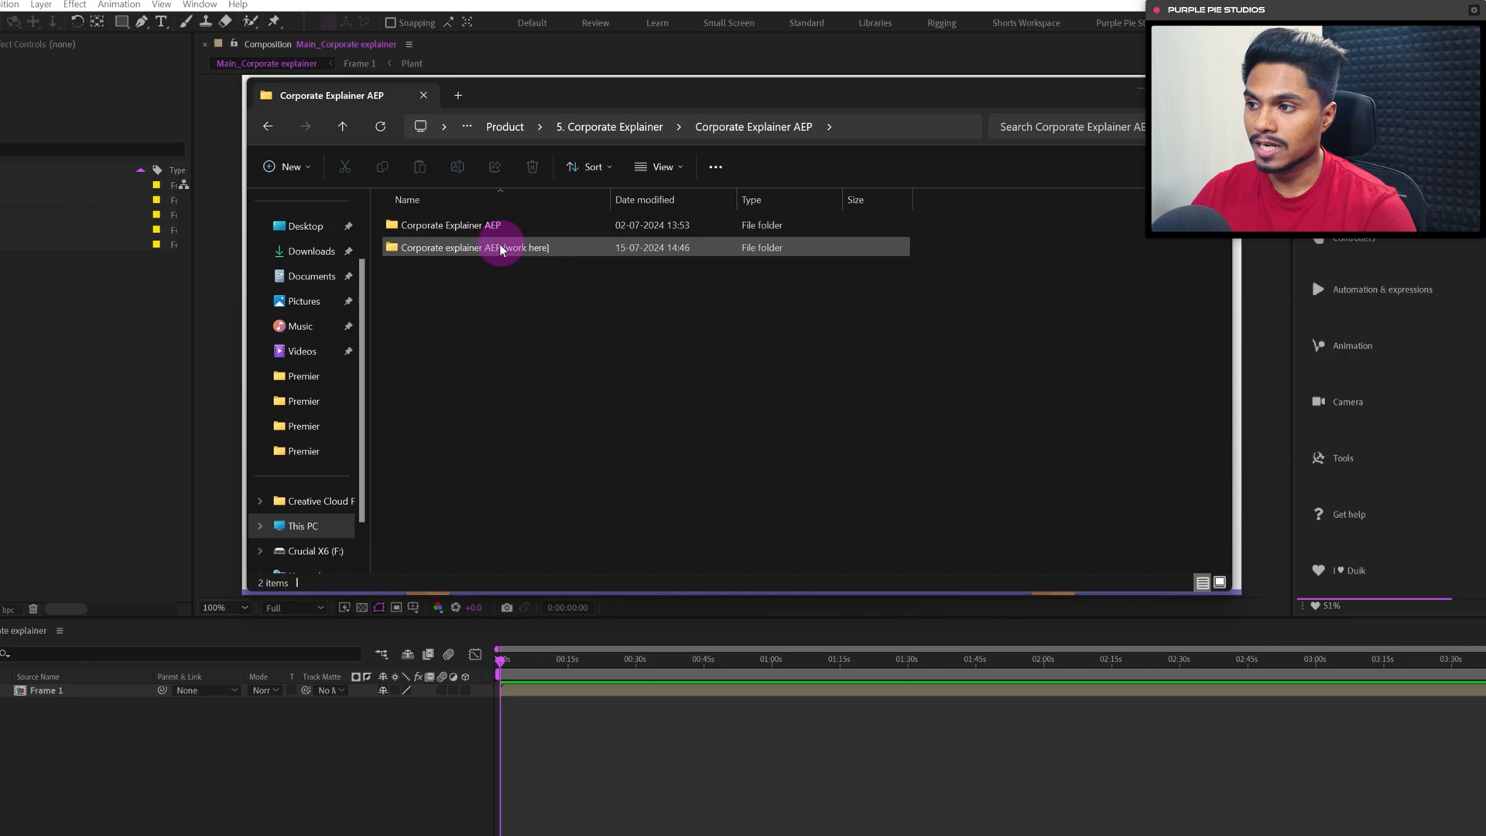
Open the "Corporate explainer AEP [work here]" folder and expand the project's 001 Main, 002 Frames and 003 Assets folders
double_click(491, 257)
left_click(491, 257)
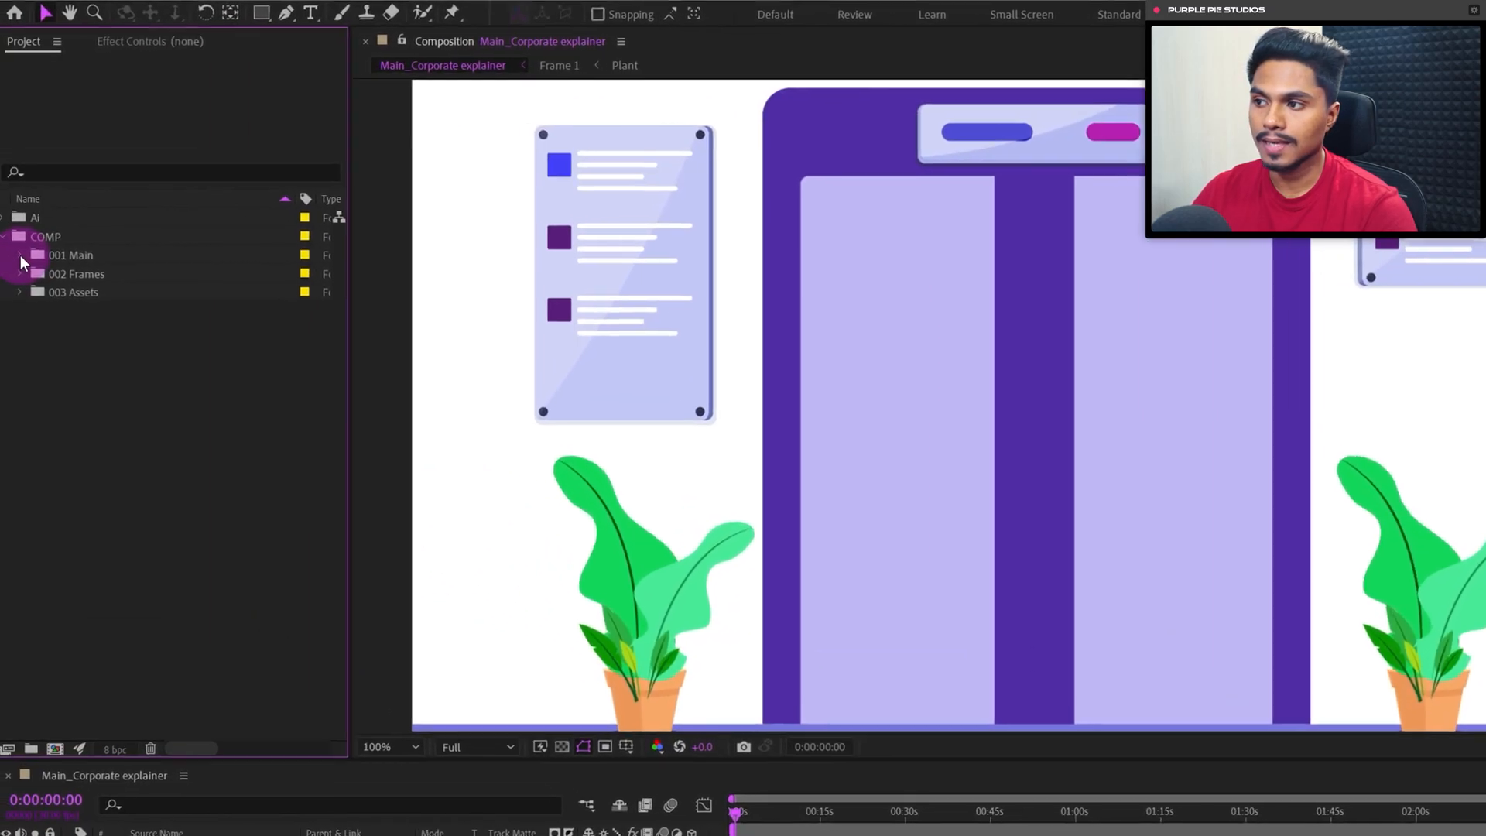
left_click(25, 256)
left_click(25, 294)
left_click(24, 443)
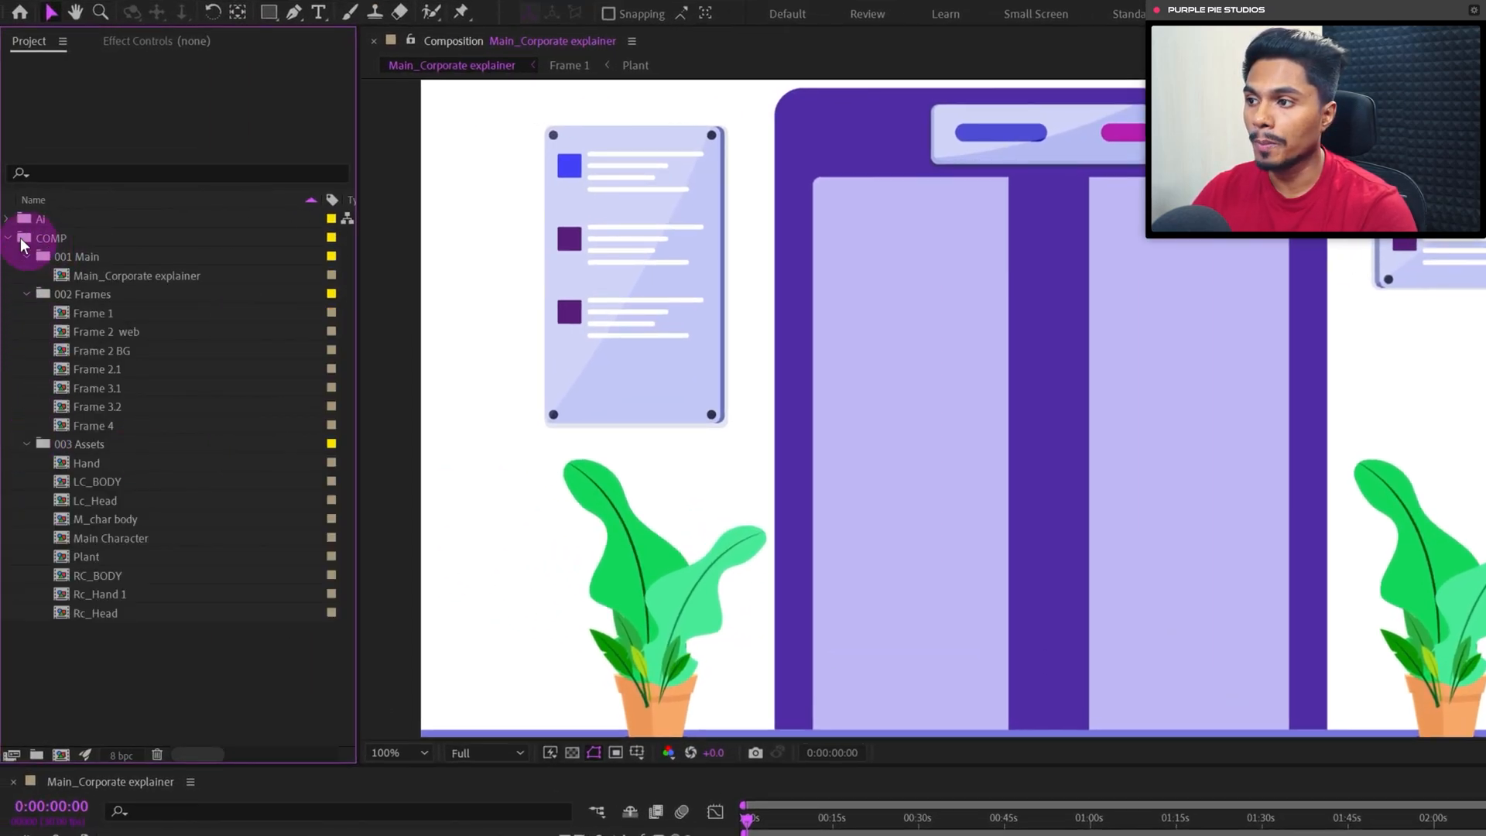
Look through the Ai folder's Frame 1 Layers, and open the Frame 2.1 composition to review its colour-labelled layers
left_click(8, 219)
left_click(28, 241)
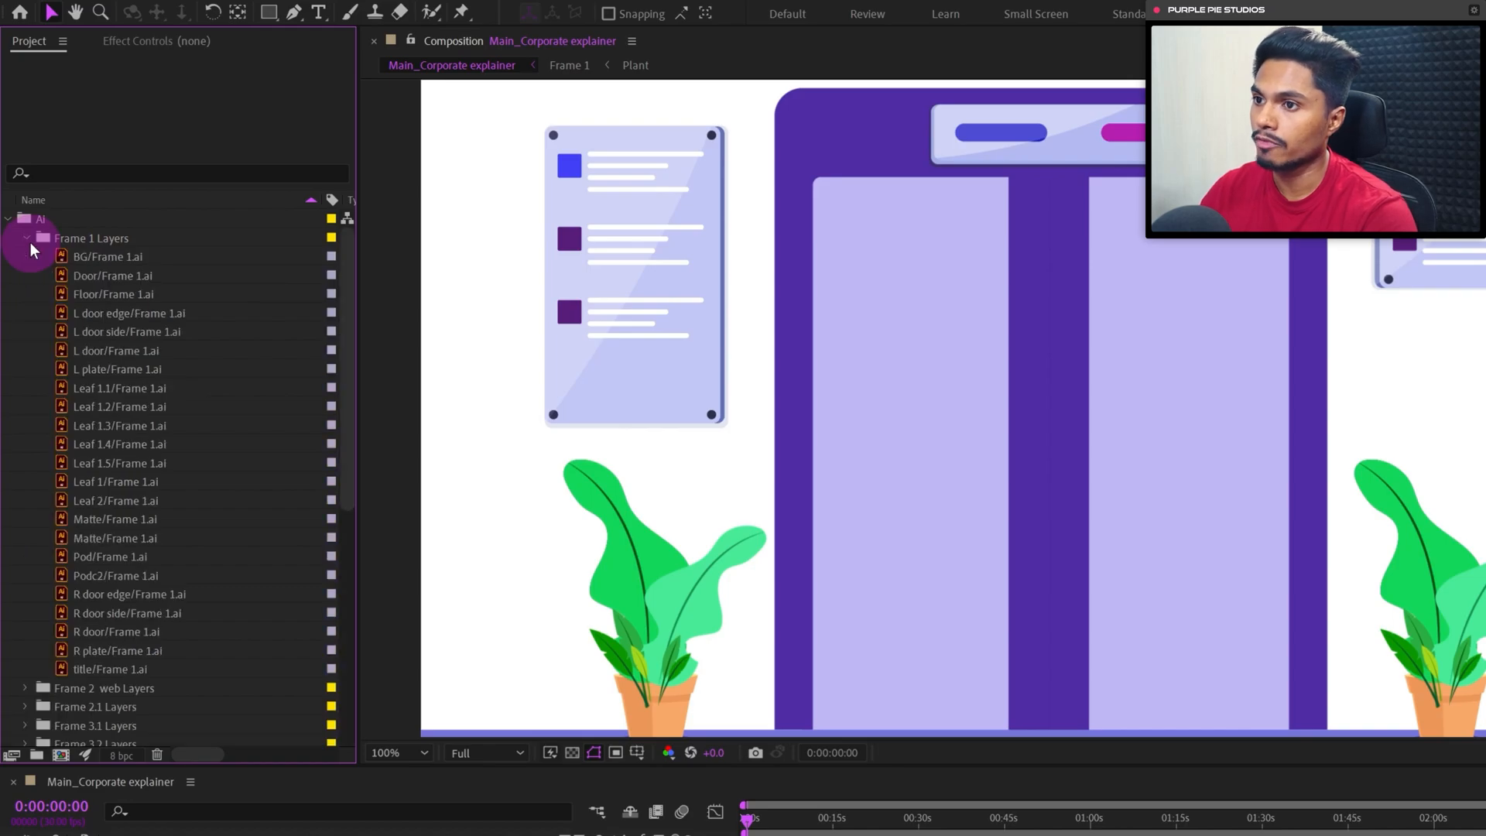
left_click(29, 240)
double_click(97, 483)
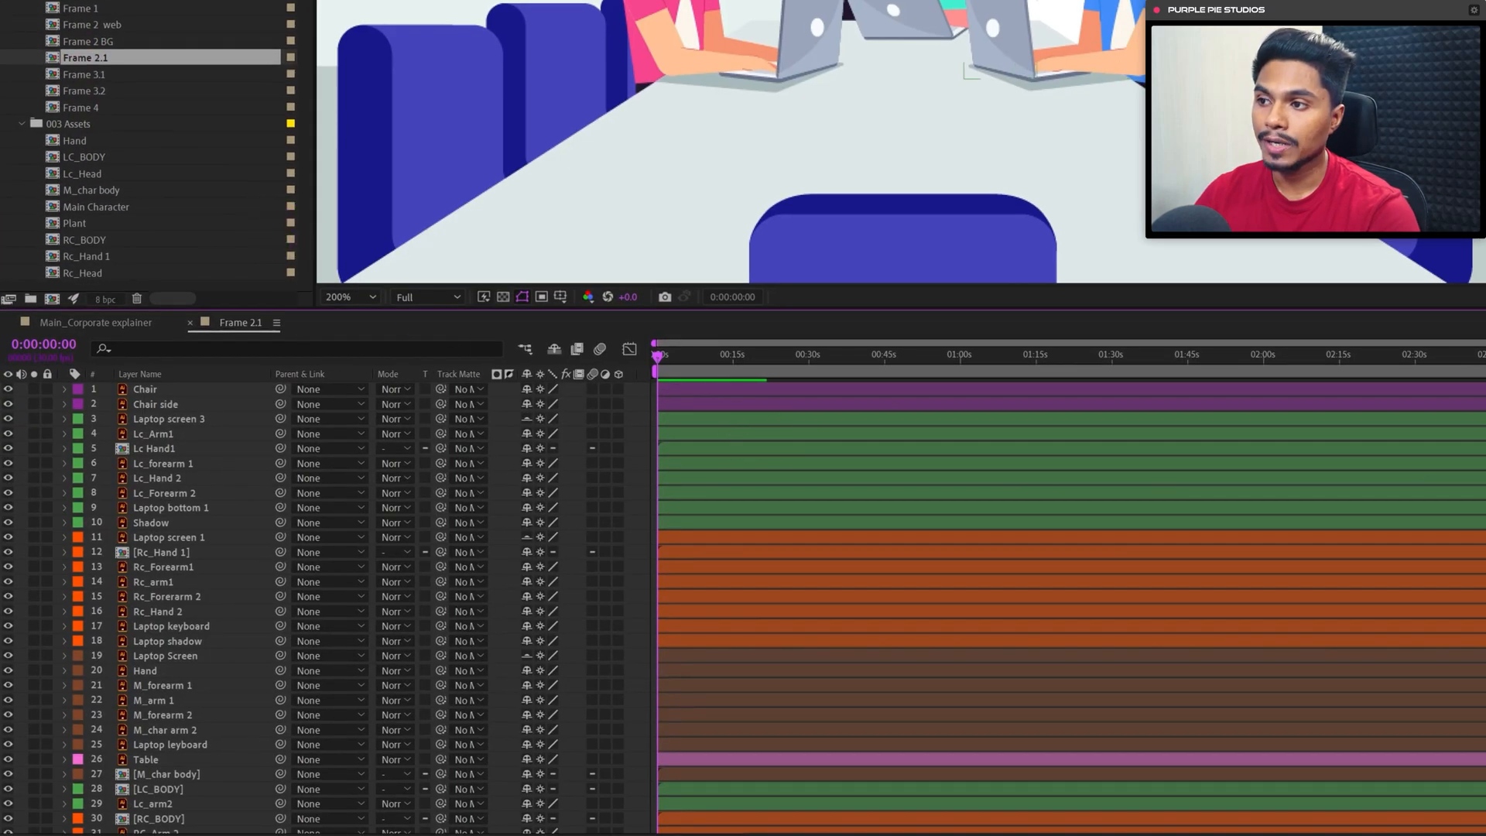
scroll(743, 604, "down", 3)
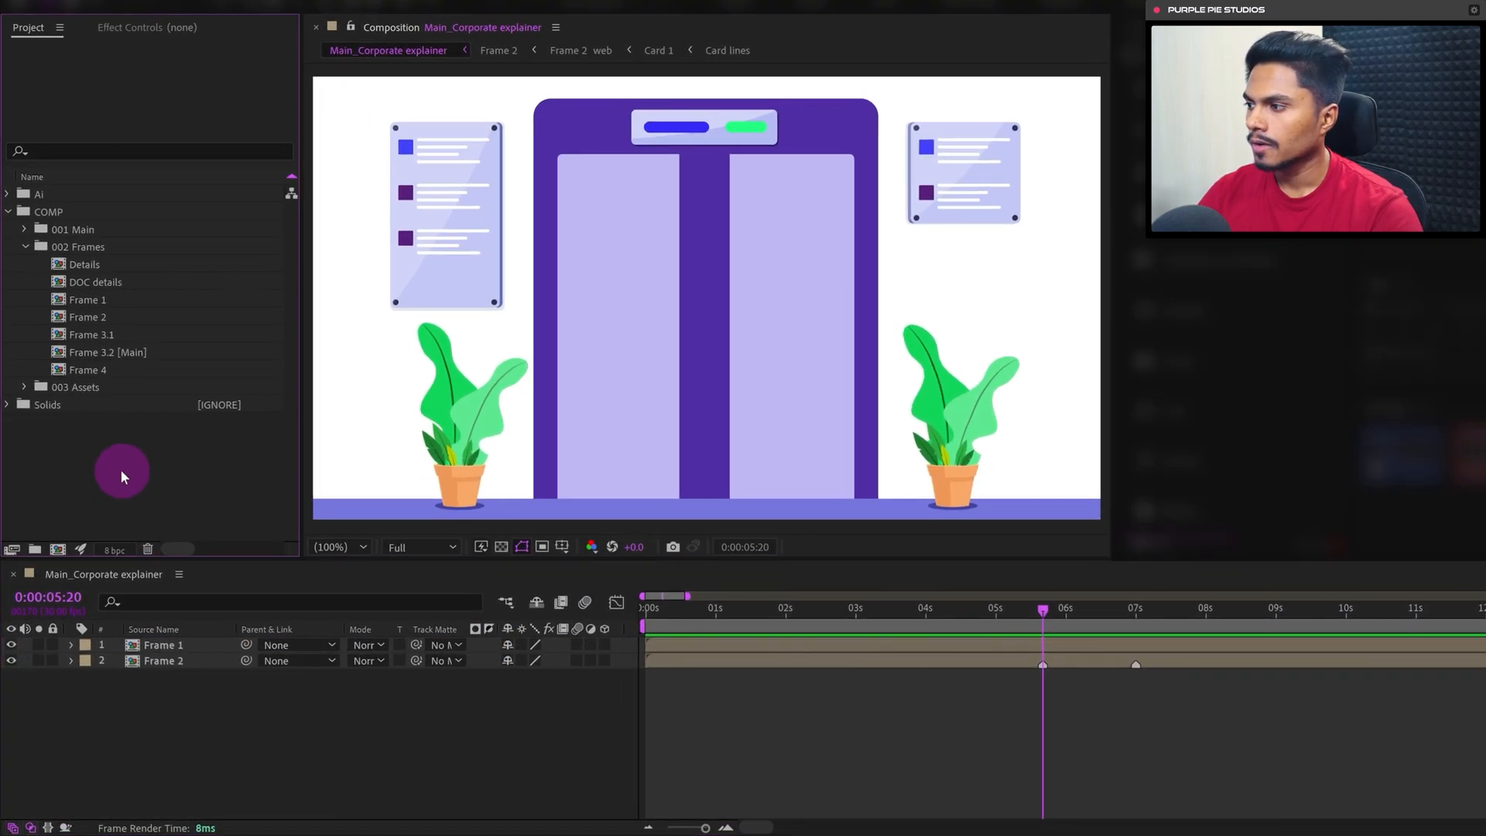
Open the Frame 3.2 [Main] and Frame 3.1 compositions in turn to compare their artwork and layer organisation
left_click(80, 247)
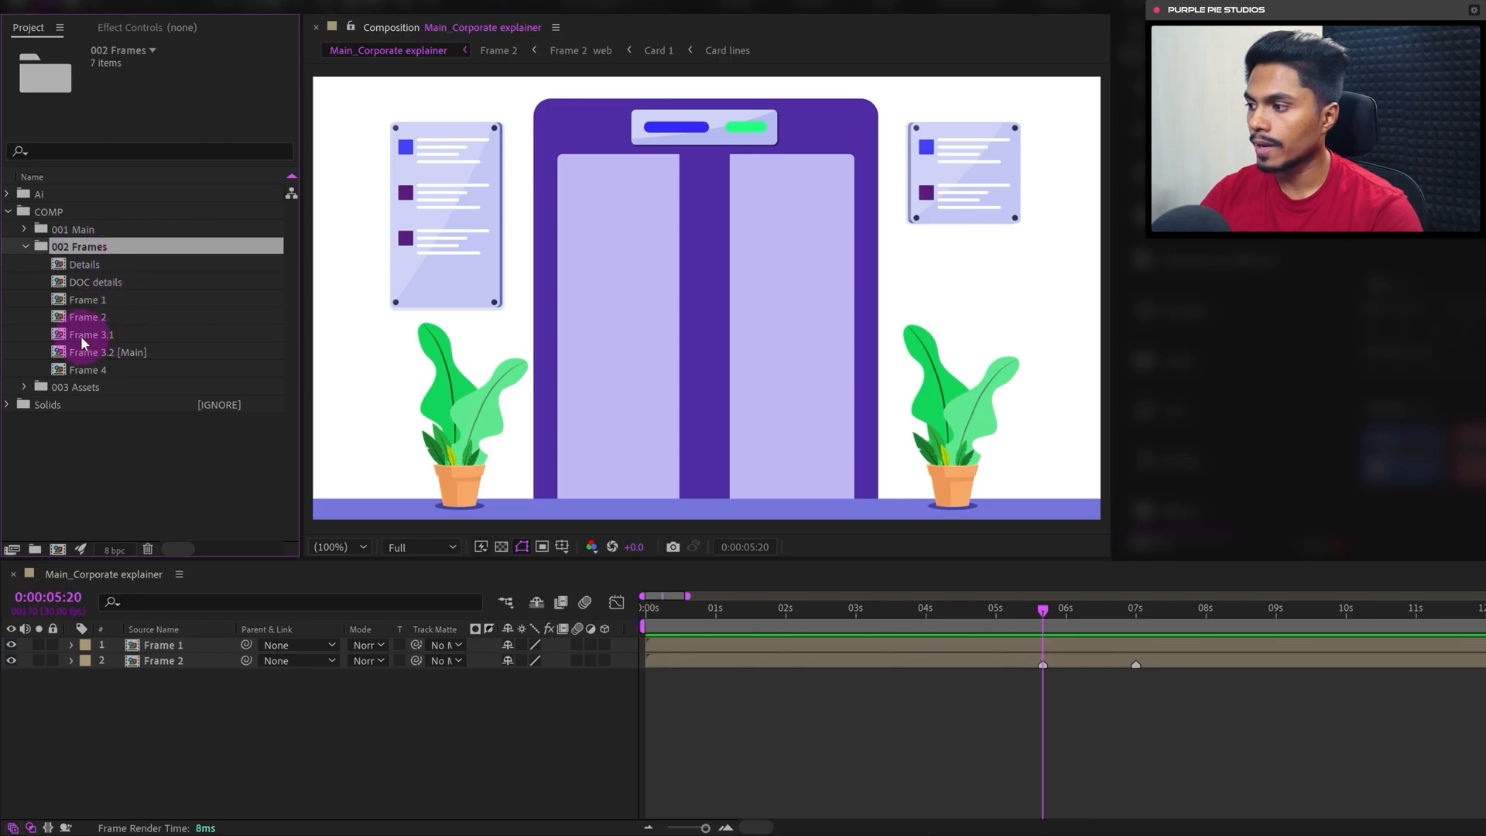
left_click(101, 352)
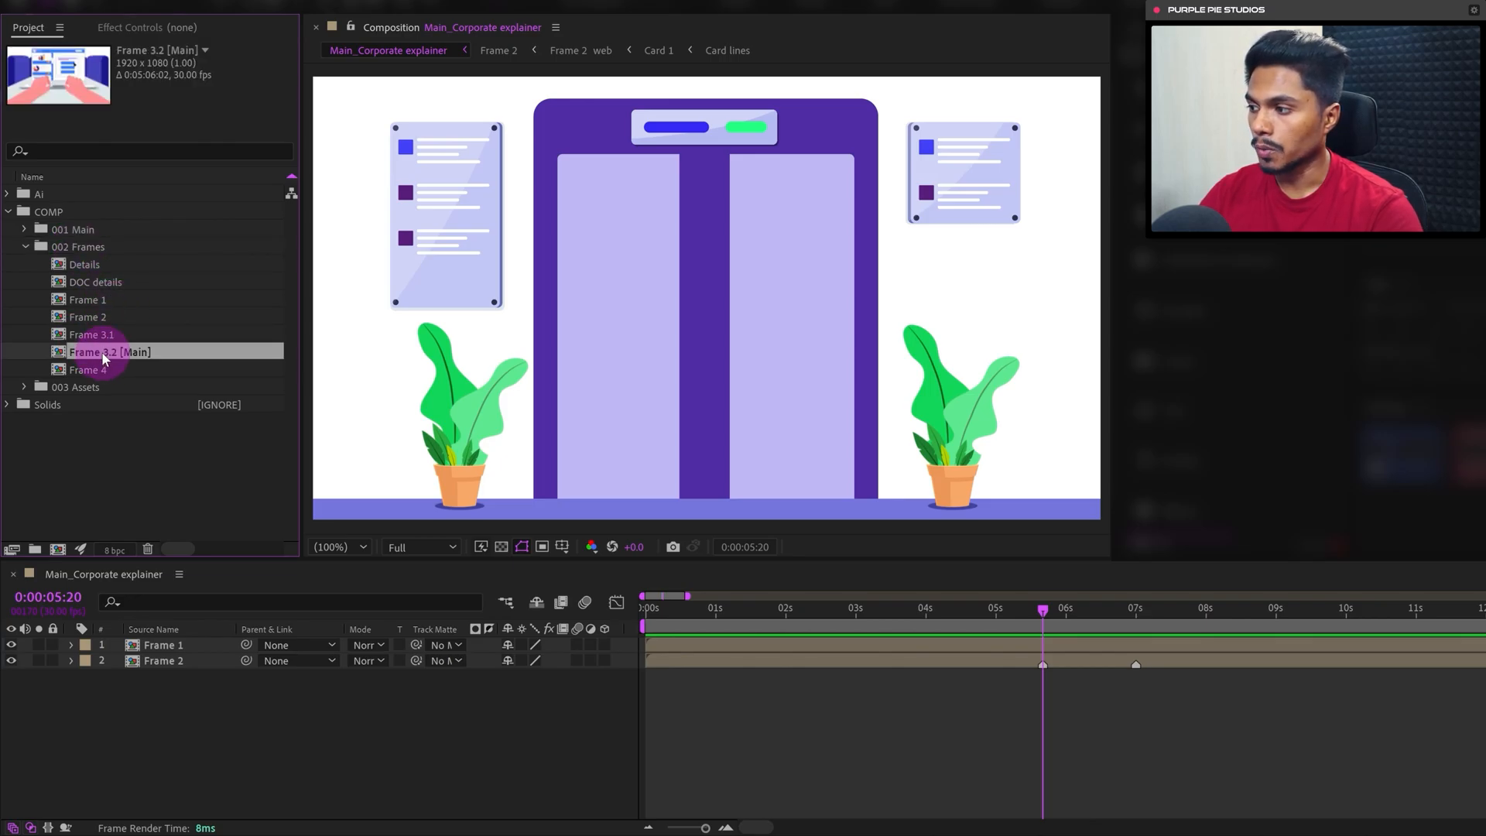
double_click(100, 351)
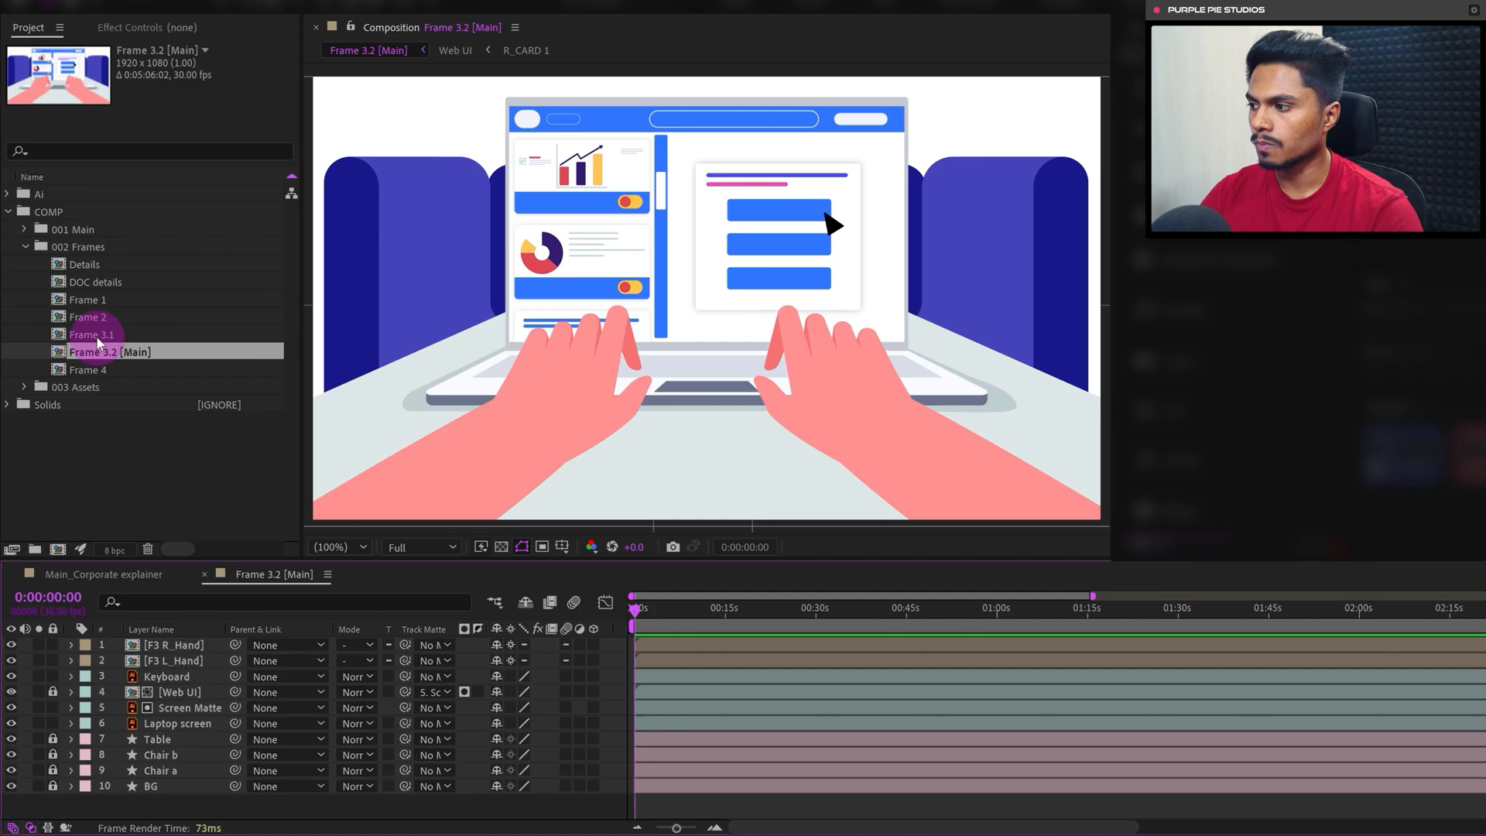
double_click(96, 337)
double_click(108, 353)
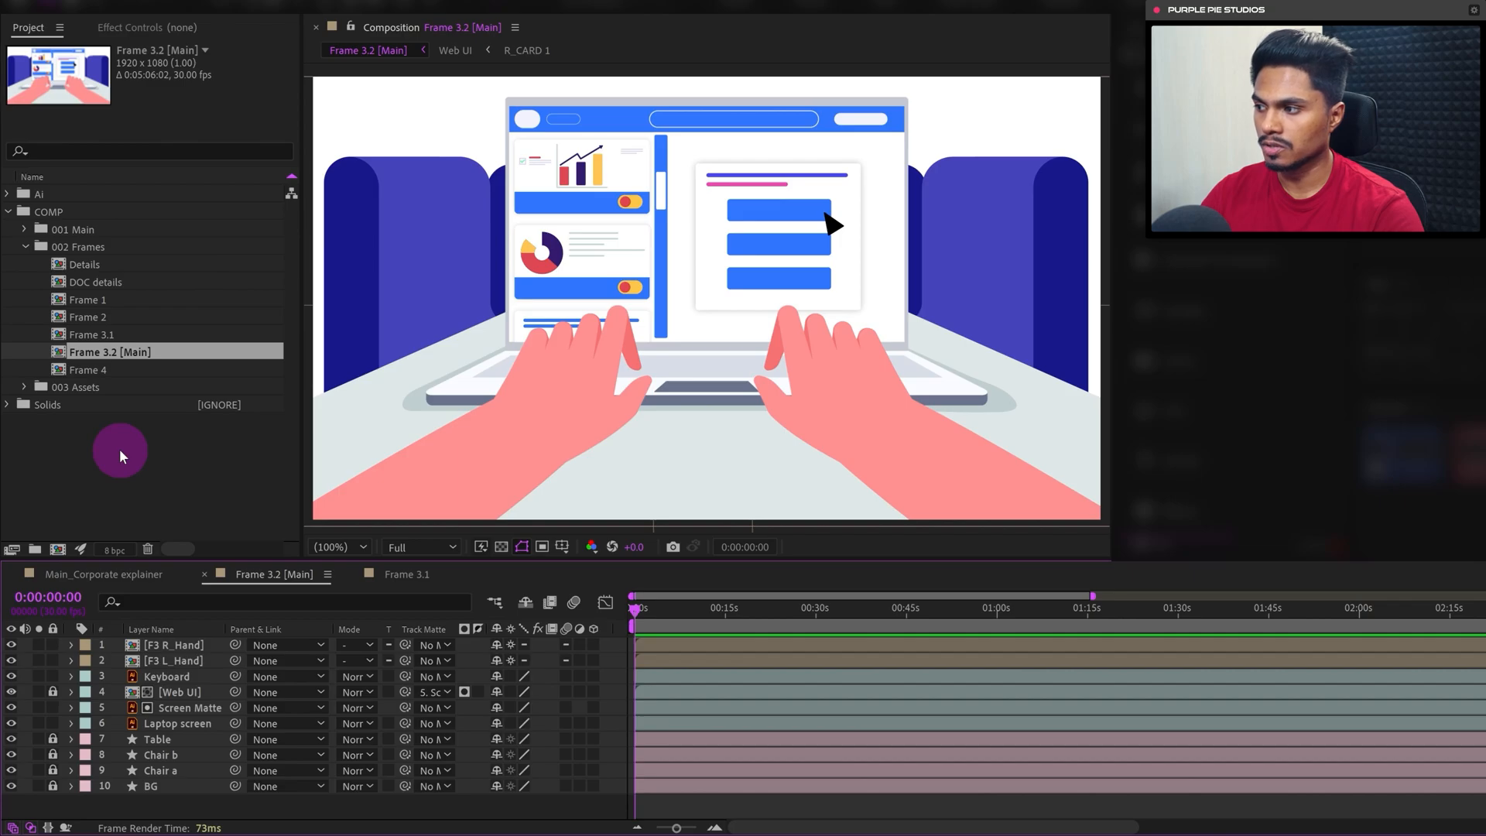
double_click(86, 338)
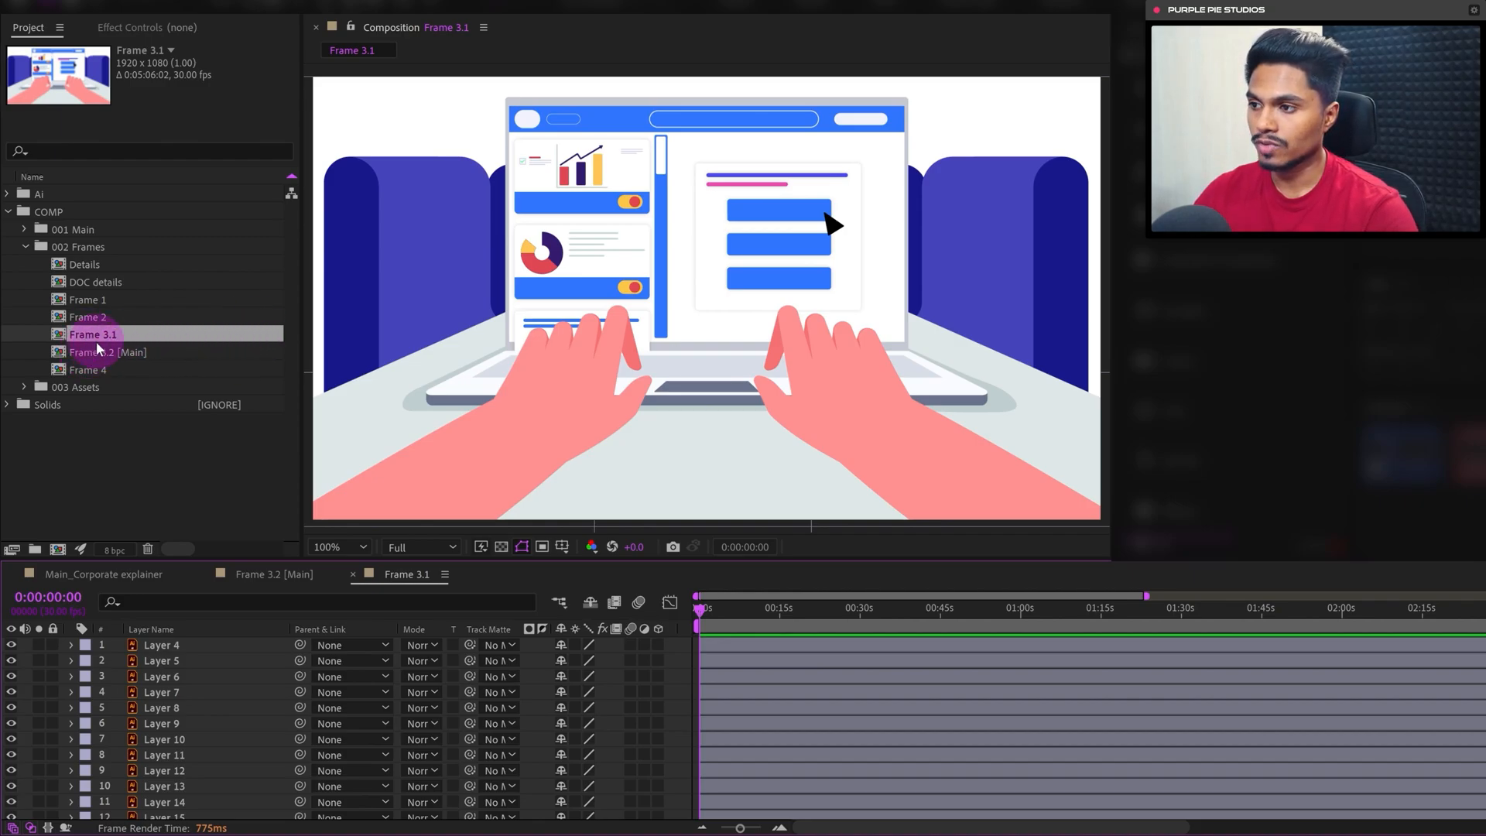
double_click(125, 352)
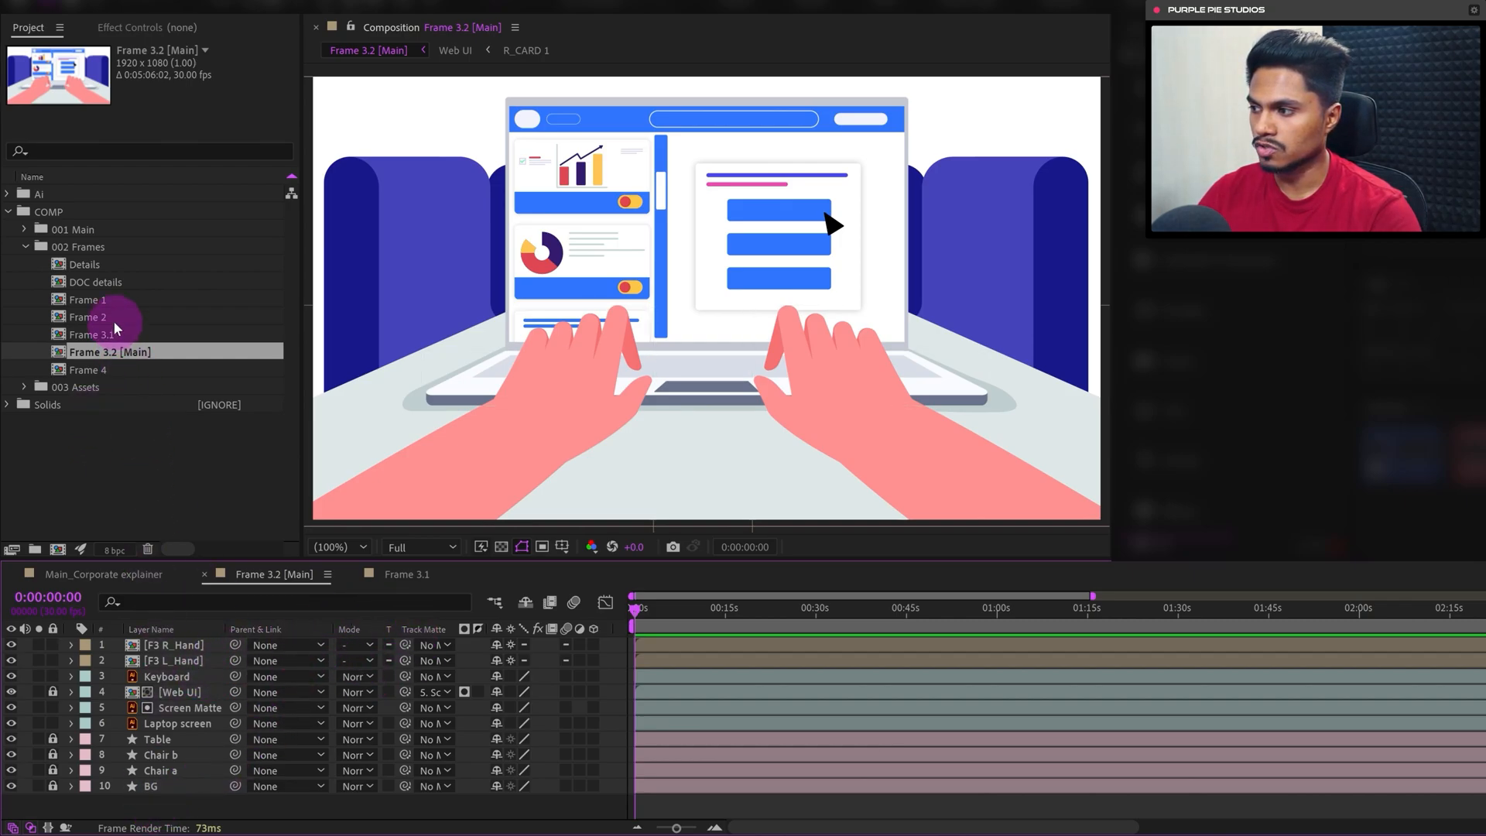
left_click(91, 340)
left_click(94, 352)
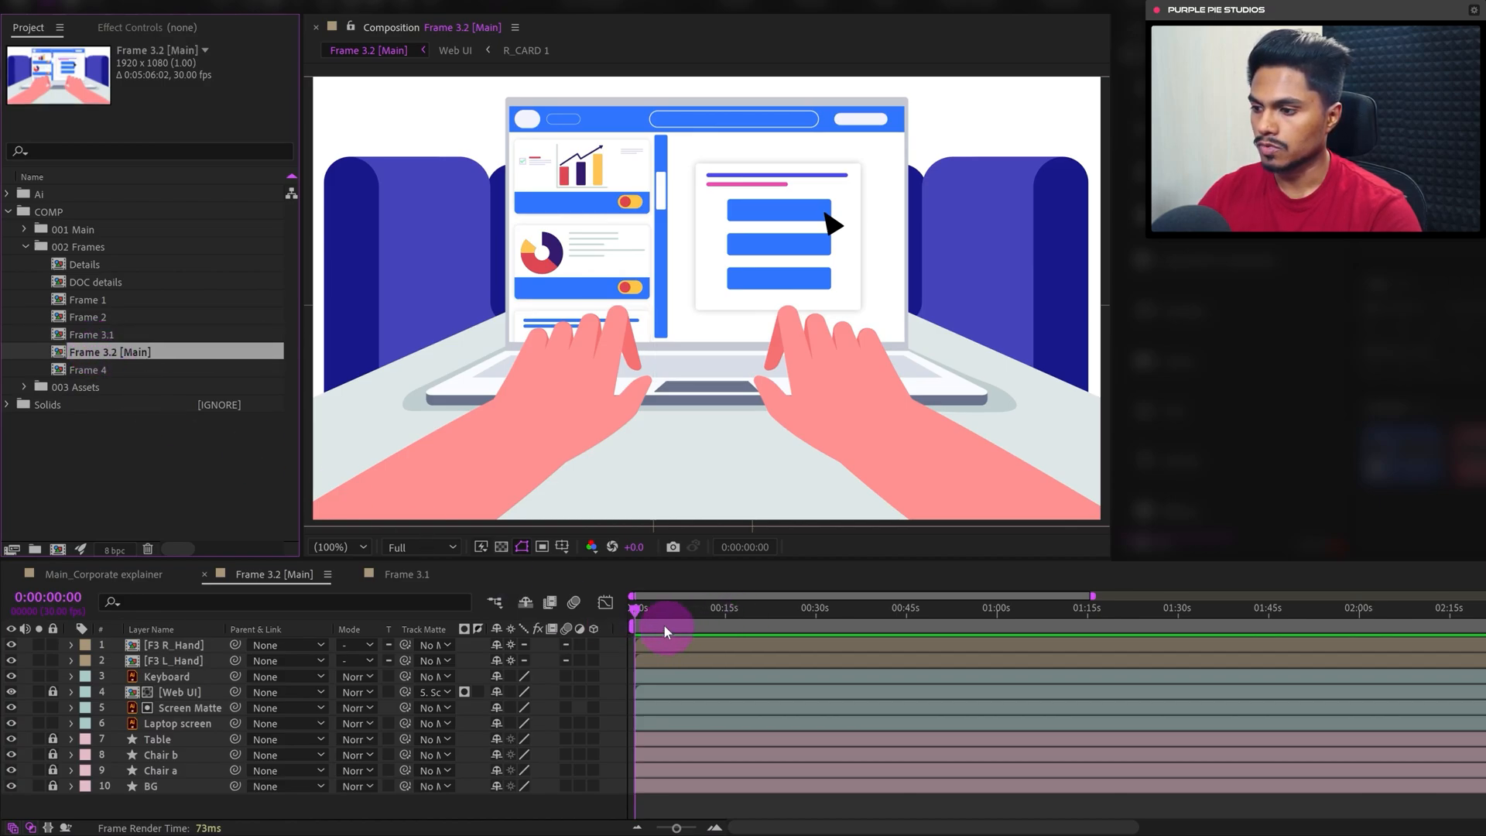
mouse_move(641, 614)
left_mouse_down()
mouse_move(723, 617)
mouse_move(624, 615)
left_mouse_up()
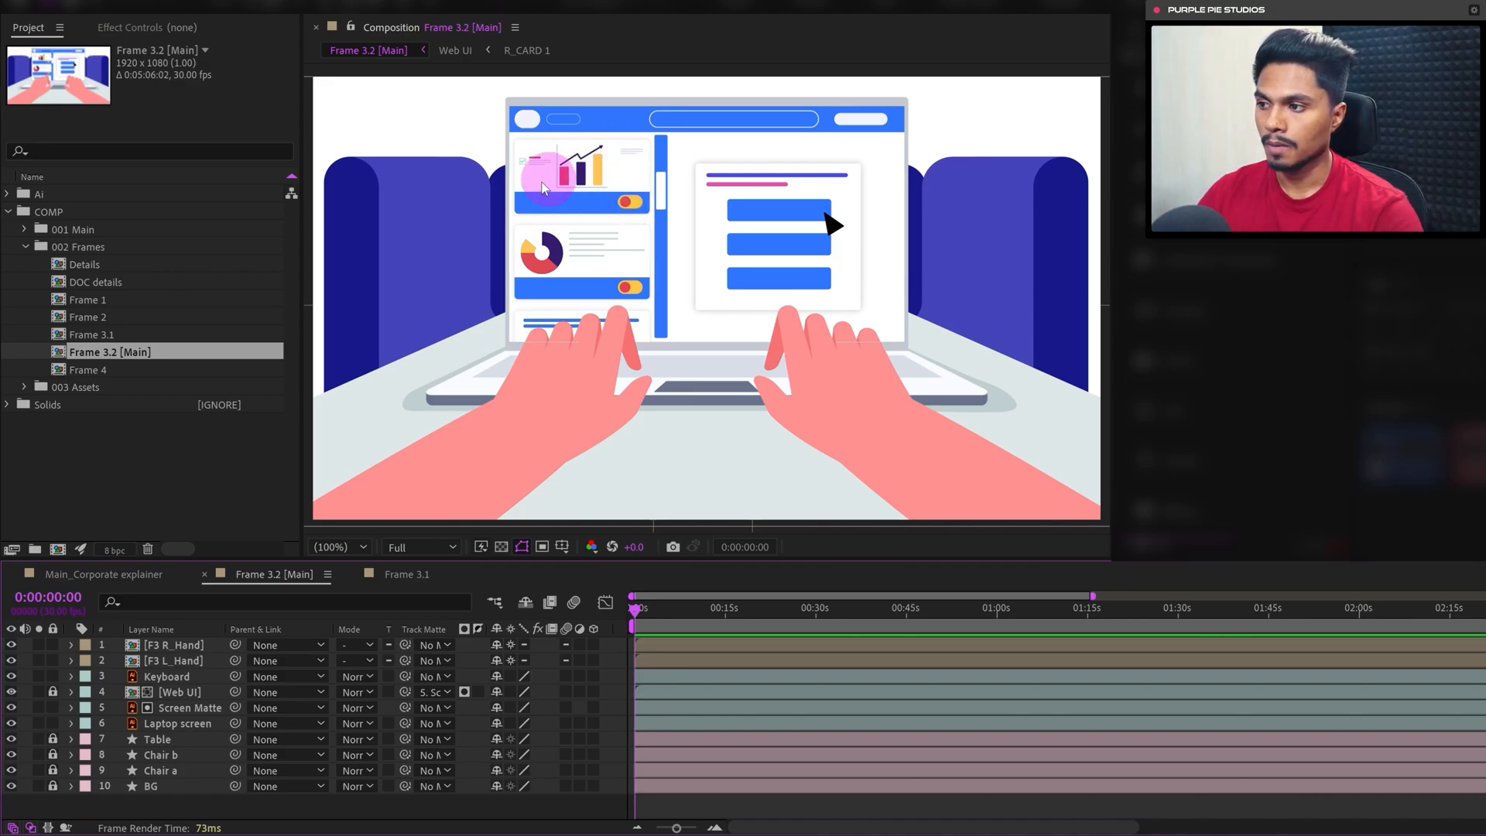
Open Frame 2 and its nested Frame 2 web composition, and scrub to 0:00:02:06 to review the web card animation
double_click(91, 314)
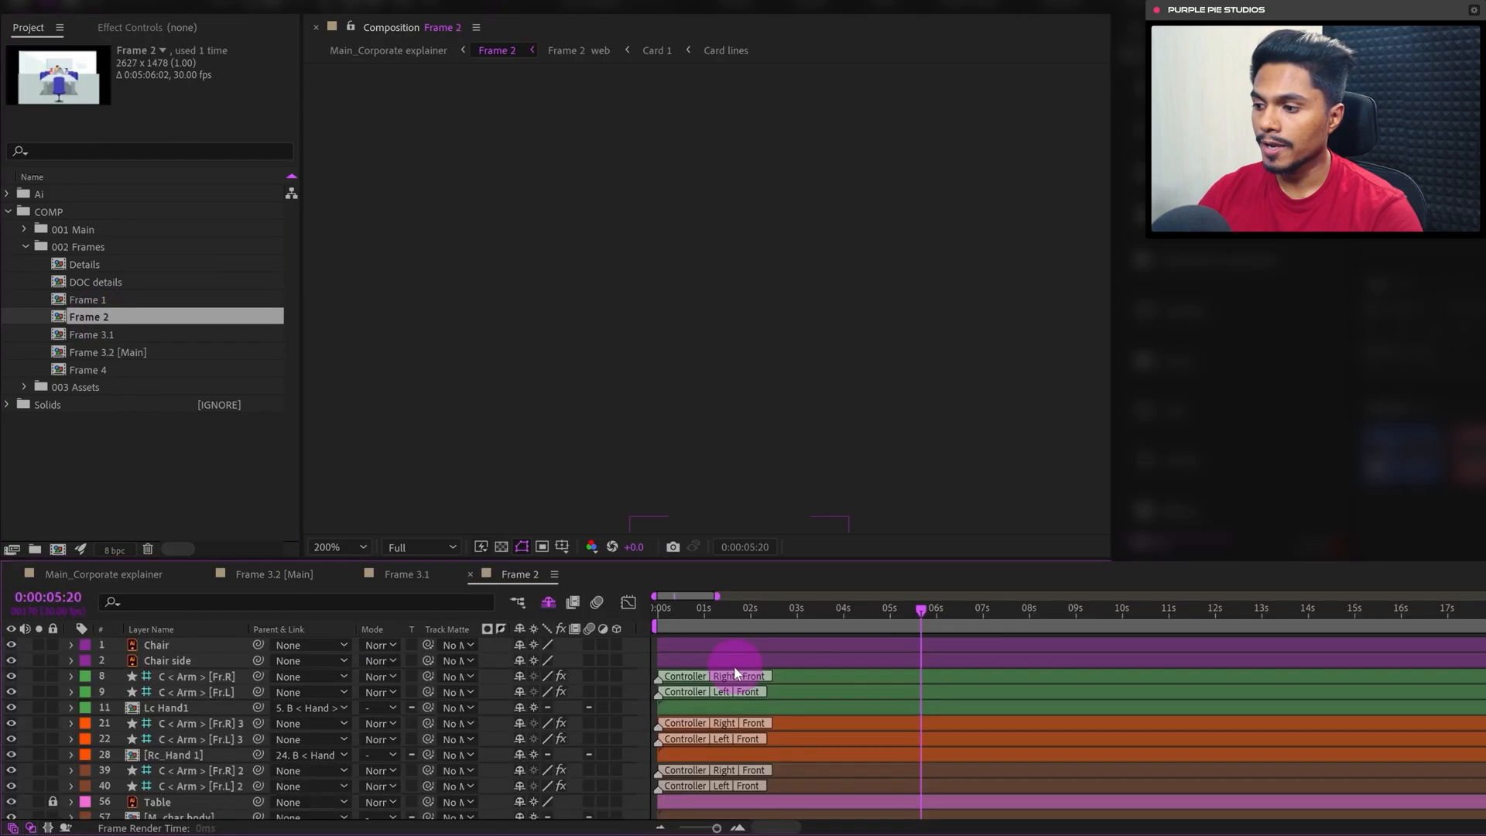
scroll(325, 728, "down", 4)
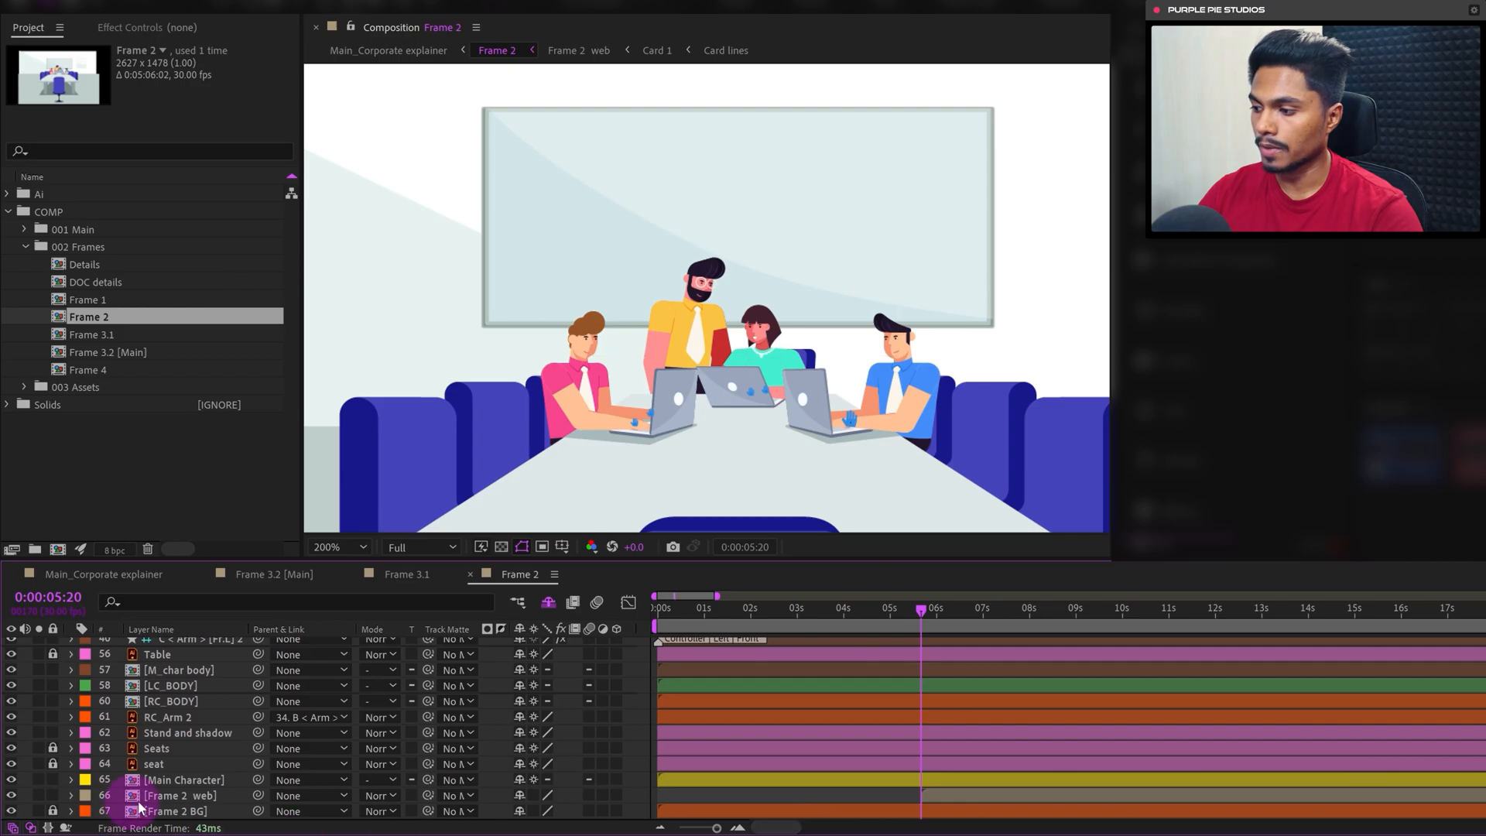
left_click(164, 797)
double_click(164, 798)
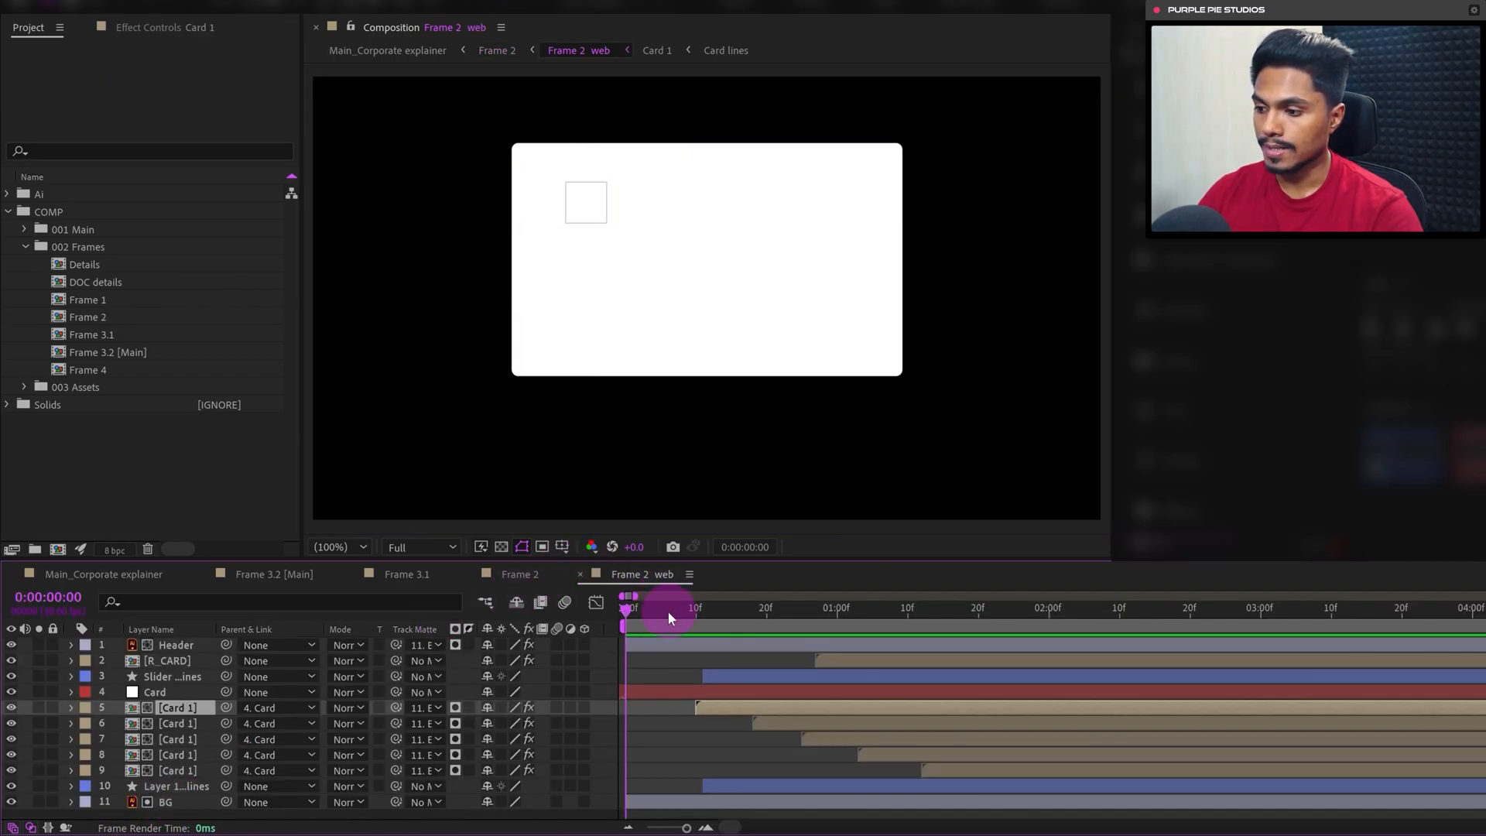
left_click_drag(667, 611, 1090, 648)
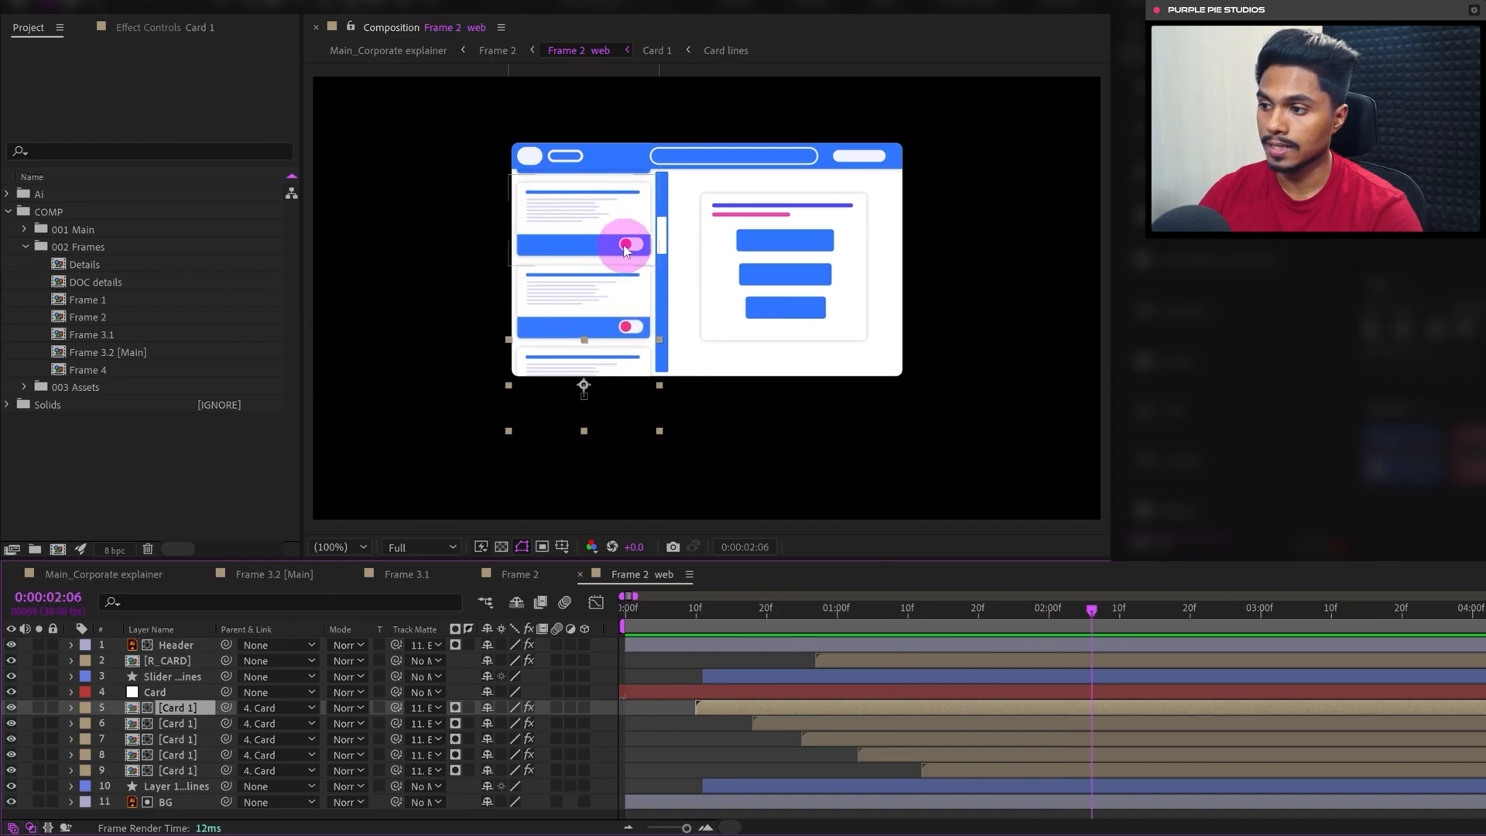
Open the nested Card 1 composition and copy its Card lines layer
double_click(186, 707)
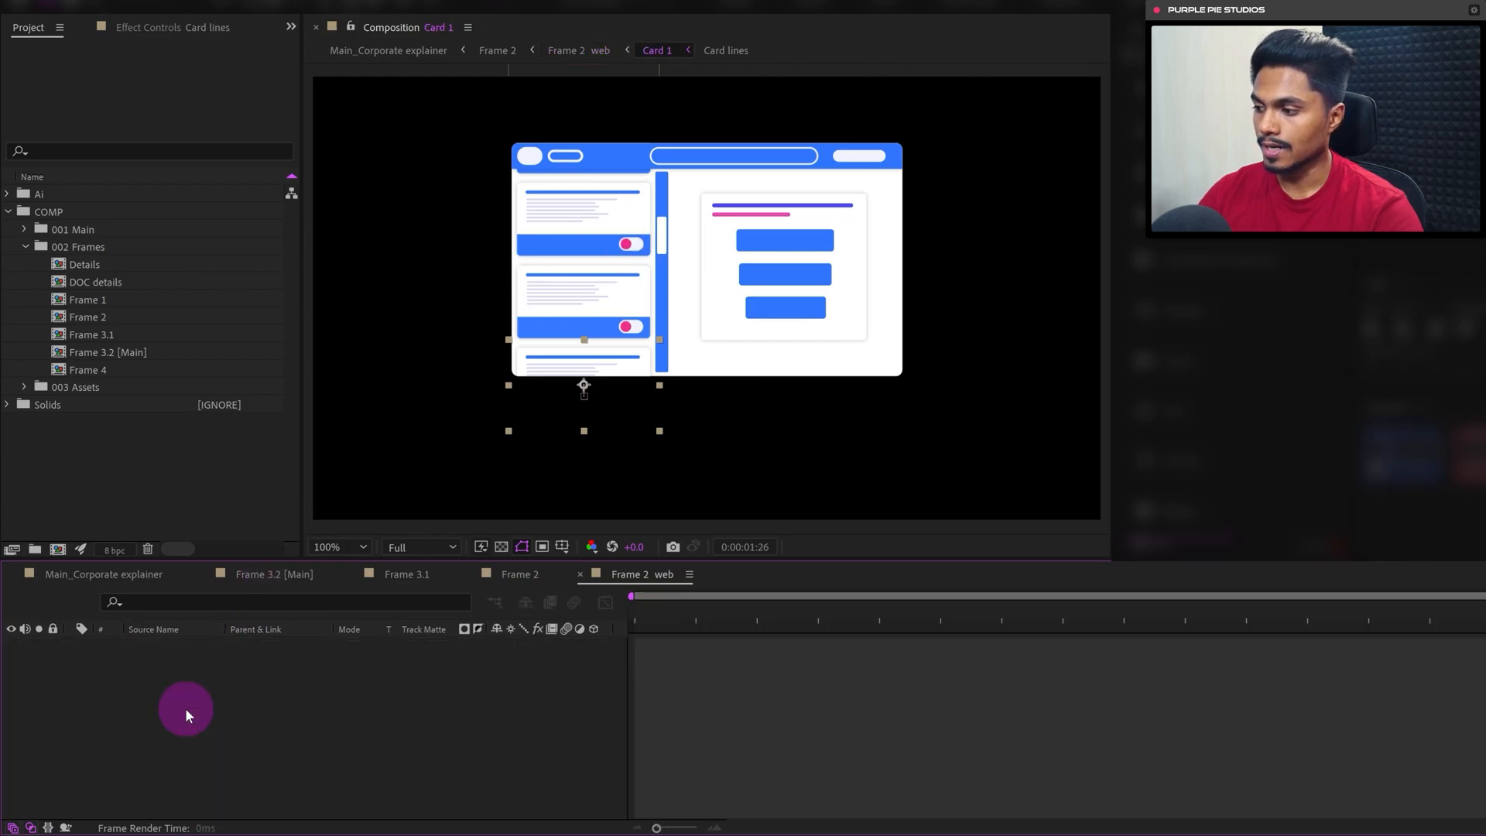
left_click(203, 647)
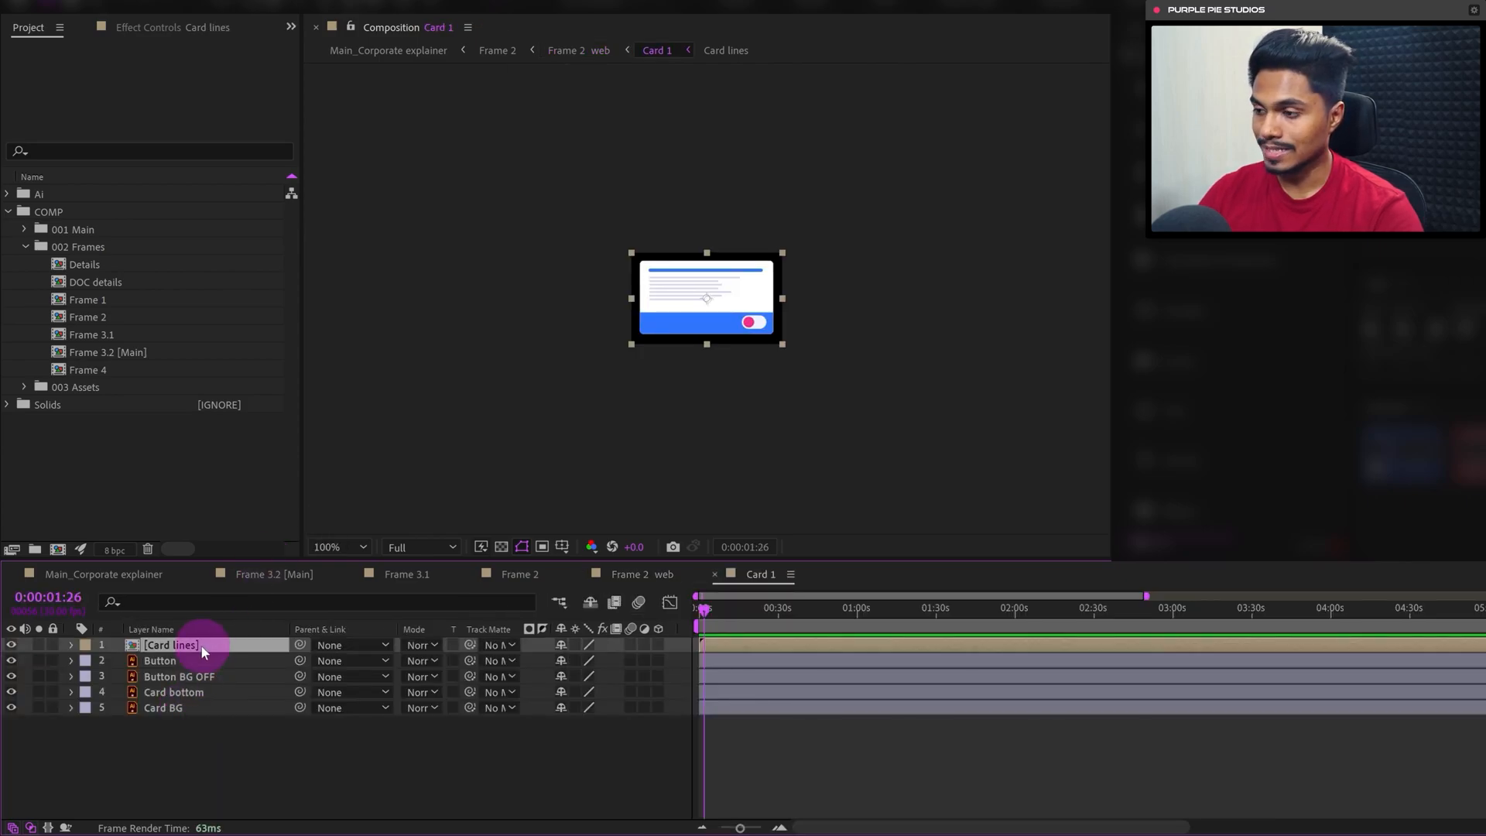
left_click_drag(720, 277, 717, 287)
key("ctrl+z")
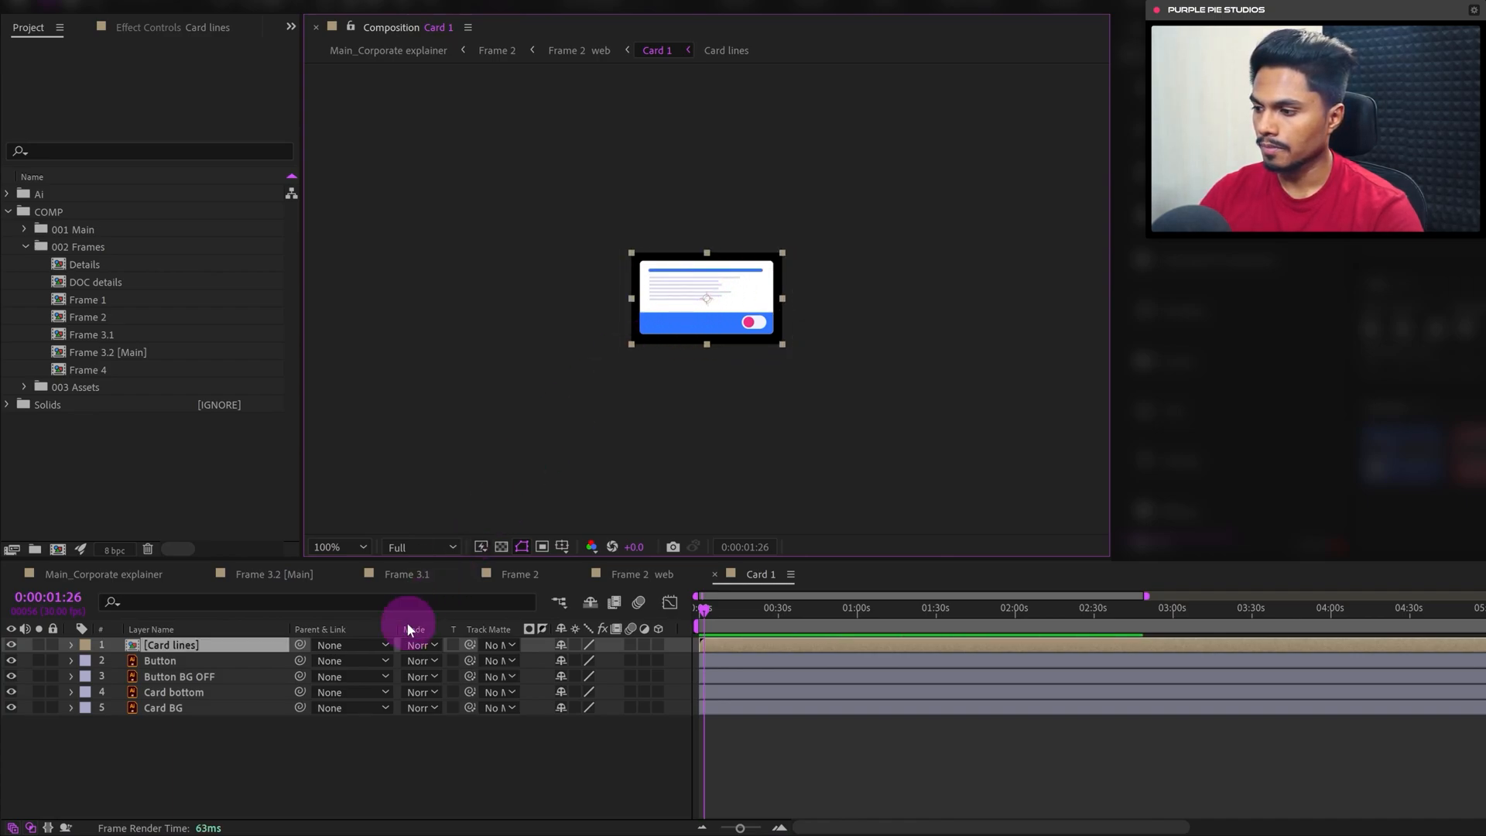
Paste the Card lines layer into L_Card 1, inside the Web UI of Frame 3.2 [Main], and position it over the card
left_click(249, 574)
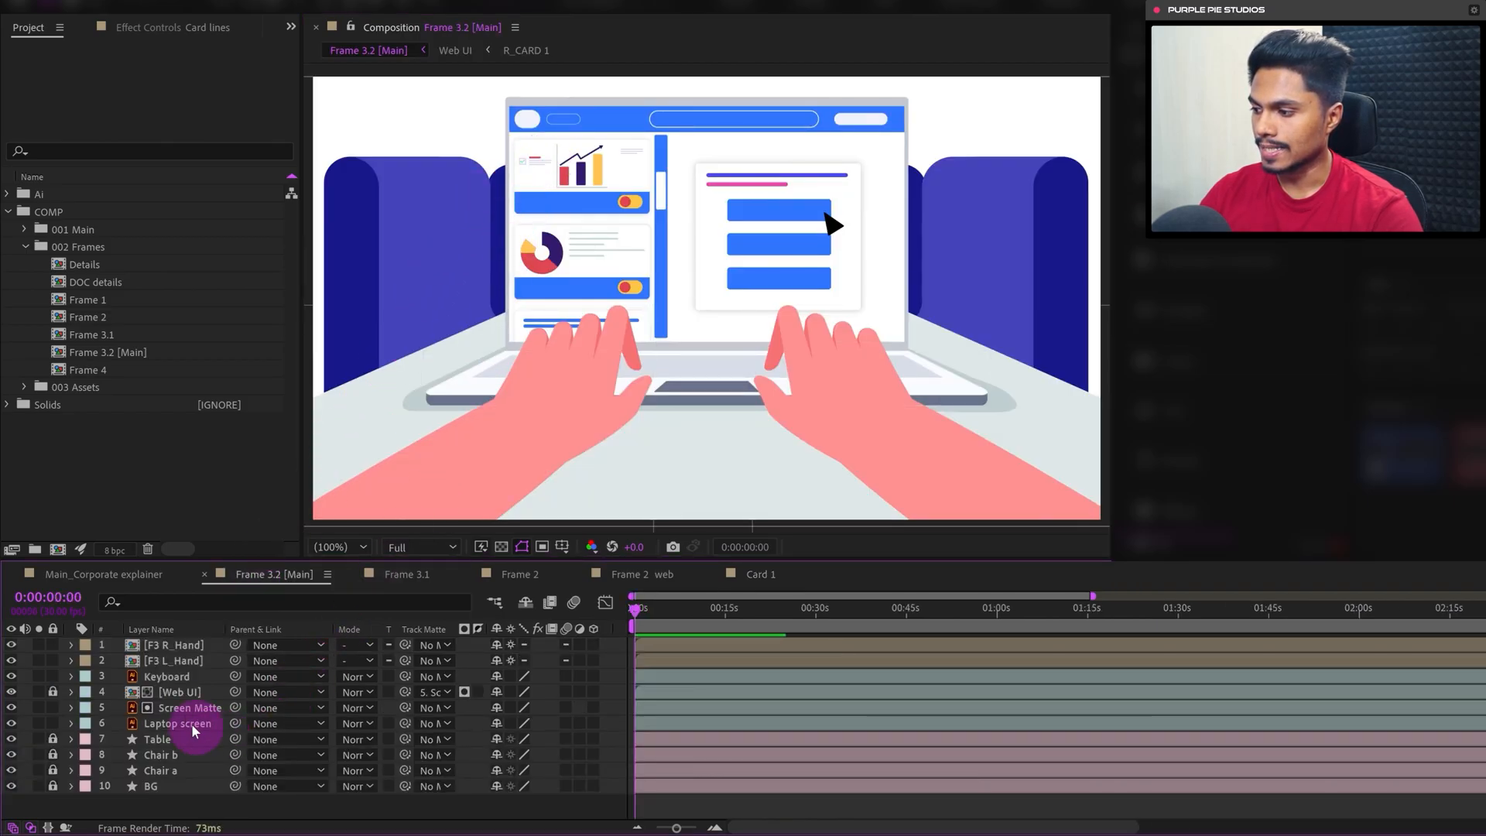
double_click(180, 697)
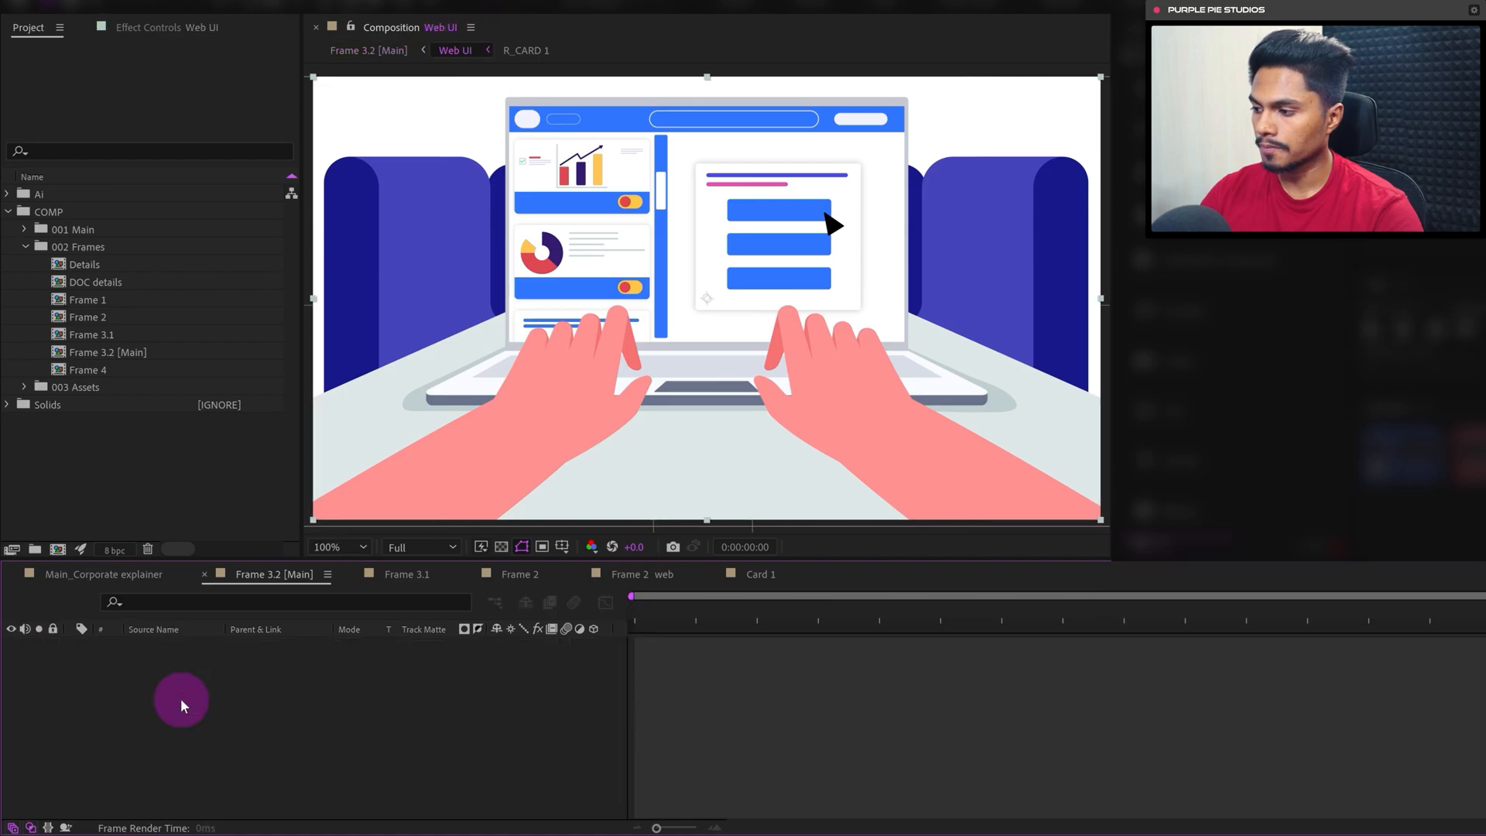
left_click(175, 740)
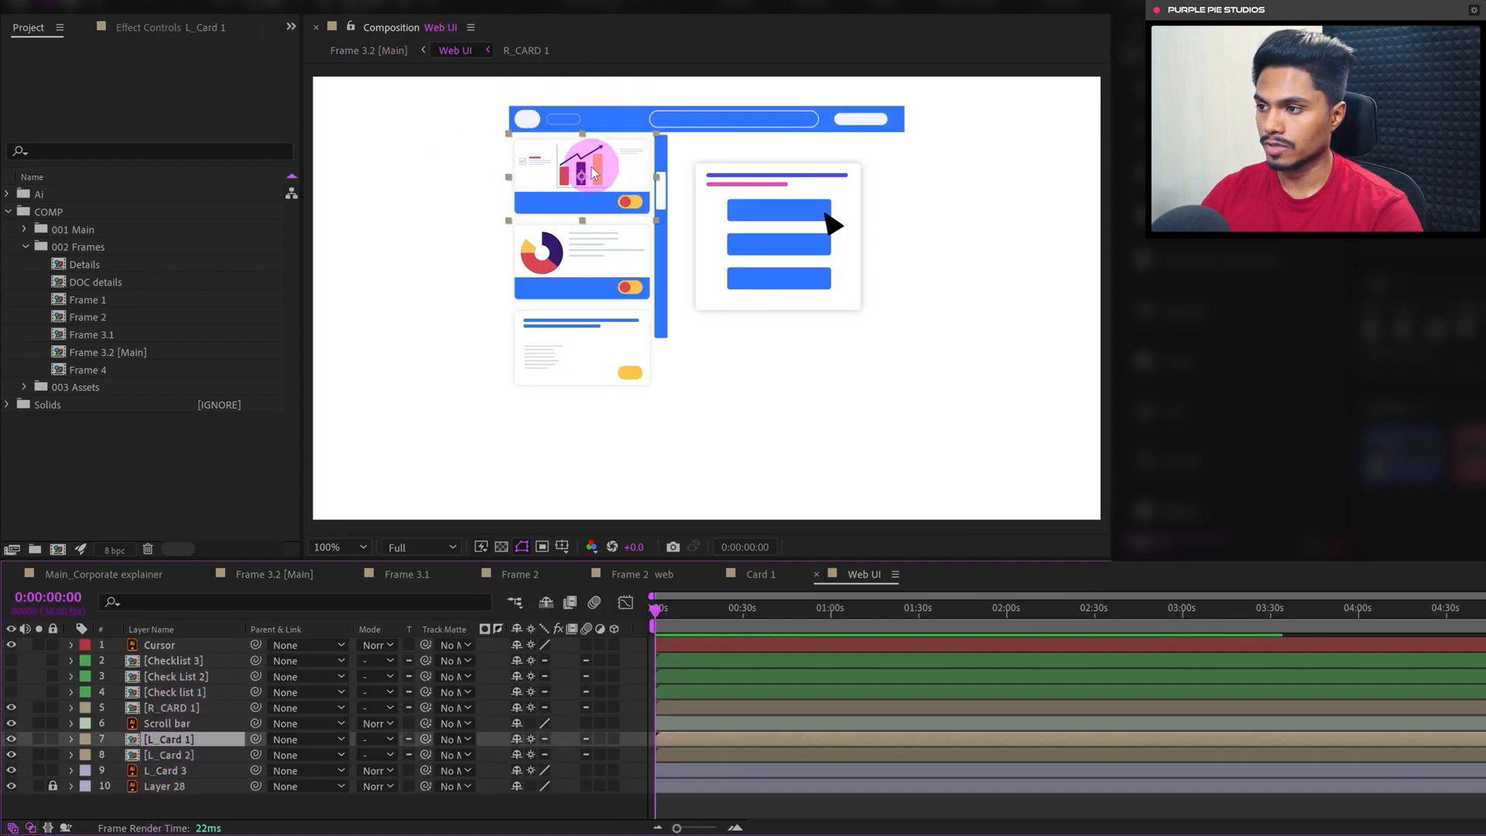
double_click(161, 738)
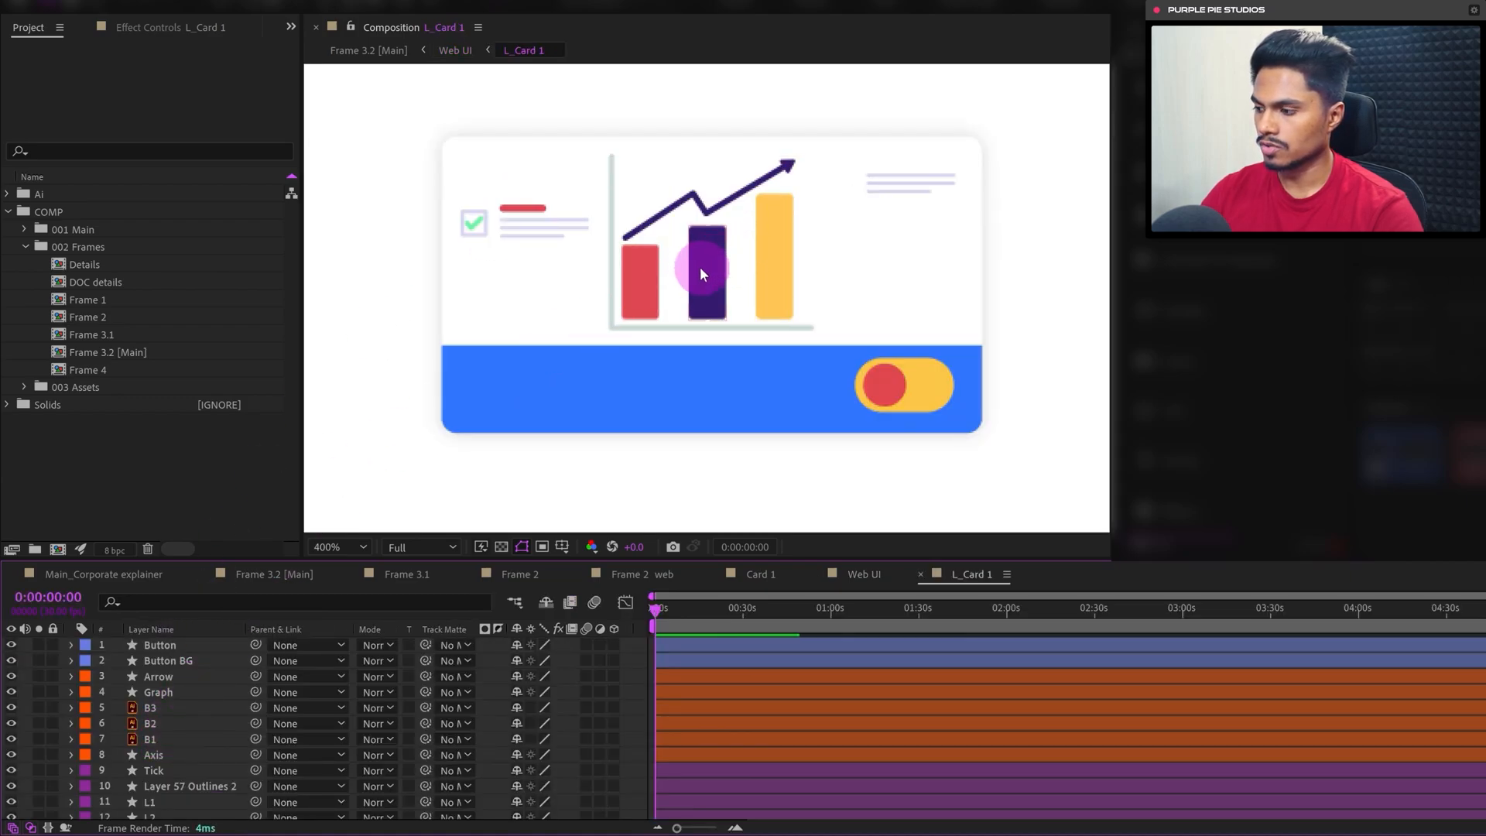
key("ctrl+v")
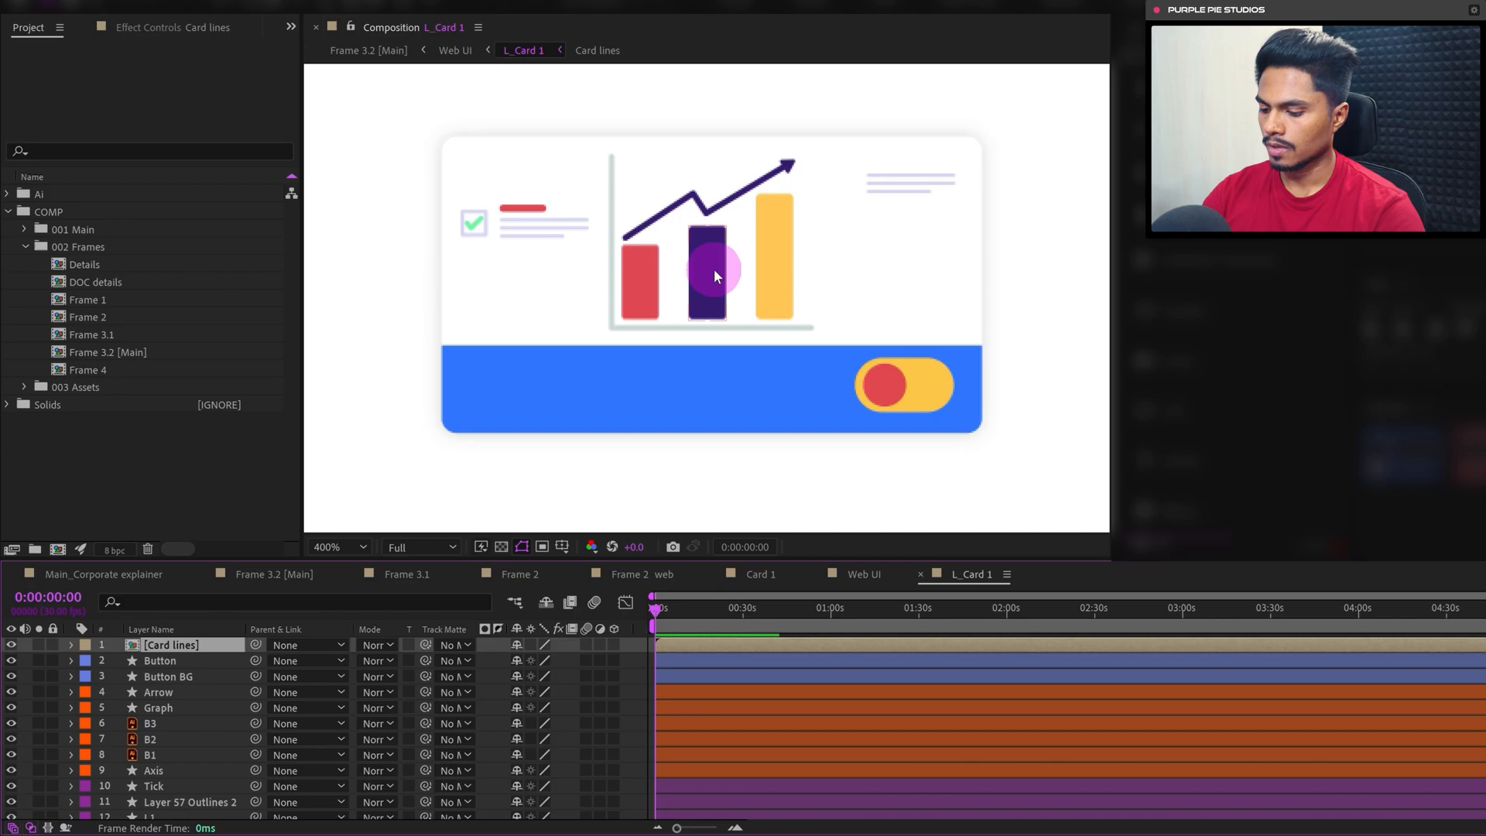
scroll(716, 279, "down", 1)
left_click_drag(398, 168, 780, 274)
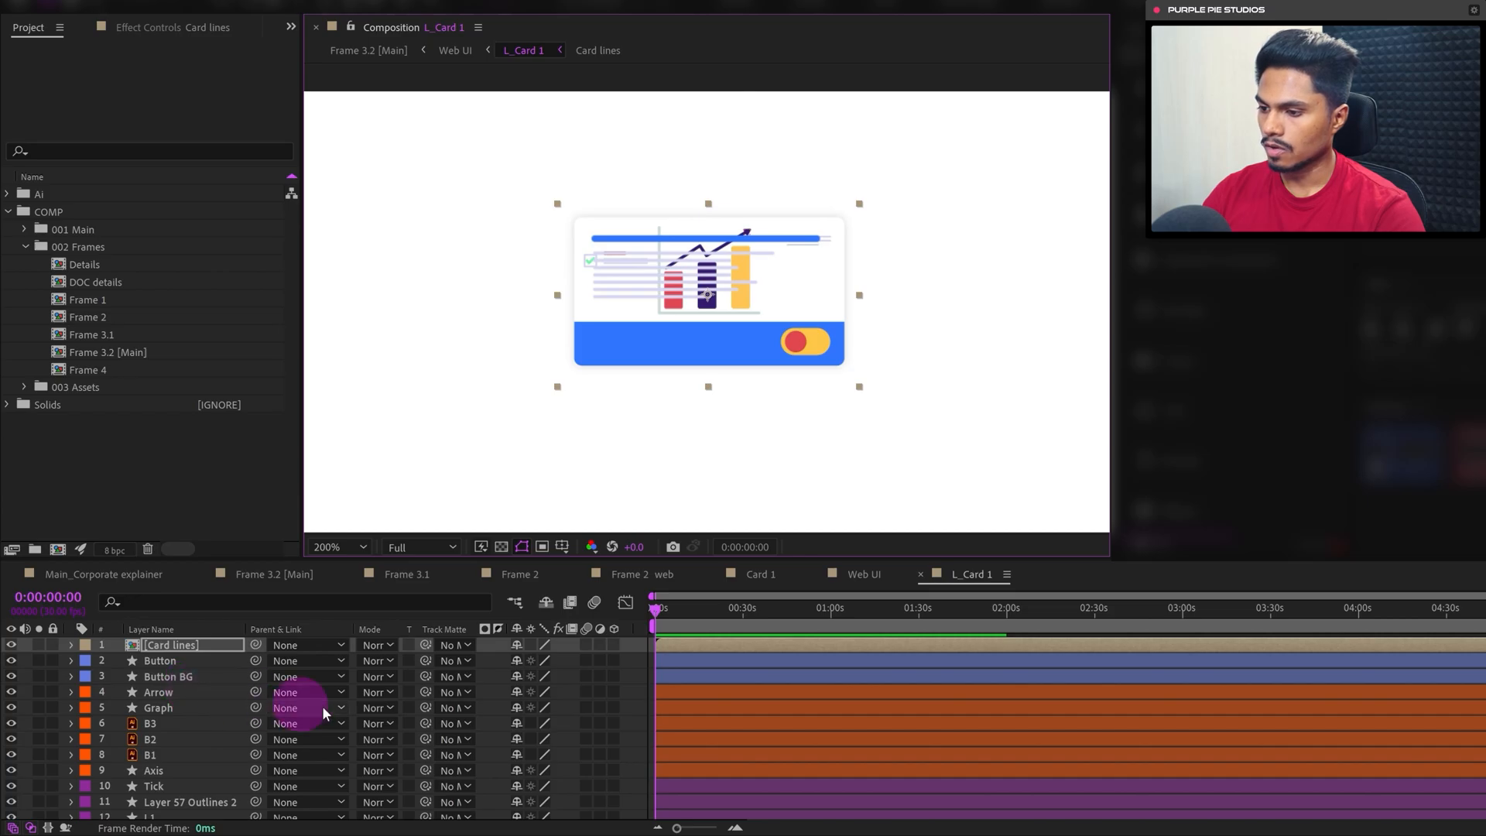
Paste the Card lines layer into the L_Card 2 composition of the Web UI and position it over the card
left_click(857, 574)
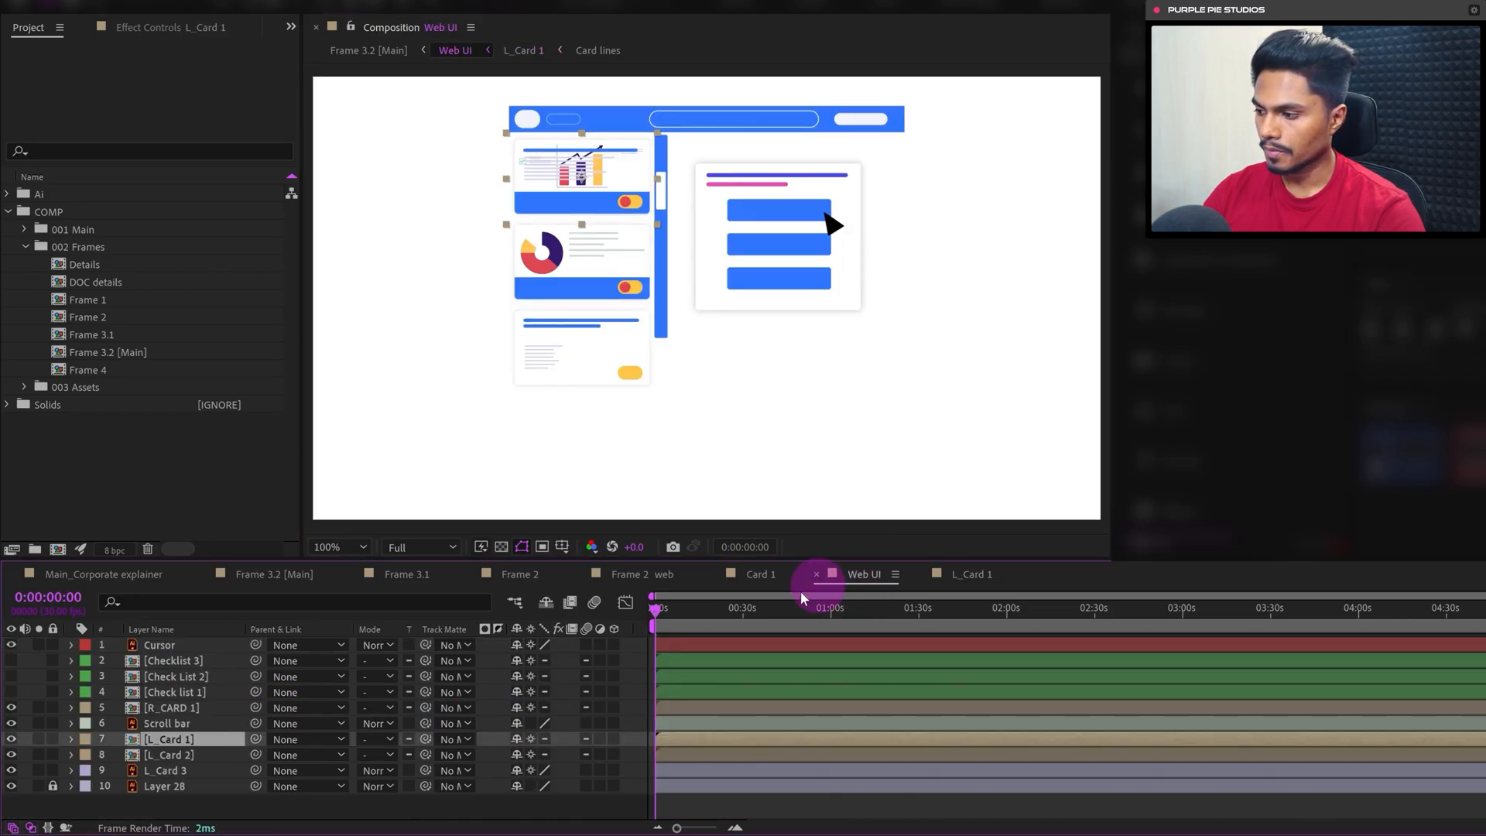
double_click(166, 752)
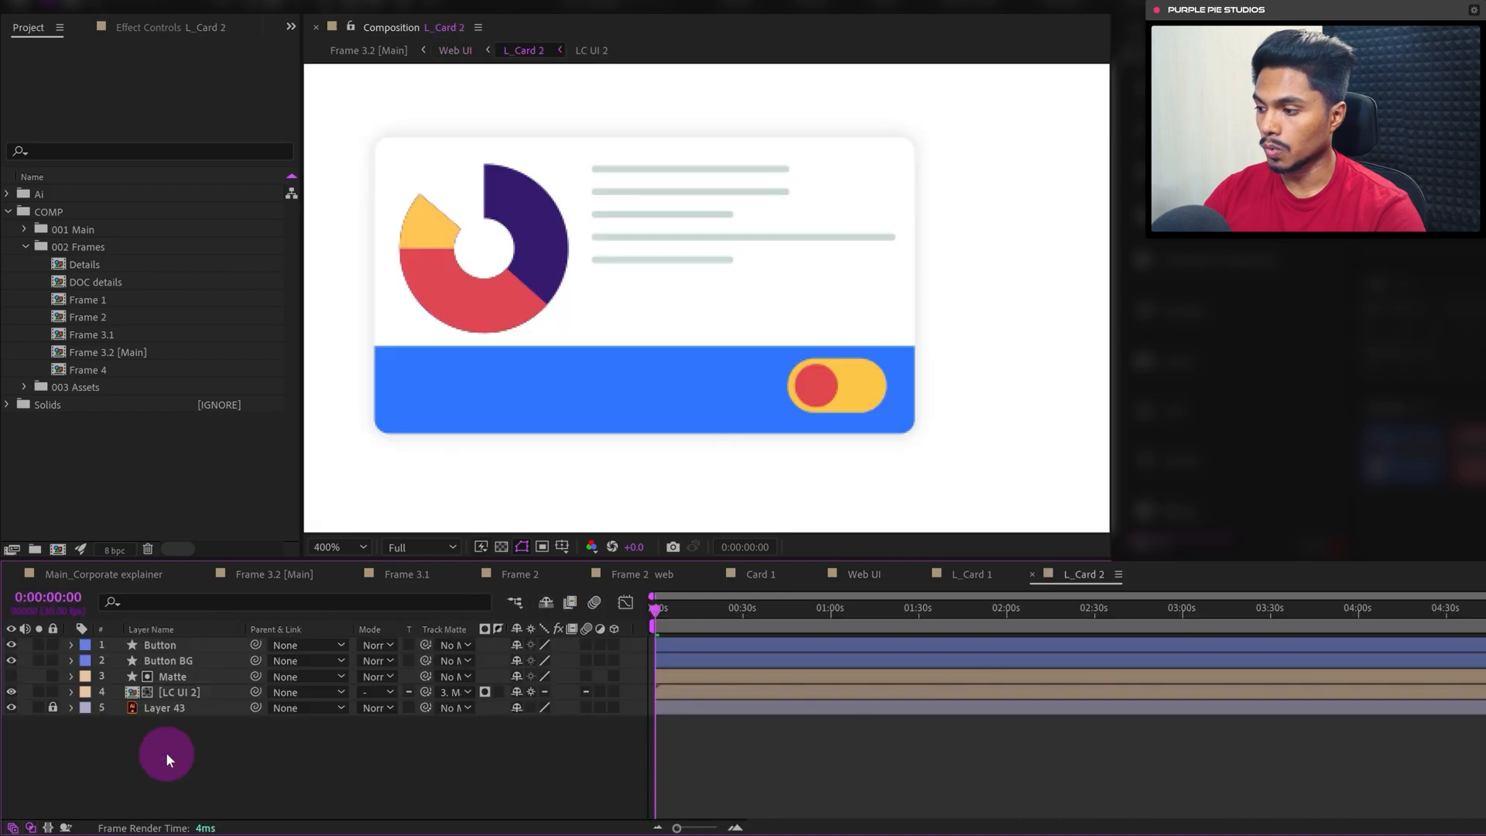
key("ctrl+v")
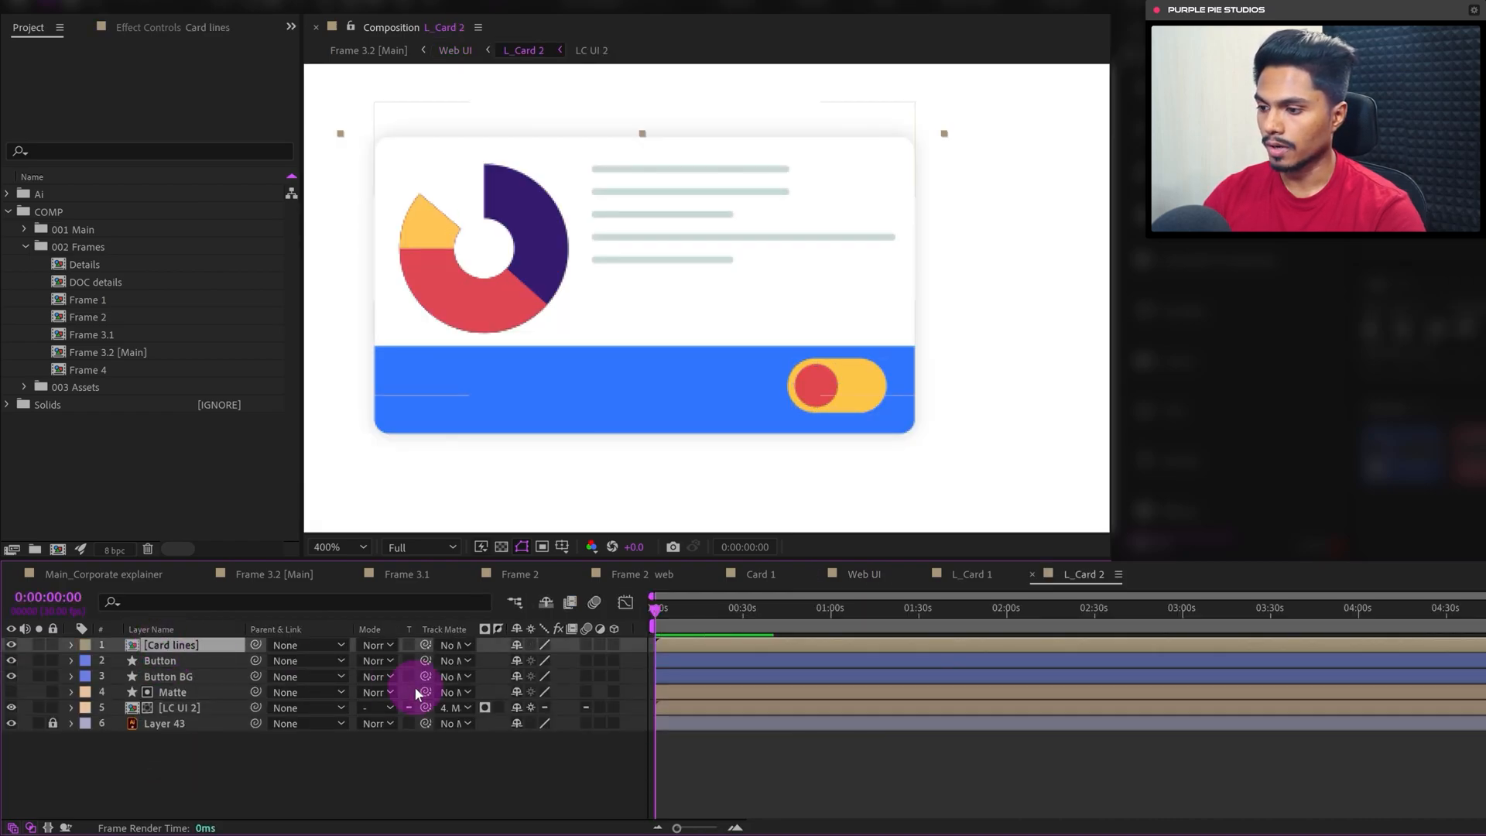
key("comma")
left_click_drag(686, 110, 681, 272)
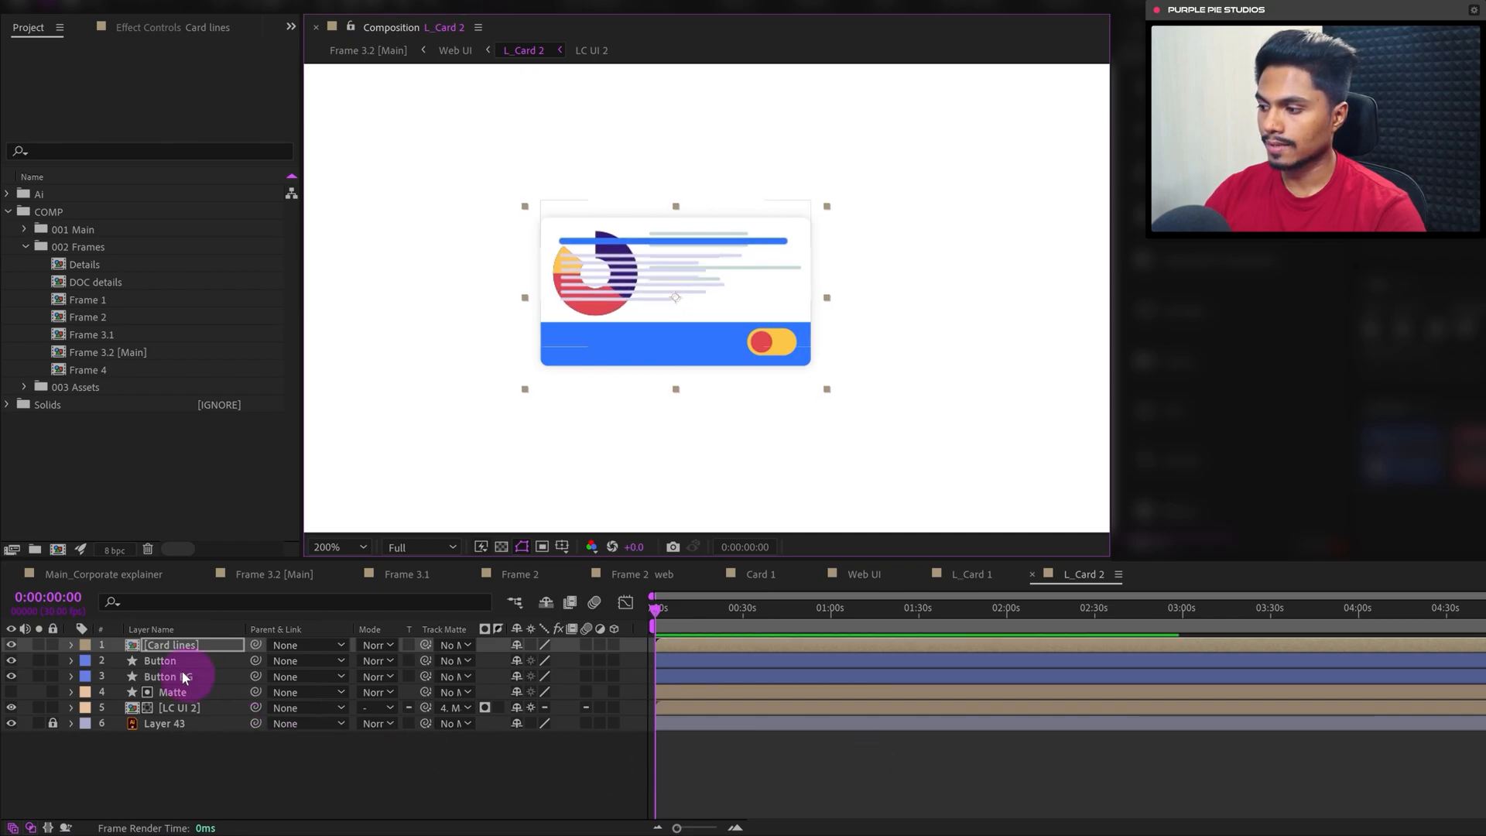
Set the Matte layer as the track matte of Card lines in L_Card 2, and check the matte's visibility while leaving it hidden
left_click(165, 645)
left_click_drag(425, 645, 172, 692)
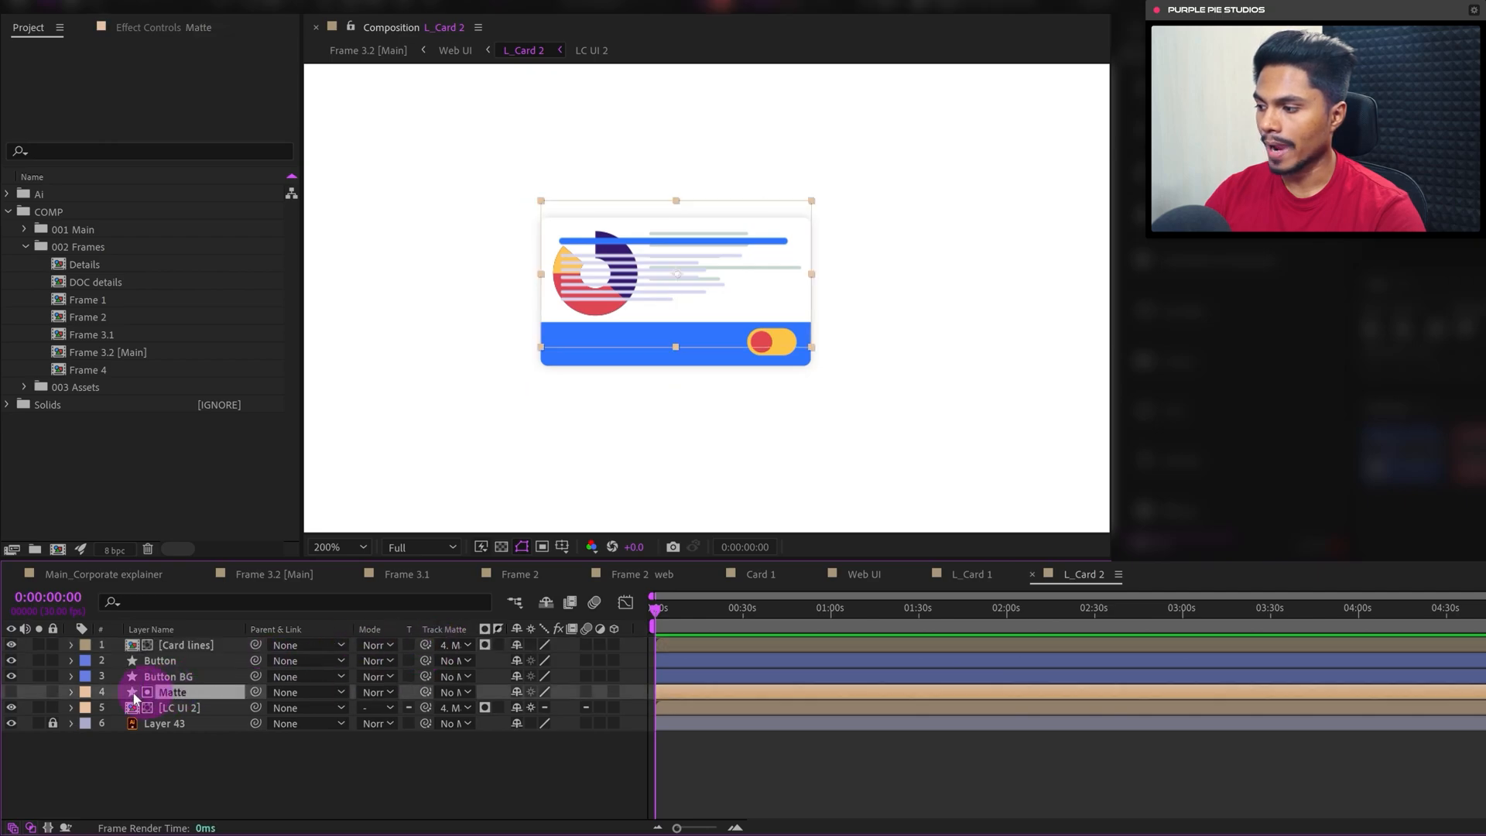
left_click(11, 693)
left_click(10, 693)
left_click(11, 693)
left_click(11, 693)
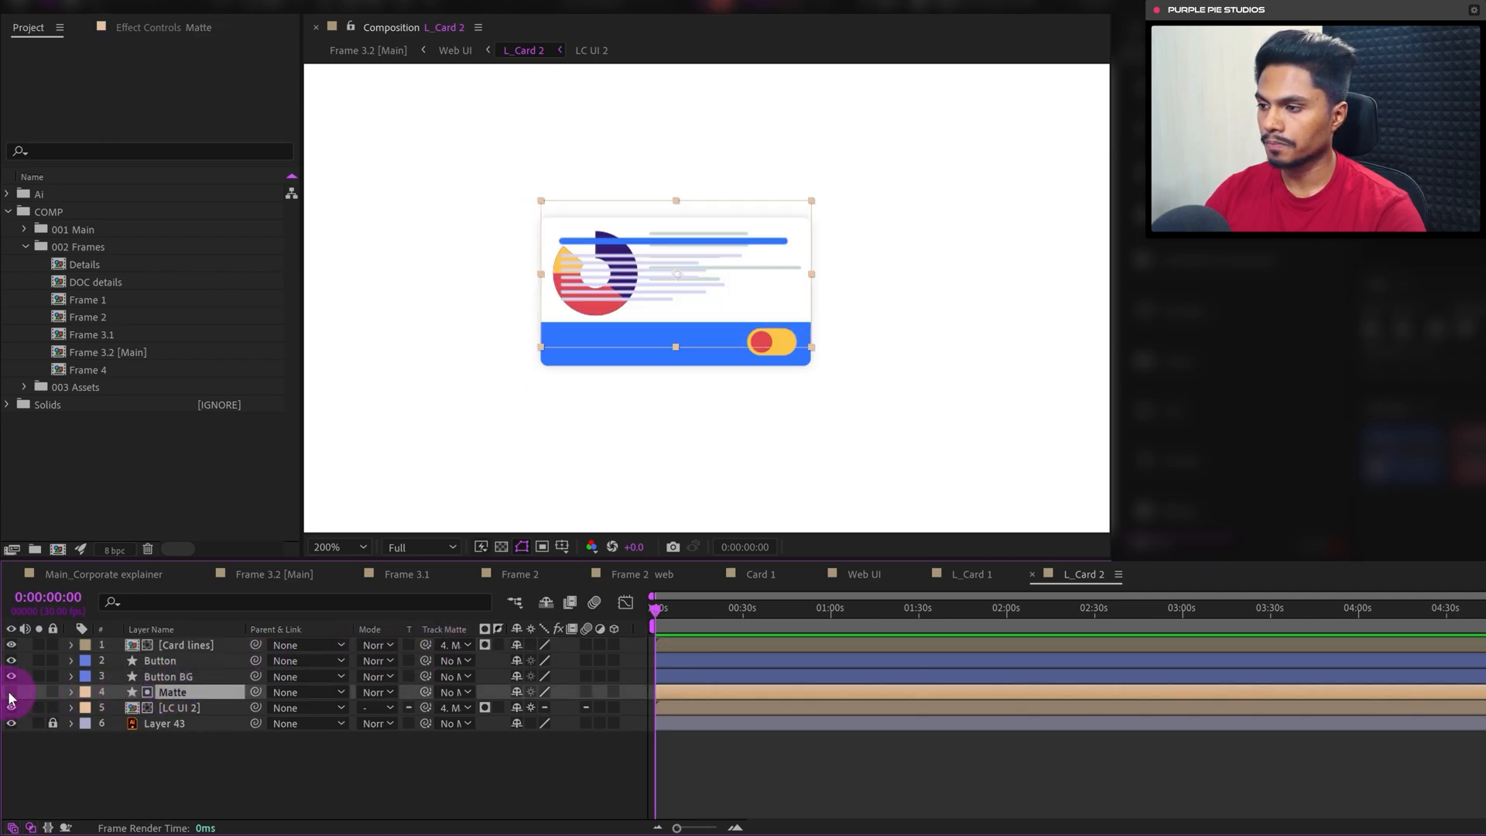
left_click(11, 694)
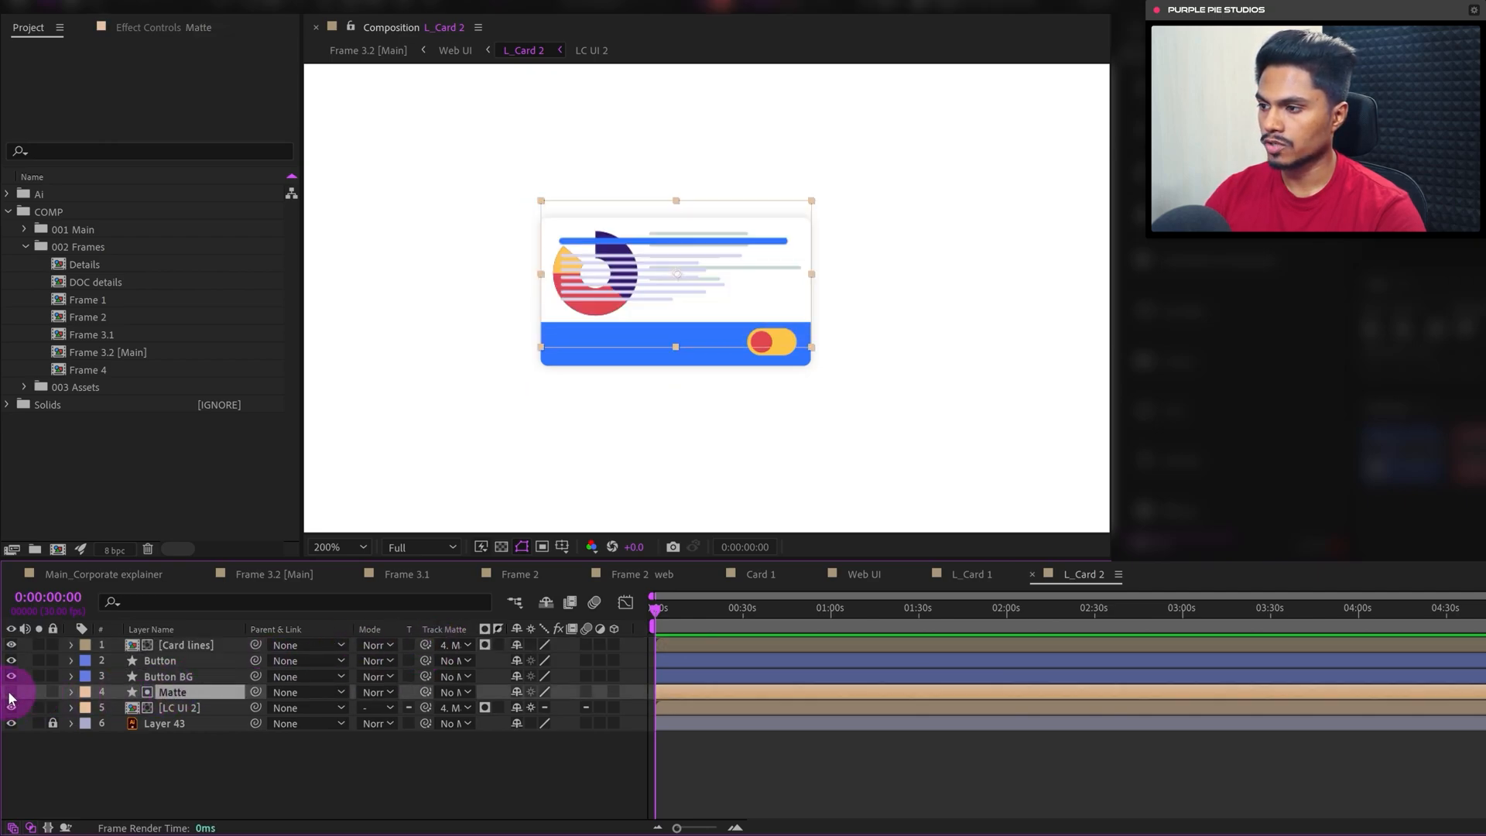
Compare the layer stacks of L_Card 1 and L_Card 2, checking the Card lines and LC UI 2 layers
left_click(180, 644)
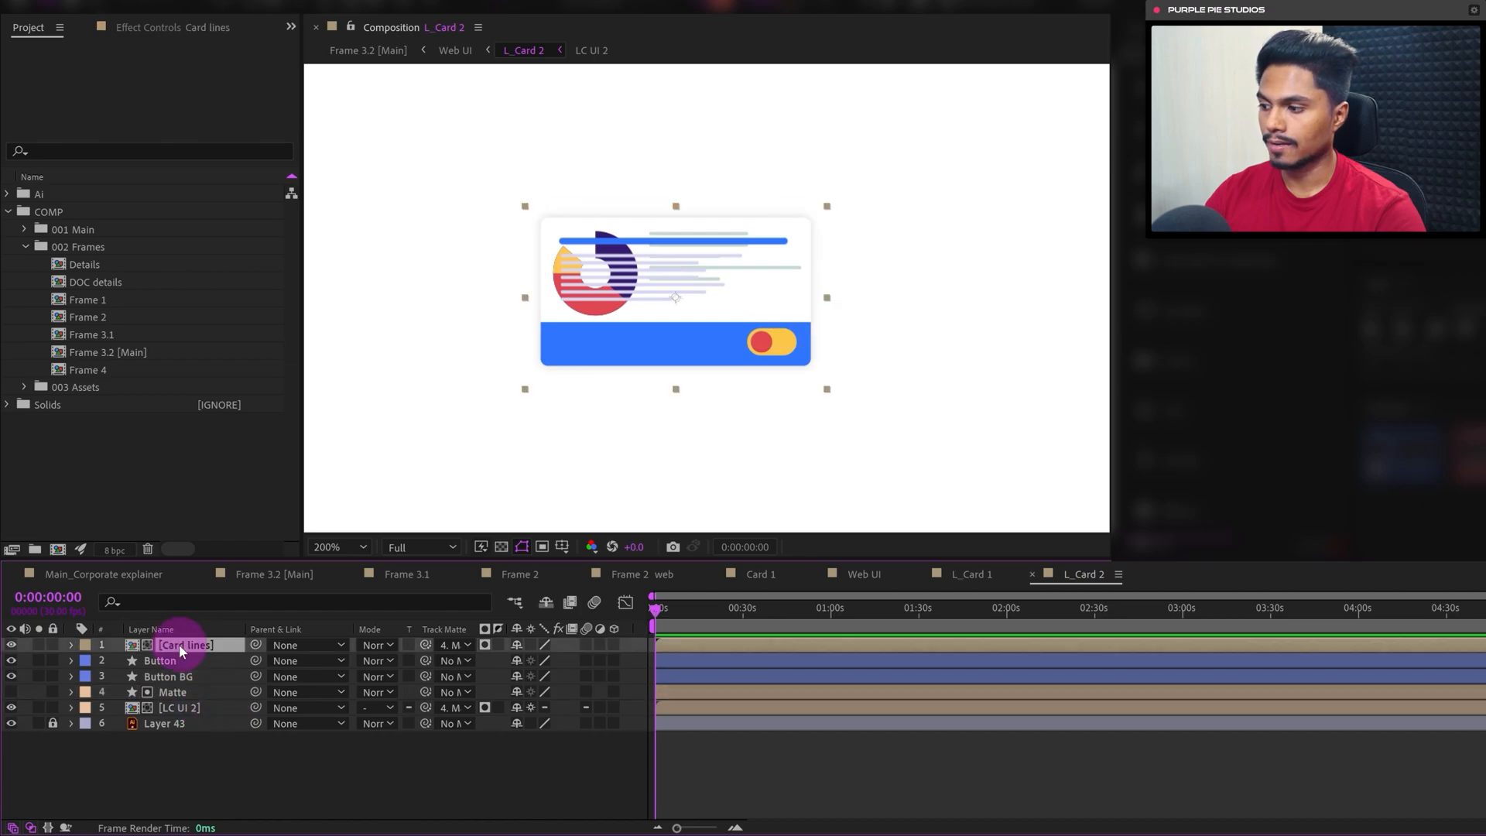
left_click(977, 582)
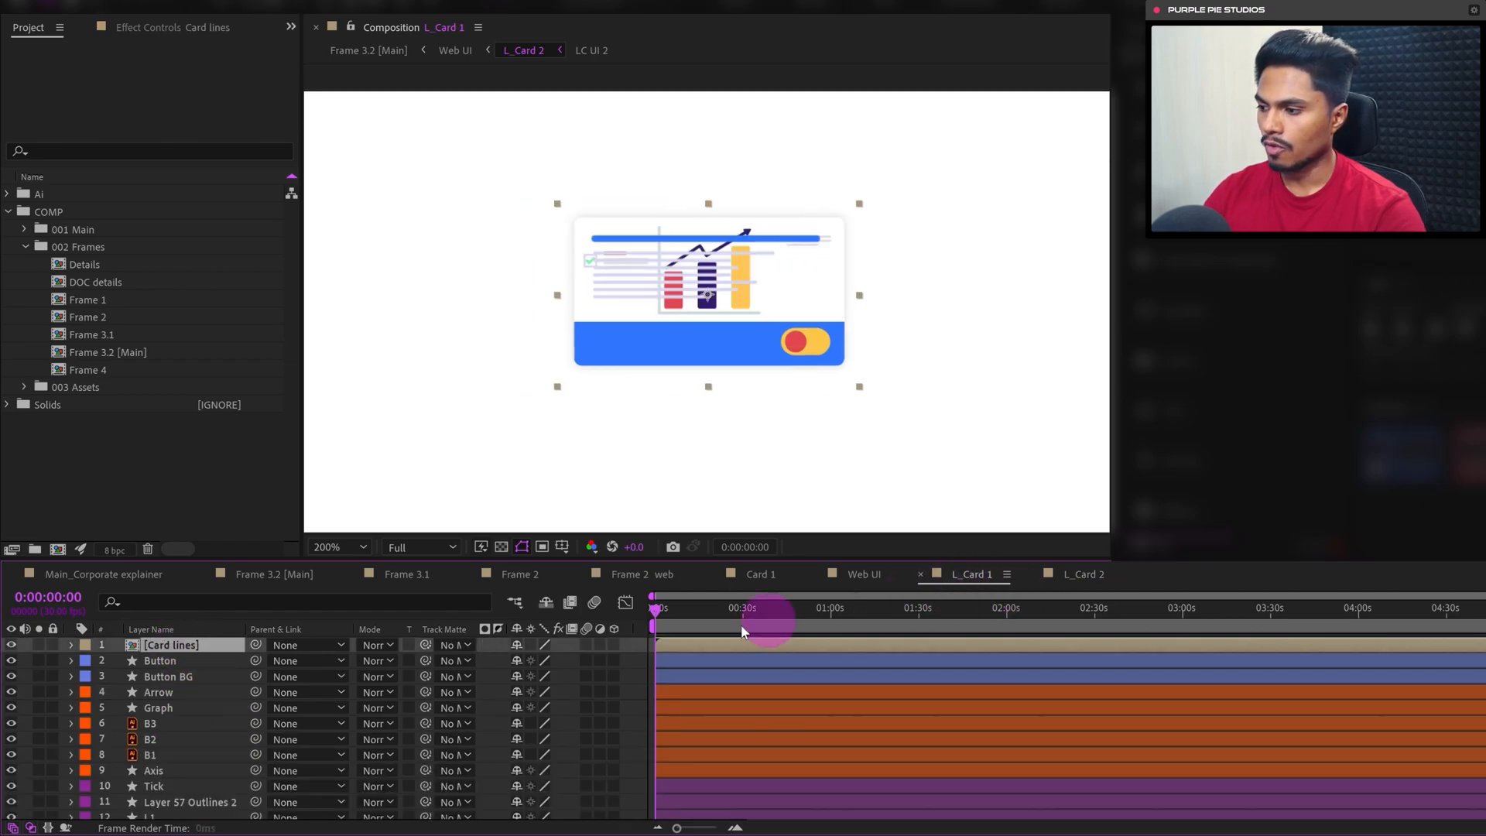
left_click(1082, 577)
left_click(172, 707)
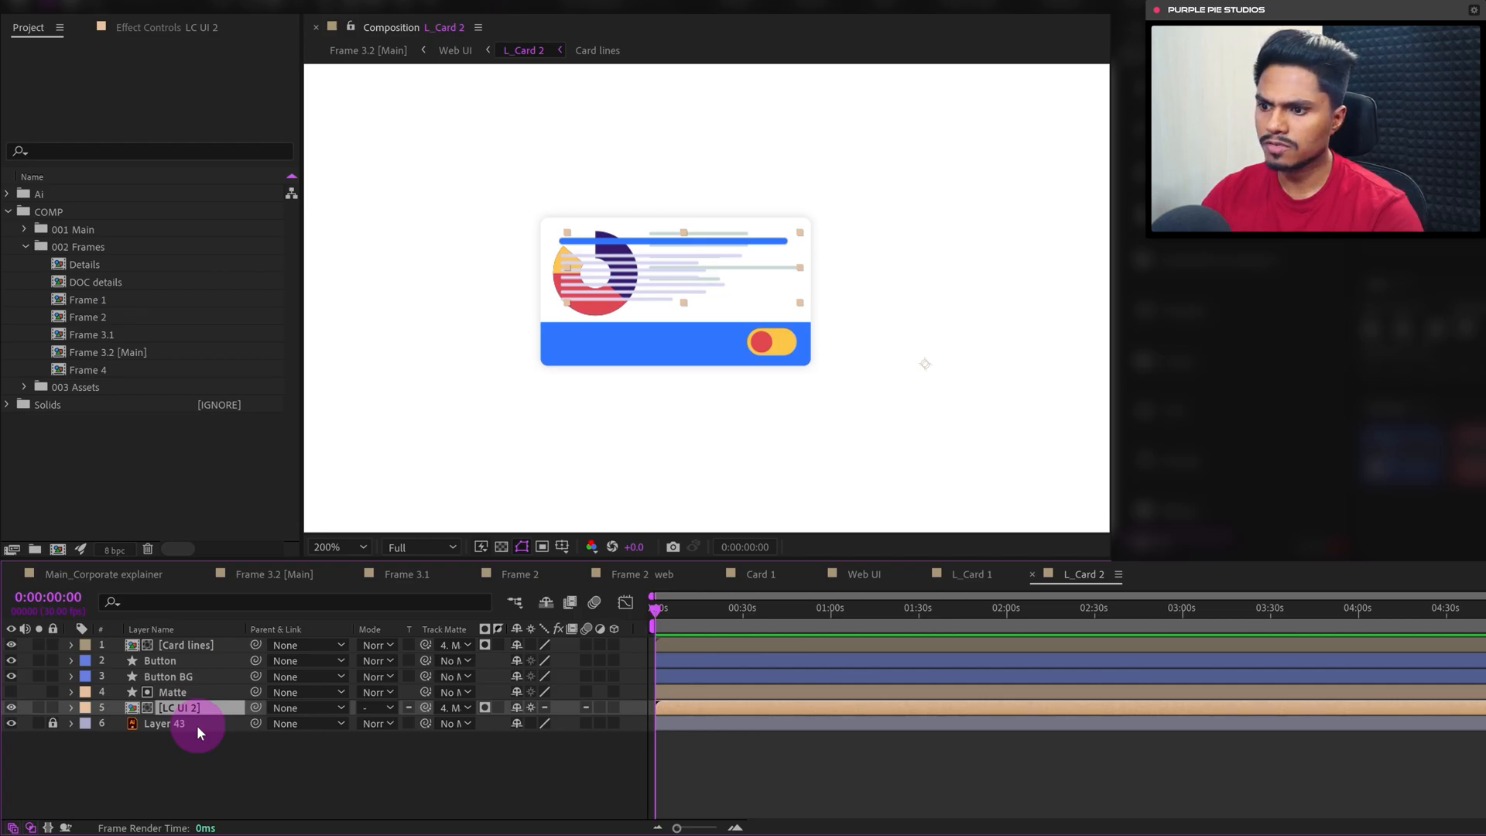
In L_Card 1, pre-compose all layers from Arrow through D3 into a new composition named LC UI 1
left_click(964, 577)
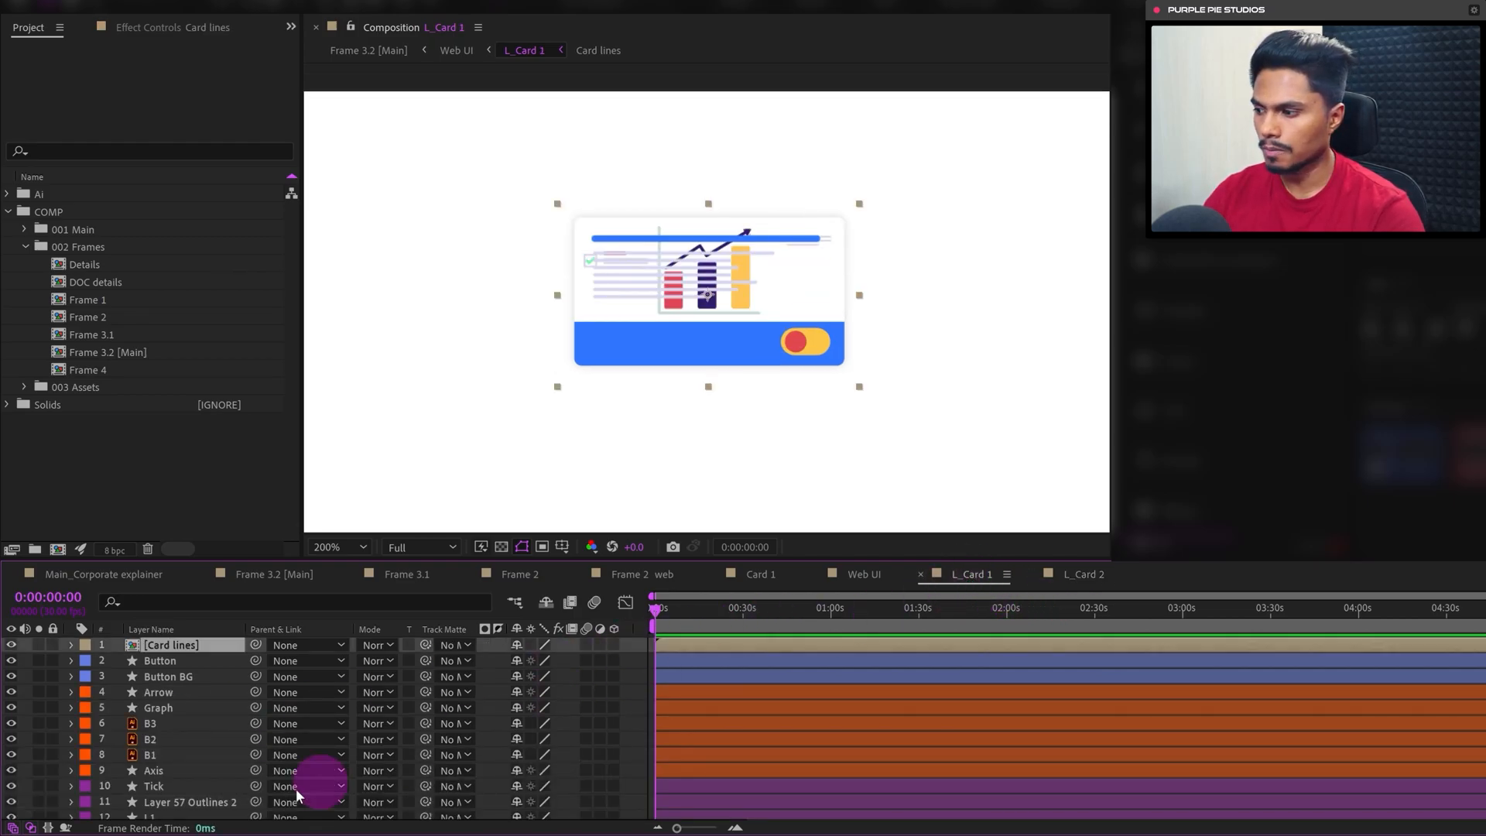
left_click(173, 692)
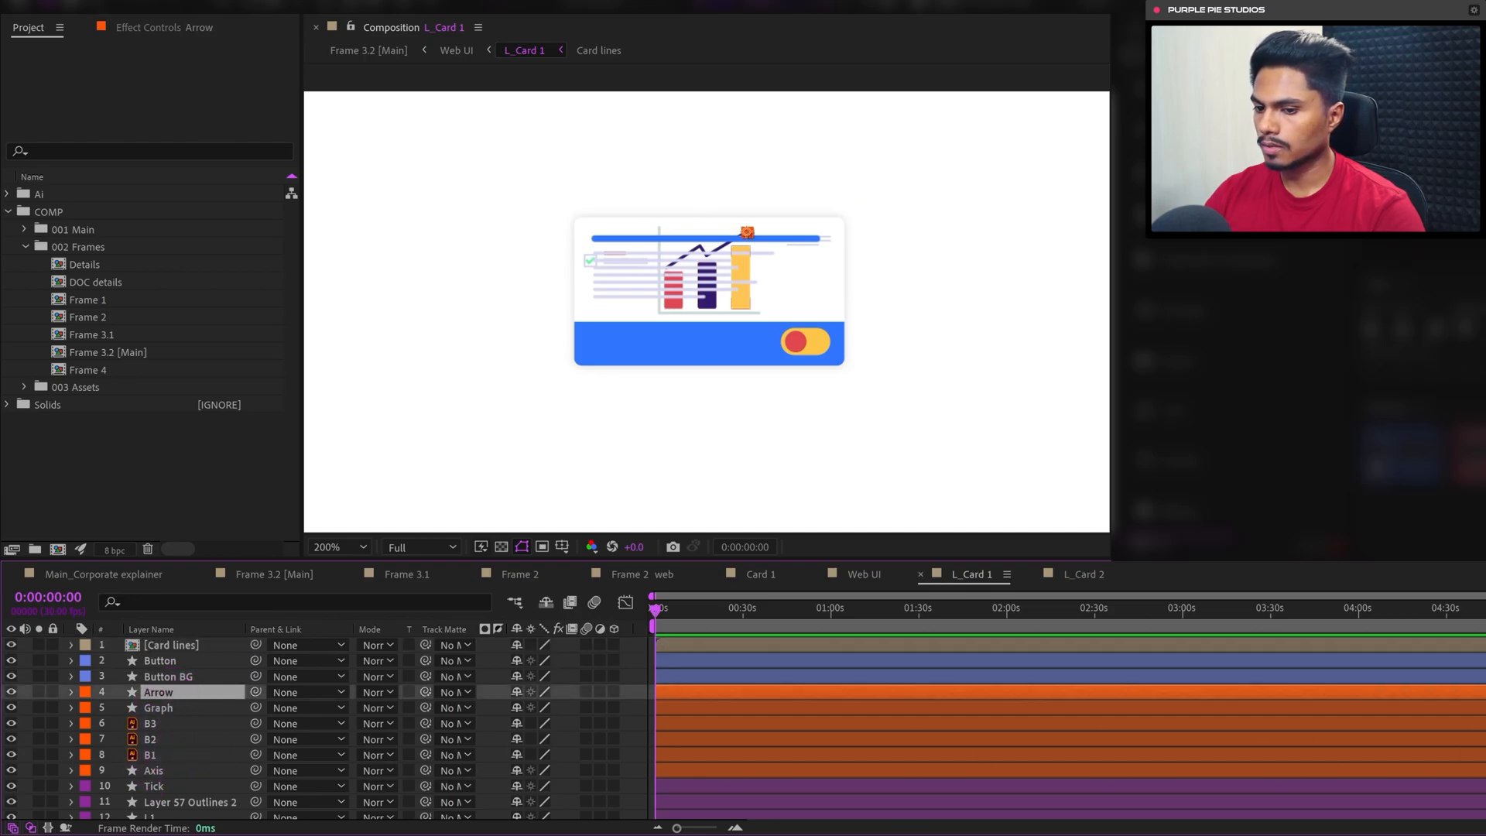
scroll(1393, 774, "down", 6)
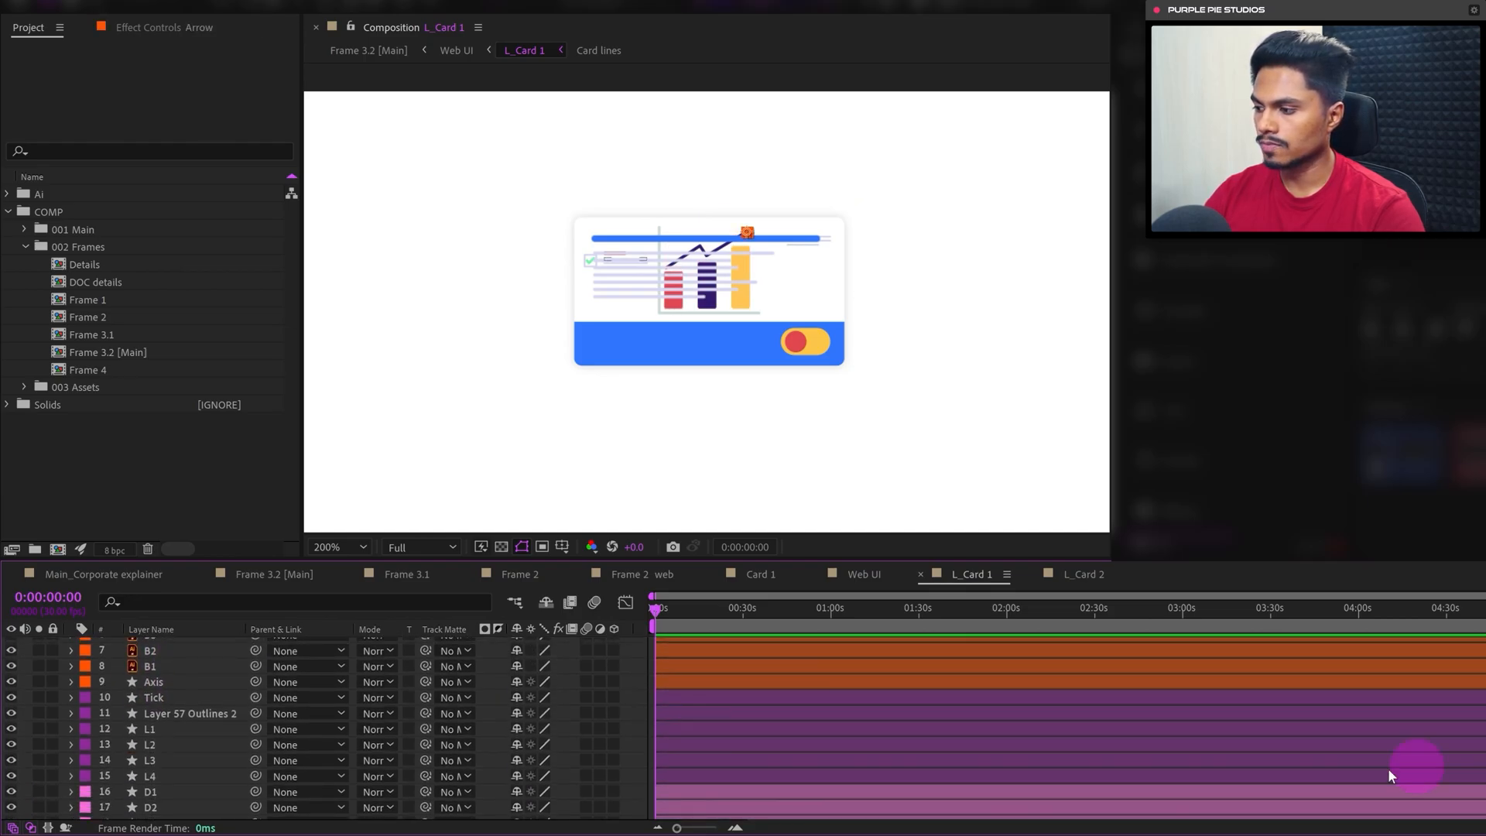
scroll(960, 774, "down", 2)
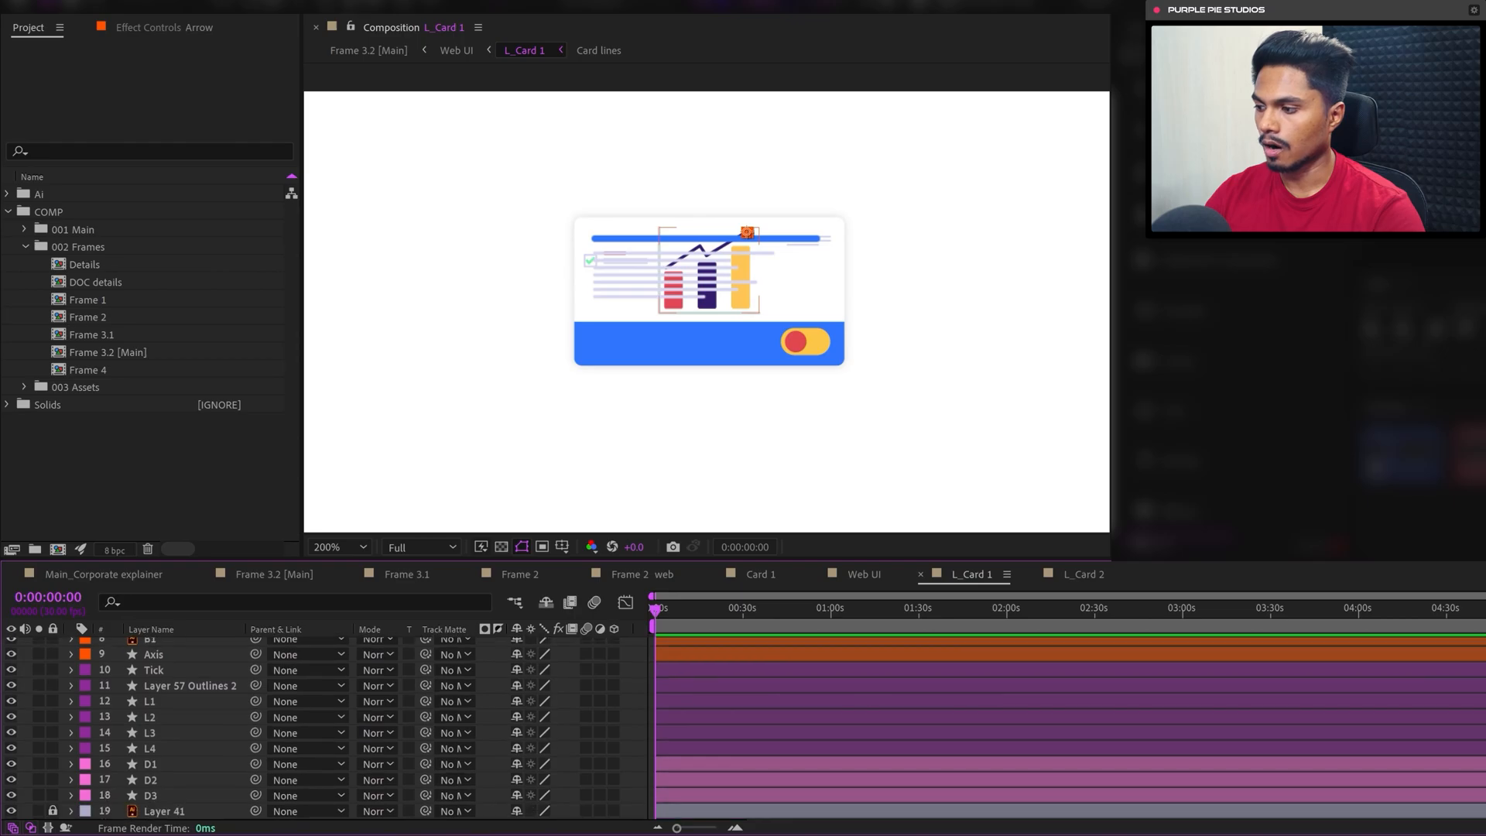
left_click(182, 792)
left_click(147, 799, "shift")
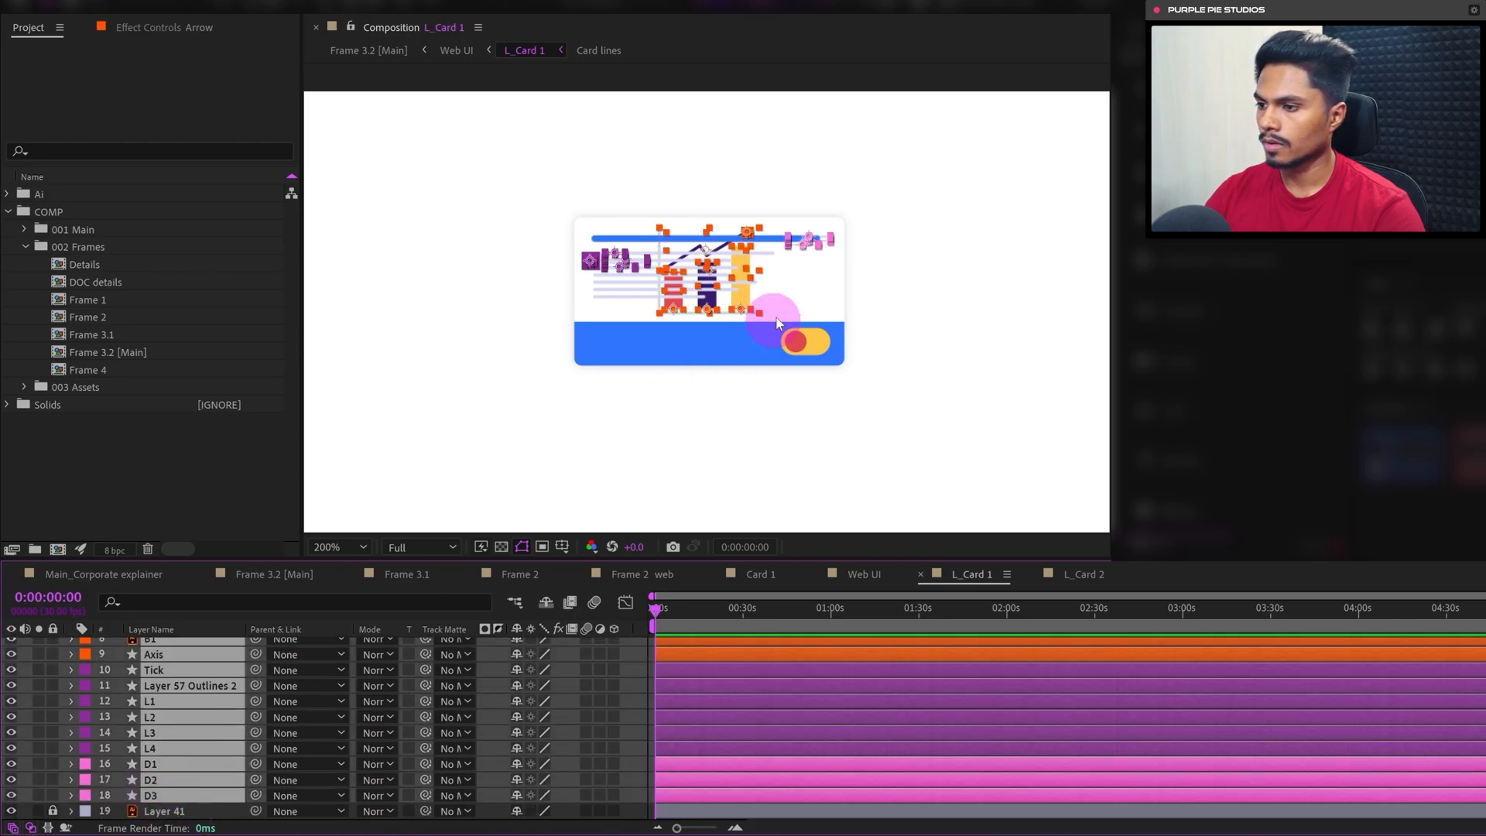
left_click_drag(734, 278, 774, 362)
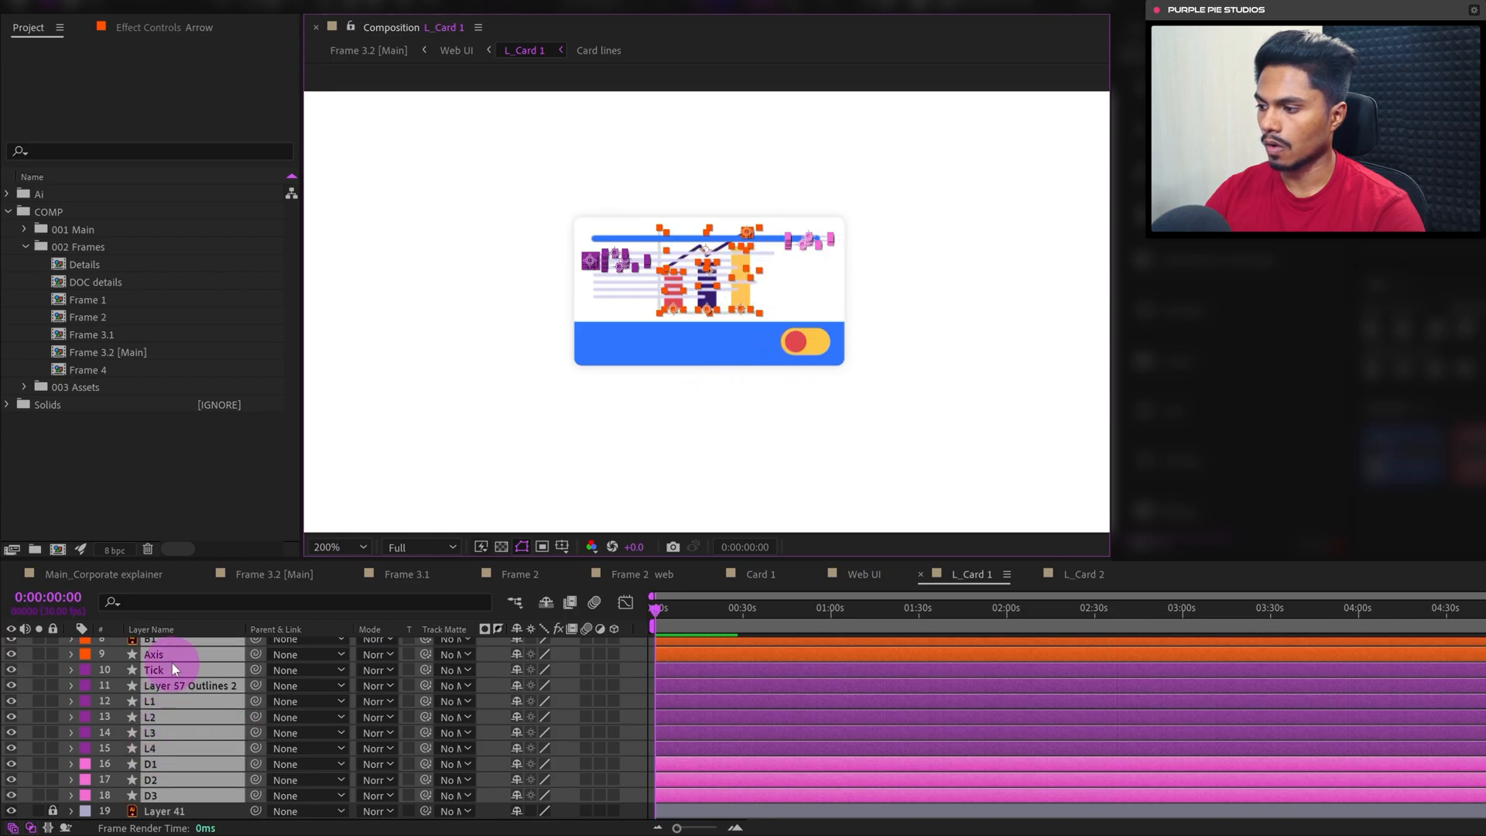
right_click(198, 685)
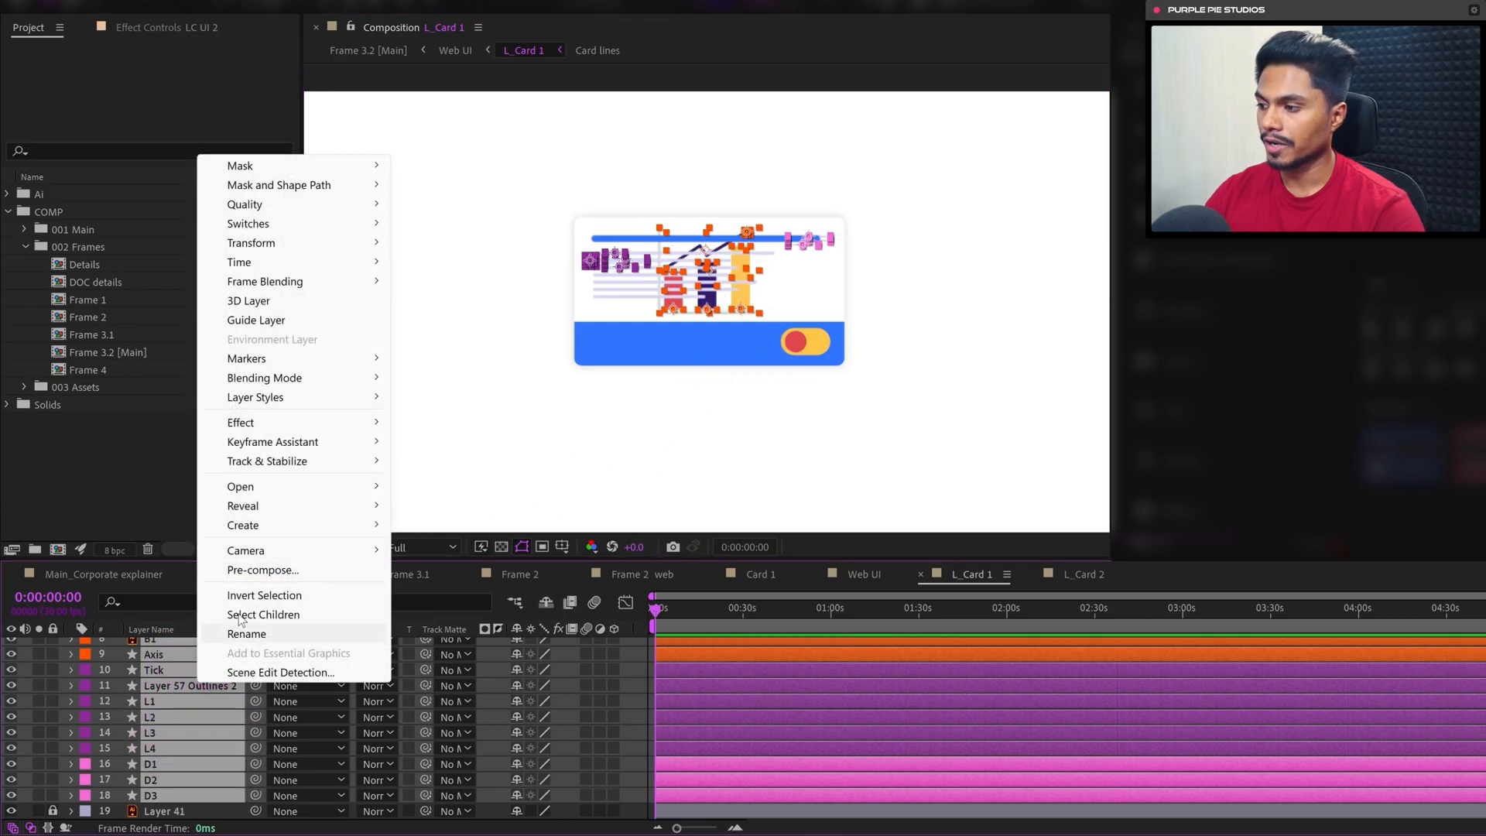
left_click(276, 563)
type("L")
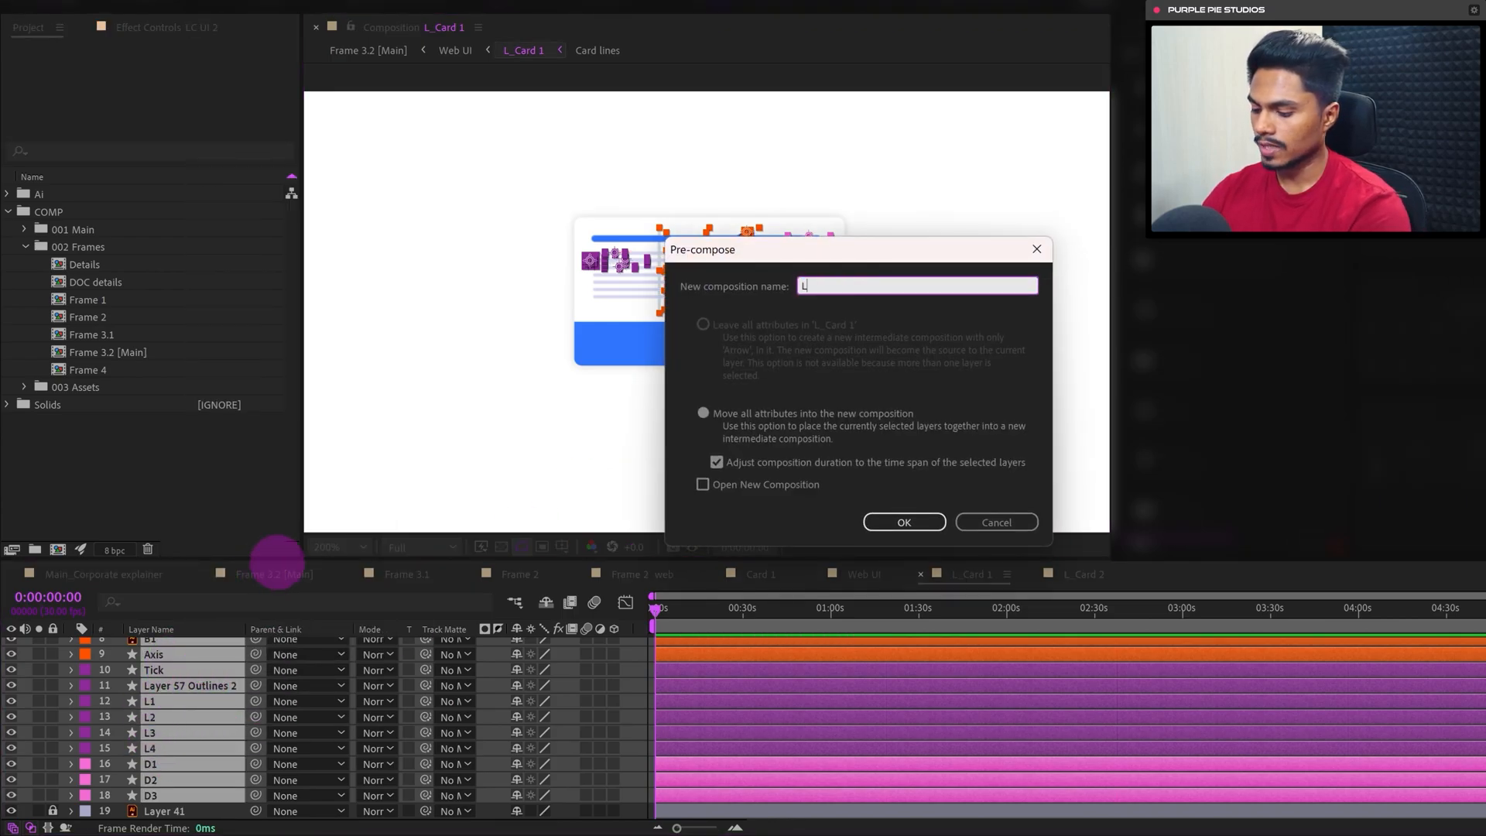
type("C UI 1")
left_click(900, 522)
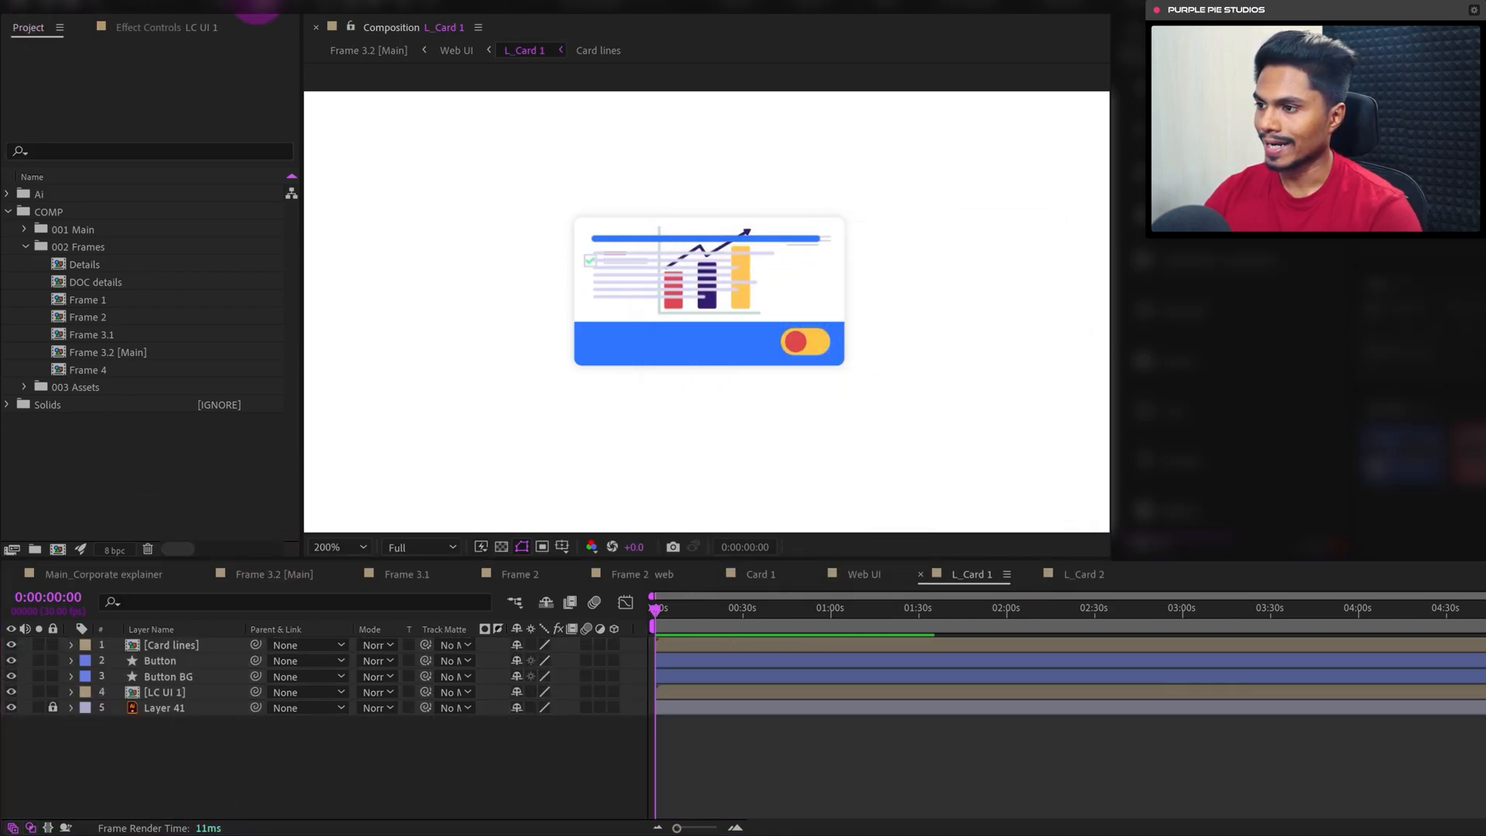
Draw a rectangle shape over the card in L_Card 1, fit it to the card's width, and name the layer Matte
left_click_drag(565, 186, 844, 360)
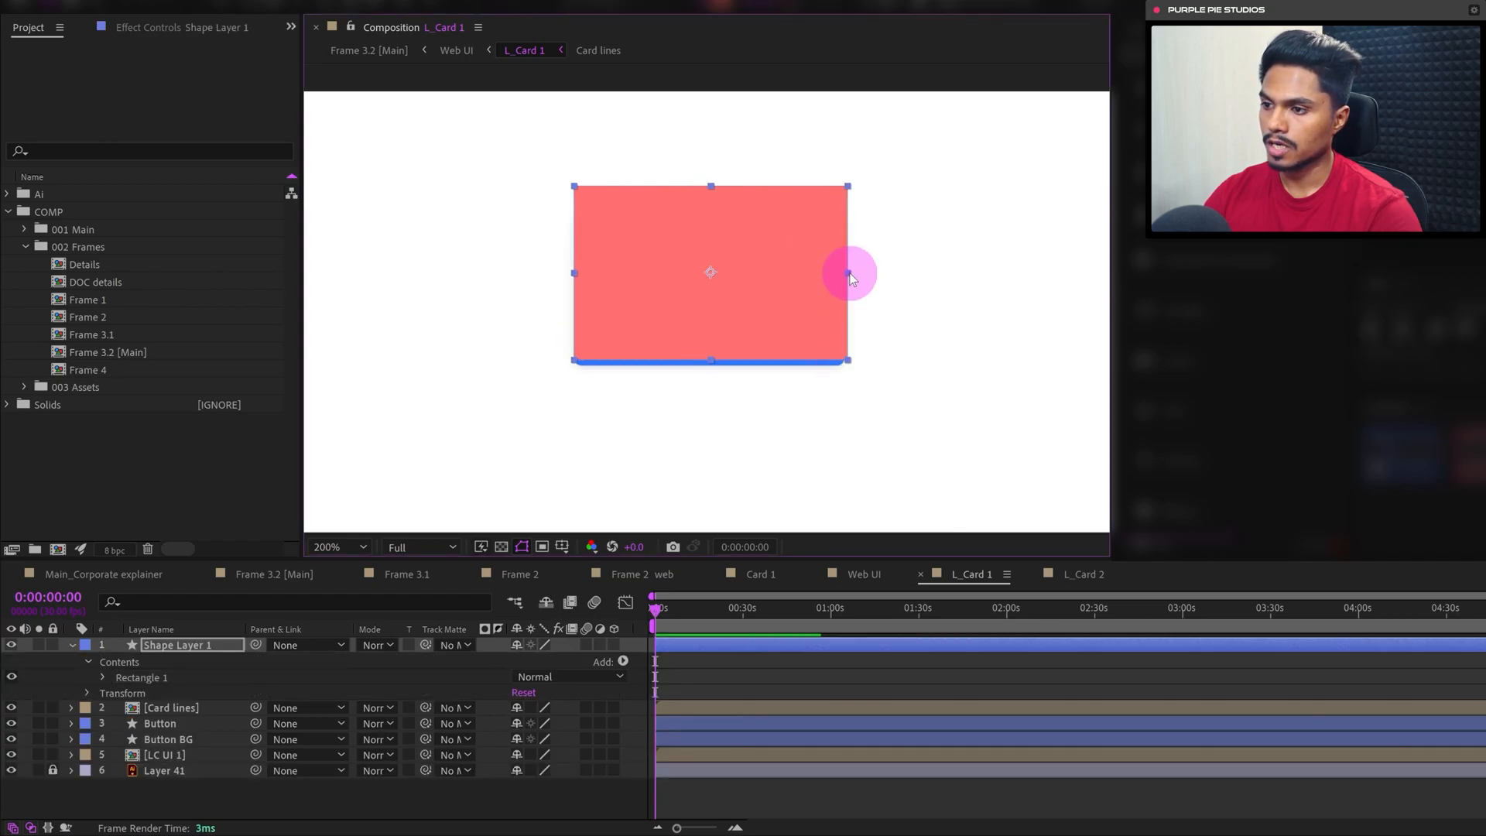
left_click_drag(848, 271, 846, 276)
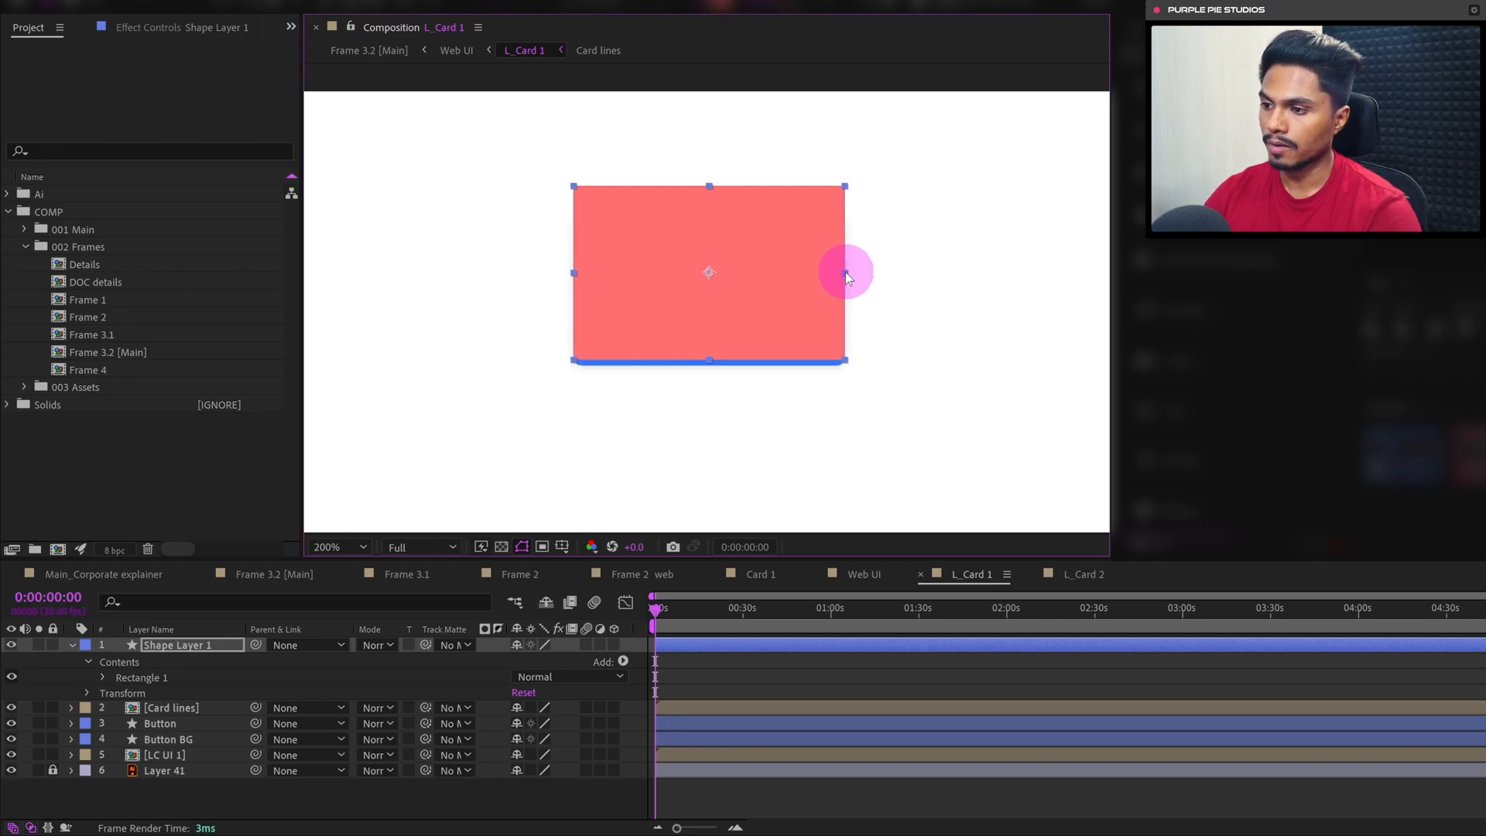
left_click(189, 709)
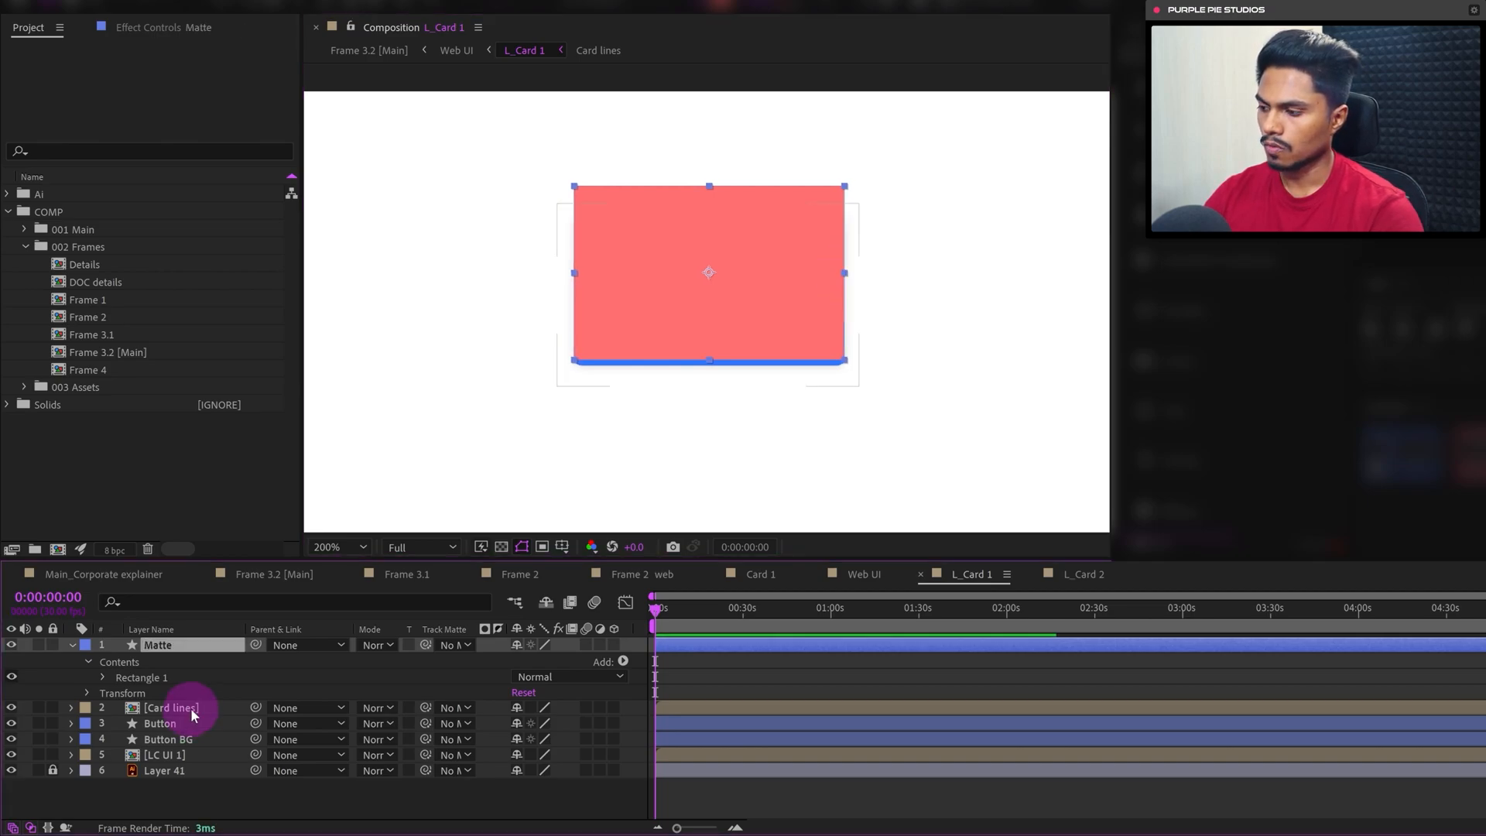
Set the Matte layer as the track matte for both Card lines and LC UI 1, then deselect the layers
left_click(175, 756)
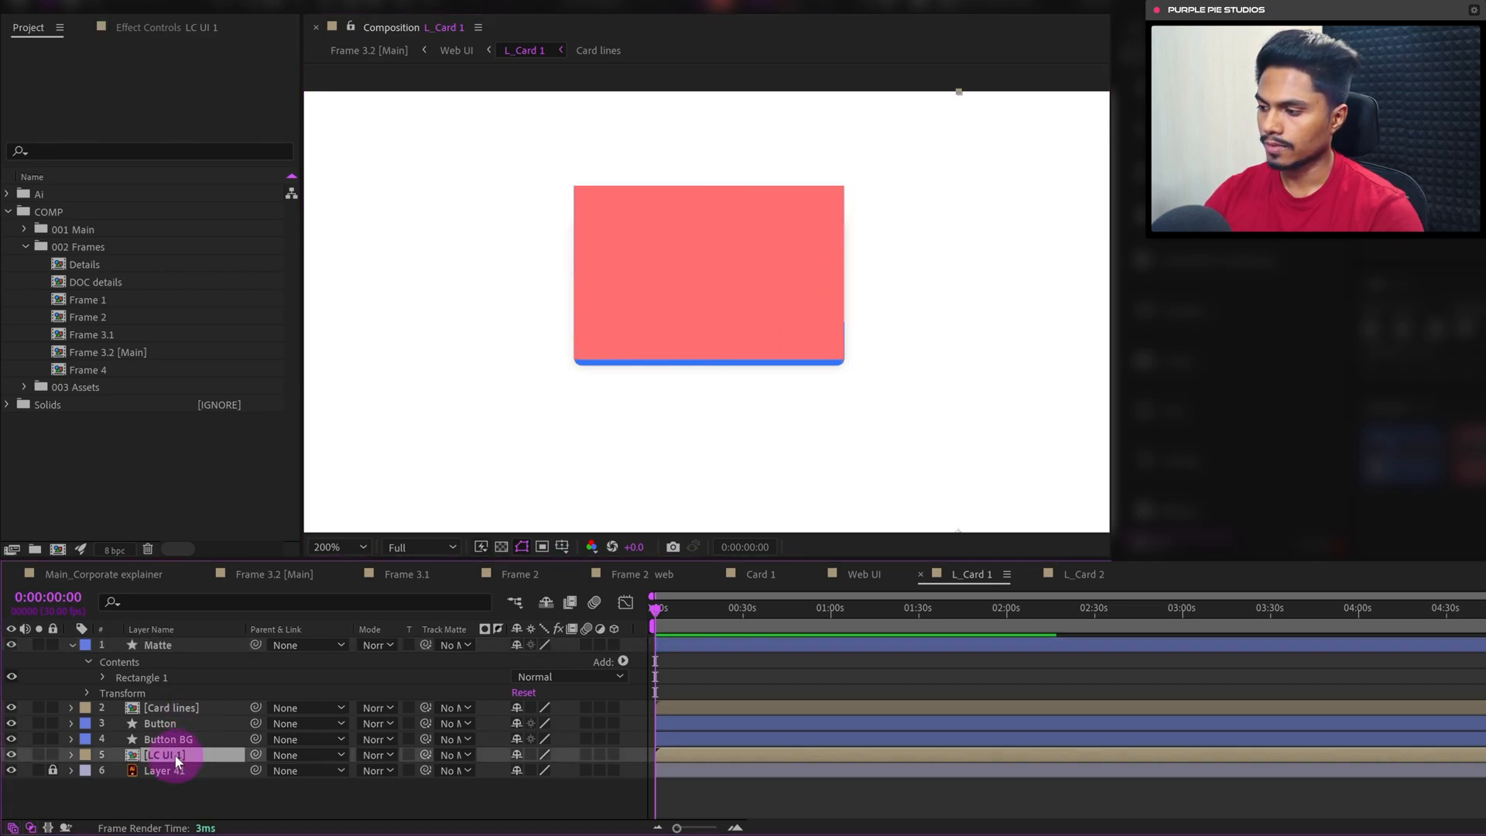
left_click(180, 708, "ctrl")
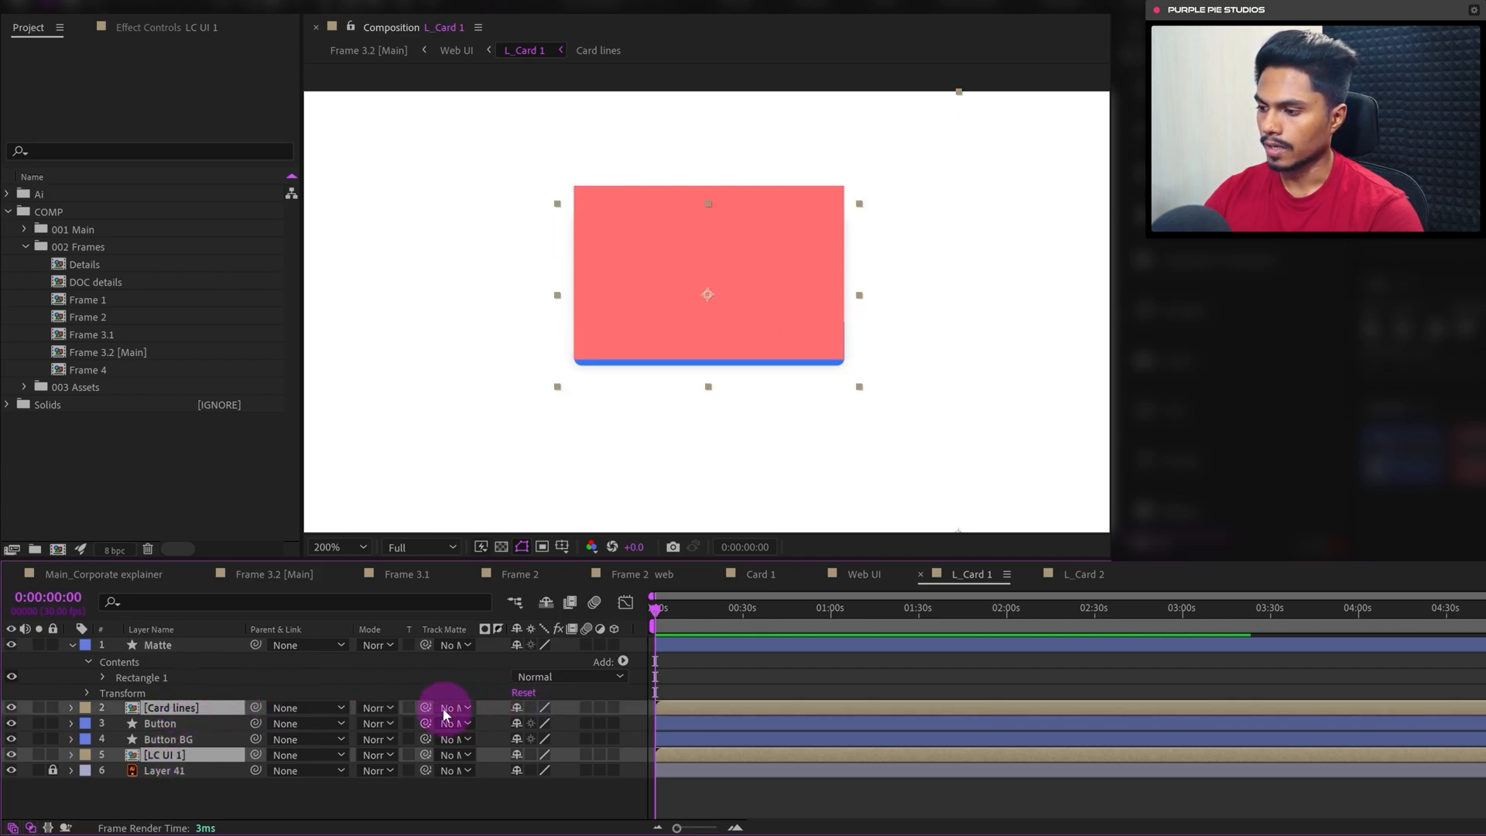
left_click_drag(445, 712, 141, 643)
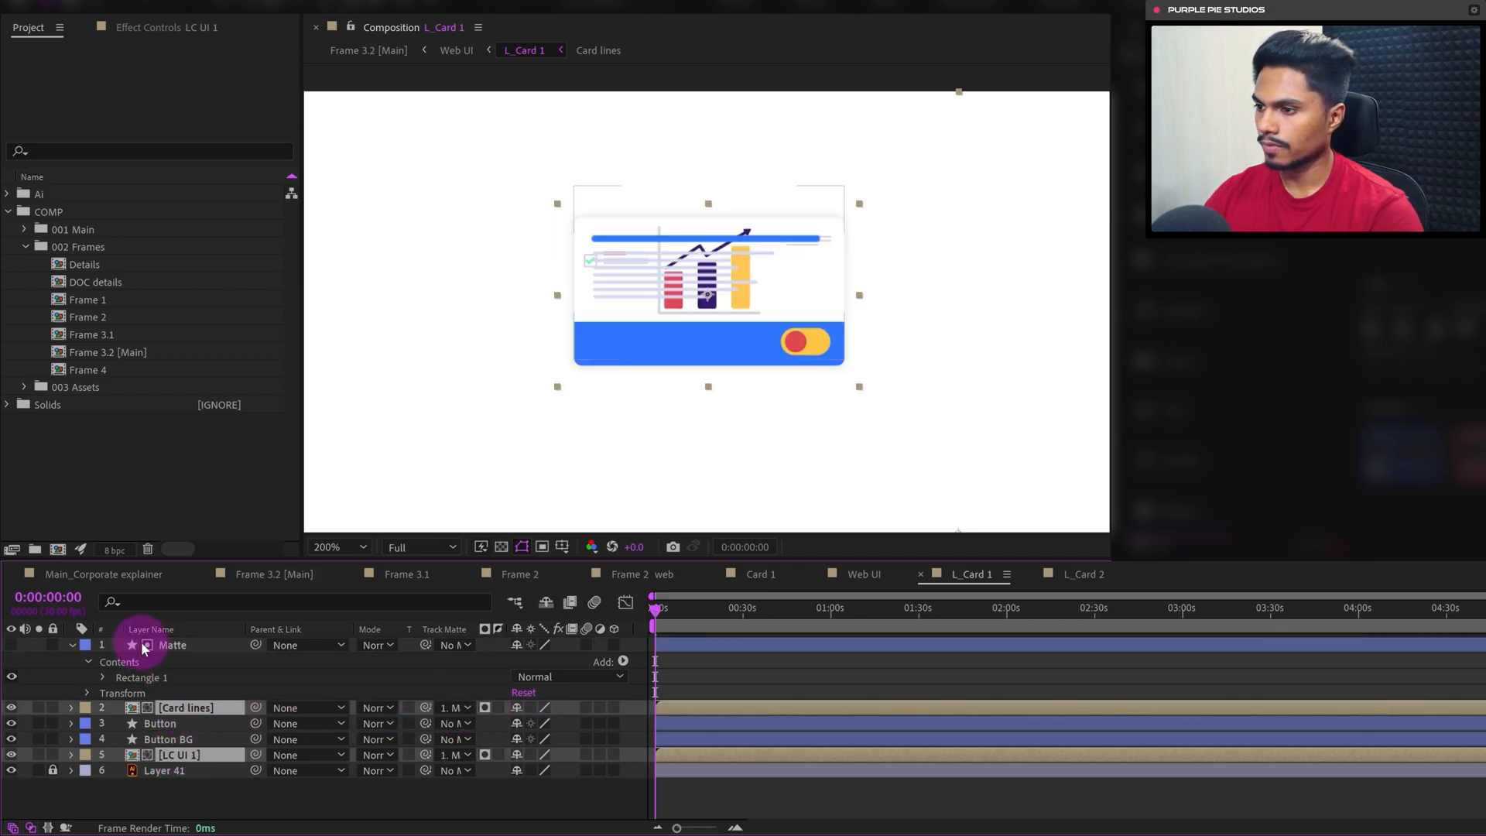
left_click(387, 773)
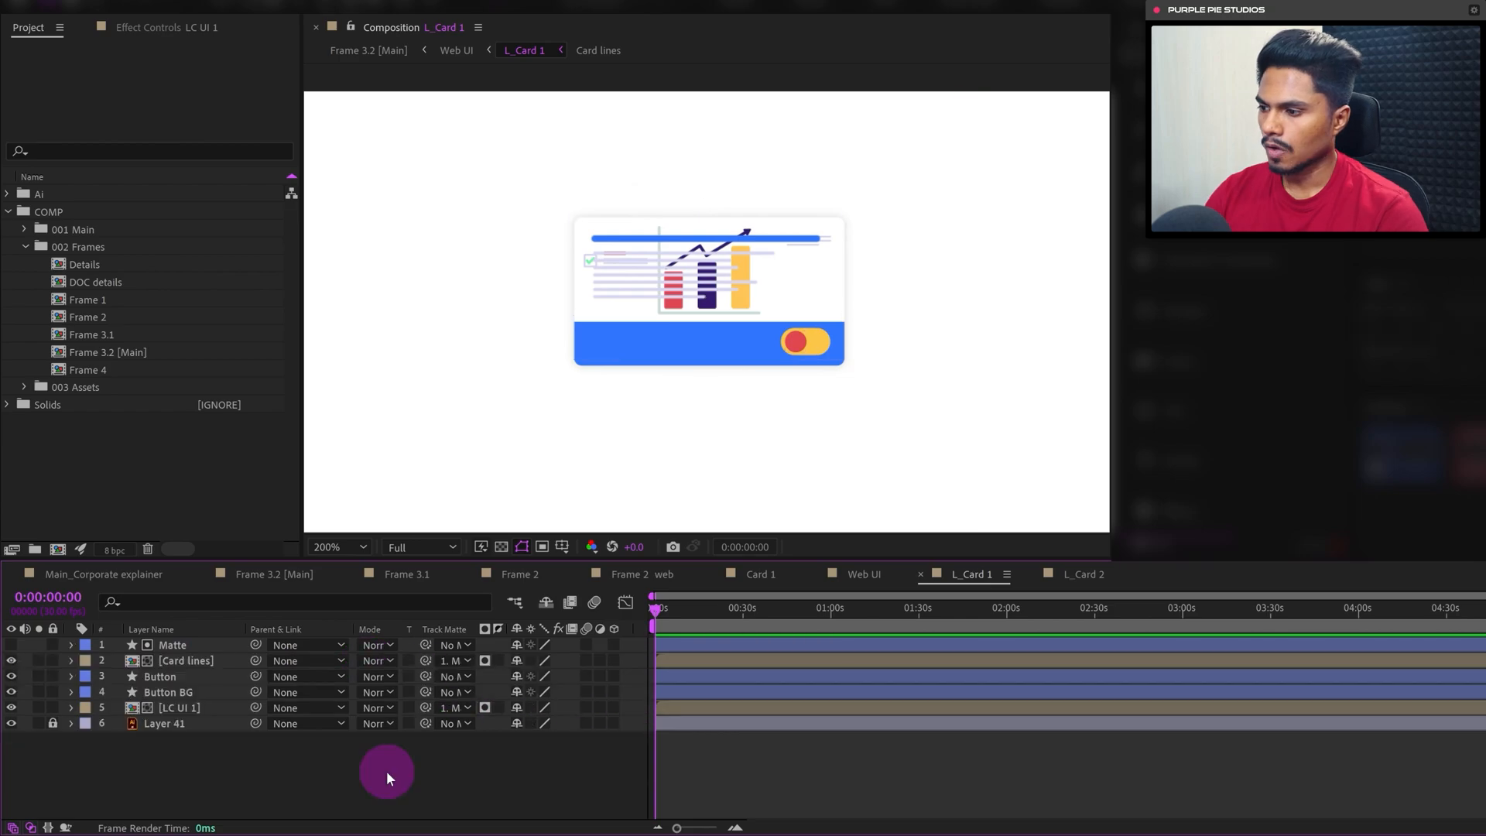
Close the open Frame 3.1, Frame 2, Frame 2 web, Card 1, Web UI, L_Card 1 and L_Card 2 timelines
left_click(353, 574)
left_click(353, 575)
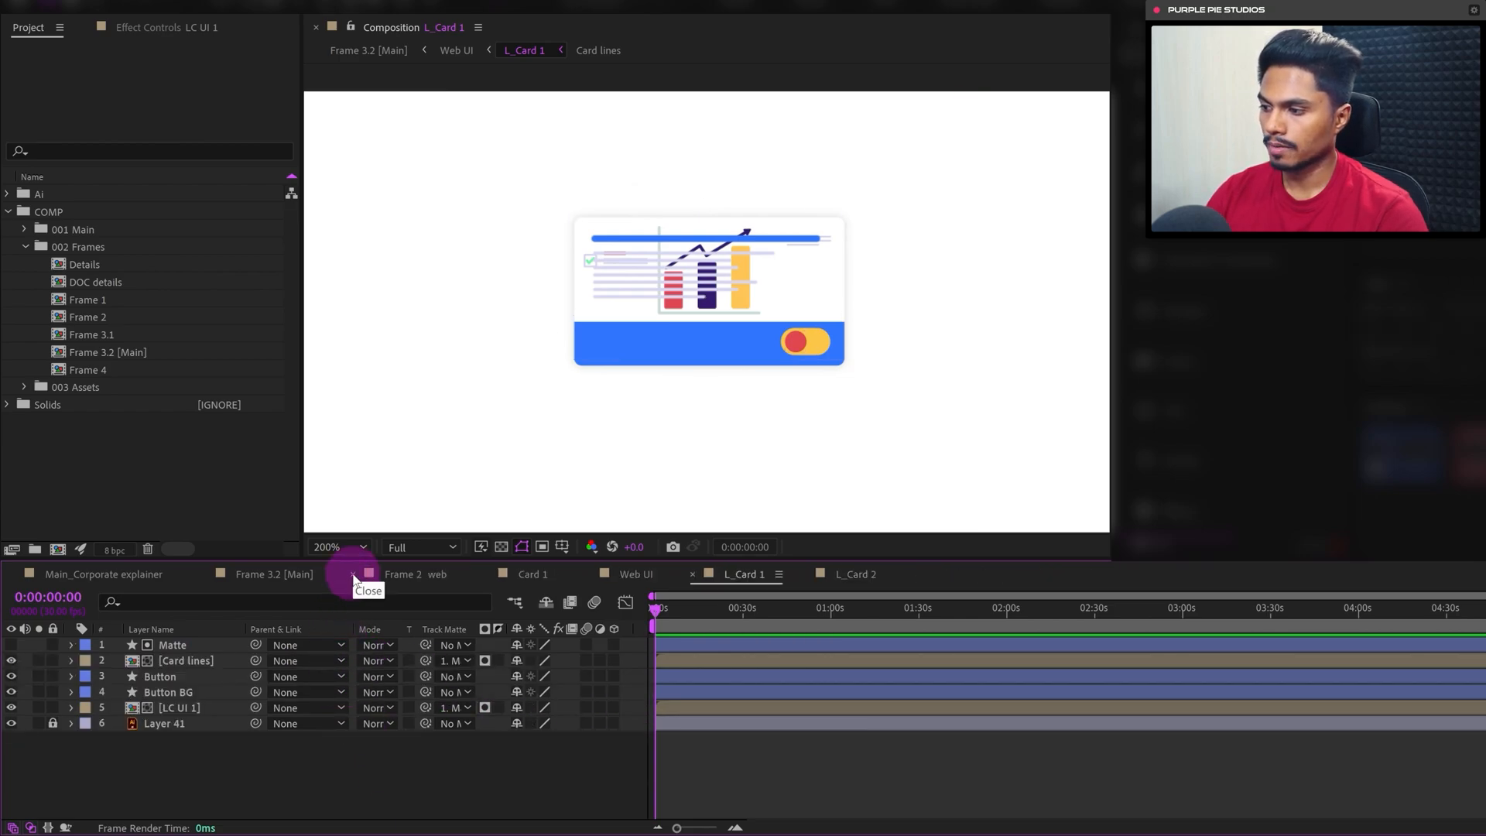
left_click(353, 575)
left_click(353, 574)
left_click(353, 574)
left_click(353, 575)
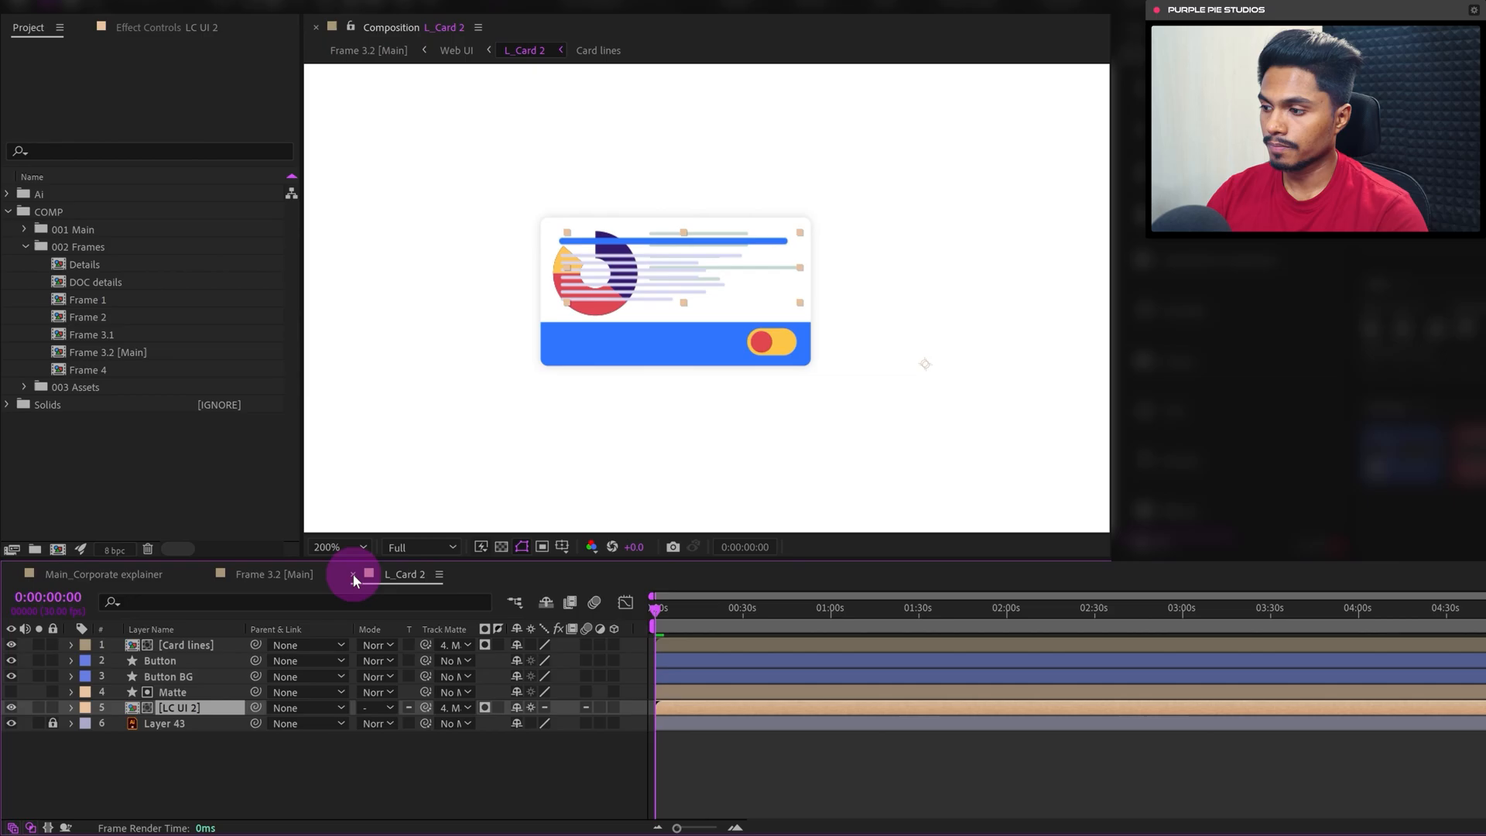
left_click(353, 574)
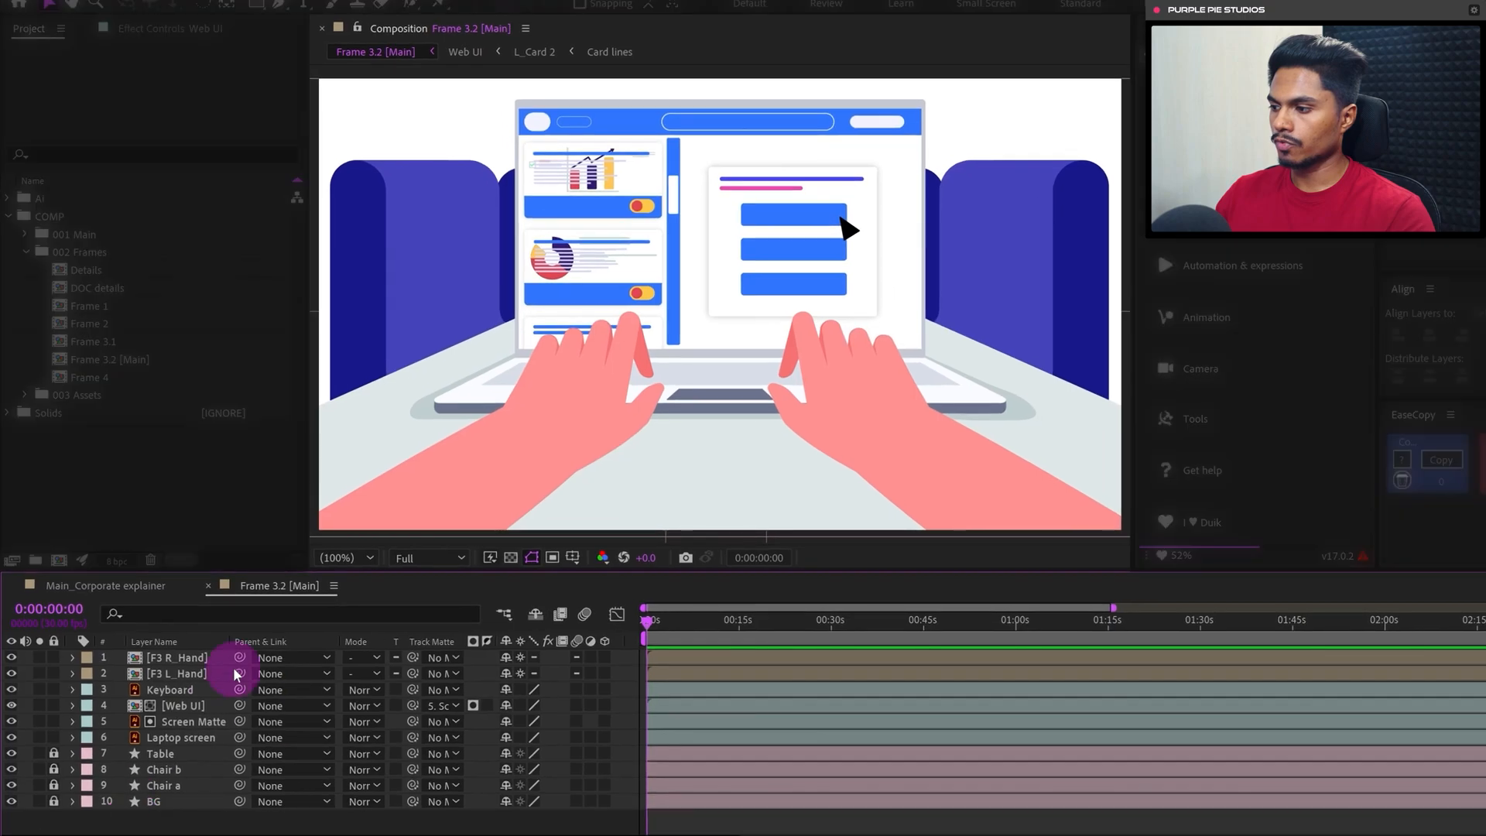
Open the Web UI composition from Frame 3.2 [Main], select the Cursor layer, and set the current time to 0:00:02:00
double_click(188, 704)
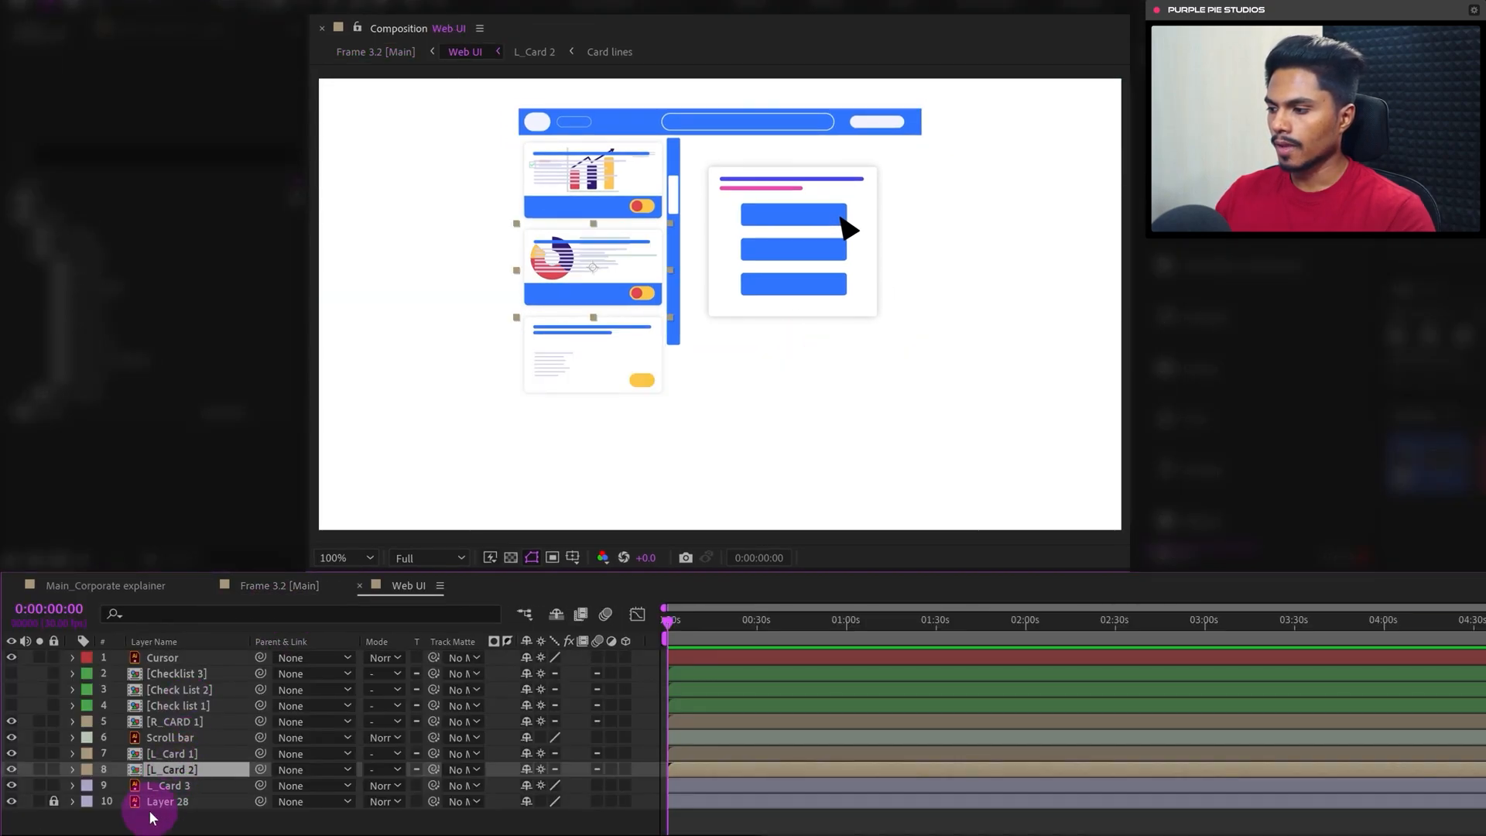
left_click(147, 814)
left_click(159, 658)
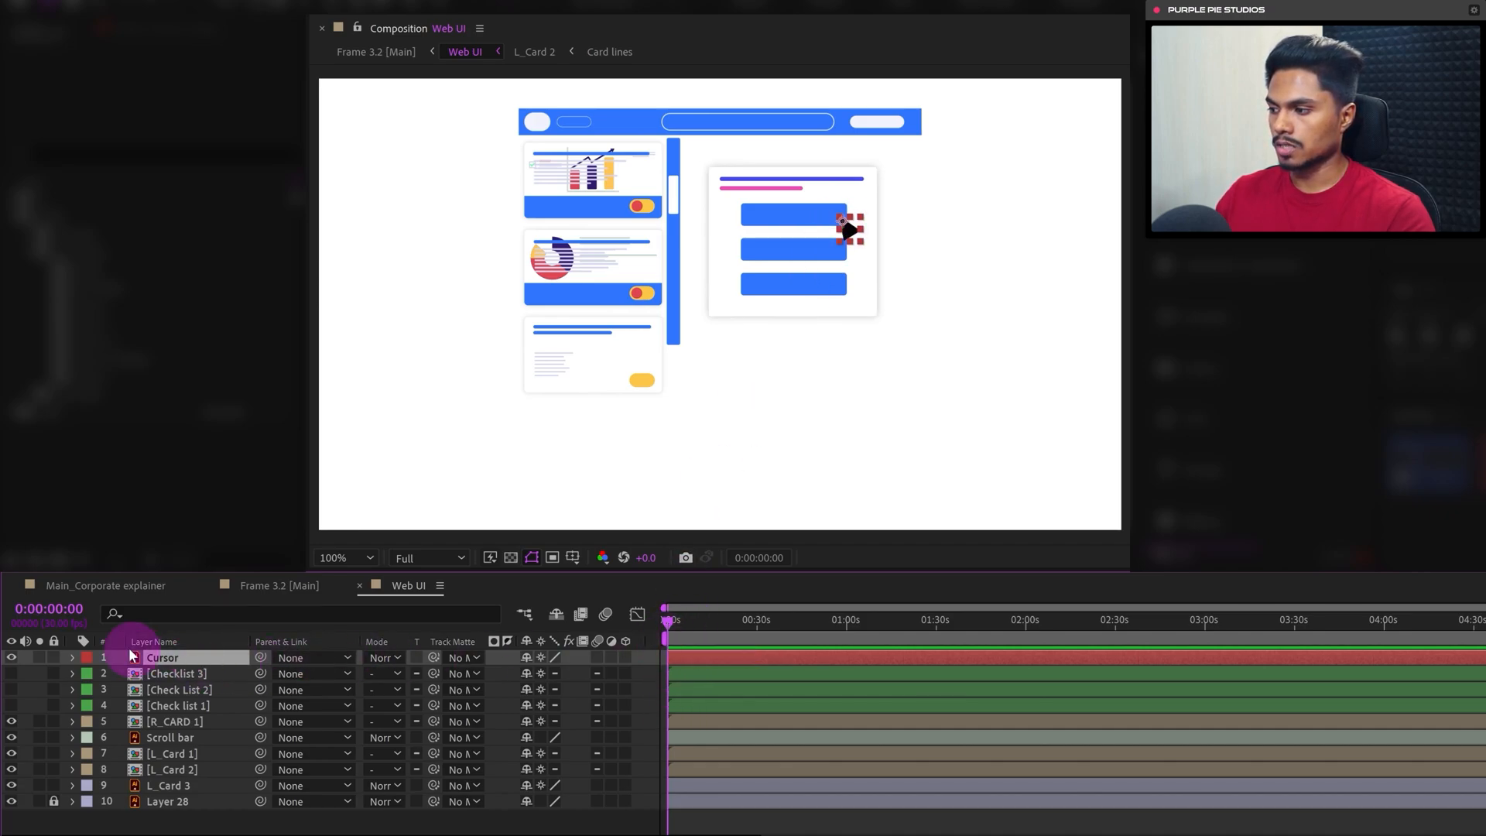
mouse_move(689, 618)
left_mouse_down()
mouse_move(816, 627)
mouse_move(687, 628)
left_mouse_up()
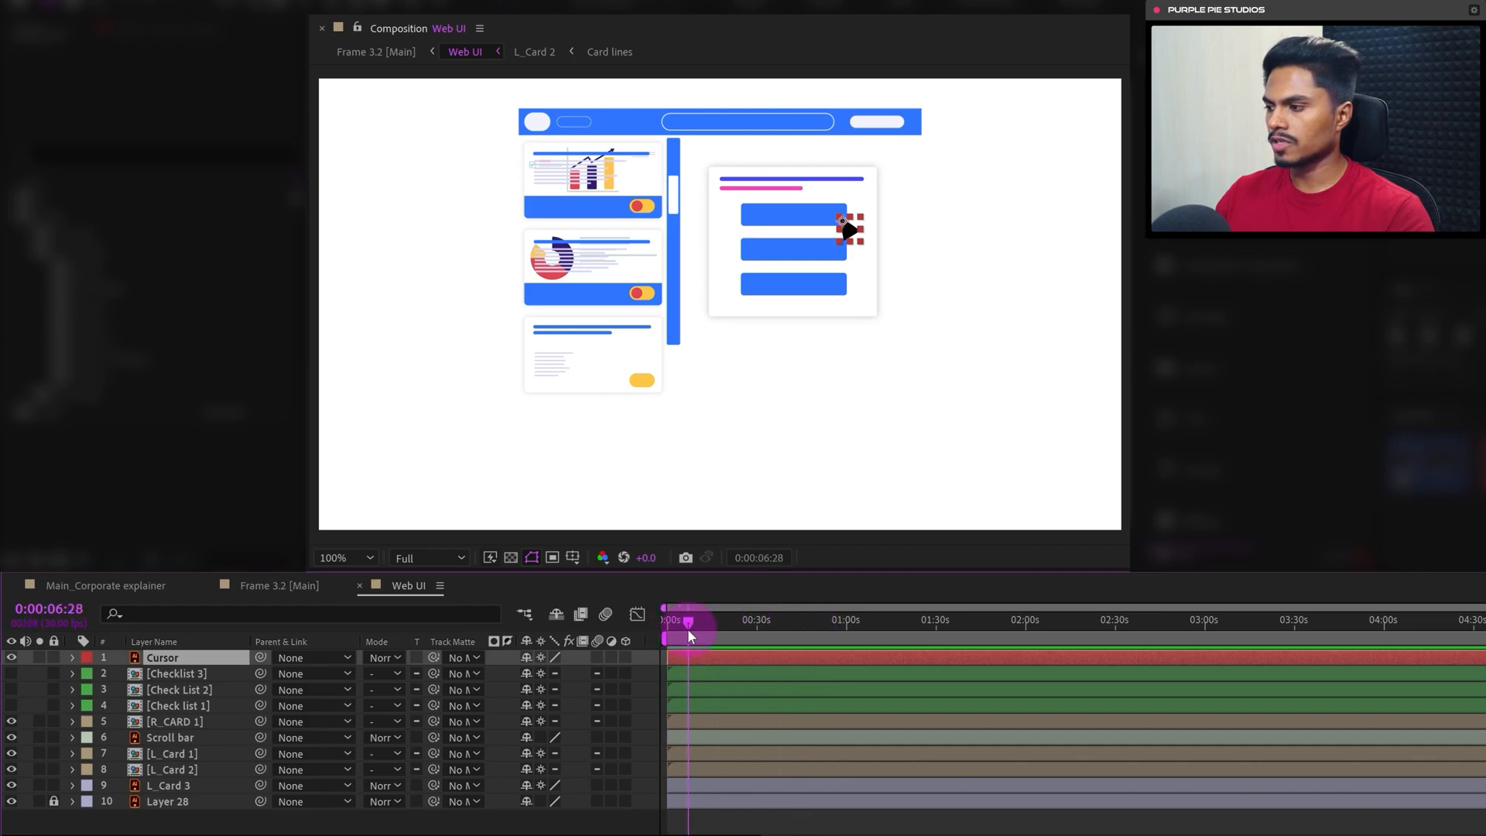
key("equal")
key("equal")
key("equal")
key("equal")
key("equal")
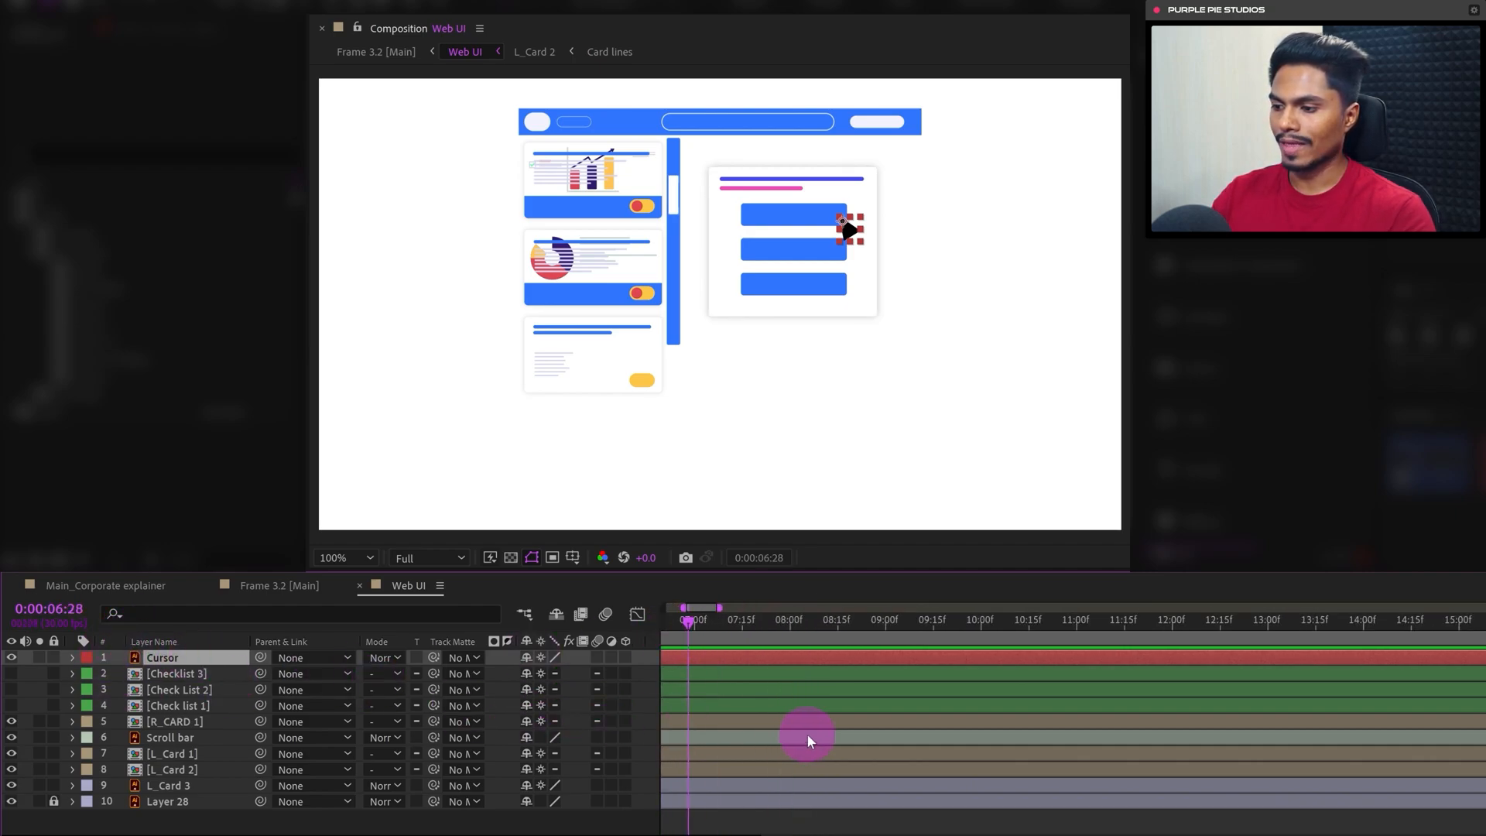
left_click_drag(709, 759, 1321, 760)
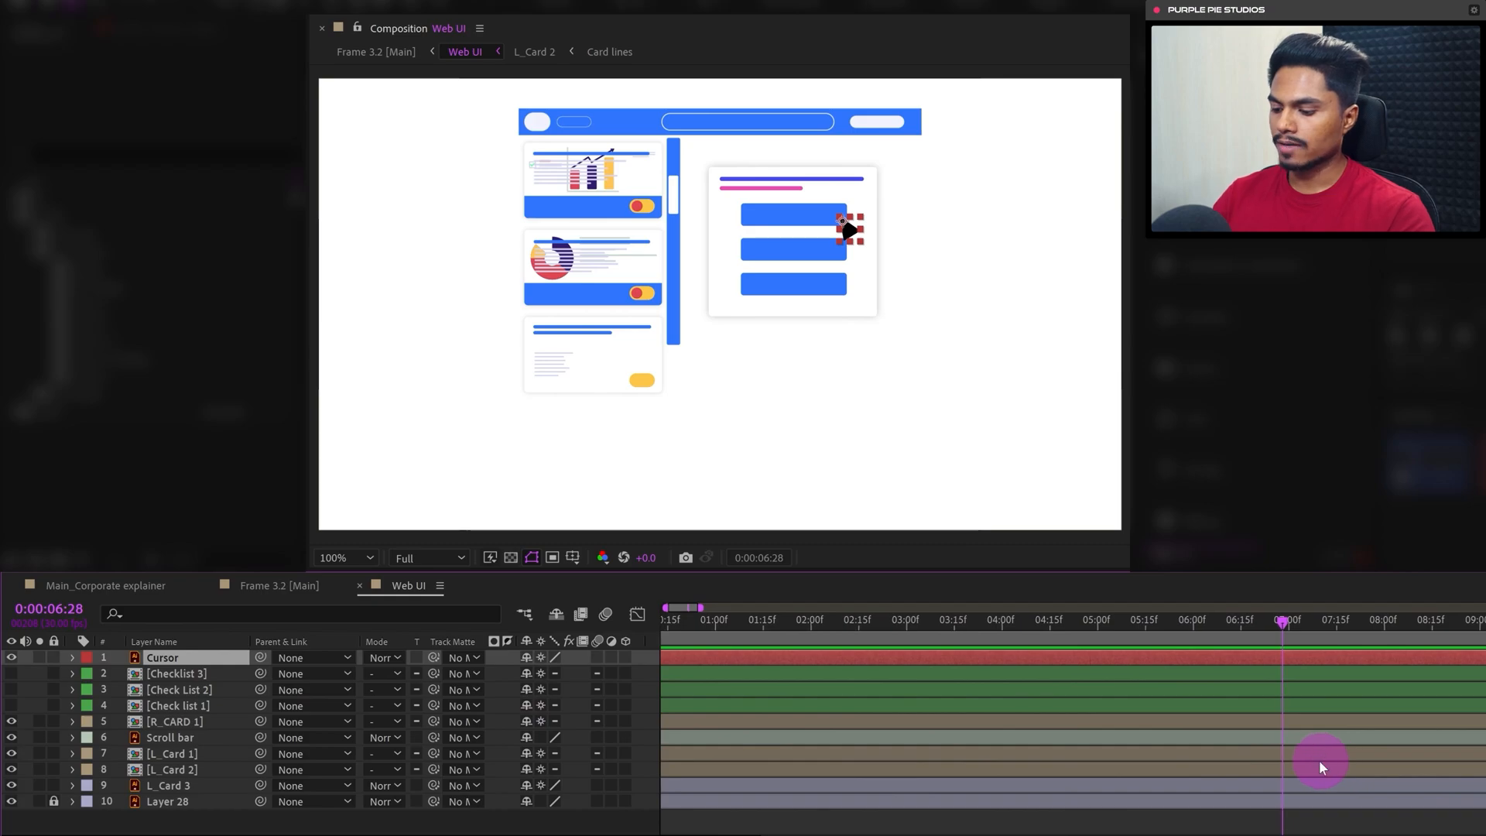
key("minus")
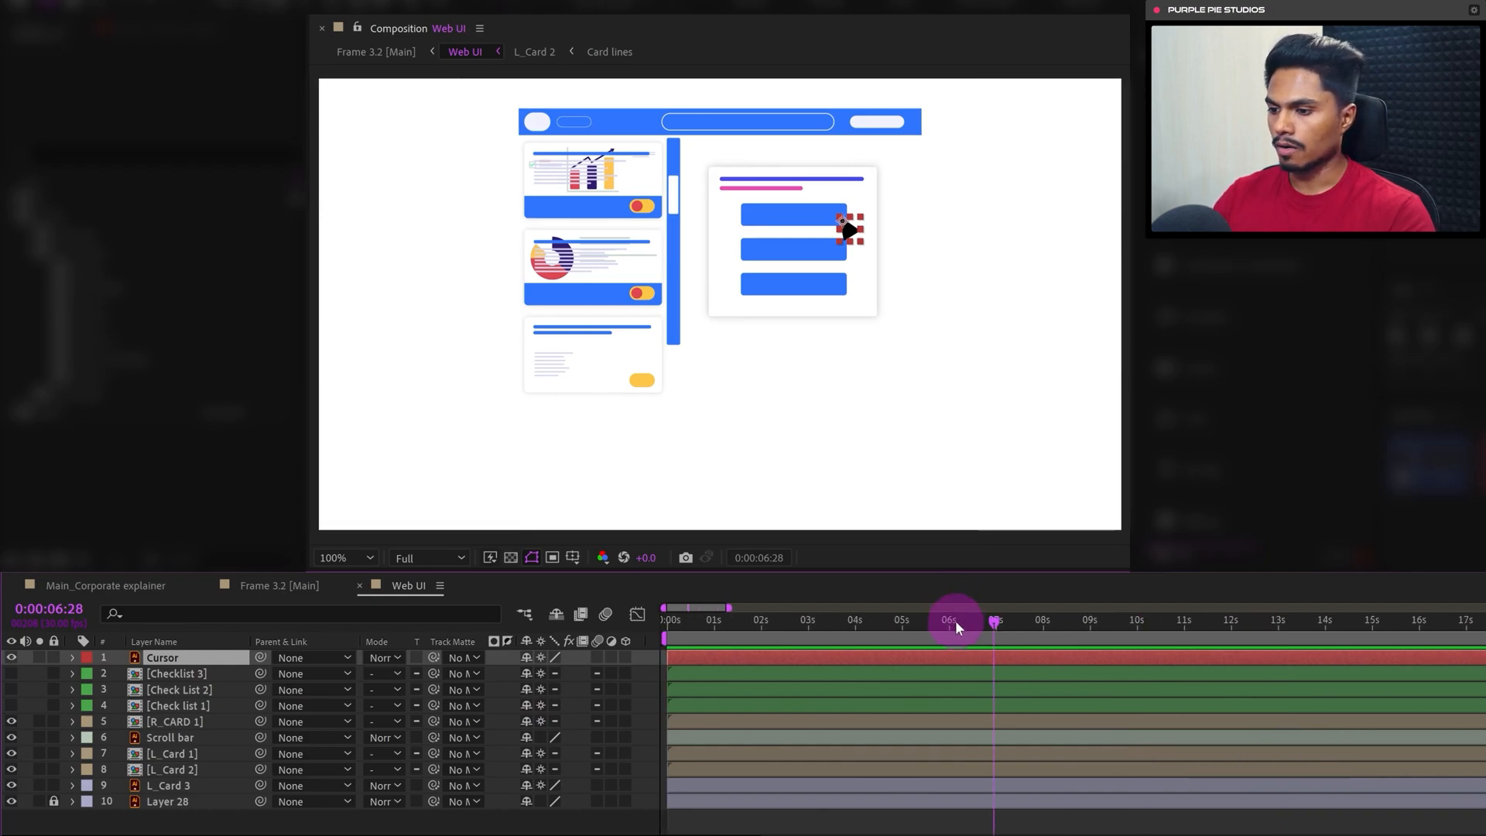
left_click_drag(956, 623, 762, 638)
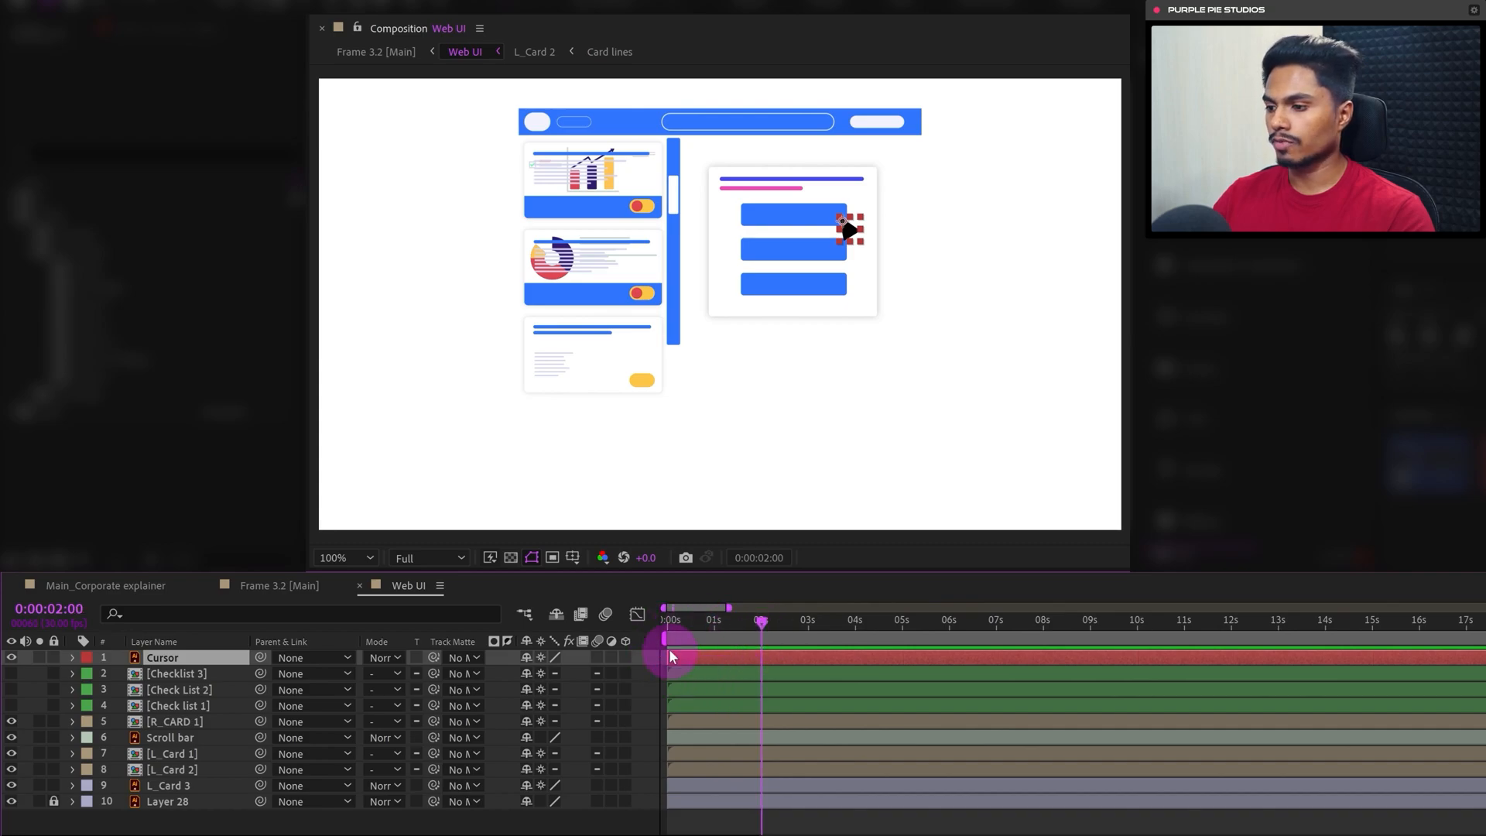
Move the Cursor layer onto the toggle button of the uppermost laptop-screen card
scroll(755, 667, "up", 6)
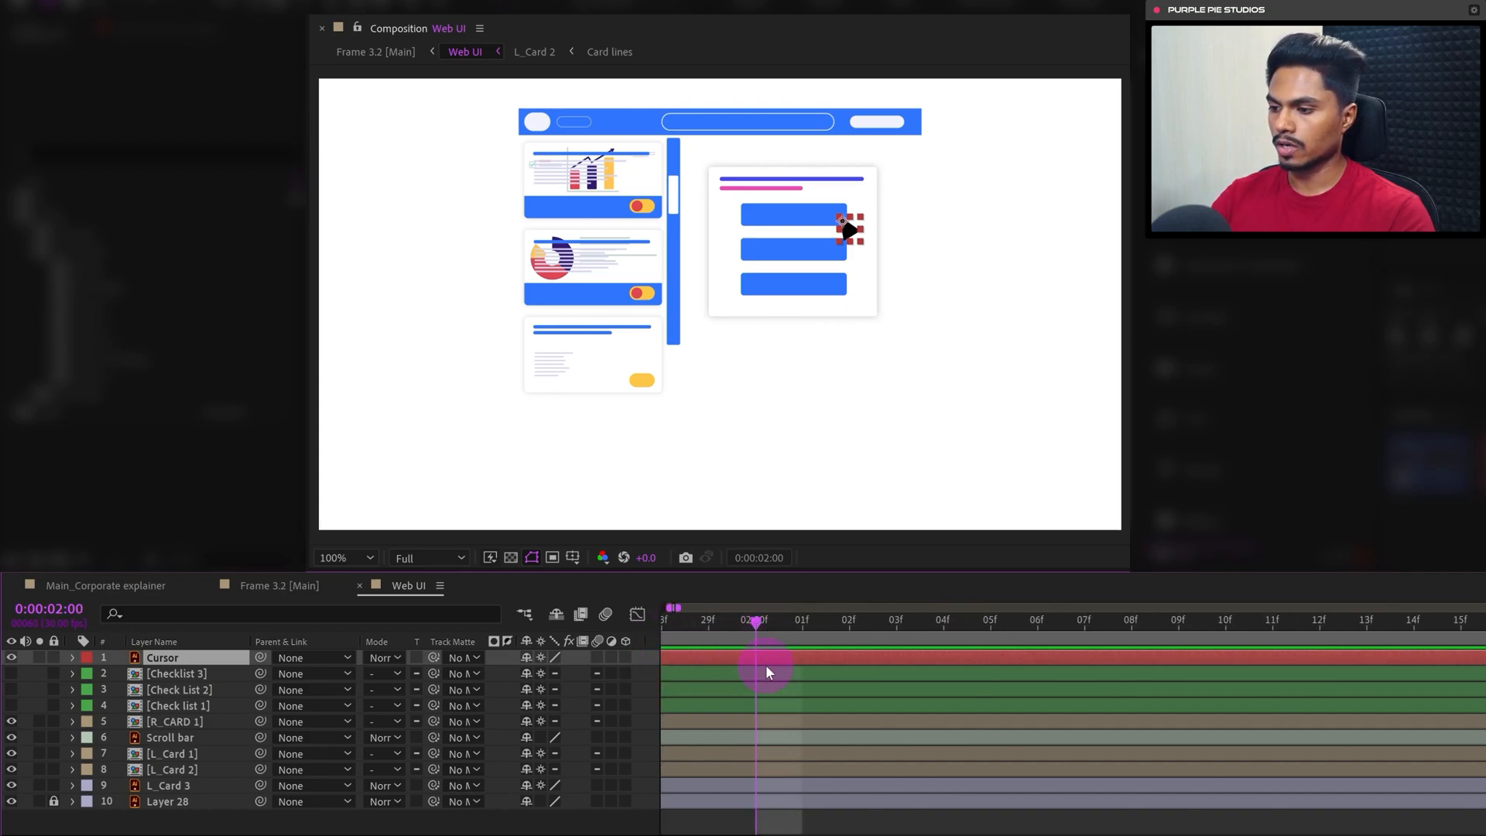
left_click_drag(783, 751, 943, 747)
left_click_drag(848, 248, 644, 223)
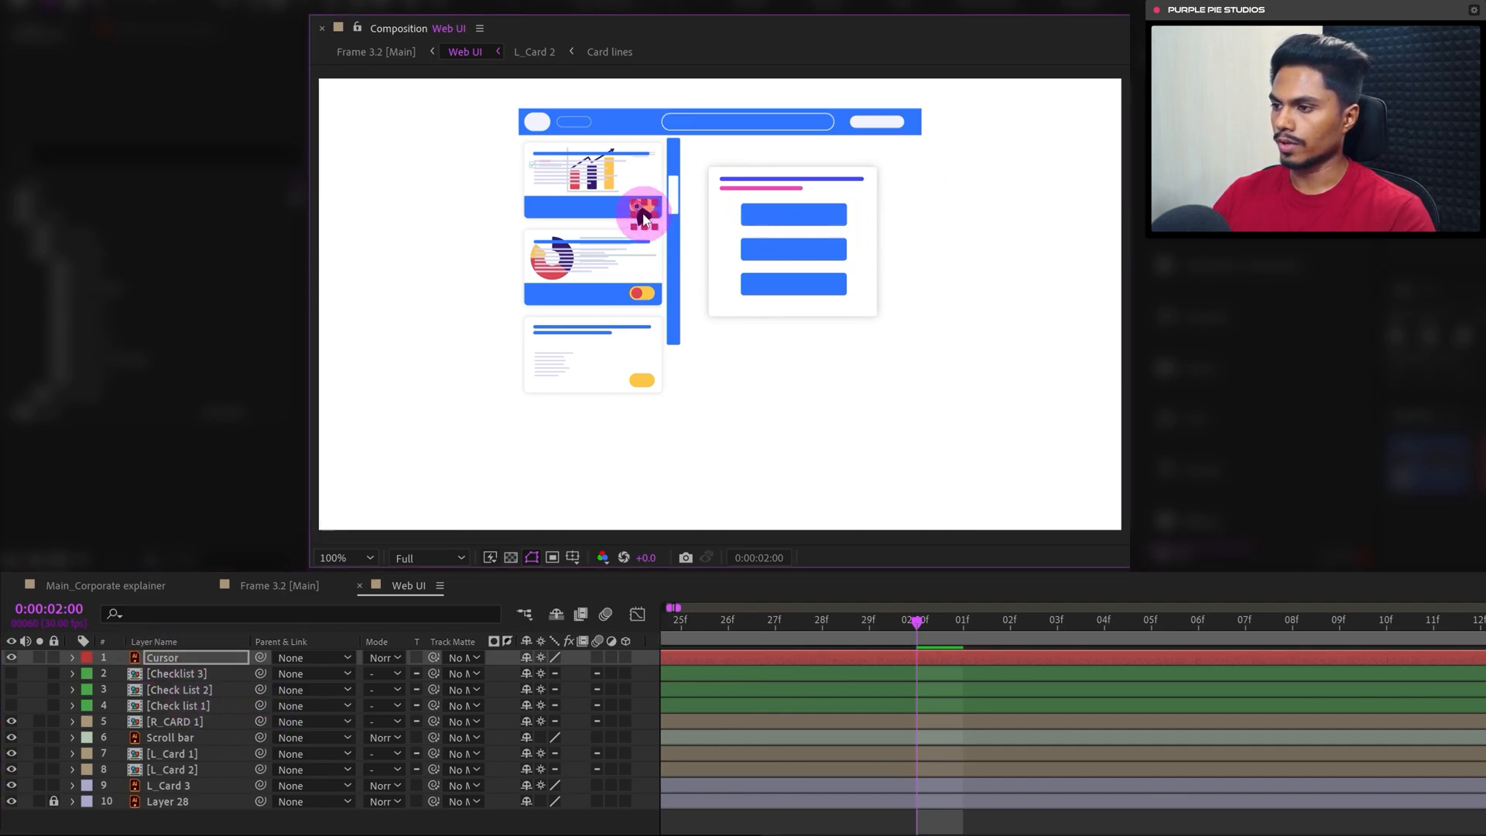
left_click(712, 454)
Add a 100% Scale keyframe to the Cursor layer at 0:00:02:00
left_click(156, 657)
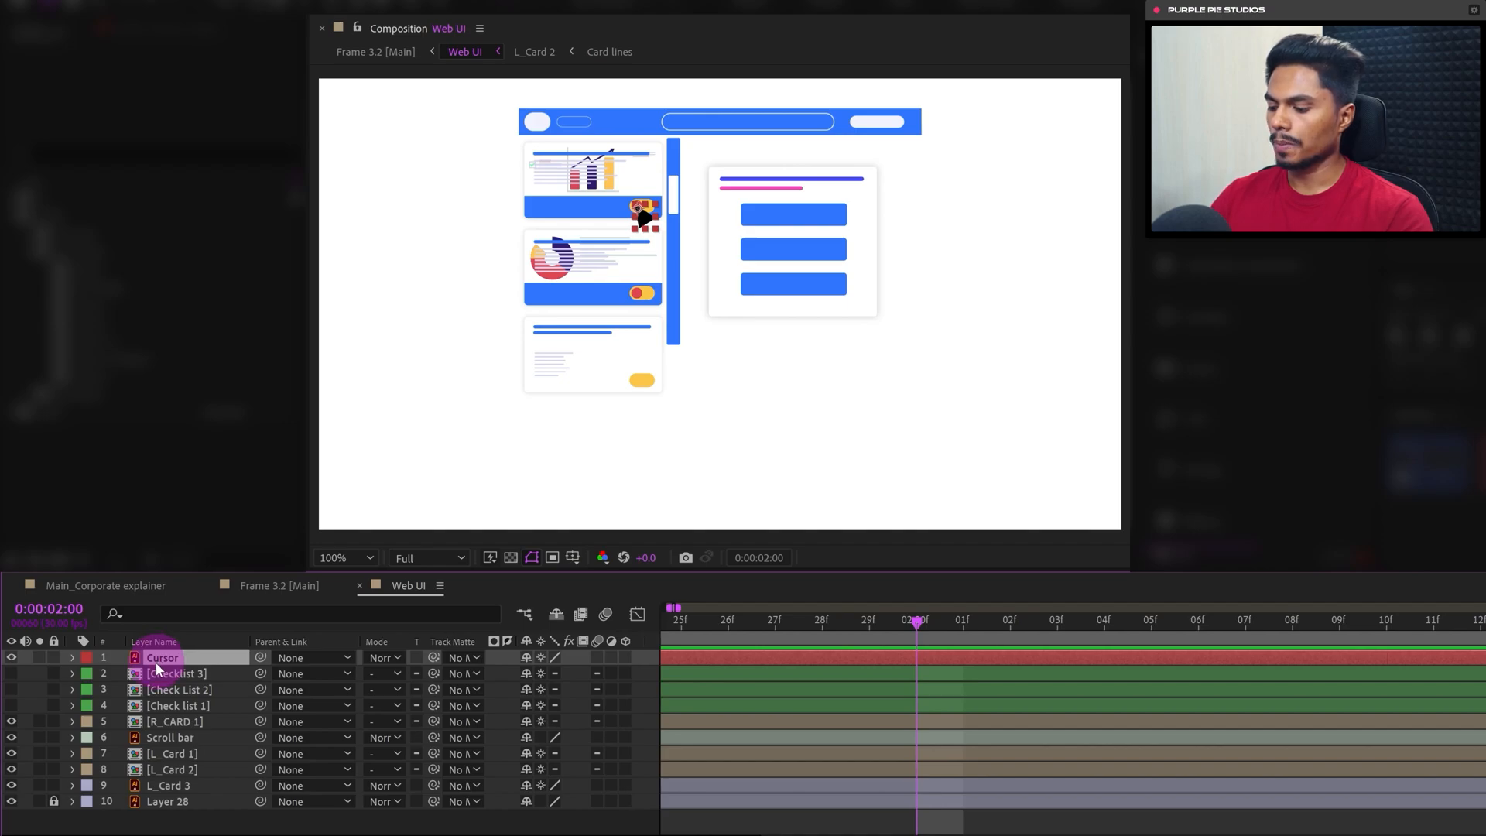
key("s")
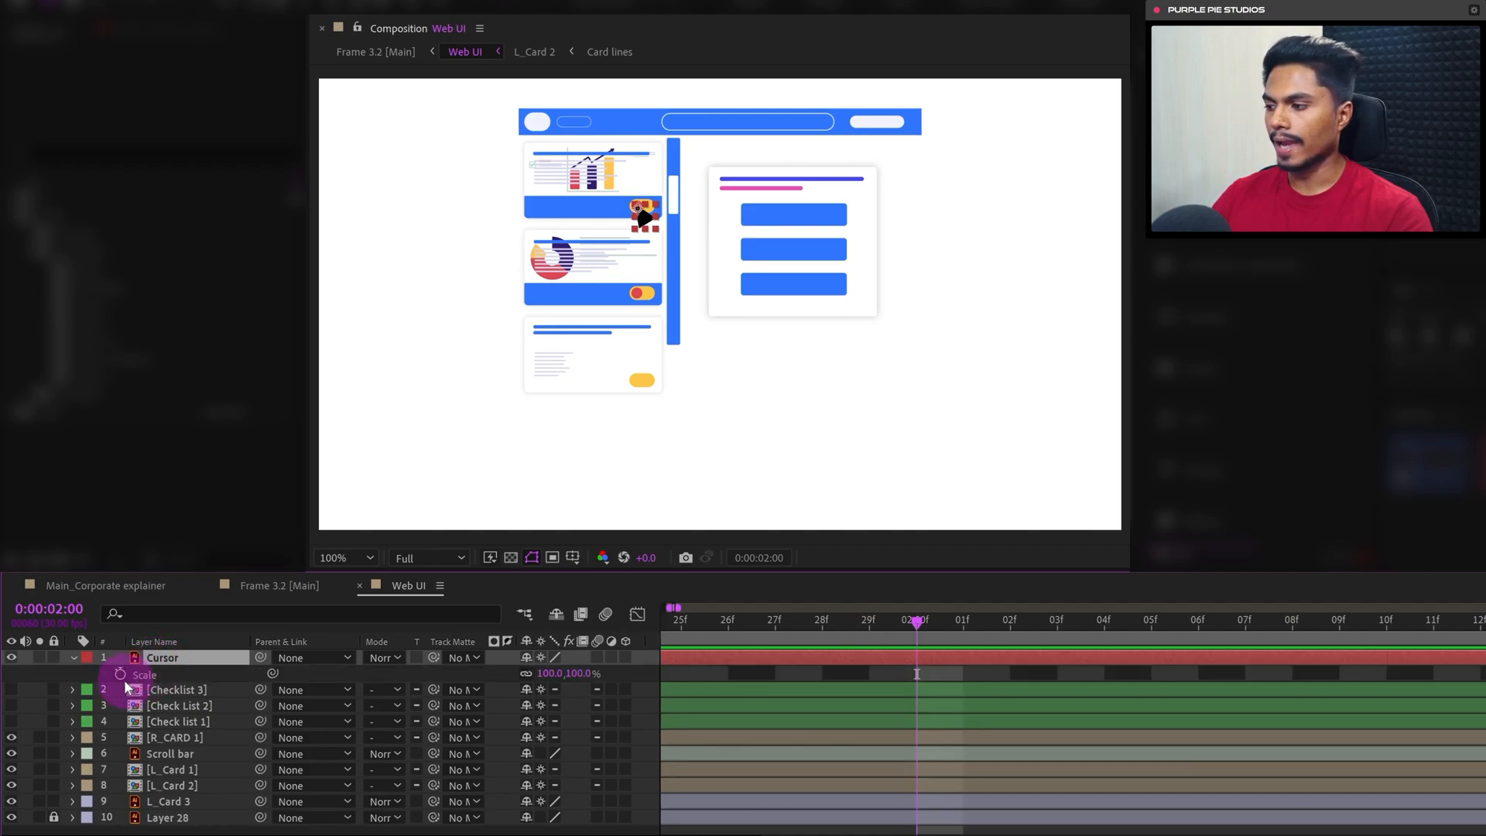
left_click(121, 675)
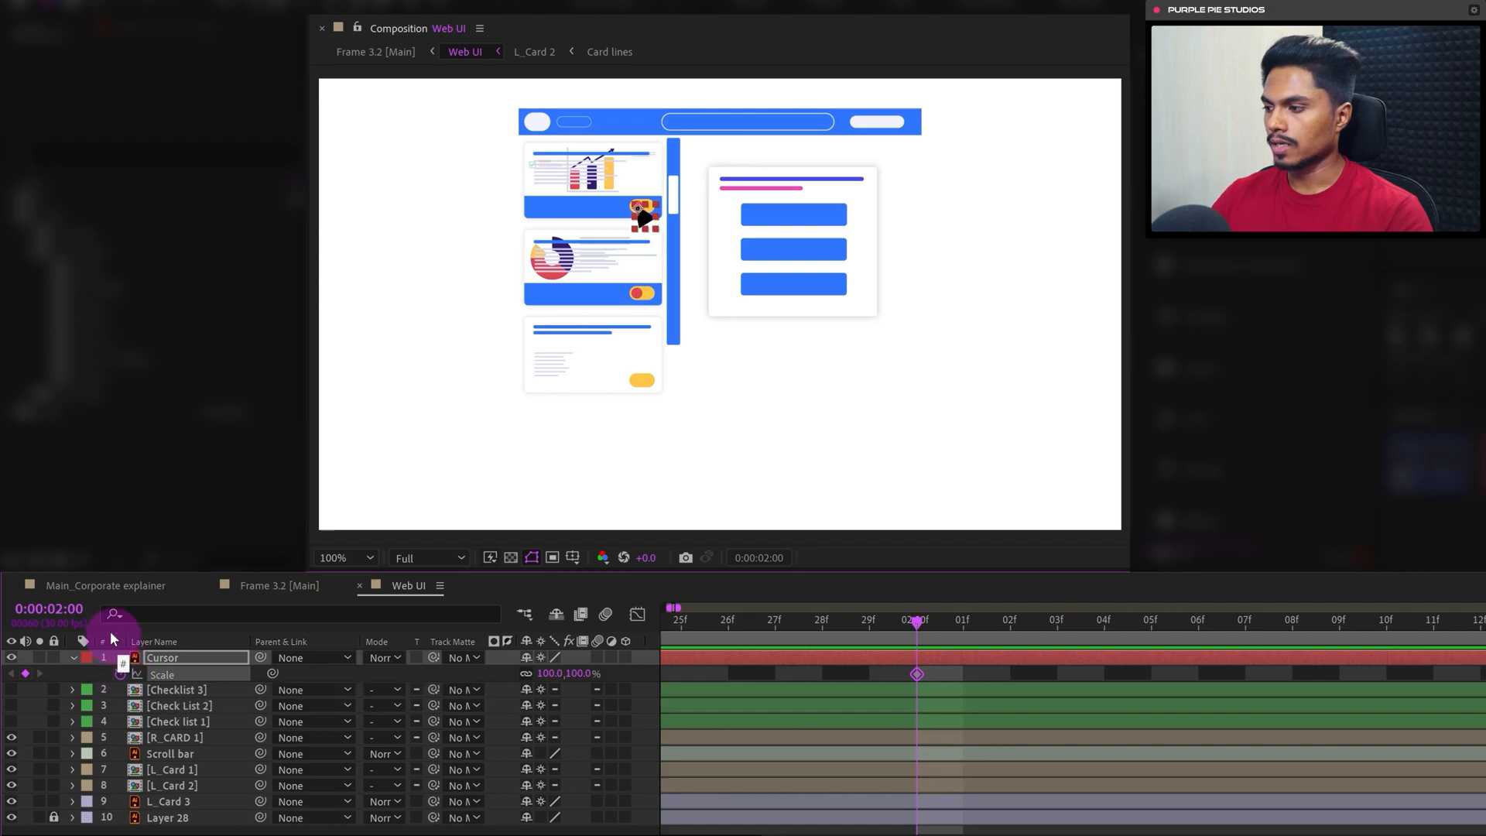
Set the Cursor layer's Scale to 65% at 0:00:02:05, five frames after the first Scale keyframe
left_click(51, 609)
type("+")
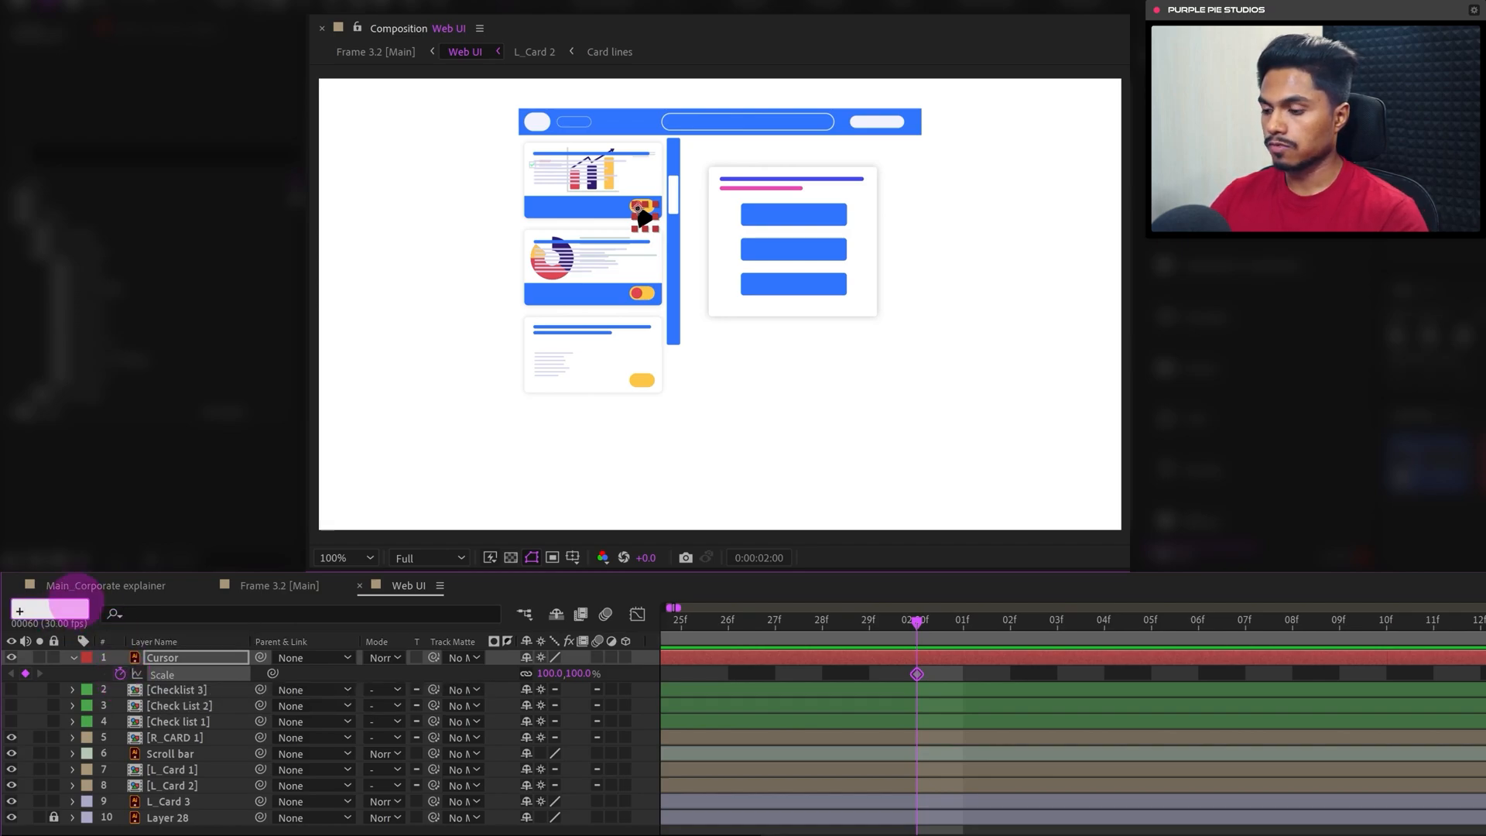
type("5")
key("Return")
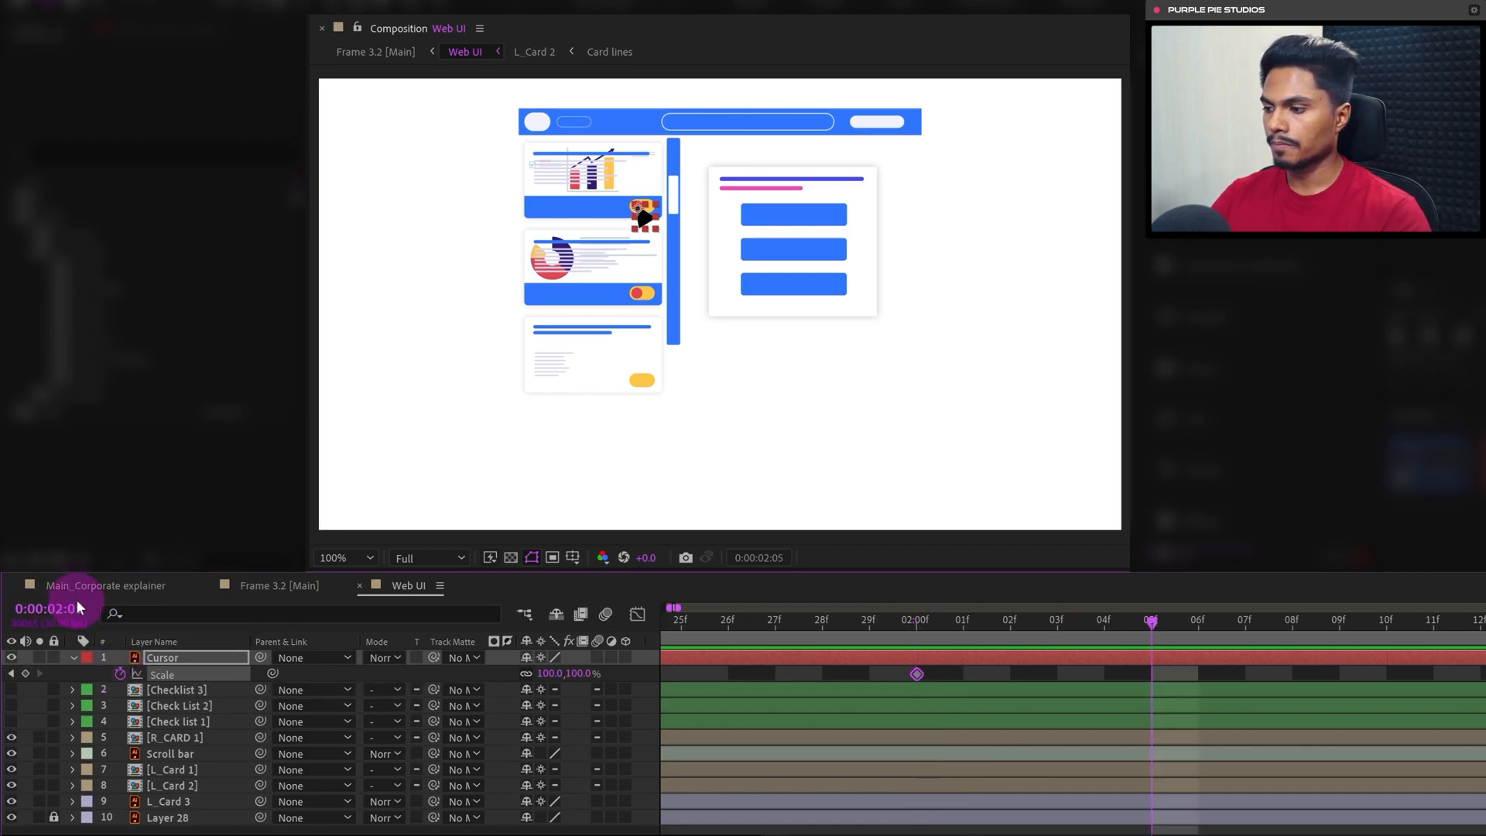
left_click(551, 674)
type("65")
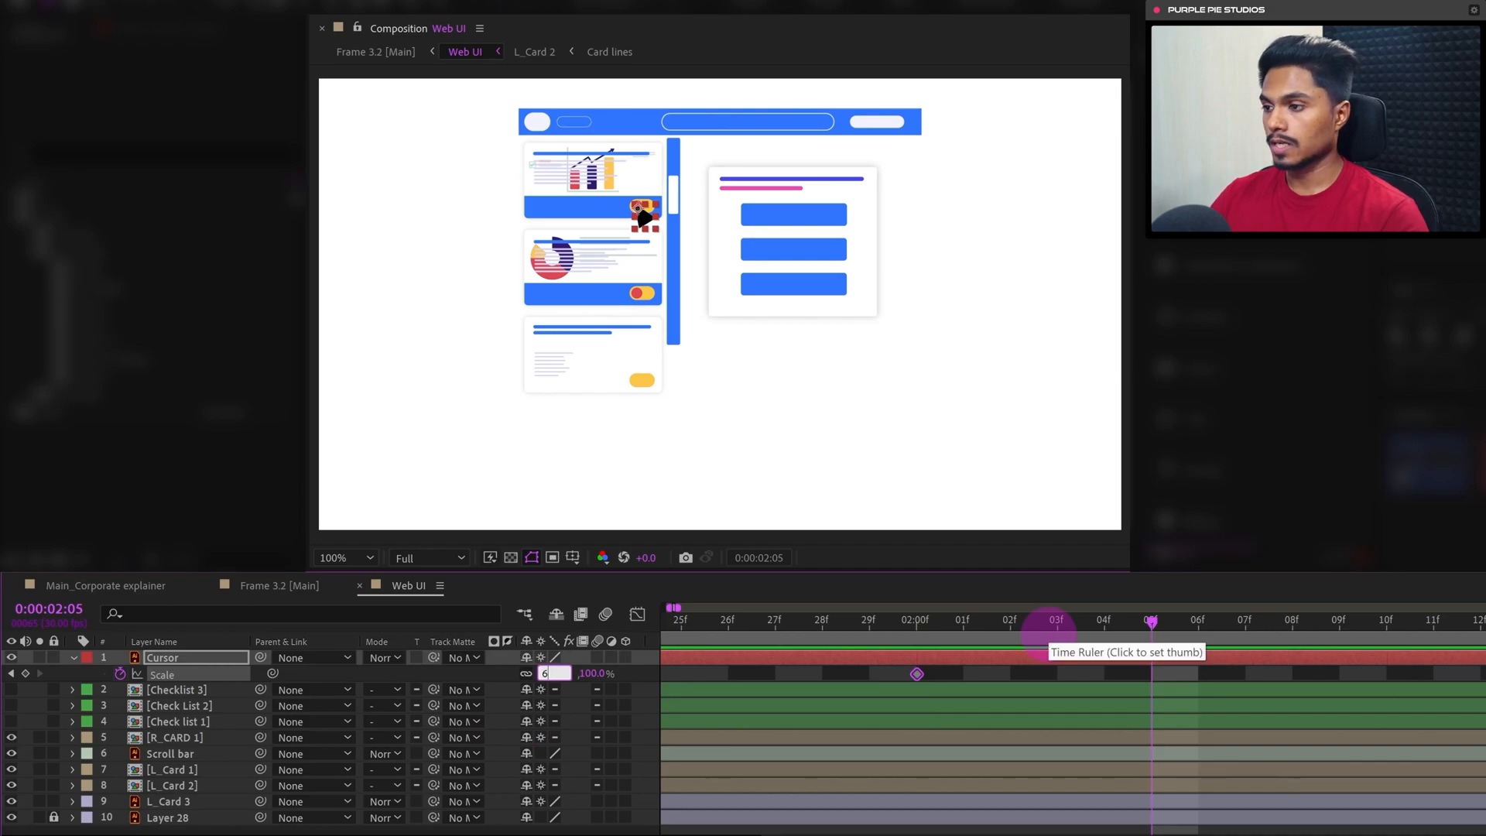
key("Return")
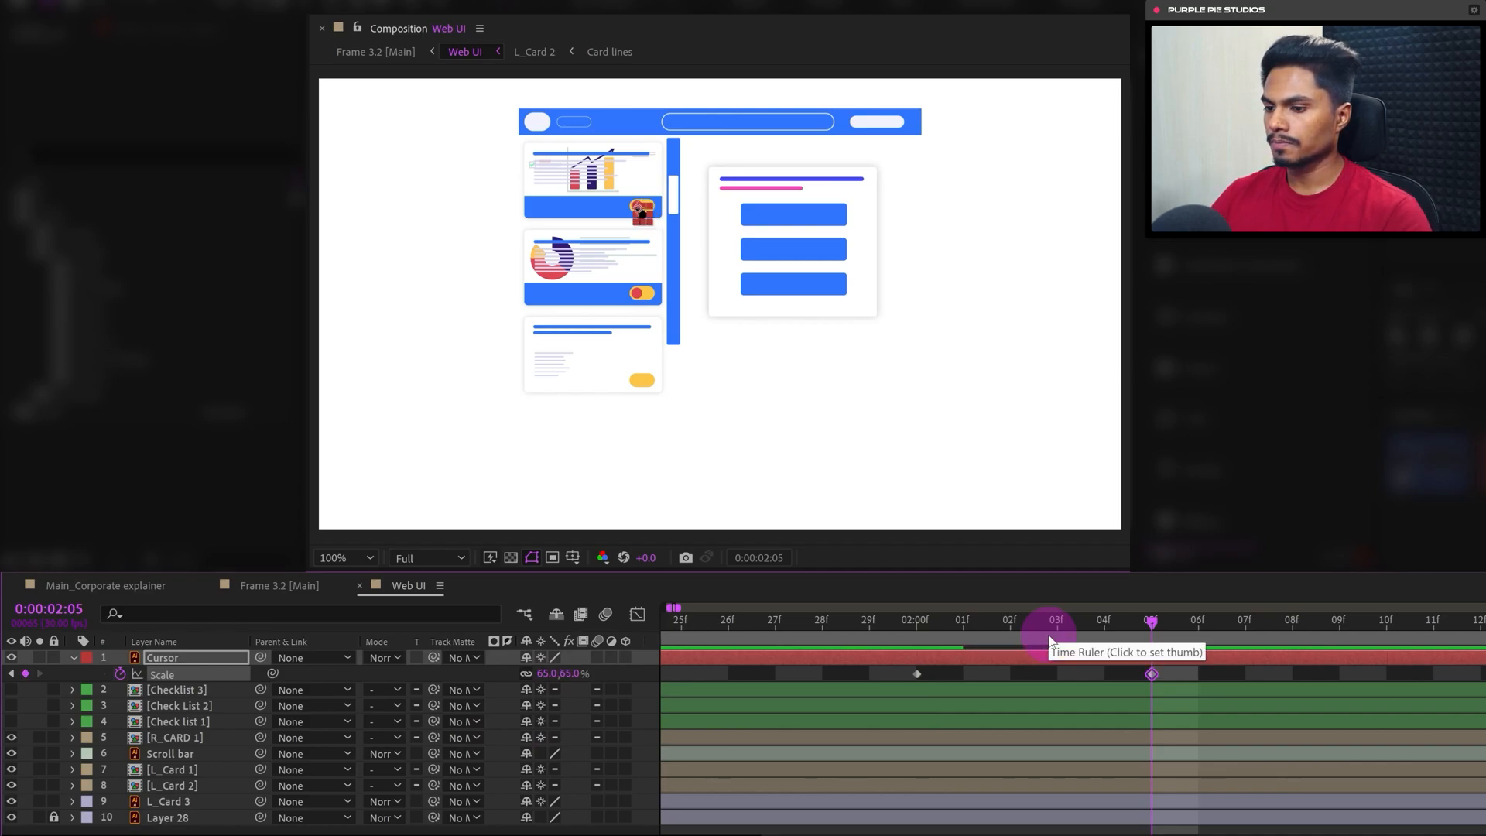
Add a Scale keyframe holding the Cursor's current size at 0:00:02:07
left_click(1088, 674)
key("Page_Down")
key("Page_Down")
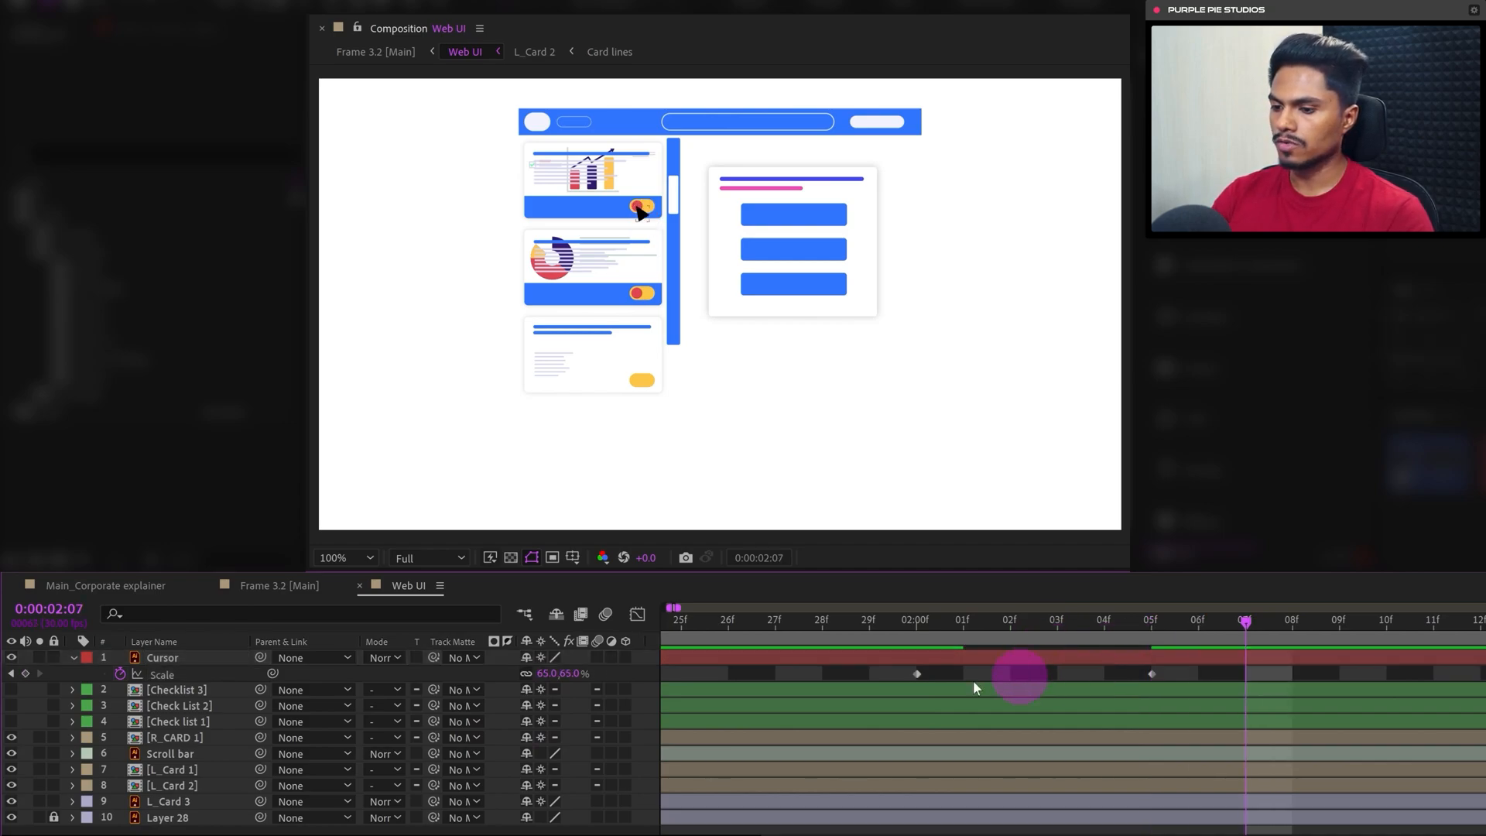
left_click(25, 674)
Set the Cursor layer's Scale to 102% at 0:00:02:14, seven frames after the hold keyframe
left_click(42, 611)
type("+")
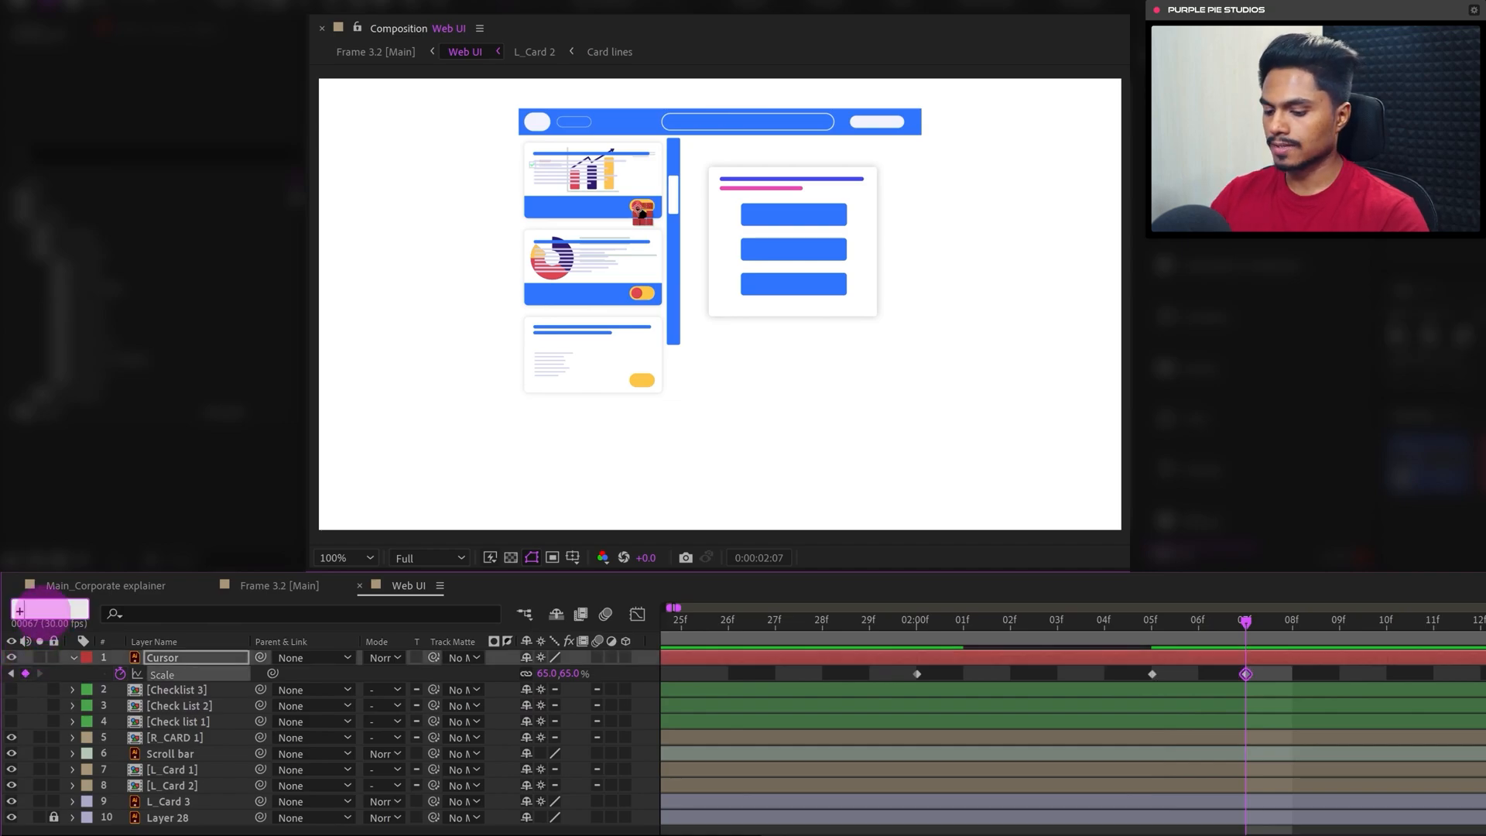
type("7")
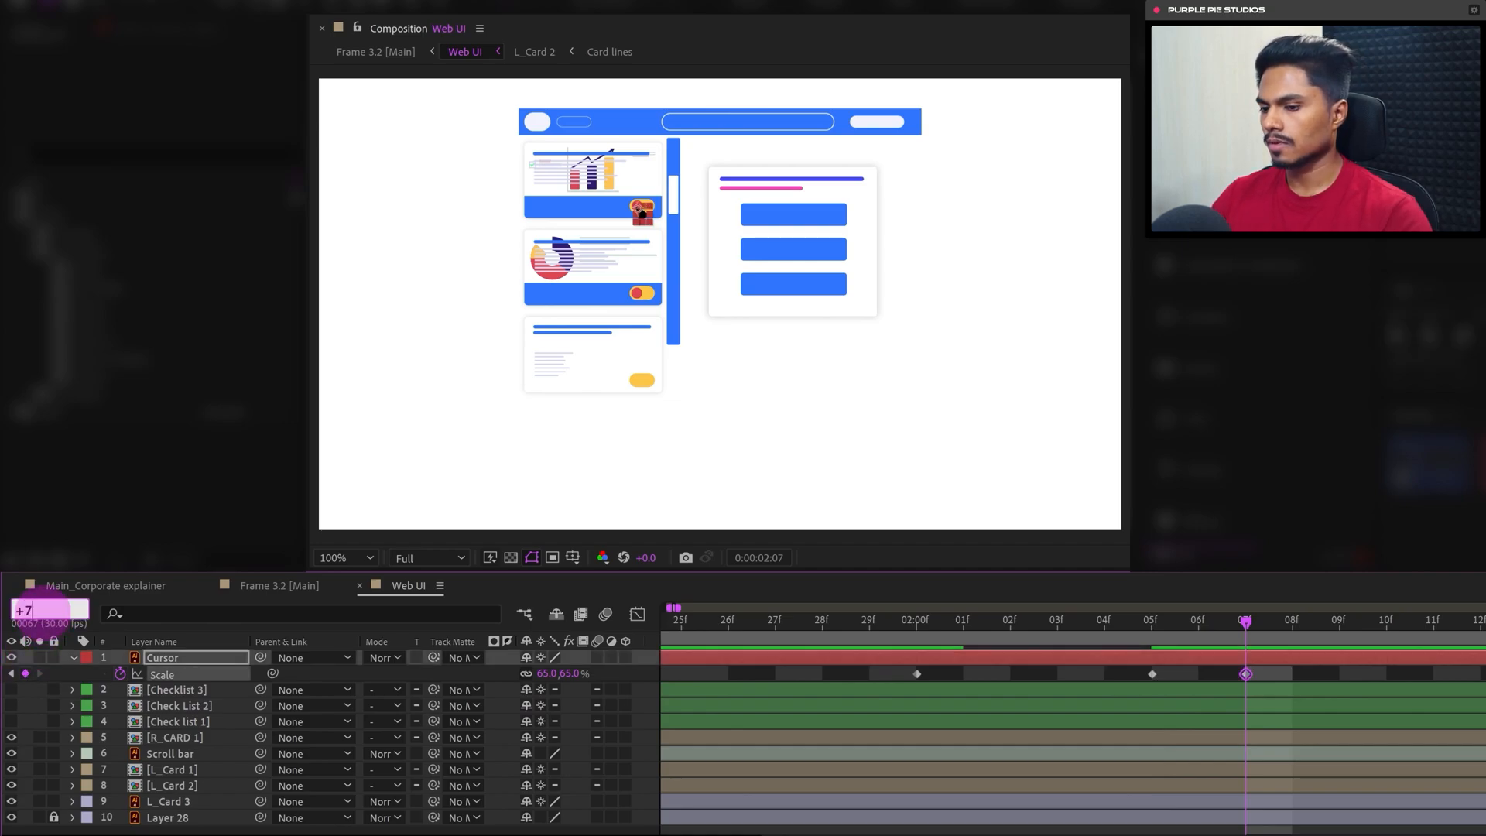
key("Return")
key("minus")
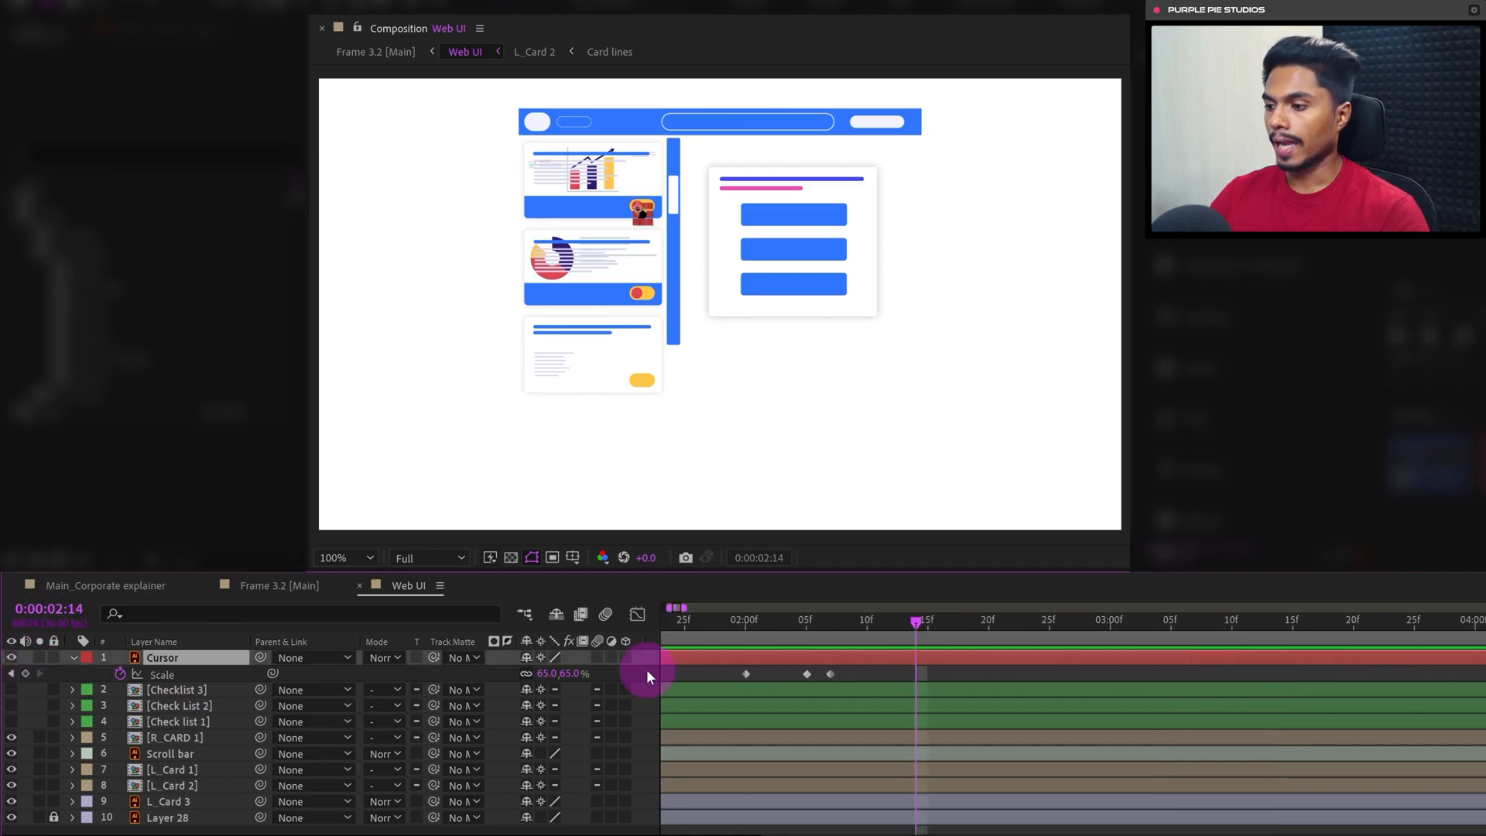
left_click(541, 675)
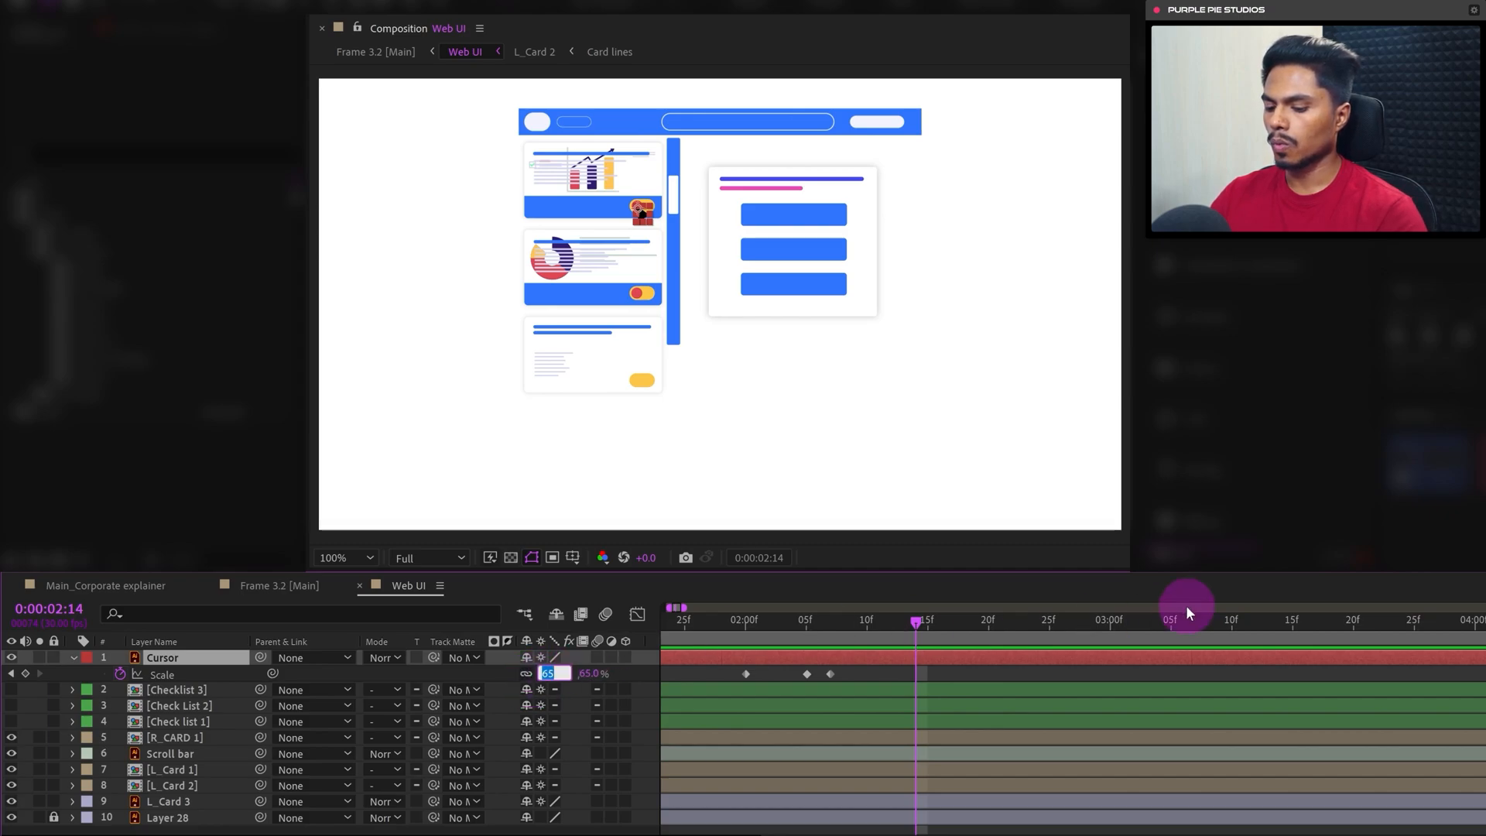
type("10")
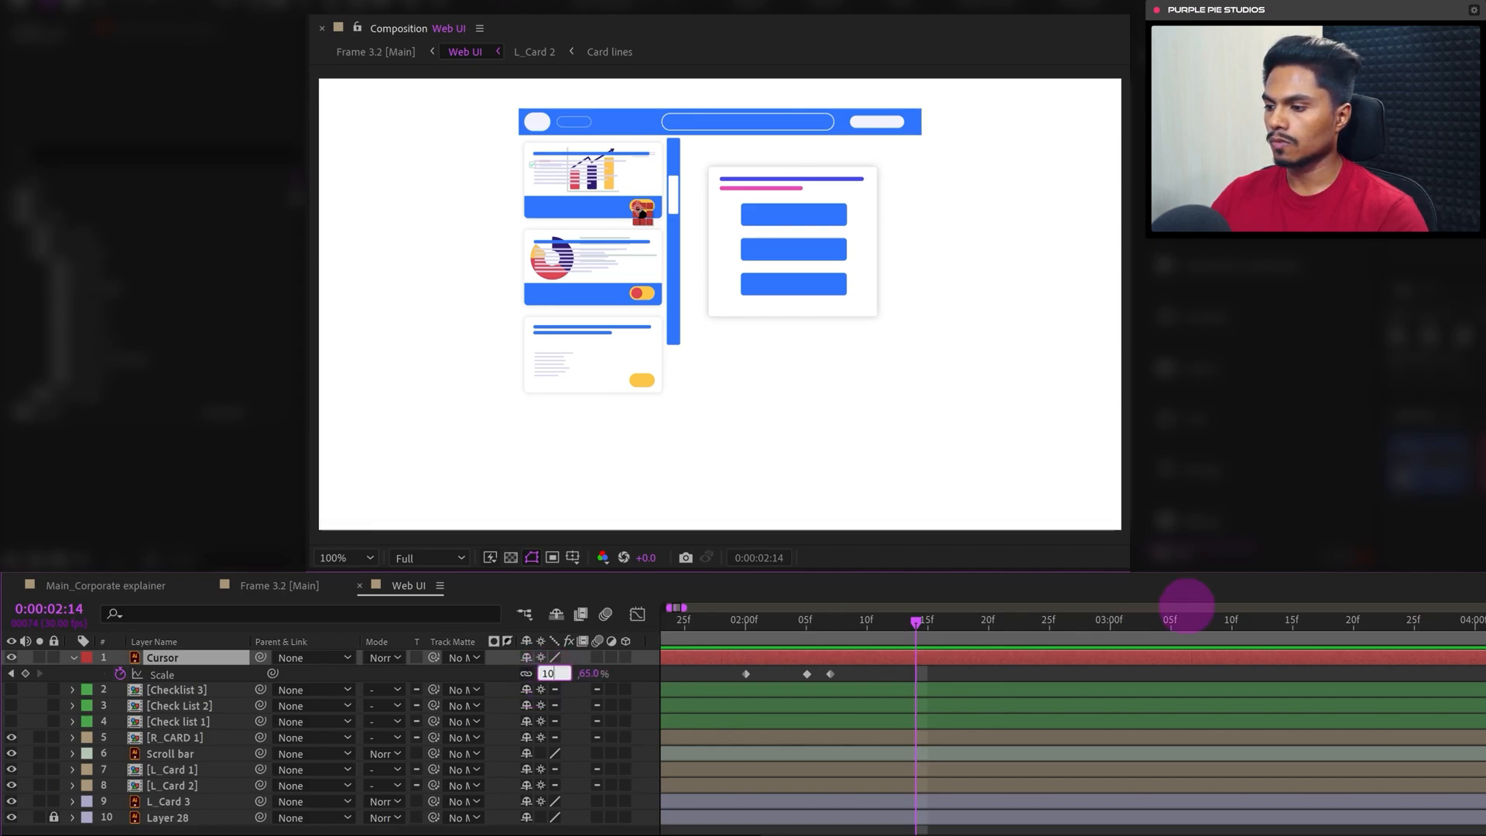
type("2")
key("Return")
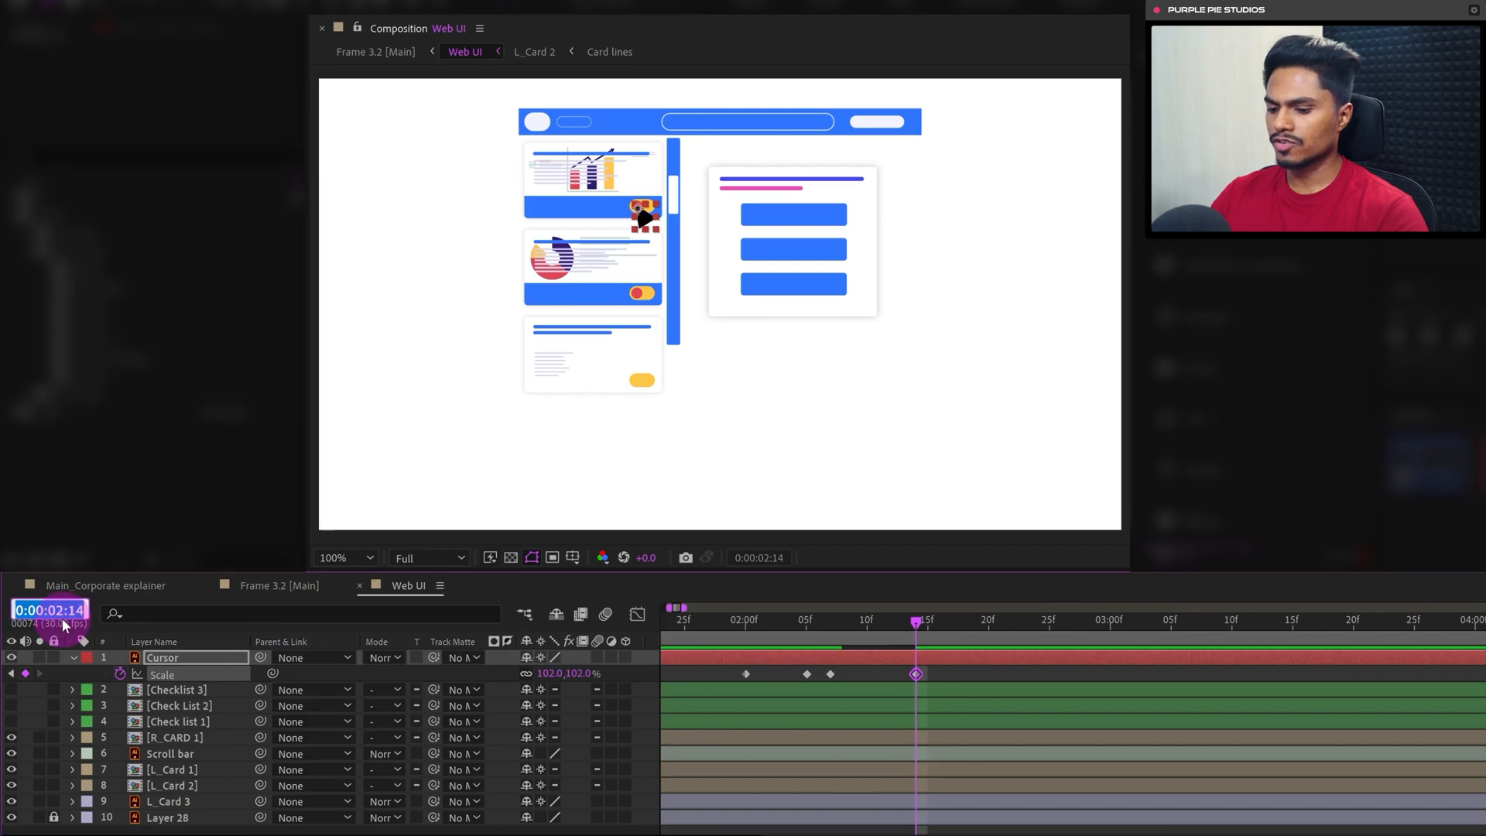
Set the Cursor layer's Scale to 100% at 0:00:02:19 to settle the click bounce
left_click(19, 610)
type("+5")
key("Return")
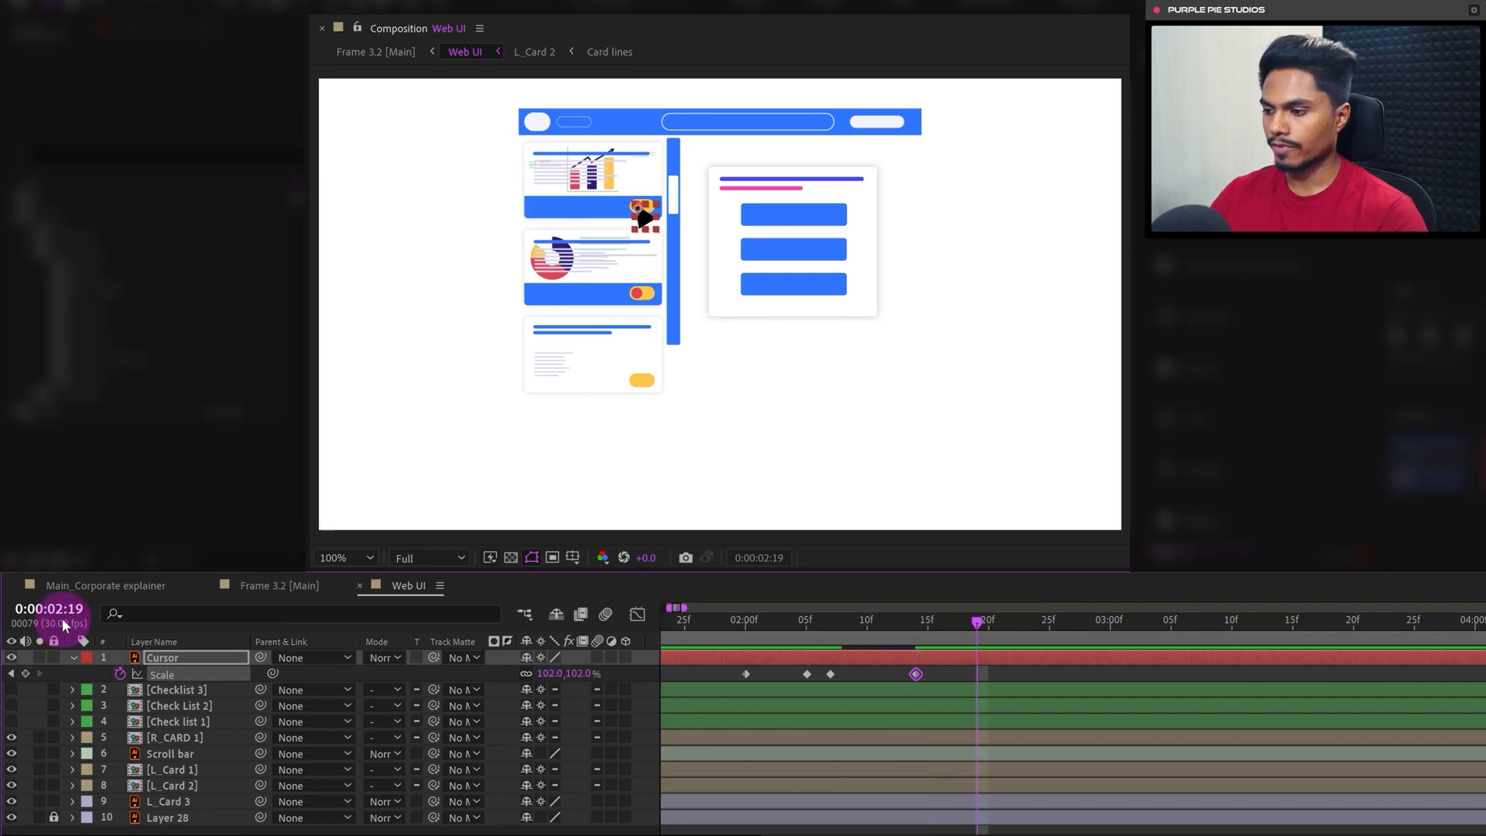
left_click(554, 674)
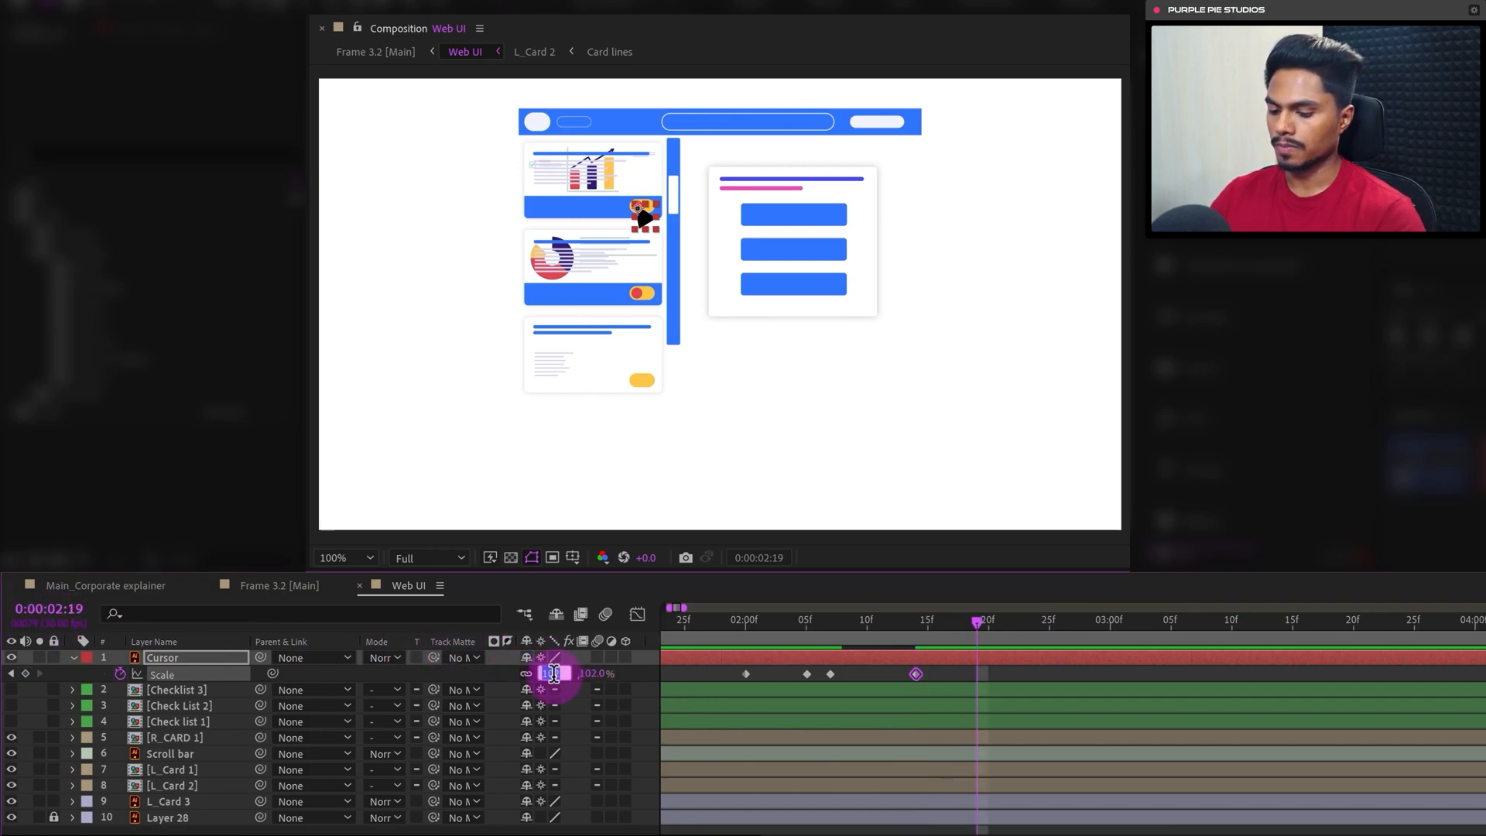
type("100")
key("Return")
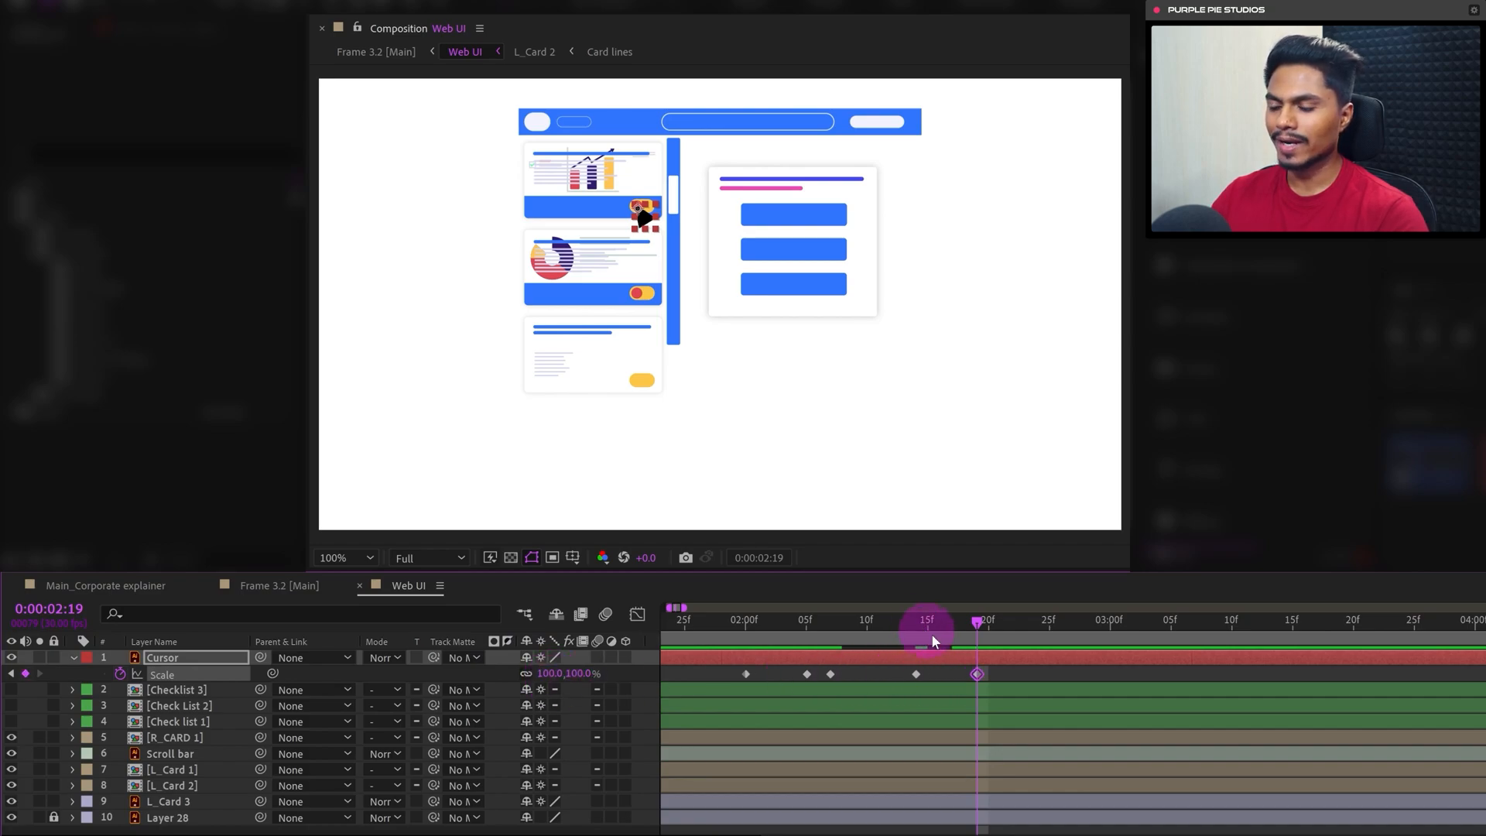
Apply Easy Ease to all of the Cursor's Scale keyframes and preview the click animation
left_click(954, 681)
left_click_drag(954, 677, 712, 682)
key("F9")
left_click(764, 672)
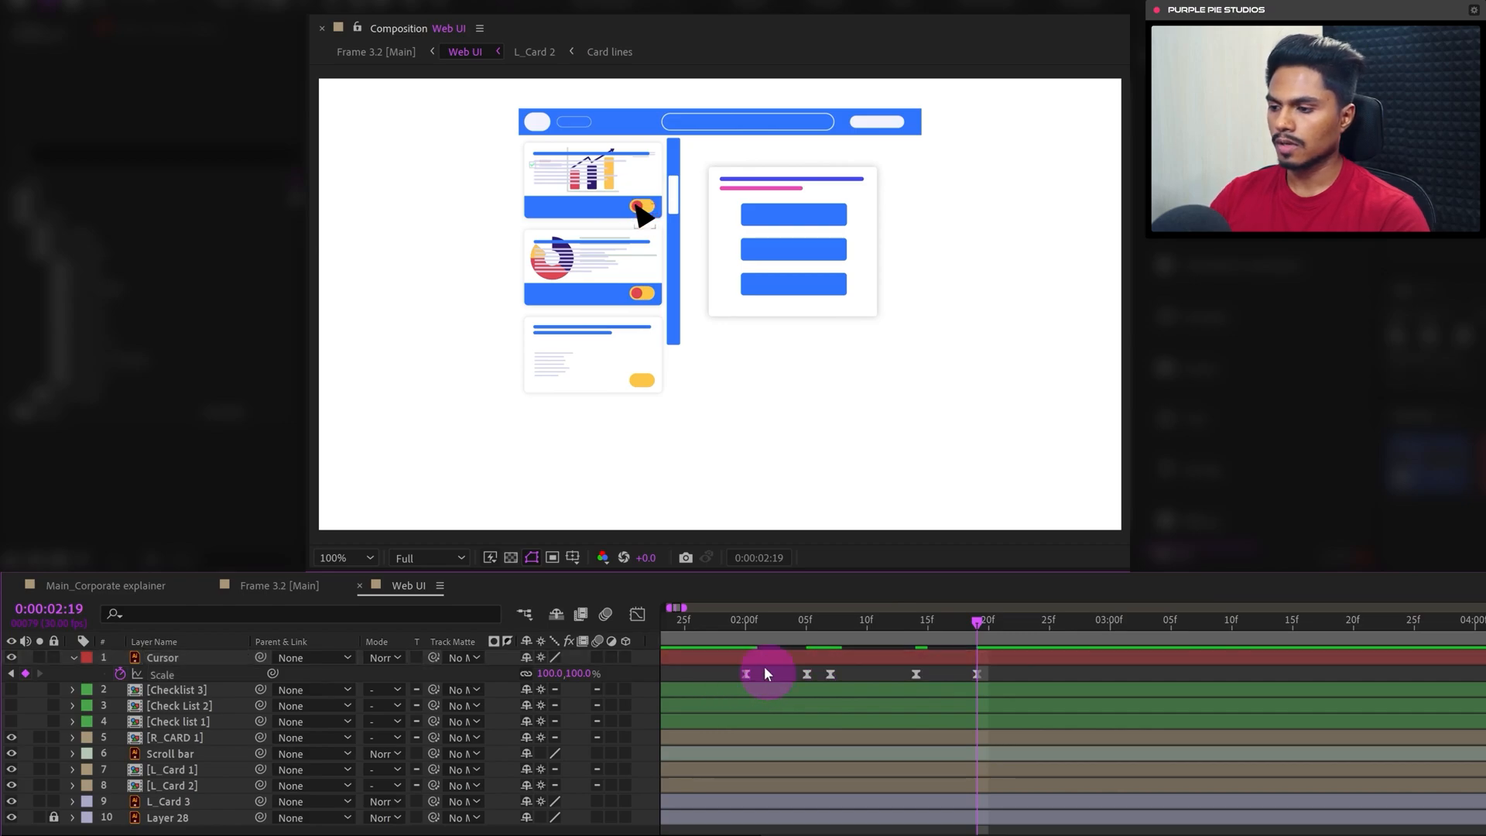
left_click(723, 623)
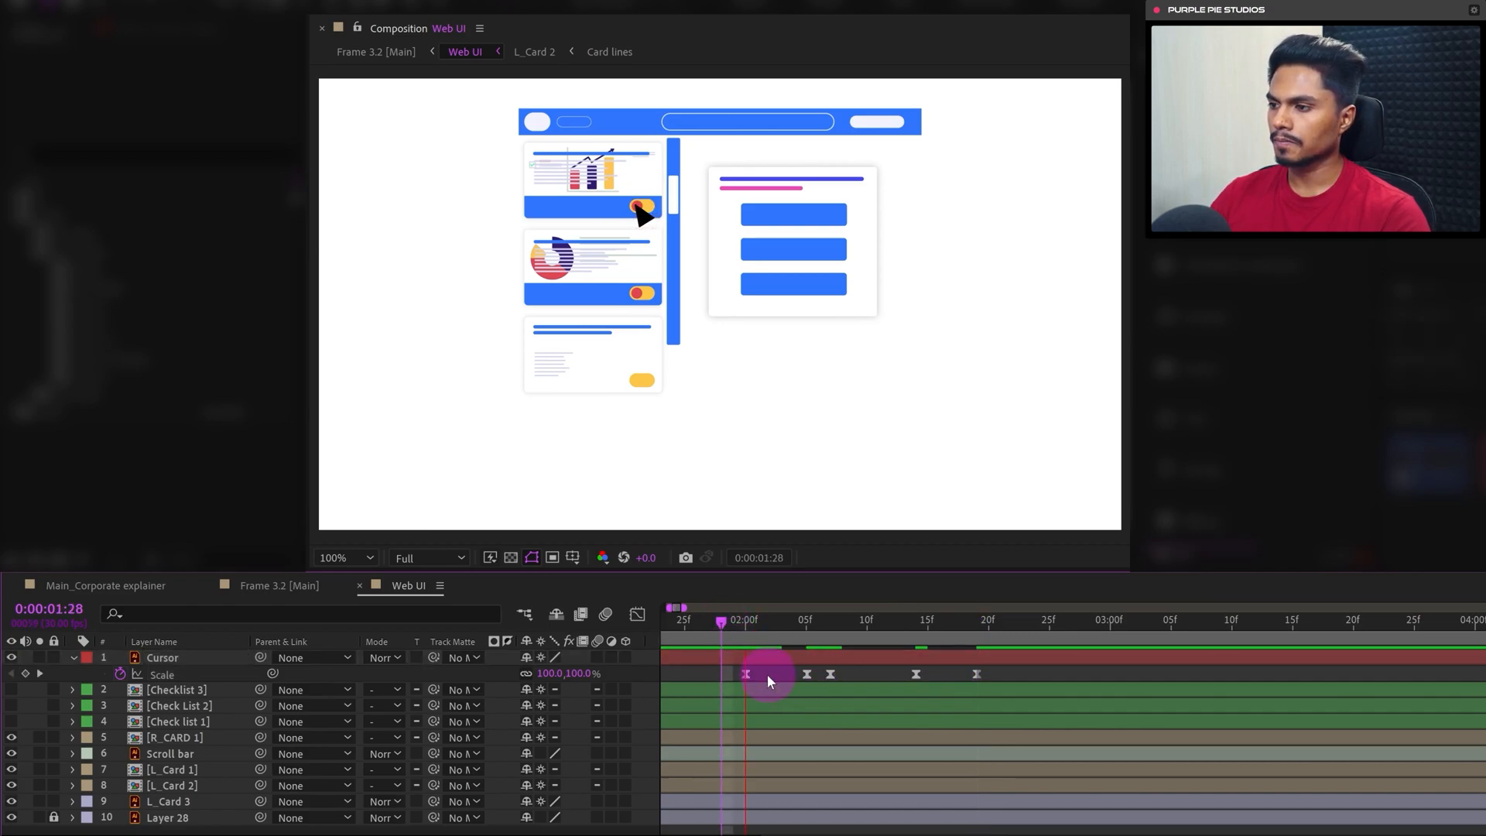
key("space")
left_click_drag(779, 625, 764, 627)
key("space")
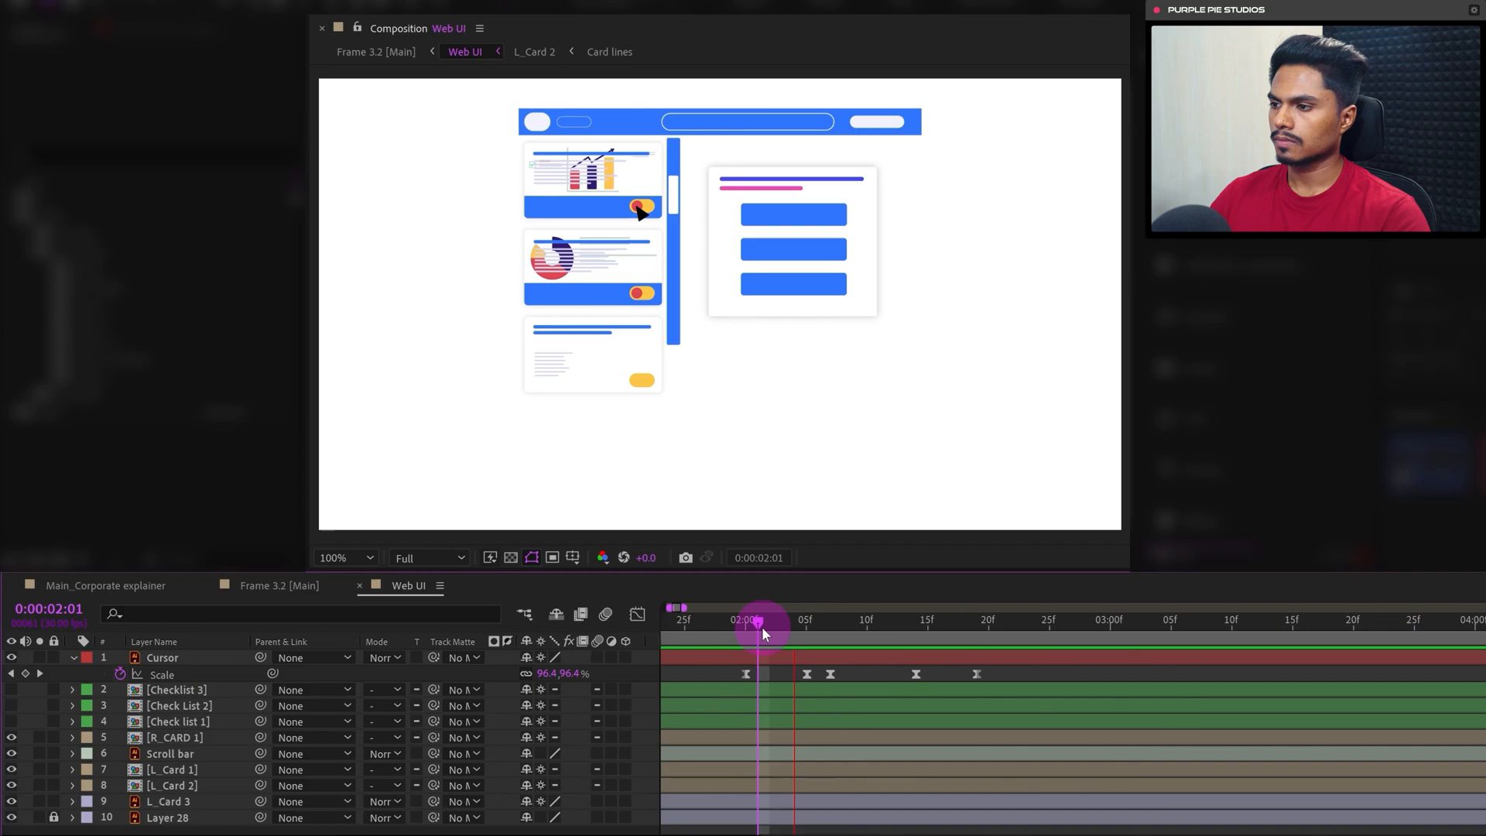
key("space")
Reshape the Cursor's Scale speed graph so the press starts slowly and ends fast and the release starts fast and ends slowly, and preview it
left_click(745, 674)
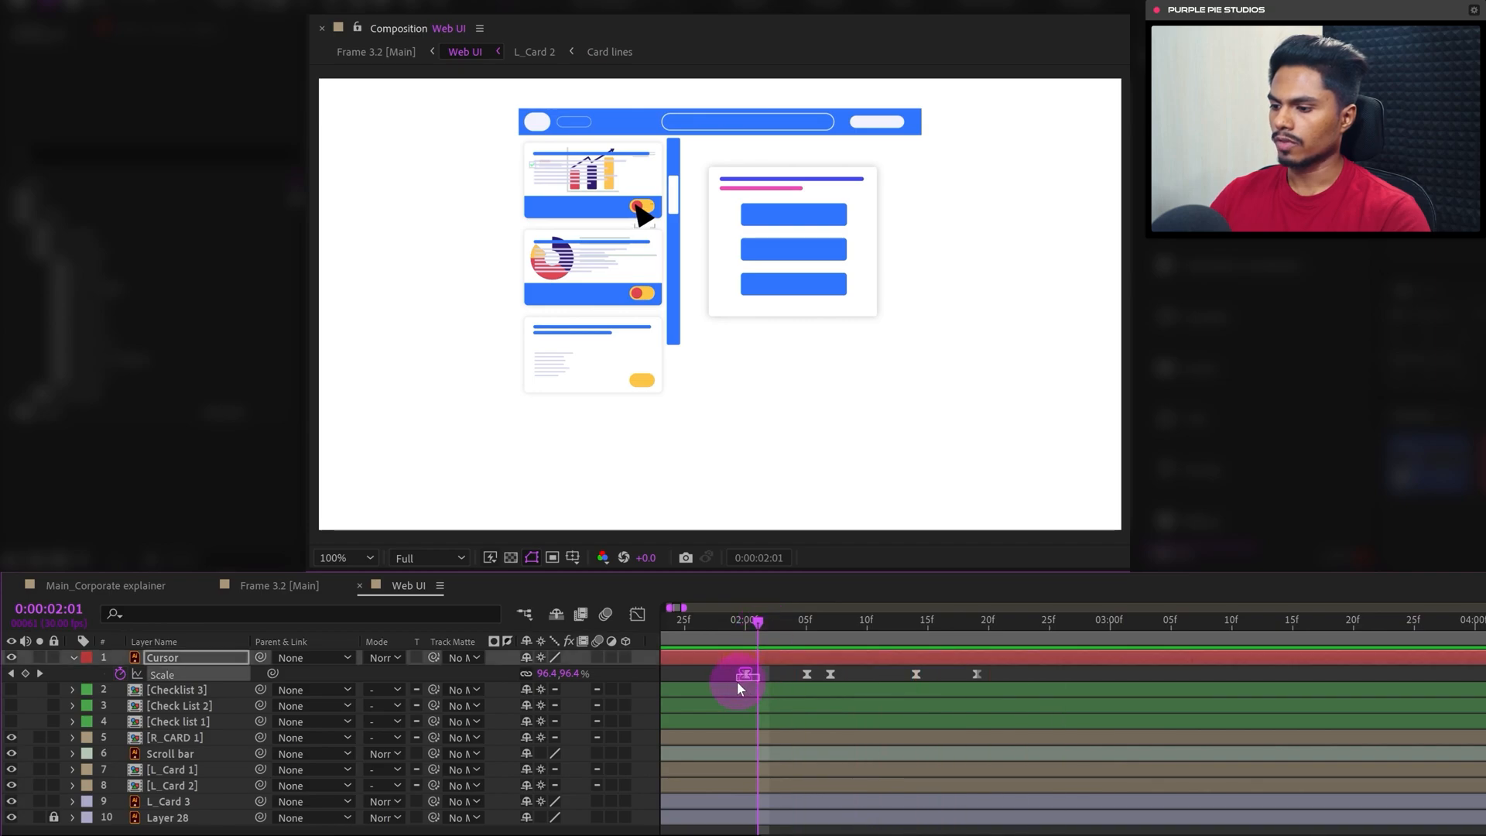
left_click(638, 616)
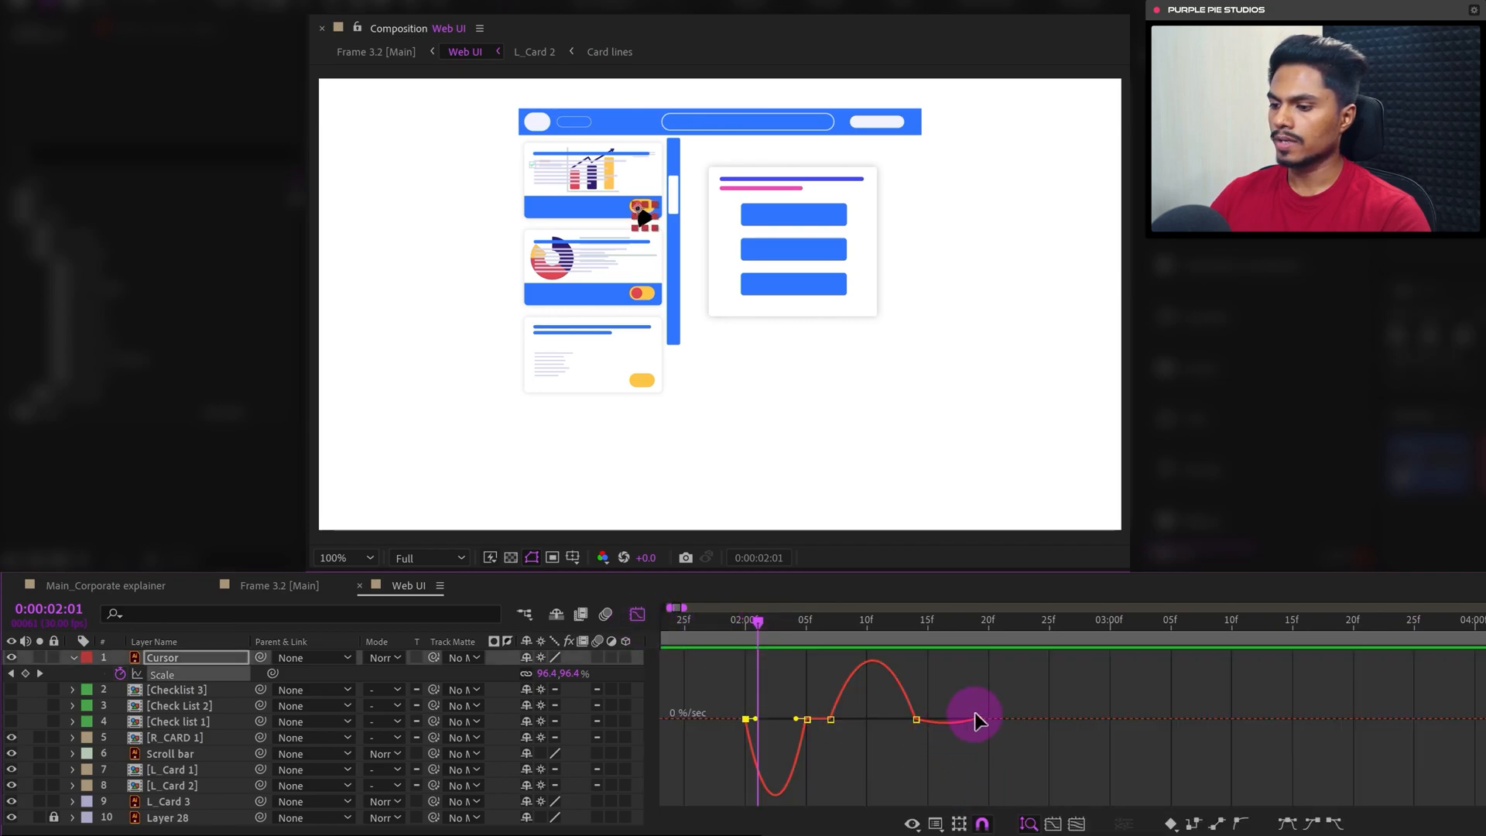
left_click_drag(954, 690, 788, 749)
left_click_drag(860, 695, 834, 725)
left_click_drag(928, 706, 725, 735)
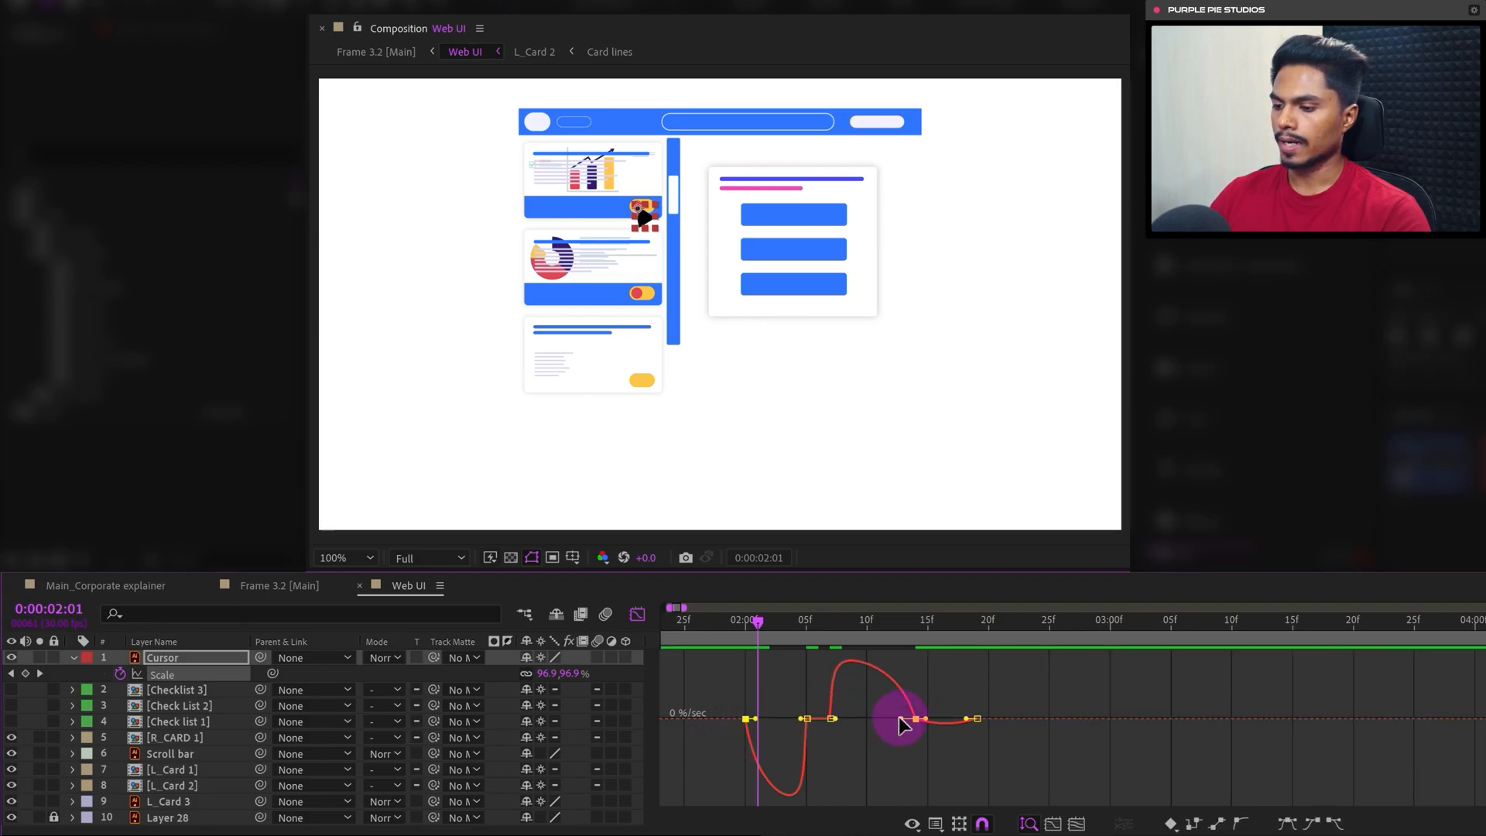
left_click_drag(898, 716, 890, 720)
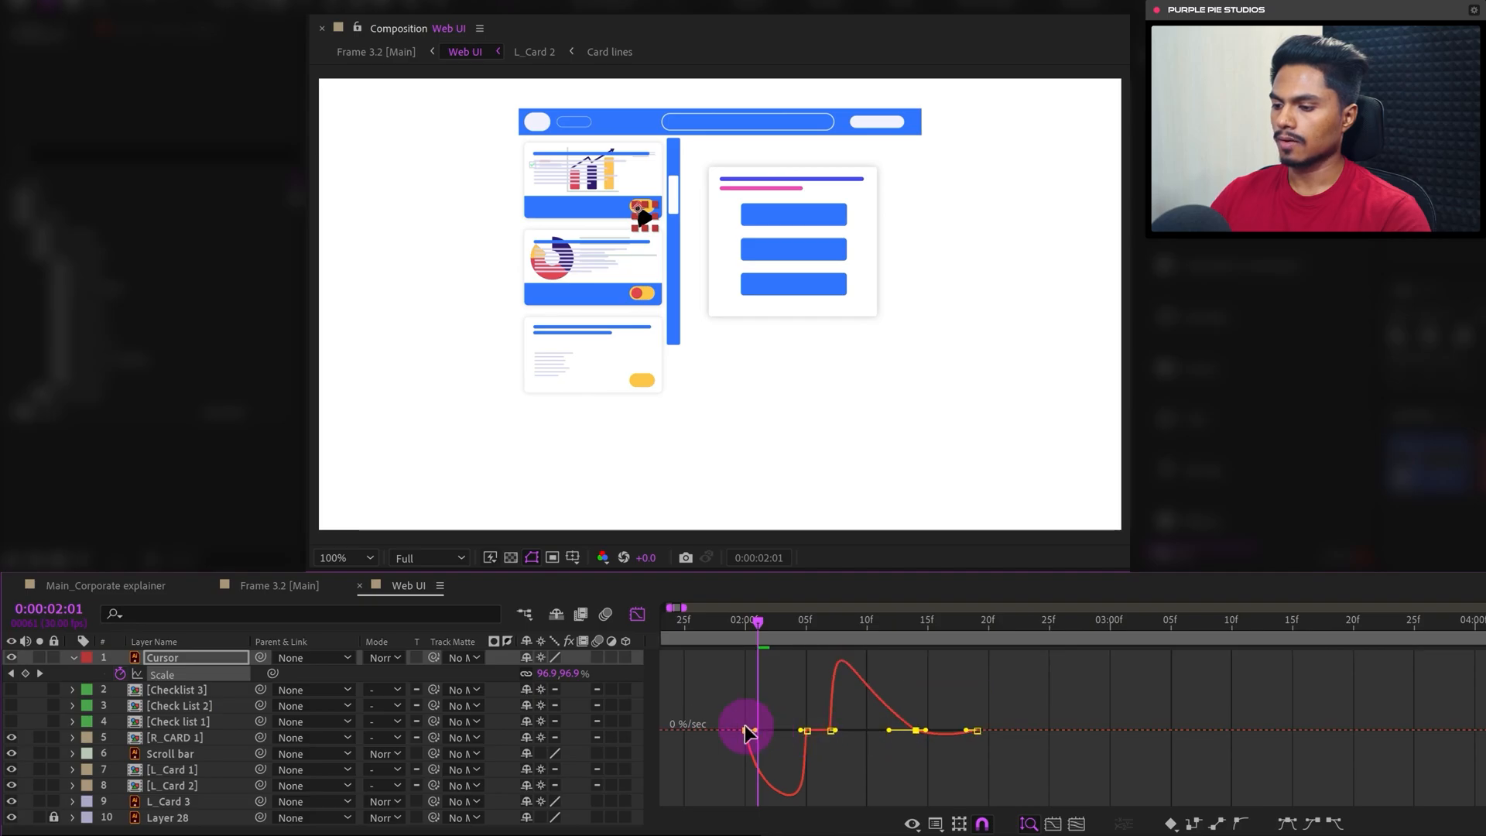
left_click_drag(755, 732, 765, 732)
left_click(637, 613)
left_click(708, 622)
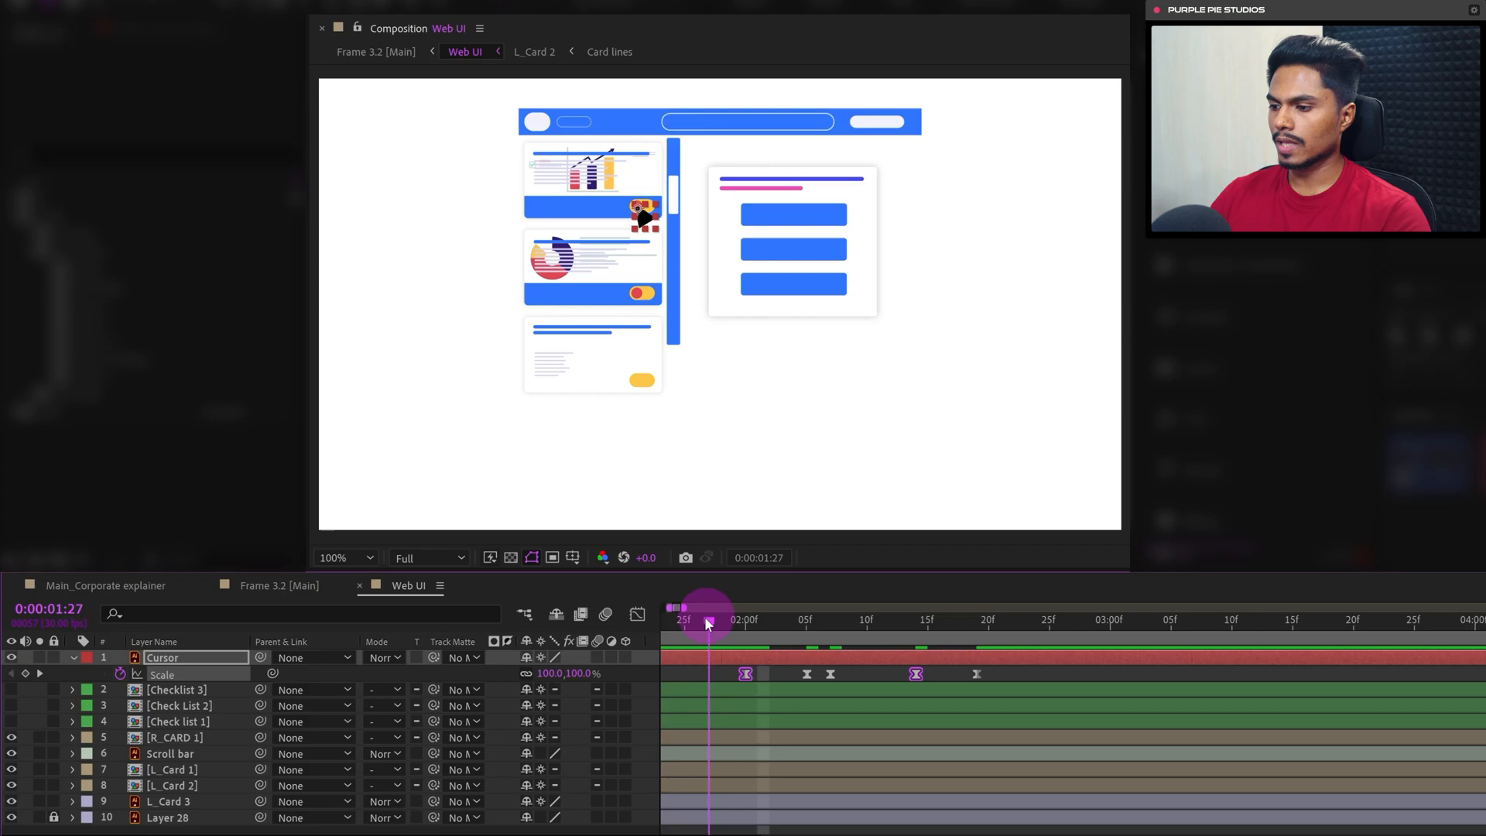
left_click(719, 677)
key("space")
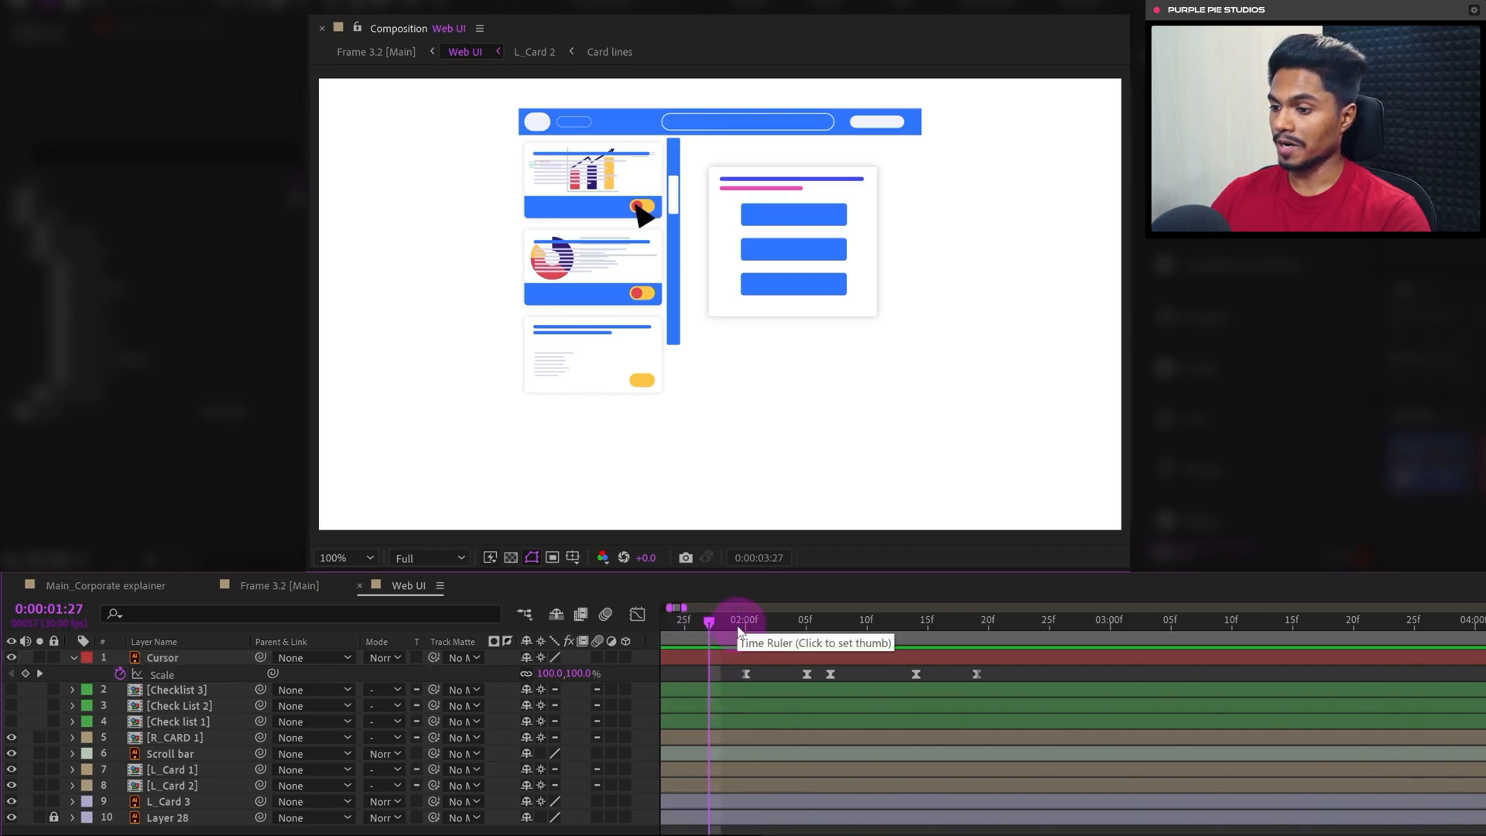
Add a Position keyframe to the Cursor layer at 0:00:02:21, two frames after the last Scale keyframe
left_click(1019, 627)
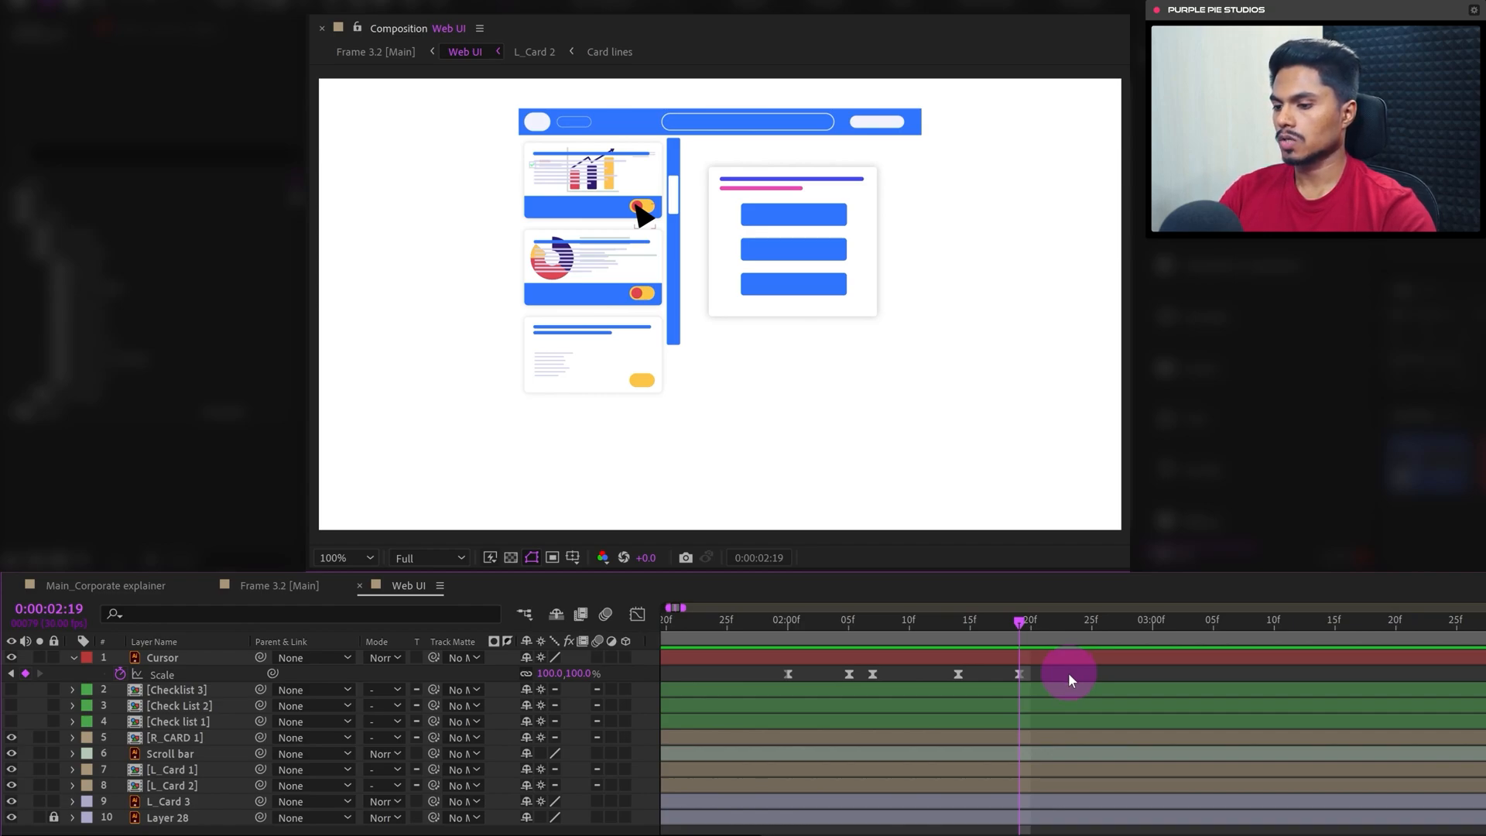
key("Page_Down")
key("Page_Down")
left_click(179, 657)
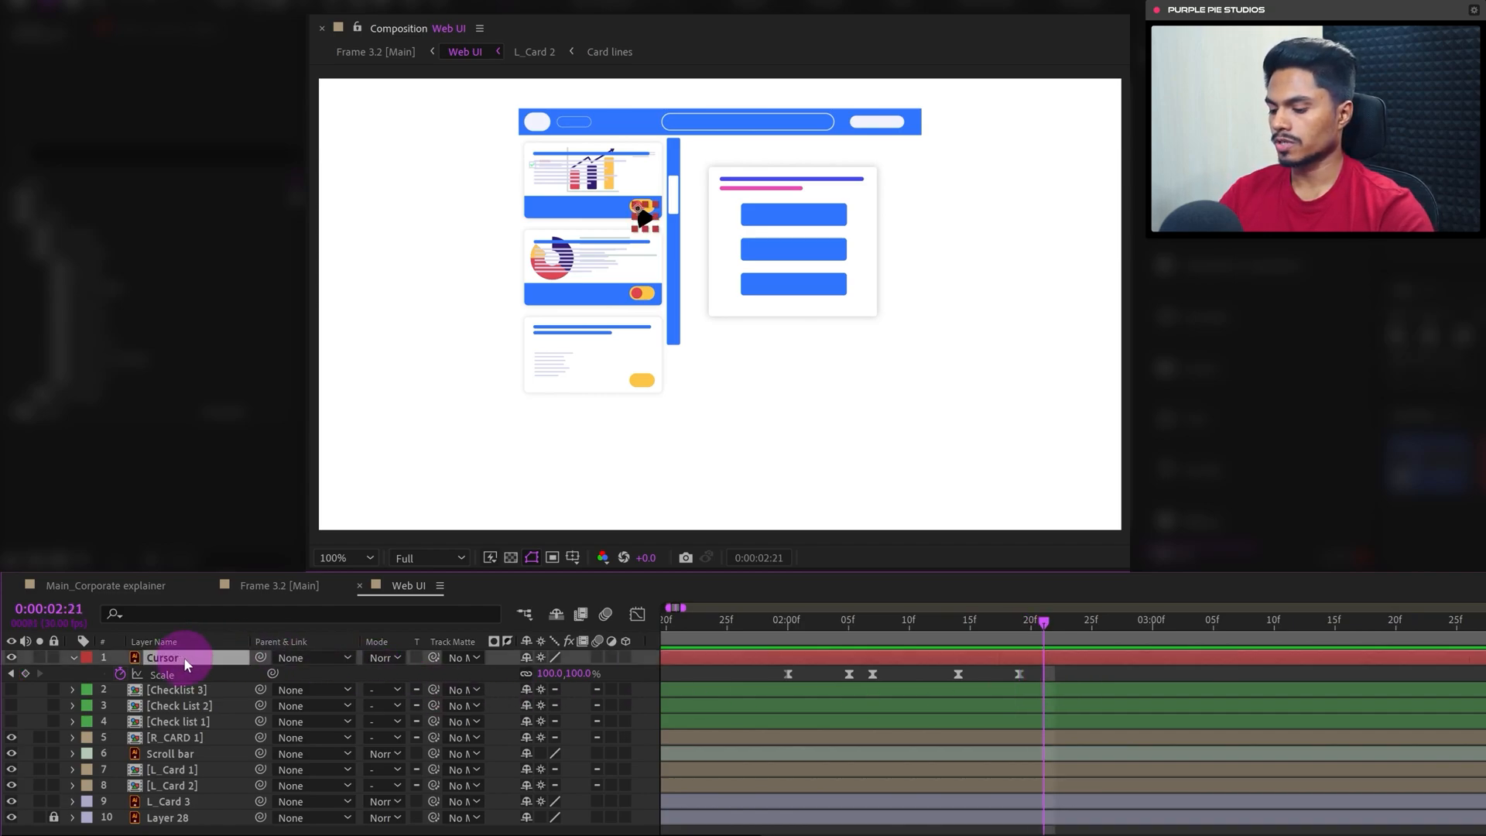
key("p")
left_click(120, 673)
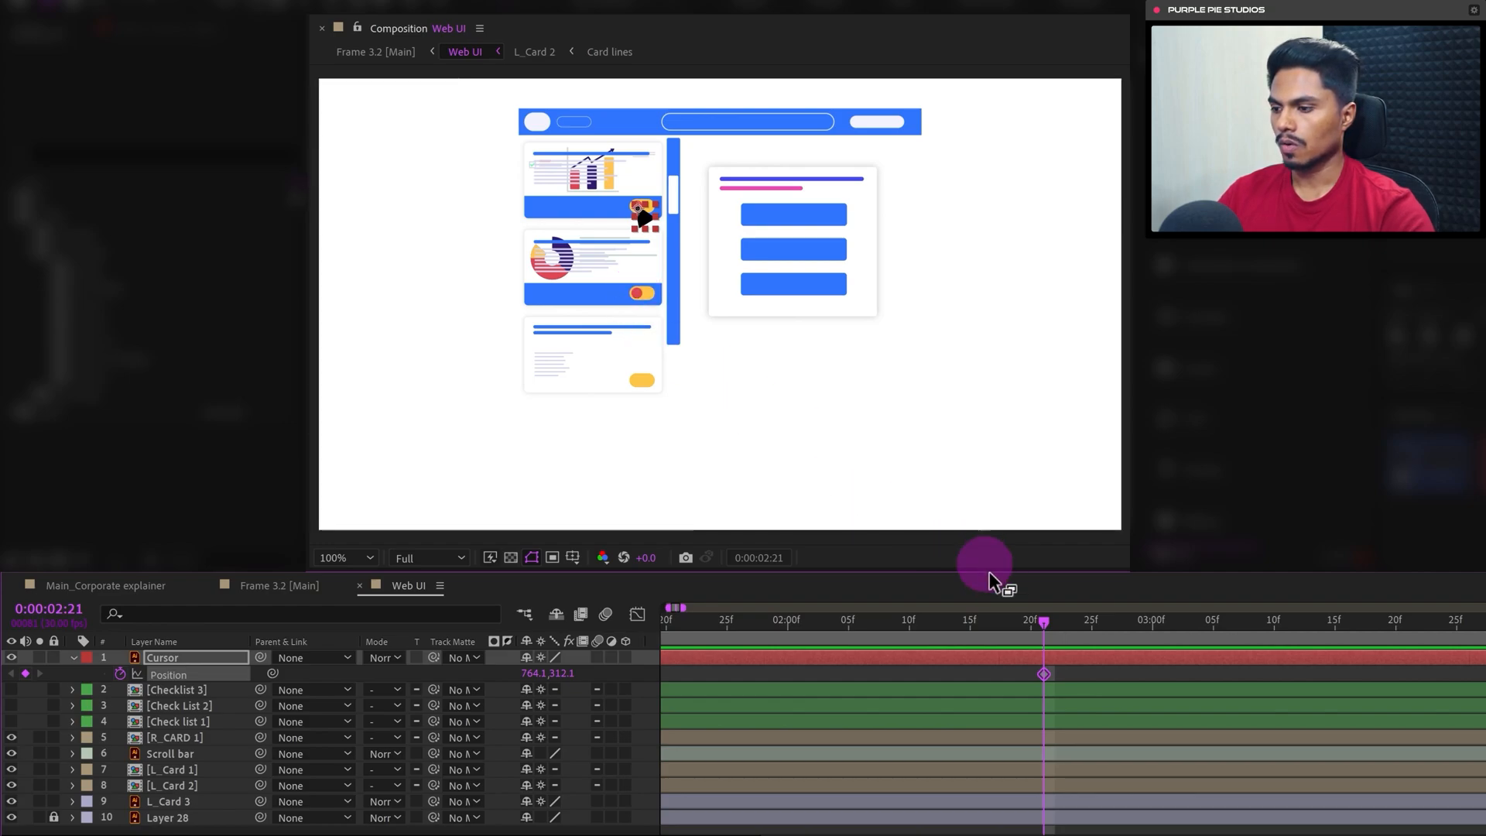
Move the Cursor onto the second card's toggle button at 0:00:03:21, 30 frames after the first Position keyframe
left_click(69, 613)
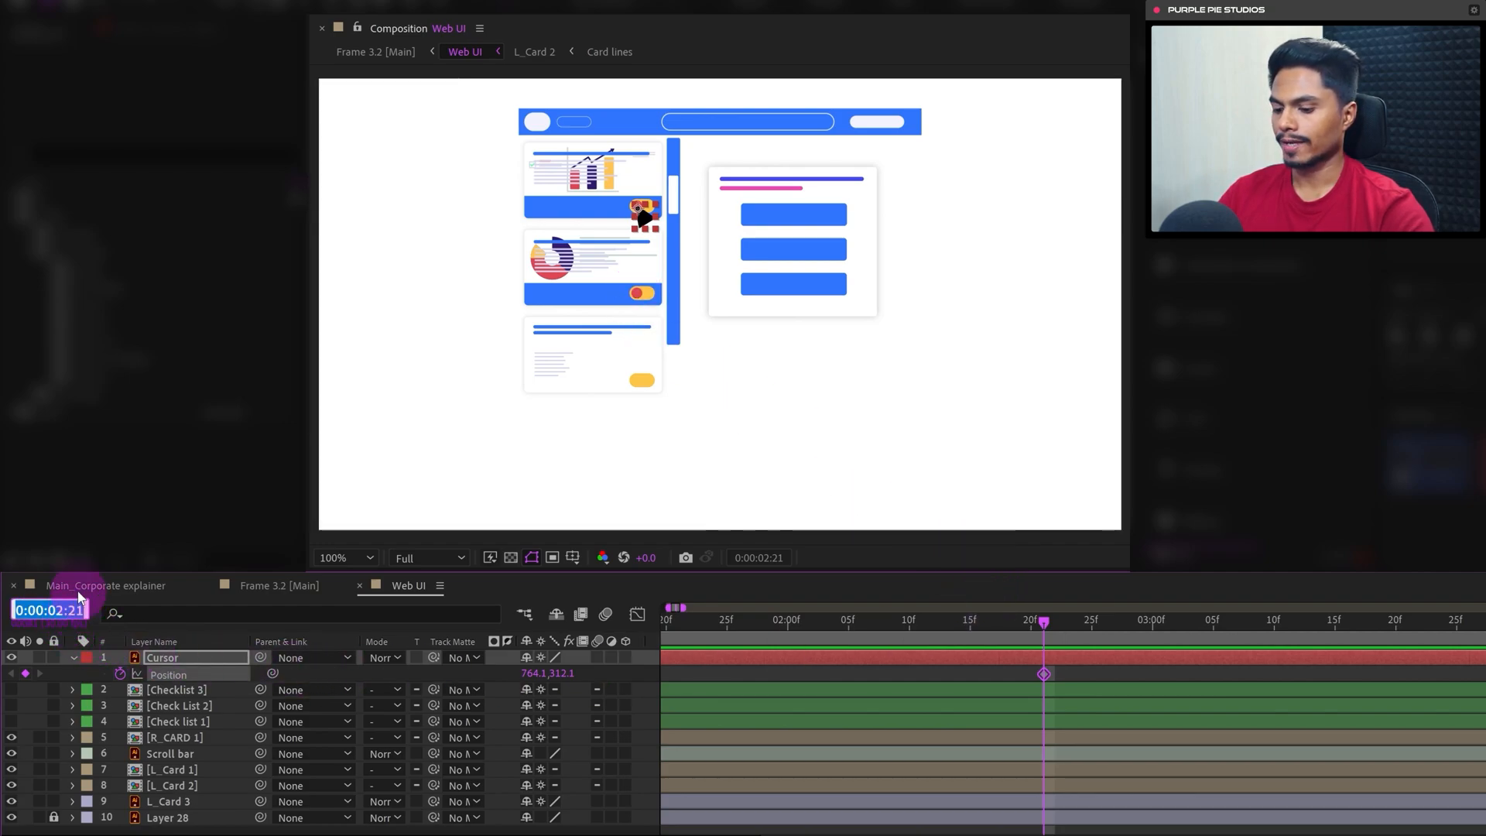
type("321")
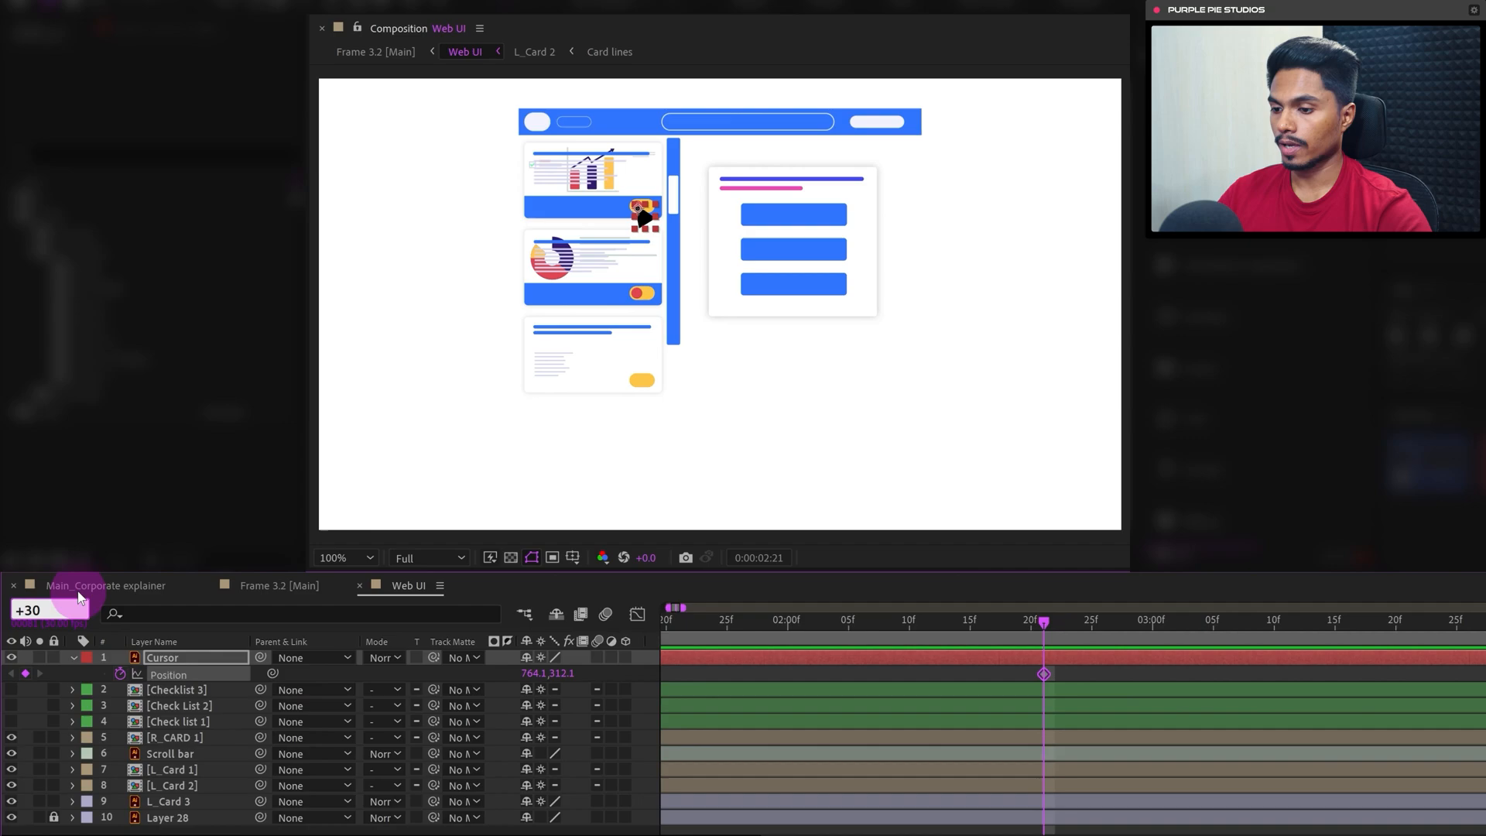
key("Return")
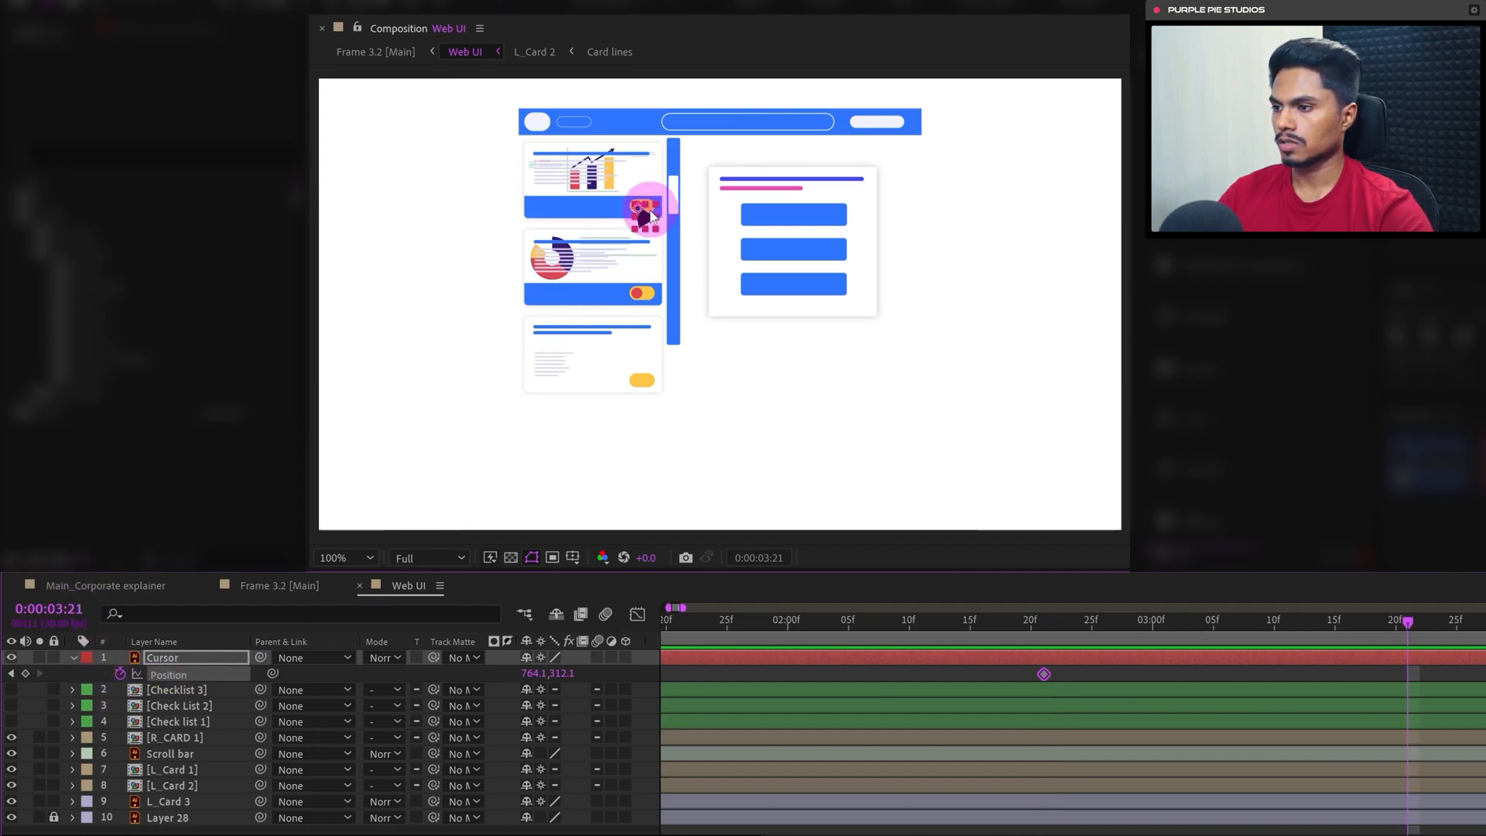
left_click_drag(644, 221, 644, 309)
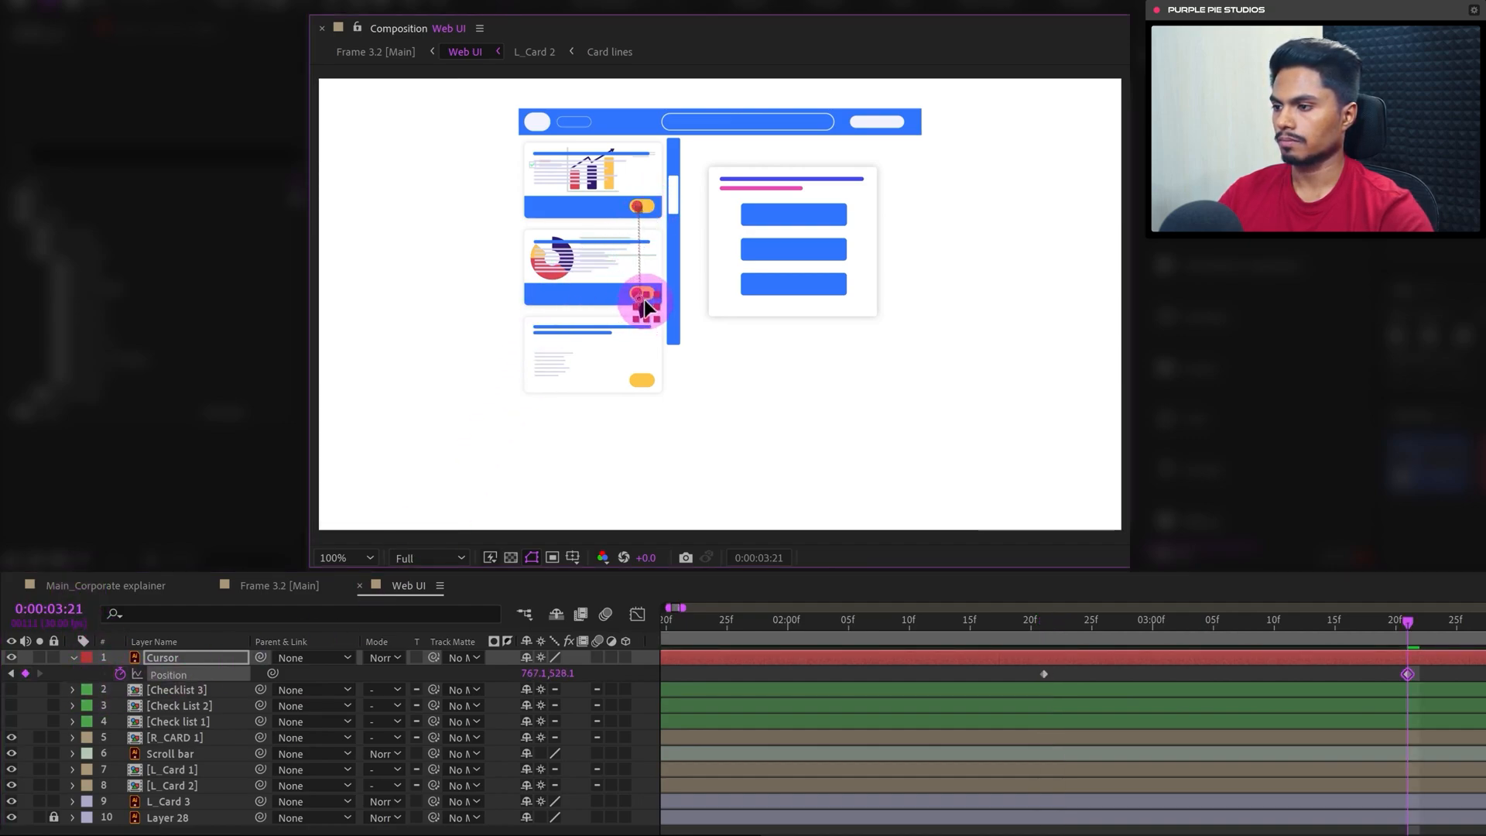
Apply Easy Ease to both of the Cursor's Position keyframes and reveal all of the layer's keyframed properties
left_click(1452, 687)
left_click_drag(1436, 681, 1032, 680)
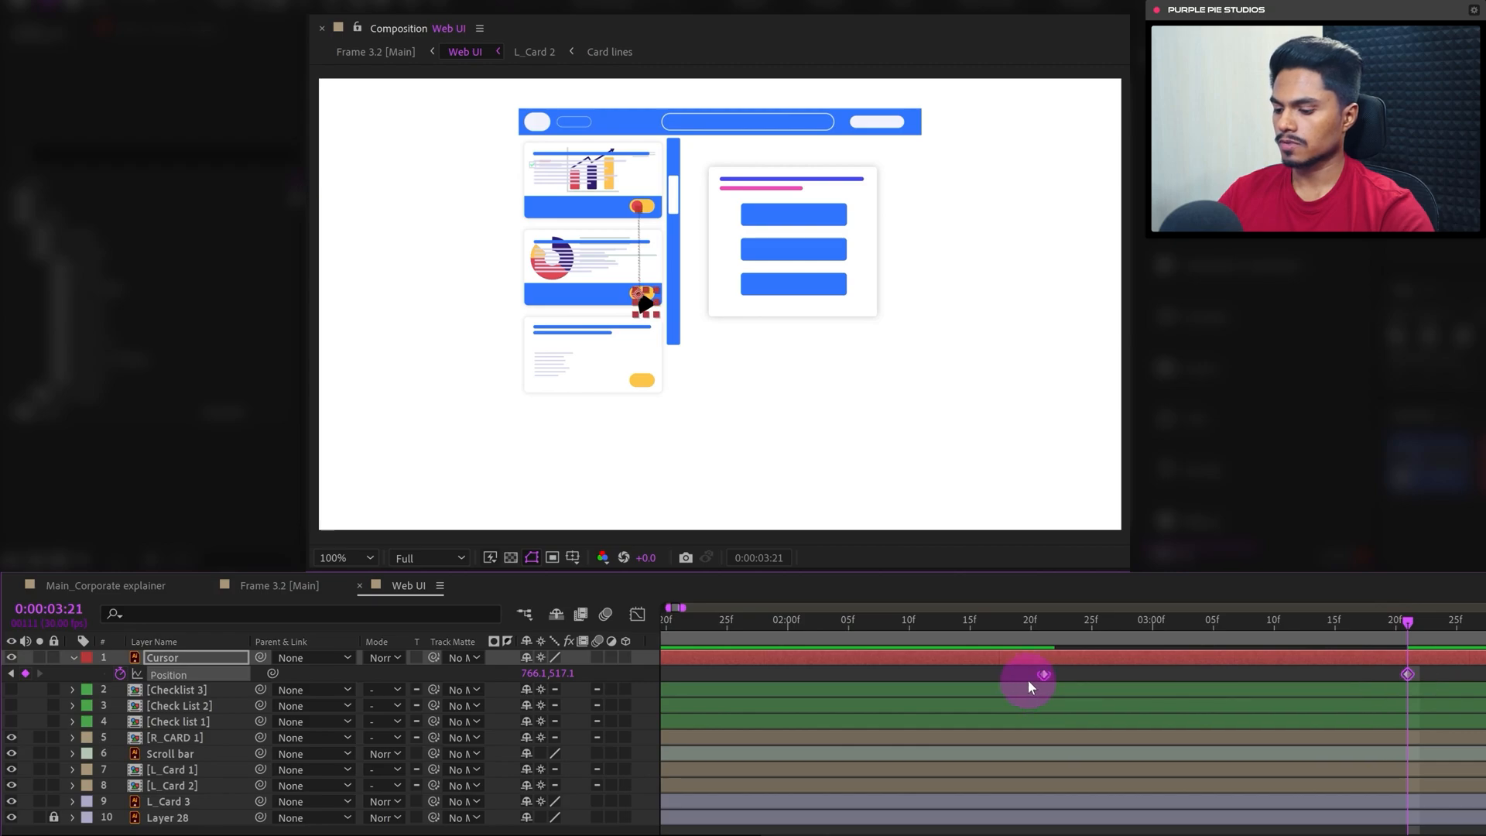
key("F9")
left_click(166, 659)
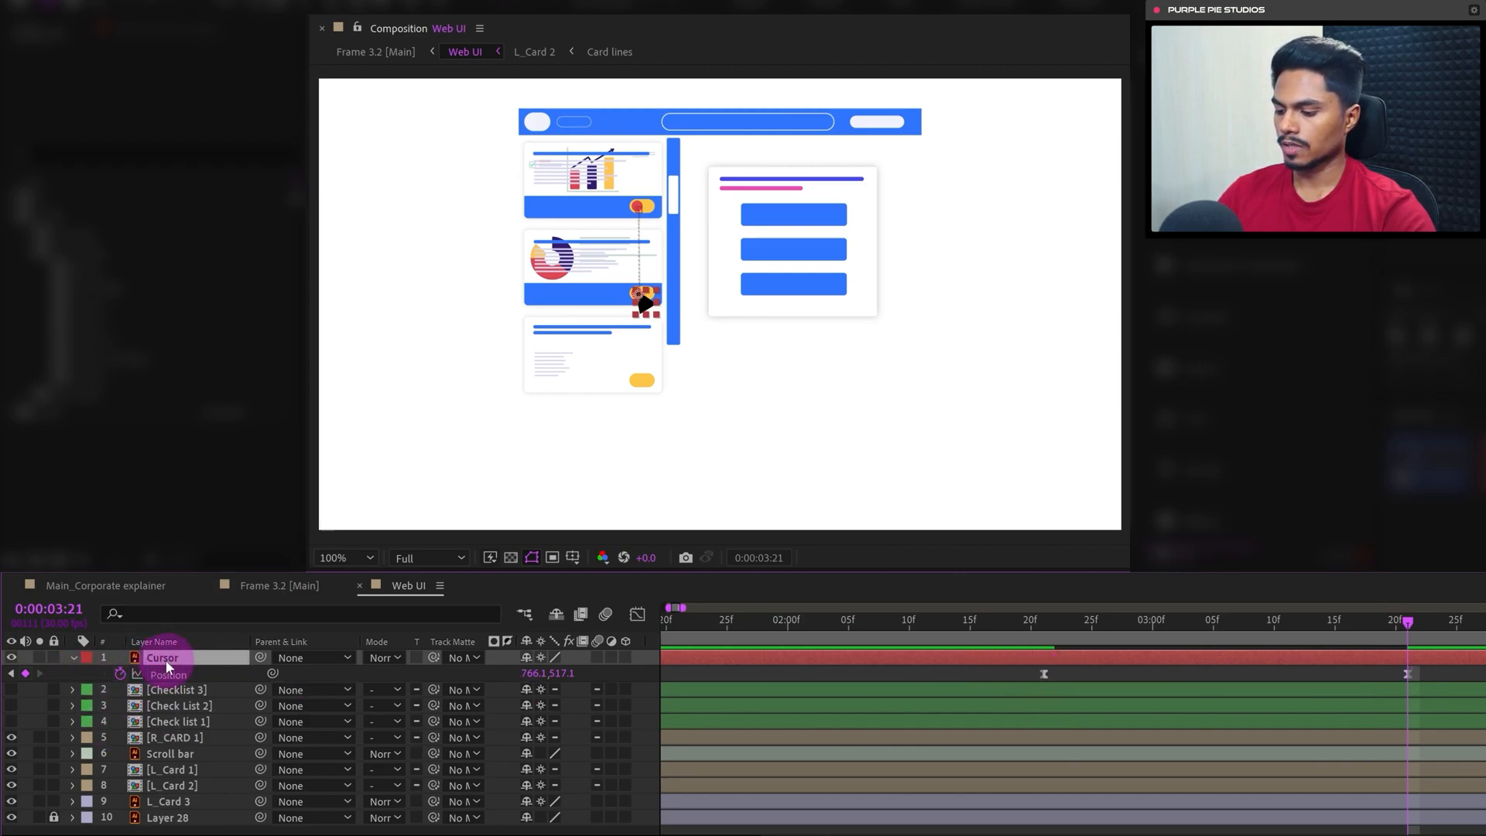
key("u")
key("u")
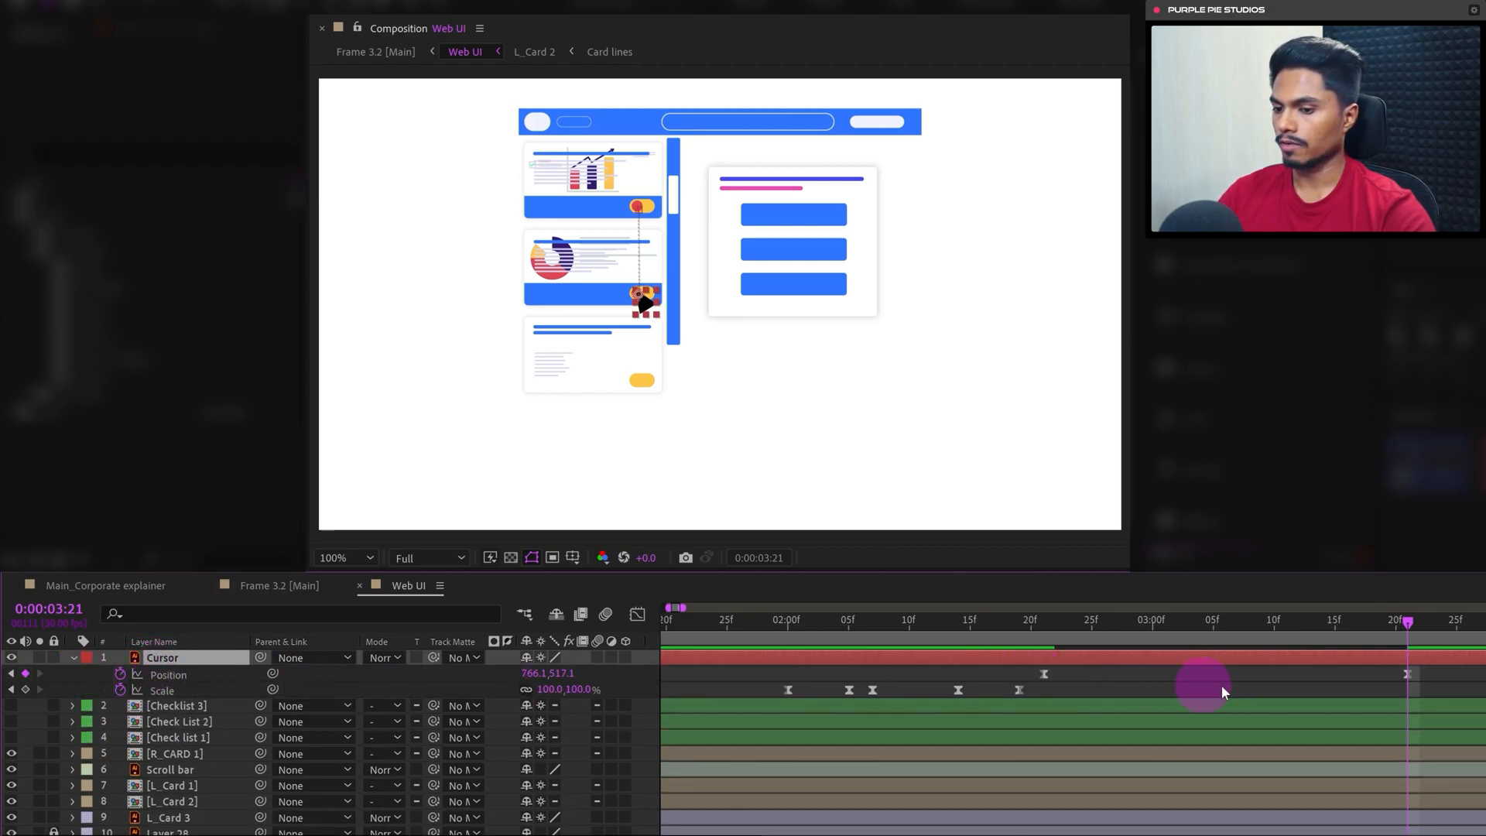
Pull direction handles out of both Position keyframes so the Cursor's motion path curves up and outward between the two cards' toggles
left_click(1408, 674)
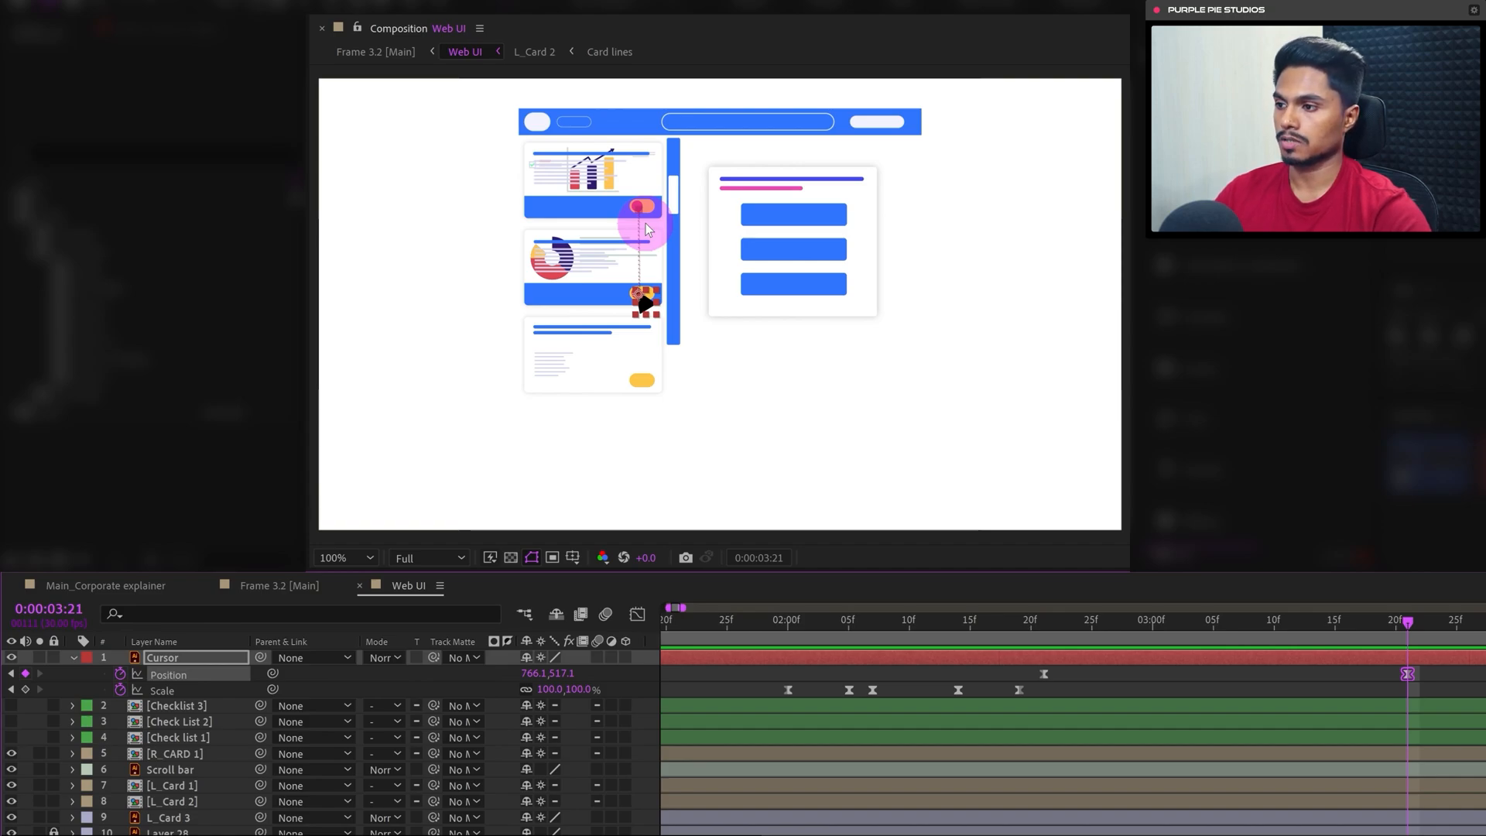
left_click_drag(639, 214, 698, 161)
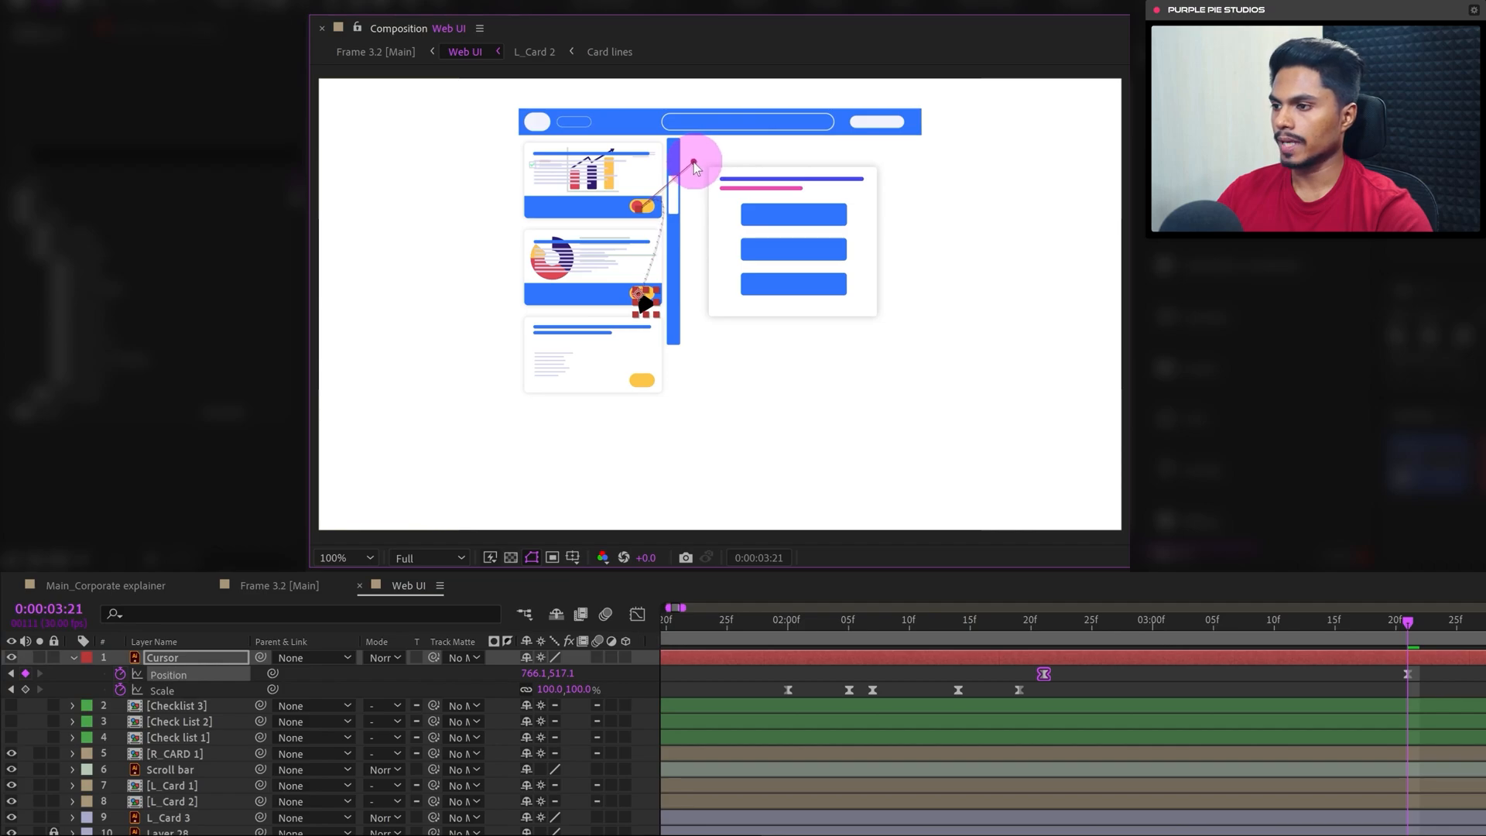
key("space")
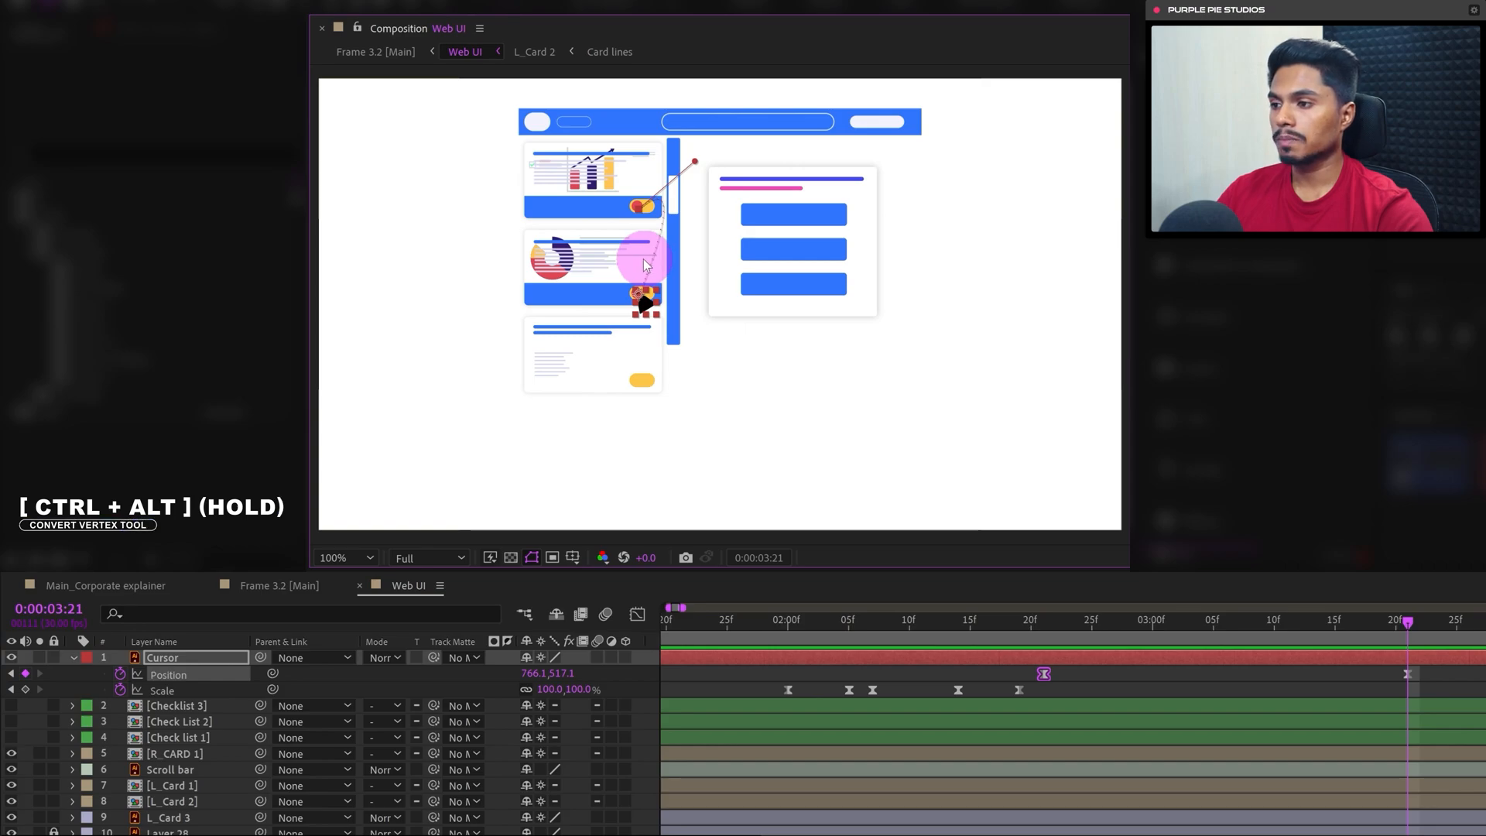
left_click_drag(645, 264, 712, 266)
left_click_drag(638, 207, 635, 122)
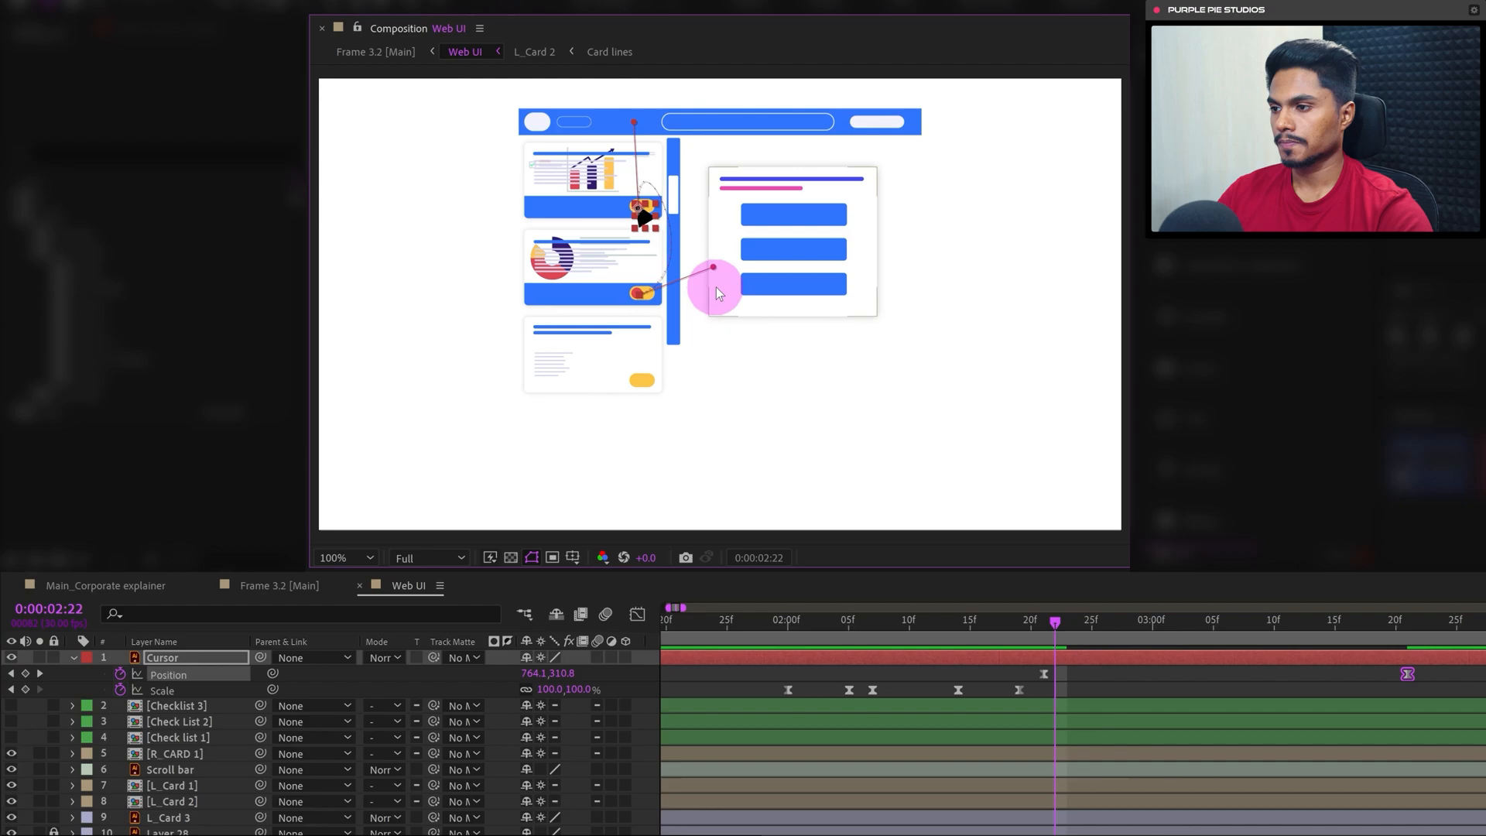
left_click_drag(712, 268, 783, 284)
left_click_drag(635, 123, 636, 107)
left_click_drag(1140, 623, 1043, 630)
left_click(1428, 677)
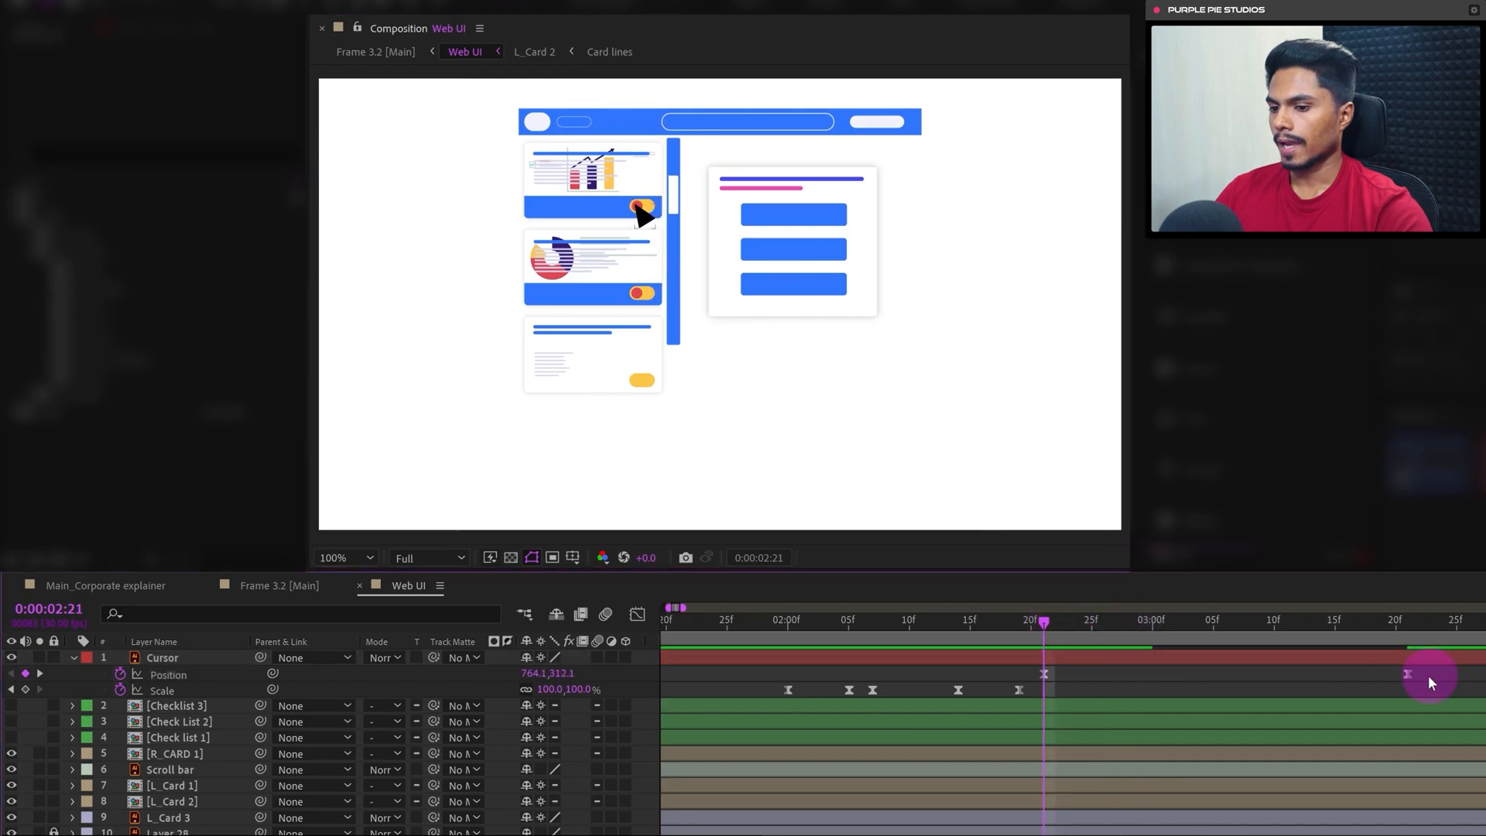
Reshape the Position speed graph by lengthening the first keyframe's outgoing influence so the Cursor starts slowly and peaks near the end
left_click_drag(1421, 689, 1029, 669)
left_click(638, 614)
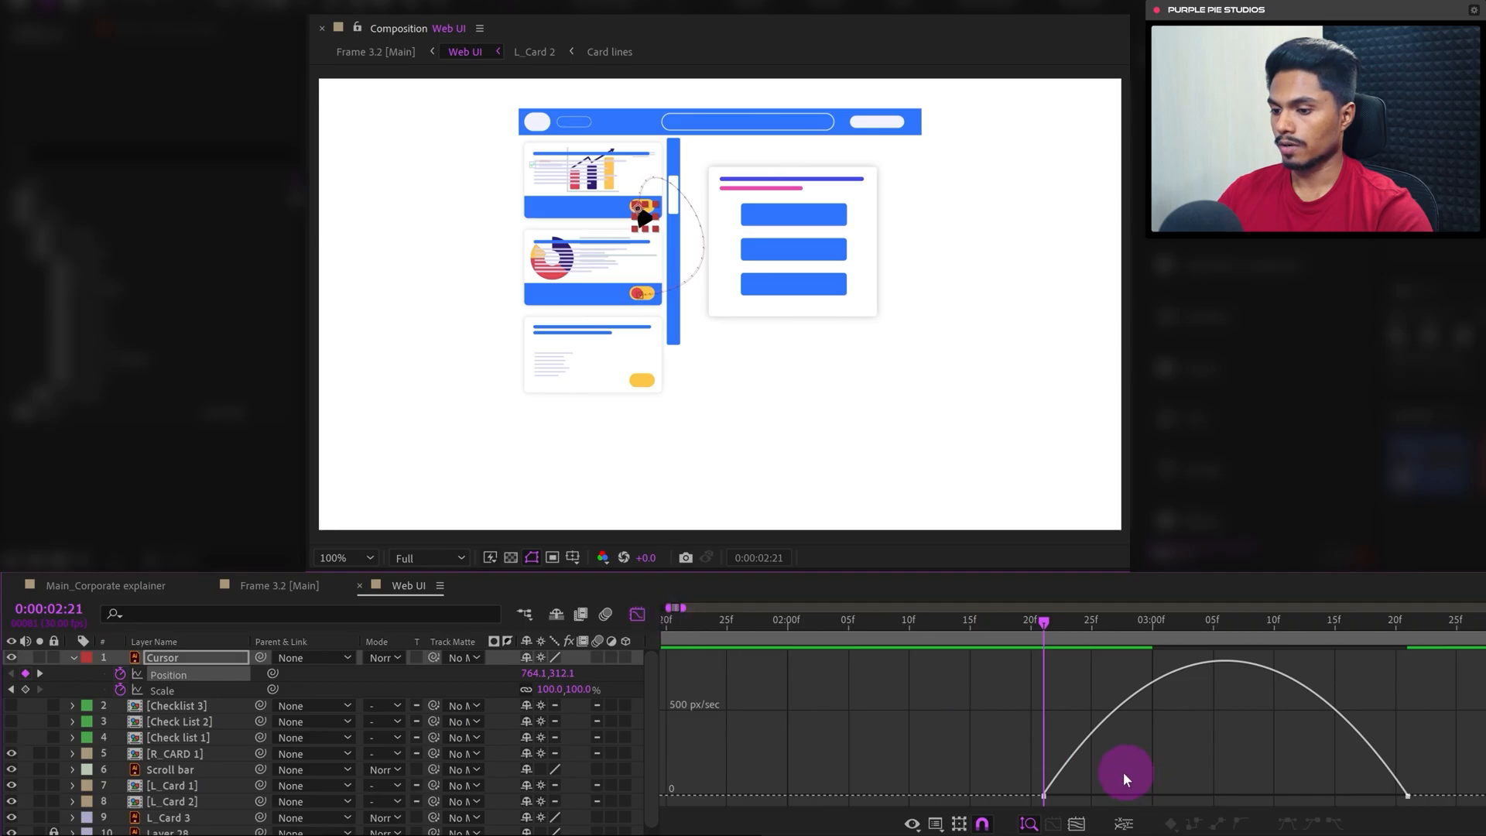
left_click_drag(1123, 773, 1020, 830)
left_click_drag(1104, 795, 1168, 796)
left_click(638, 614)
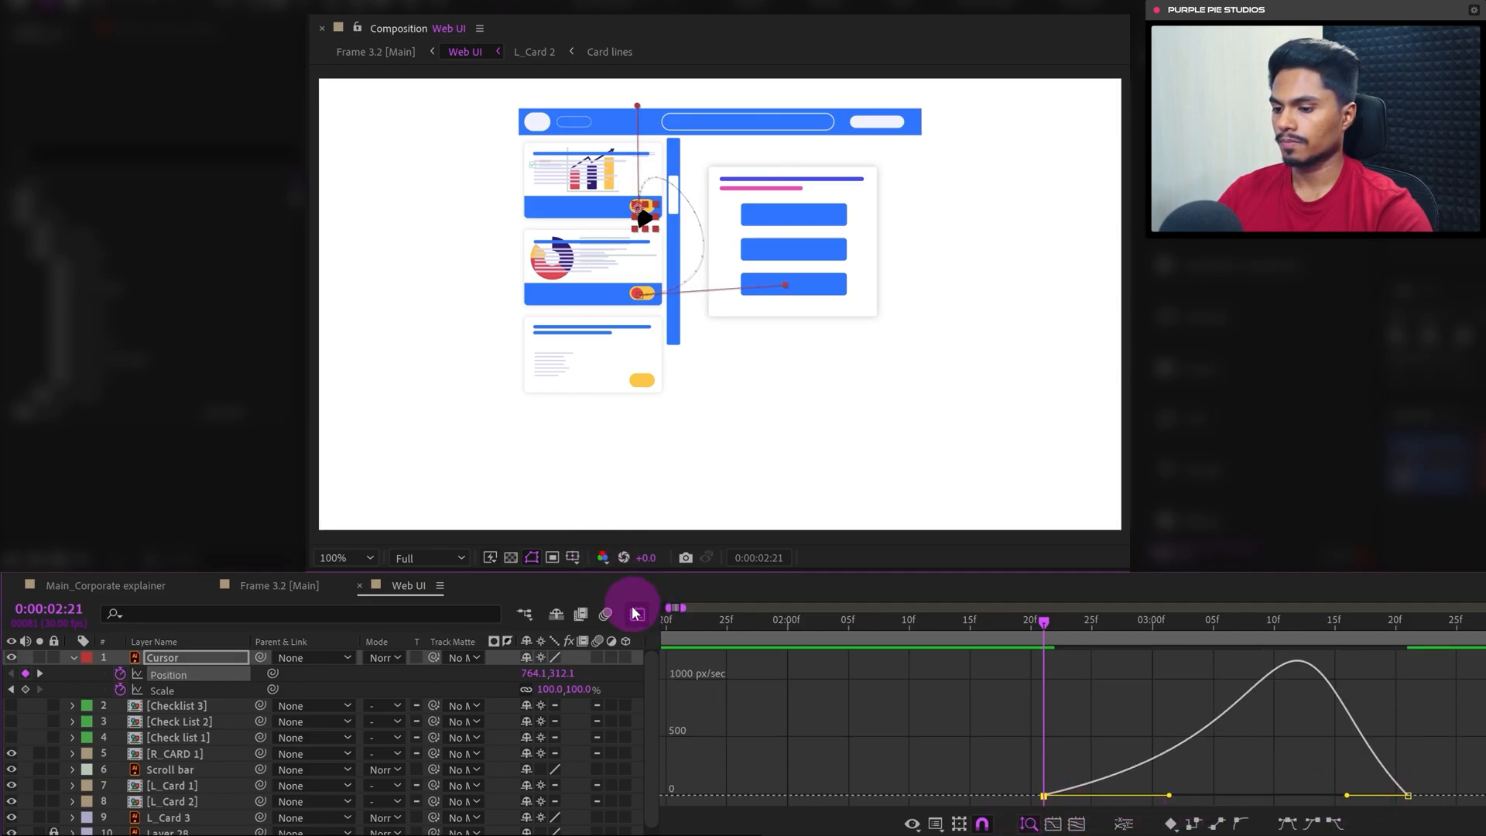
left_click(1084, 680)
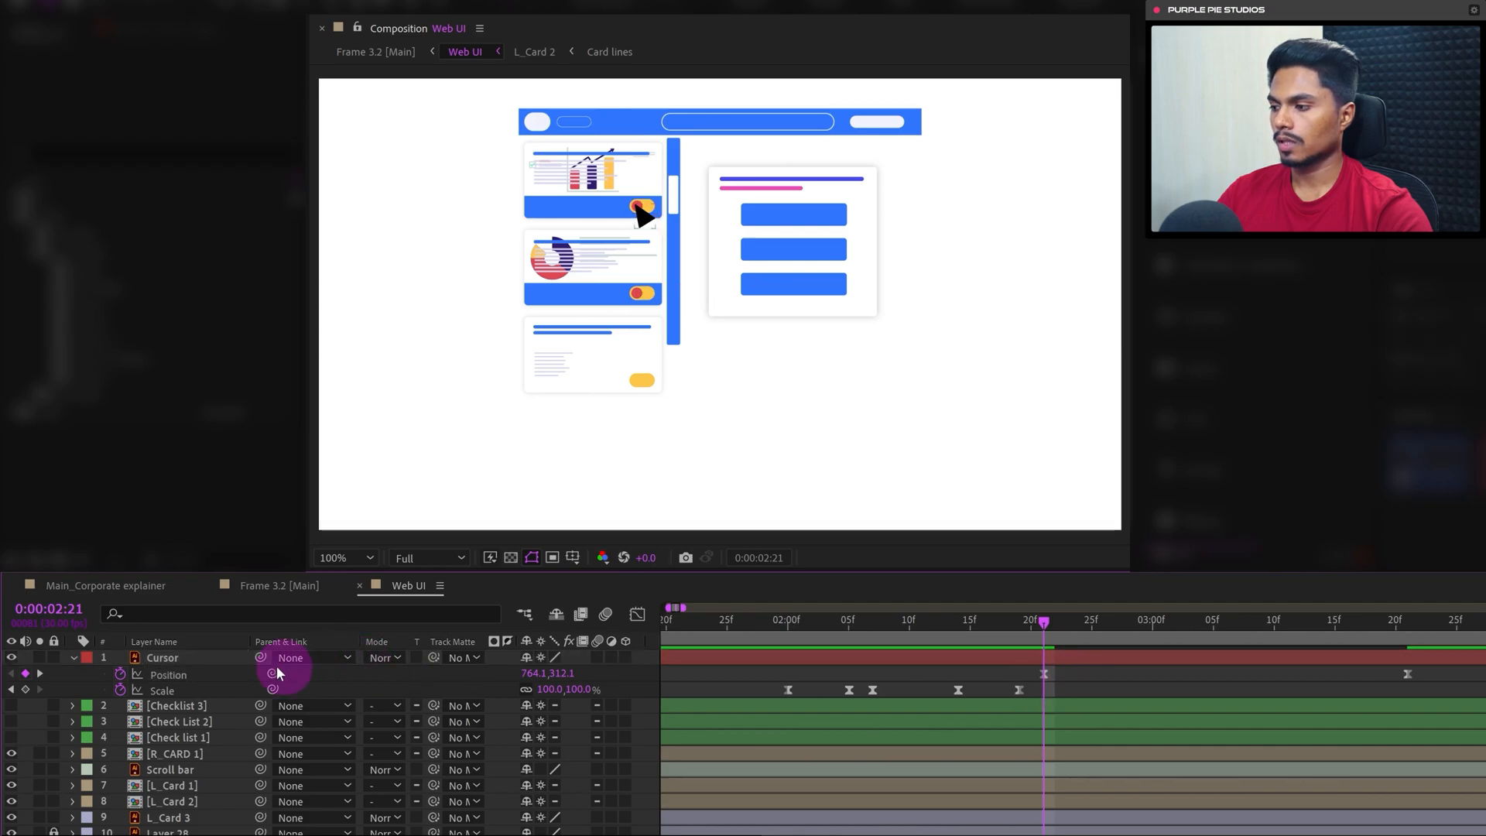
Add a Rotation keyframe of 0° to the Cursor at 0:00:02:21 and show its Position and Scale properties too
left_click(179, 662)
key("r")
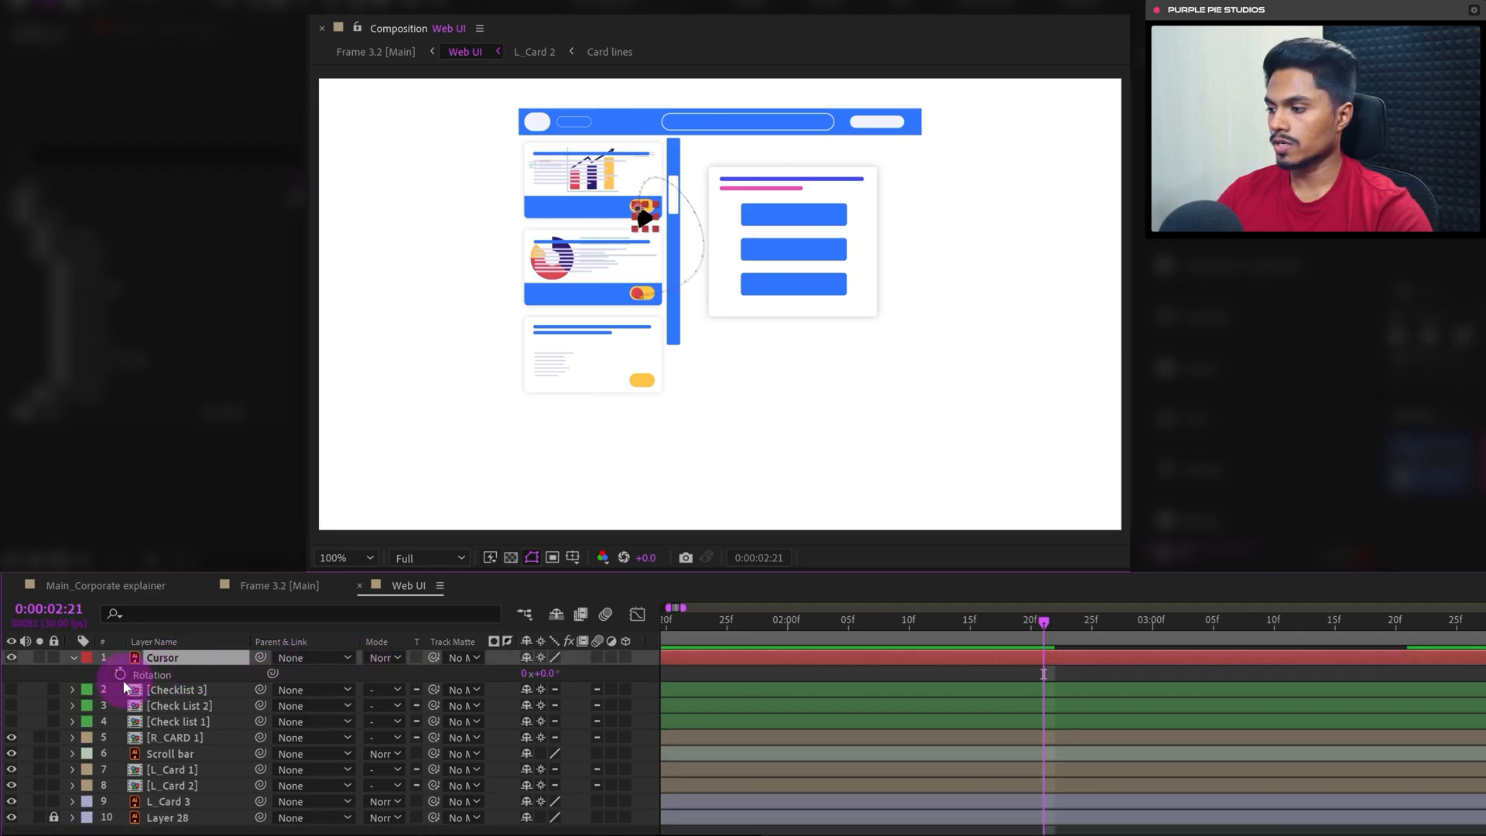
left_click(121, 673)
key("shift+p")
key("shift+s")
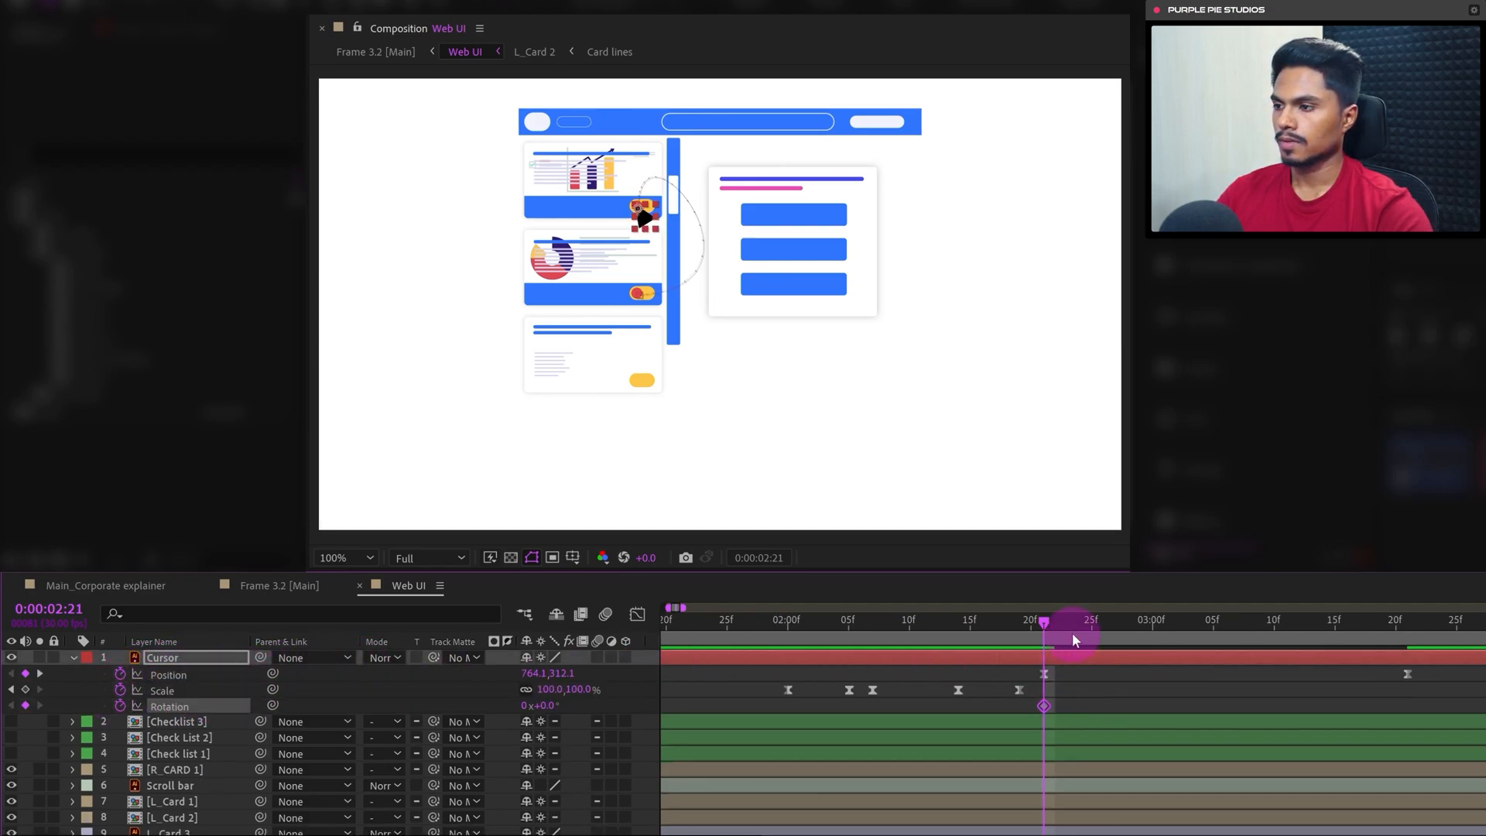
Rotate the Cursor along its path, setting Rotation to 58° at 0:00:03:02 and 218° at 0:00:03:12
left_click_drag(1072, 638, 1174, 638)
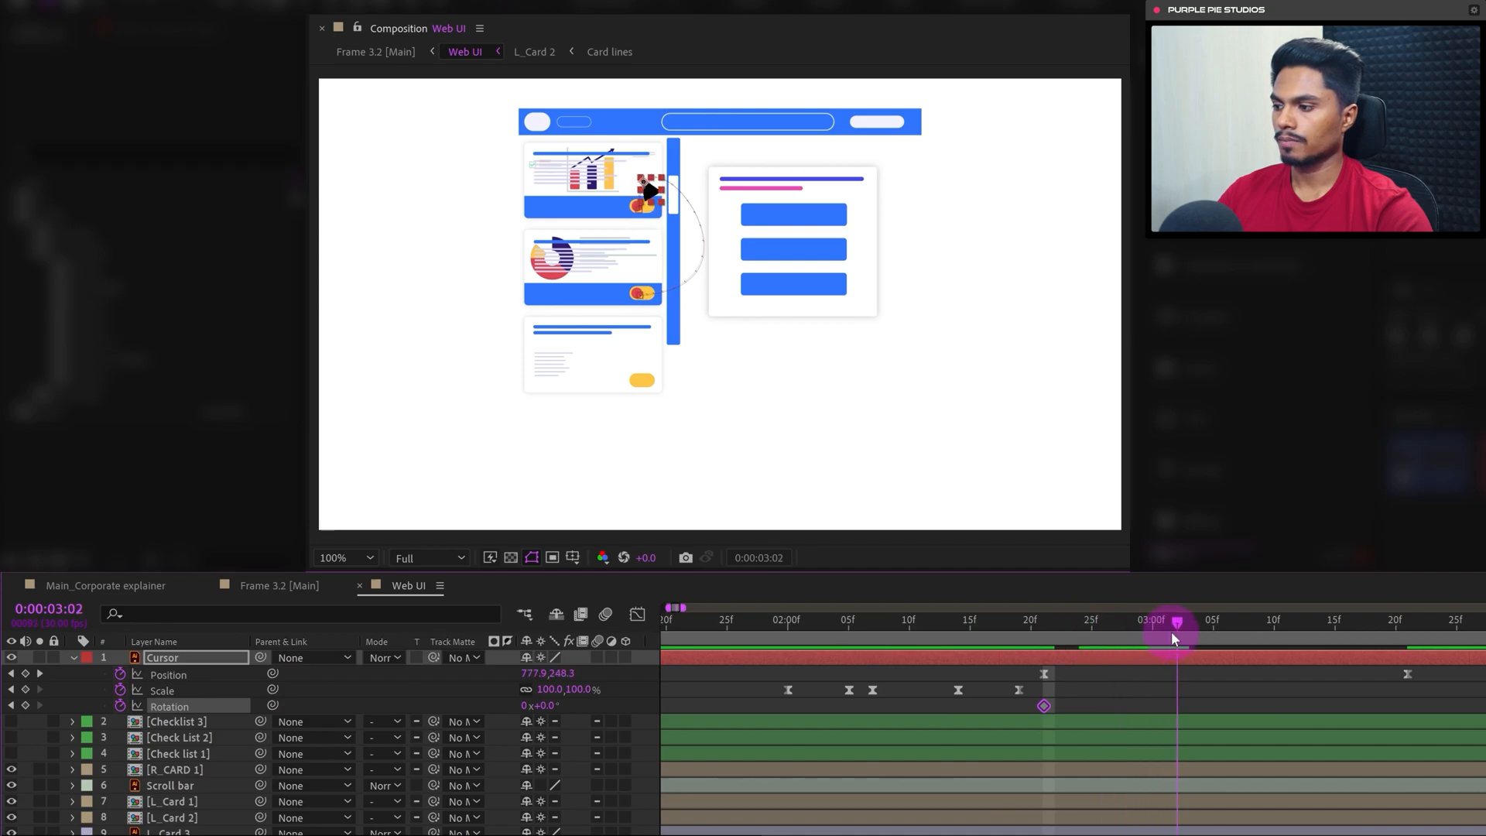
left_click_drag(548, 705, 614, 687)
left_click_drag(1260, 619, 1298, 633)
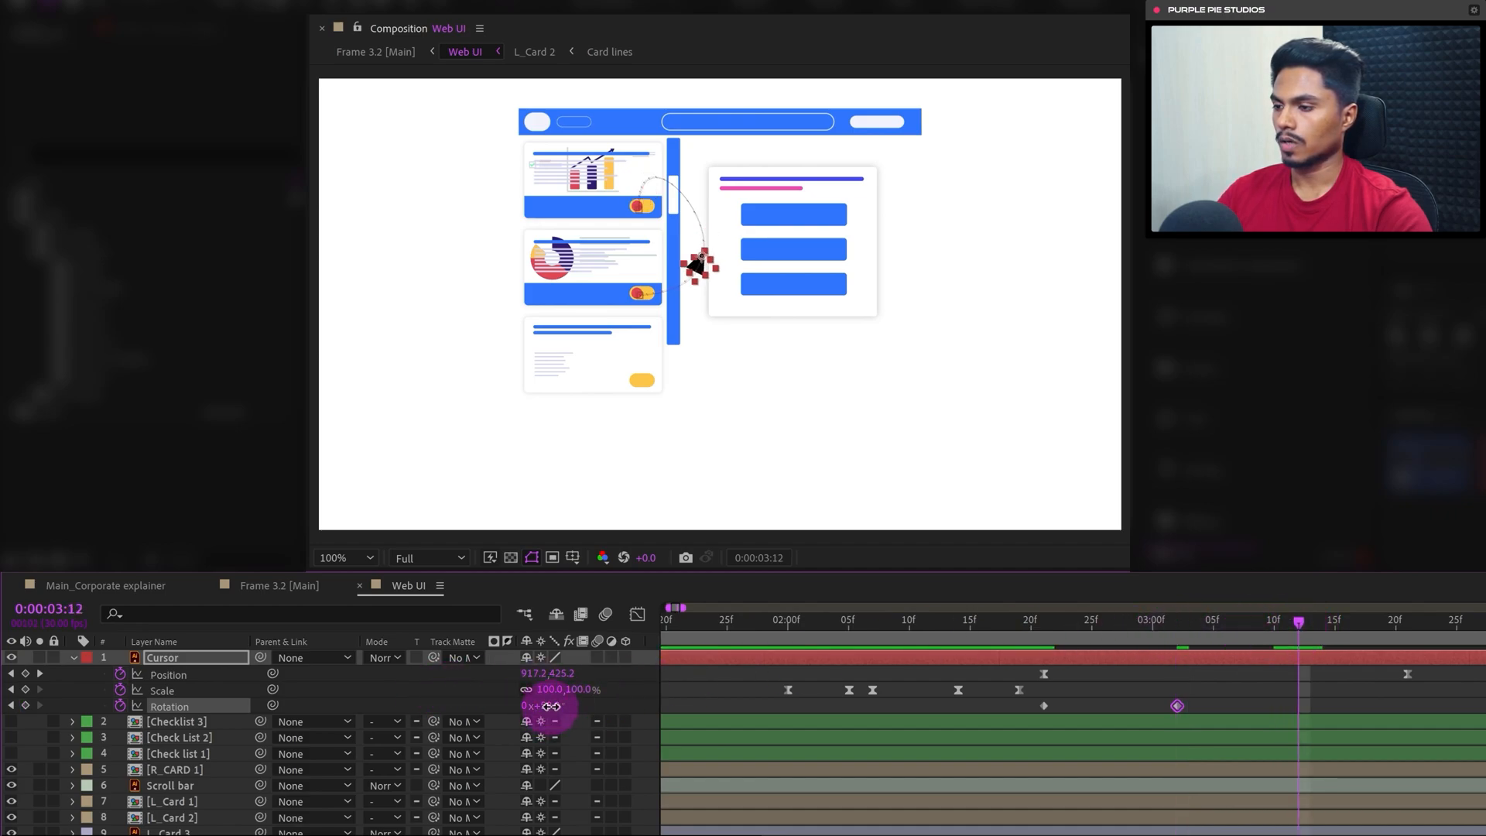
left_click_drag(550, 705, 654, 658)
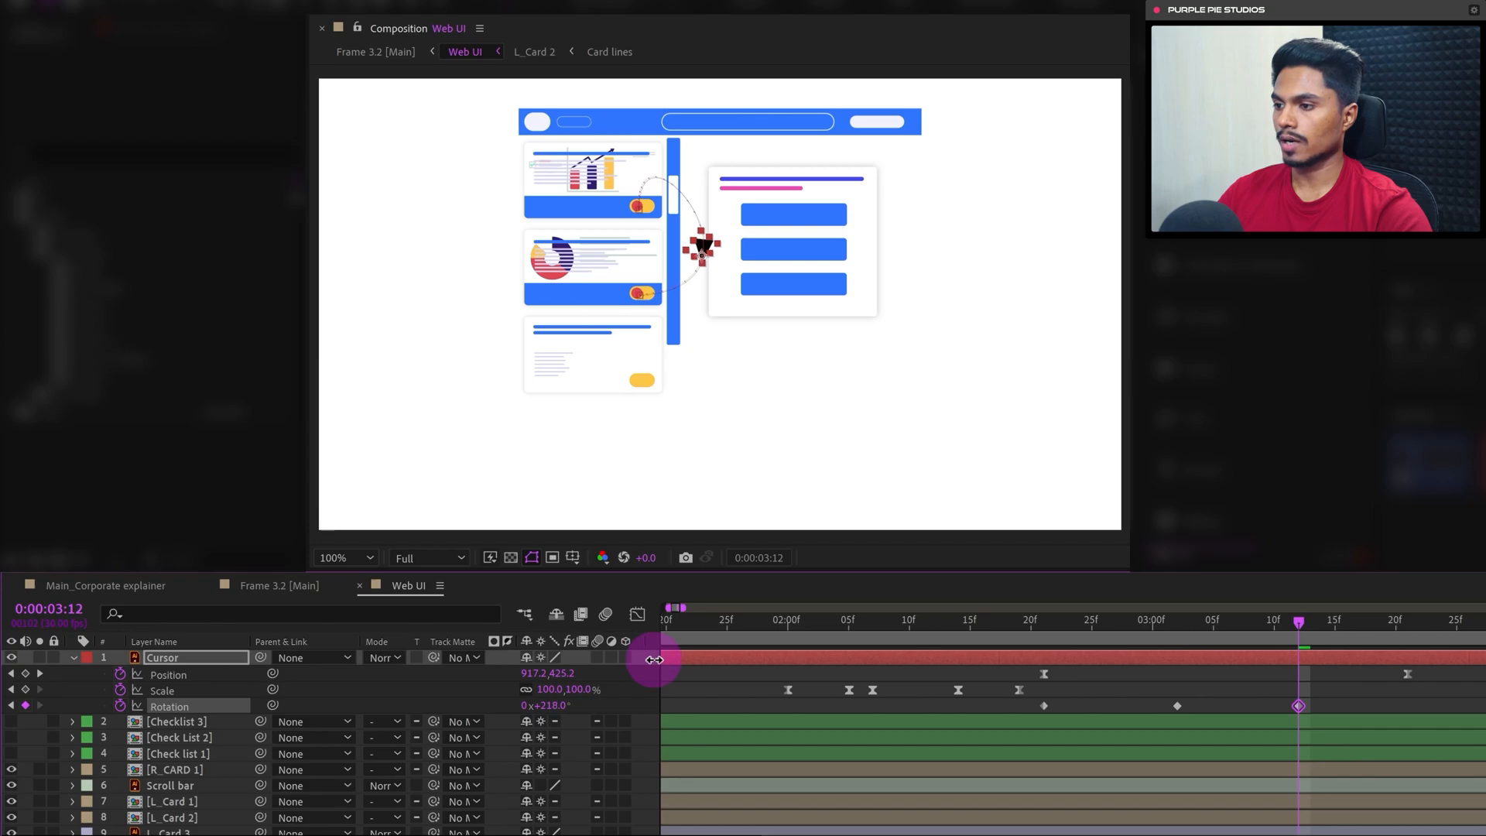
Set the Cursor's Rotation to one full revolution, 1x+0.0°, at 0:00:03:21
left_click_drag(1365, 627, 1406, 627)
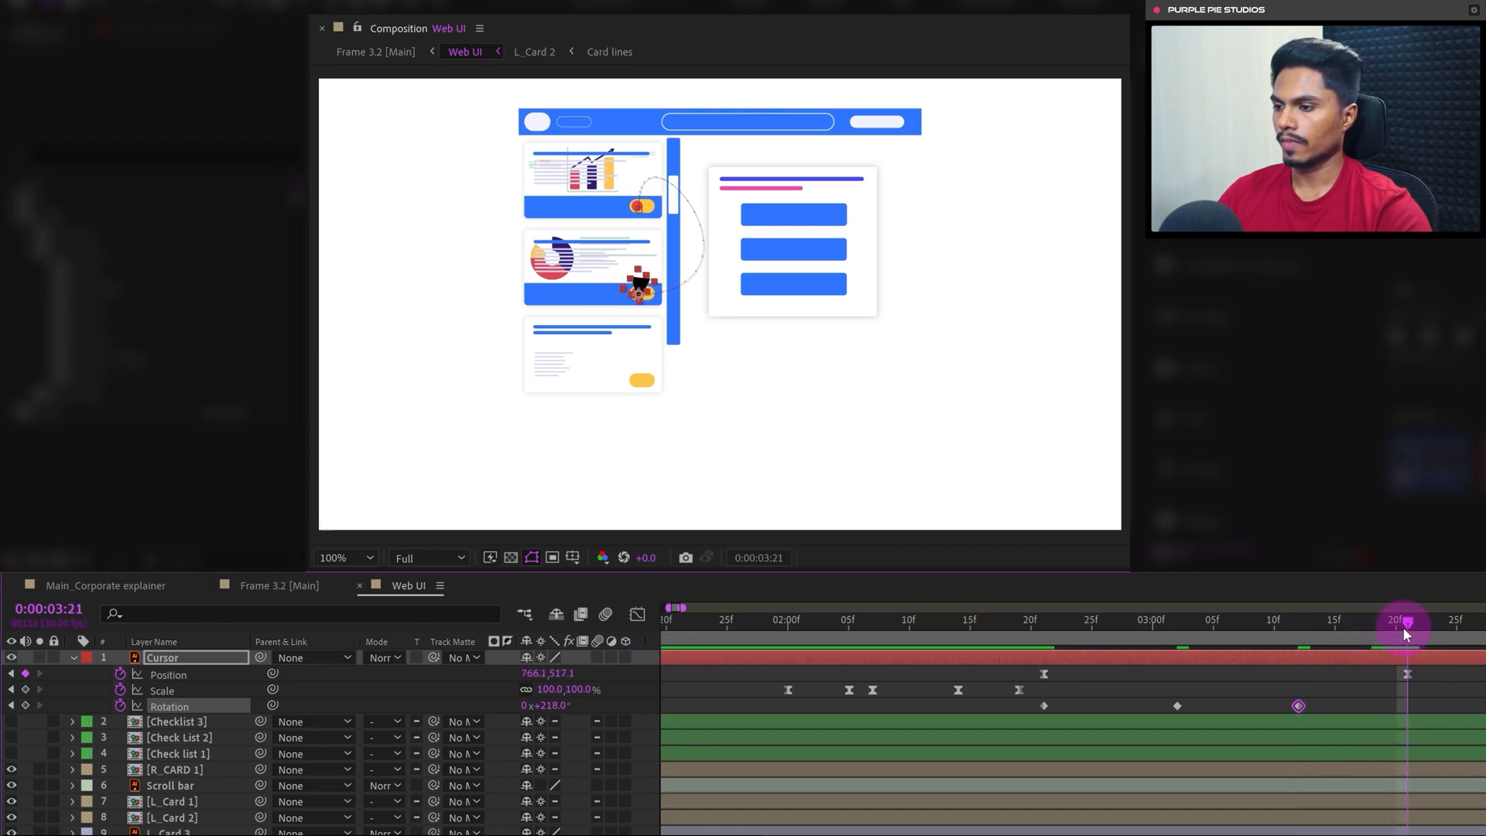
left_click_drag(557, 705, 676, 686)
left_click(545, 705)
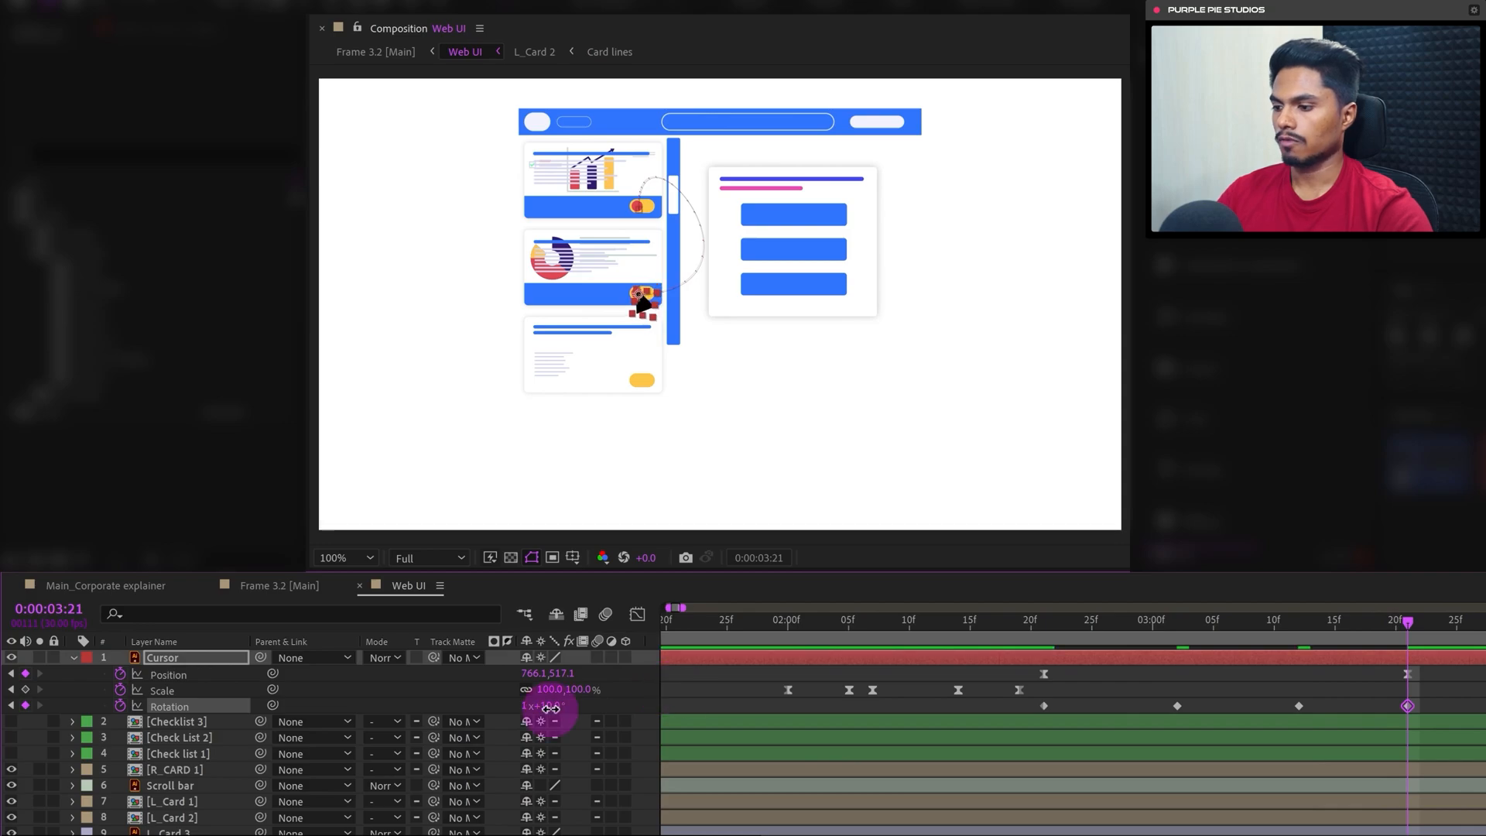
type("0")
key("Return")
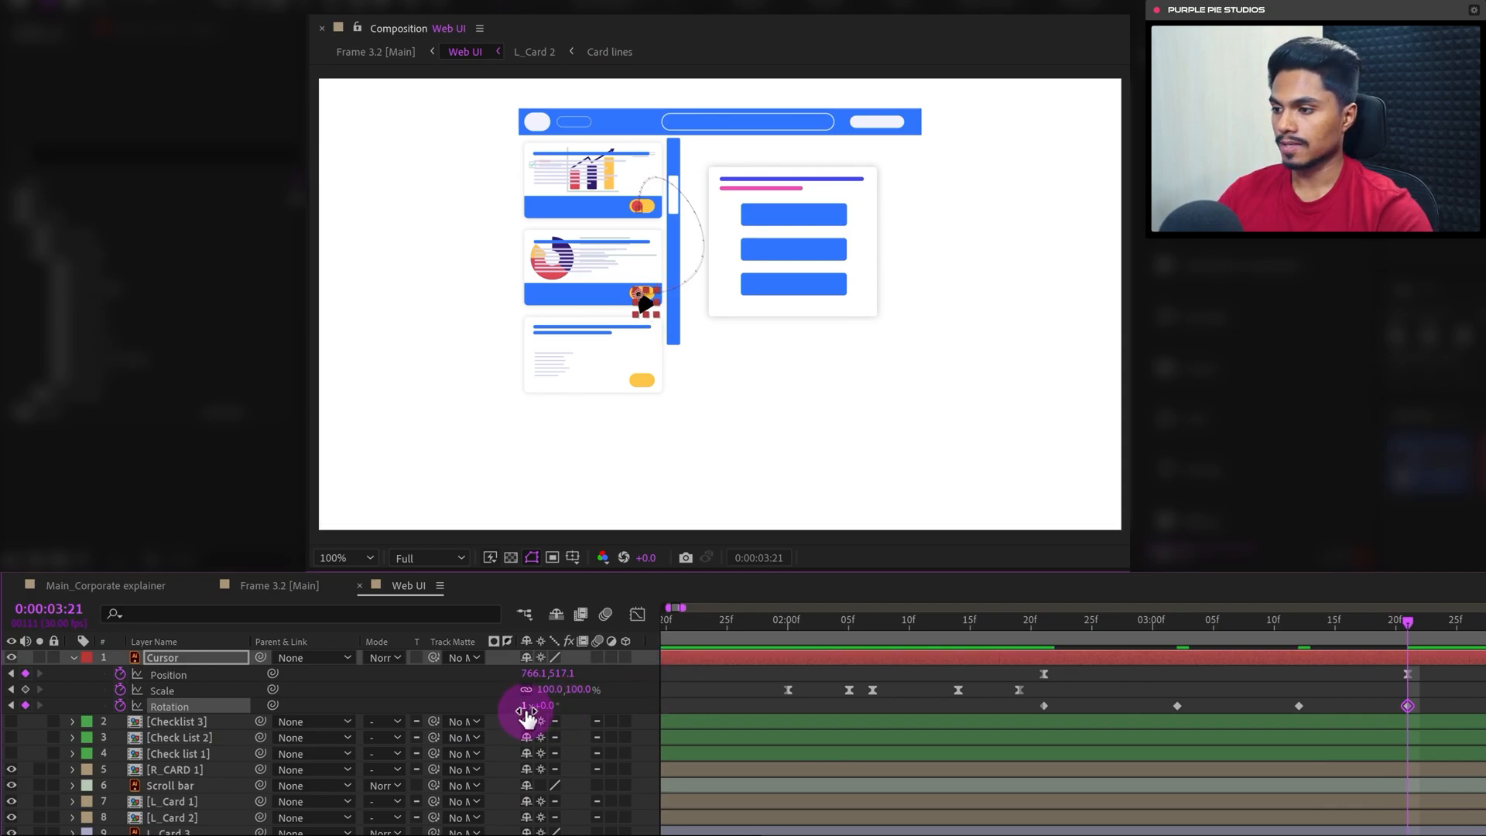
Apply Easy Ease to all four of the Cursor's Rotation keyframes
left_click_drag(1418, 698, 1029, 714)
key("F9")
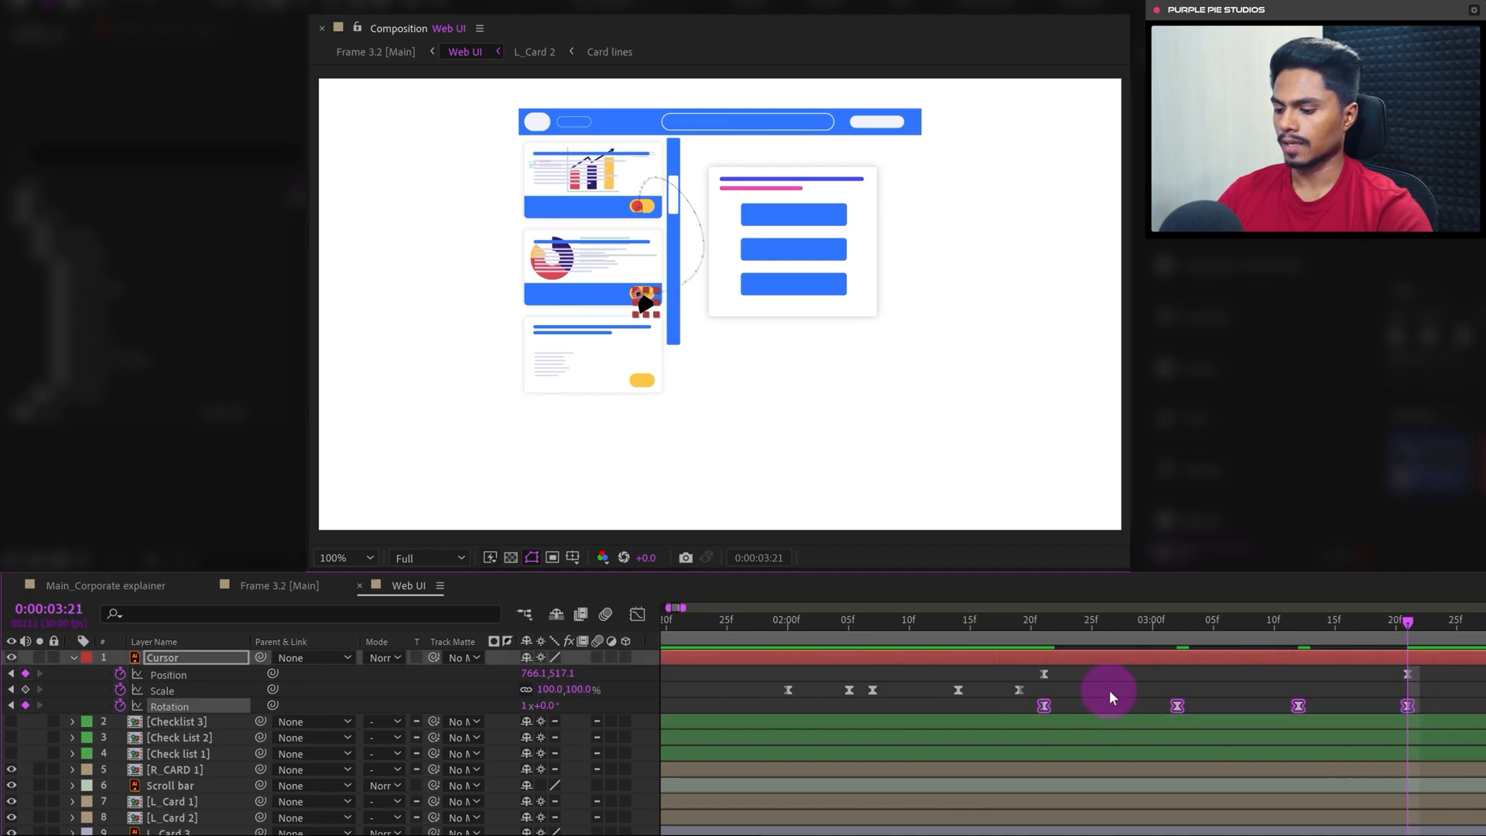
left_click(1336, 690)
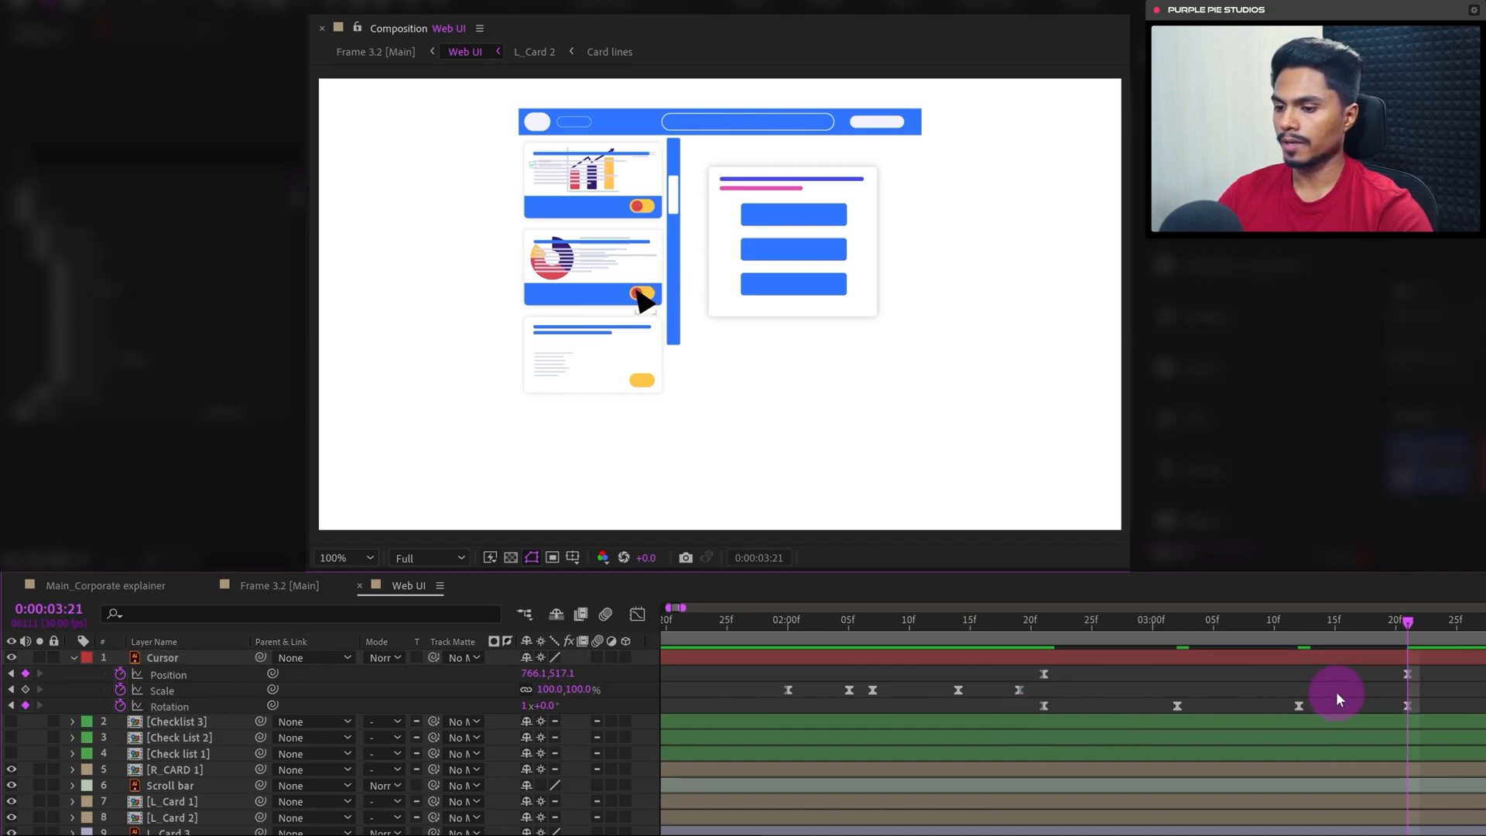
Convert the two middle Rotation keyframes to Auto Bezier interpolation and preview the Cursor's movement
left_click_drag(1335, 691, 1184, 707)
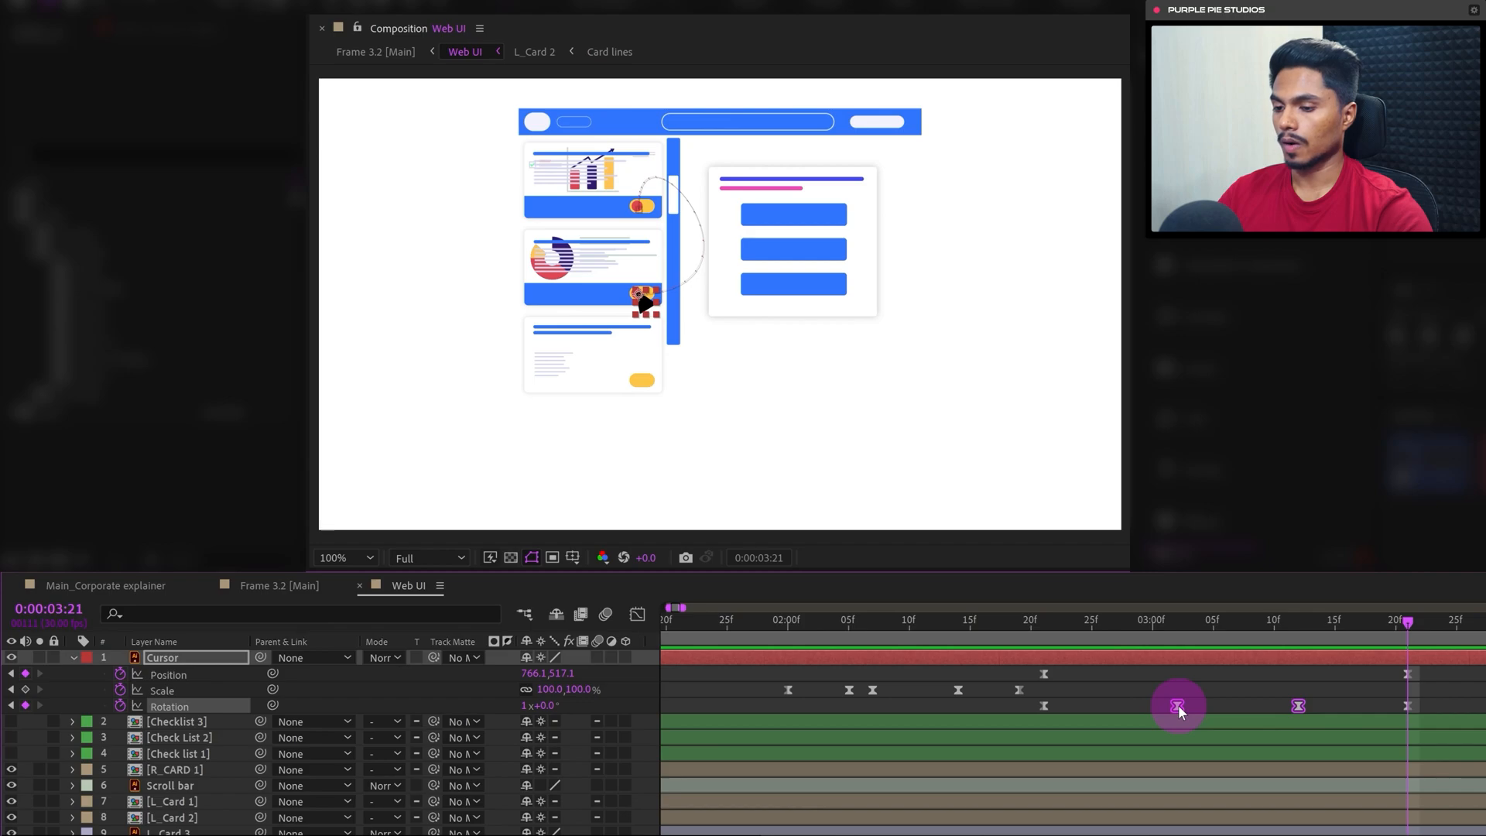
left_click(1178, 707, "ctrl")
left_click(1178, 706, "ctrl")
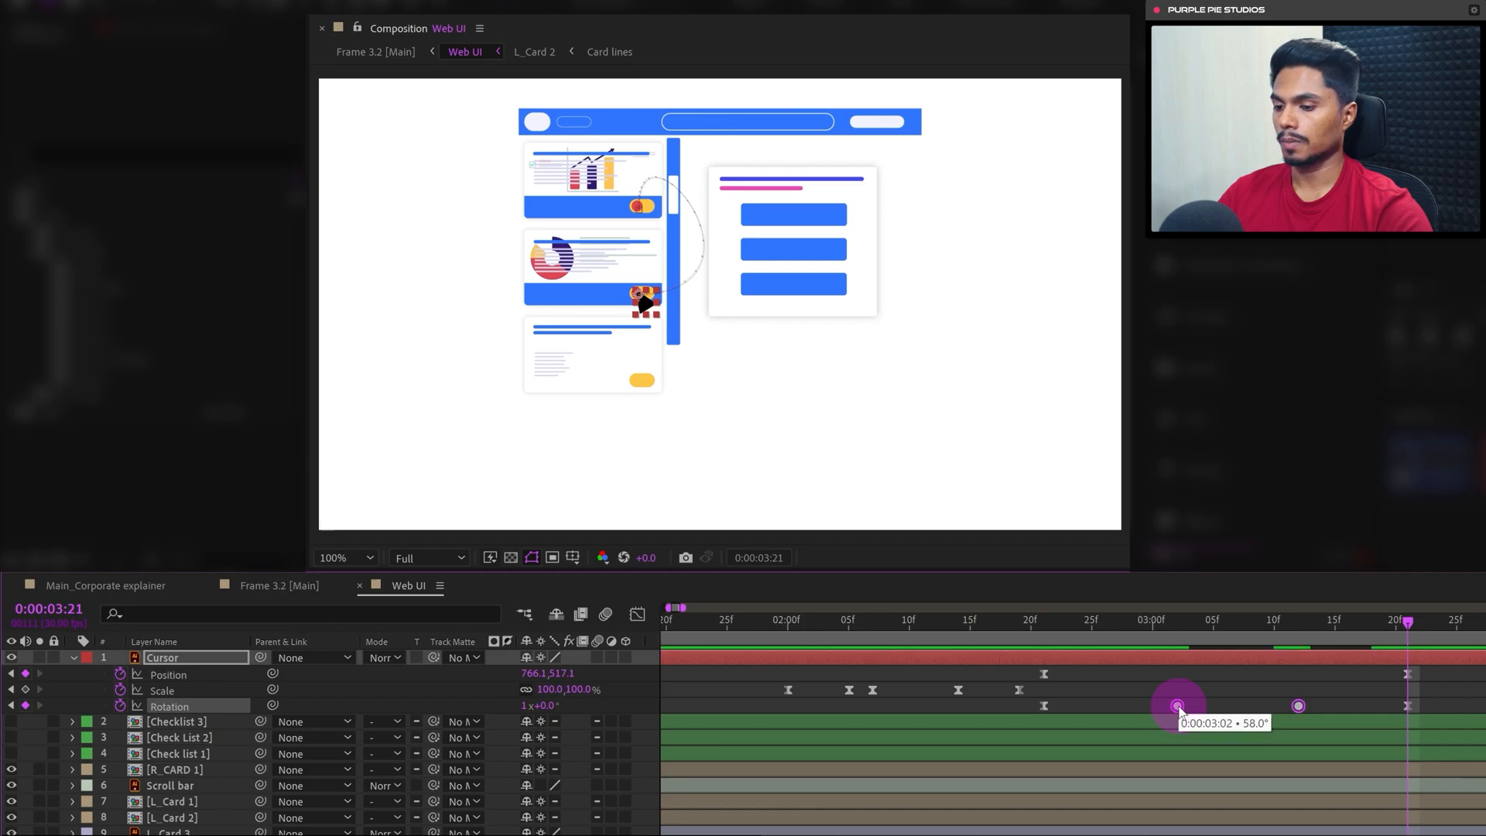
left_click(1009, 629)
left_click(1112, 705)
key("space")
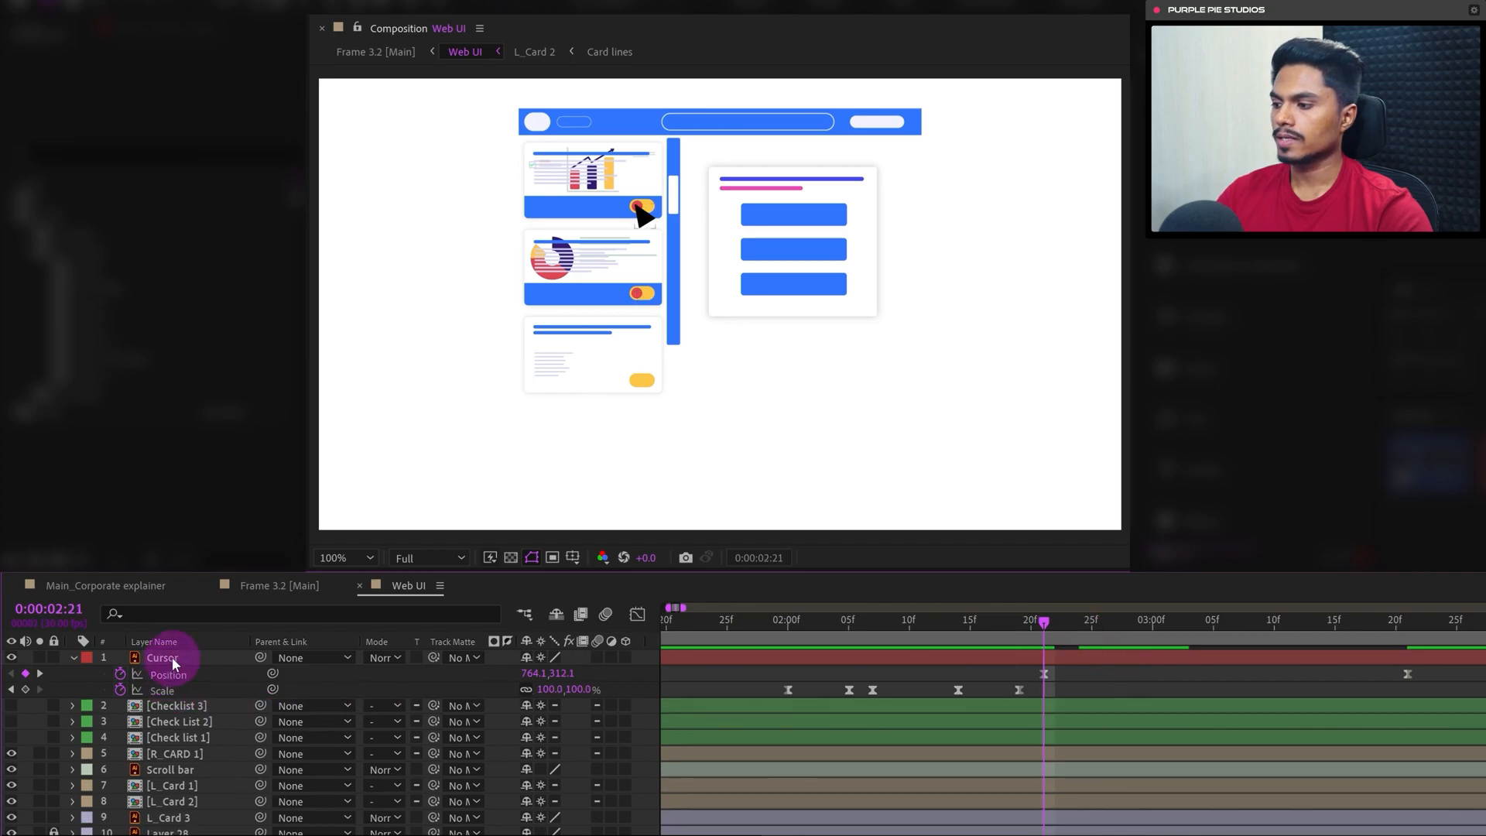
Start the Cursor's Rotation animation with a 0° keyframe at 0:00:02:21 and reveal all of the layer's keyframed properties
left_click(172, 657)
key("r")
left_click(120, 675)
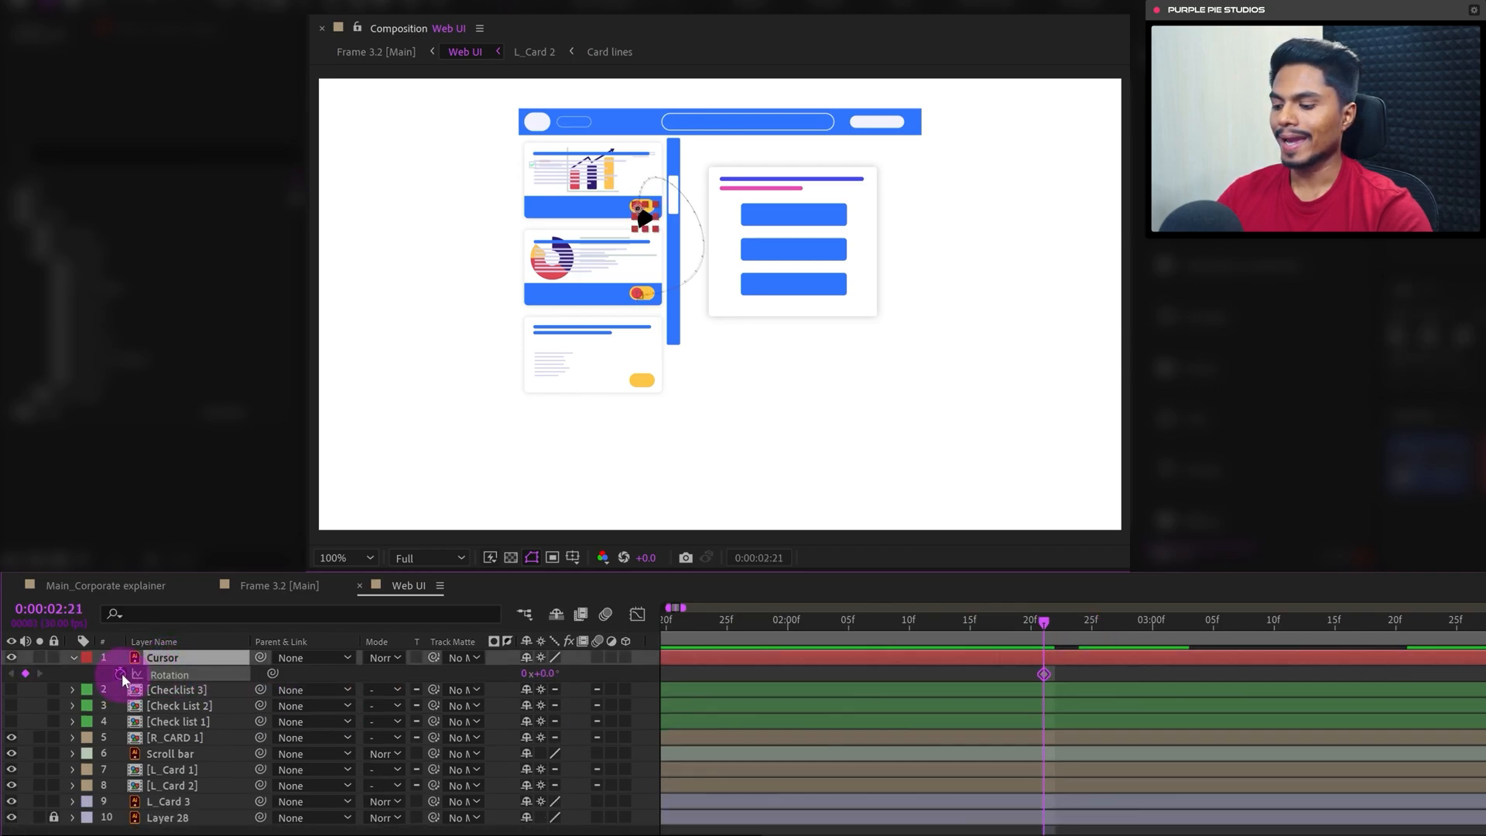
key("u")
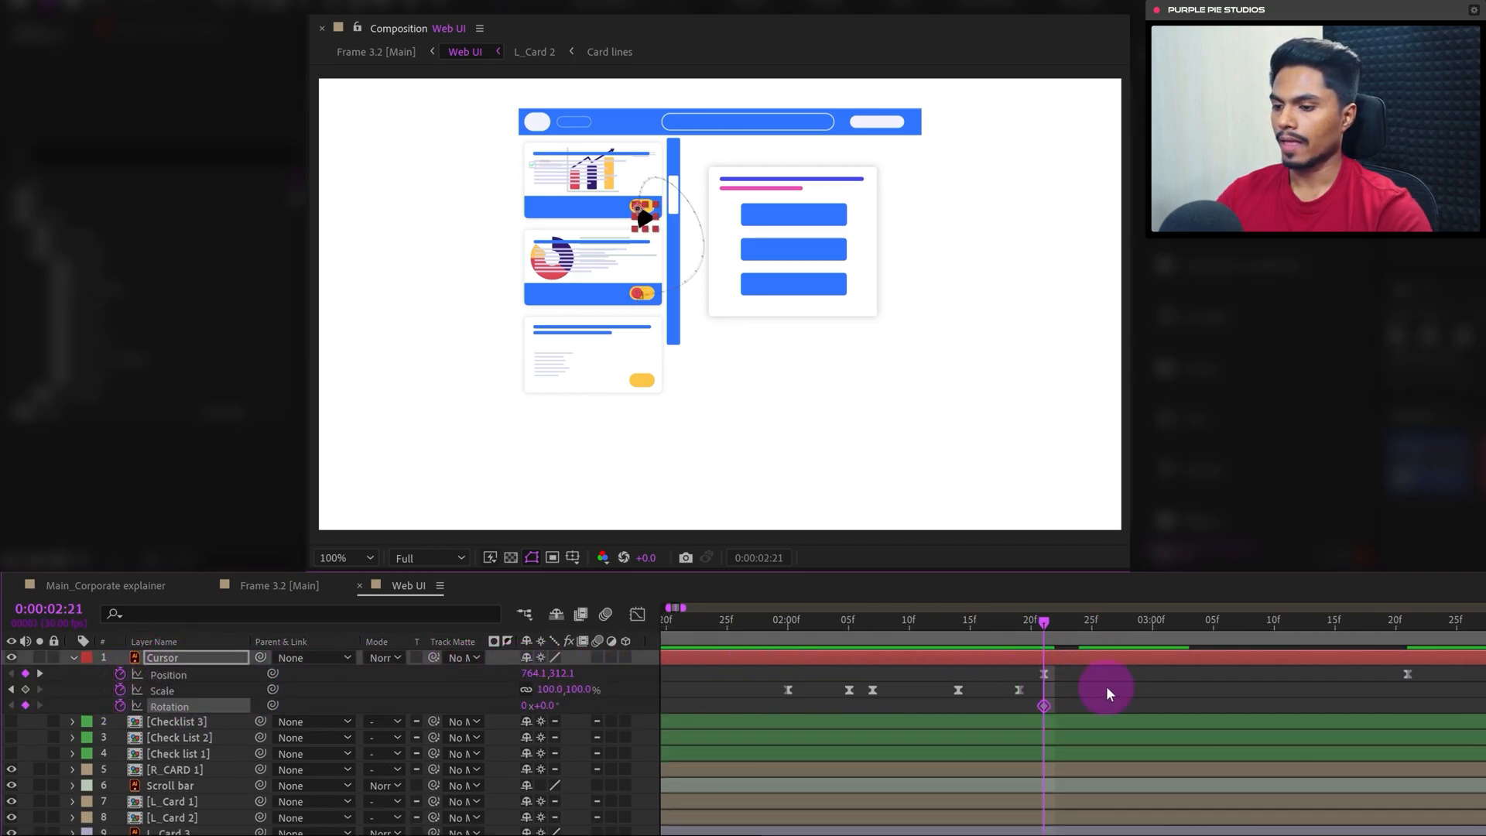
Set the Cursor's Rotation to one full revolution at the second Position keyframe, 0:00:03:21
left_click(1407, 632)
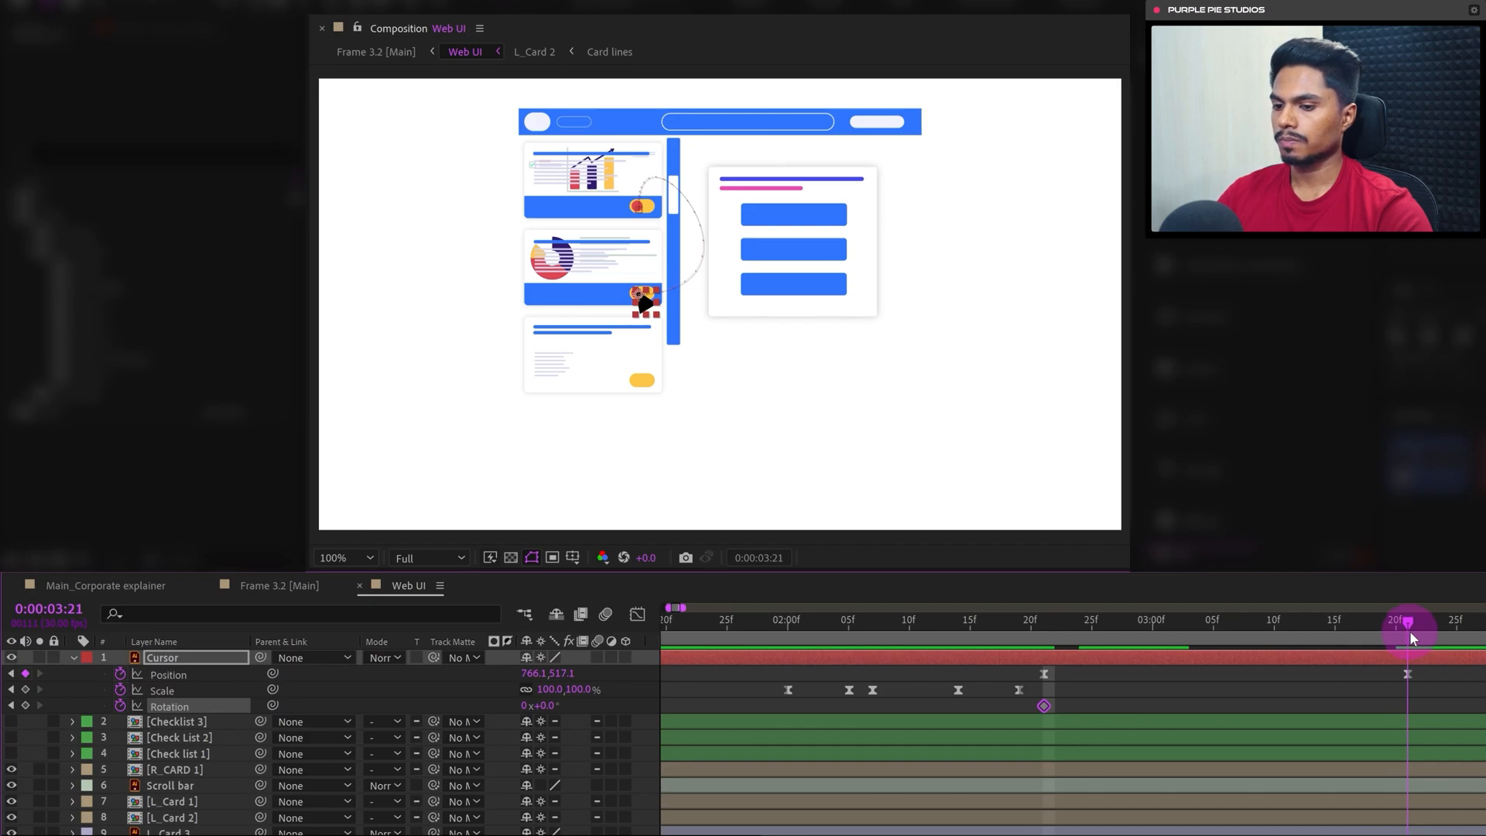
left_click(638, 760)
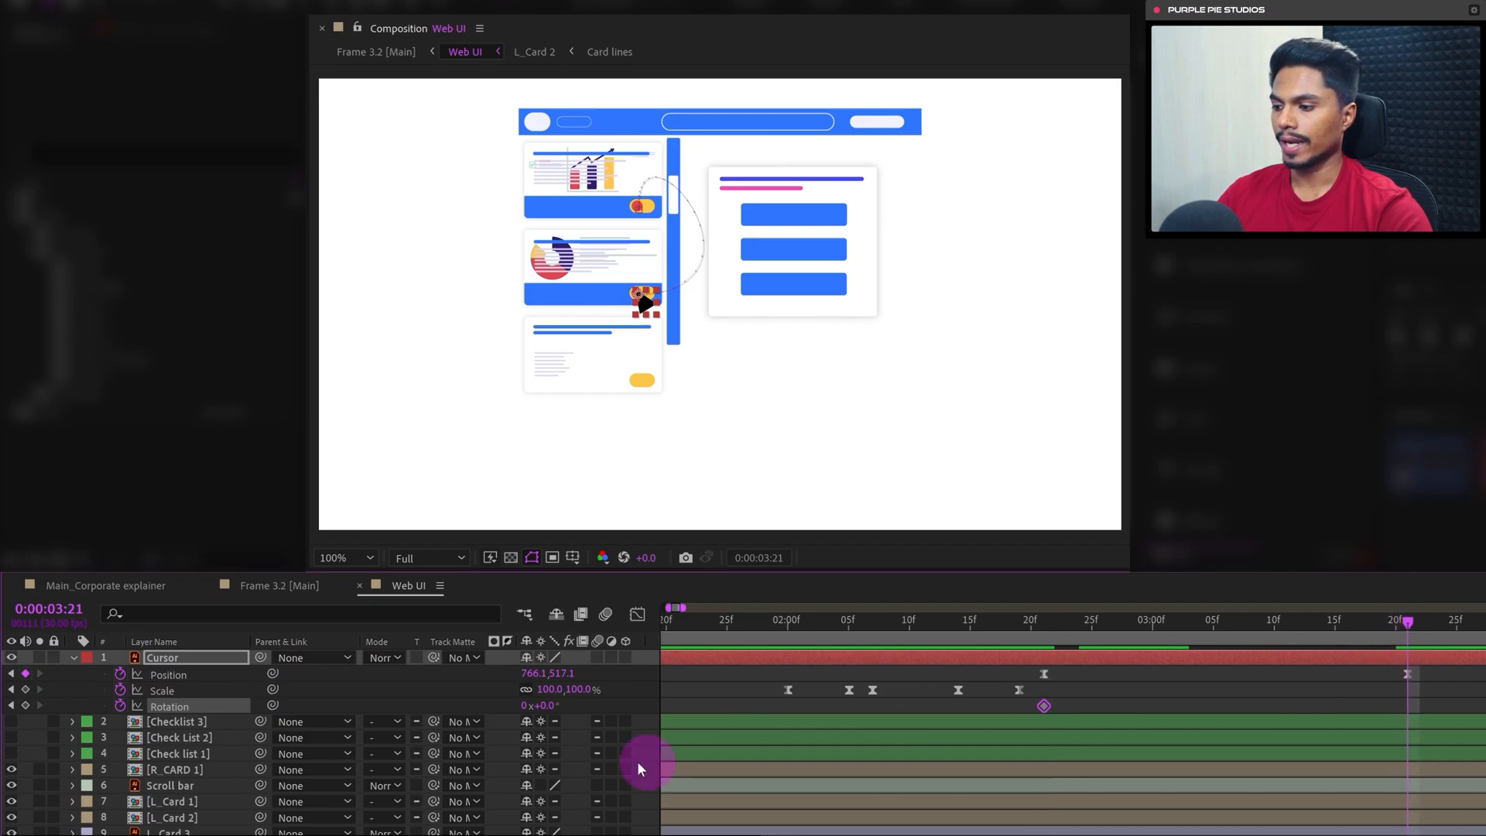
left_click(525, 705)
type("1")
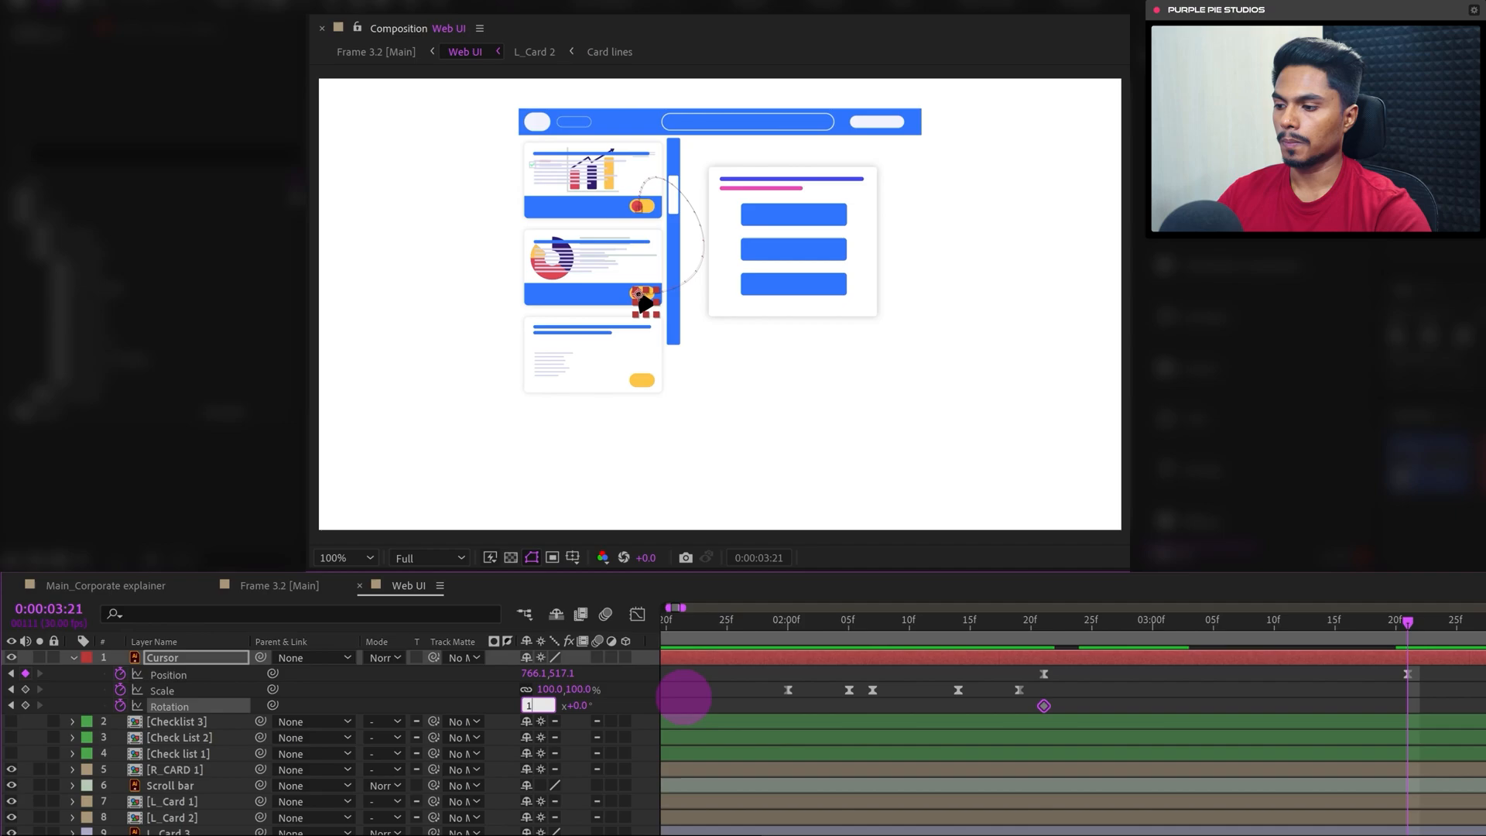
key("Return")
Apply Easy Ease to both of the Cursor's Rotation keyframes and preview the move from just before they start
left_click_drag(1418, 681, 1029, 676)
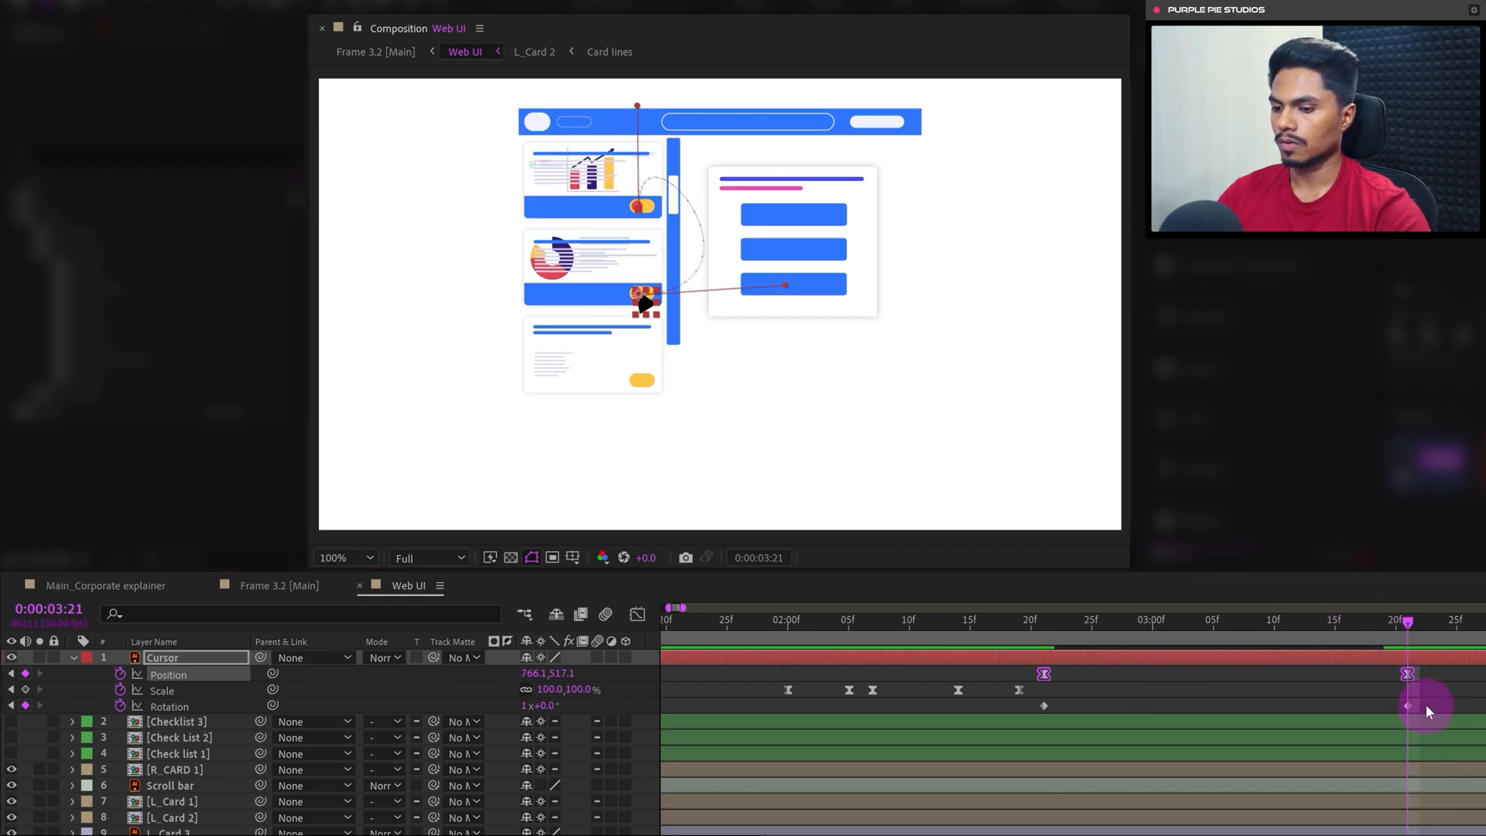
left_click_drag(1426, 703, 1037, 714)
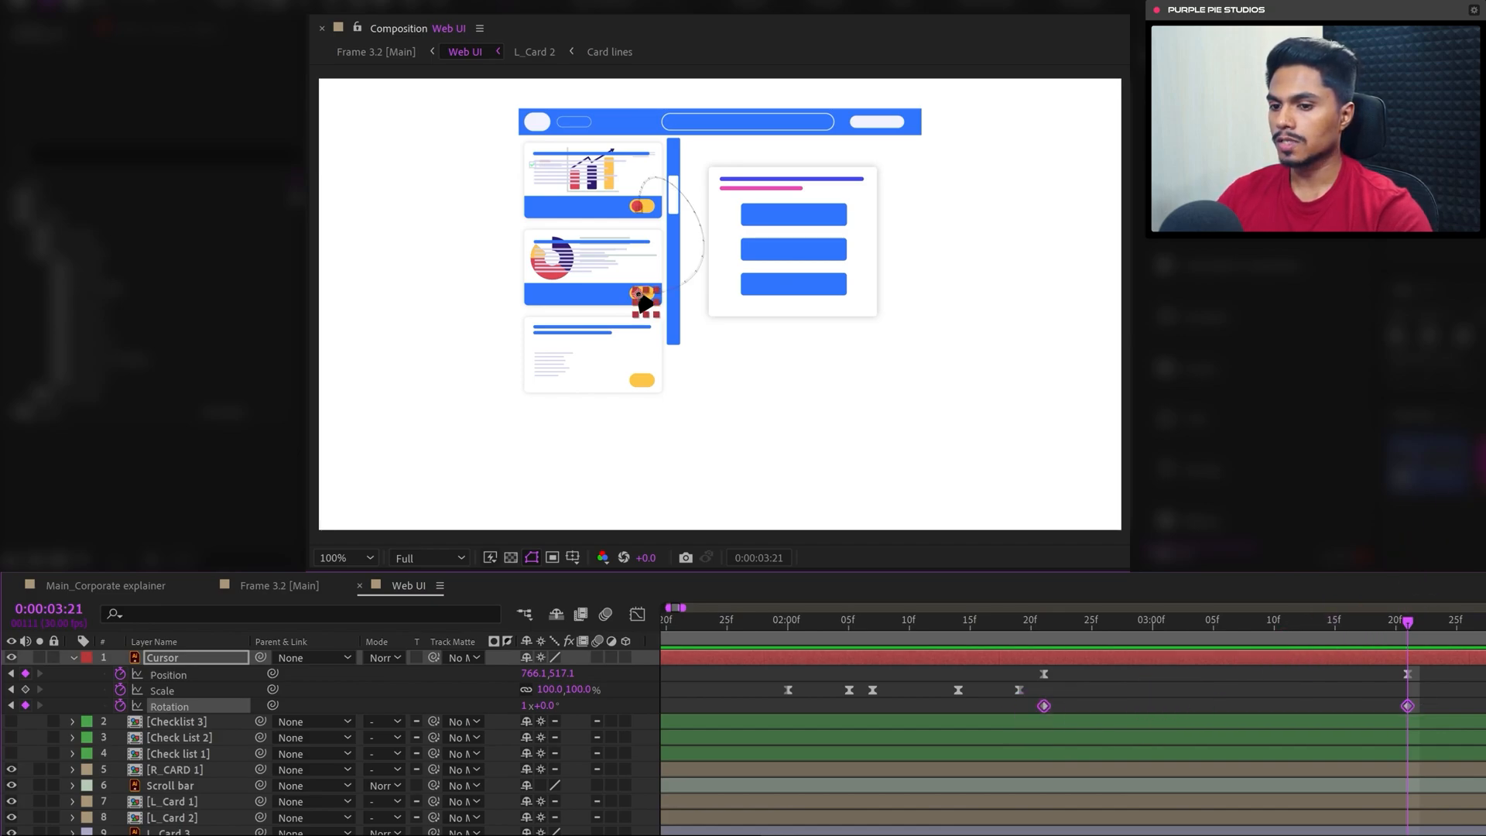
key("F9")
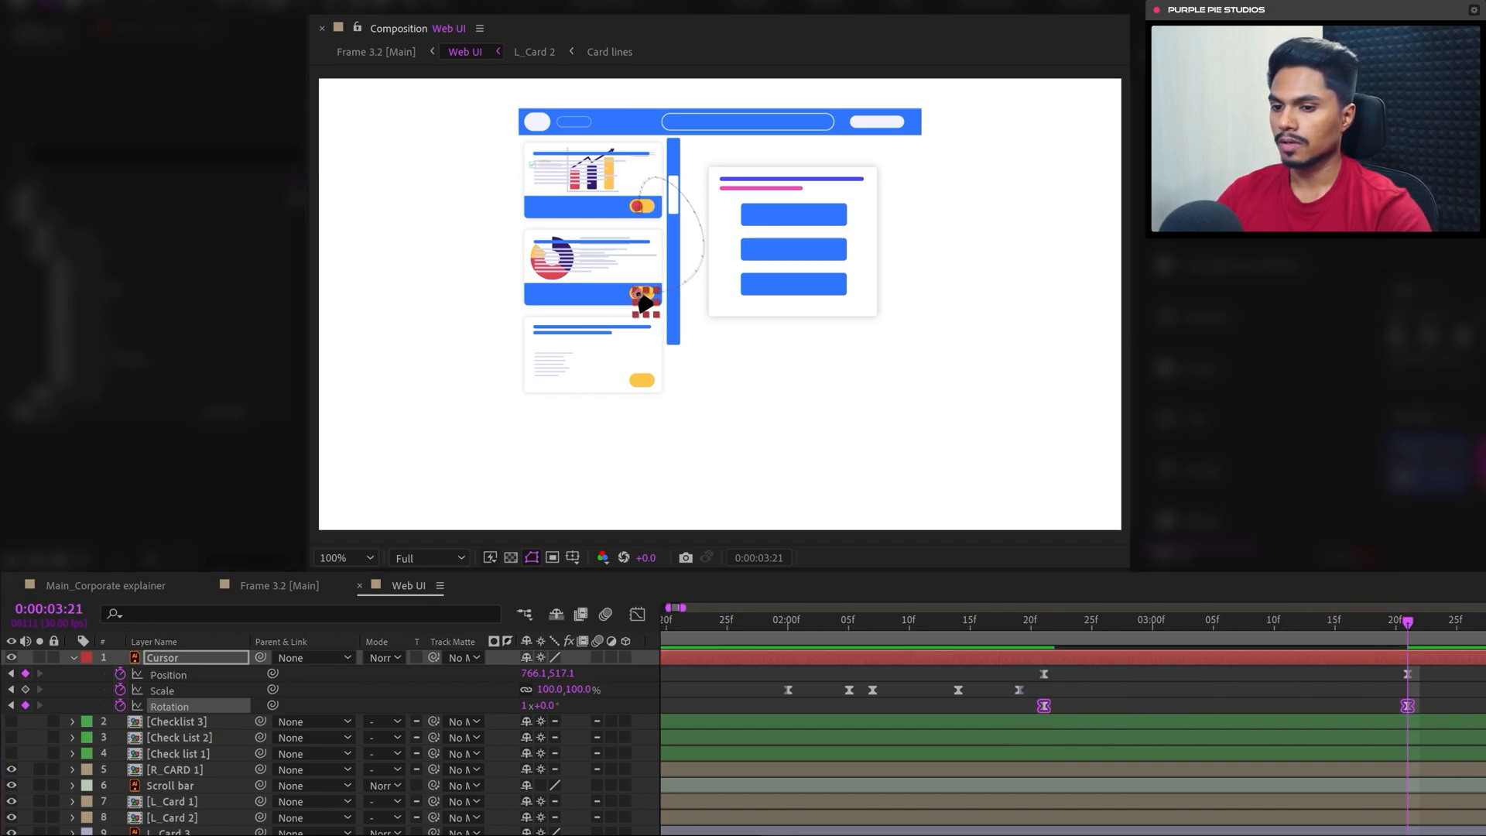
left_click(1114, 679)
left_click(1029, 625)
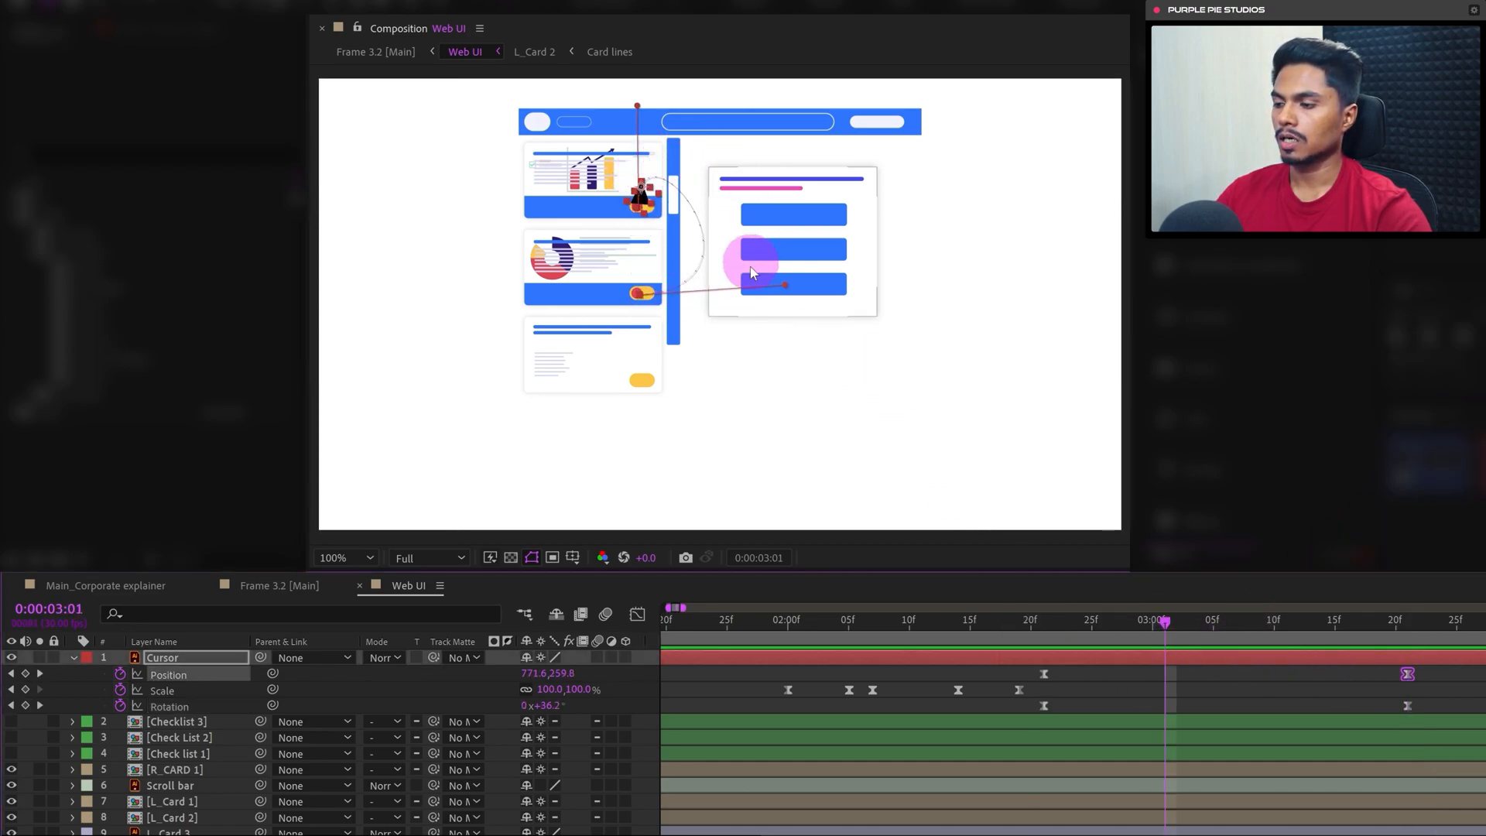
Widen the Cursor's curved motion path by extending the direction handles of both Position keyframes
left_click_drag(786, 286, 885, 344)
left_click_drag(635, 102, 637, 39)
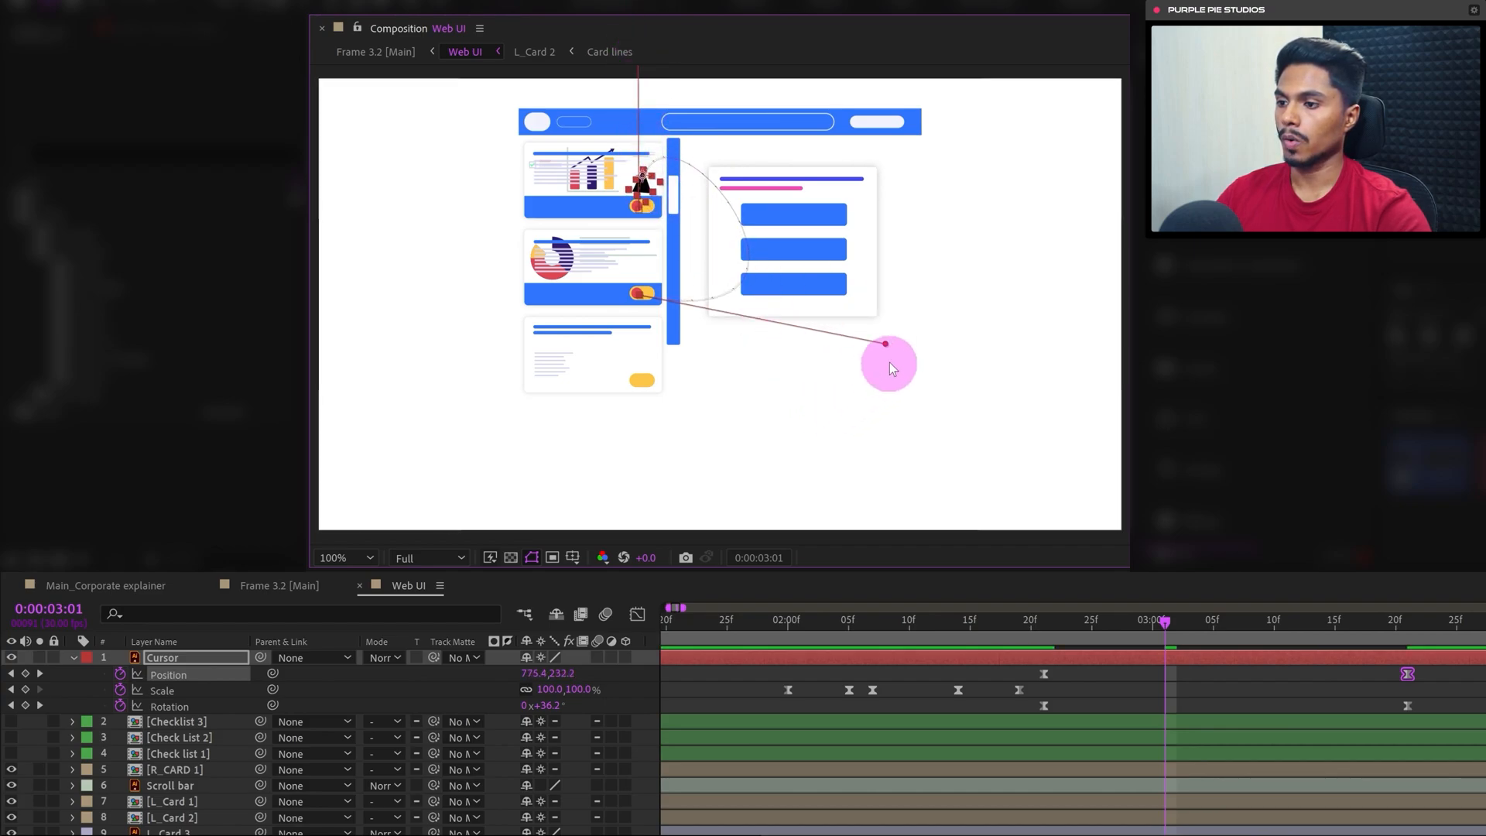
left_click_drag(887, 345, 851, 339)
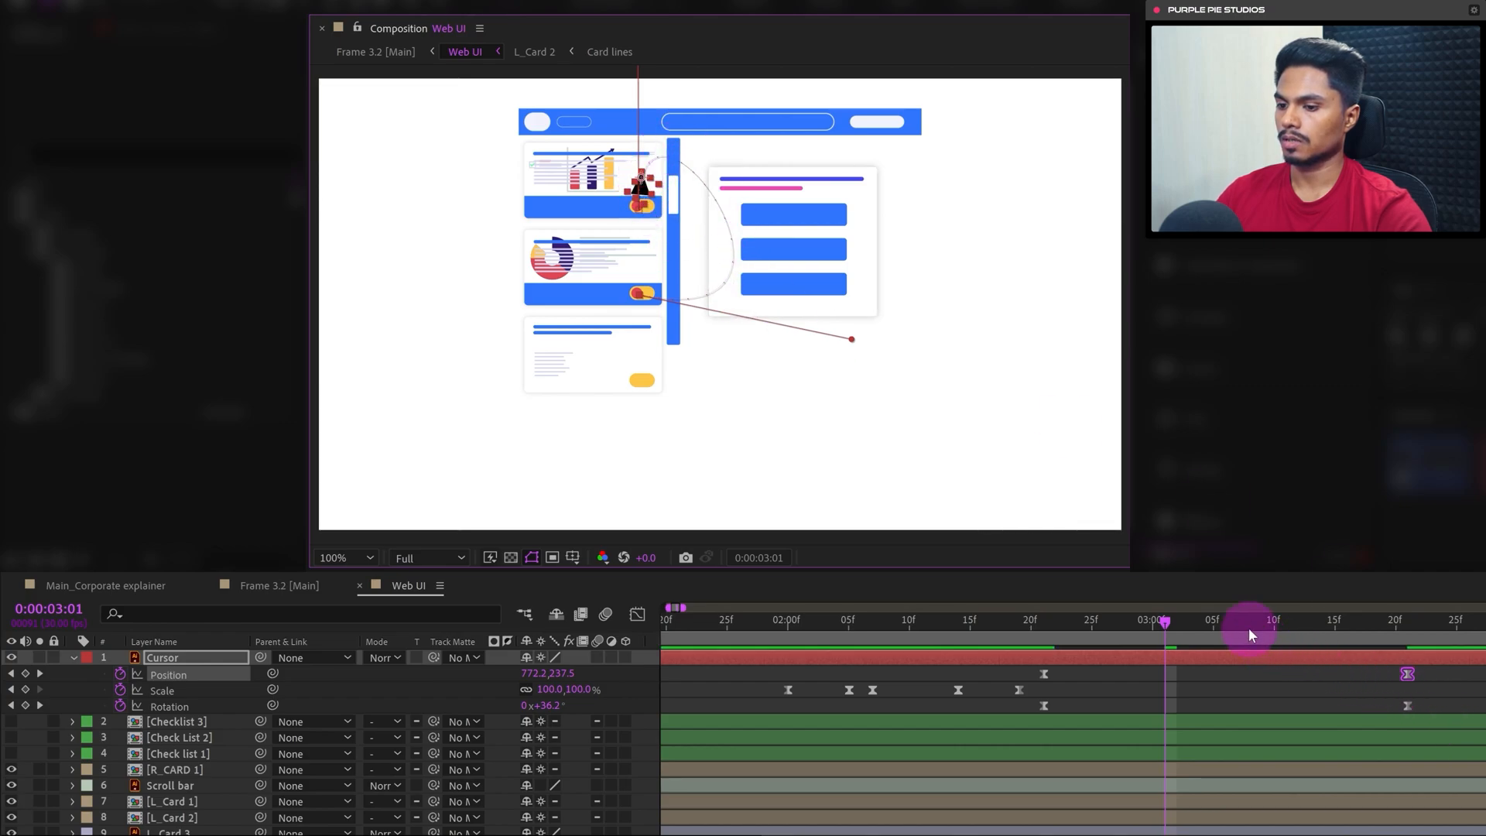
Move the Cursor outward to about 1030, 349 at 0:00:03:11 and adjust the path's direction handles into a rounder loop
left_click_drag(1248, 626, 1289, 625)
mouse_move(720, 220)
left_mouse_down()
mouse_move(736, 232)
mouse_move(749, 218)
left_mouse_up()
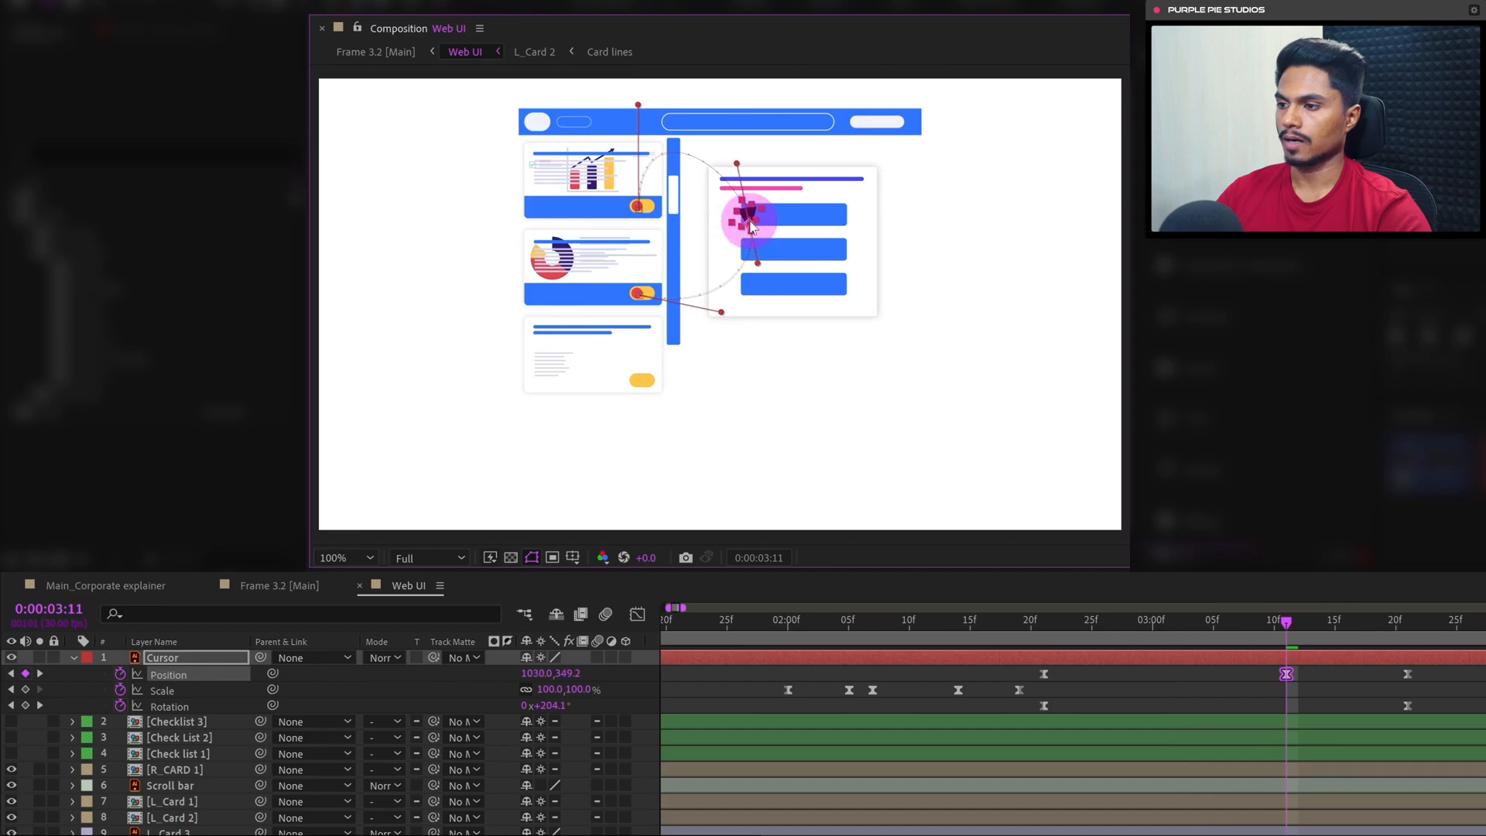
left_click_drag(637, 107, 634, 115)
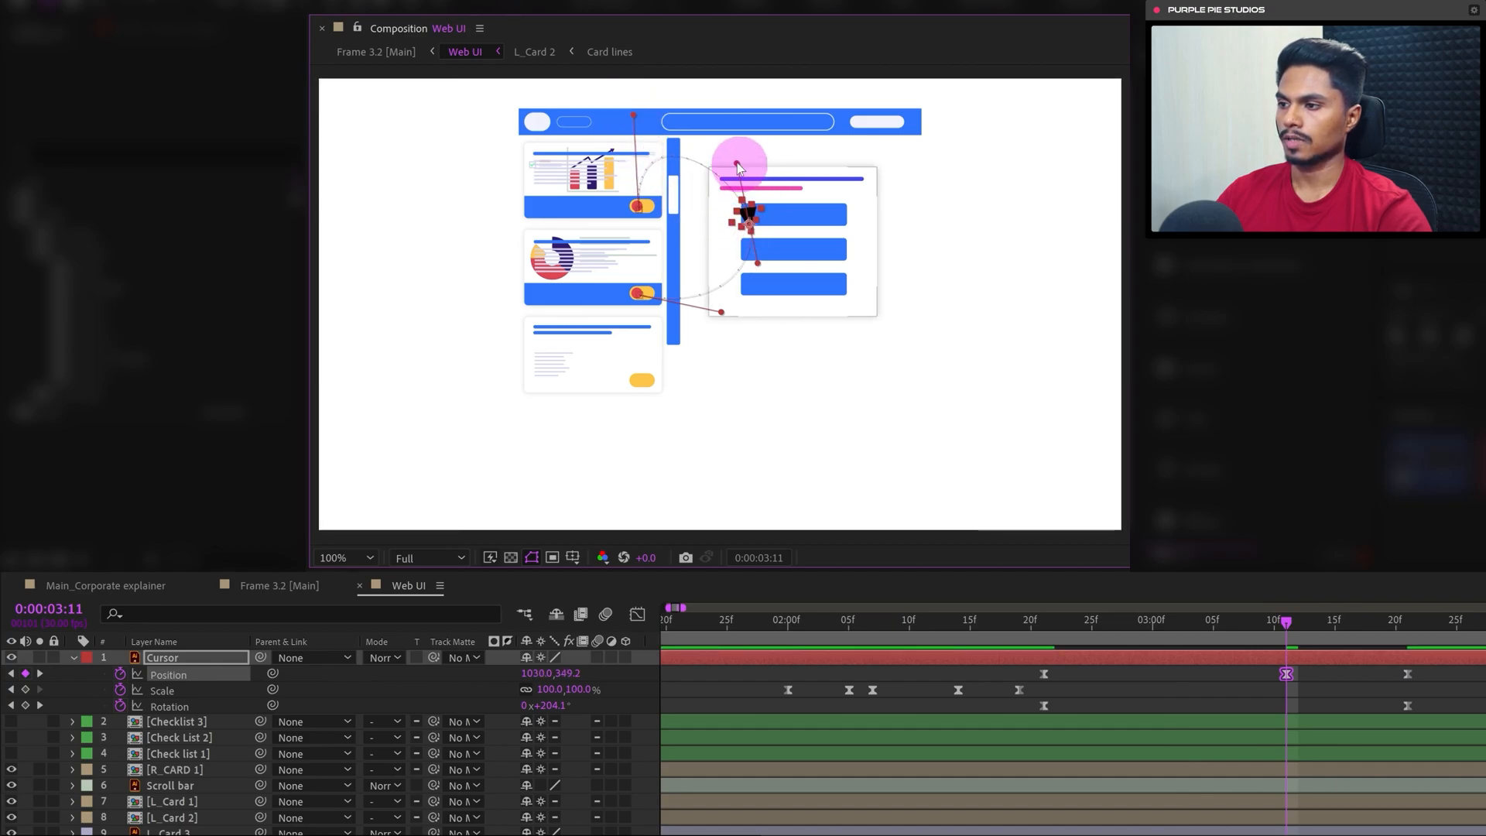
left_click_drag(737, 163, 733, 145)
left_click_drag(721, 312, 684, 354)
left_click(1298, 689)
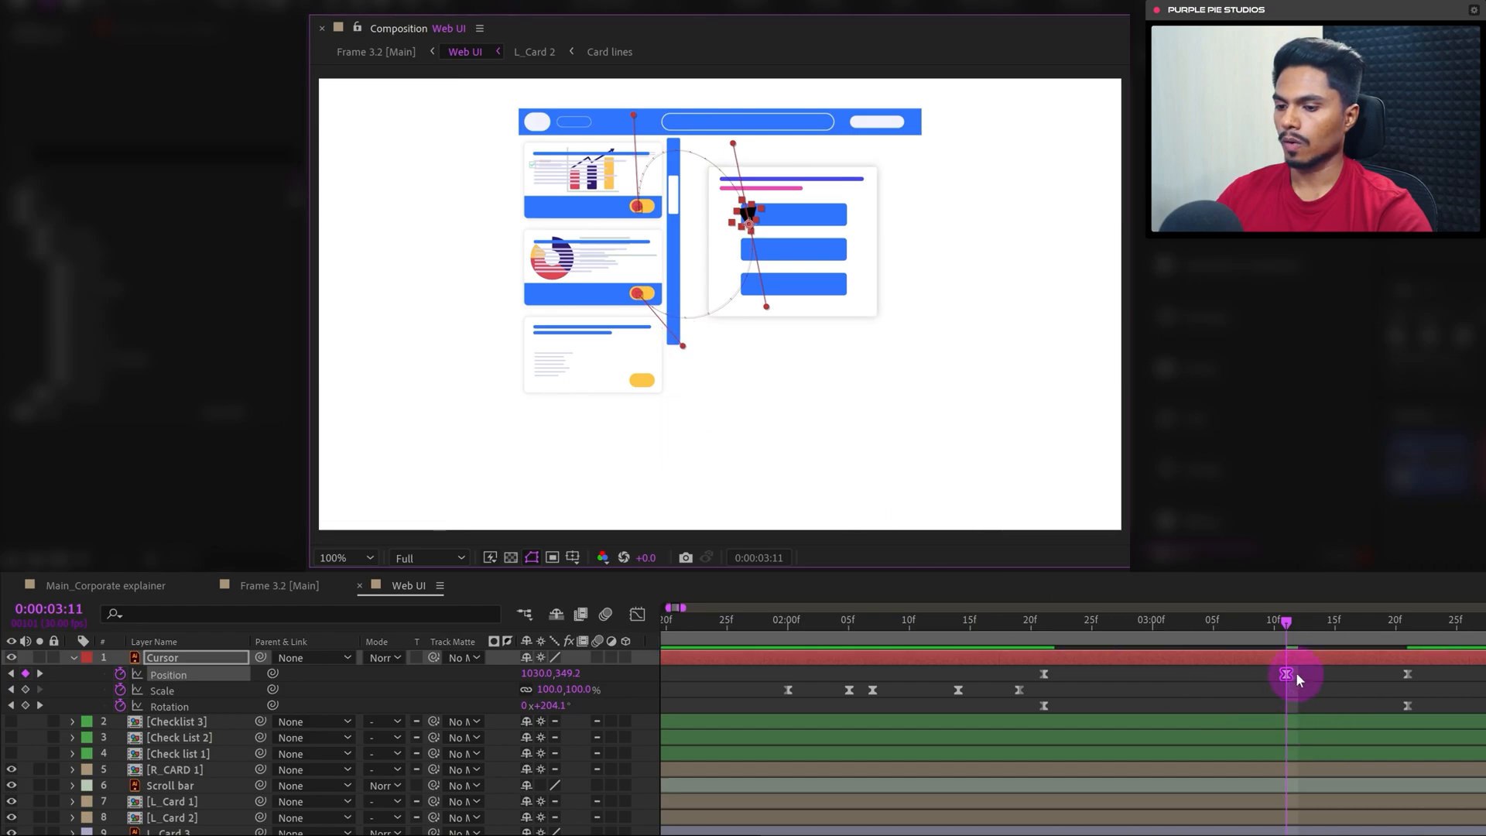
Convert the Cursor's middle Position keyframe at 0:00:03:11 to Auto Bezier and scrub through the looping move
left_click_drag(1298, 672, 1270, 679)
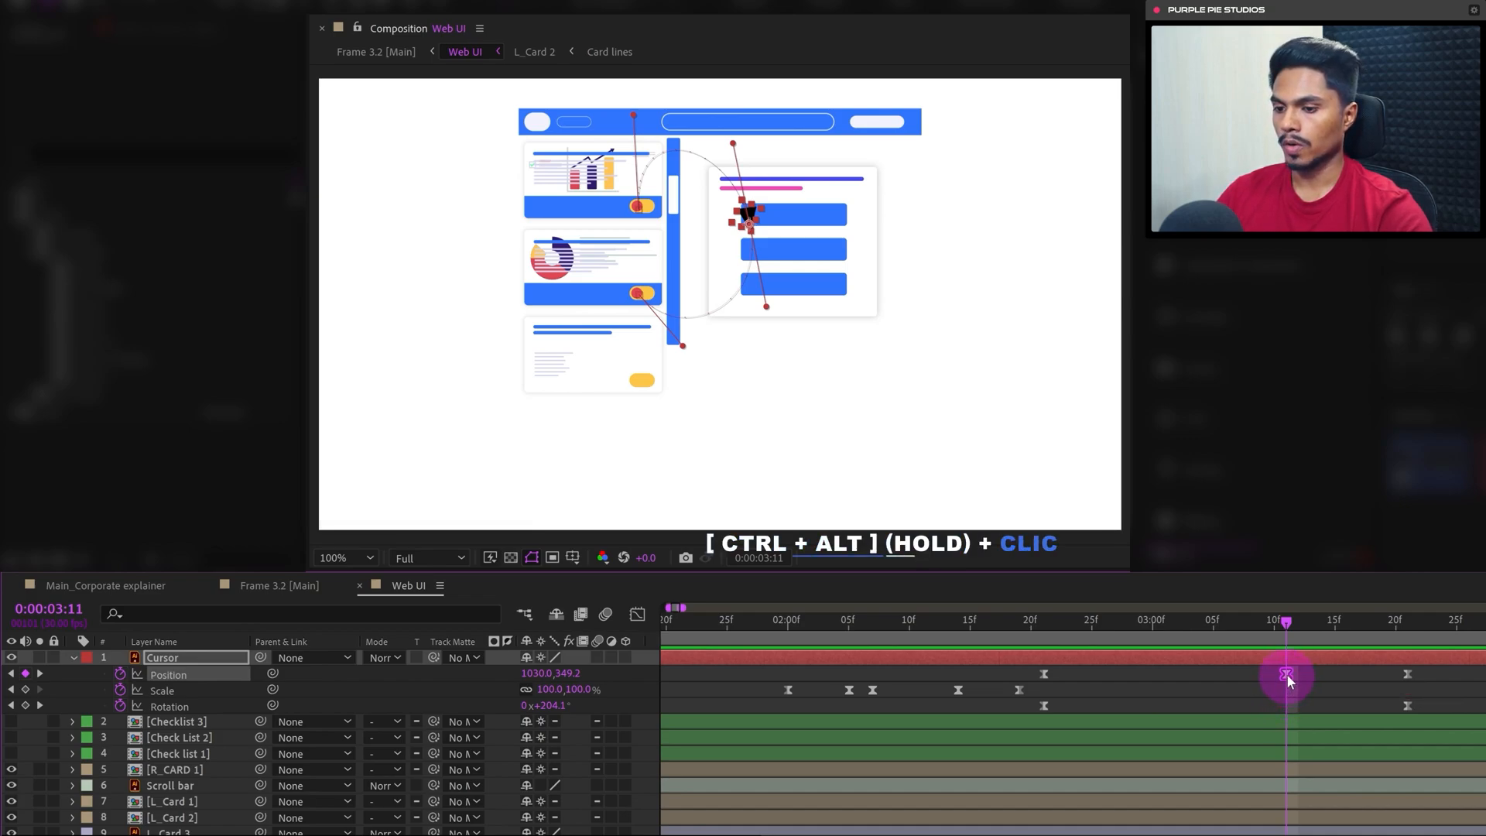
left_click(1286, 674, "ctrl+alt")
left_click(1286, 674, "ctrl+alt")
left_click(1286, 674, "ctrl+alt")
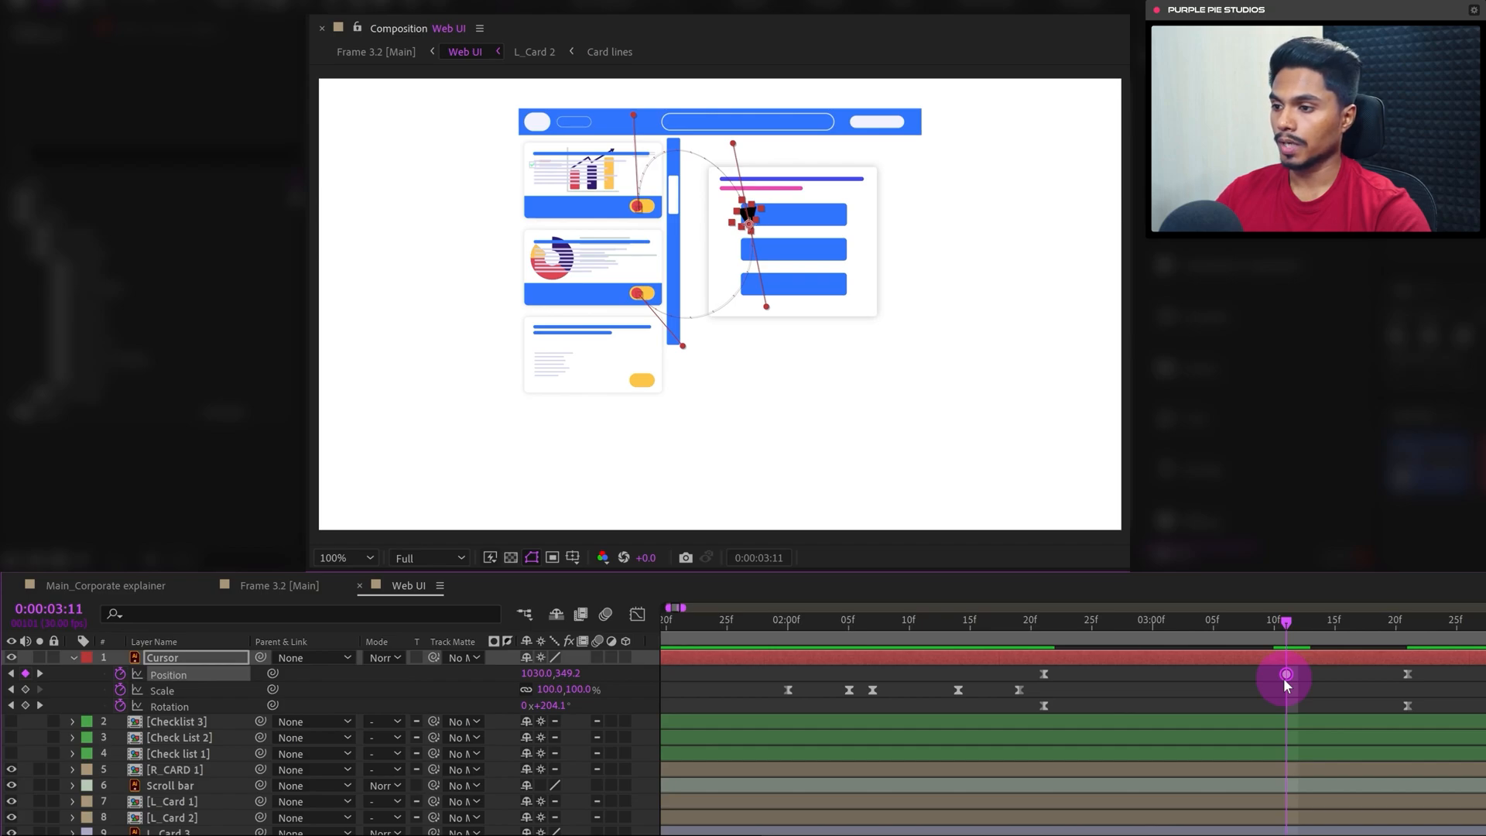
left_click(185, 665)
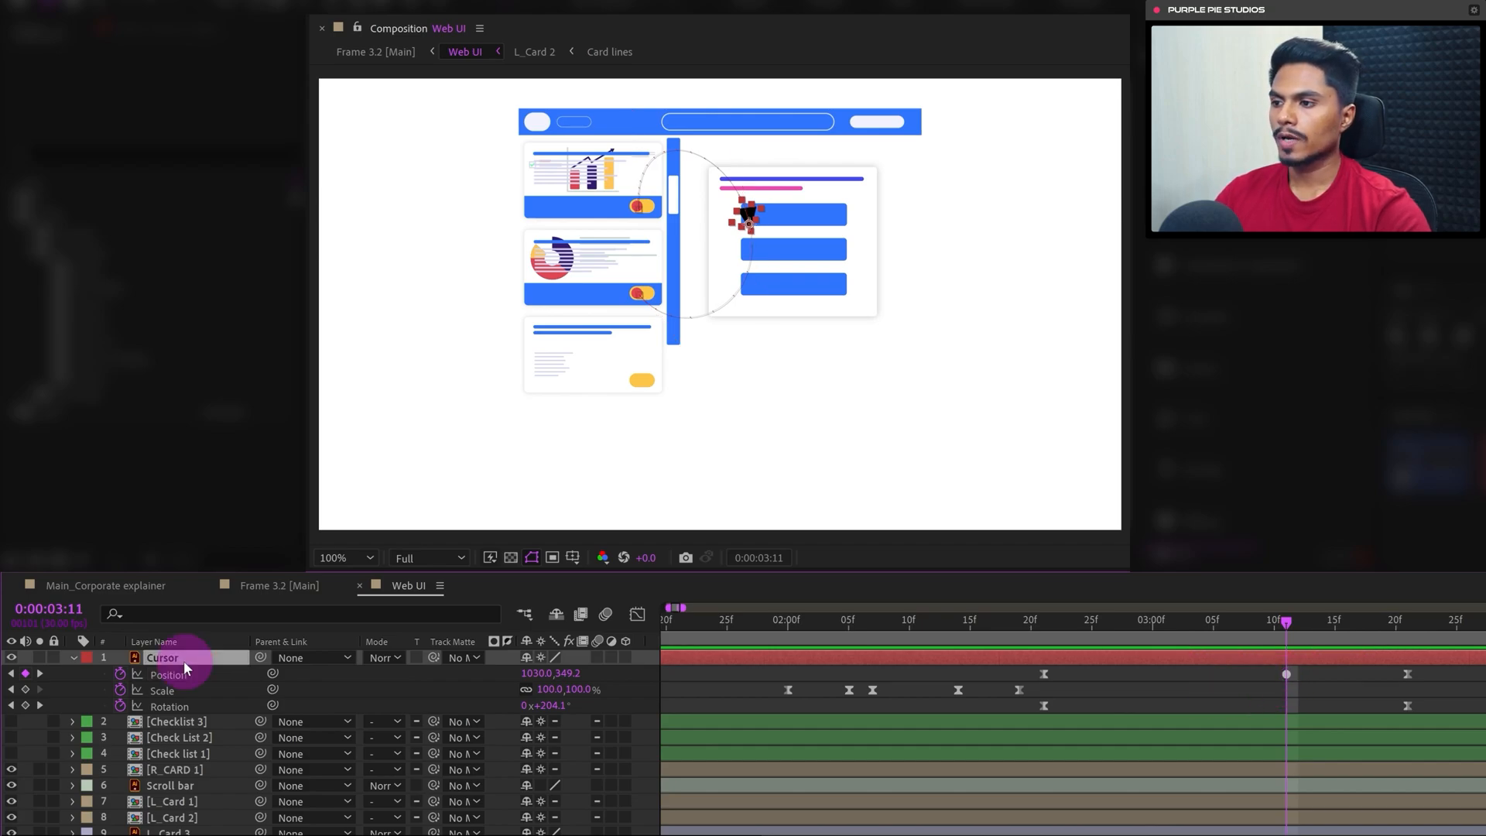
left_click_drag(1072, 617, 1289, 641)
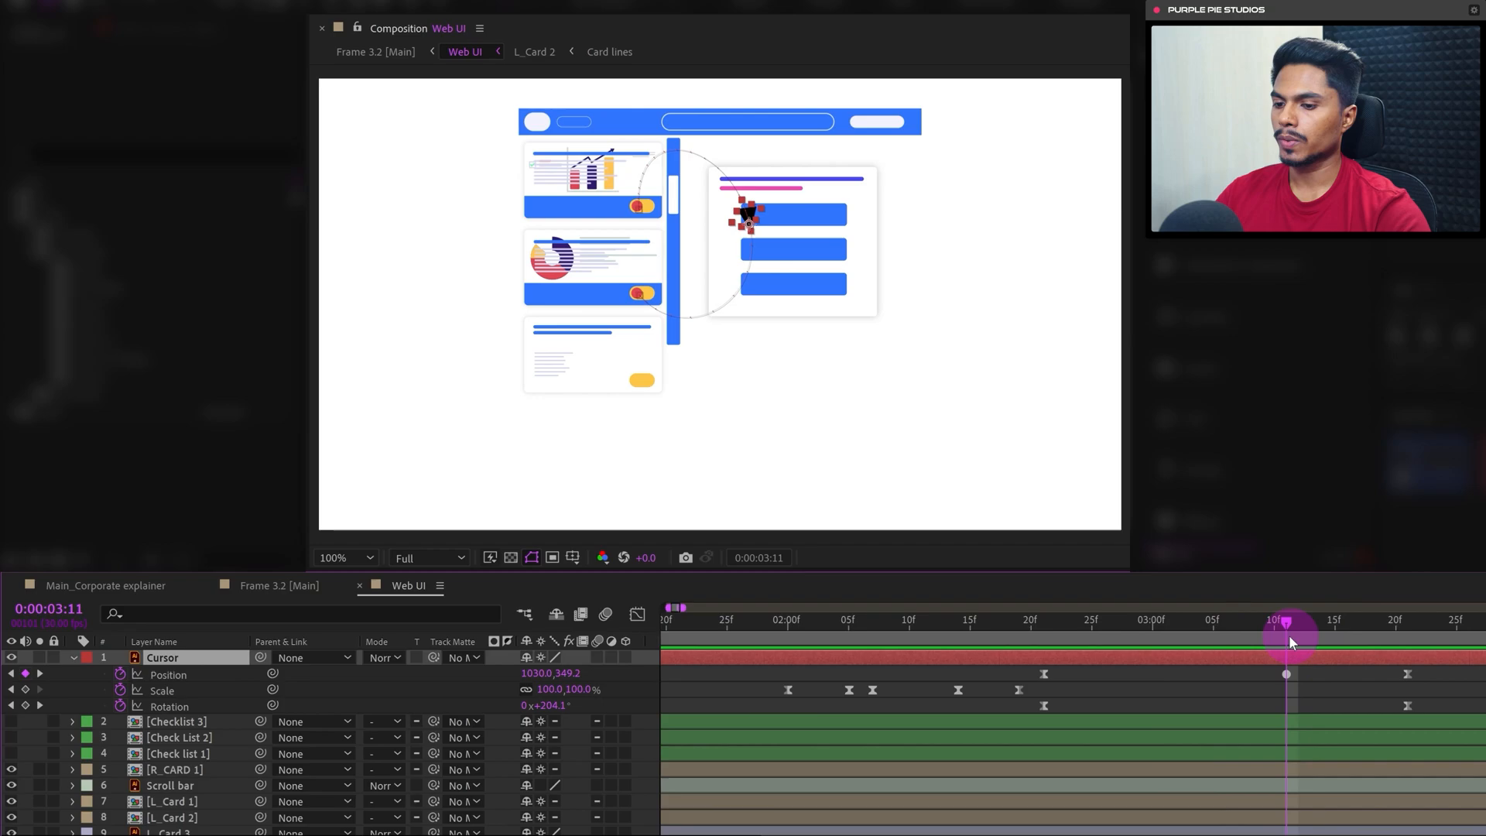
Add intermediate Cursor Rotation keyframes at 0:00:03:00, 03:07, 03:11 and 03:16, with about 44° at 03:00 and 309° at 03:16
left_click(25, 705)
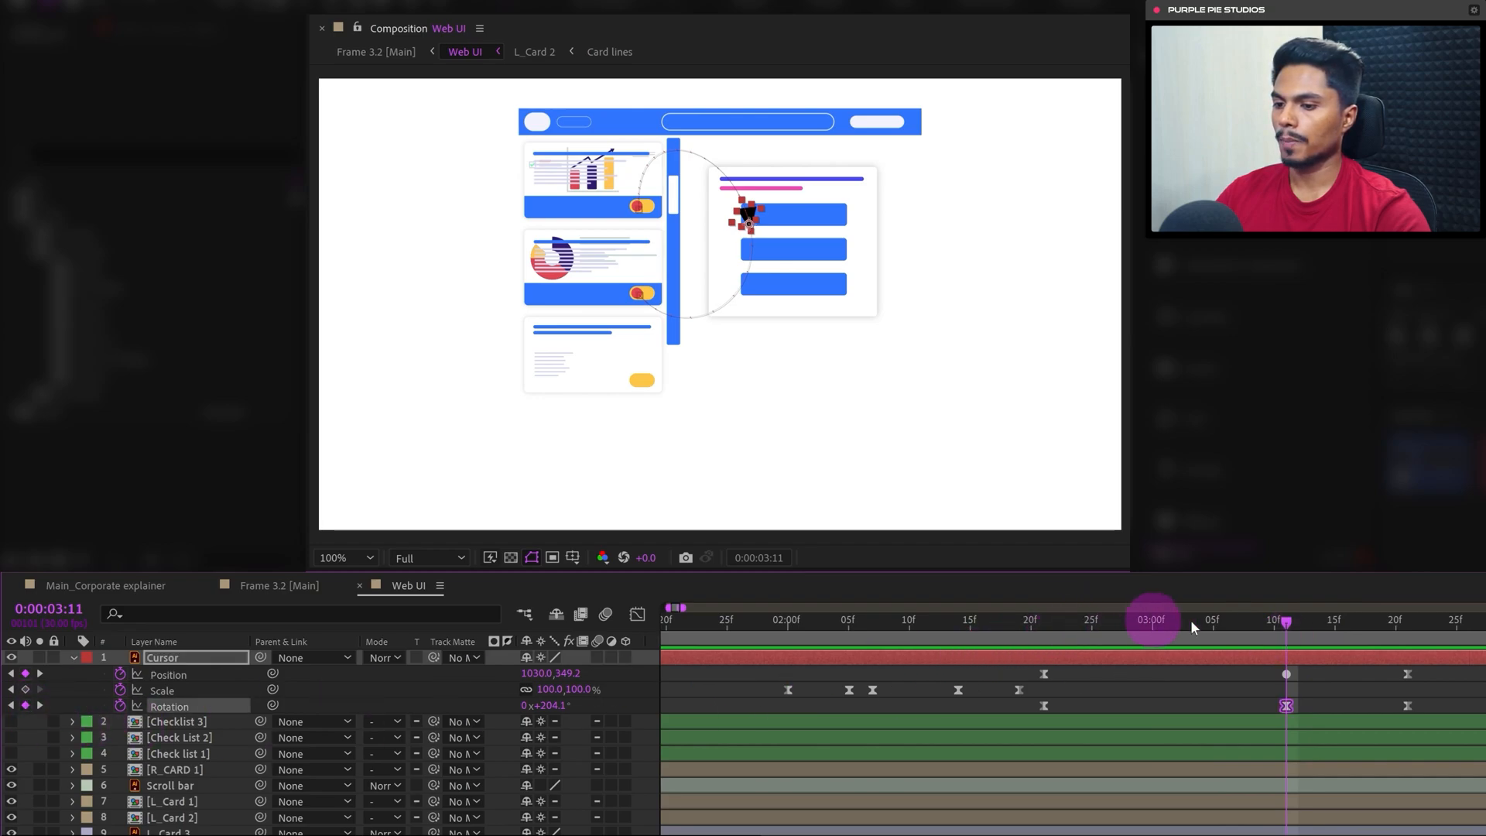
left_click(1150, 620)
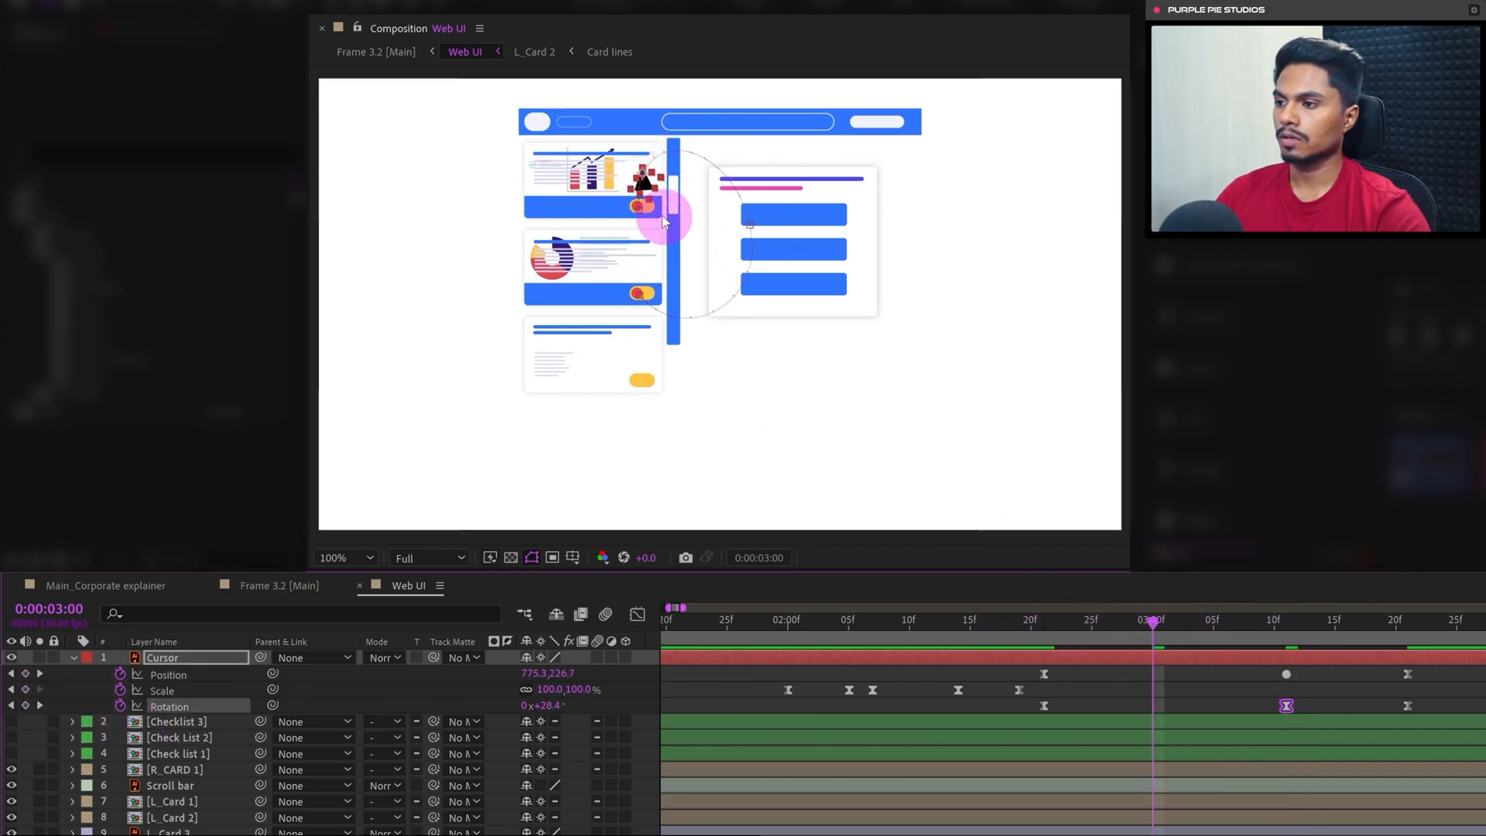
left_click_drag(547, 705, 573, 704)
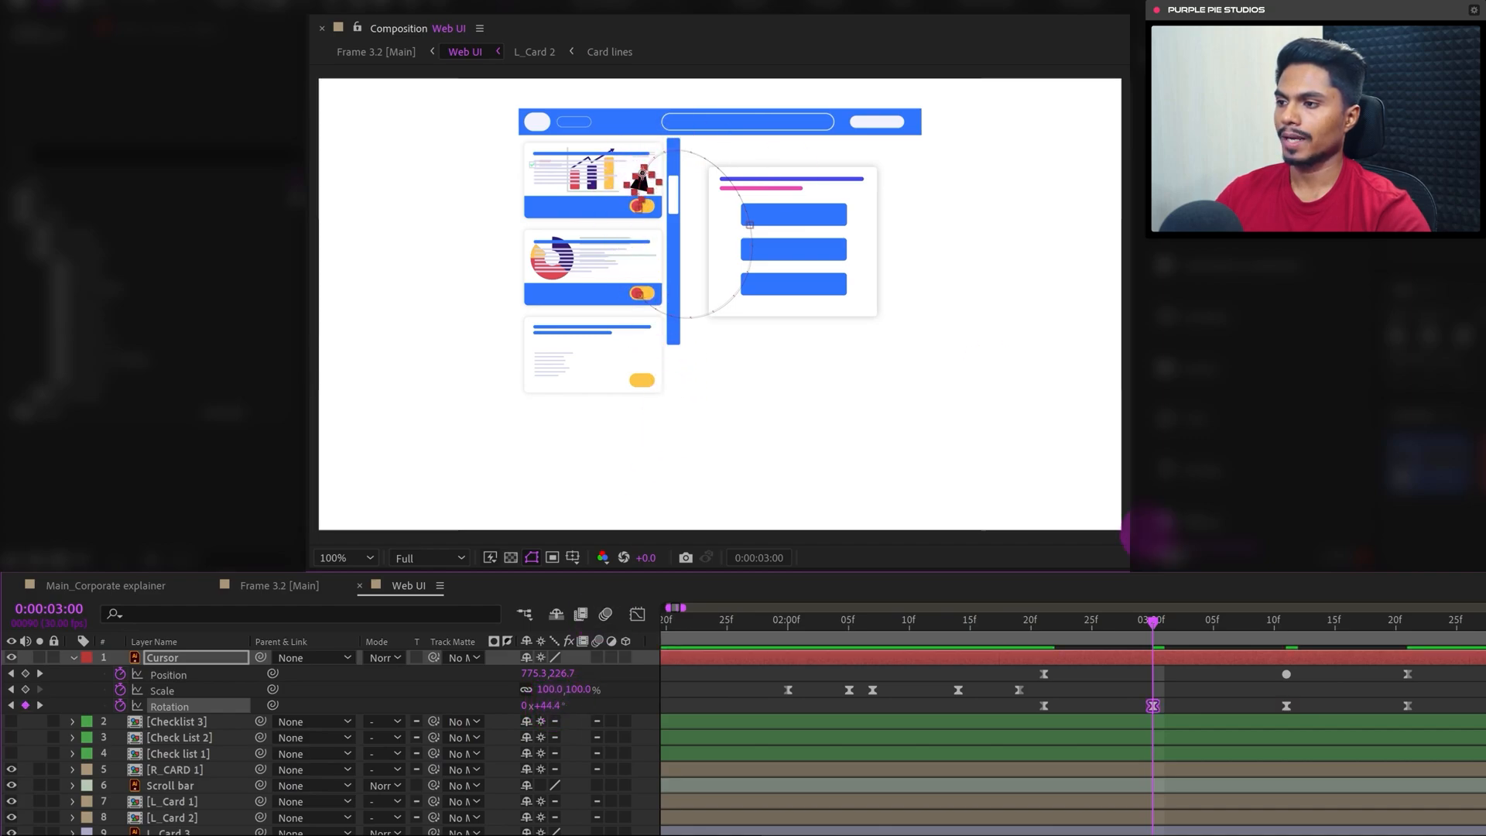
left_click_drag(1153, 624, 1238, 627)
Convert the Cursor's four intermediate Rotation keyframes to Auto Bezier and preview the animation from about 0:00:02:08
left_click_drag(1358, 701, 1114, 717)
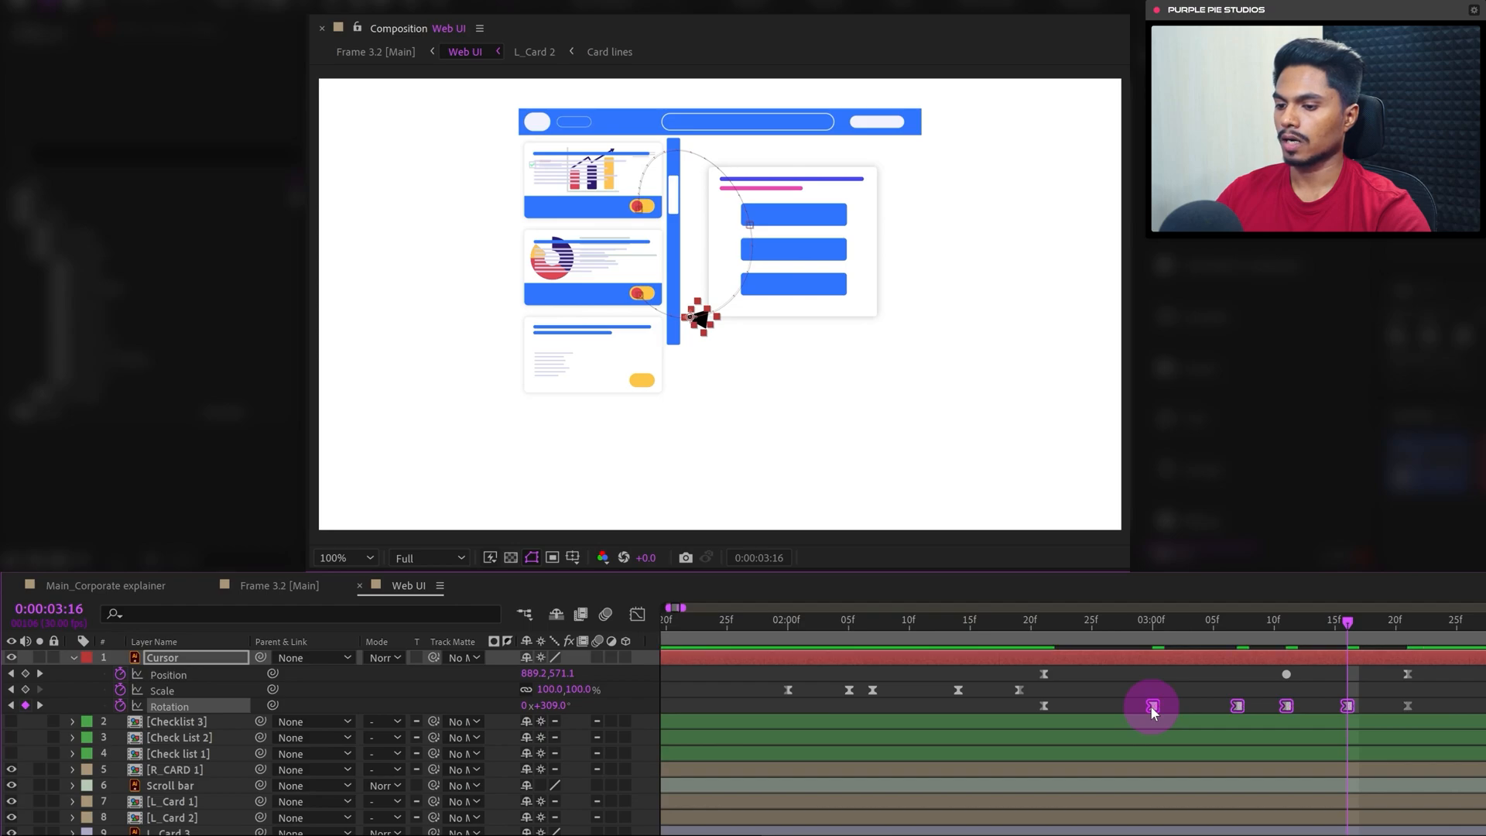
left_click(1152, 706, "ctrl")
left_click(1004, 612)
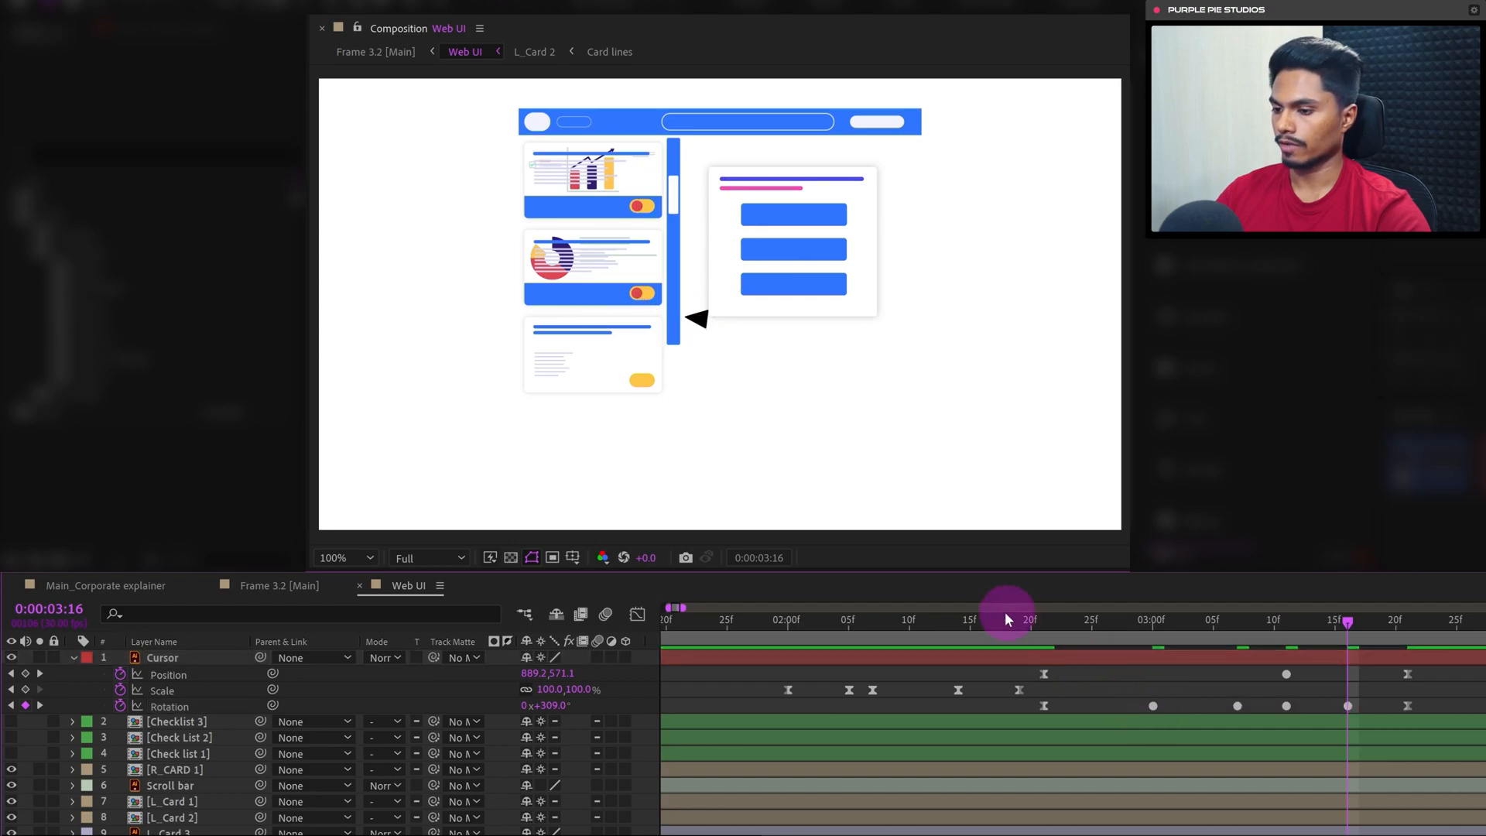
left_click(888, 623)
key("space")
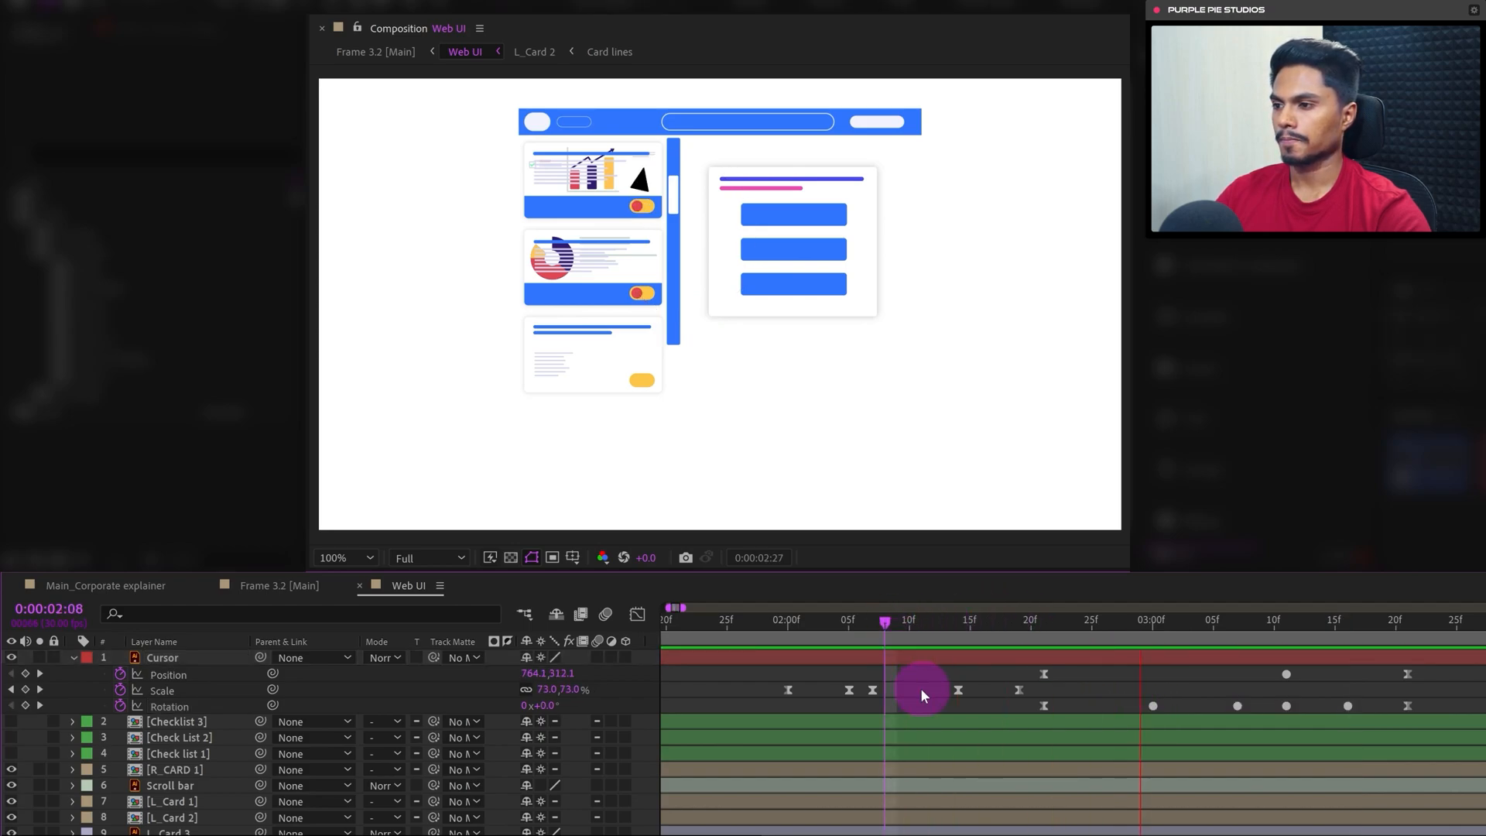
Copy the Cursor's Scale click keyframes, paste them at 0:00:03:22 over the second card's toggle, and preview the click
left_click(1409, 631)
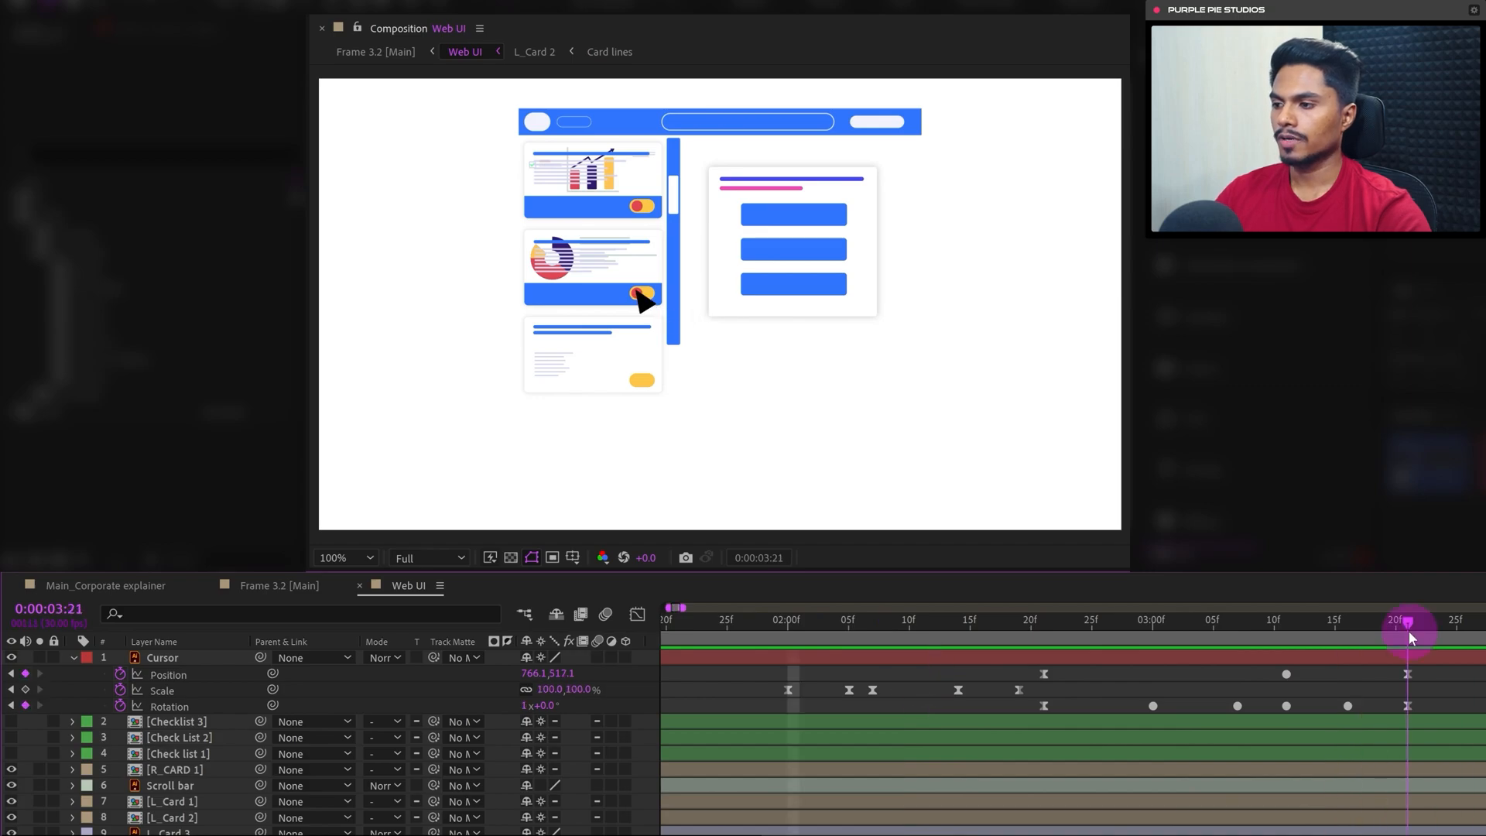
left_click_drag(1436, 684, 1213, 697)
key("minus")
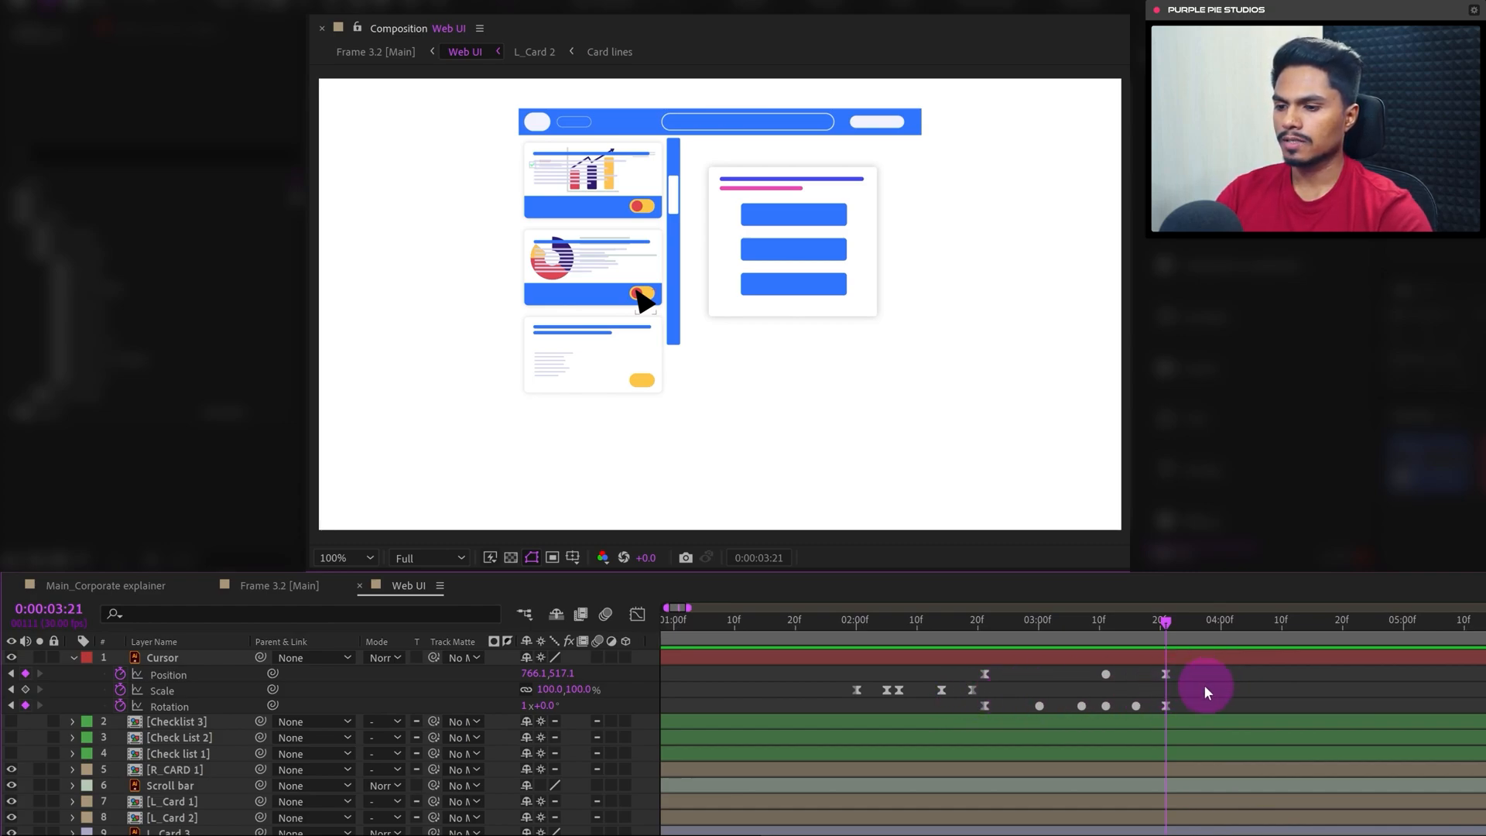
key("Page_Down")
left_click_drag(988, 686, 842, 693)
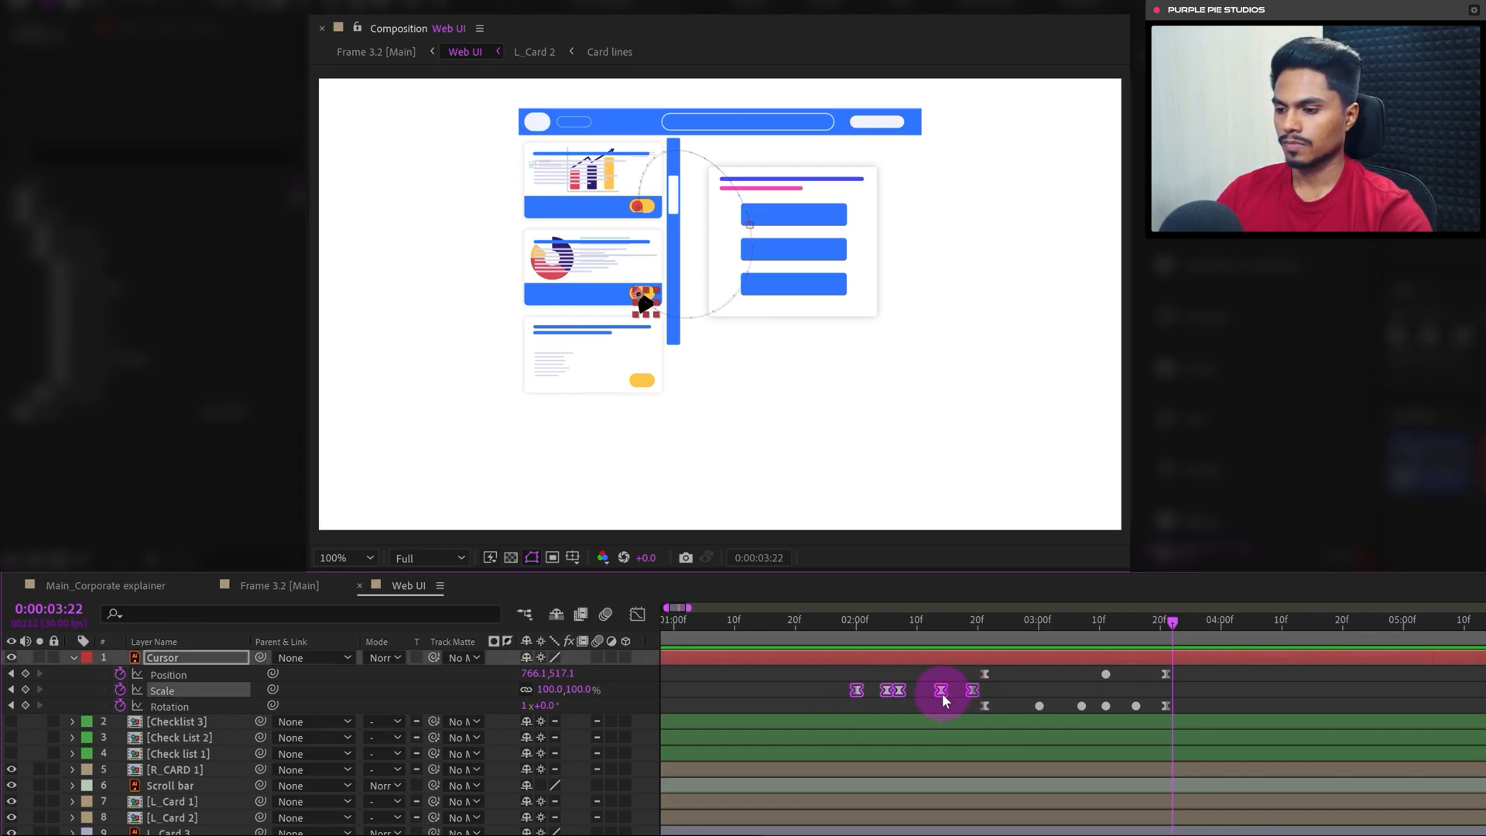
key("ctrl+v")
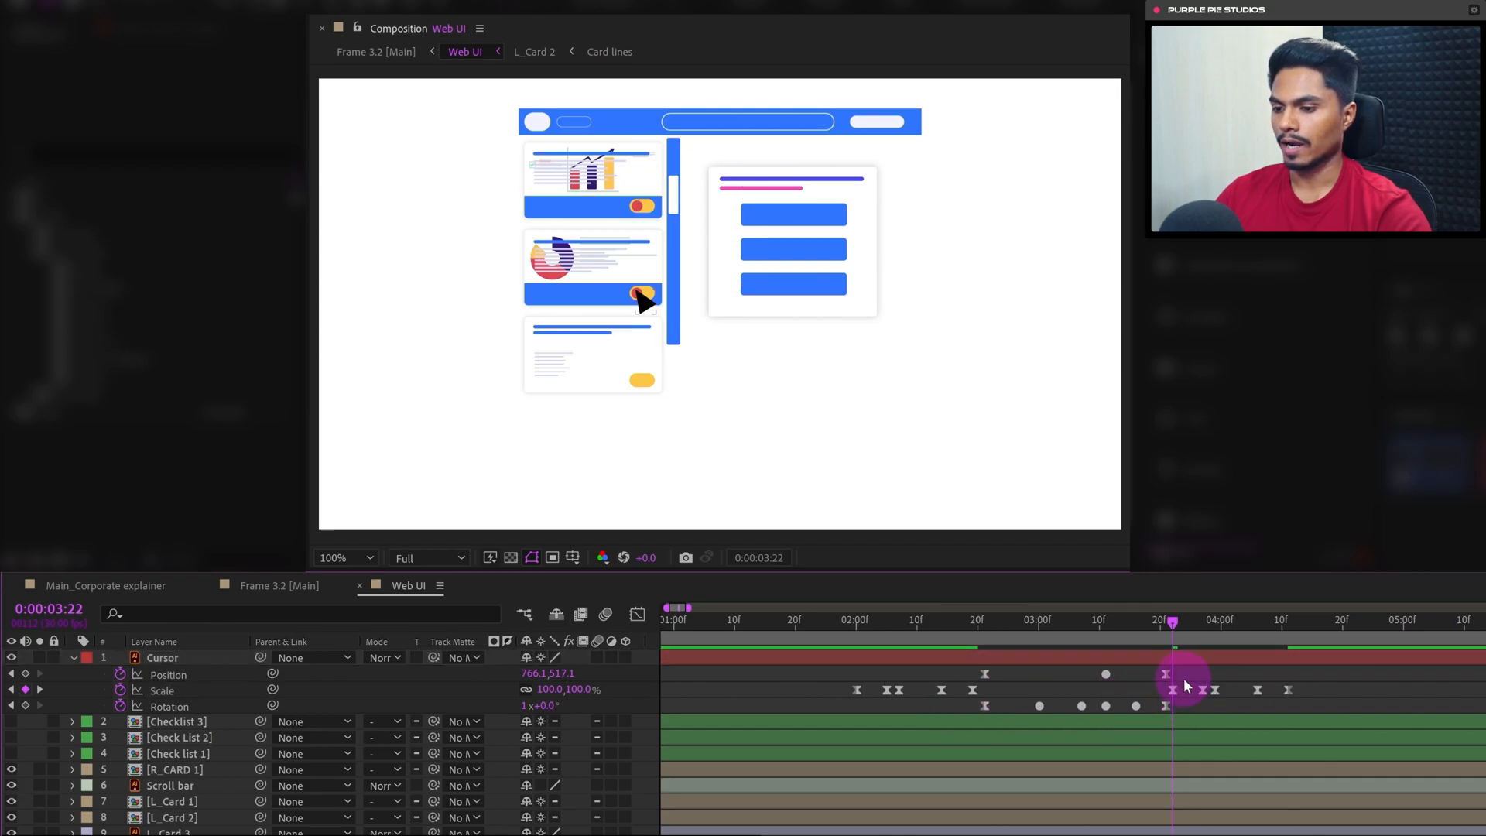
key("space")
key("space")
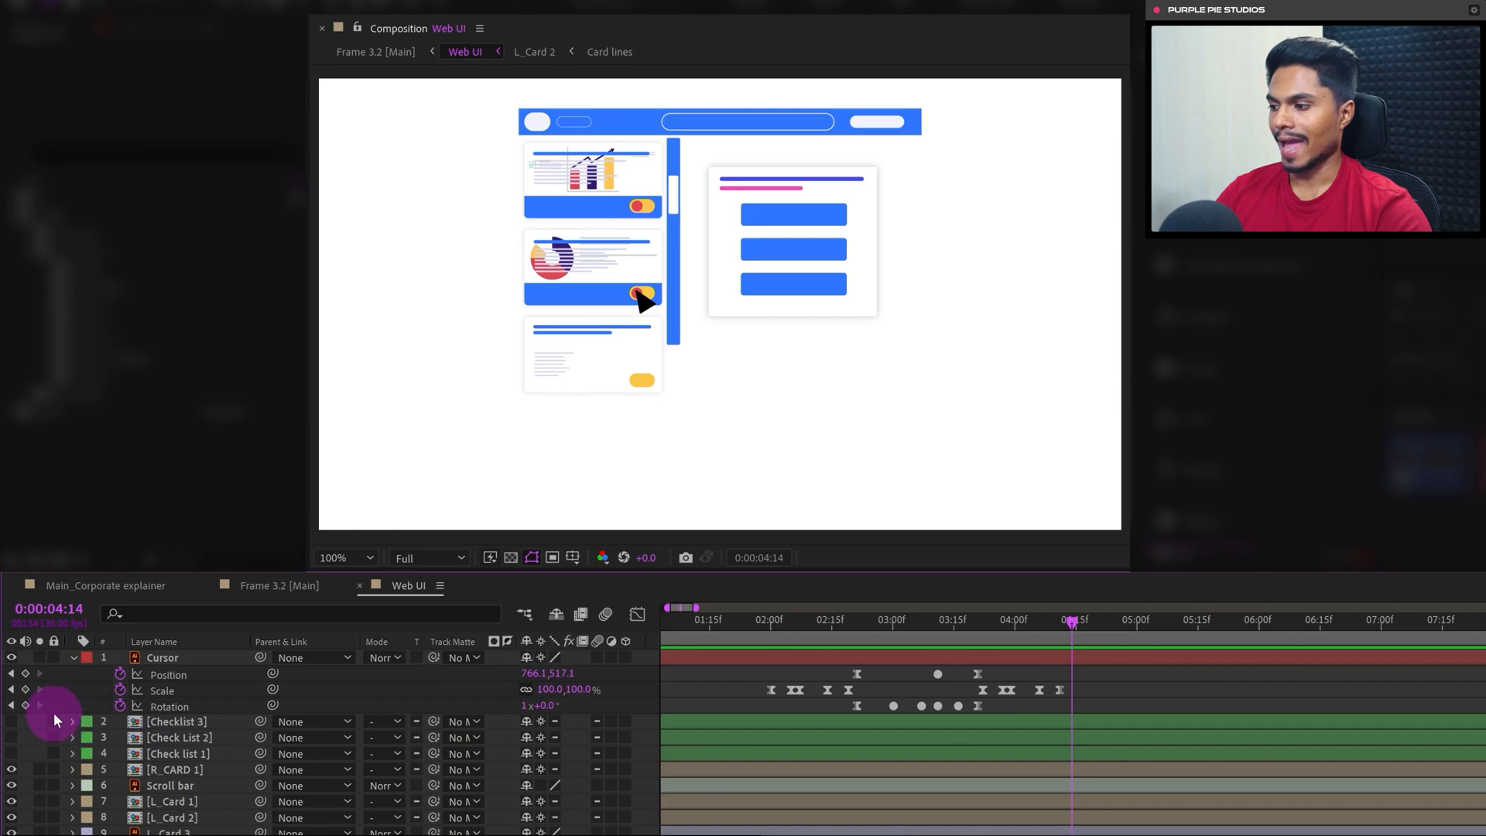
Add holding Position and Rotation keyframes for the Cursor at 0:00:04:14, just after the second click
left_click(25, 674)
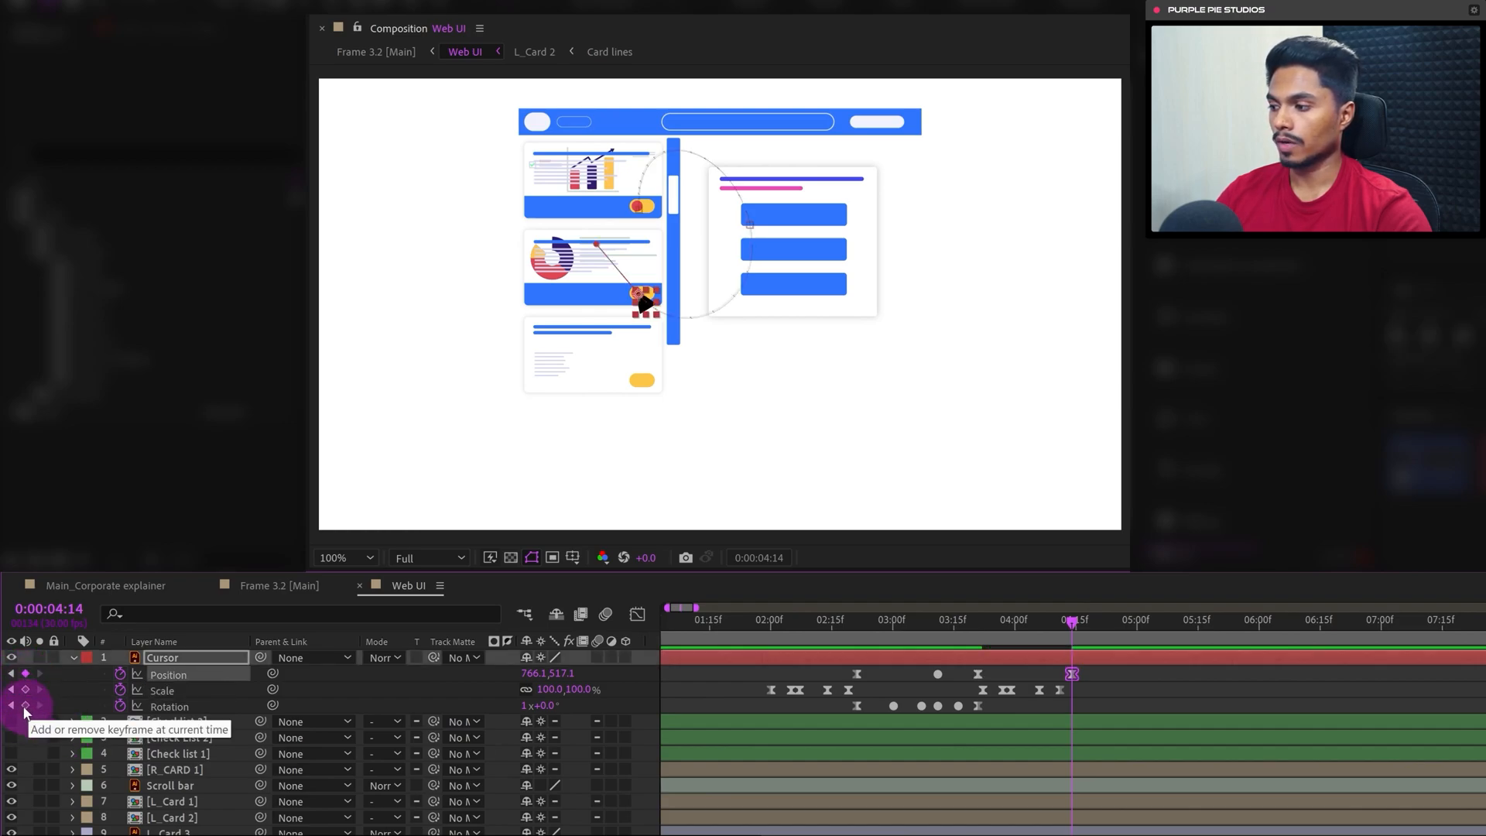
left_click(26, 705)
left_click(1144, 701)
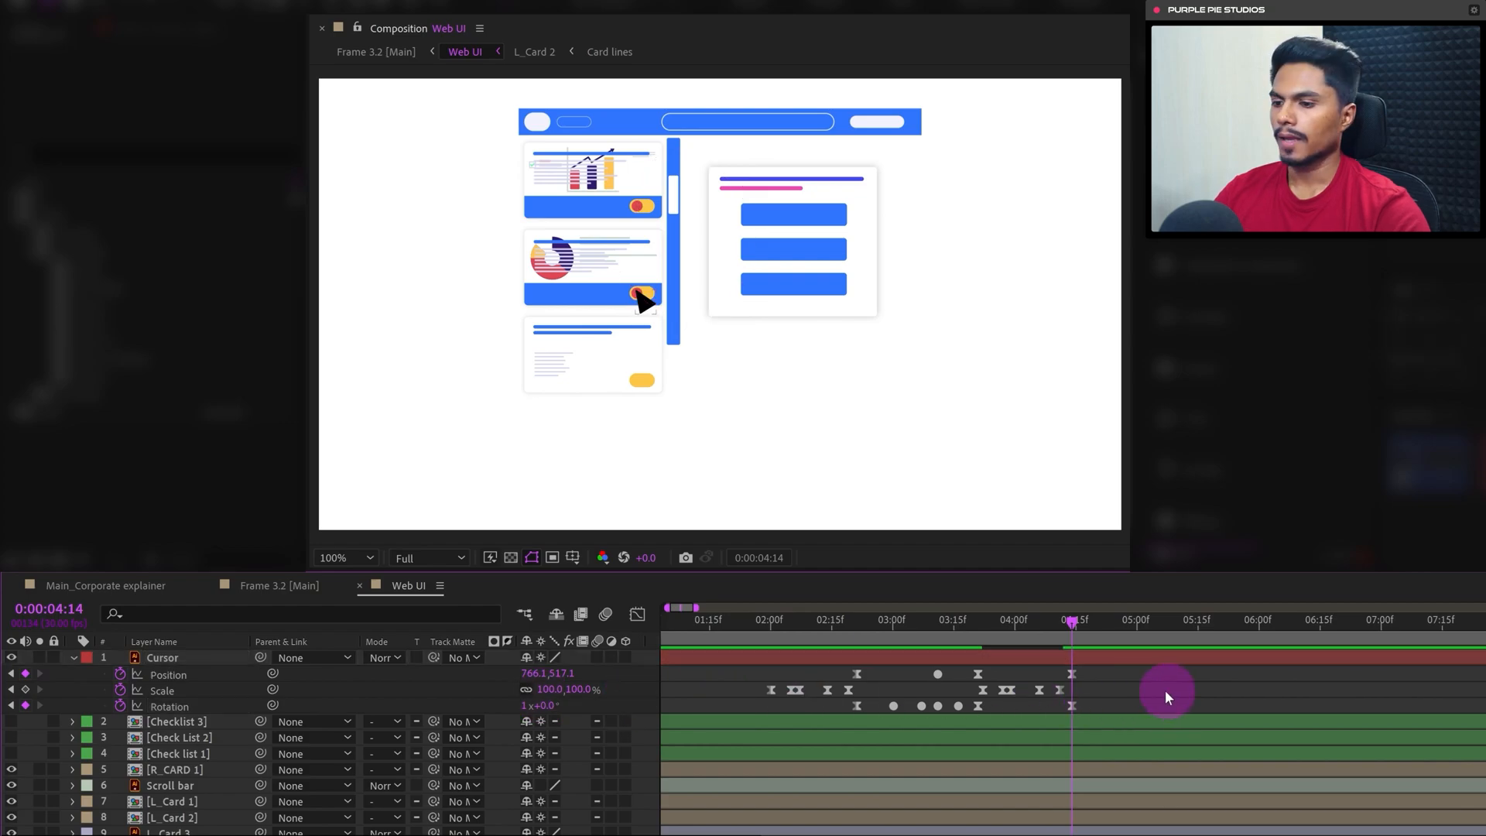
left_click(1073, 621)
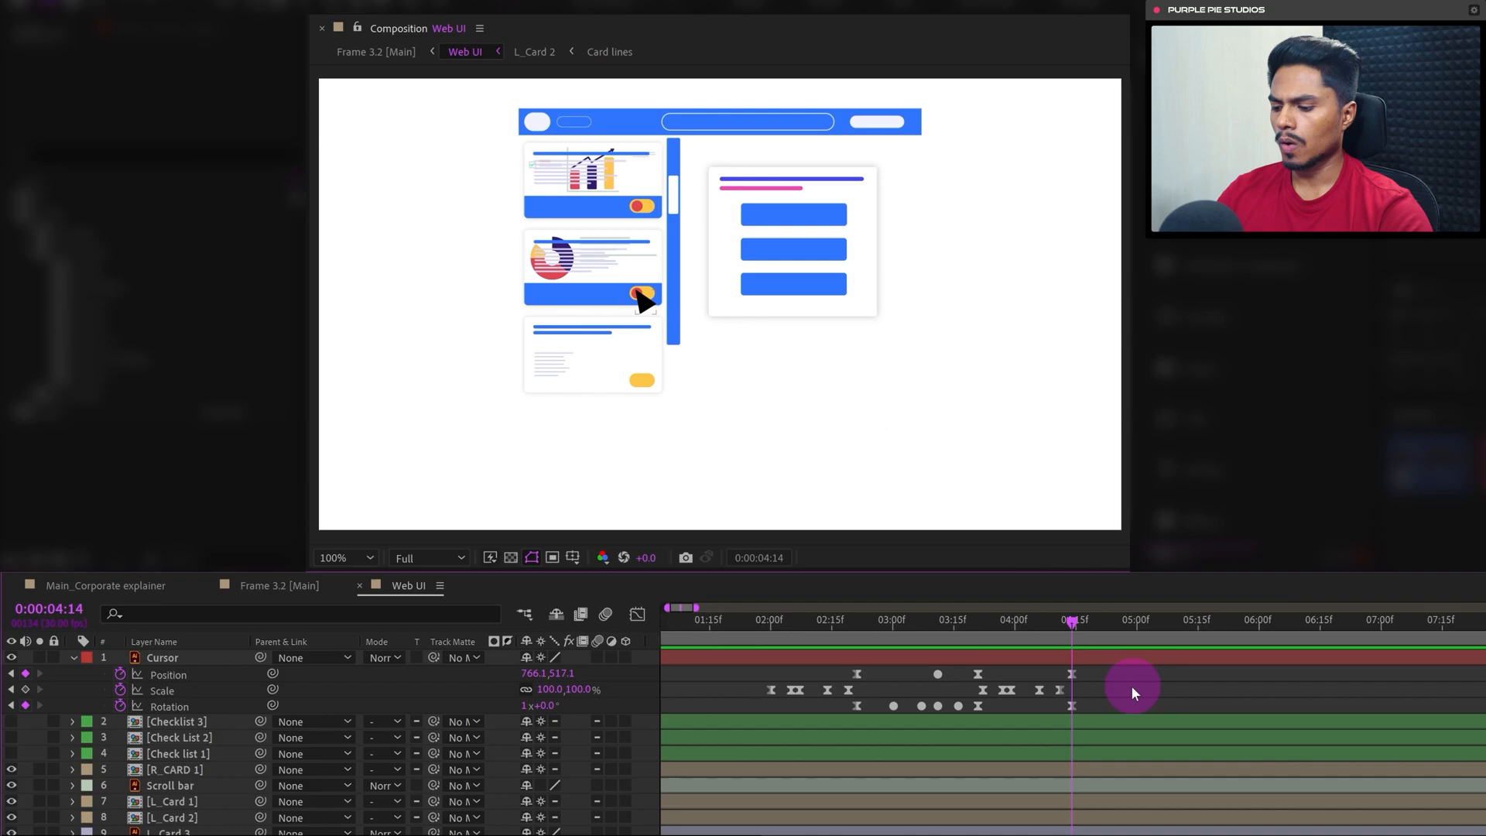
Move the Cursor to about 1421, 536, beyond the checklist card, at 0:00:06:14
left_click(64, 615)
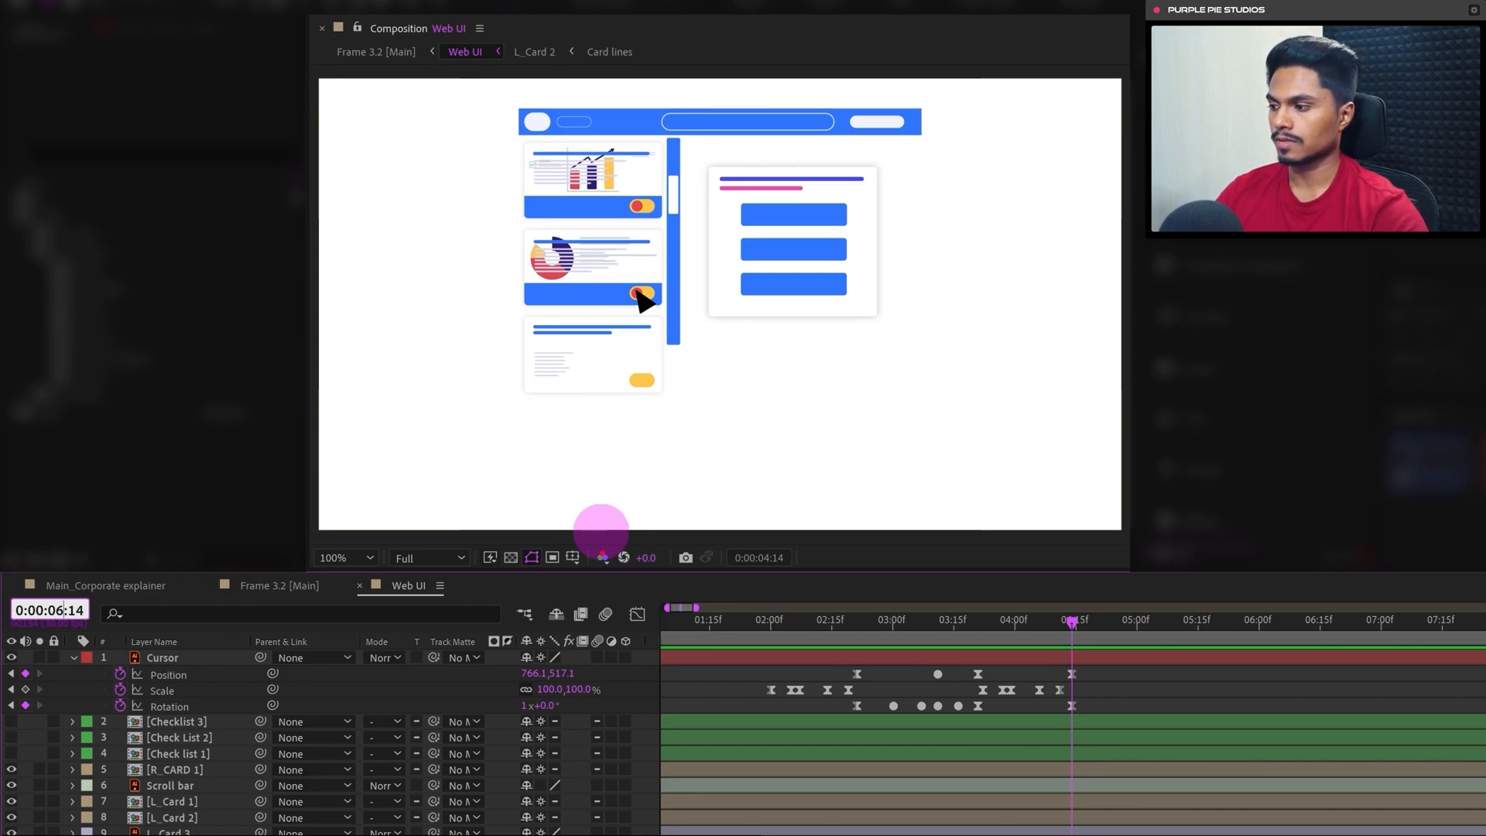
key("Return")
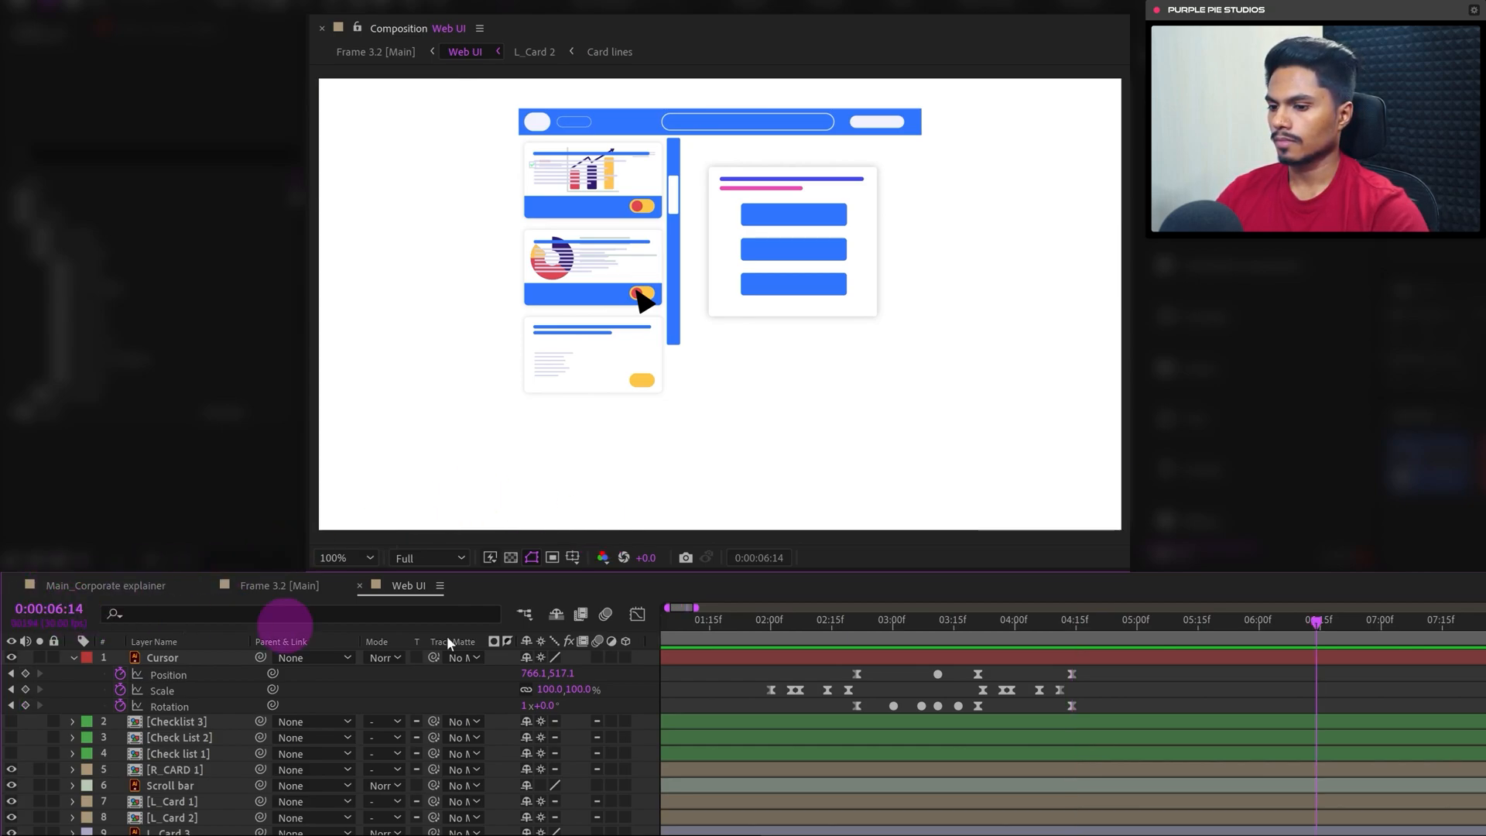
left_click(164, 658)
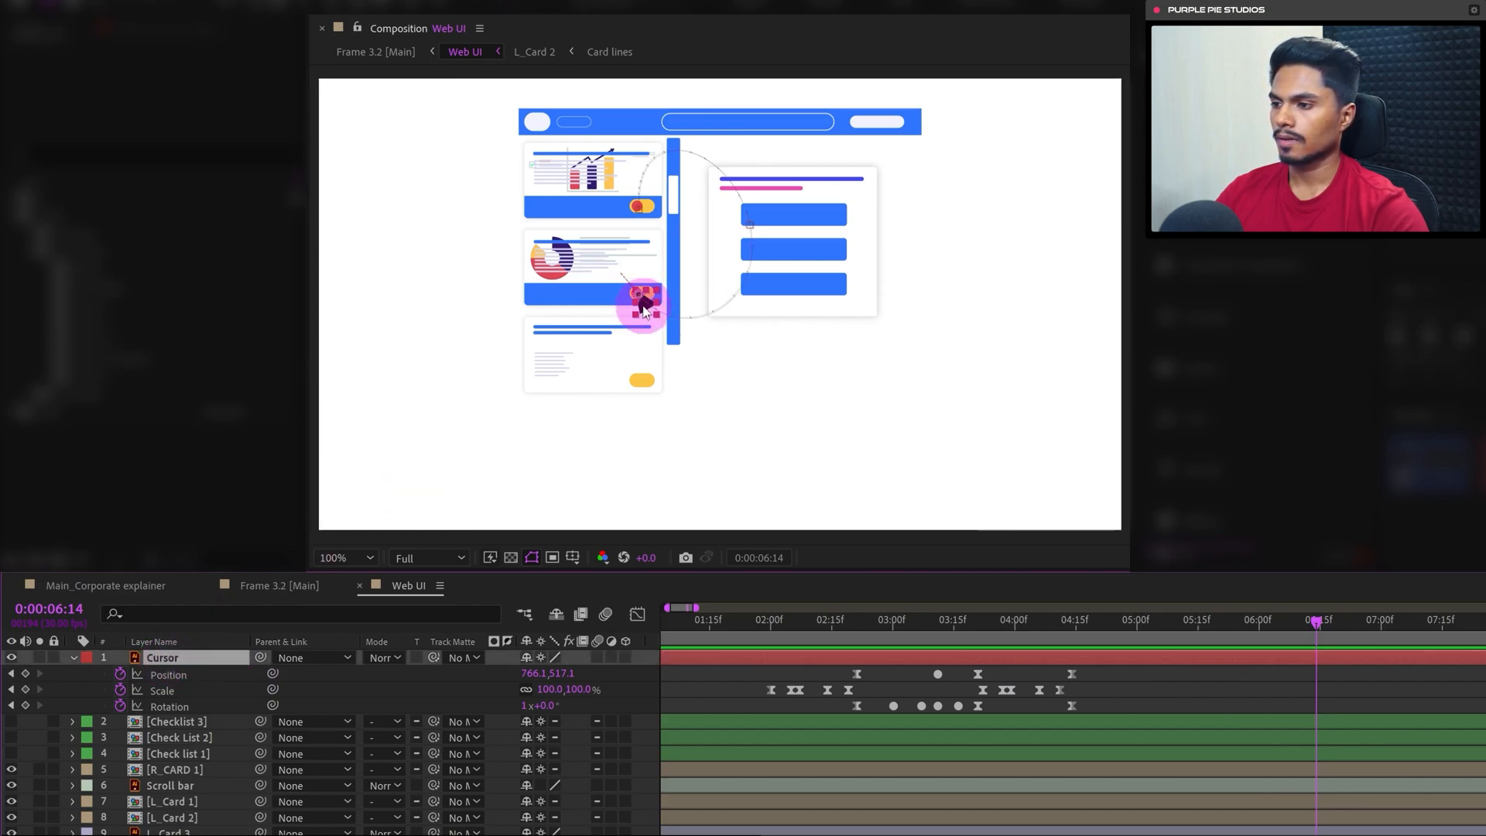
left_click_drag(642, 308, 917, 313)
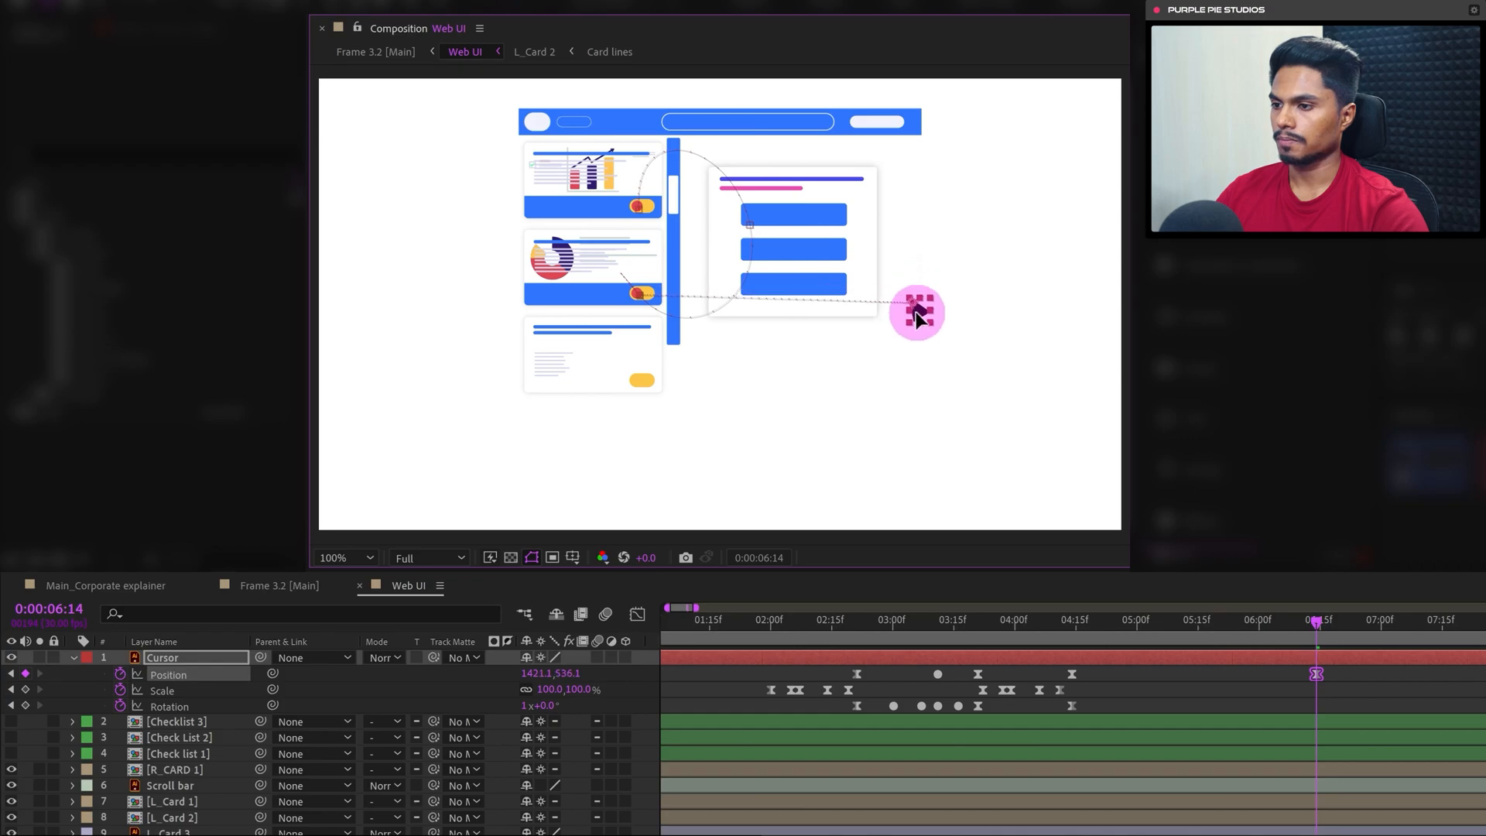
Scrub between about 0:00:04:01 and 0:00:04:13 to check the Cursor's motion leading up to its 0:00:04:14 Position keyframe
left_click(1061, 632)
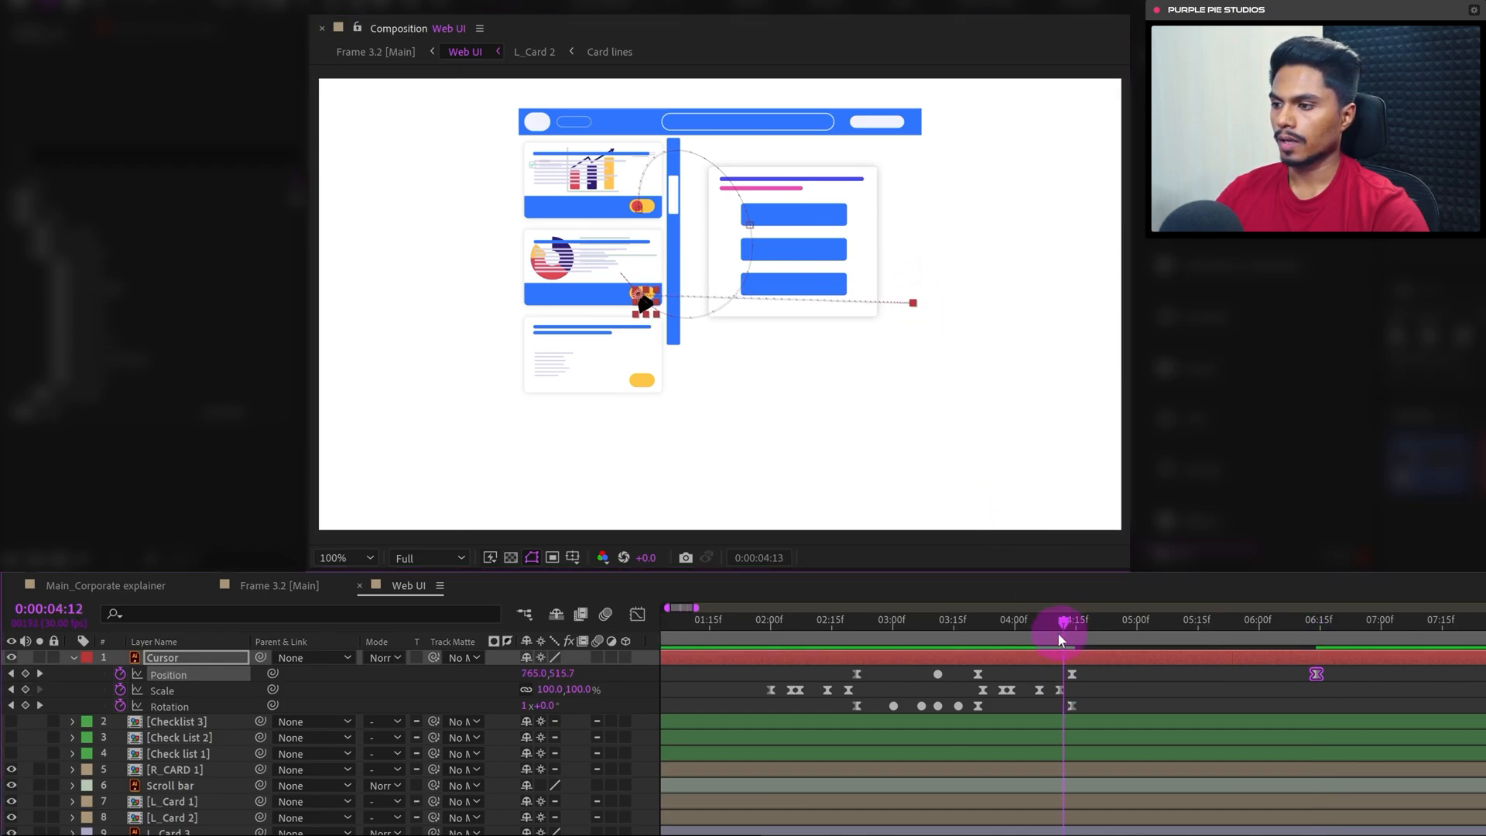
left_click_drag(1057, 634, 1008, 639)
left_click_drag(1103, 678, 1018, 627)
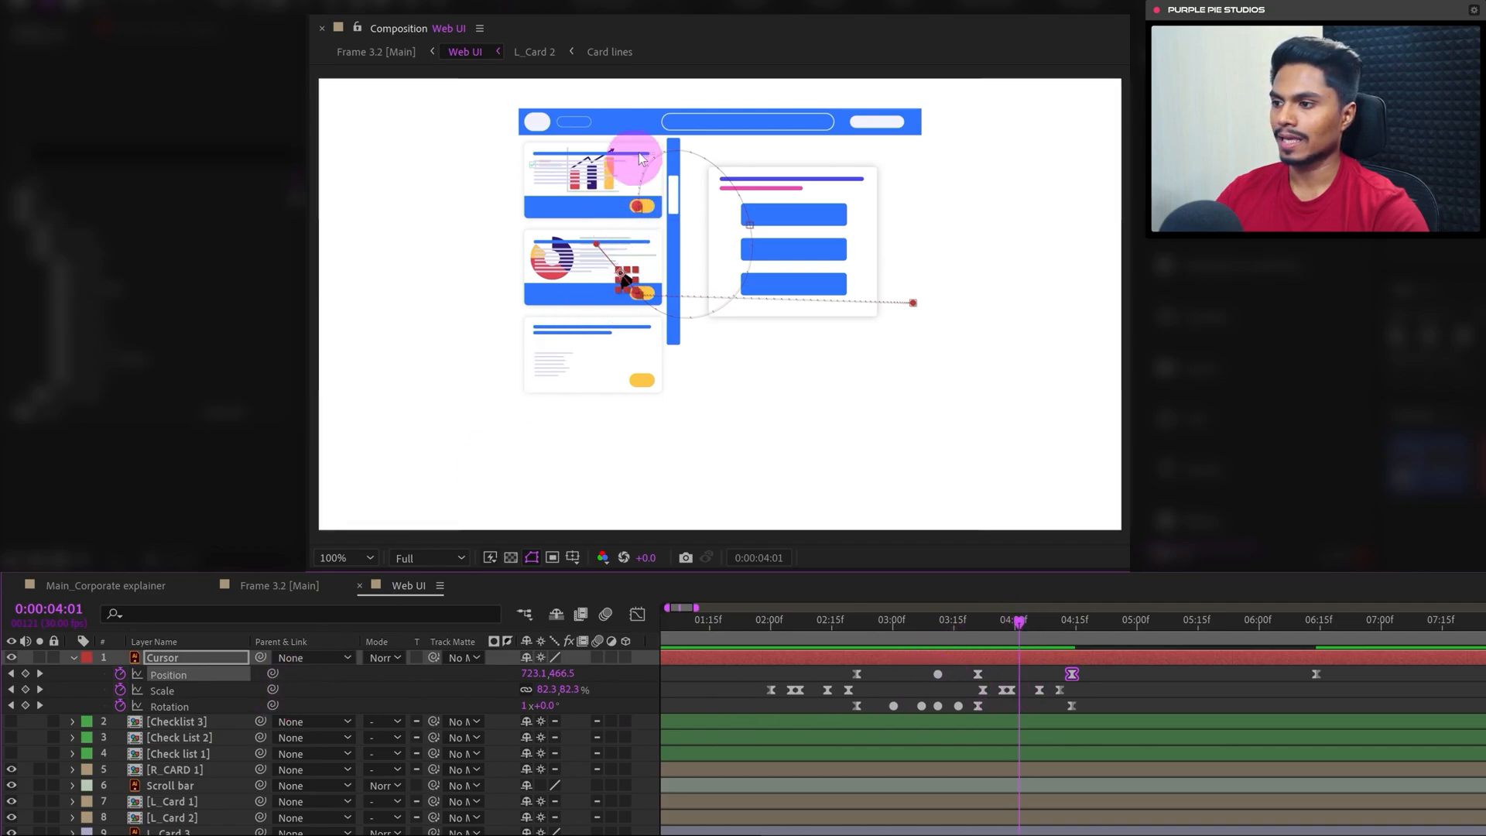
left_click(1066, 621)
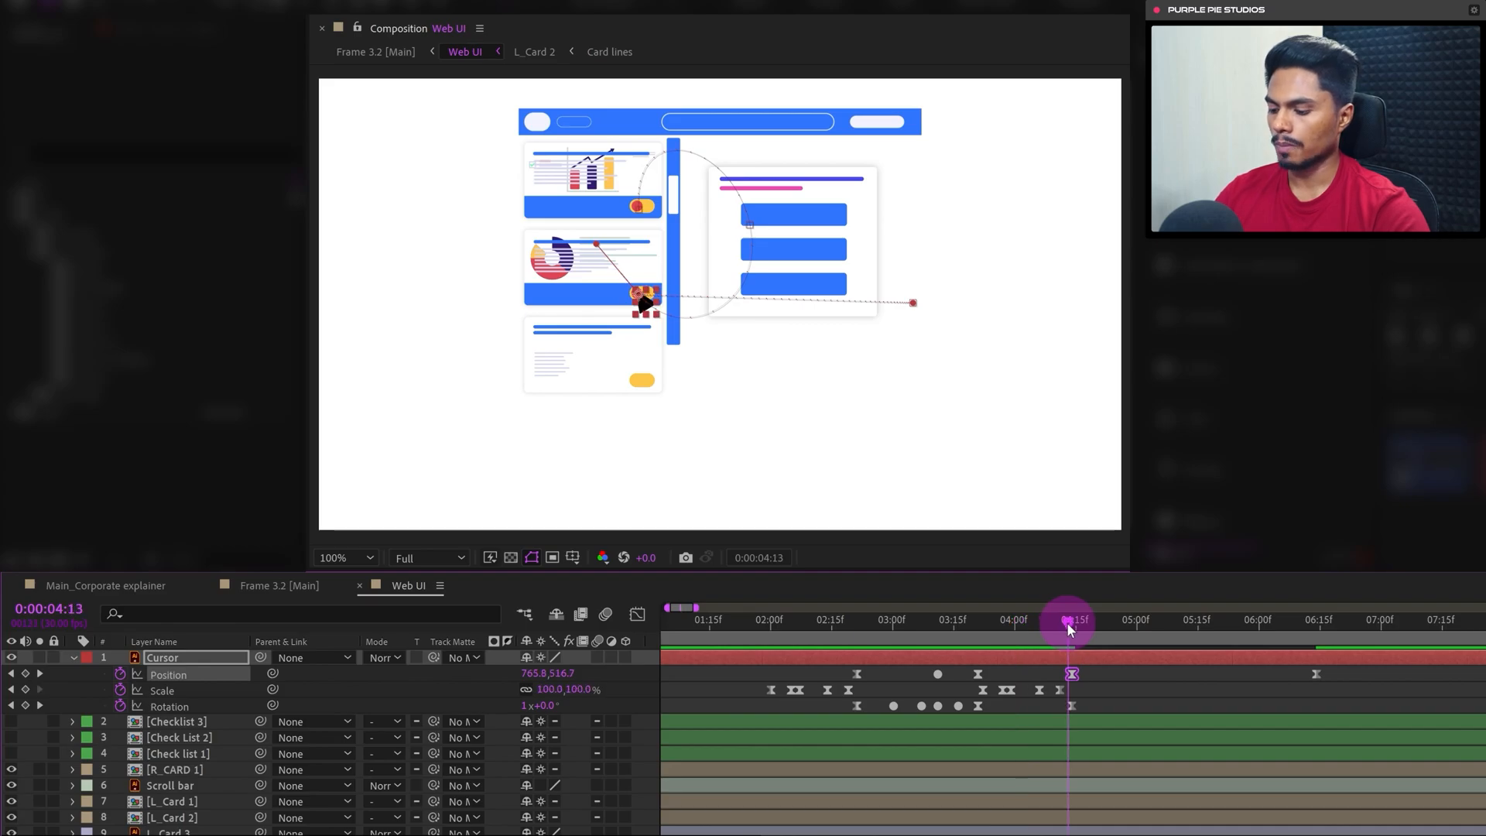
Split the Cursor layer at its 0:00:04:14 keyframe
key("u")
key("u")
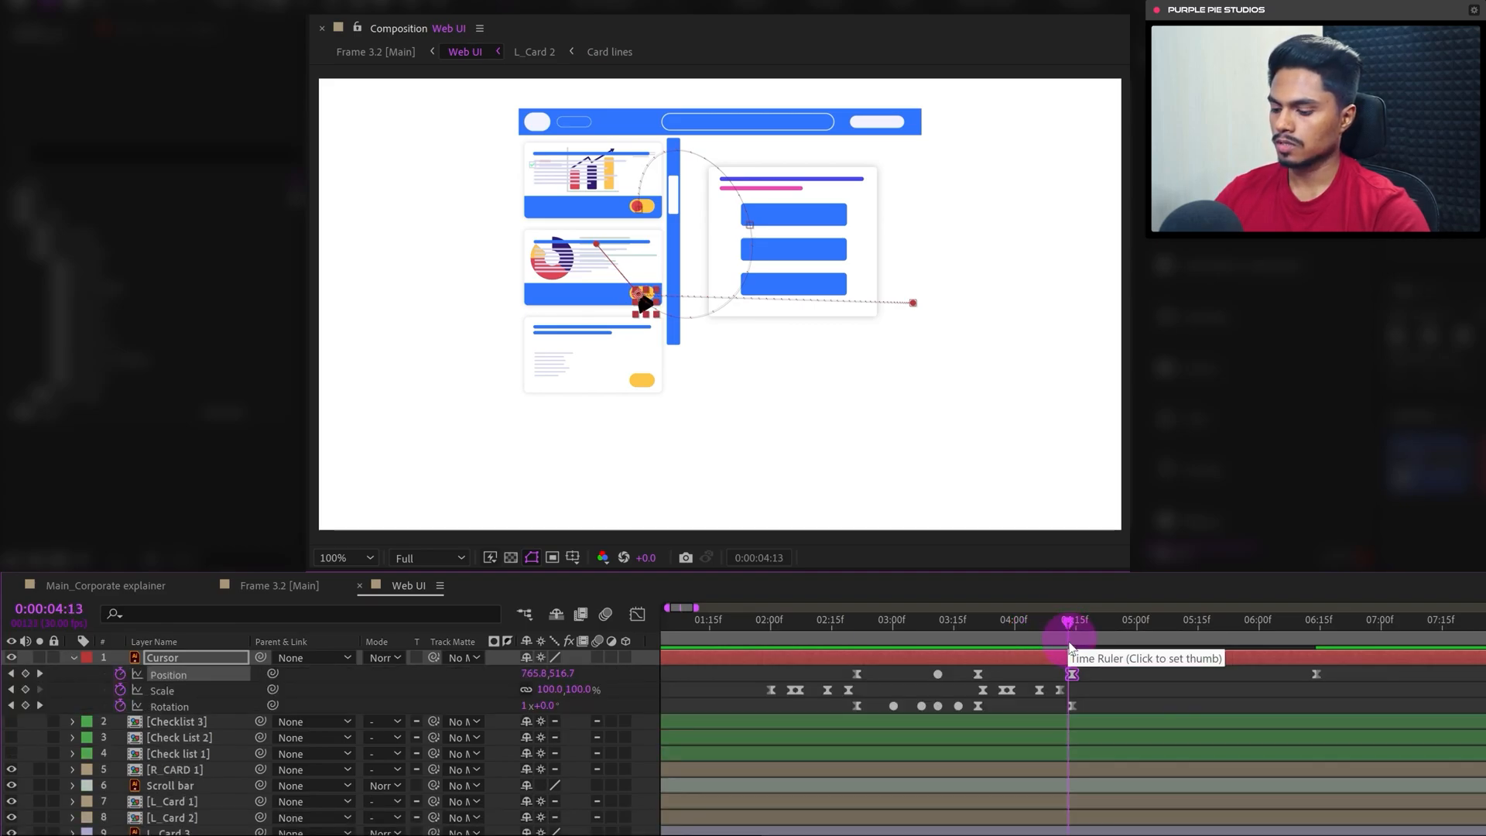
key("k")
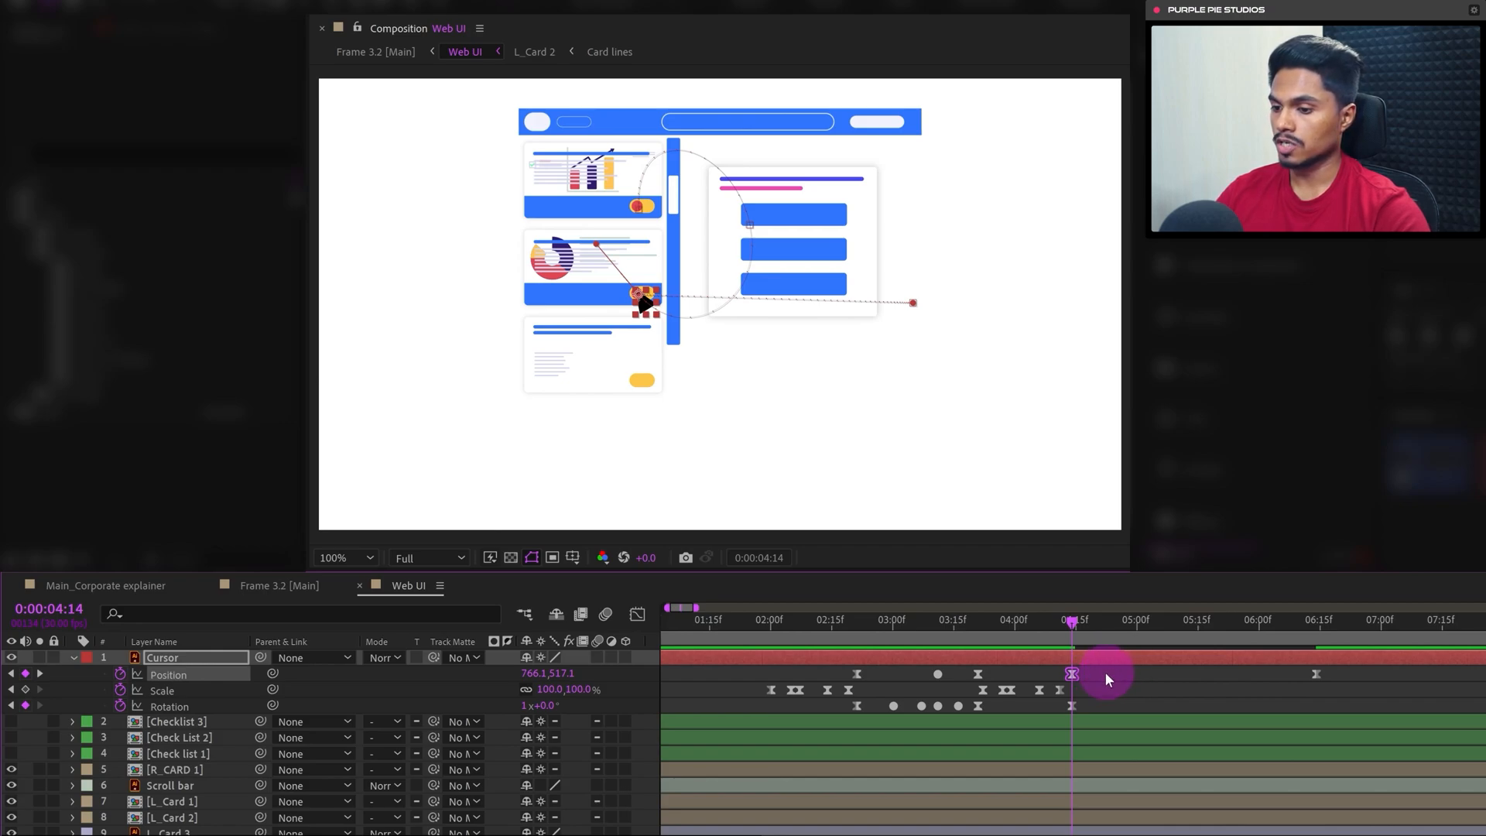
key("ctrl+shift+d")
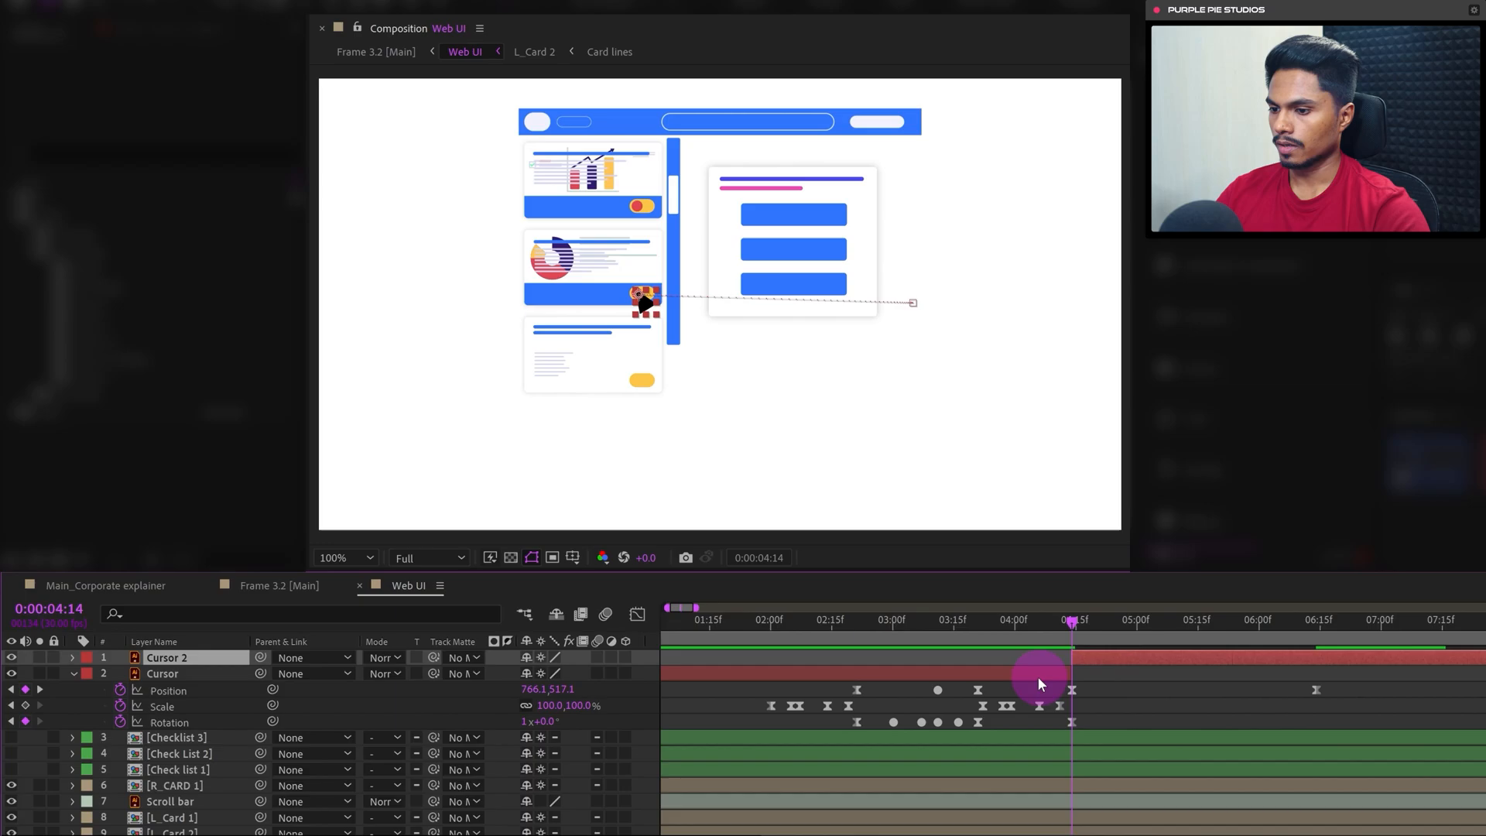
Delete the original Cursor layer's Position keyframes at 0:00:04:14 and 0:00:06:14
left_click(163, 675)
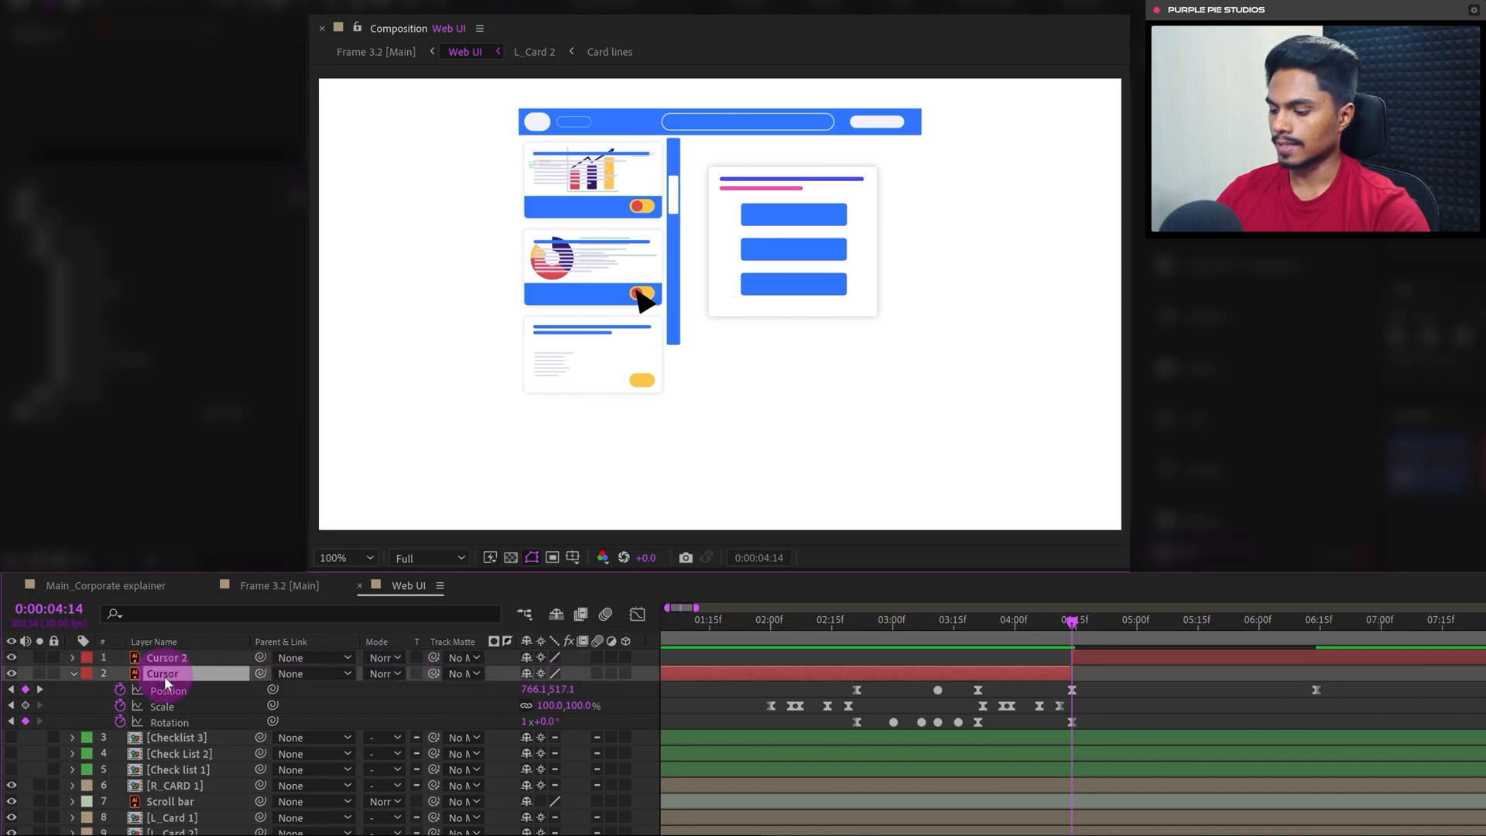
key("u")
key("u")
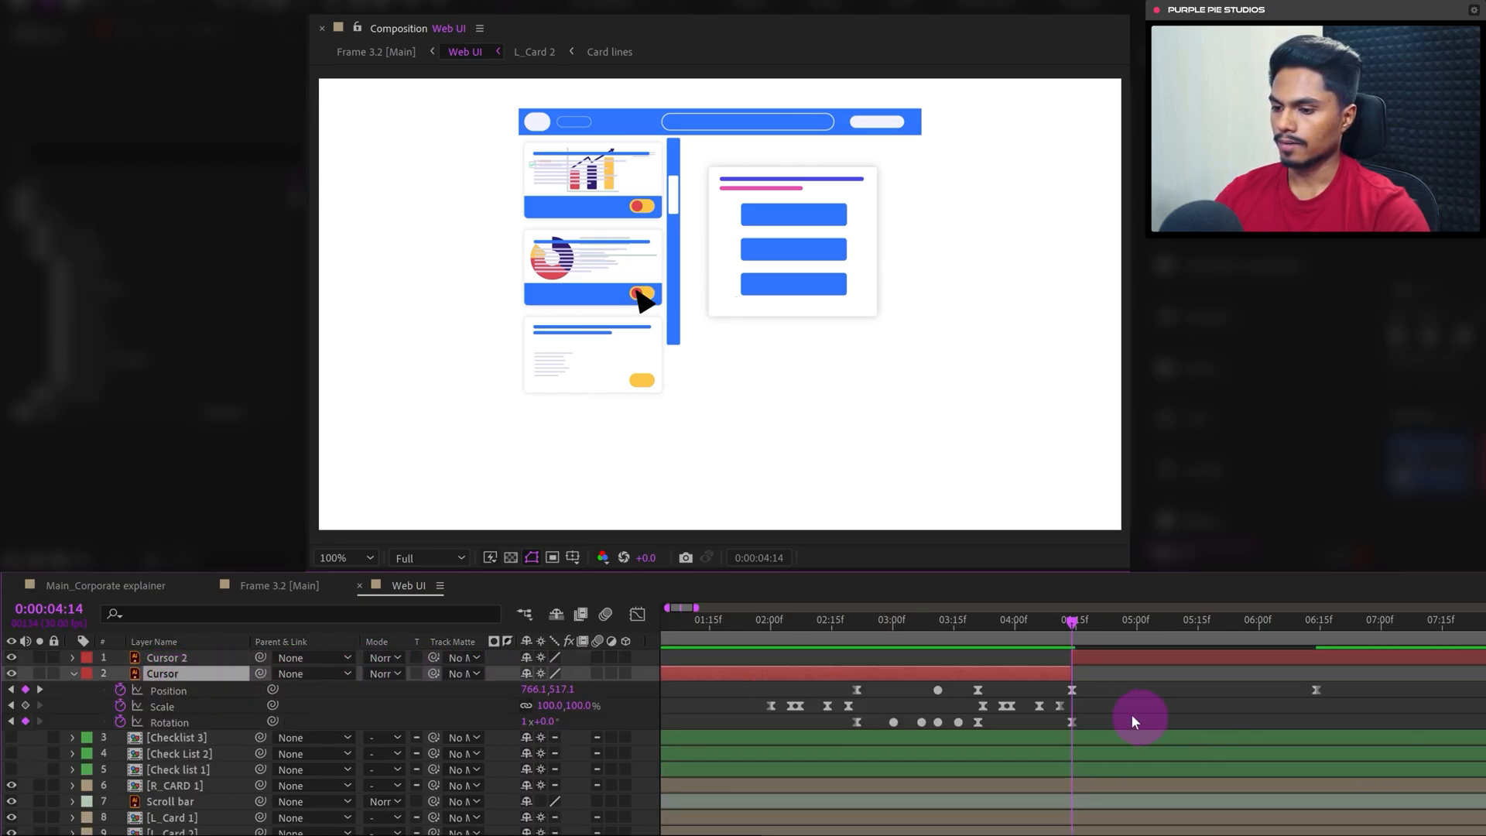
left_click_drag(1362, 701, 1061, 690)
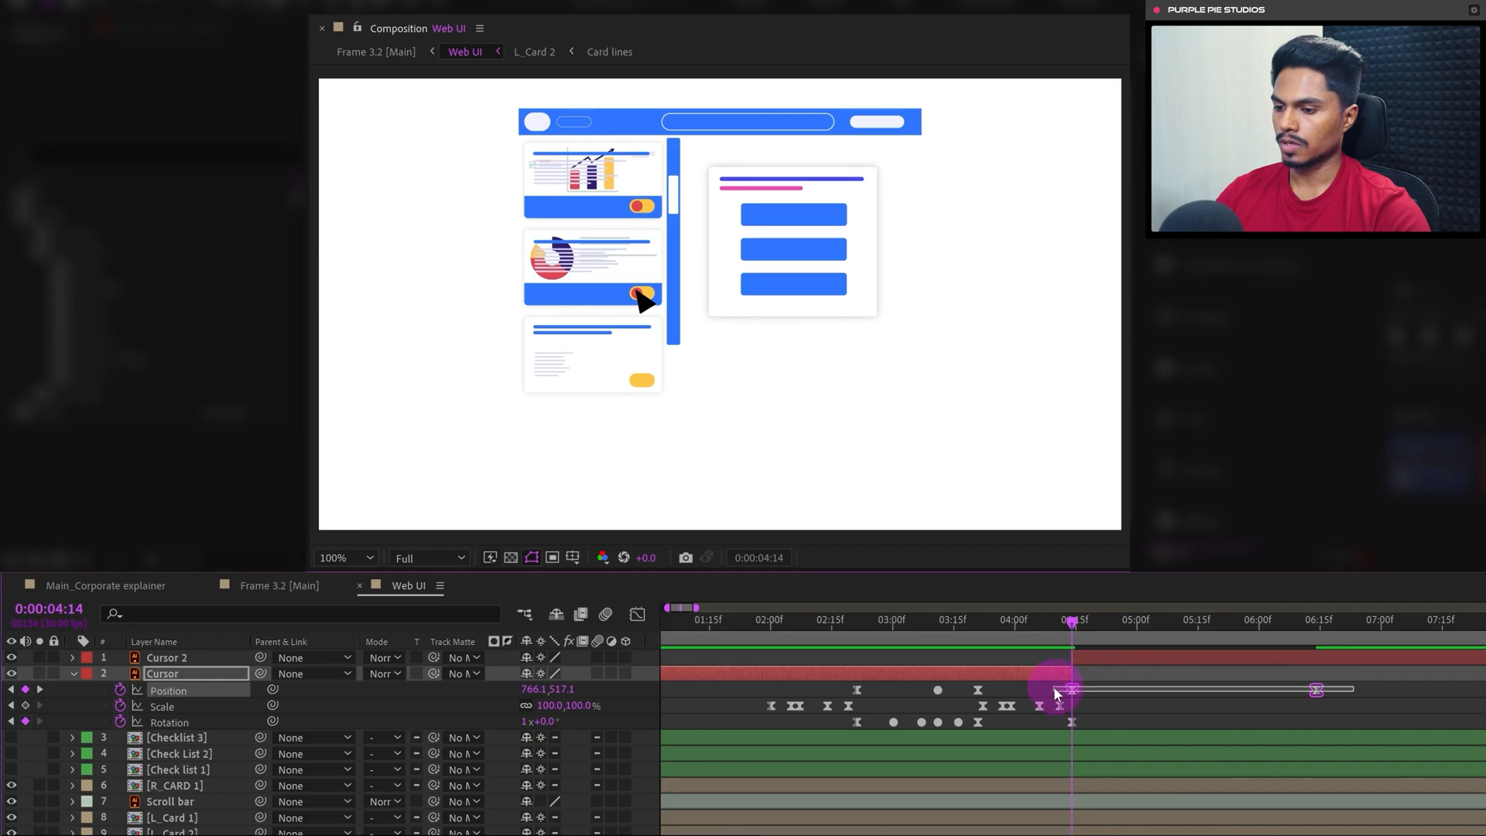
key("Delete")
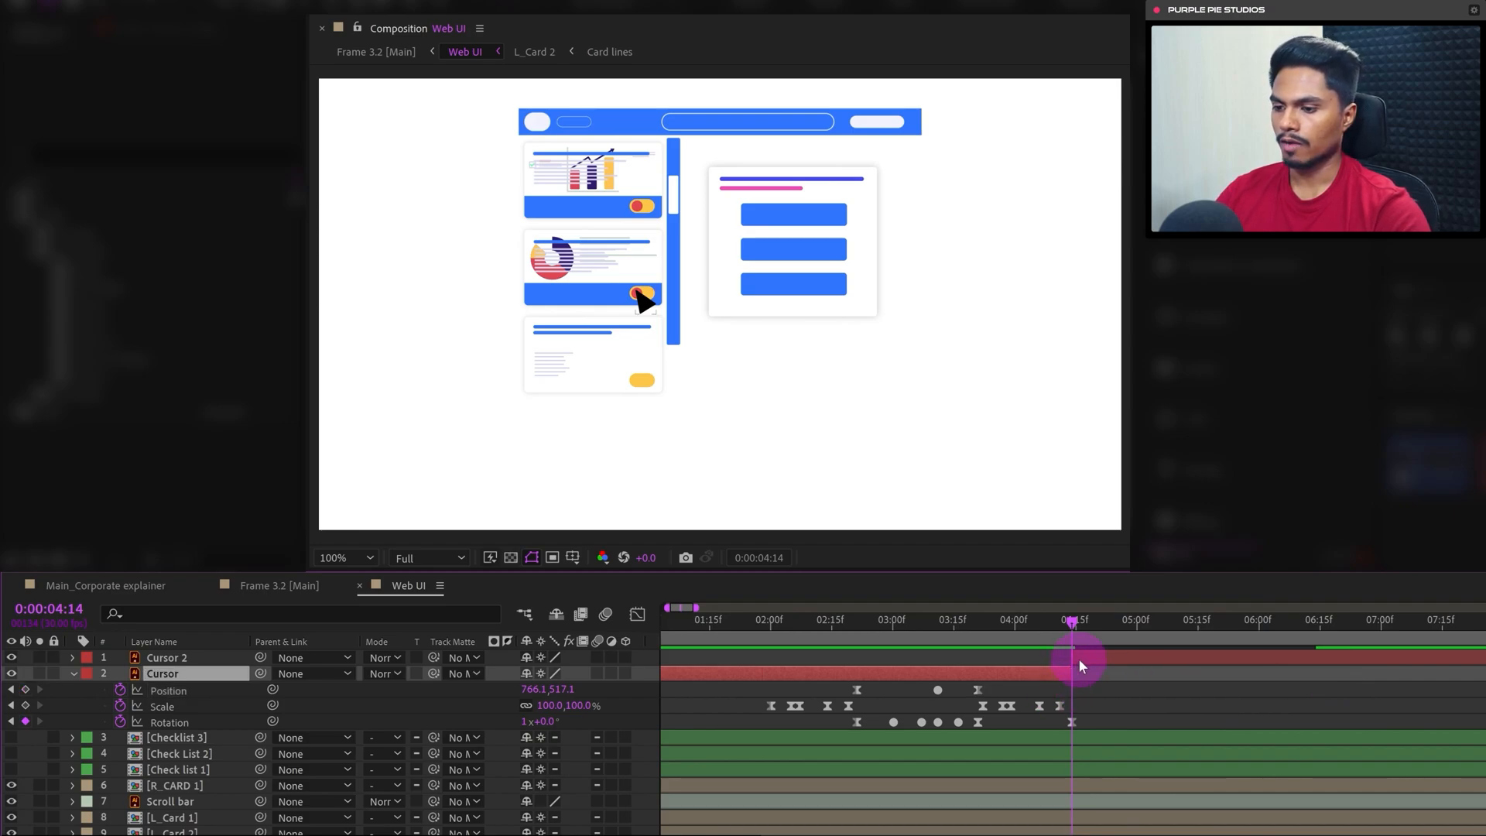
Move the Cursor 2 layer to about 1359, 576, just off the checklist card's lower corner, at 0:00:06:14
left_click(168, 658)
left_click(73, 675)
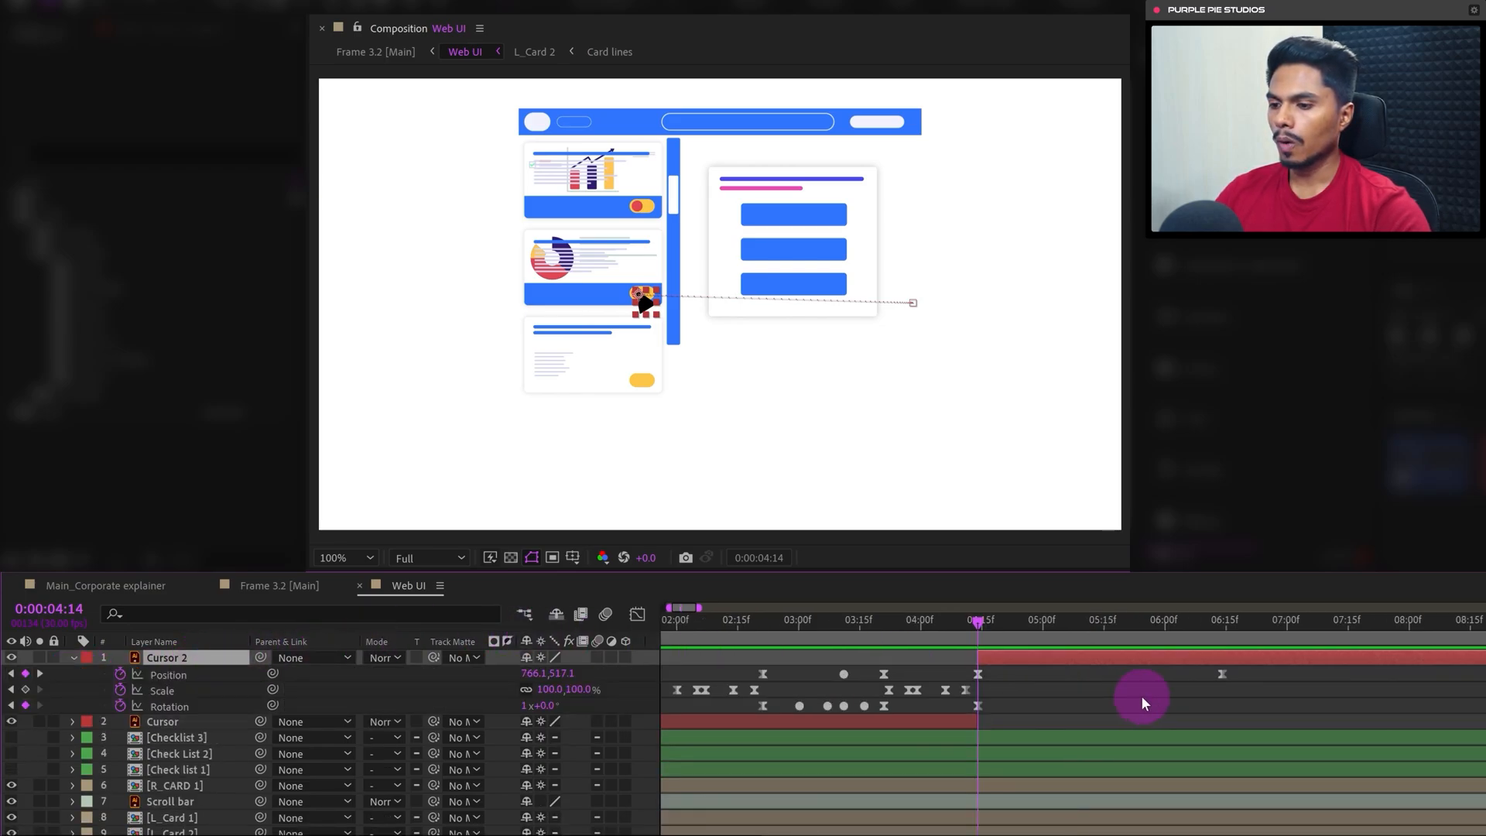
left_click_drag(1098, 698, 1025, 698)
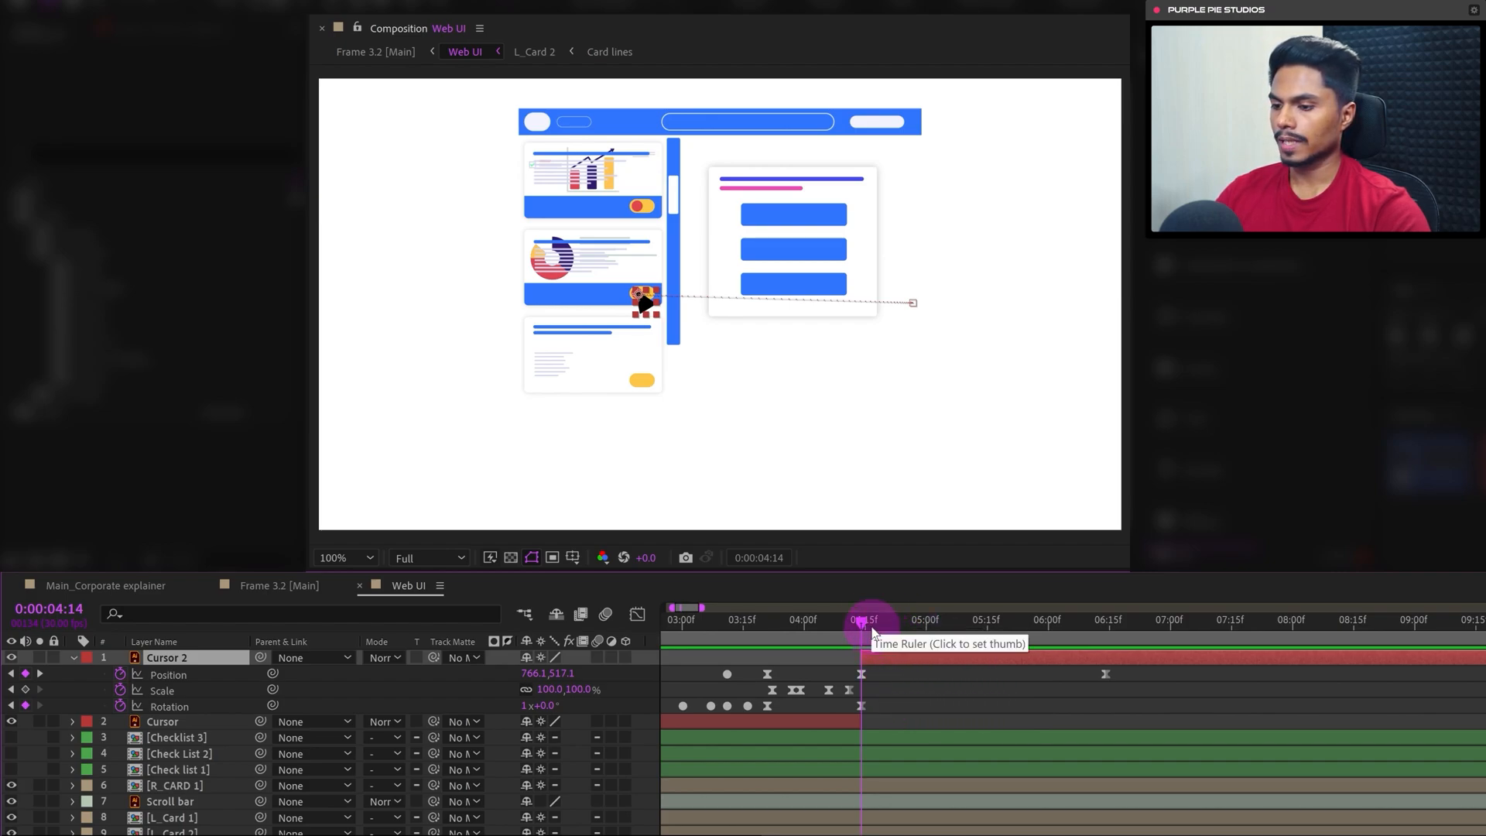
key("k")
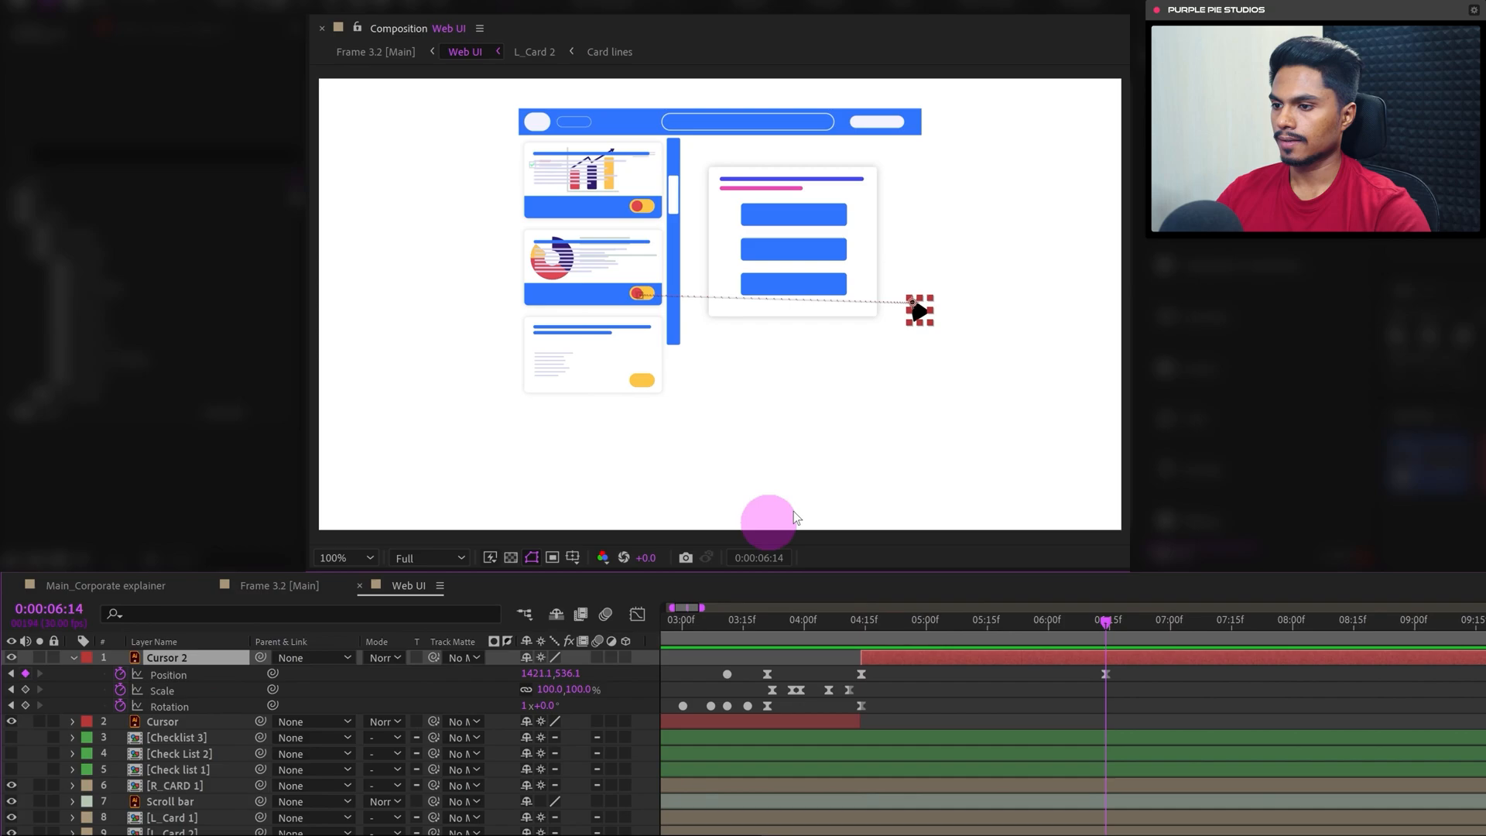
mouse_move(919, 311)
left_mouse_down()
mouse_move(887, 344)
mouse_move(907, 329)
left_mouse_up()
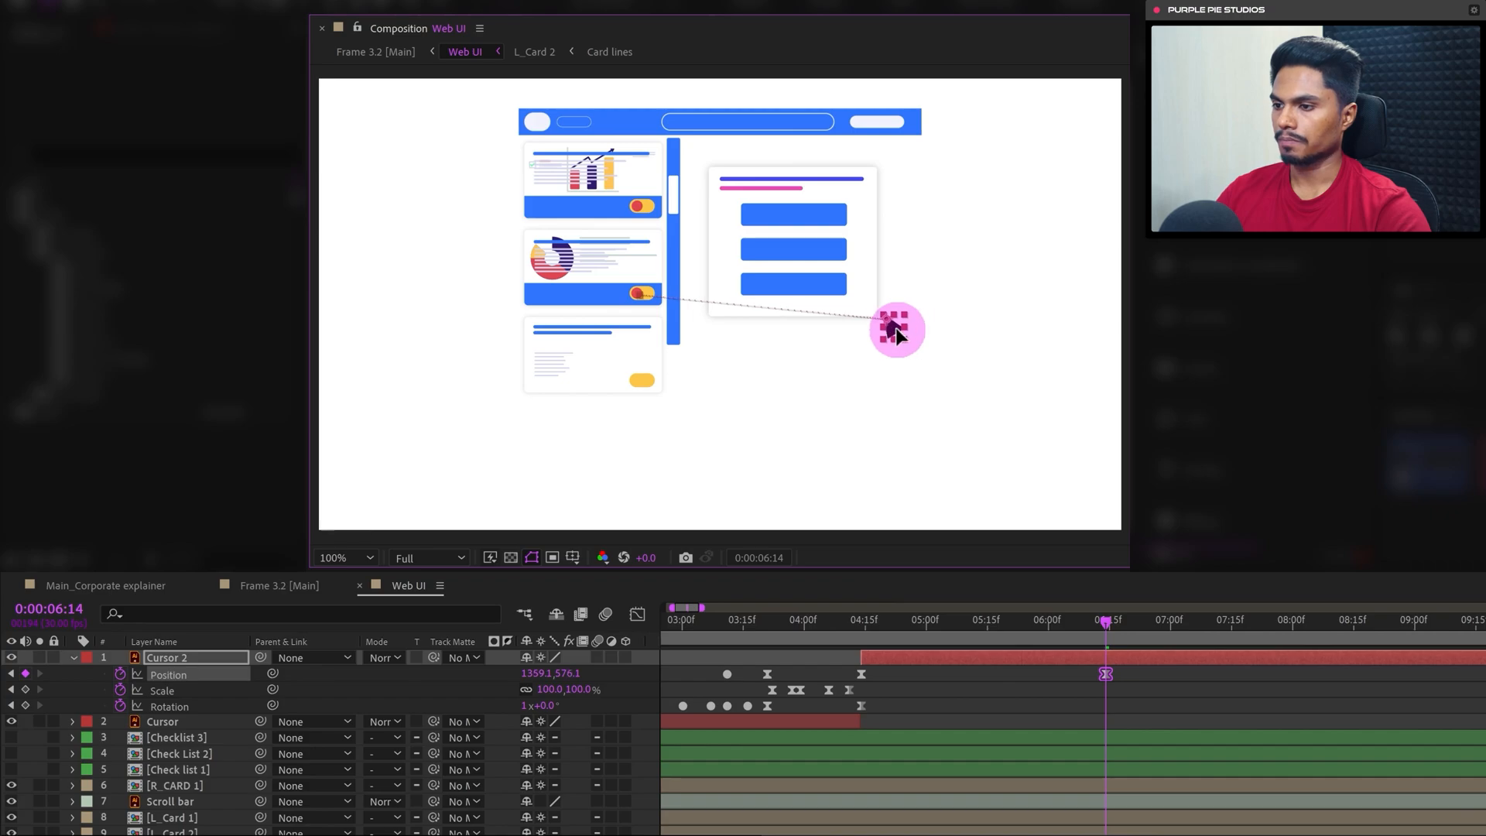
Delete all of Cursor 2's Position, Scale and Rotation keyframes that lie before 0:00:04:14
key("minus")
left_click(873, 705)
left_click_drag(750, 665, 940, 721)
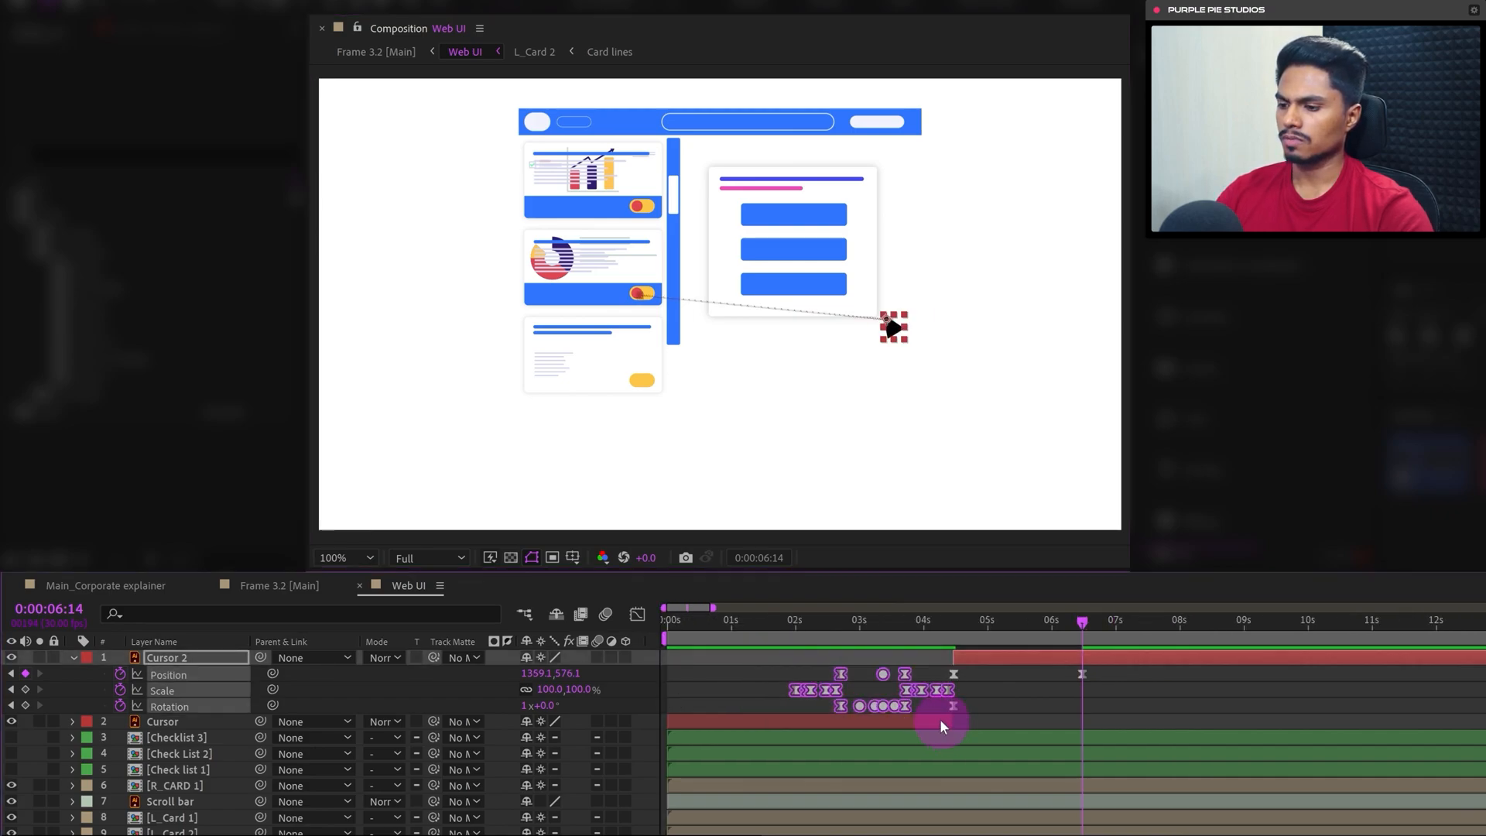
key("Delete")
left_click(955, 656)
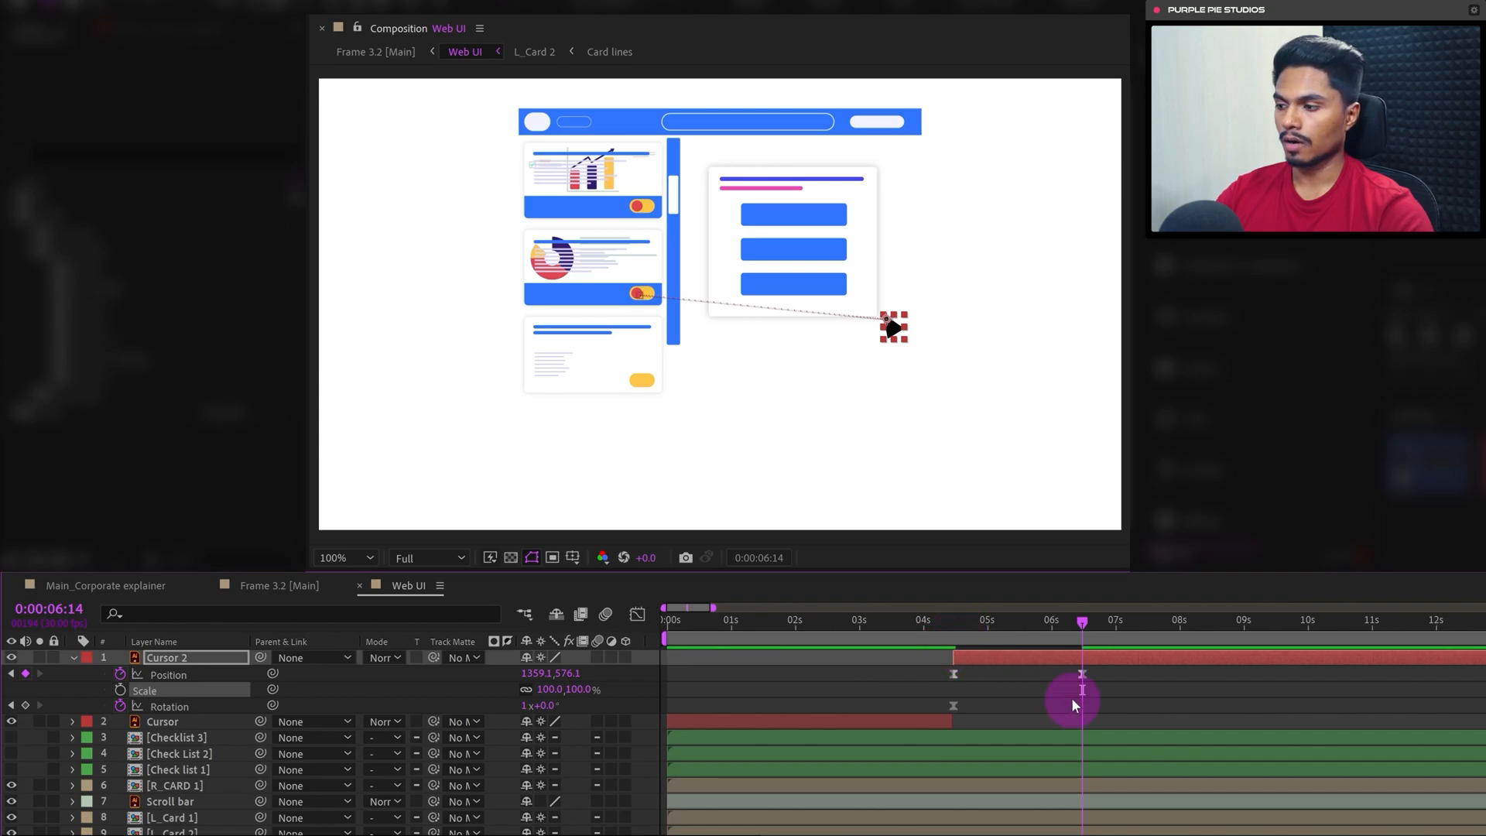
Pull a curve handle steeply upward from Cursor 2's first motion path point on the second card's toggle with the Pen tool
key("equal")
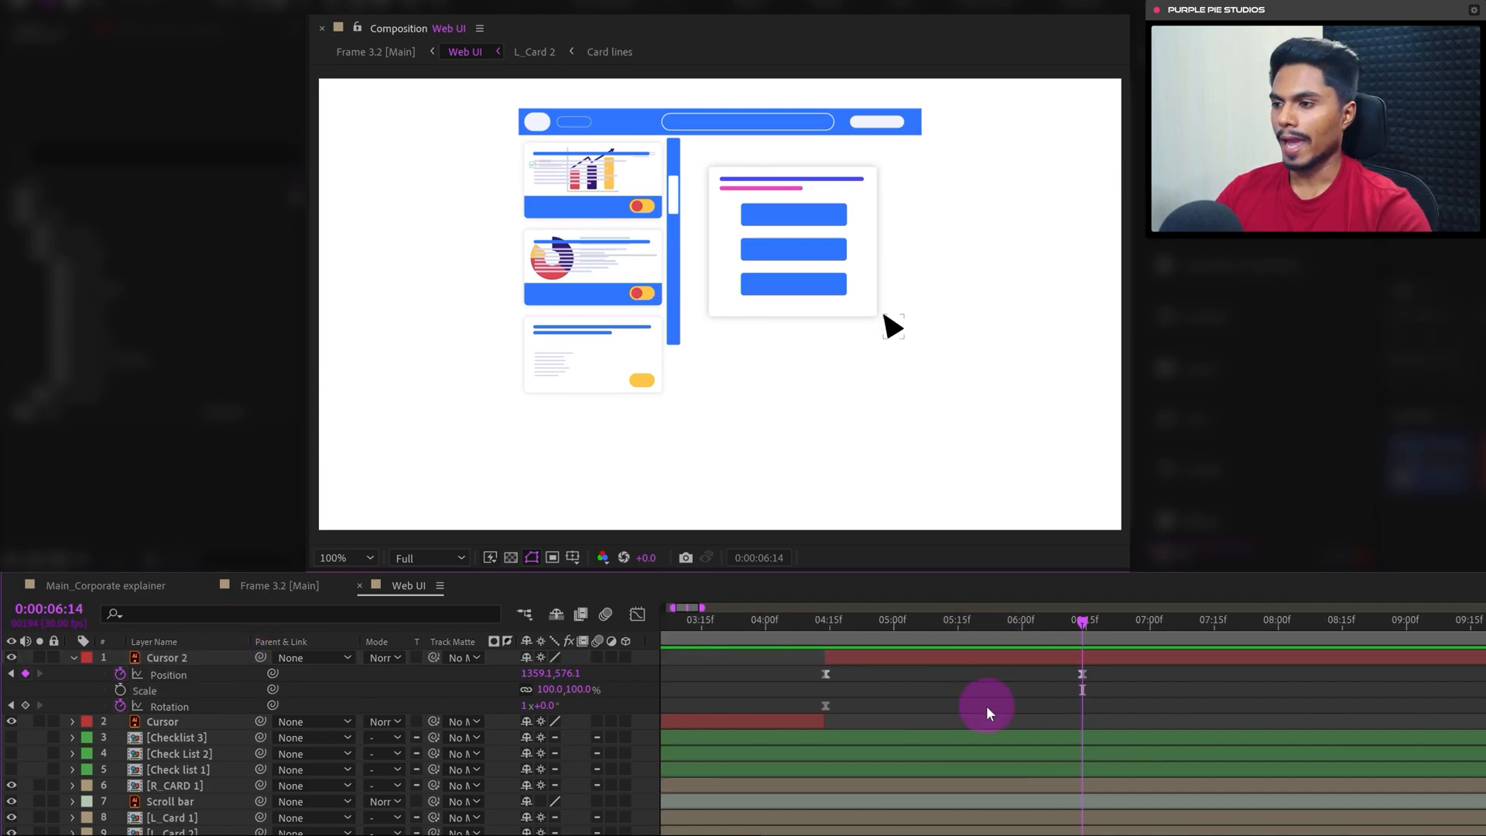
left_click(1083, 674)
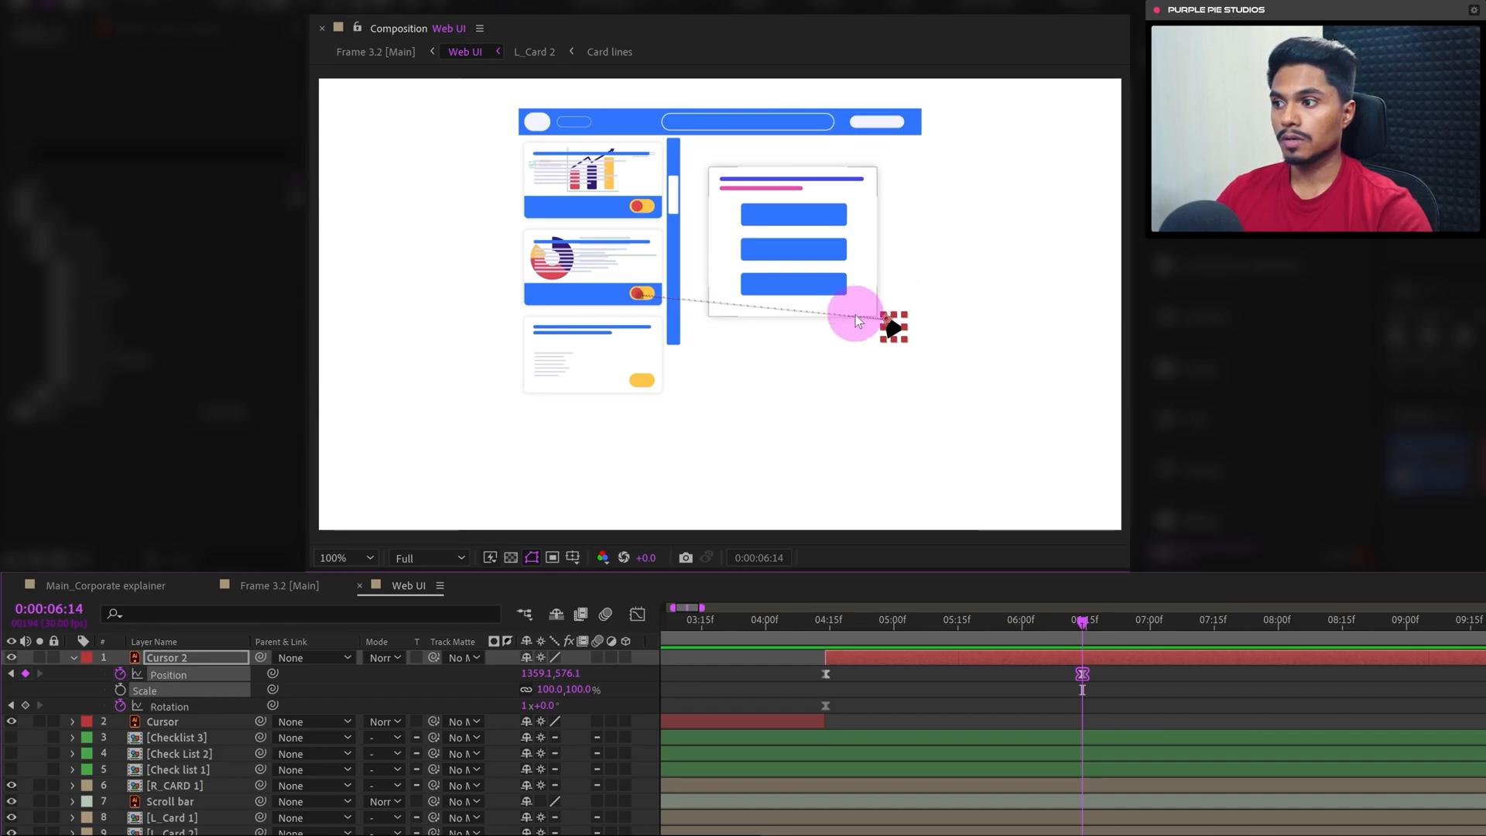
left_click(281, 5)
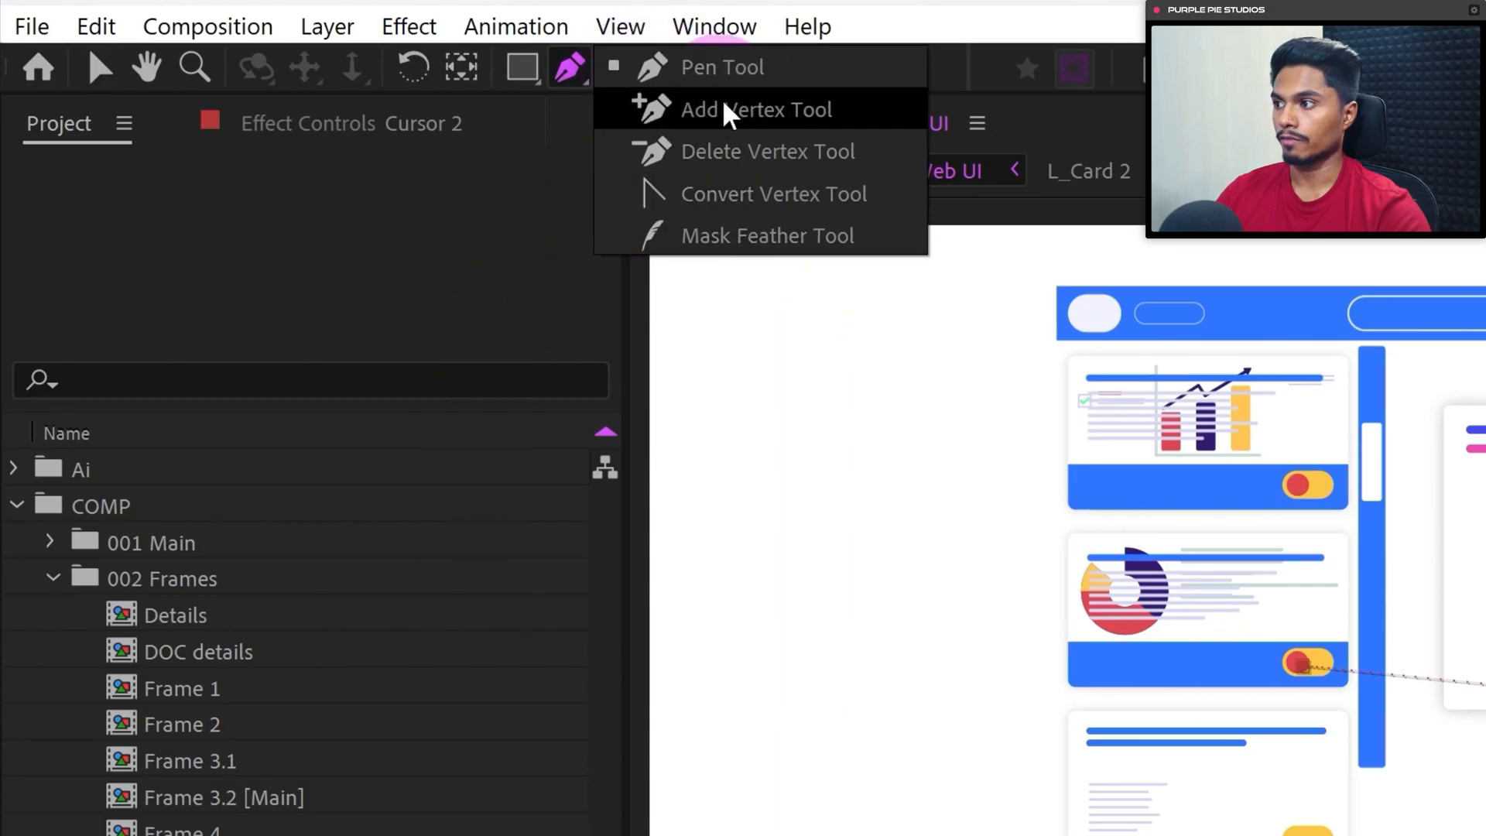
left_click(198, 659)
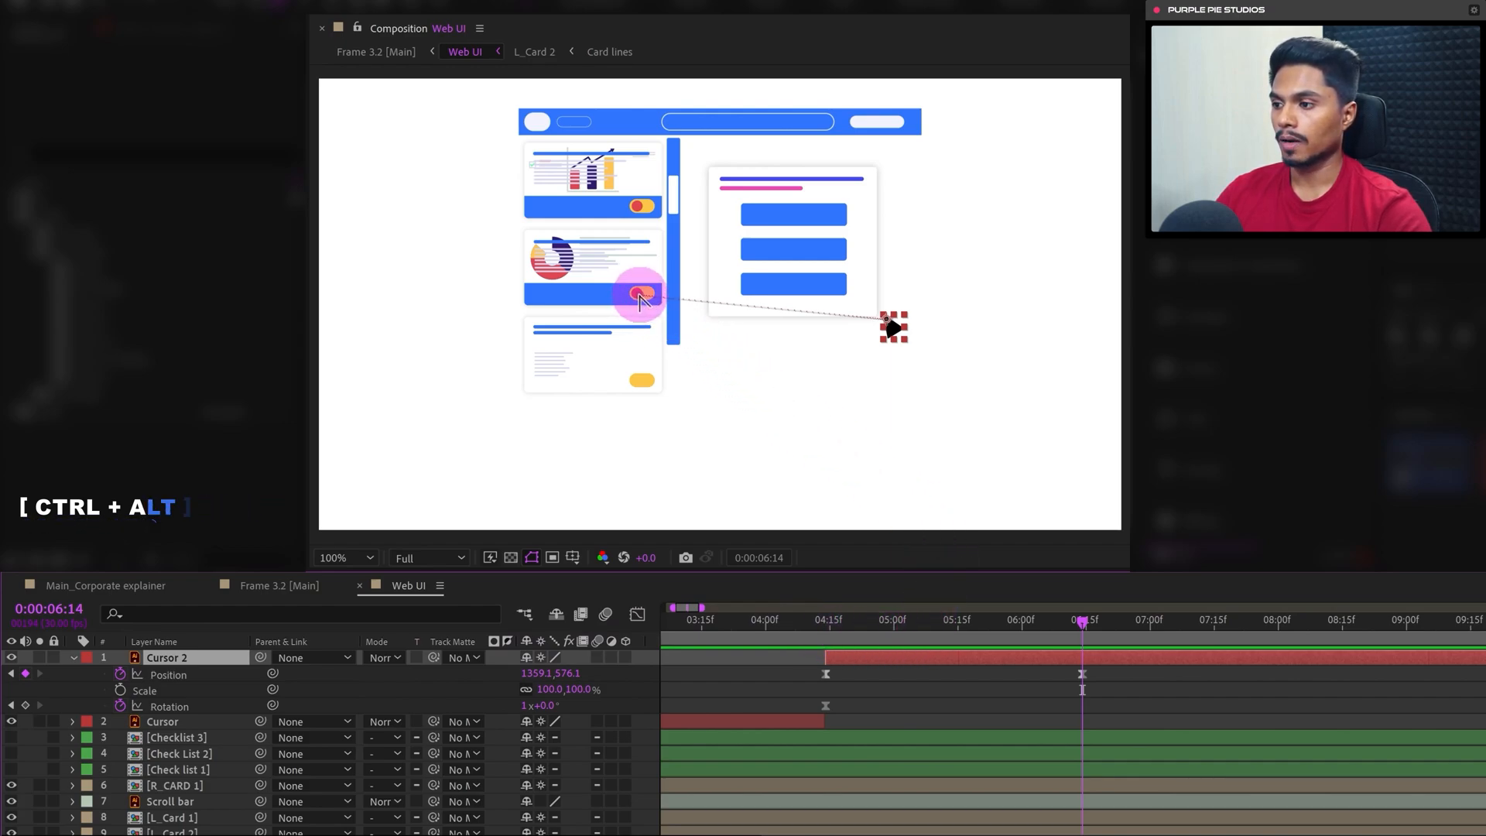
left_click(640, 296)
left_click_drag(662, 221, 727, 65)
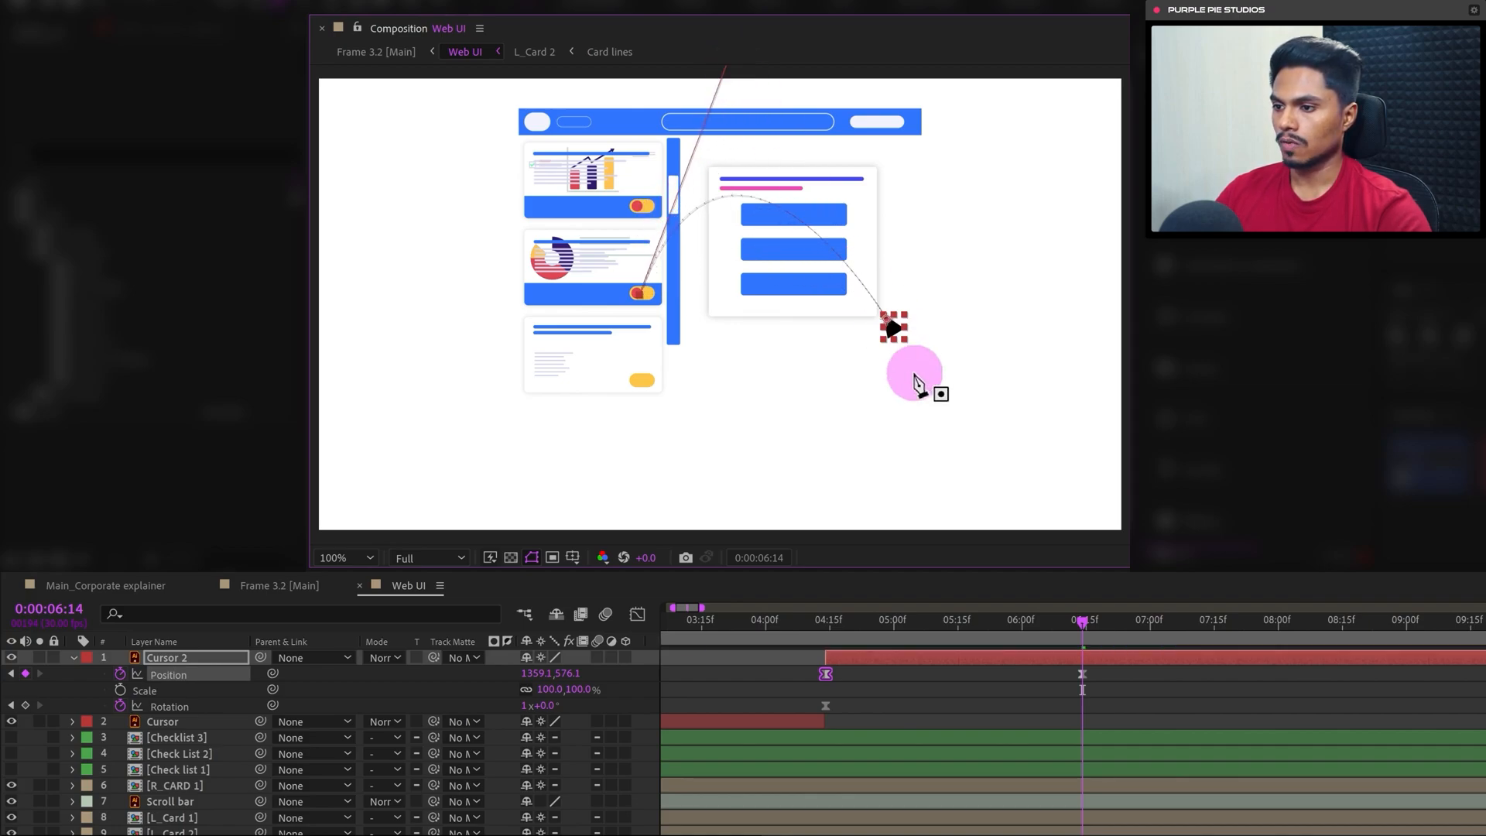
Arch Cursor 2's motion path over the checklist card by pulling up the end point's handle and making the start handle nearly vertical
left_click(889, 318)
left_click_drag(879, 232, 886, 150)
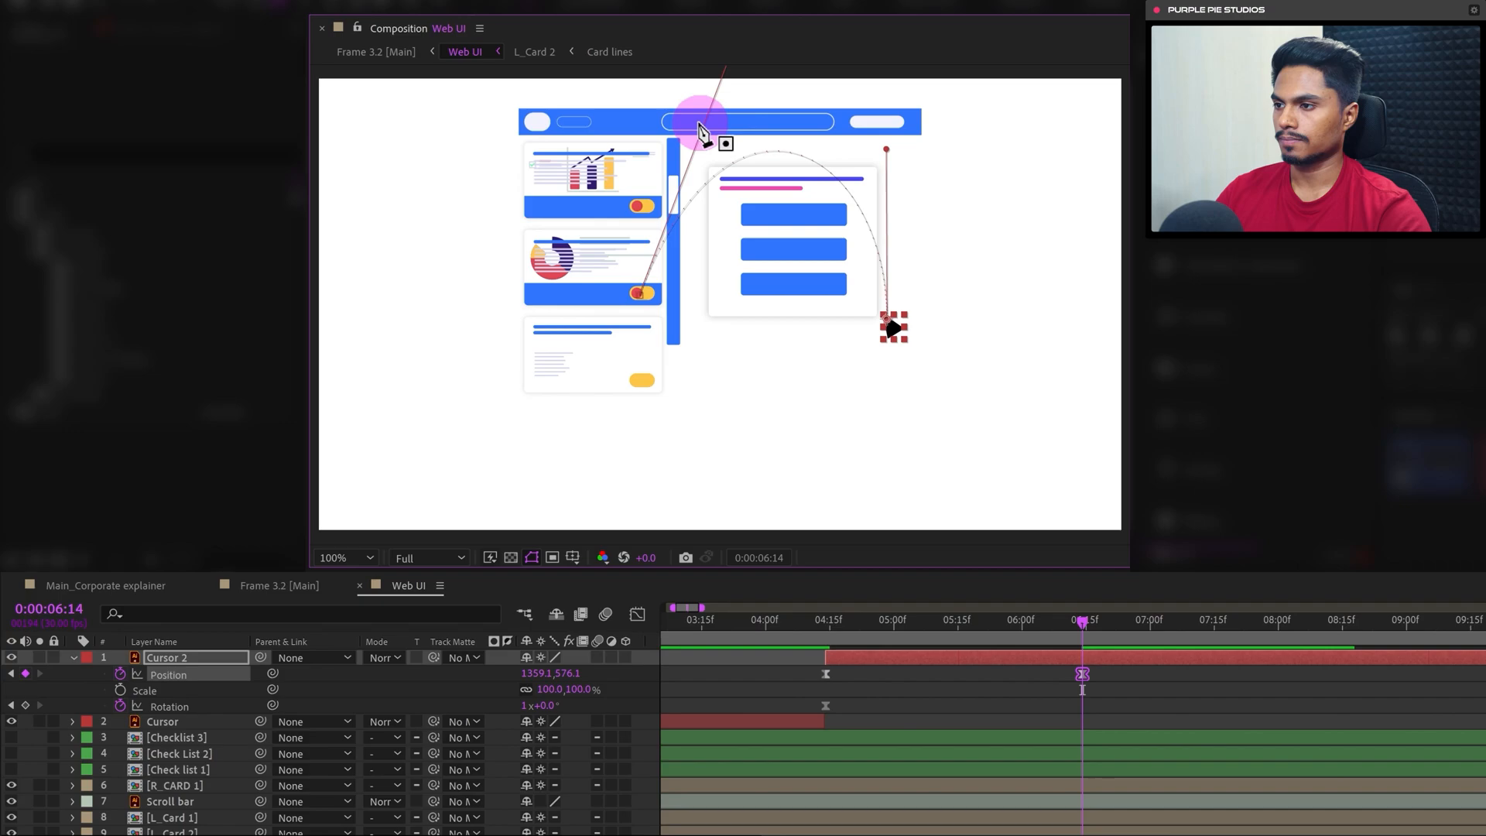
scroll(680, 173, "up", 2)
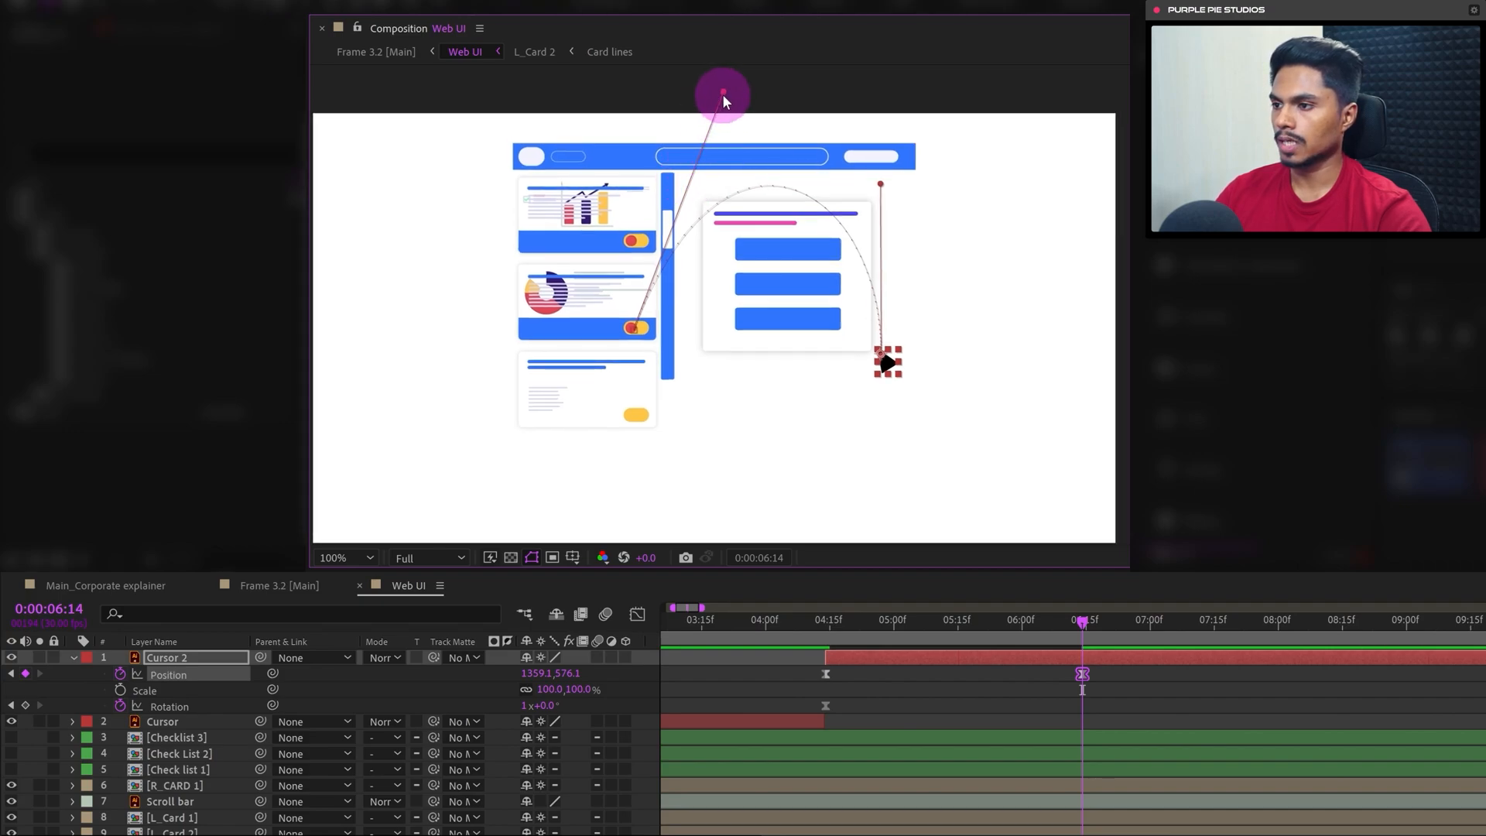
left_click_drag(723, 92, 626, 104)
left_click_drag(848, 627, 951, 619)
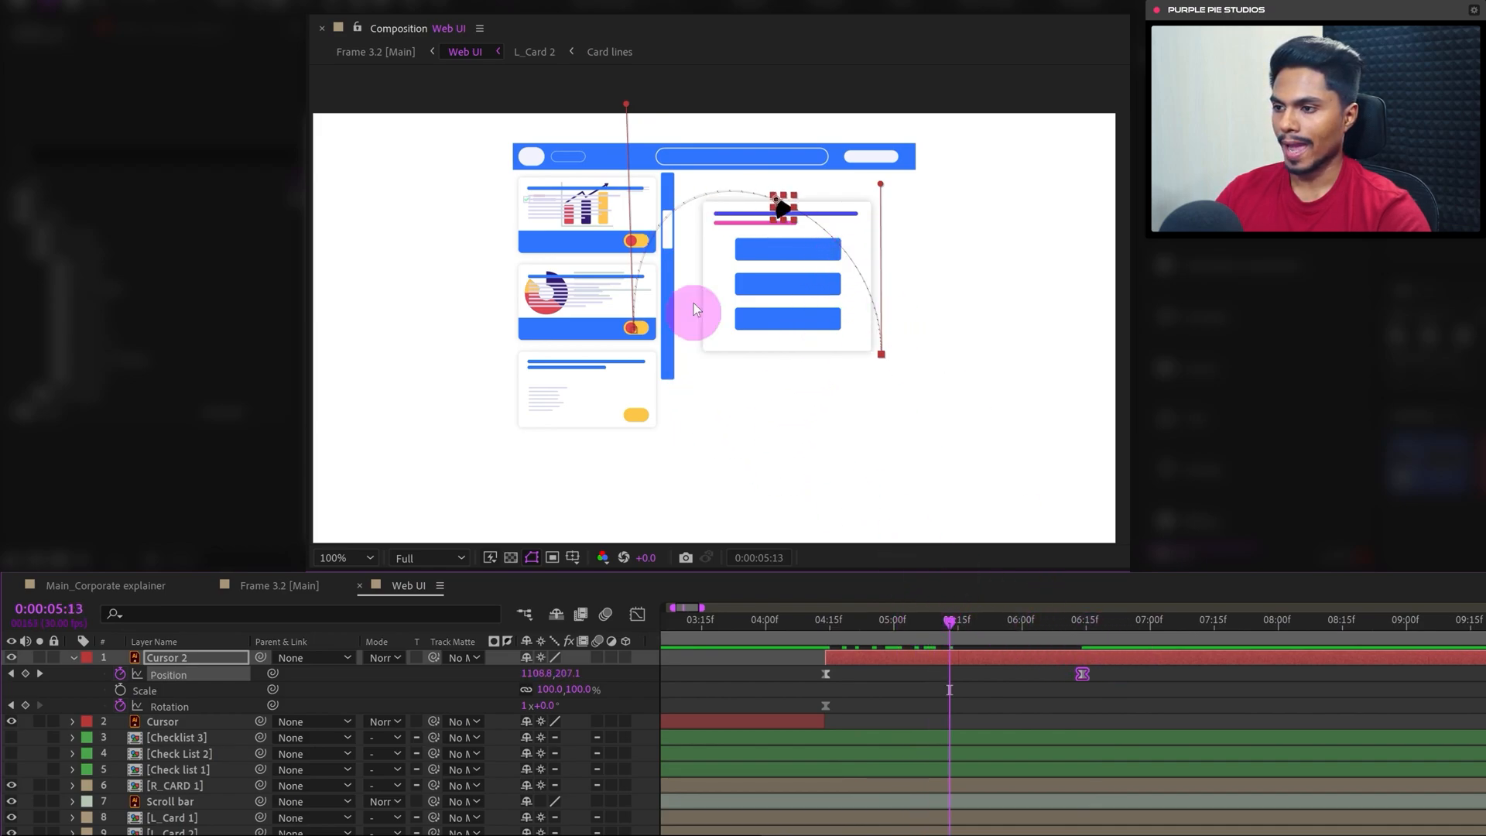
Ease Cursor 2's two Position keyframes and adjust their speed curve, with about 50% influence on the end keyframe
left_click_drag(1093, 666, 811, 679)
left_click(640, 614)
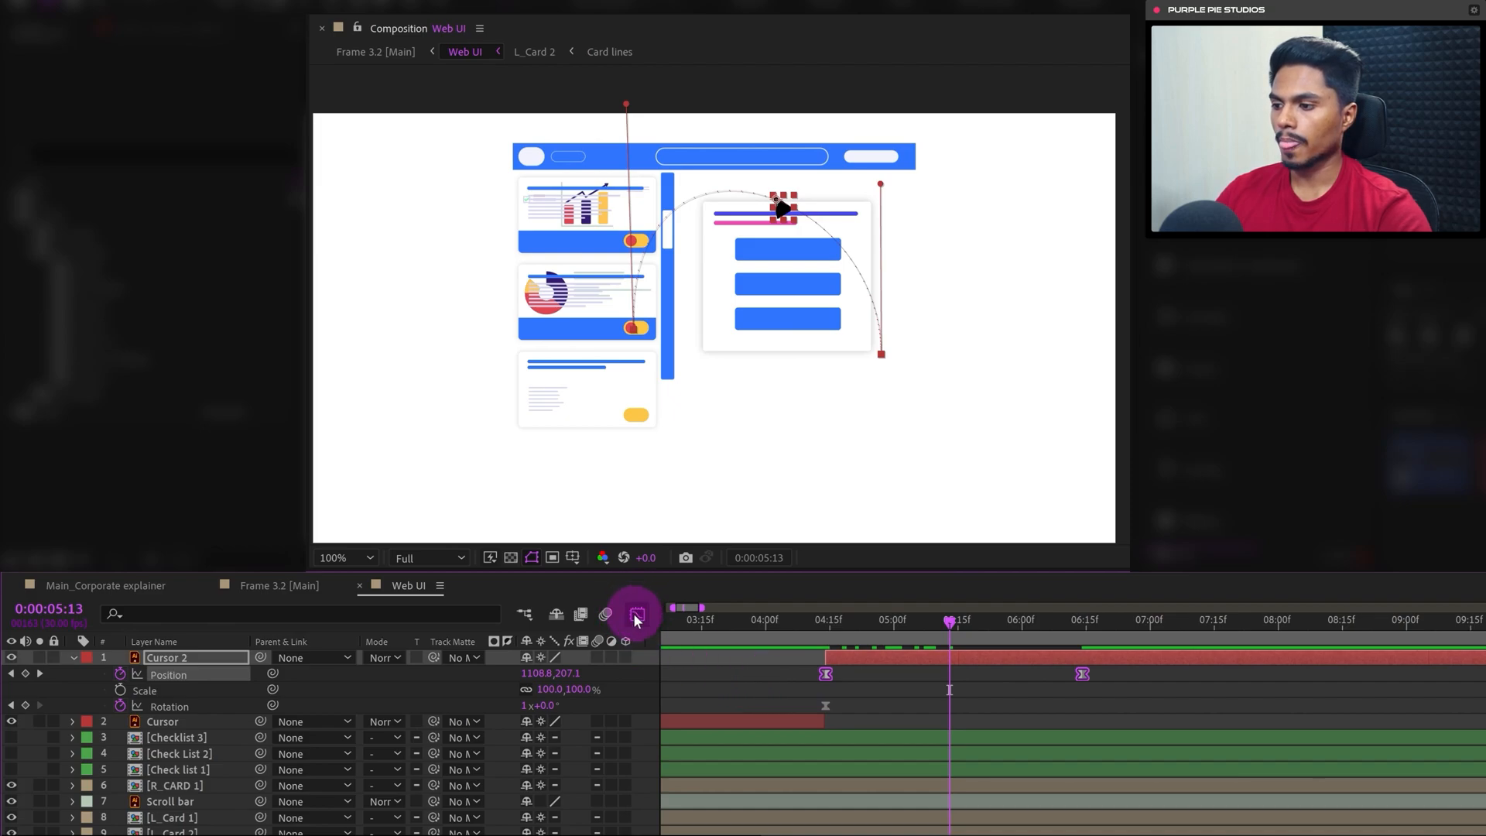
left_click_drag(1075, 780, 770, 814)
key("F9")
left_click_drag(917, 762, 894, 795)
left_click(1038, 795)
left_click_drag(1045, 795, 1017, 795)
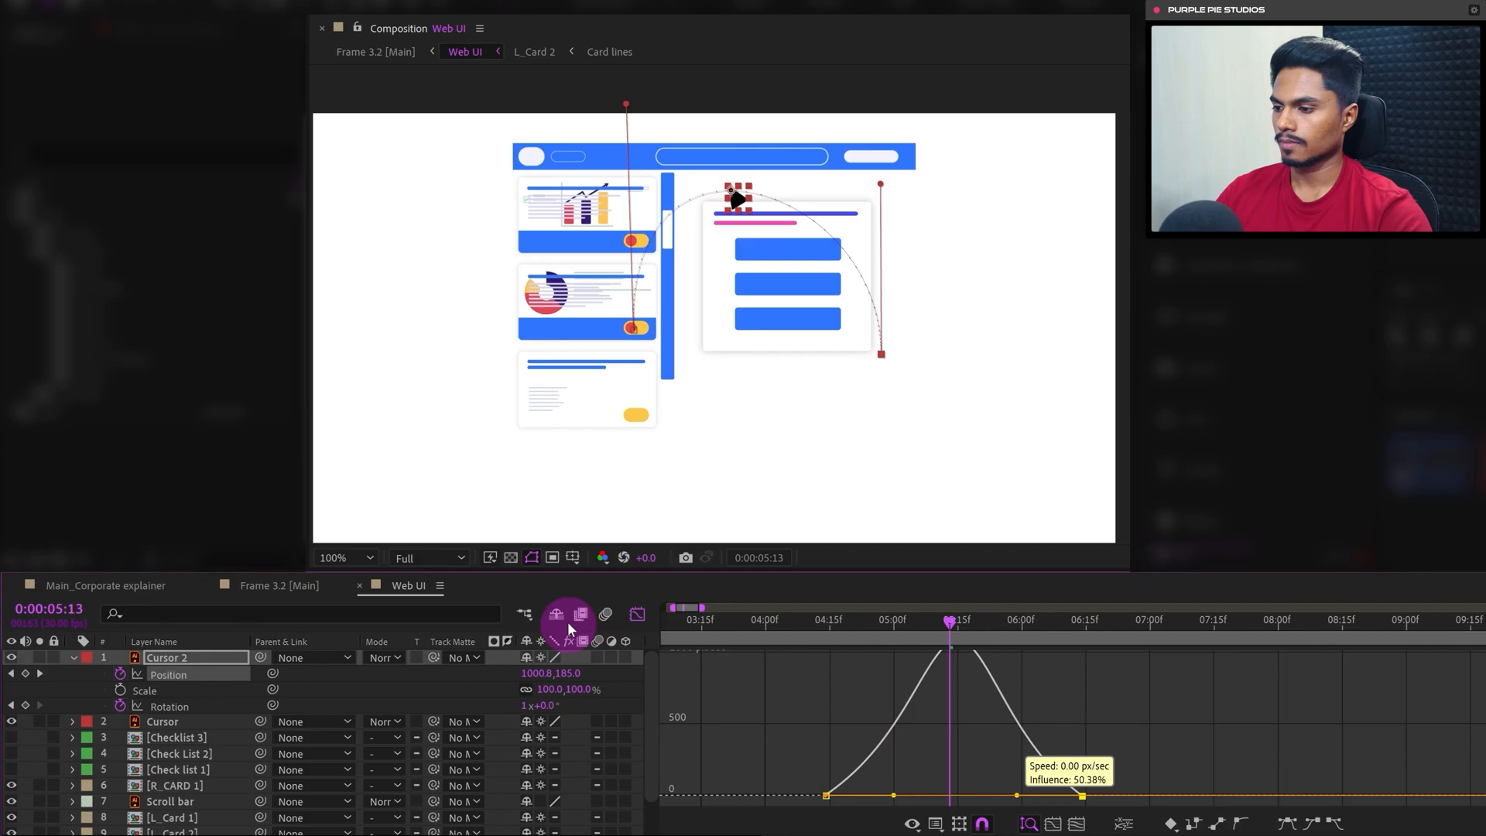
left_click(637, 614)
Shape Cursor 2's path with Position keyframes at about 699, 391 at 0:00:05:00 and about 1215, 200 at 0:00:05:19
left_click(184, 657)
left_click(826, 675)
left_click_drag(886, 624, 894, 621)
left_click_drag(639, 286, 615, 287)
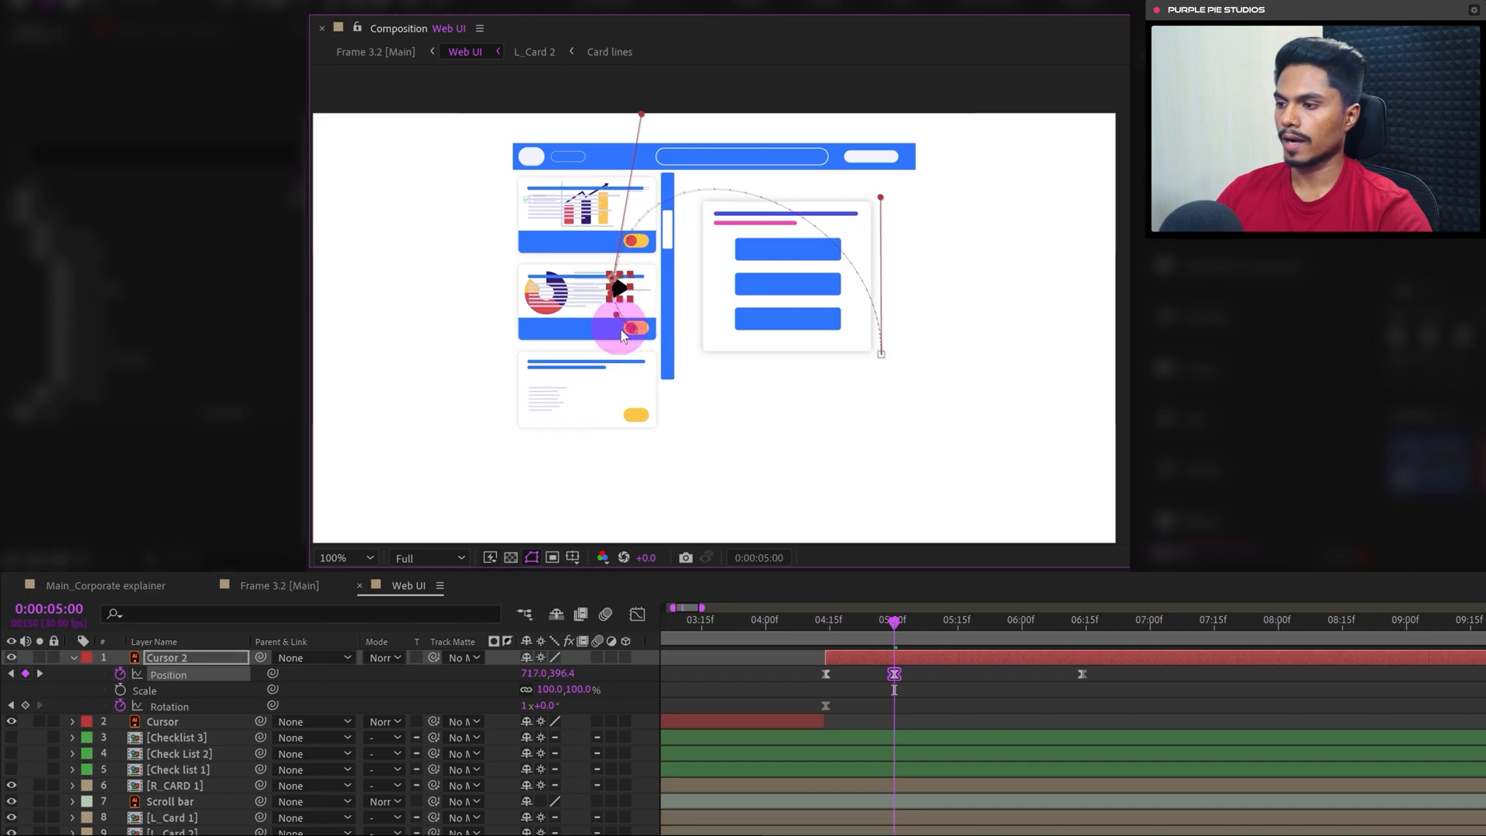
left_click_drag(616, 291, 603, 287)
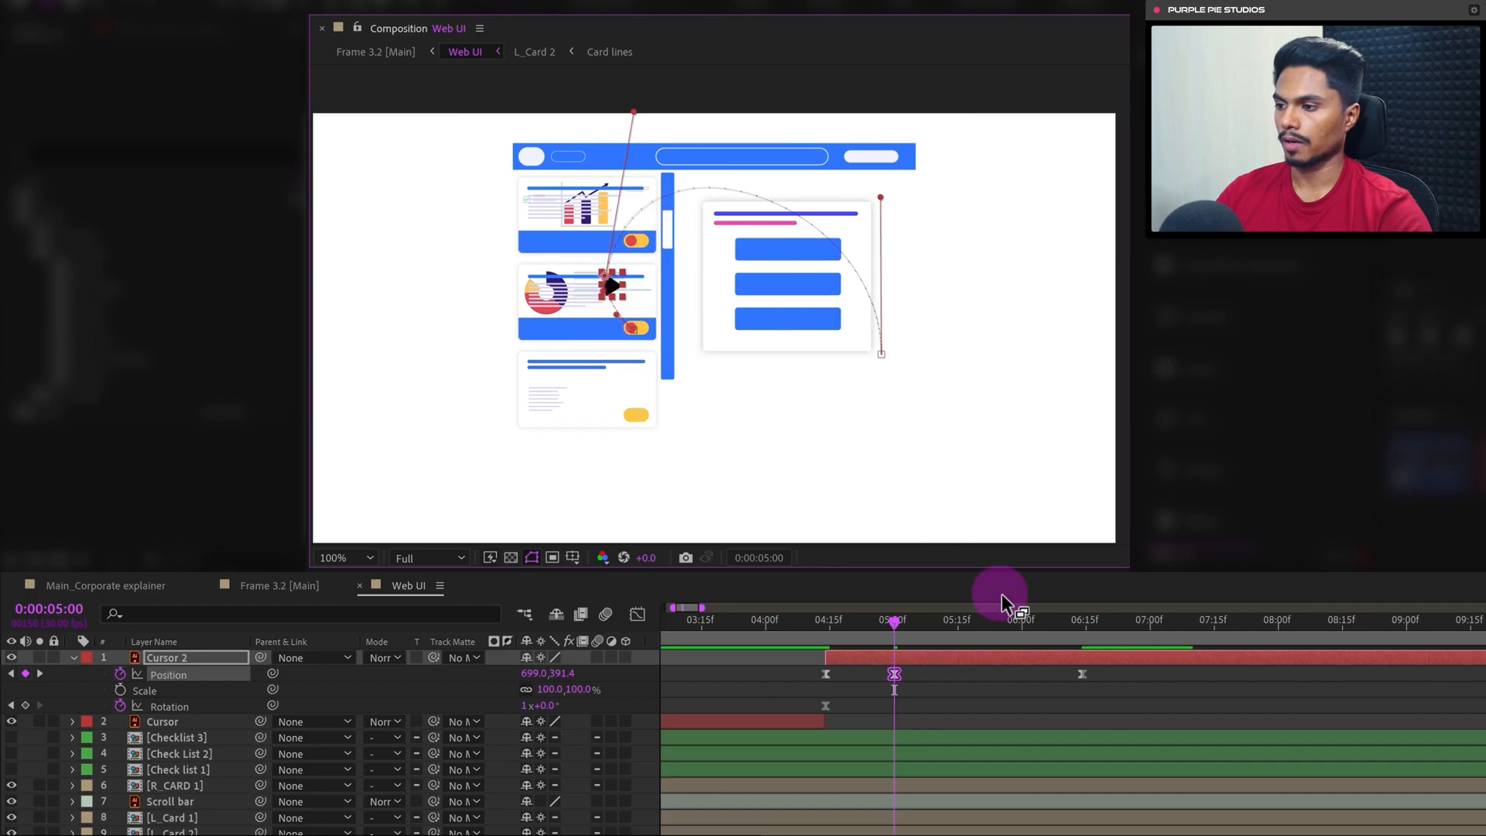
left_click_drag(1002, 619, 986, 579)
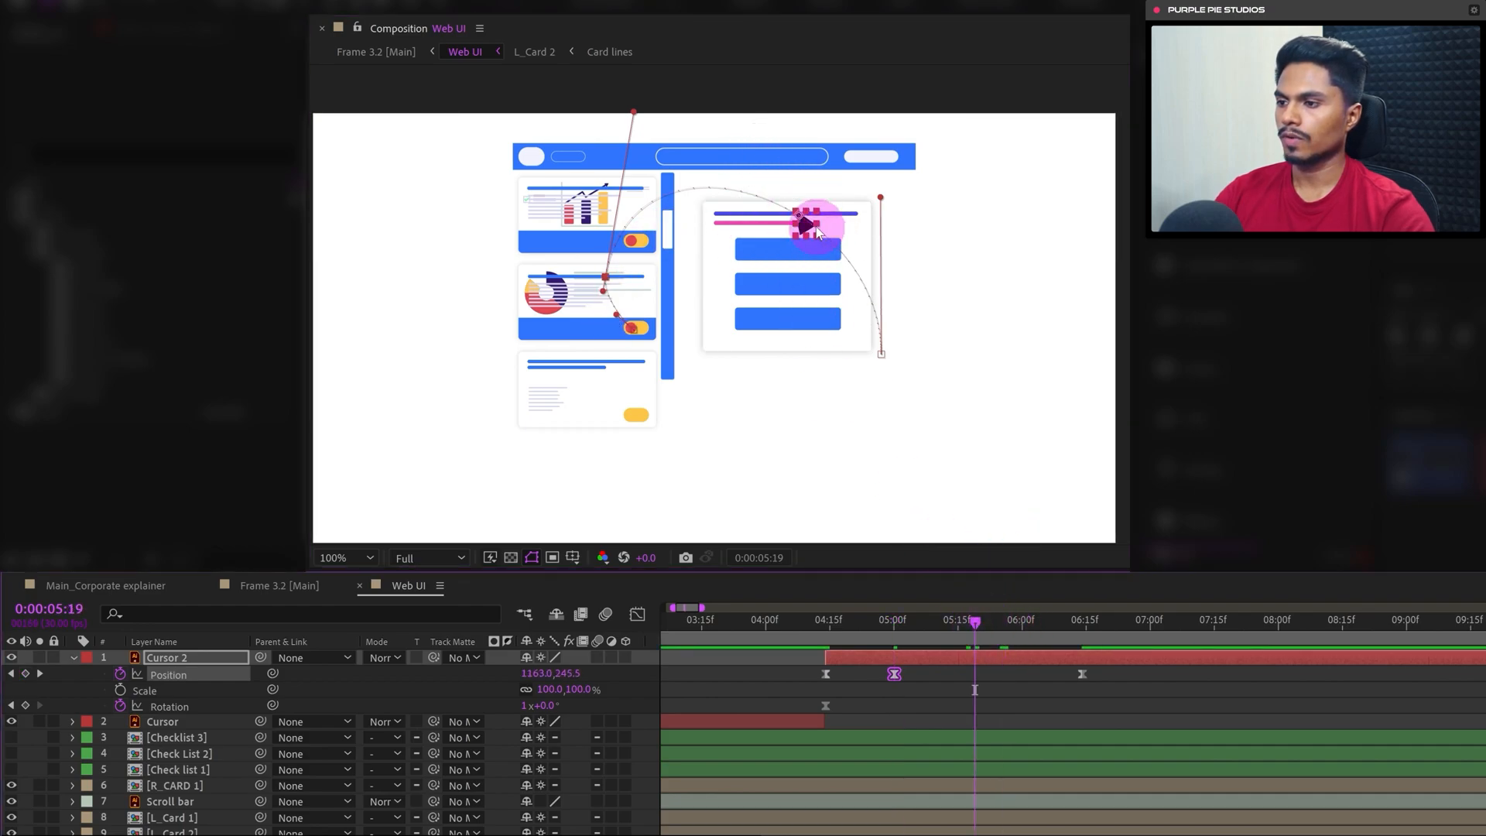
left_click_drag(802, 223, 822, 206)
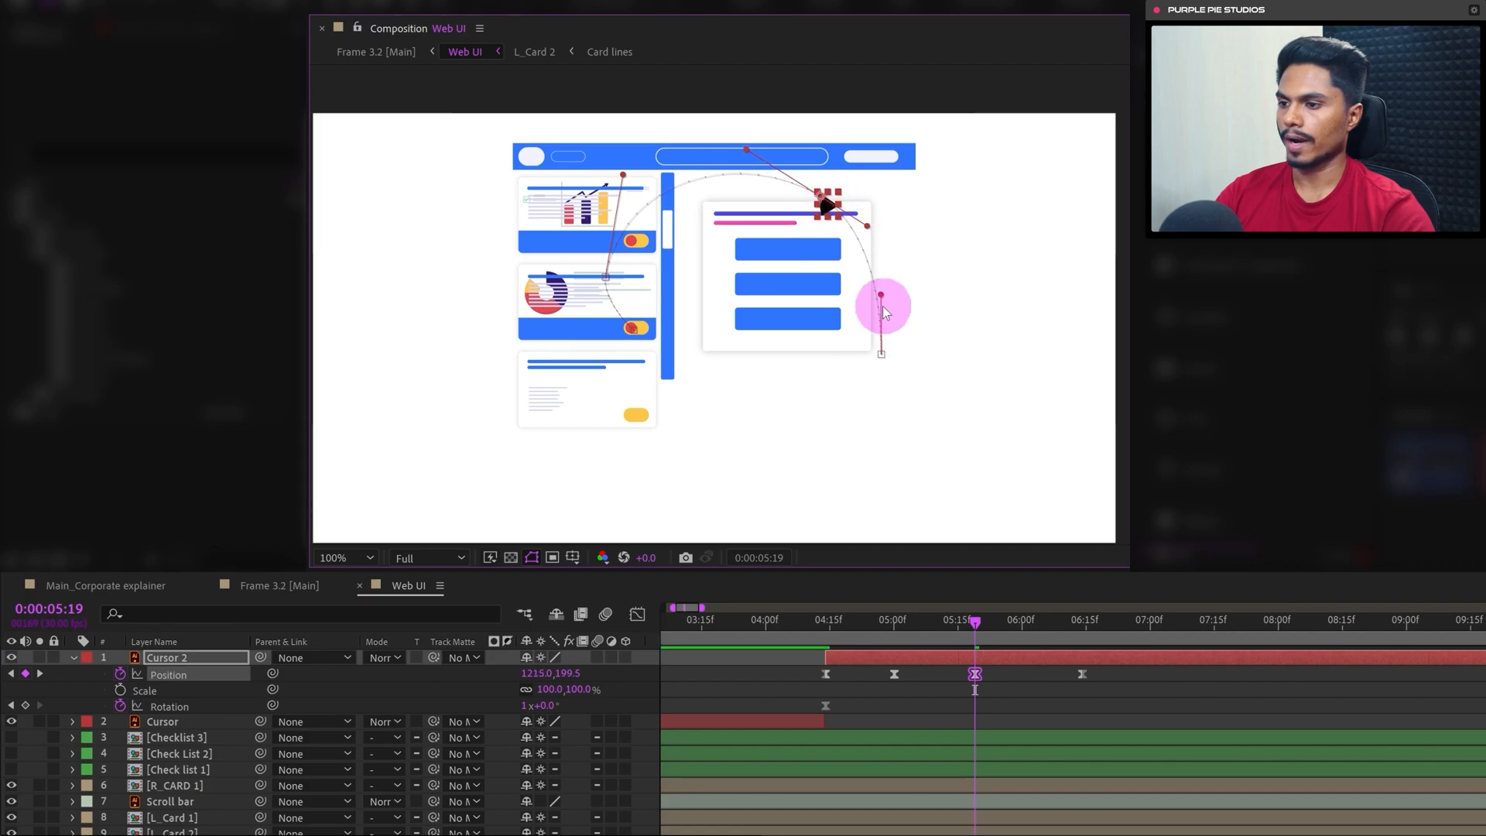
Smooth Cursor 2's motion path by moving the end point's handle slightly outward and the start point's handle farther from the toggle
left_click_drag(883, 296, 886, 298)
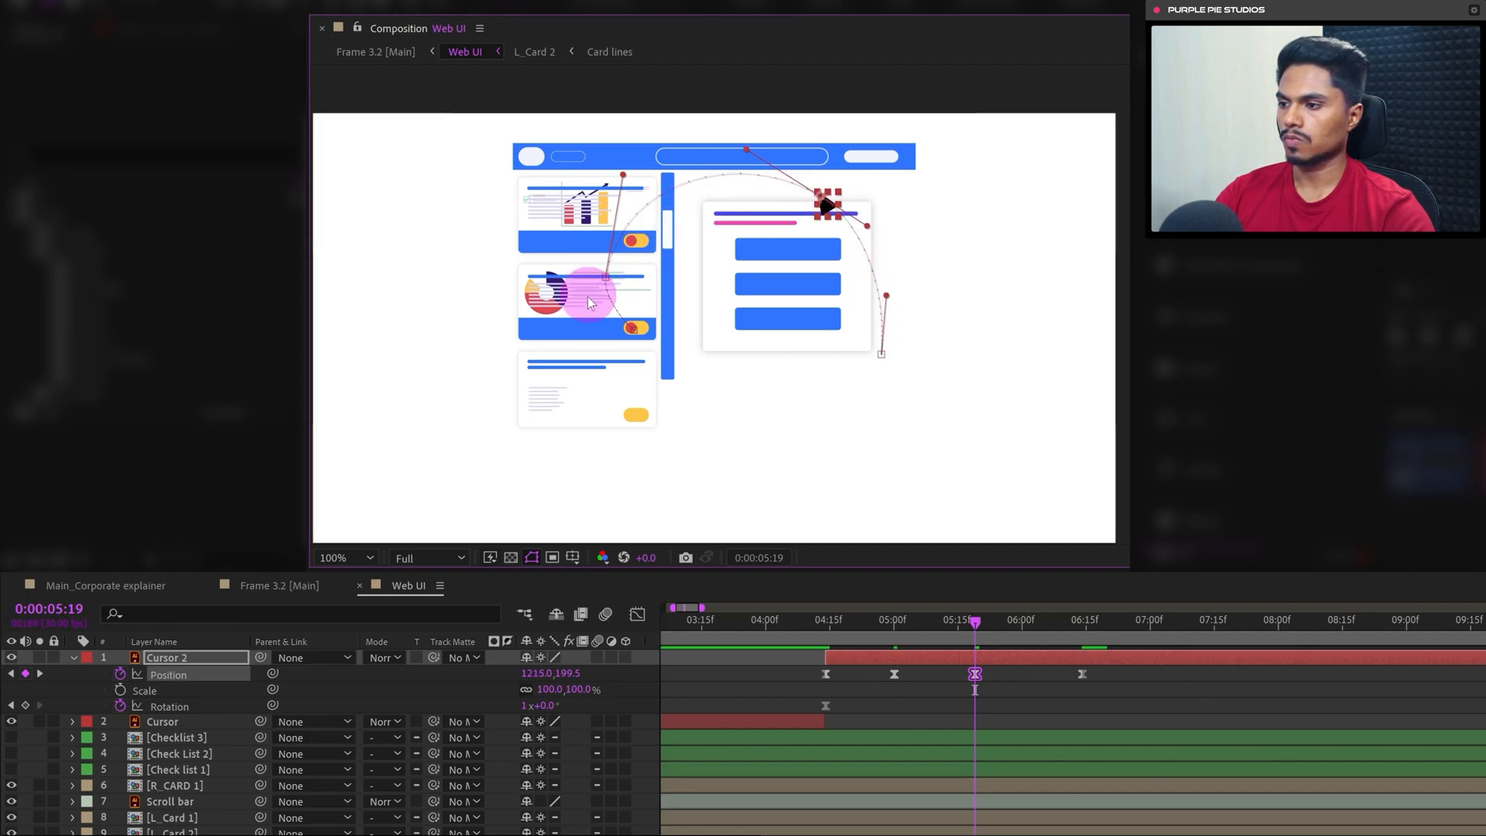
left_click(606, 277)
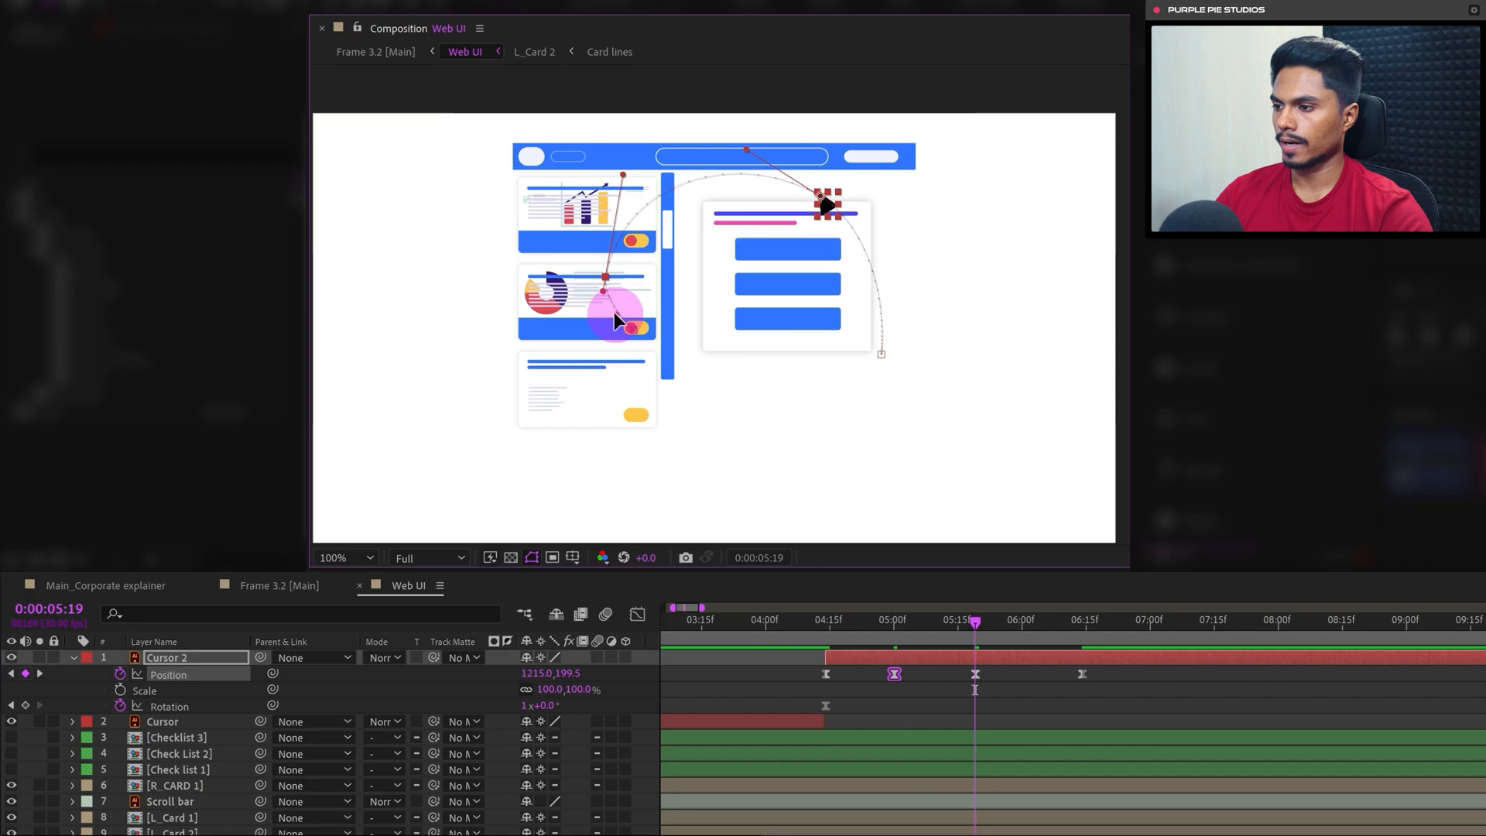
left_click_drag(617, 314, 608, 316)
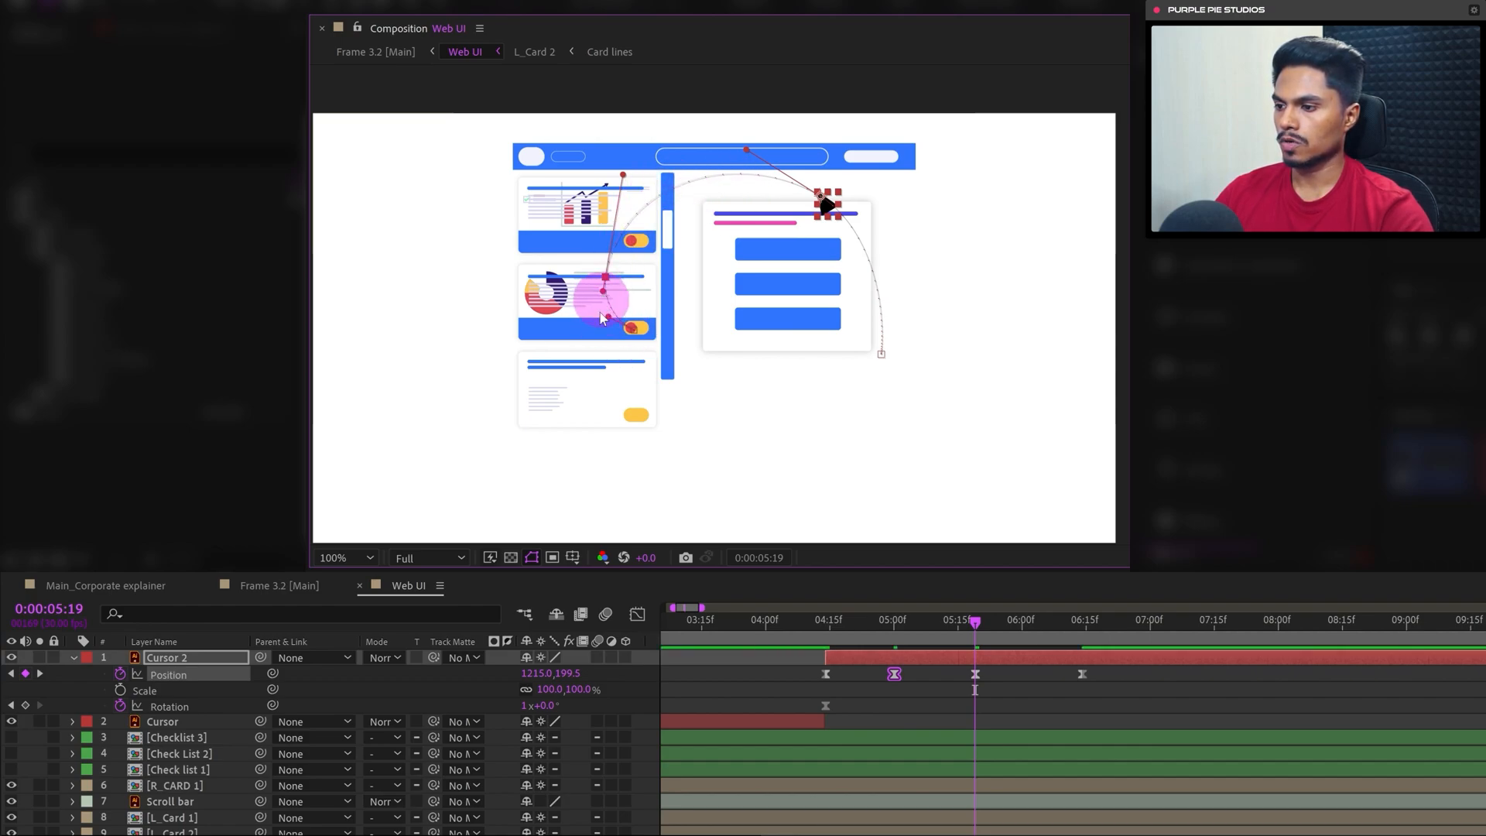
left_click(1026, 665)
Convert Cursor 2's Position keyframes at 0:00:05:00 and 0:00:05:19 to roving keyframes and save the project
left_click(201, 658)
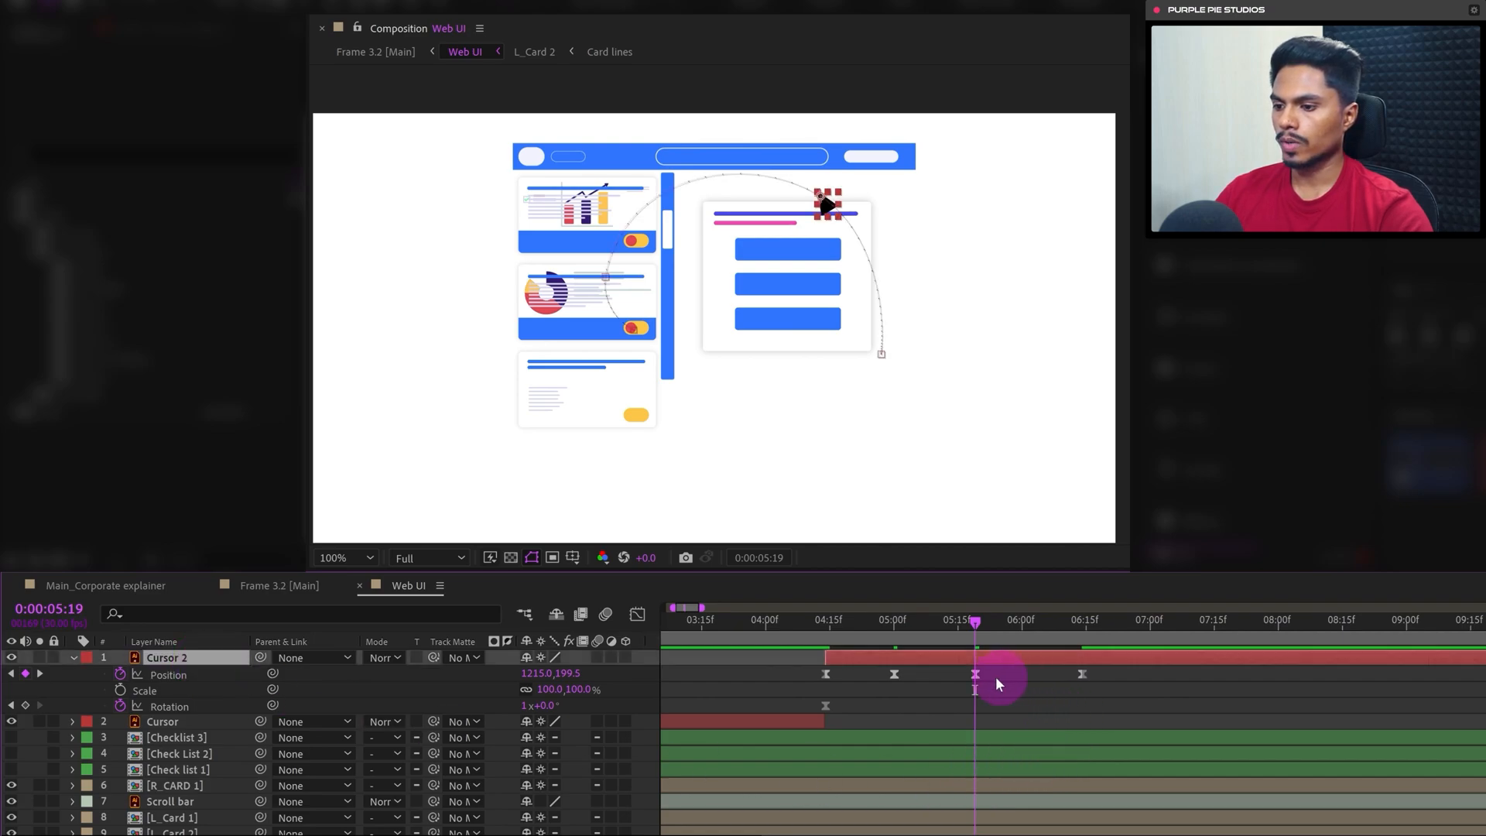
left_click_drag(991, 667, 884, 681)
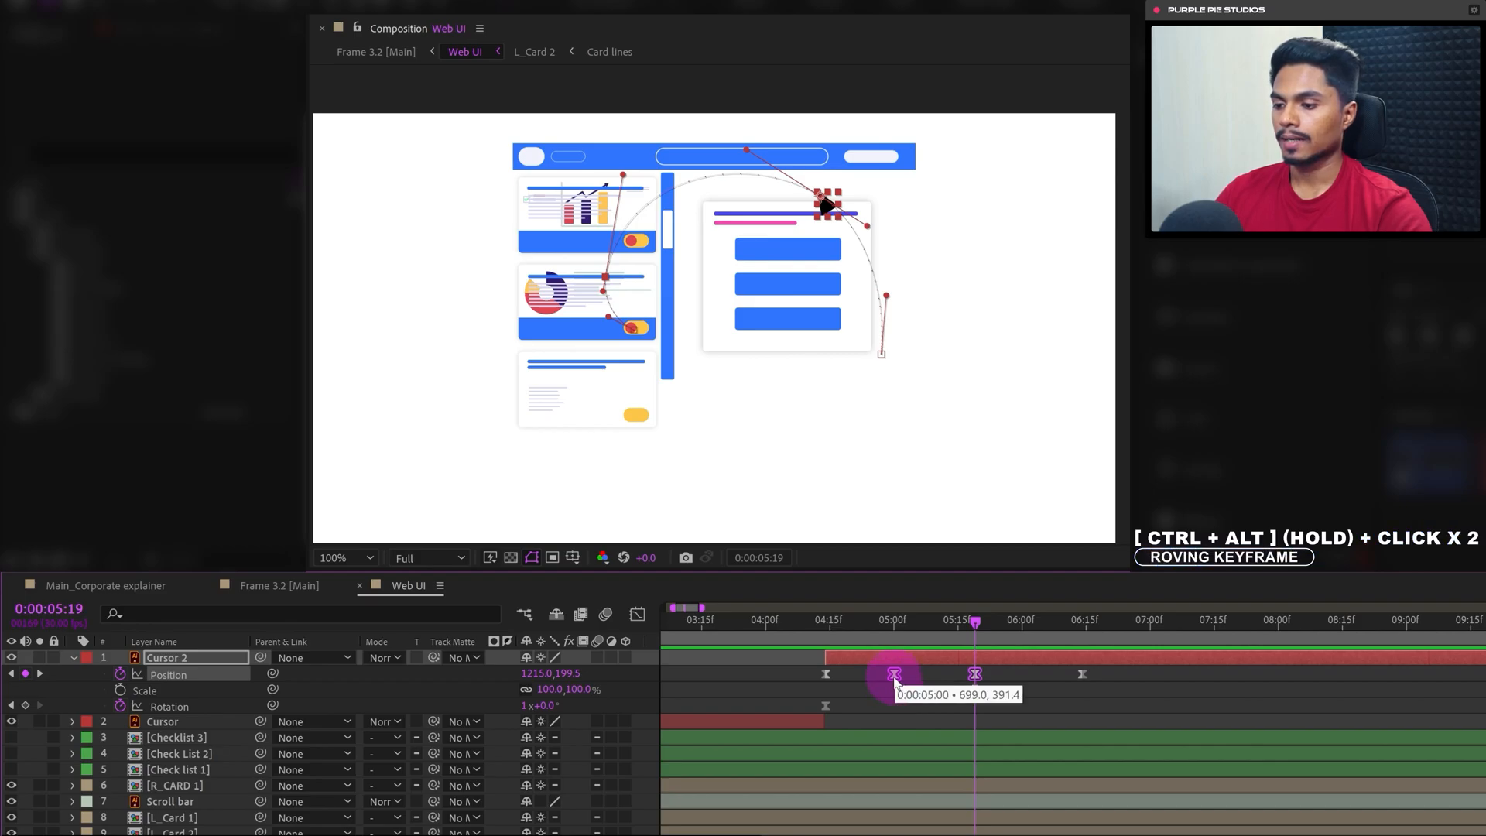
left_click(894, 678, "ctrl+alt")
left_click(894, 677, "ctrl+alt")
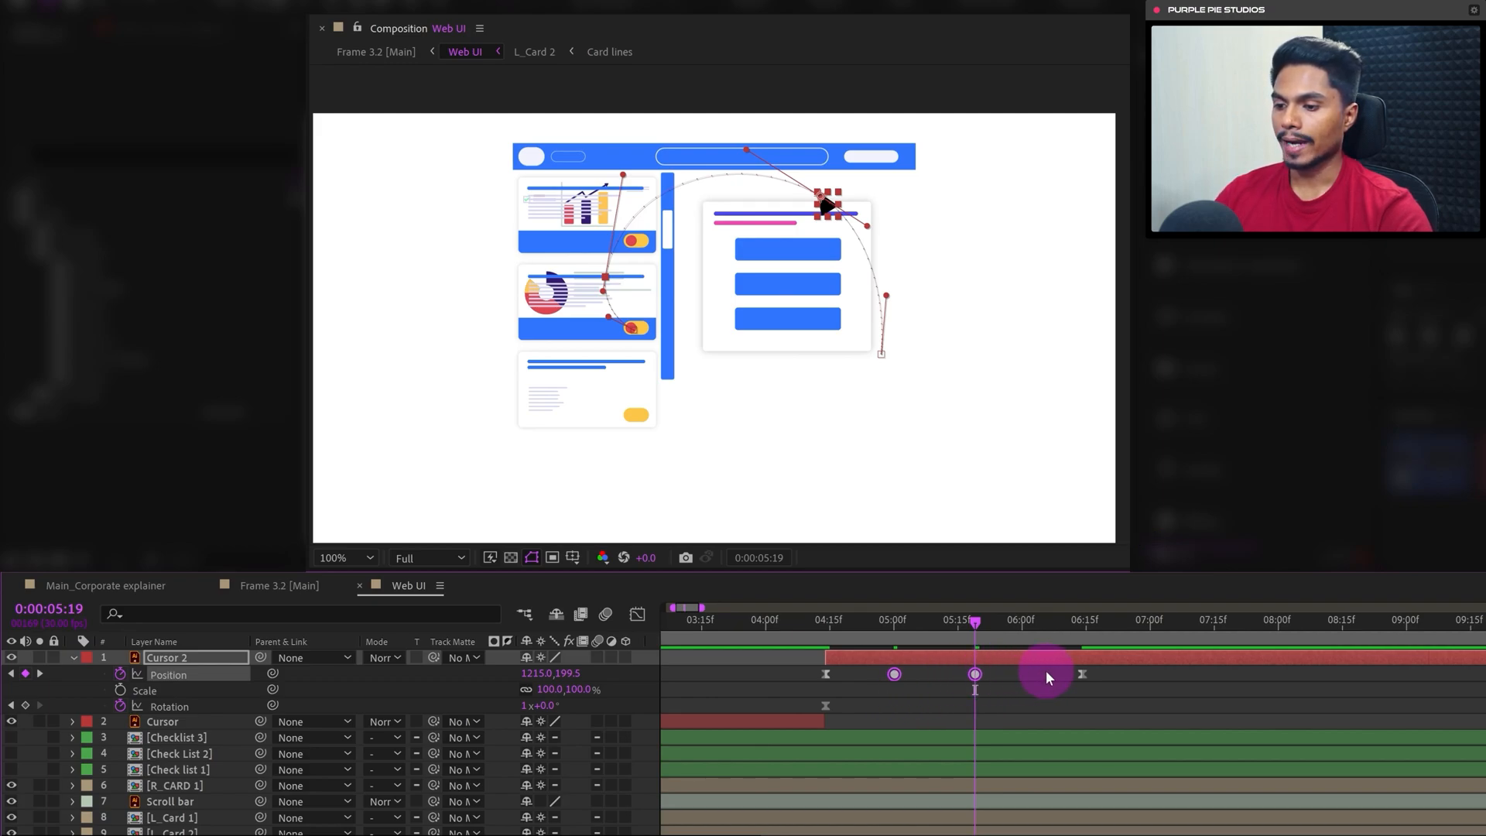
key("ctrl+s")
Set Cursor 2's Rotation at 0:00:06:14 to 2x+7.0°
key("k")
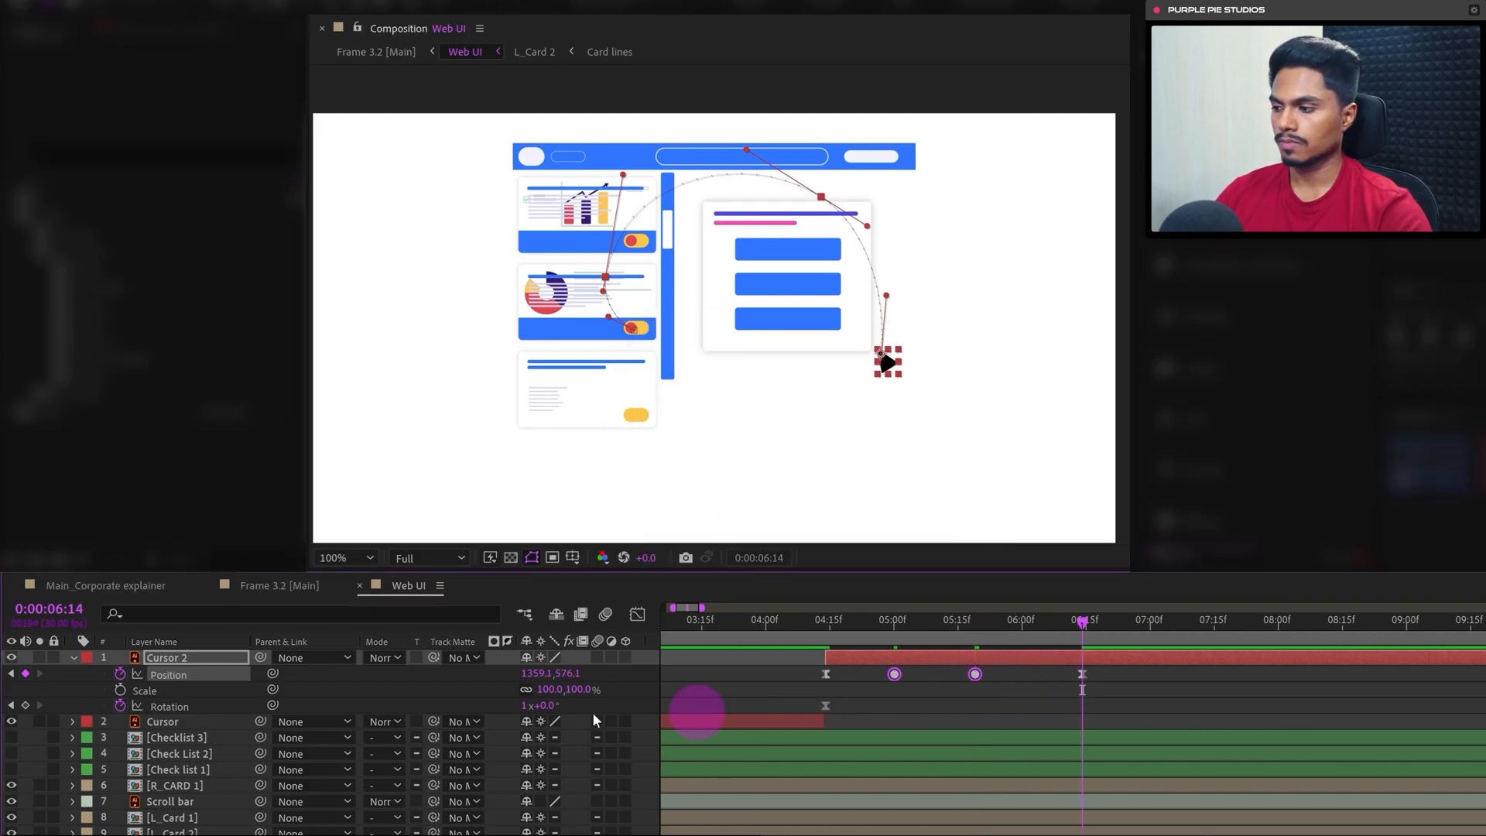
left_click(591, 709)
left_click(532, 705)
type("2")
left_click(645, 709)
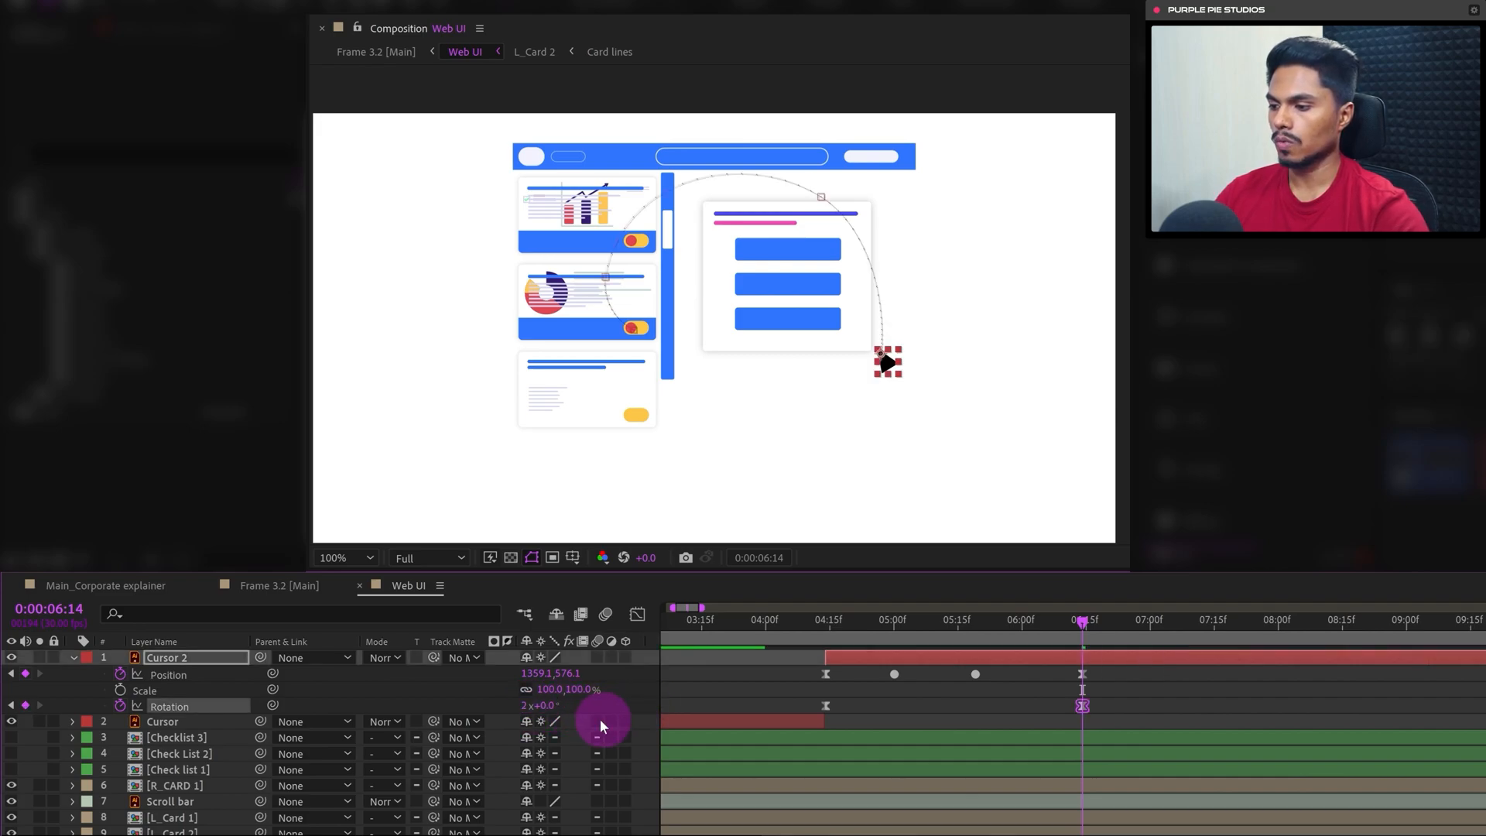
left_click_drag(547, 706, 555, 710)
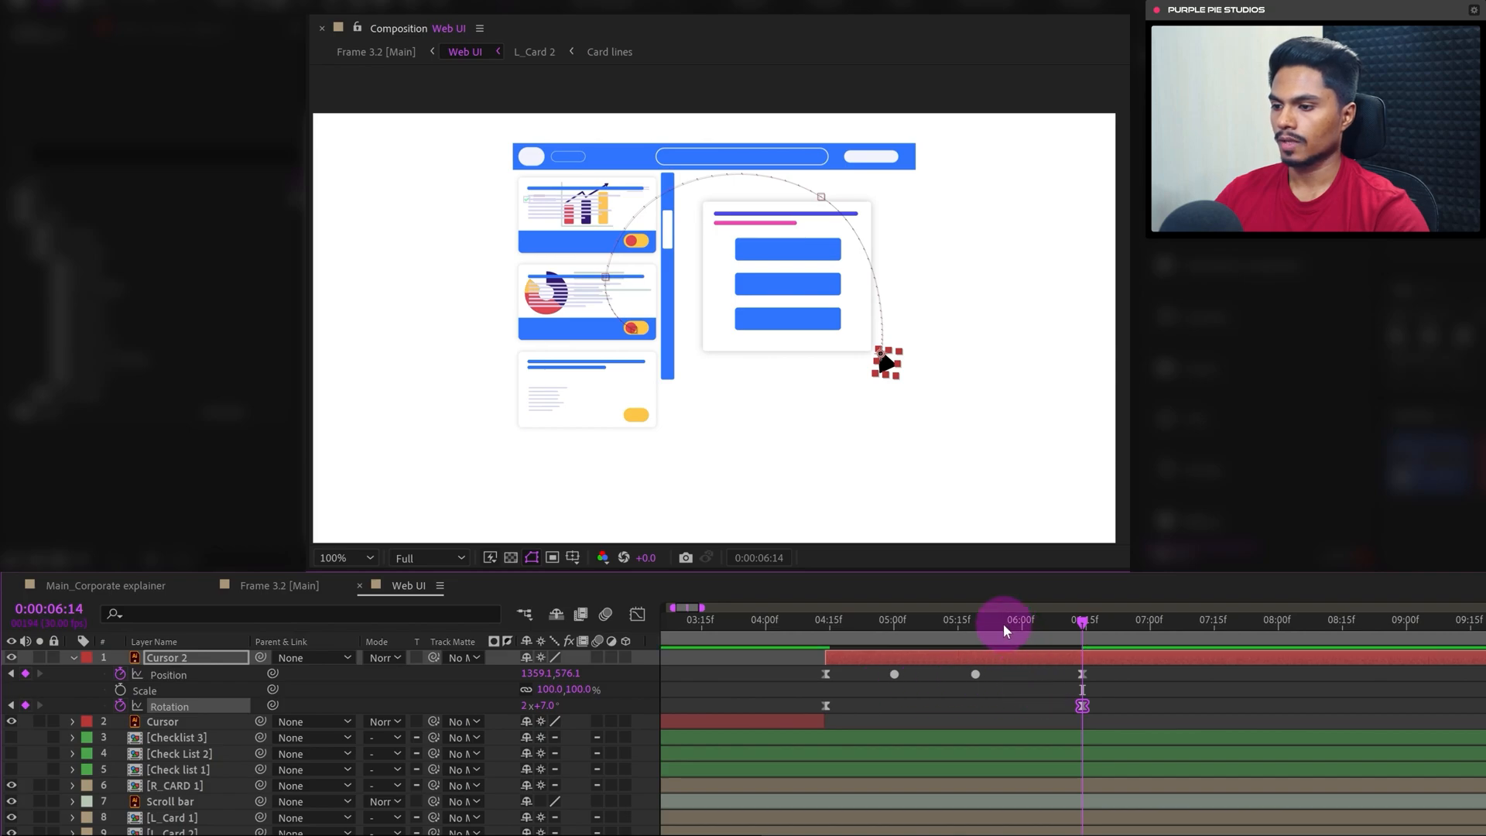
left_click_drag(1004, 624, 934, 642)
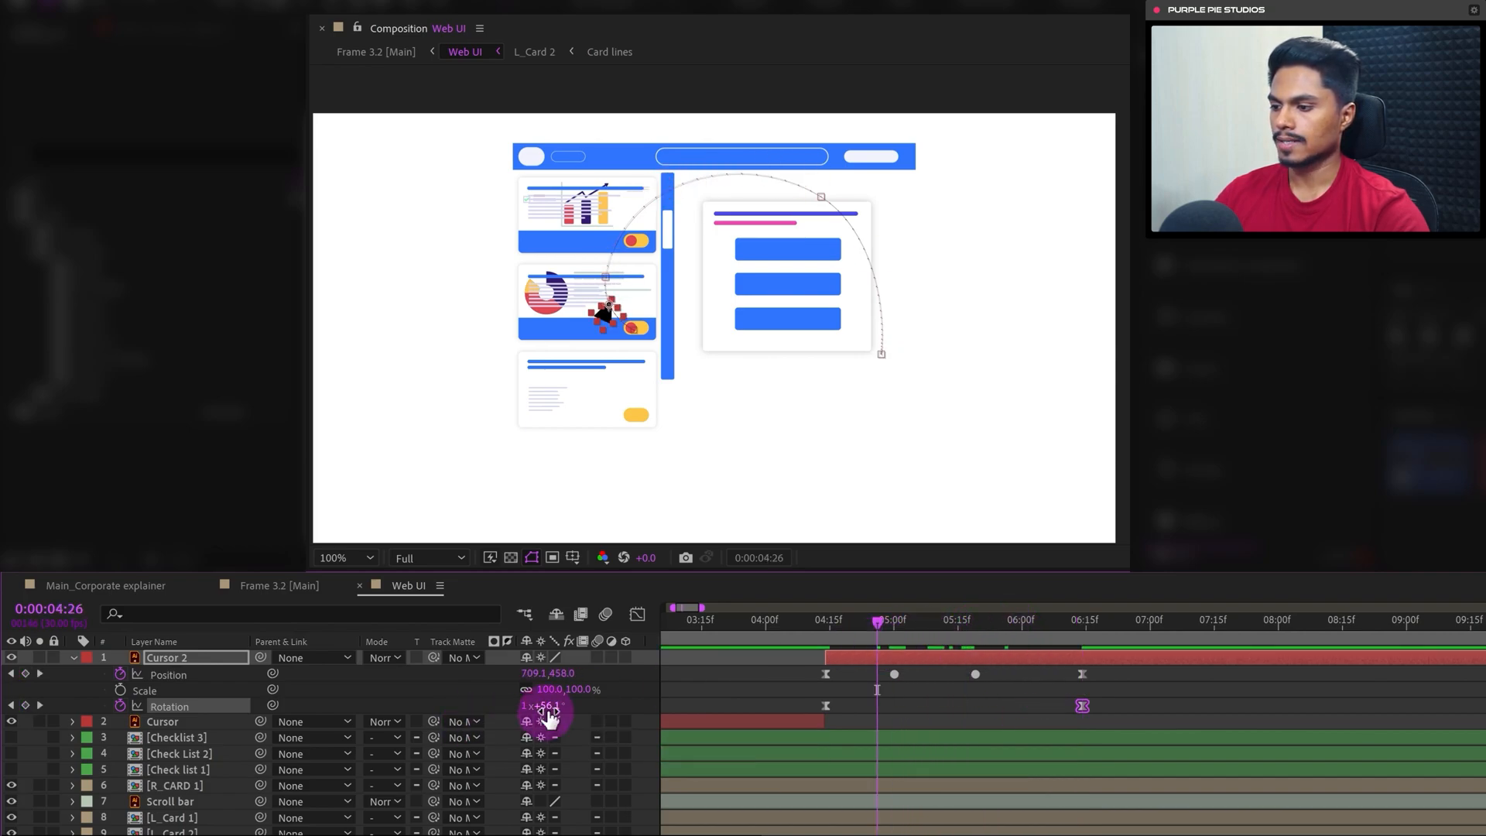
left_click_drag(550, 706, 513, 719)
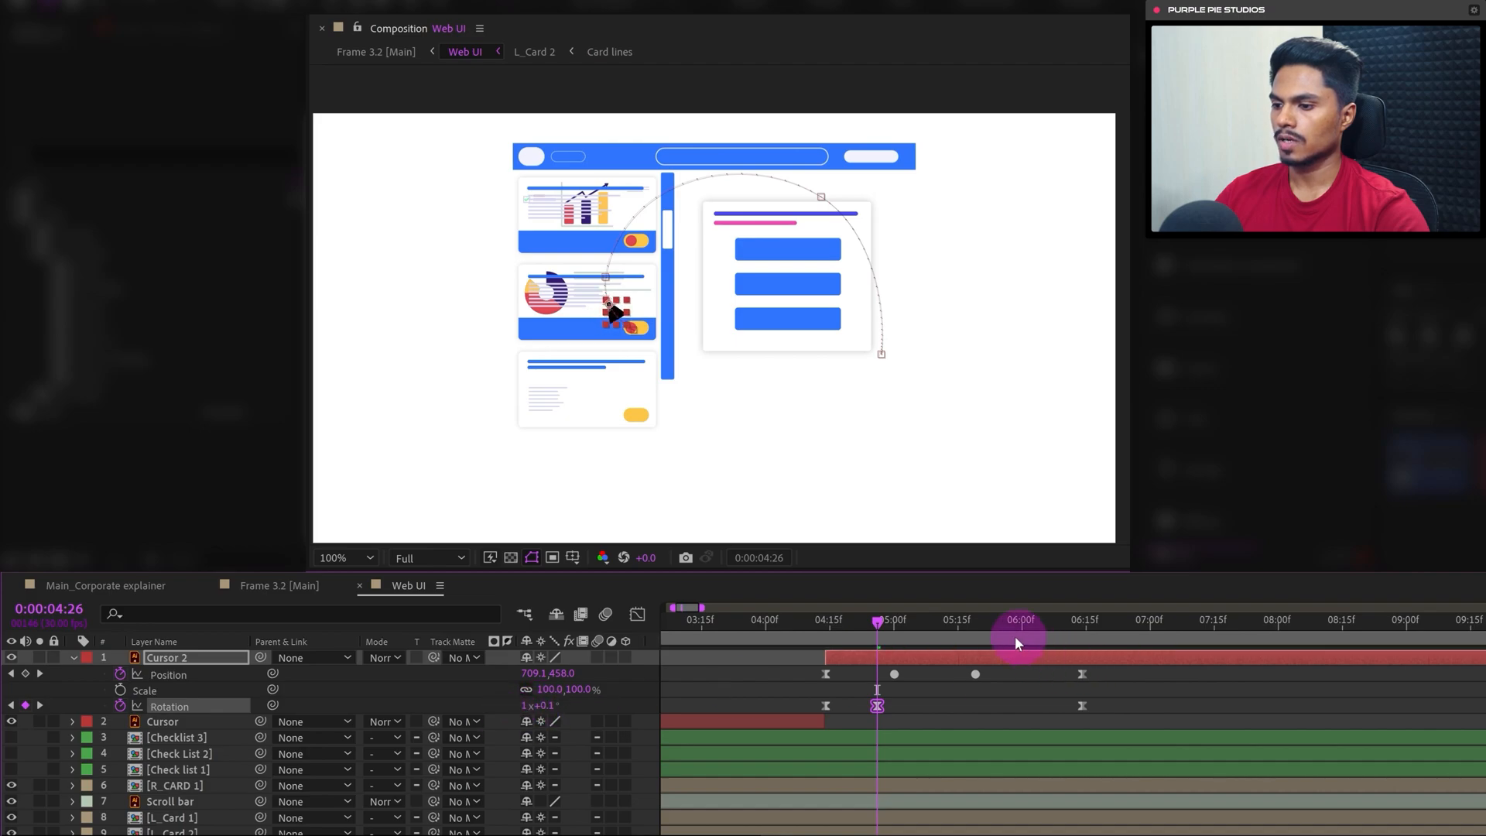
left_click_drag(1015, 635, 945, 630)
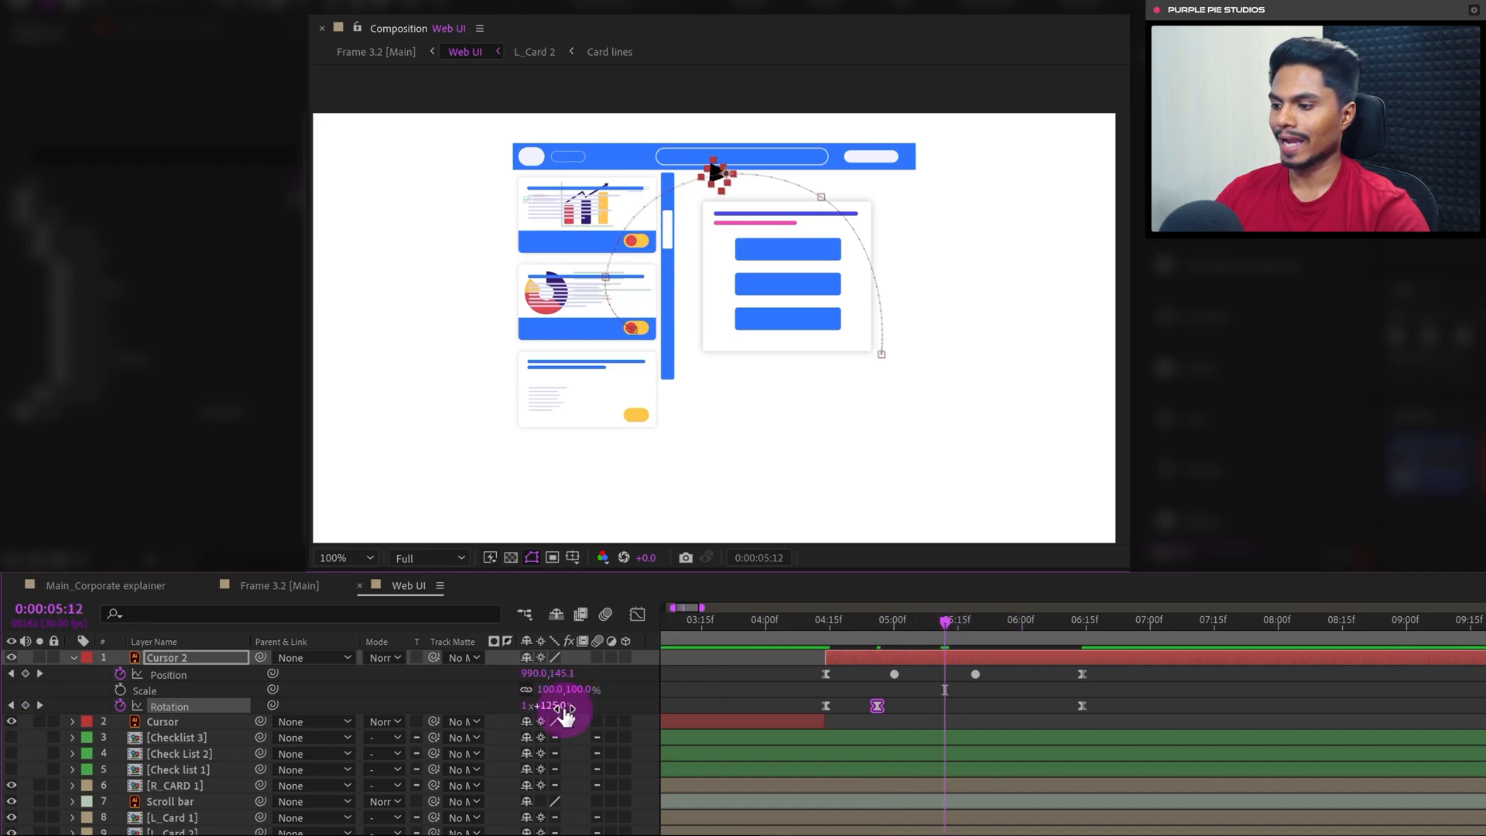
left_click_drag(563, 706, 556, 706)
mouse_move(1005, 641)
left_mouse_down()
mouse_move(1017, 634)
mouse_move(936, 635)
mouse_move(1007, 644)
left_mouse_up()
left_click_drag(580, 715, 620, 707)
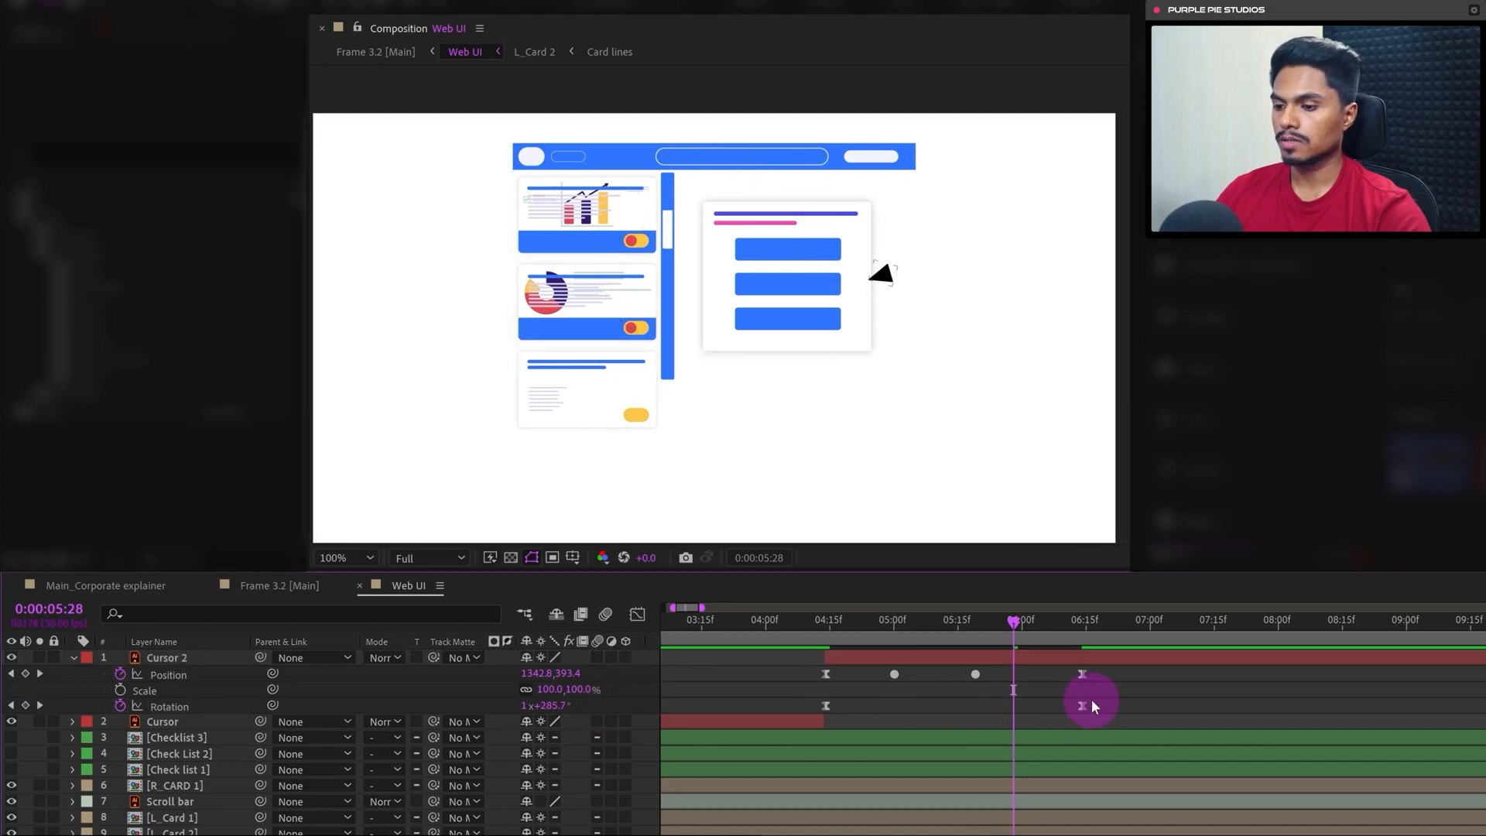
Apply Easy Ease to Cursor 2's first and last Rotation keyframes and lengthen both influence handles inward in the speed graph
left_click_drag(1098, 702, 816, 724)
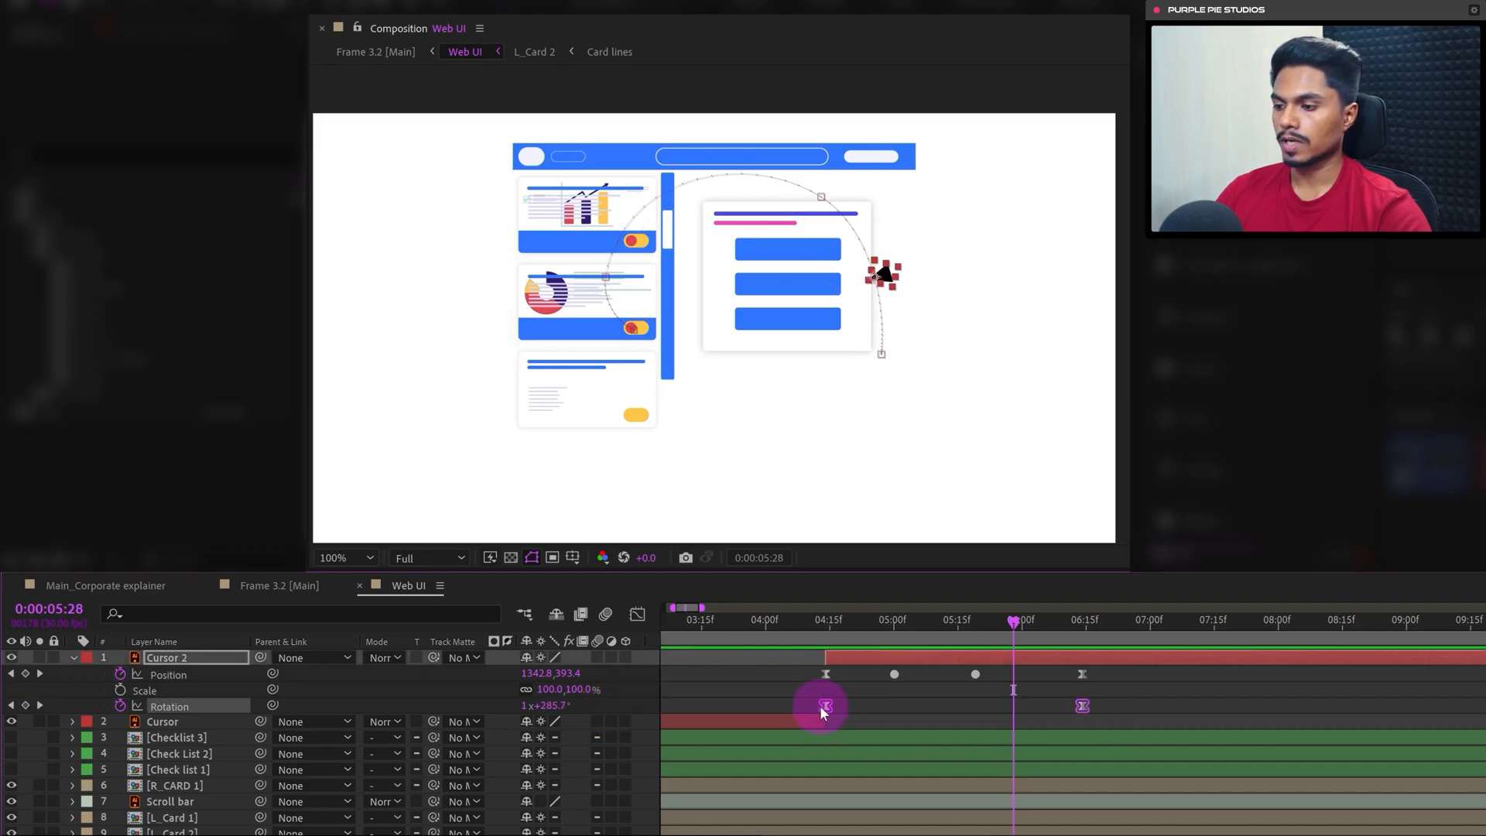
left_click(637, 615)
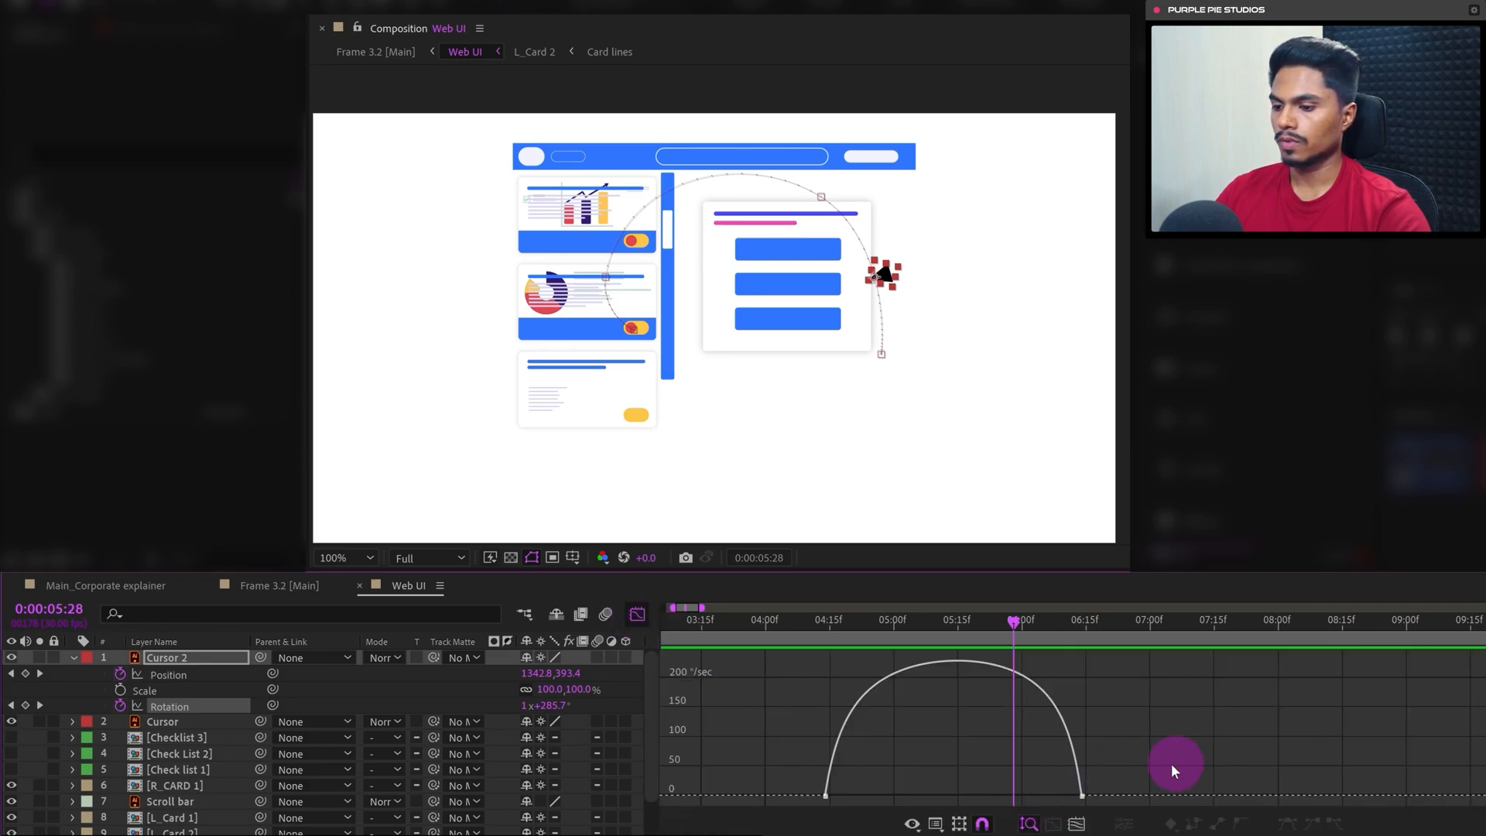
left_click_drag(1175, 759, 813, 808)
key("F9")
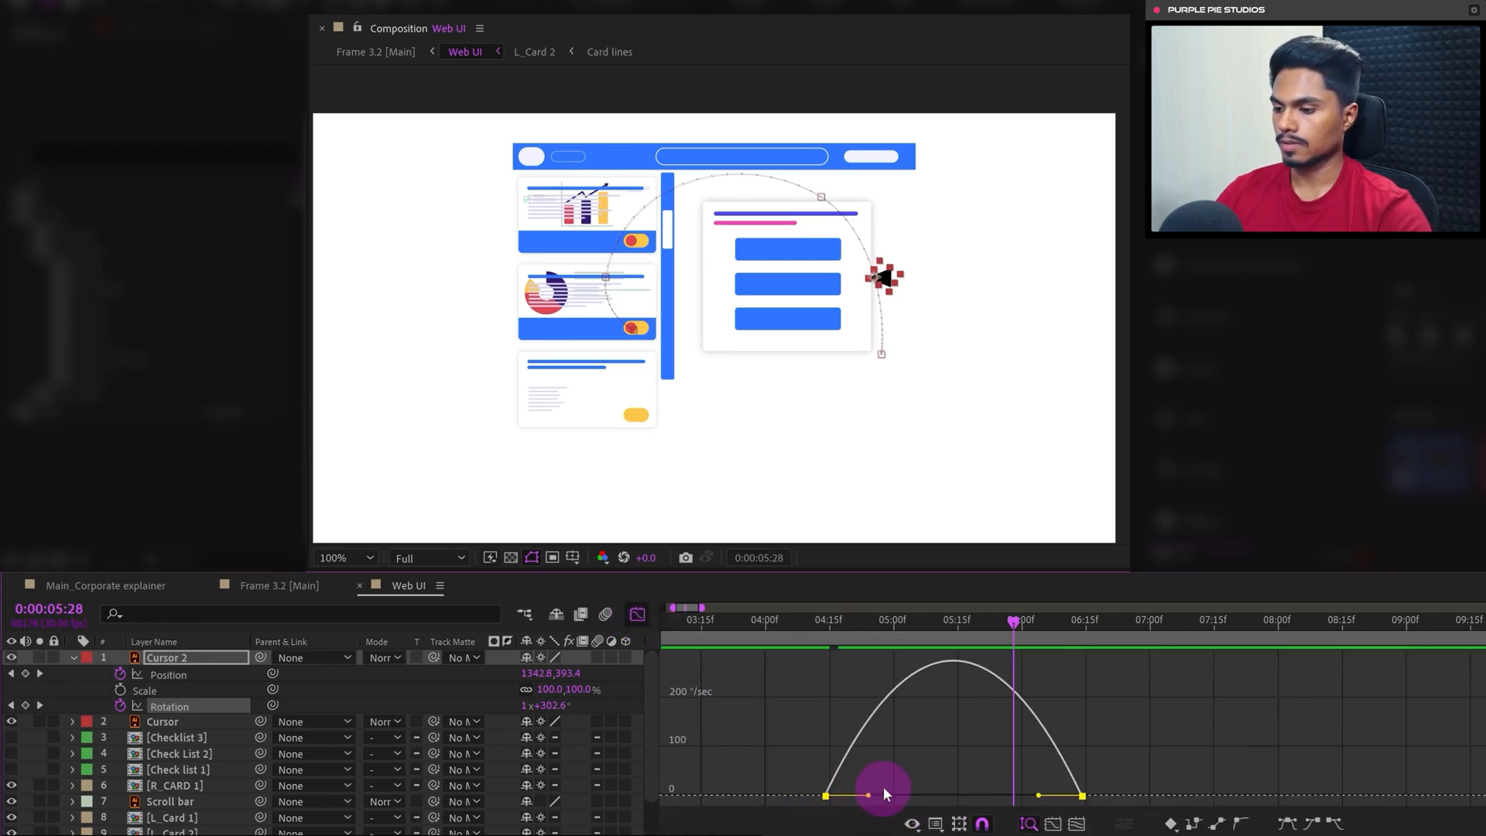
mouse_move(888, 781)
left_mouse_down()
mouse_move(858, 811)
mouse_move(899, 798)
left_mouse_up()
left_click_drag(1054, 803, 1009, 796)
left_click(637, 615)
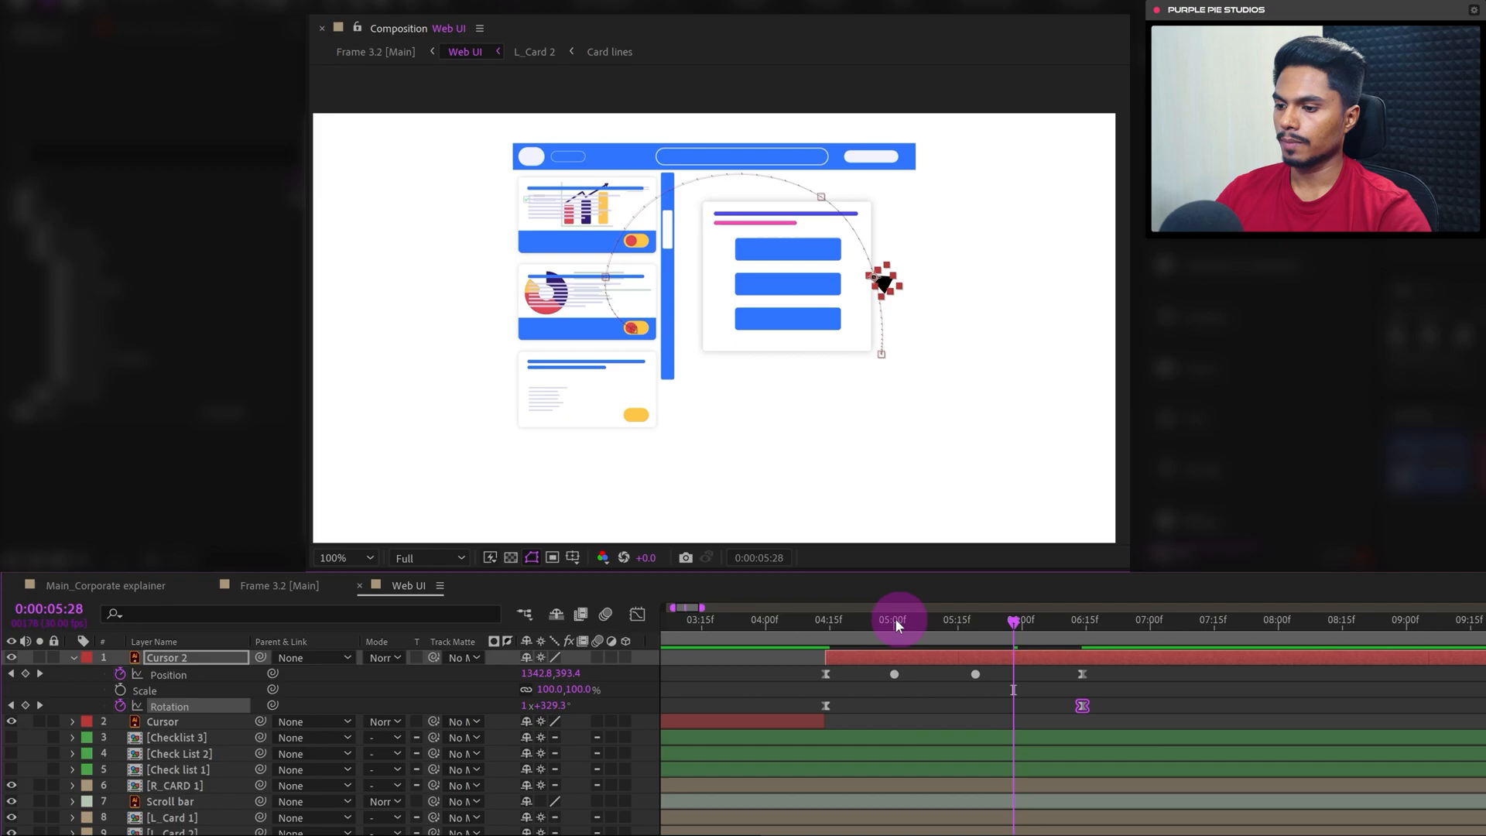
Set Cursor 2's Rotation to 1x+29.4° and its Position to about 717, 369 at 0:00:05:00
left_click(895, 621)
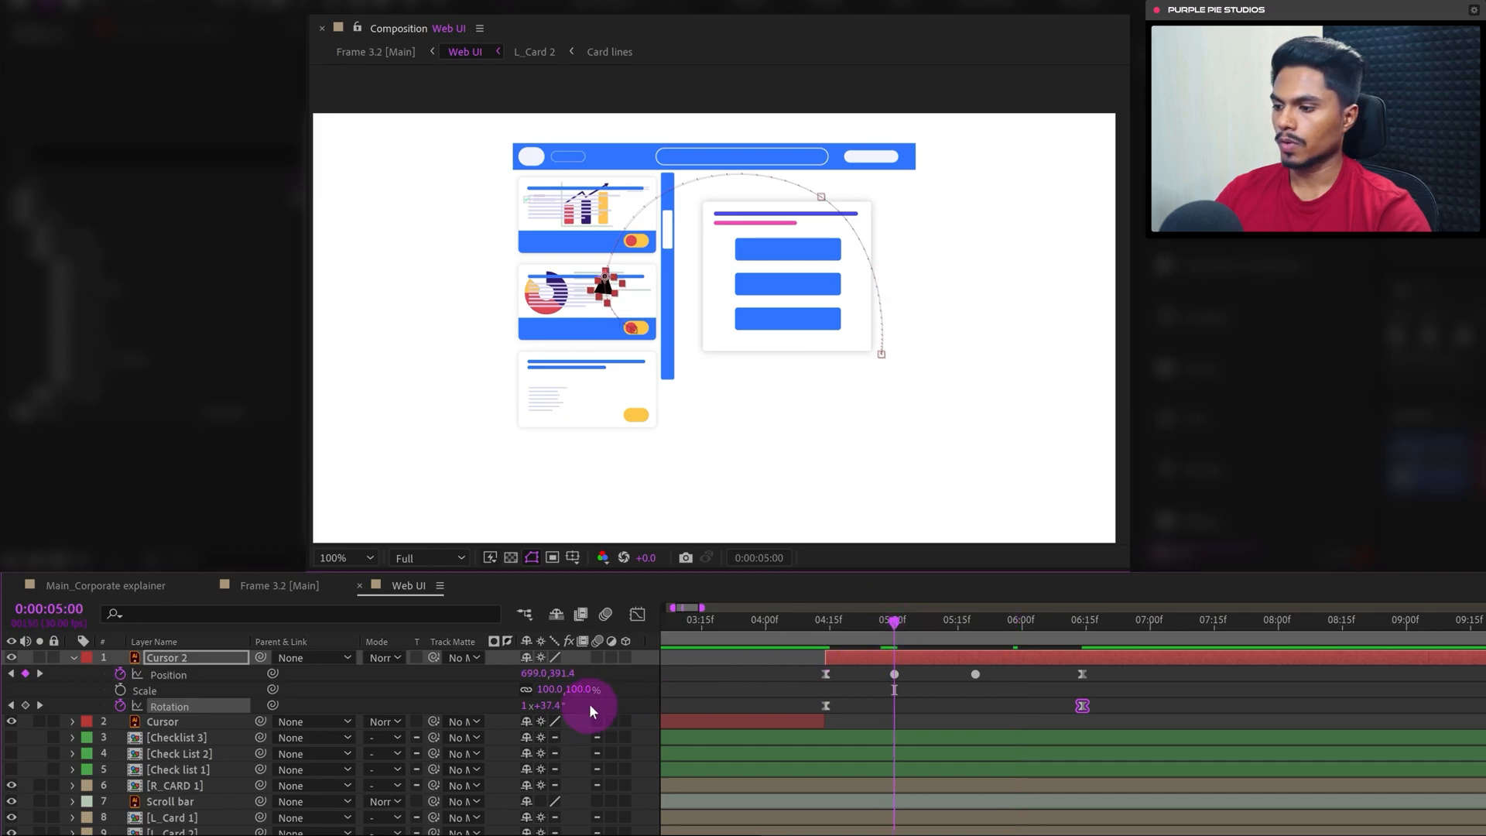
left_click_drag(550, 705, 548, 705)
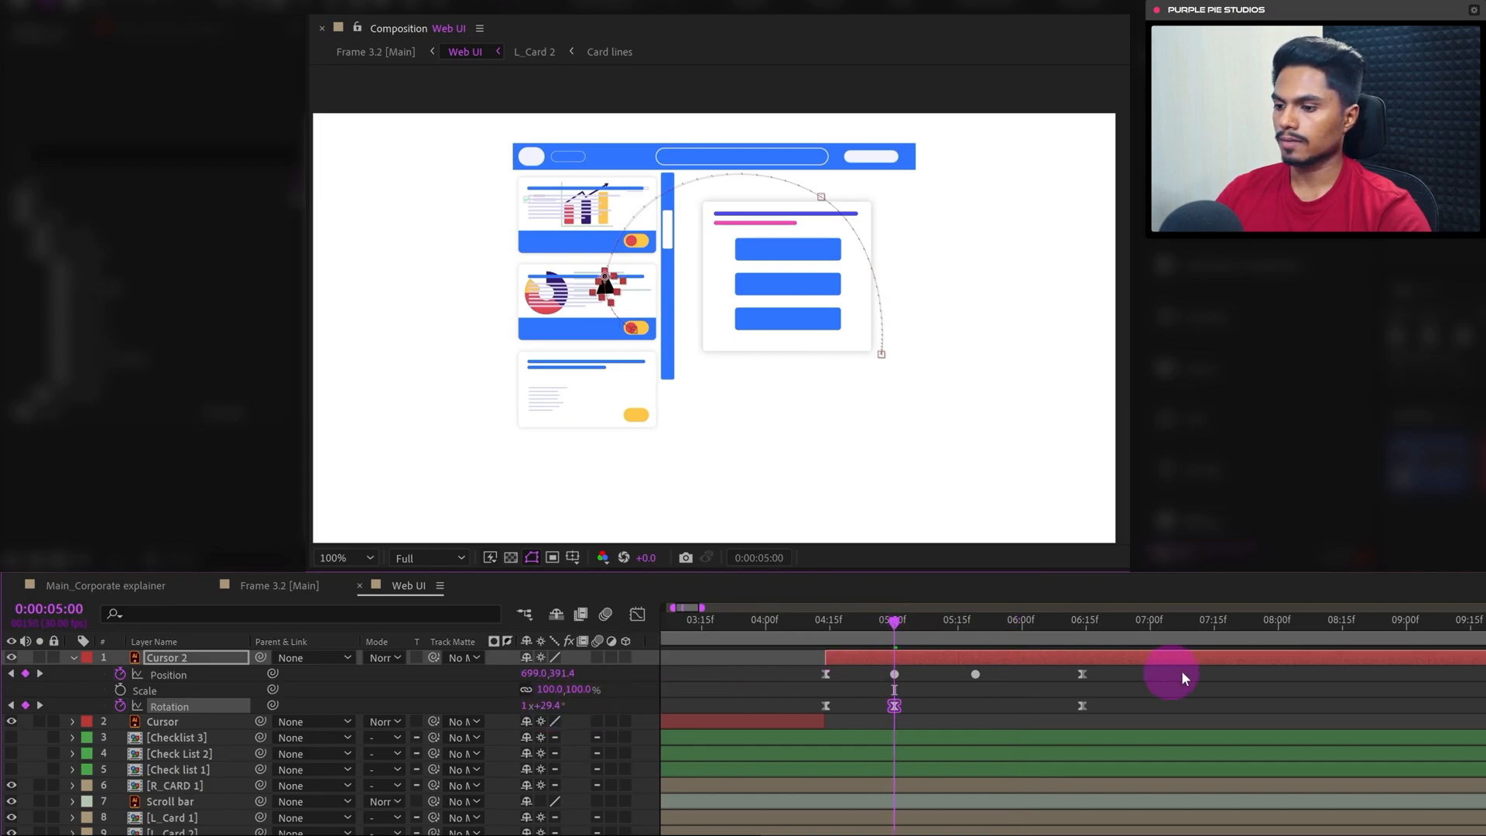
left_click(958, 634)
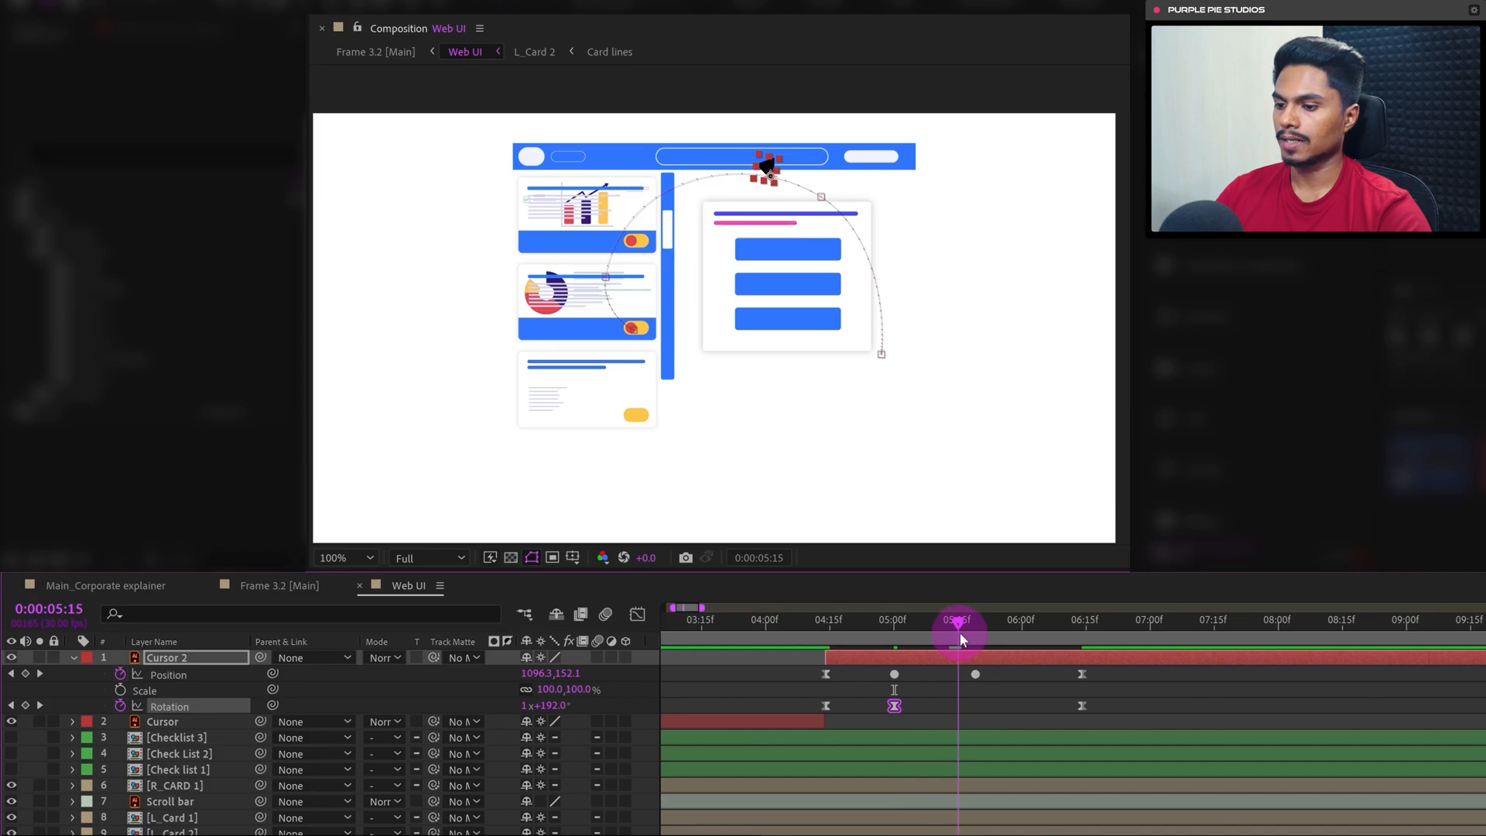
left_click_drag(959, 631, 1012, 649)
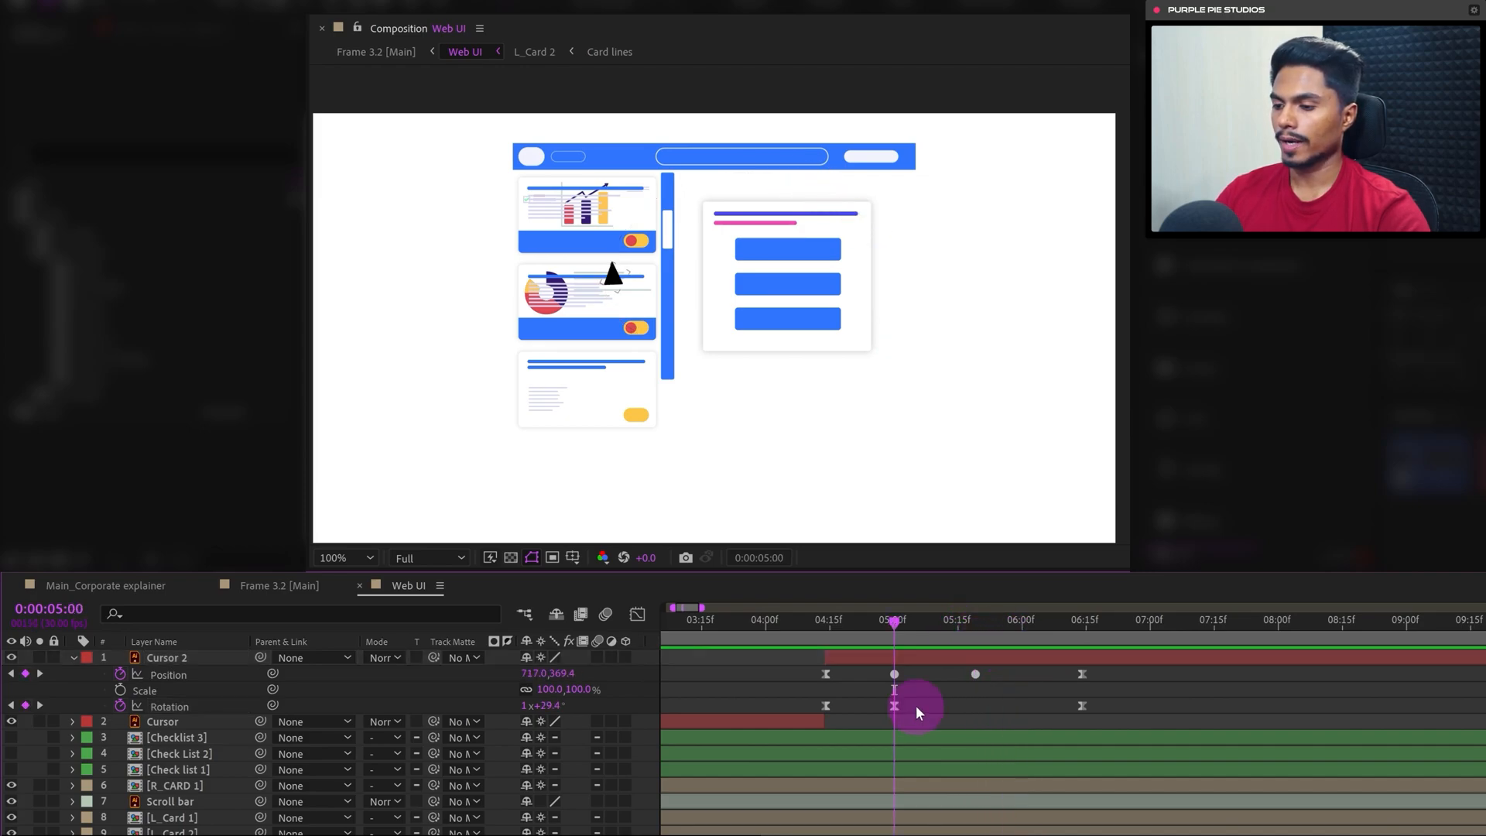
Convert Cursor 2's Rotation keyframe at 0:00:05:00 to Auto Bezier and preview the motion from 0:00:03:17
left_click(894, 705)
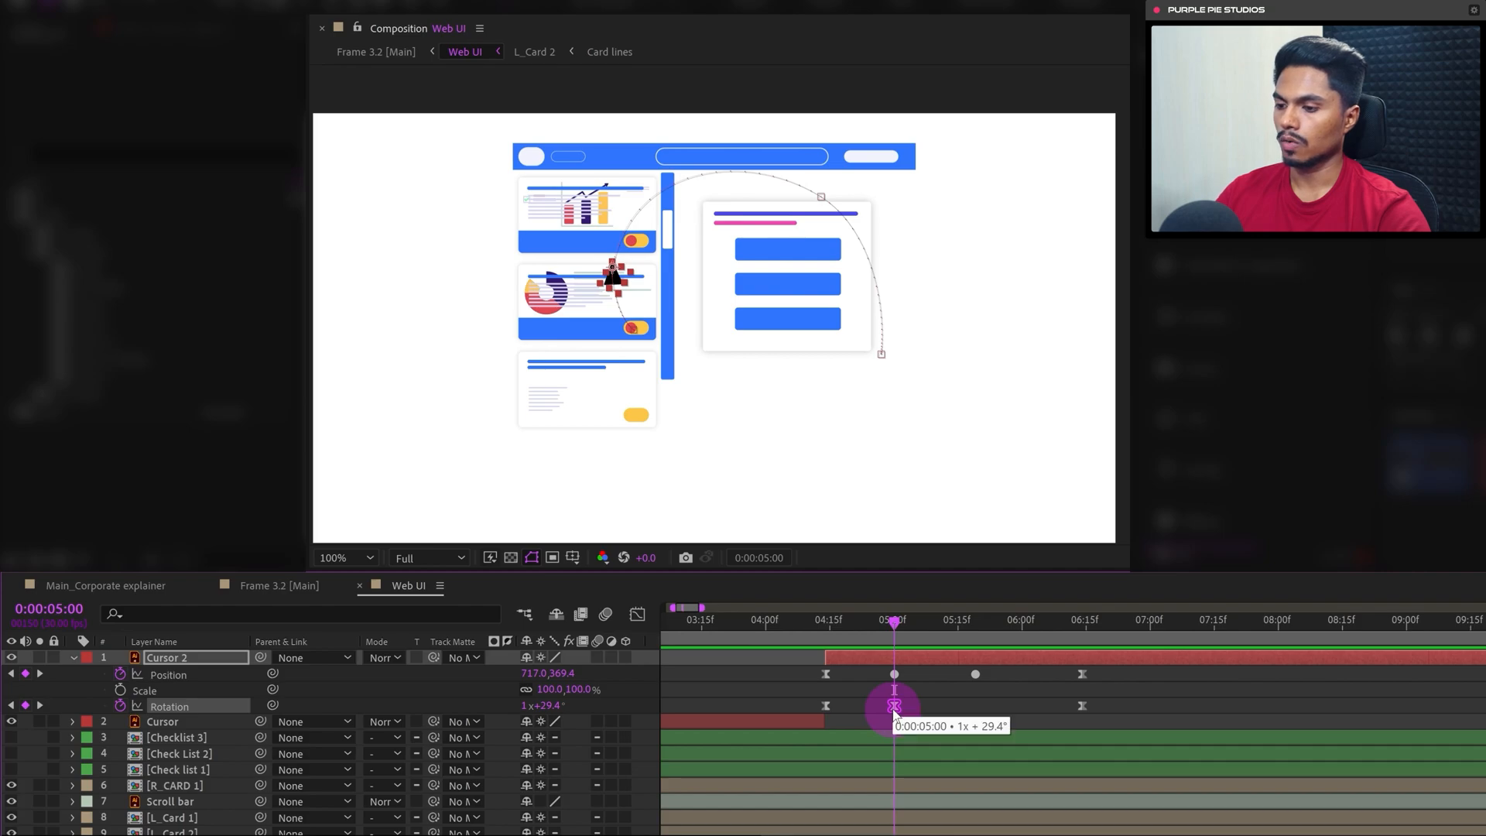
left_click(918, 694)
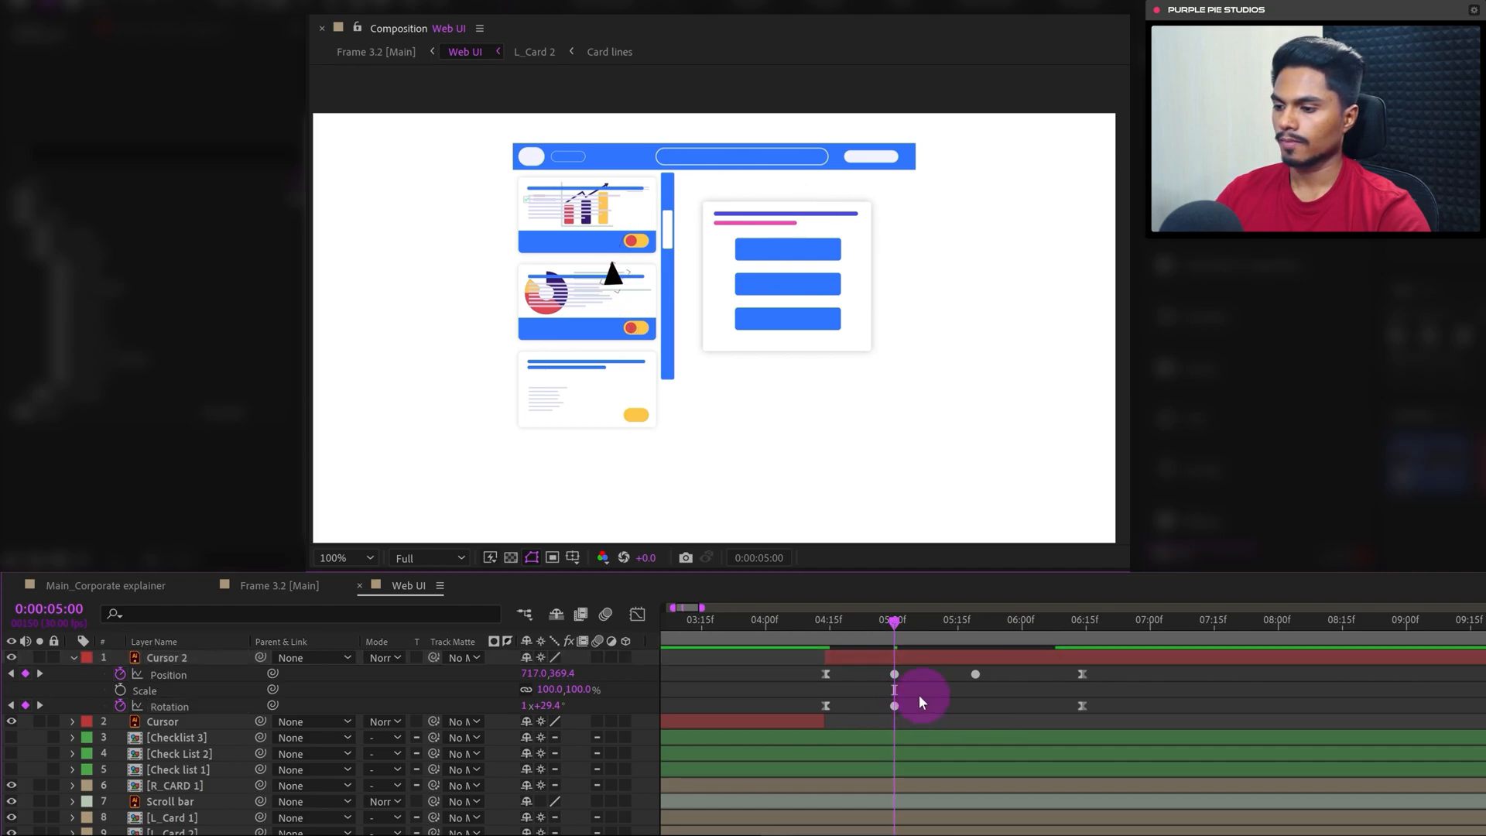
left_click(710, 624)
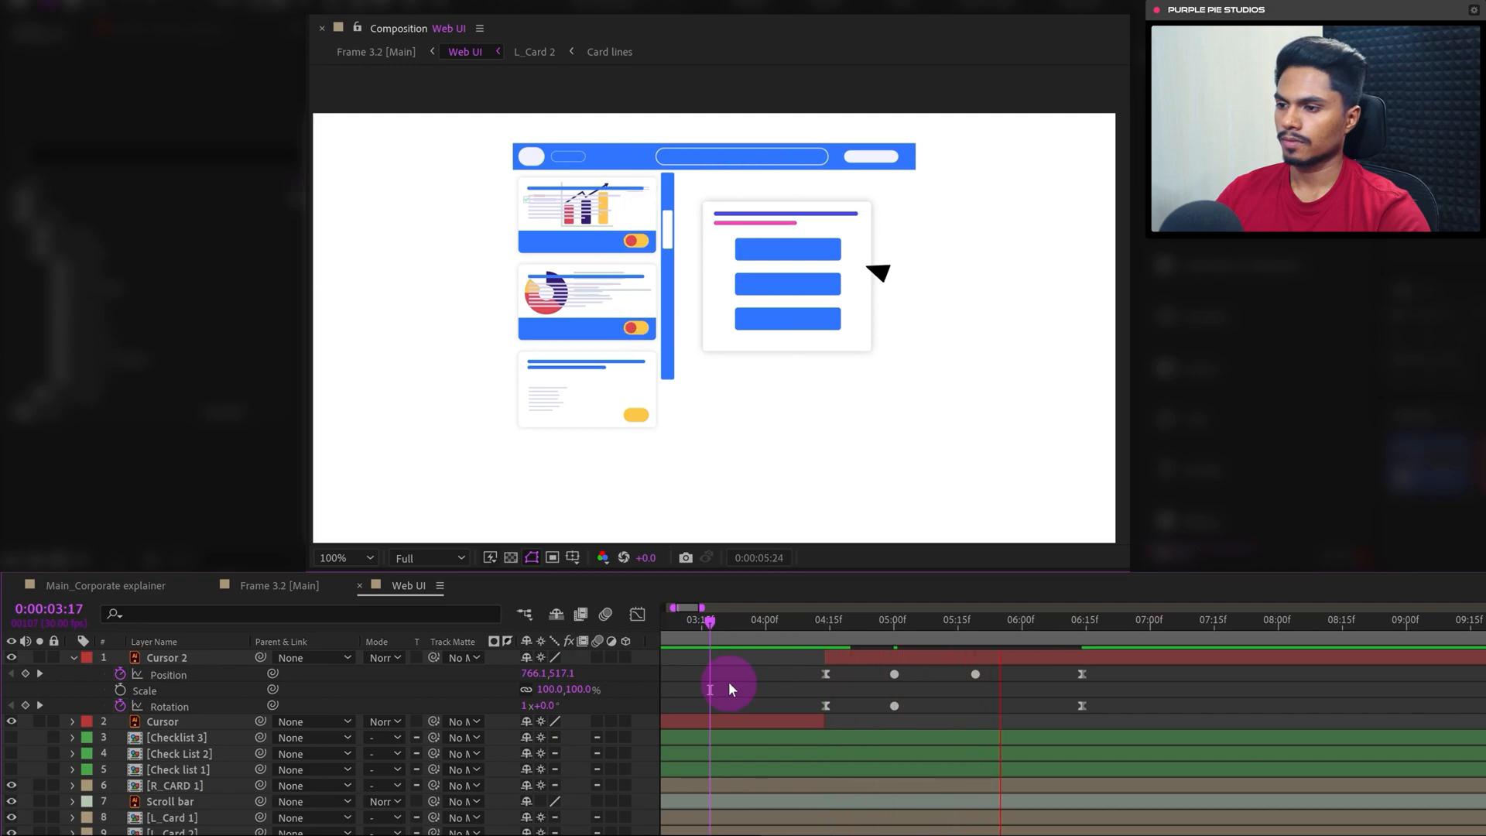
Lengthen the incoming influence of Cursor 2's last Position keyframe in the speed graph so it slows more gradually
left_click(1061, 619)
left_click(1082, 673)
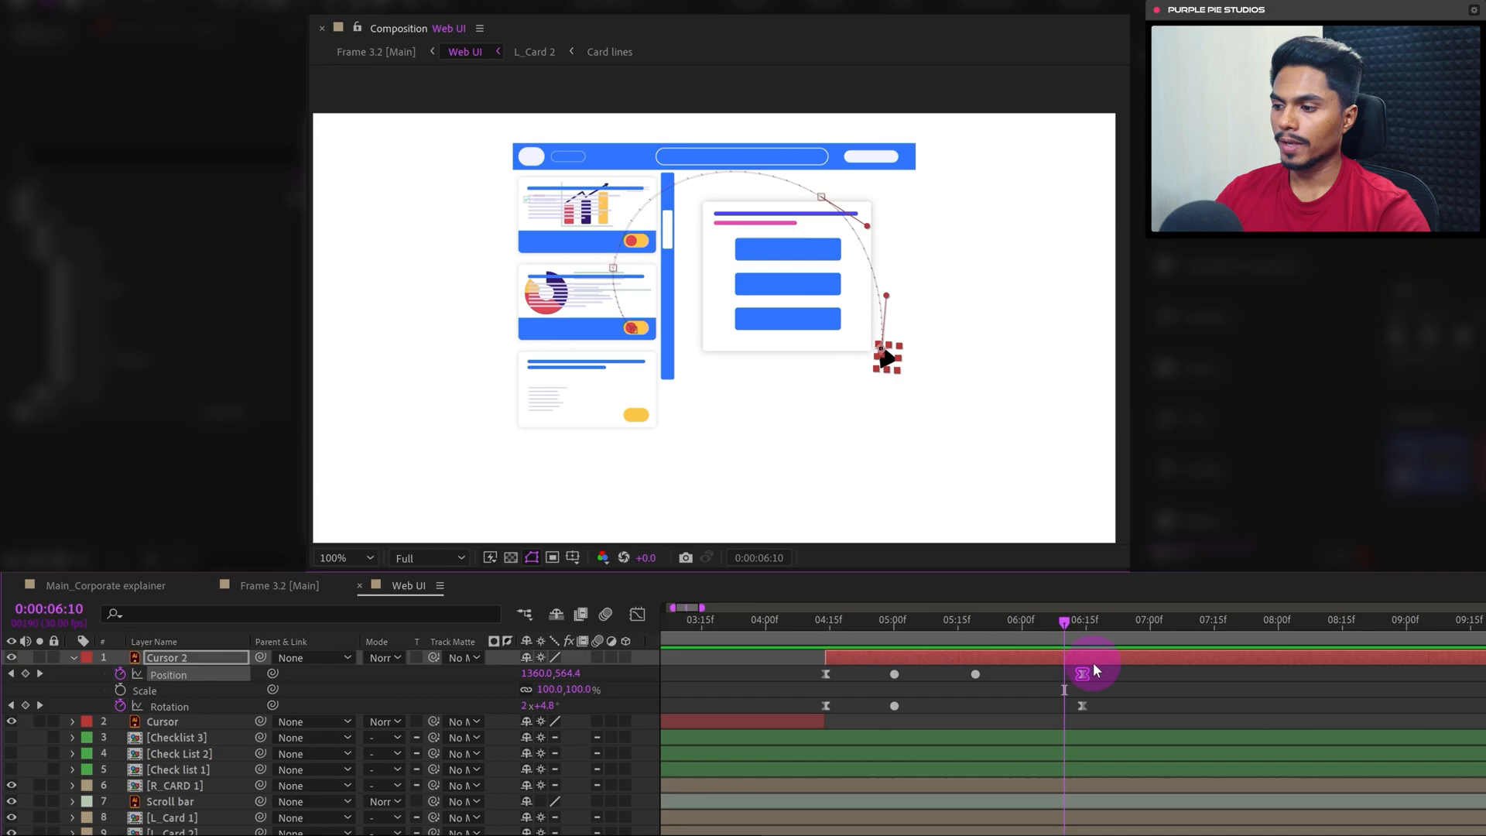
left_click(637, 615)
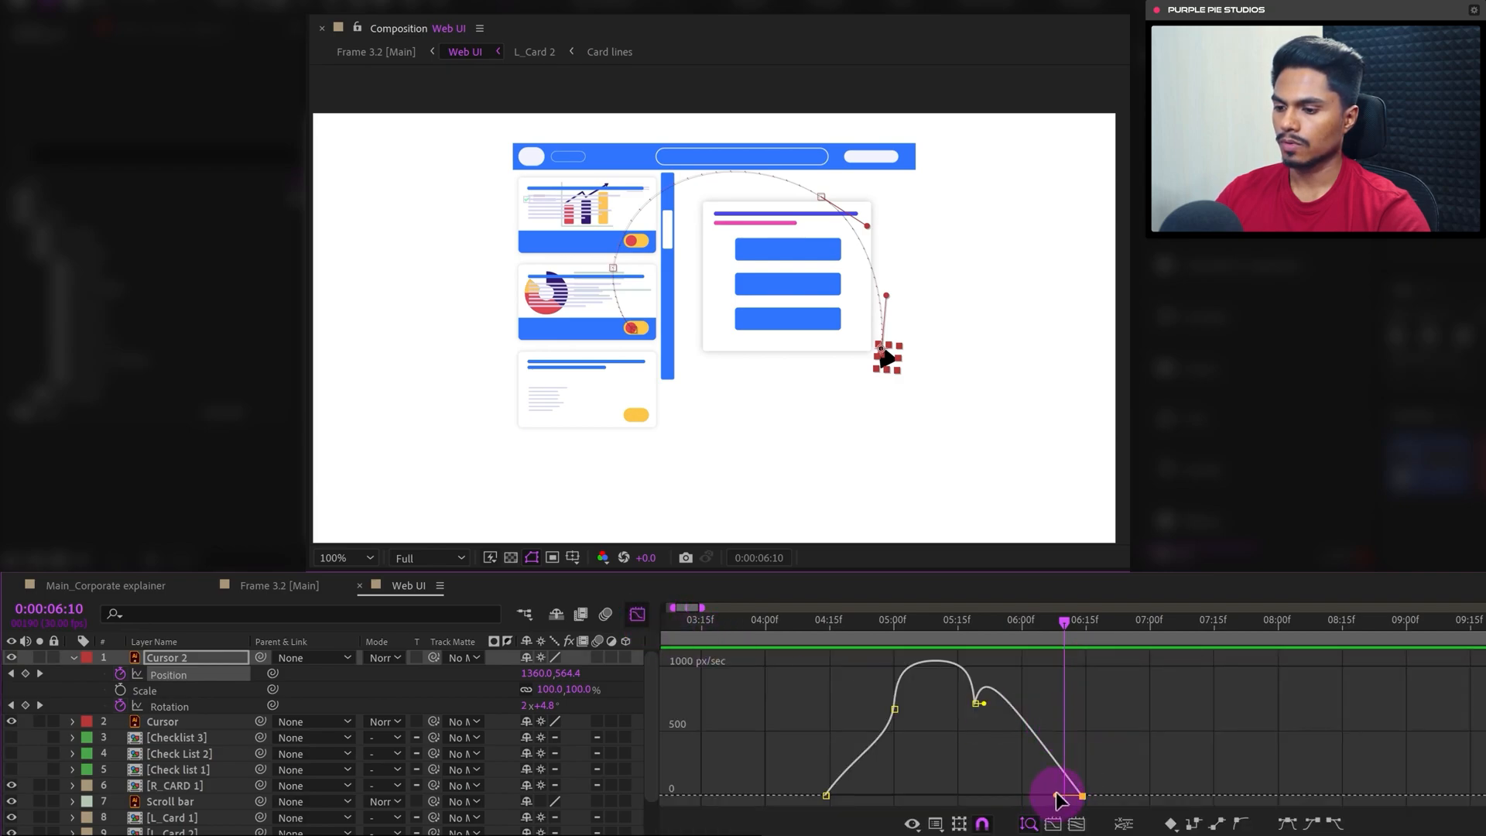
left_click_drag(1056, 794, 1042, 795)
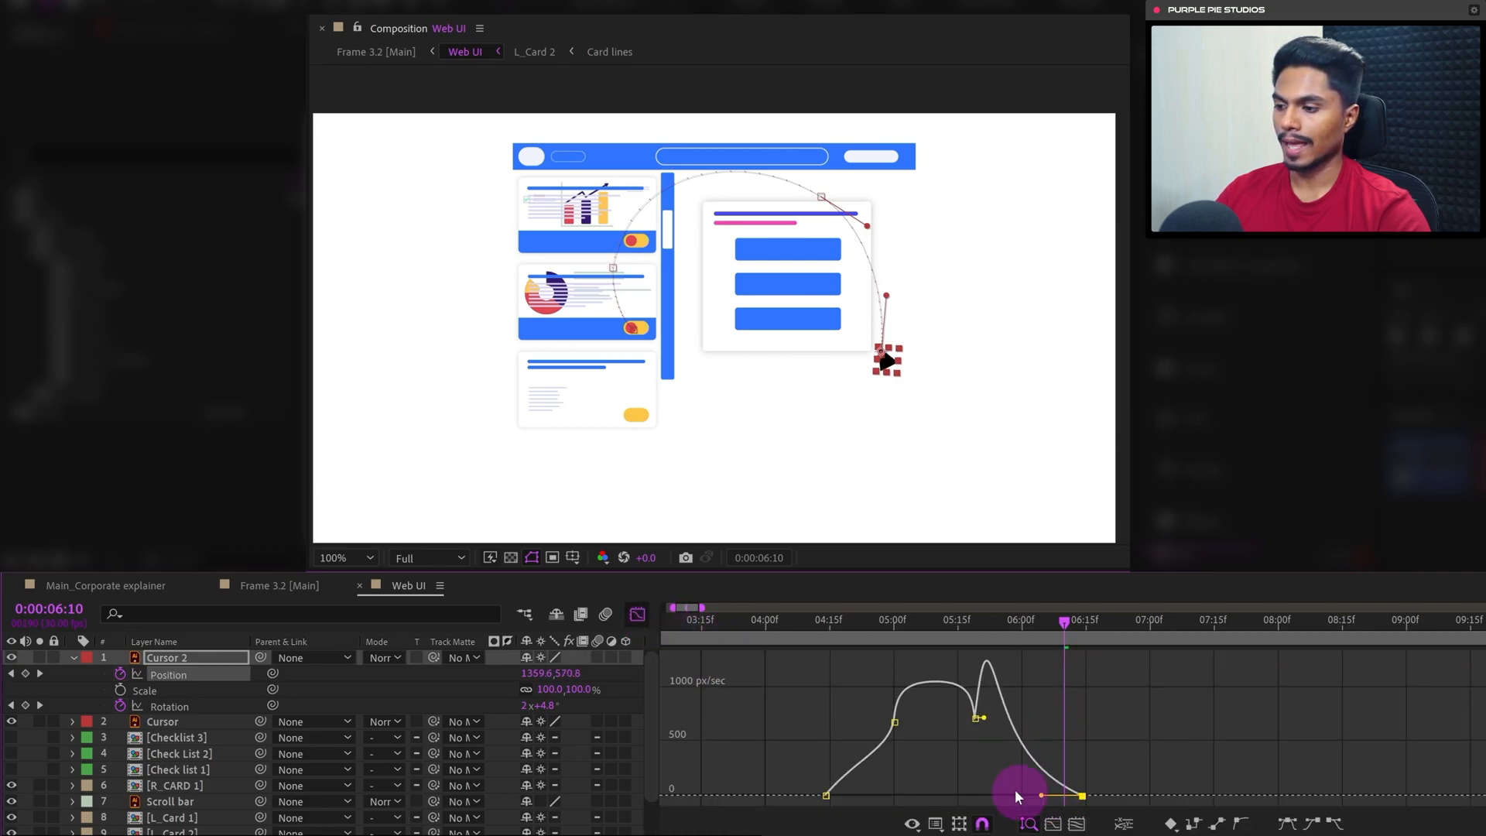
left_click(639, 613)
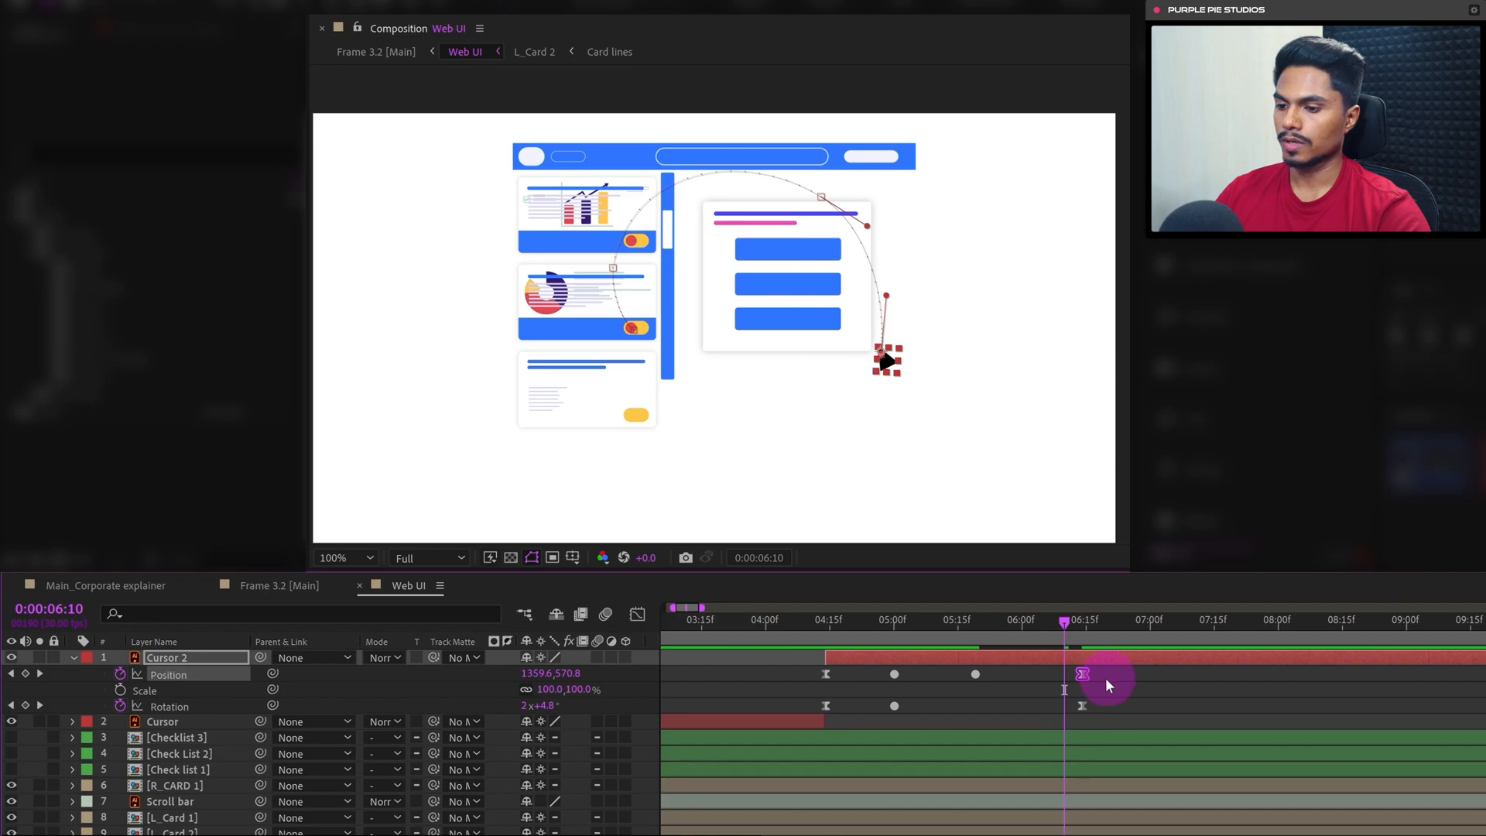
Move Cursor 2's last Position and Rotation keyframes together to about 0:00:06:18
left_click_drag(1106, 677, 1060, 715)
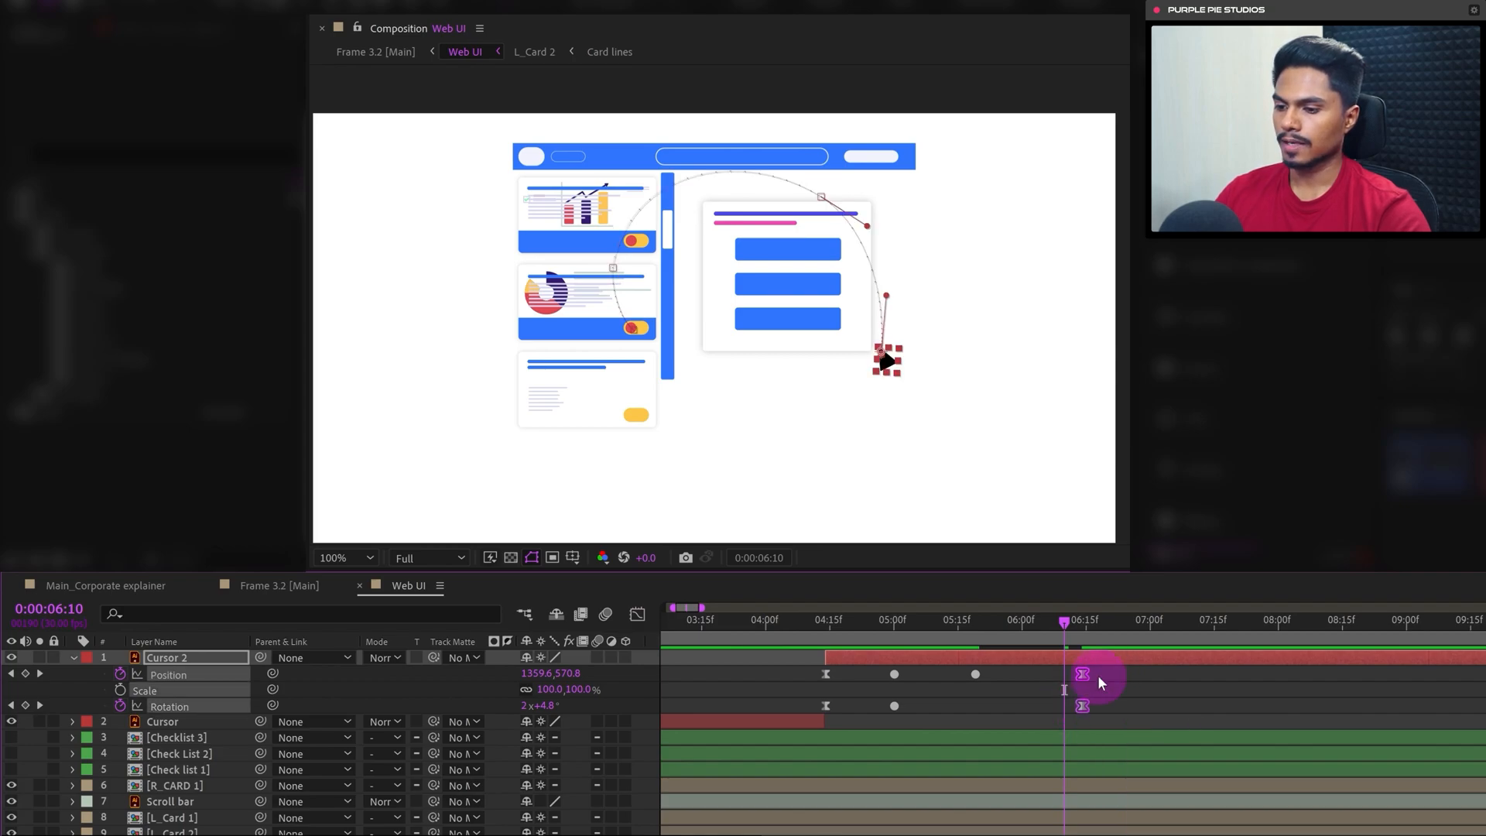
left_click_drag(1085, 706, 1103, 710)
left_click(1098, 717)
left_click(1099, 707)
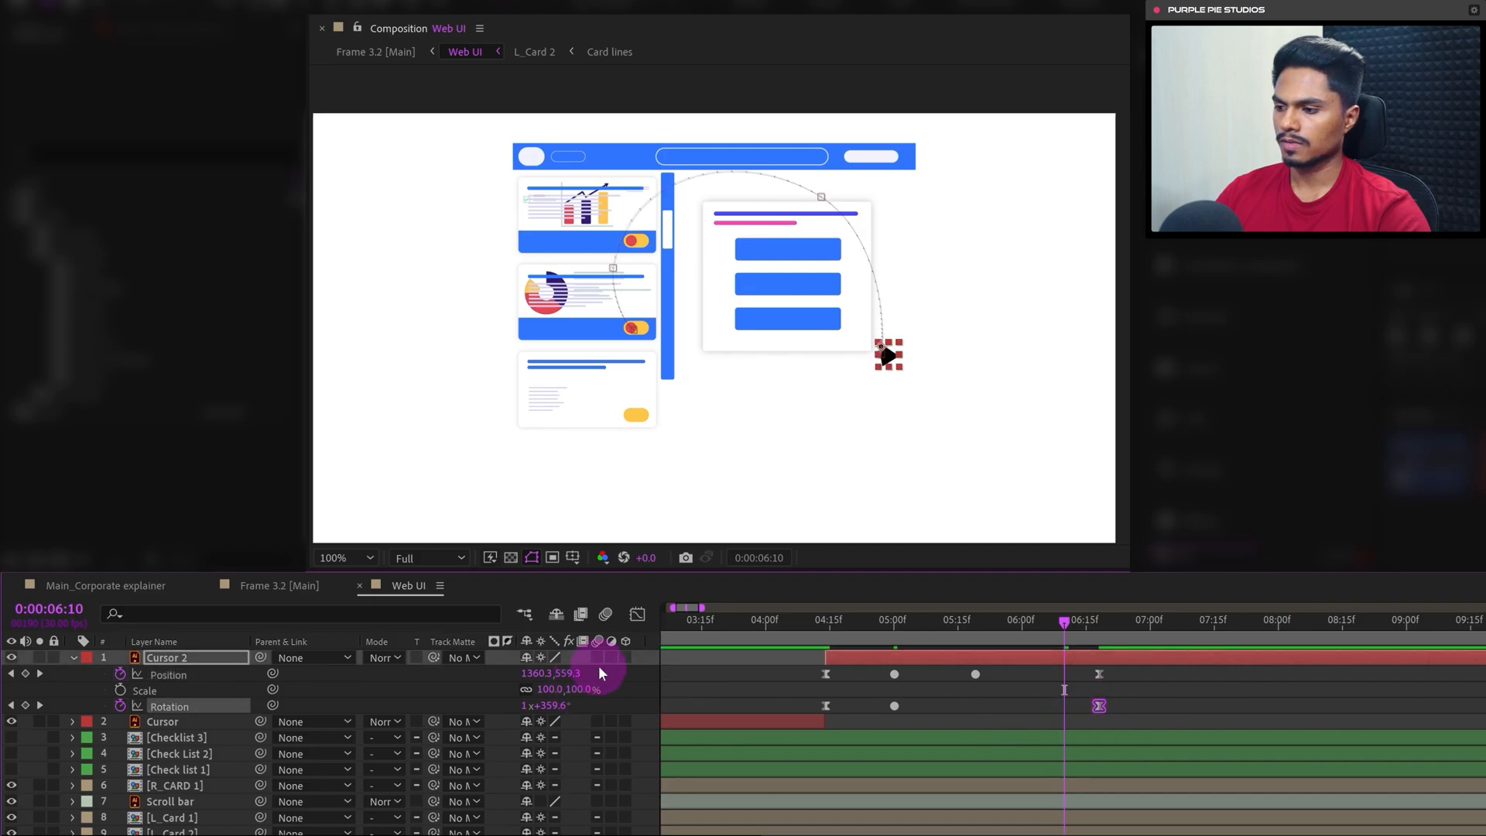
Lengthen the incoming influence of Cursor 2's last Rotation keyframe in the speed graph and preview from 0:00:03:19
left_click(636, 613)
left_click_drag(1039, 791, 1004, 795)
left_click(637, 613)
left_click(719, 611)
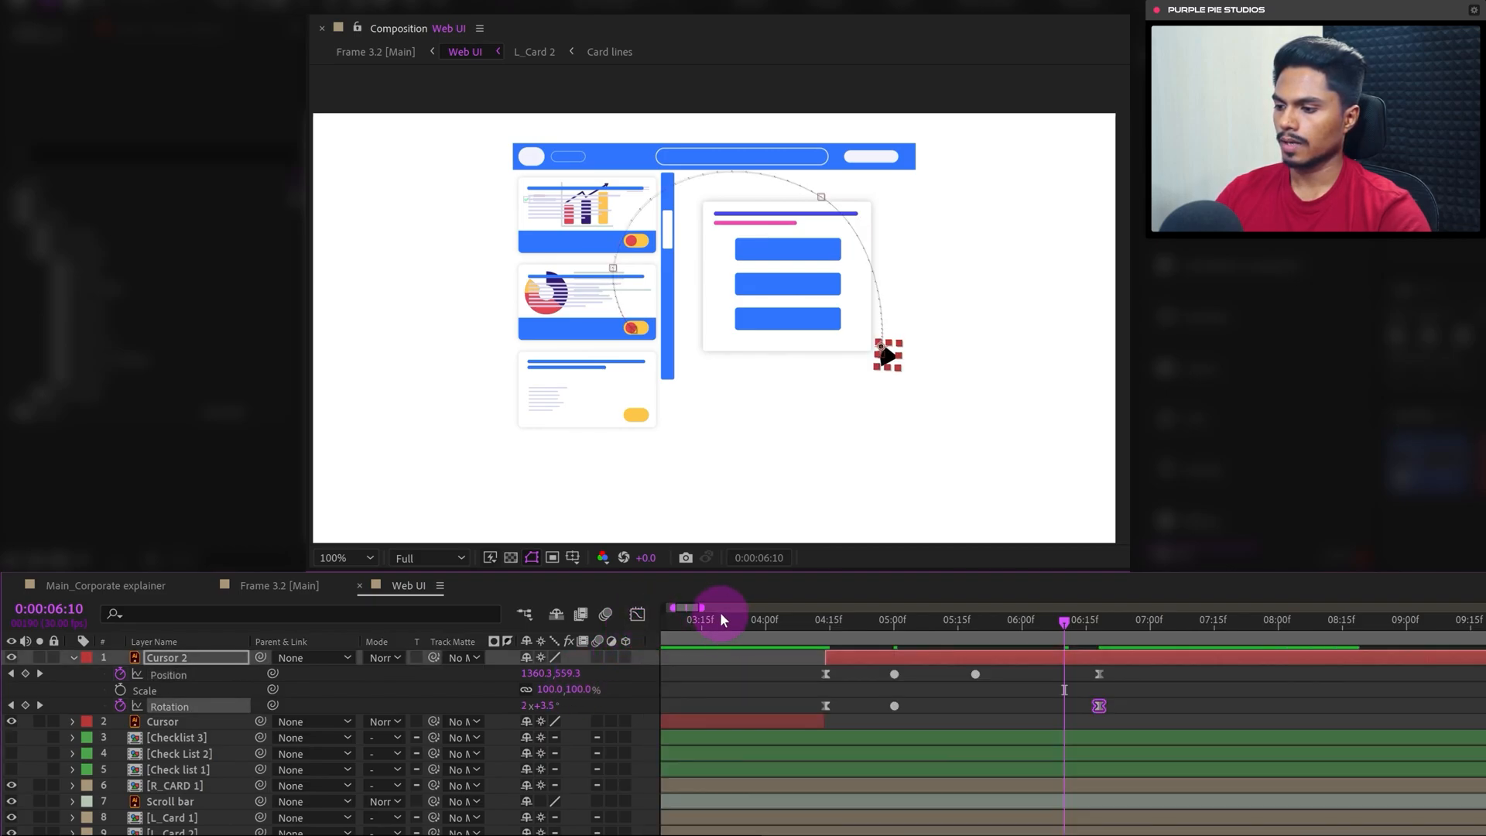
left_click(937, 707)
left_click(950, 695)
key("space")
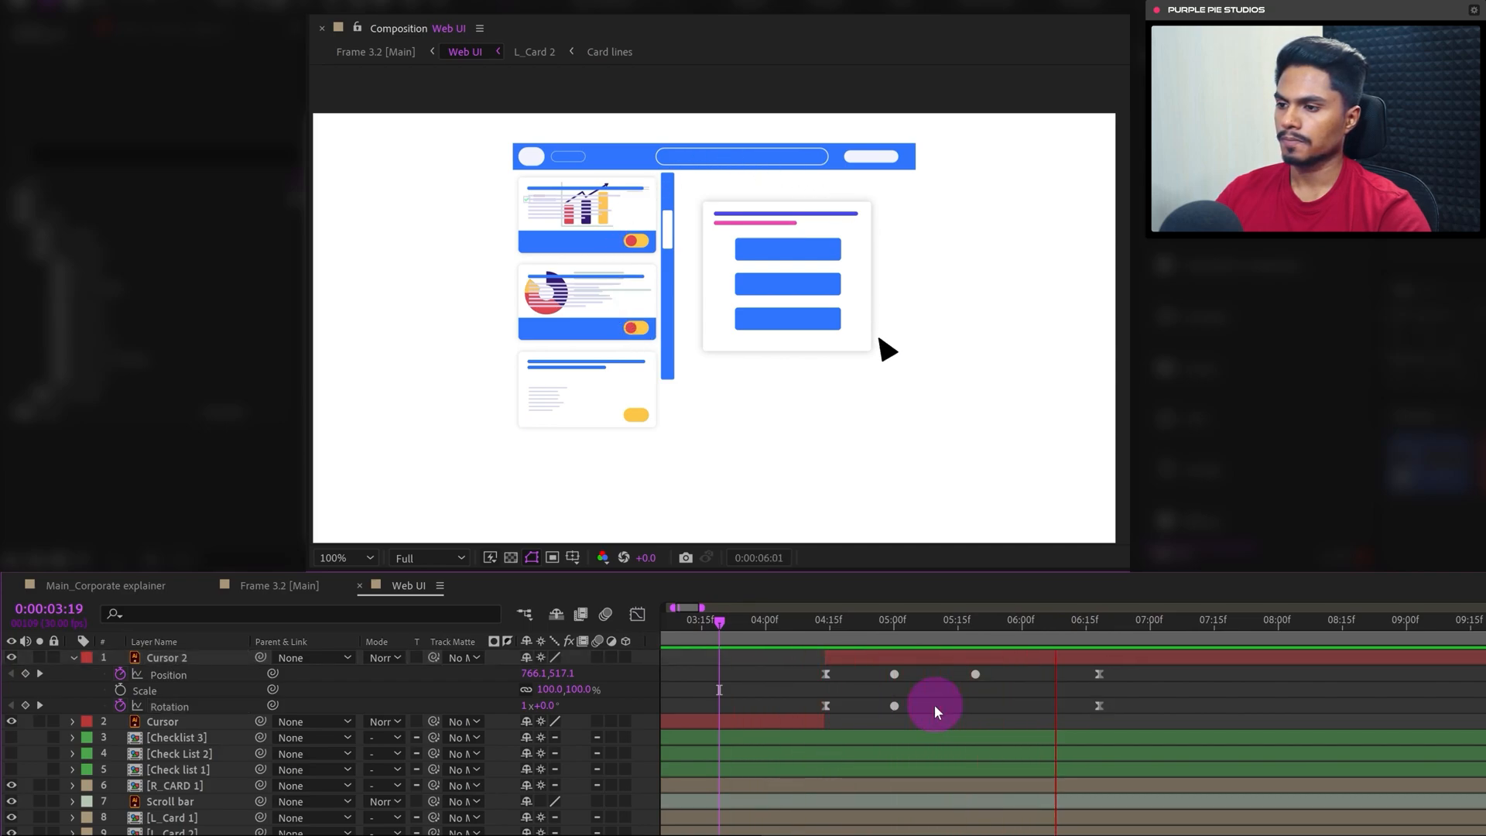
Set Cursor 2's Rotation to 1x+245.2° at 0:00:05:19 and make both middle Rotation keyframes Auto Bezier
left_click(974, 628)
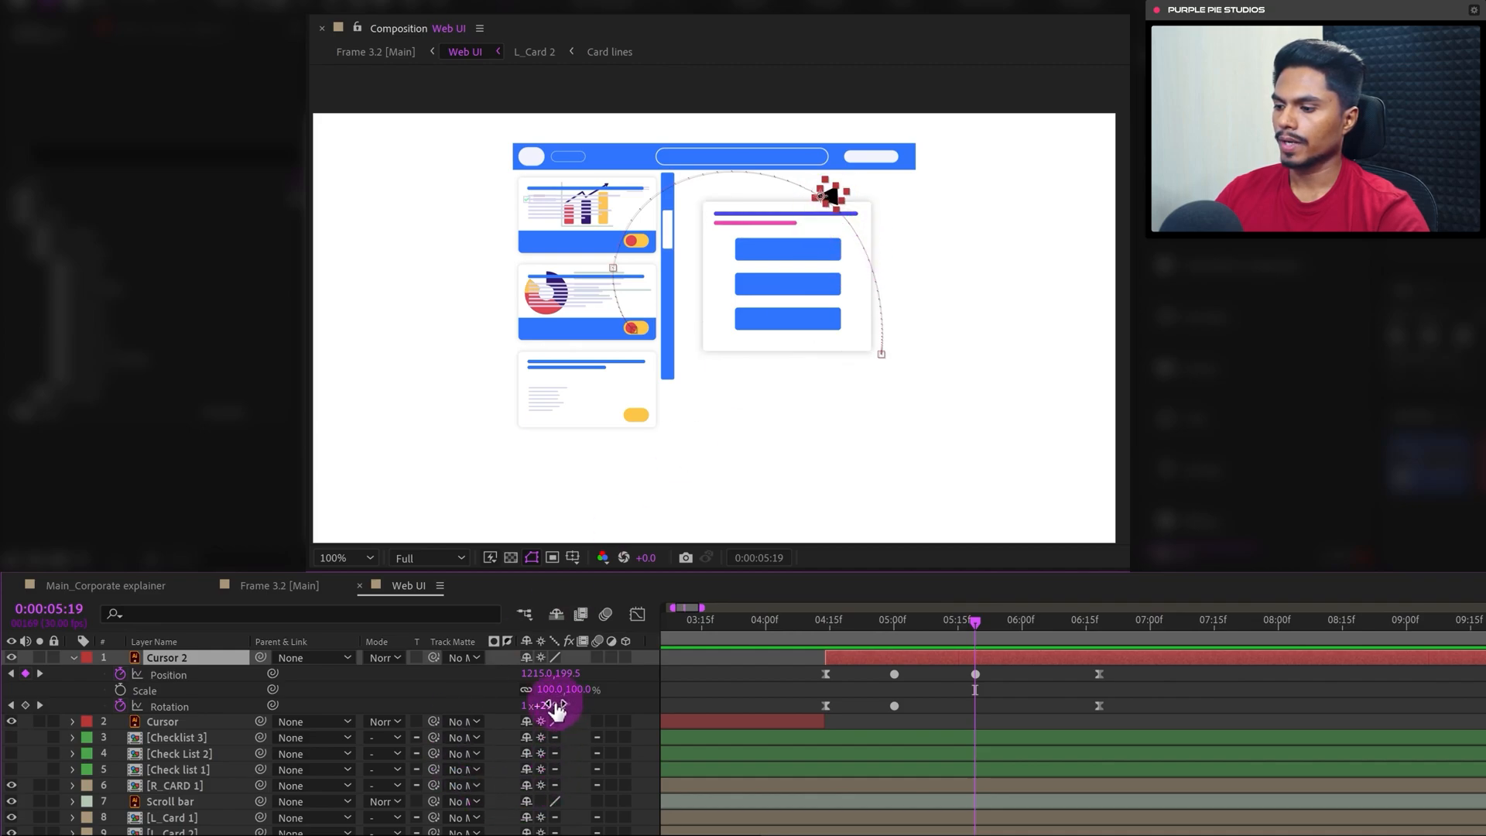
left_click_drag(548, 704, 497, 704)
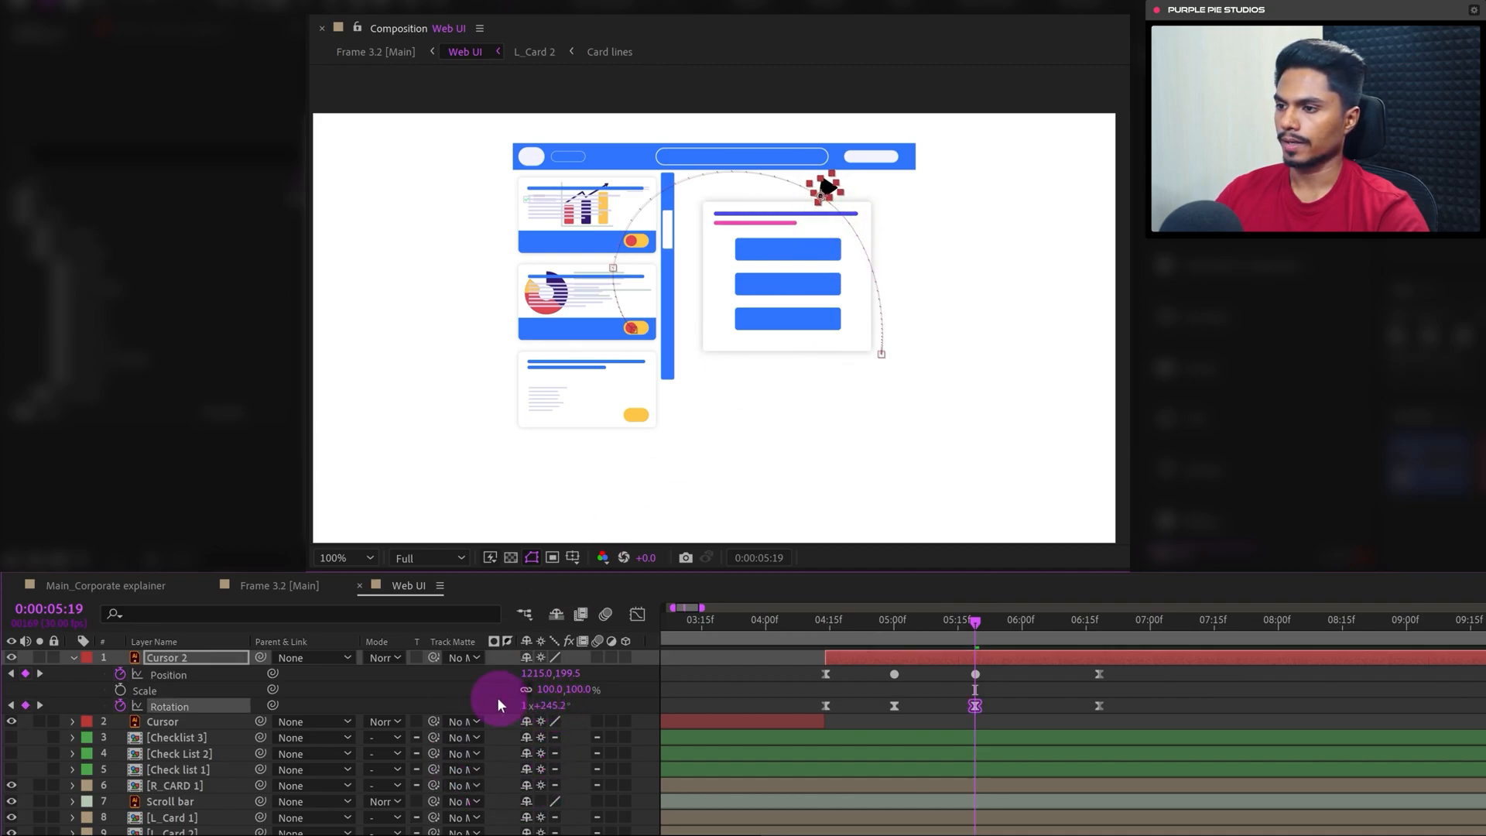
left_click(894, 706, "shift")
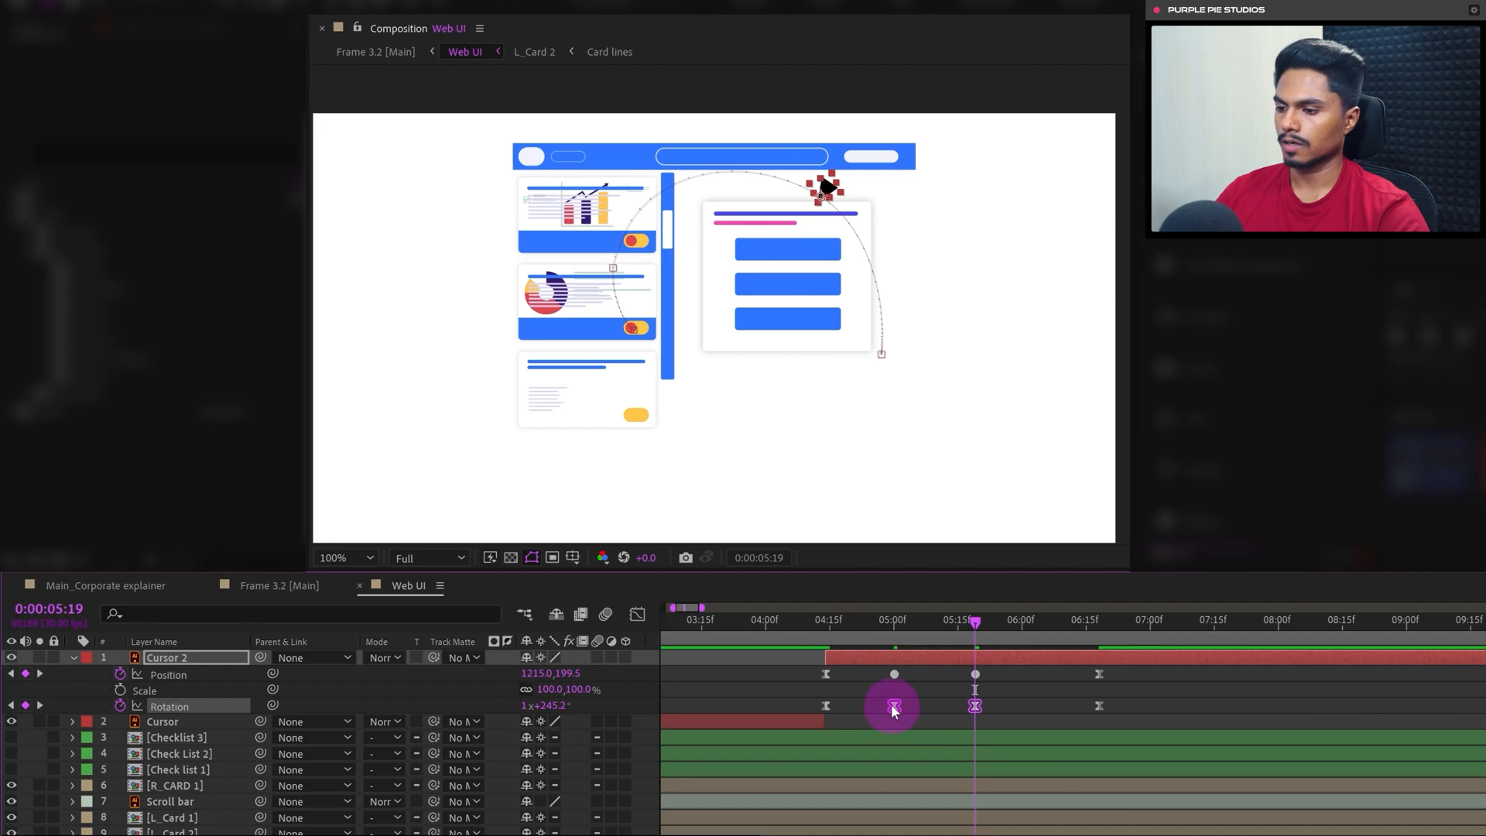
left_click(894, 705, "ctrl")
left_click(894, 705, "ctrl")
Preview Cursor 2's arc and rotation, and review the earlier Cursor layer's click timing around 0:00:02:11
left_click_drag(791, 624, 776, 684)
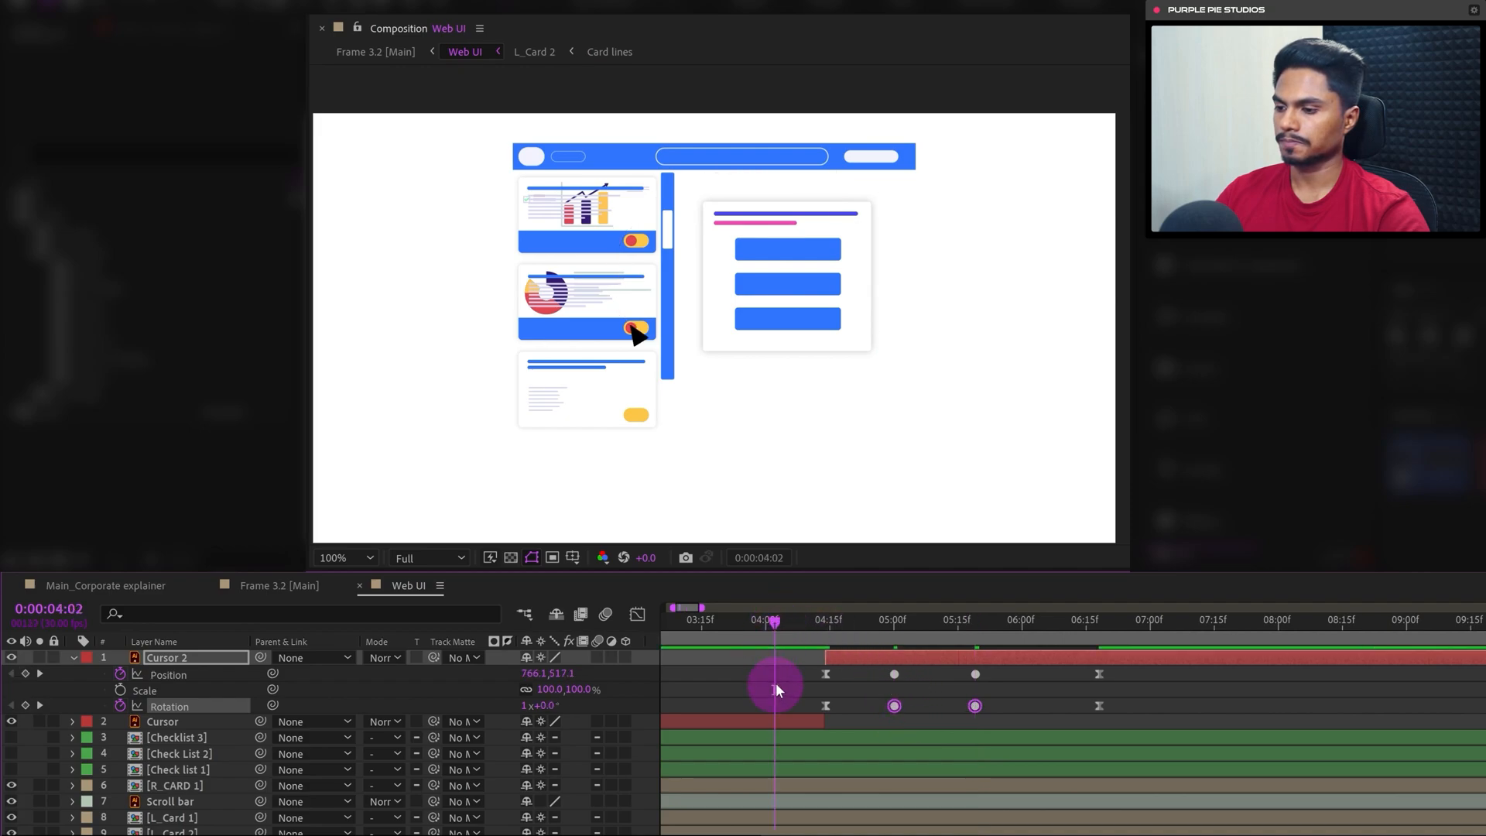
left_click(777, 682)
key("space")
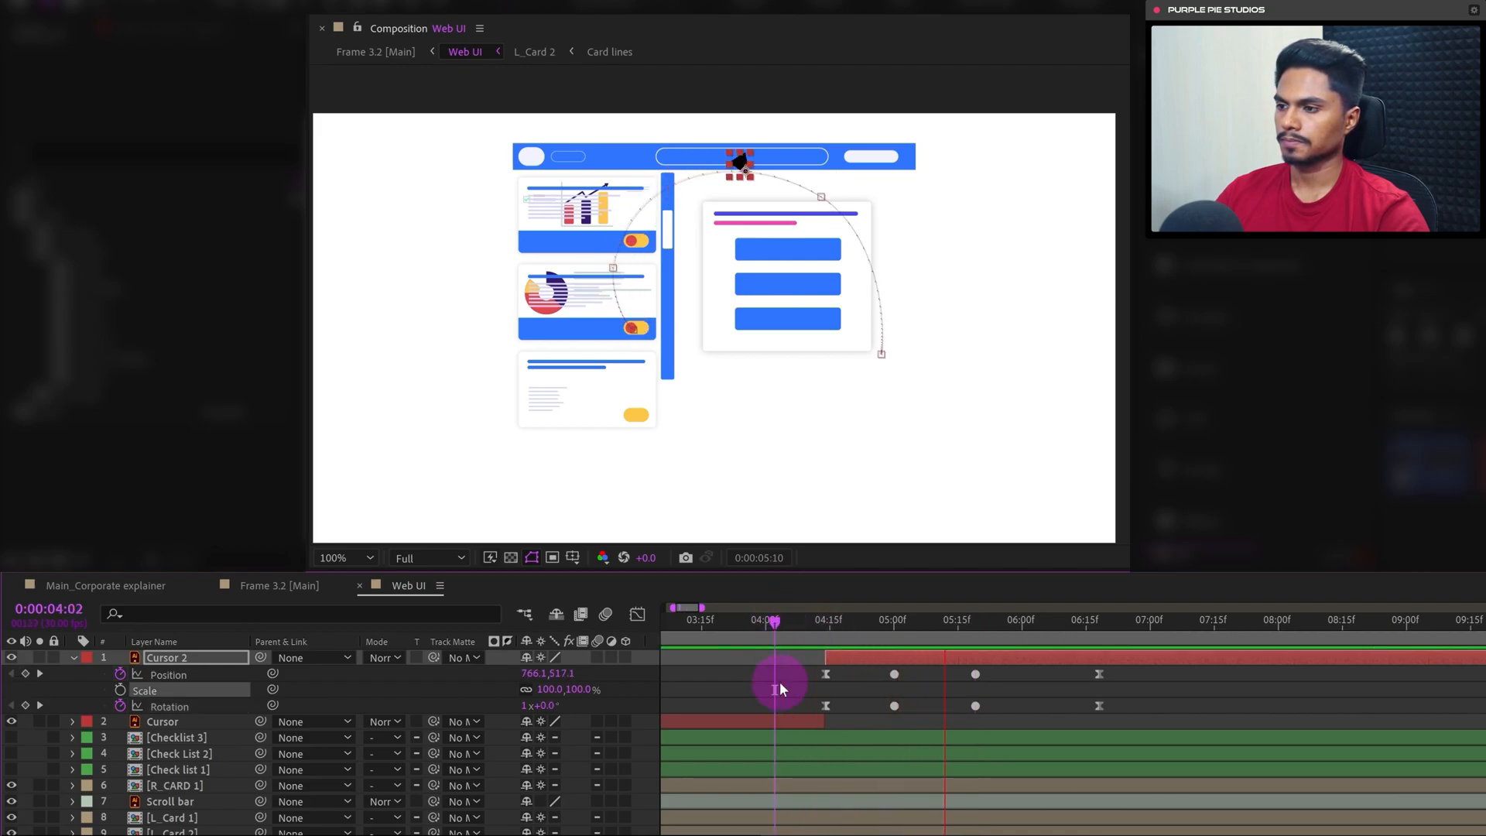
key("ctrl+shift+a")
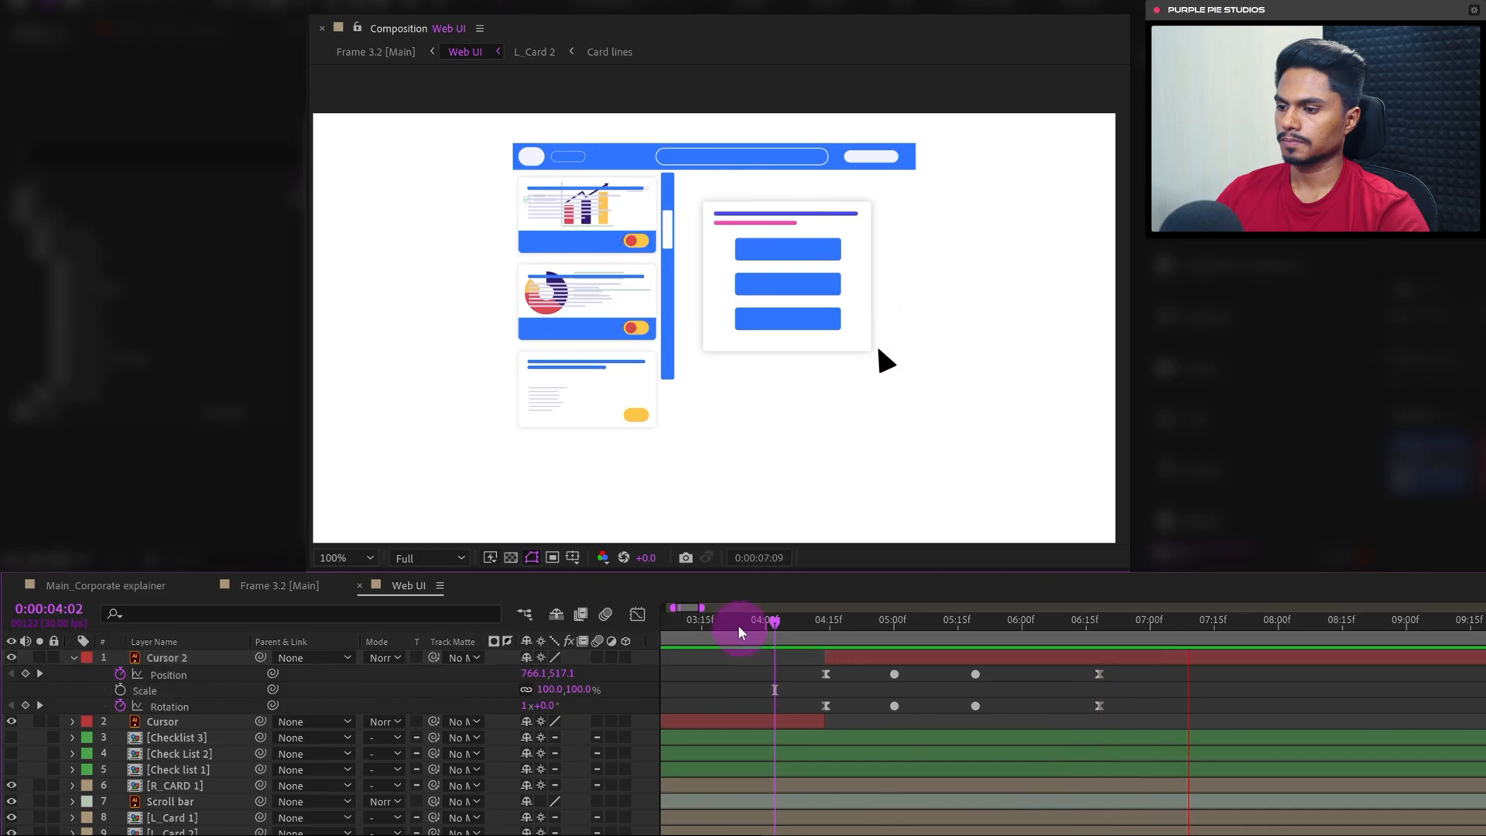
left_click(738, 628)
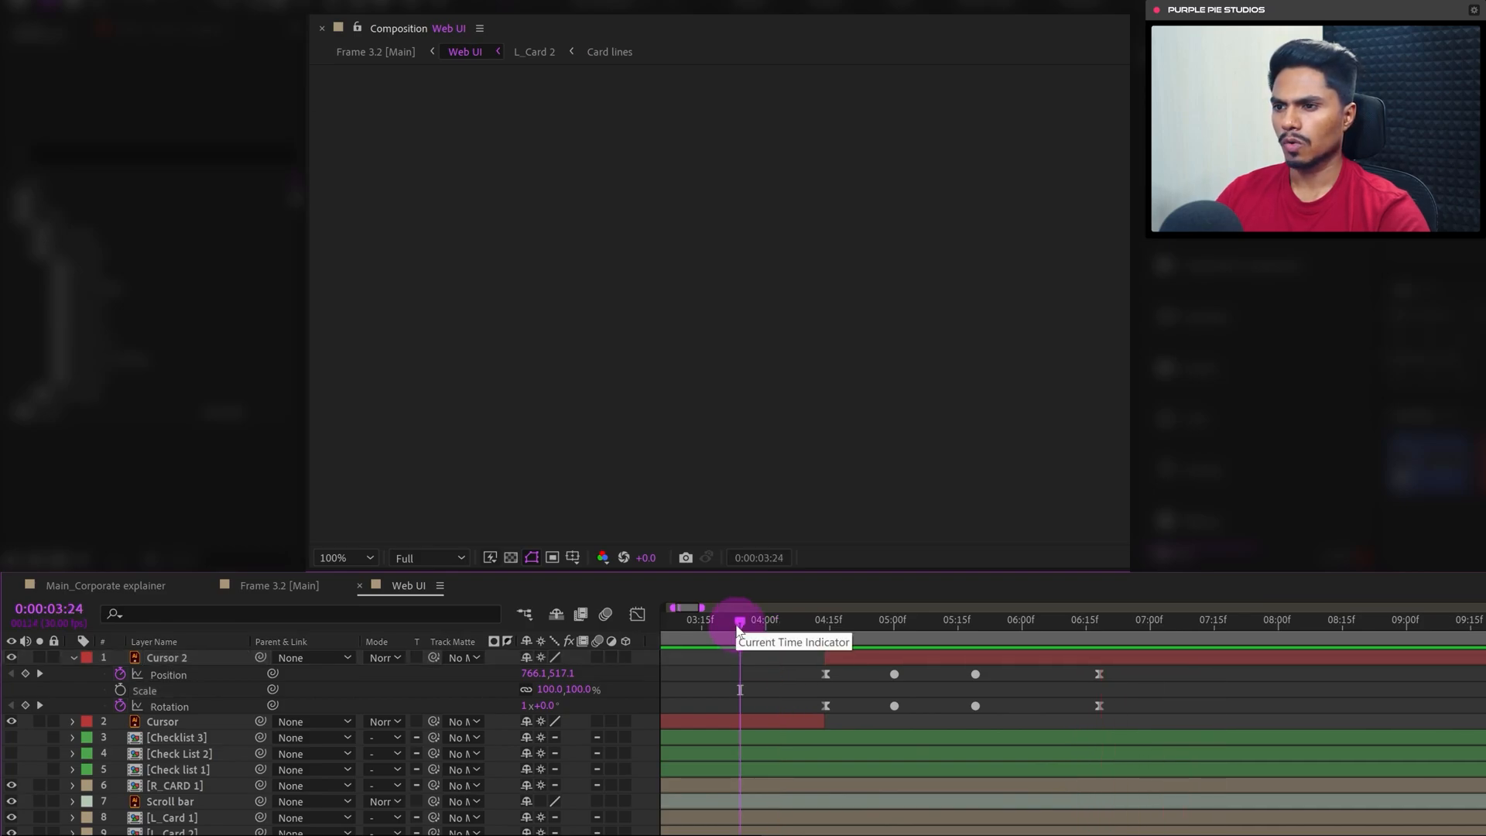
left_click(730, 722)
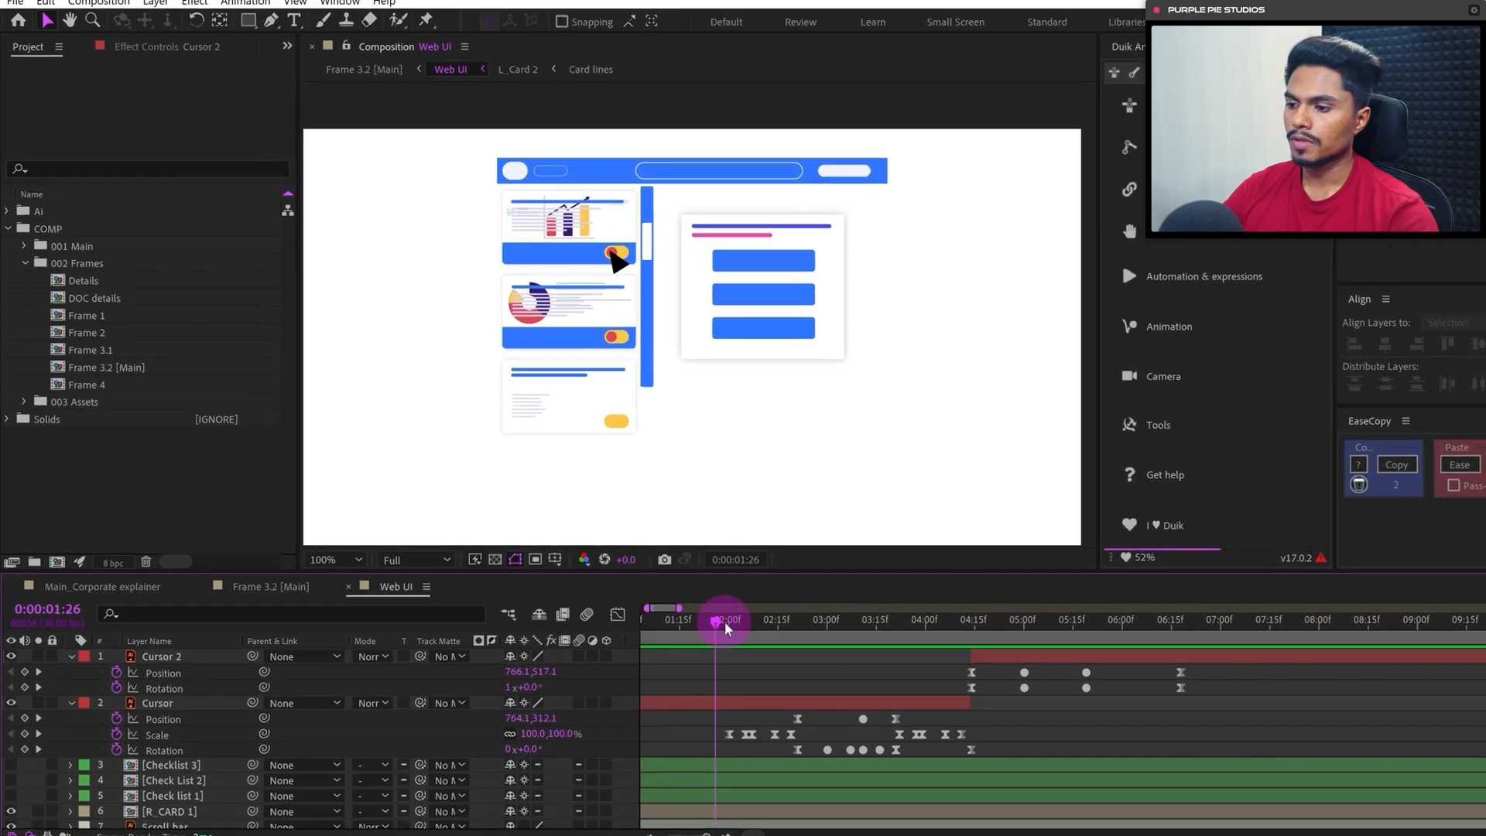
left_click_drag(724, 621, 765, 629)
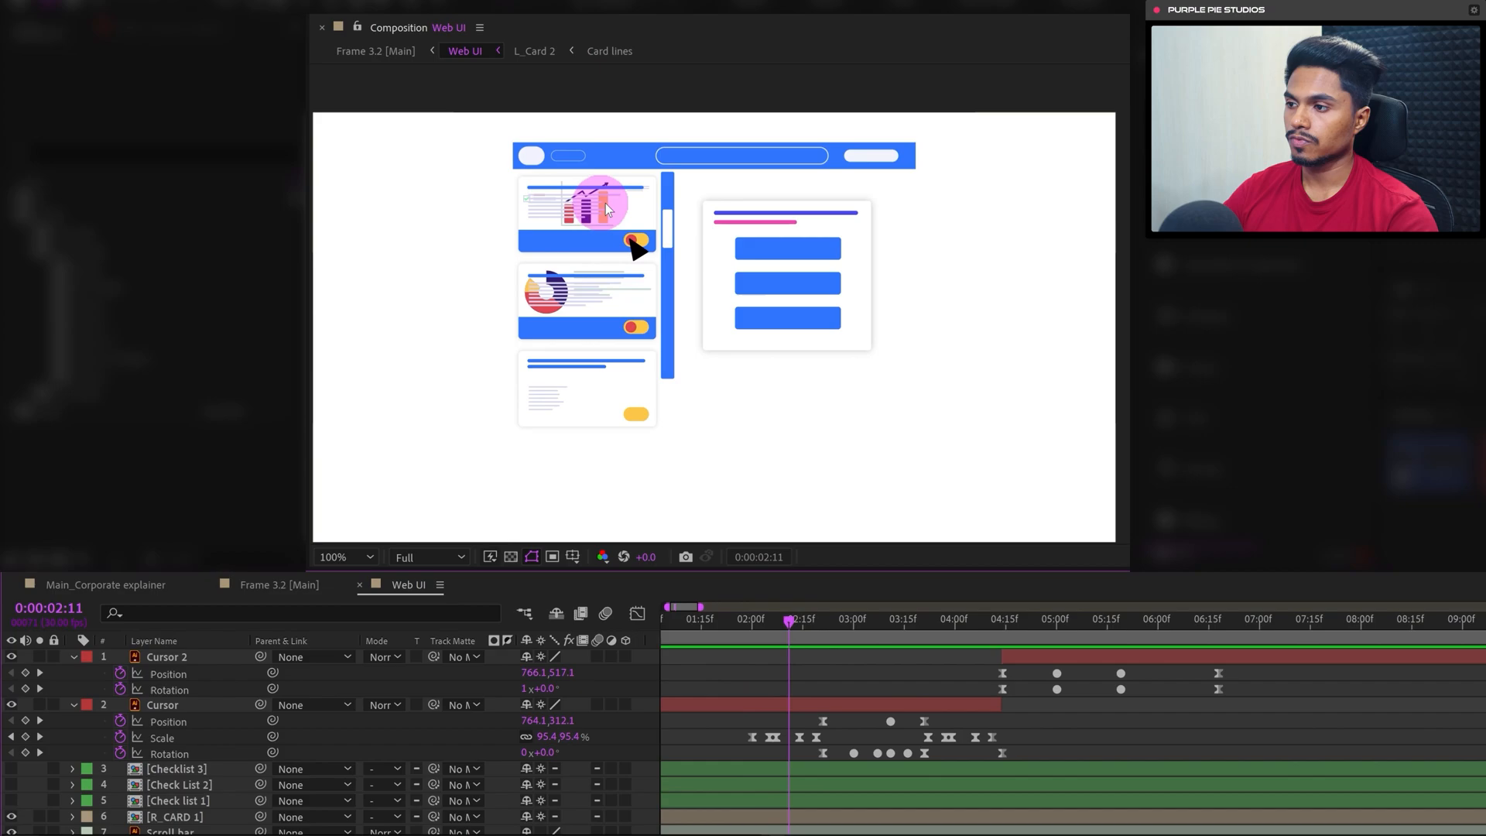
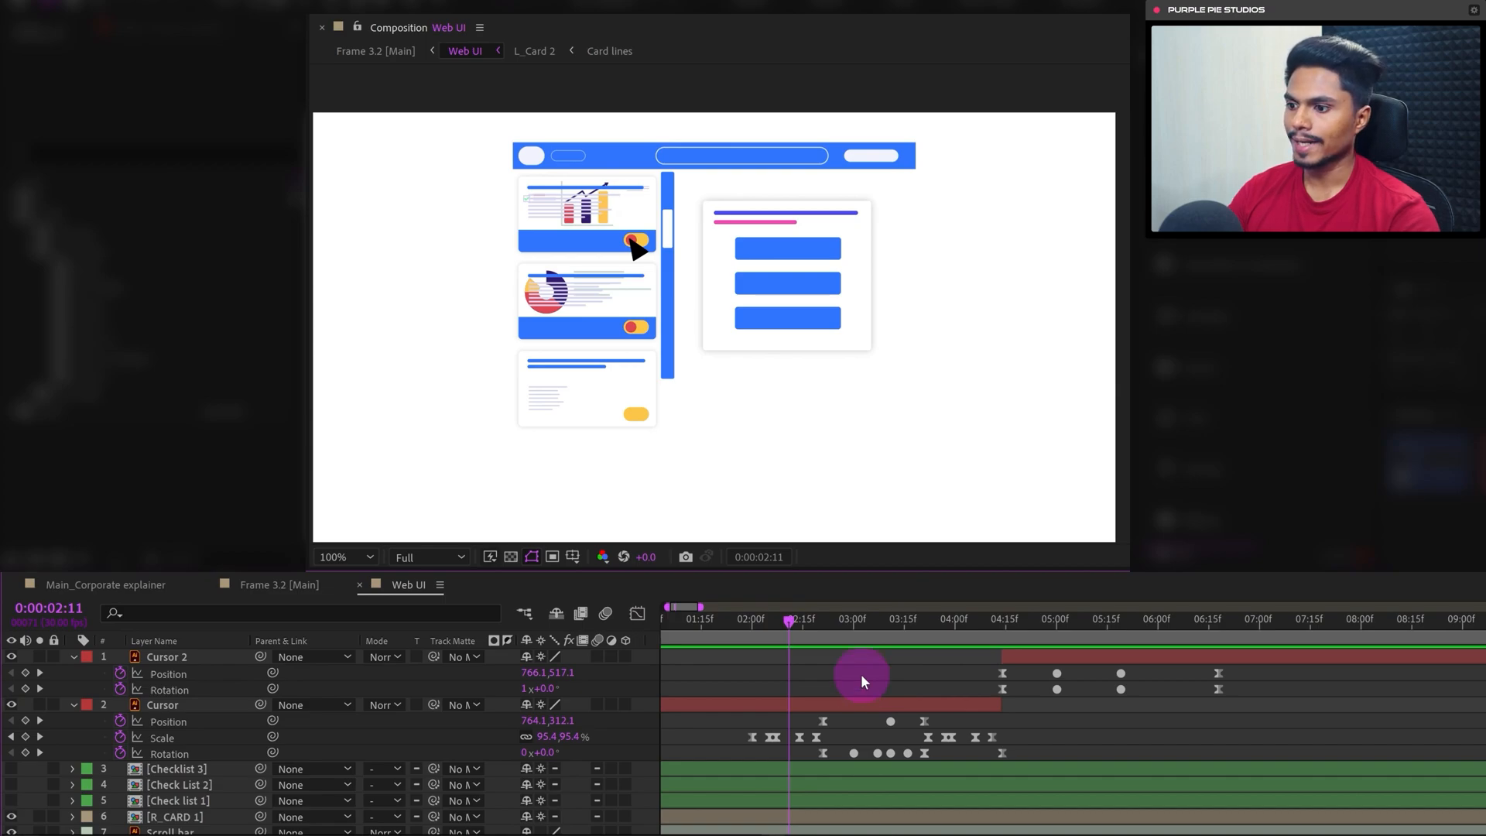
Go to the Cursor layer's Scale keyframe at 0:00:02:07 and open the L_Card 1 precomposition at that time
left_click(175, 707)
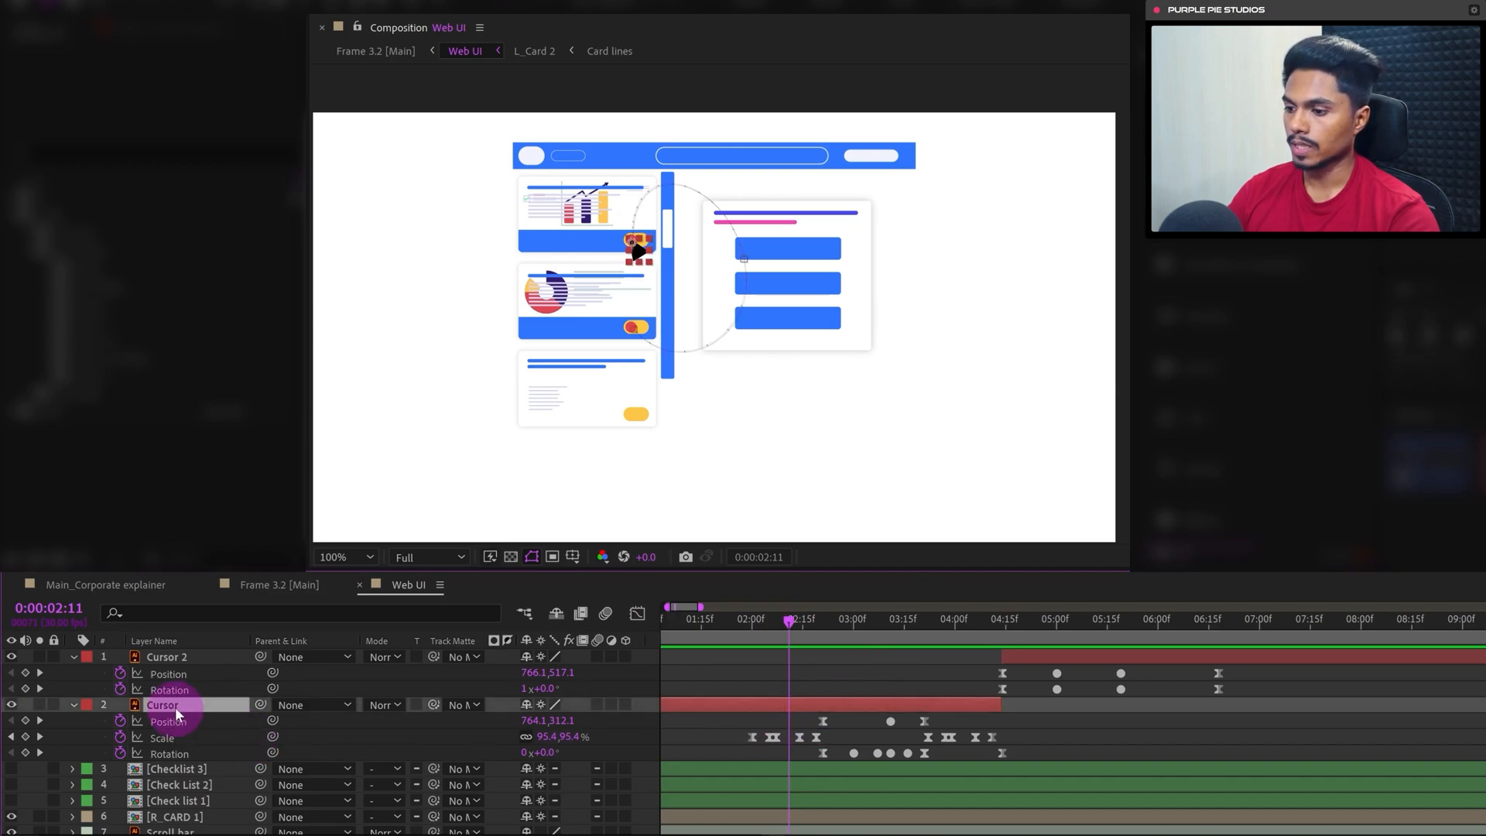
key("j")
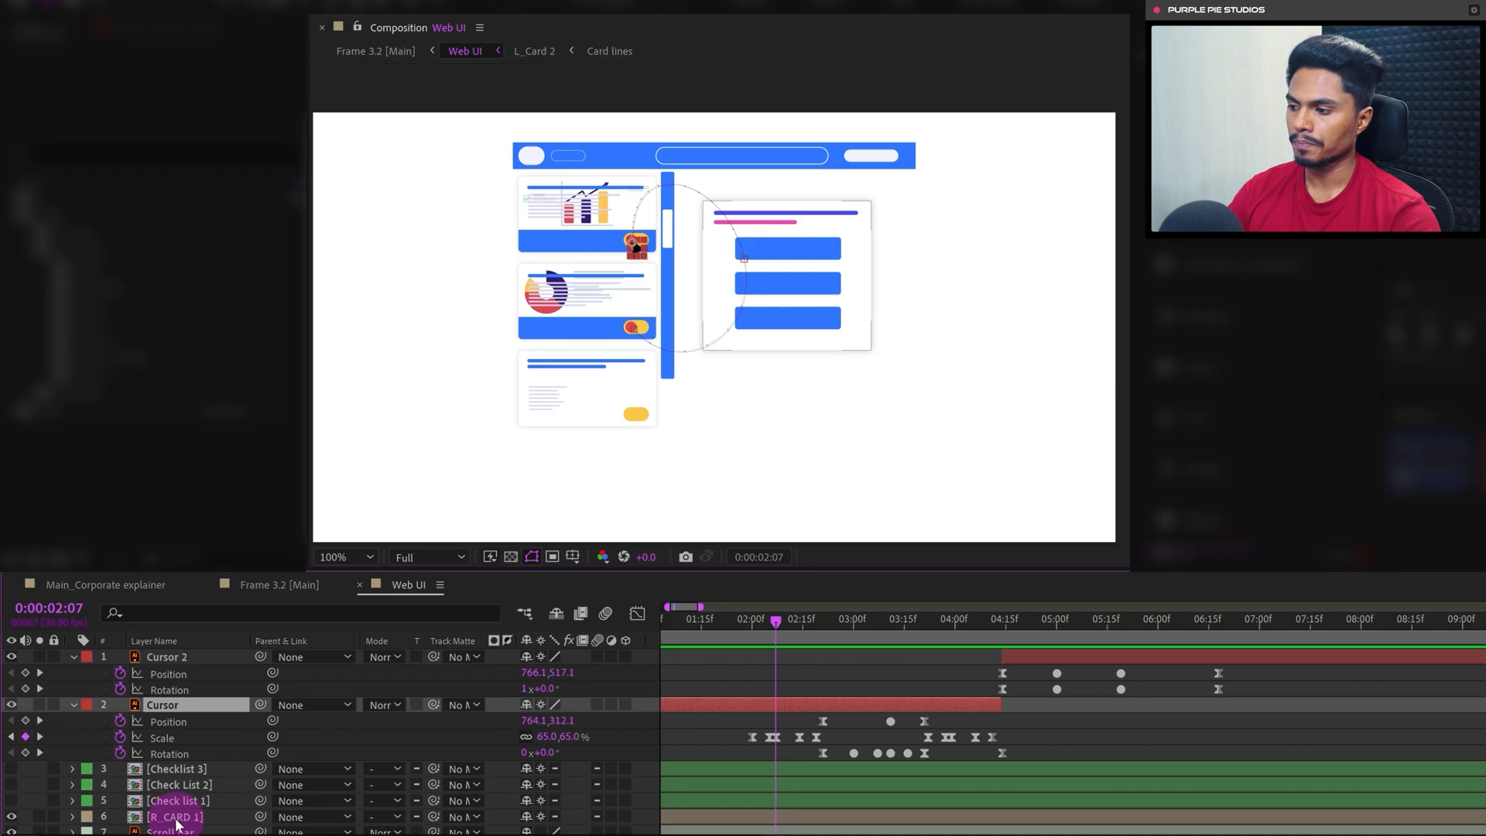
left_click(176, 818)
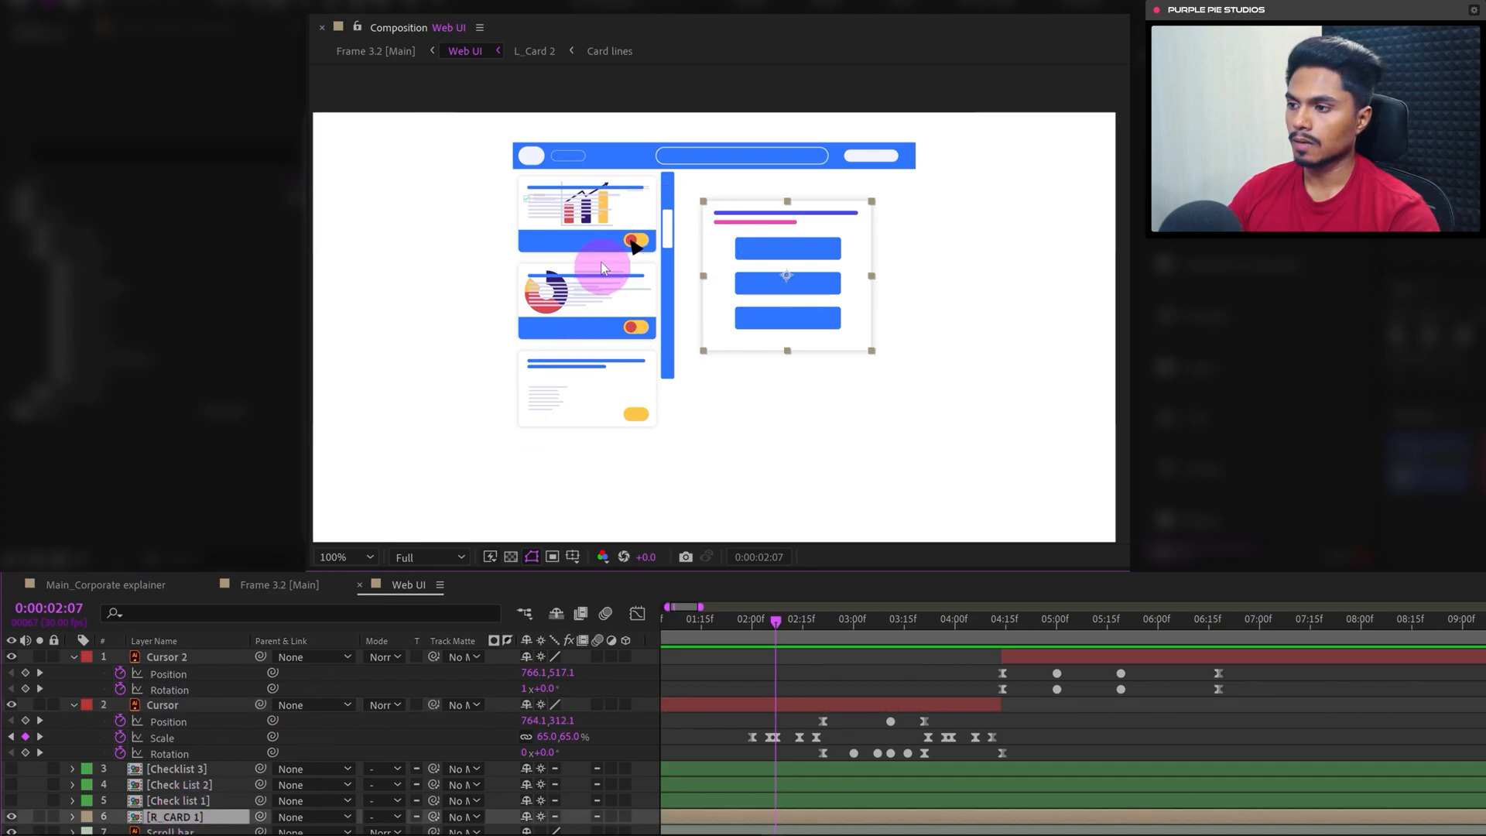
left_click(1056, 689)
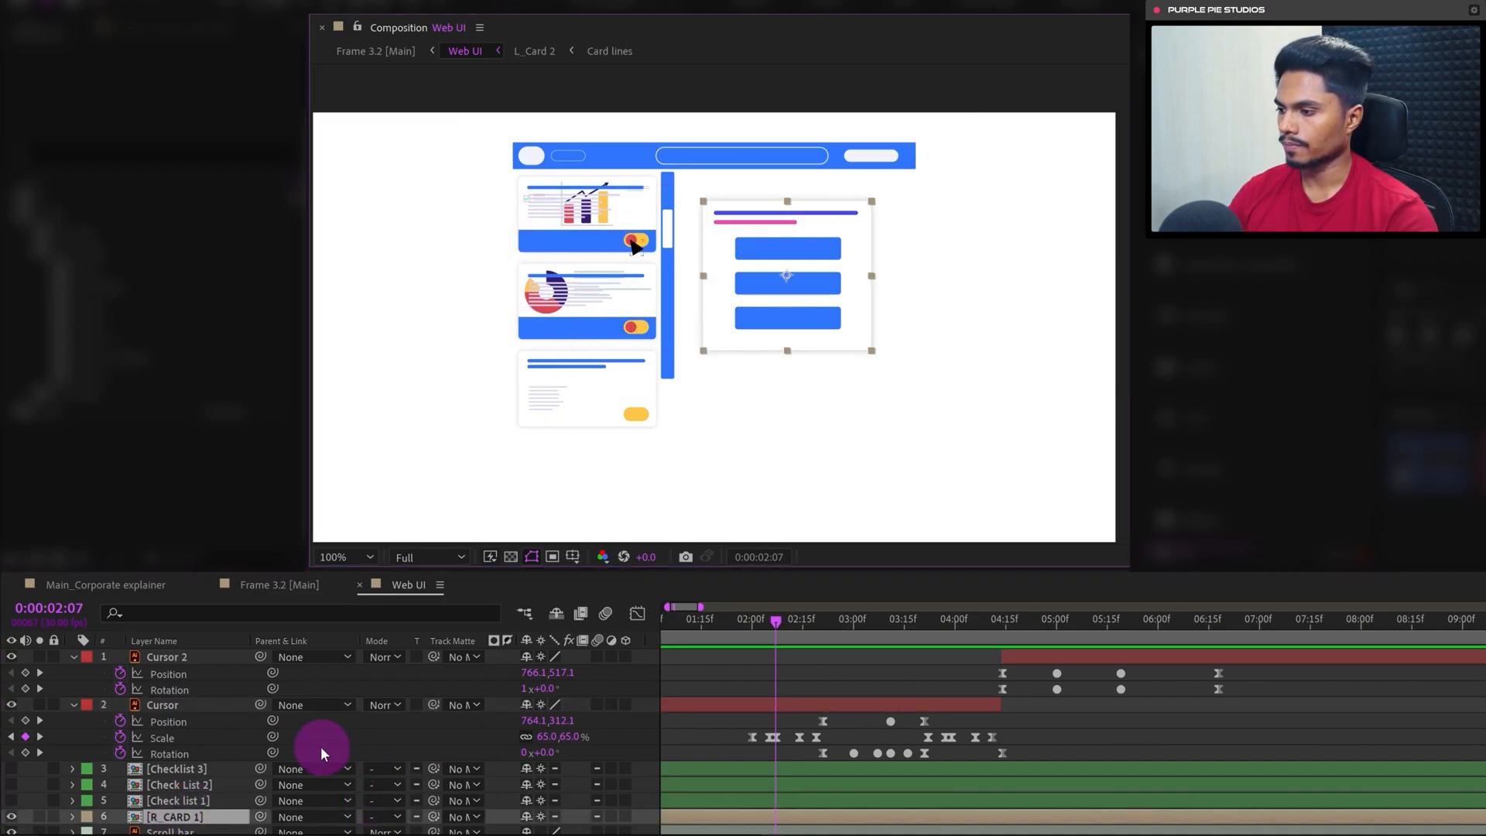
scroll(321, 746, "down", 3)
left_click(178, 779)
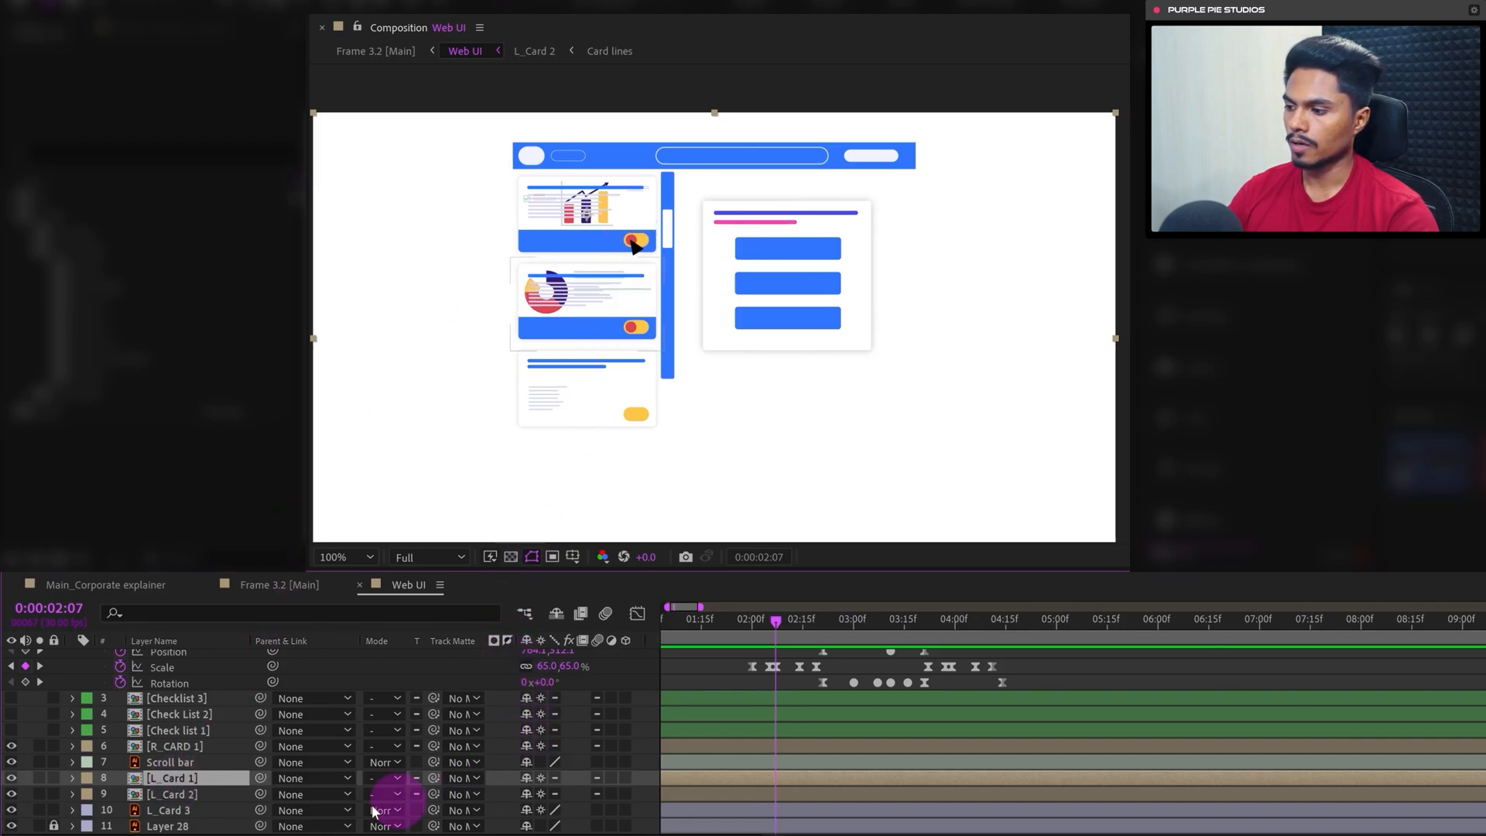
left_click(161, 778)
double_click(164, 777)
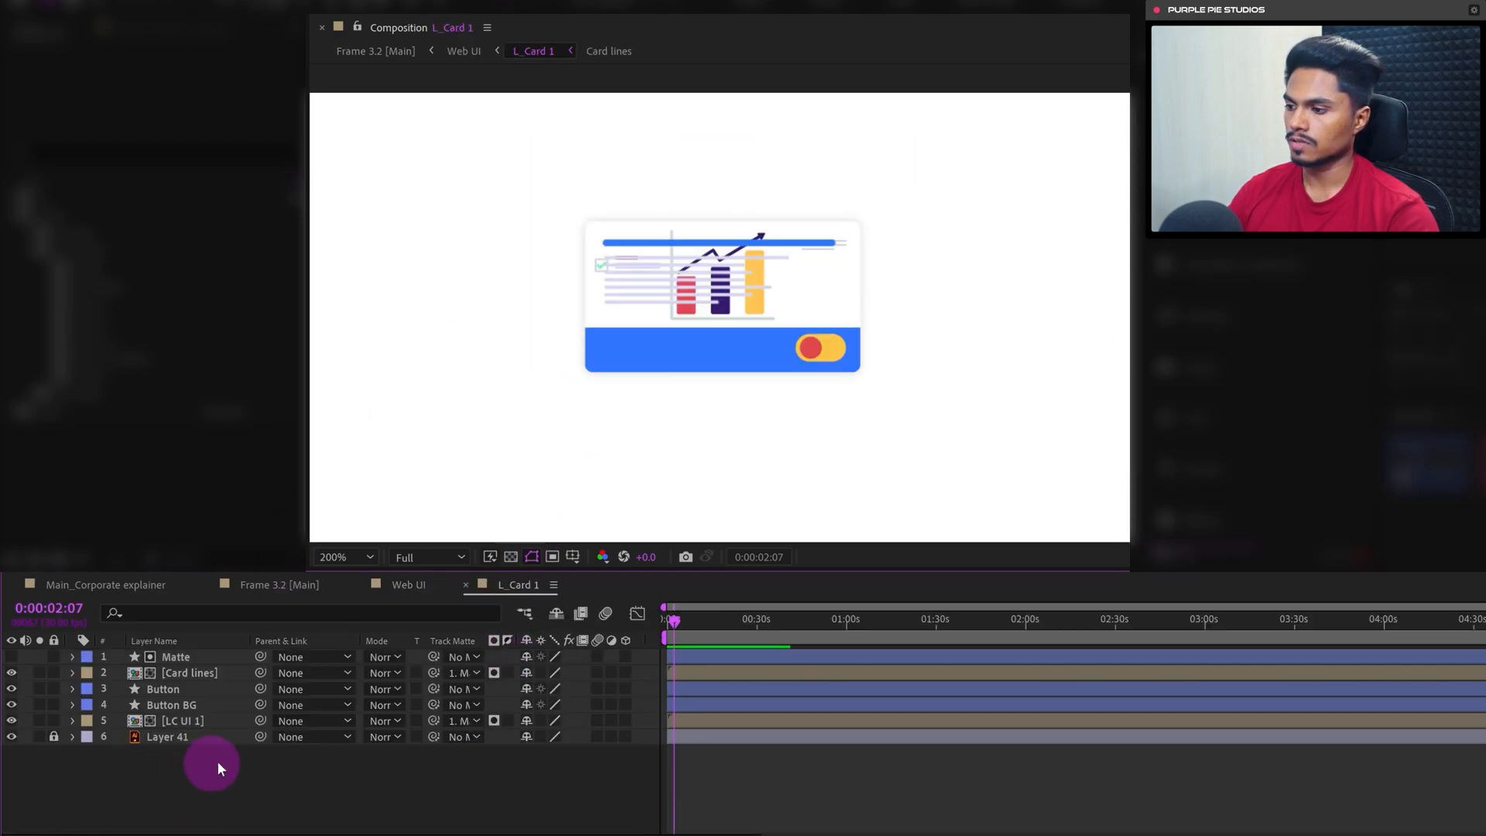
Lock the Matte layer and turn on Collapse Transformations for the Card lines layer
left_click(198, 673)
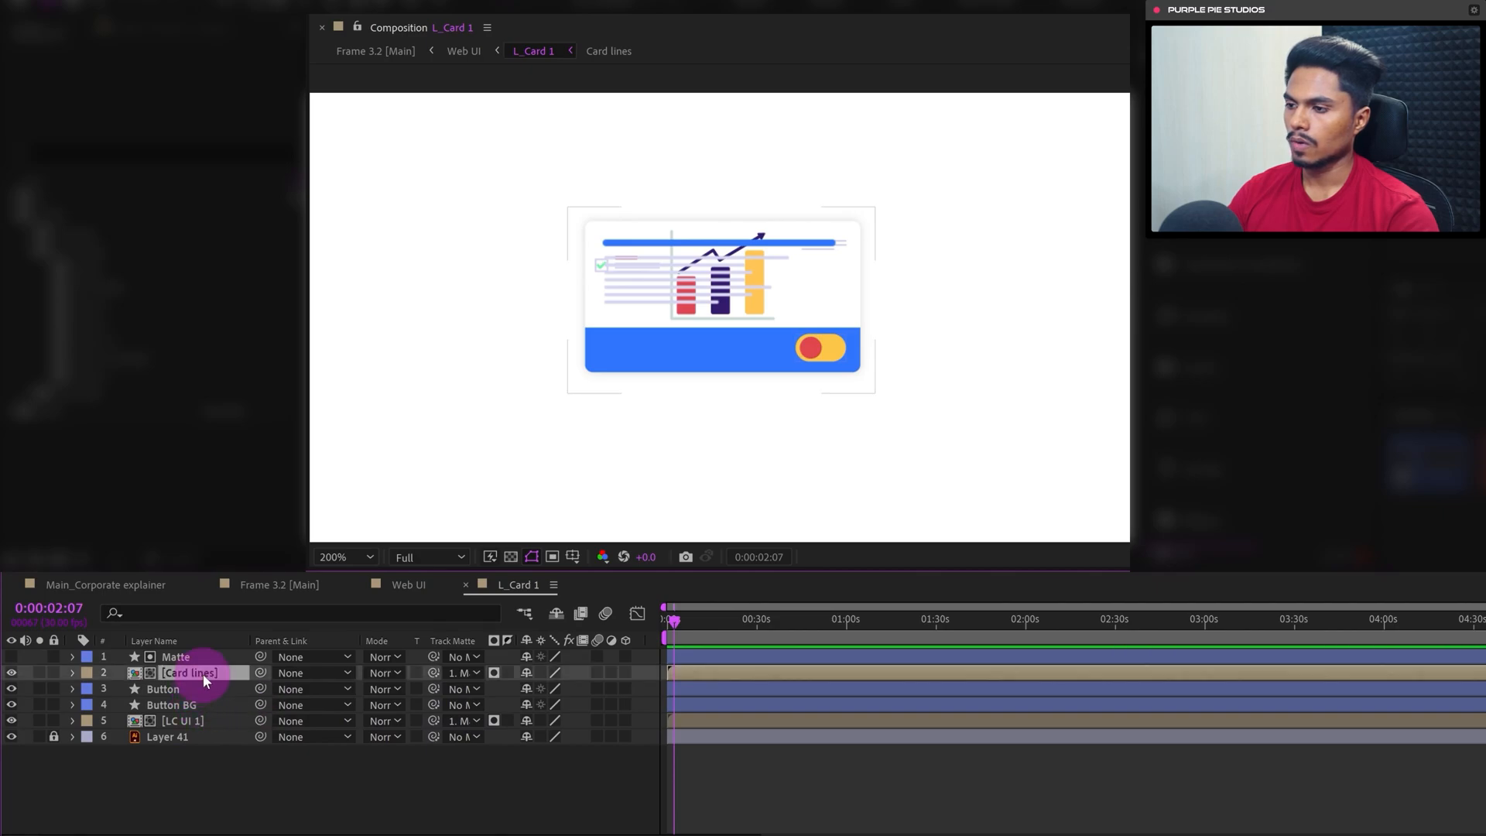
mouse_move(740, 306)
left_mouse_down()
mouse_move(754, 303)
mouse_move(736, 301)
left_mouse_up()
key("ctrl+z")
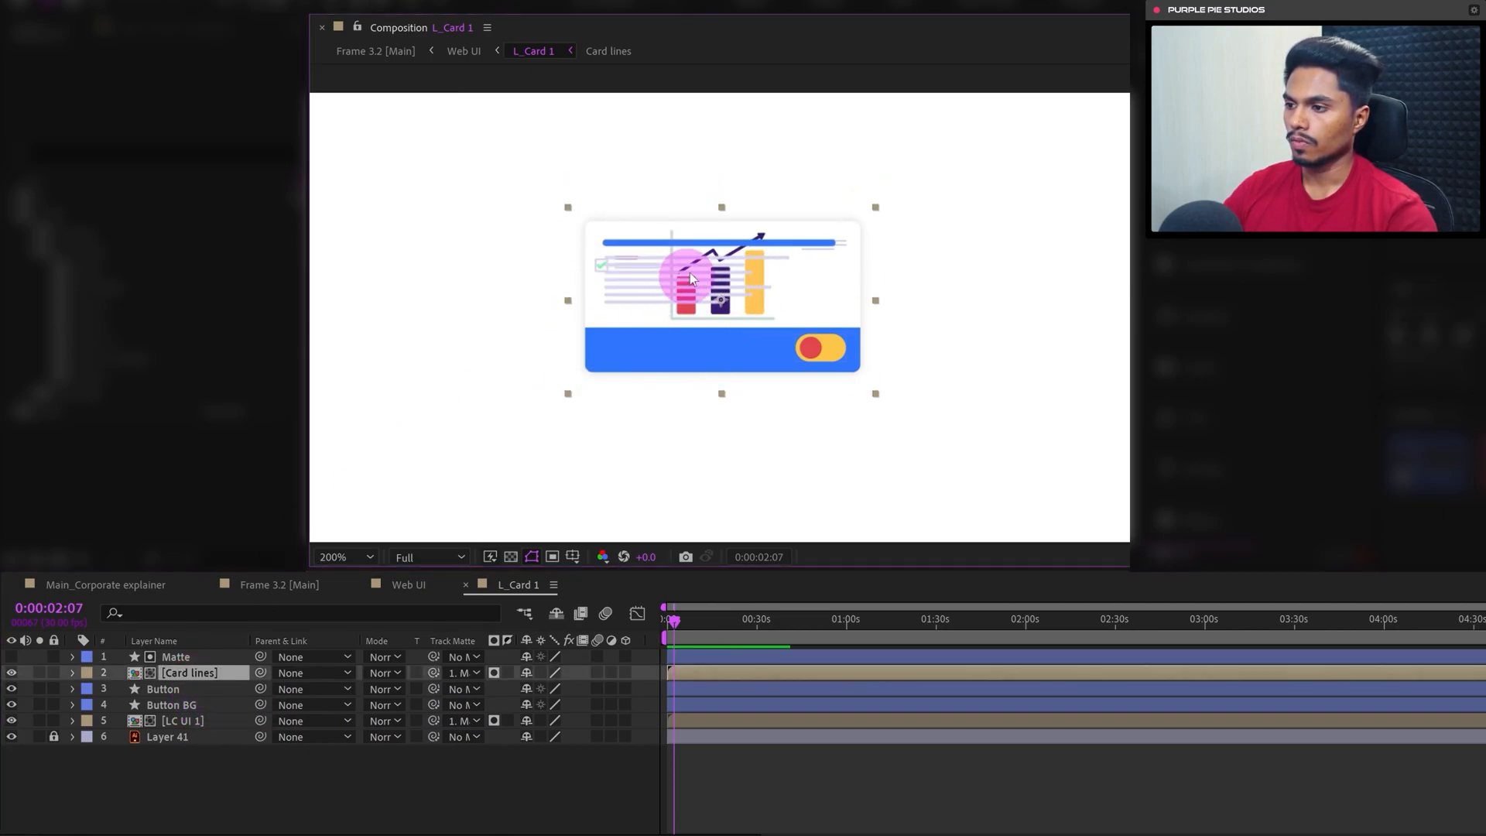
left_click(425, 821)
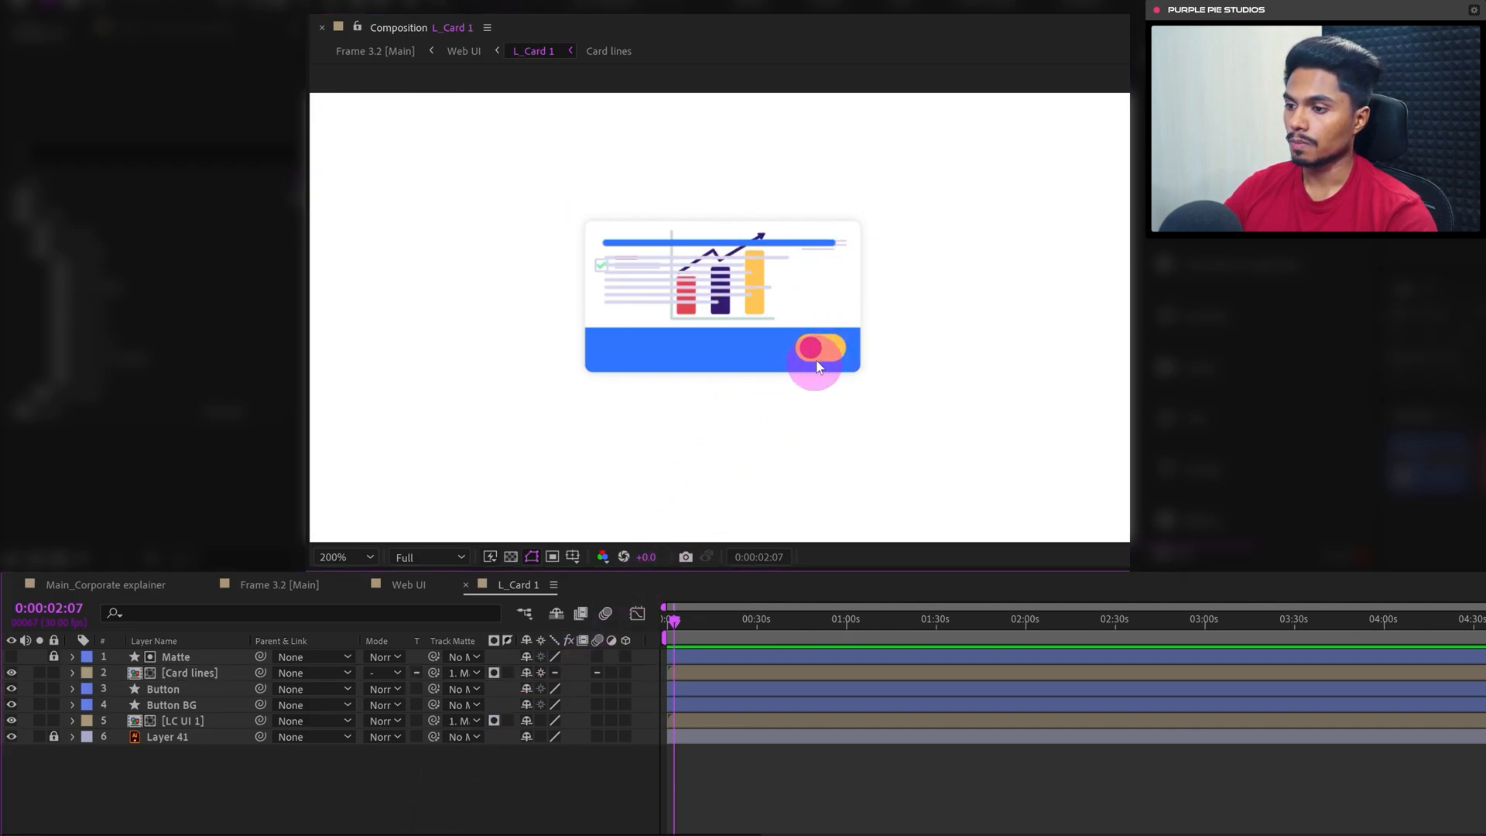
Set a Position keyframe on the Button layer at 0:00:02:07
left_click(161, 696)
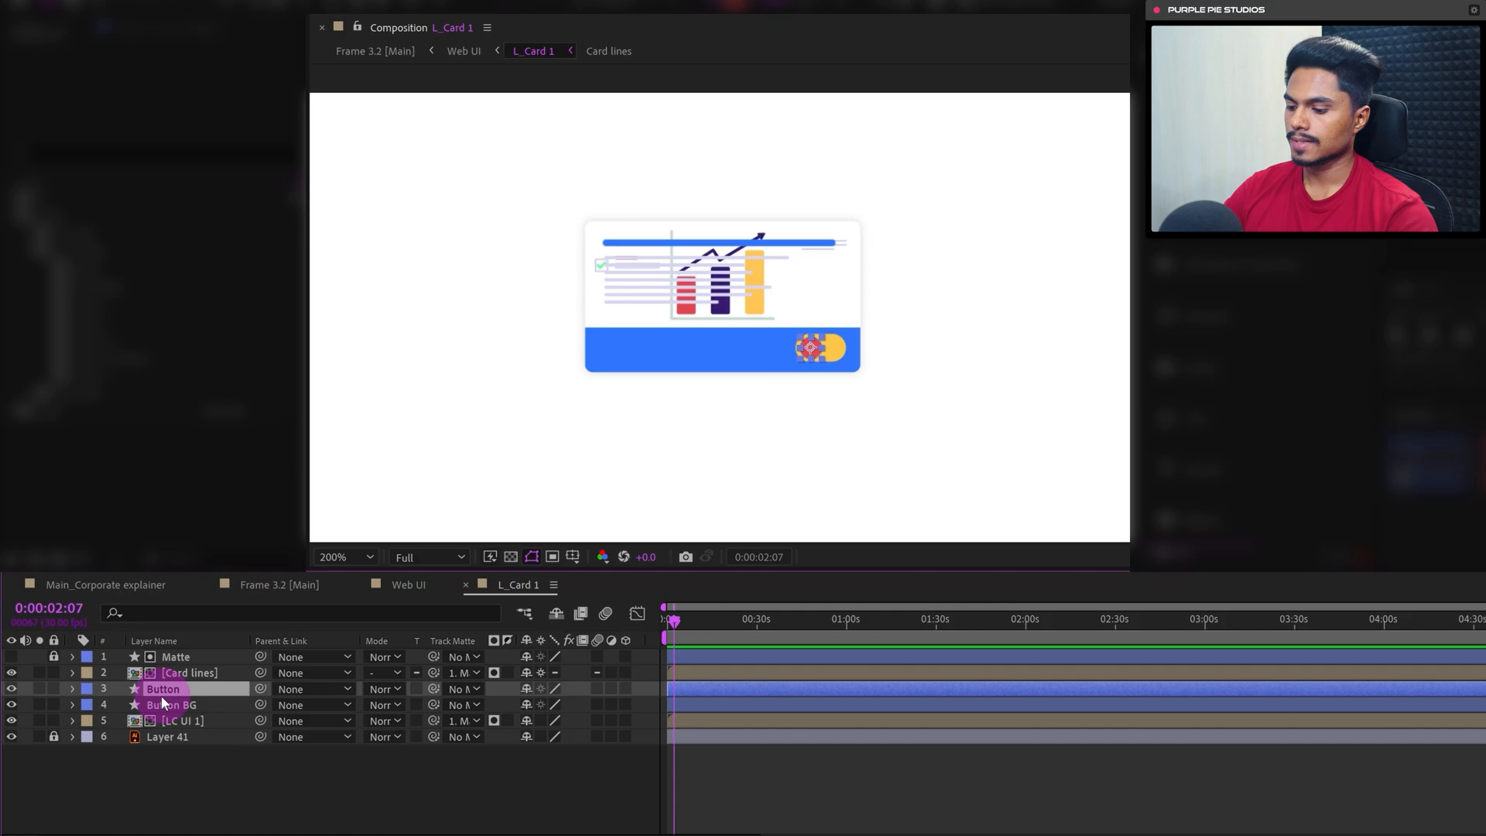
key("p")
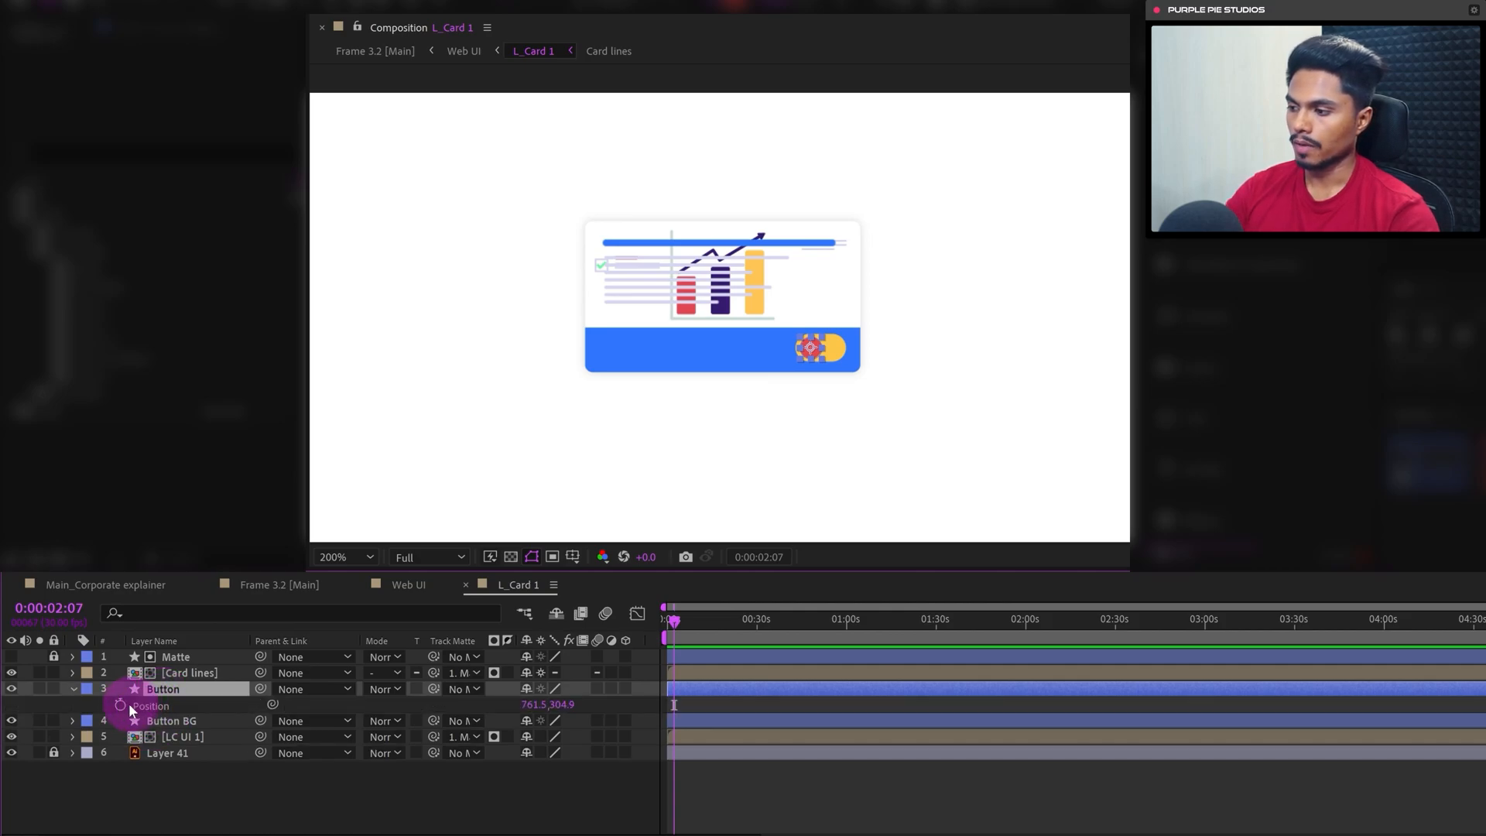
left_click(119, 704)
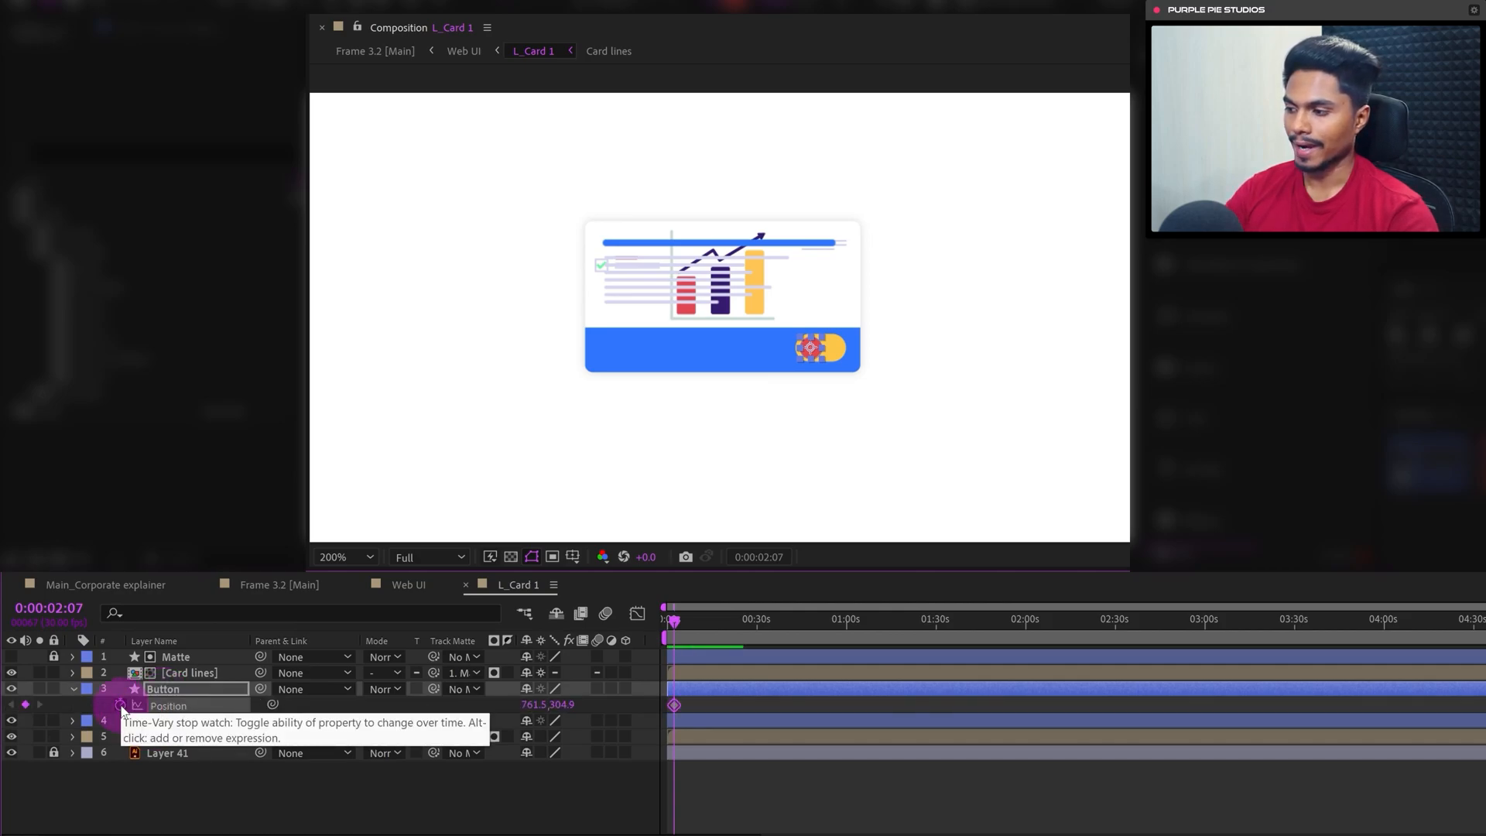
Go 8 frames ahead to 0:00:02:15 and shift the Button horizontally across the toggle to Position 783.0, 304.9
left_click(62, 609)
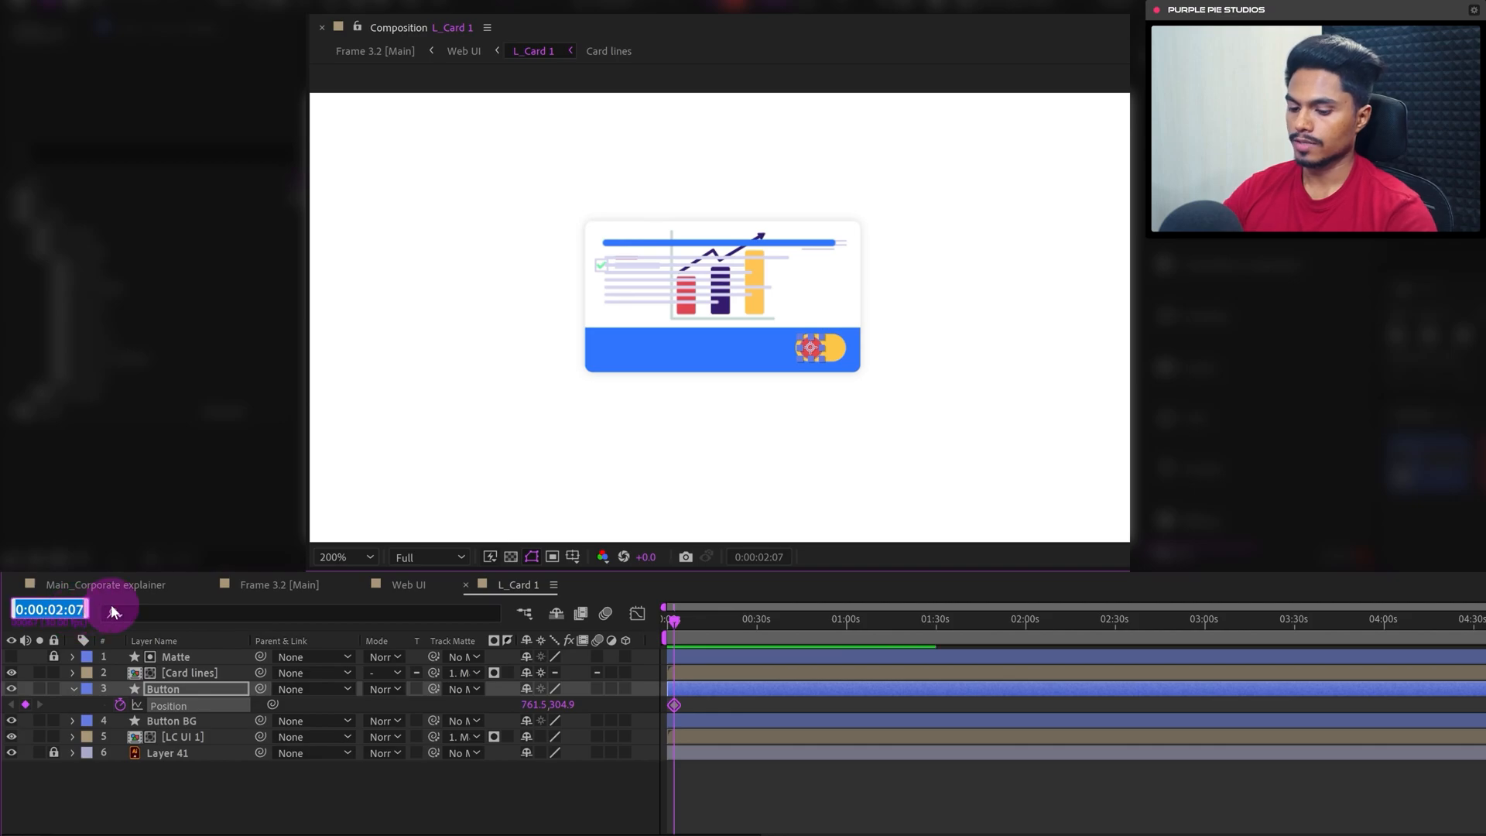
type("+")
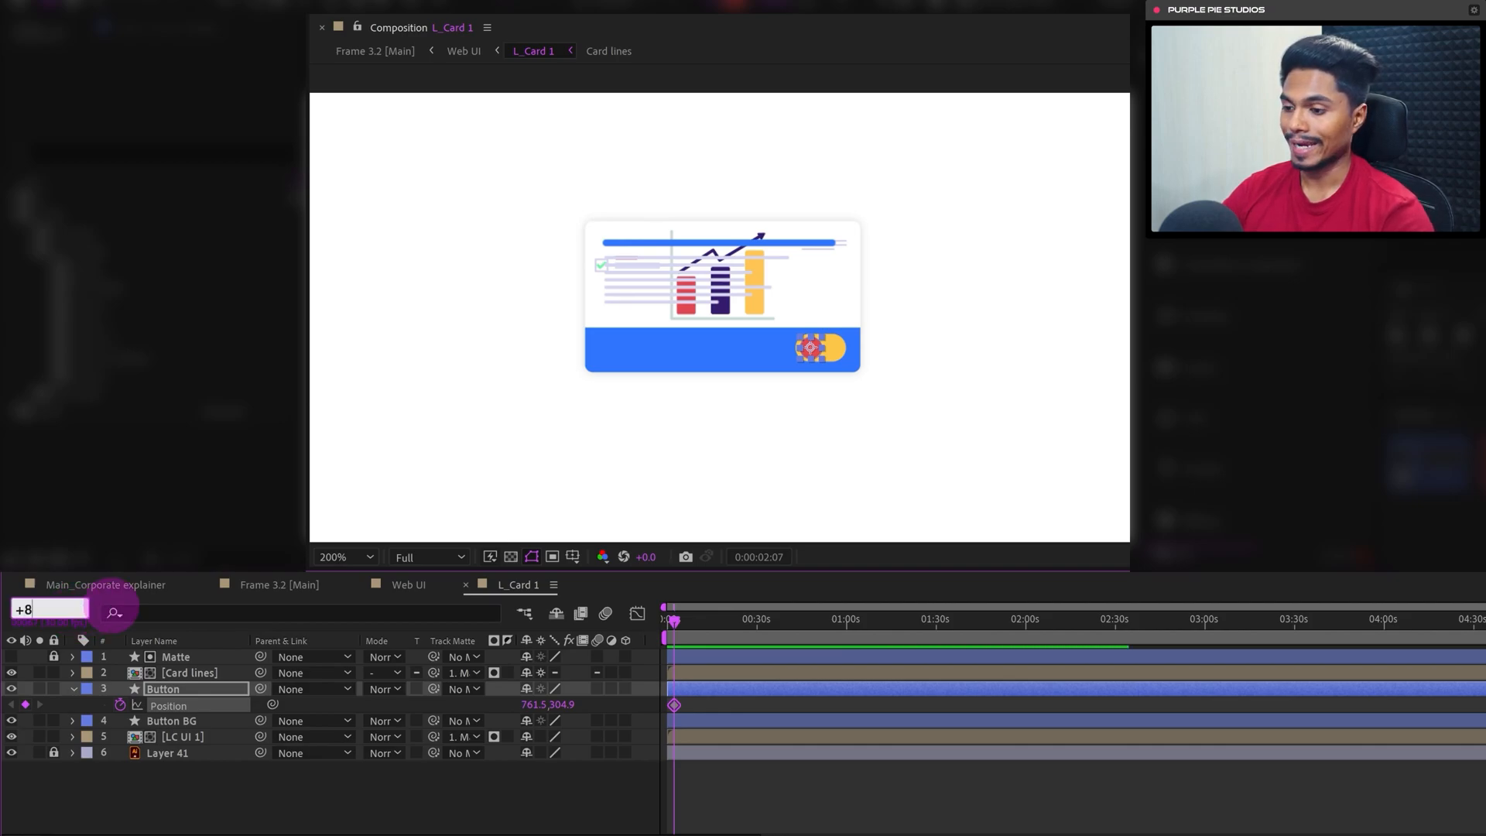
type("8")
key("Return")
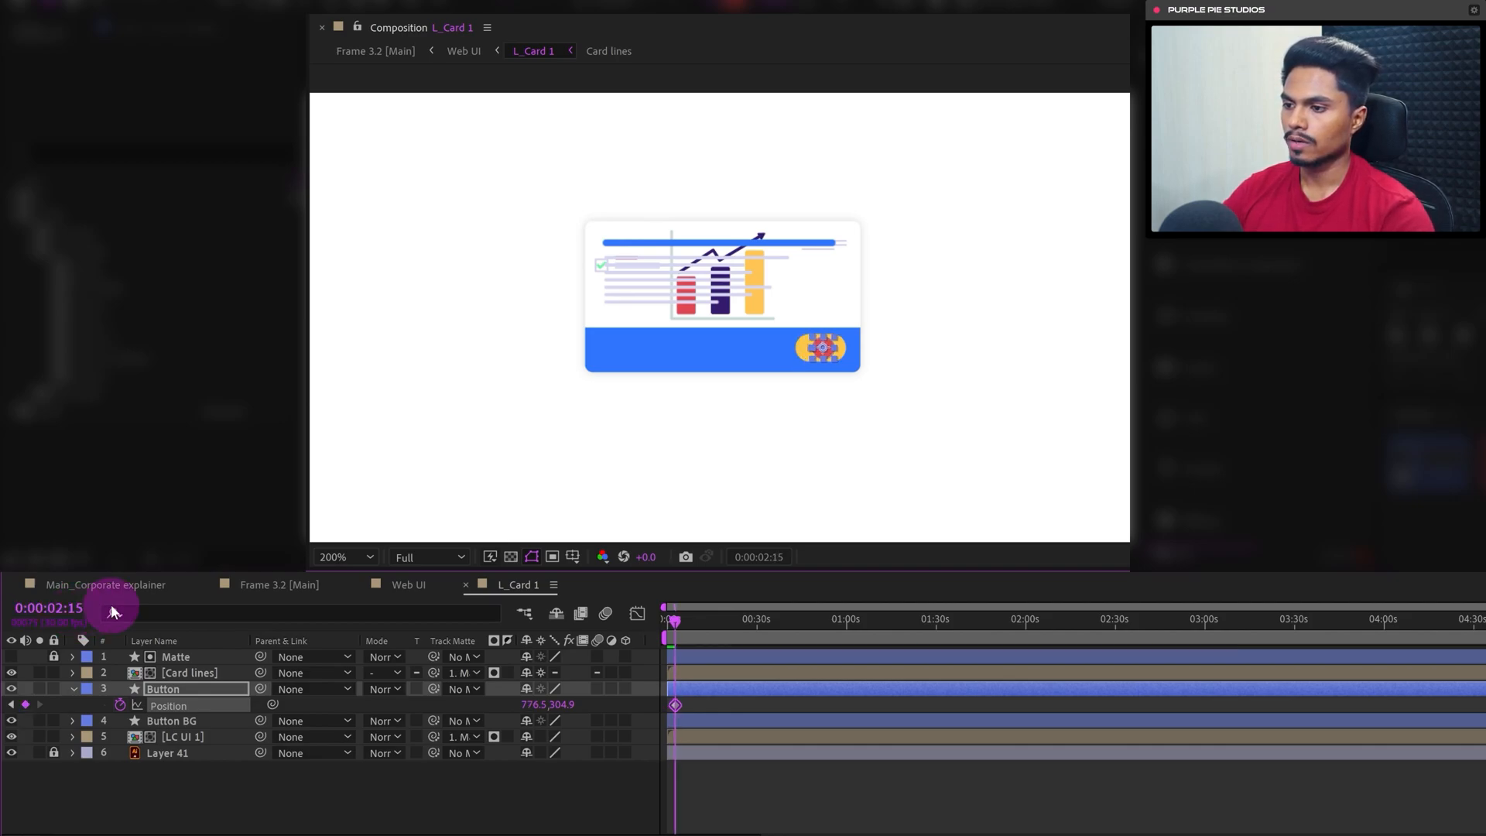
key("Right")
key("Right")
key("Right")
key("Right")
key("Right")
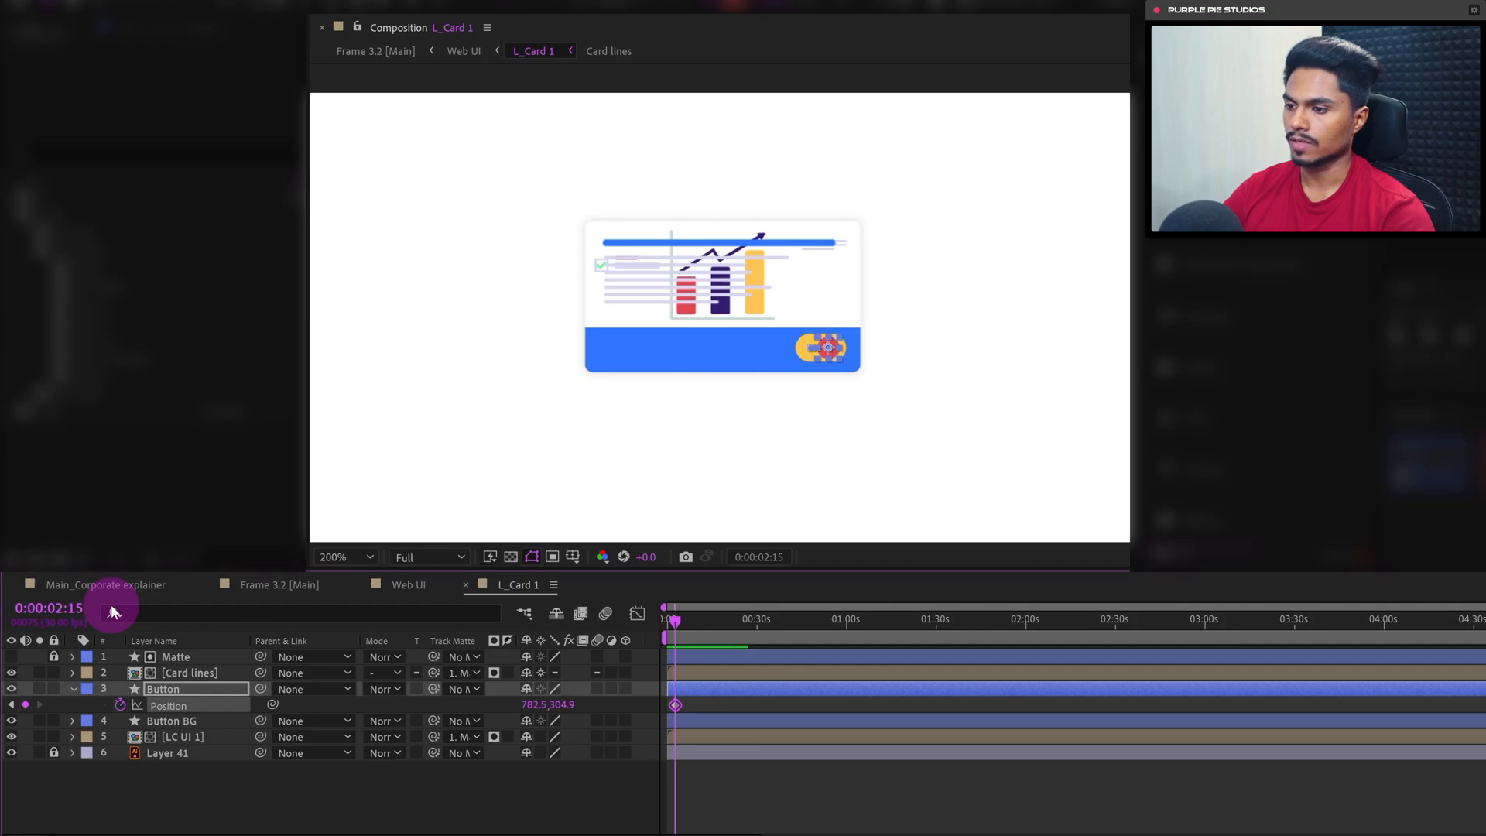
Apply Easy Ease to both Button Position keyframes and adjust the first keyframe's influence in the speed graph
key("=")
key("=")
key("=")
key("=")
key("=")
key("=")
left_click_drag(813, 782, 996, 798)
key("=")
left_click_drag(898, 697, 731, 715)
key("F9")
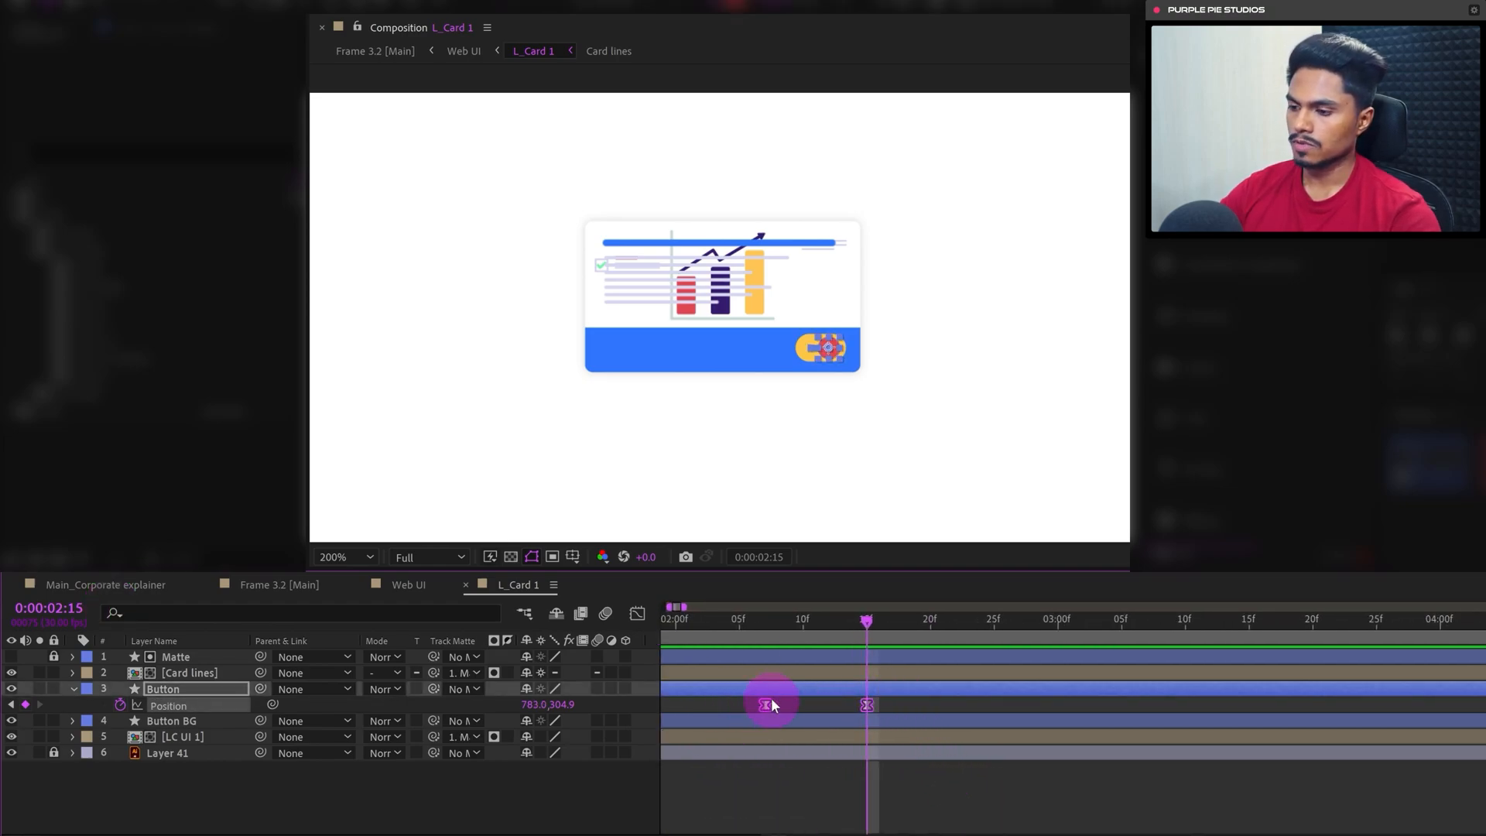
left_click(636, 614)
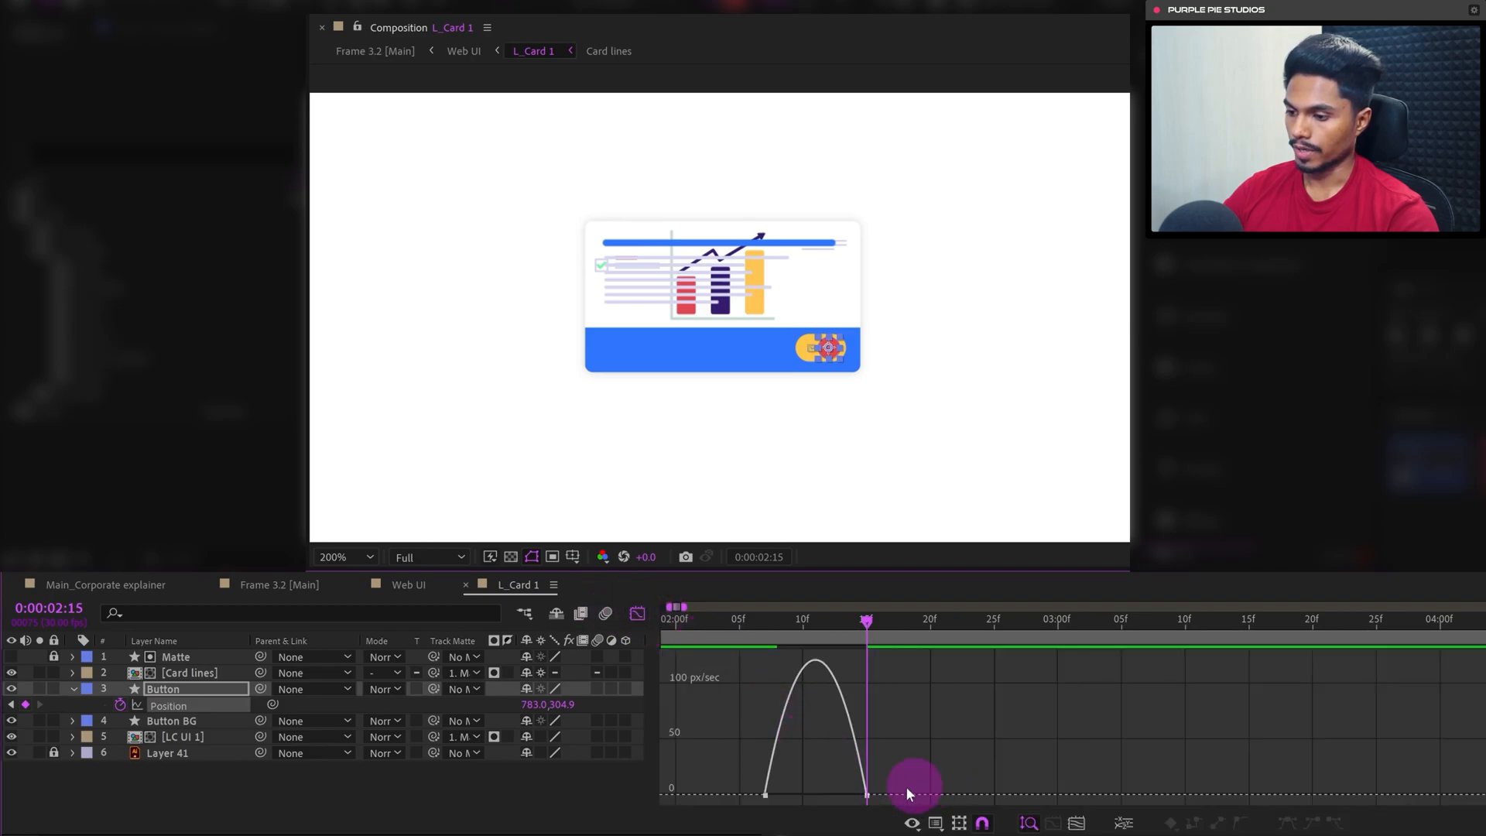
left_click_drag(902, 786, 811, 796)
left_click(637, 614)
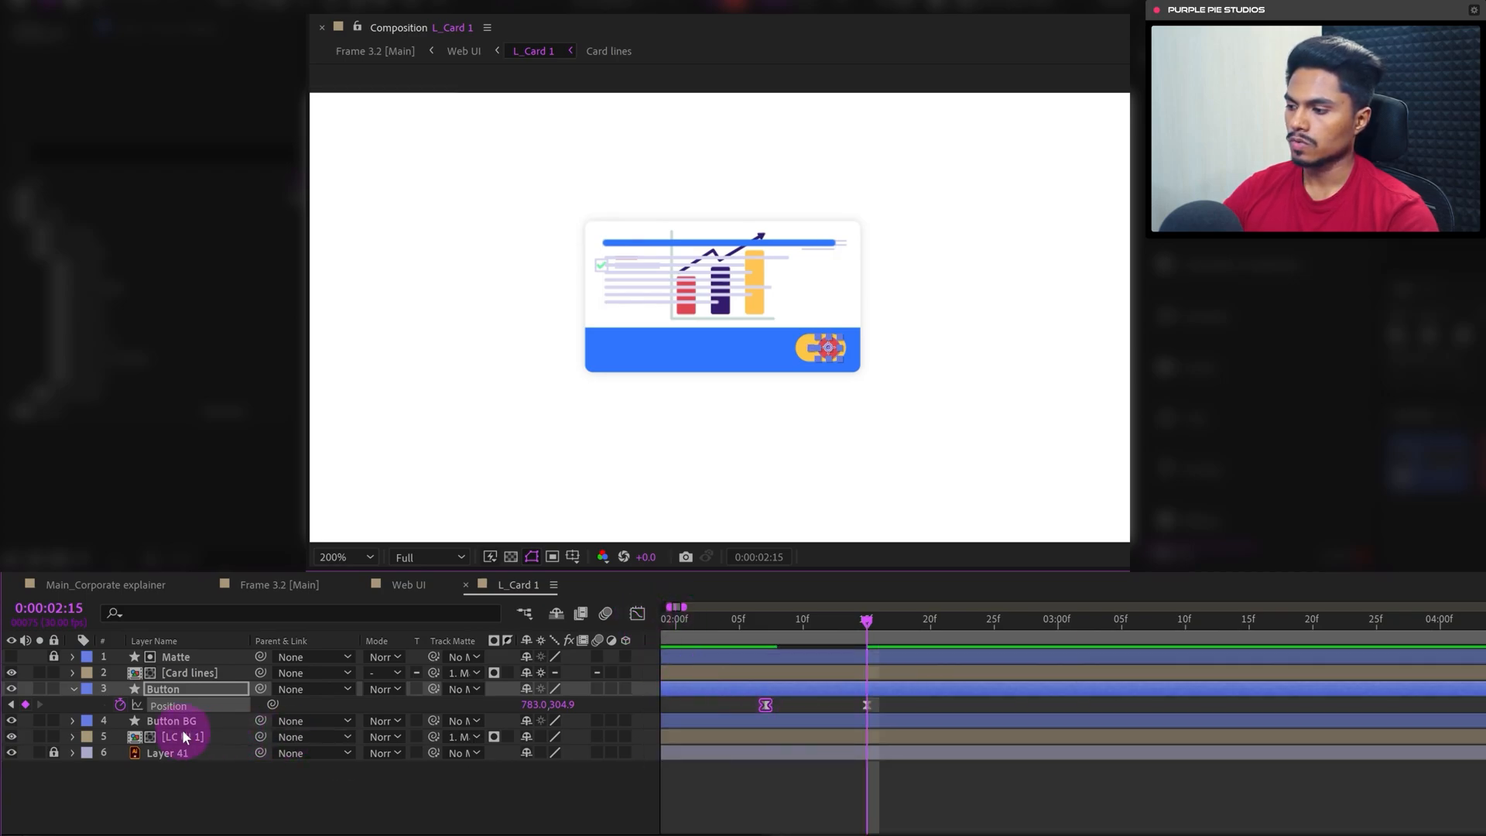
Set a Color keyframe on Button BG's Fill 1 at 0:00:02:15
left_click(123, 725)
left_click(70, 721)
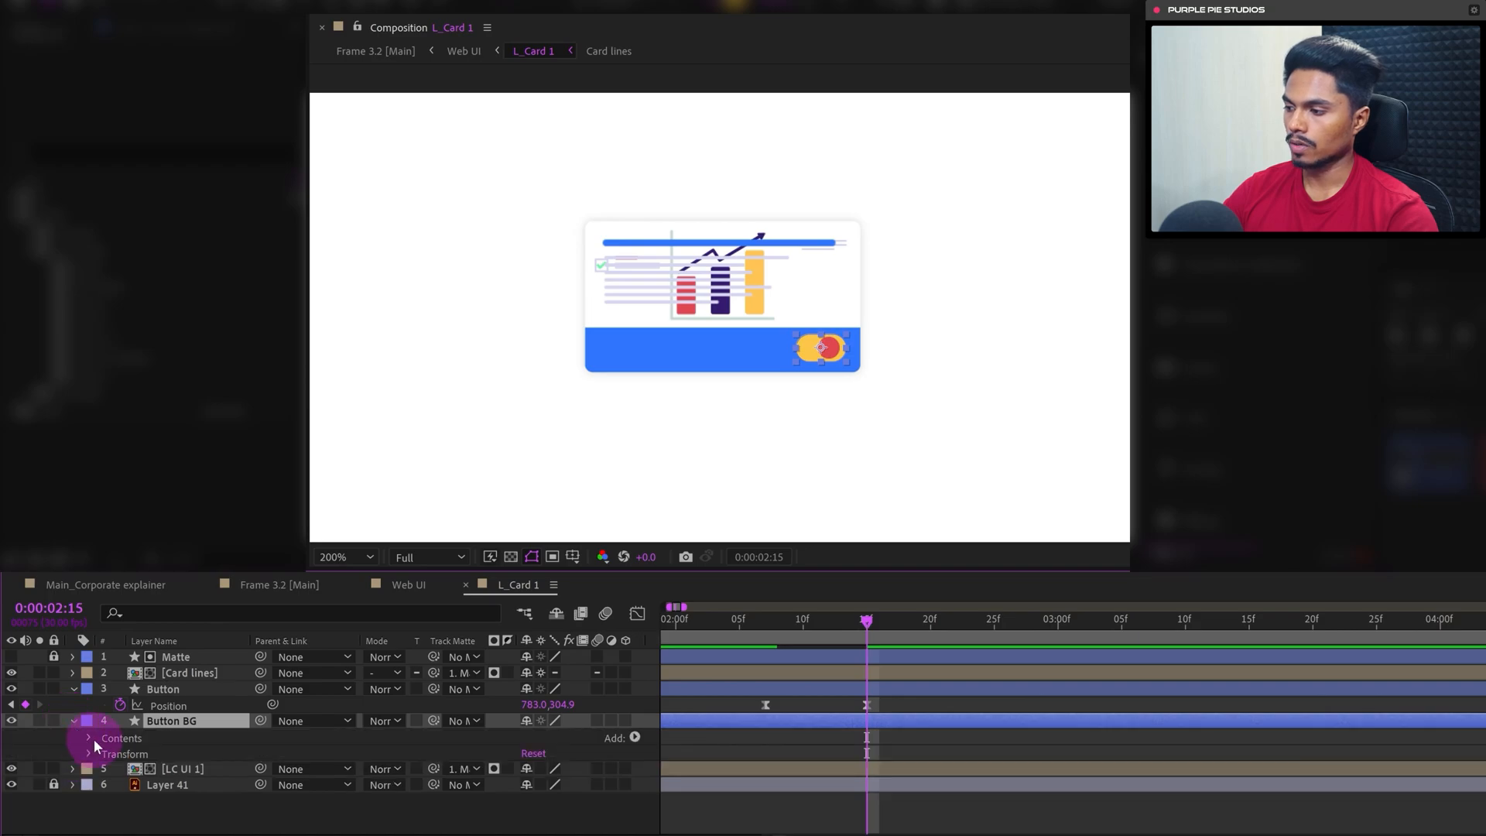
left_click(90, 737)
left_click(105, 754)
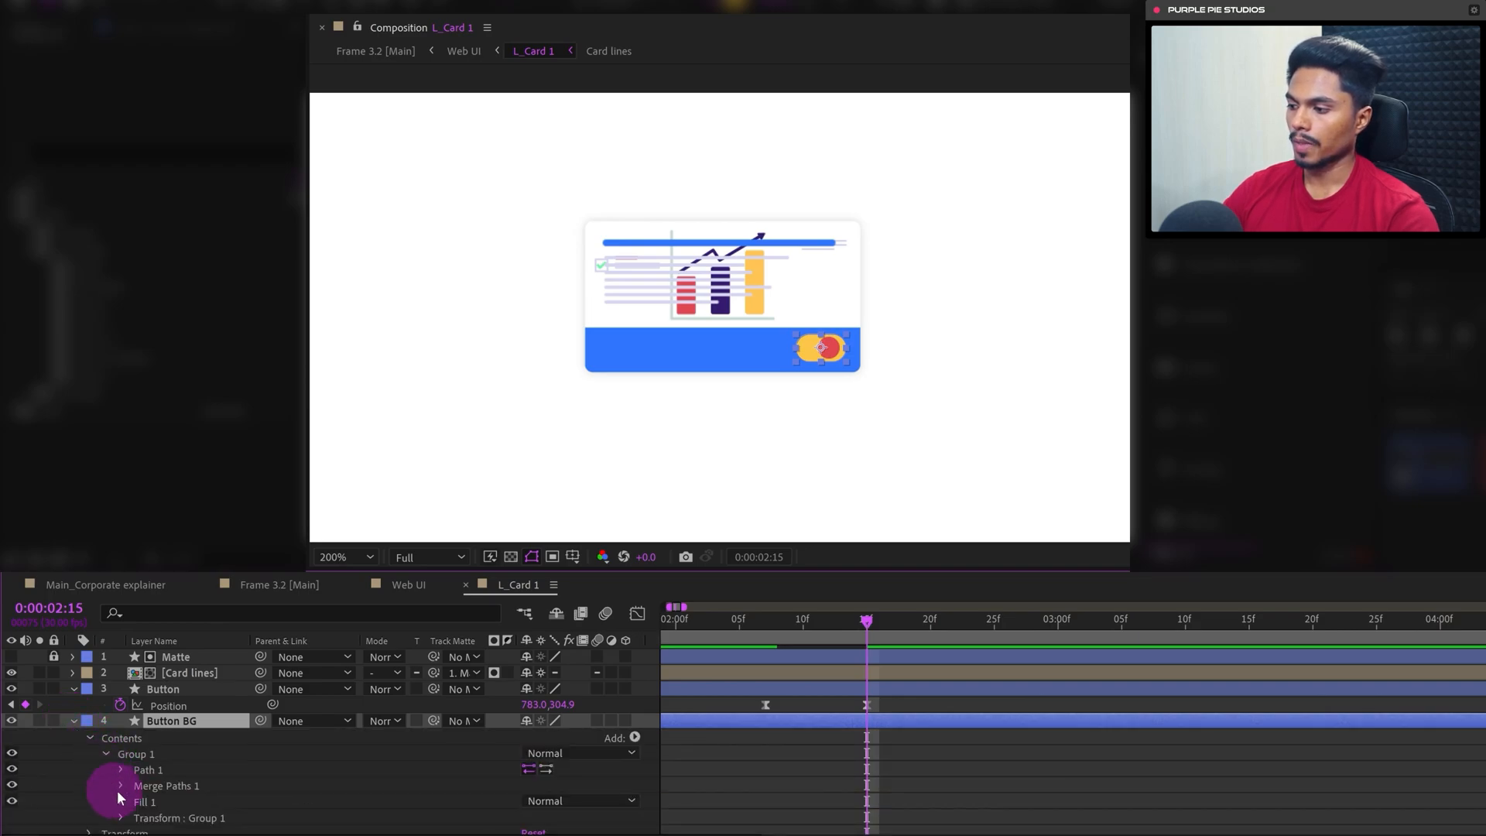
left_click(121, 801)
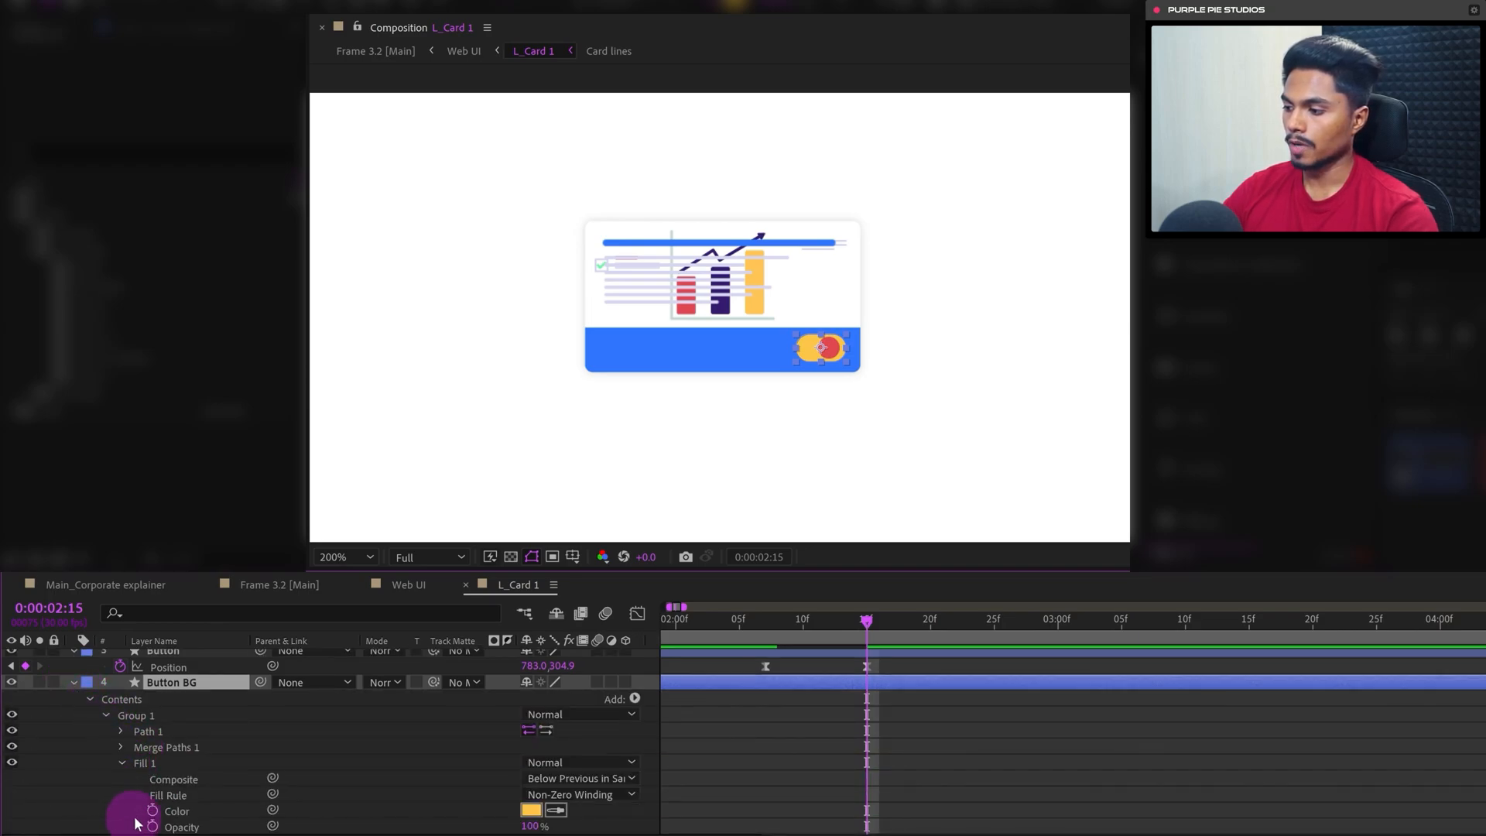
left_click(153, 811)
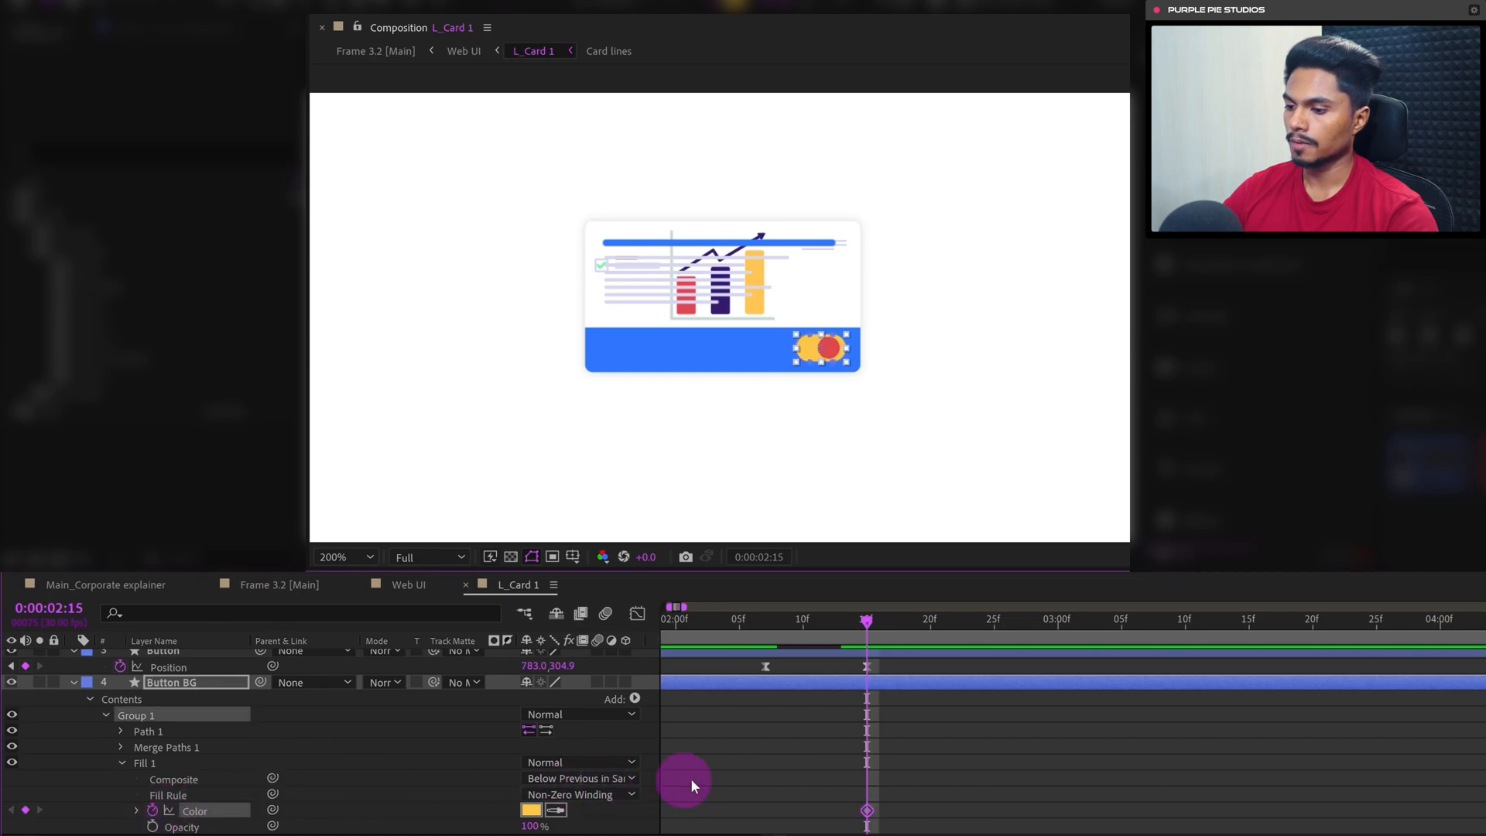
Go to 0:00:02:07 and change Button BG's Fill 1 Color to white
key("j")
left_click(526, 811)
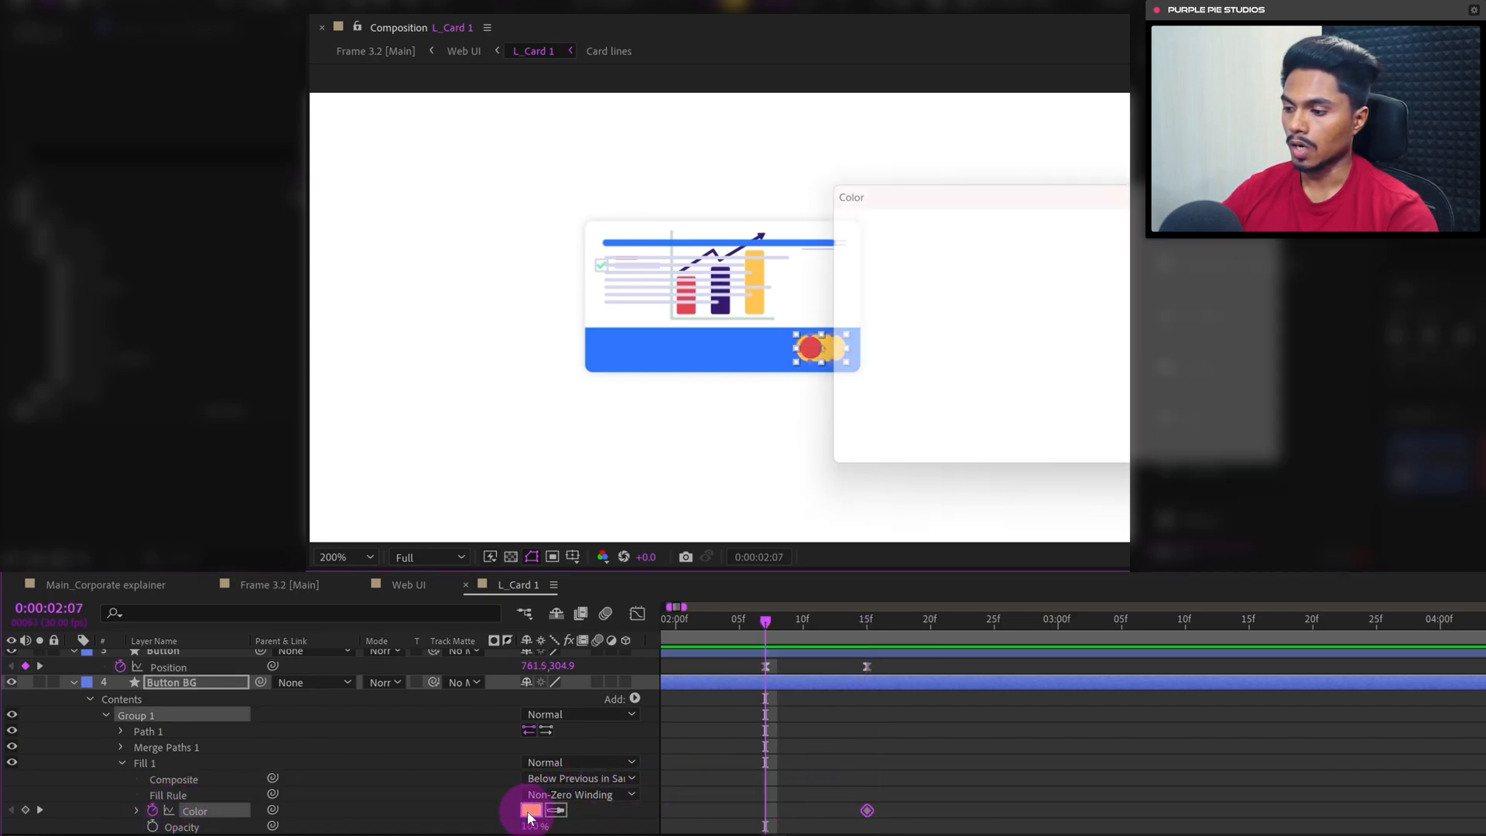
left_click_drag(1005, 410, 699, 147)
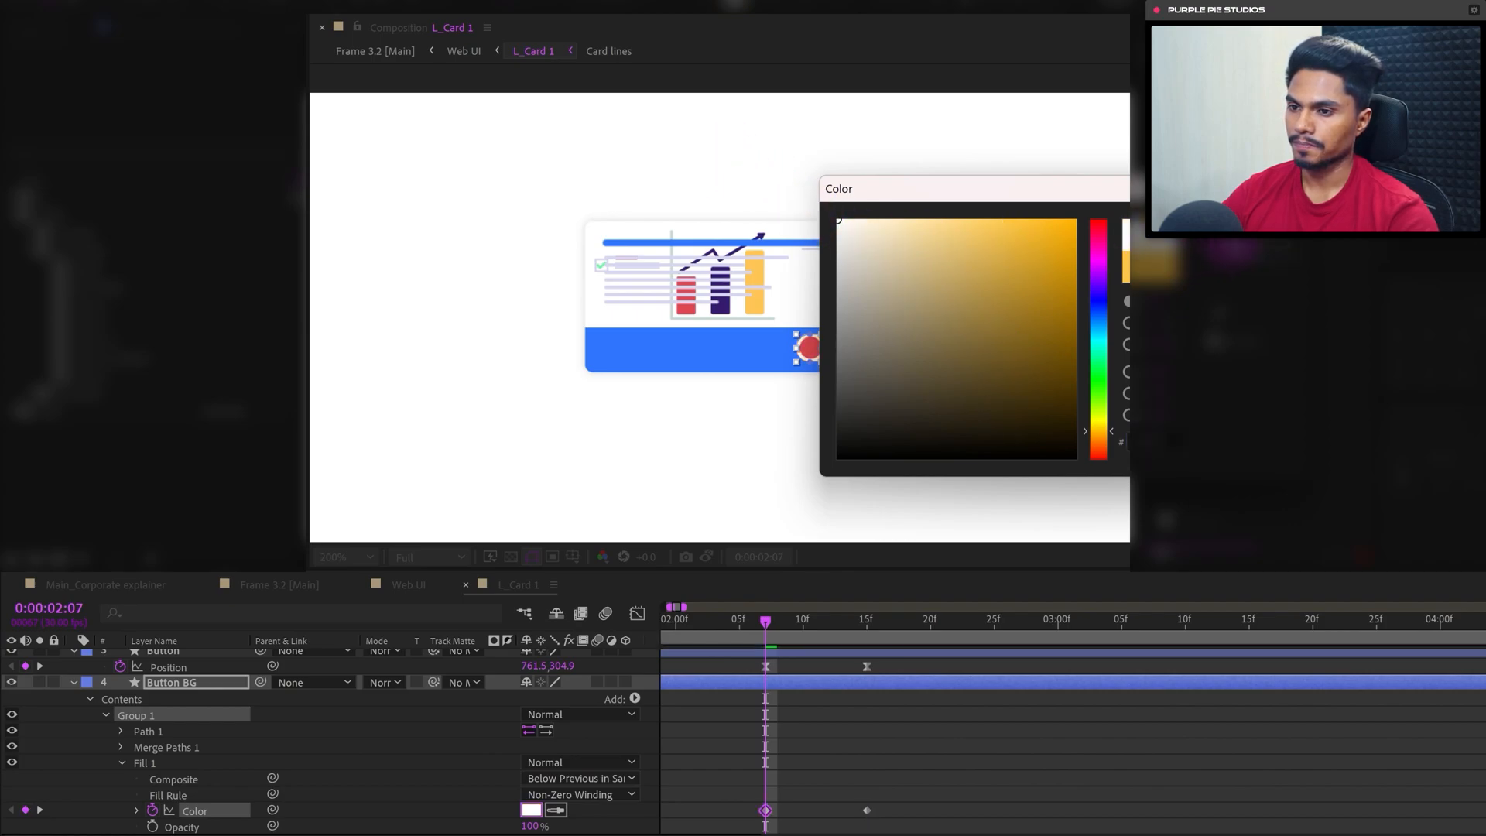
left_click(1248, 230)
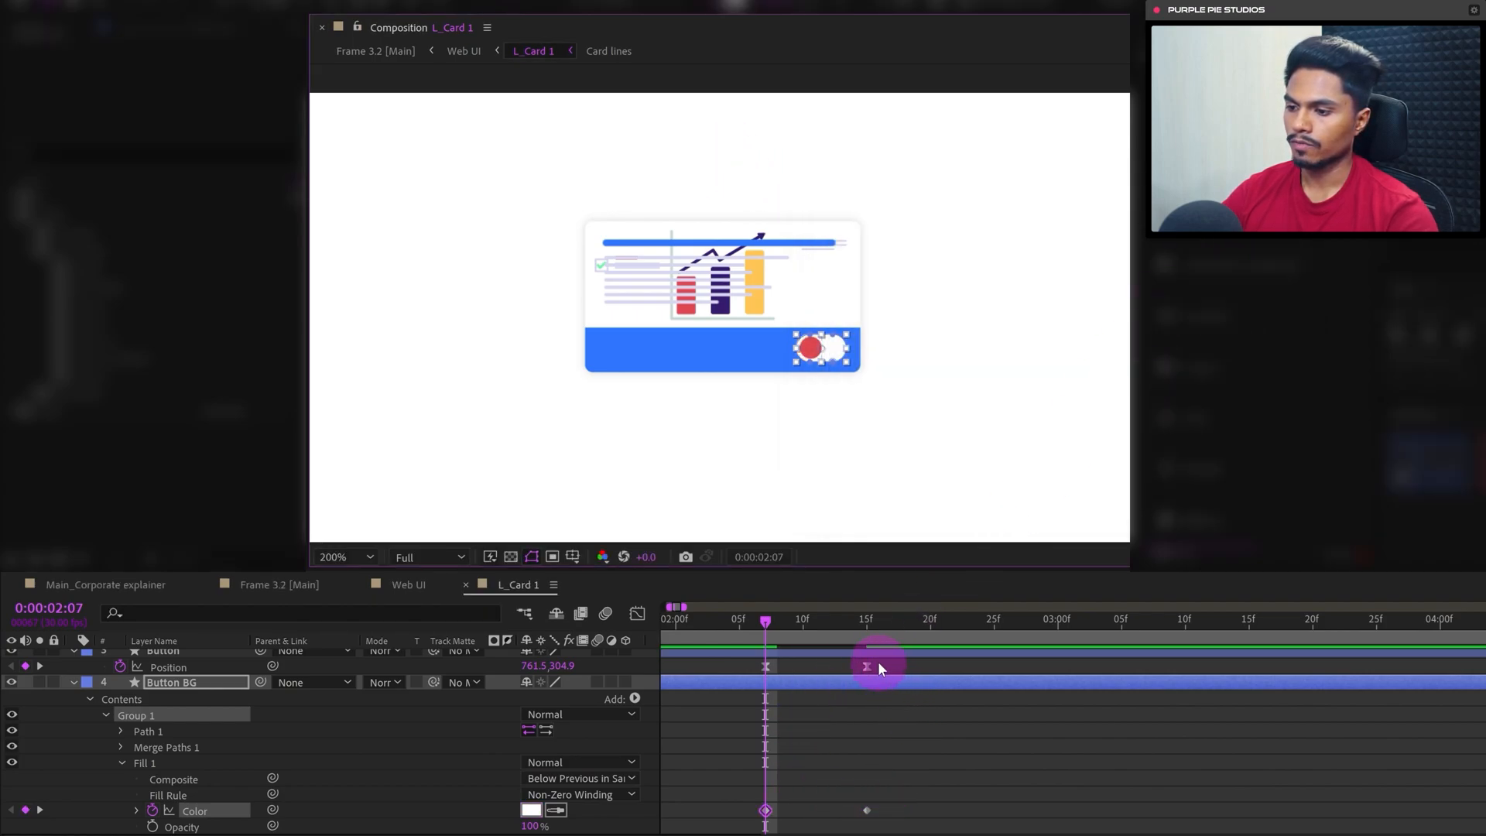
Copy the easing of the Button's Position keyframes with EaseCopy and paste it onto Button BG's two Color keyframes
left_click_drag(879, 663, 732, 672)
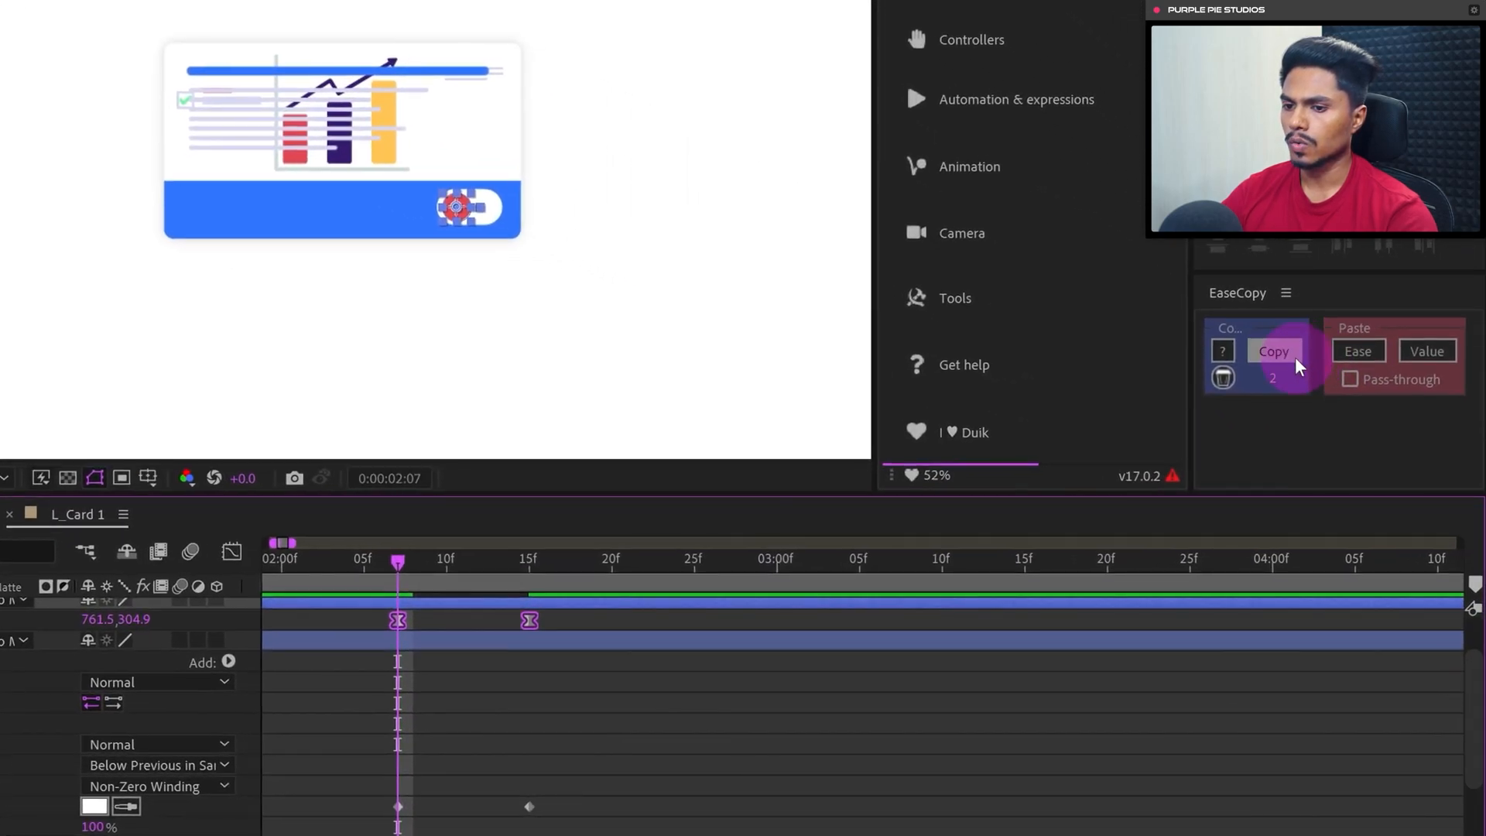
left_click(1453, 468)
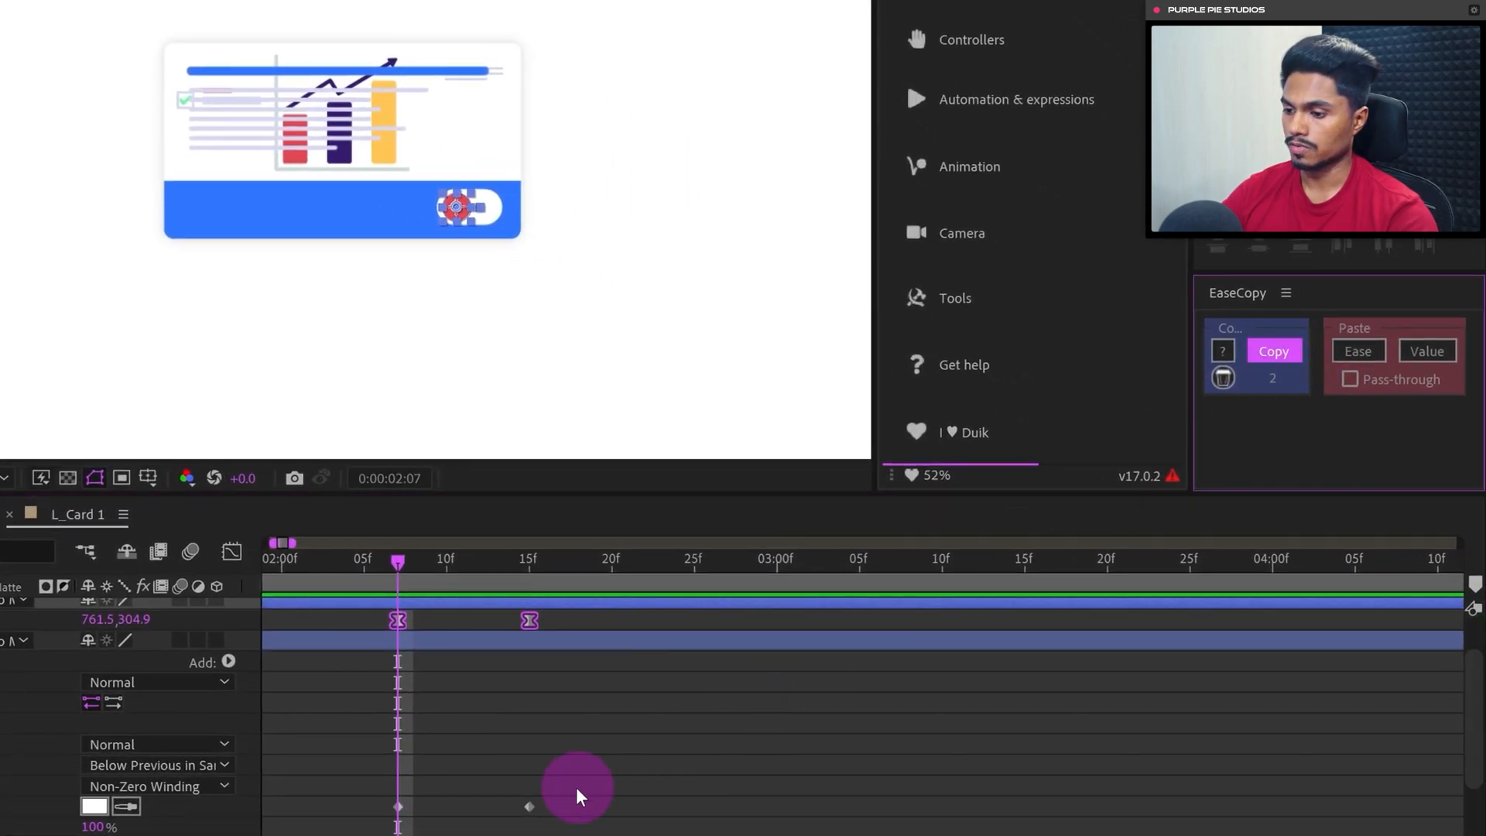
left_click_drag(576, 788, 365, 817)
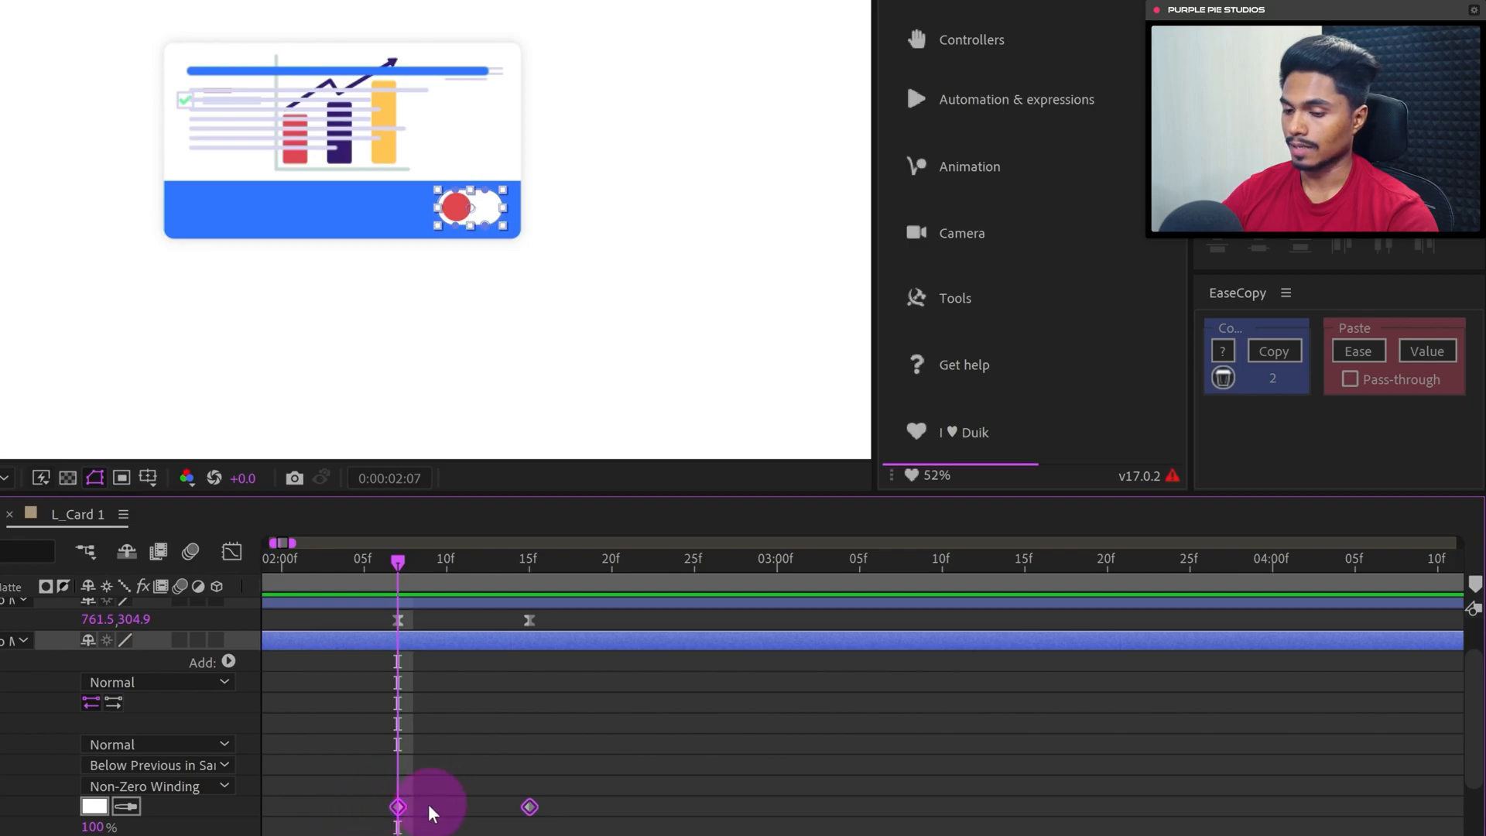
left_click(1360, 361)
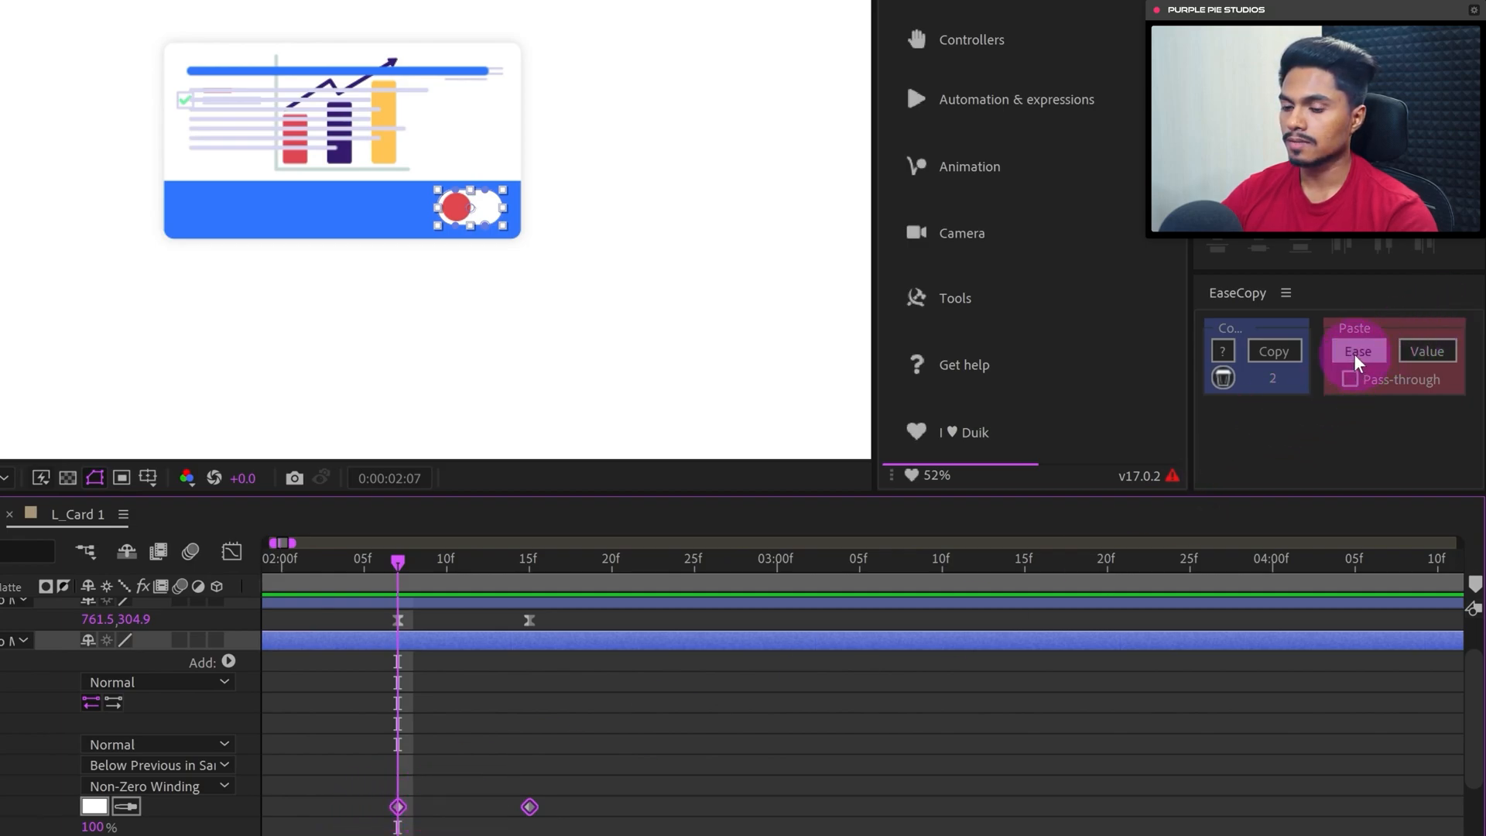
left_click(649, 764)
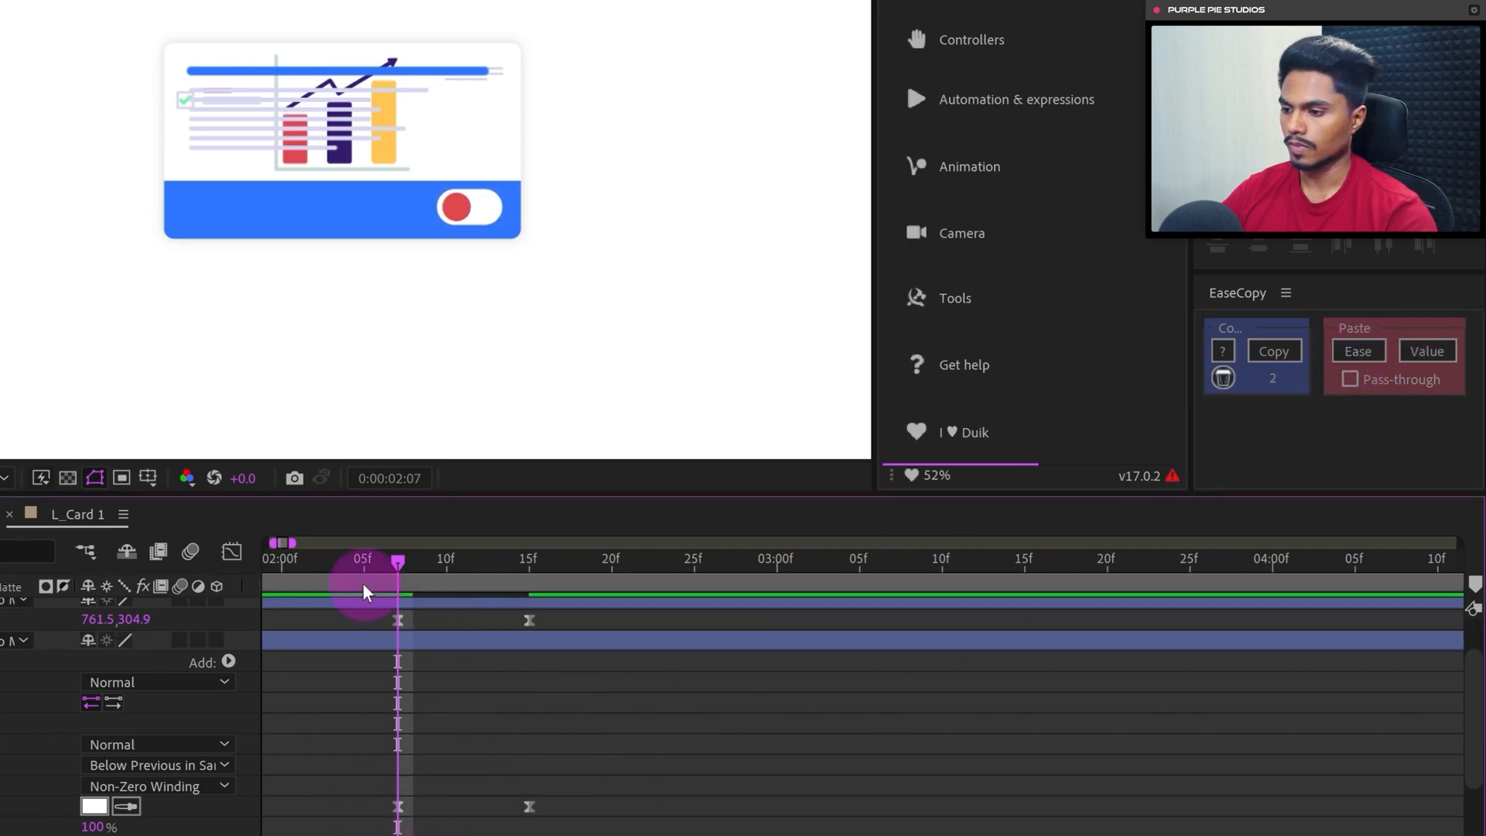
Preview the toggle switch from 0:00:02:04, go to 0:00:02:15 and collapse the layers' properties
left_click(349, 564)
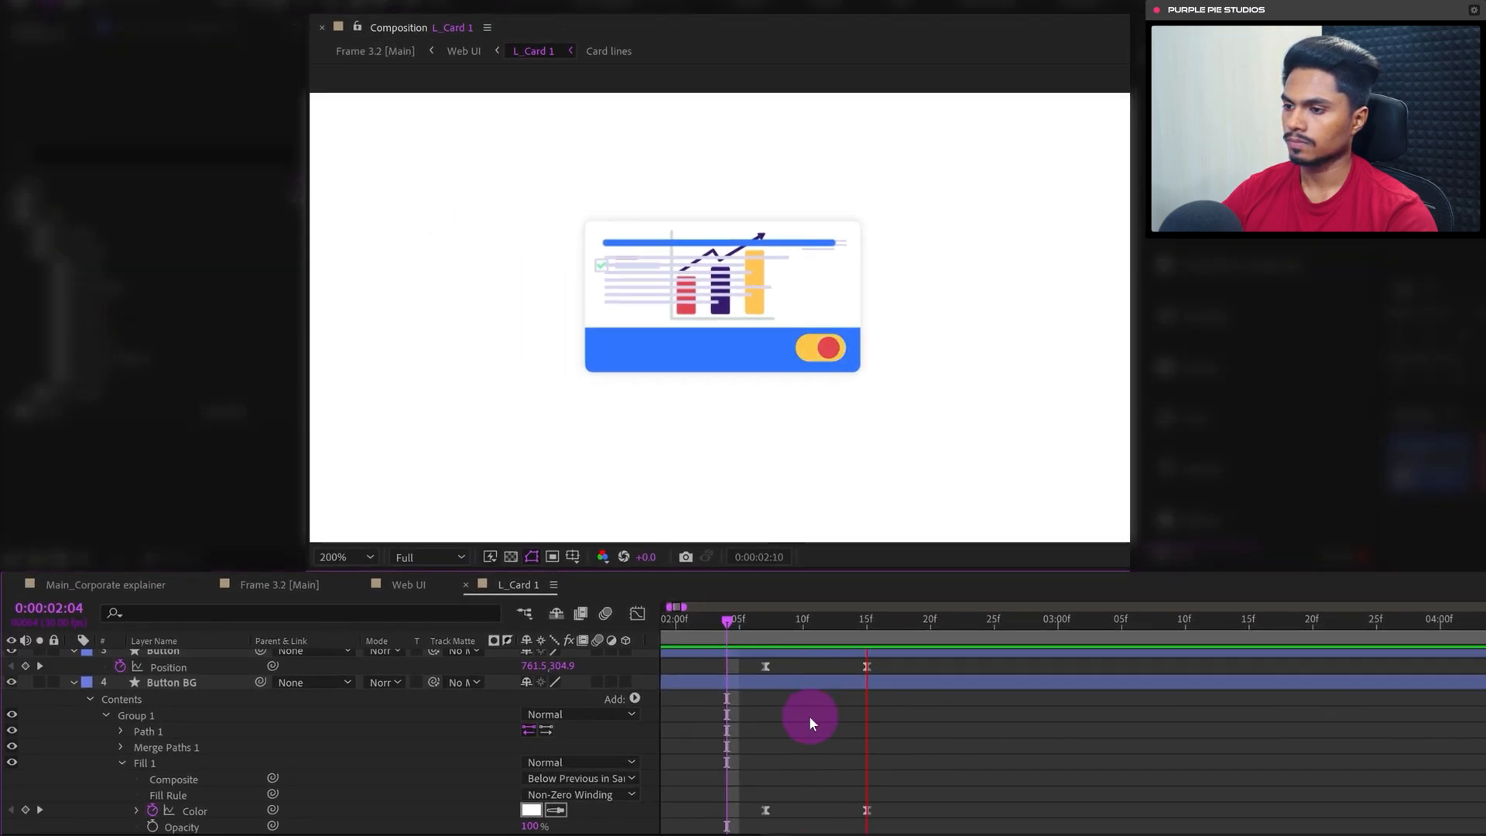
left_click(766, 622)
left_click_drag(767, 627, 867, 617)
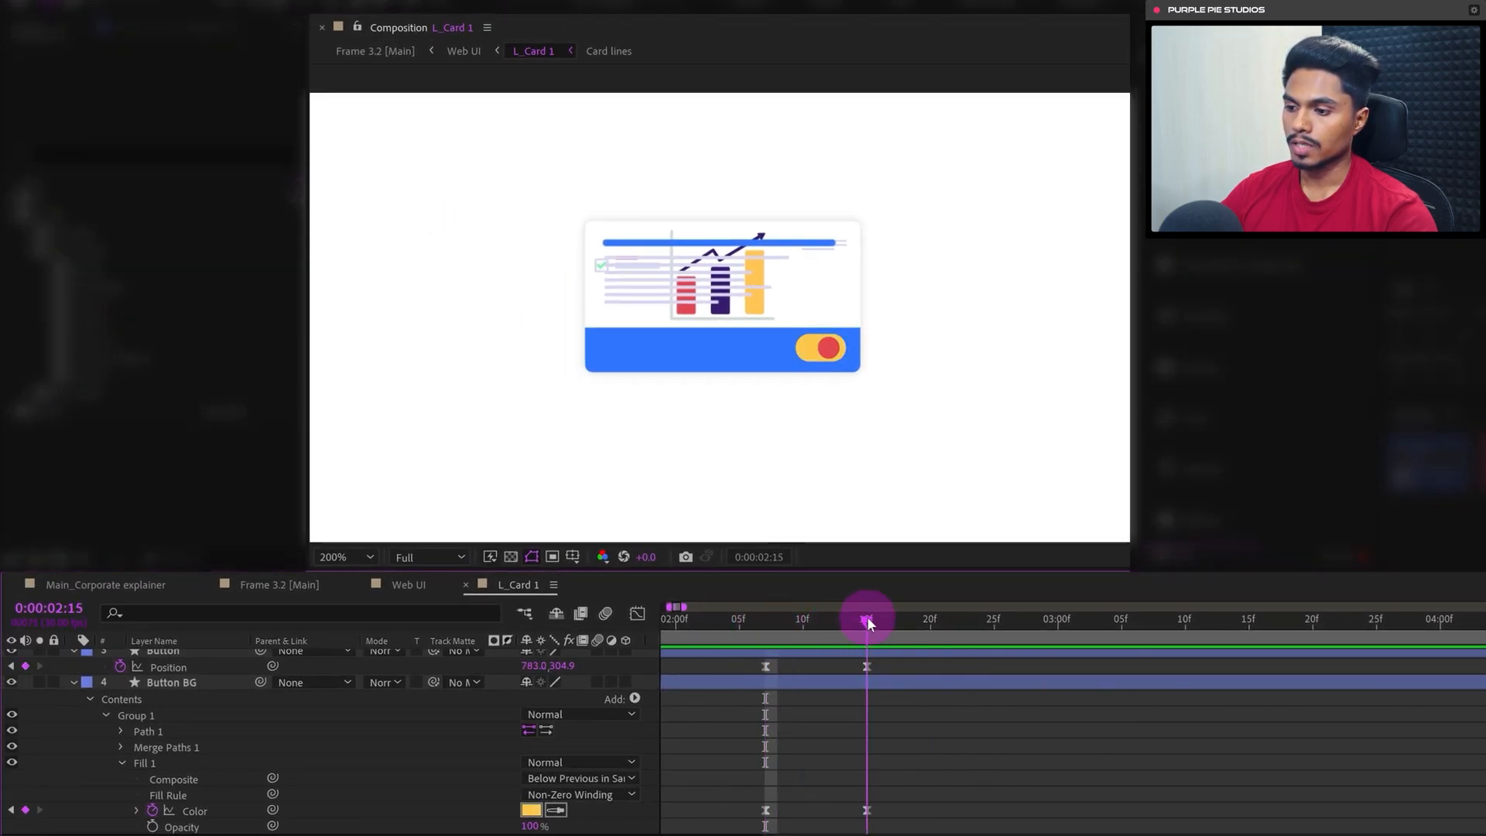
key("u")
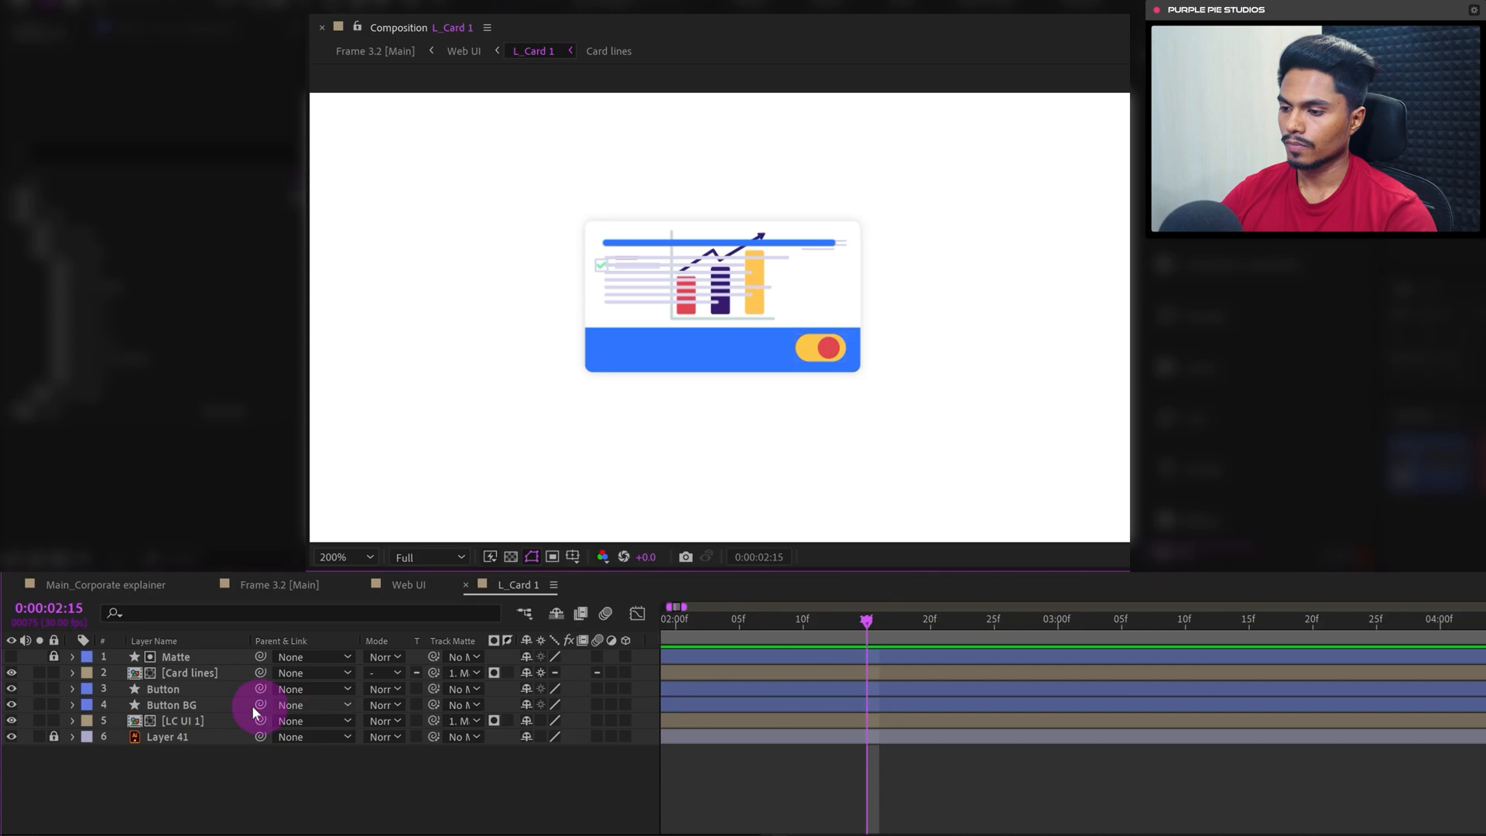
Test shifting the Card lines layer, undo the shift, and set its Position keyframe at 0:00:02:15
left_click(211, 672)
left_click_drag(755, 285, 500, 291)
key("ctrl+z")
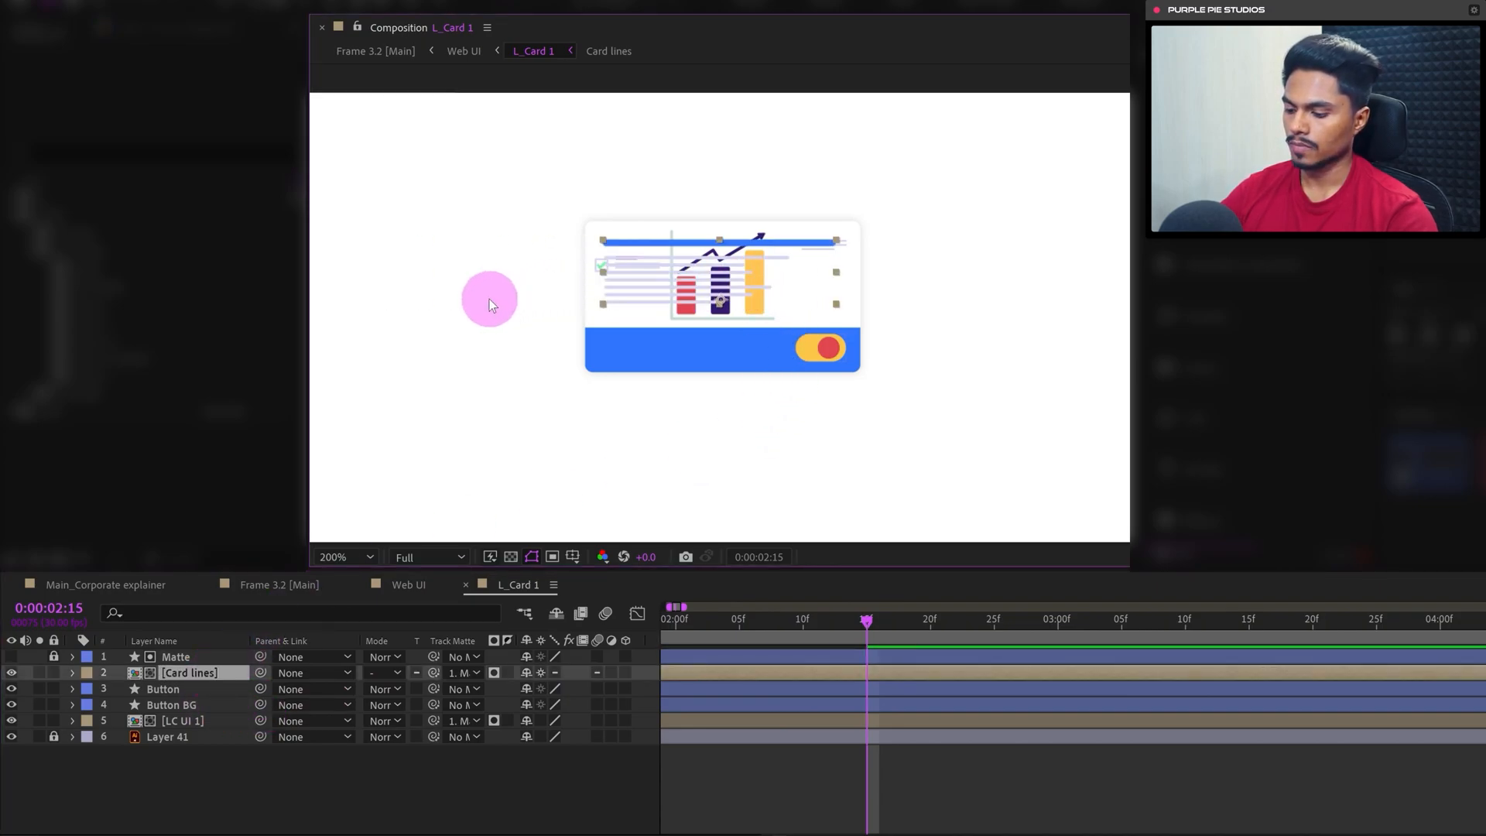
key("p")
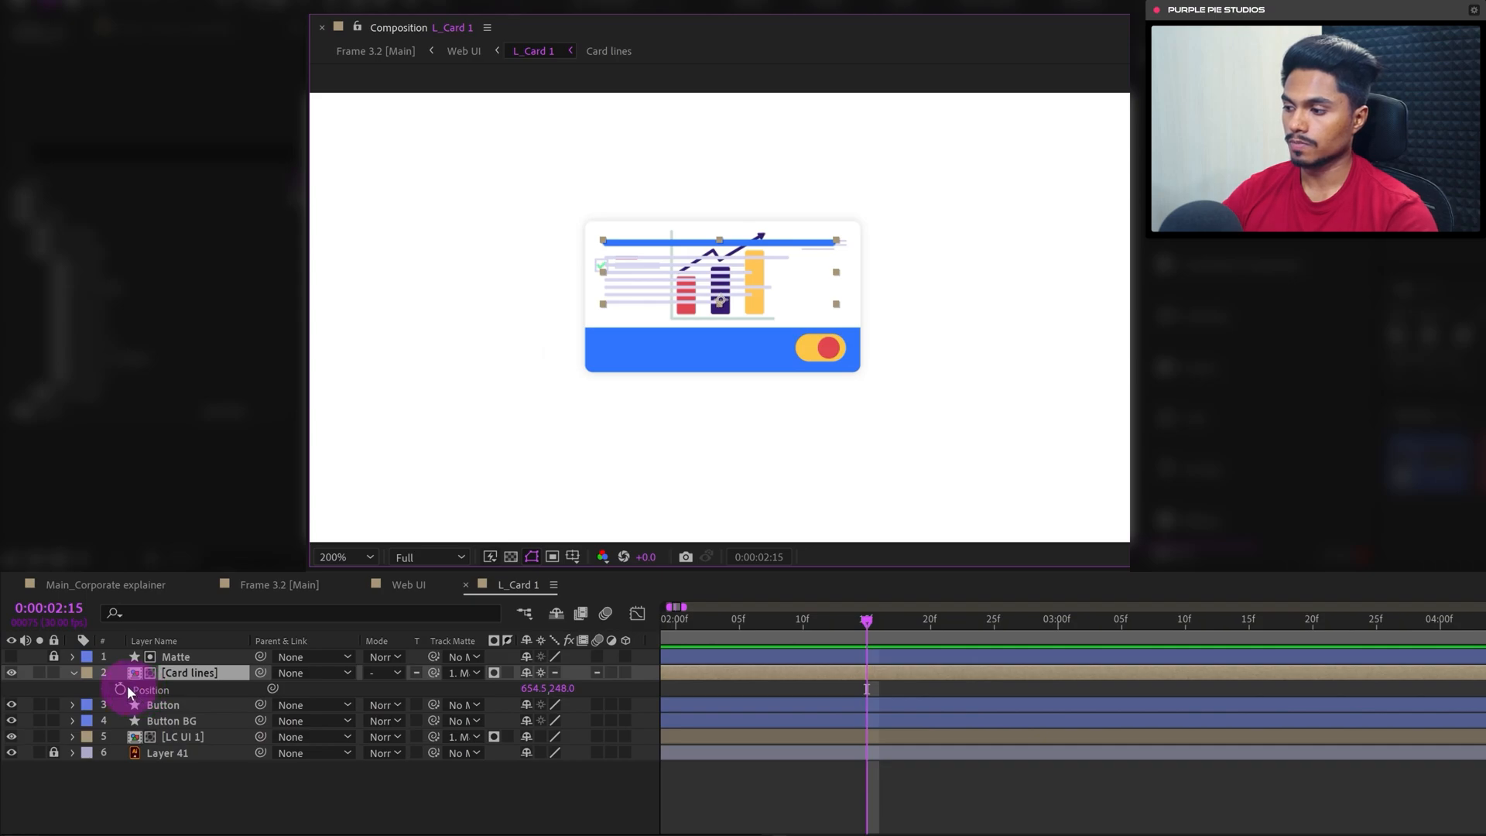
left_click(121, 688)
At 0:00:03:00, slide the Card lines layer horizontally off the card to Position 320.5, 248.0
left_click(67, 605)
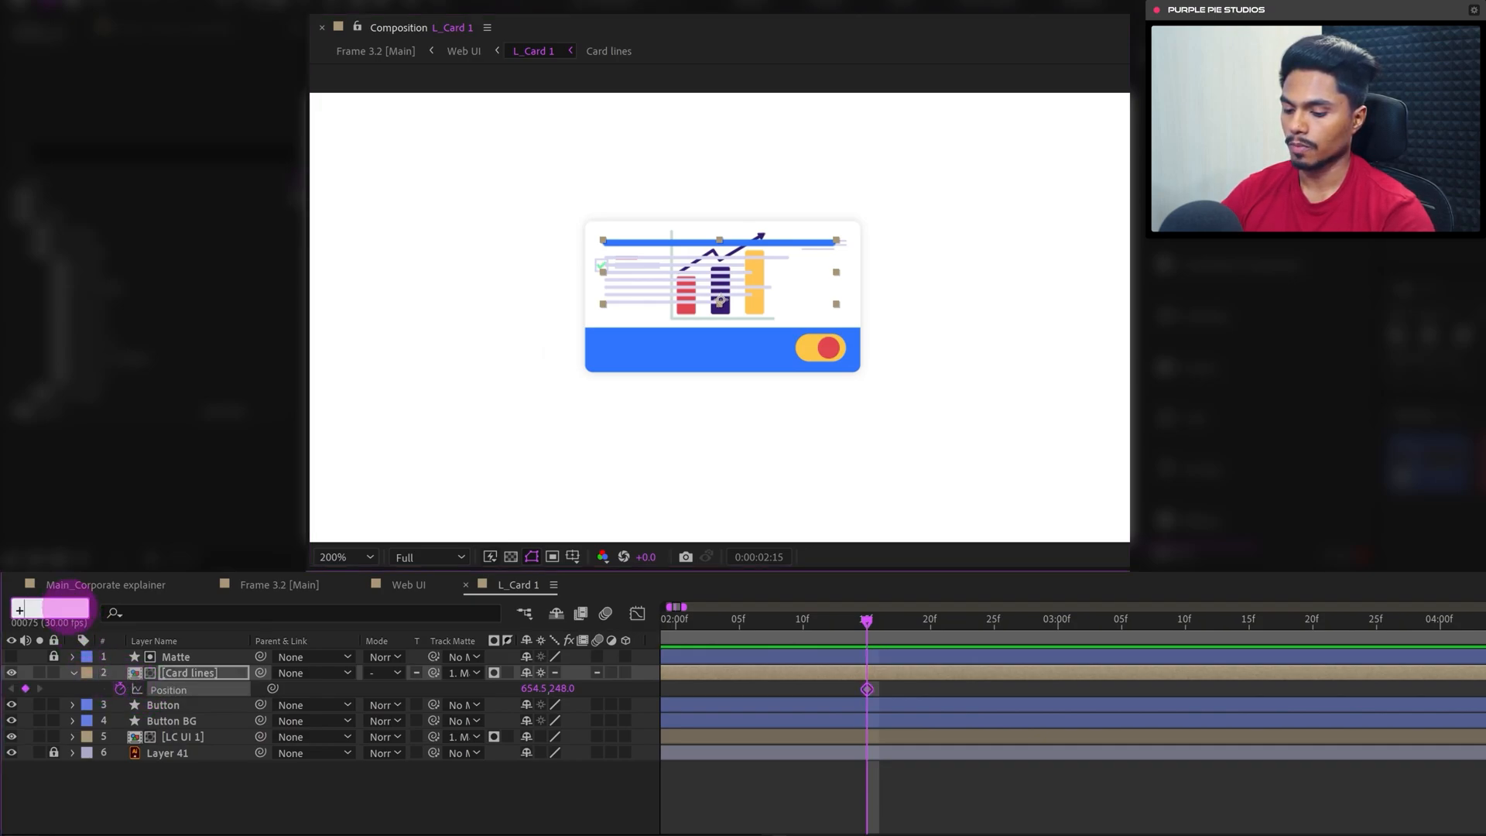
type("300")
key("Return")
left_click_drag(713, 271, 505, 265)
Easy Ease both Card lines Position keyframes, lengthen the first keyframe's outgoing influence in the speed graph, and preview the slide
left_click_drag(1072, 683, 855, 709)
key("F9")
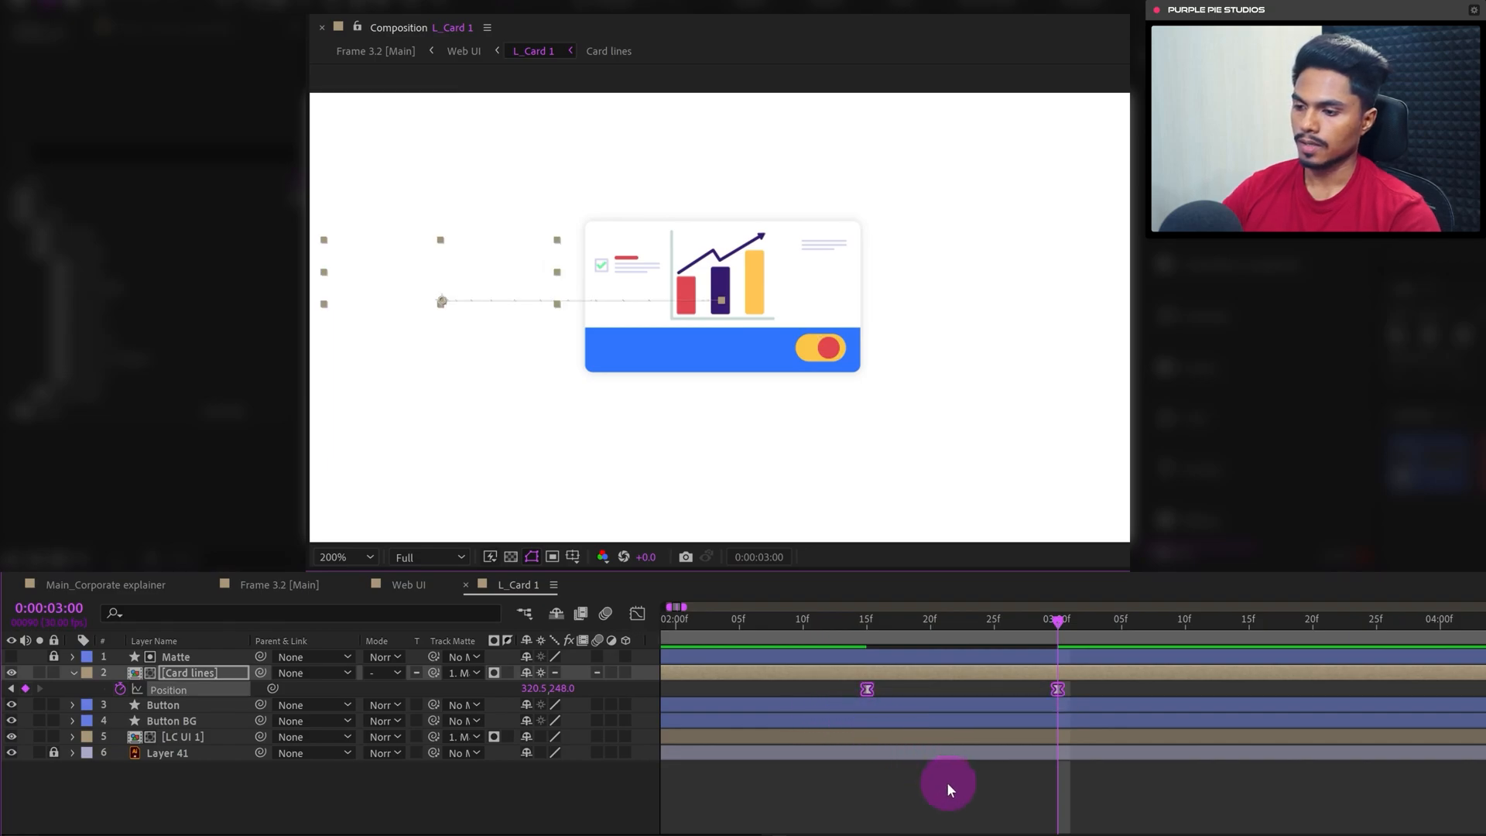
left_click(637, 614)
left_click_drag(923, 796, 945, 801)
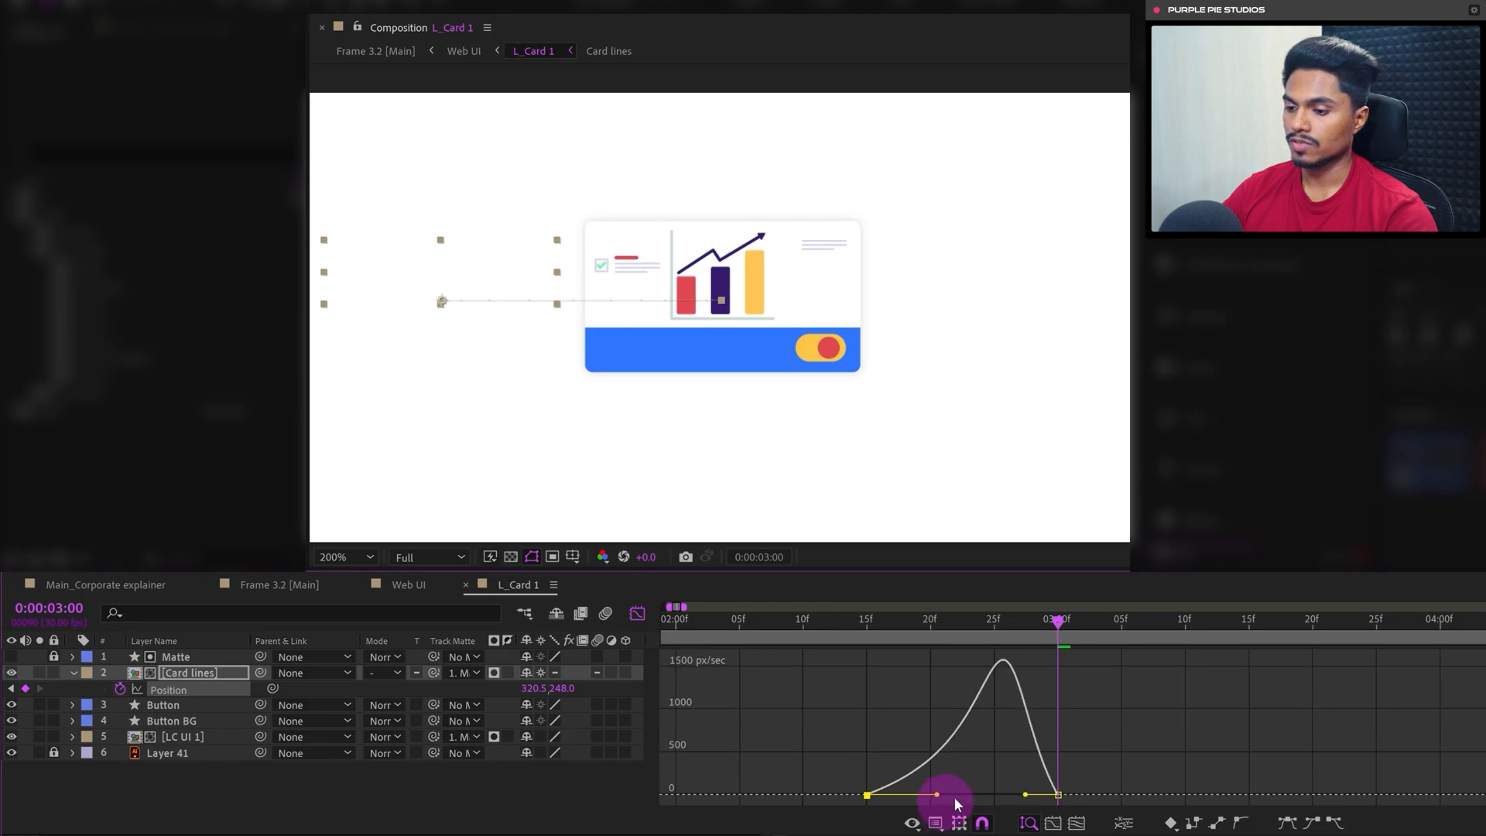
left_click(637, 616)
left_click(792, 622)
left_click(841, 760)
At 0:00:02:15, test moving the LC UI 1 layer, undo the move, and turn on its Collapse Transformations switch
key("k")
left_click(184, 738)
left_click_drag(777, 302, 800, 278)
key("ctrl+z")
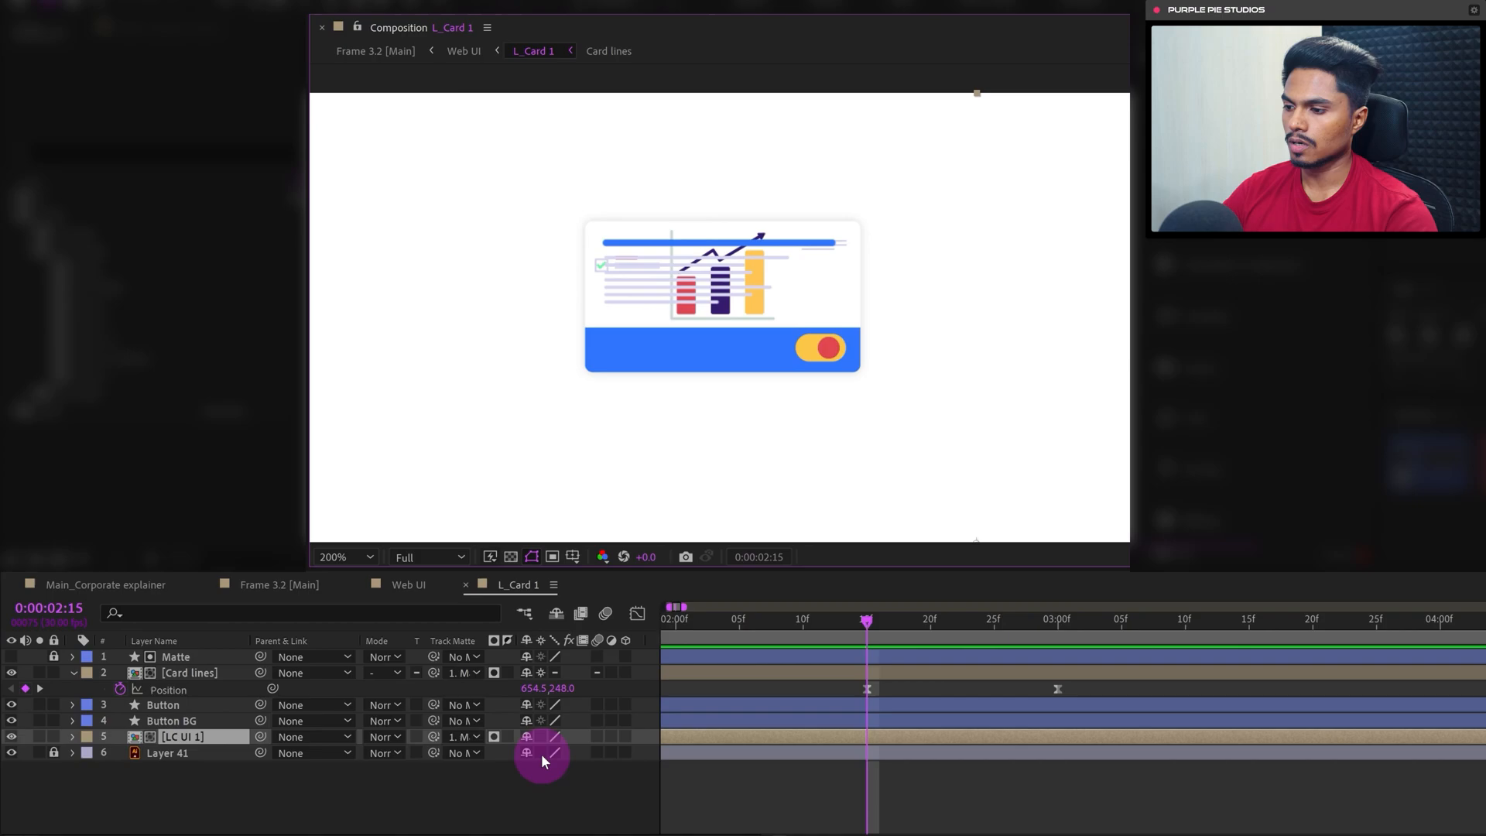
left_click(540, 737)
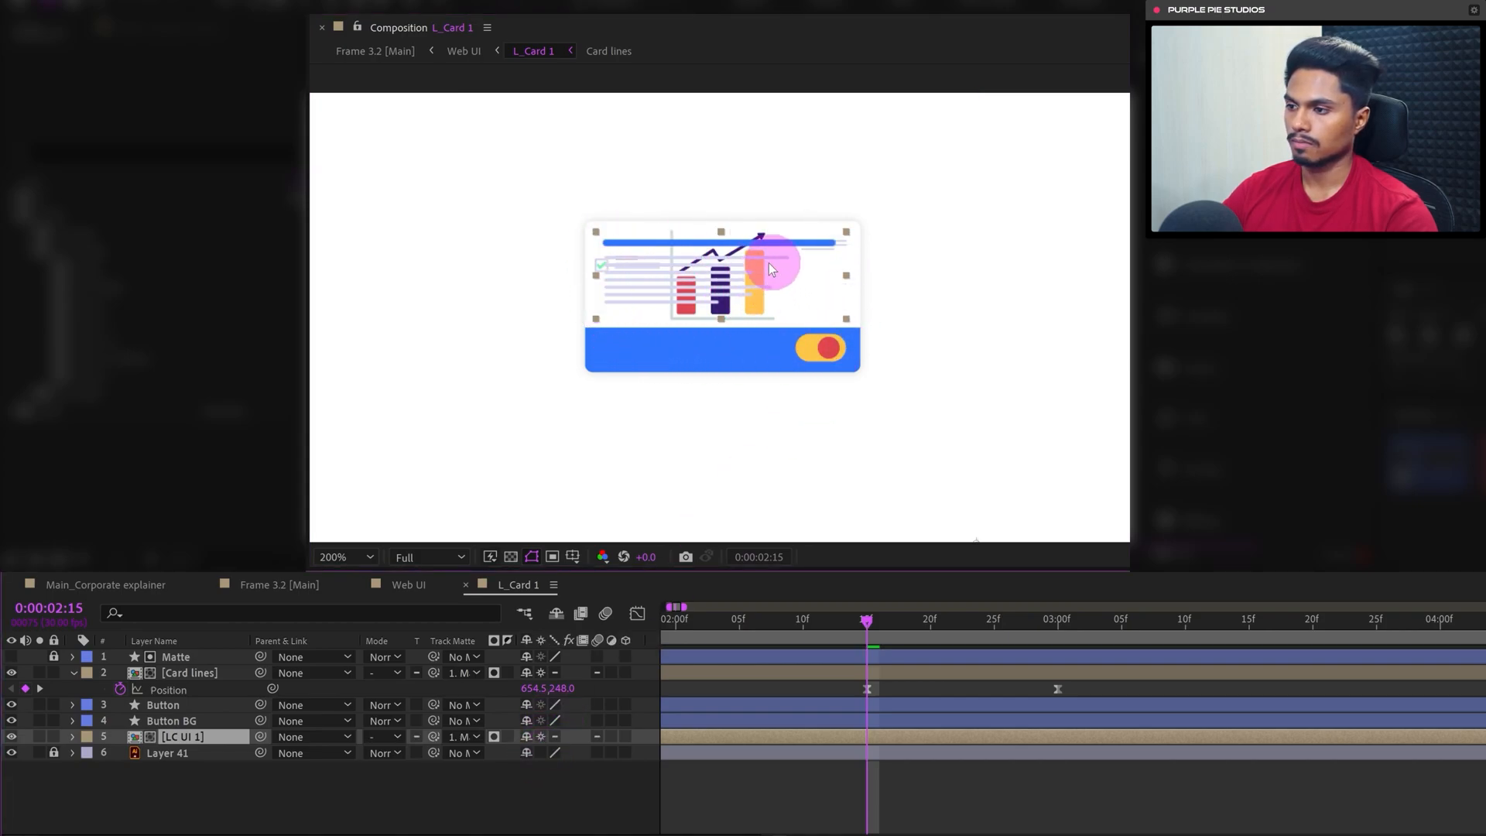
Test moving the LC UI 1 layer, undo the move, and set its Position keyframes at 0:00:02:15 and 0:00:03:00
mouse_move(835, 277)
left_mouse_down()
mouse_move(796, 257)
mouse_move(816, 278)
left_mouse_up()
key("ctrl+z")
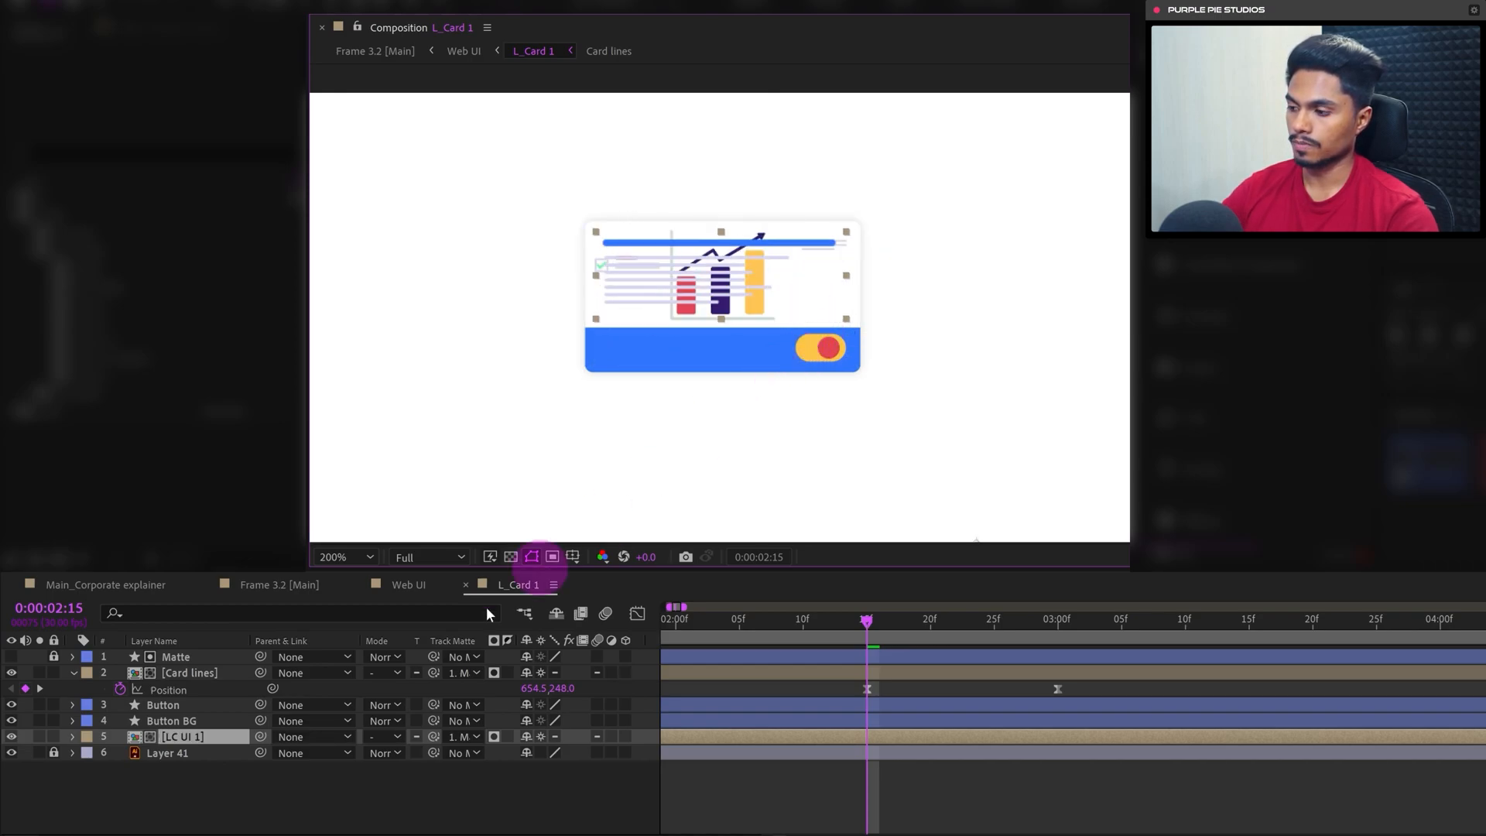
key("p")
left_click(121, 754)
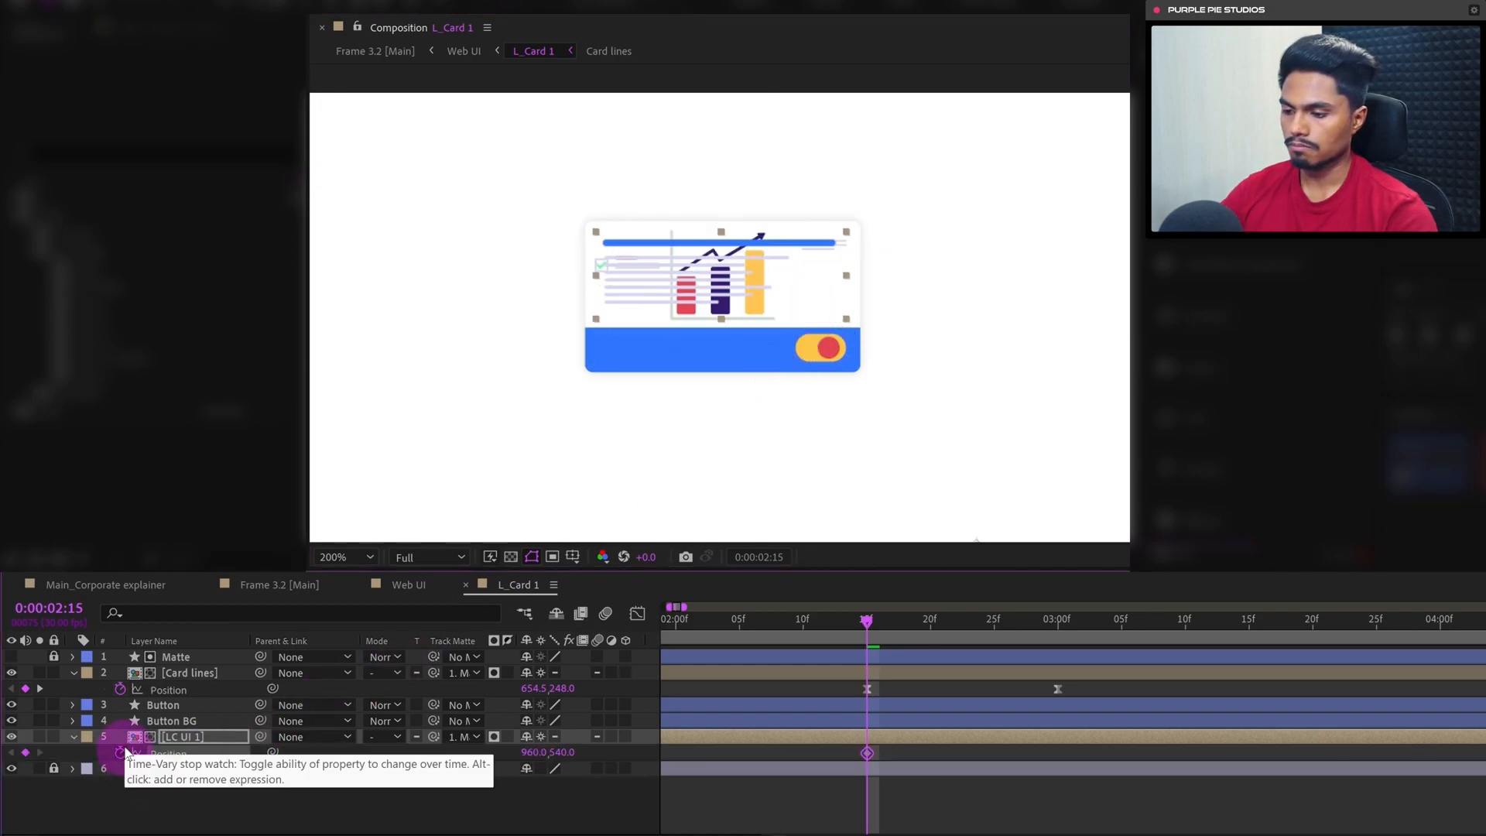
key("k")
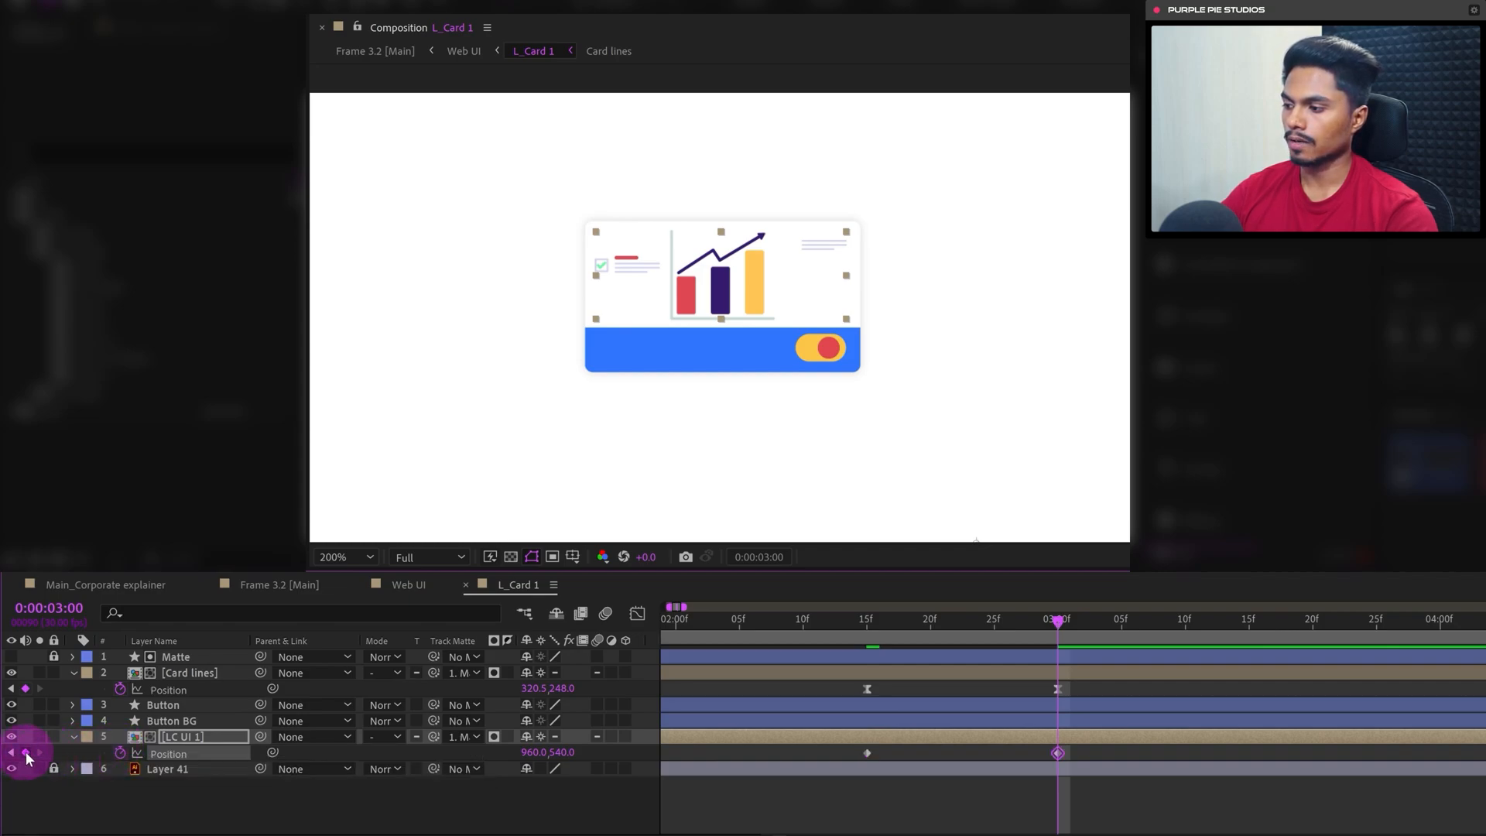
At 0:00:02:15, shift the LC UI 1 layer horizontally off the card's right side to Position 1300.0, 540.0
left_click(11, 752)
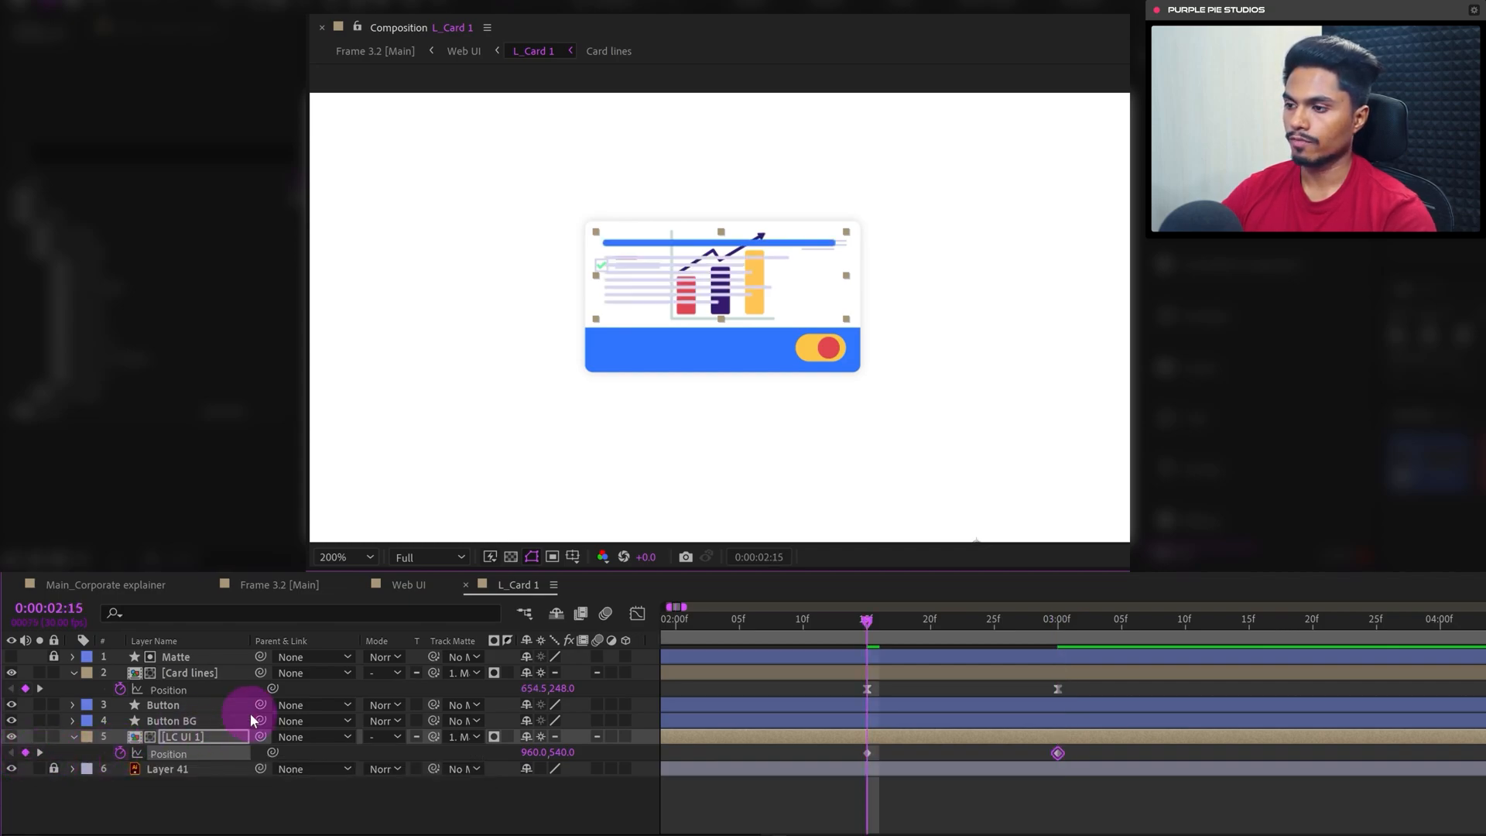
key("shift+Right")
key("shift+Right")
key("shift+Right")
key("shift+Right")
key("shift+Right")
key("shift+Right")
key("shift+Right")
key("shift+Right")
key("shift+Right")
key("shift+Right")
key("shift+Right")
key("shift+Right")
key("shift+Right")
key("shift+Right")
key("shift+Right")
key("shift+Right")
key("shift+Right")
key("shift+Right")
key("shift+Right")
key("shift+Right")
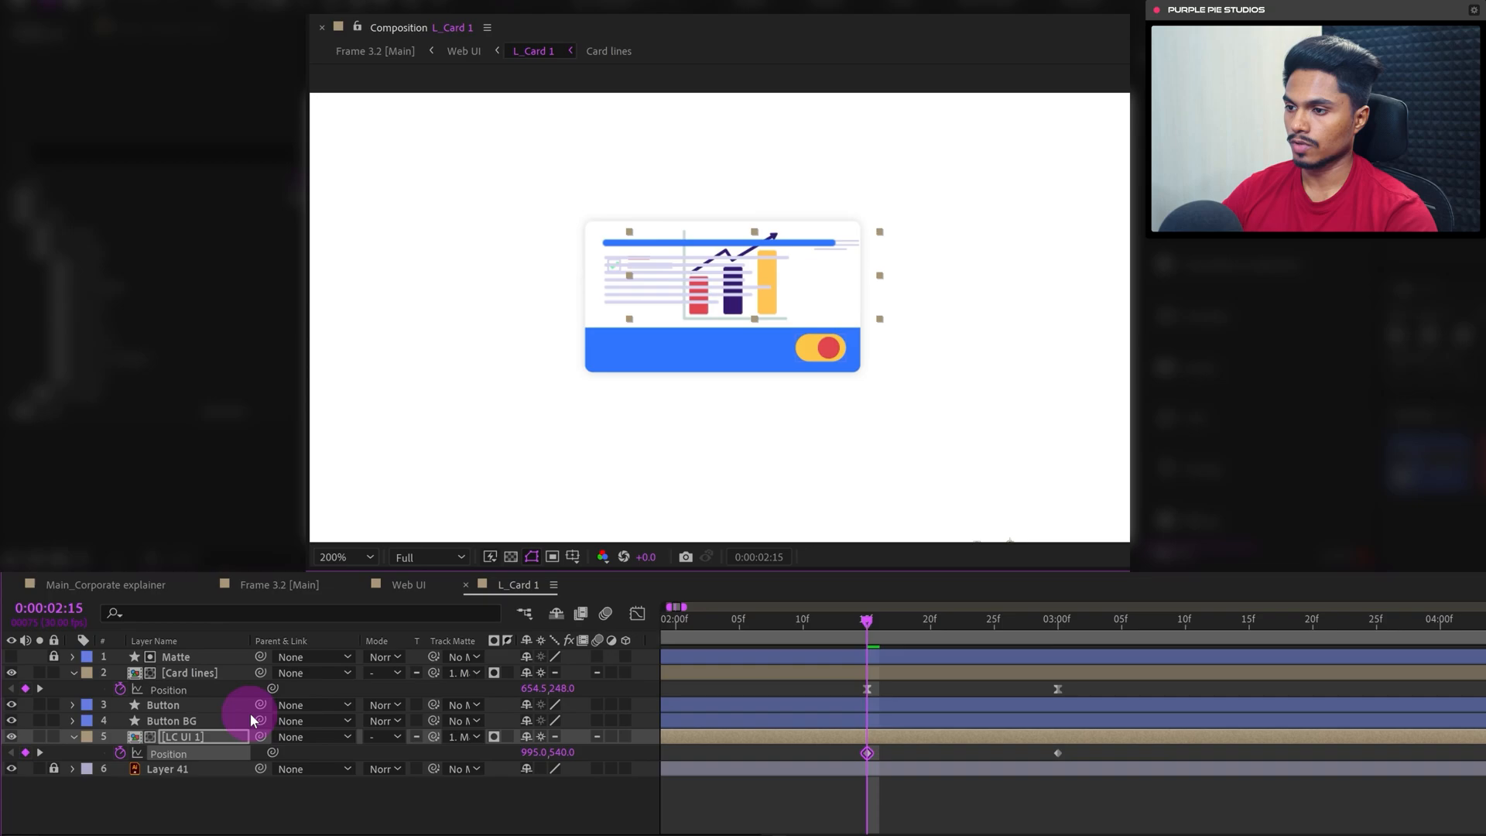
key("shift+Right")
key("shift+Right")
key("shift+Right")
key("shift+Right")
key("shift+Right")
key("shift+Right")
key("shift+Right")
key("shift+Right")
key("shift+Right")
key("shift+Right")
key("shift+Right")
key("shift+Right")
key("shift+Right")
key("shift+Right")
key("shift+Right")
key("shift+Right")
key("shift+Right")
key("shift+Right")
key("shift+Right")
key("shift+Right")
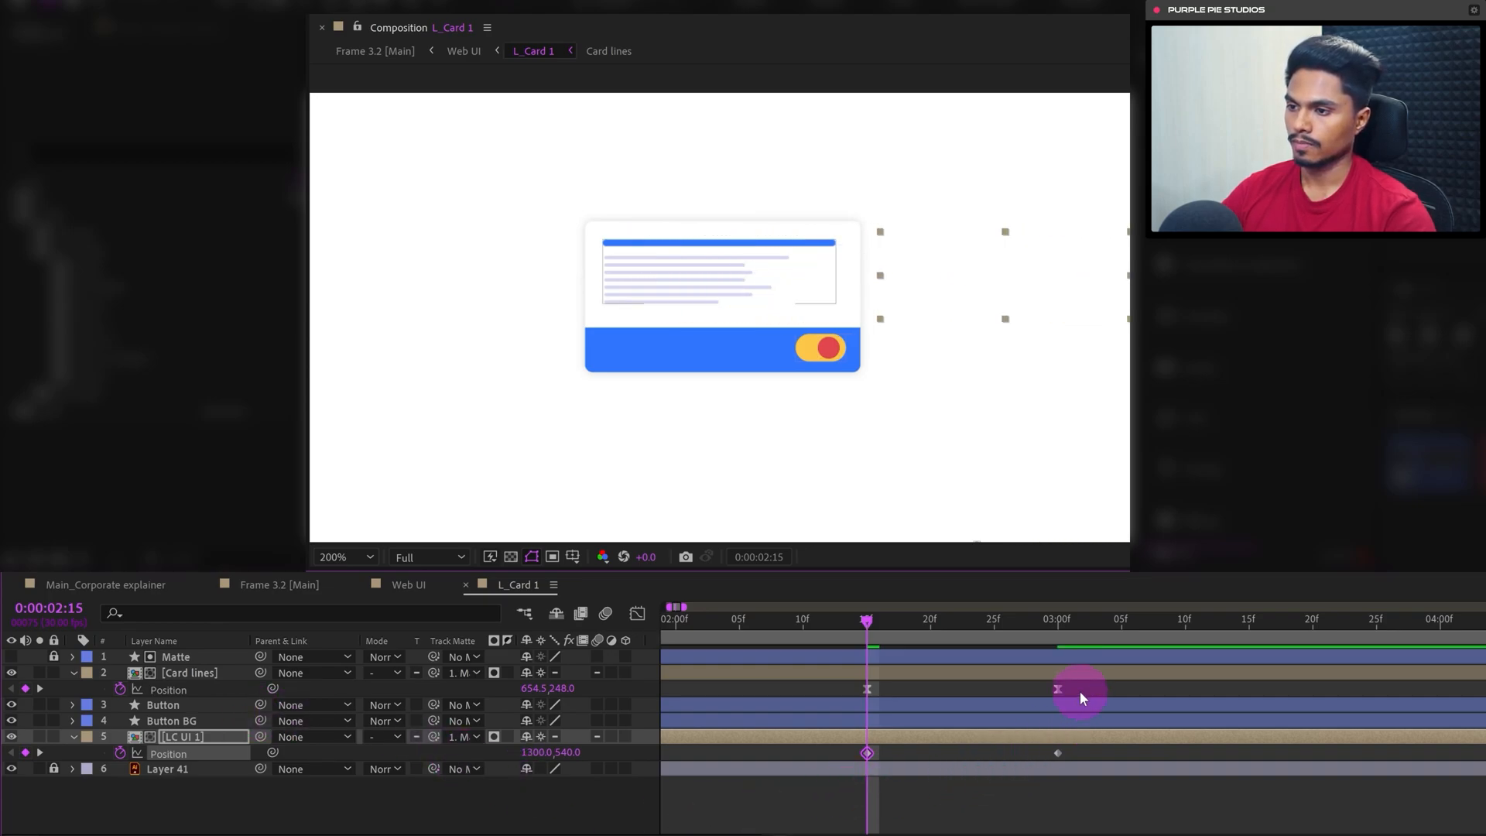
Easy Ease both LC UI 1 Position keyframes and lengthen the second keyframe's incoming influence in the speed graph so the motion peaks early
left_click(1012, 792)
left_click_drag(1076, 759, 825, 766)
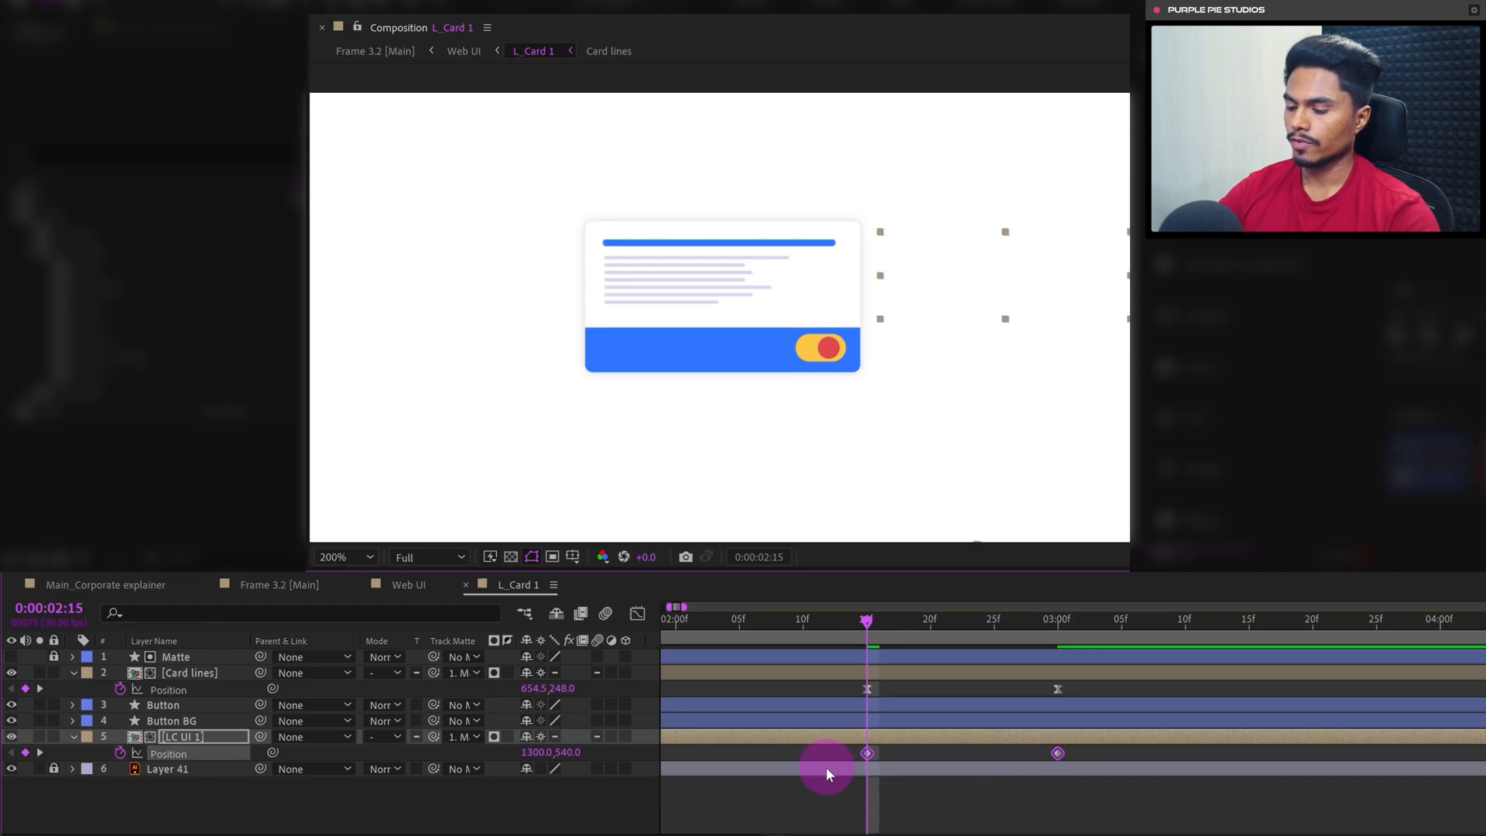
key("F9")
left_click(636, 612)
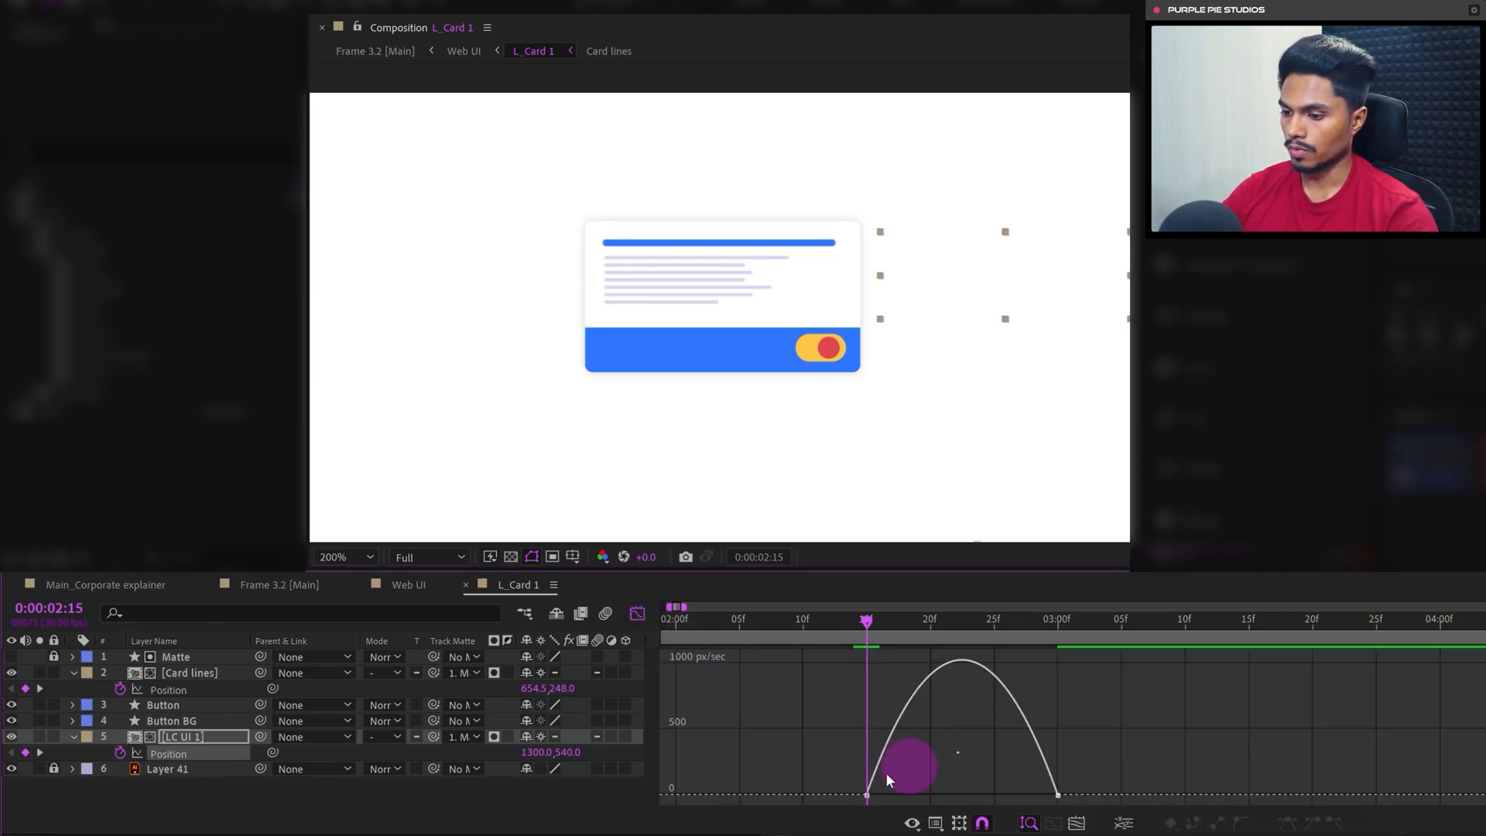
left_click_drag(887, 780, 833, 802)
left_click_drag(1122, 766, 962, 796)
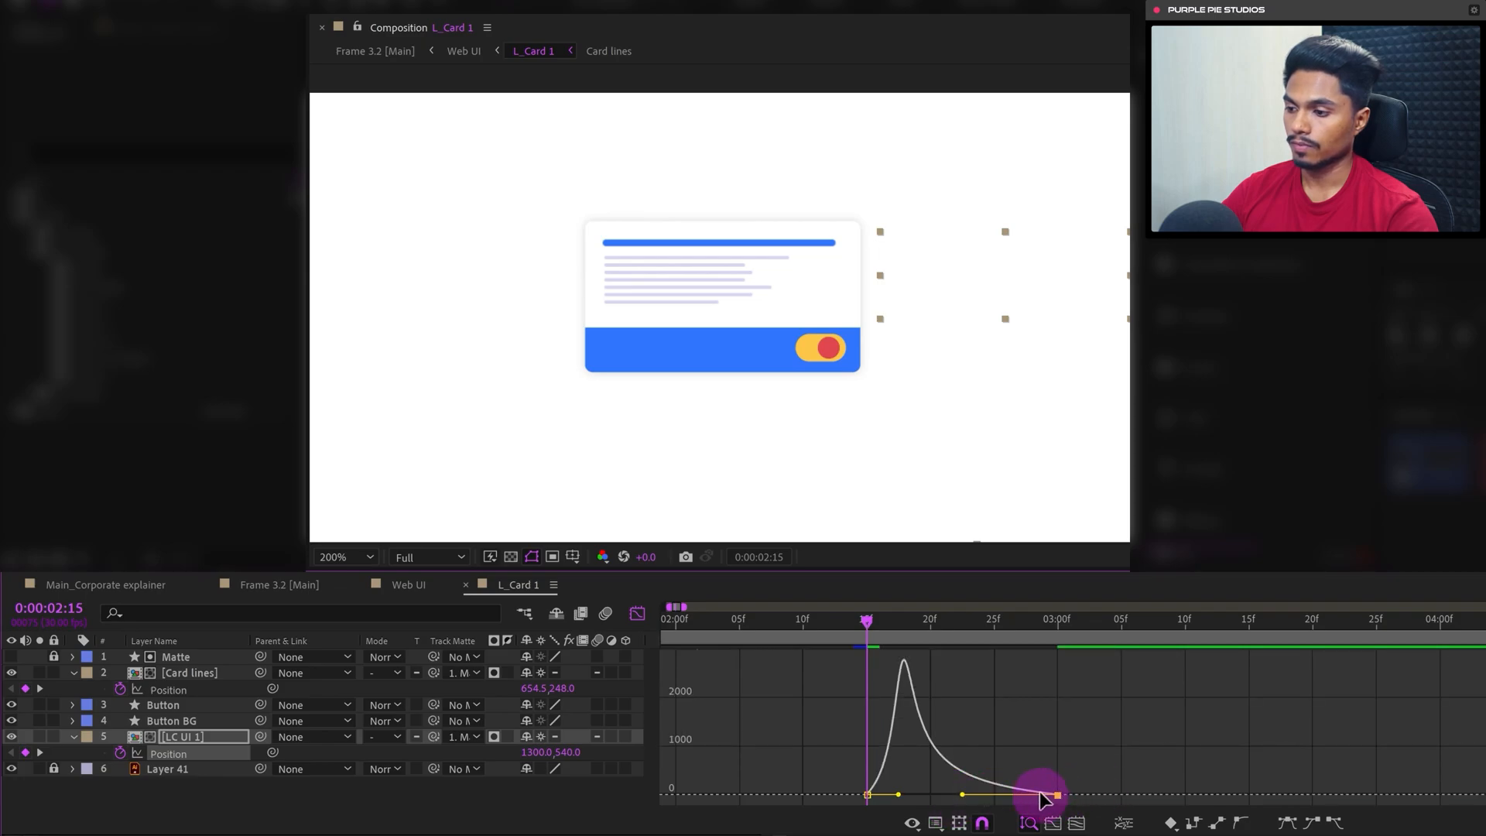
Delay the Card lines end keyframe to about 0:00:03:04, shift the LC UI 1 keyframes to about 0:00:02:24 and 0:00:03:13, and preview
left_click(639, 617)
left_click(1058, 760)
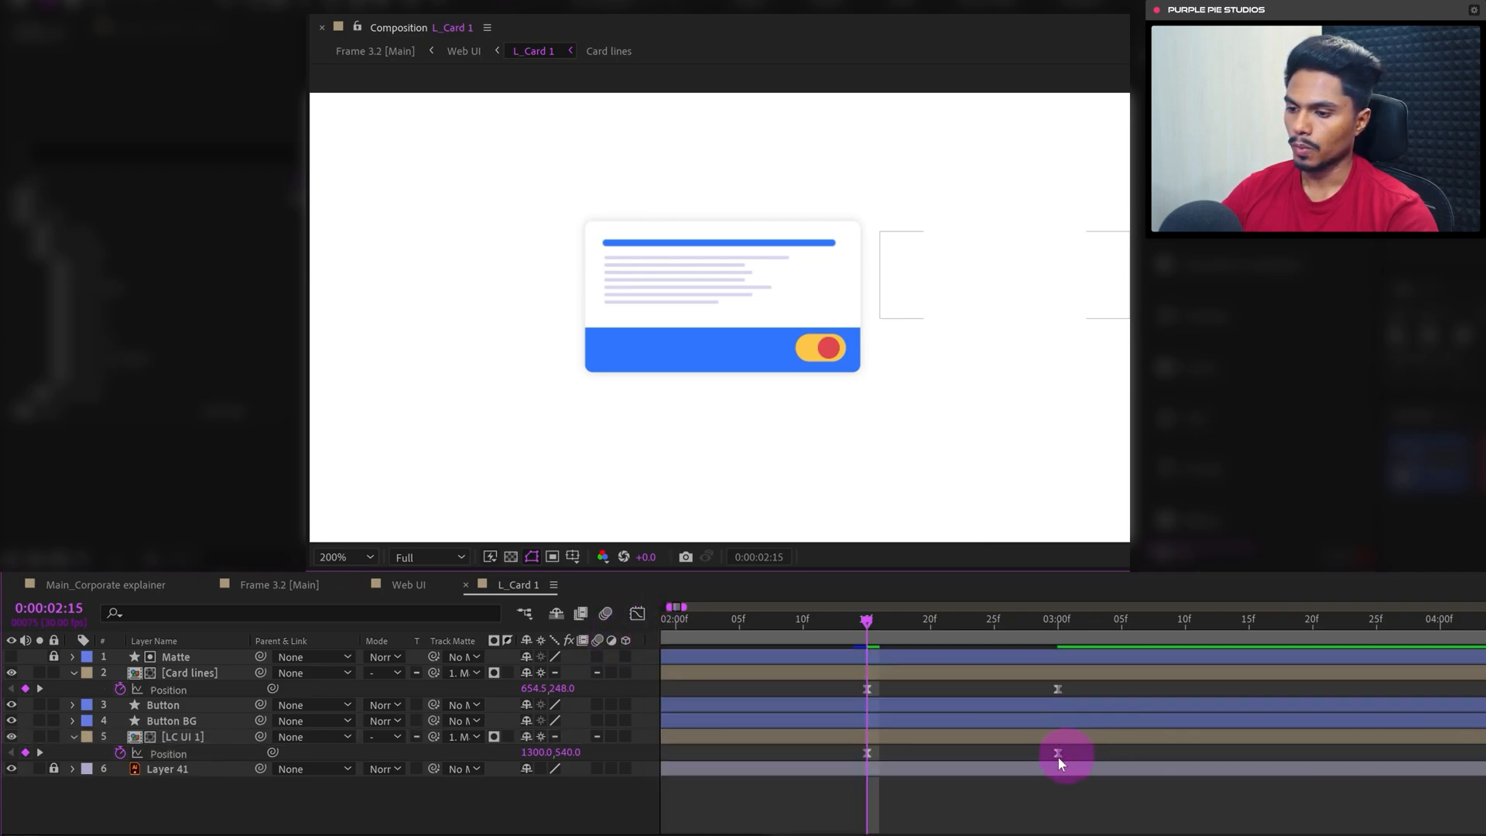
left_click(1057, 756)
left_click_drag(1076, 667, 1032, 782)
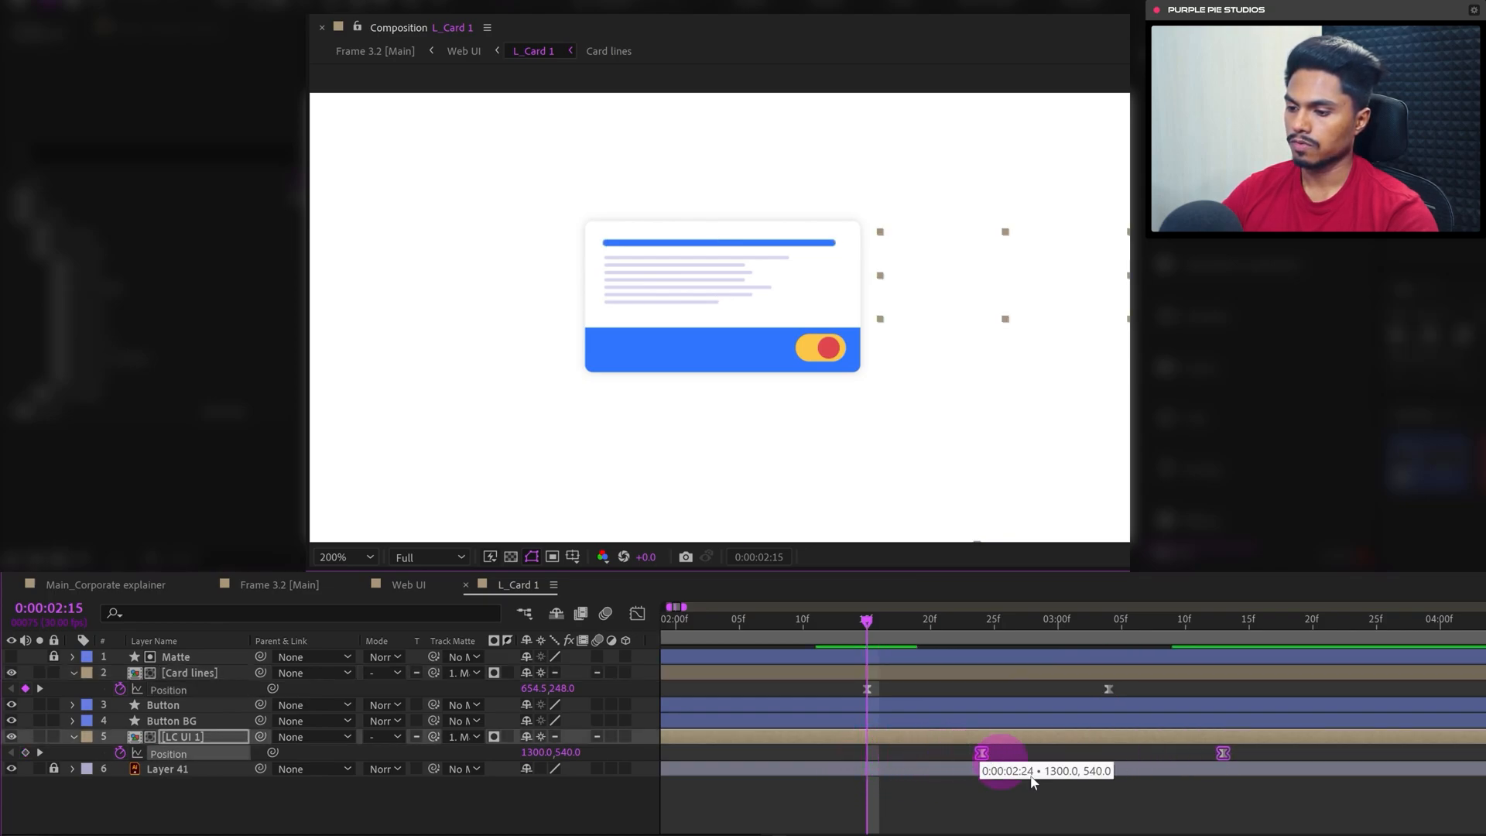
left_click(1096, 806)
left_click(805, 622)
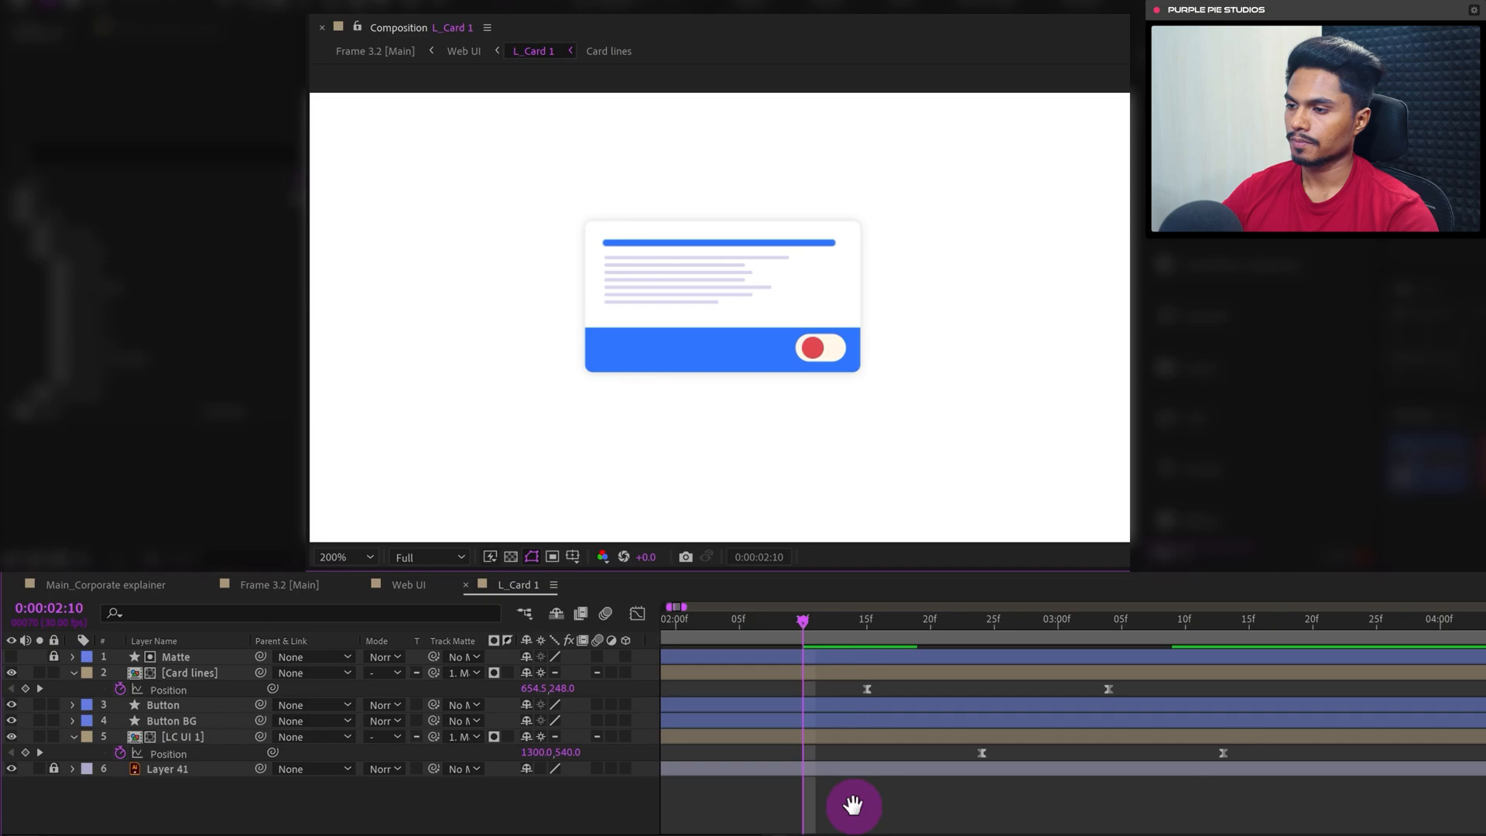
key("space")
key("space")
Trim the start of the LC UI 1 layer to its first Position keyframe at 0:00:02:24
key("k")
key("k")
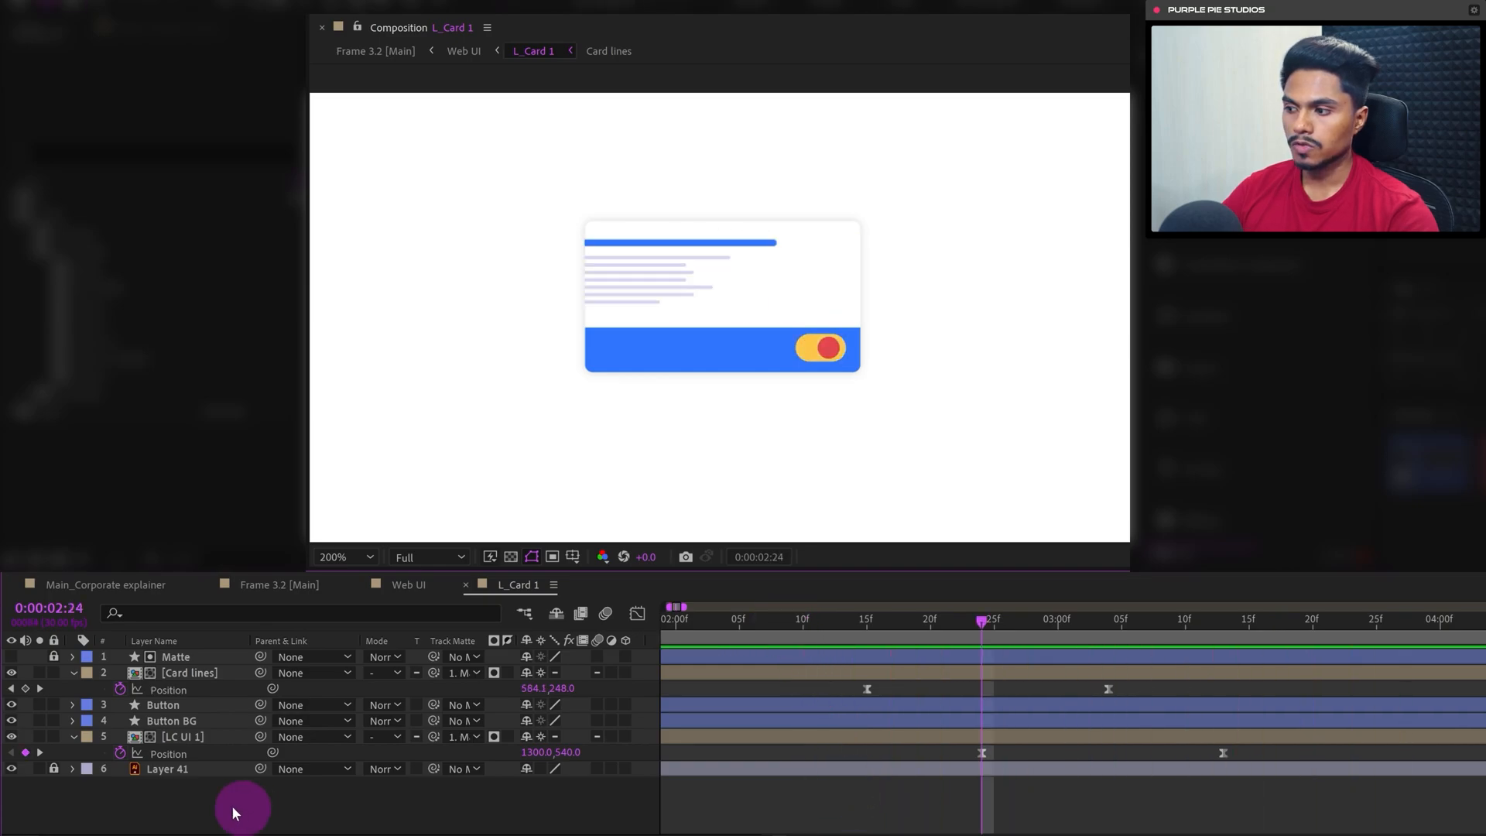
left_click(182, 737)
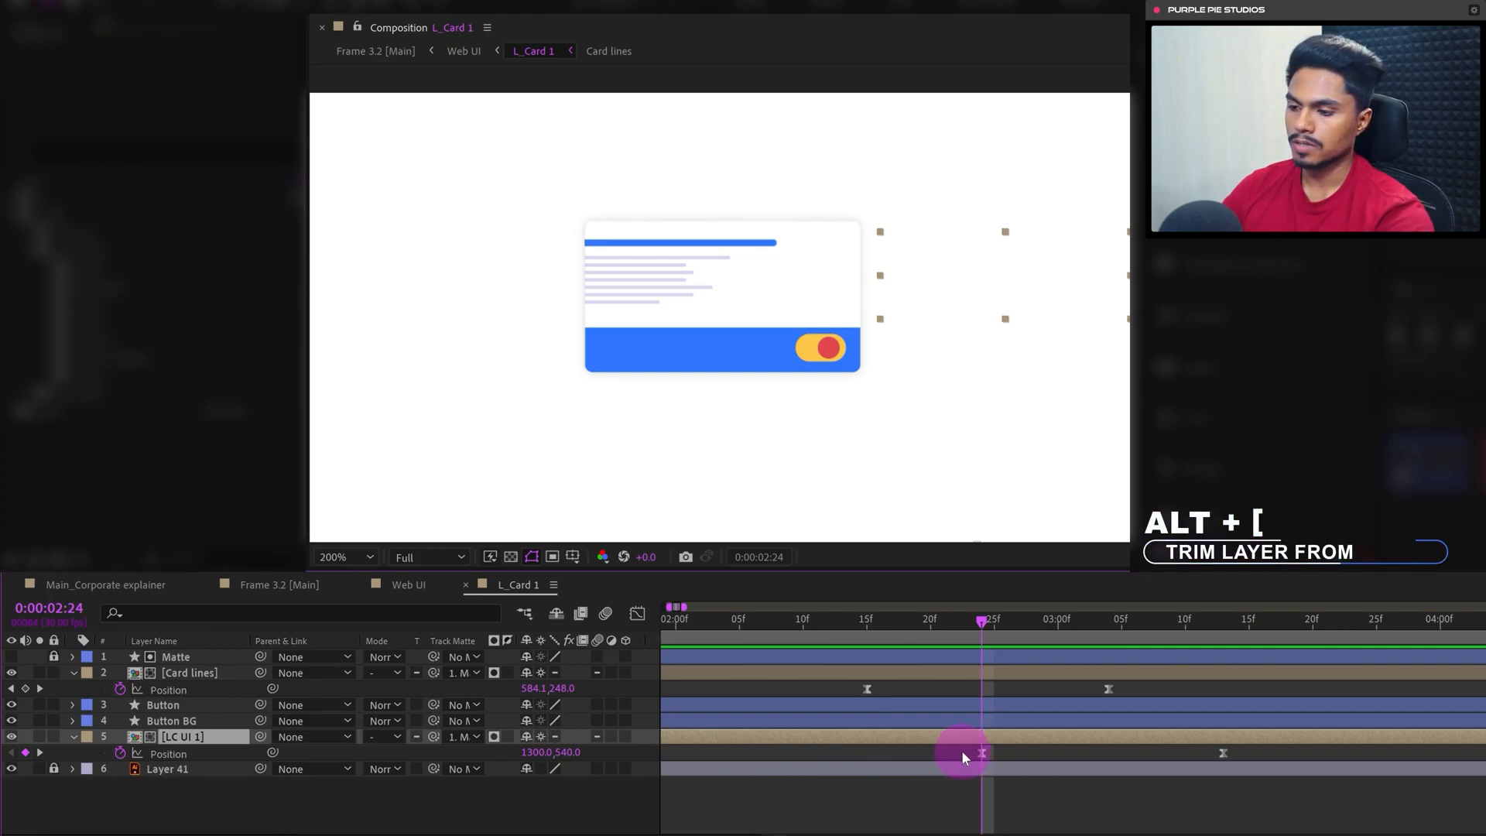
key("alt+bracketleft")
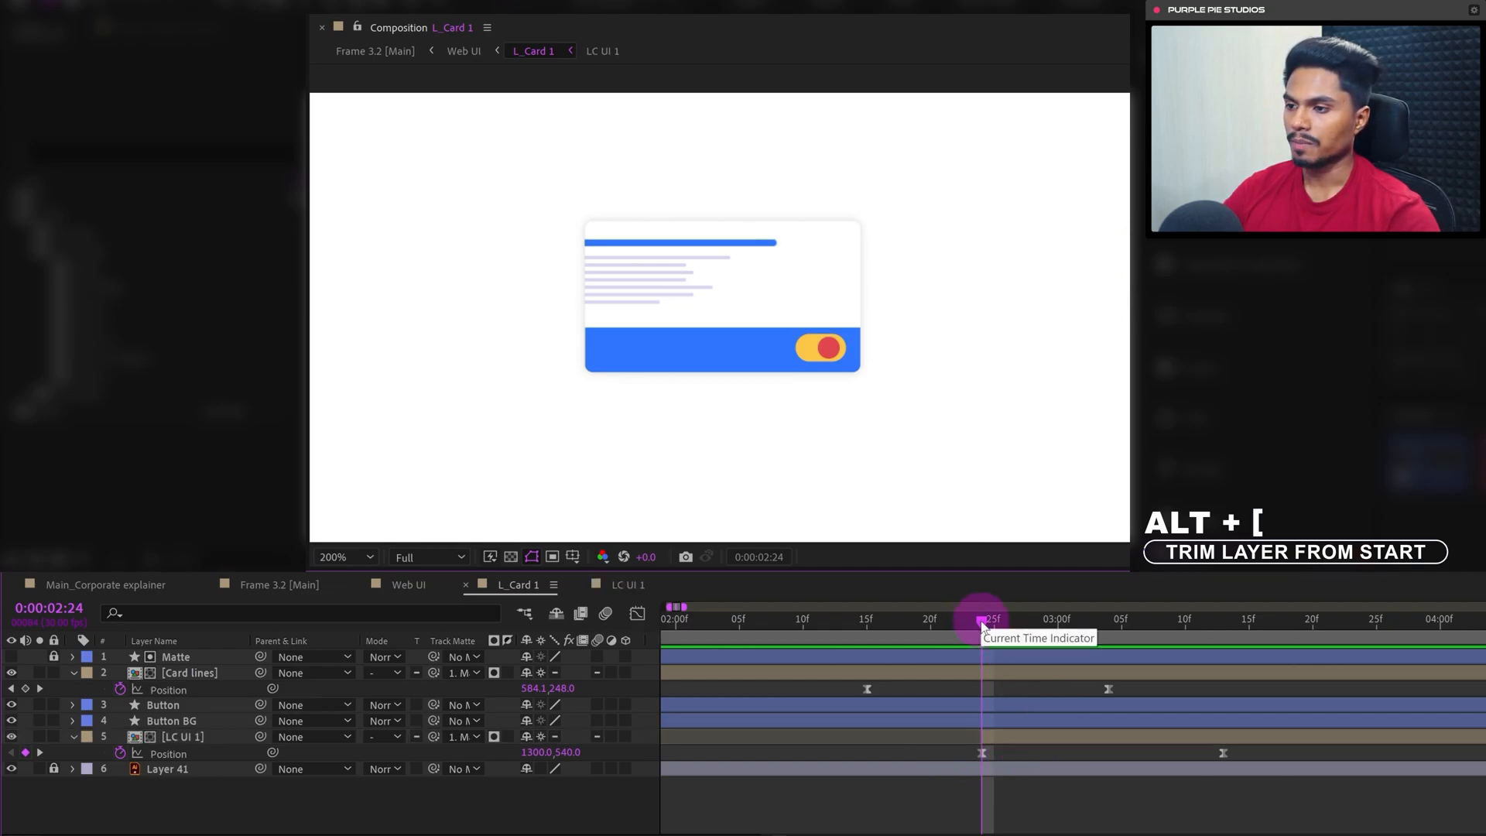
Move to 0:00:02:25 and open the LC UI 1 composition with its chart and checkbox artwork in close view
mouse_move(981, 625)
left_mouse_down()
mouse_move(1041, 635)
mouse_move(987, 638)
left_mouse_up()
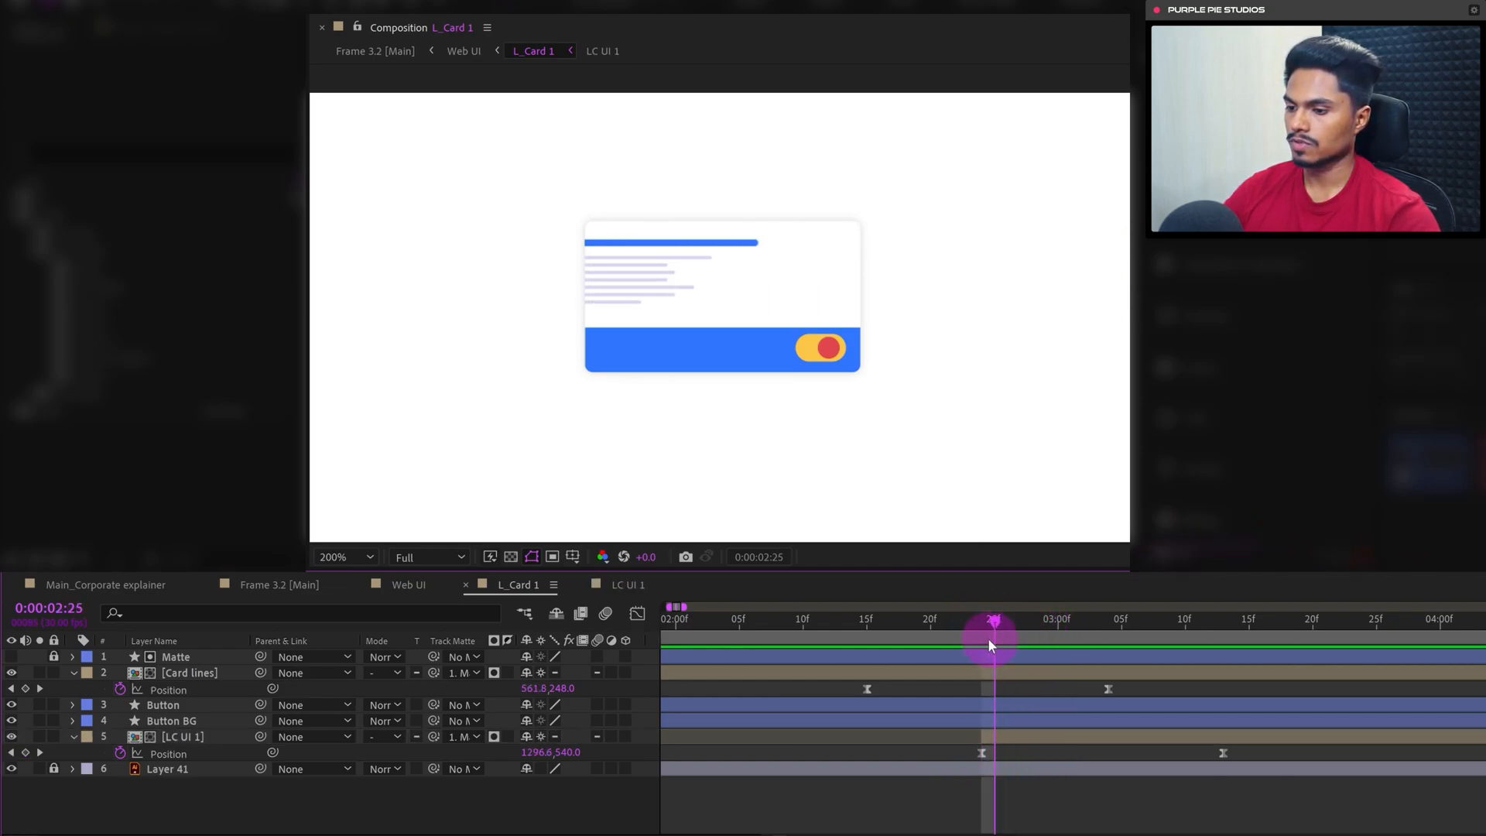
left_click(218, 758)
left_click(186, 734)
double_click(186, 734)
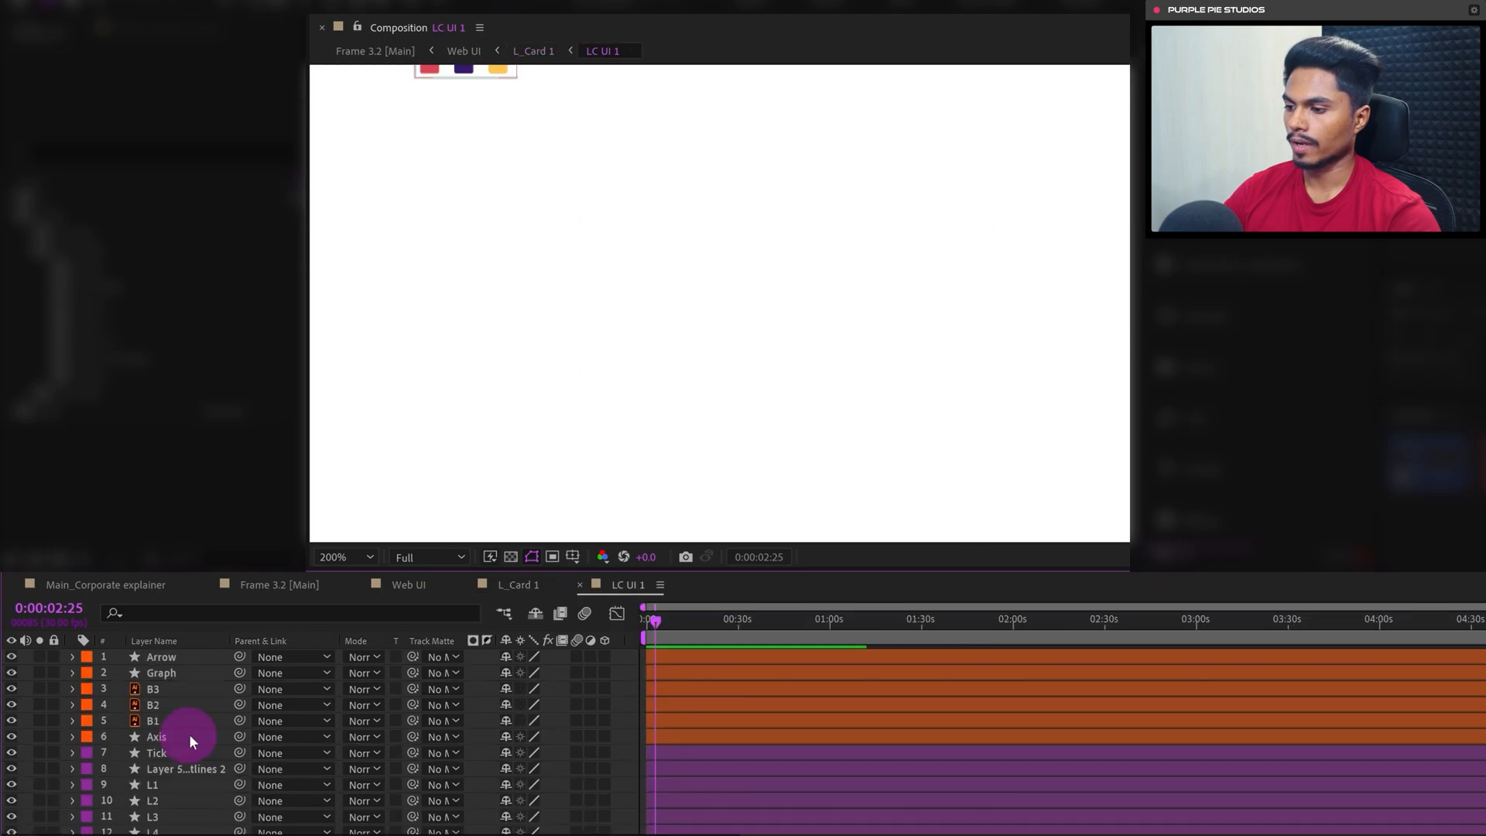
left_click(655, 700)
key("equal")
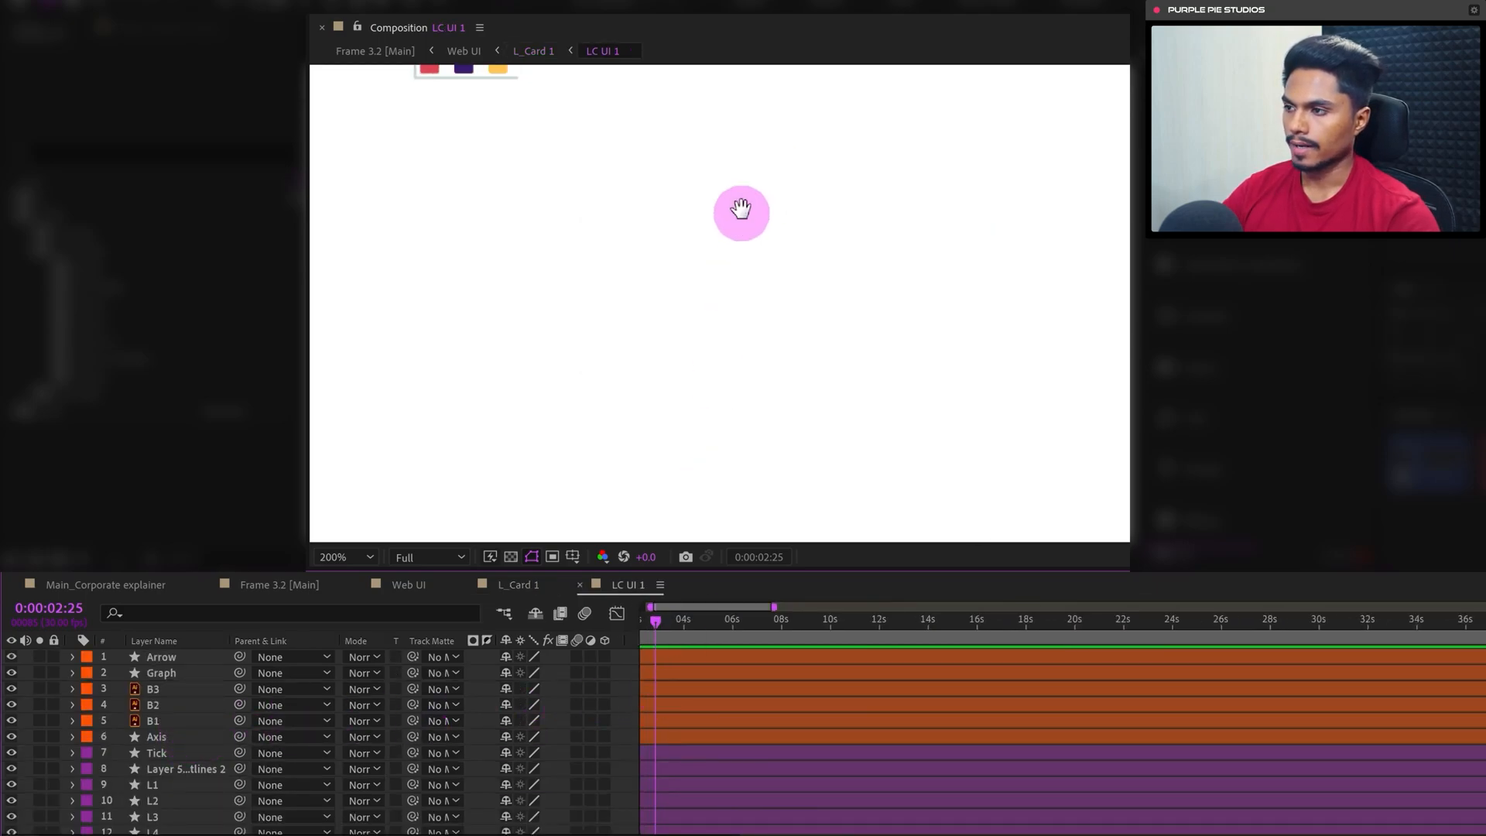
left_click_drag(527, 182, 821, 371)
key("period")
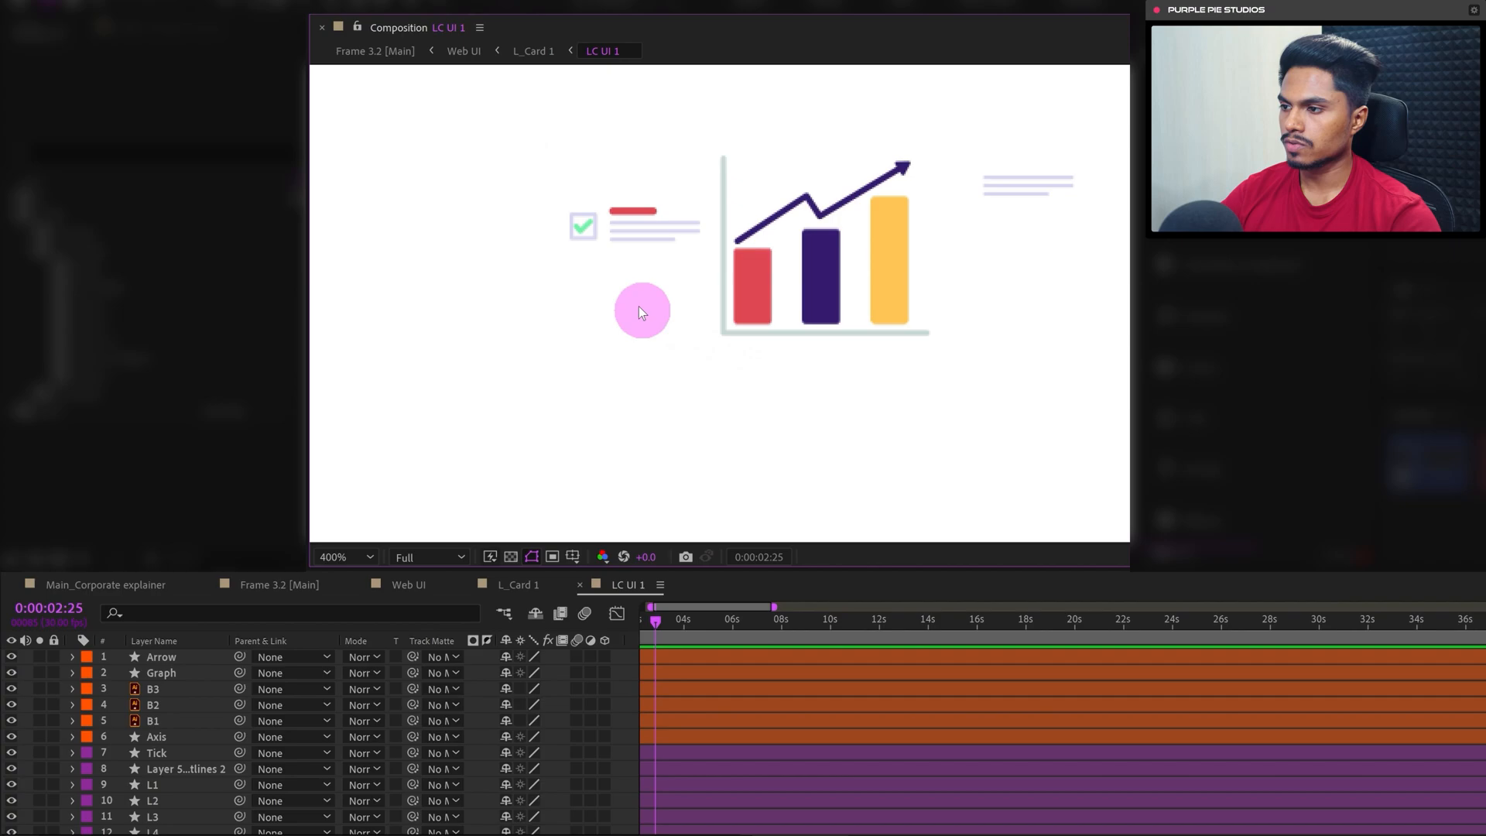
Add Trim Paths to the green Tick layer and expand its properties
left_click(591, 225)
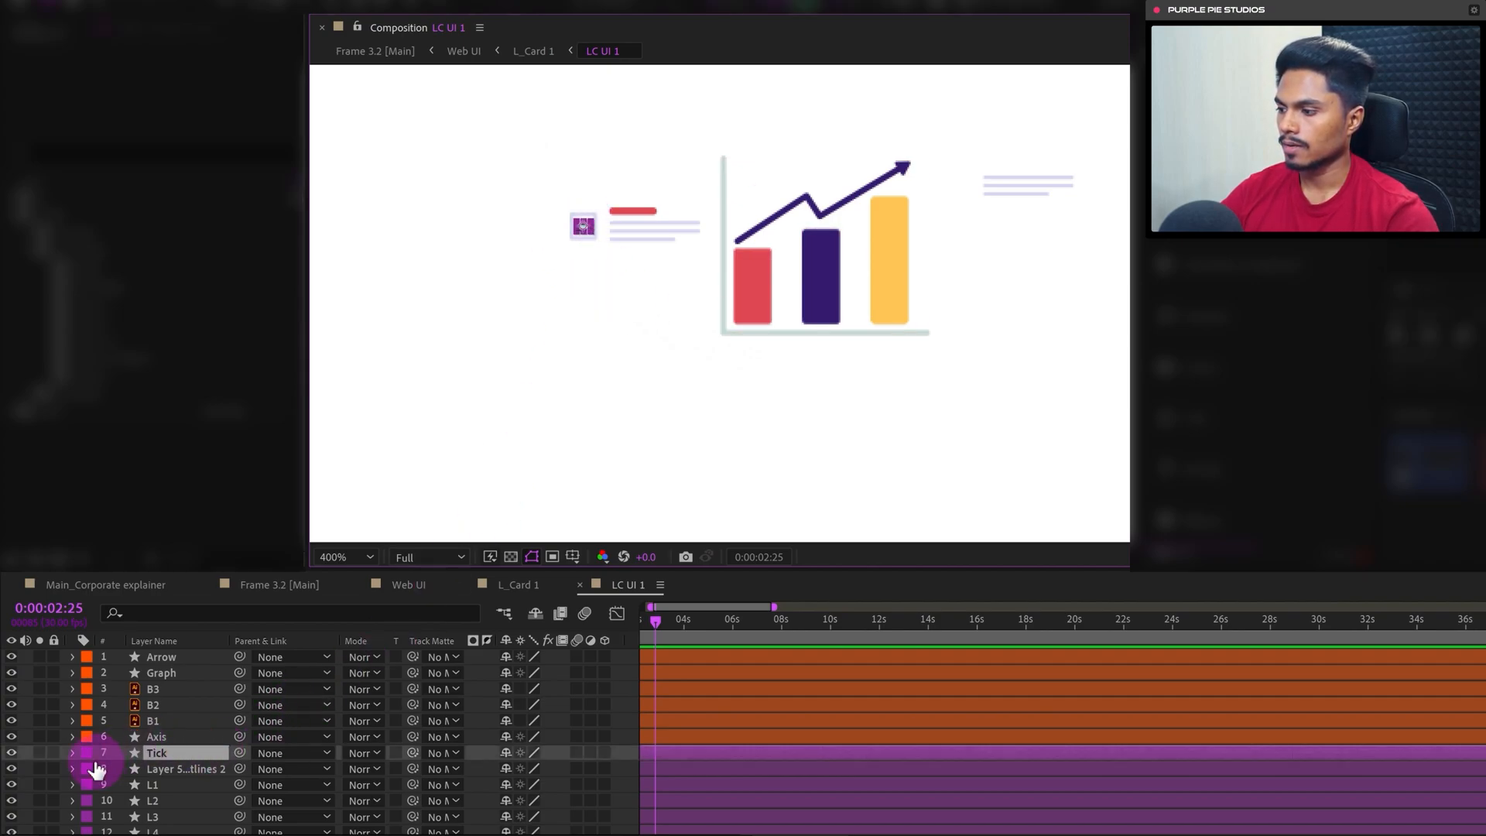
left_click(72, 753)
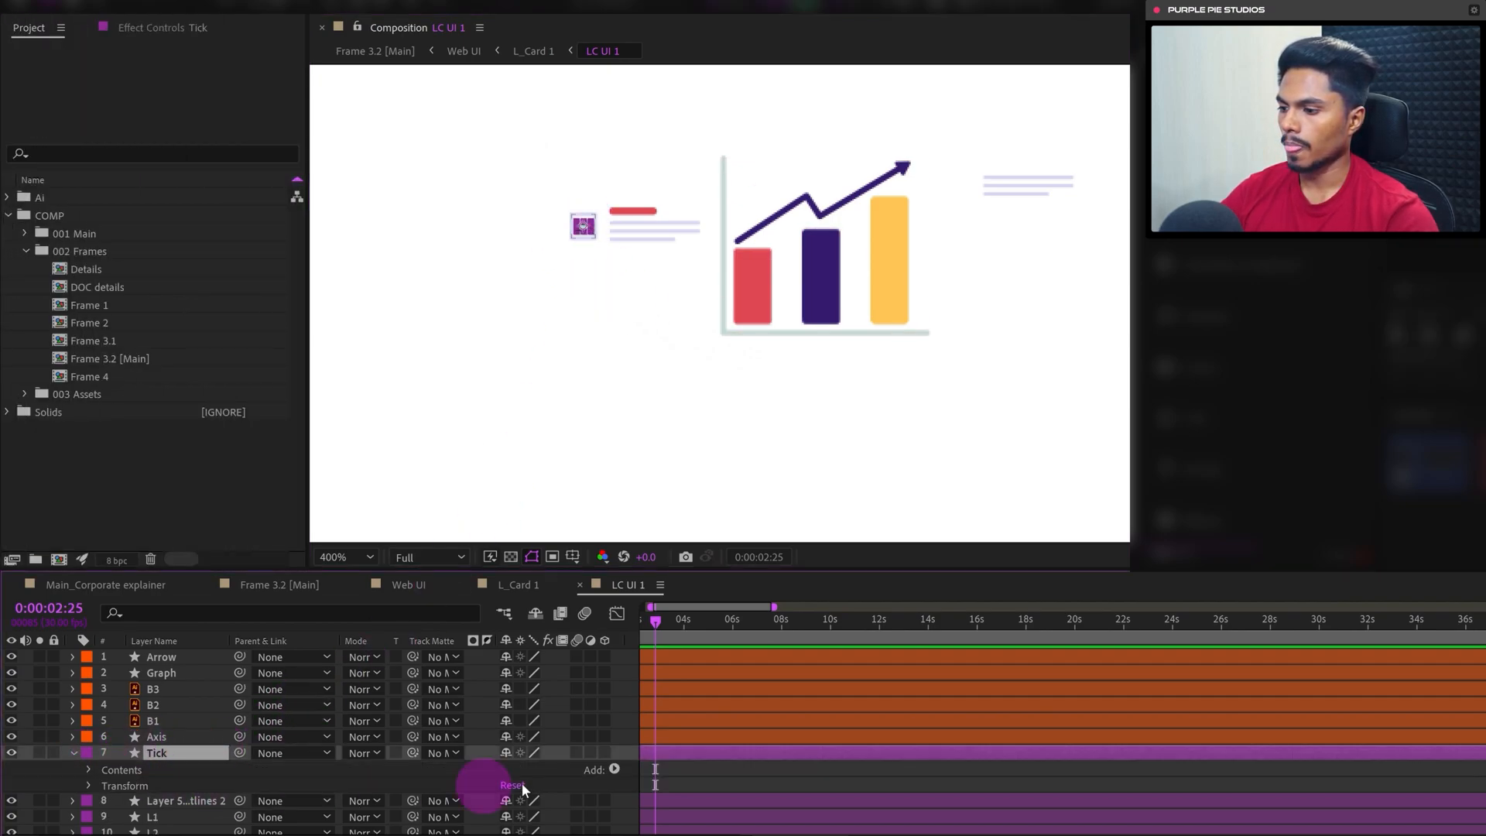
left_click(615, 769)
left_click(333, 579)
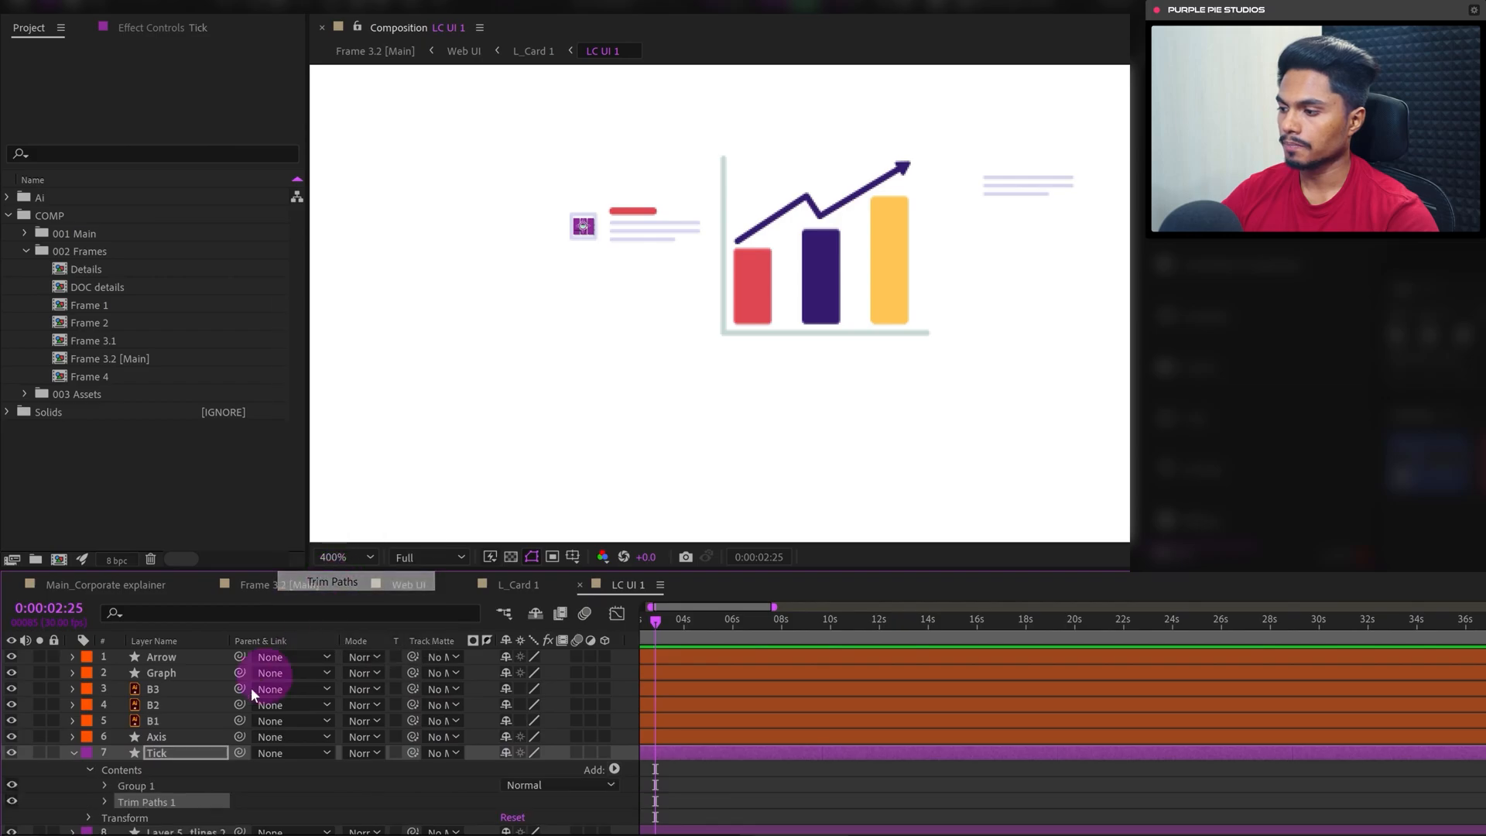
left_click(104, 802)
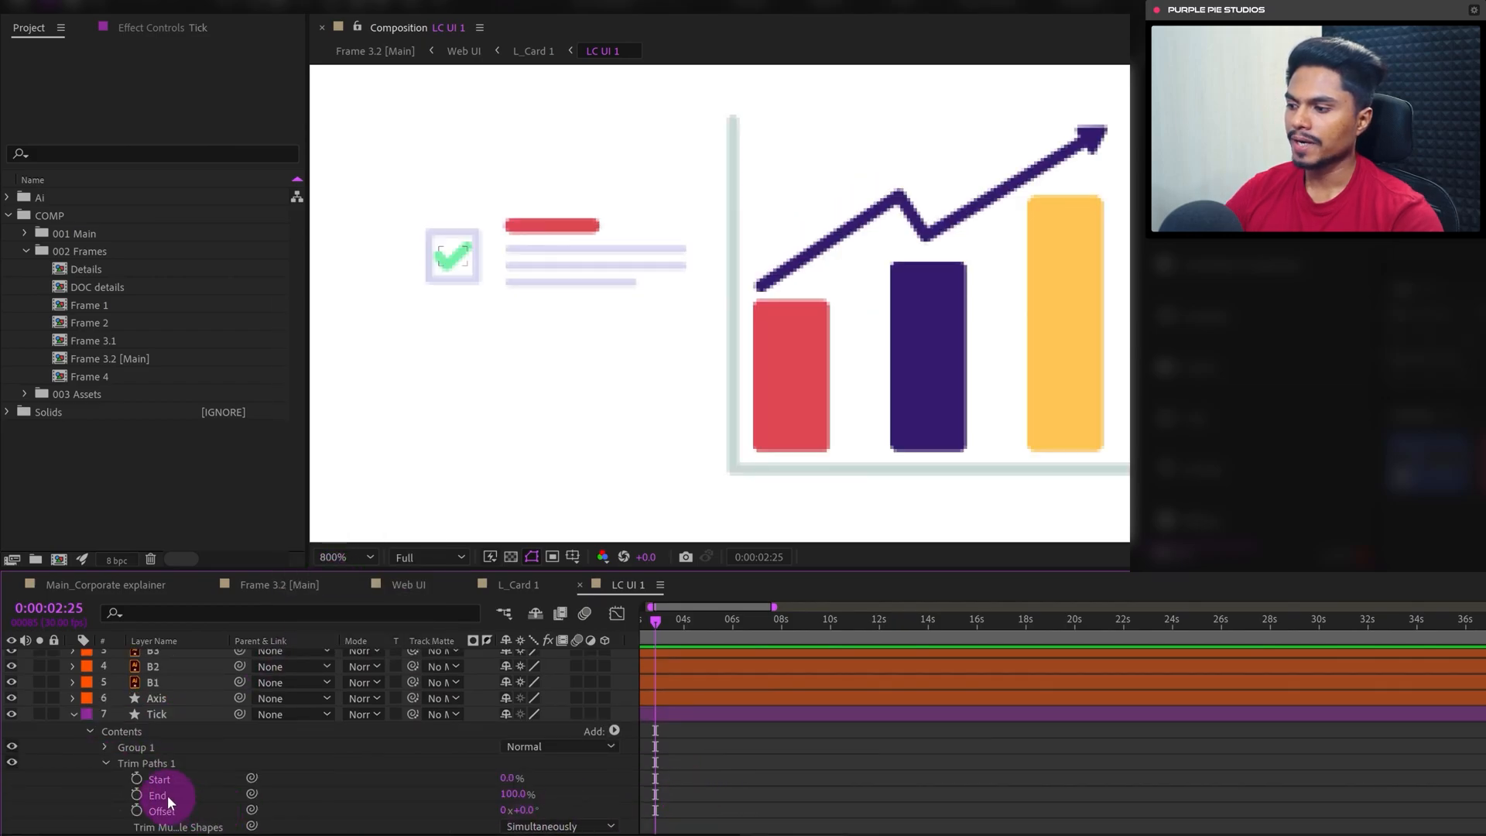
Keyframe the Tick's Trim Paths End at 0% on 0:00:02:25 and at 100% on 0:00:03:15
left_click(165, 797)
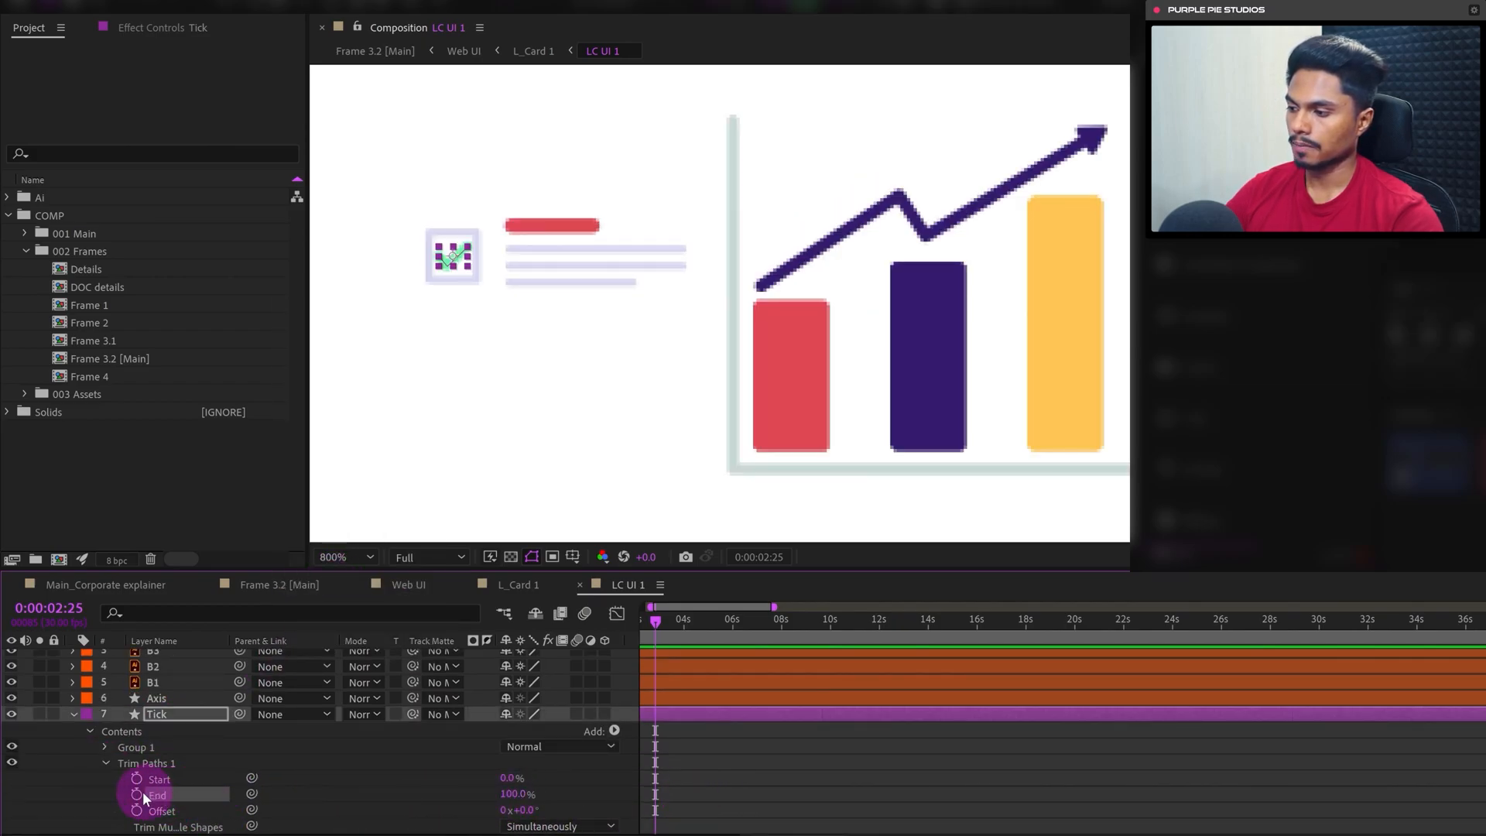
left_click(137, 795)
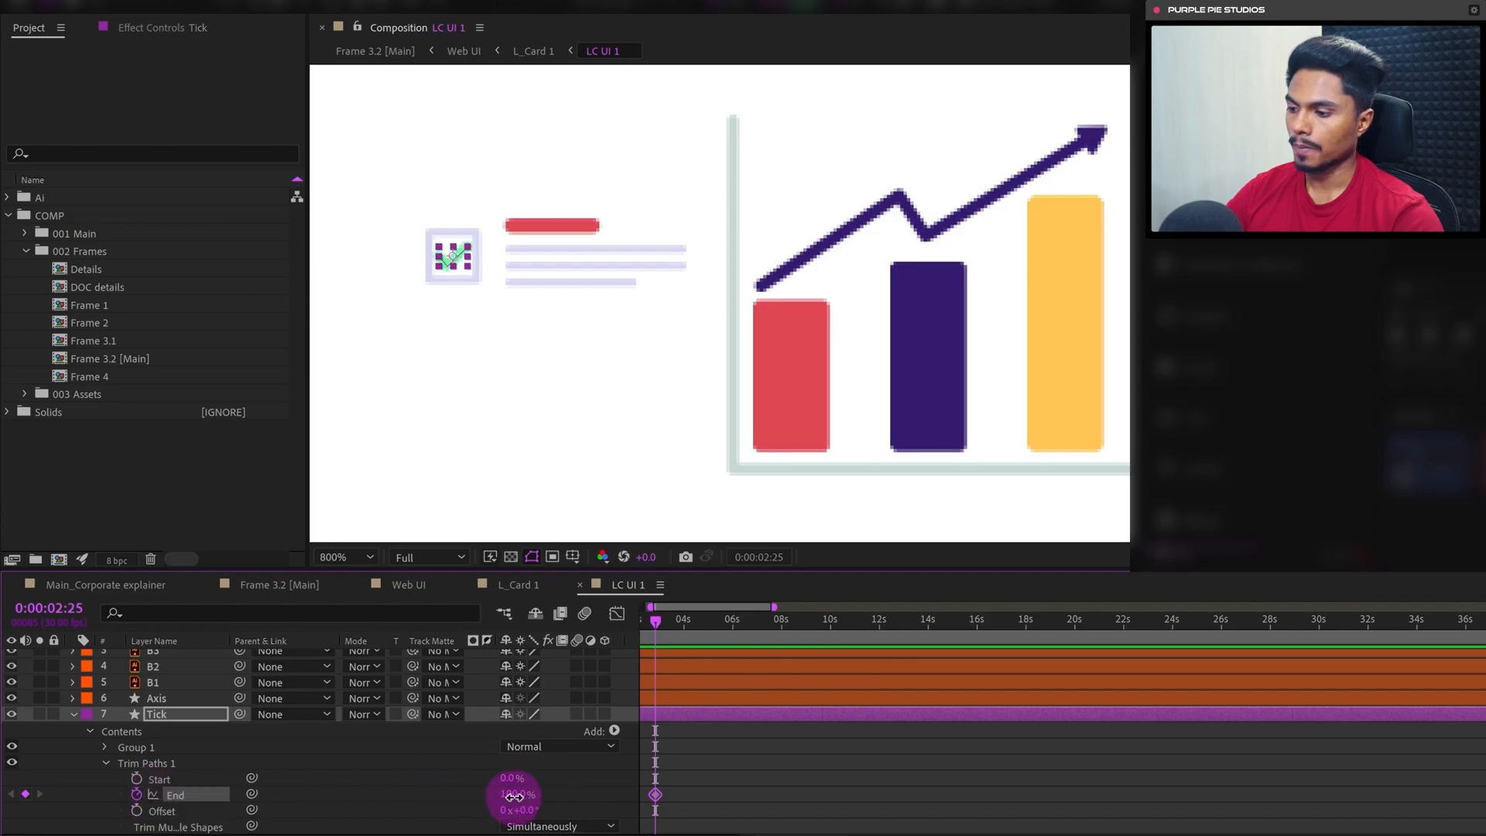
left_click_drag(514, 795, 101, 802)
left_click(48, 609)
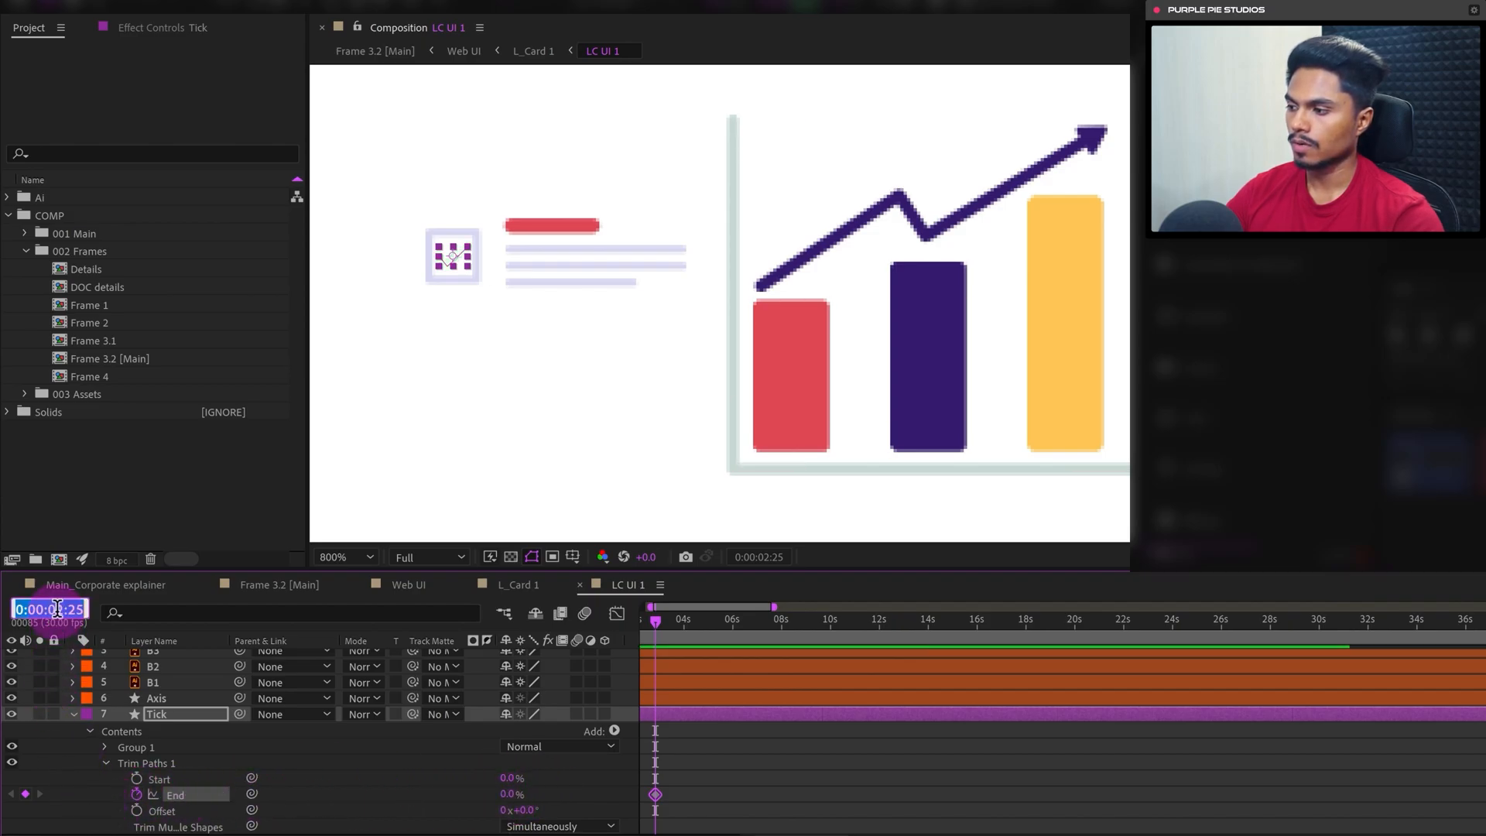
type("+20")
key("Return")
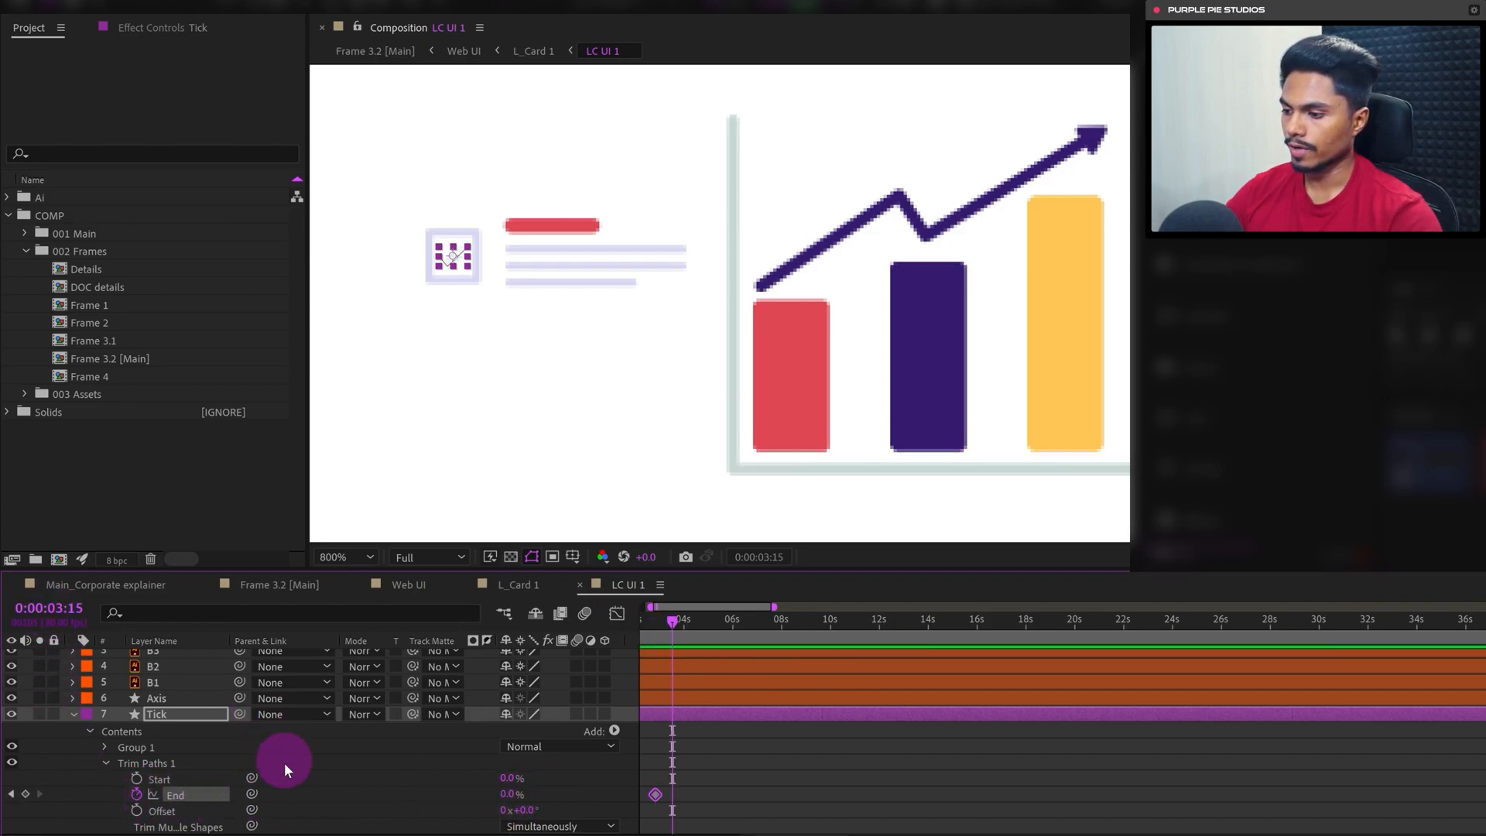
left_click_drag(507, 795, 1045, 766)
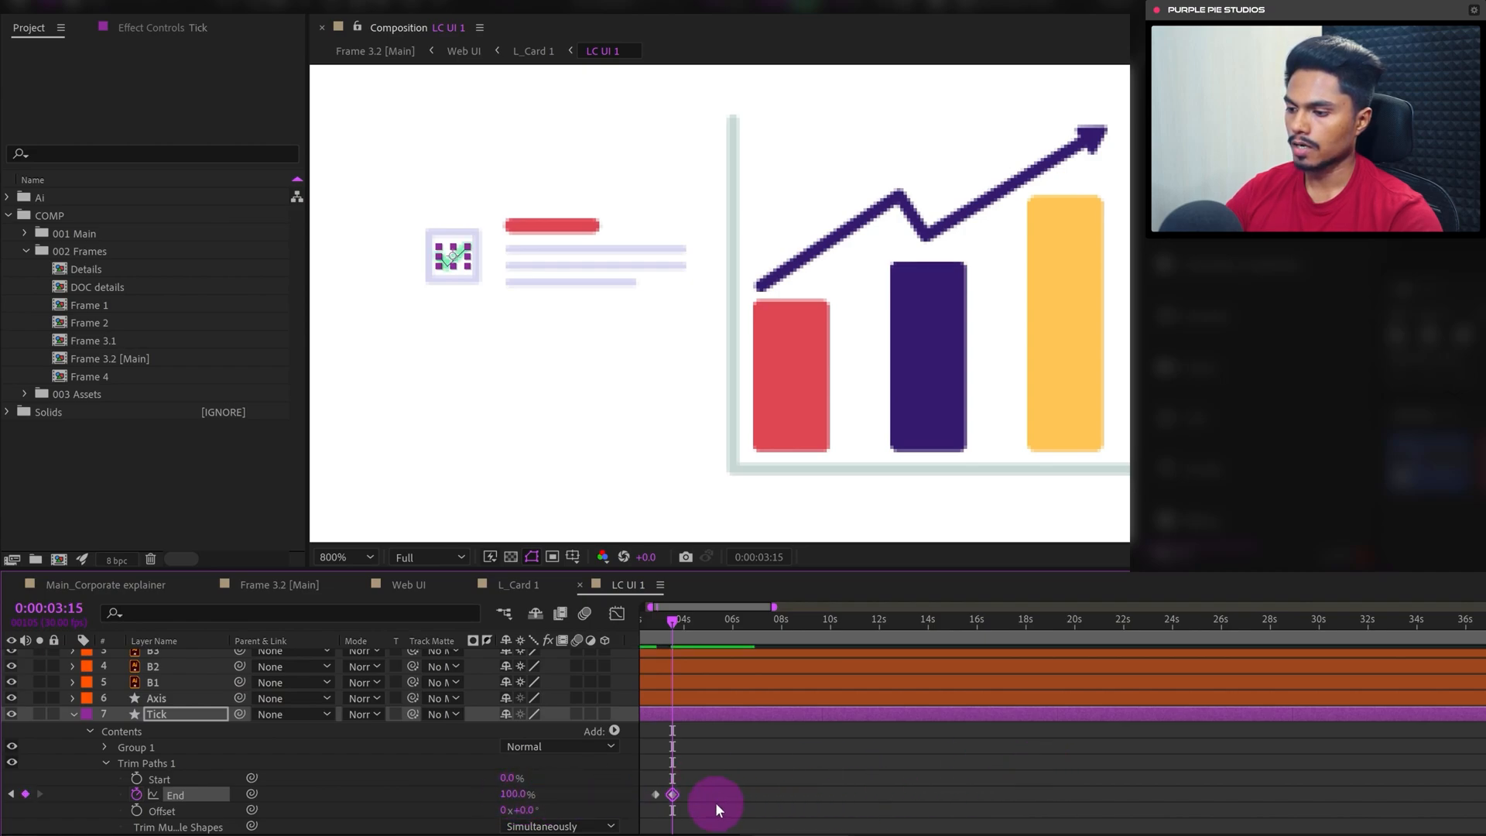
Easy Ease both Trim Paths End keyframes and preview the tick drawing on from 0:00:02:19
left_click_drag(720, 824, 649, 776)
key("F9")
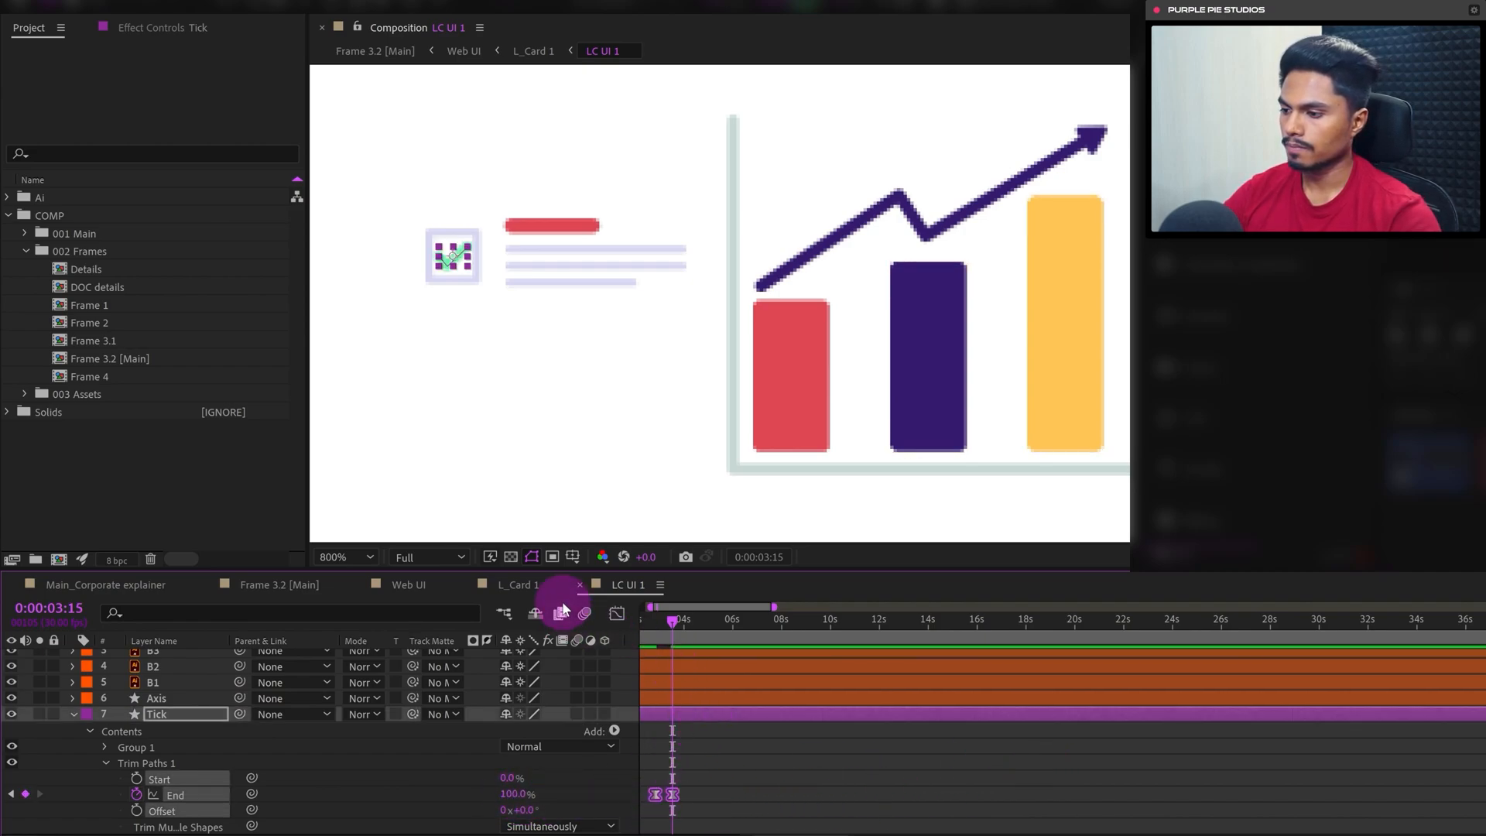
left_click_drag(660, 616, 650, 619)
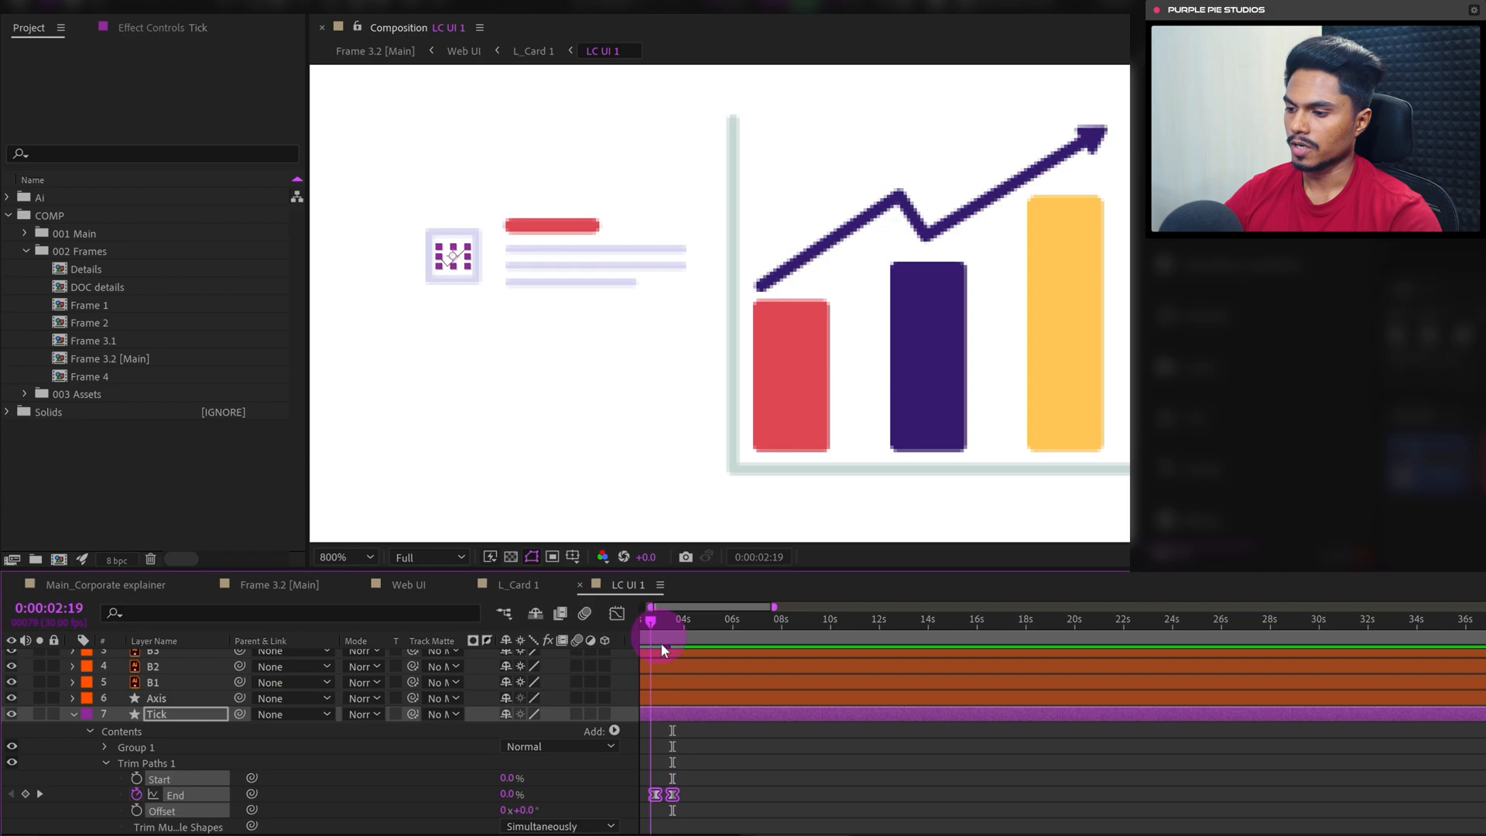
left_click(755, 778)
key("space")
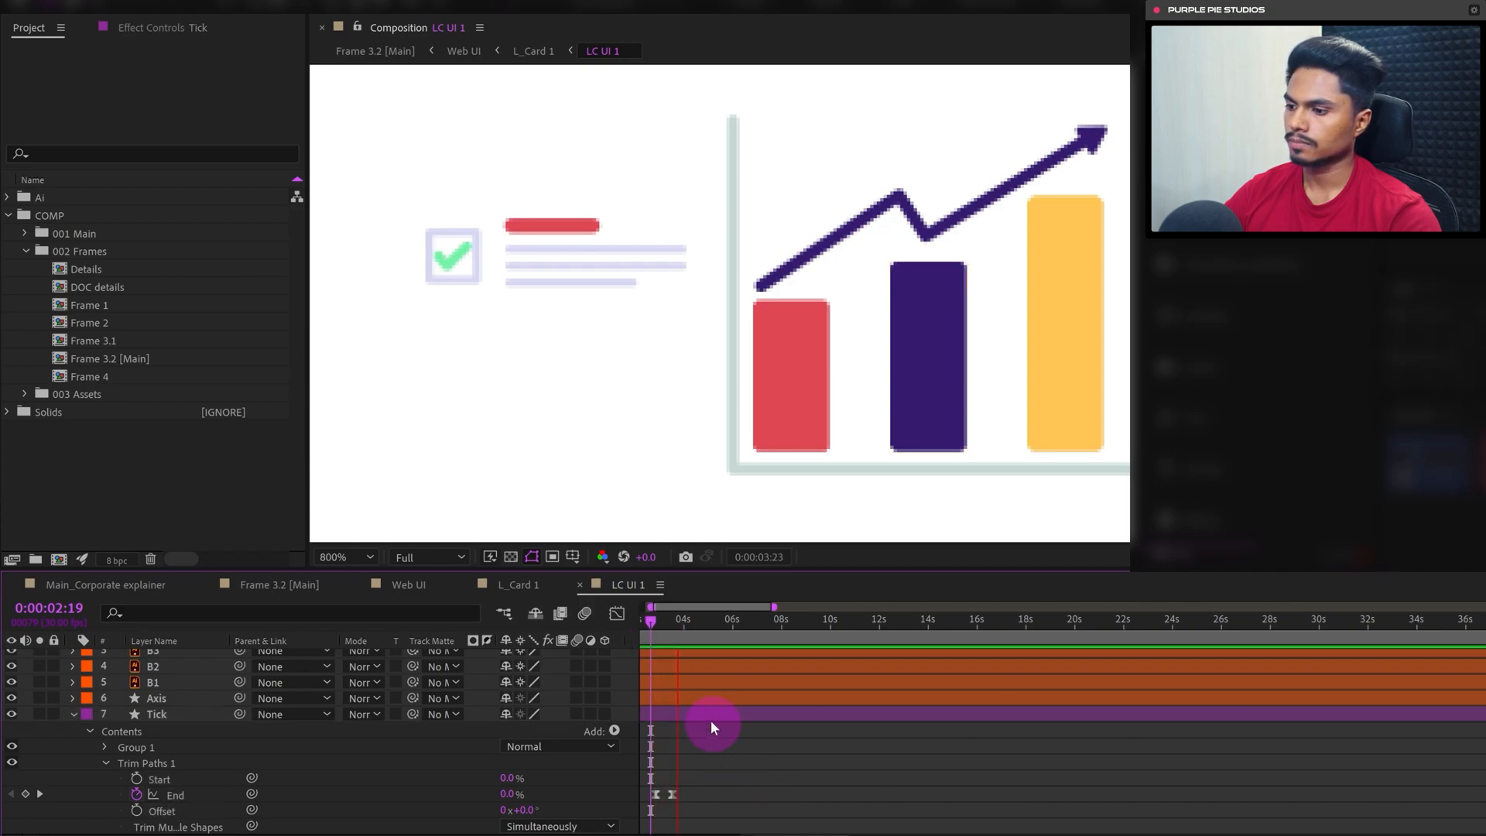
Copy the Tick's keyframed Trim Paths 1 onto line layers L1, L2, L3 and L4 at 0:00:02:25
left_click(661, 619)
left_click_drag(661, 619, 656, 619)
left_click(322, 798)
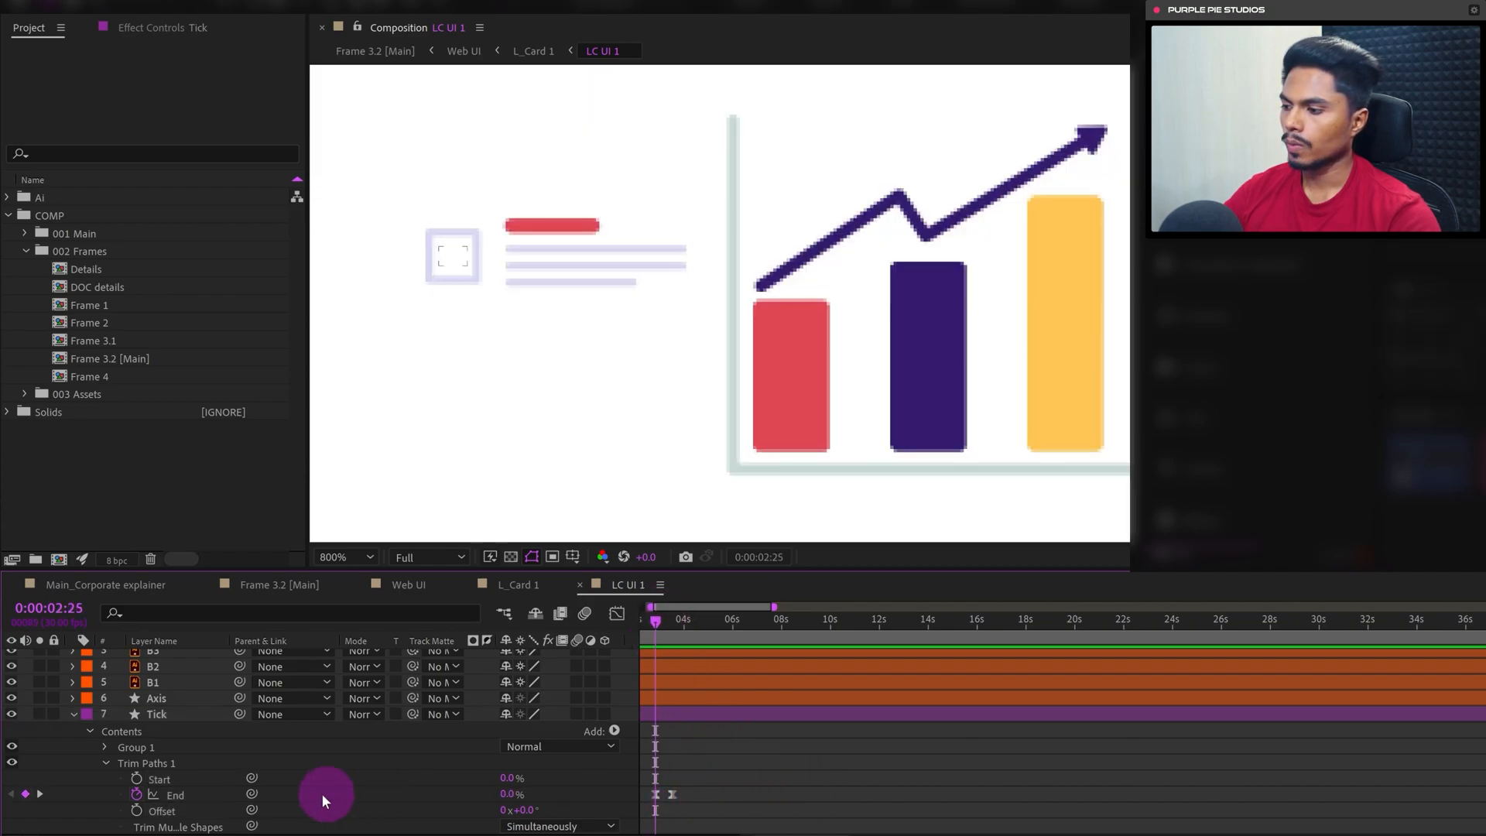
left_click(150, 763)
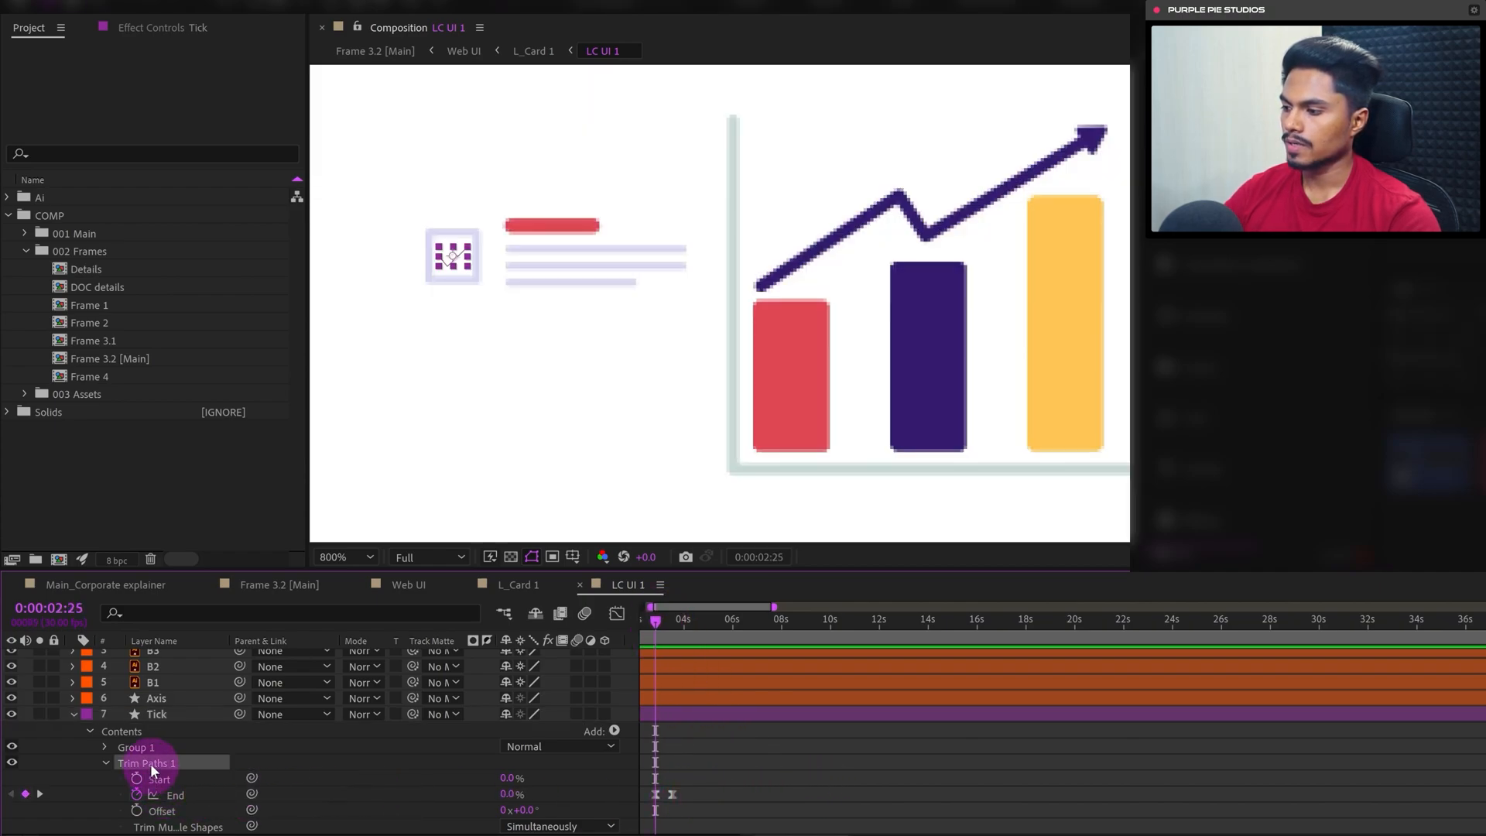
left_click(74, 714)
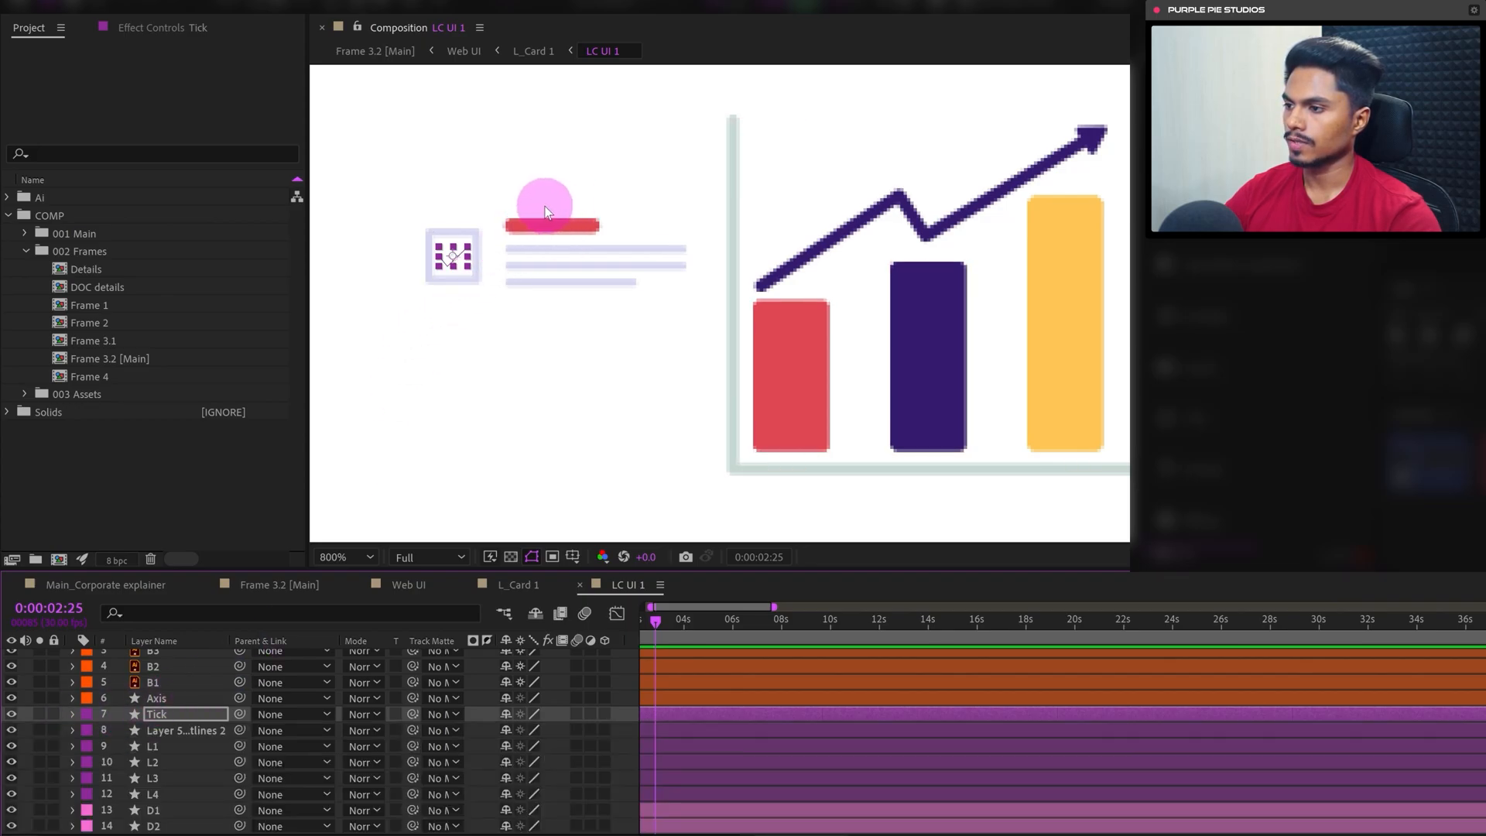
left_click_drag(546, 212, 601, 302)
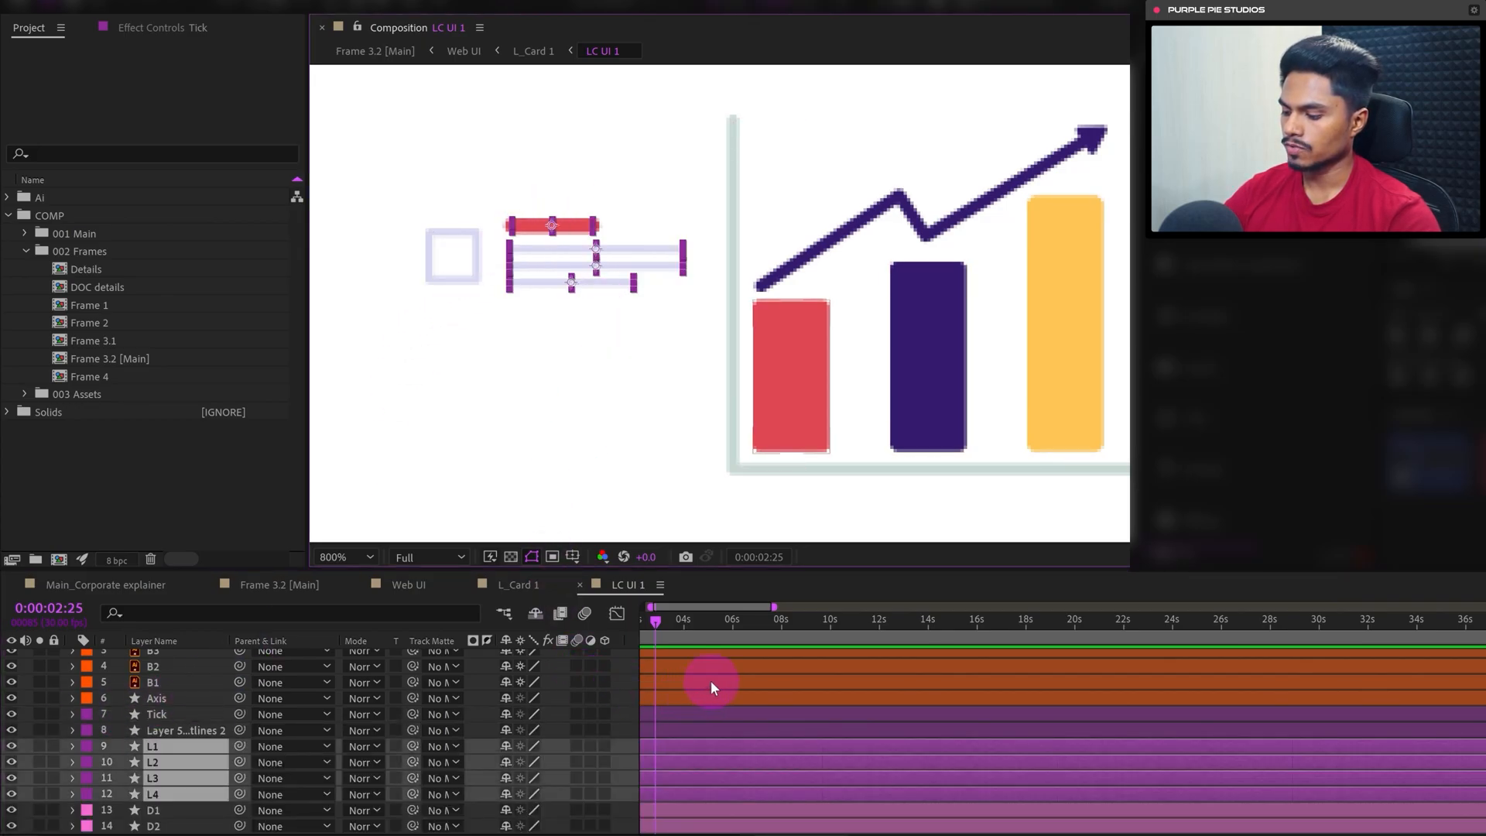
key("ctrl+v")
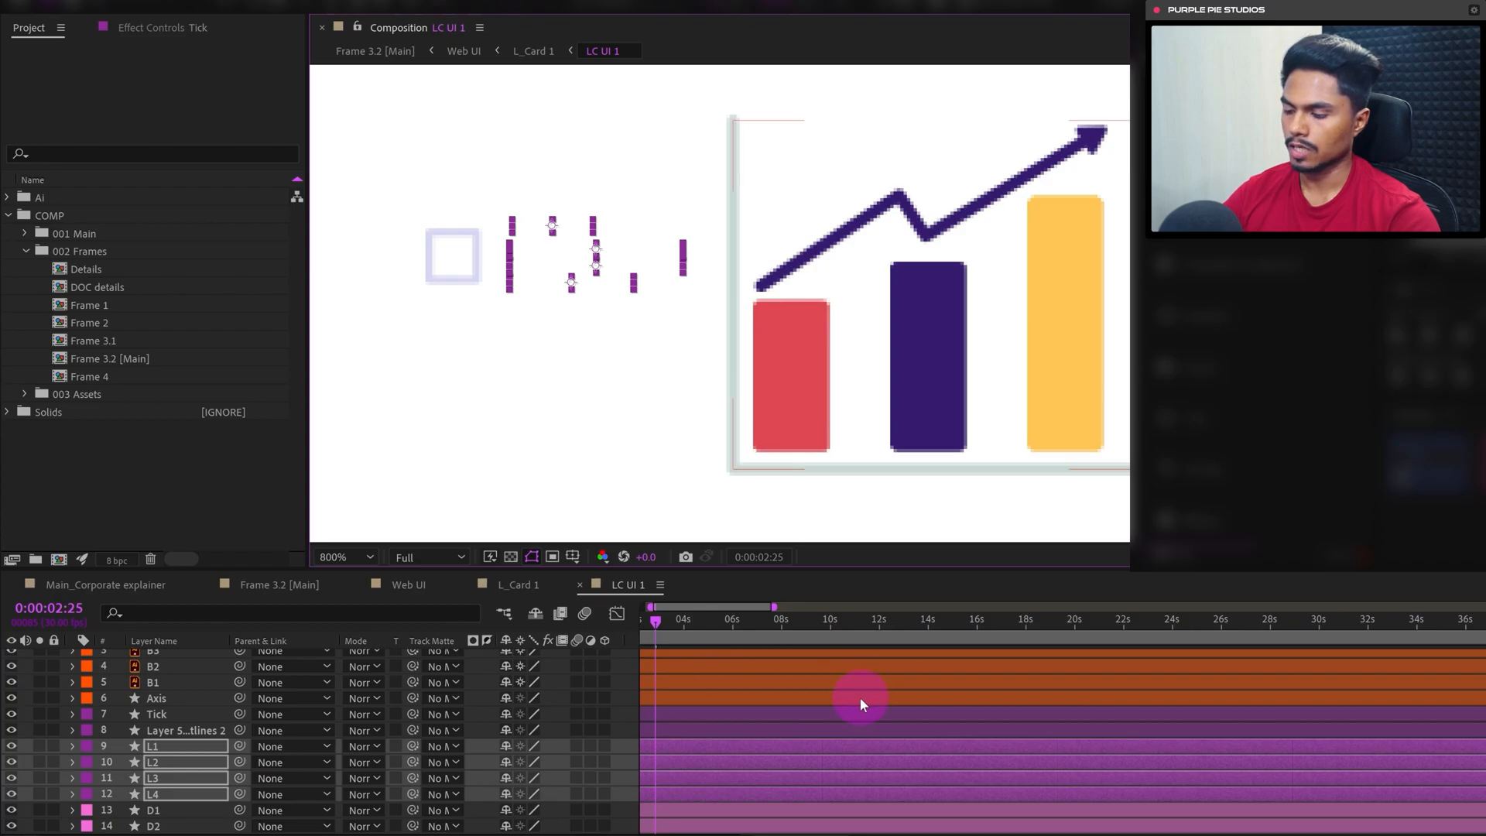
Reveal the animated End properties of L1–L4 and Tick, and set the current time to 0:00:02:25
key("u")
left_click(160, 713)
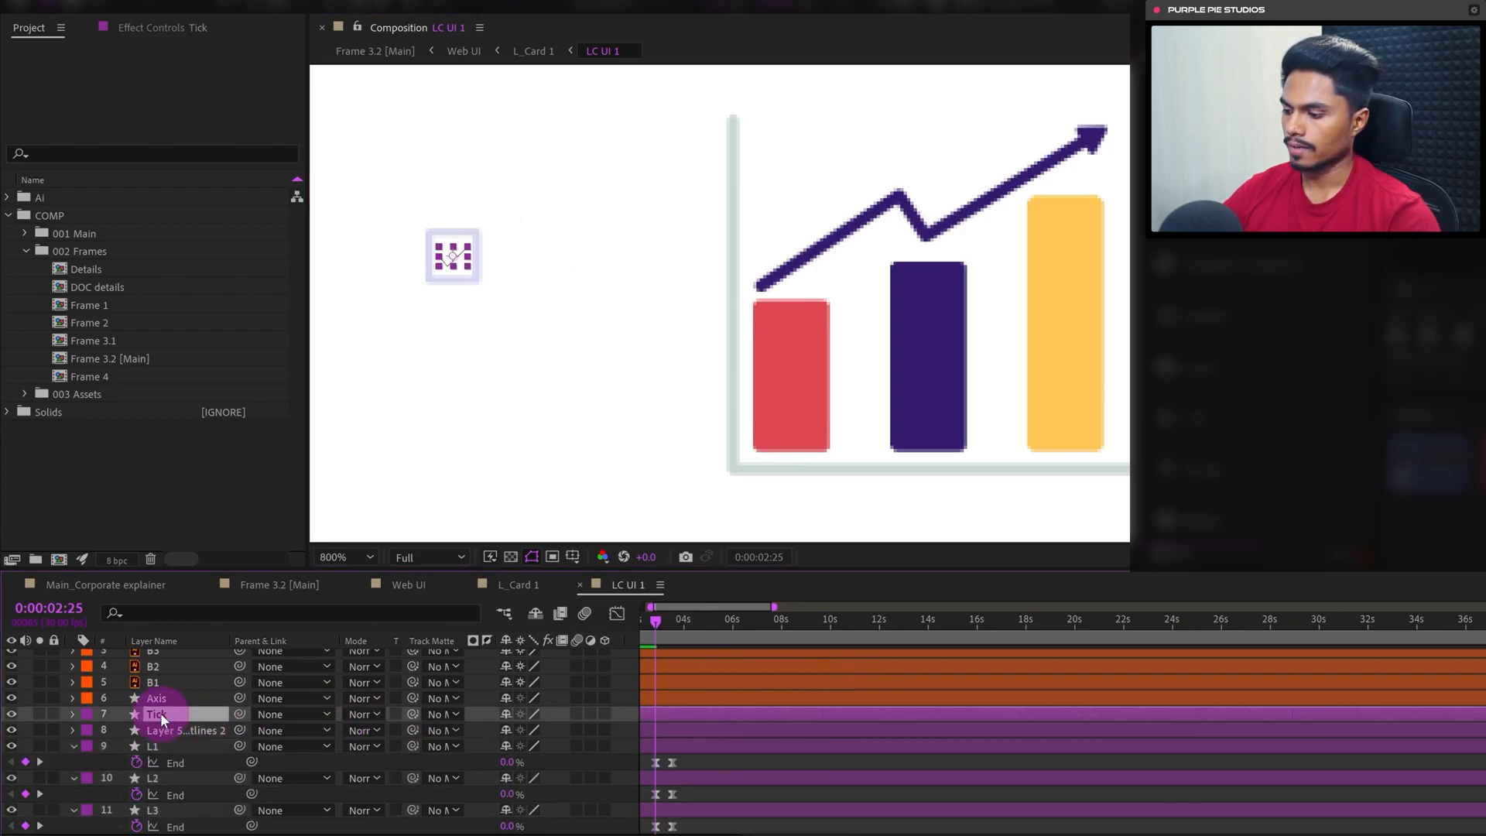
key("u")
left_click_drag(733, 742, 932, 744)
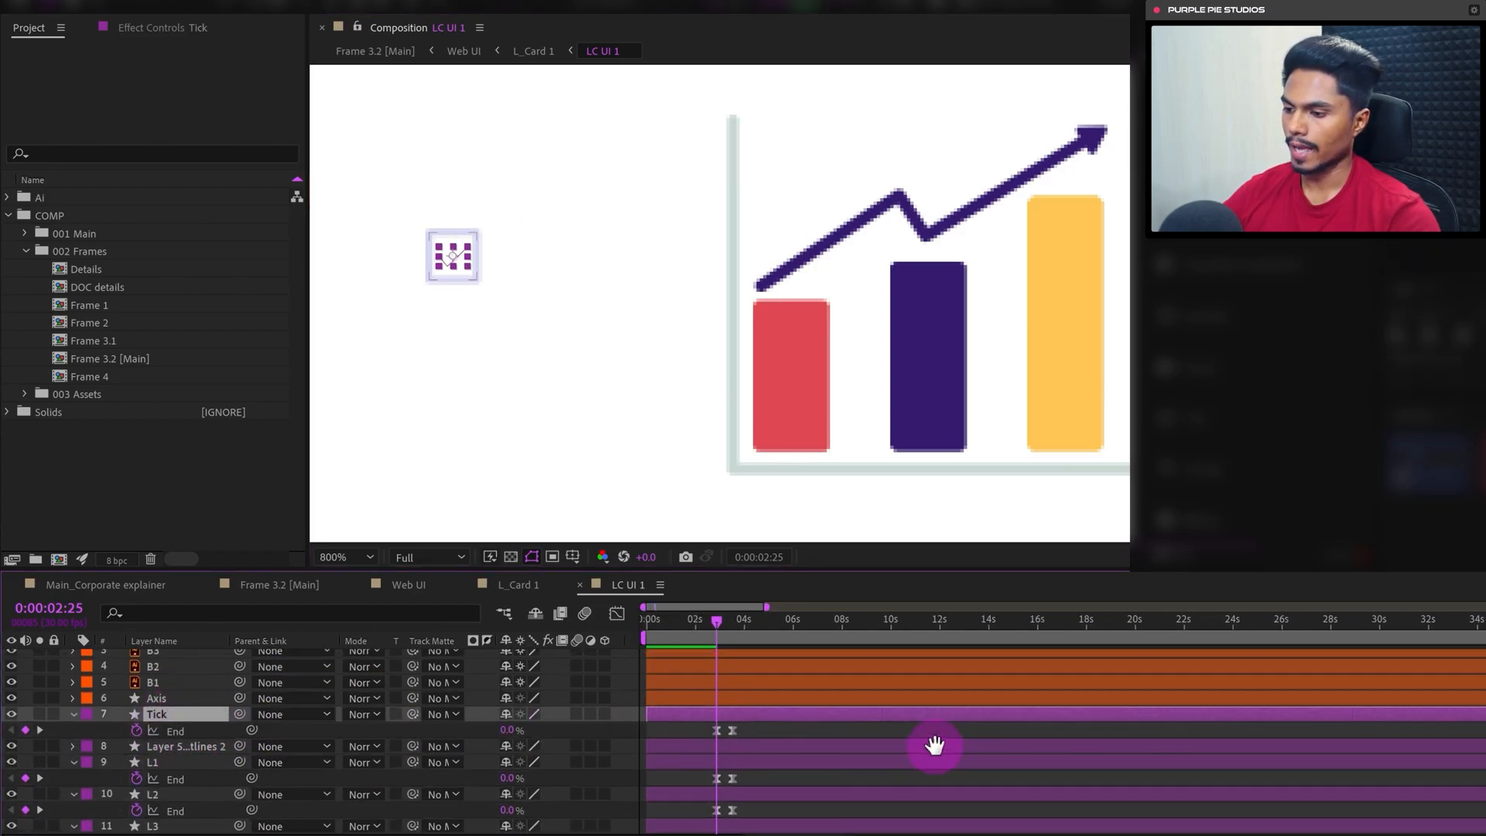
left_click(830, 734)
left_click(711, 633)
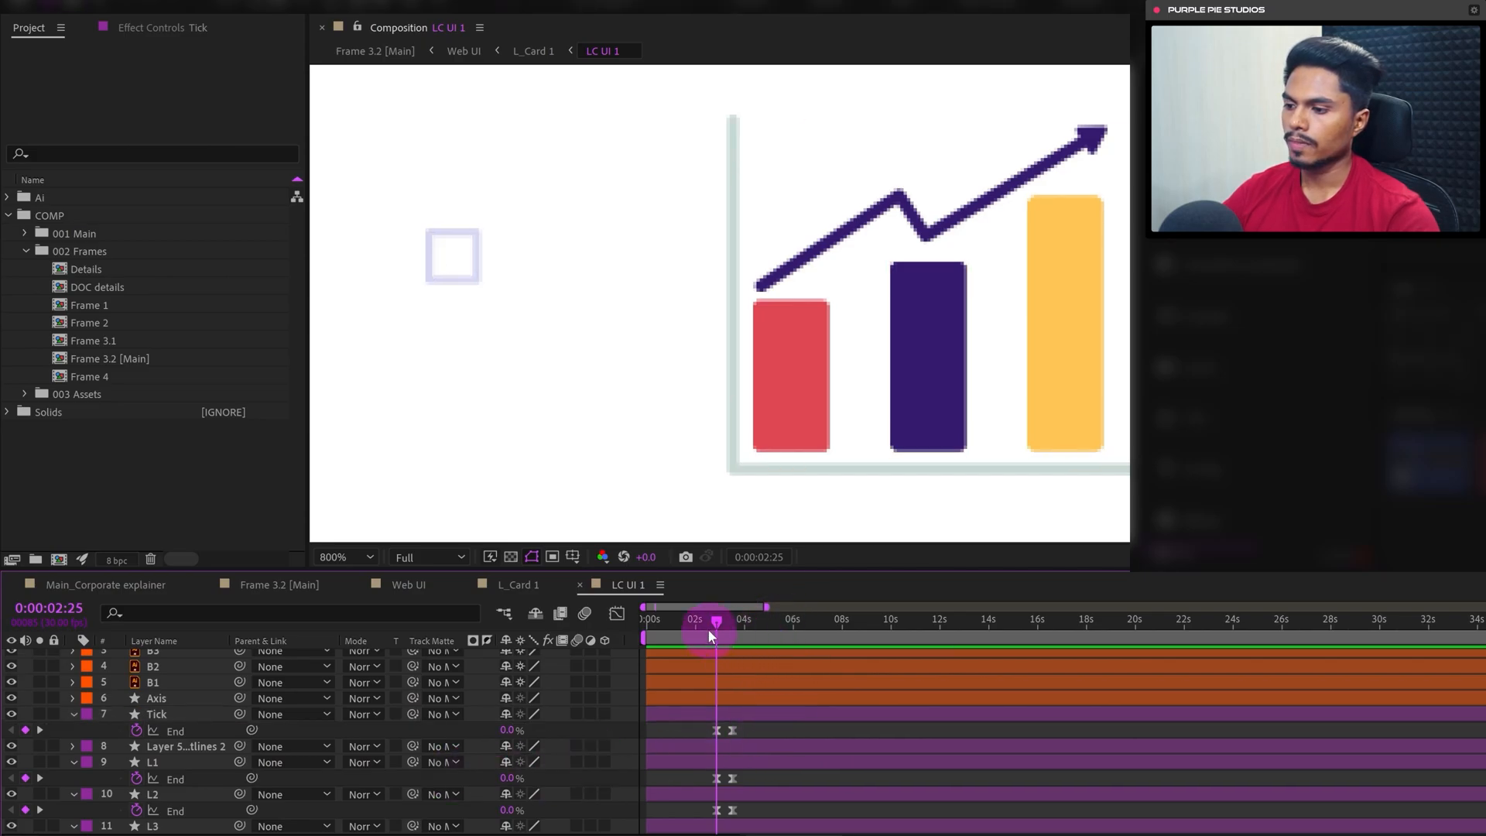
left_click_drag(719, 620, 717, 624)
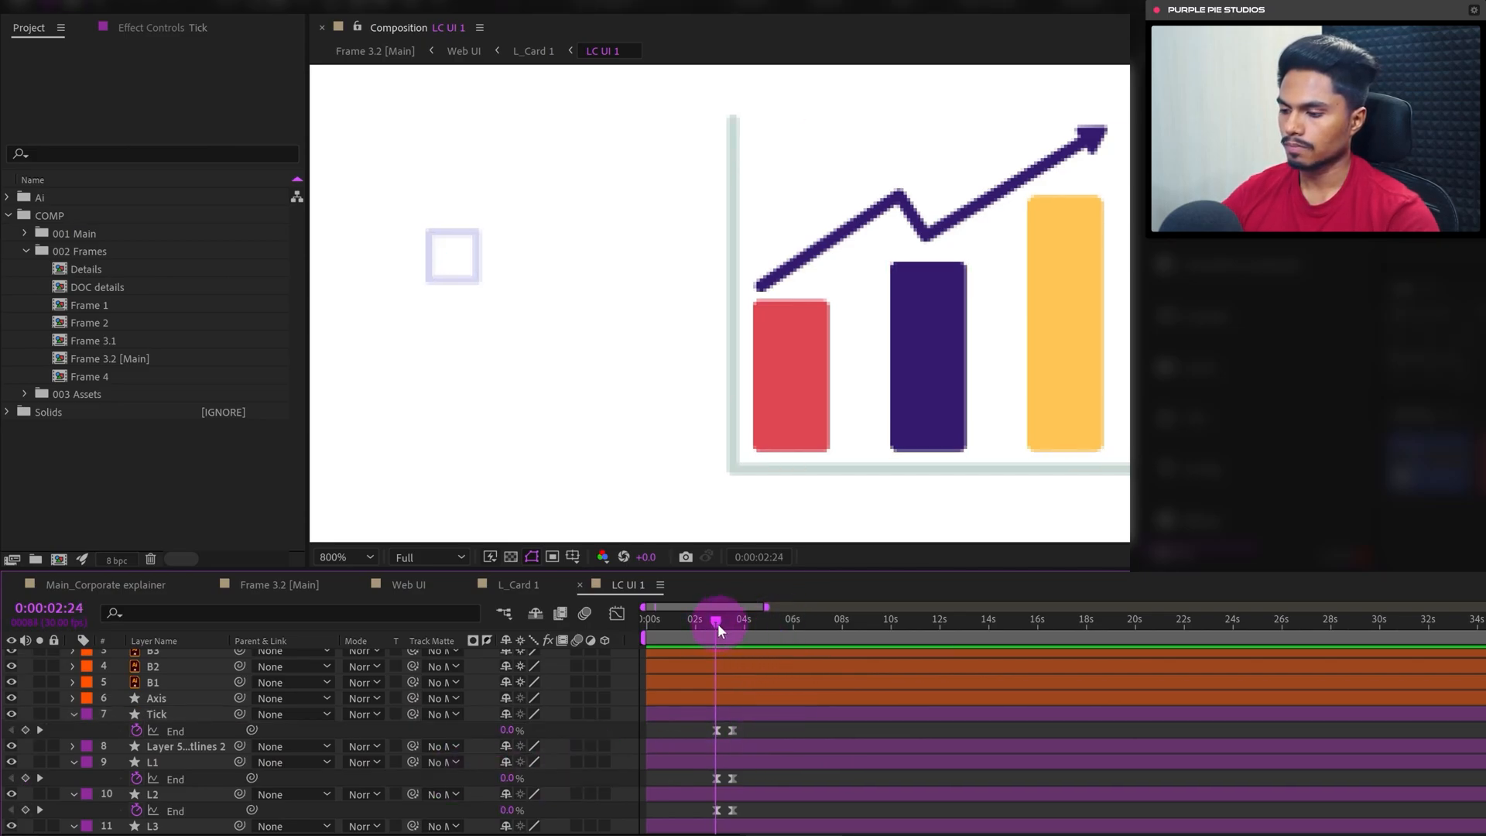
key("Home")
key("k")
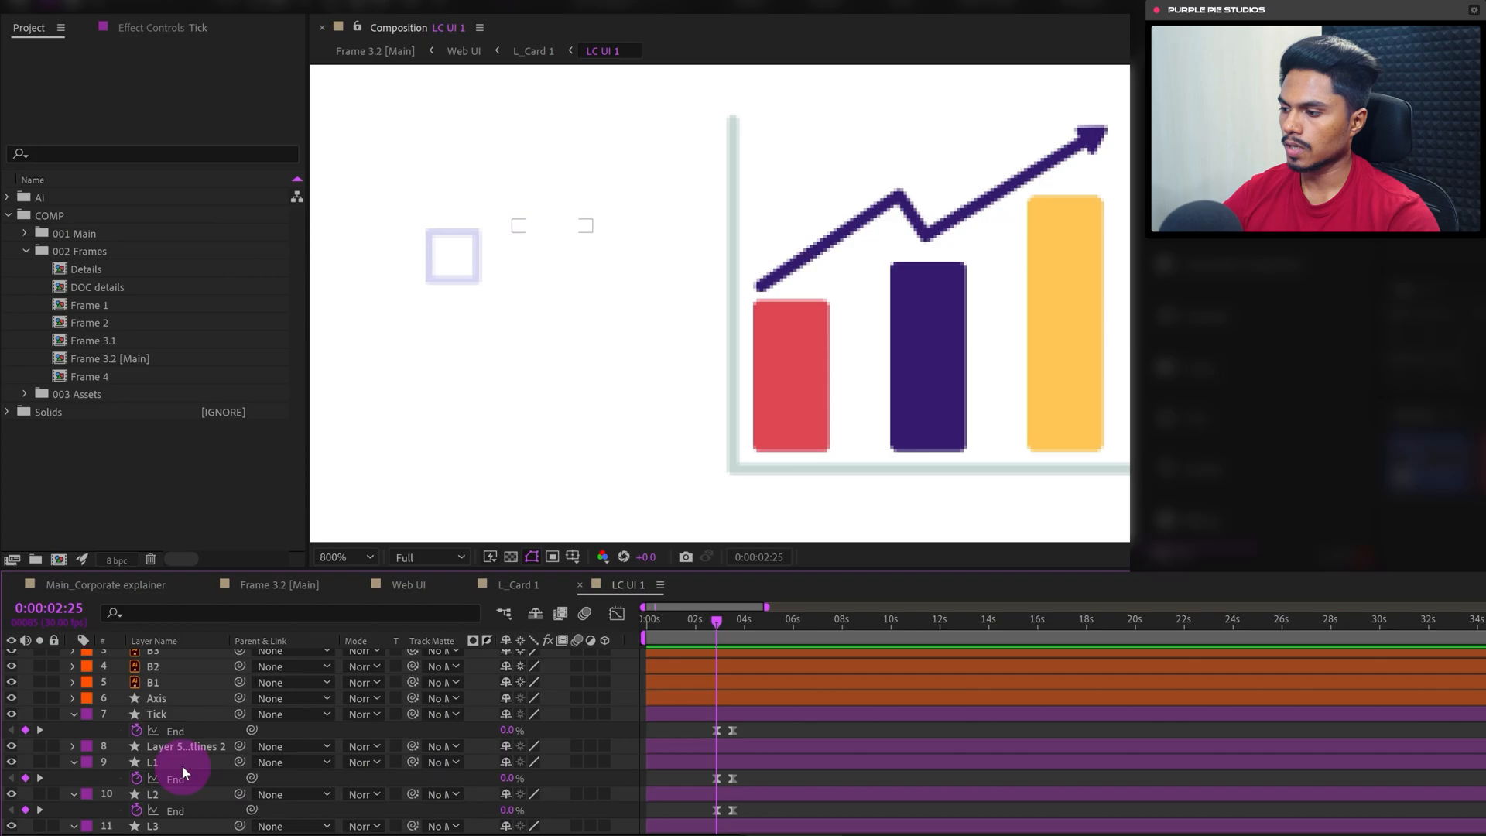
Keyframe the checkbox outline layer's Scale at 40% on 0:00:02:25 and at 100% on 0:00:03:15
left_click(190, 746)
key("s")
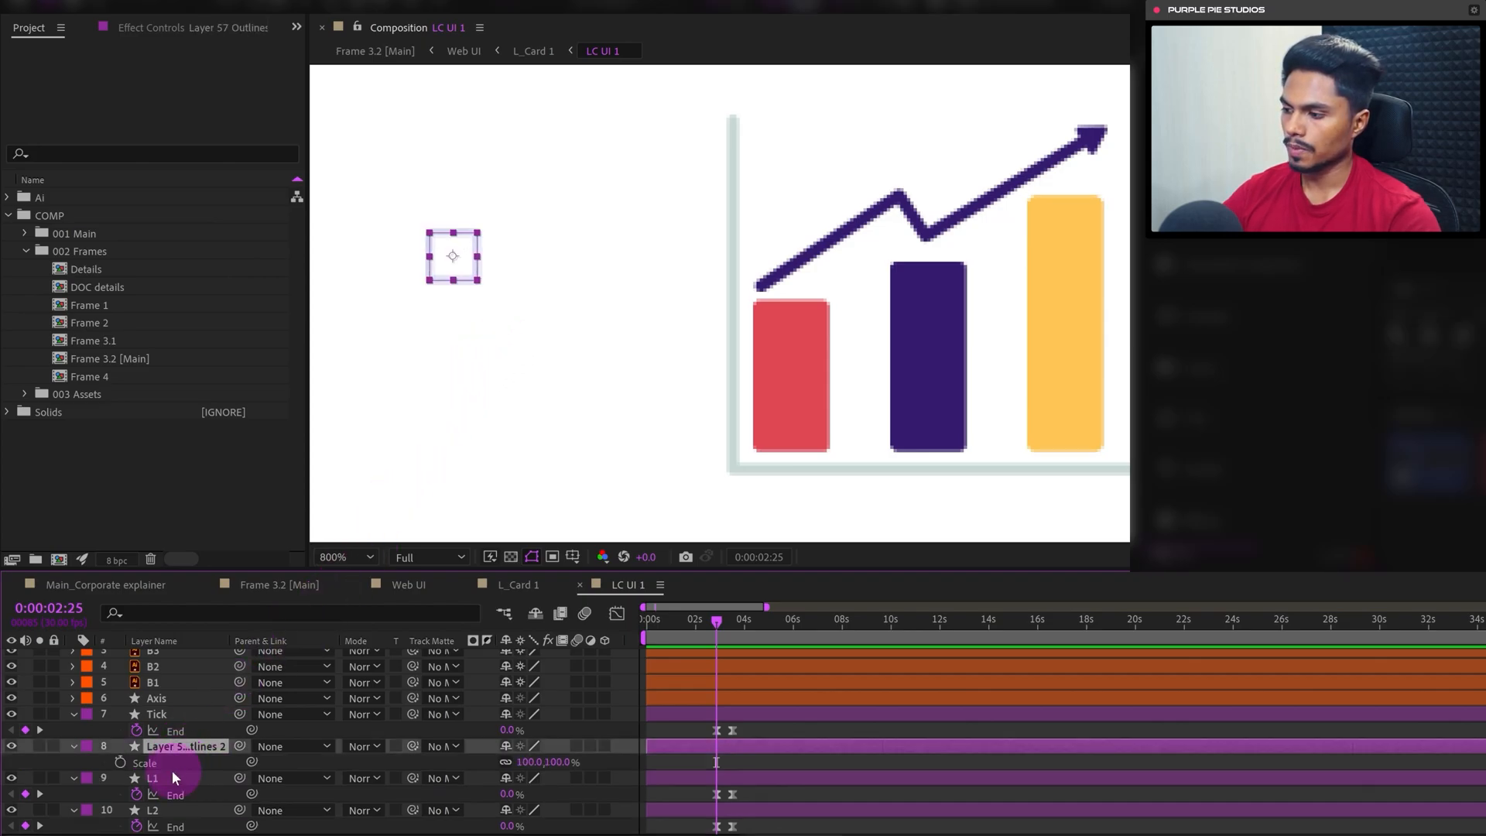
left_click(120, 763)
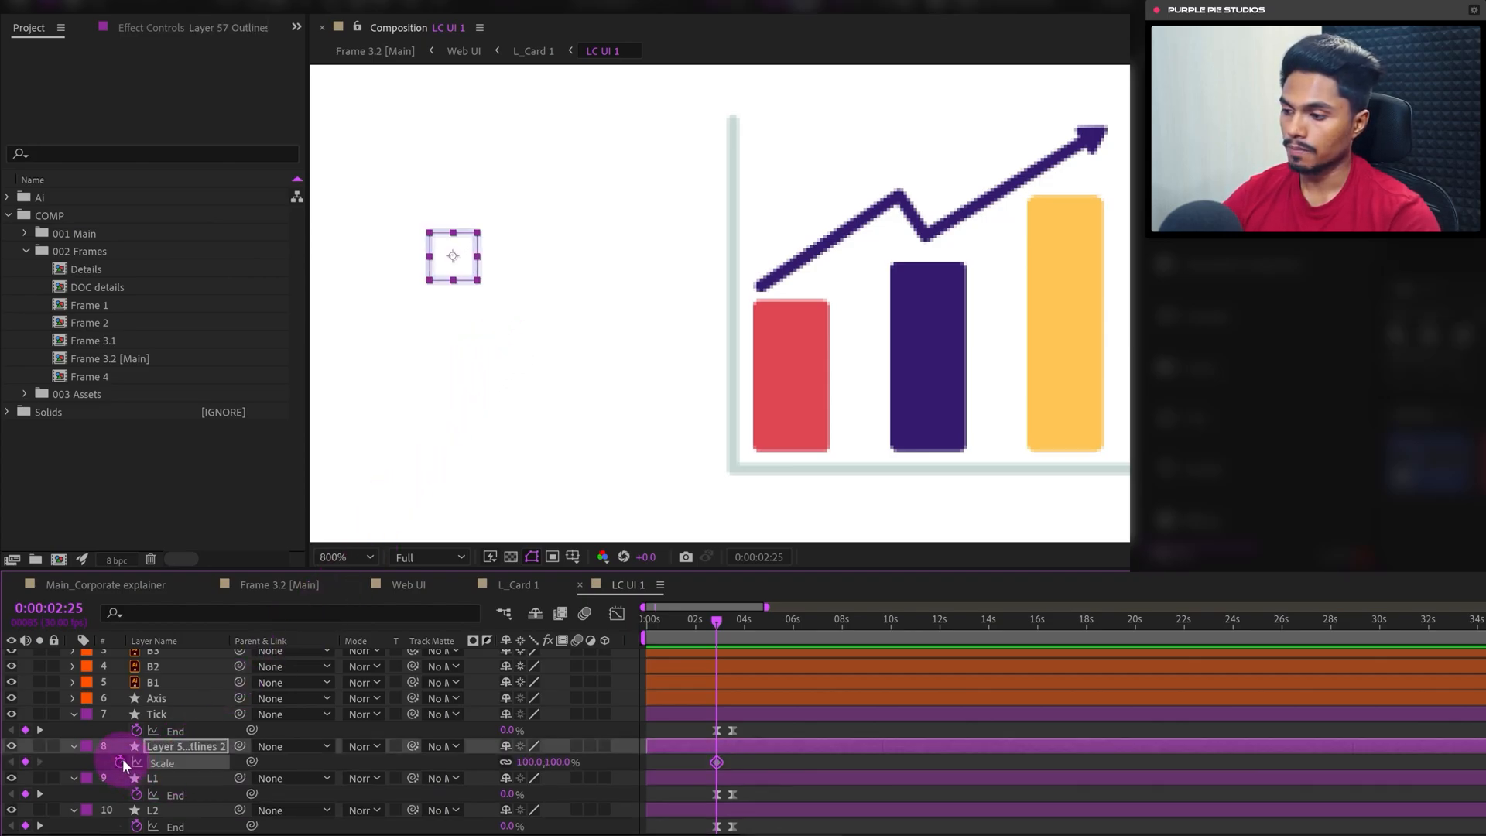
left_click(751, 768)
key("k")
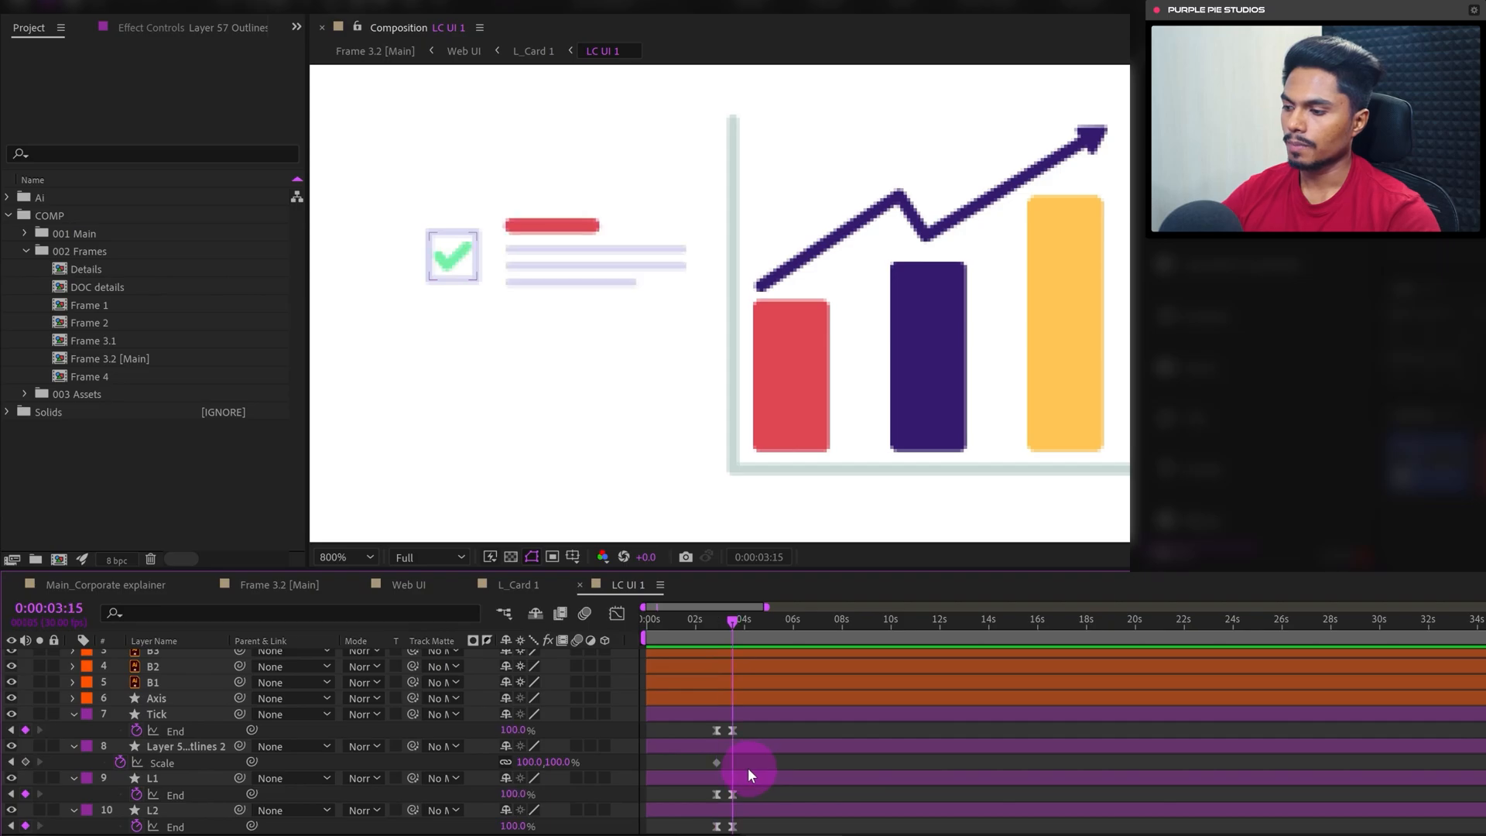
left_click(25, 763)
key("j")
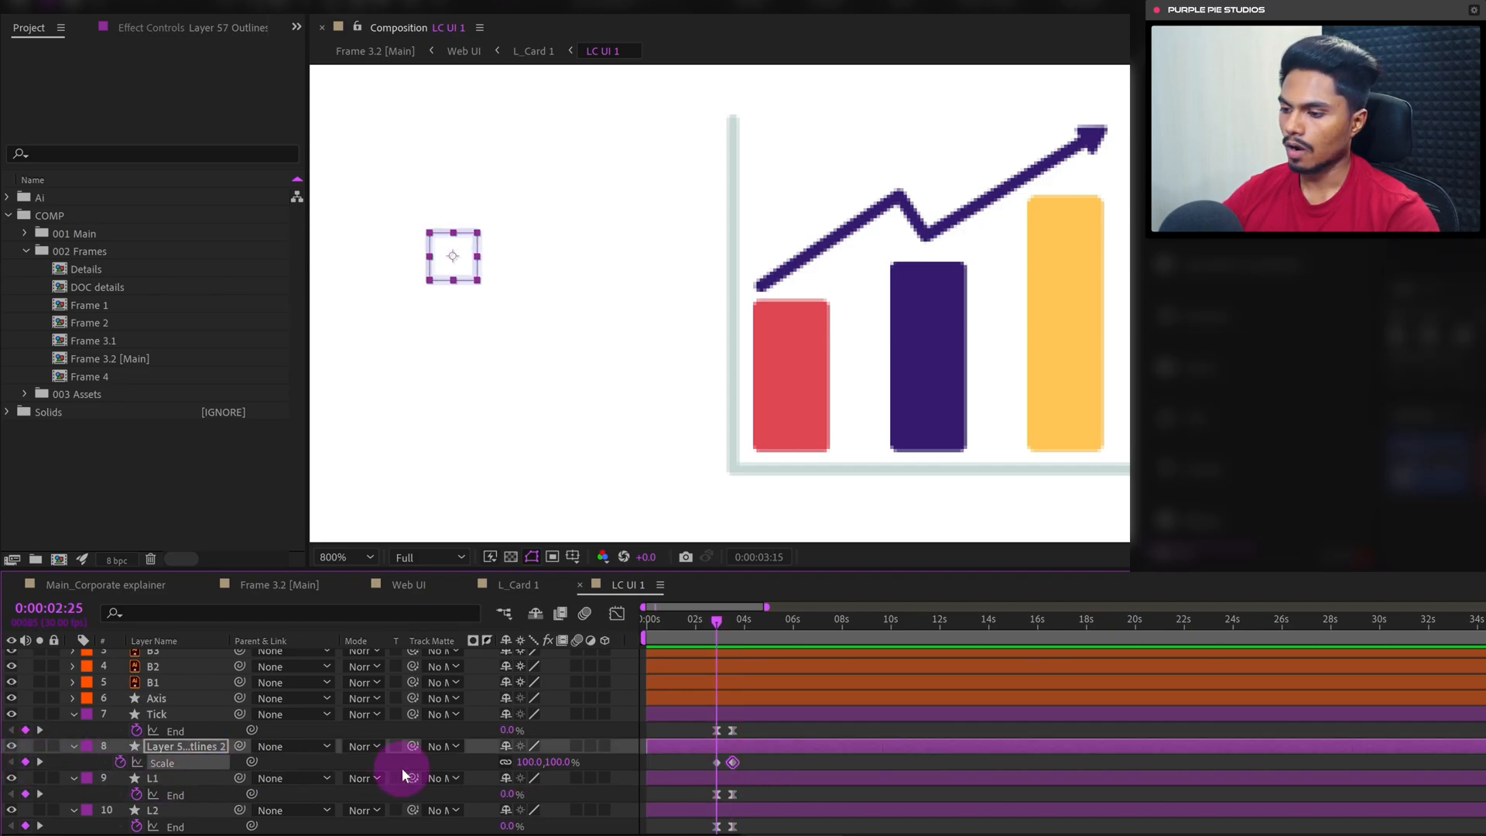
left_click_drag(525, 763, 476, 776)
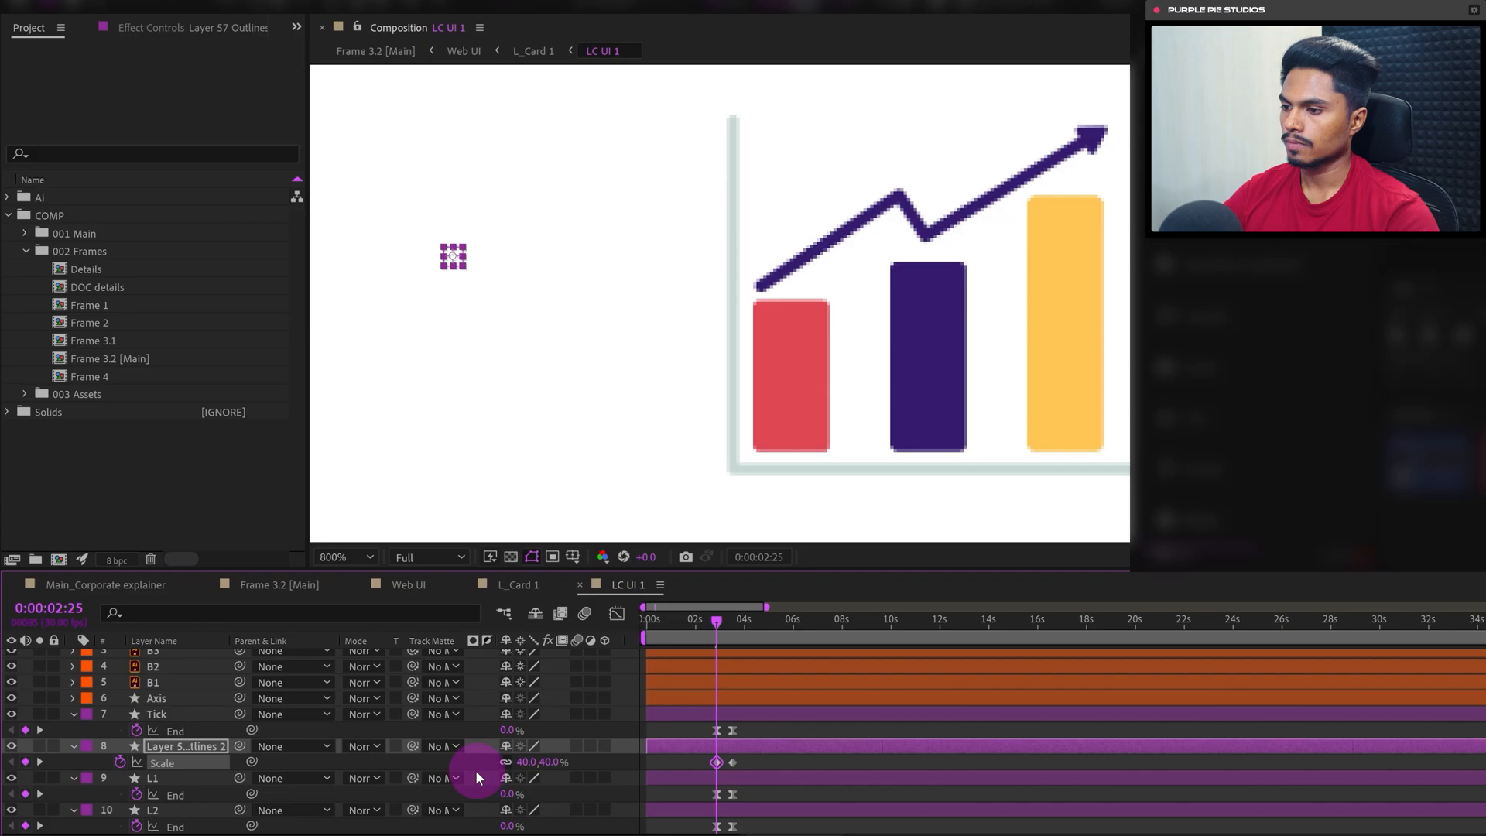
Trim the checkbox outline layer to start at 0:00:02:25 and Easy Ease both of its Scale keyframes
left_click(740, 766)
left_click(166, 746)
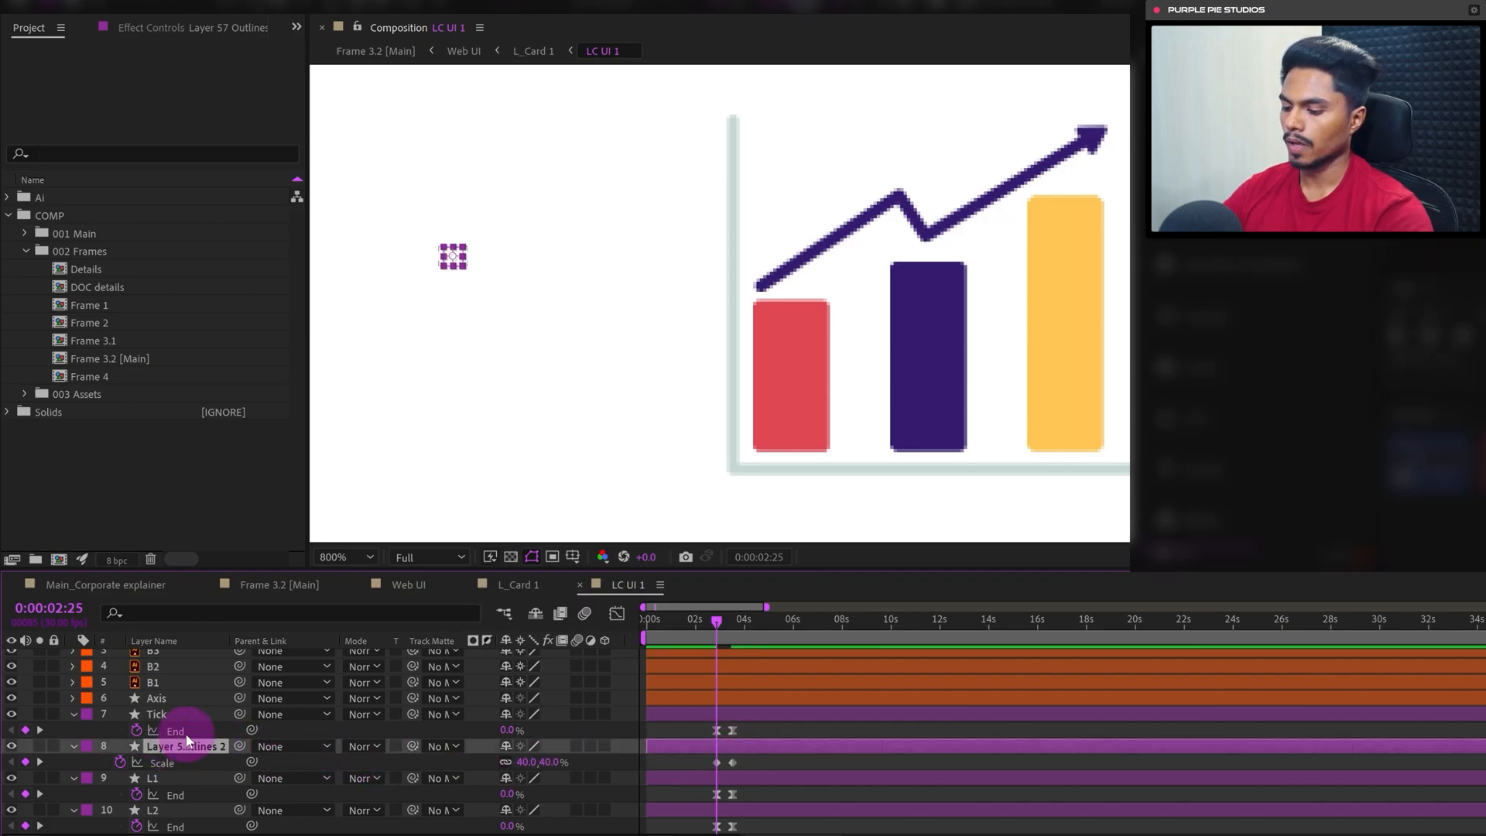
key("equal")
key("equal")
left_click_drag(802, 754, 670, 777)
left_click(768, 727)
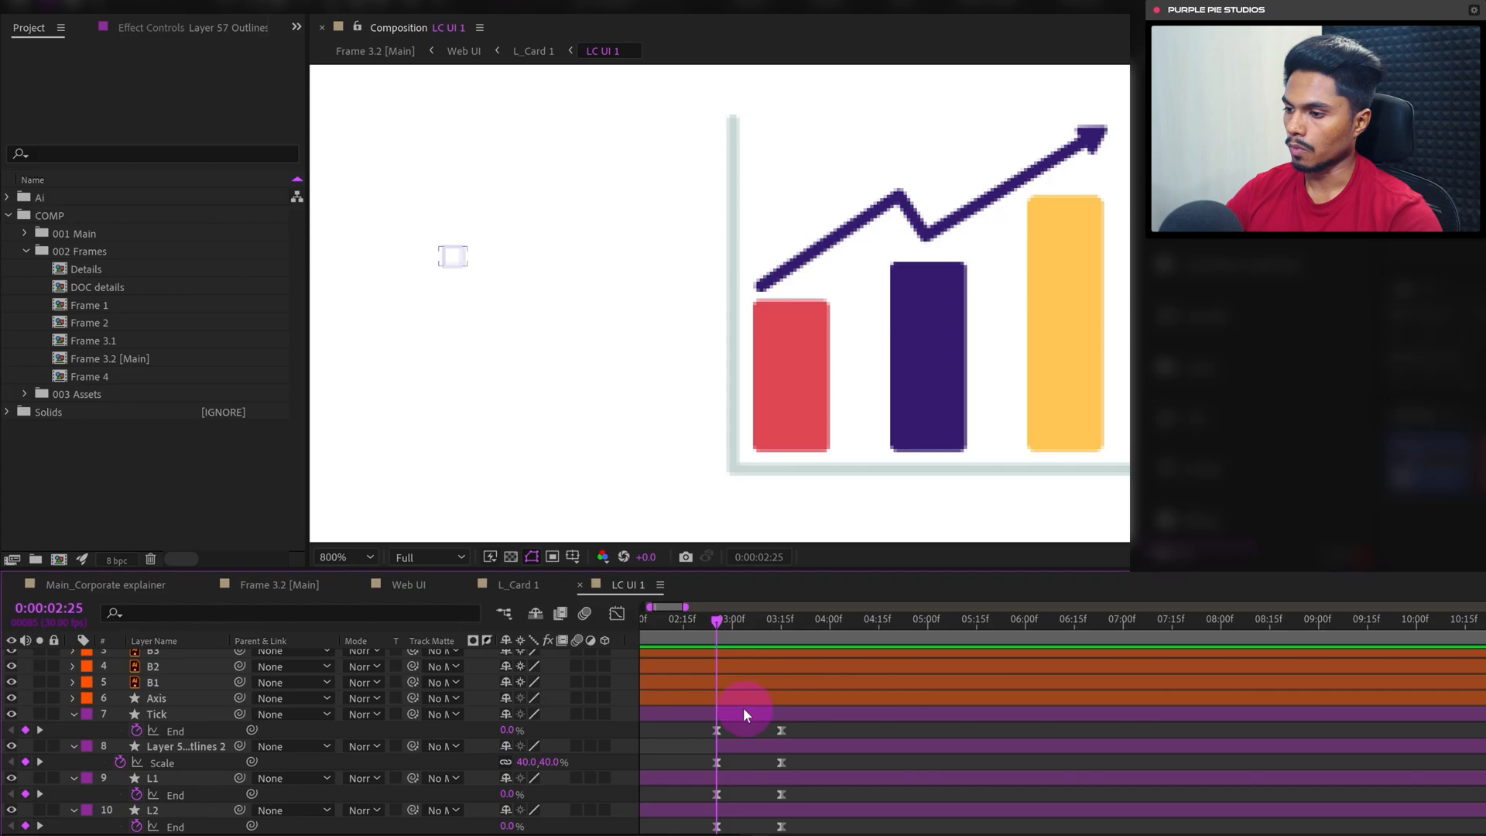
Maximize the timeline and shift the checkbox outline layer about three frames earlier, ahead of the Tick's first keyframe
double_click(620, 583)
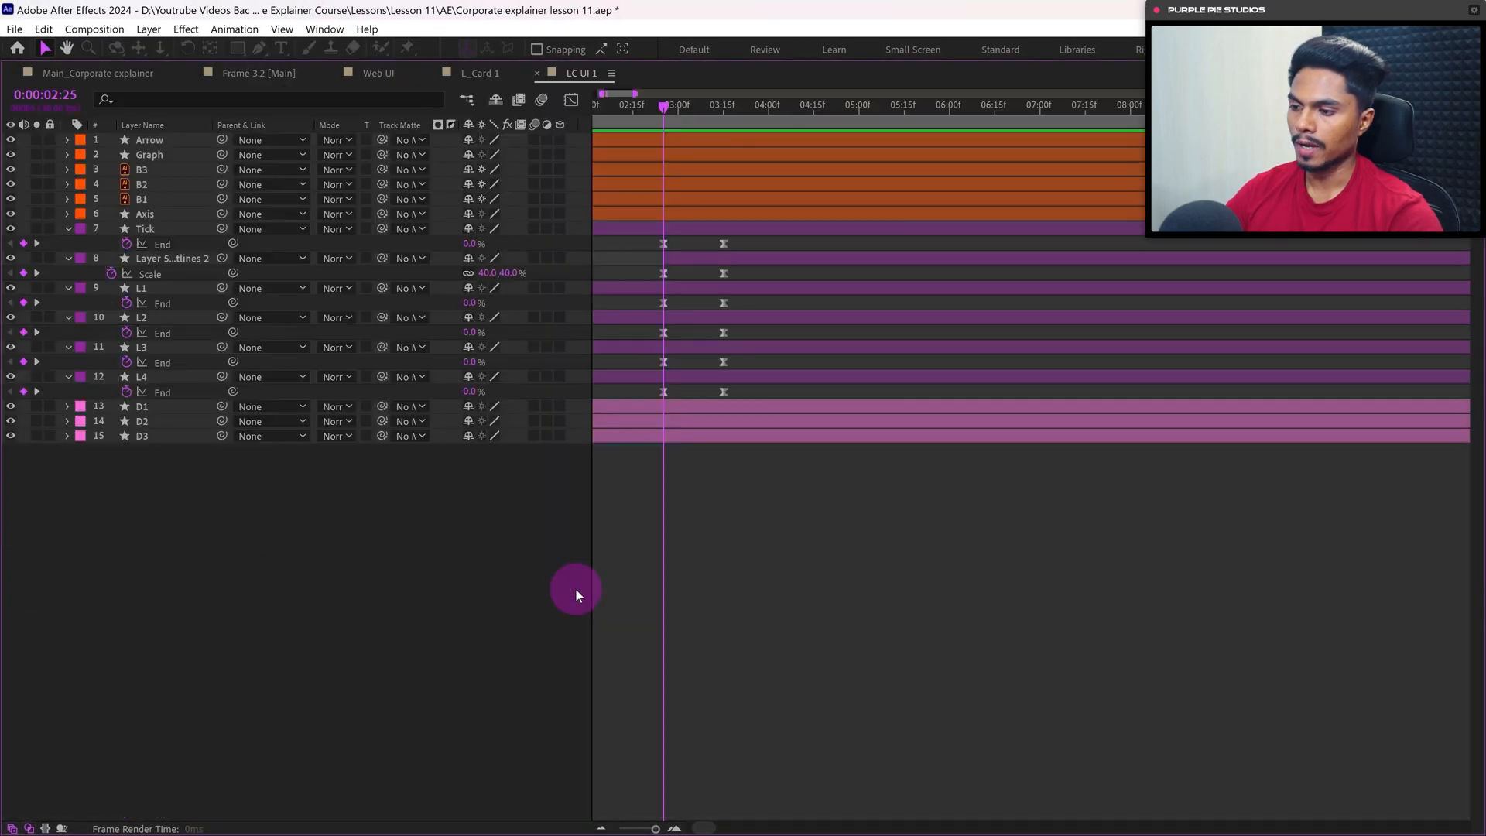
left_click(722, 272)
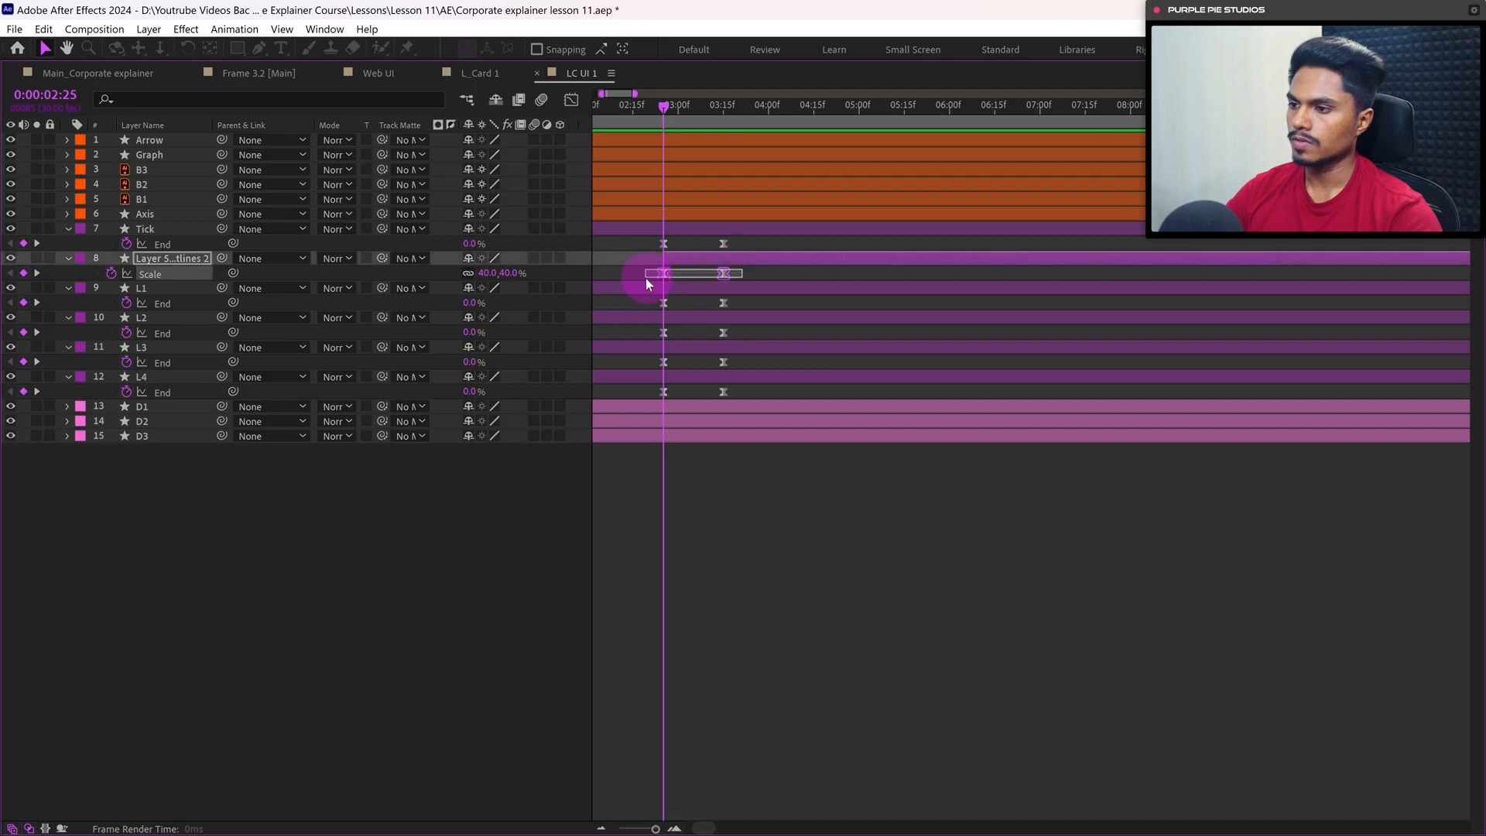
left_click(686, 275)
left_click(690, 257)
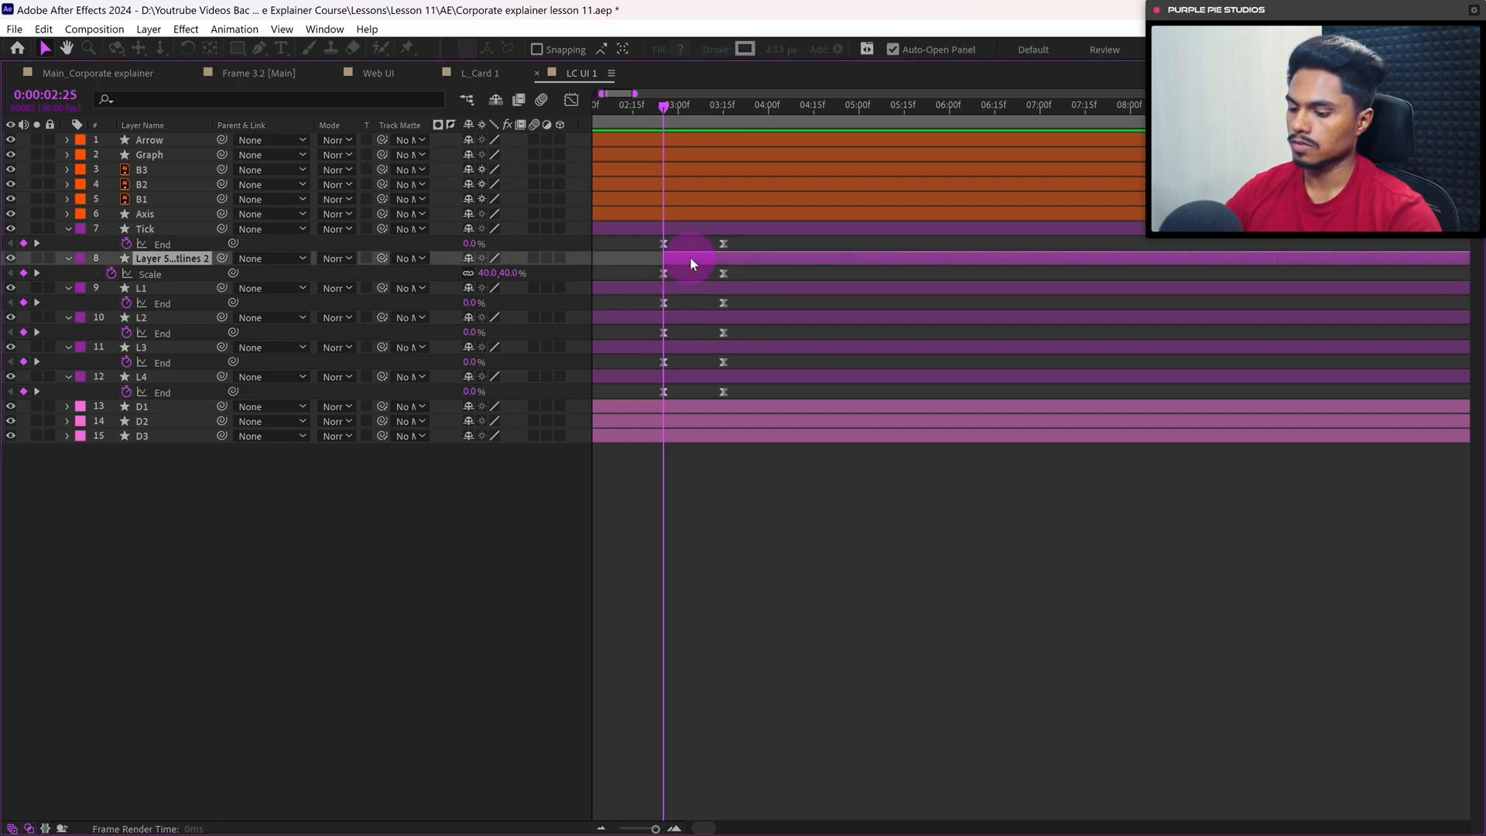
key("equal")
key("Page_Up")
key("Page_Up")
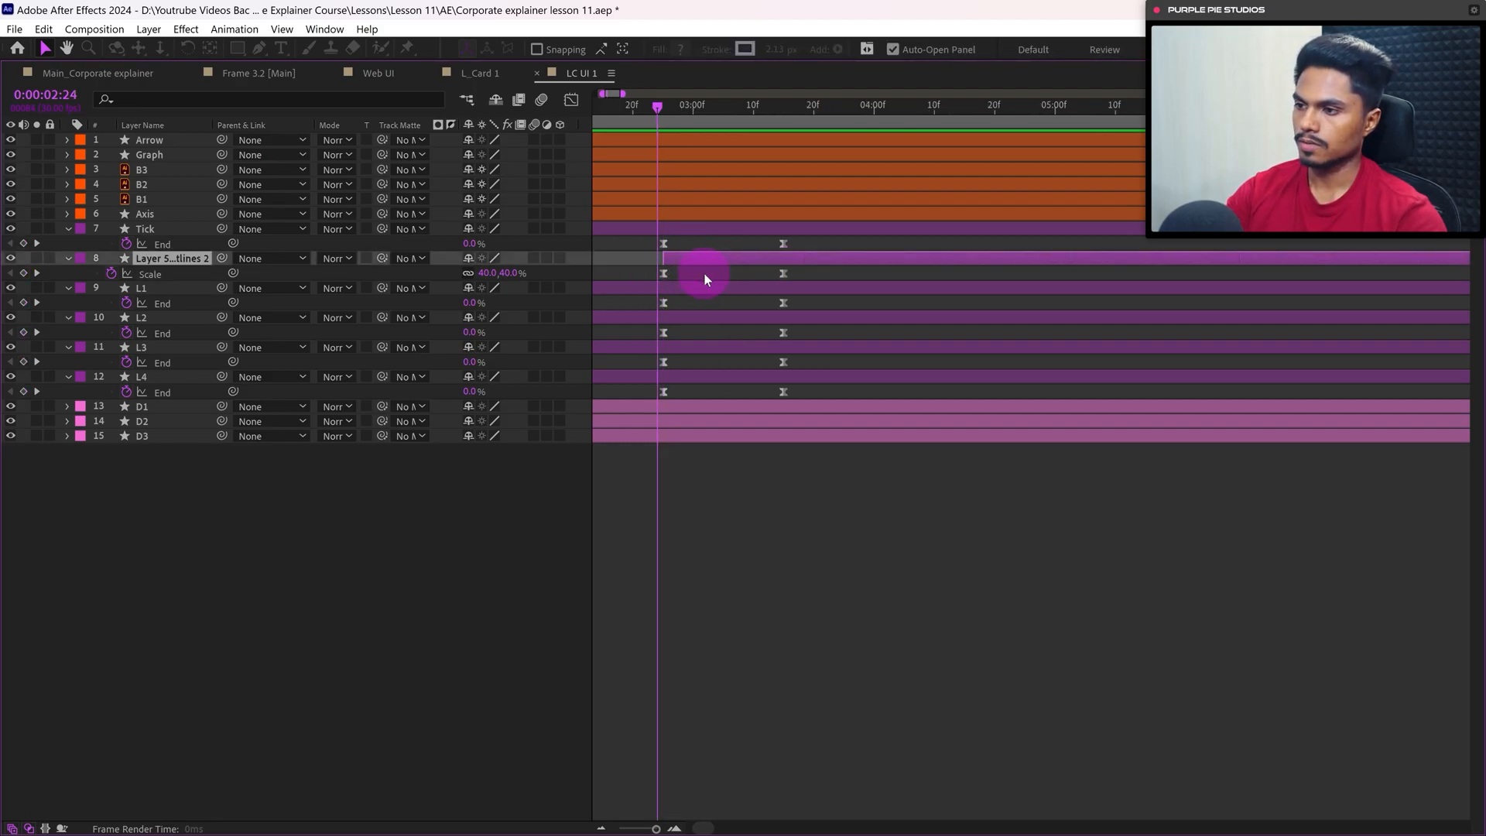
left_click_drag(693, 258, 673, 260)
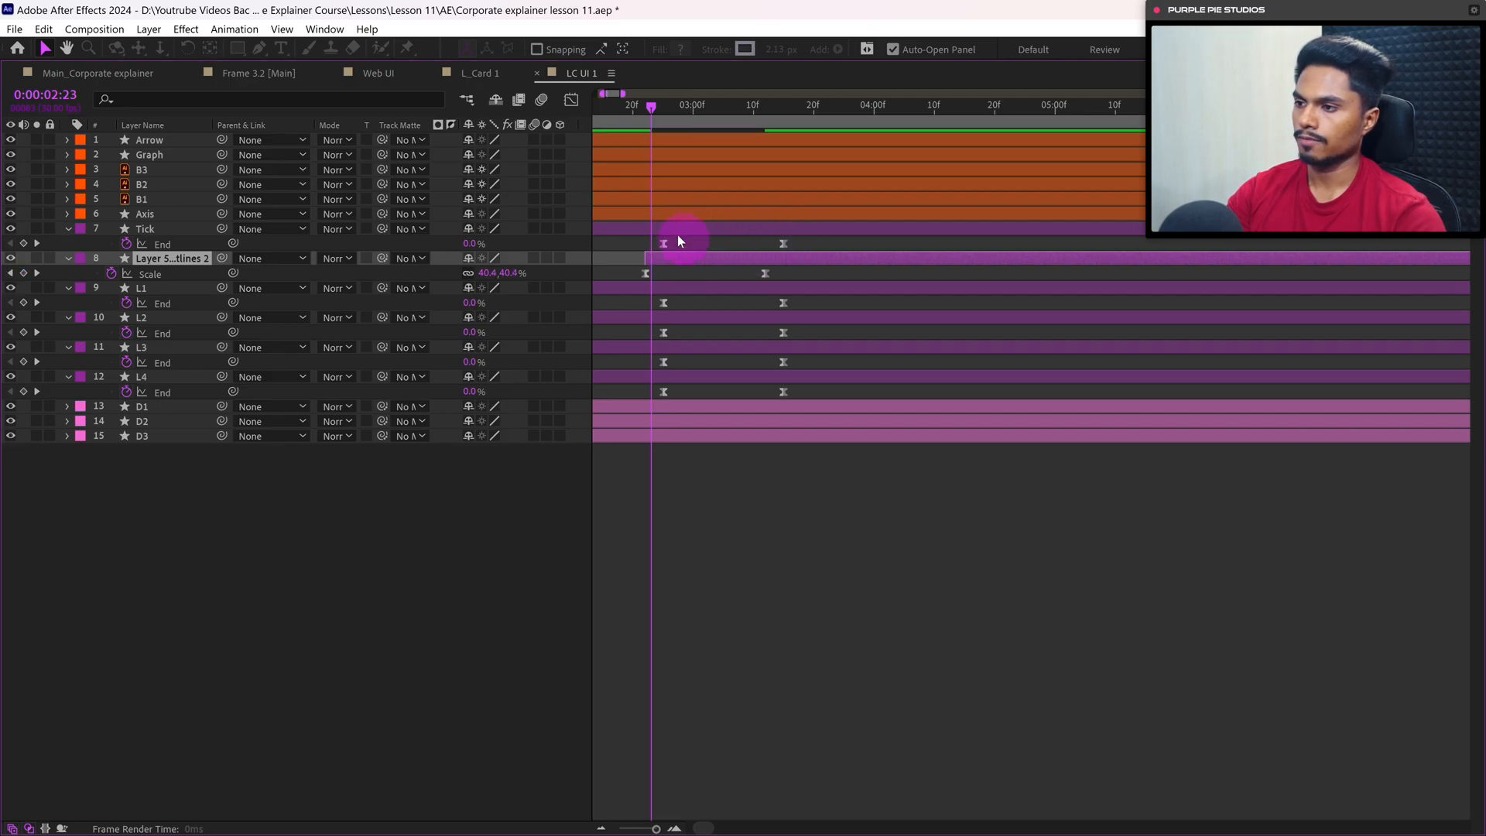
Move L1's End keyframes to start at 0:00:02:29 and stagger those of L2, L3 and L4 about four frames apart
left_click_drag(649, 109, 686, 133)
left_click_drag(812, 294, 658, 395)
left_click_drag(662, 300, 685, 305)
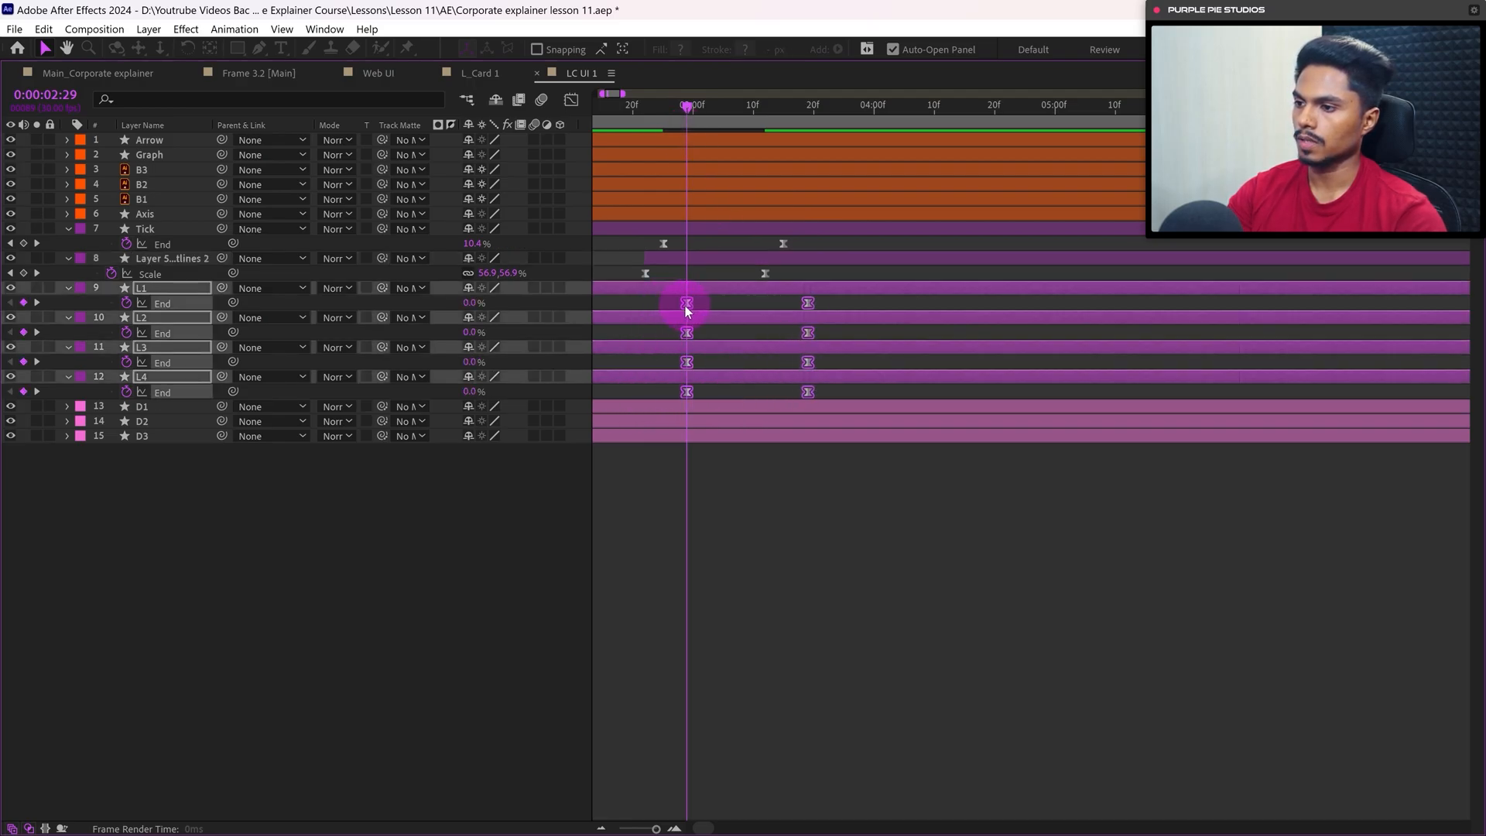
left_click_drag(827, 323, 654, 409)
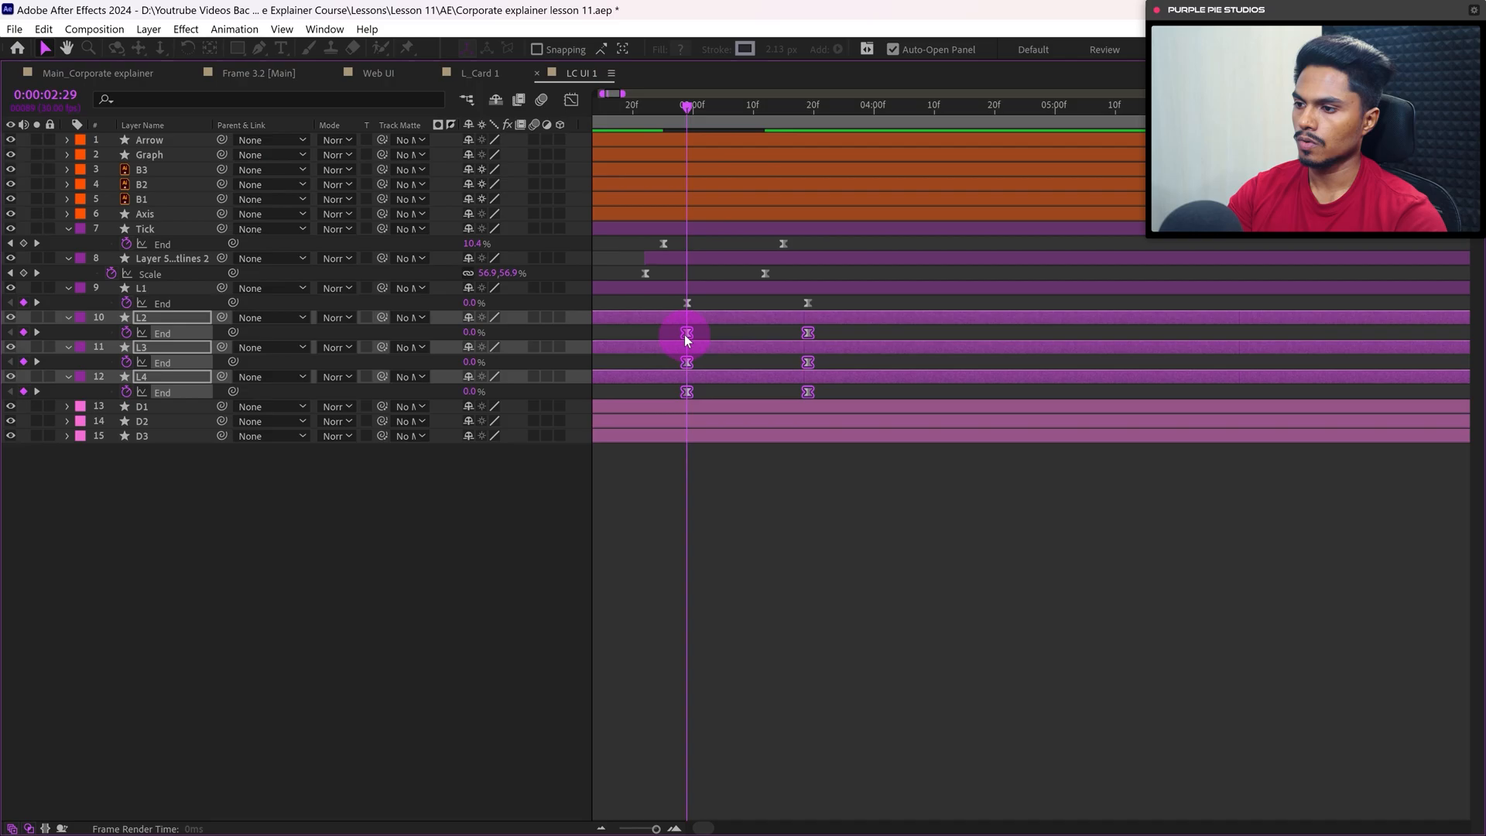
left_click_drag(686, 332, 739, 363)
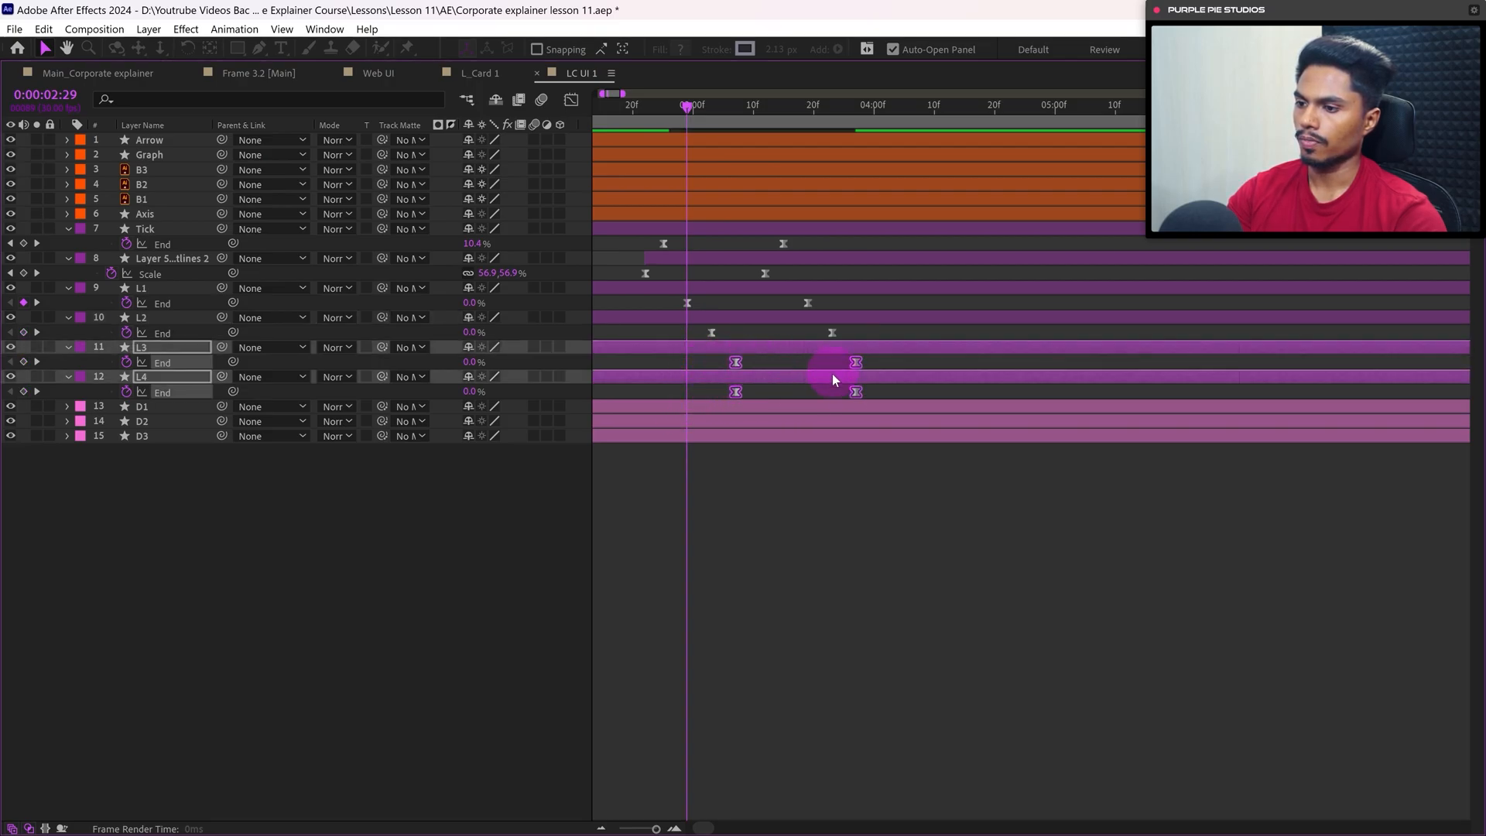
left_click_drag(885, 393, 760, 393)
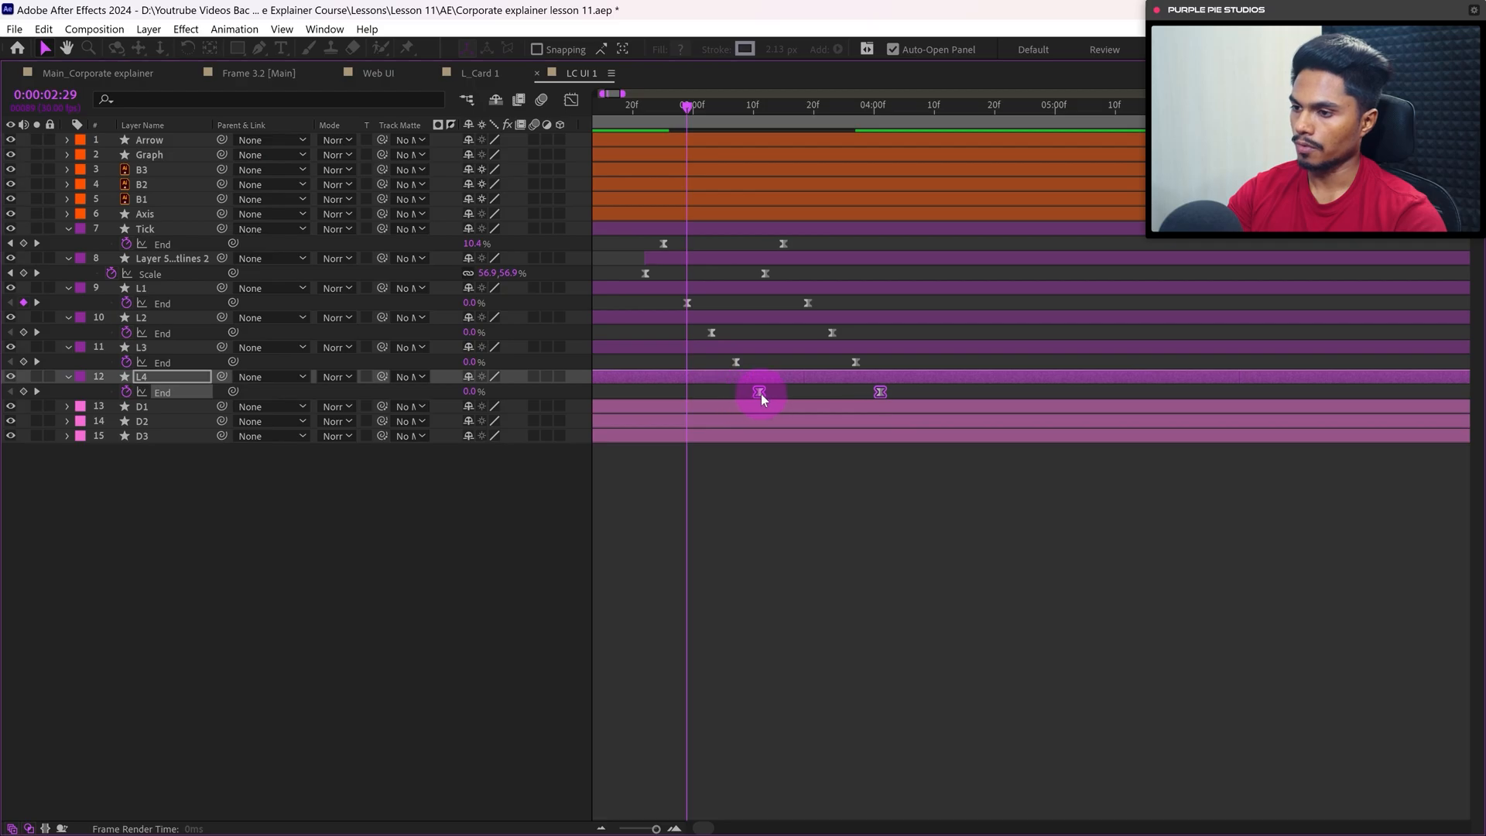
key("F2")
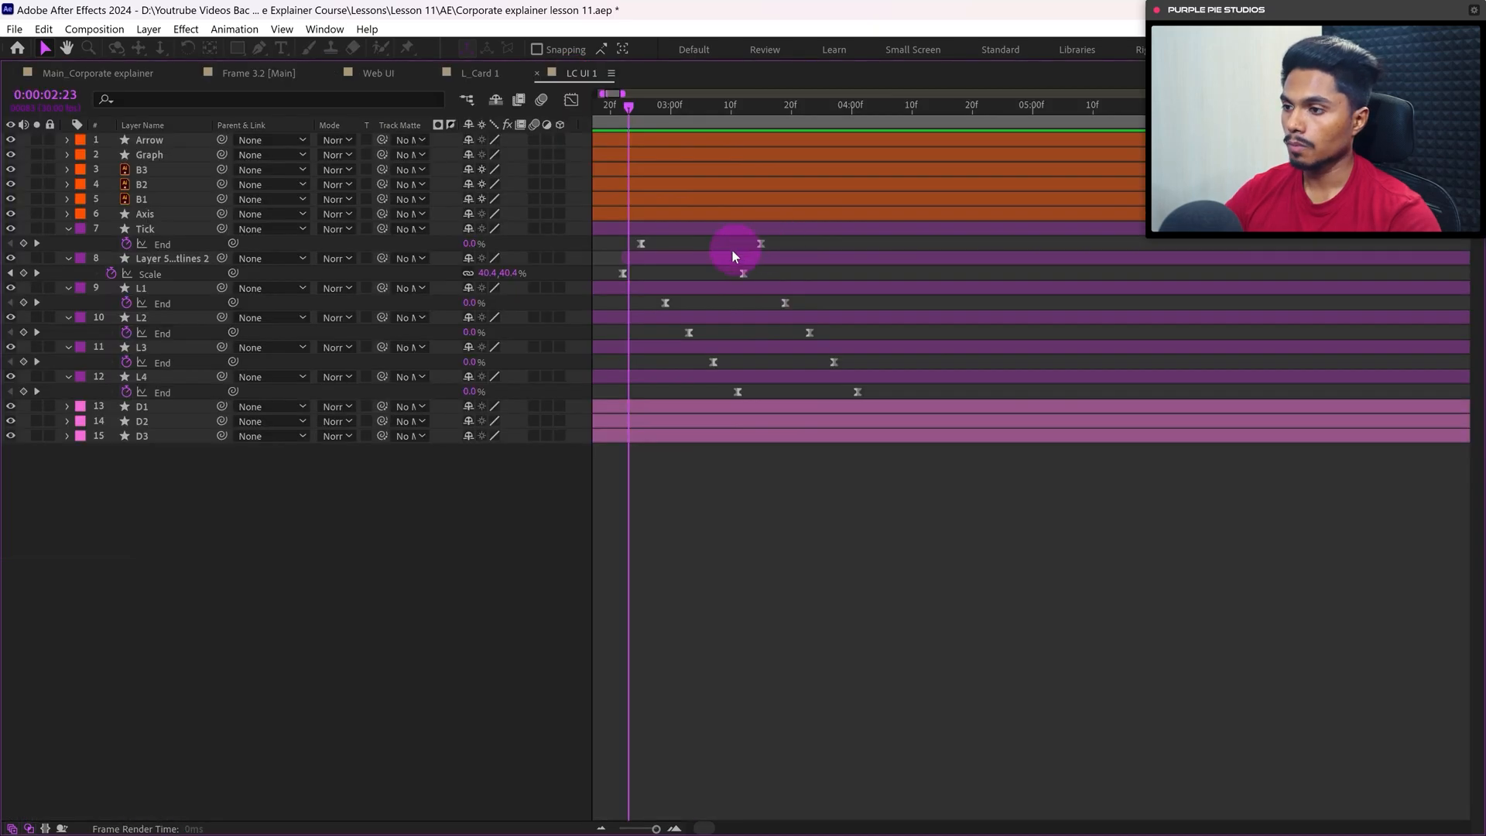
Reshape the Tick's End speed curve in the Graph Editor into a sharp early peak of about 600 %/sec with a long ease-out
left_click_drag(731, 249, 636, 256)
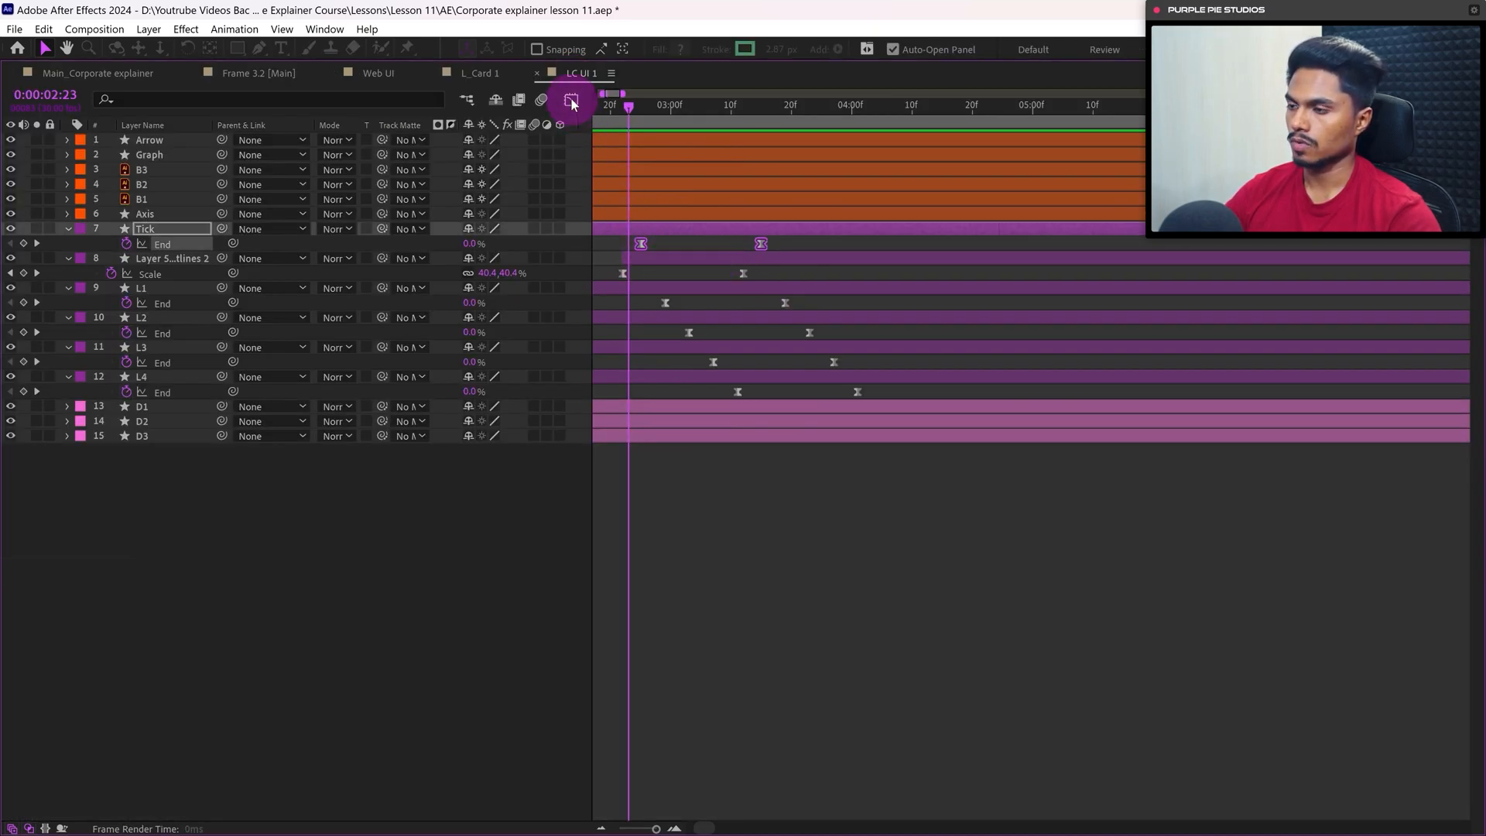
left_click_drag(816, 718, 613, 771)
mouse_move(689, 732)
left_mouse_down()
mouse_move(636, 757)
mouse_move(736, 750)
mouse_move(679, 754)
mouse_move(684, 743)
left_mouse_up()
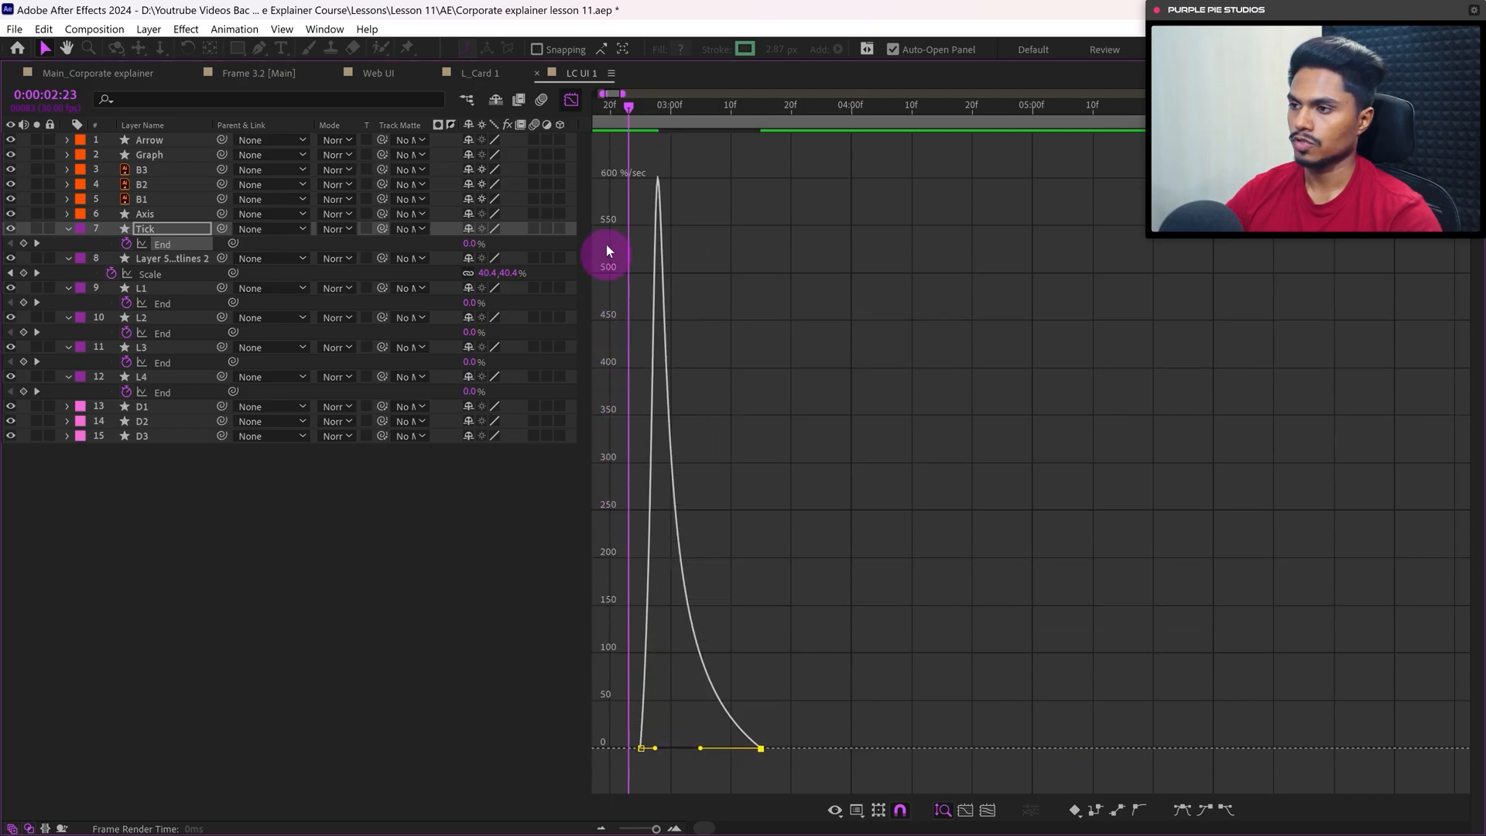
left_click(571, 100)
Copy the Tick keyframes' ease with EaseCopy and paste only the ease onto the checkbox outline's Scale and L1–L4's End keyframes
left_click_drag(785, 248, 616, 231)
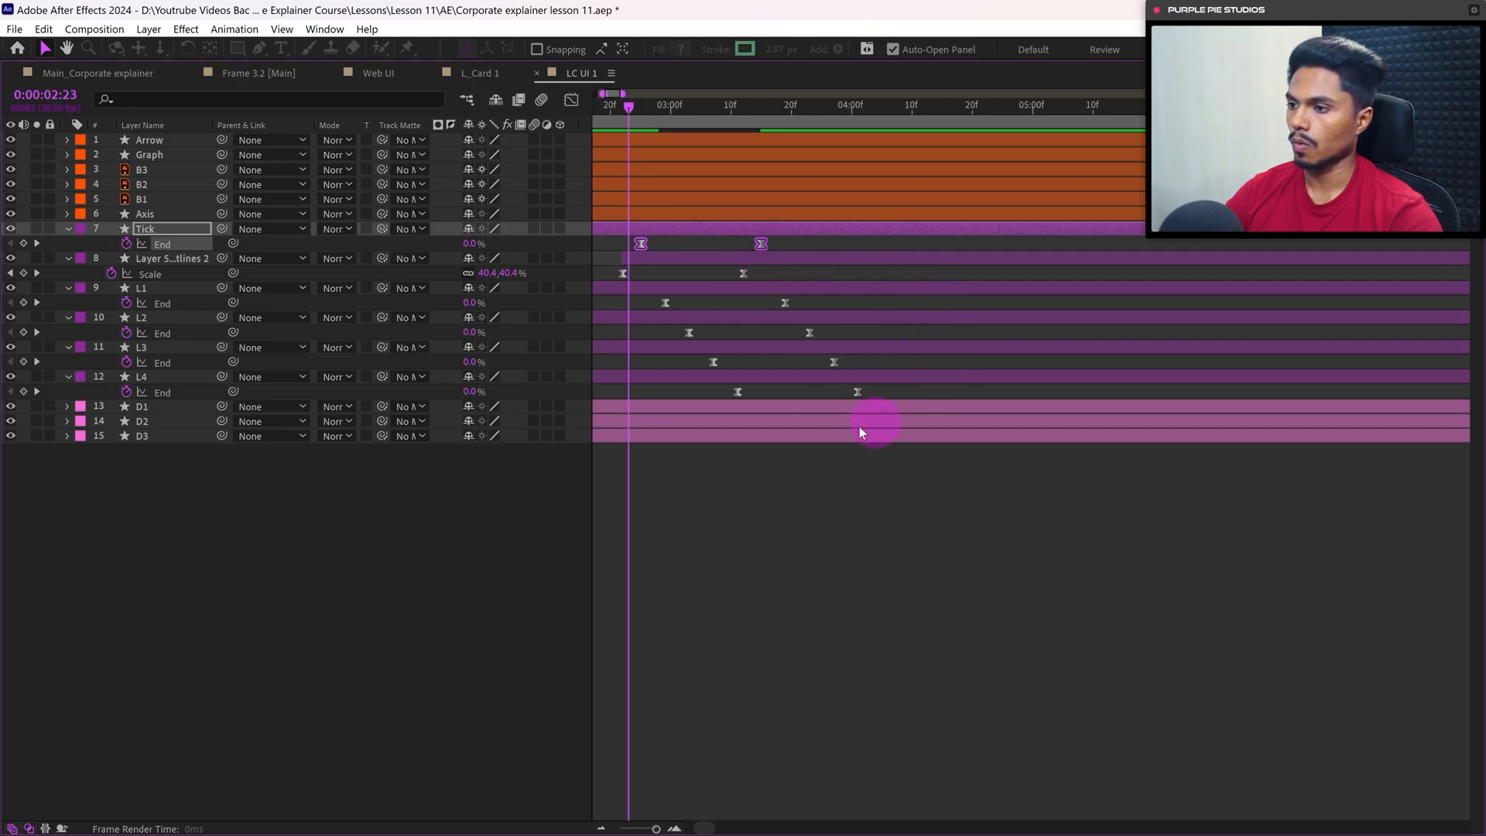
double_click(573, 68)
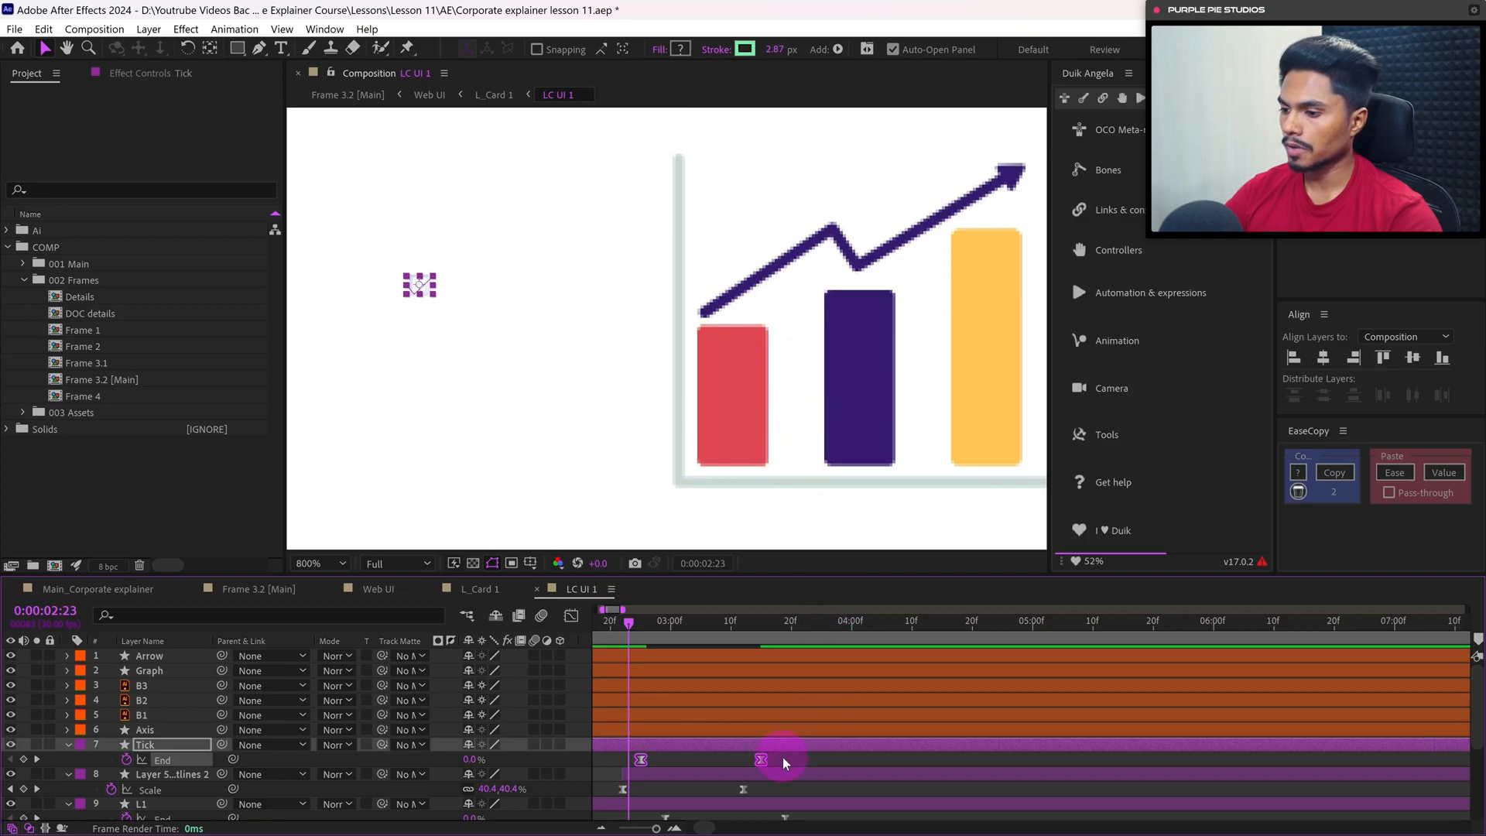
left_click(1335, 474)
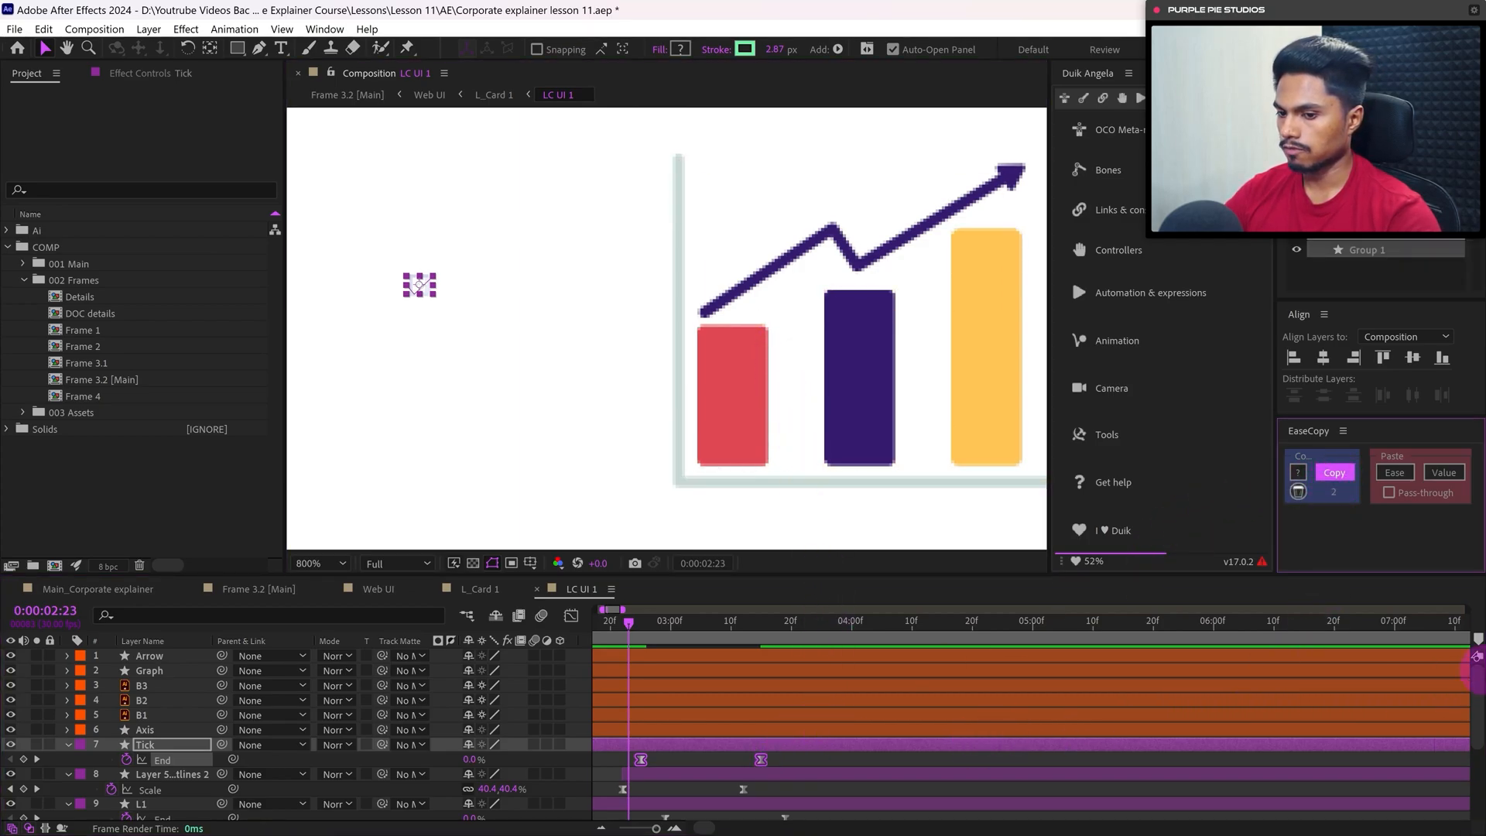
scroll(1477, 704, "down", 3)
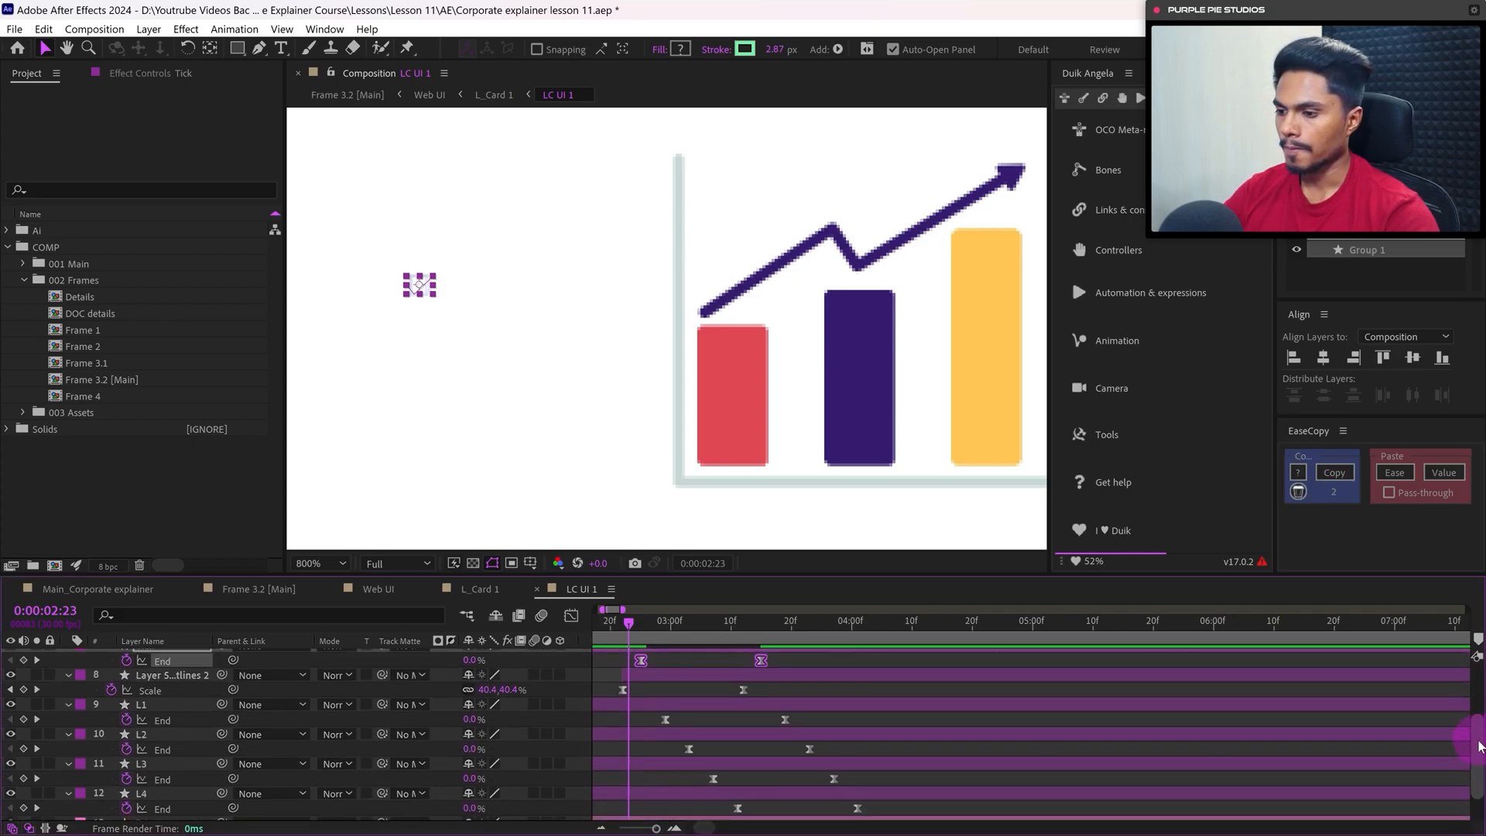
left_click_drag(878, 687, 798, 780)
left_click_drag(929, 743, 571, 723)
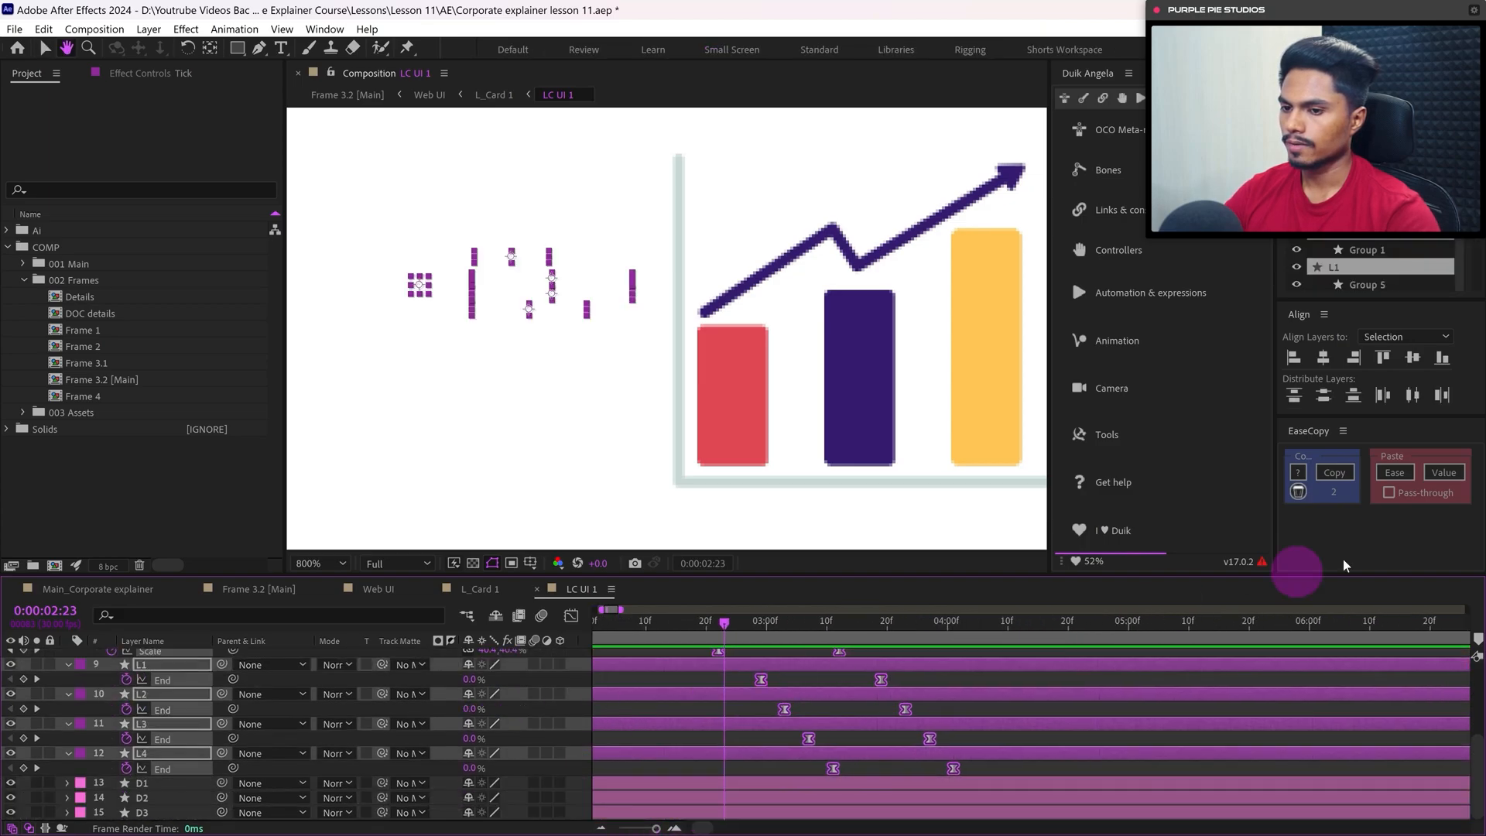
left_click(1387, 473)
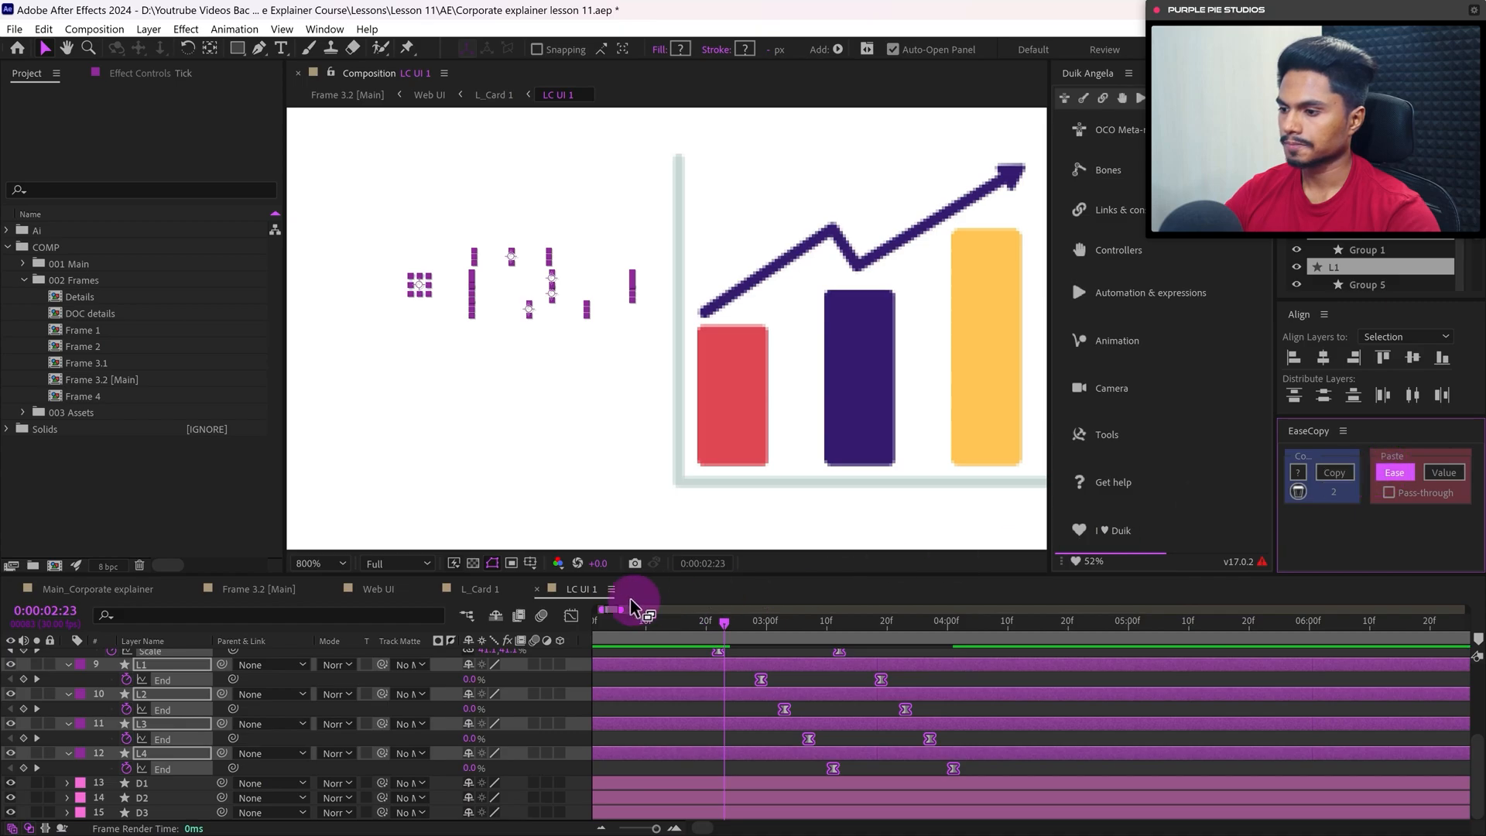
Preview the eased checkbox and line animation from 0:00:02:11 and check how it looks inside the L_Card 1 composition
left_click_drag(686, 629, 653, 642)
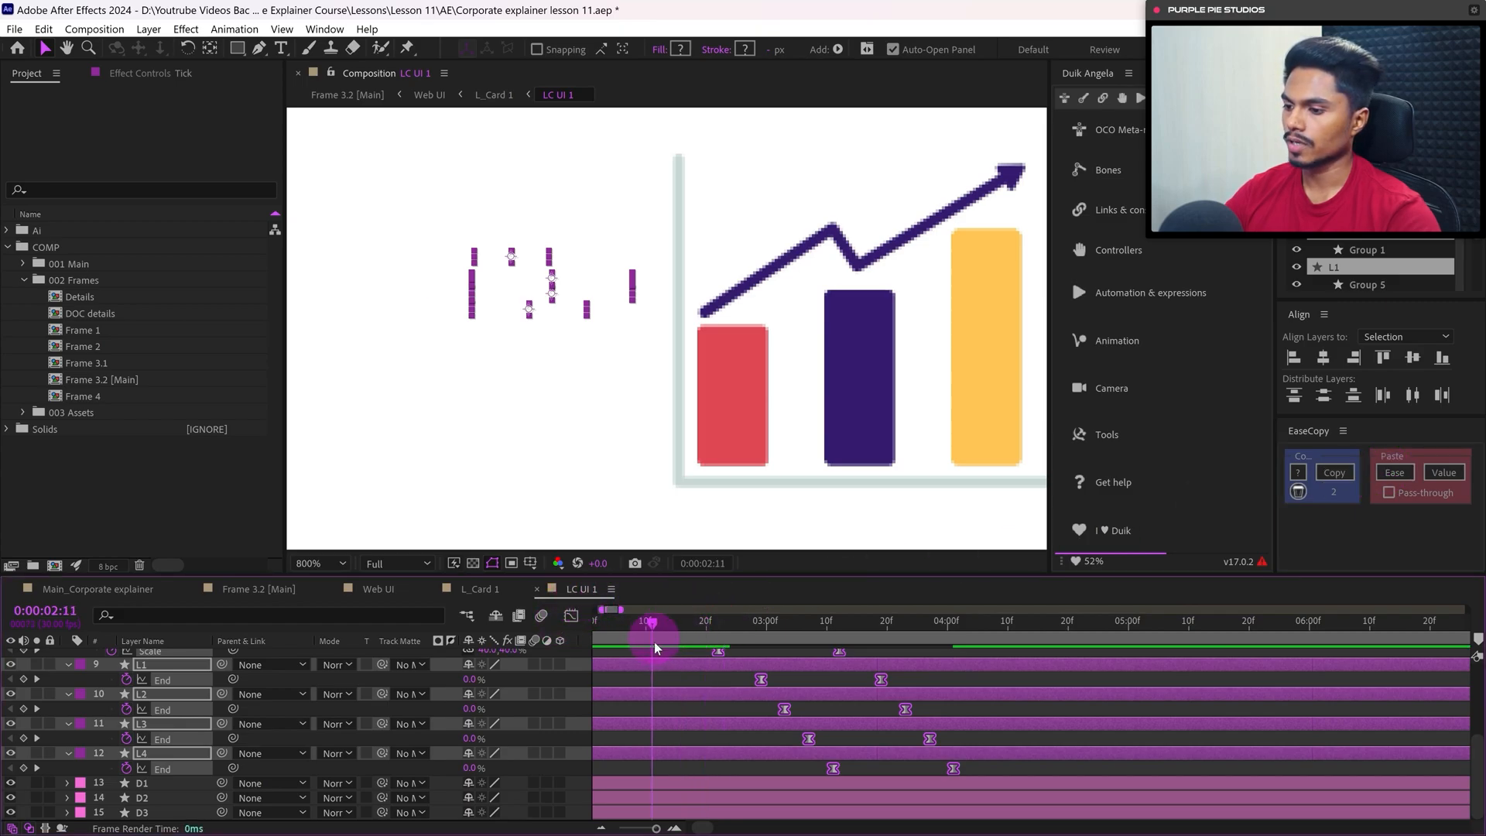
left_click(664, 677)
key("space")
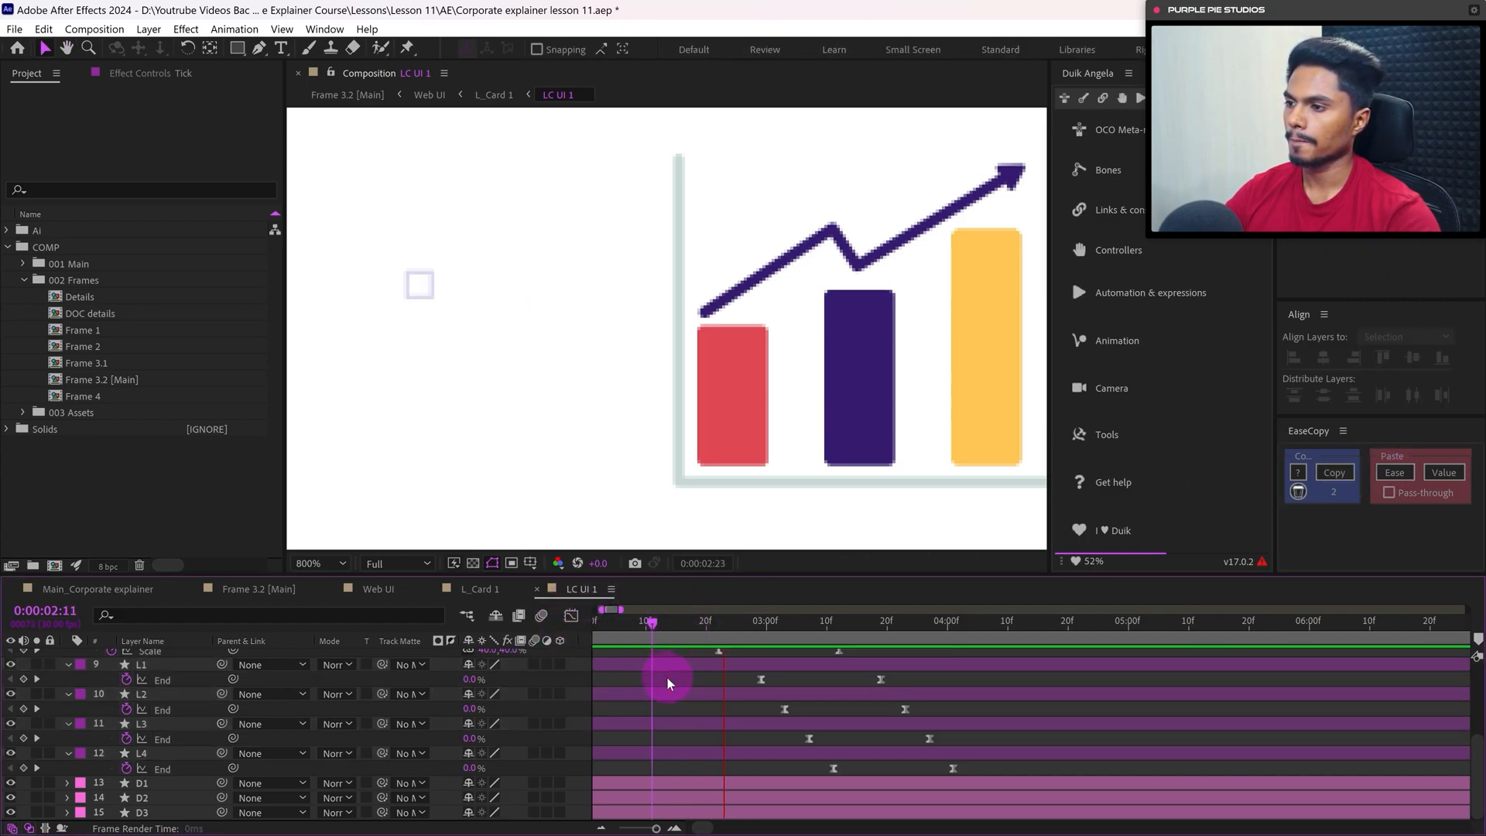
left_click(687, 624)
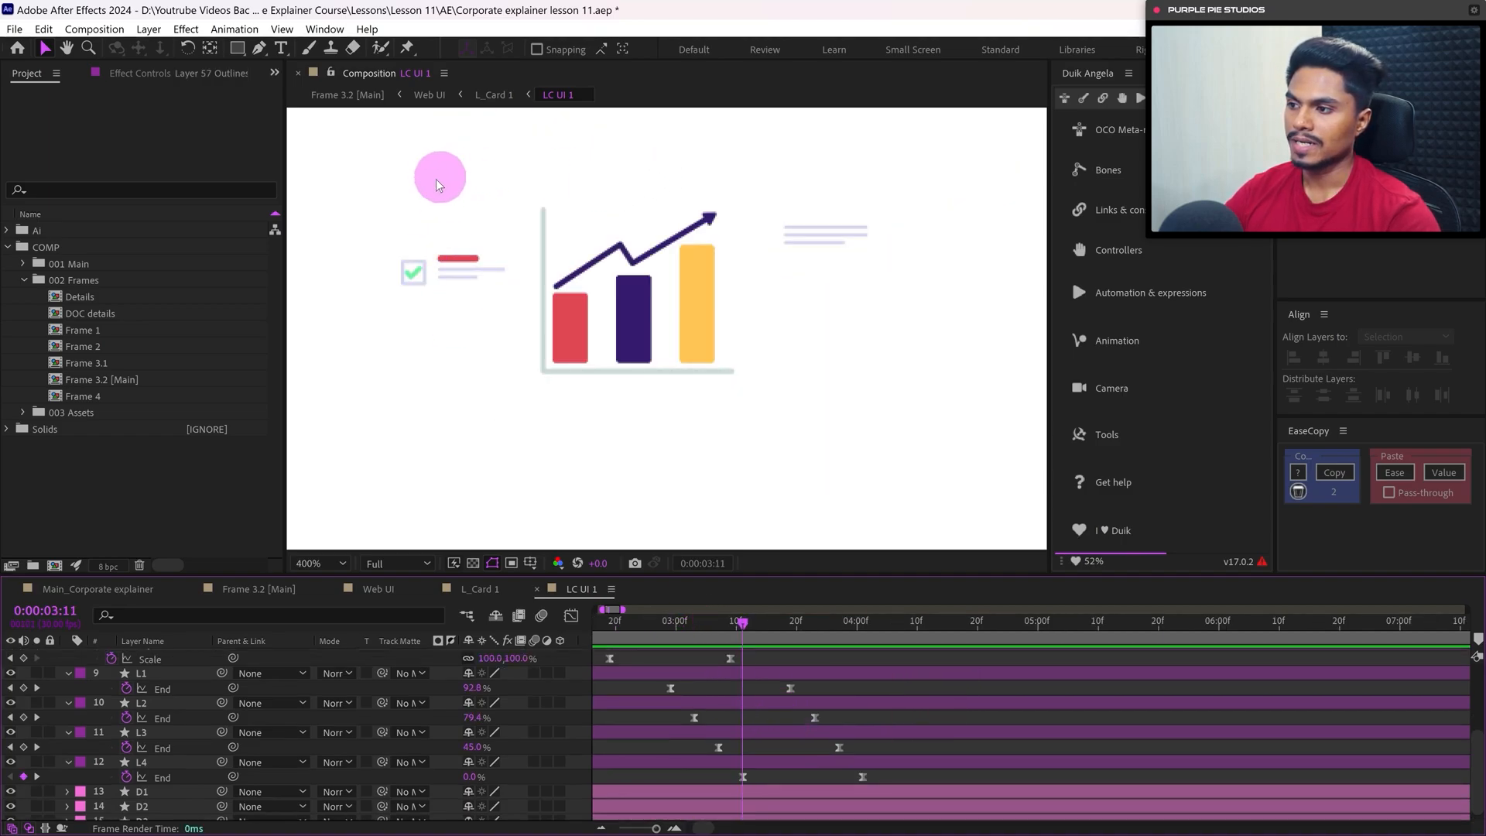
left_click_drag(364, 200, 529, 374)
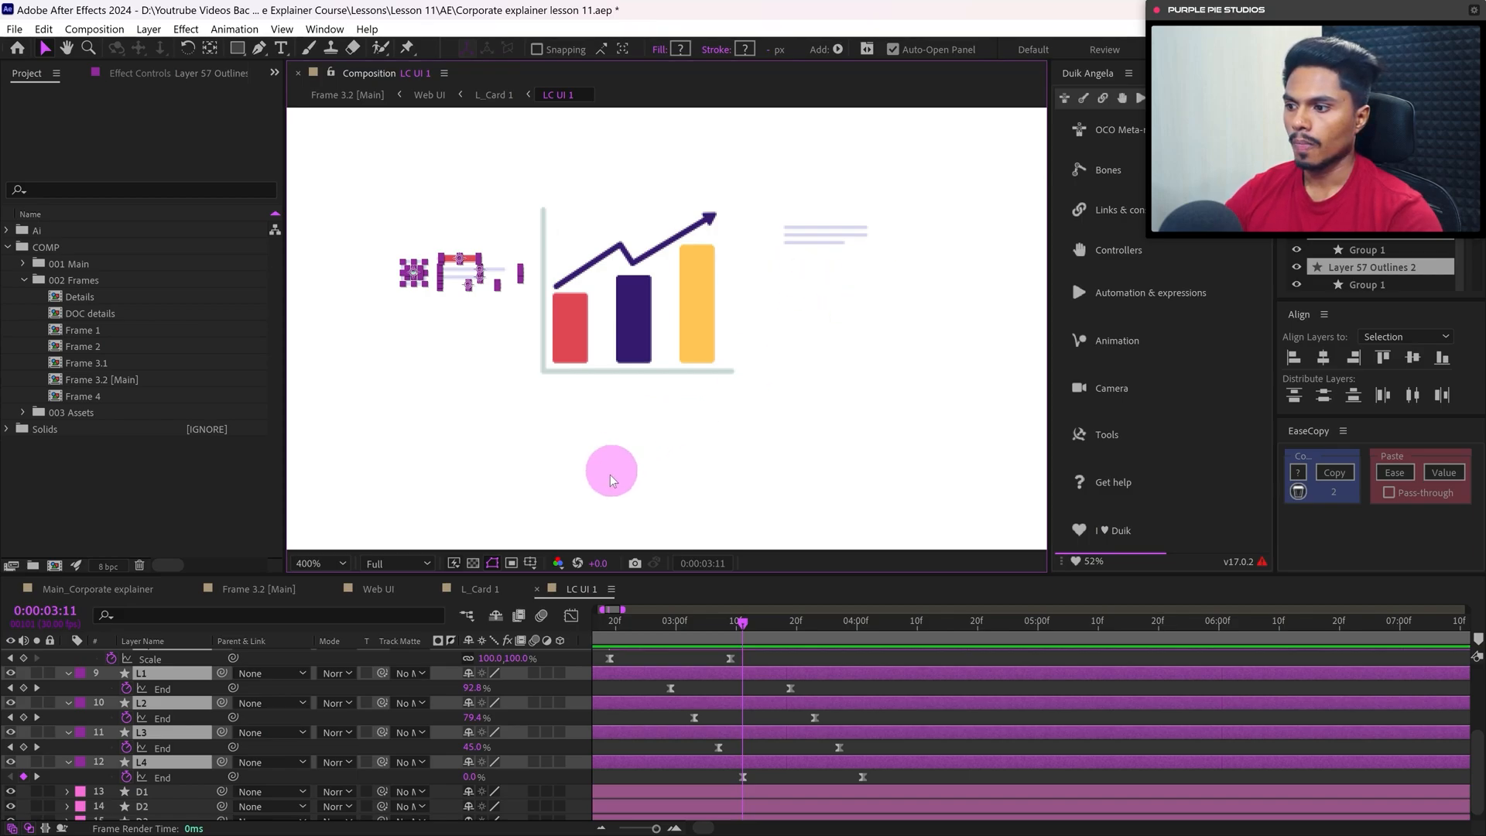
left_click(493, 563)
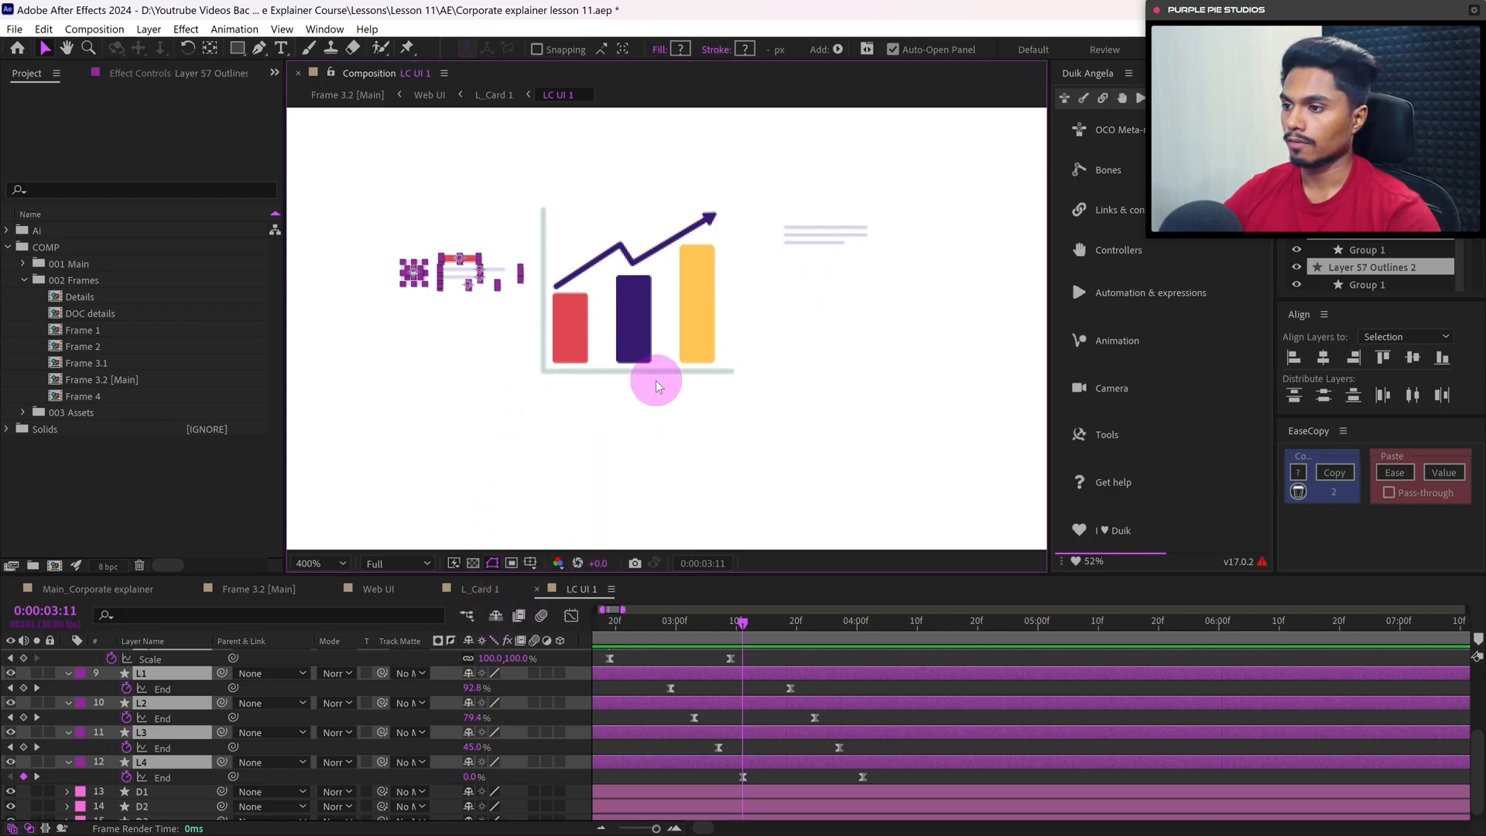
left_click(489, 587)
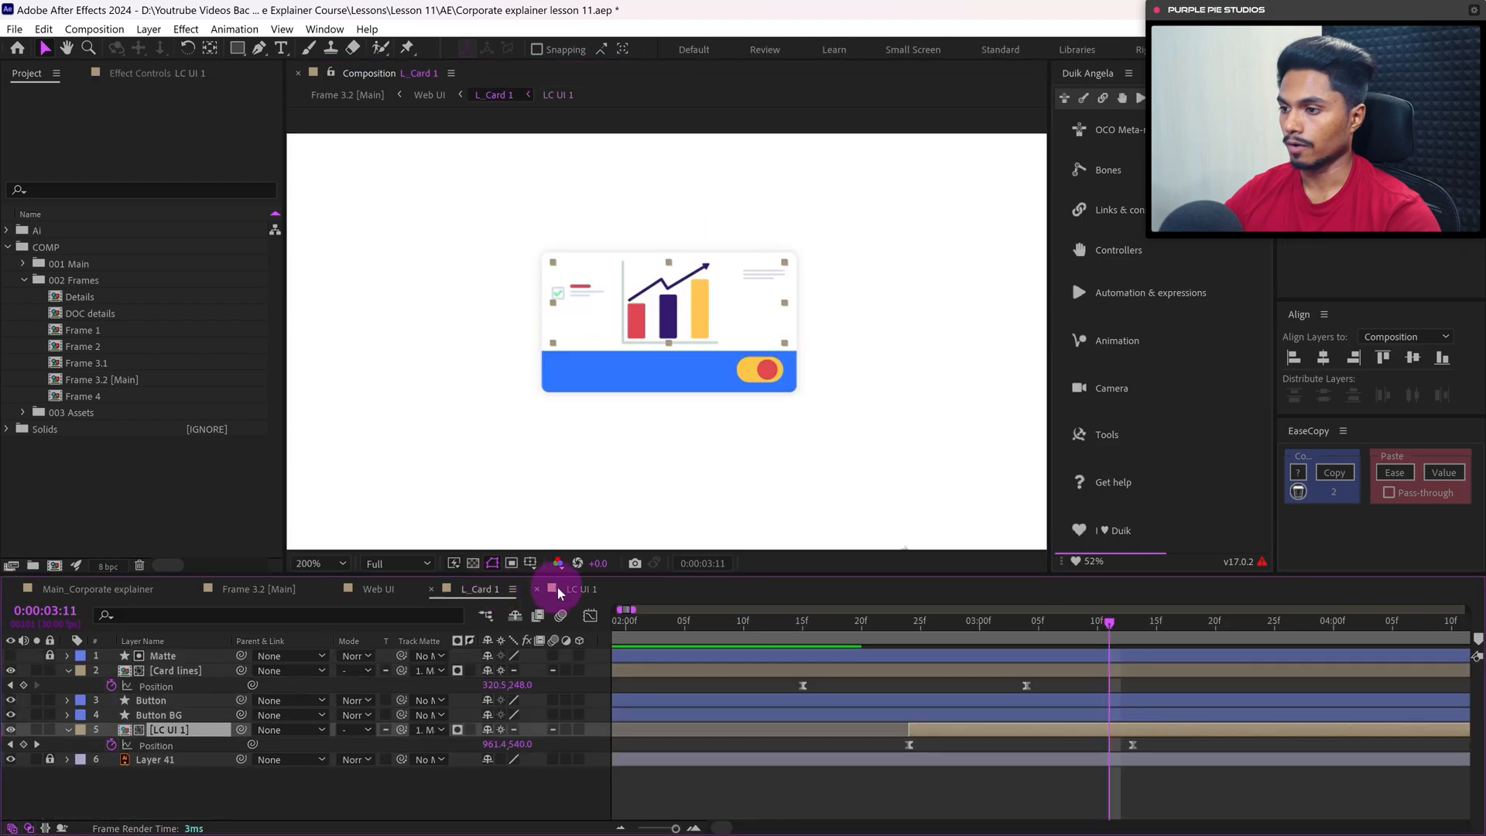
left_click(558, 590)
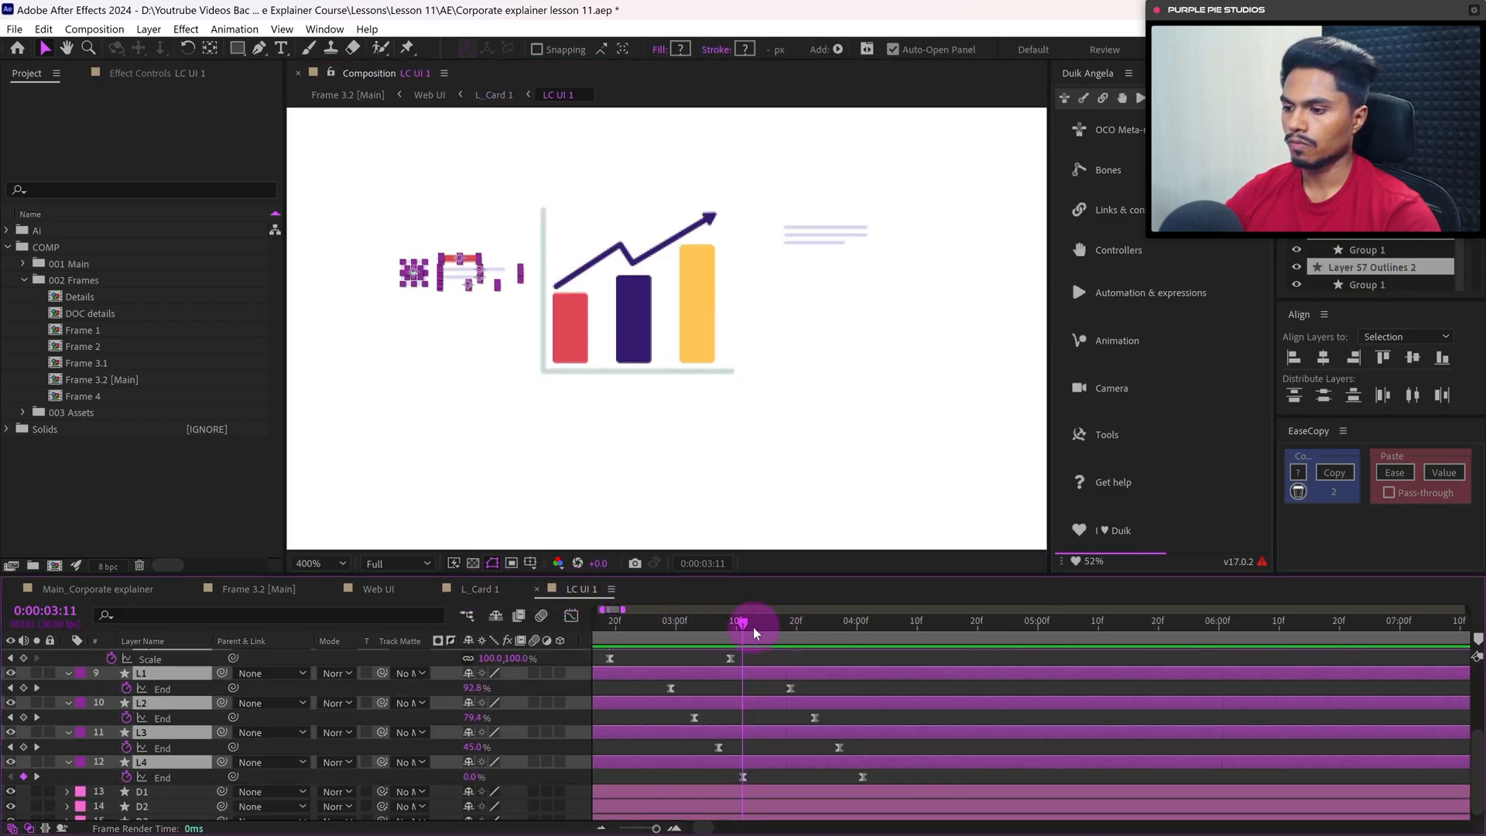
Move to 0:00:03:14 in LC UI 1 and add Trim Paths to the chart's Axis layer
mouse_move(759, 625)
left_mouse_down()
mouse_move(741, 630)
mouse_move(779, 647)
mouse_move(759, 635)
left_mouse_up()
left_click(542, 239)
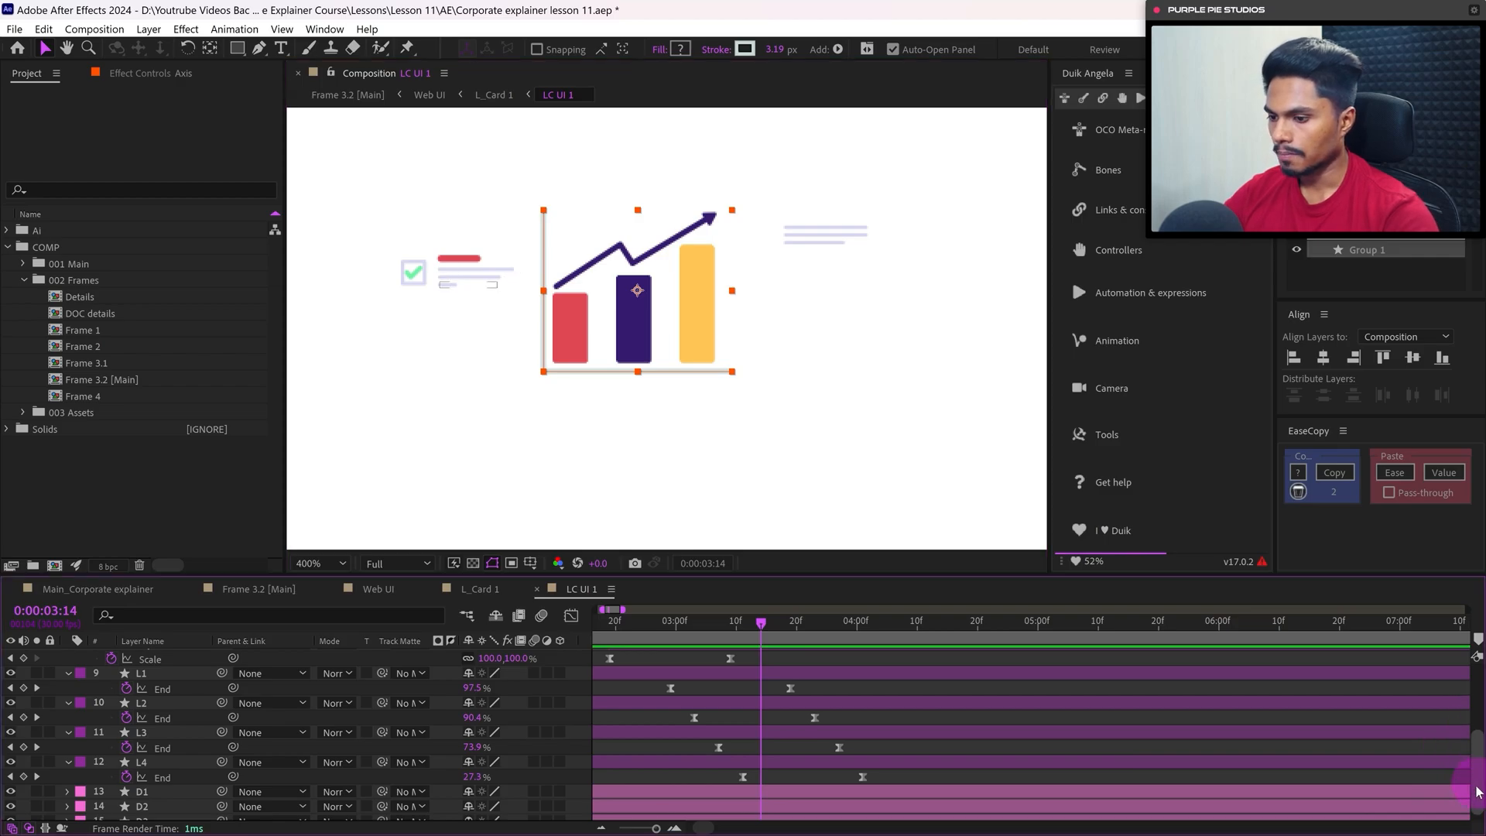
scroll(783, 763, "up", 5)
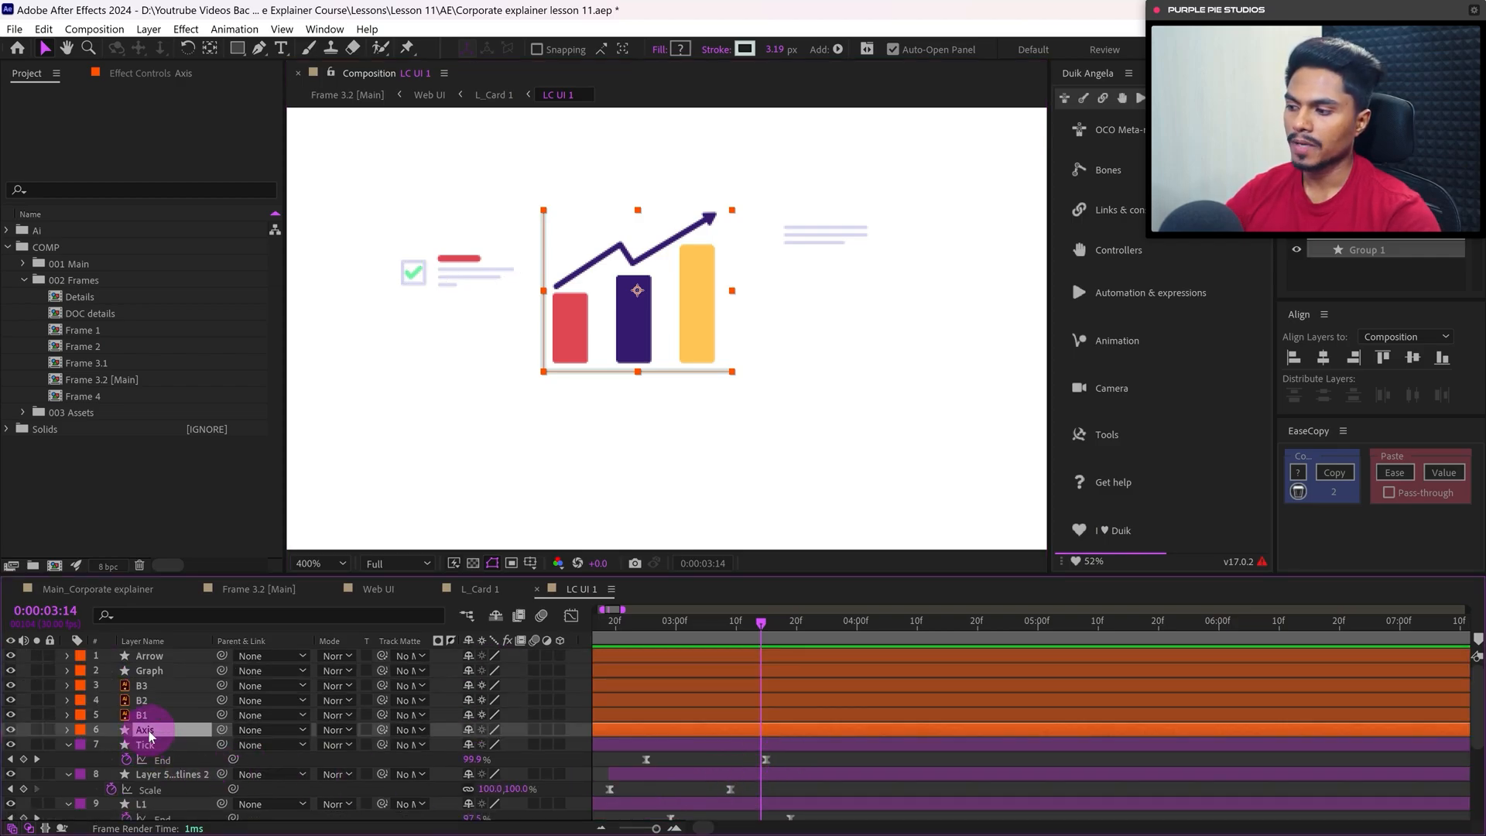
left_click(67, 731)
left_click(569, 746)
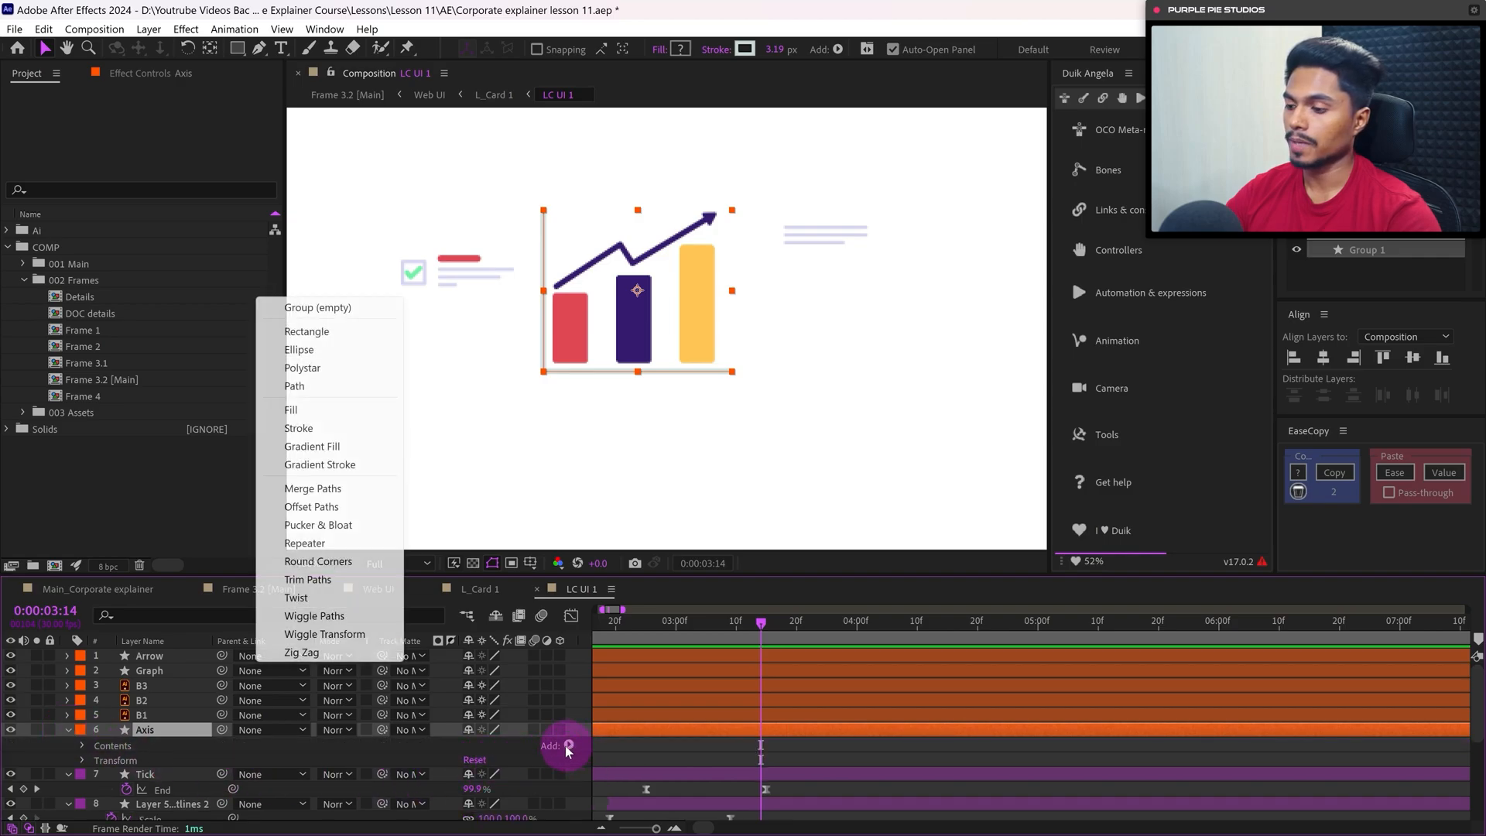
left_click(309, 580)
left_click(96, 774)
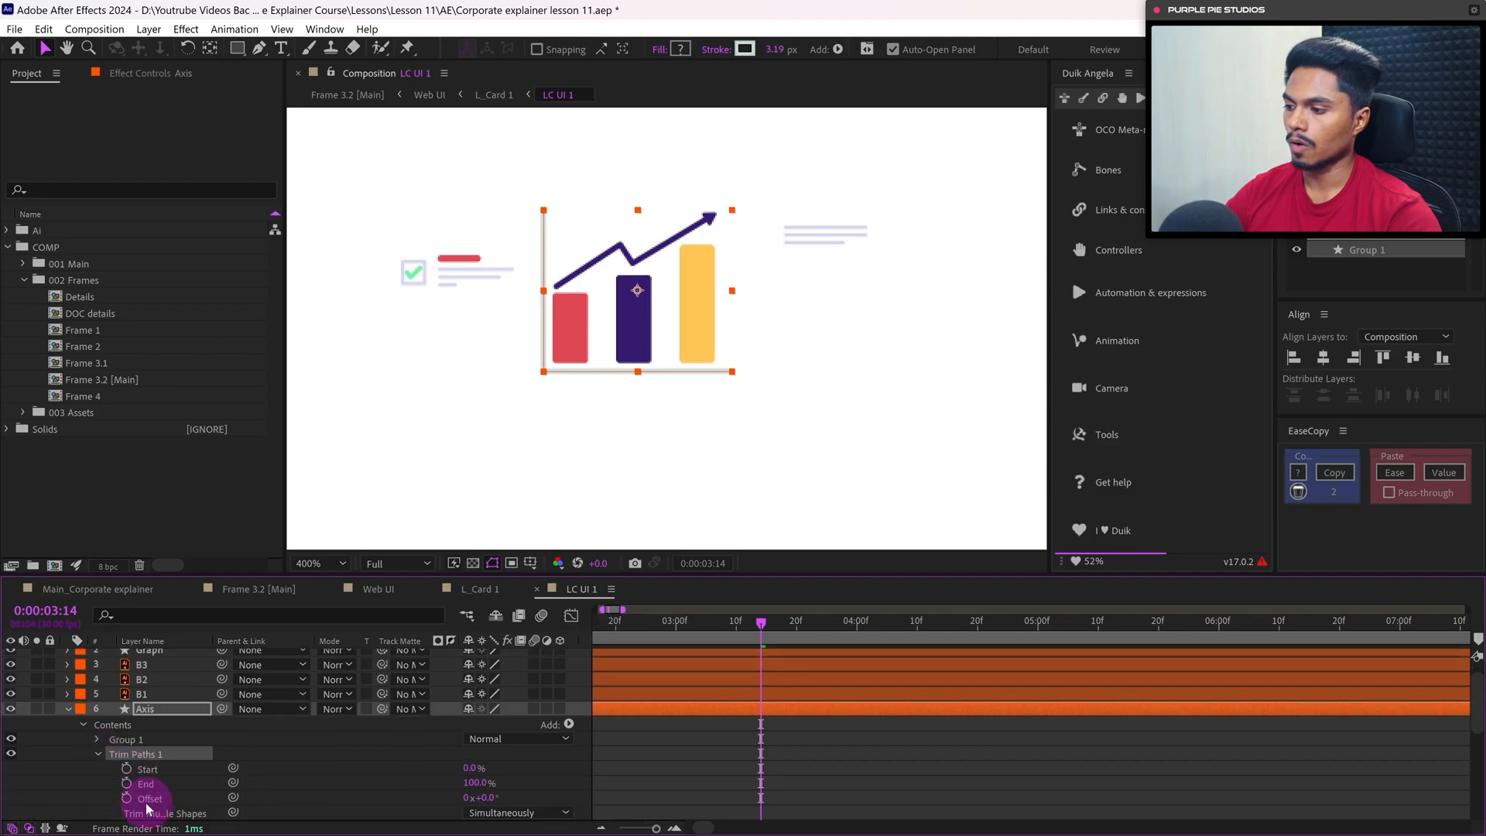
Keyframe the Axis Trim Paths Start and End at their current values at 0:00:03:14 and 0:00:04:08
left_click(126, 769)
left_click(127, 783)
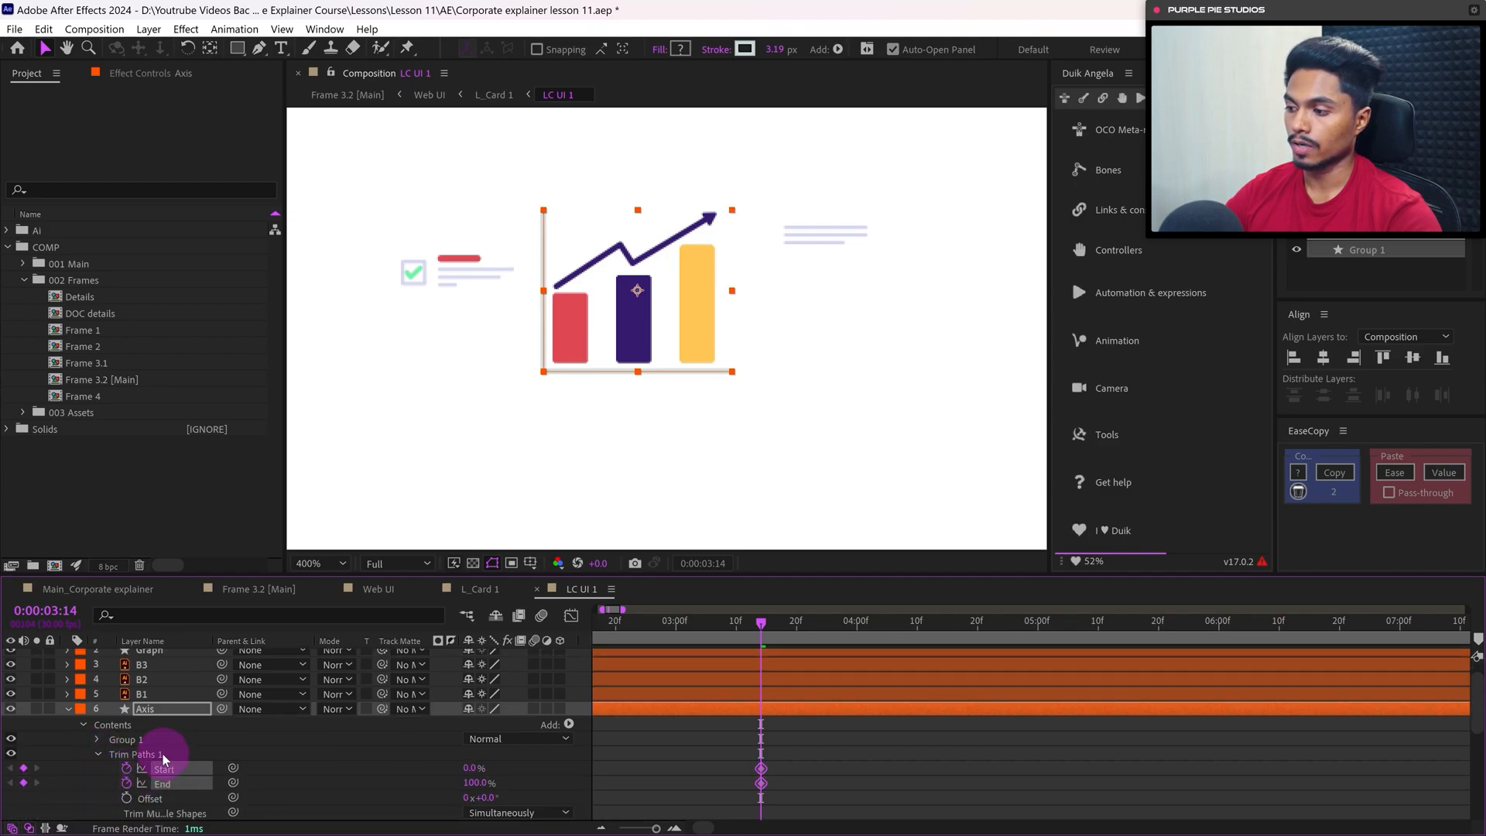
left_click(222, 746)
left_click(53, 615)
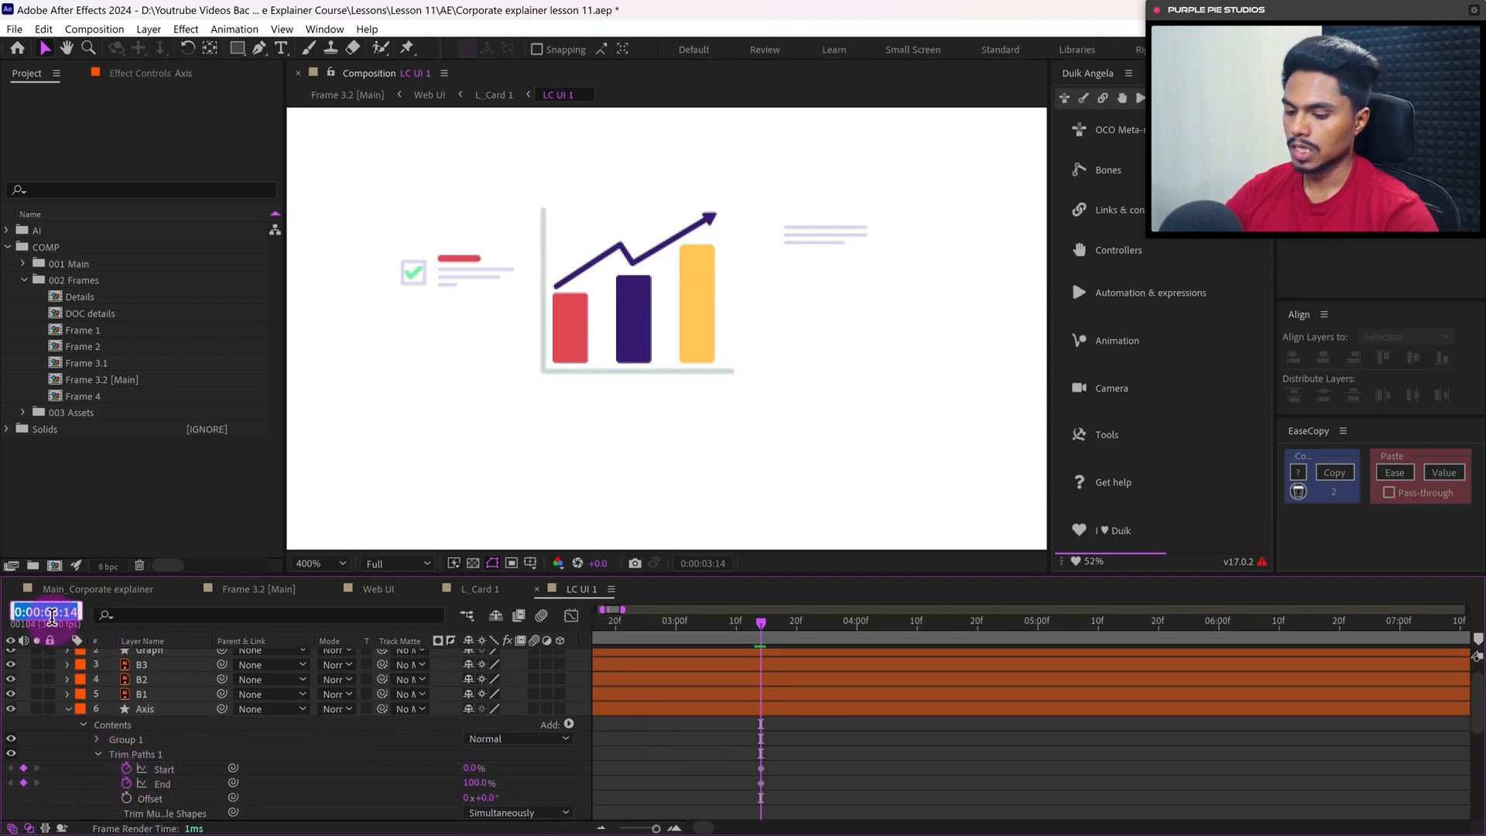
type("408")
key("Return")
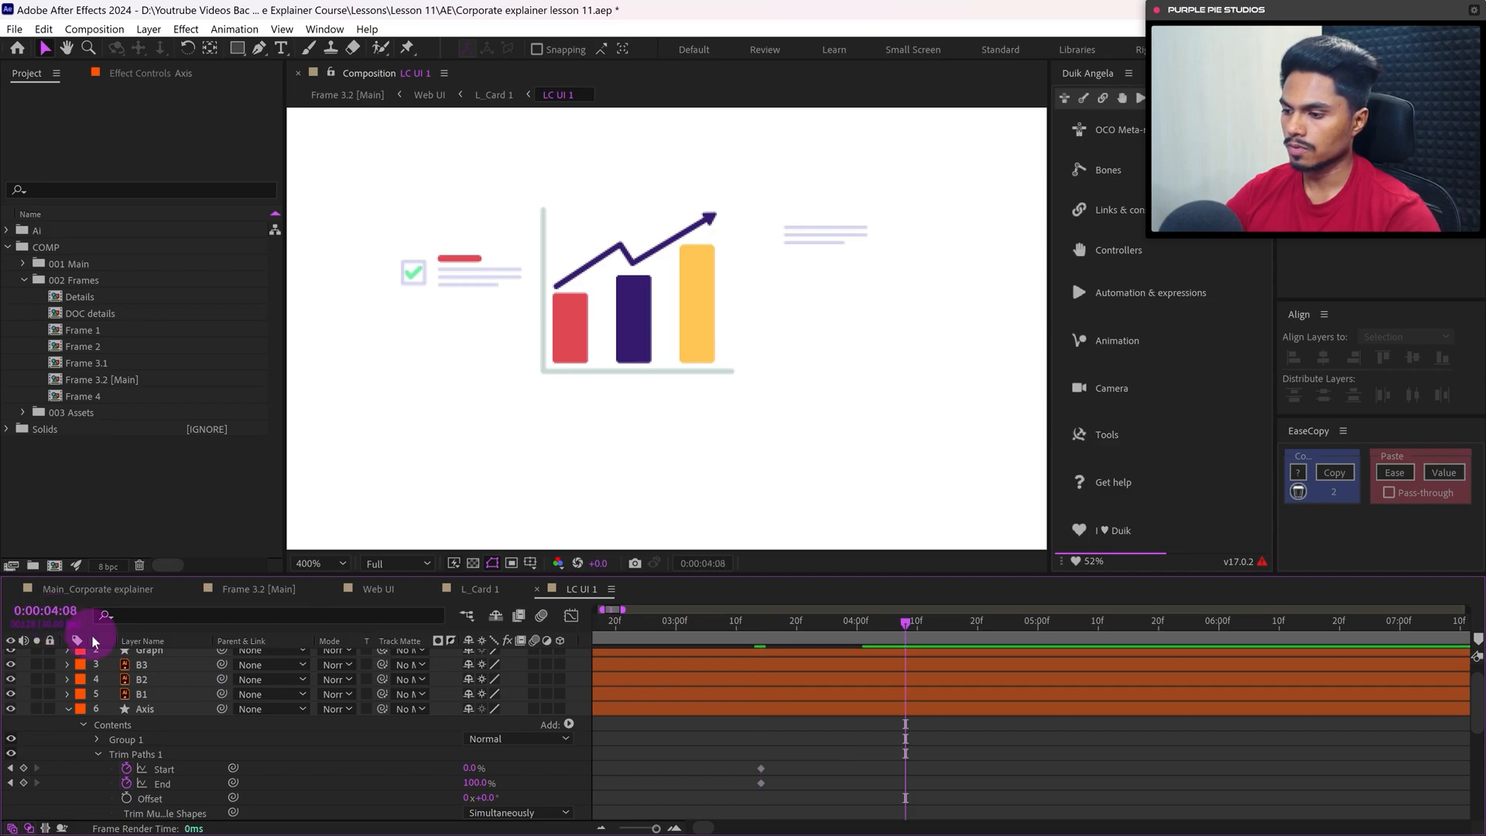
left_click(23, 768)
left_click(24, 783)
key("j")
left_click(647, 756)
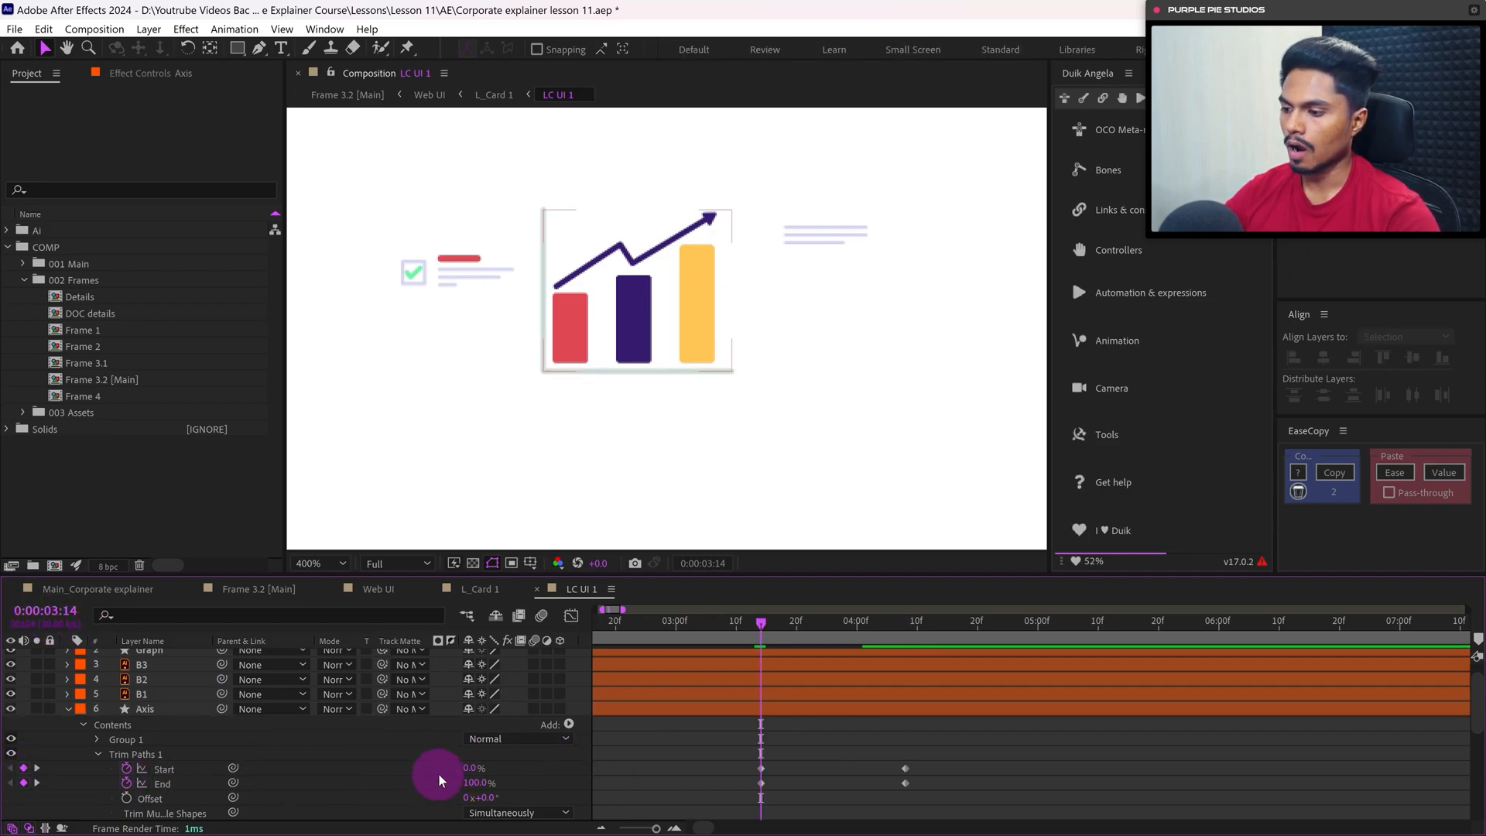
Set the Axis Trim Paths Start and End both to 50% at the 0:00:03:14 keyframes
left_click_drag(465, 777, 472, 769)
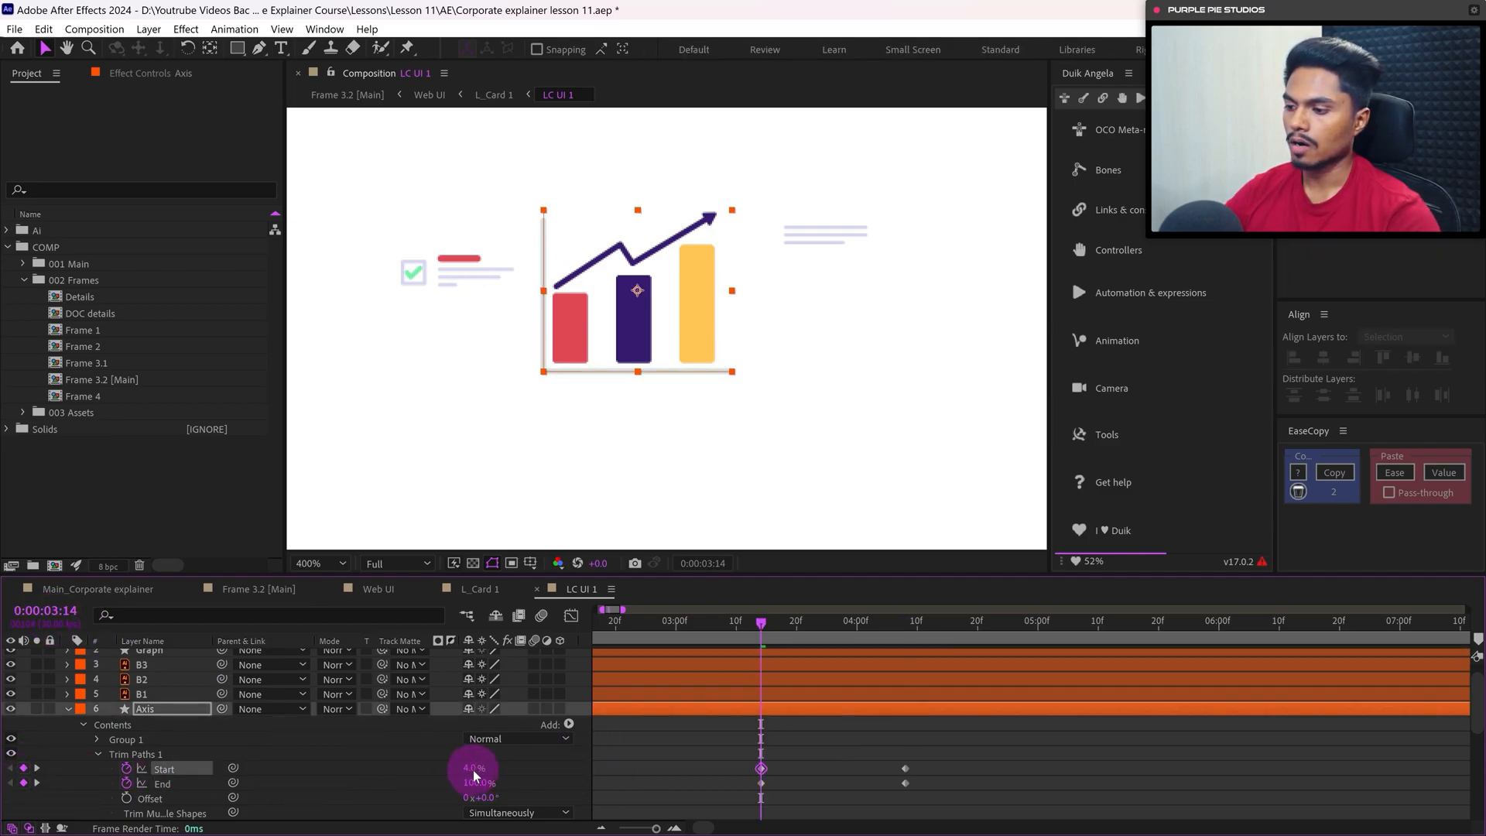
left_click(473, 769)
type("50")
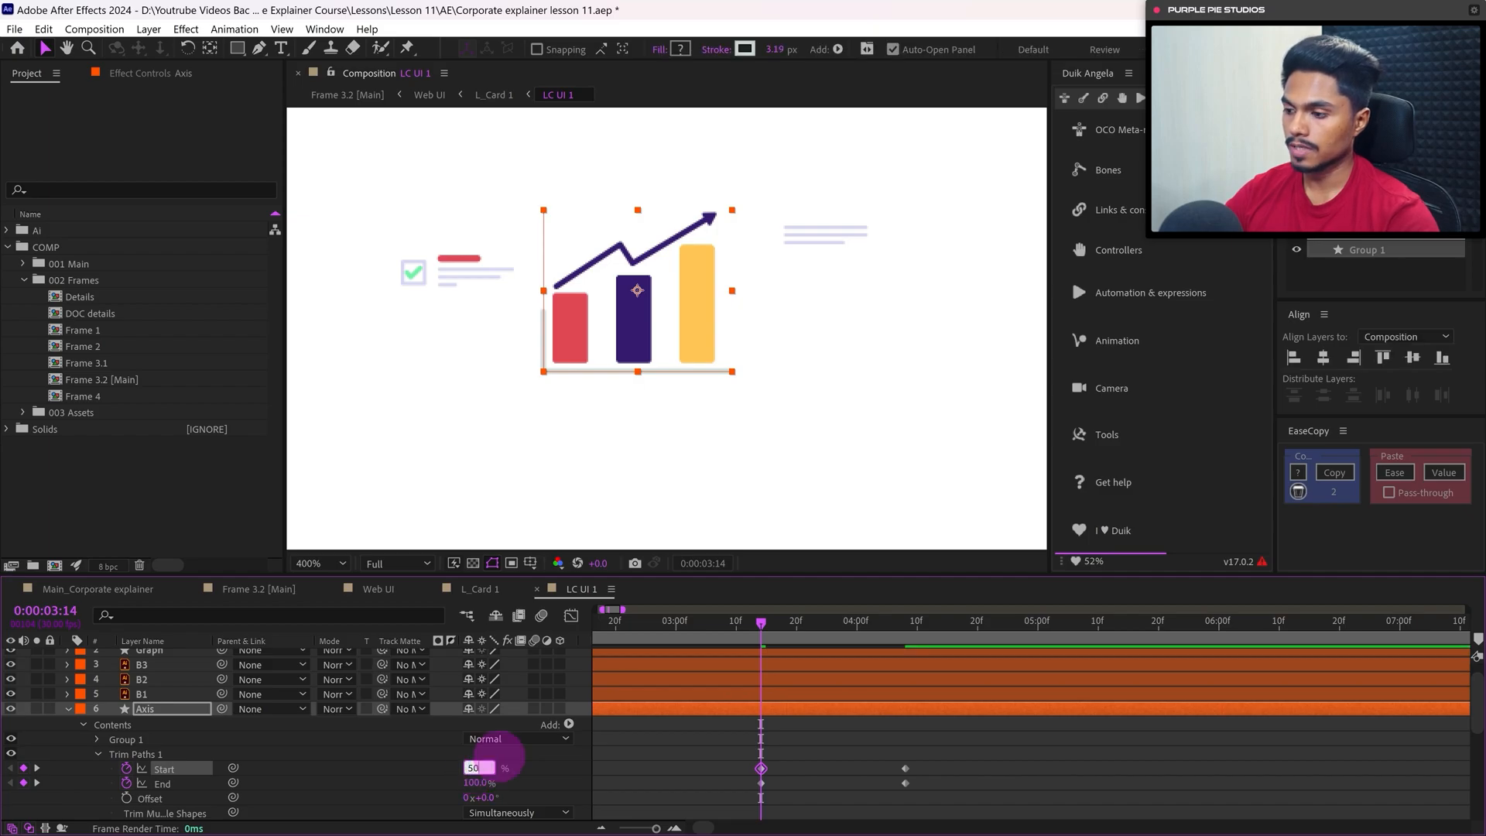
key("Return")
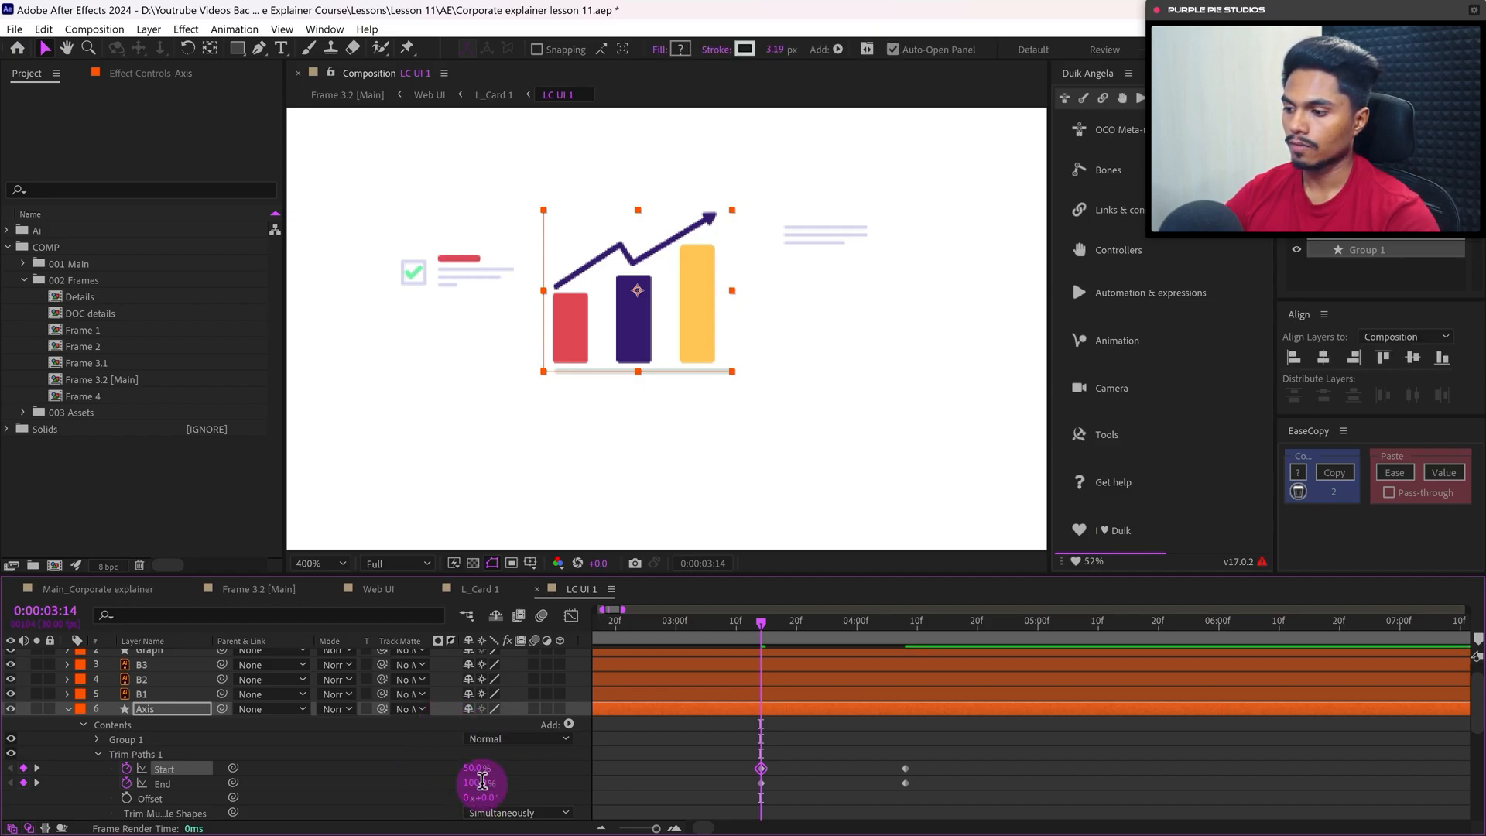
left_click(477, 783)
type("50")
key("Return")
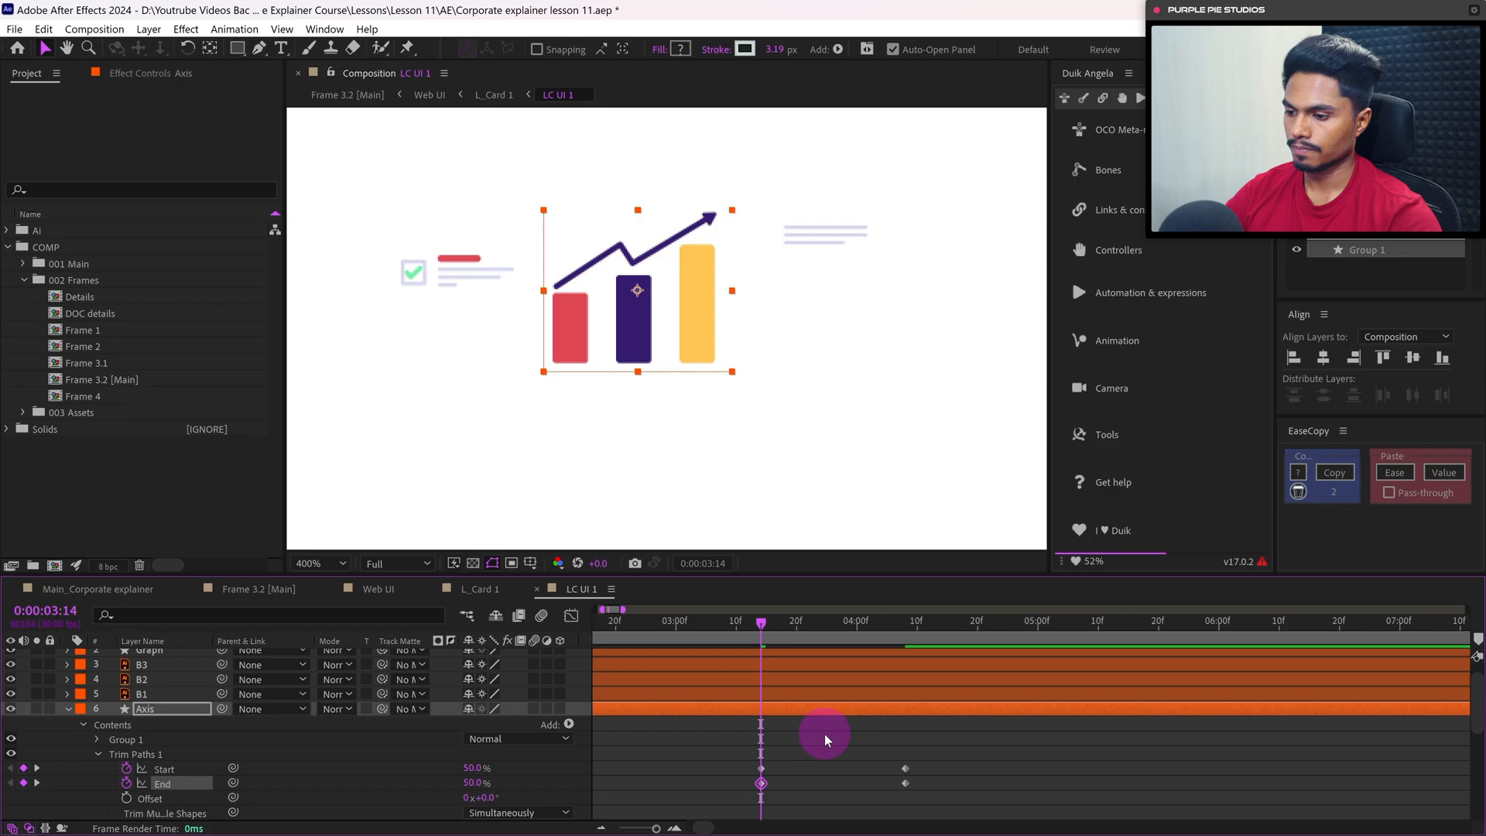
Apply Easy Ease to the Axis Start and End keyframes, paste the copied ease onto them with EaseCopy, and preview
left_click_drag(932, 758, 741, 780)
key("F9")
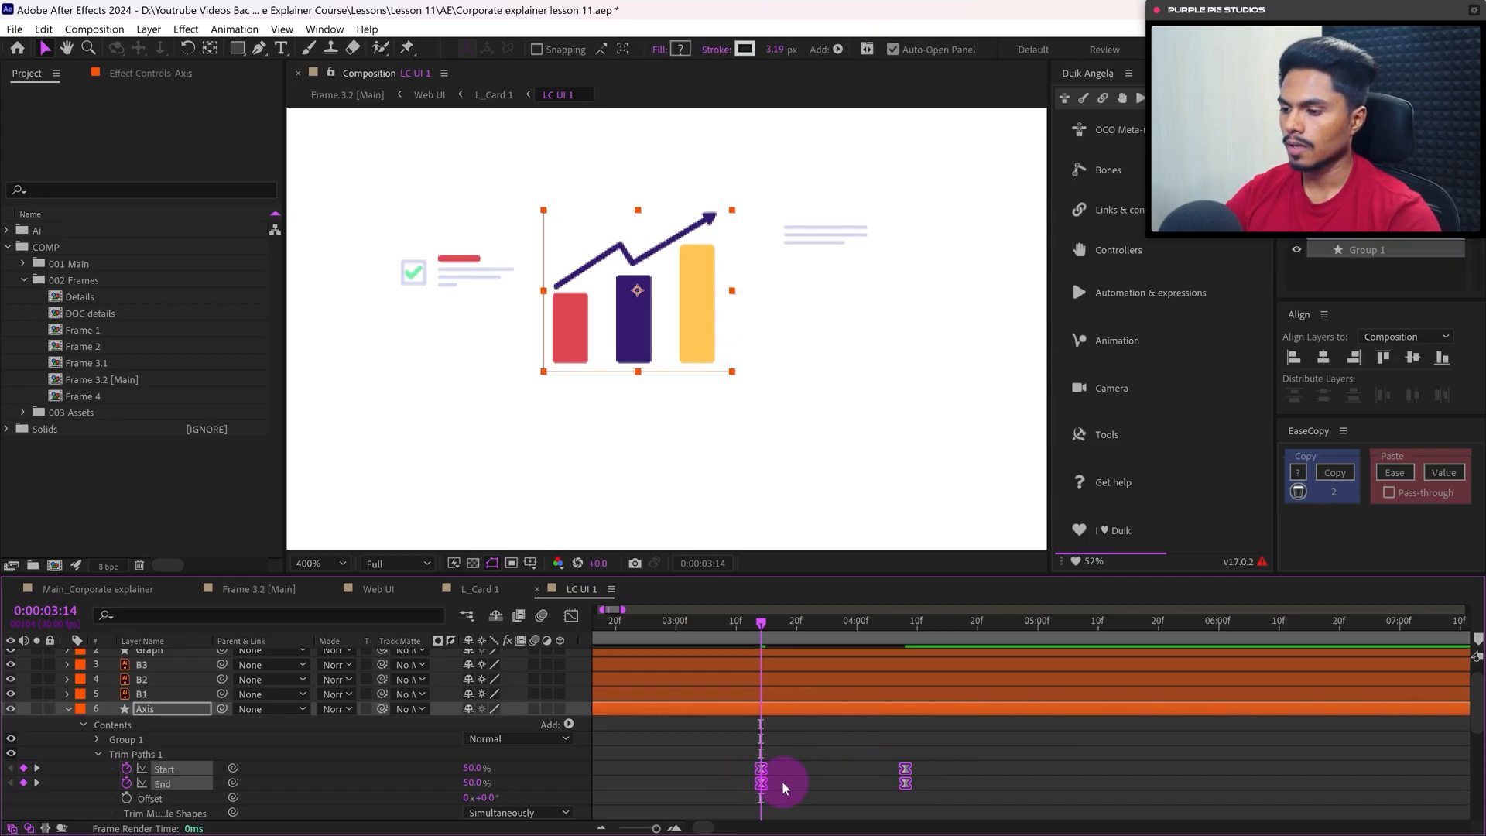
left_click(1386, 474)
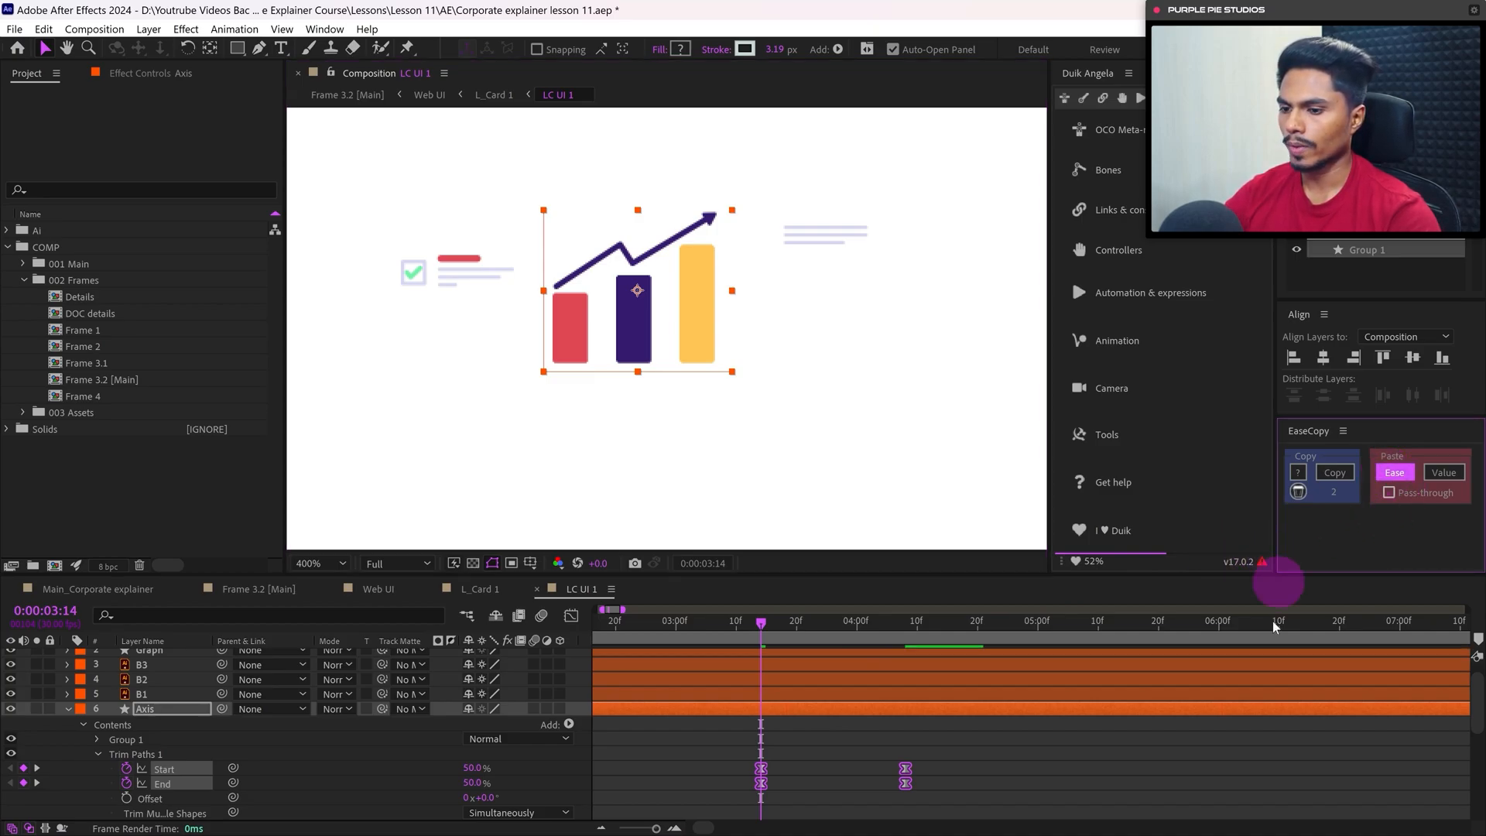
left_click(996, 761)
key("space")
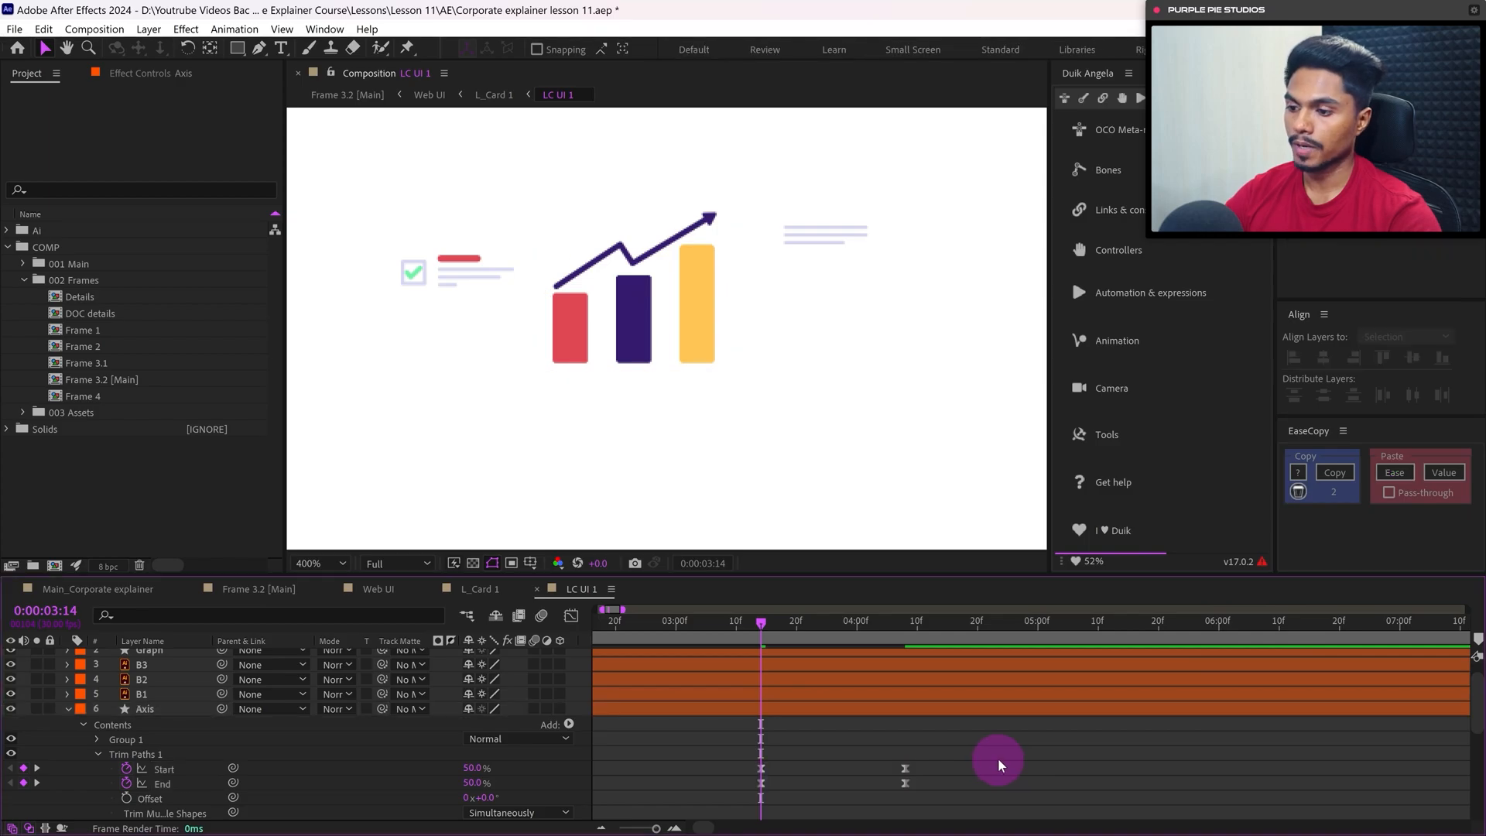
Set Scale keyframes on the chart bars B1, B2 and B3 at 0:00:03:19
mouse_move(784, 629)
left_mouse_down()
mouse_move(763, 628)
mouse_move(789, 633)
left_mouse_up()
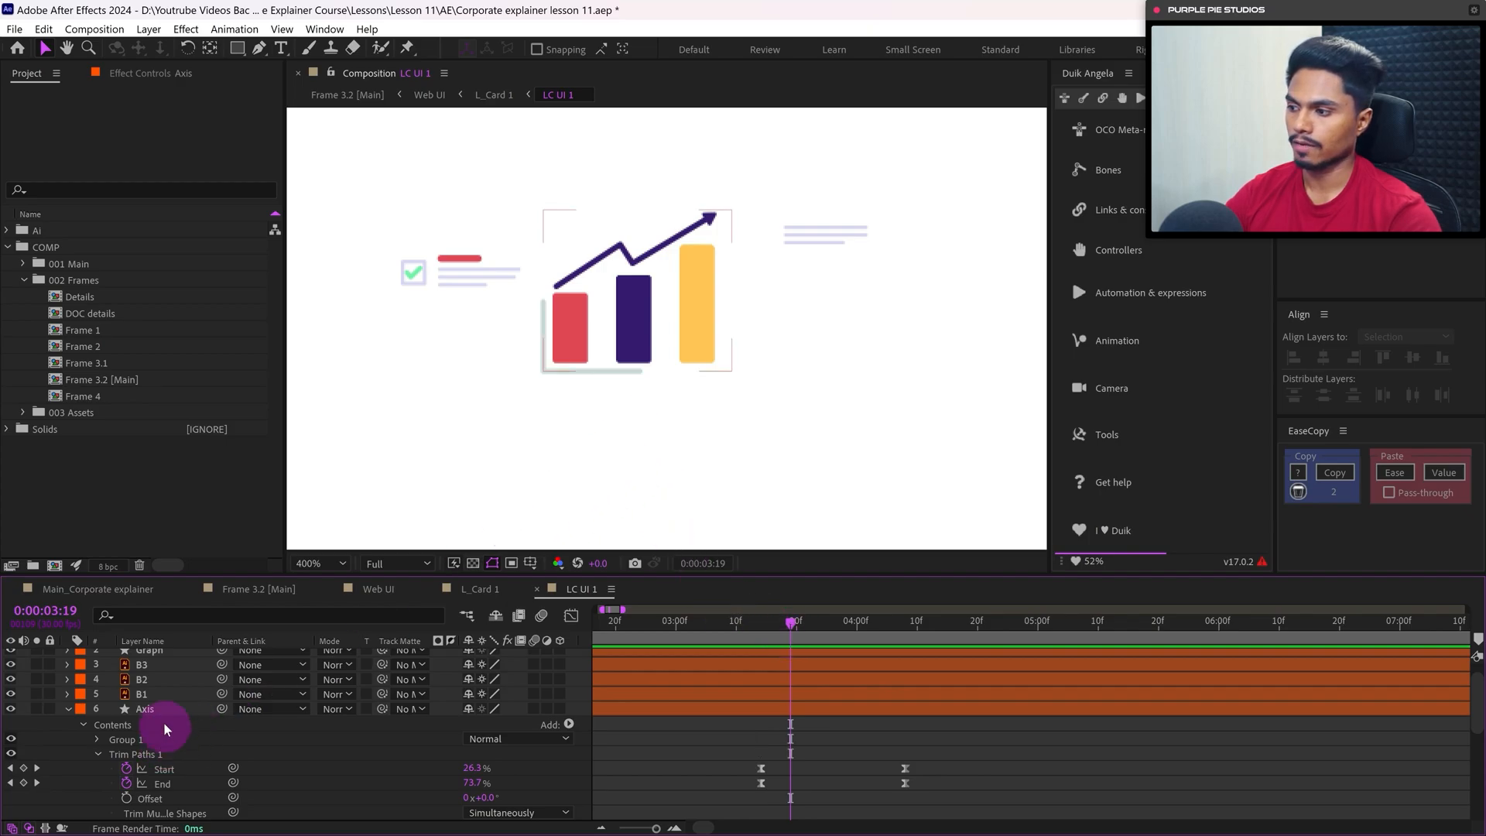
left_click(140, 697)
left_click(141, 664, "shift")
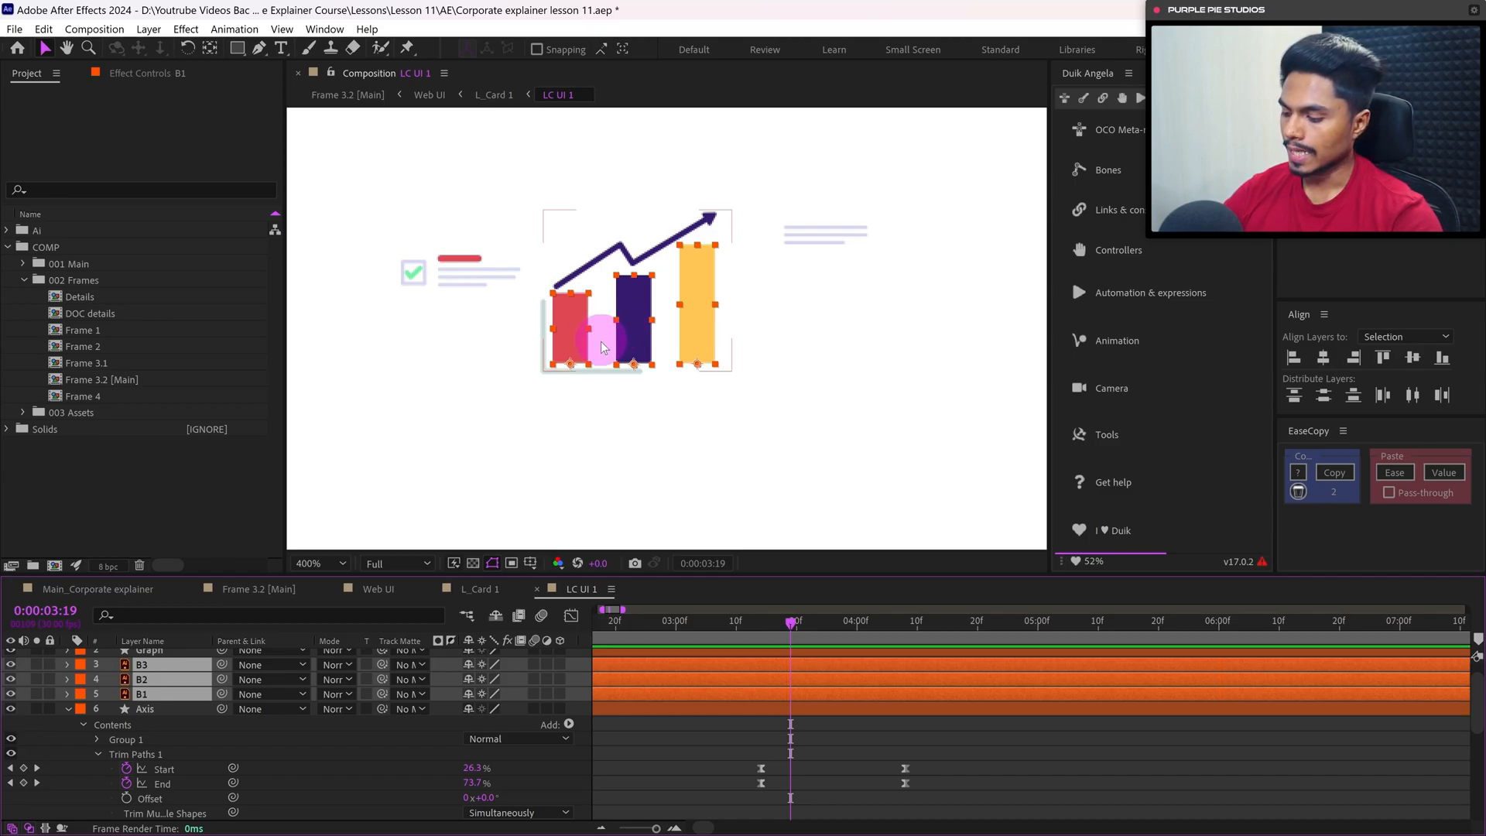
key("s")
left_click(112, 680)
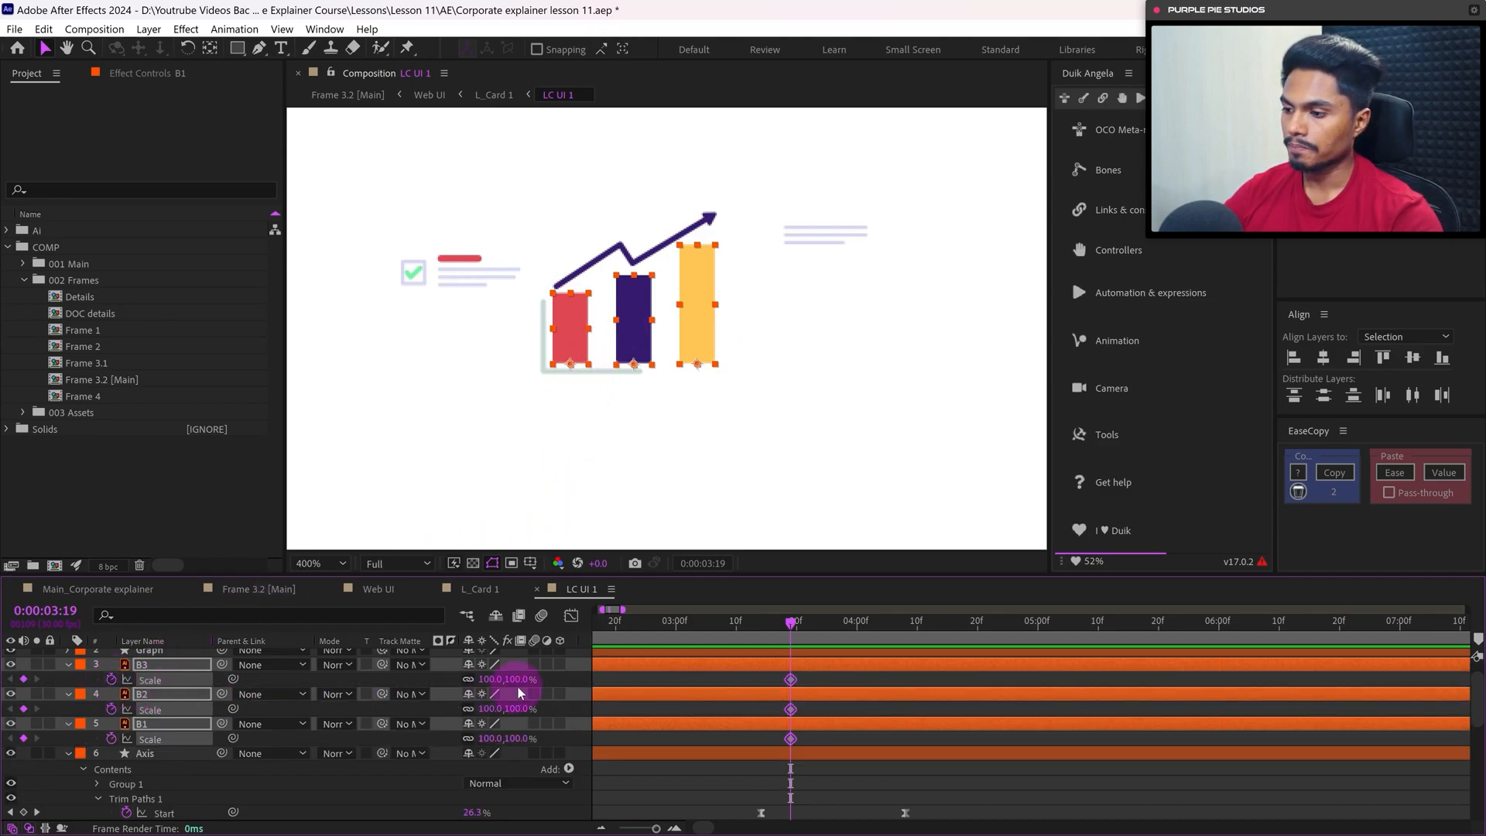
Add a second Scale keyframe to B1, B2 and B3 20 frames further on, at 0:00:04:09
left_click(68, 614)
type("+")
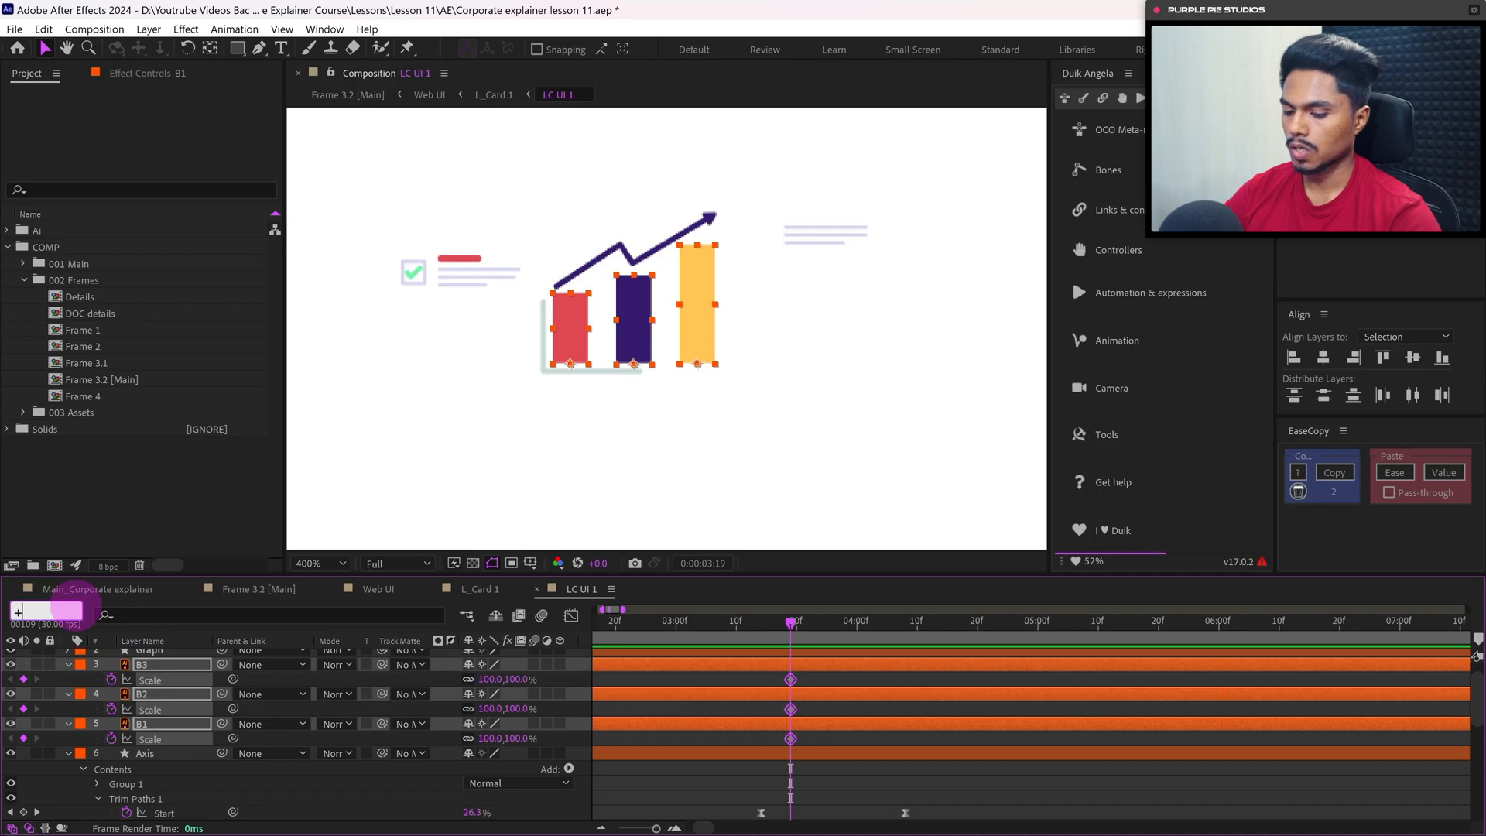
type("20")
key("Return")
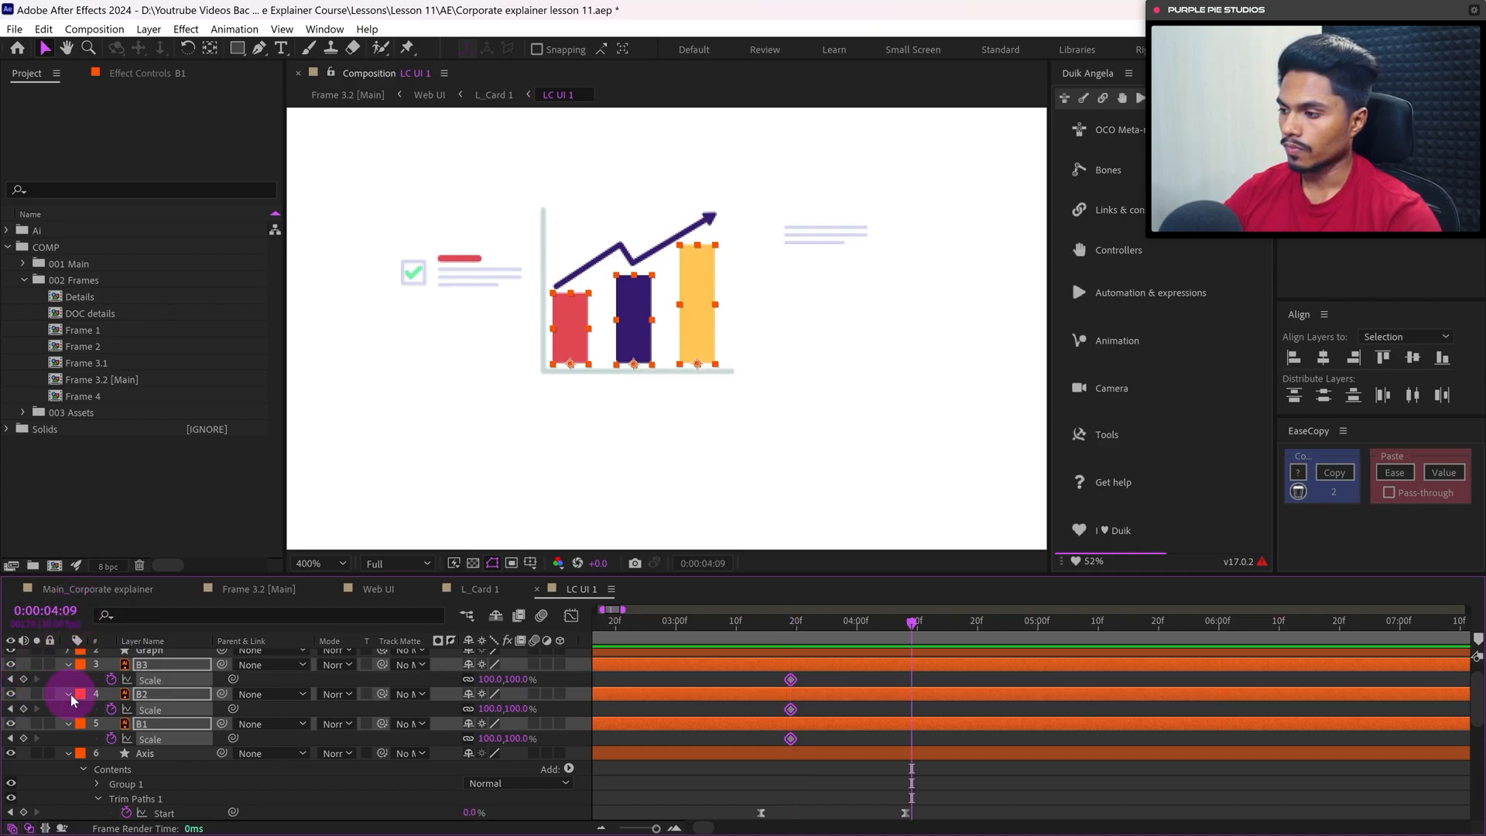
left_click(23, 680)
left_click(23, 709)
left_click(23, 738)
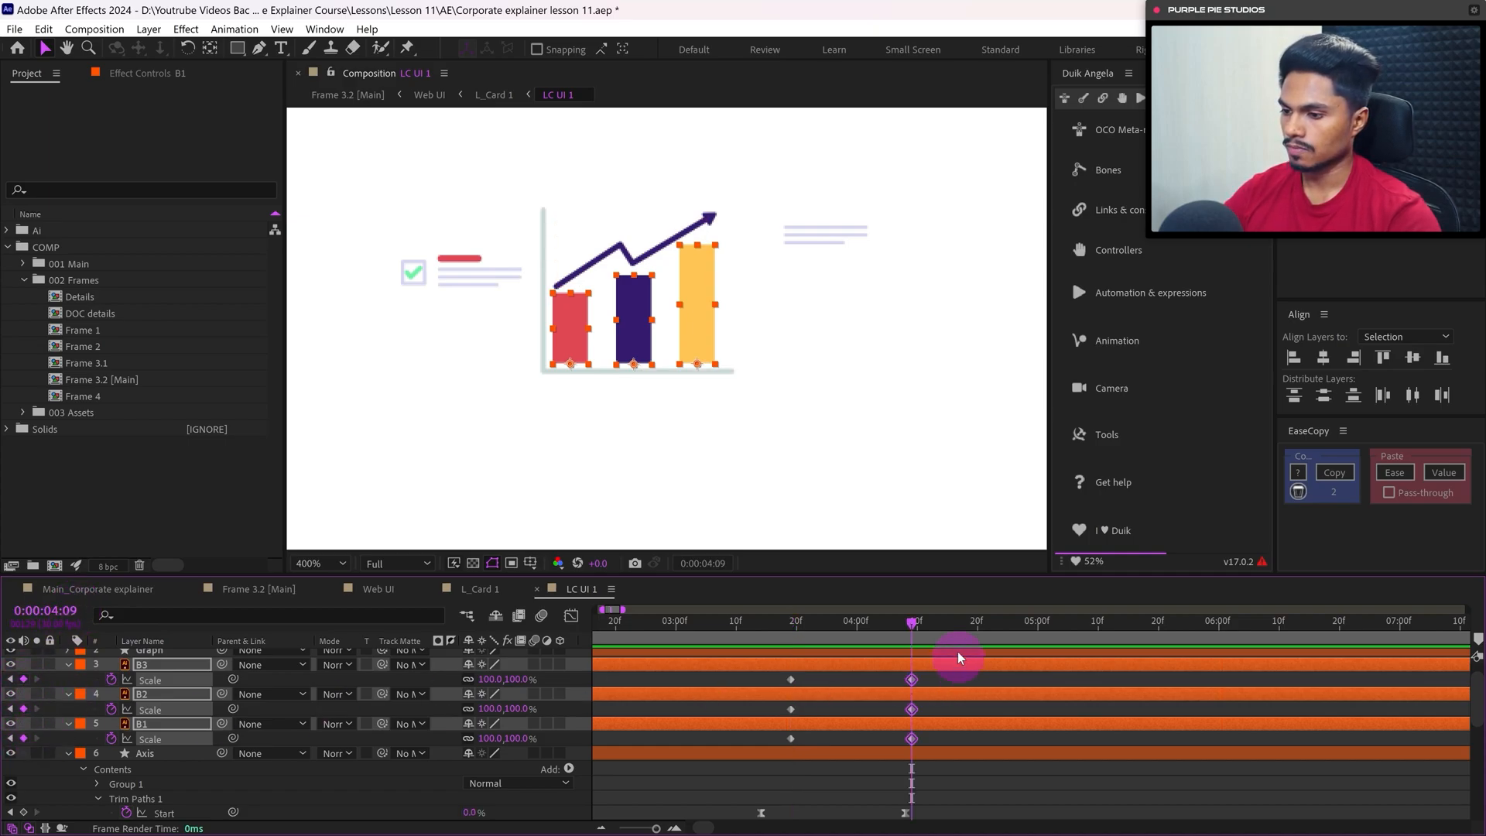
At 0:00:03:19, unlink the Scale proportions of B3, B2 and B1 and set each bar's vertical scale to 0%
left_click(792, 629)
left_click(805, 681)
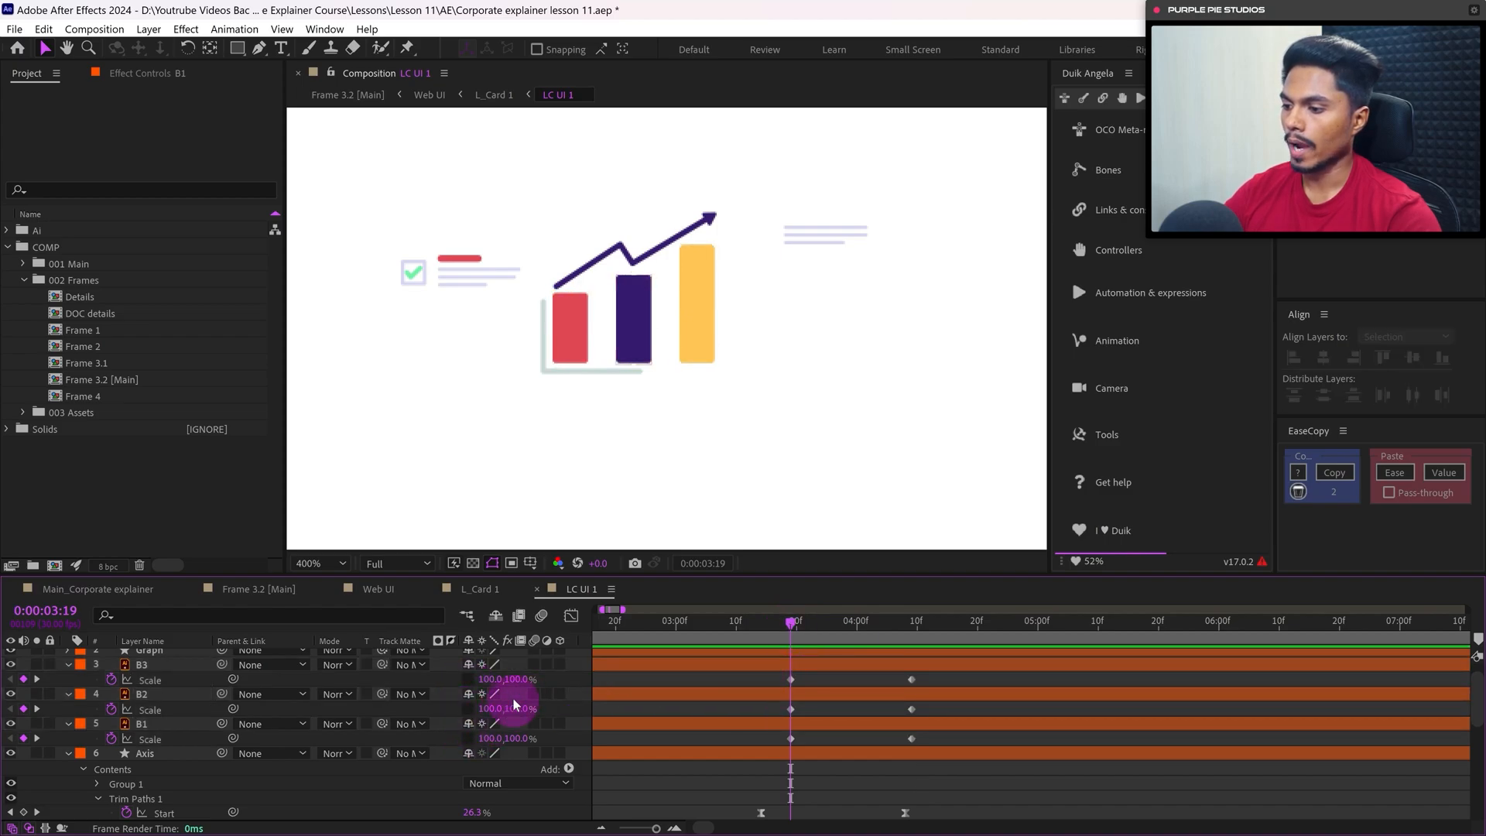
mouse_move(518, 680)
left_mouse_down()
mouse_move(498, 696)
mouse_move(524, 703)
left_mouse_up()
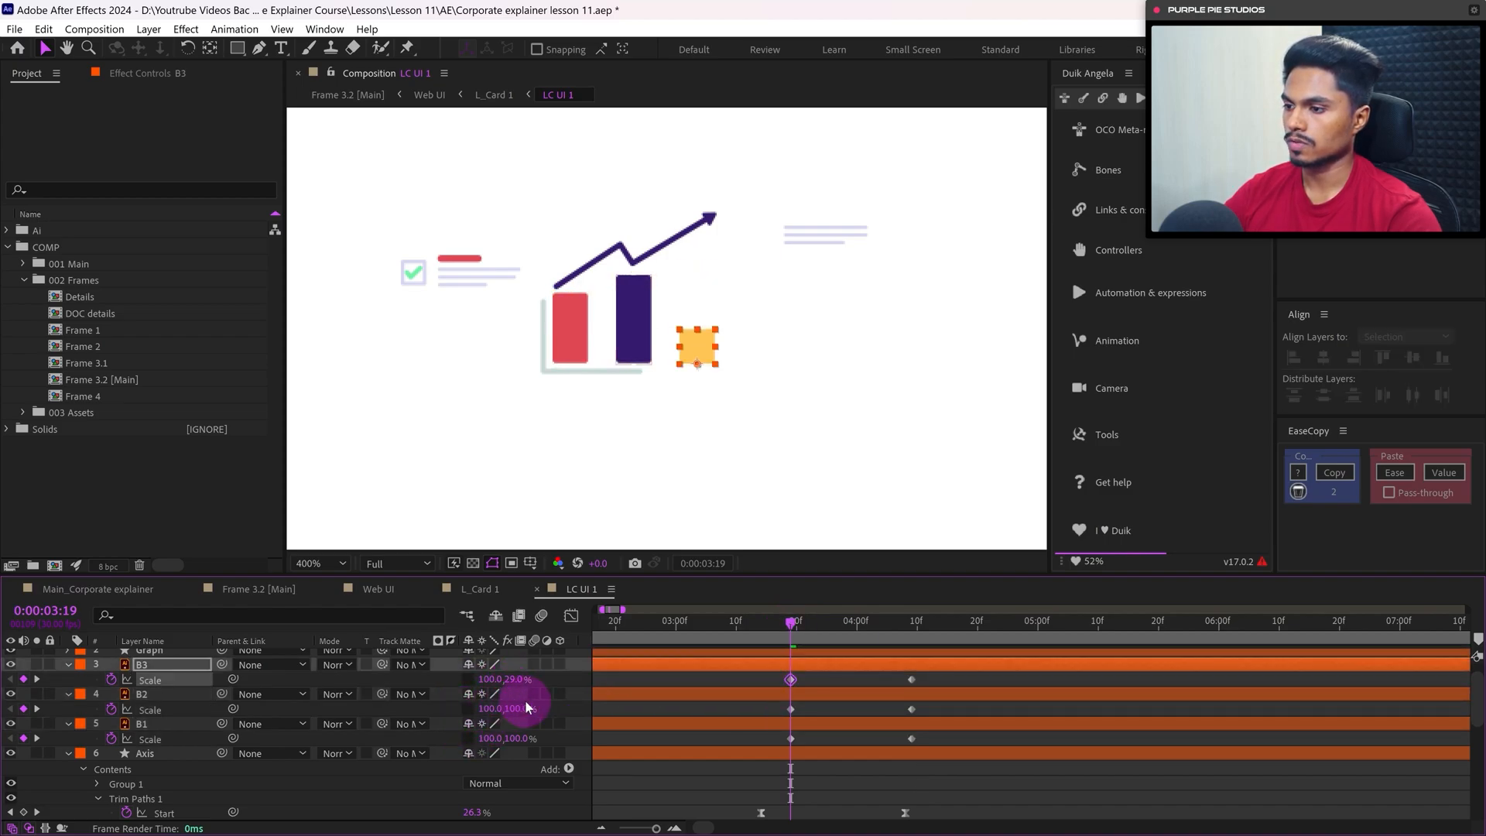
left_click(508, 681)
type("0")
key("Return")
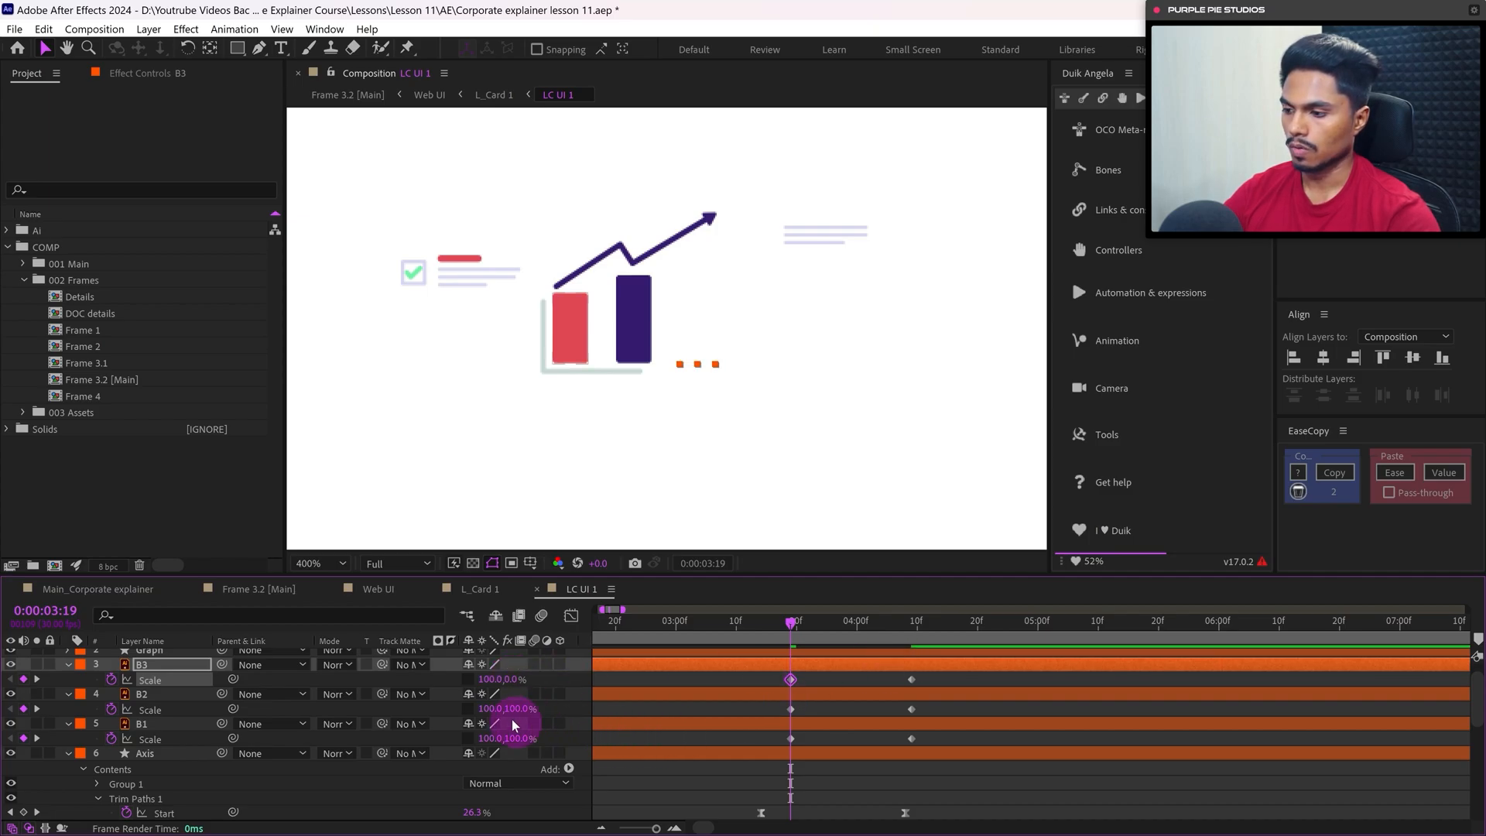
left_click(513, 709)
type("0")
key("Return")
left_click(511, 738)
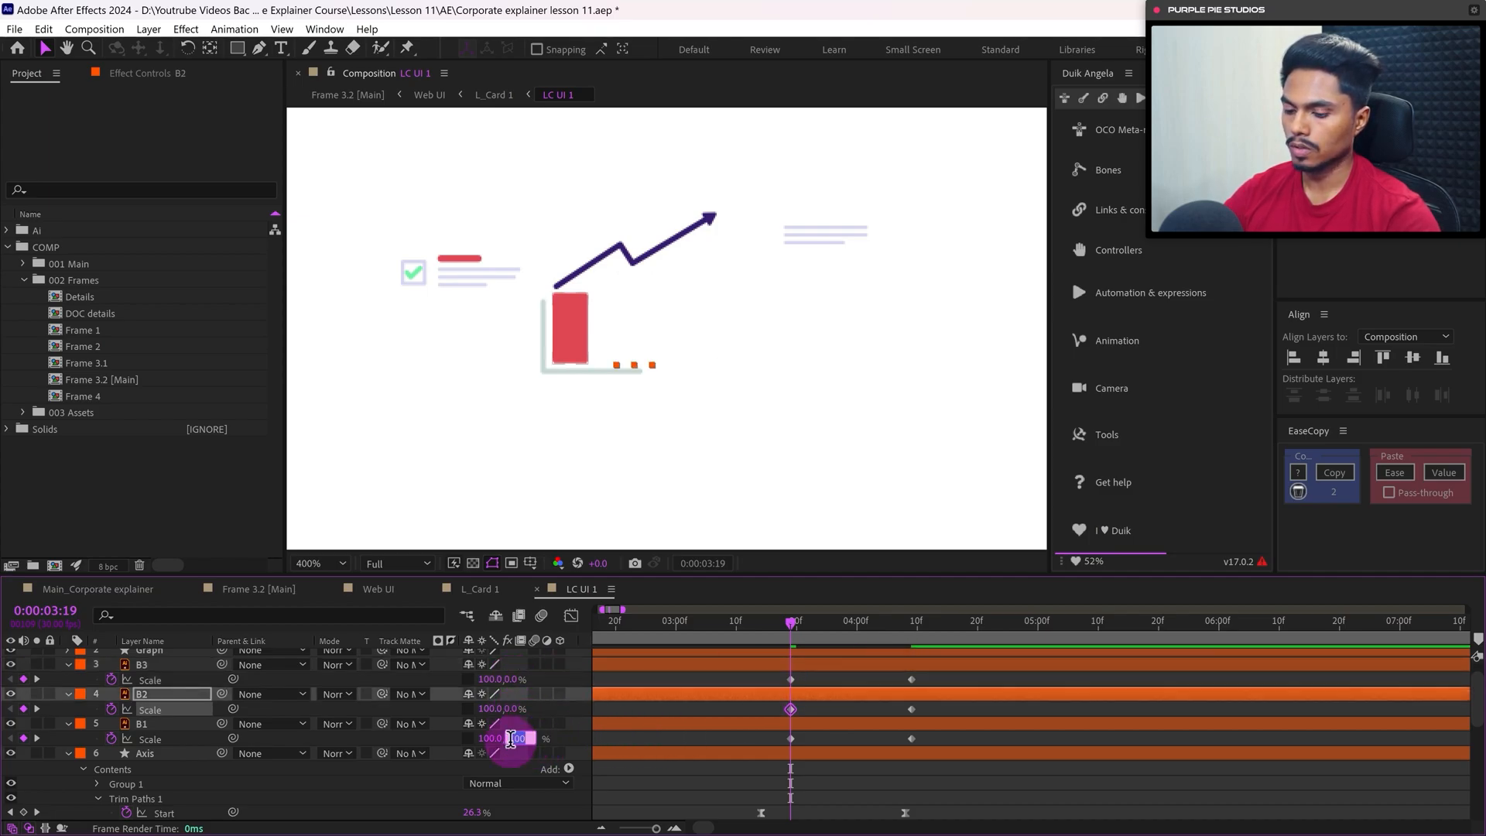
type("0")
key("Return")
Trim the in points of bar layers B1, B2 and B3 to 0:00:03:19
left_click(143, 667)
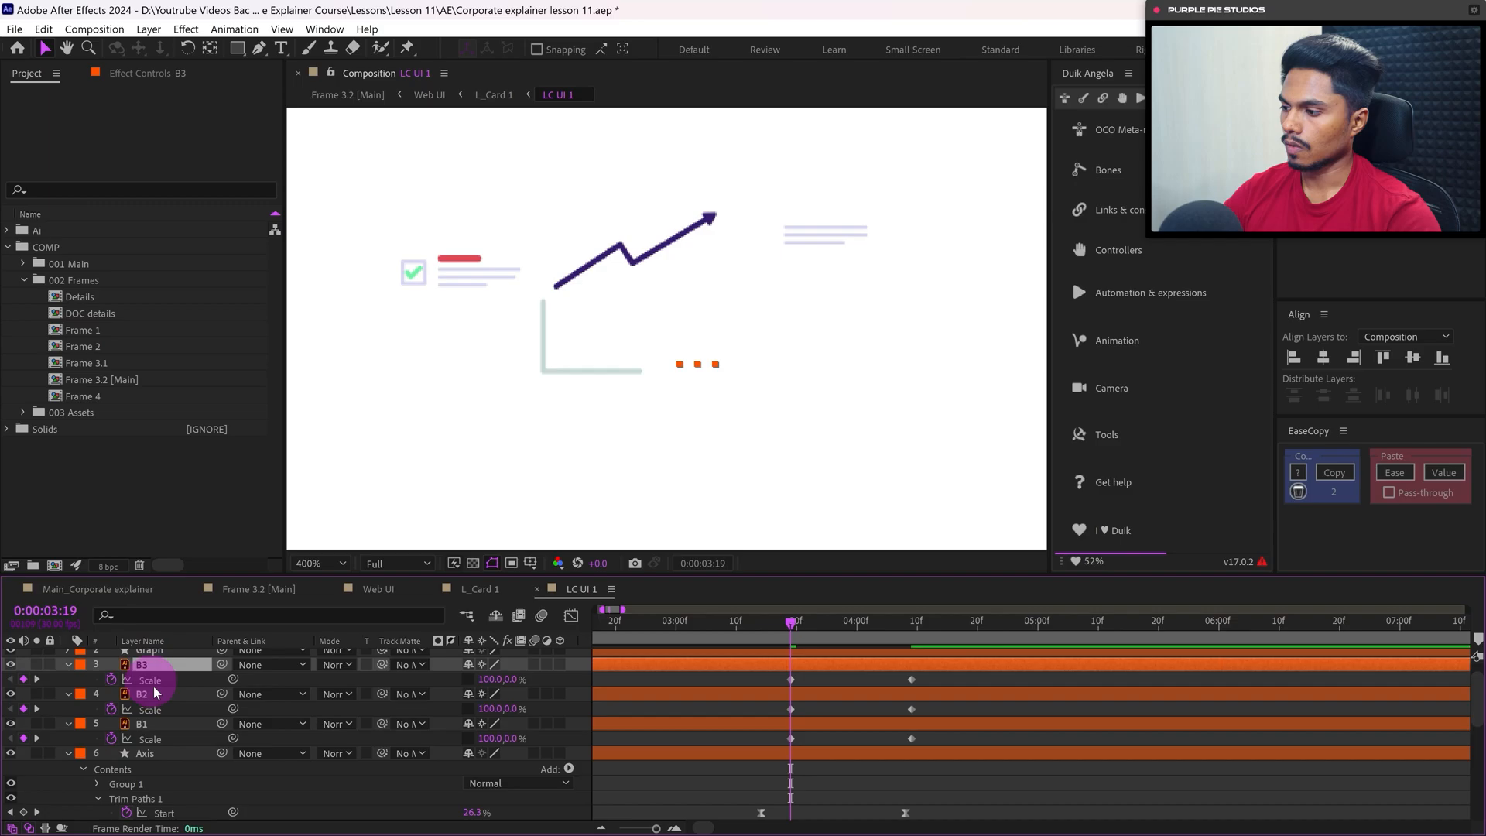
left_click(165, 726, "shift")
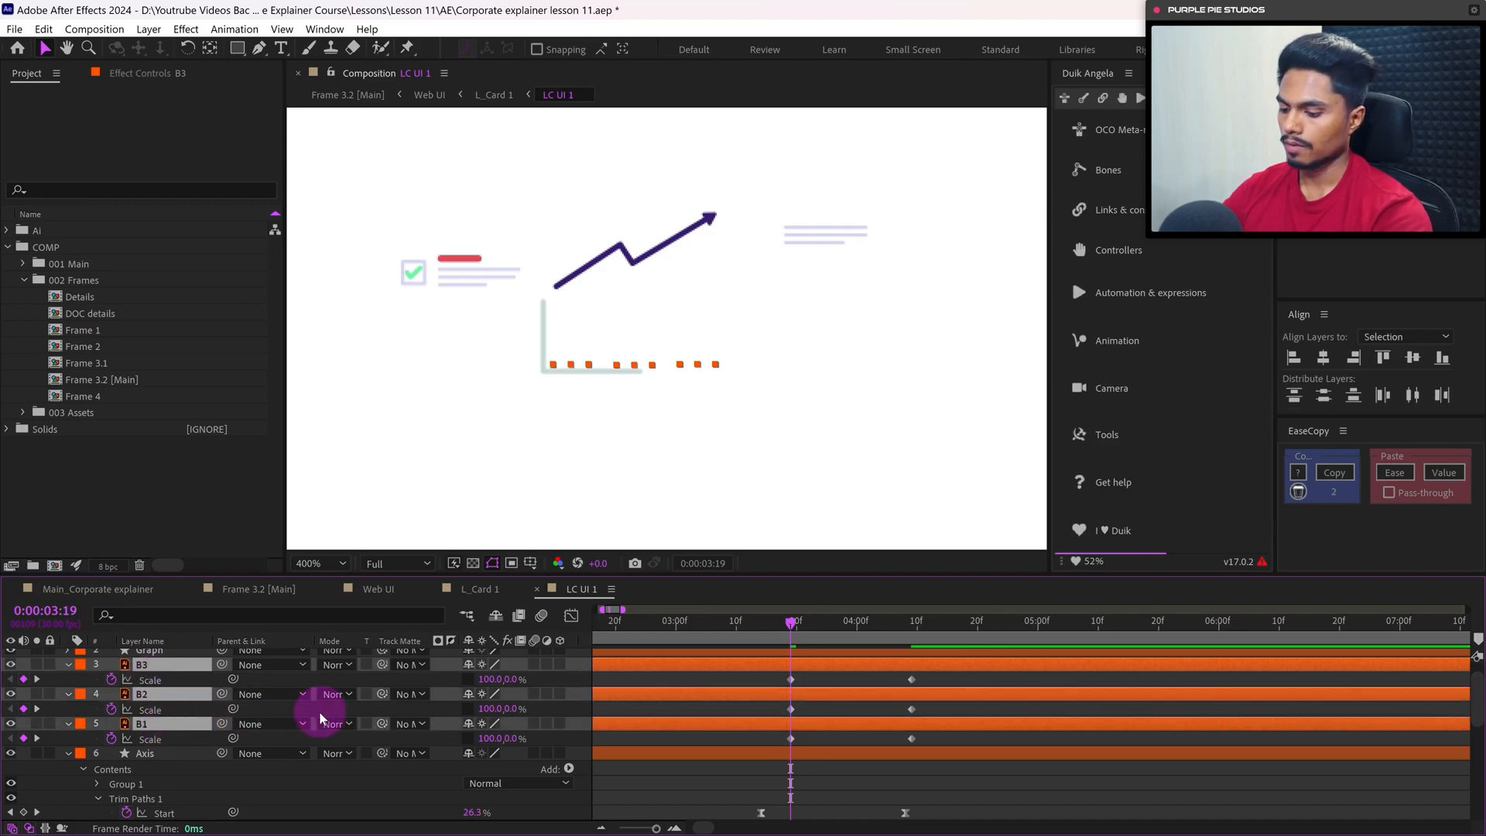
key("alt+bracketleft")
left_click(801, 724)
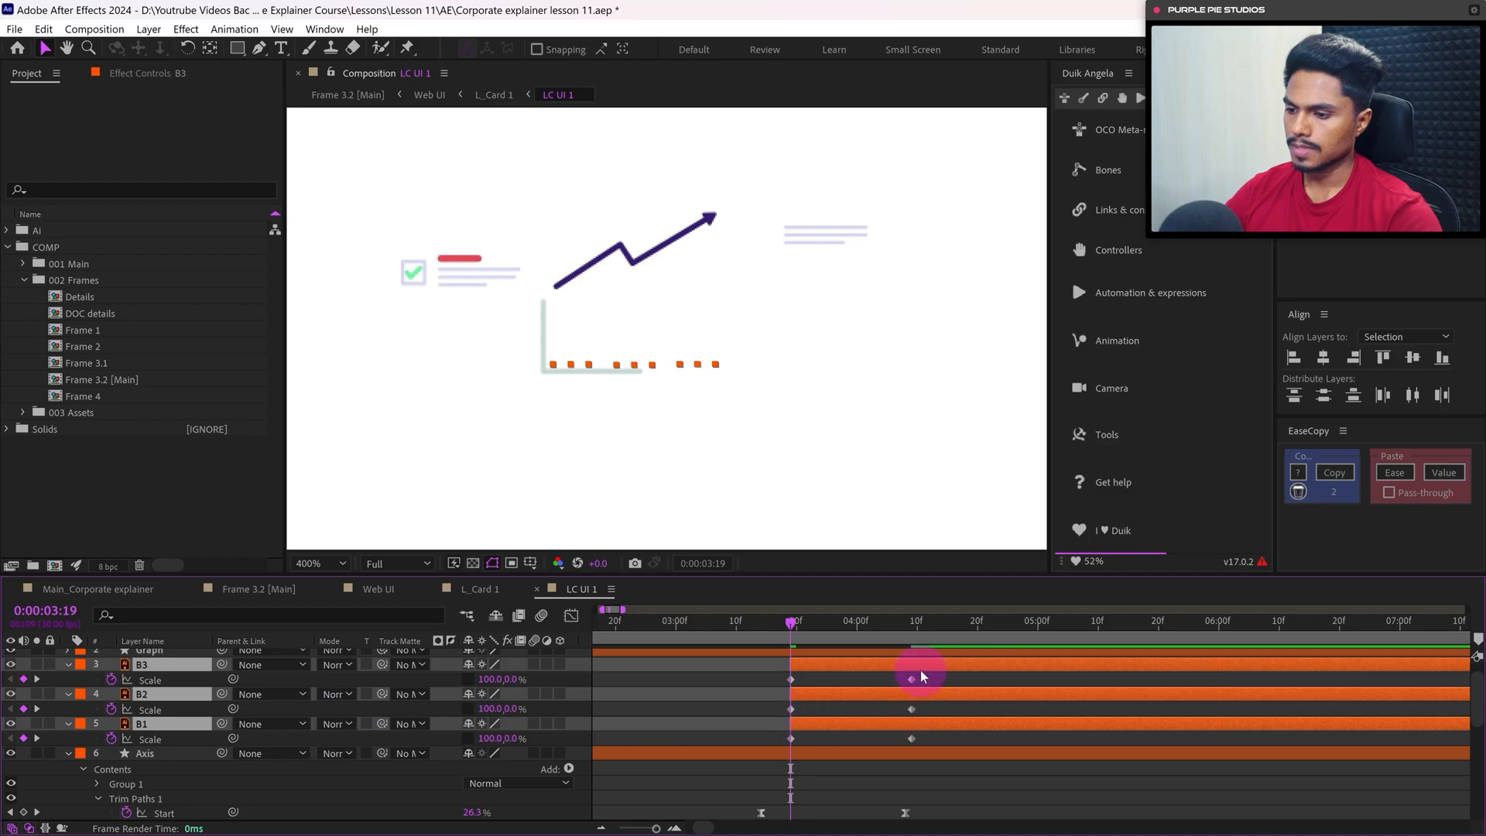
Apply the copied ease to all Scale keyframes of bar layers B1, B2 and B3
left_click_drag(922, 680, 770, 741)
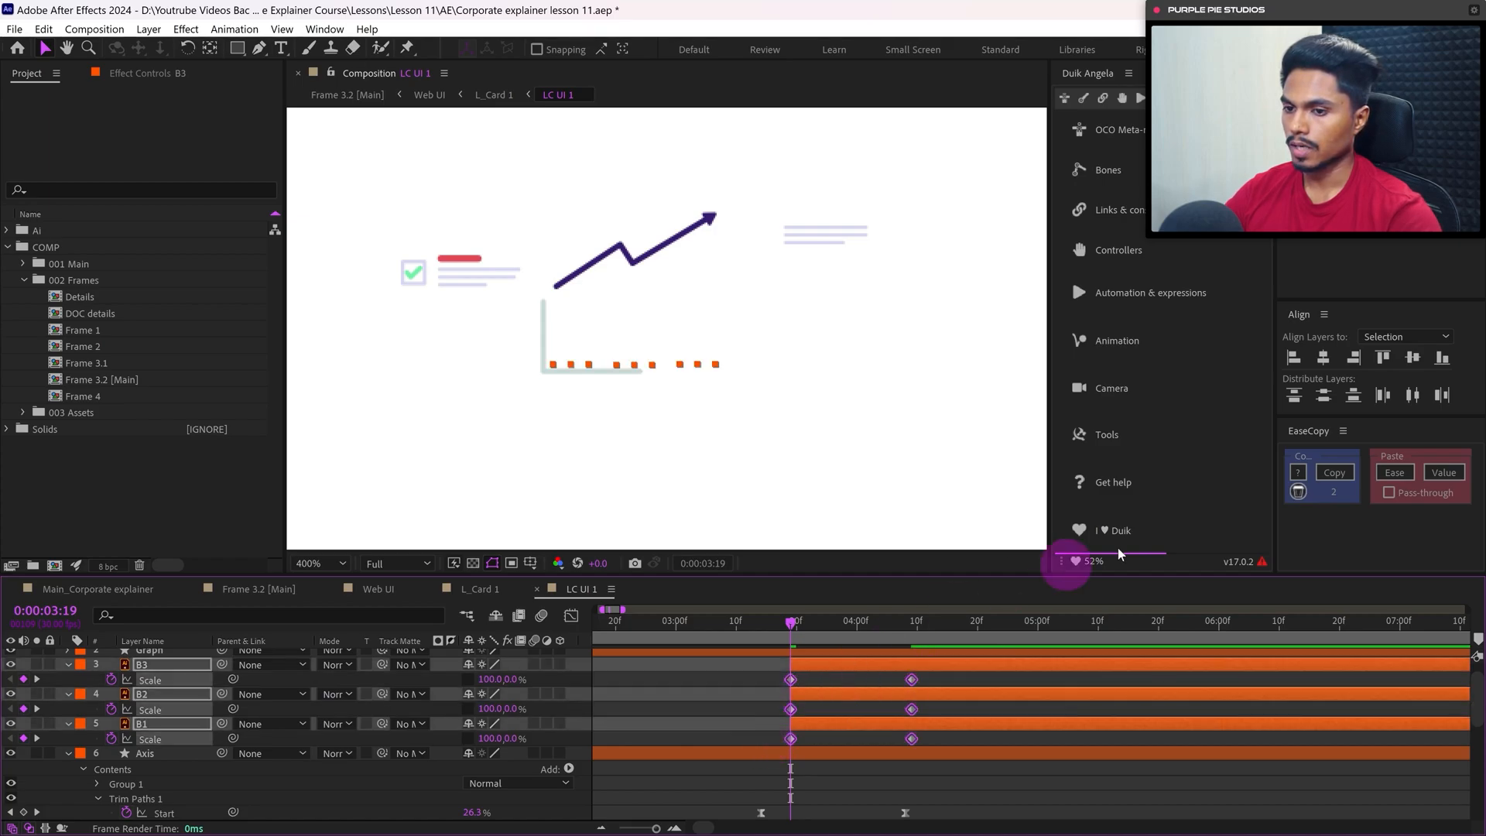
left_click(1397, 472)
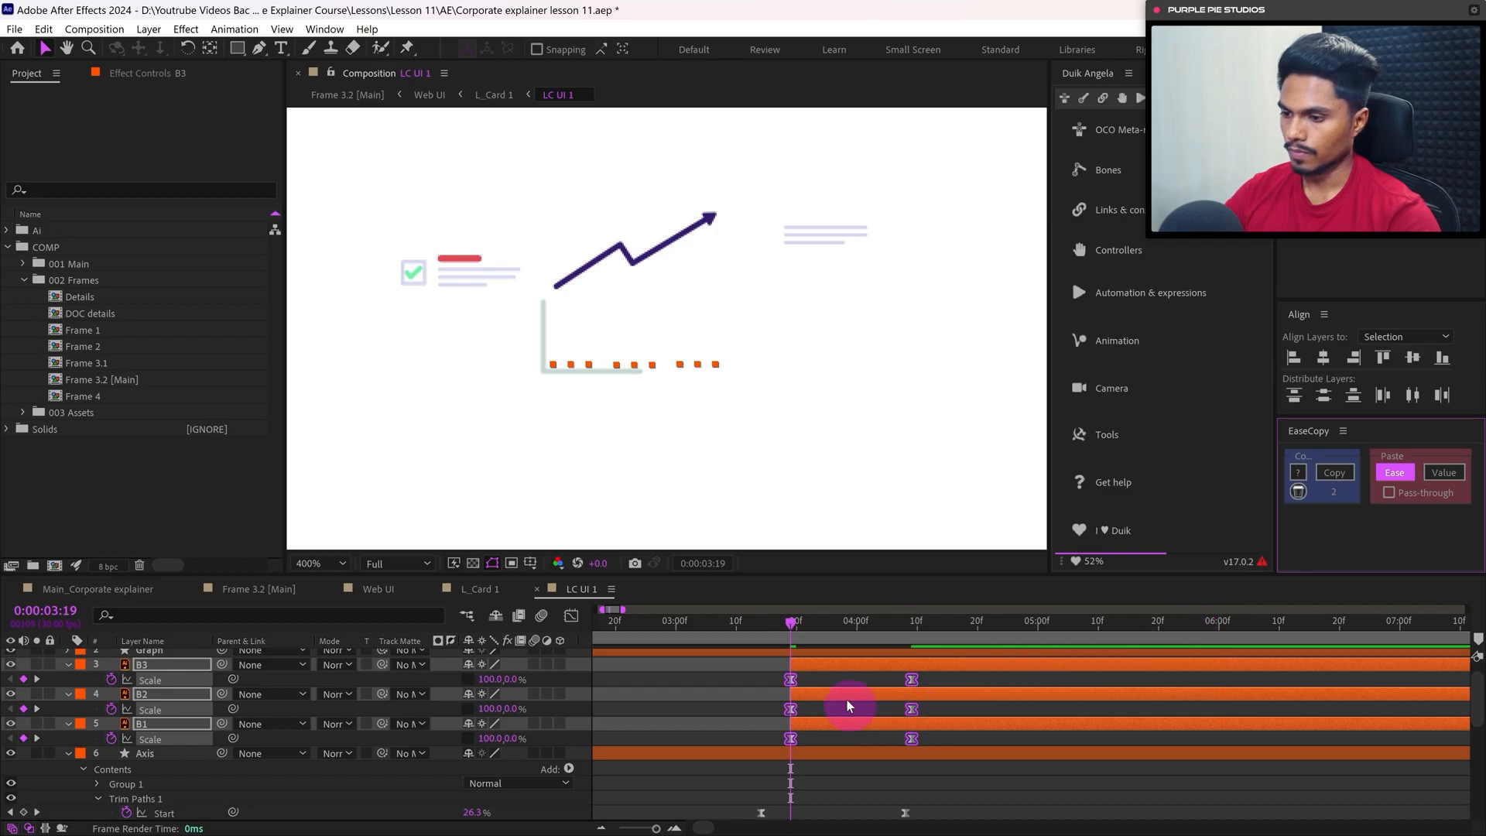
left_click(827, 712)
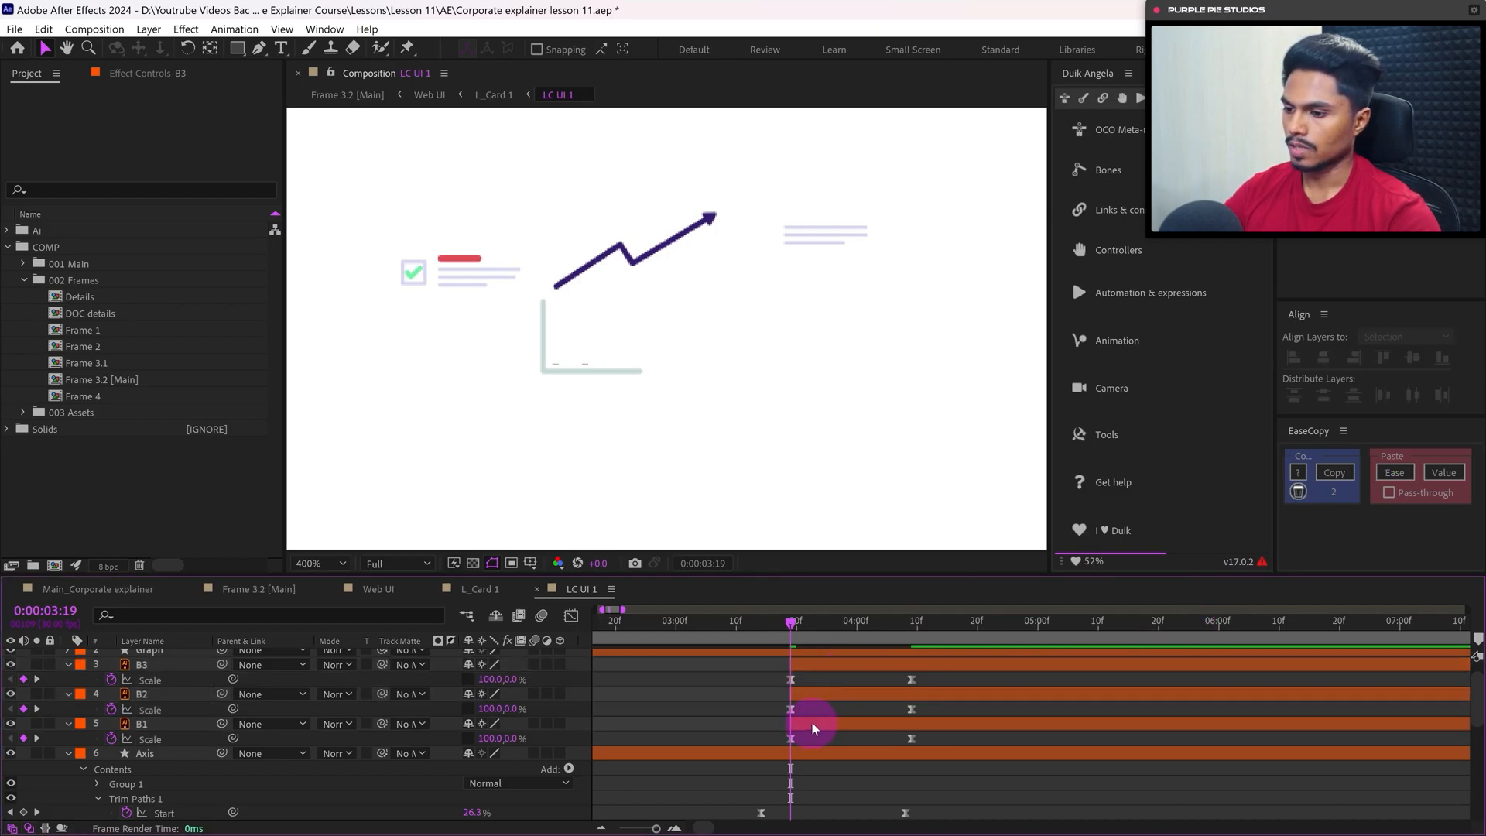
Stagger the bar layers in time, starting B2 about six frames after B1 and B3 at 0:00:04:02
left_click(811, 722)
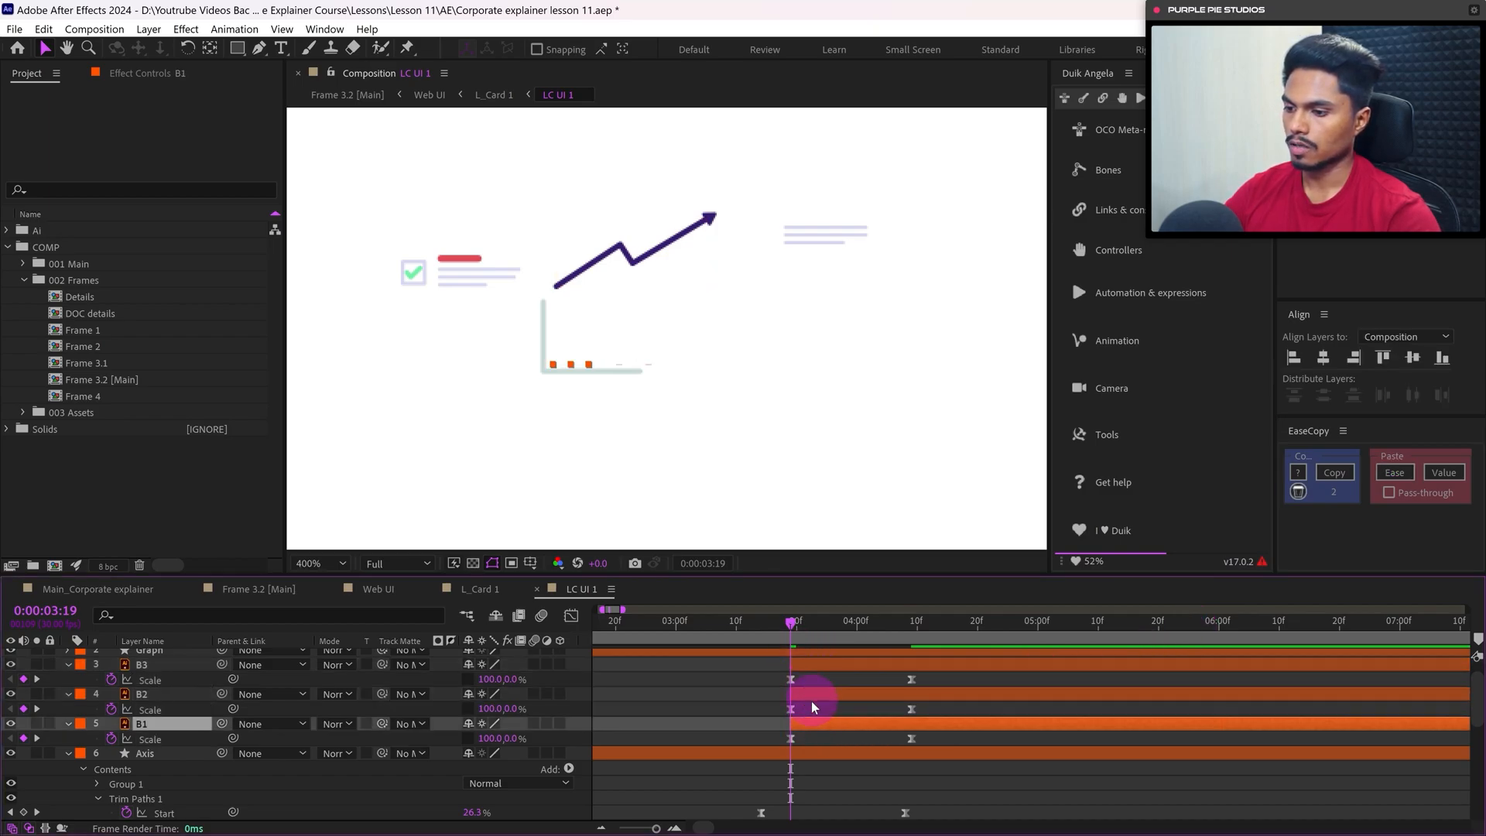
left_click_drag(798, 638, 820, 633)
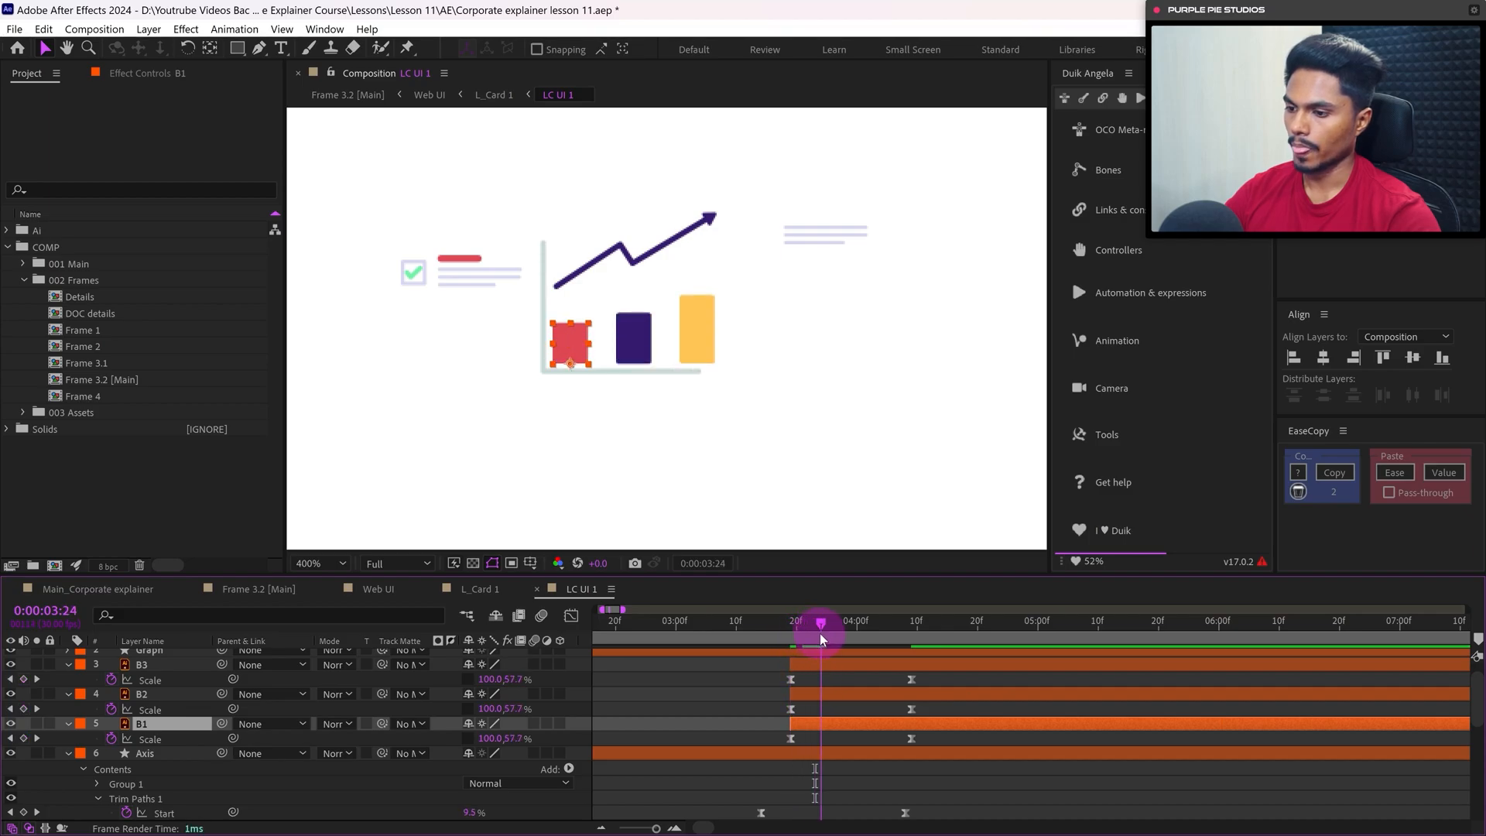
left_click_drag(814, 694, 842, 684)
left_click_drag(826, 631, 887, 666)
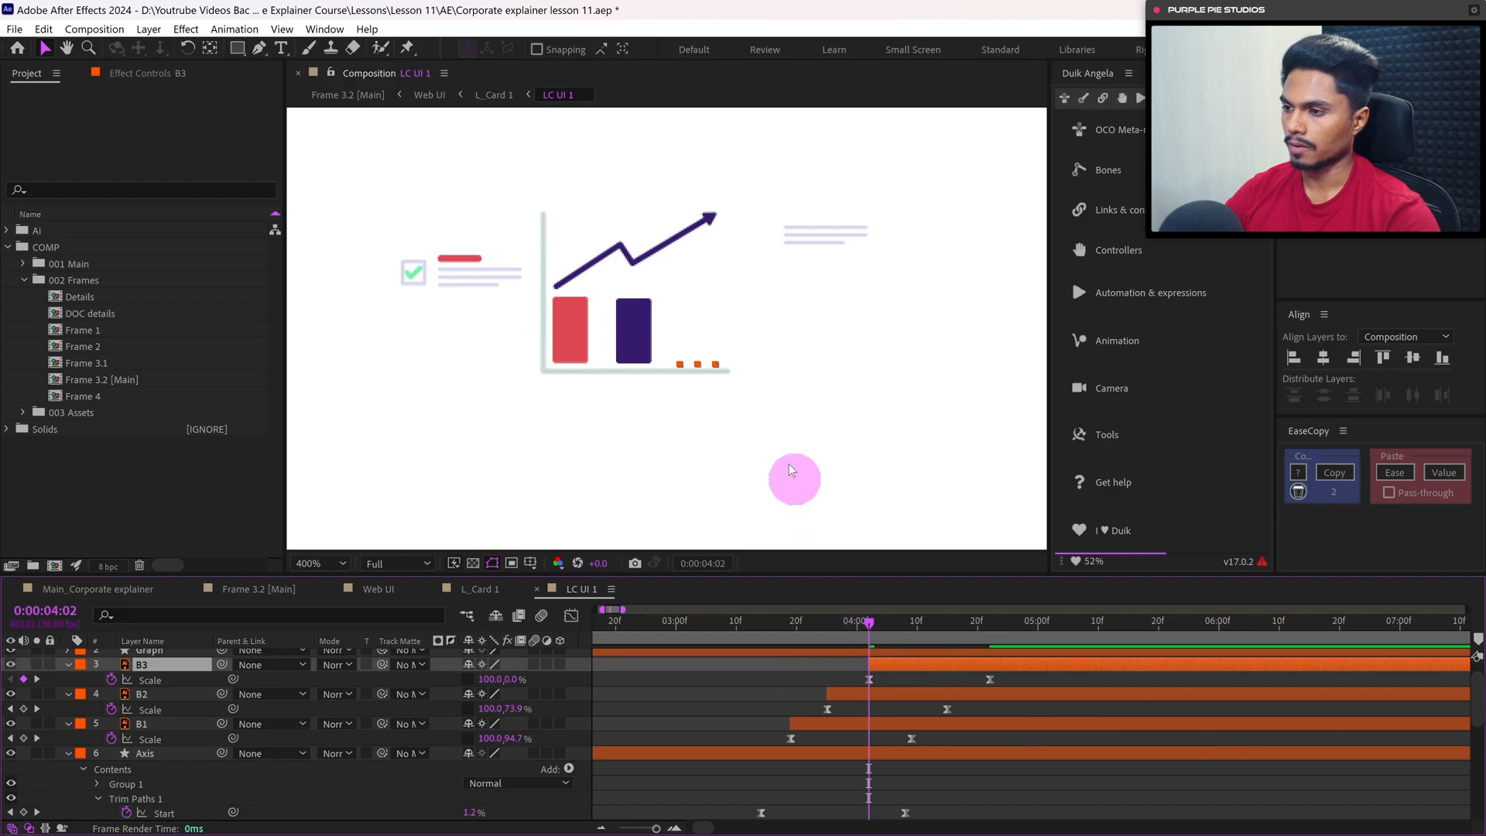
Expand layer L1's contents and copy its animated Trim Paths 1 for reuse on the Graph line
left_click(660, 249)
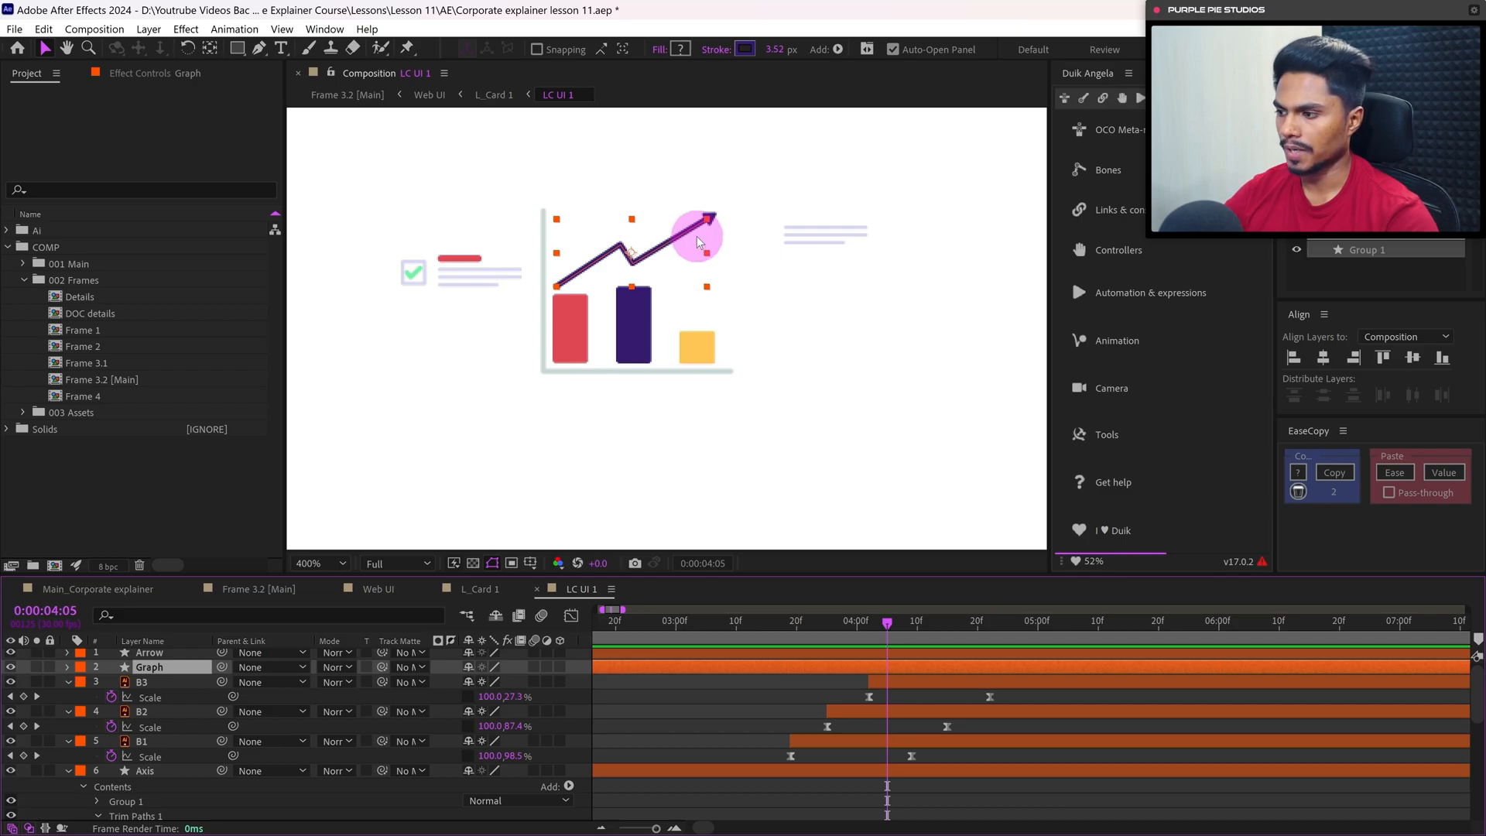
double_click(574, 587)
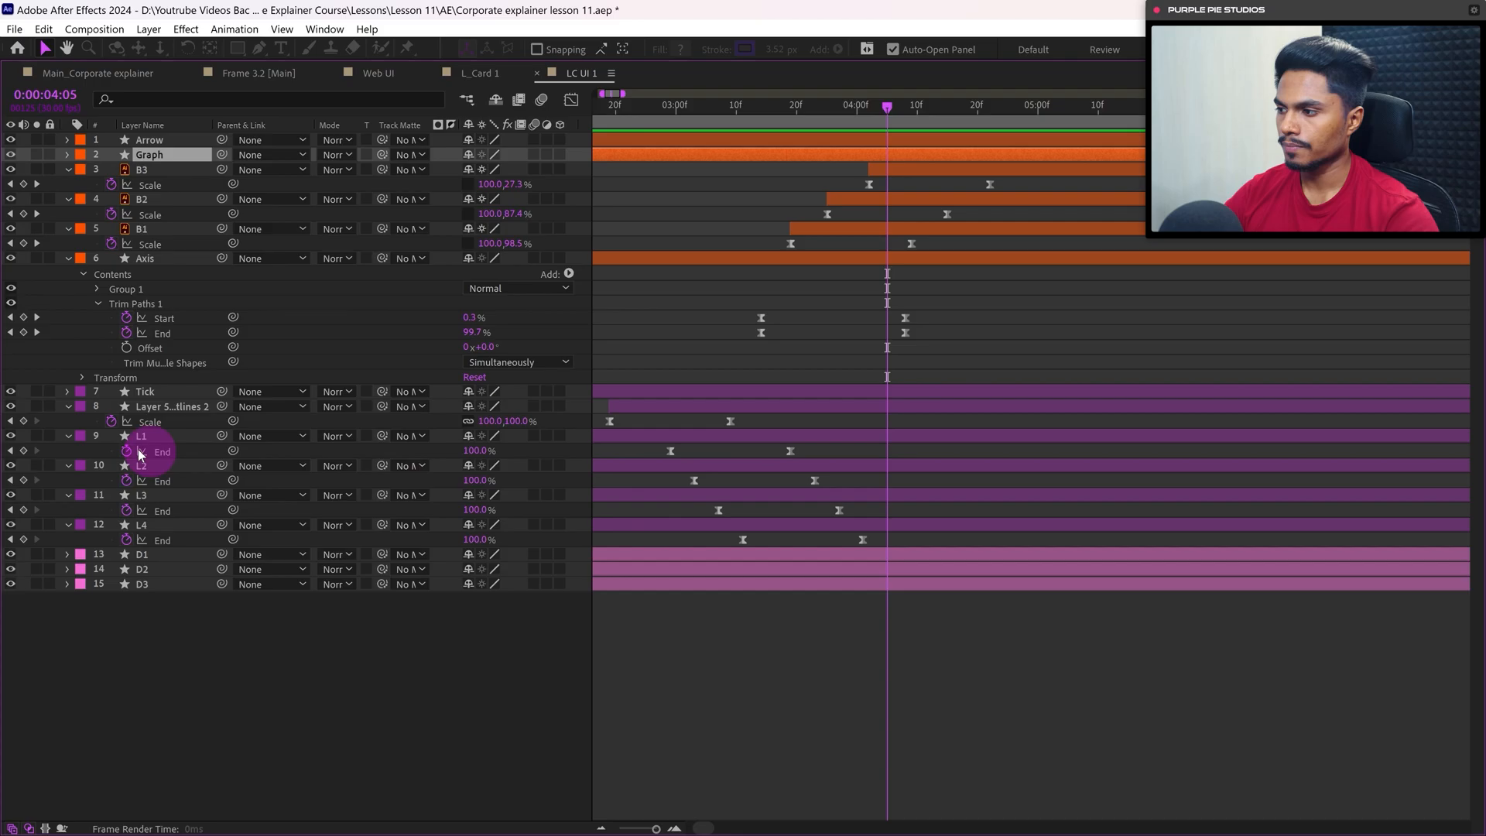
left_click(68, 407)
left_click(151, 419)
left_click(65, 422)
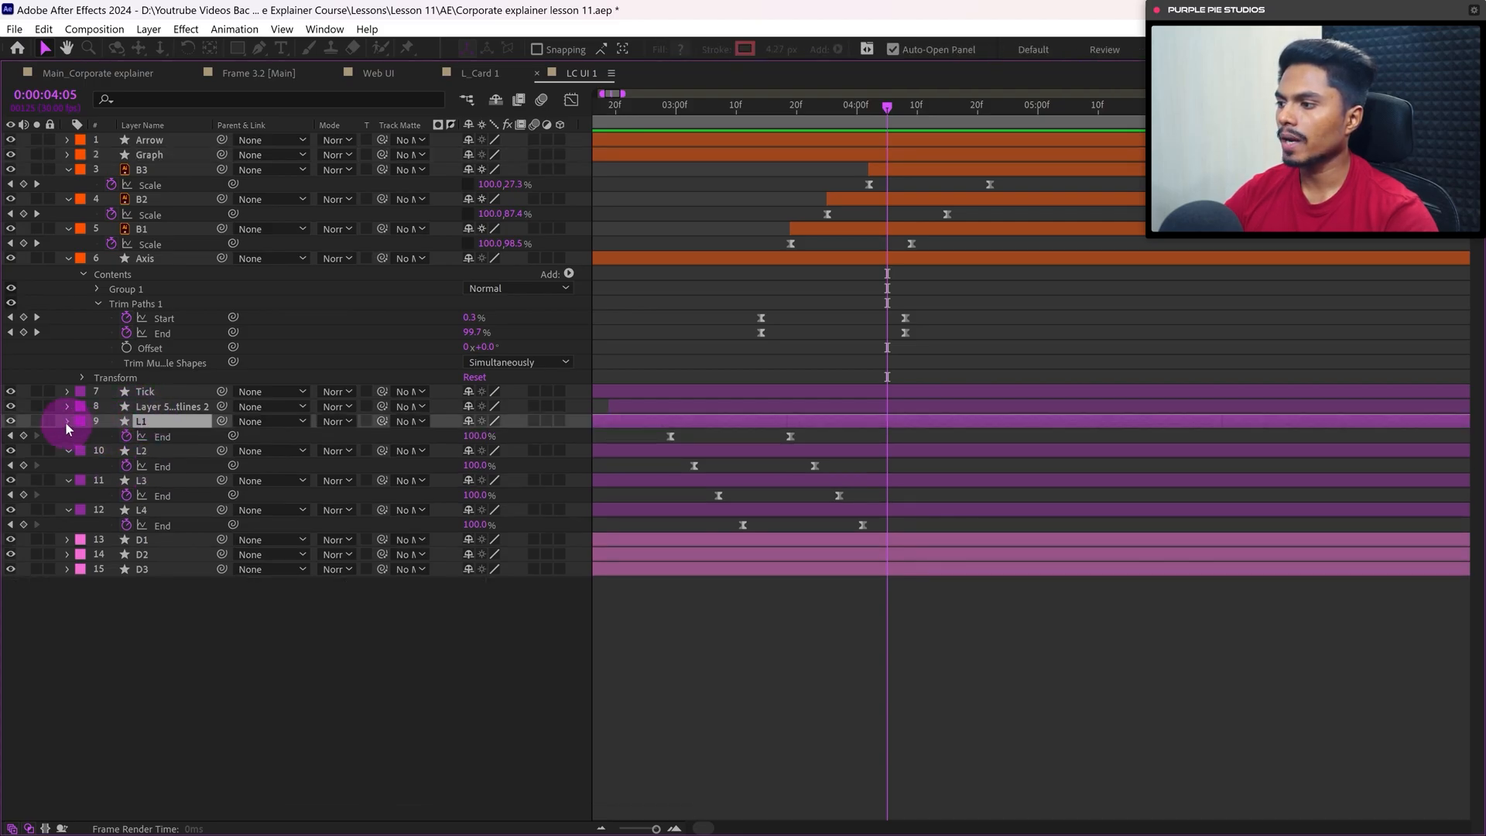
left_click(67, 423)
left_click(134, 468)
left_click(632, 484)
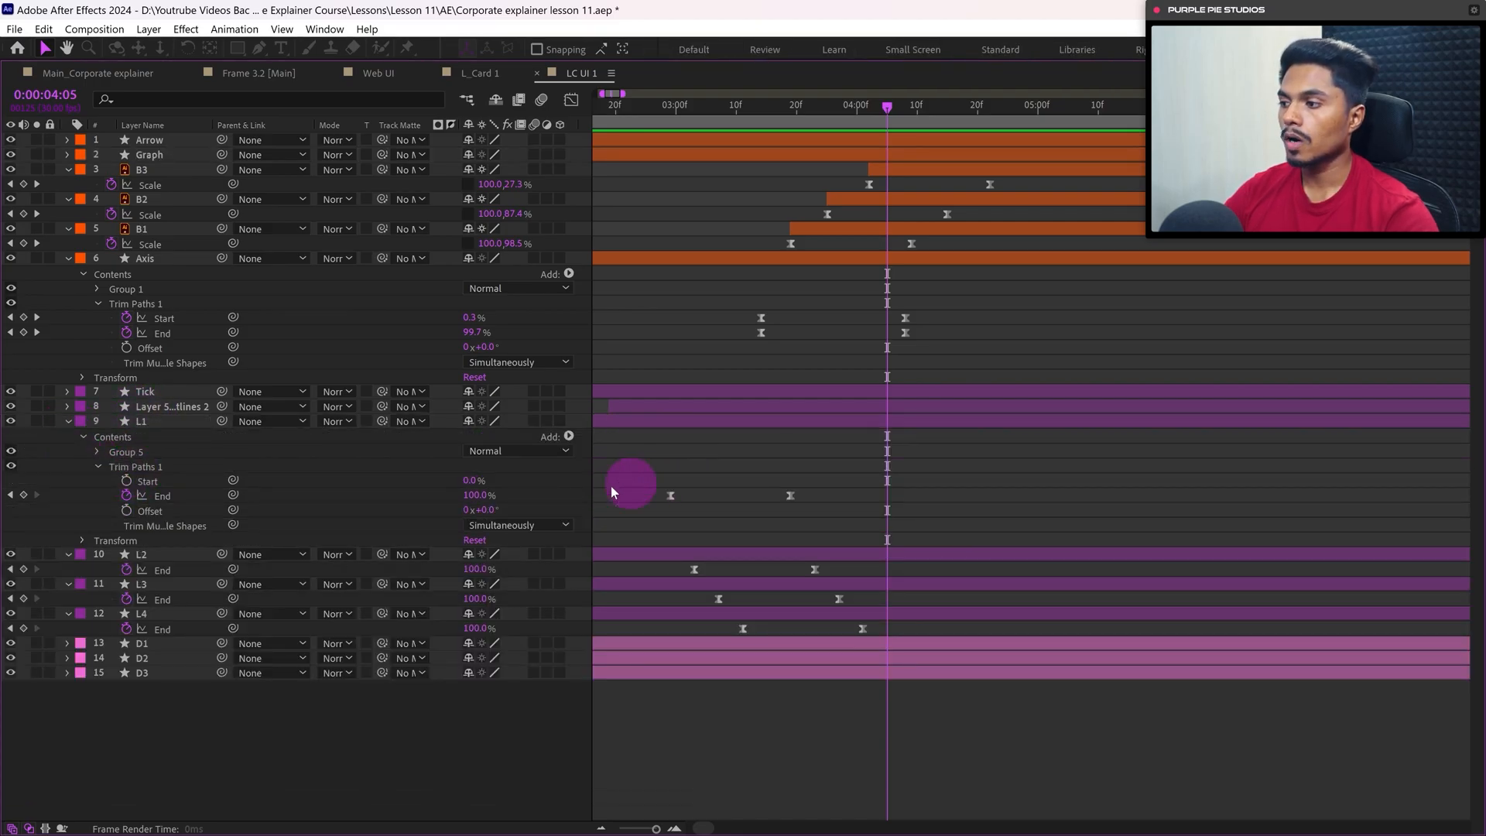
left_click(120, 467)
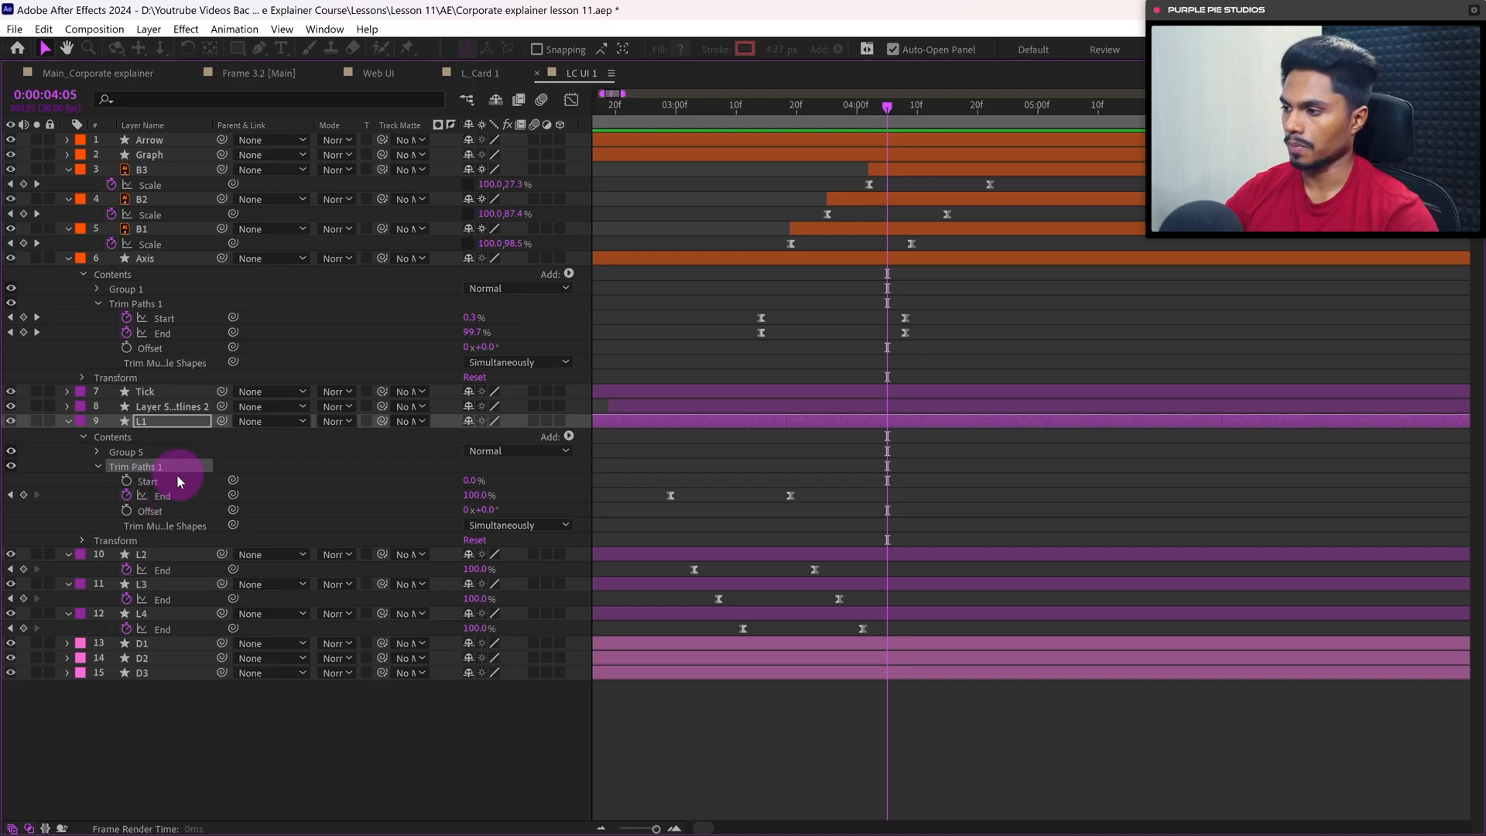
double_click(573, 73)
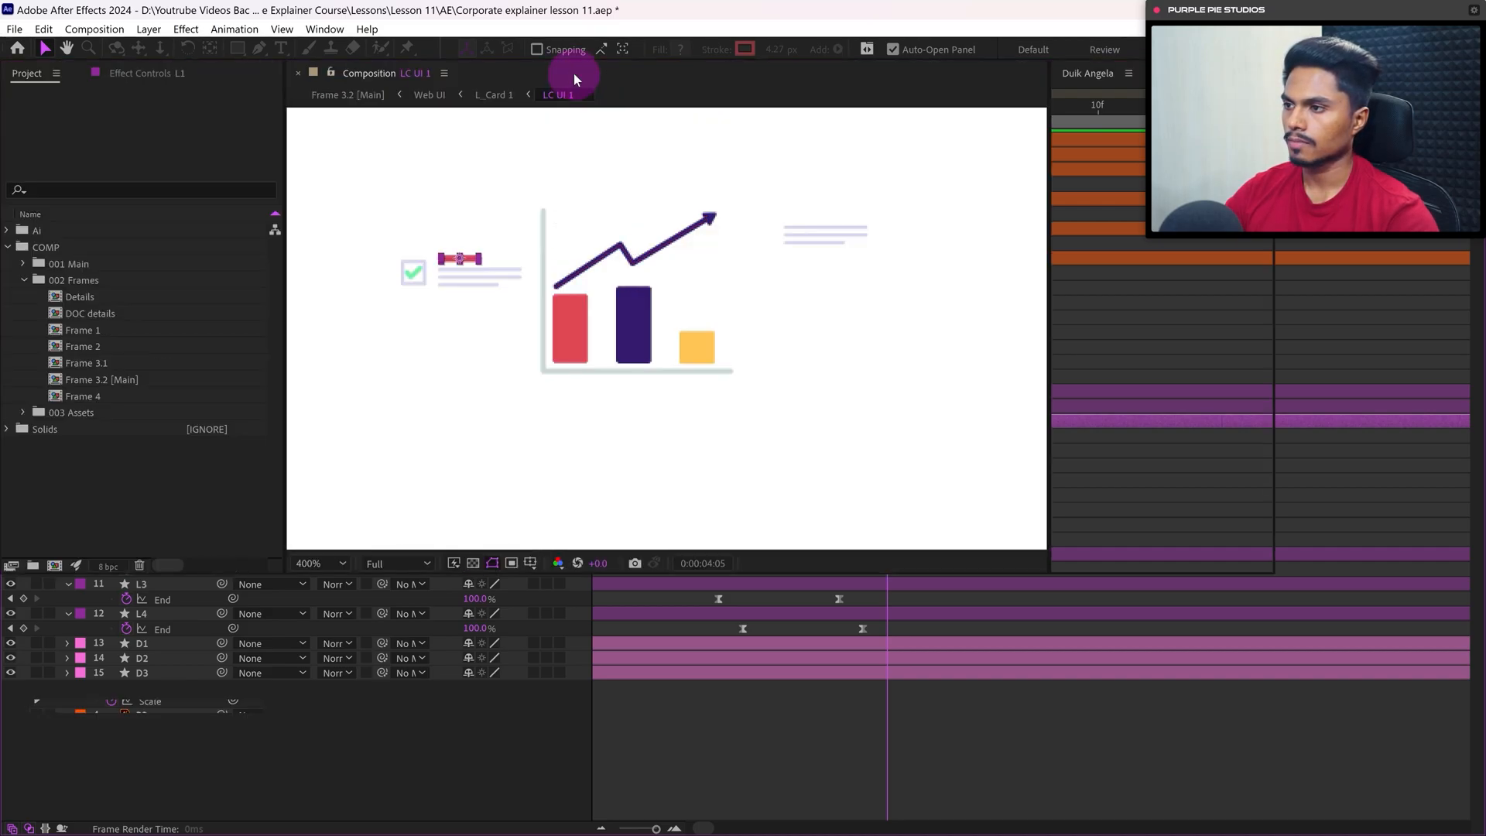
Paste the Trim Paths animation onto the Graph layer at 0:00:04:06 and reveal its keyframes
left_click(159, 670)
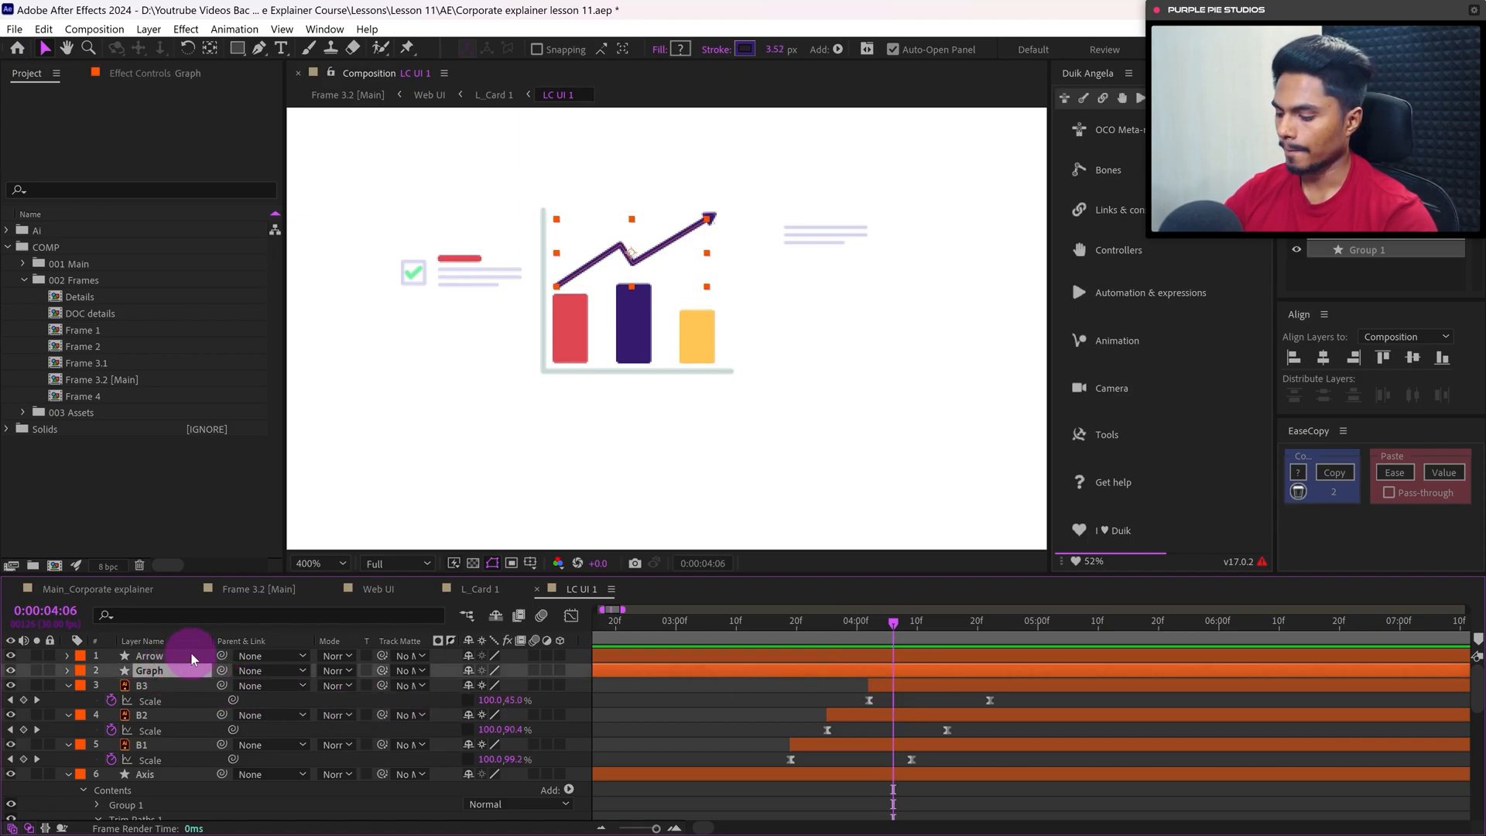
key("Page_Down")
key("u")
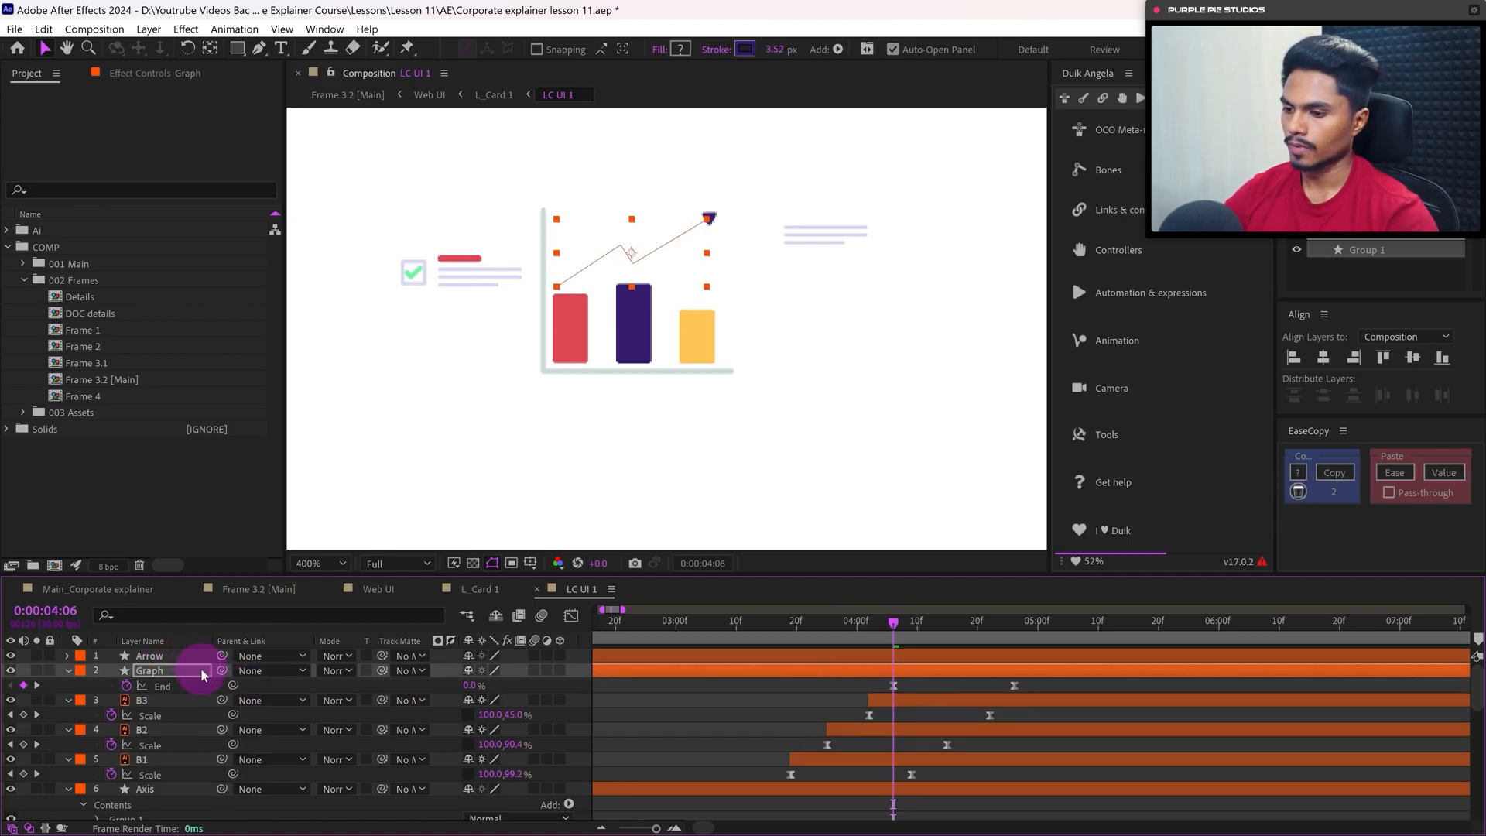
Move the Graph layer's final Trim Paths End keyframe out to about 25 frames after the first one
left_click(1014, 686)
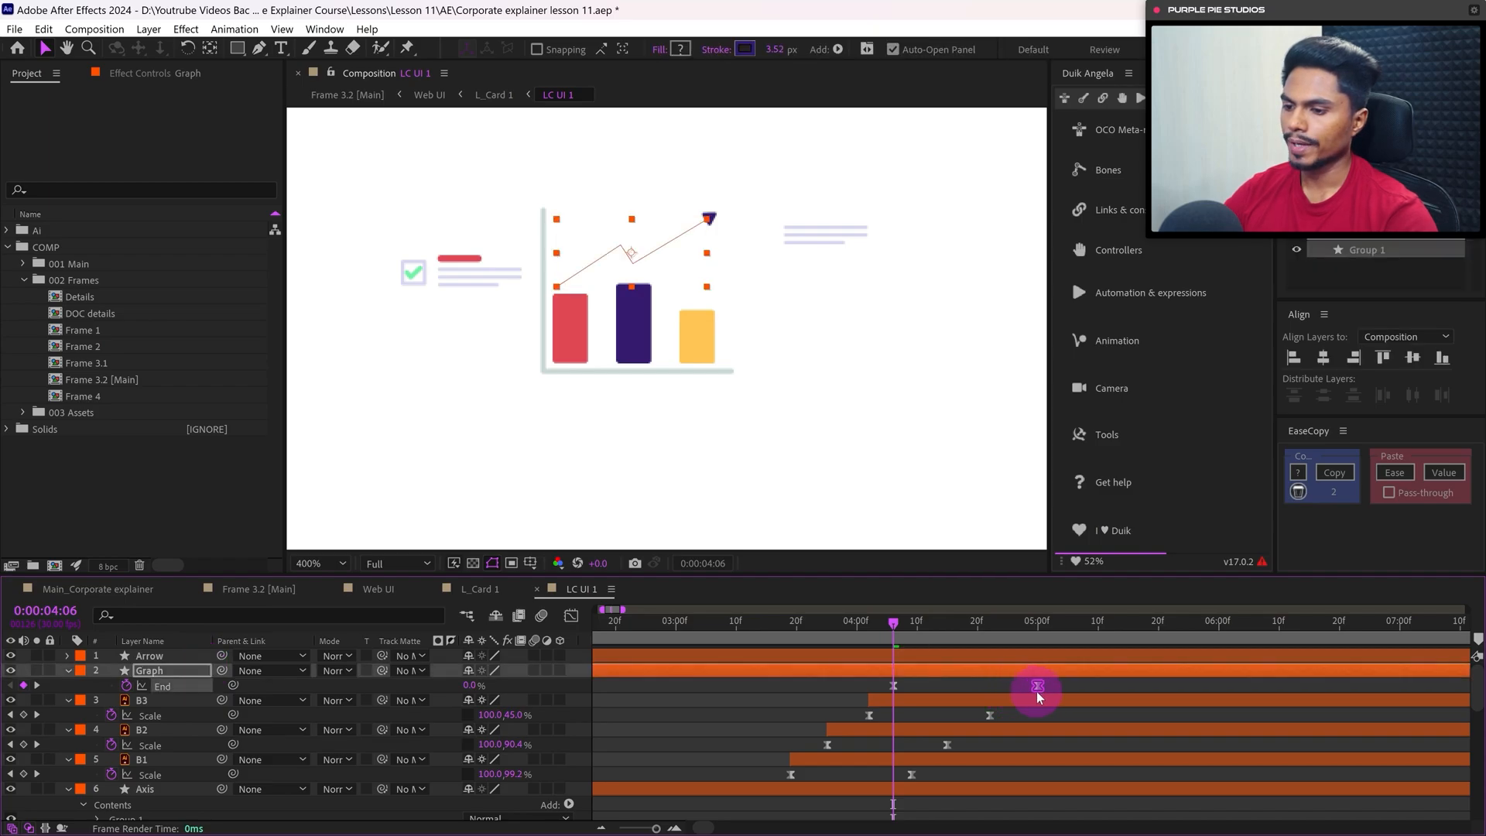
left_click_drag(1037, 690, 1045, 690)
left_click(1005, 689)
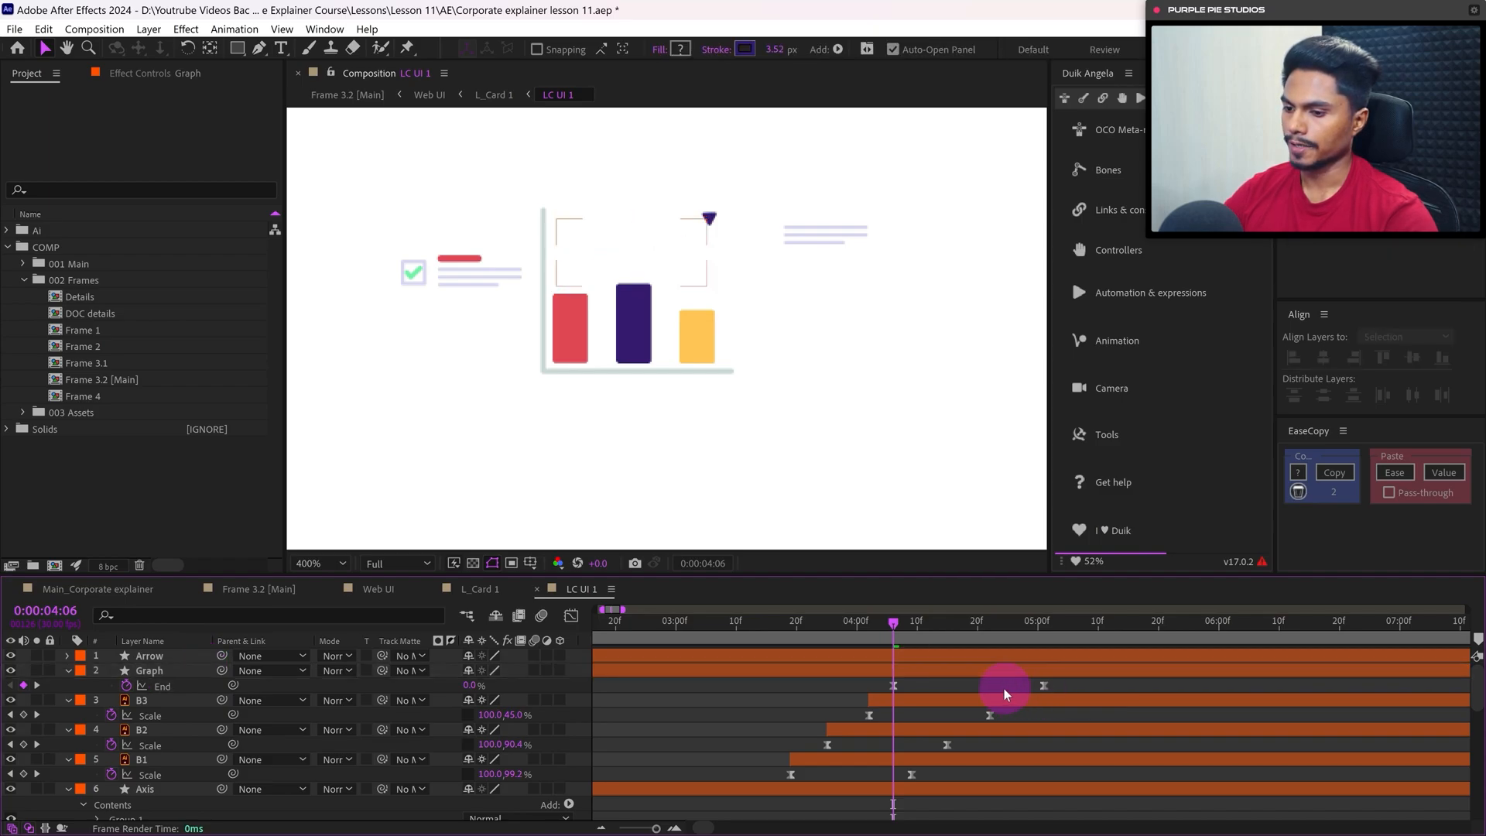
Select the Arrow layer, return to 0:00:04:06 and expand the Graph layer's Group 1 to expose Path 1
left_click(903, 656)
left_click(935, 624)
mouse_move(936, 636)
left_mouse_down()
mouse_move(953, 638)
mouse_move(895, 631)
left_mouse_up()
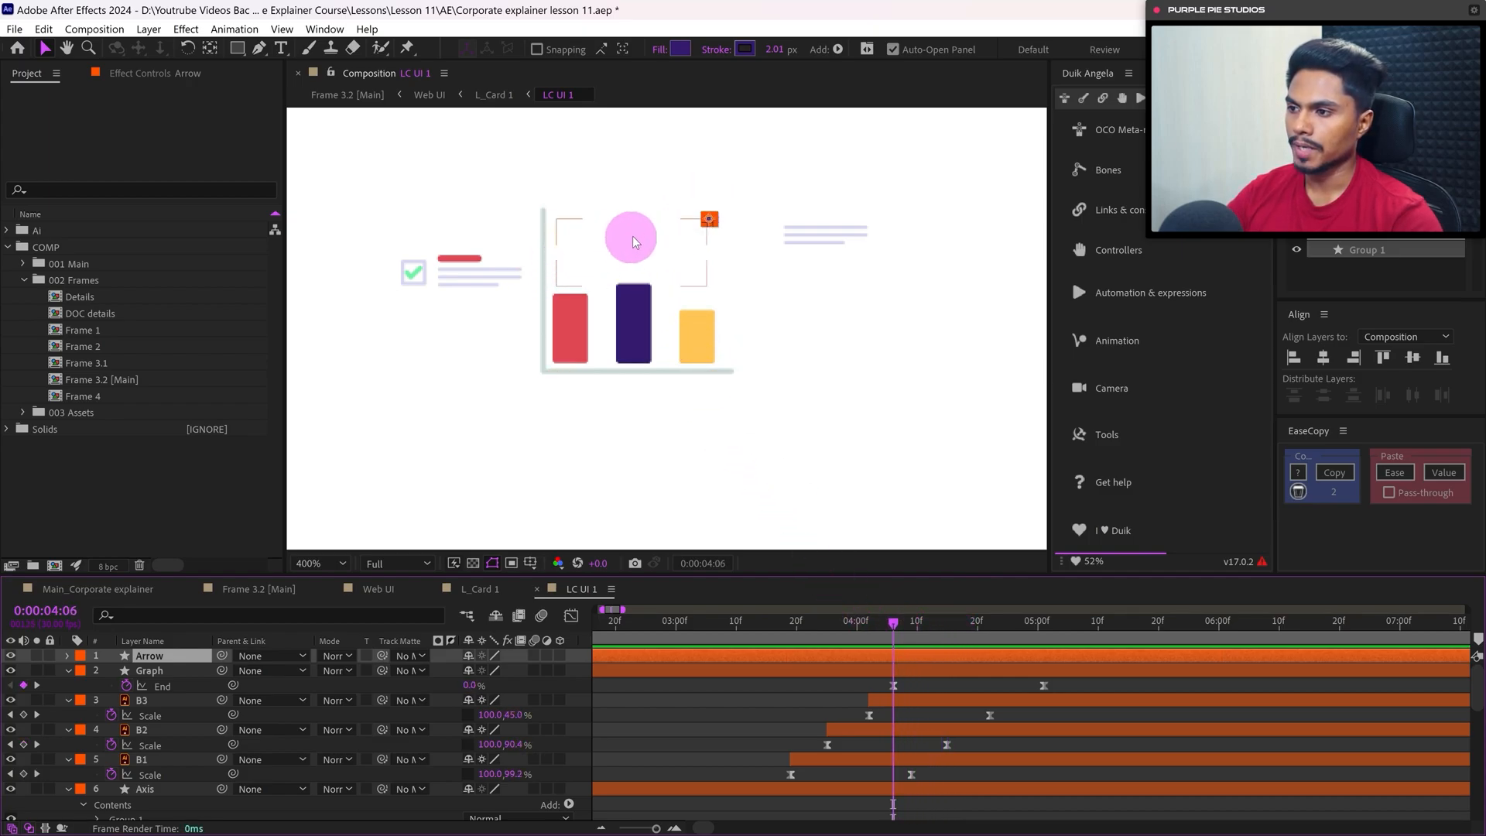
left_click(68, 671)
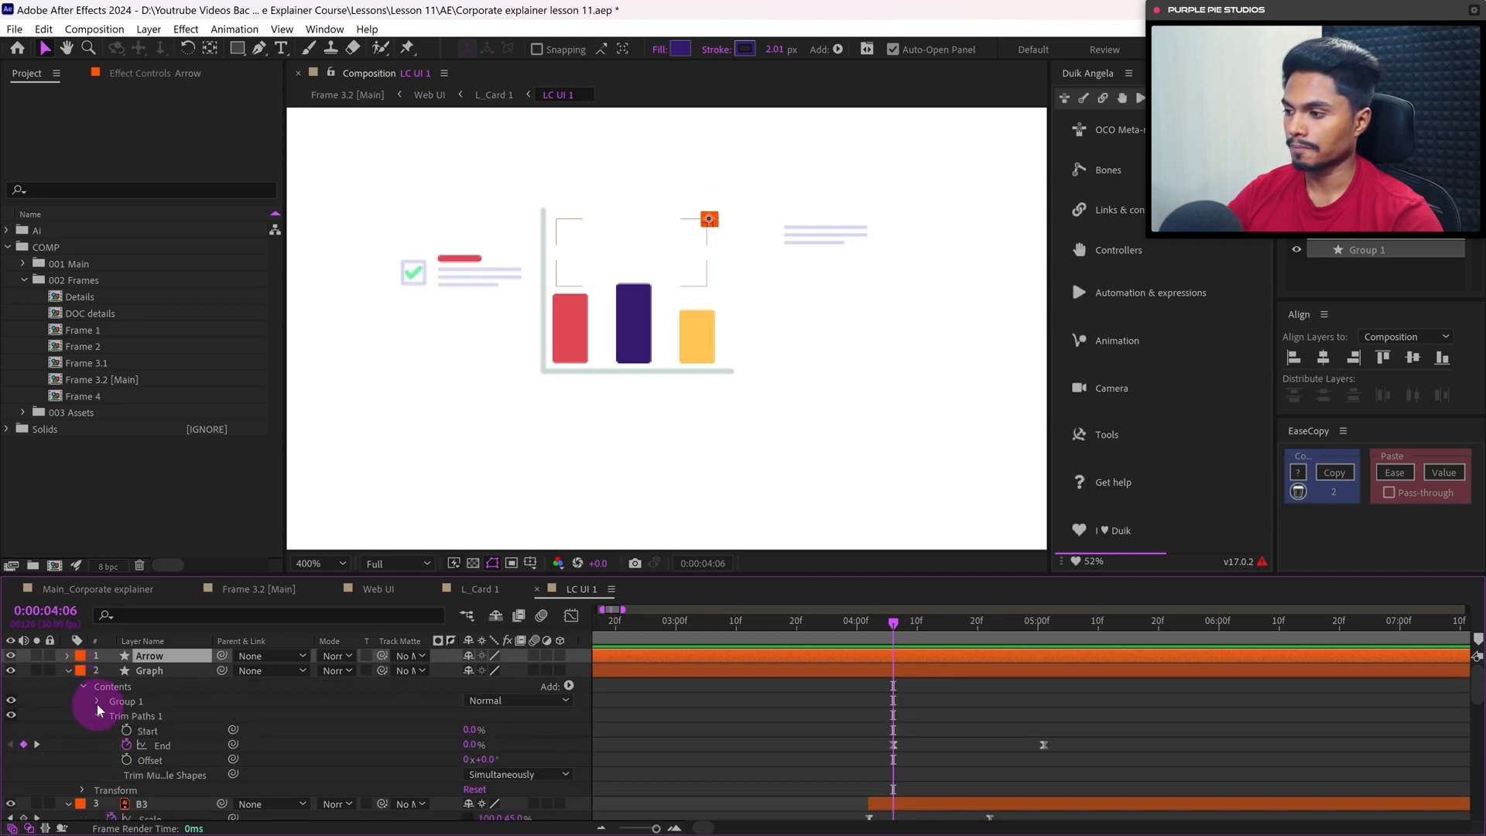
left_click(98, 701)
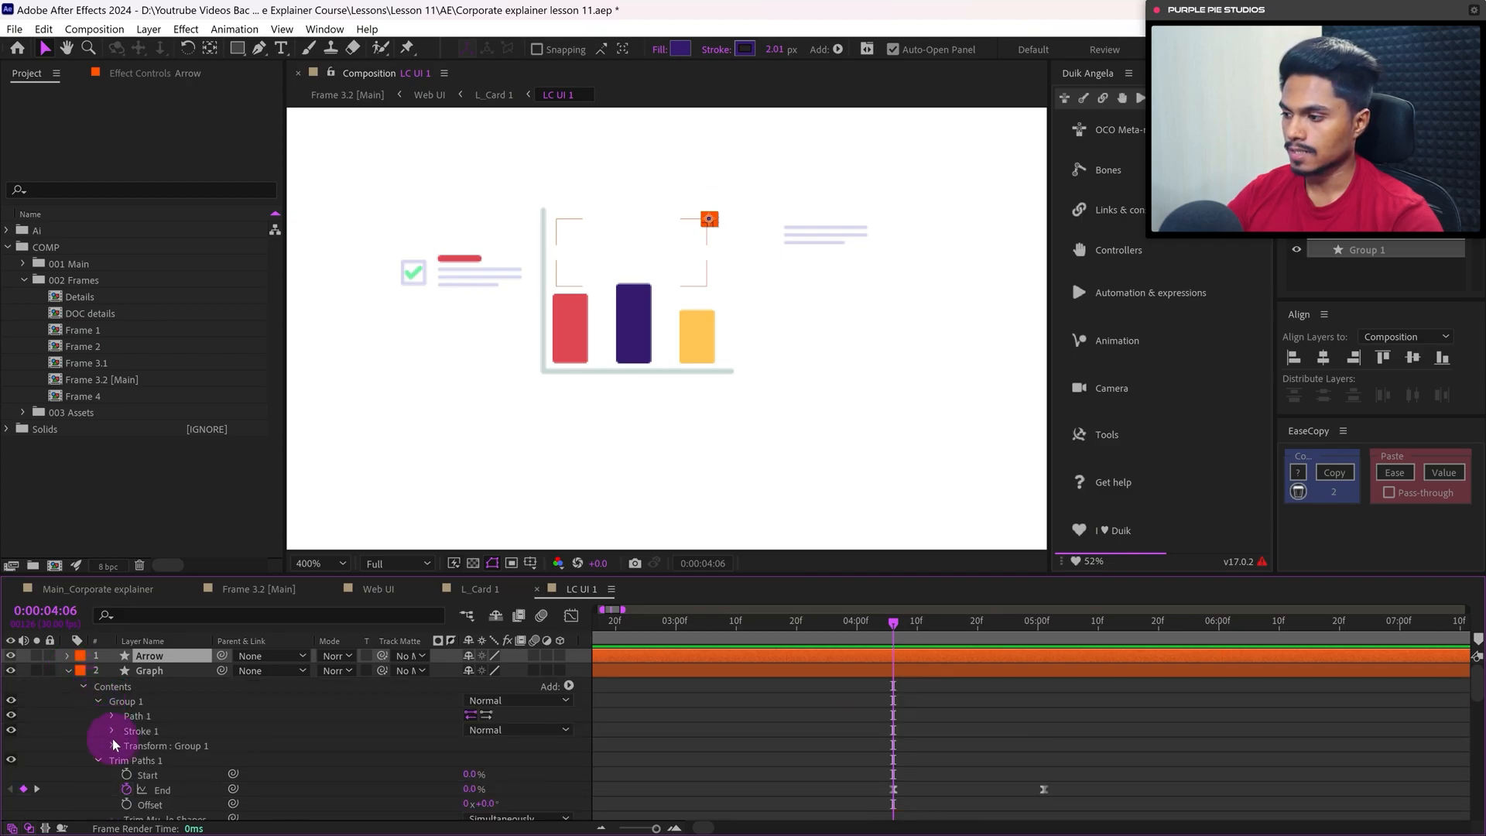
Copy the Path property of the Graph layer's Path 1 and paste it into the Arrow layer's Position at 0:00:04:06
left_click(112, 717)
left_click(161, 732)
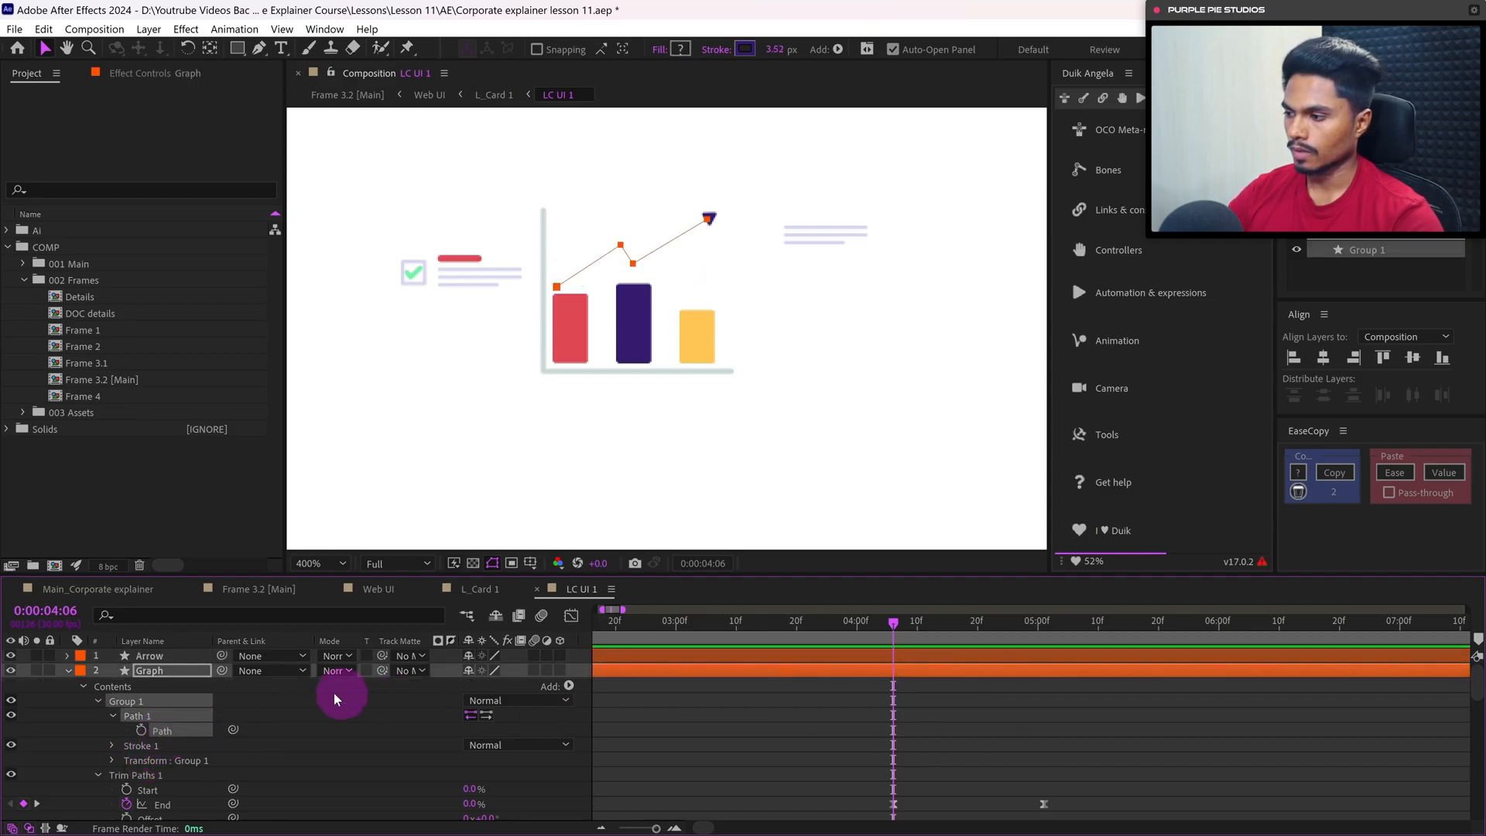
left_click(173, 657)
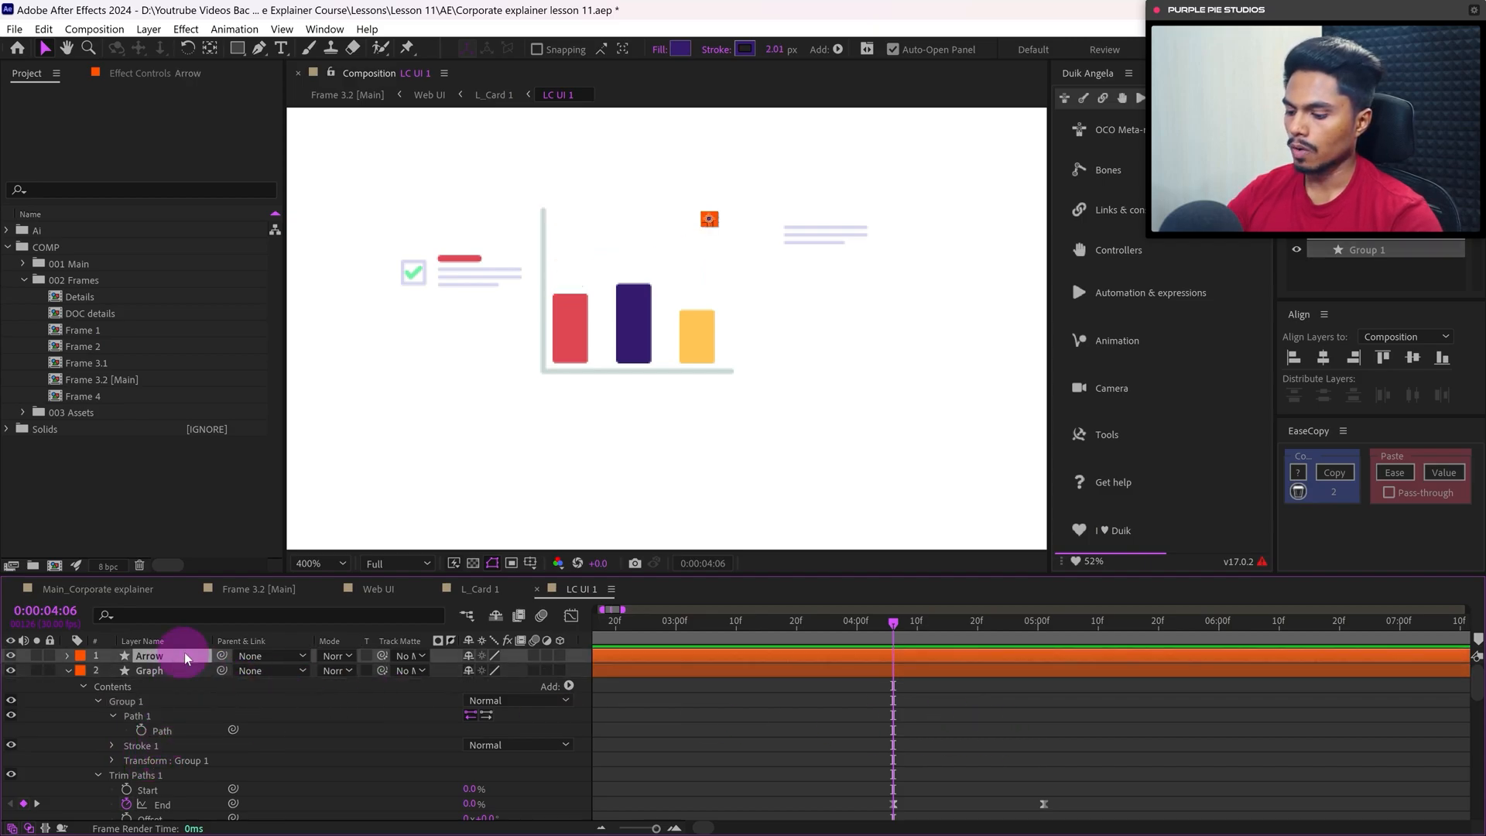
left_click(192, 677)
key("p")
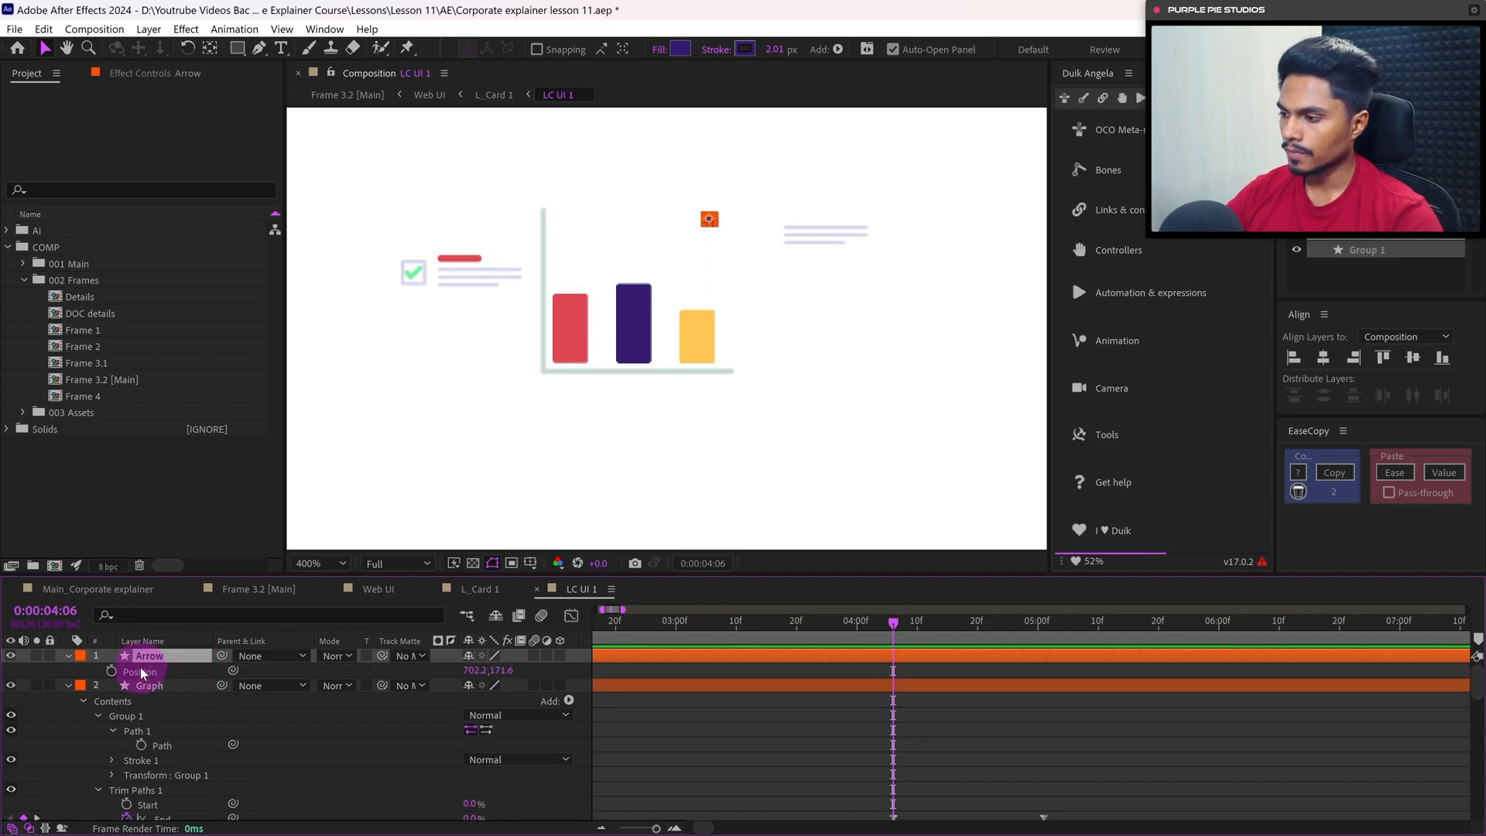
left_click(143, 673)
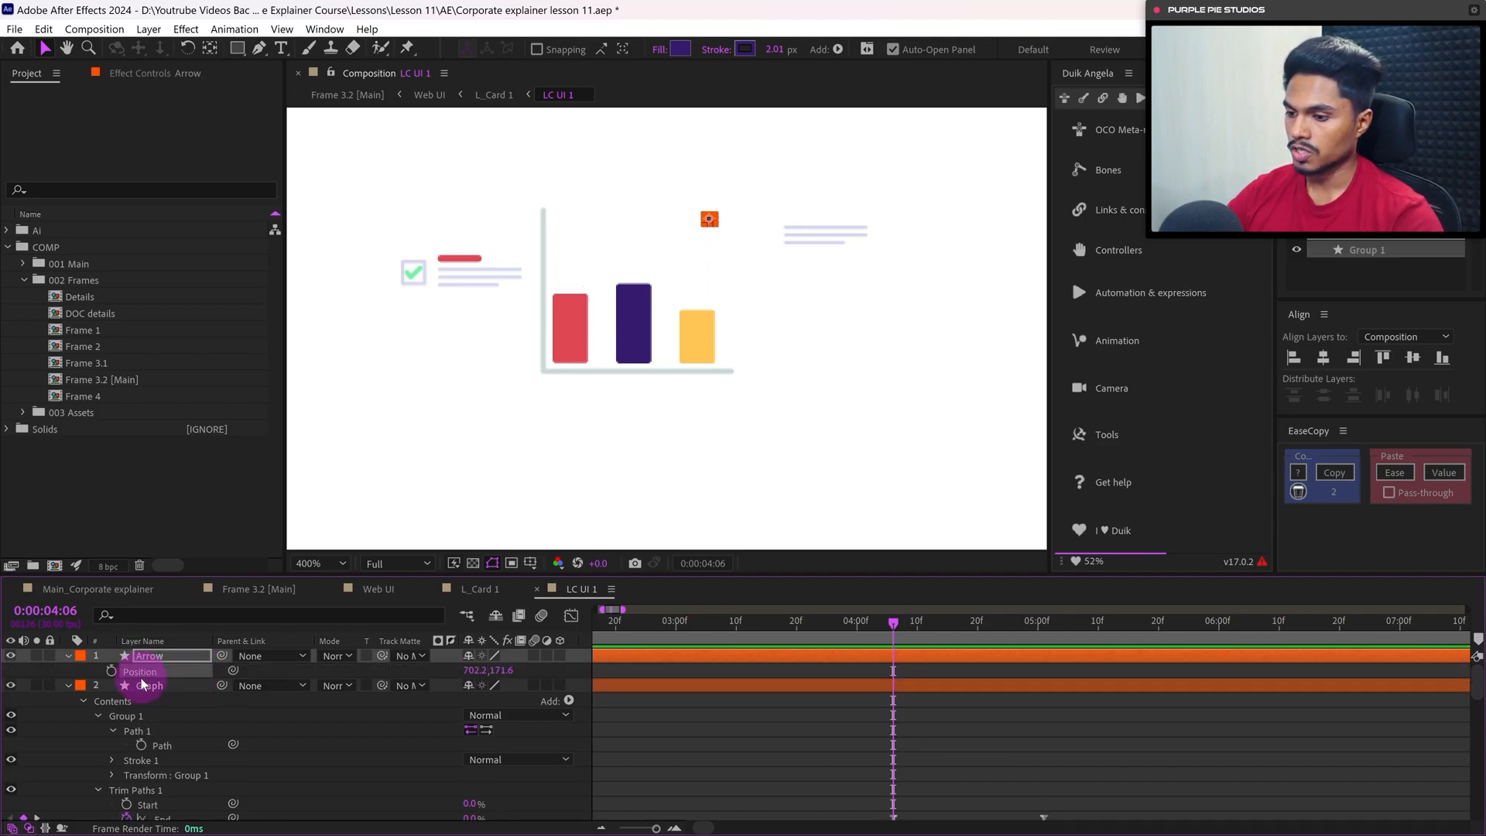
key("ctrl+v")
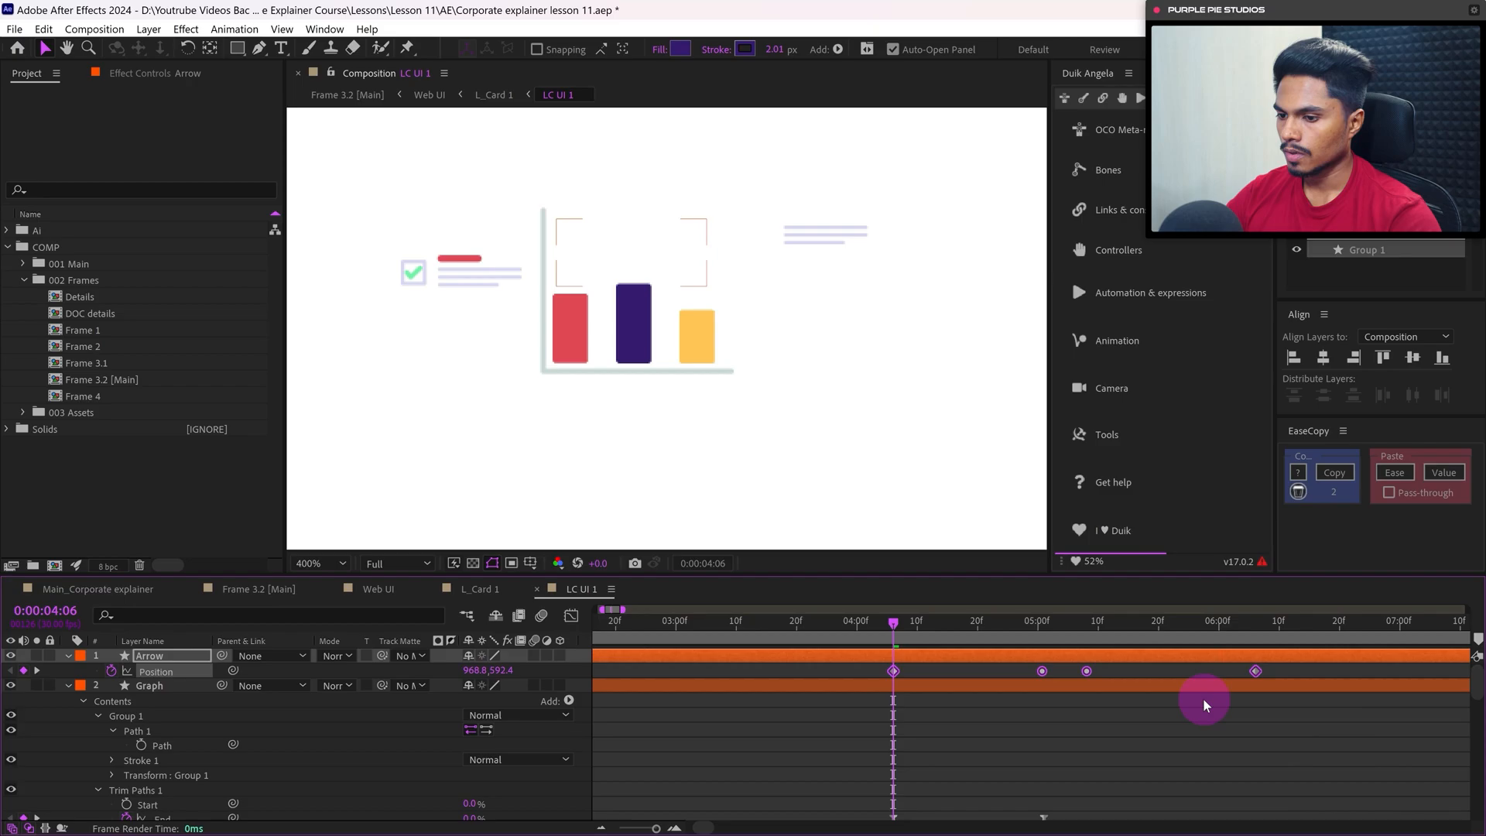
Move the Arrow layer's last Position keyframe to 0:00:05:01, aligning it with the end of the Graph's trim animation
left_click(1255, 671)
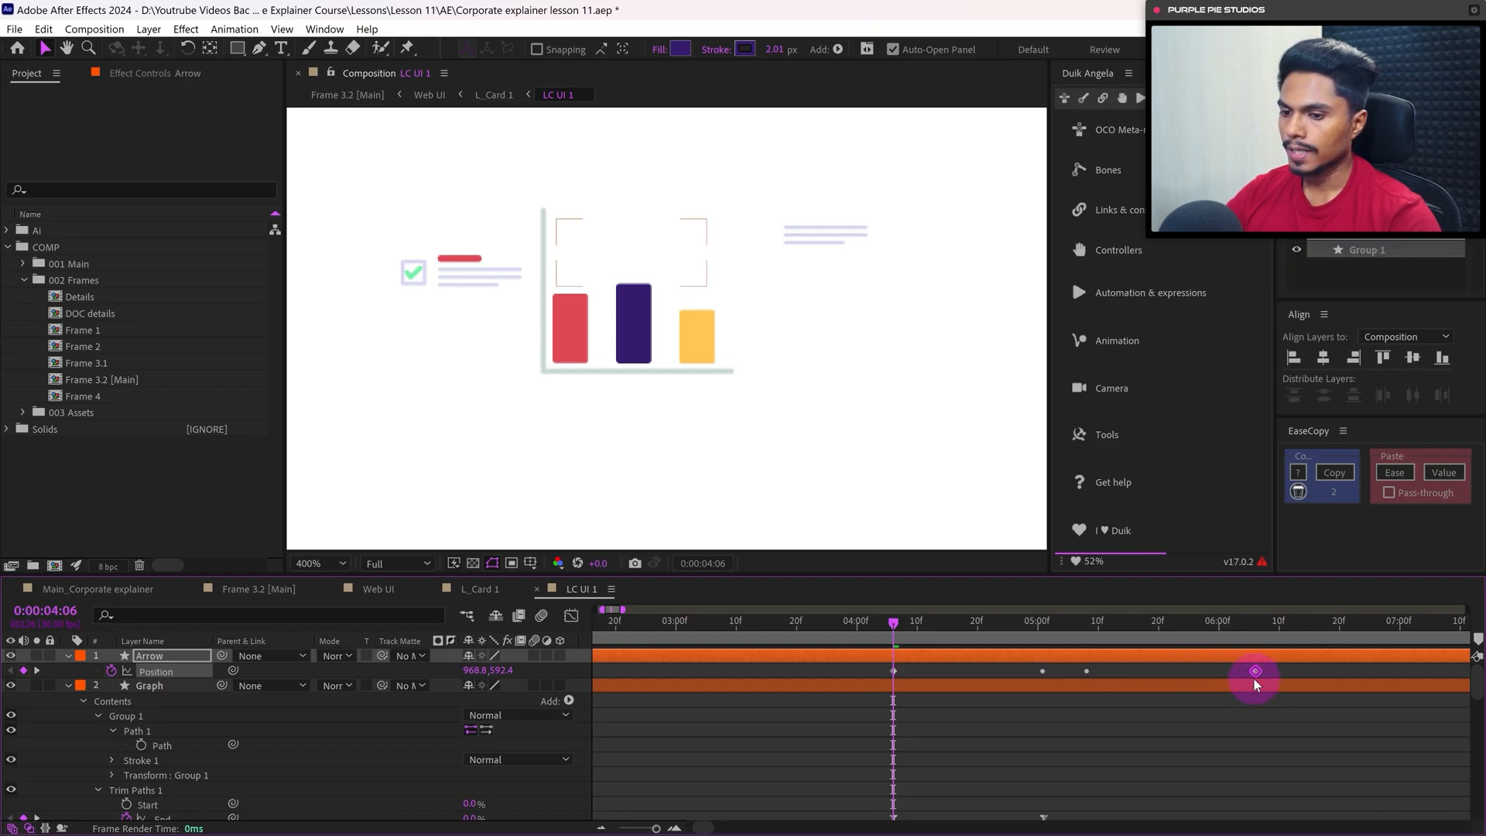
mouse_move(1256, 674)
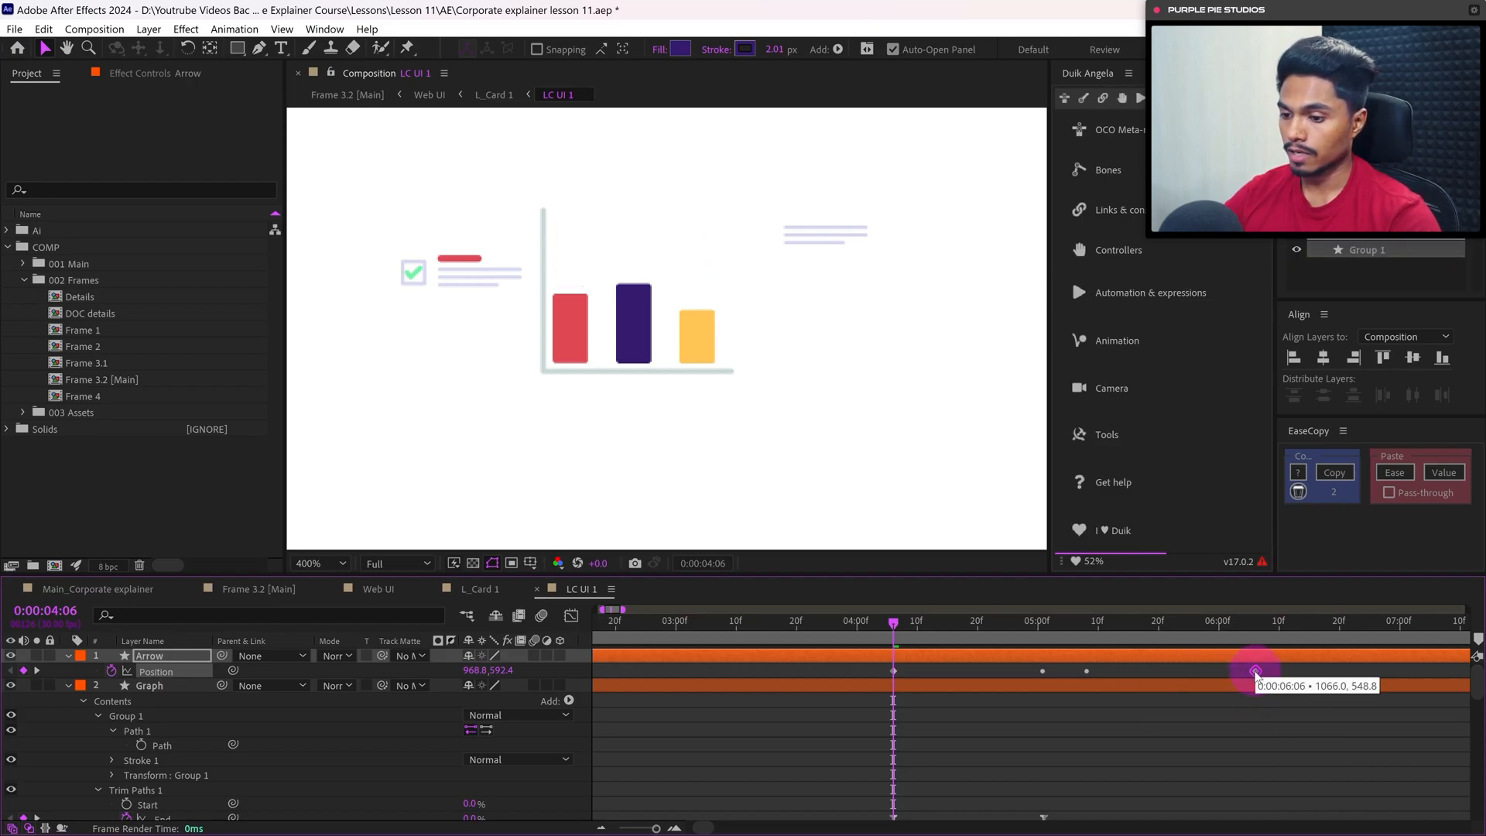
left_click_drag(1110, 669, 1005, 691)
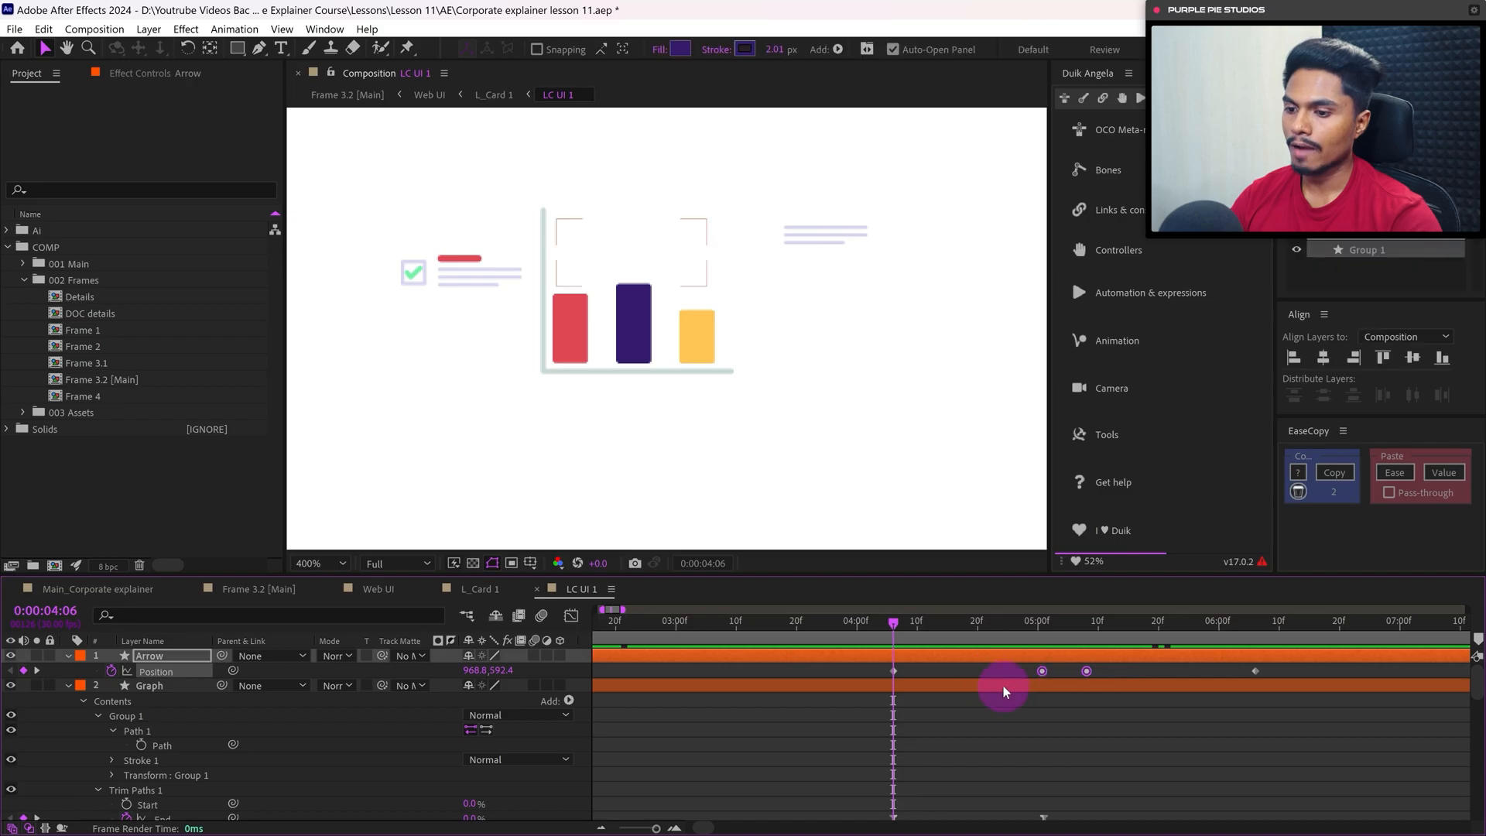
left_click(1128, 732)
key("k")
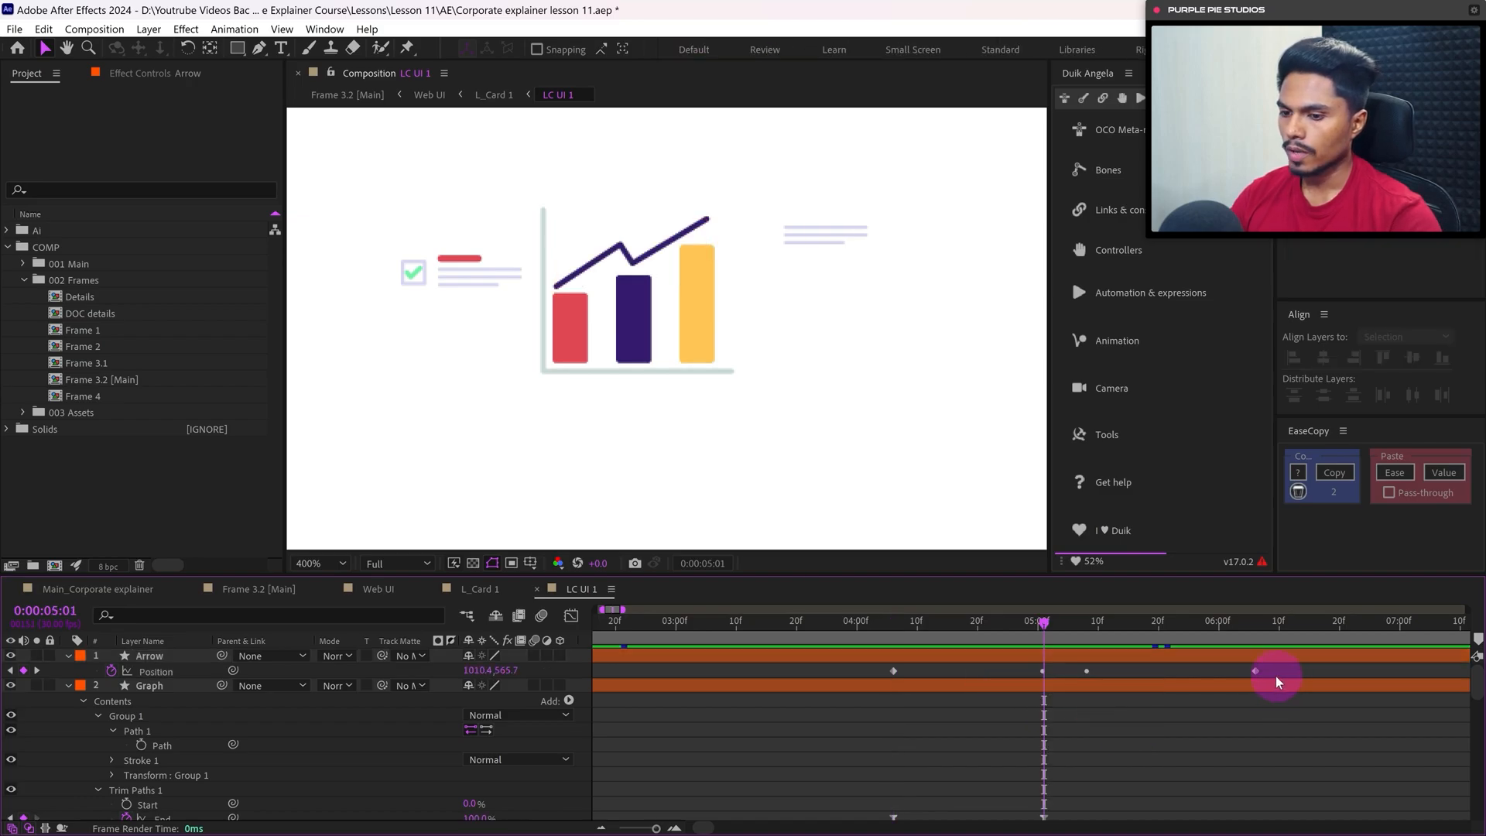
left_click_drag(1278, 669, 1043, 679)
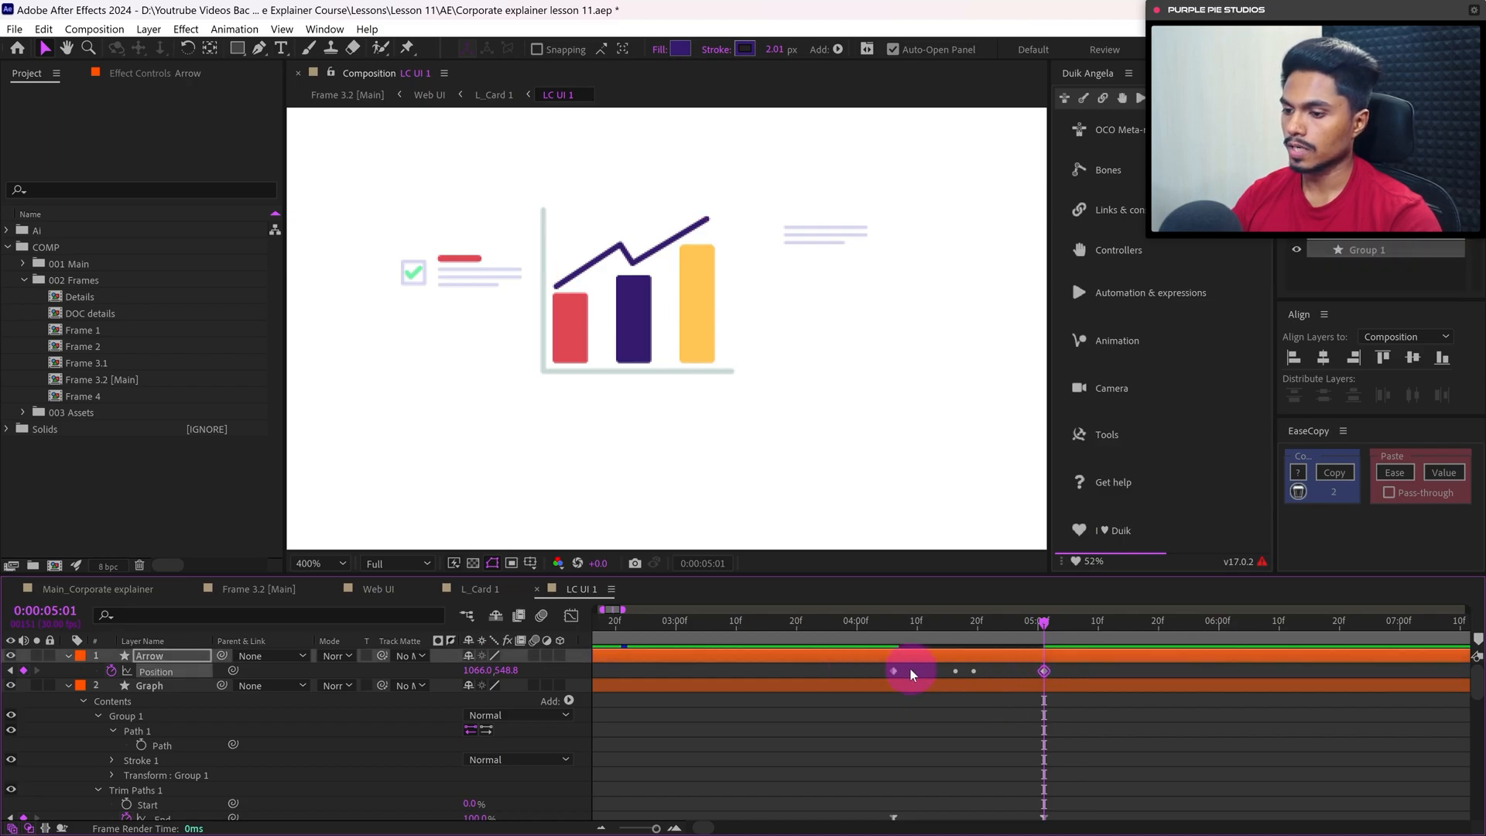
Apply easy ease to the first and last Position keyframes of the Arrow layer and paste the copied ease with EaseCopy
left_click_drag(912, 674, 856, 699)
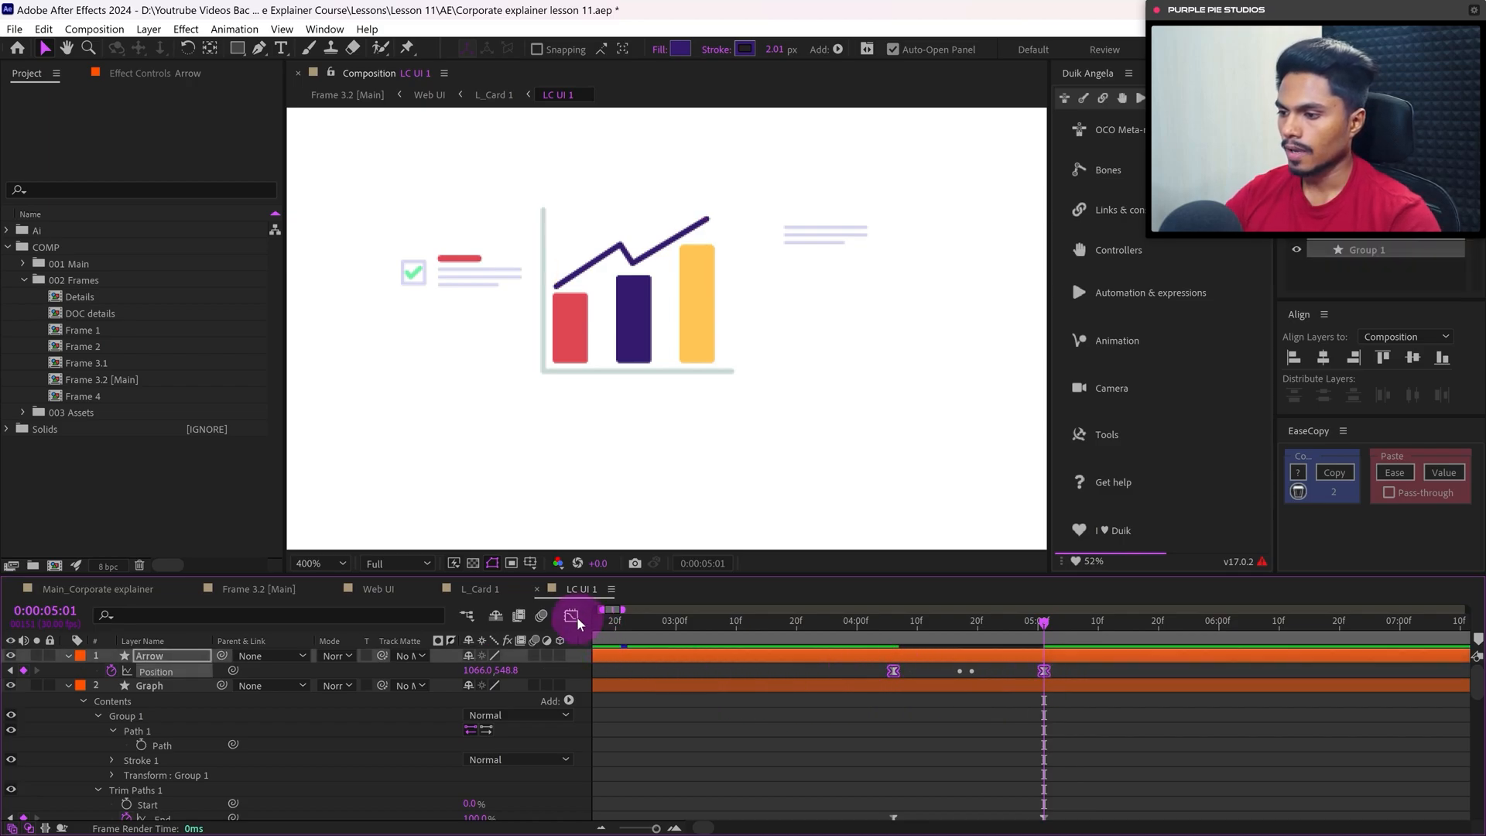
left_click(1395, 474)
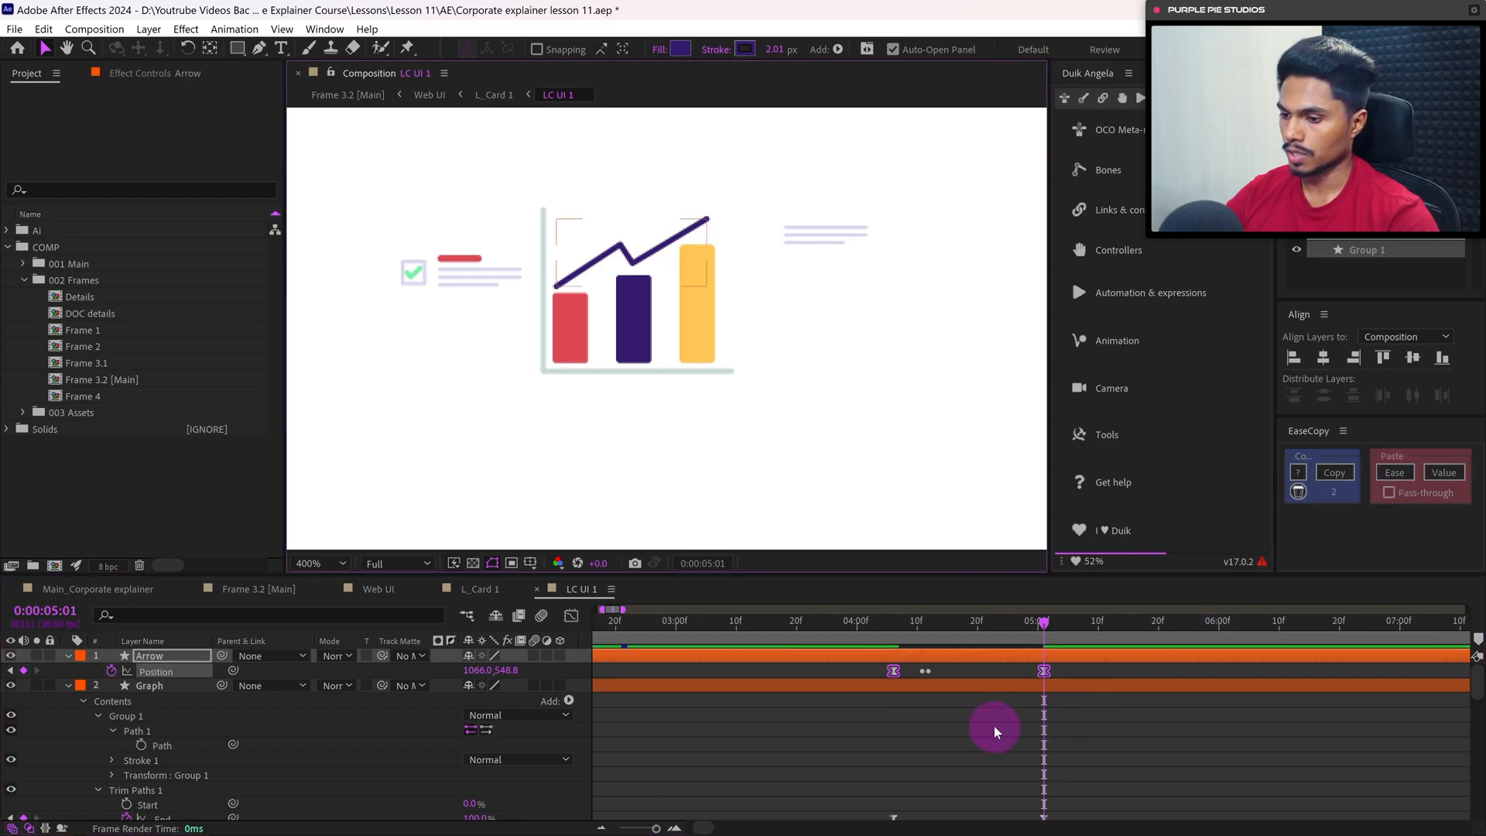
Move the Arrow layer's whole motion path onto the graph line so the arrowhead ends at the line's upper tip
left_click(916, 496)
scroll(915, 495, "down", 4)
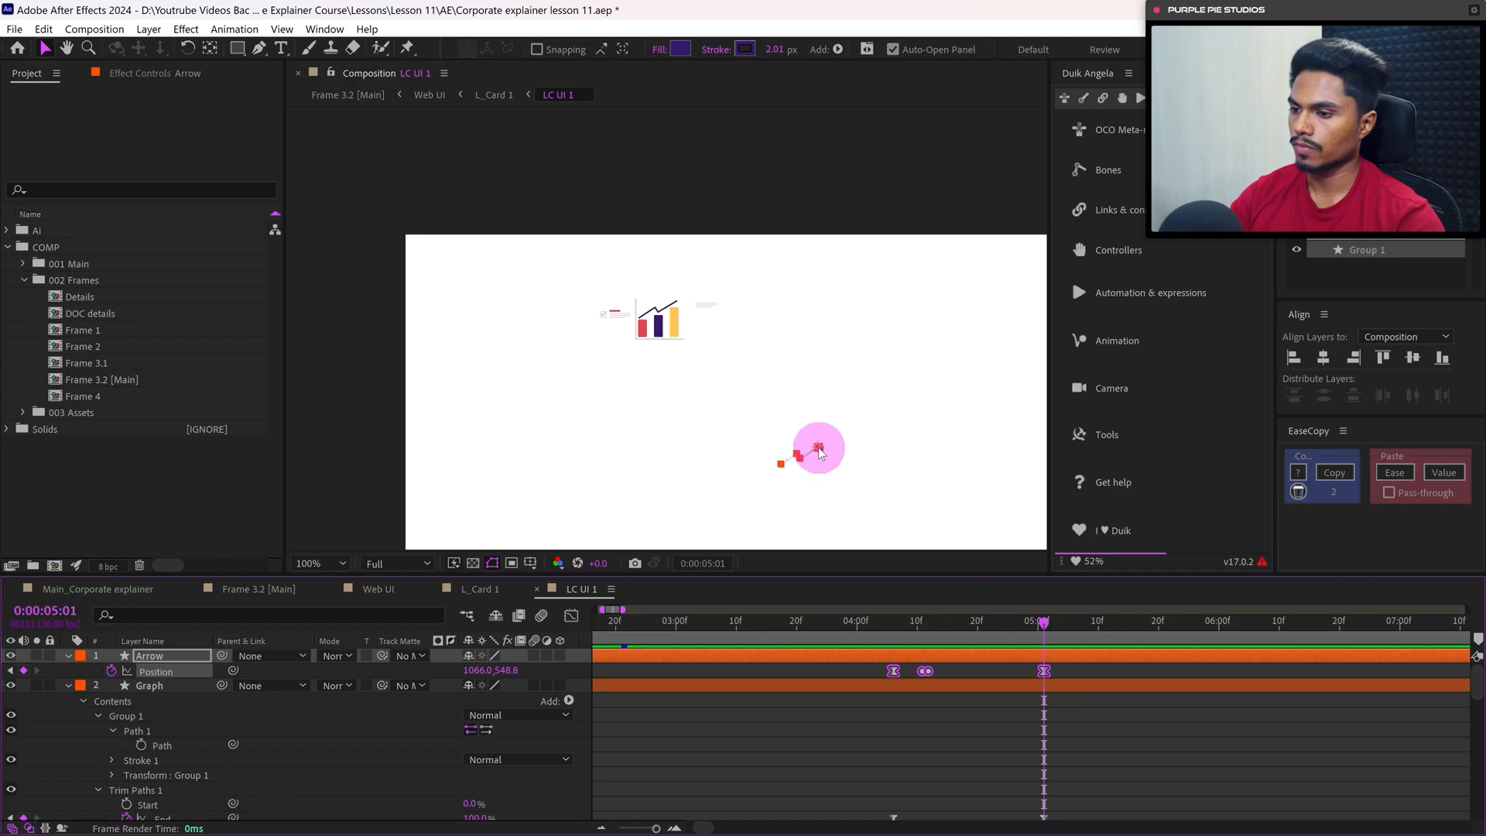
left_click_drag(820, 452, 724, 391)
scroll(671, 313, "up", 6)
key("h")
key("v")
left_click_drag(755, 272, 761, 234)
left_click(851, 723)
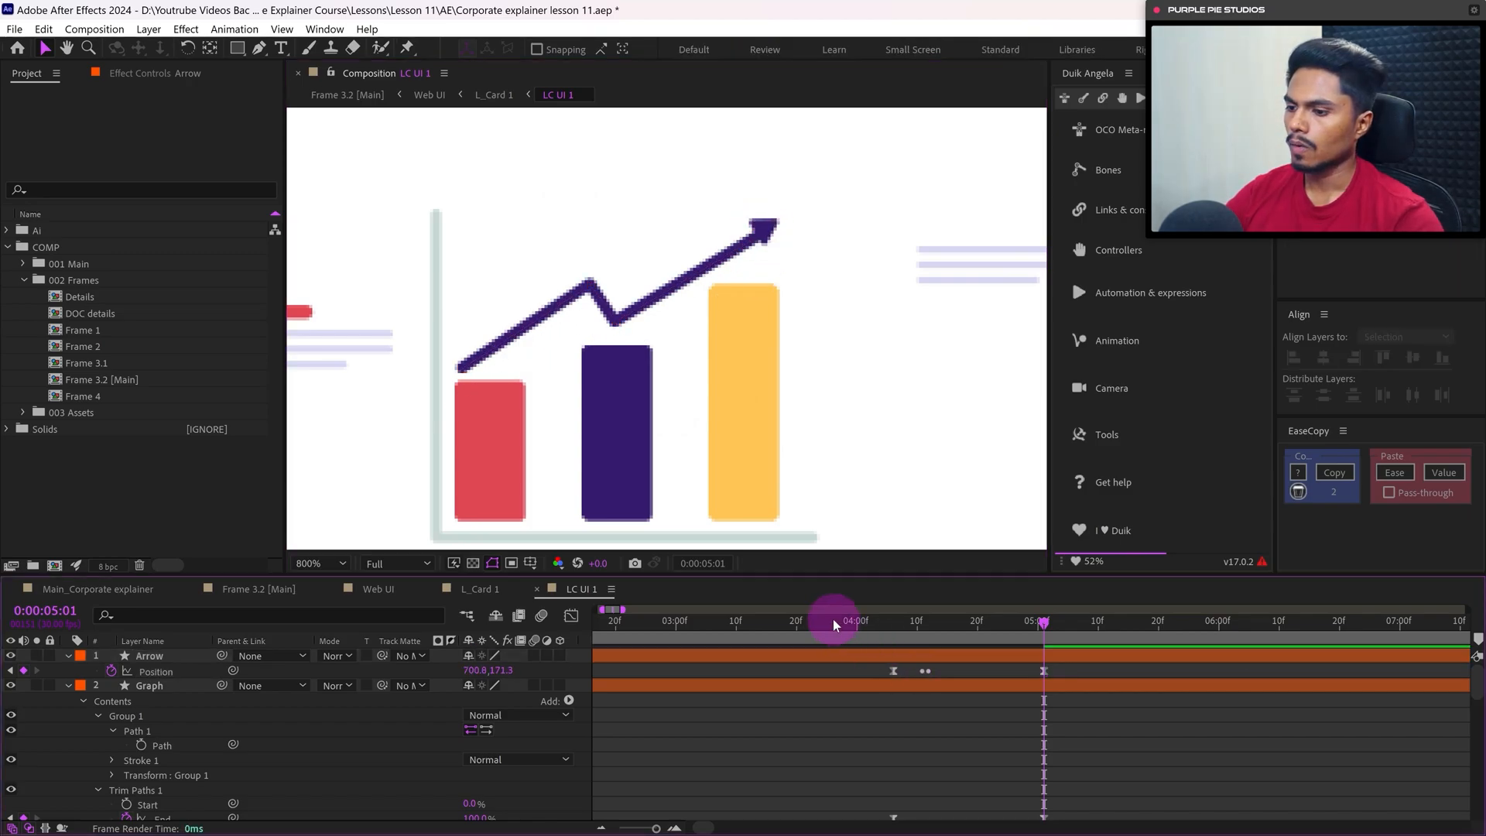
Preview the arrow's movement along the graph line from 0:00:03:26 and check its starting point at 0:00:04:06
left_click(833, 622)
key("space")
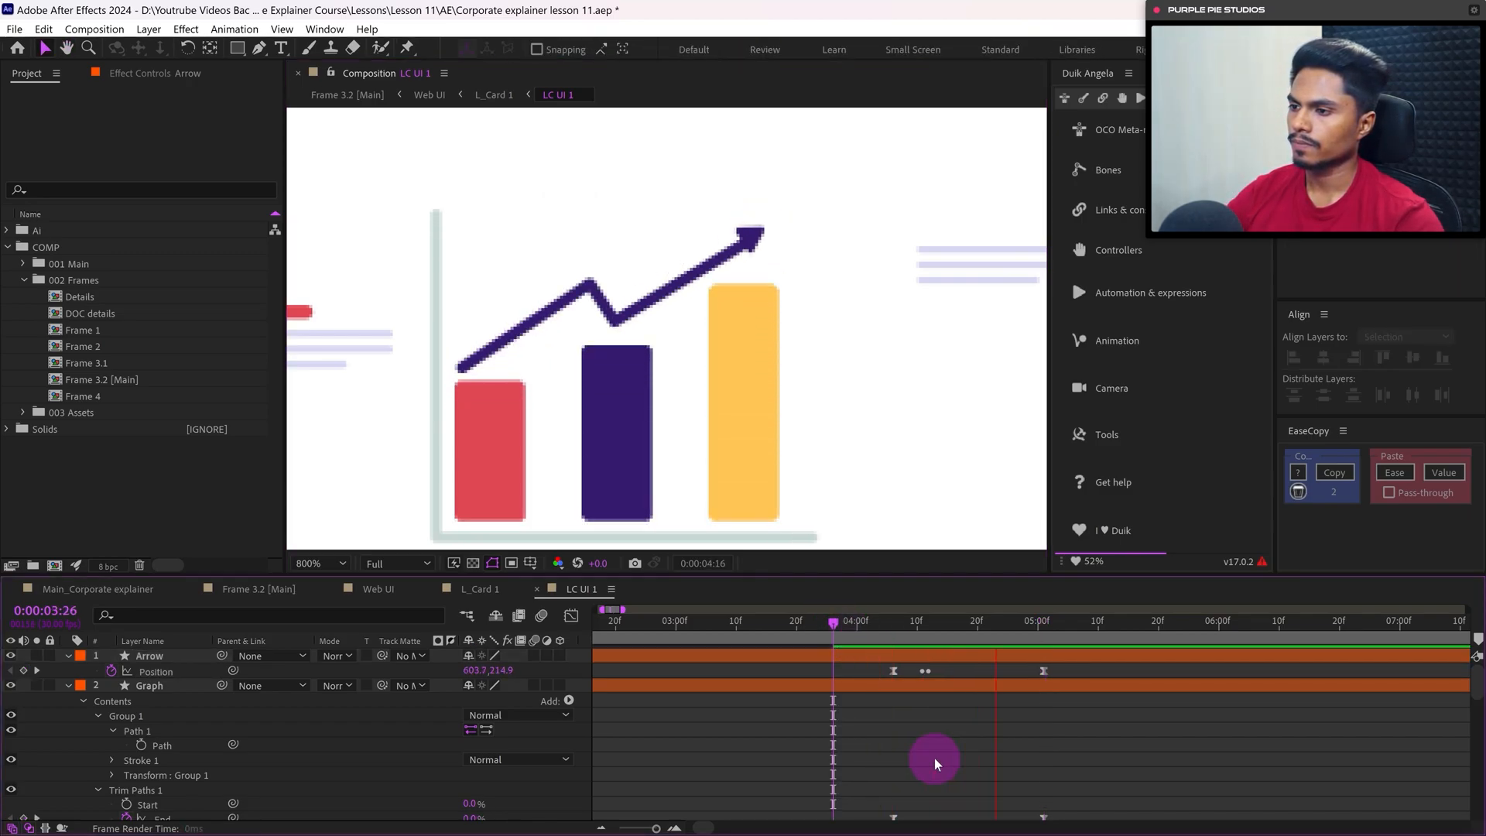
mouse_move(895, 636)
left_mouse_down()
mouse_move(1051, 649)
mouse_move(893, 636)
left_mouse_up()
left_click(157, 656)
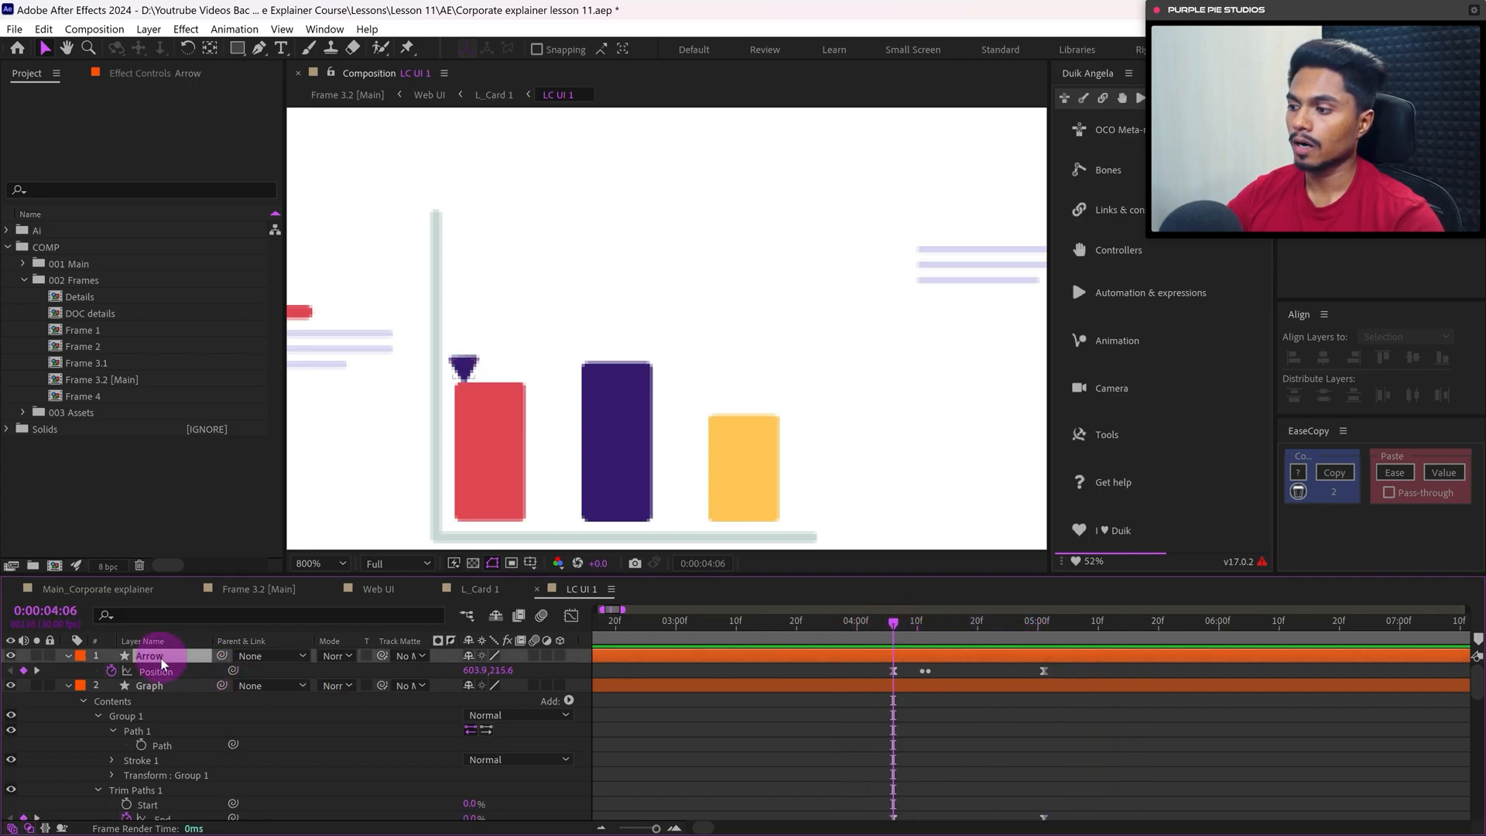
left_click(444, 397)
left_click(902, 648)
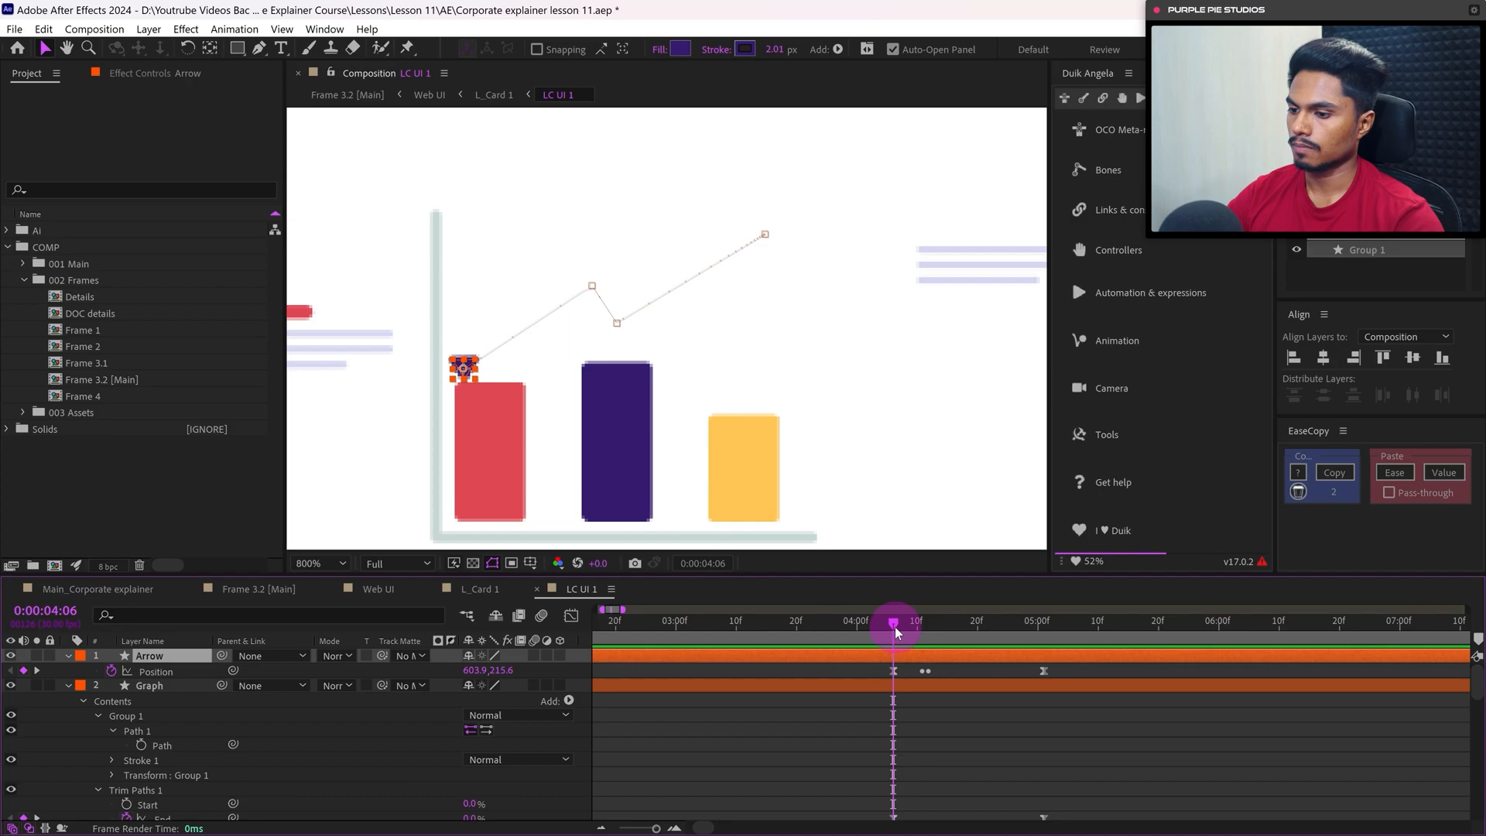
mouse_move(895, 627)
left_mouse_down()
mouse_move(925, 631)
mouse_move(913, 637)
left_mouse_up()
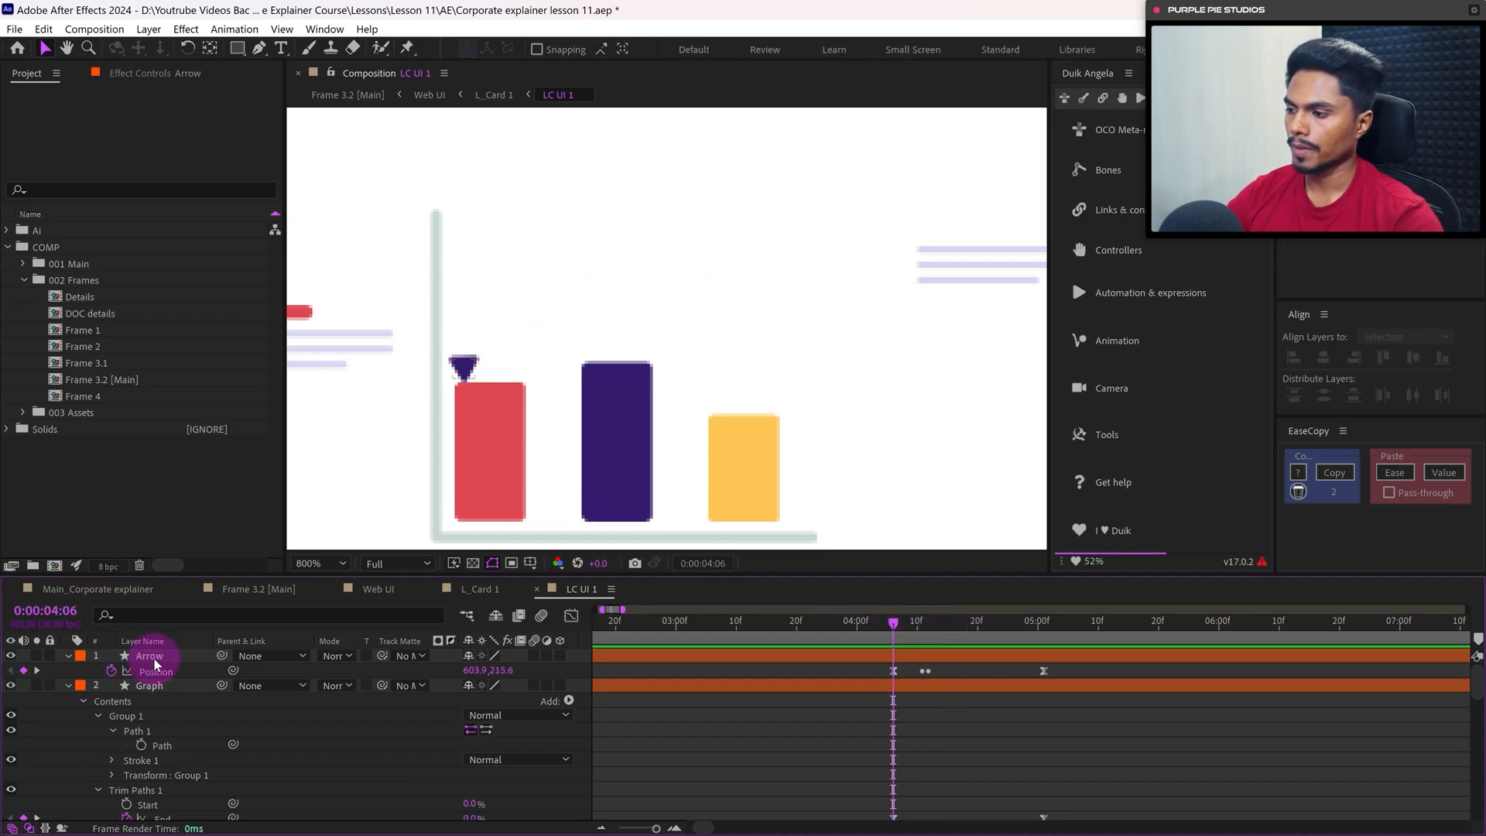
Keyframe the Arrow layer's Scale from 0% at 0:00:04:06 to 100% at 0:00:04:21
left_click(155, 660)
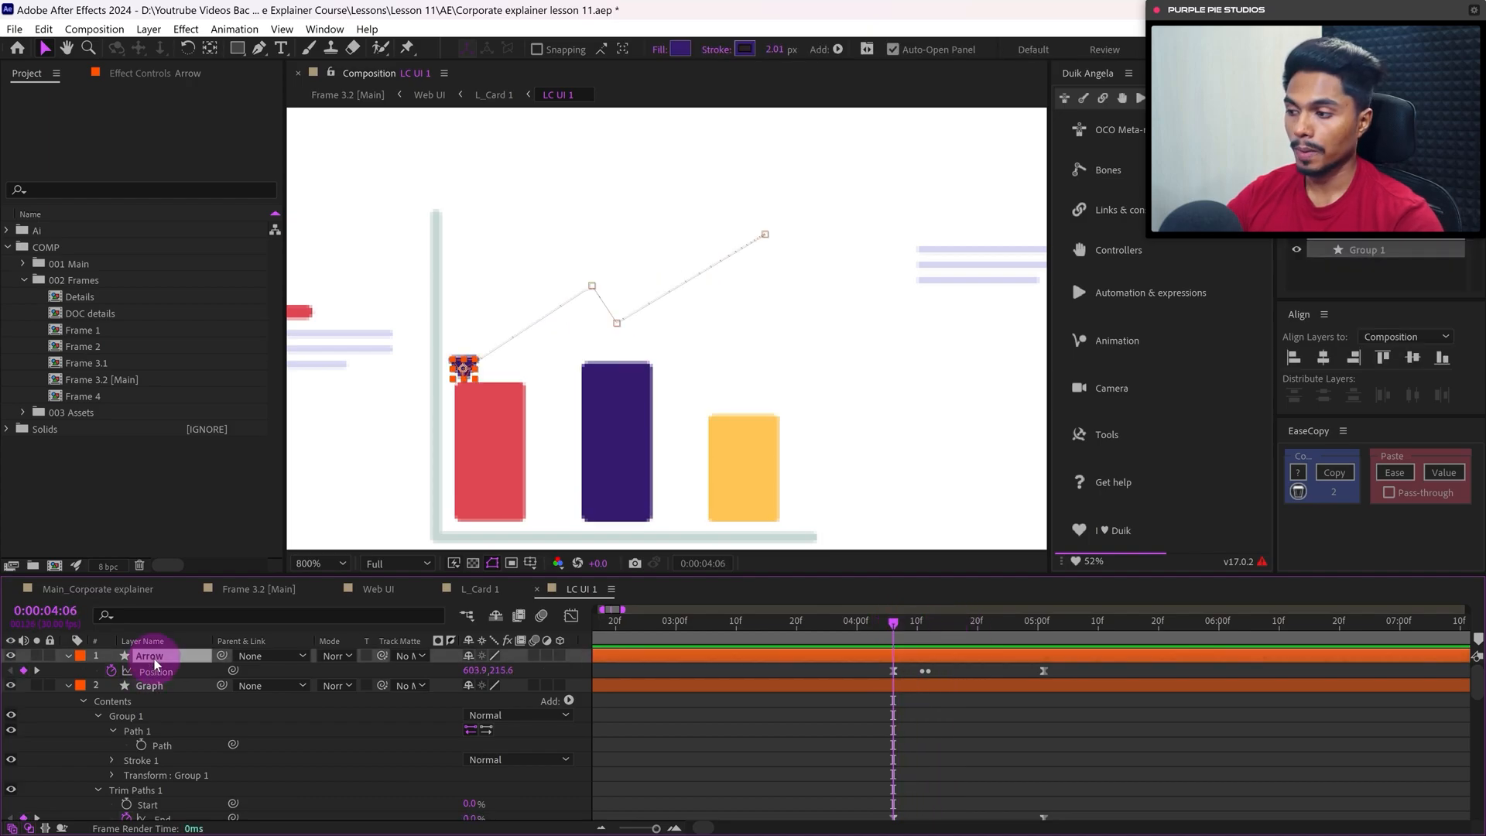
key("s")
left_click(112, 670)
left_click(47, 611)
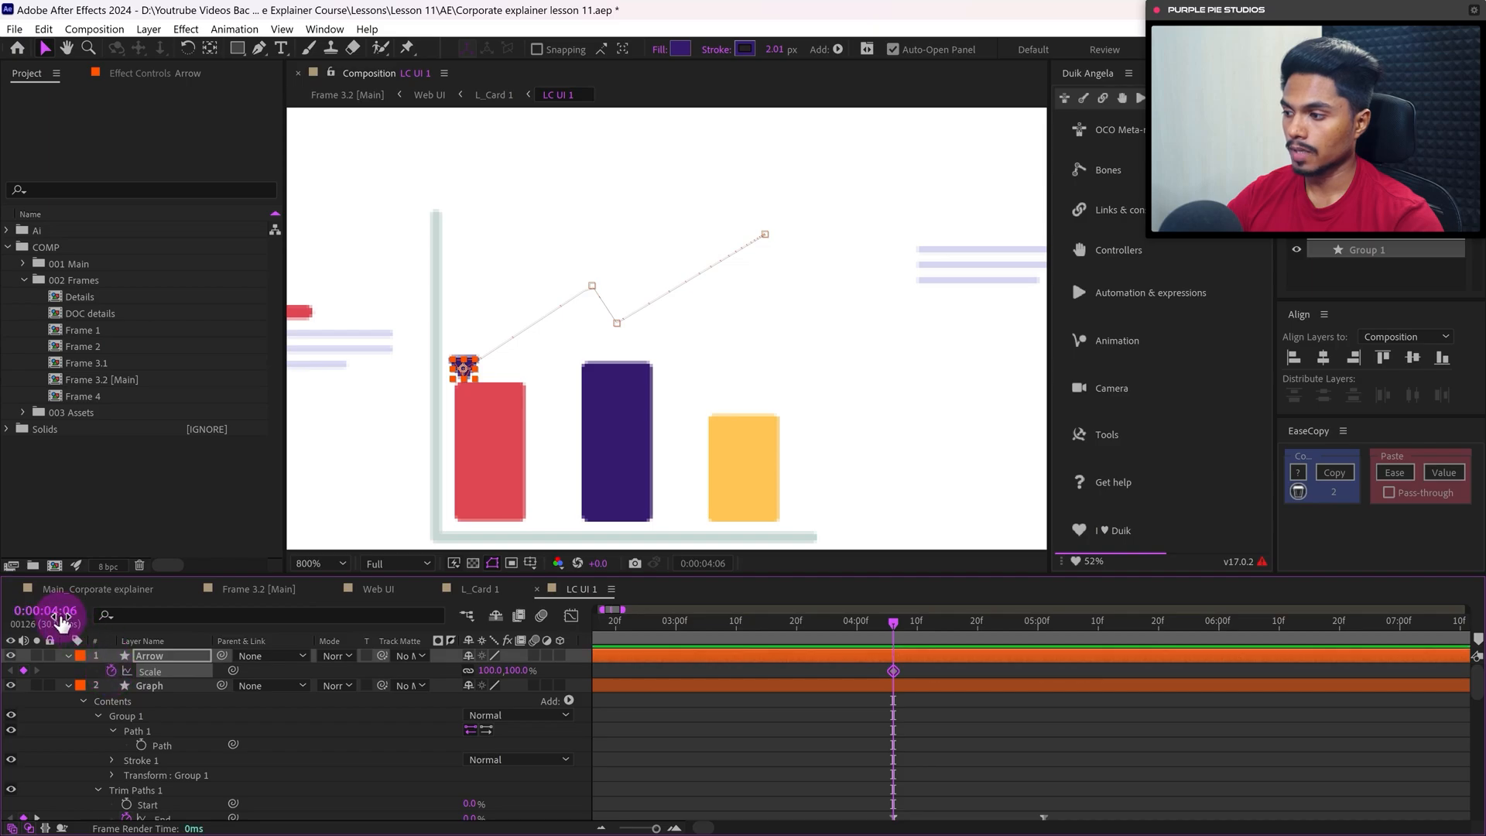
type("+15")
key("Return")
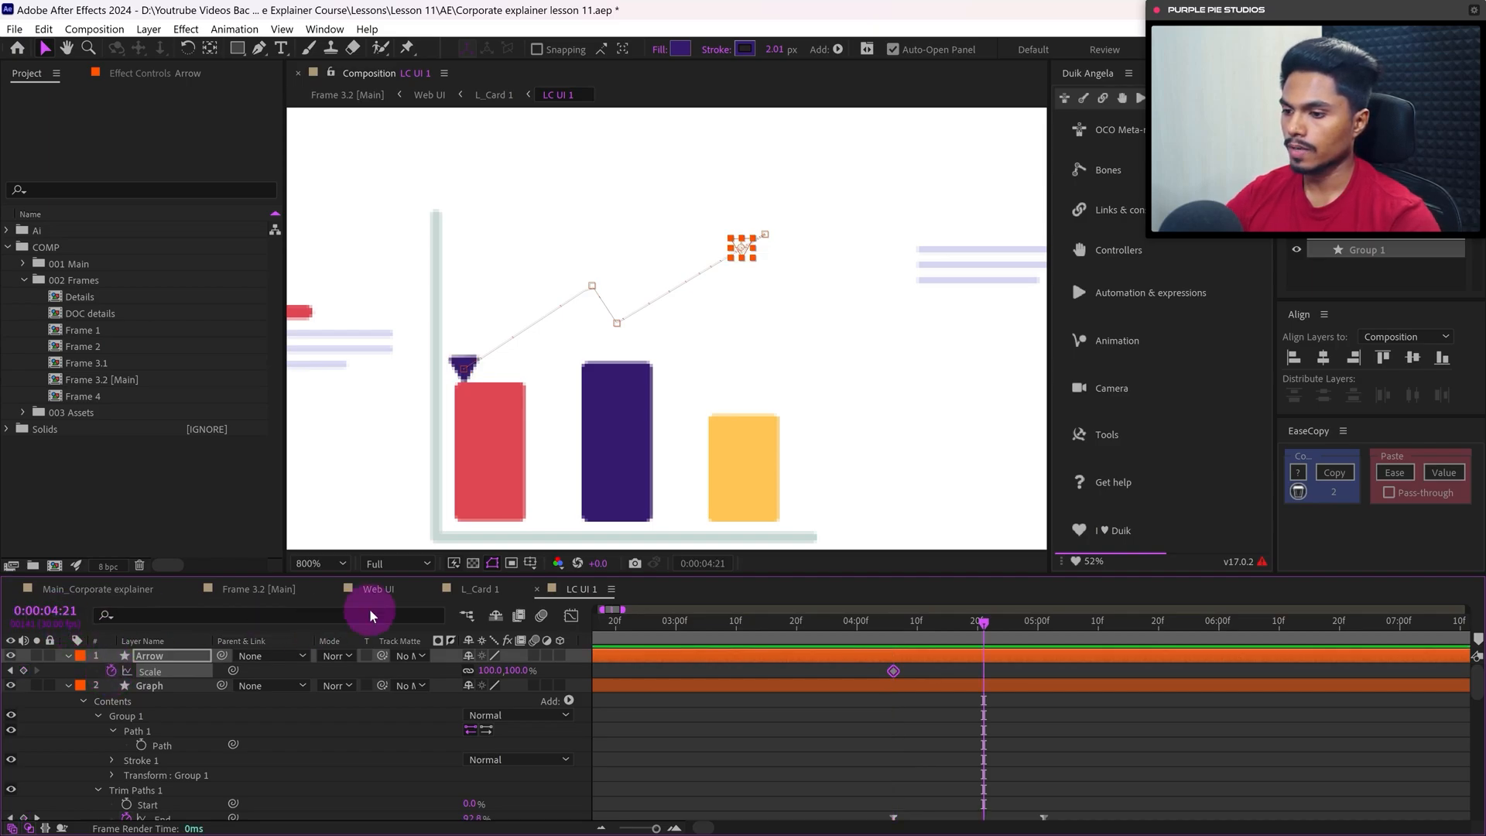
left_click(23, 671)
left_click(10, 670)
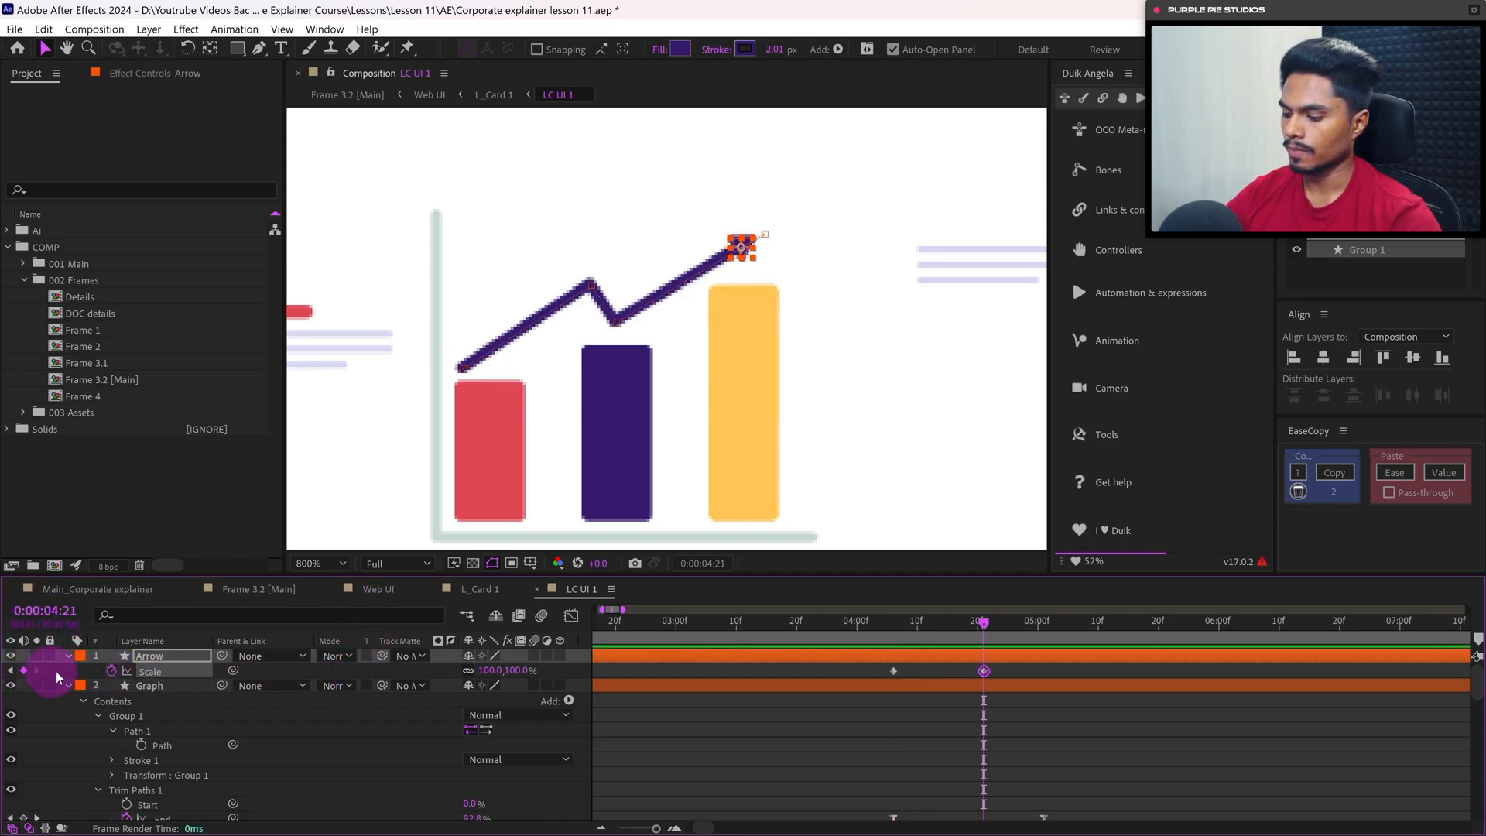
left_click(492, 671)
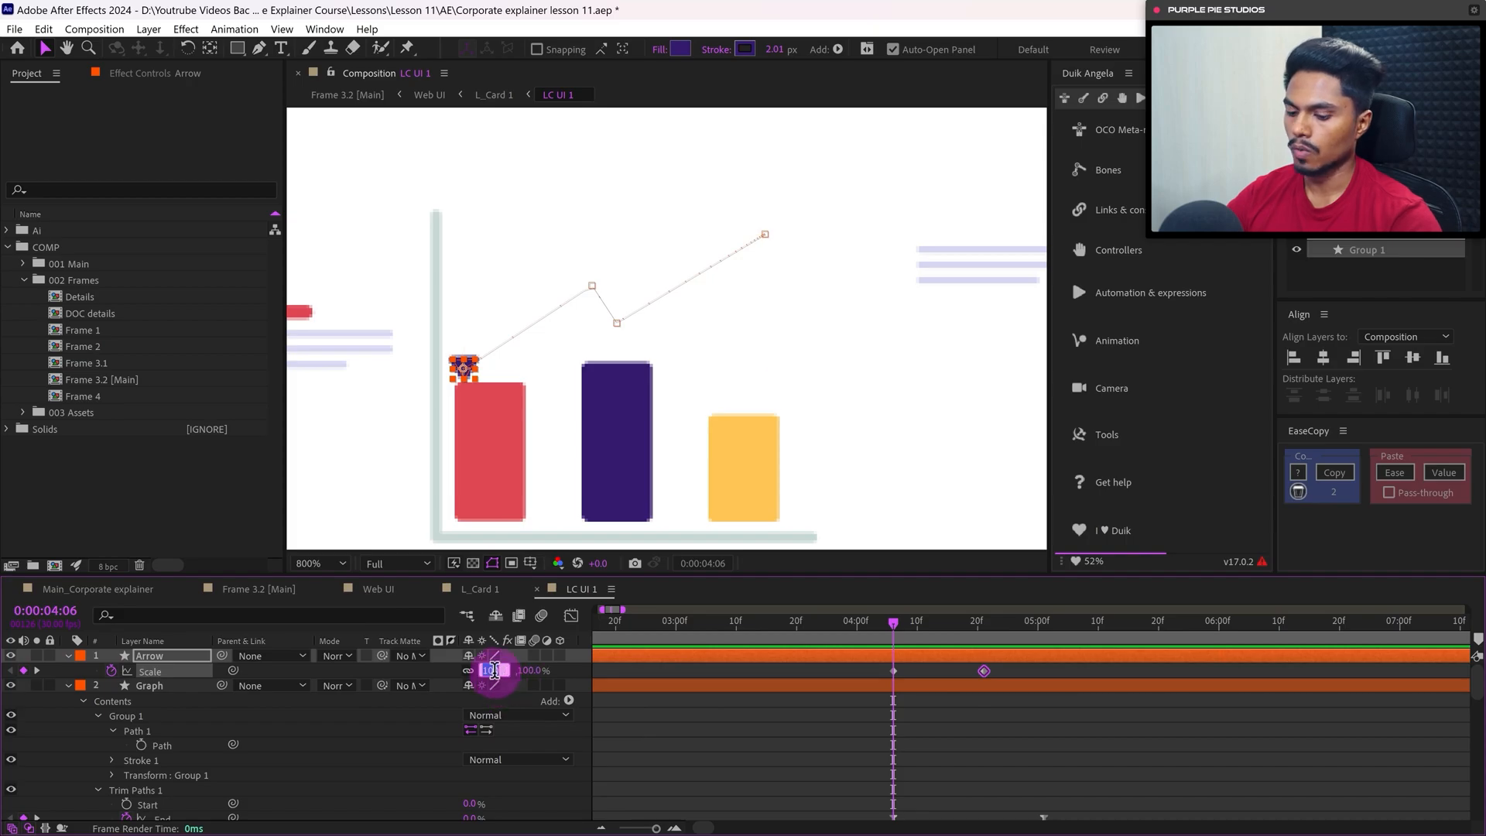
type("0")
key("Return")
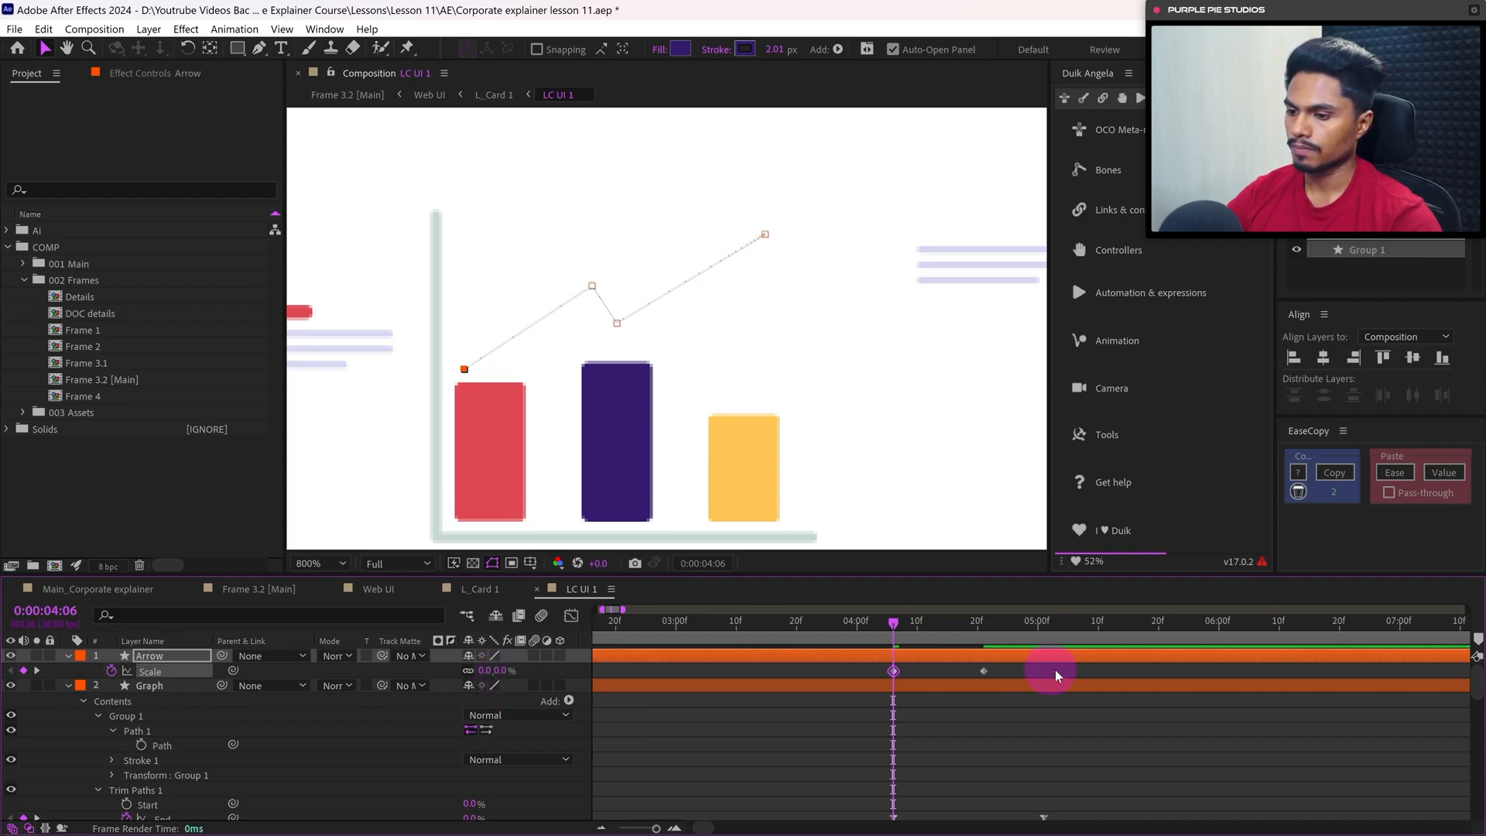
Apply easy ease to the Arrow layer's two Scale keyframes and paste the copied ease onto them with EaseCopy
left_click_drag(1013, 673, 890, 689)
key("F9")
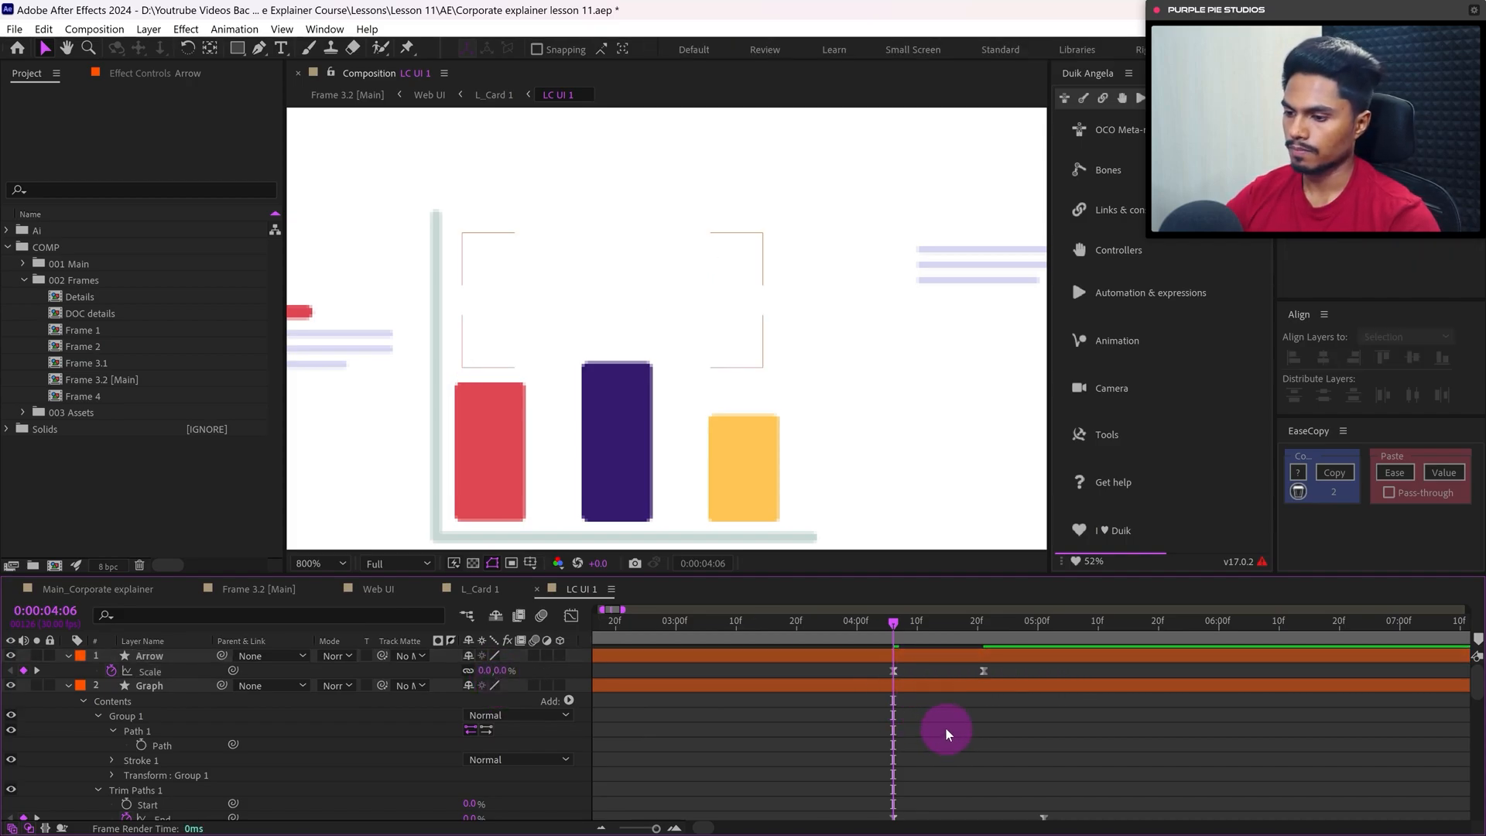
left_click_drag(1016, 682, 867, 685)
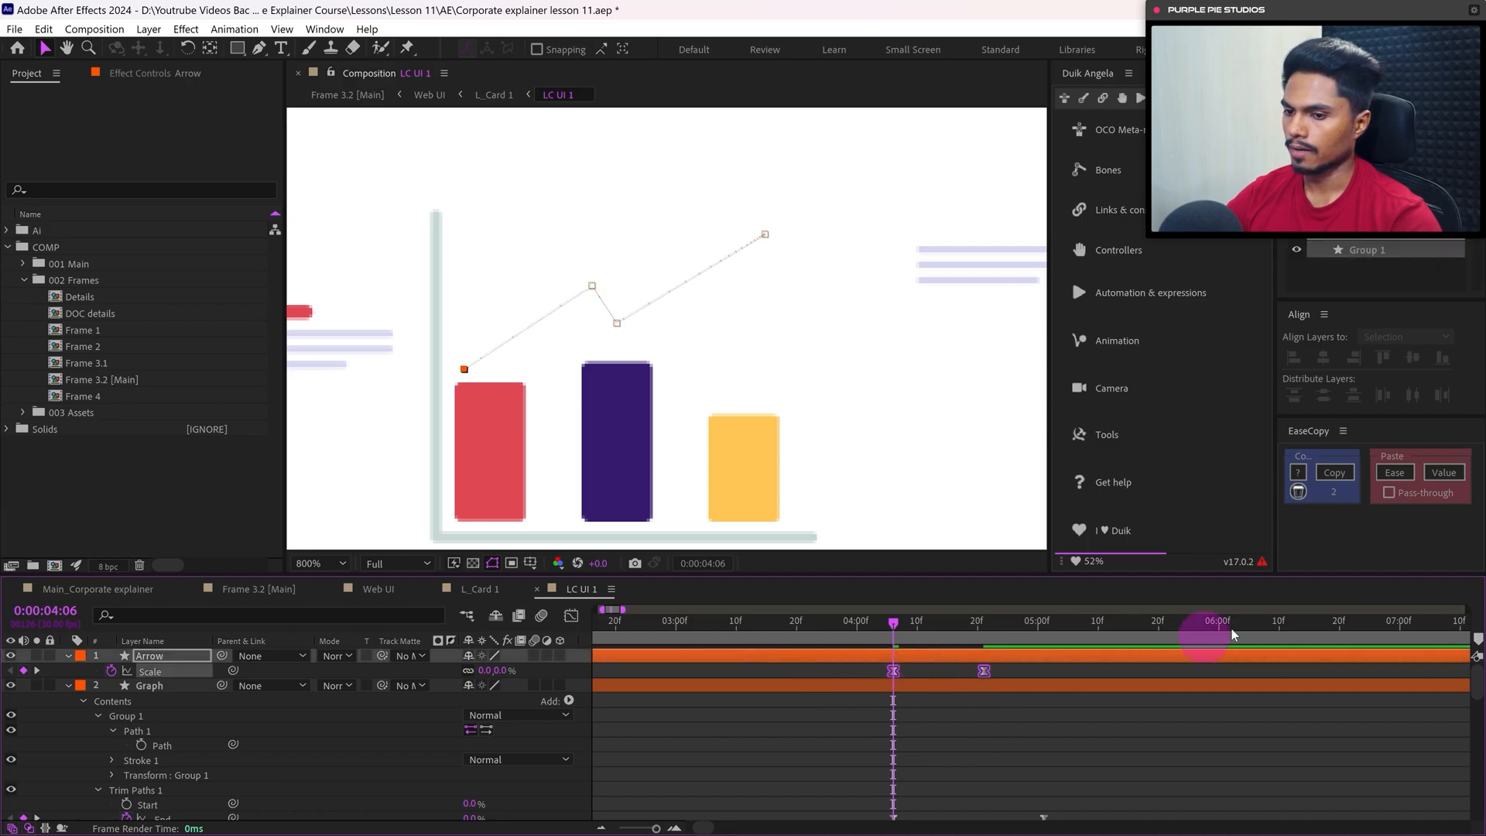
left_click(1351, 476)
left_click(1396, 473)
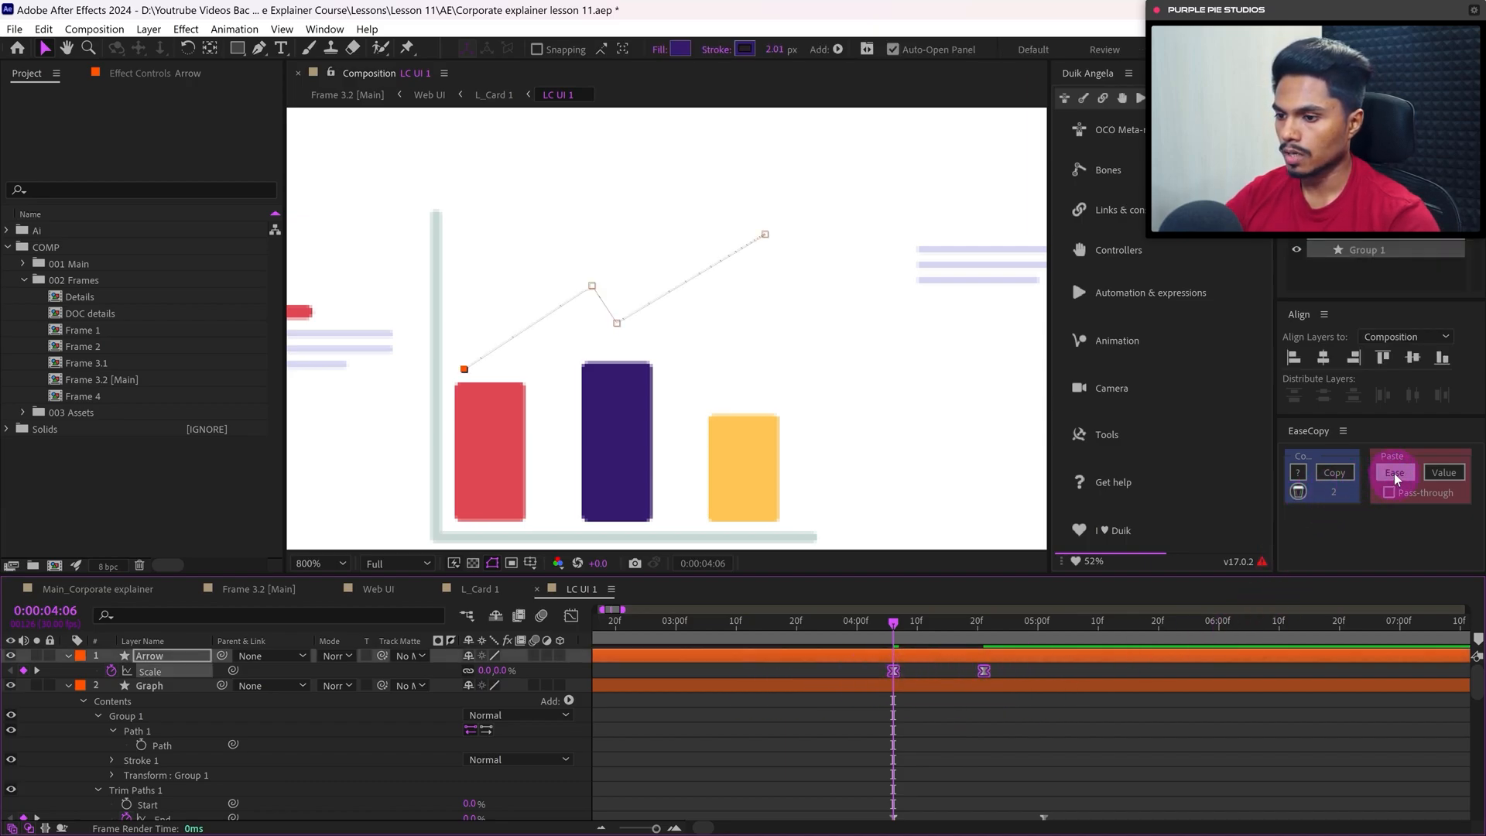
left_click(895, 698)
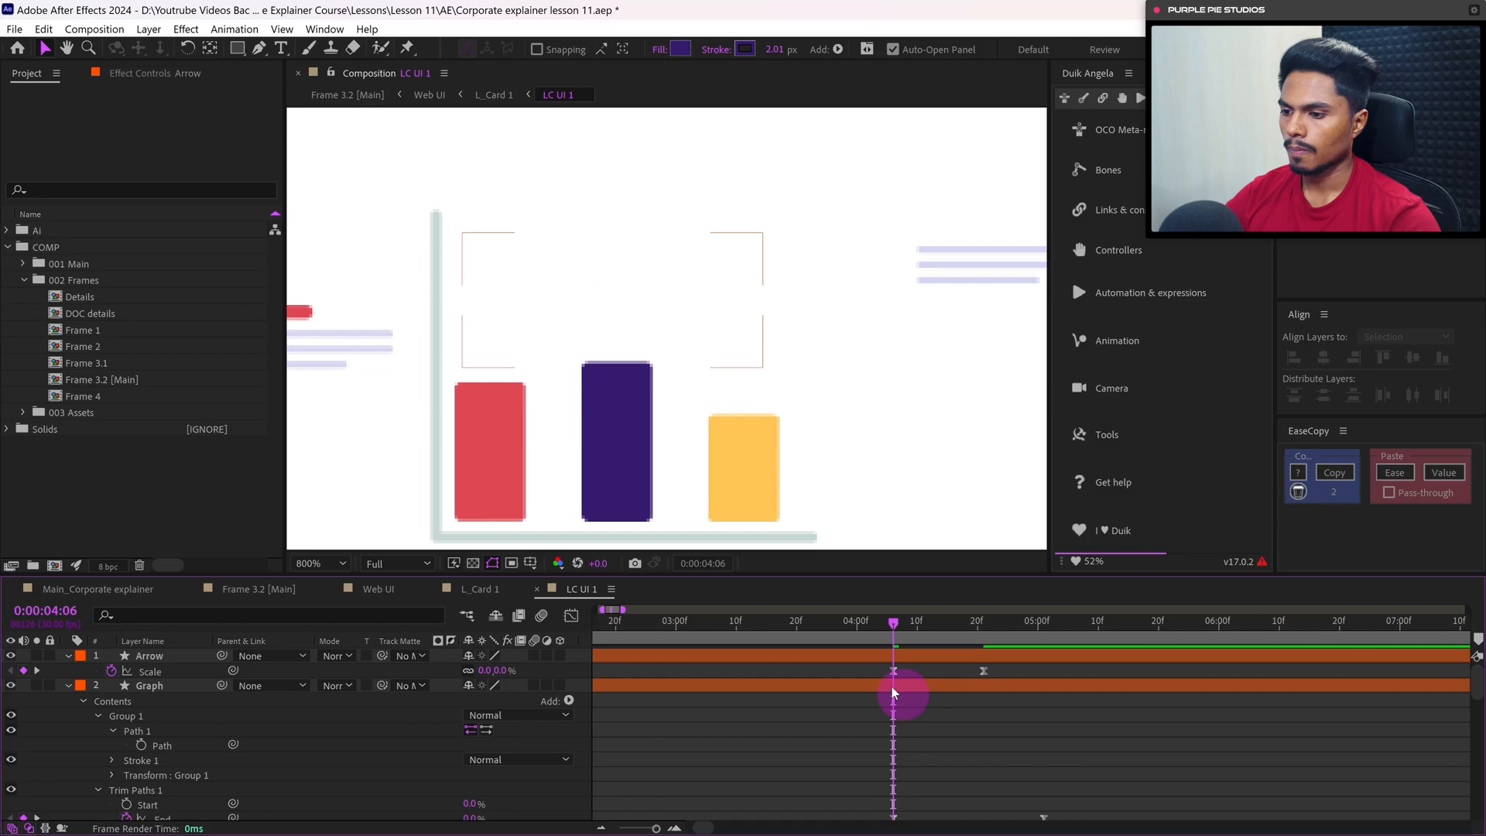
Preview the arrow's scale-up and the growing graph line from 0:00:03:28
left_click(843, 641)
key("space")
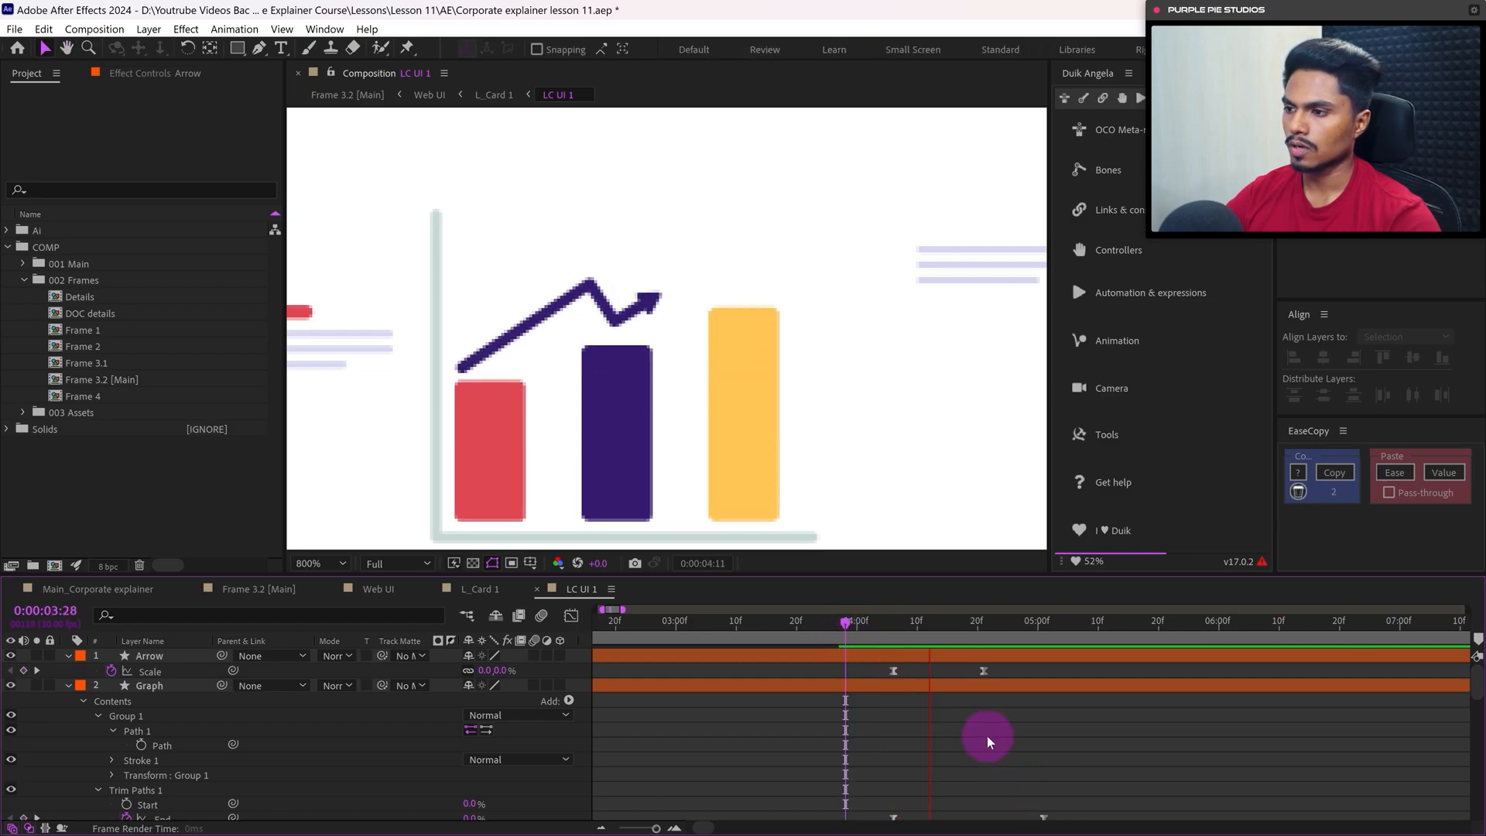
mouse_move(845, 621)
left_mouse_down()
mouse_move(811, 624)
mouse_move(960, 623)
left_mouse_up()
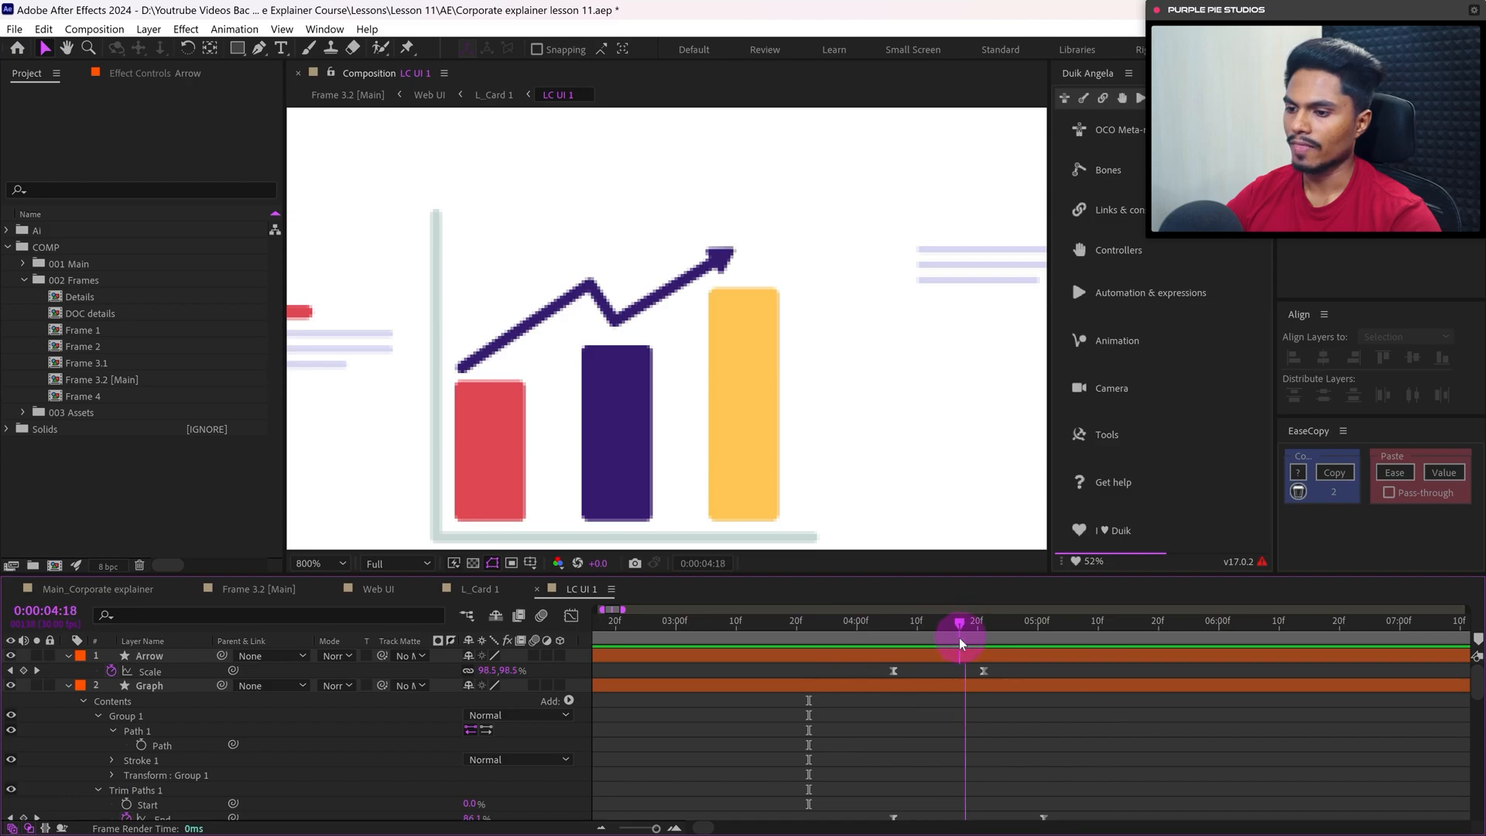
Select the group of detail lines beside the bar chart in the composition
left_click(938, 408)
scroll(938, 408, "down", 1)
left_click_drag(899, 233, 800, 389)
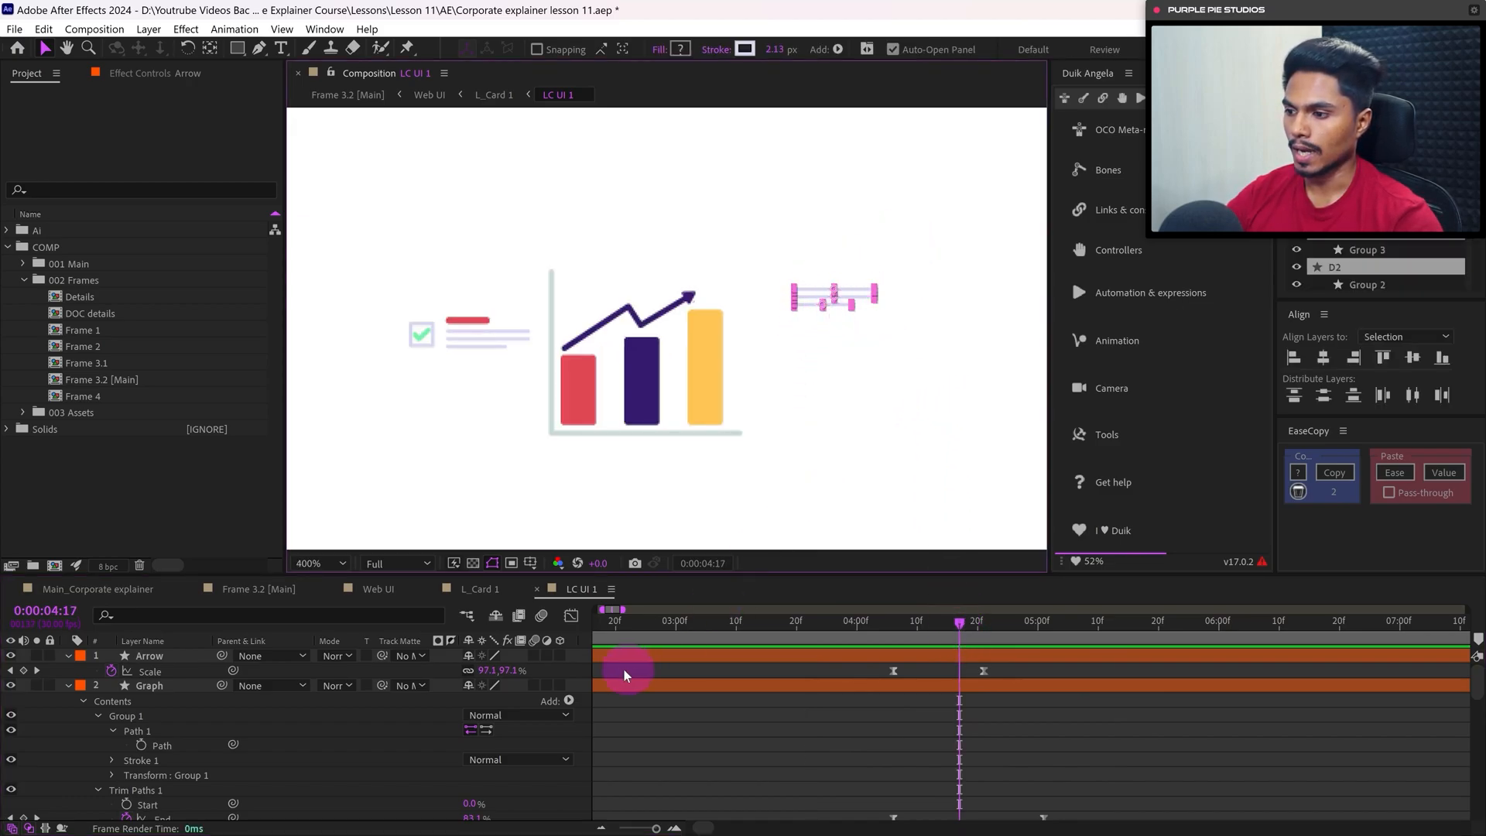
Copy Trim Paths 1 with its End keyframes from the L1 layer
left_click(578, 593)
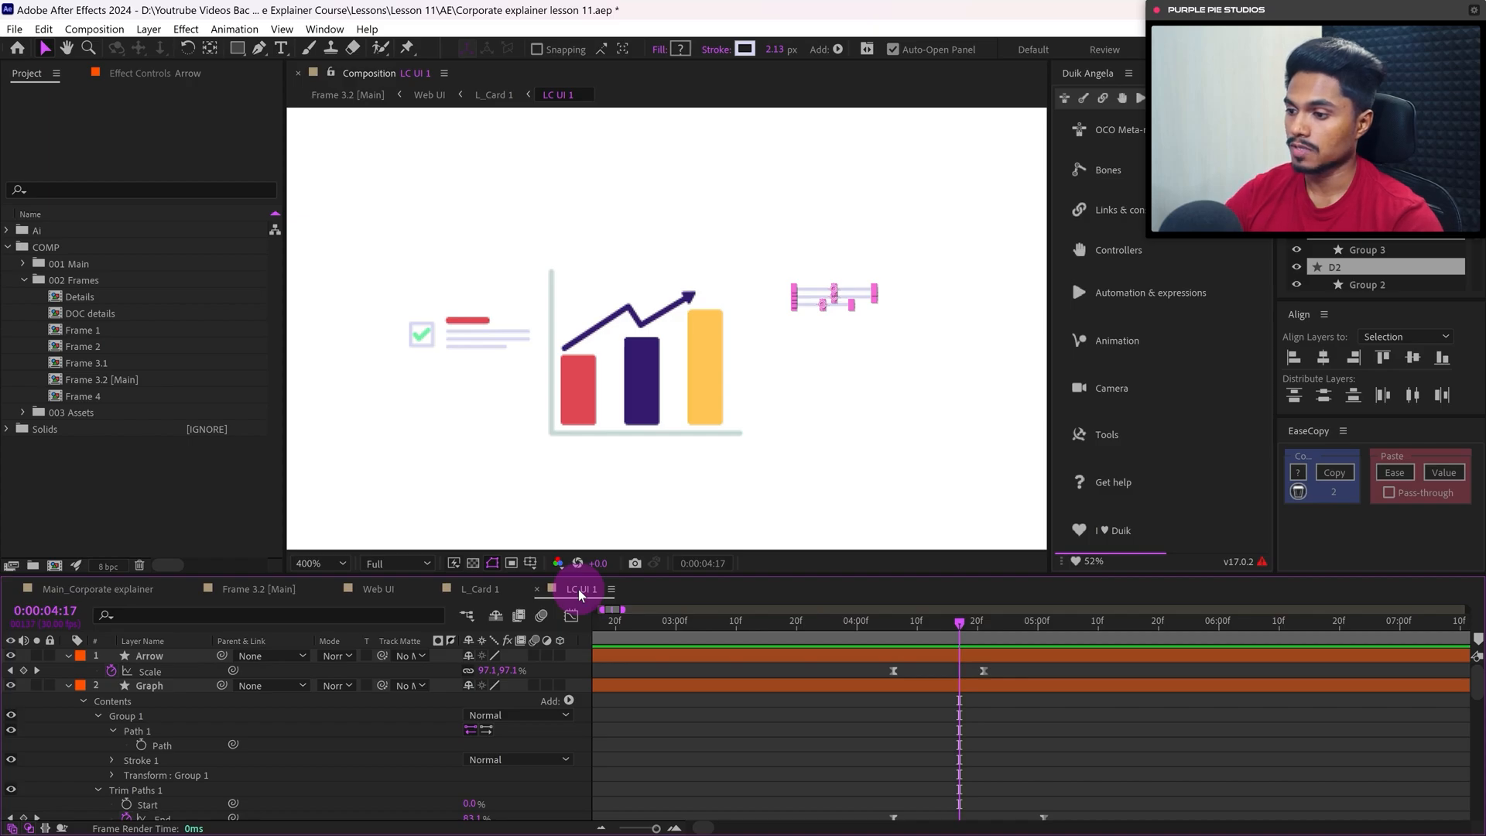
double_click(578, 594)
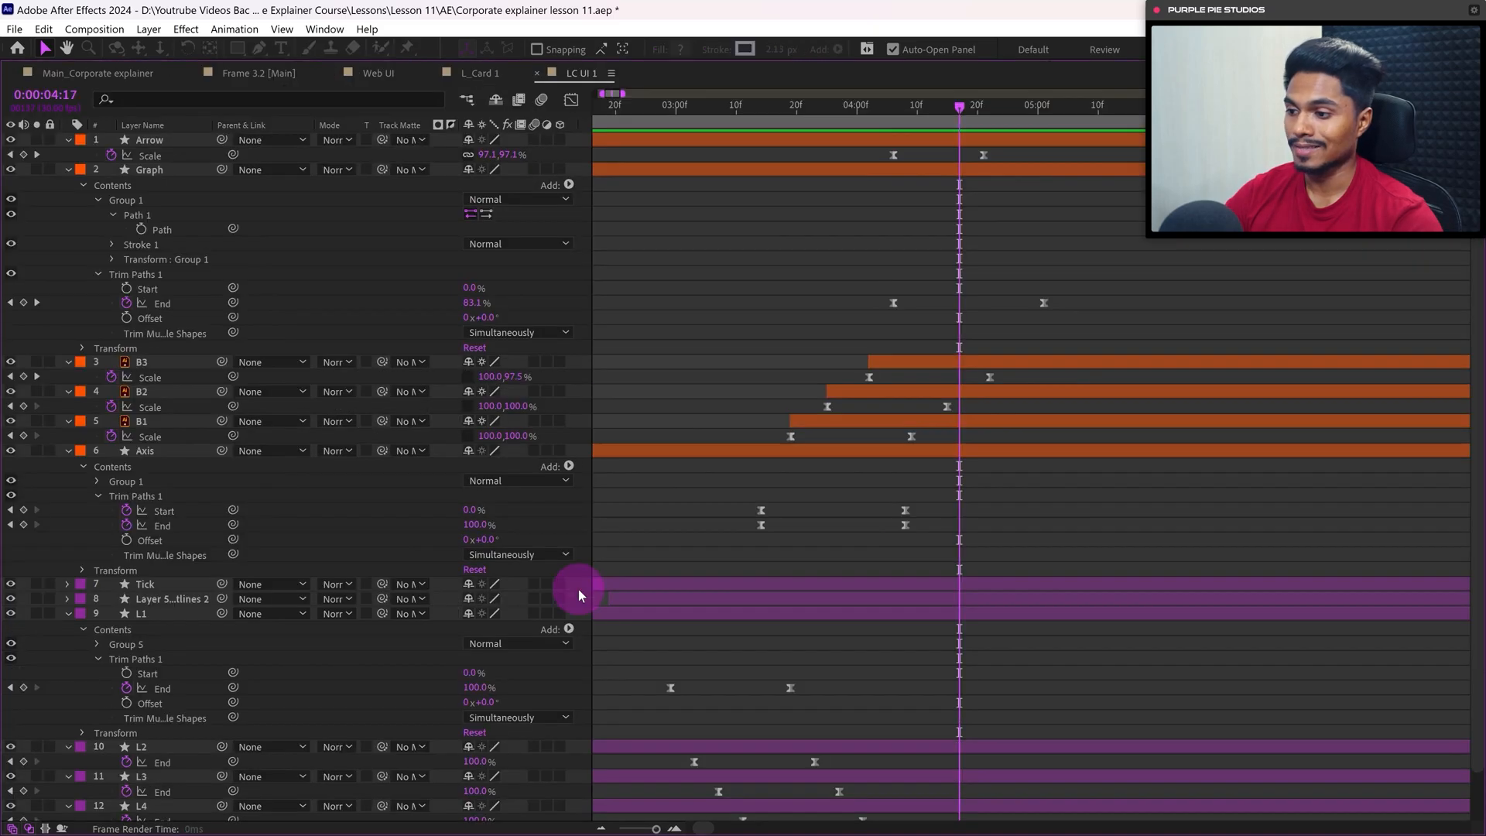
left_click(174, 659)
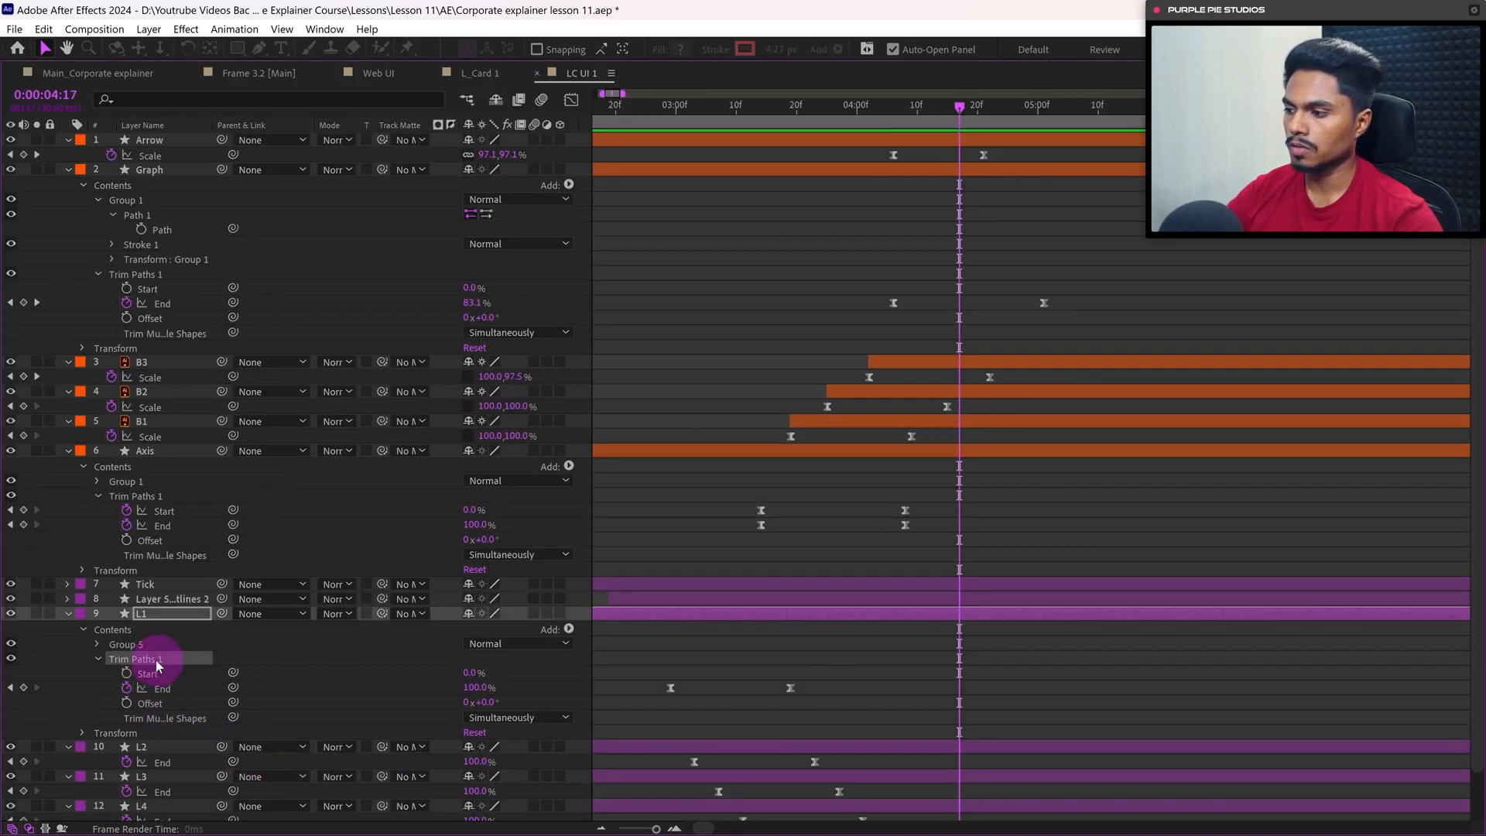
left_click_drag(814, 680, 634, 704)
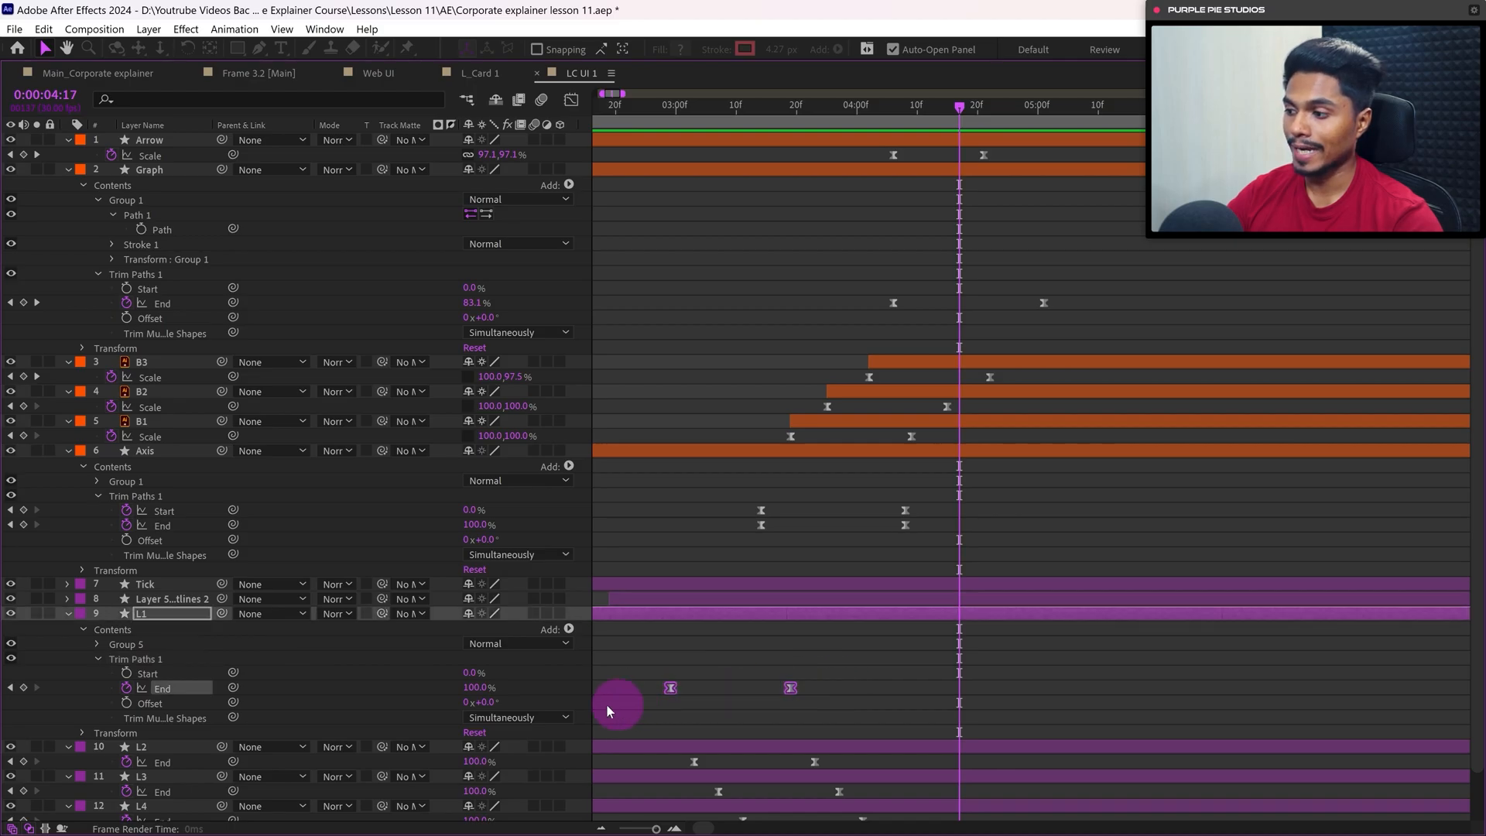
left_click(151, 662)
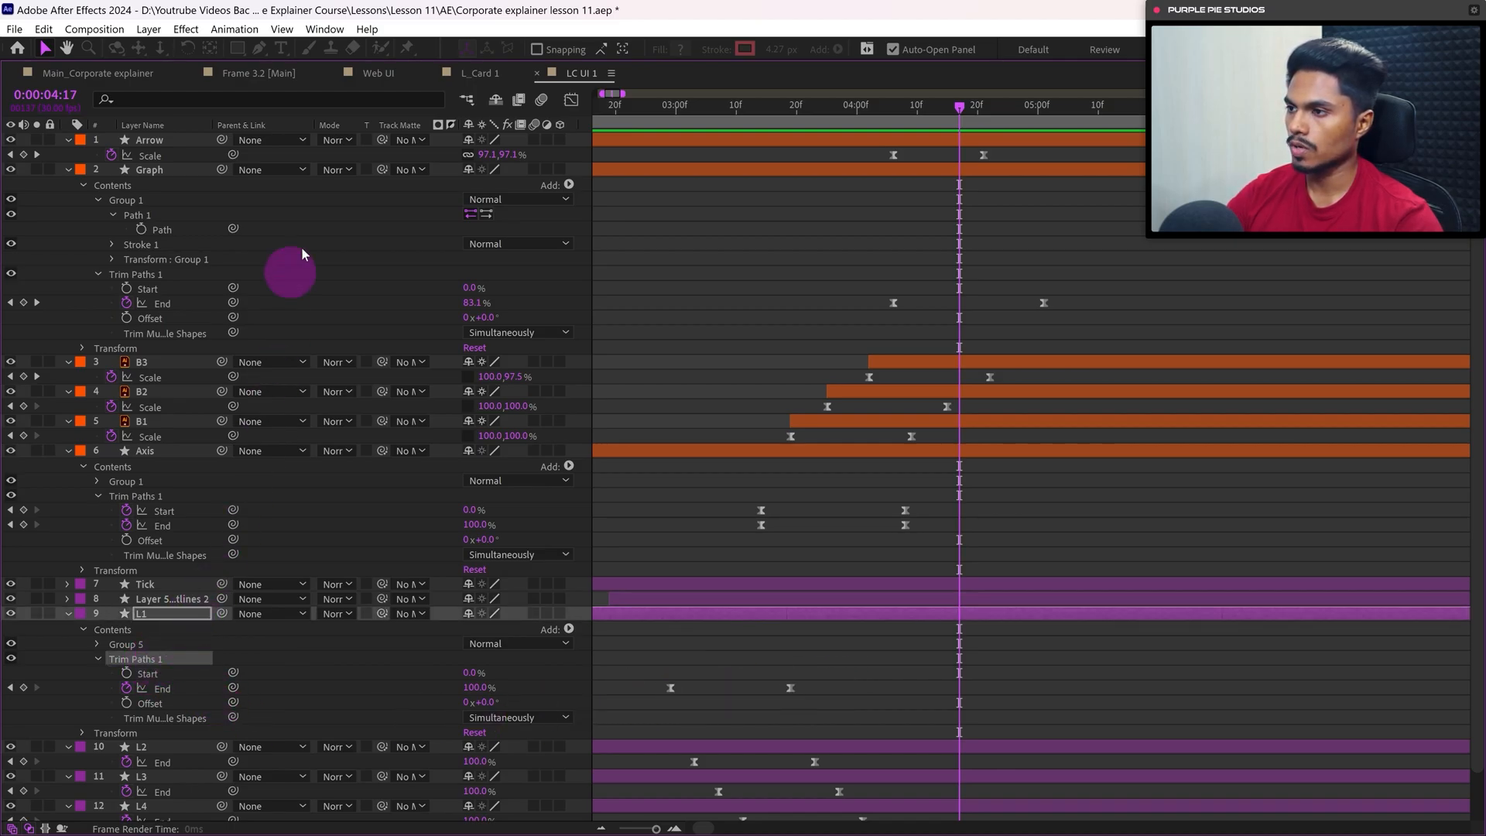
double_click(574, 72)
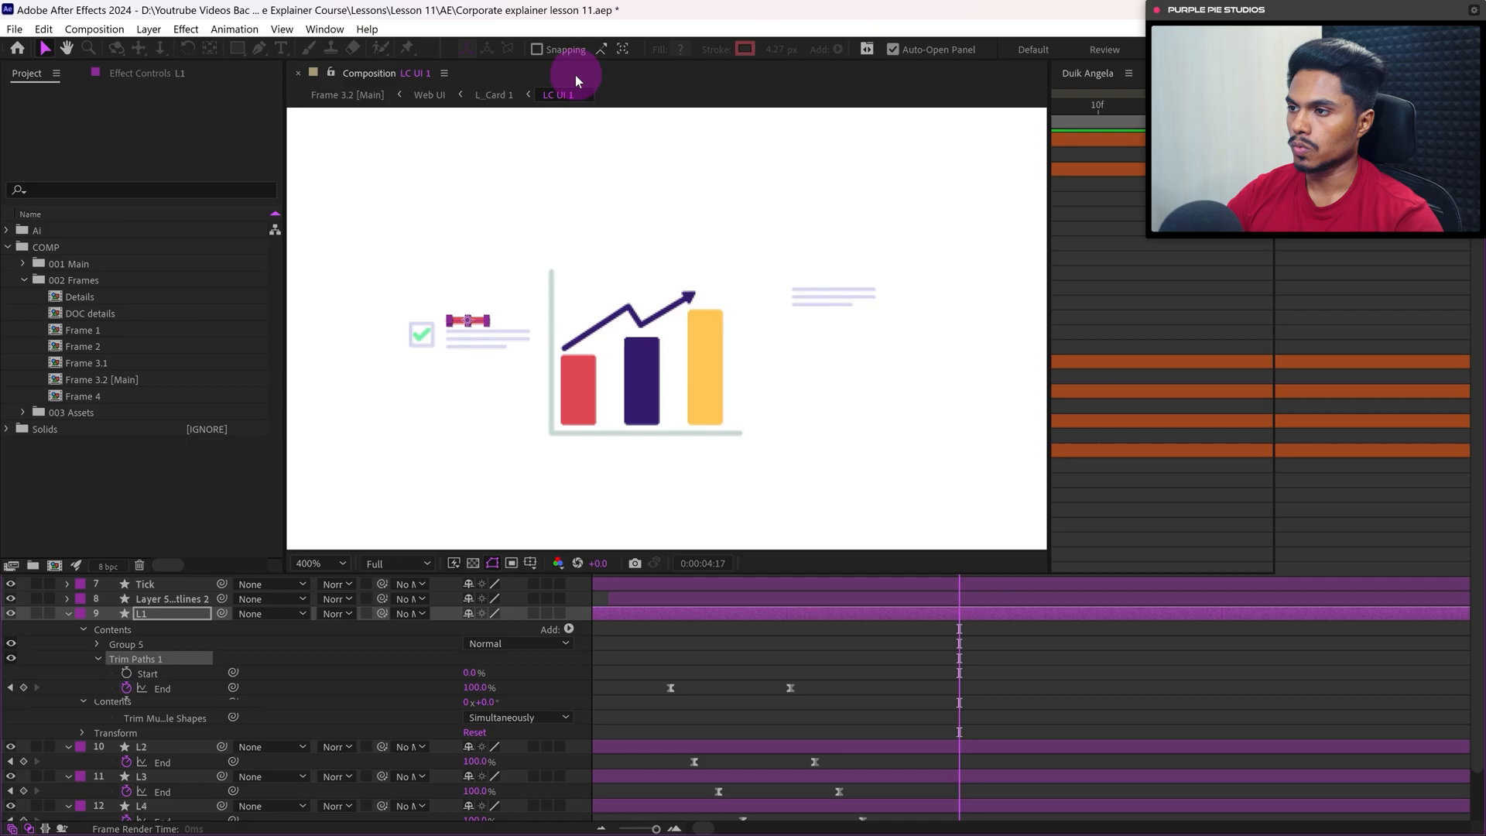
Paste the copied Trim Paths onto layers D1, D2 and D3 at 0:00:04:17 and make the three layers start there
left_click_drag(908, 234, 805, 356)
left_click_drag(1478, 695, 1478, 798)
left_click(1083, 743)
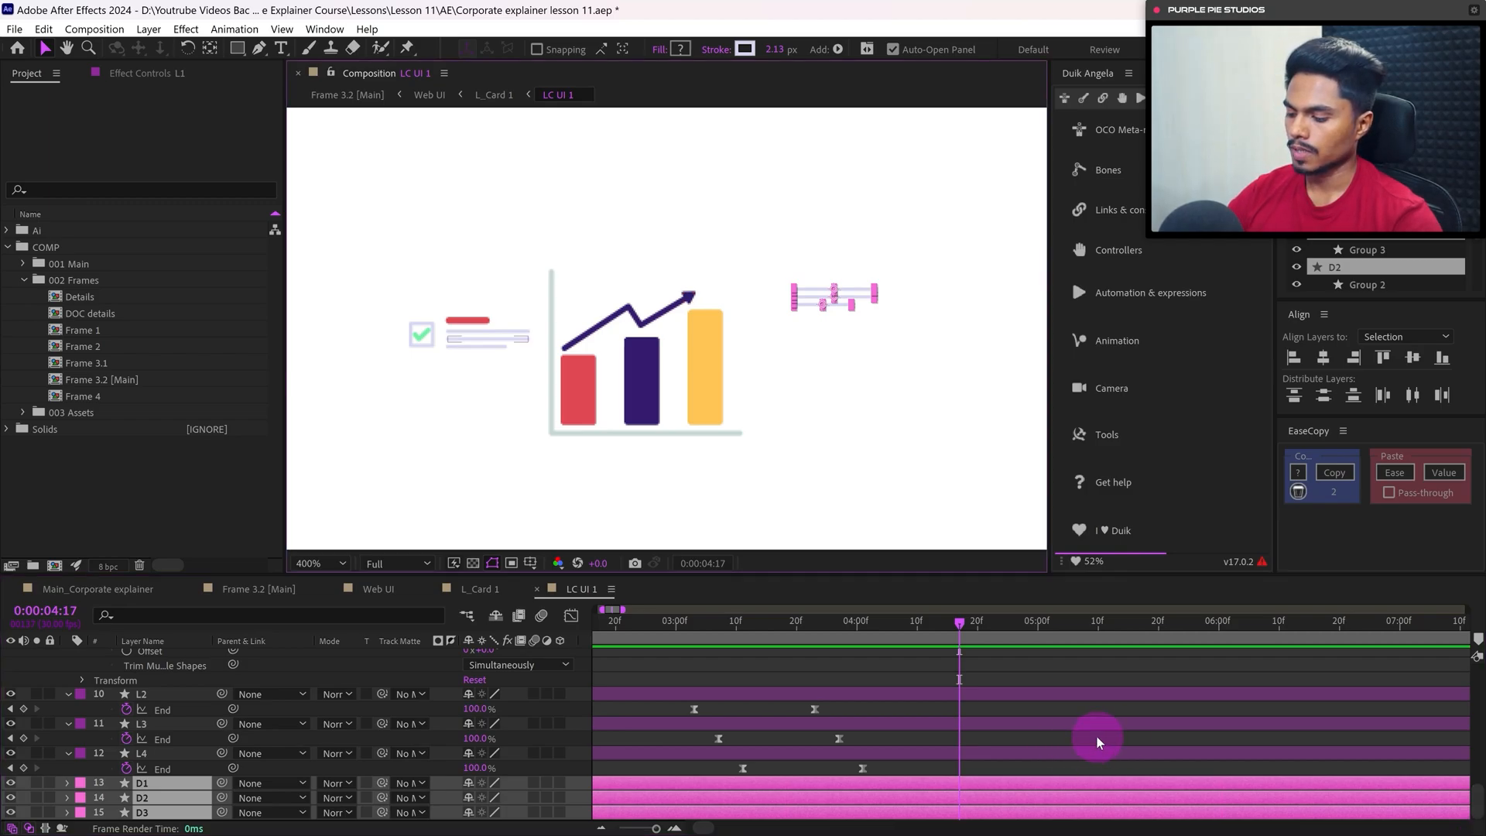
key("ctrl+v")
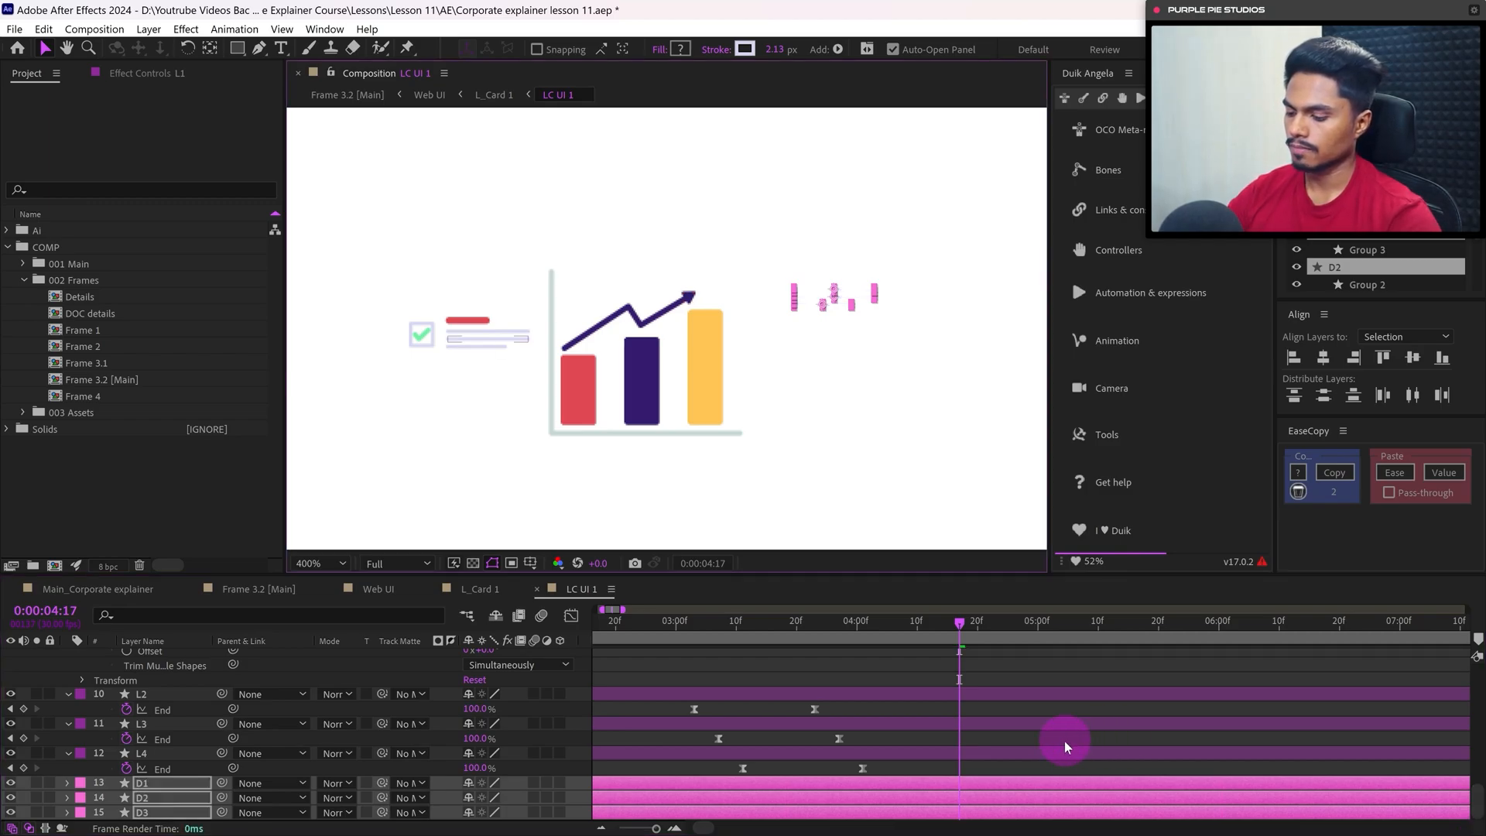
key("bracketleft")
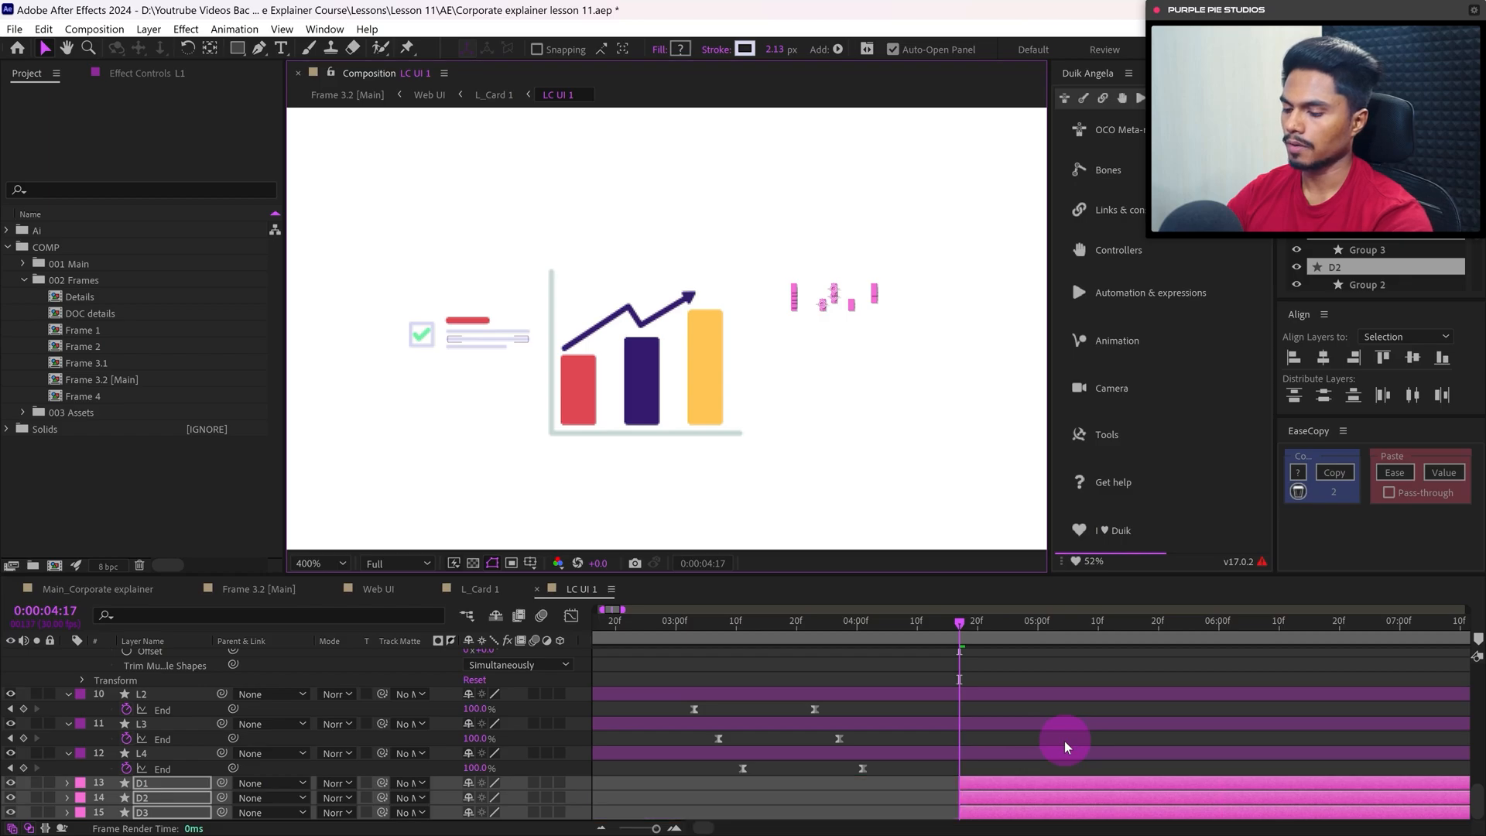
Reveal the End keyframes of D1 to D3 and stagger D2 and D3 so each starts about 6 frames after the previous line
key("u")
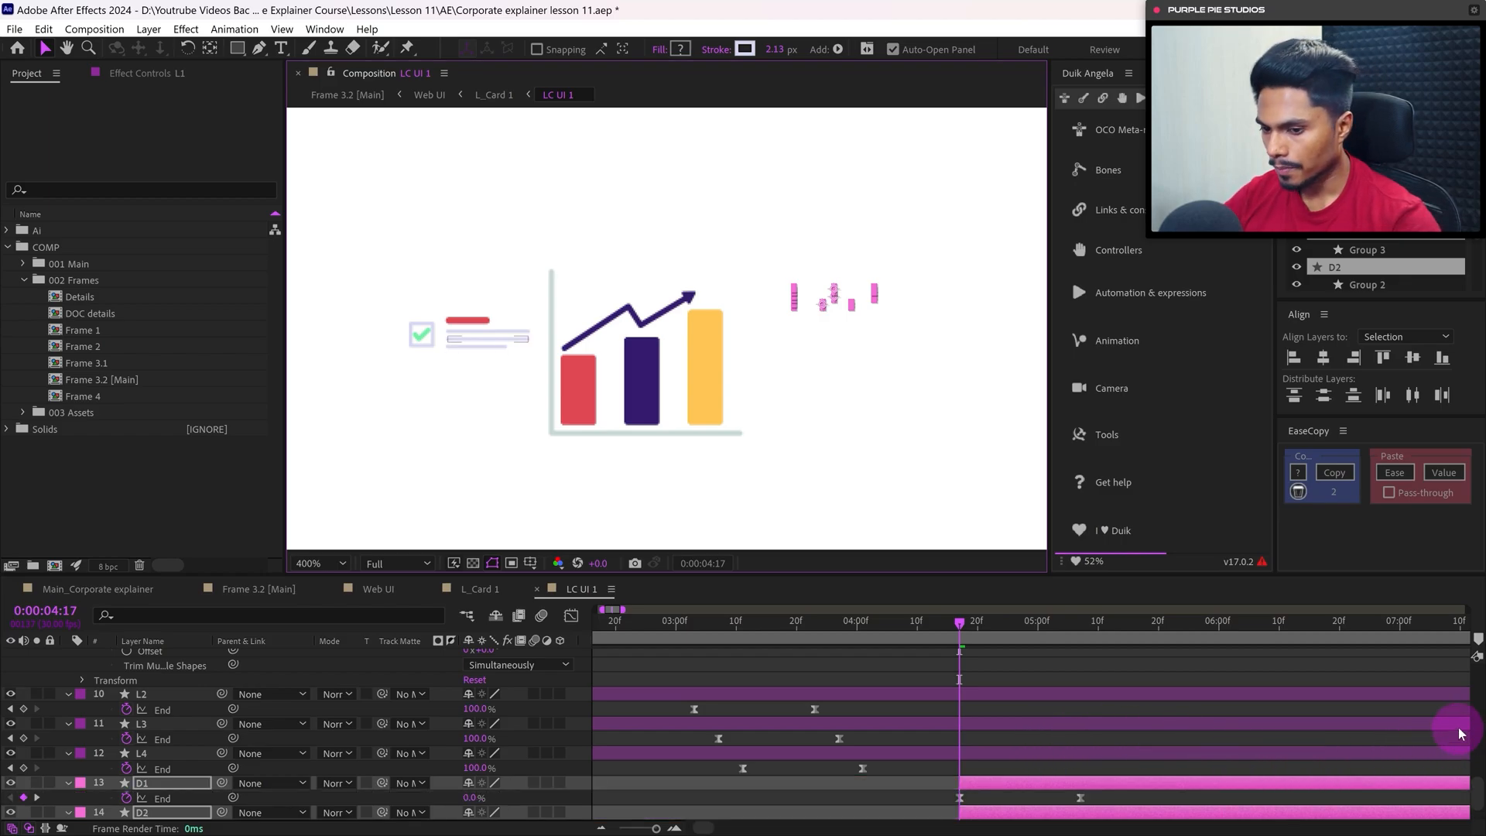
scroll(1471, 797, "down", 2)
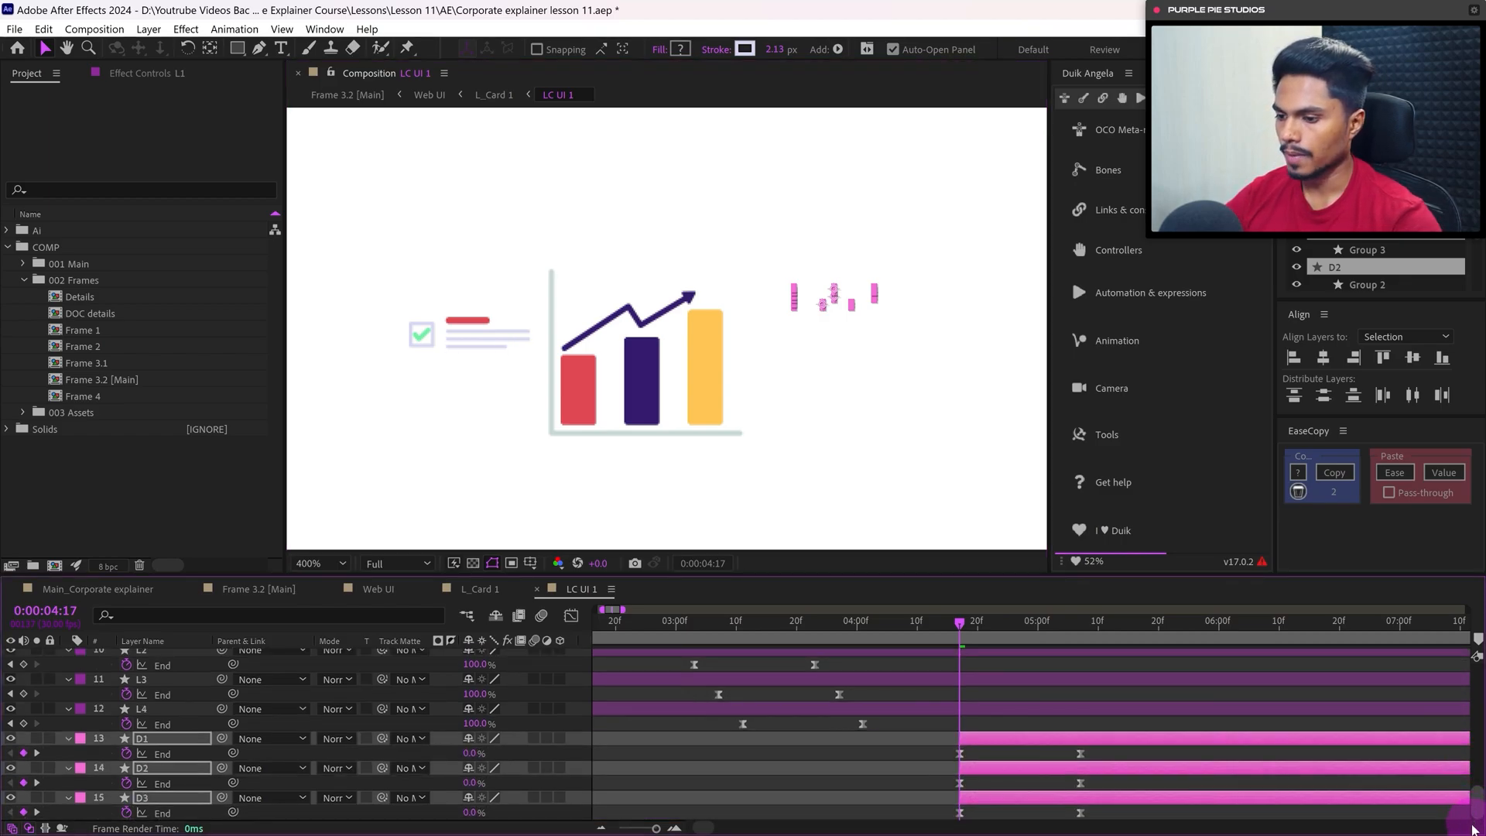
left_click(990, 769)
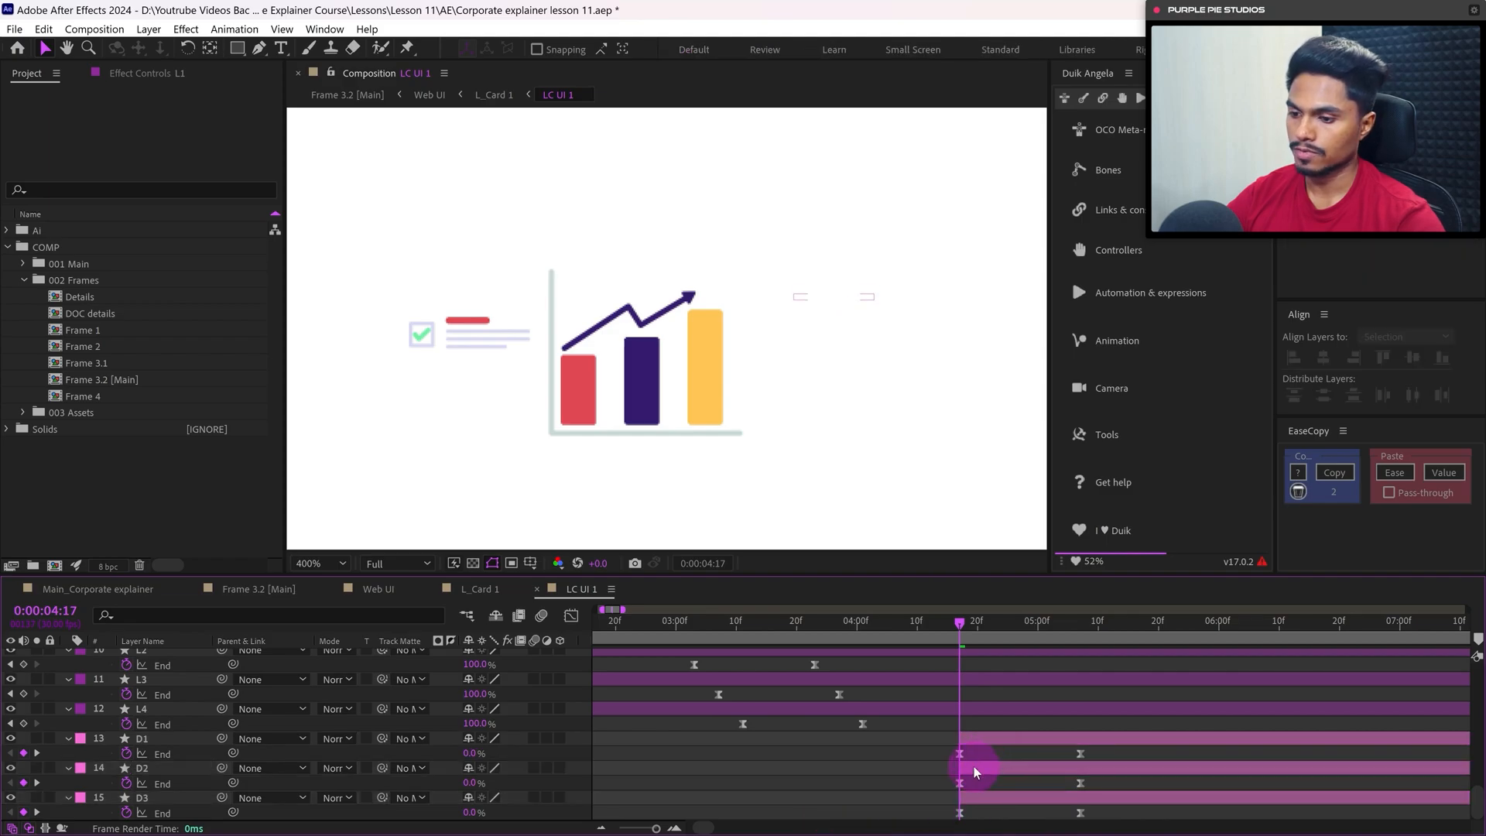
left_click_drag(977, 769, 1050, 801)
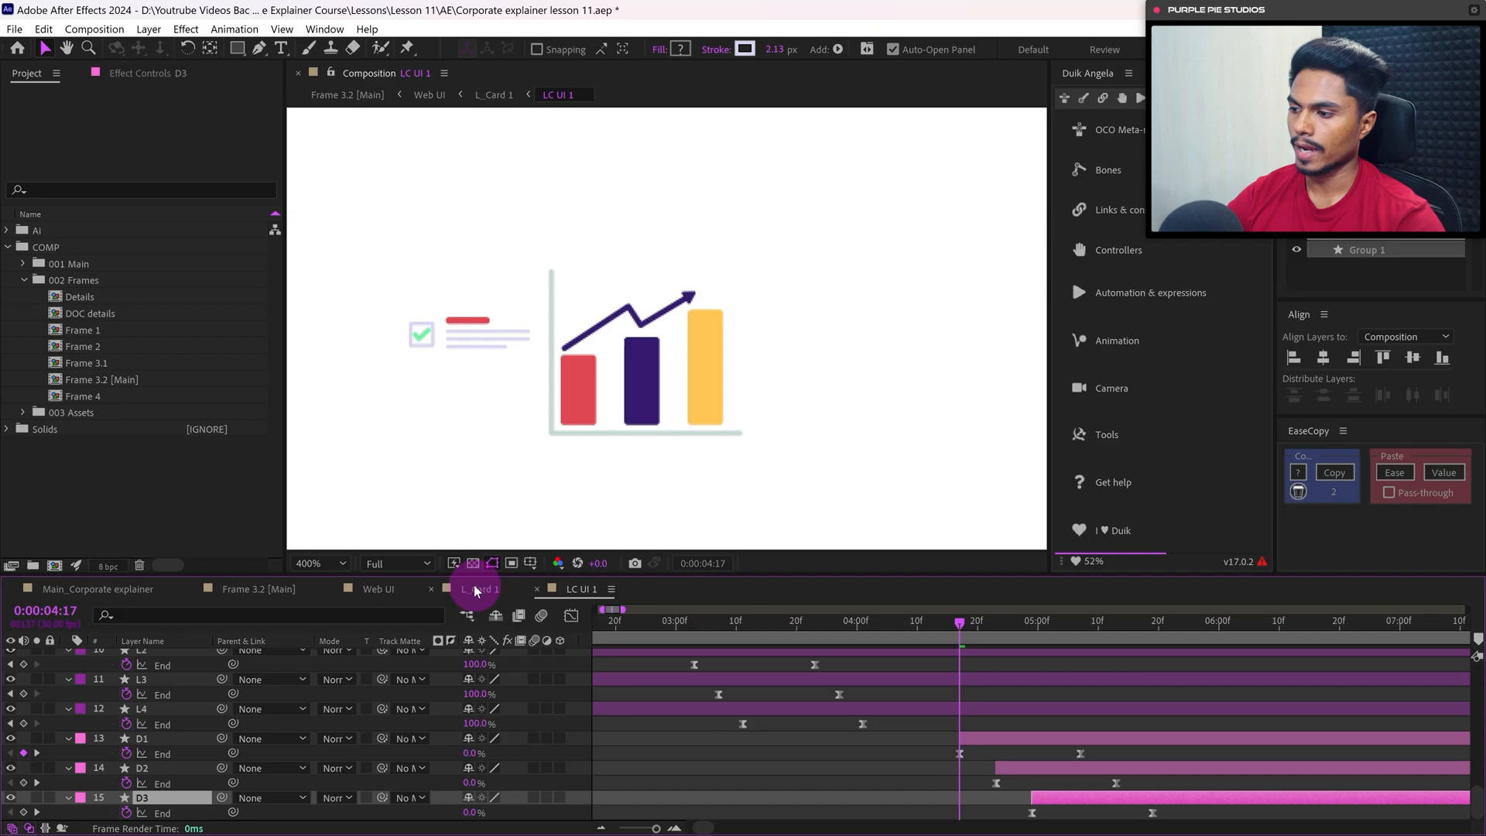
Preview the first card's chart animation in the Web UI composition from 0:00:01:26
left_click(370, 589)
left_click_drag(763, 620, 686, 624)
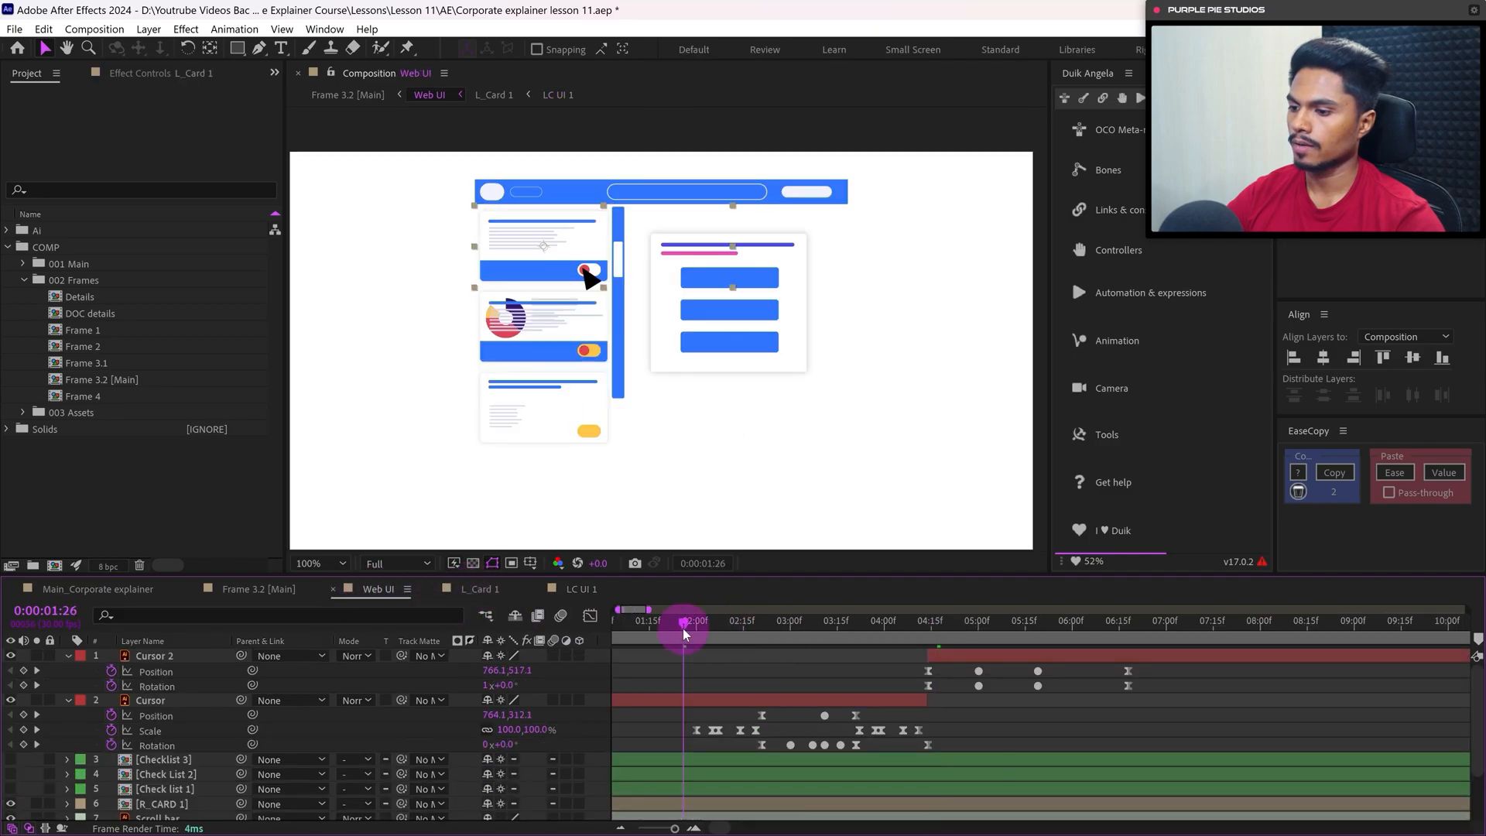
key("space")
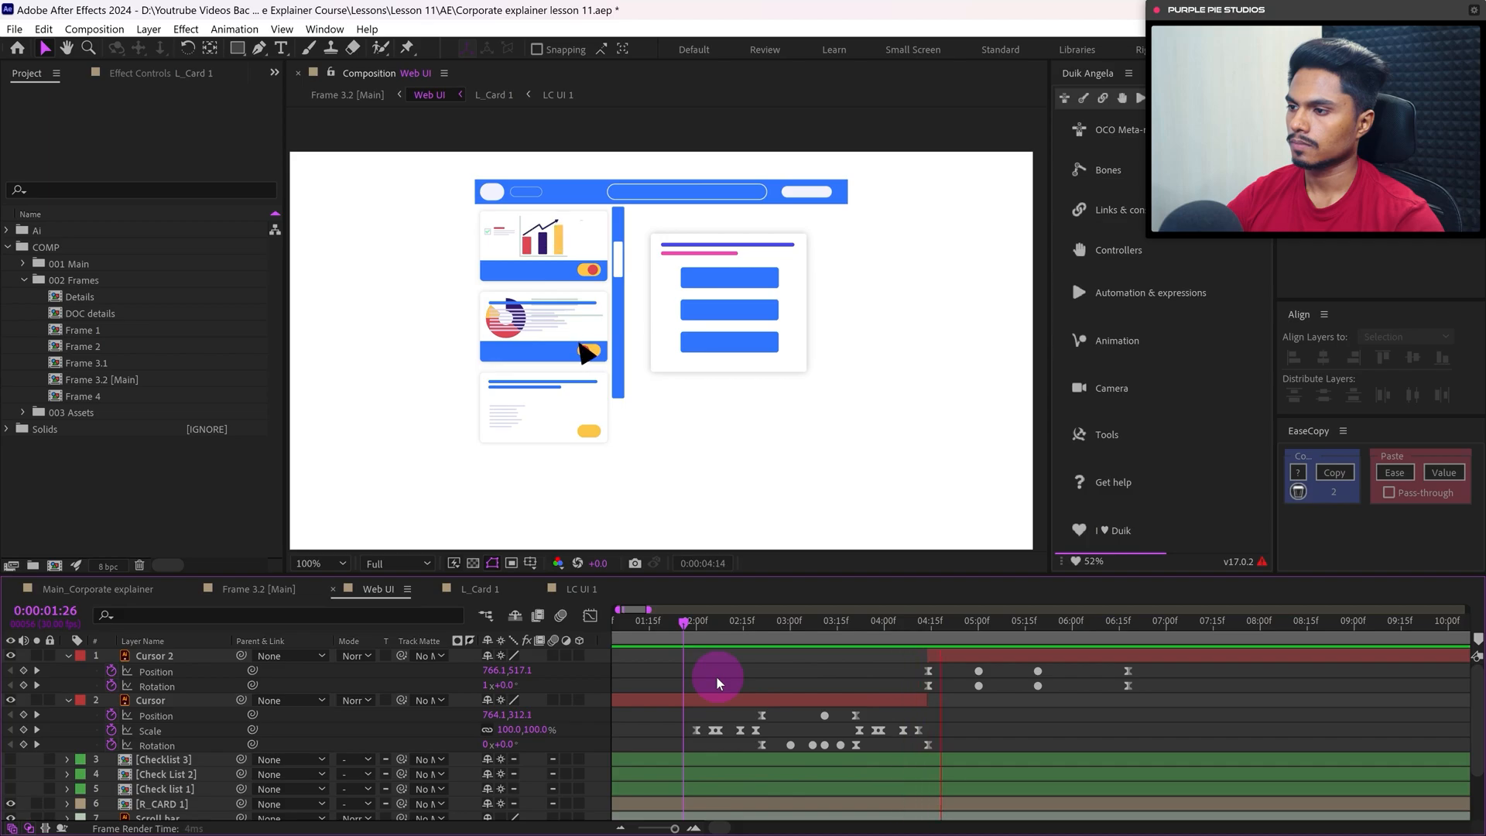
left_click_drag(681, 624, 654, 629)
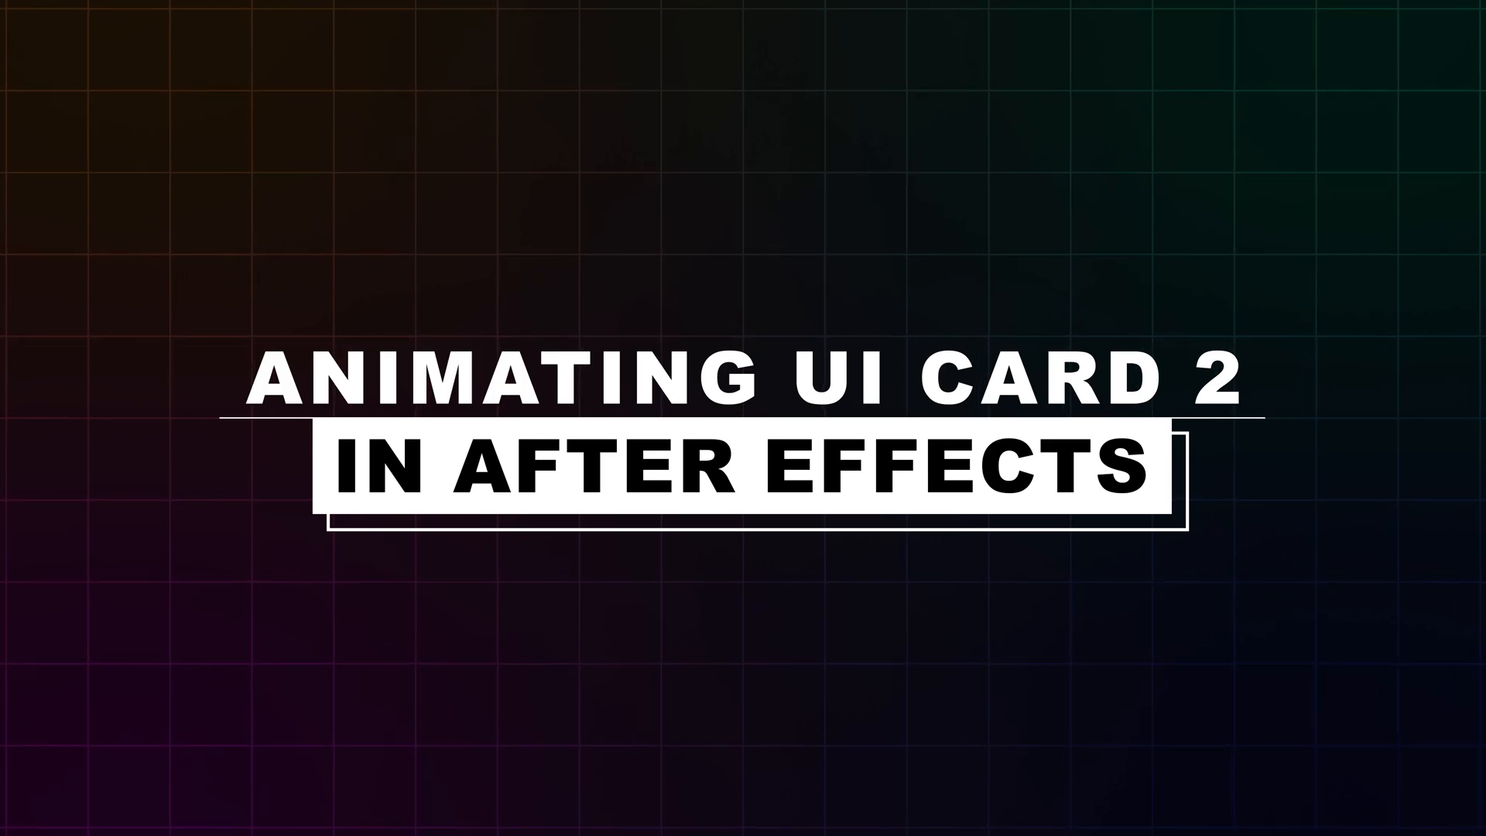
Move to the cursor's click at 0:00:03:27 in the Web UI composition and open the L_Card 2 composition
left_click(875, 624)
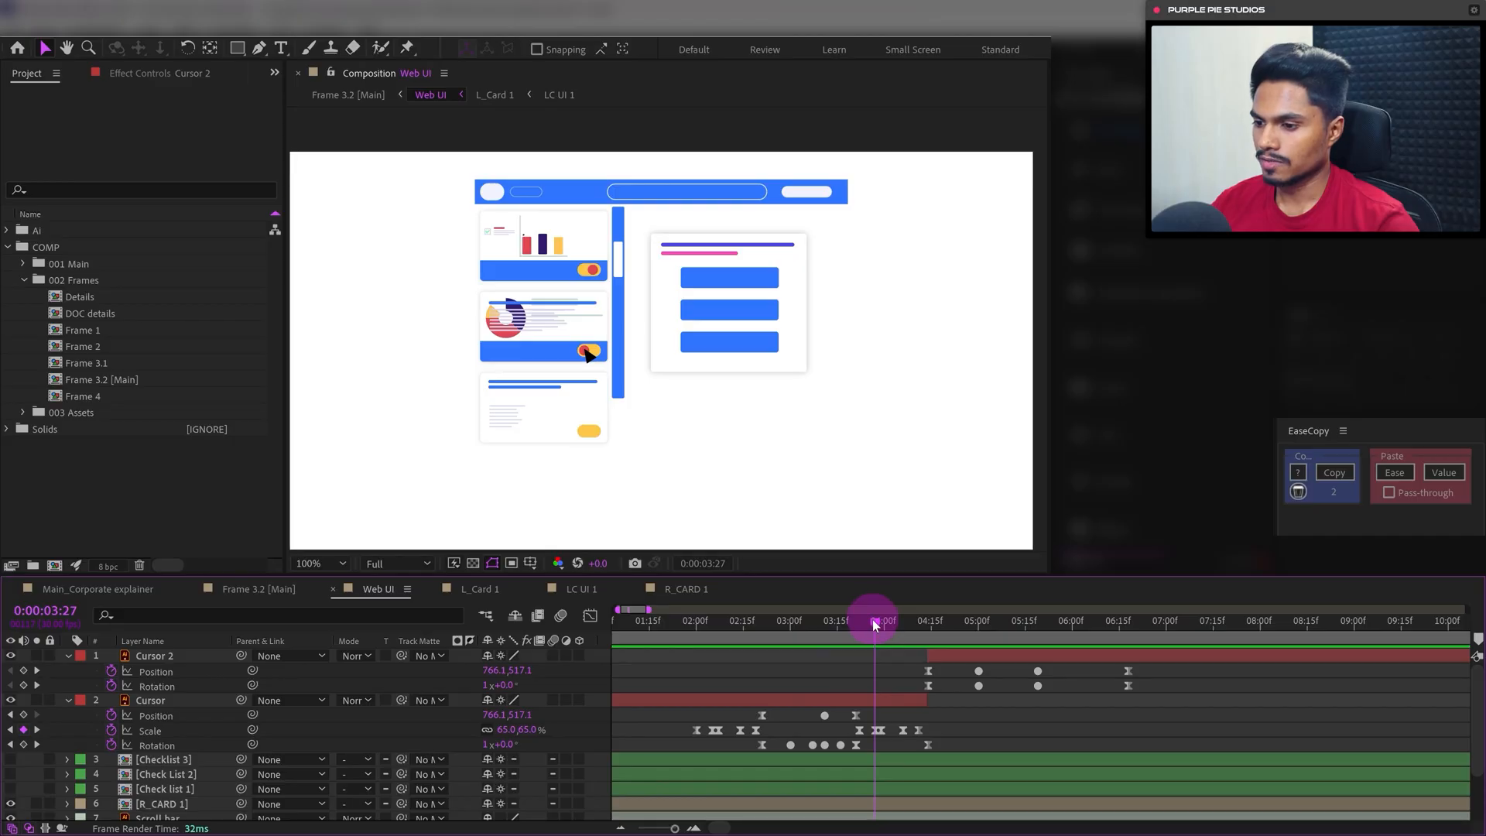
left_click_drag(875, 624, 865, 629)
key("k")
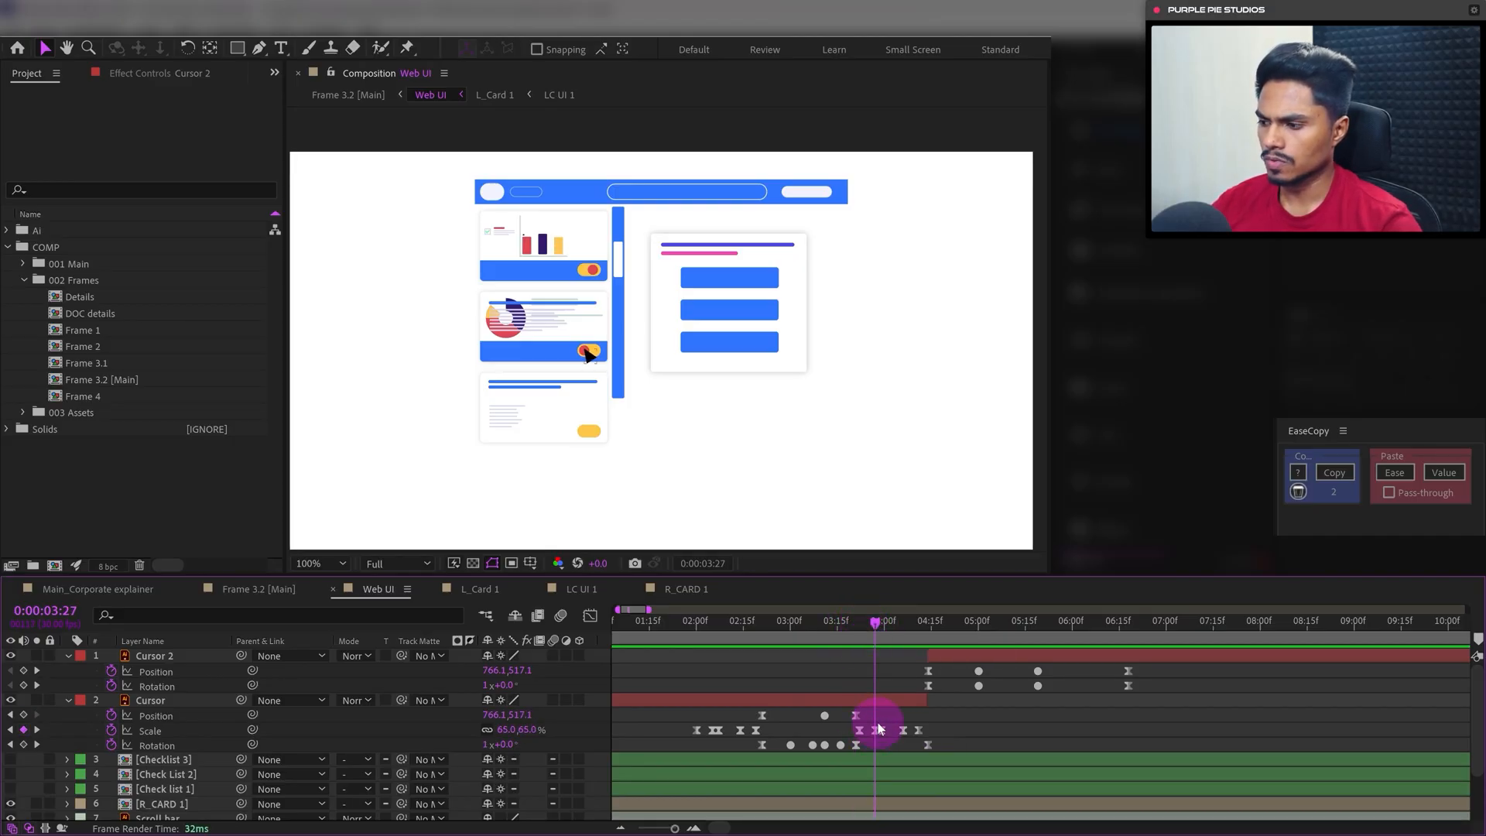
left_click_drag(1479, 697, 1479, 739)
left_click(147, 784)
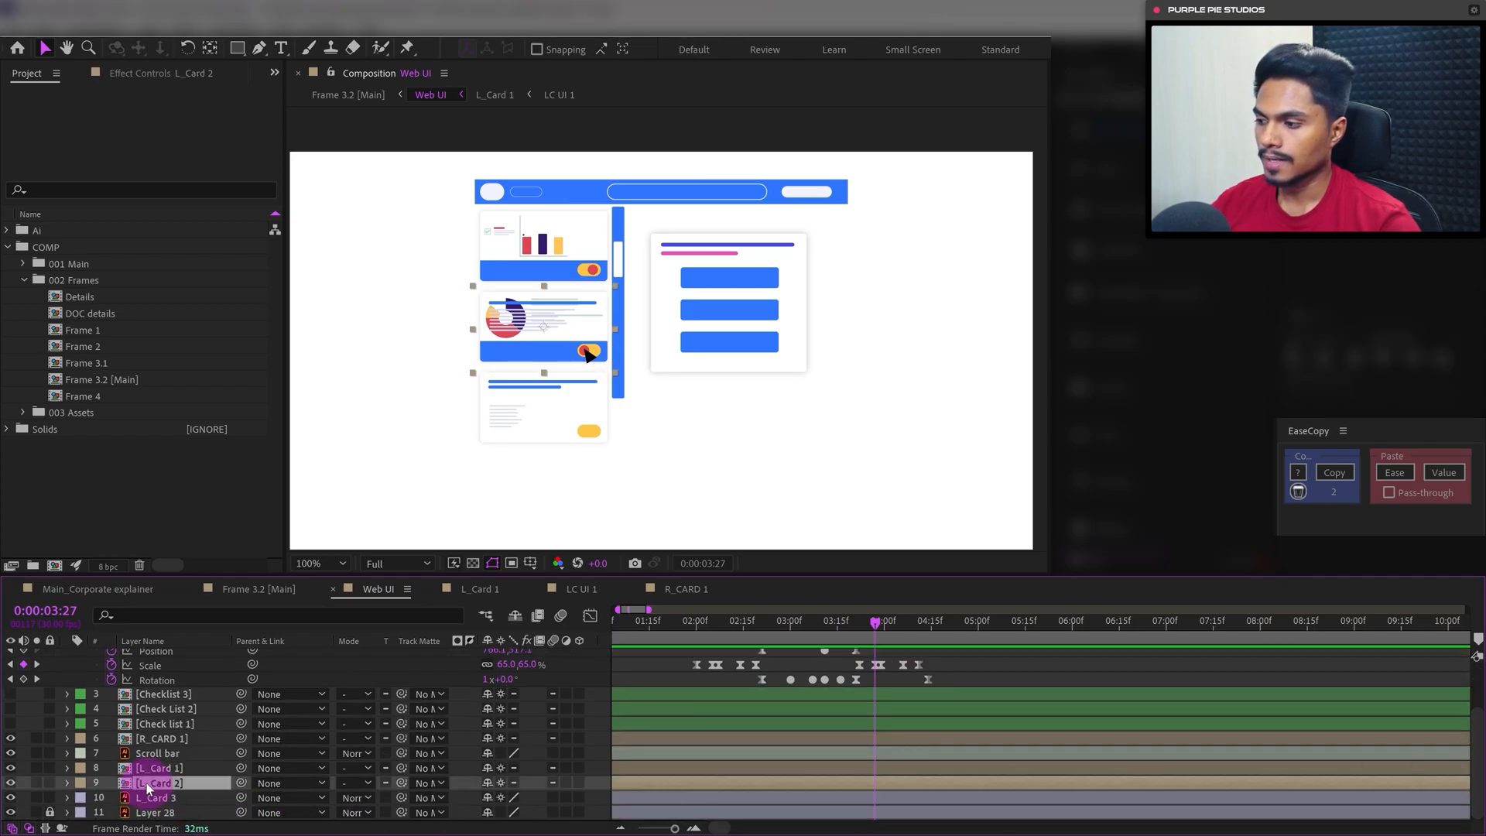
double_click(161, 784)
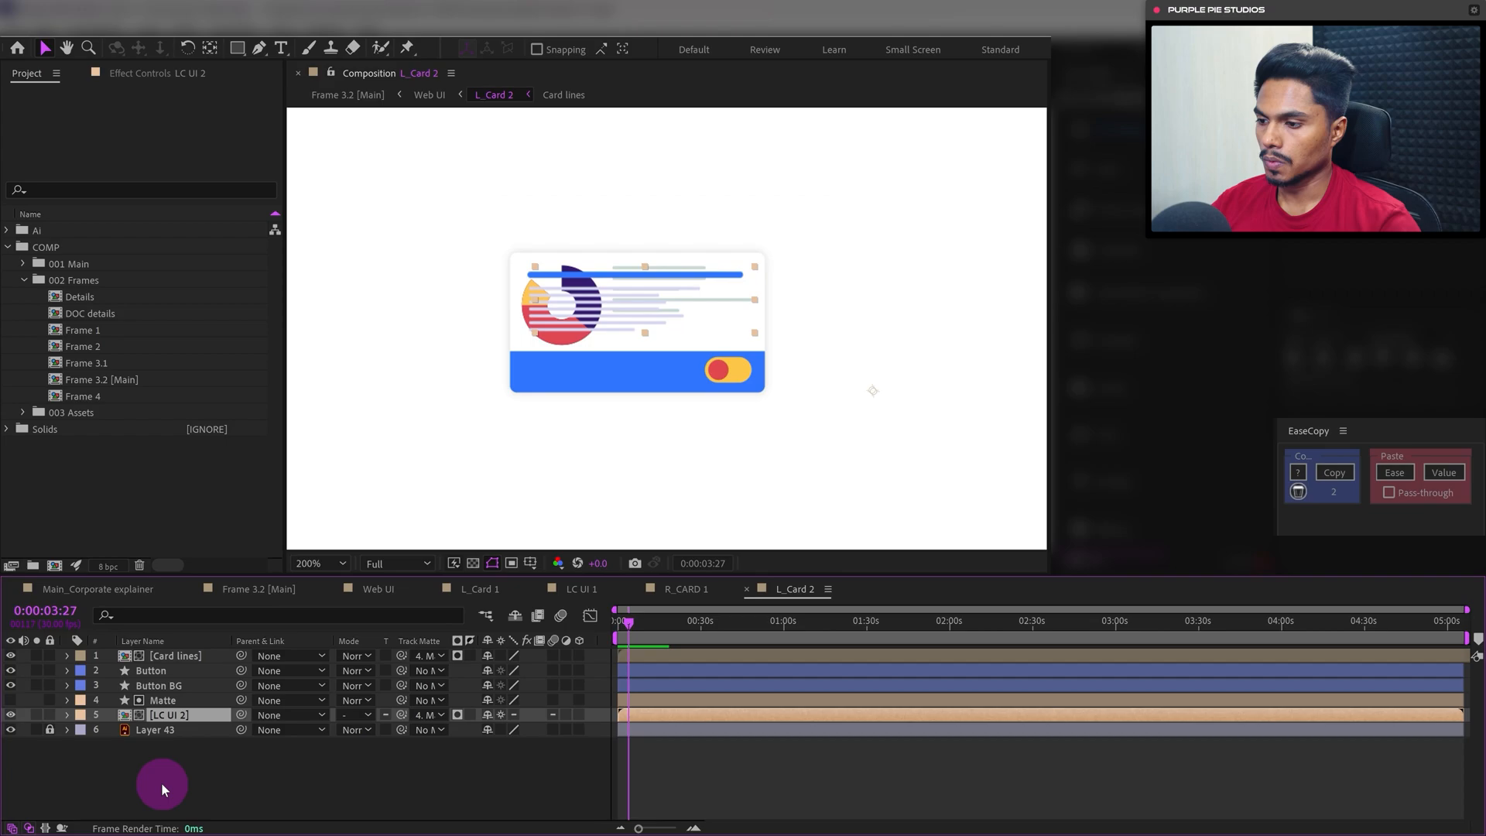
left_click(161, 783)
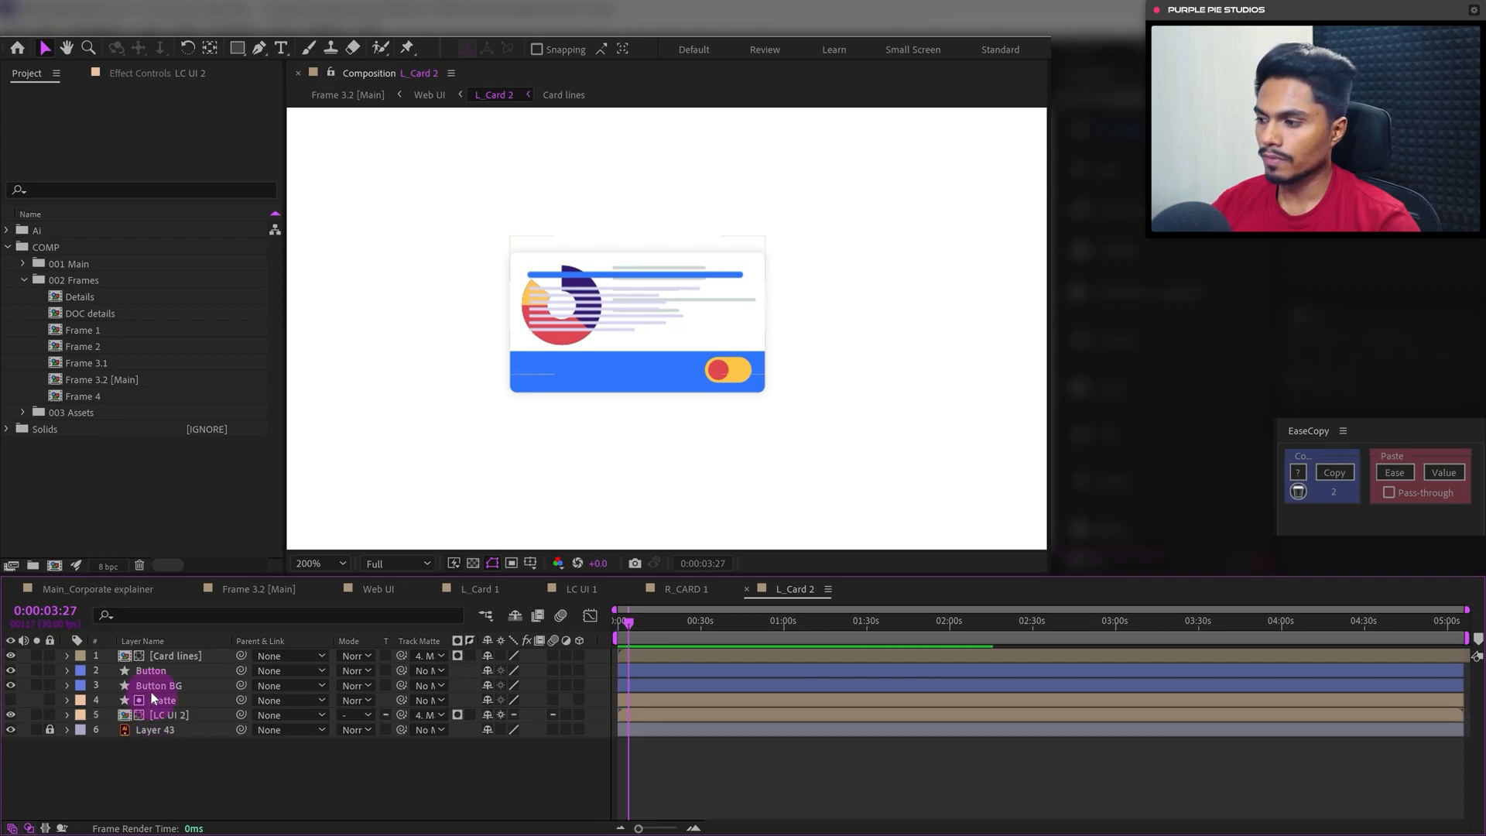
Keyframe the Button layer's Position at 0:00:03:27, then slide the button right to 783.2, 513.3 at 0:00:04:05
left_click(145, 670)
key("alt+shift+p")
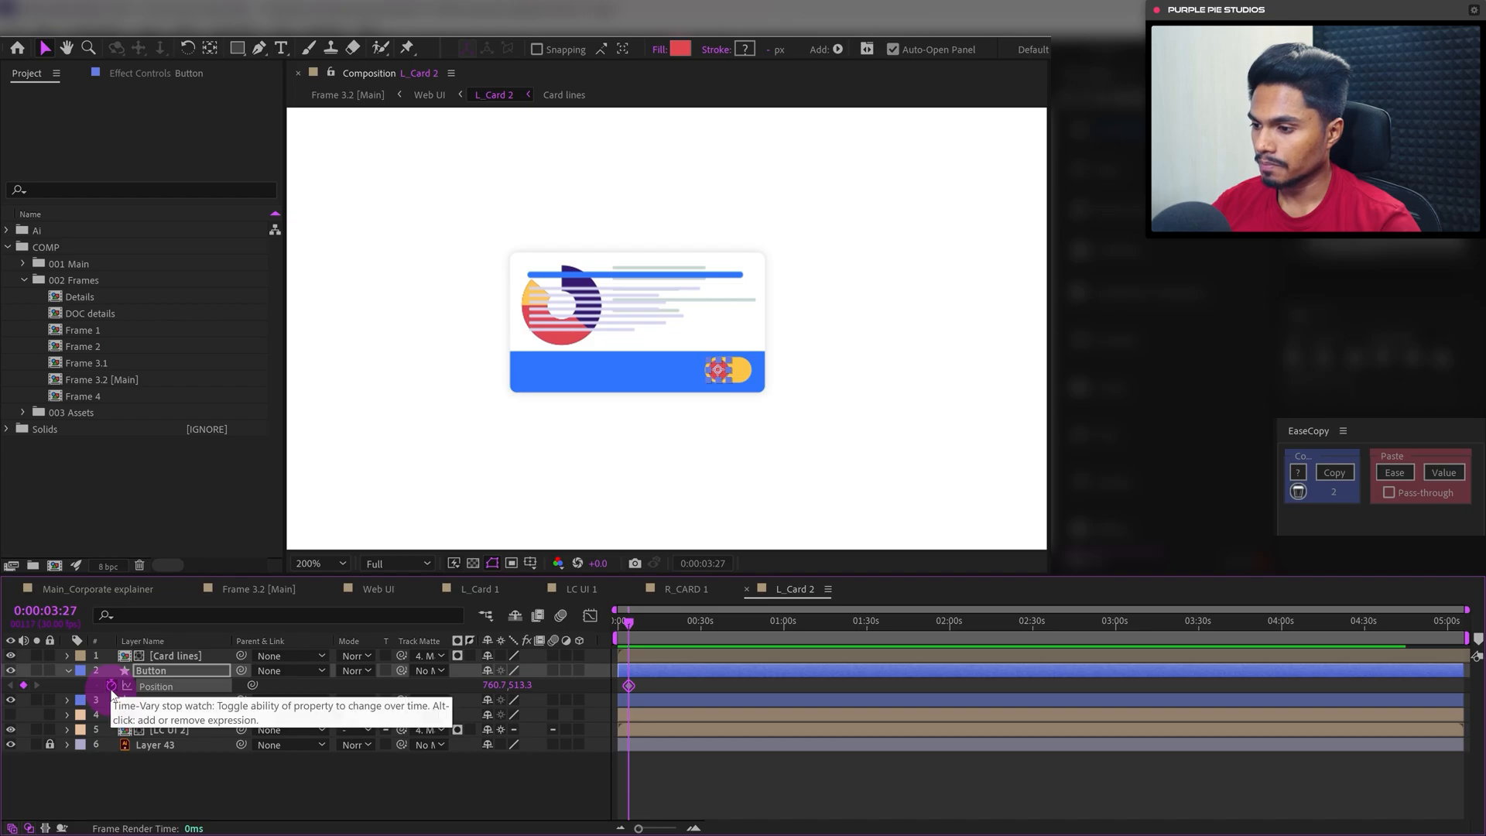
left_click(66, 607)
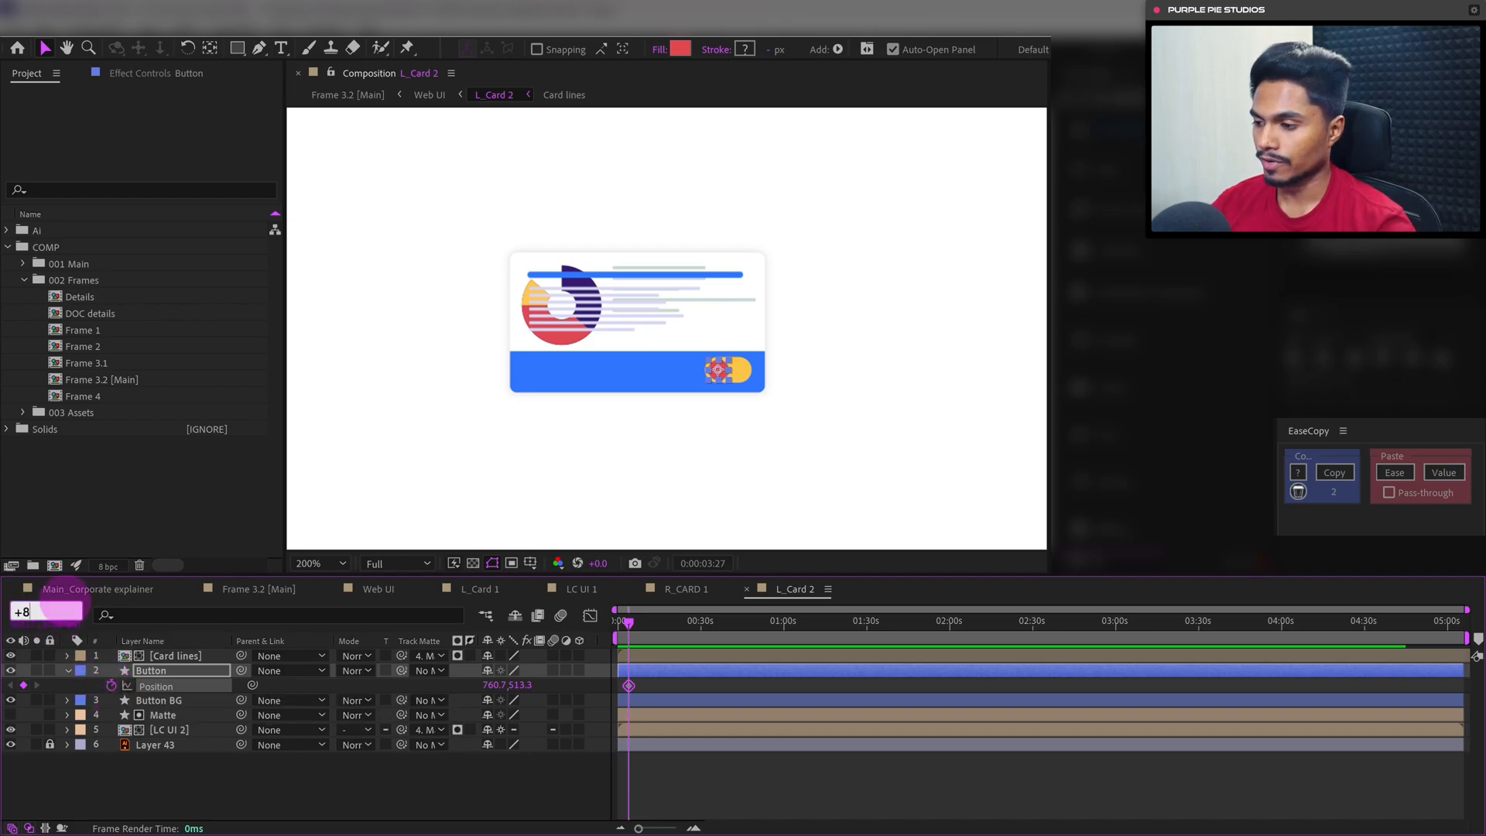
type("405")
key("Return")
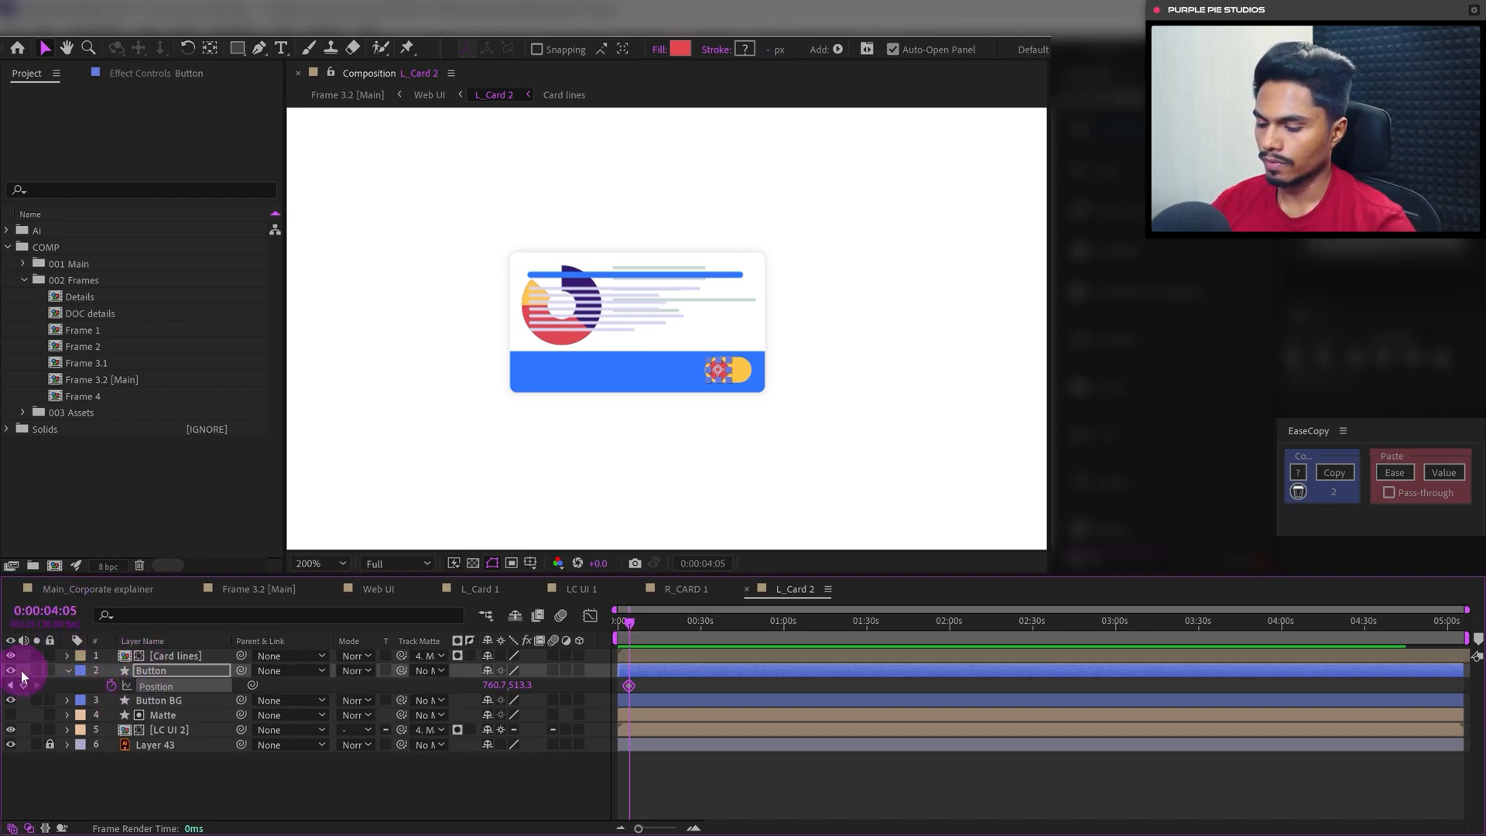
key("shift+Right")
key("shift+Right")
key("shift+Right")
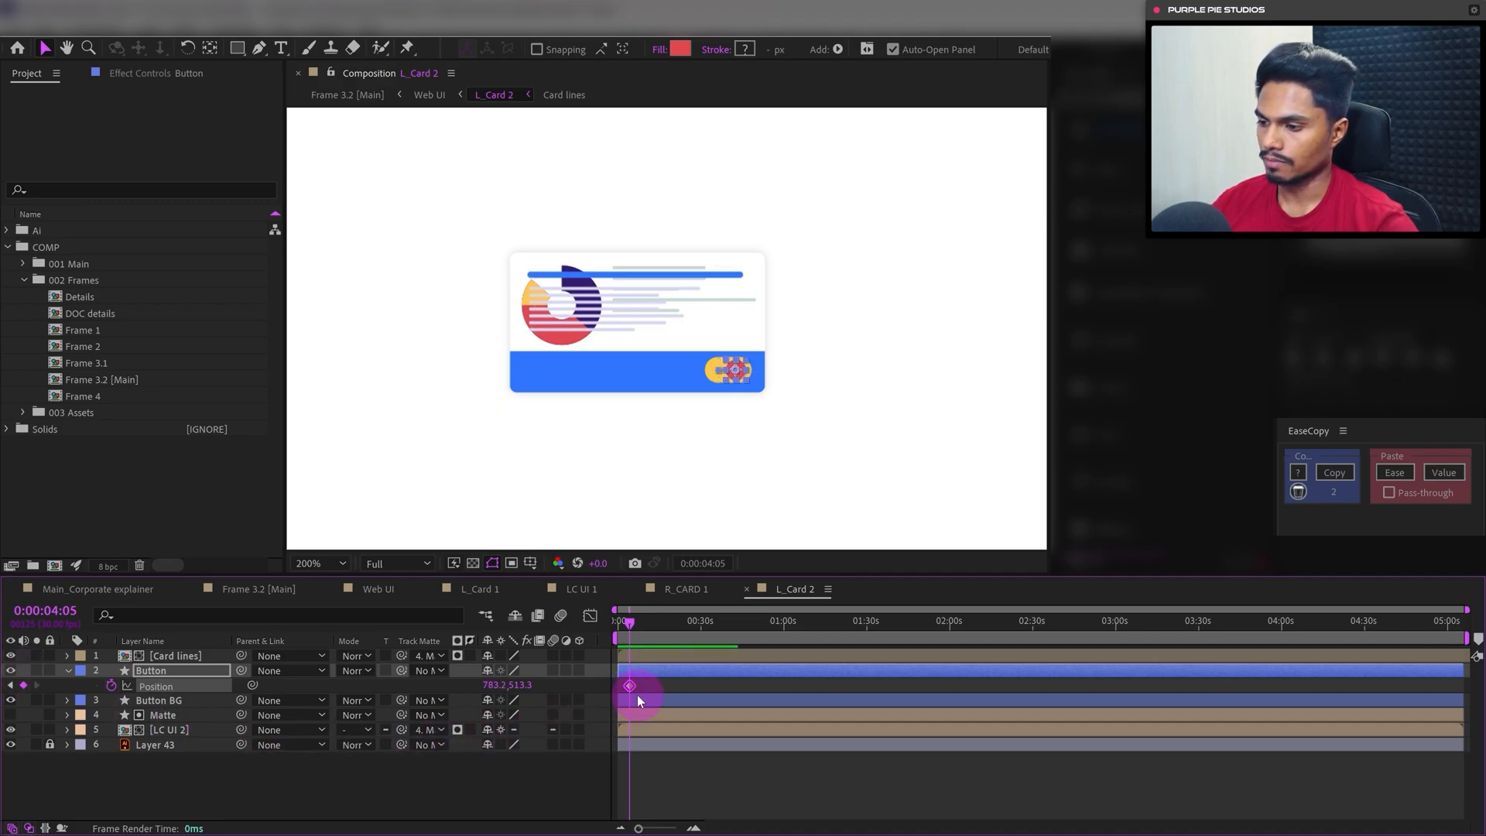
Apply easy ease to the Button layer's two Position keyframes and shape their speed graph into a sharp central peak
key("F9")
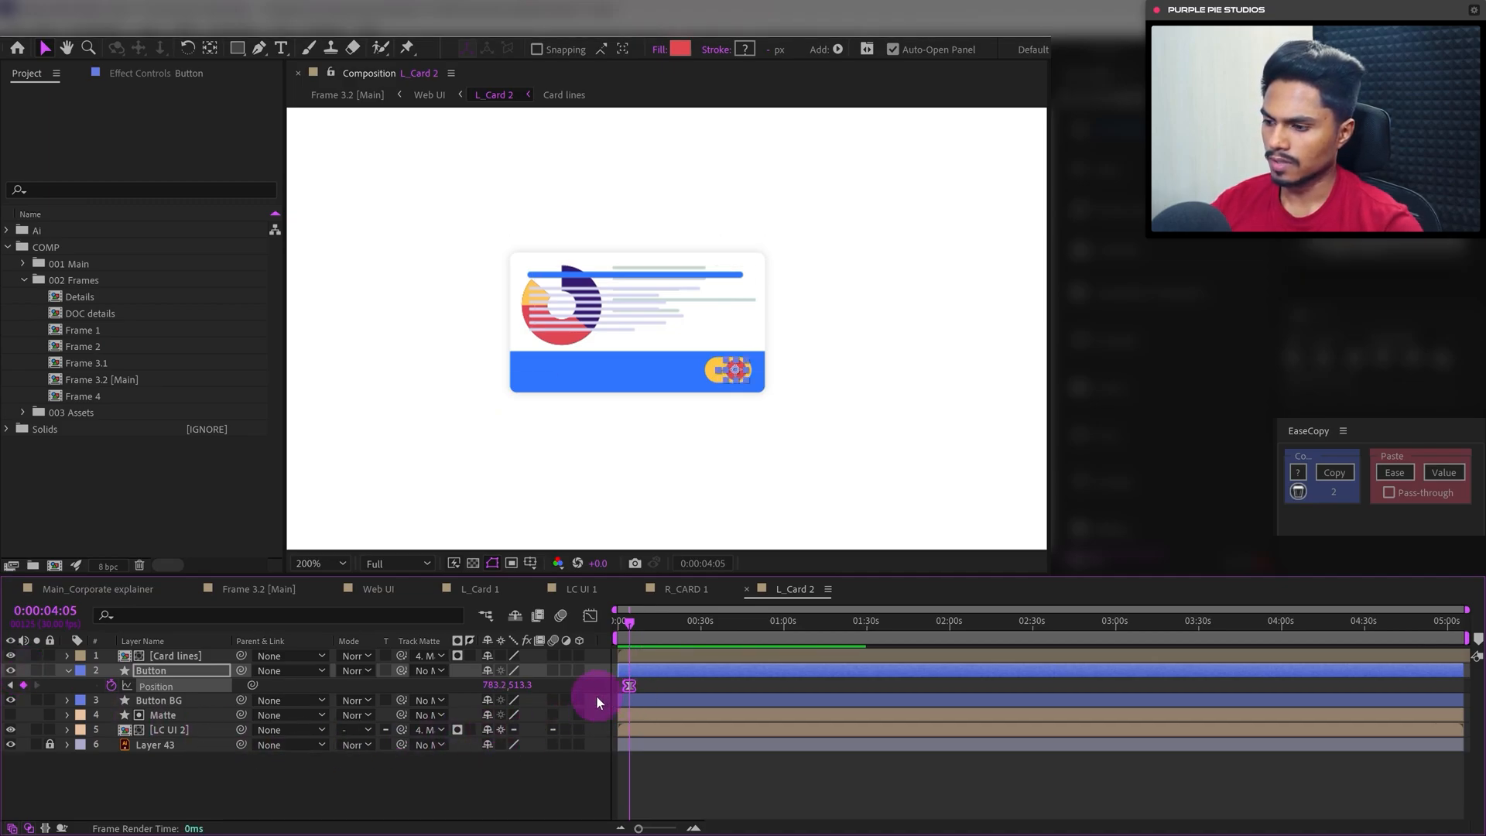
key("equal")
key("equal")
key("equal")
key("equal")
key("equal")
key("equal")
key("equal")
key("equal")
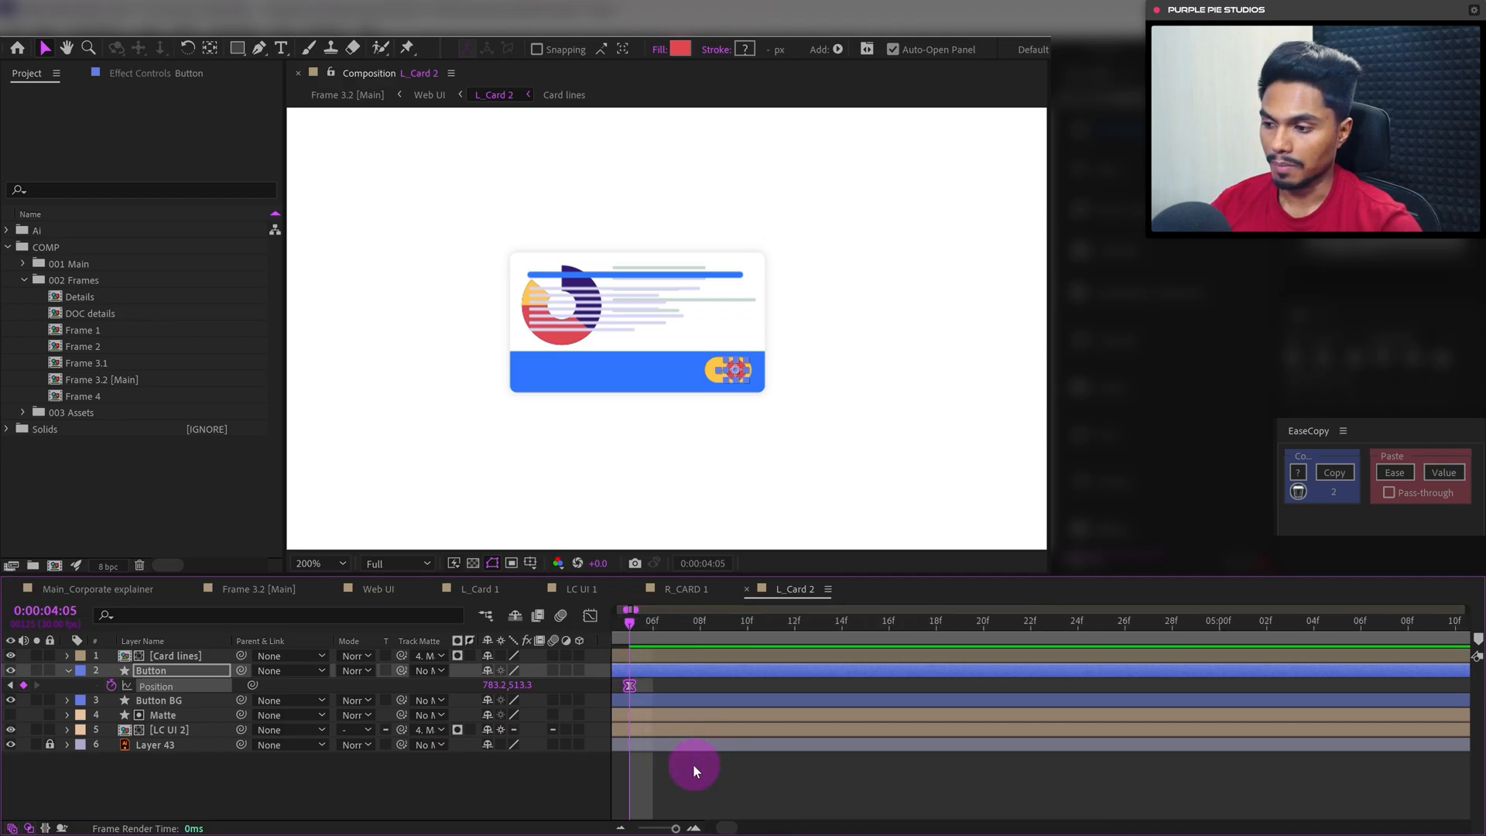
left_click_drag(694, 766, 949, 784)
left_click(590, 618)
left_click(844, 746)
left_click(858, 784)
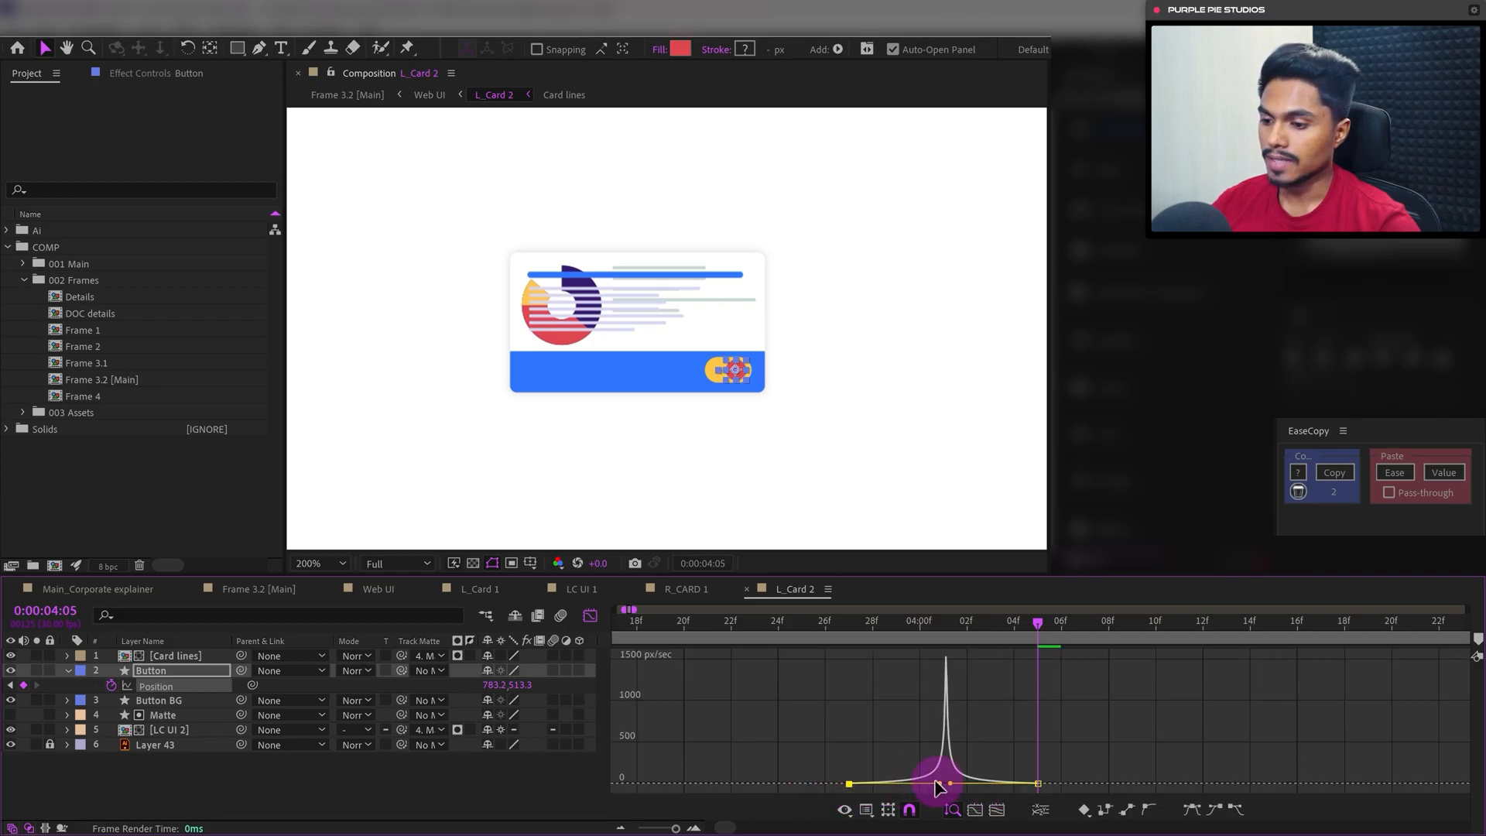
left_click(590, 615)
left_click(205, 685)
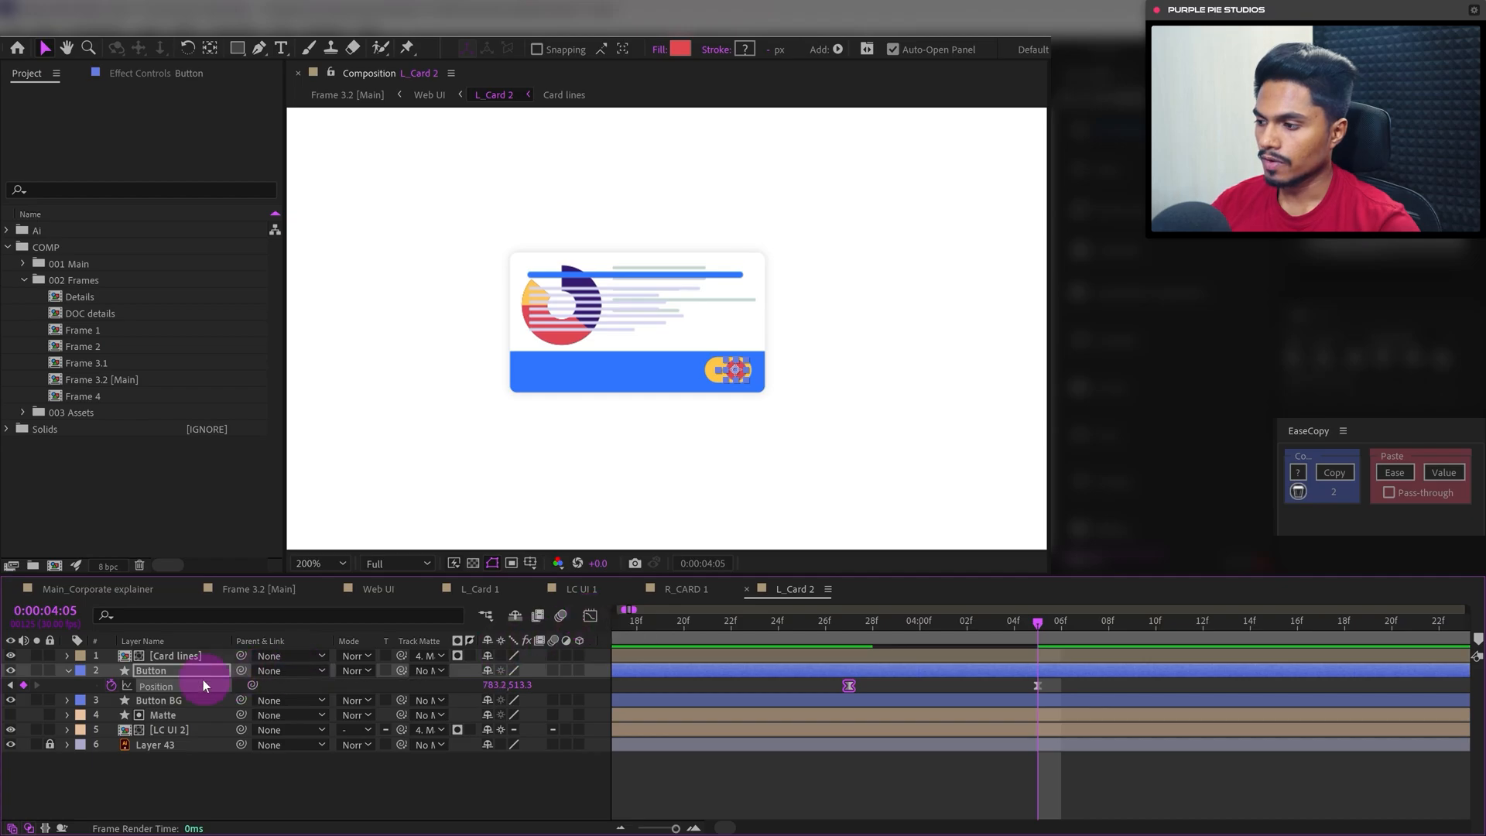
Reveal the Button BG layer's Group 1 fill and keyframe its yellow Color at 0:00:04:05
left_click(147, 700)
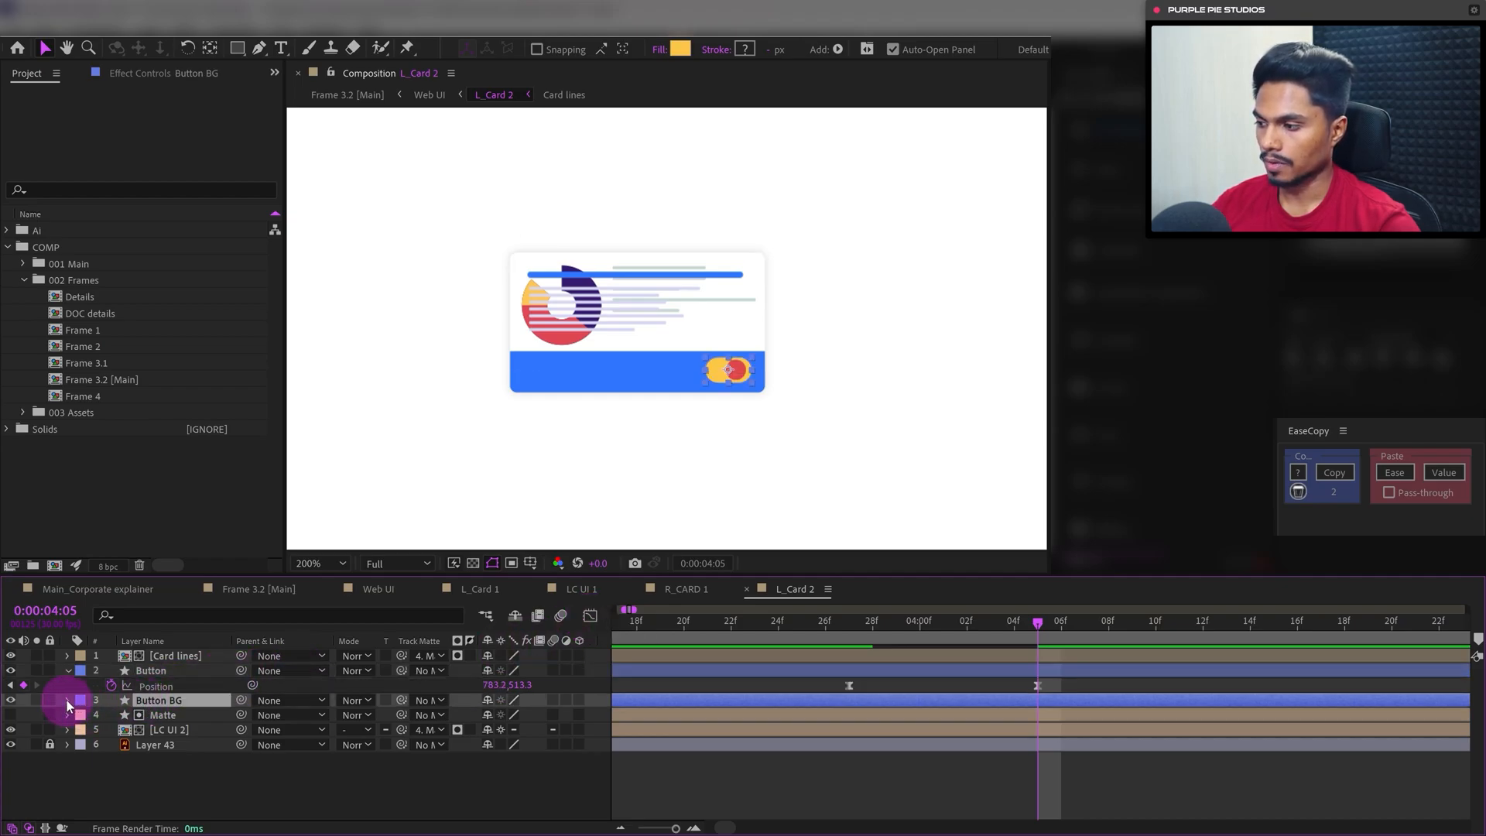
left_click(67, 700)
left_click(81, 716)
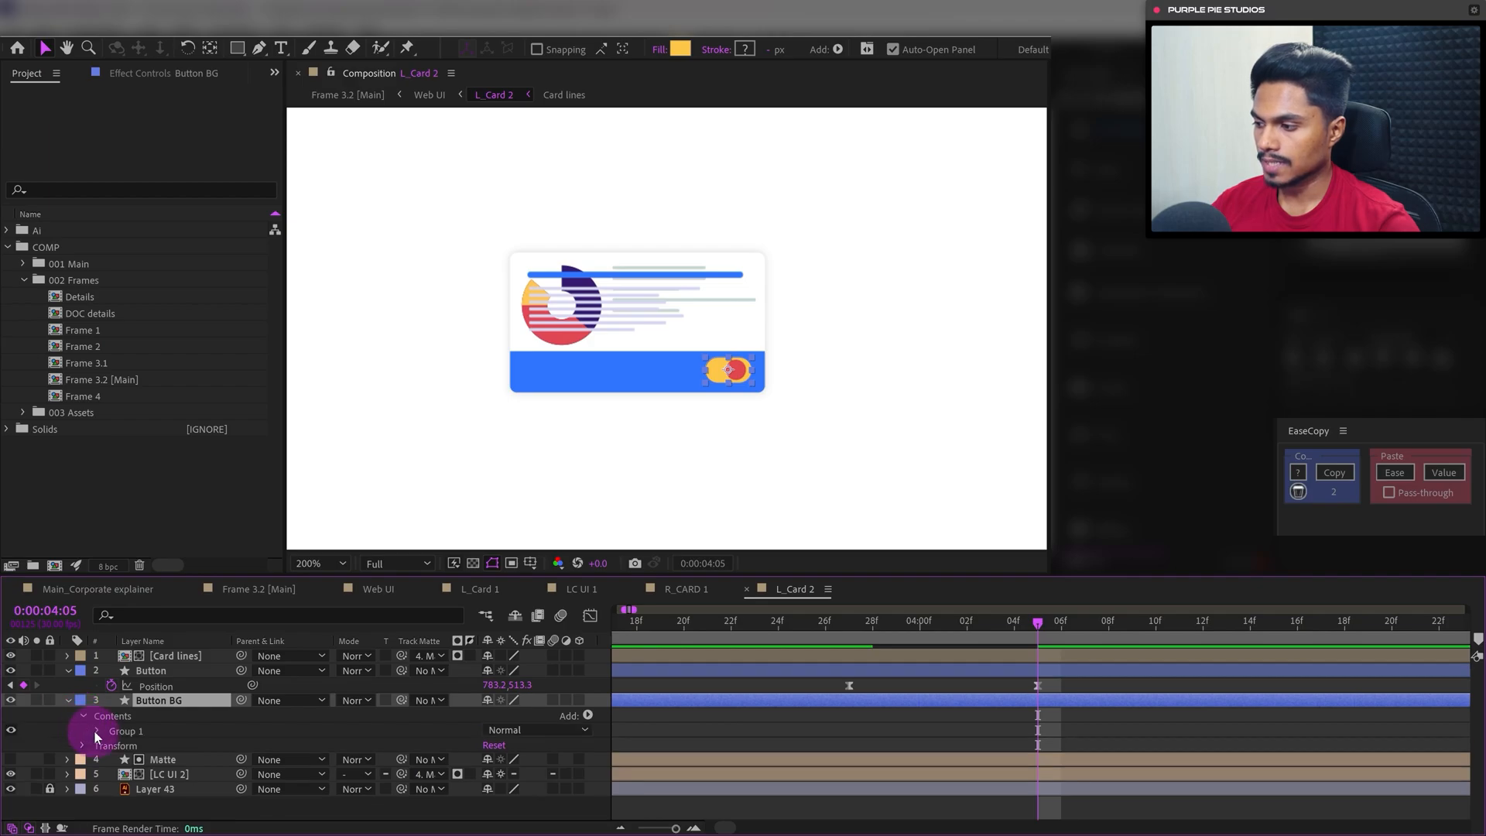
left_click(96, 731)
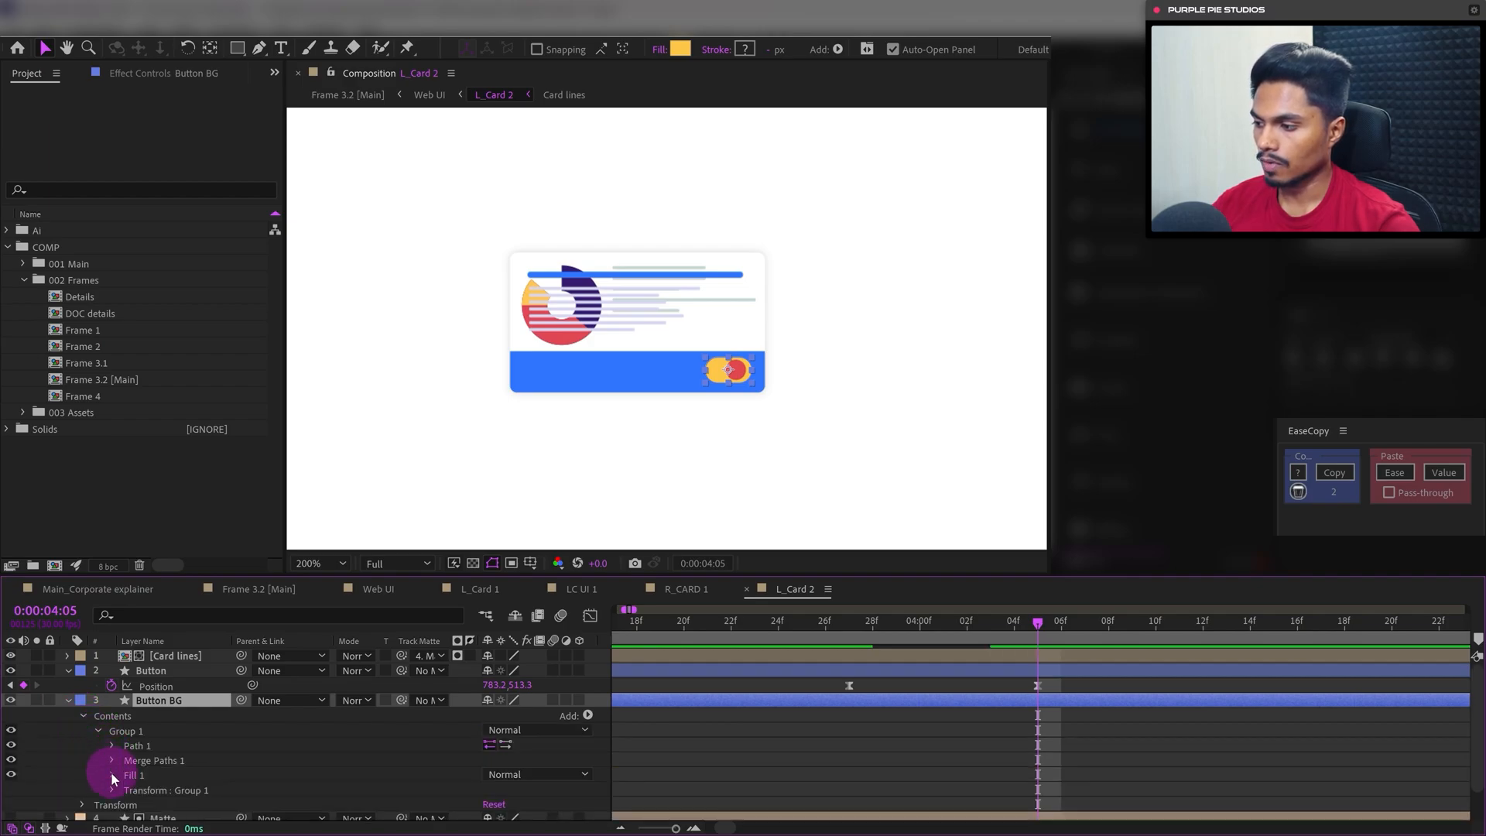
left_click(112, 774)
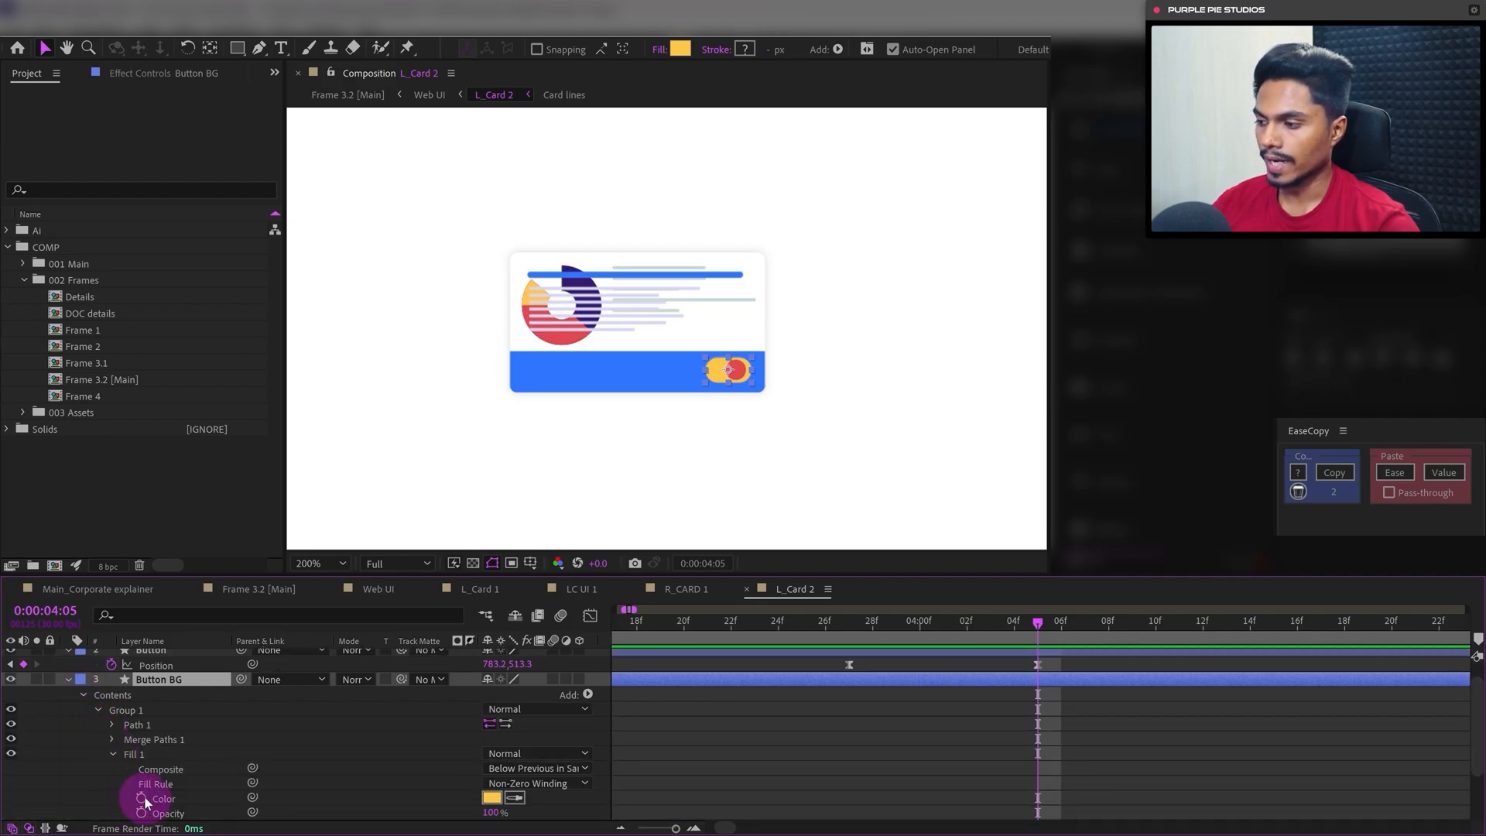
left_click(142, 798)
Add a Color keyframe to the Button BG fill at 0:00:03:27 and set it to white
key("j")
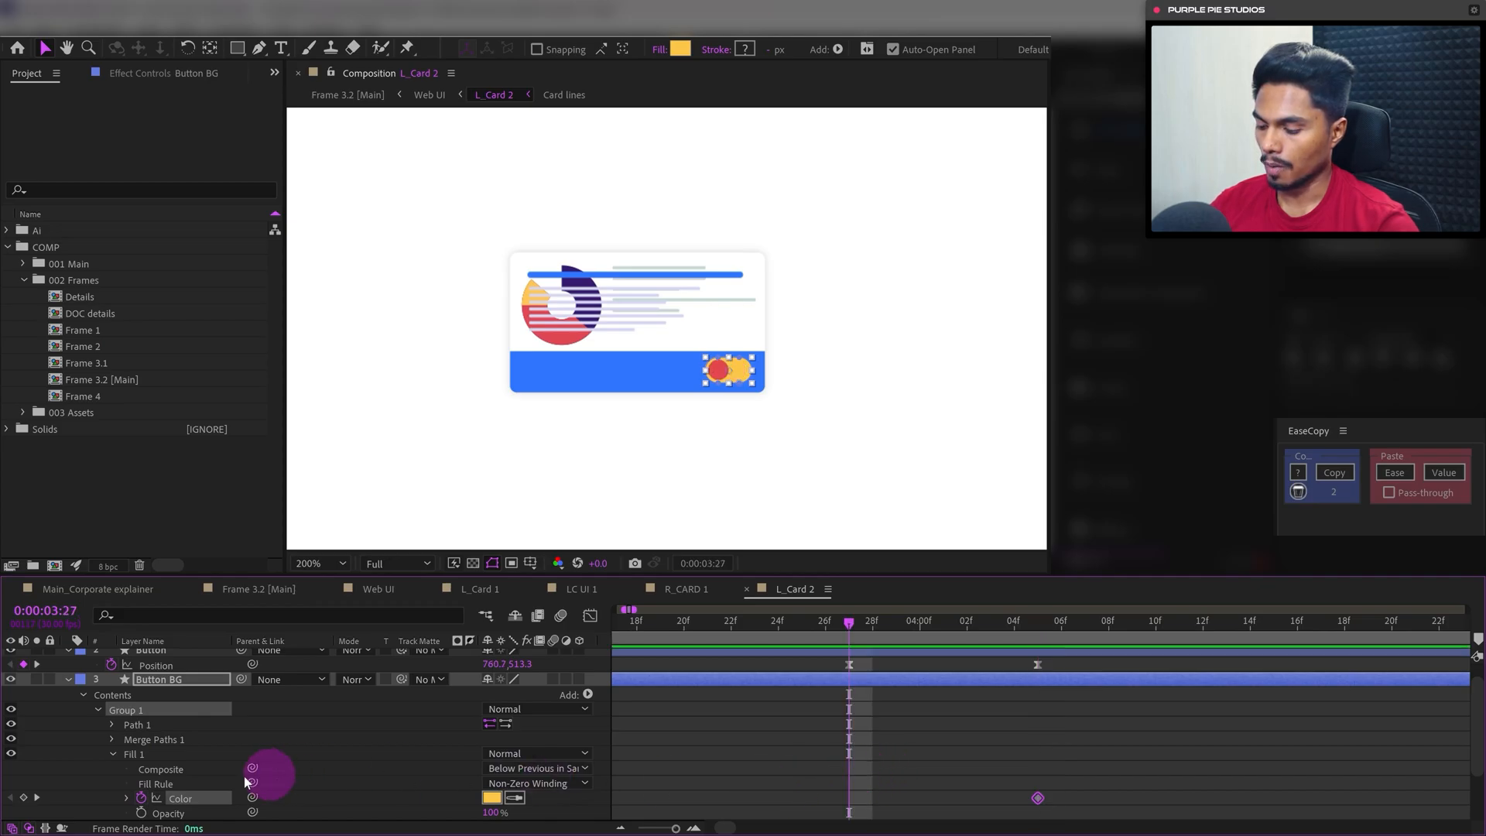
left_click(24, 798)
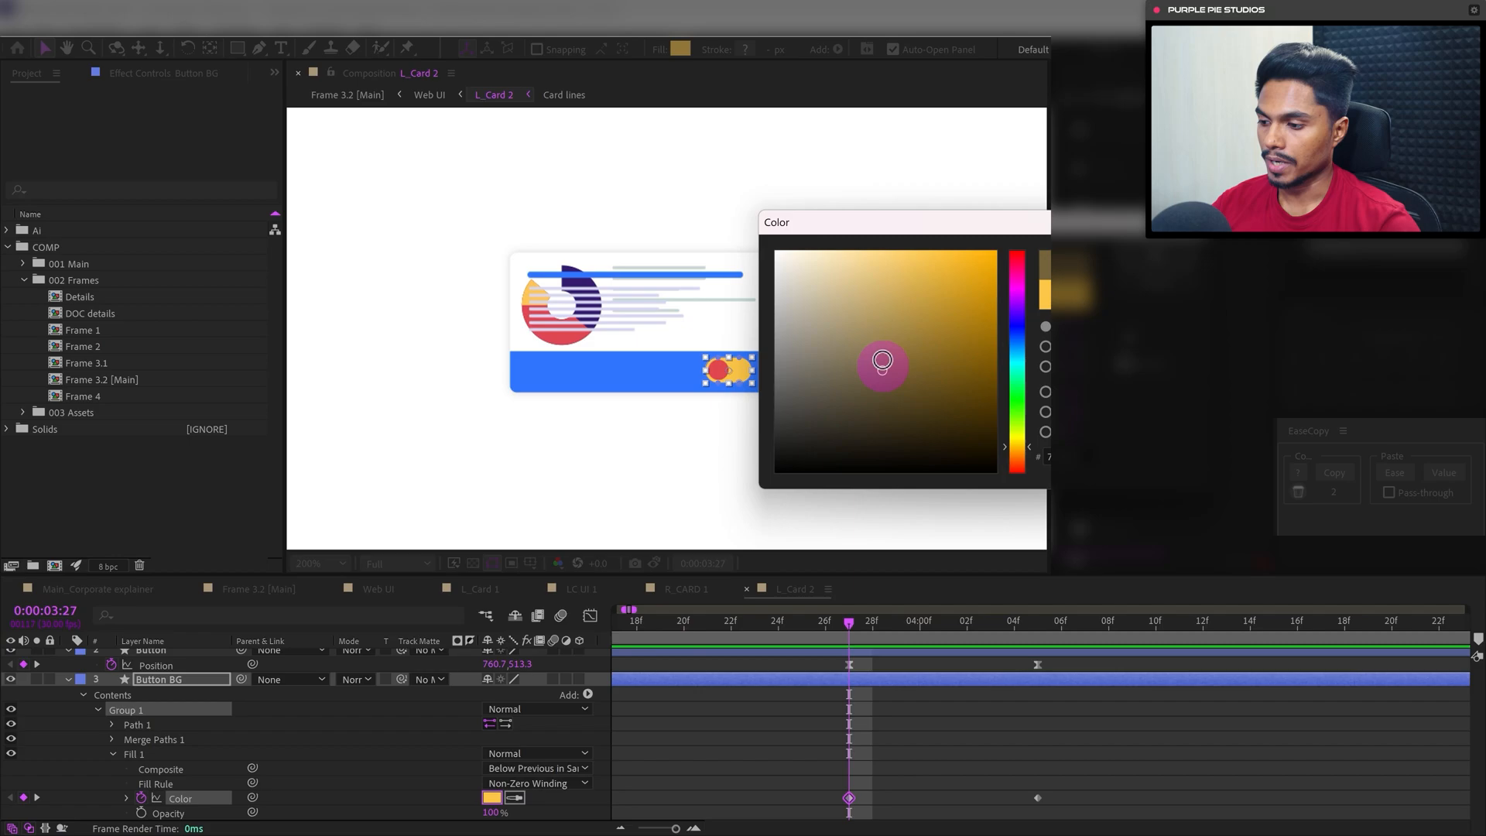
left_click_drag(880, 358, 654, 175)
left_click(1008, 700)
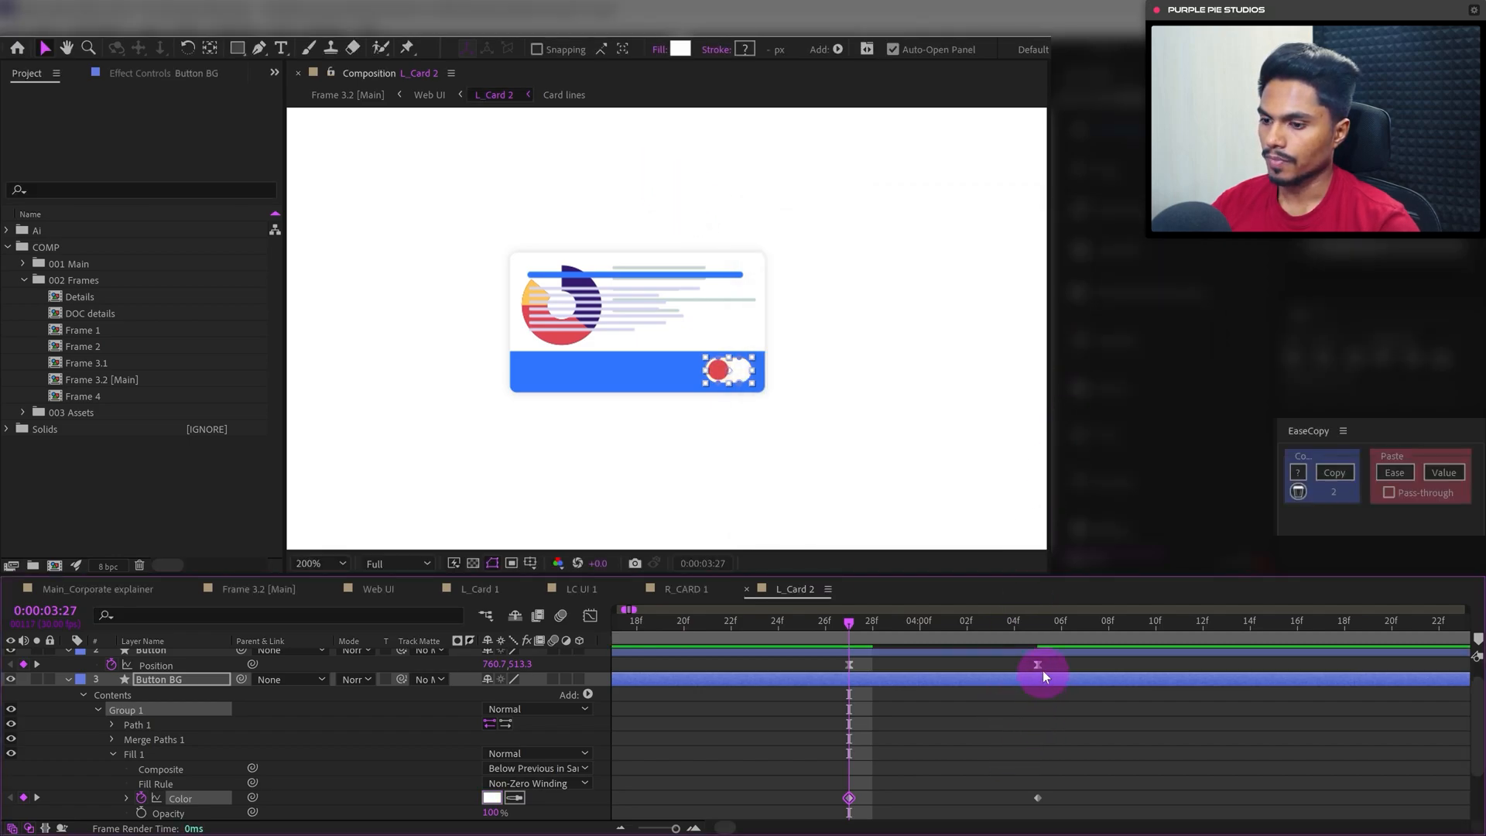
Copy the ease from the Button layer's Position keyframes with EaseCopy and paste it onto both Button BG Color keyframes
left_click_drag(1047, 663, 832, 670)
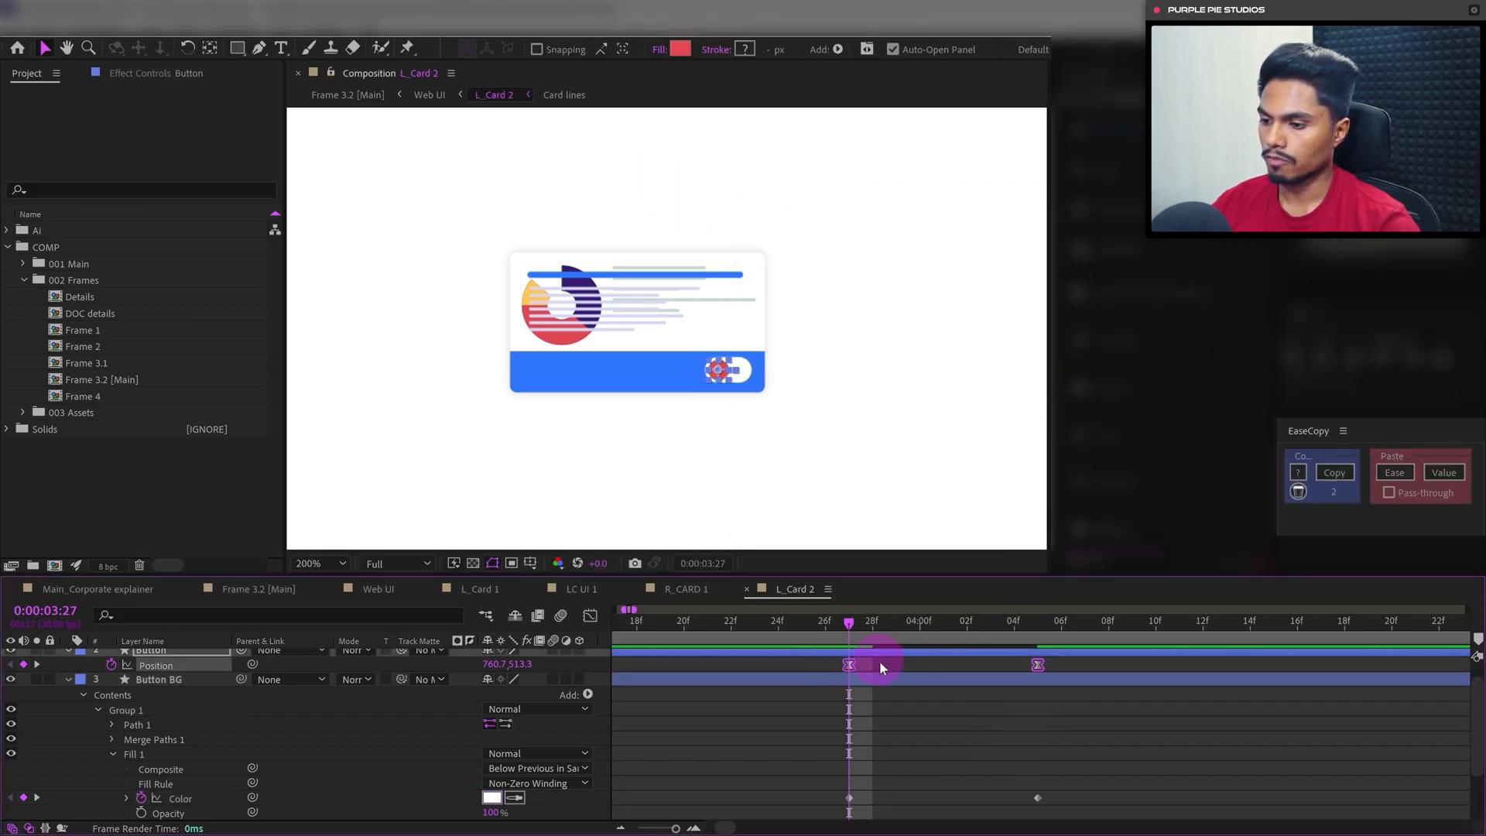
left_click(1343, 481)
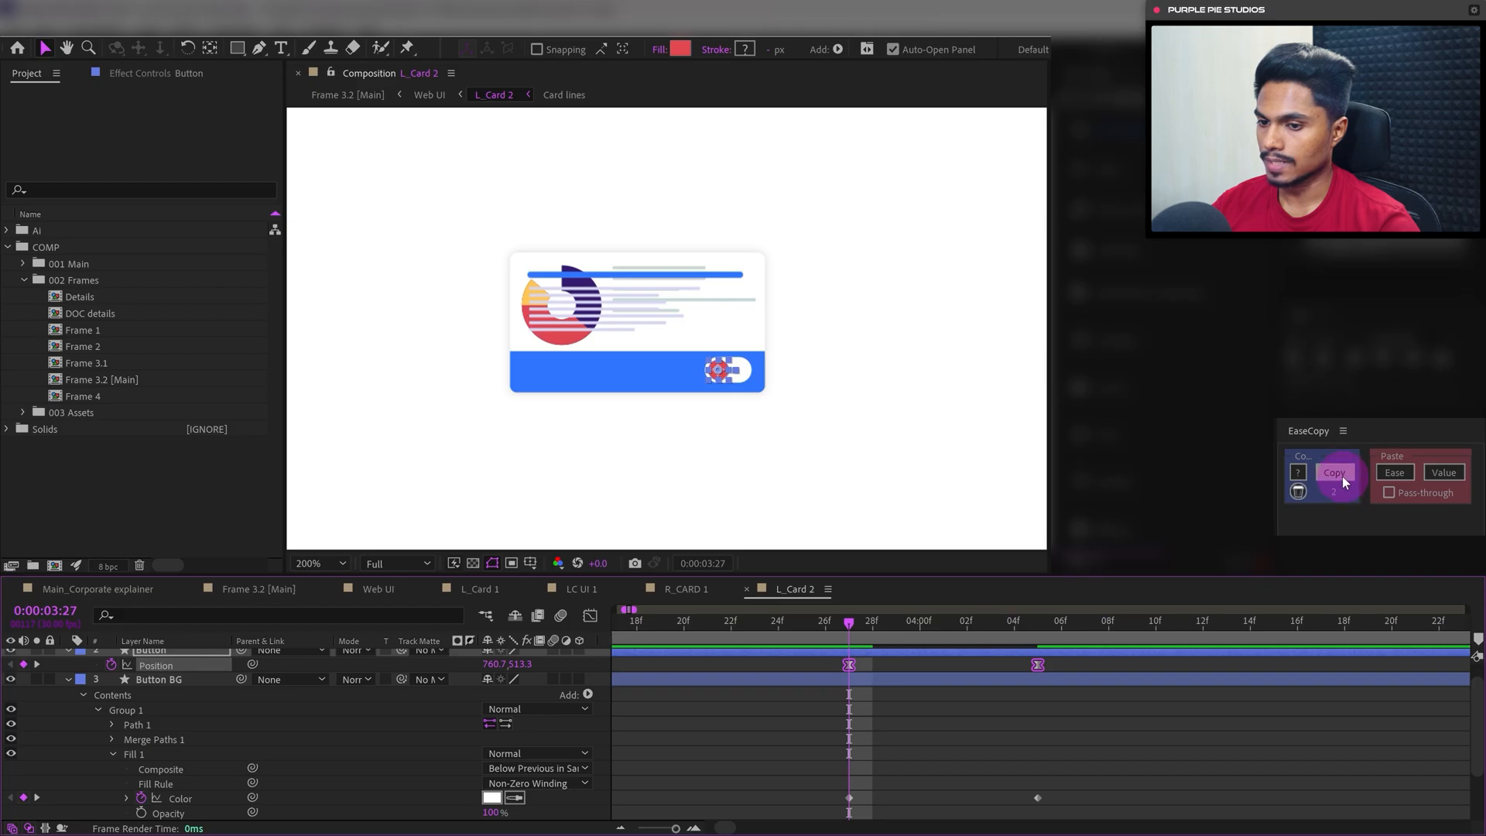
left_click_drag(1072, 777, 828, 813)
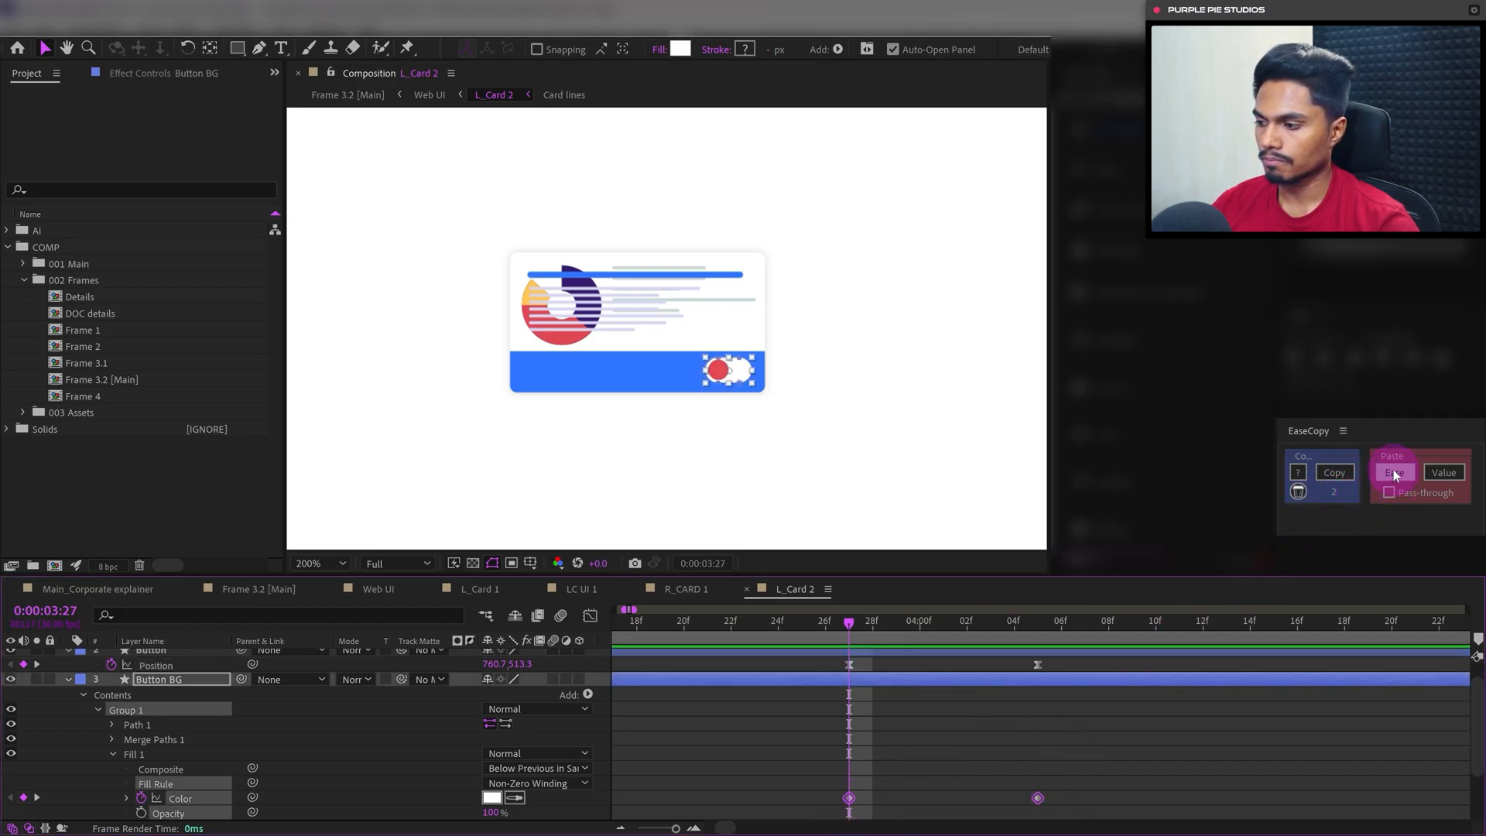
left_click(1058, 781)
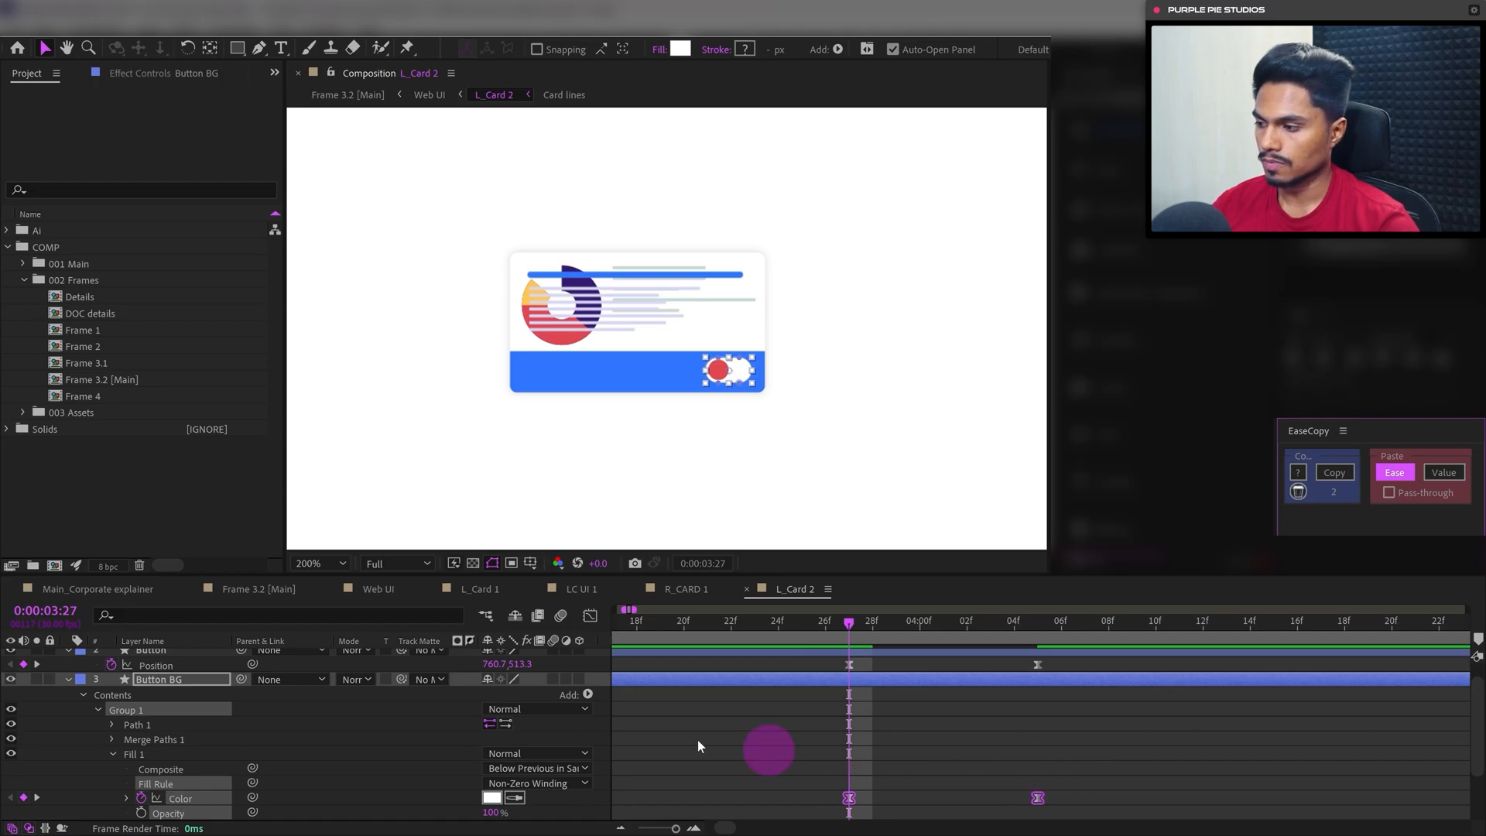
left_click(68, 680)
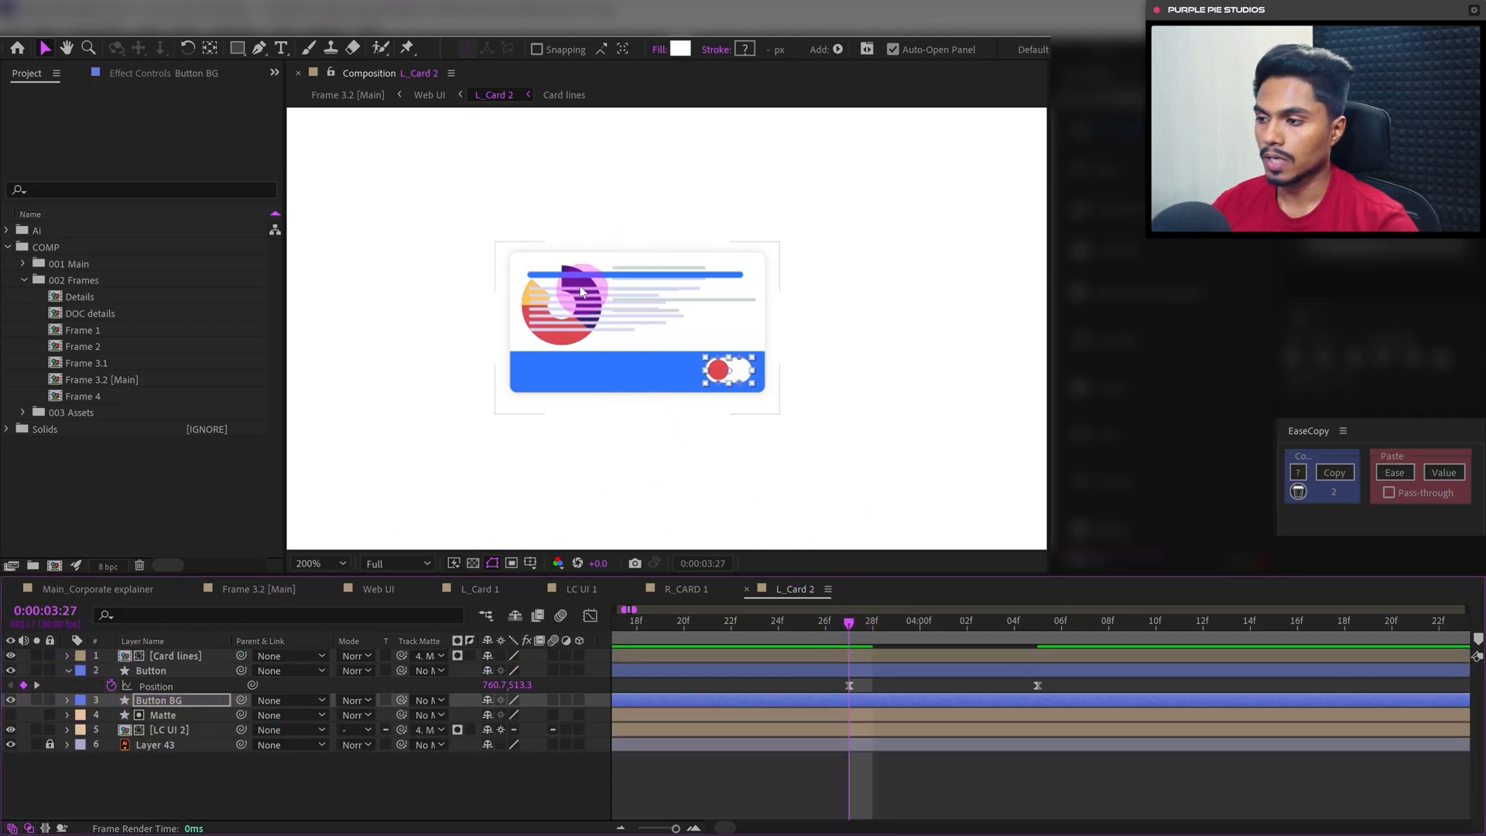
left_click(885, 805)
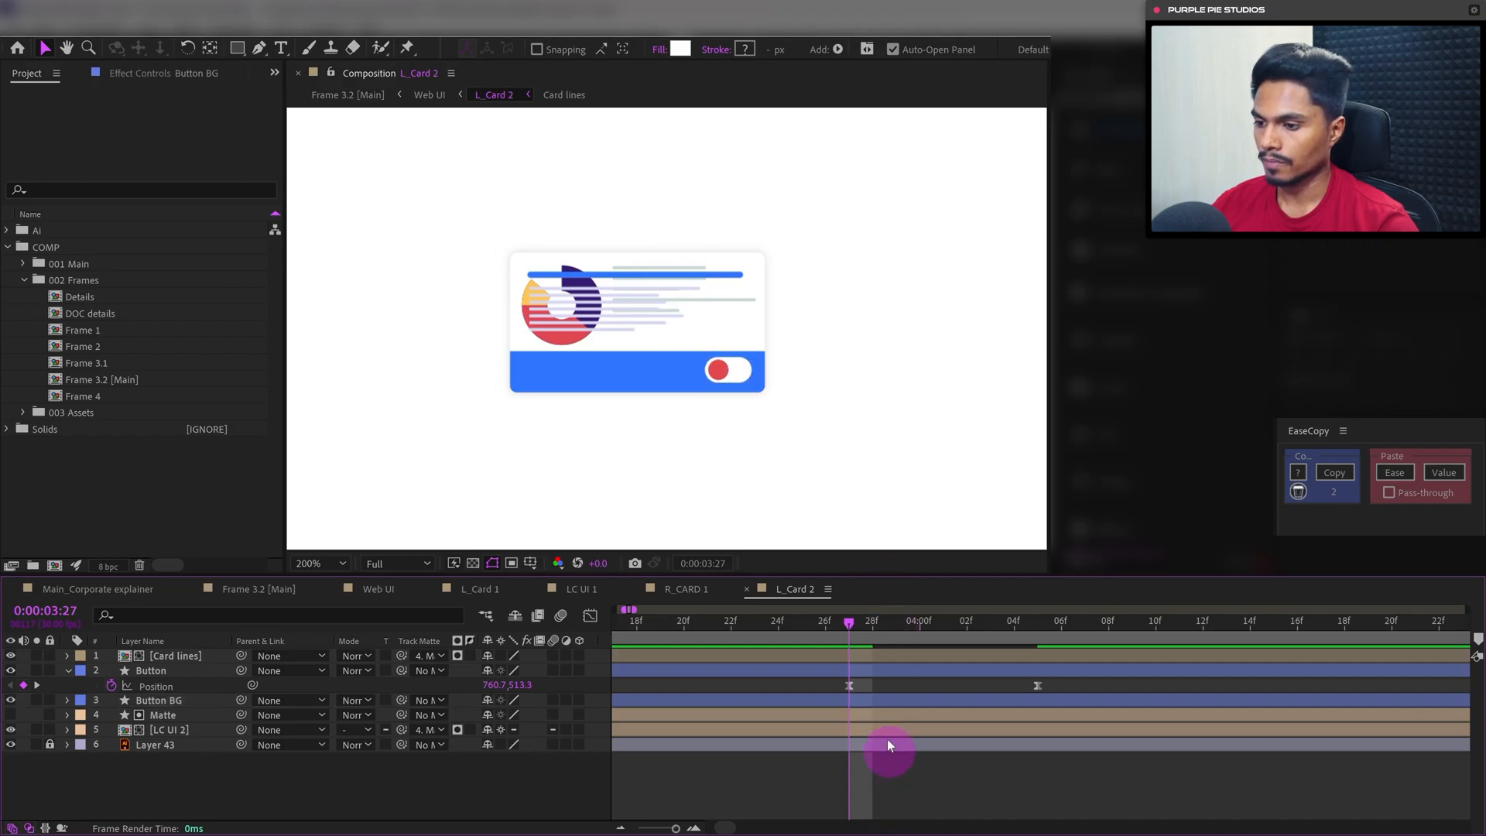
Keyframe the Card lines layer's Position at 0:00:03:28, one frame after the toggle starts moving
mouse_move(857, 624)
left_mouse_down()
mouse_move(951, 632)
mouse_move(880, 637)
left_mouse_up()
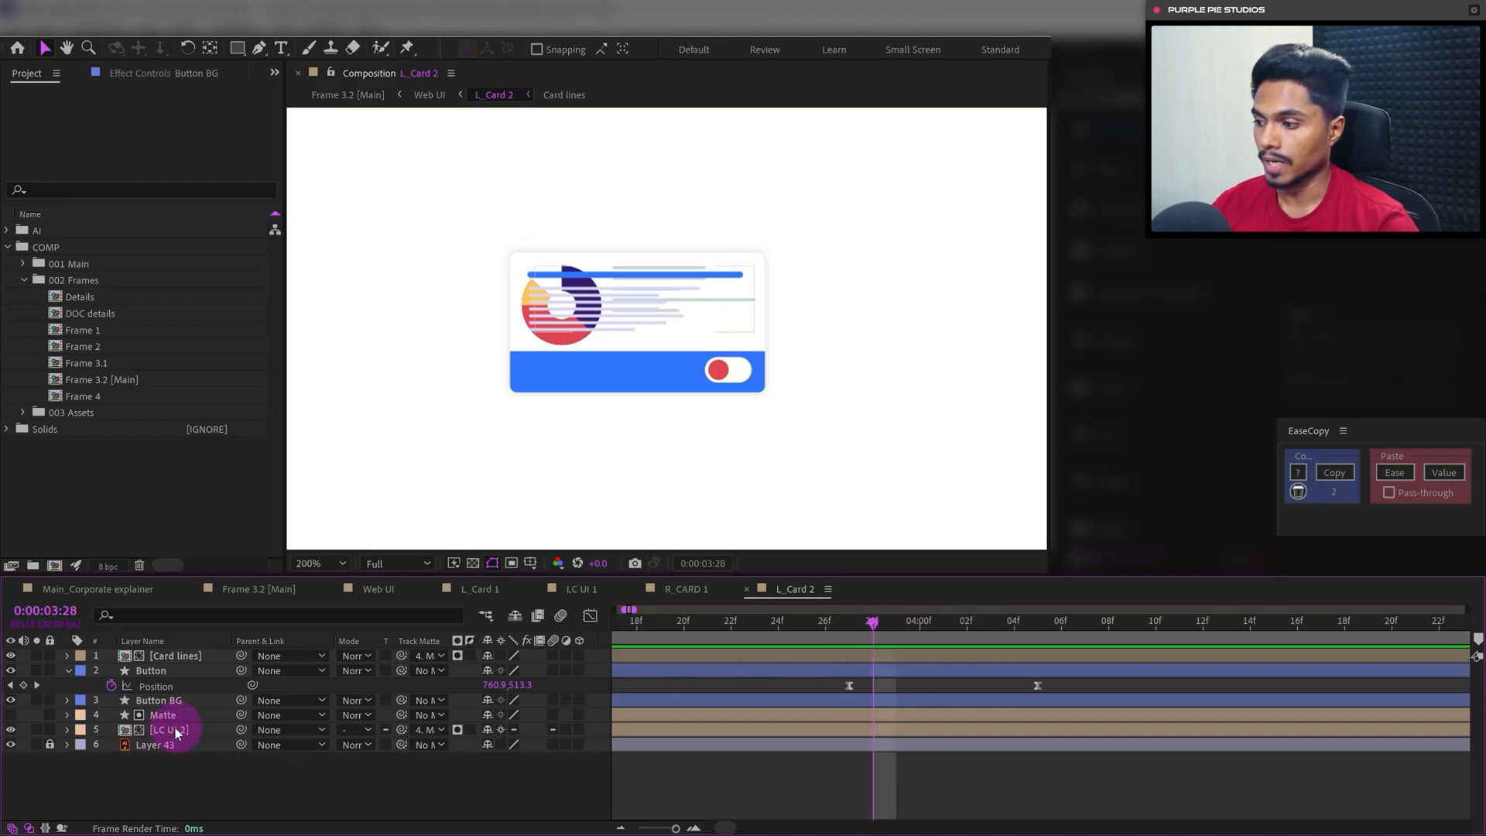
left_click(167, 654)
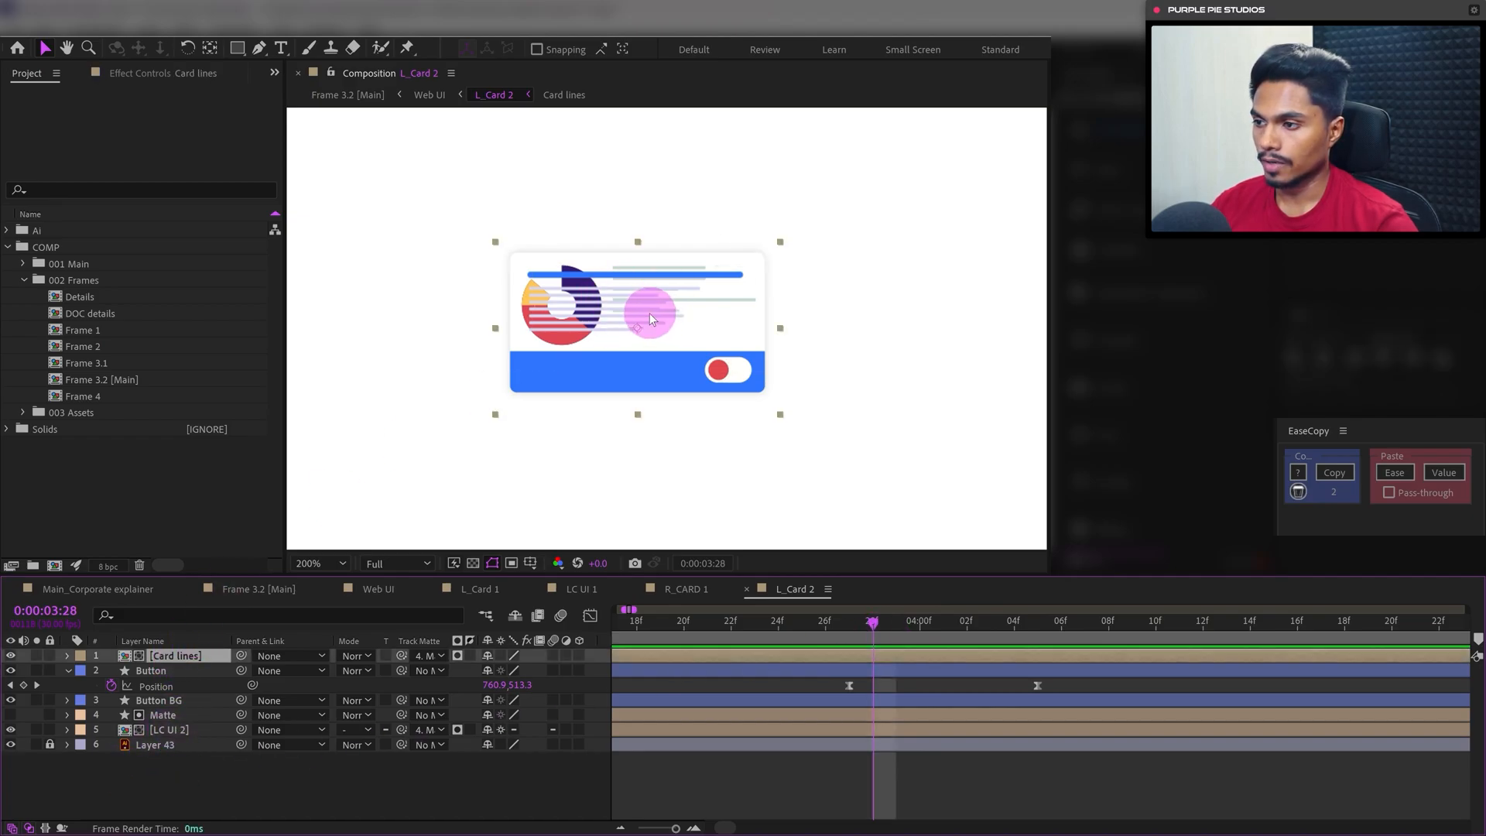
left_click_drag(642, 330, 402, 316)
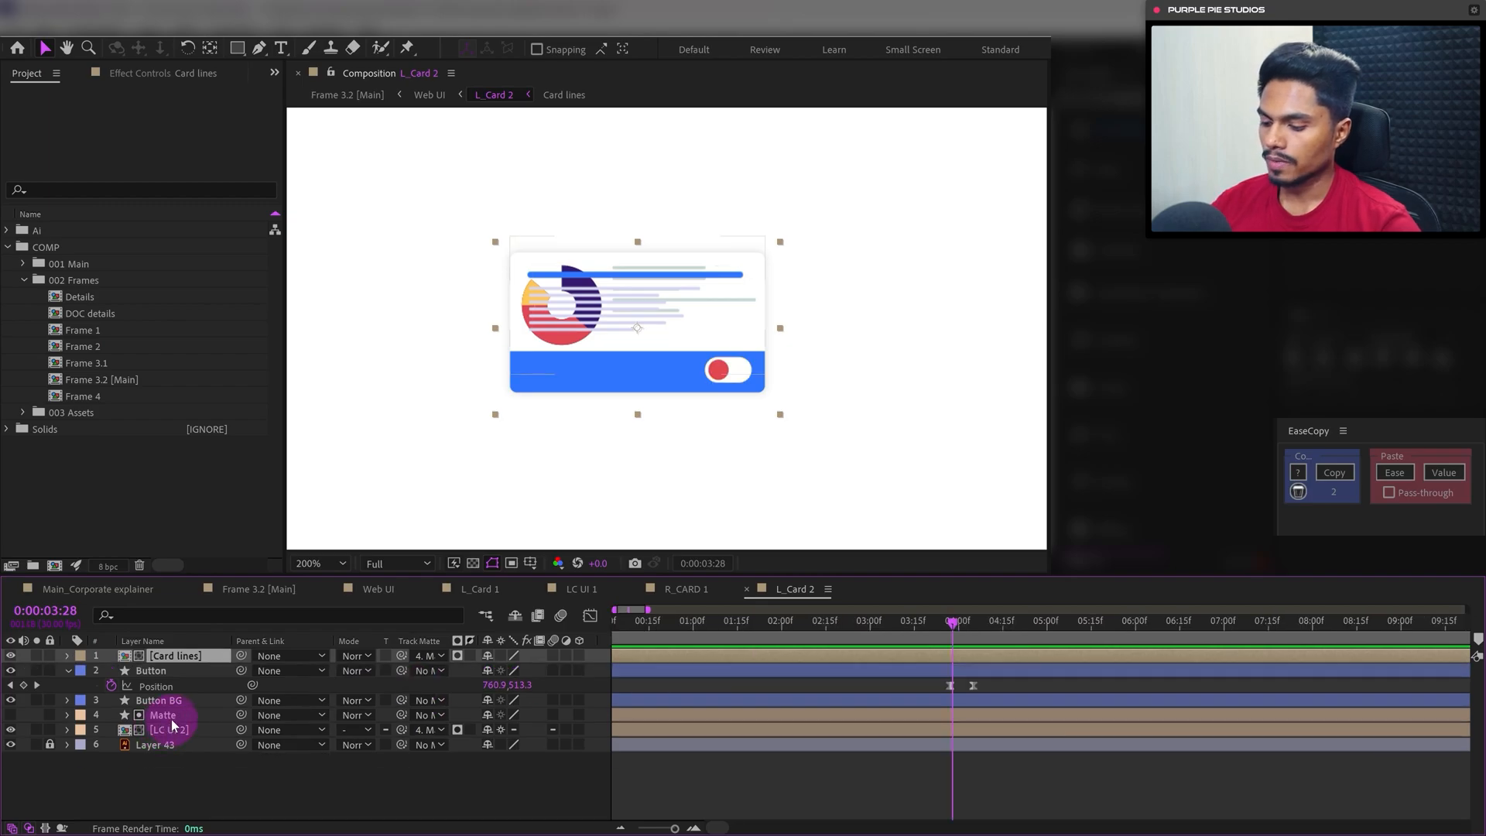
key("p")
left_click(114, 668)
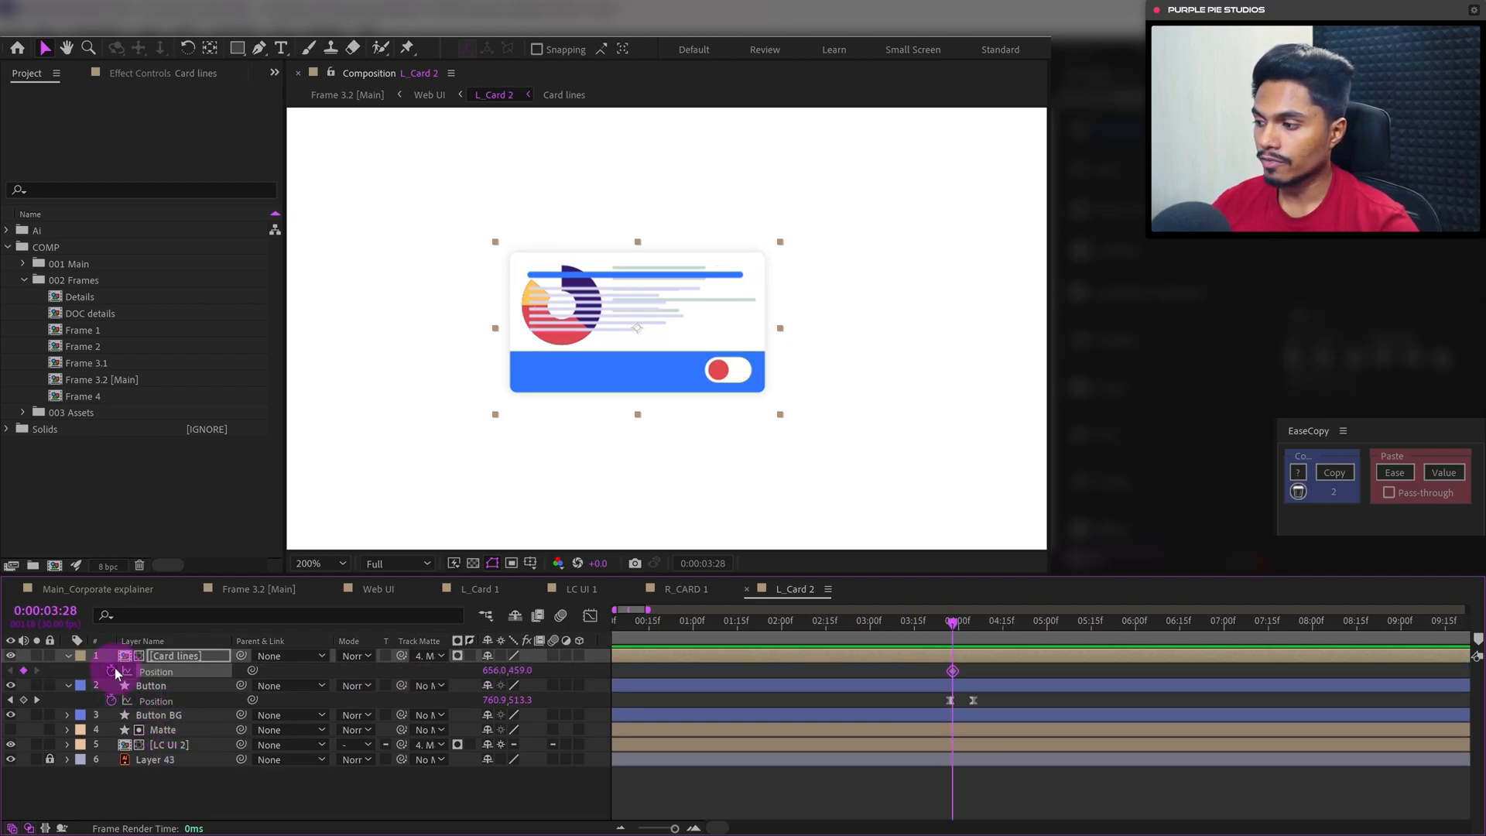
Advance 25 frames to 0:00:04:23 and nudge the Card lines layer left off the card to 336.0, 459.0
left_click(46, 611)
type("+")
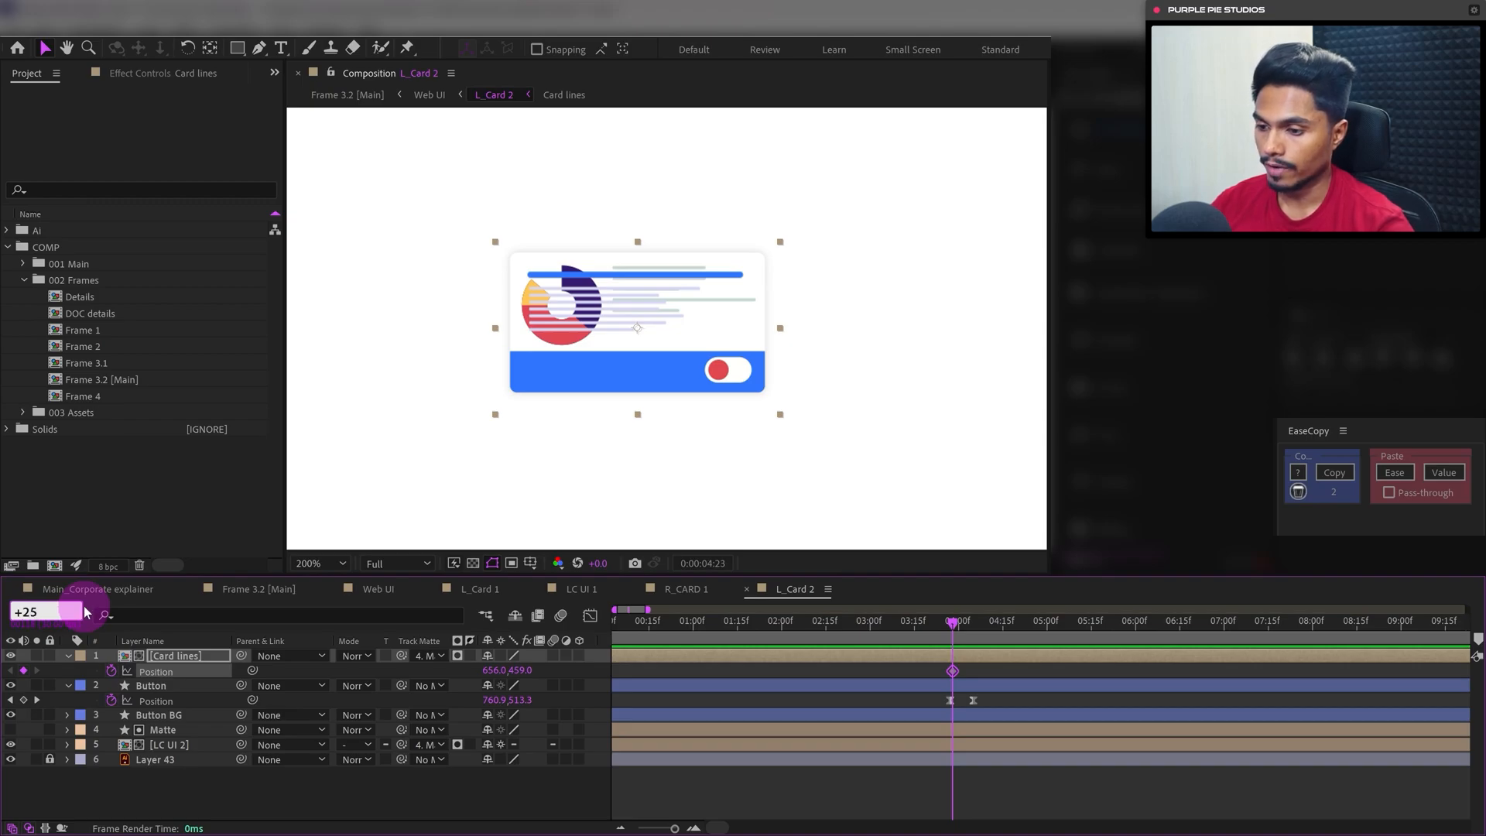
type("25")
key("Return")
key("shift+Left")
key("shift+Left")
key("shift+Left")
key("shift+Left")
key("shift+Left")
key("shift+Left")
key("shift+Left")
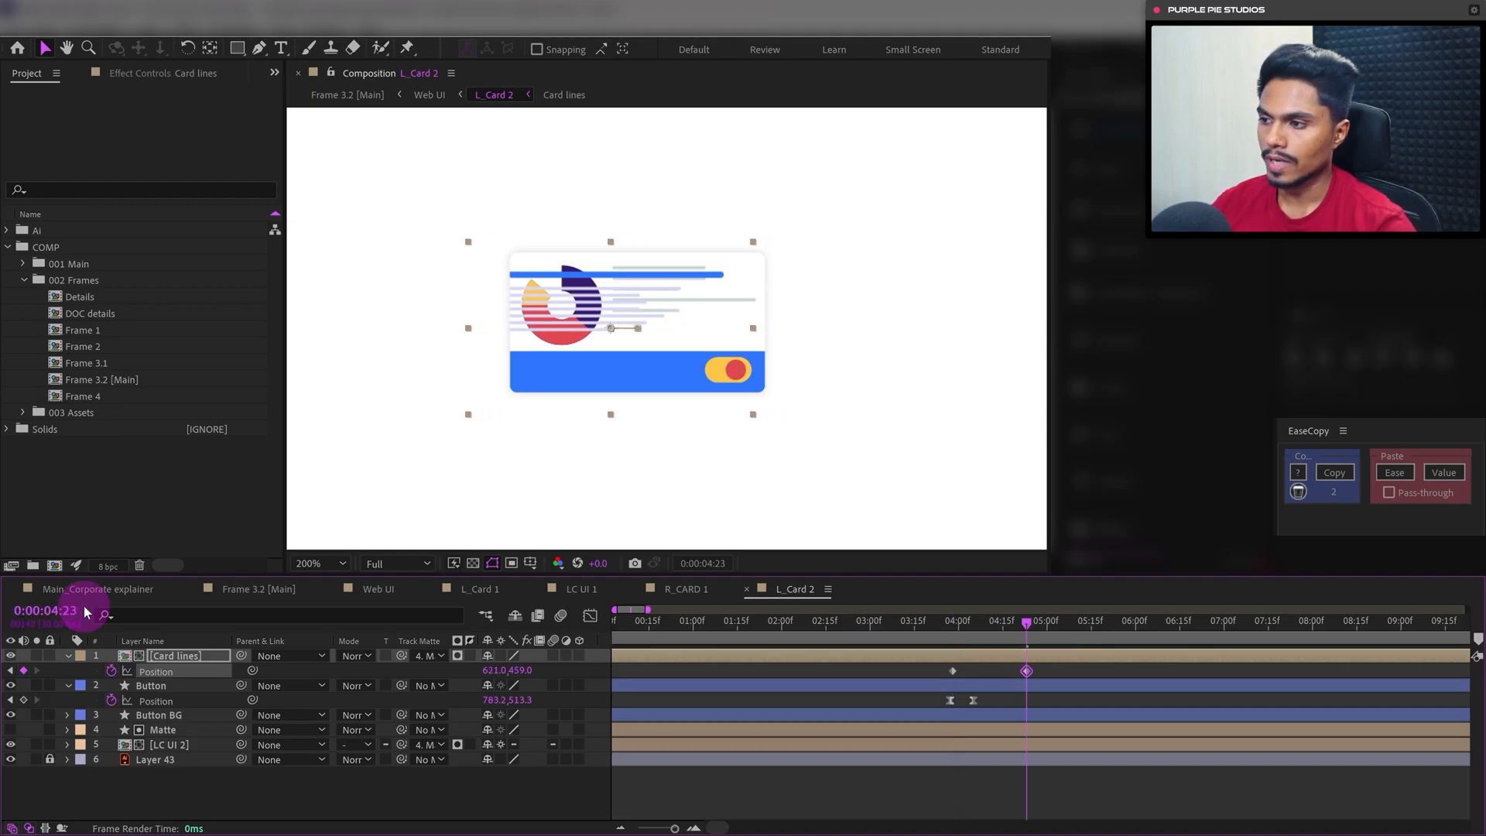
key("shift+Left")
key("shift+Left")
key("shift+Left")
key("shift+Left")
key("shift+Left")
key("shift+Left")
key("shift+Left")
key("shift+Left")
key("shift+Left")
key("shift+Left")
key("shift+Left")
key("shift+Left")
key("shift+Left")
key("shift+Left")
key("shift+Left")
key("shift+Left")
key("shift+Left")
key("shift+Left")
key("shift+Left")
key("shift+Left")
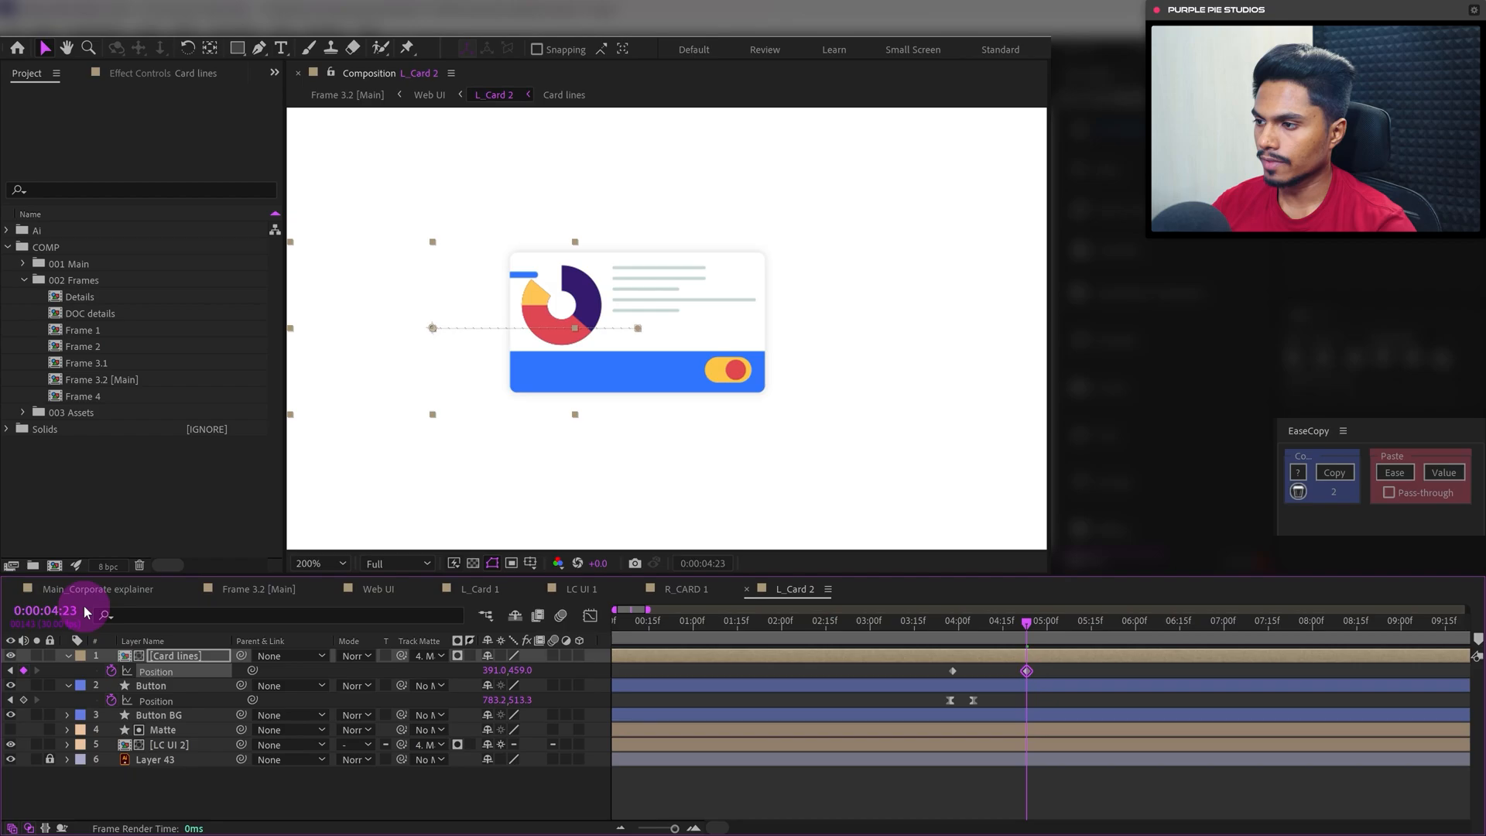
key("shift+Left")
key("shift+Left")
key("shift+Left")
key("shift+Left")
key("shift+Left")
key("shift+Left")
key("shift+Left")
key("shift+Left")
key("shift+Left")
key("shift+Left")
key("shift+Left")
Apply easy ease to the Card lines layer's two Position keyframes and reshape their speed curve in the graph editor
left_click_drag(1045, 668, 922, 666)
key("F9")
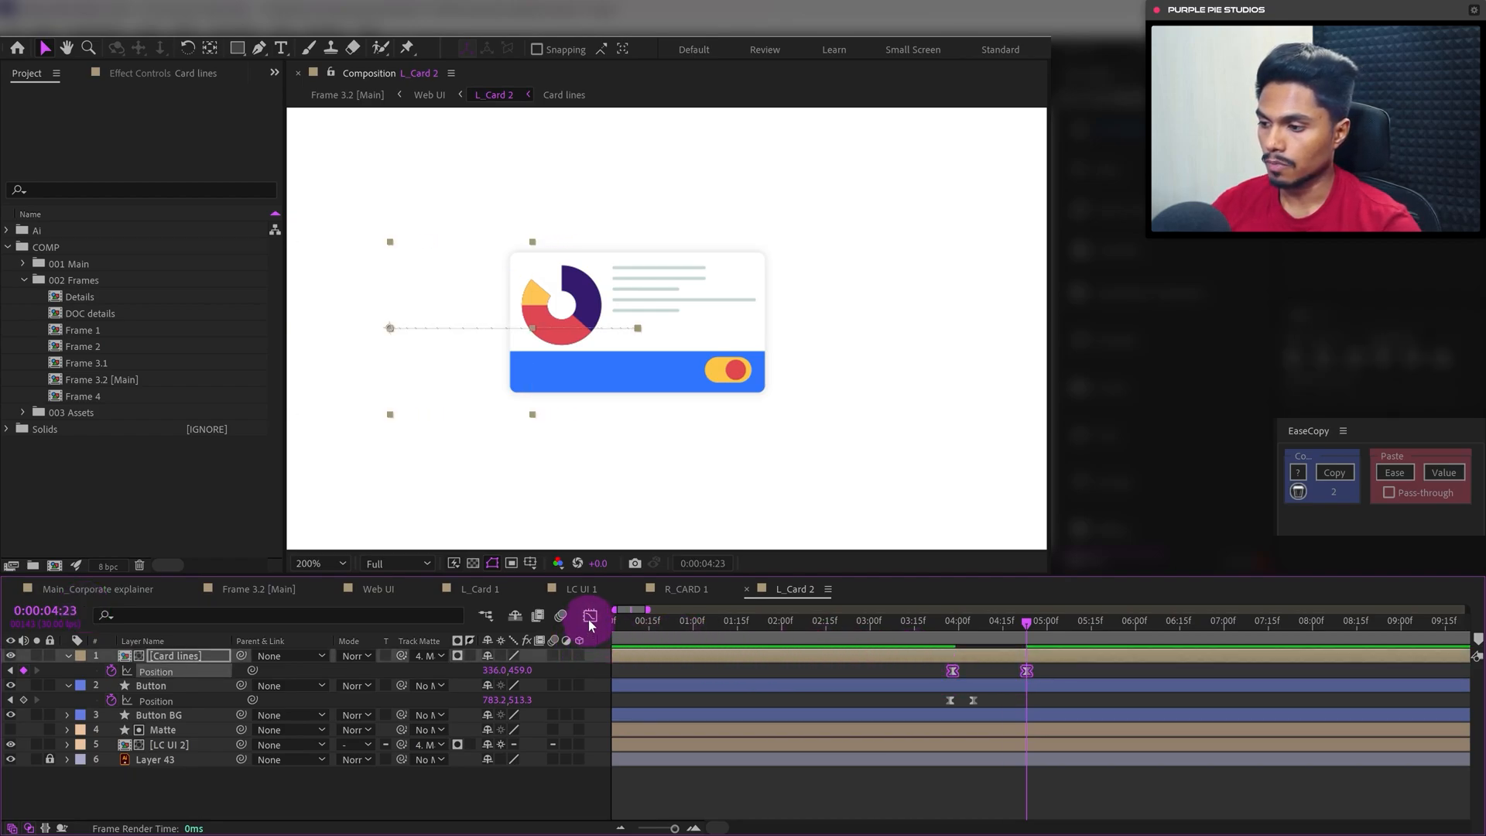
left_click(590, 617)
left_click_drag(1039, 767, 1001, 787)
left_click(597, 619)
Keyframe LC UI 2's Position at 0:00:03:28 and 0:00:04:23, then move it right off the card to 1325.5, 540.0 at 0:00:03:28
left_click(953, 670)
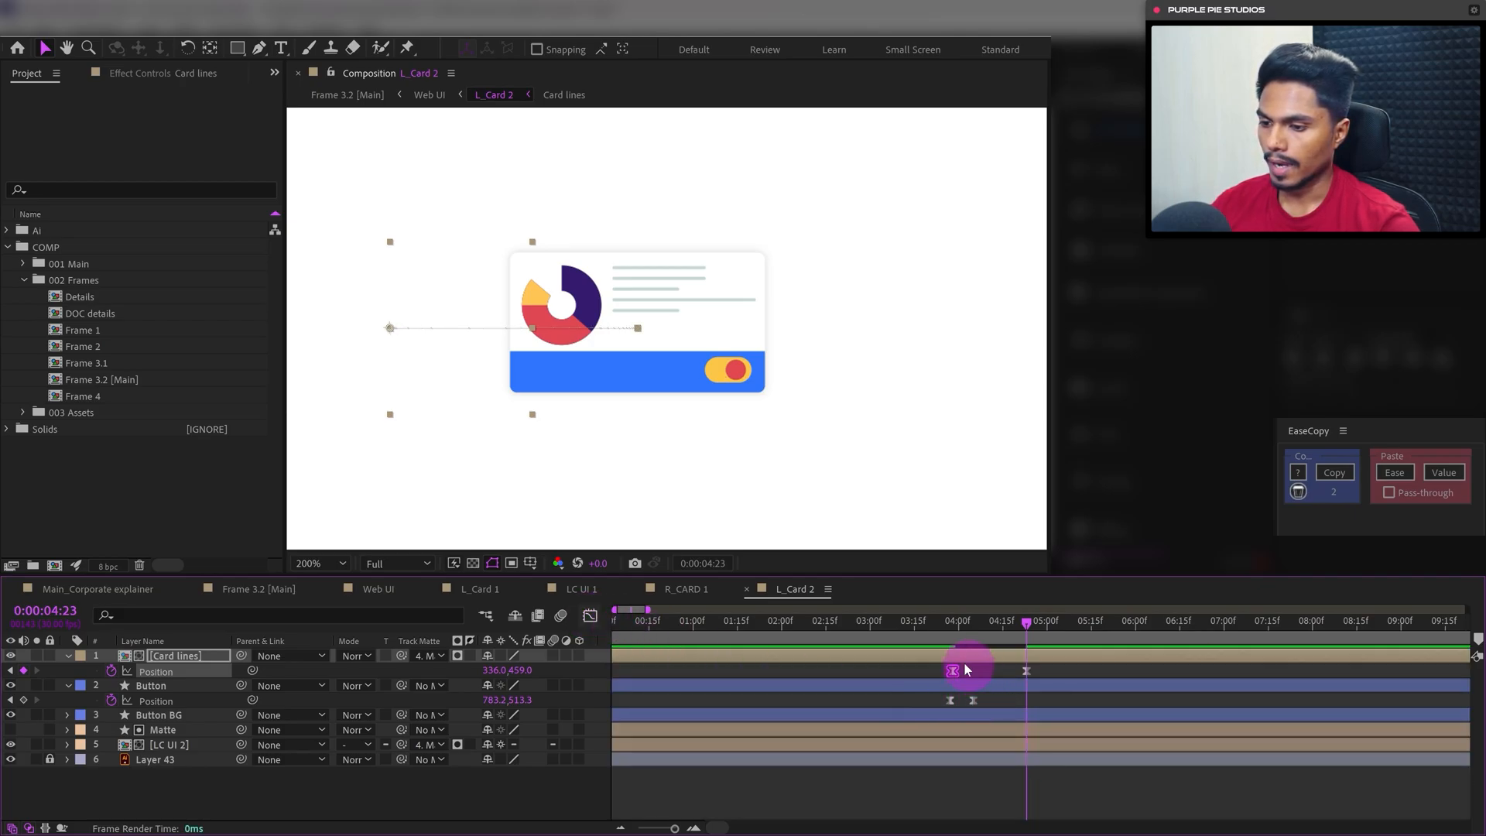
left_click(953, 622)
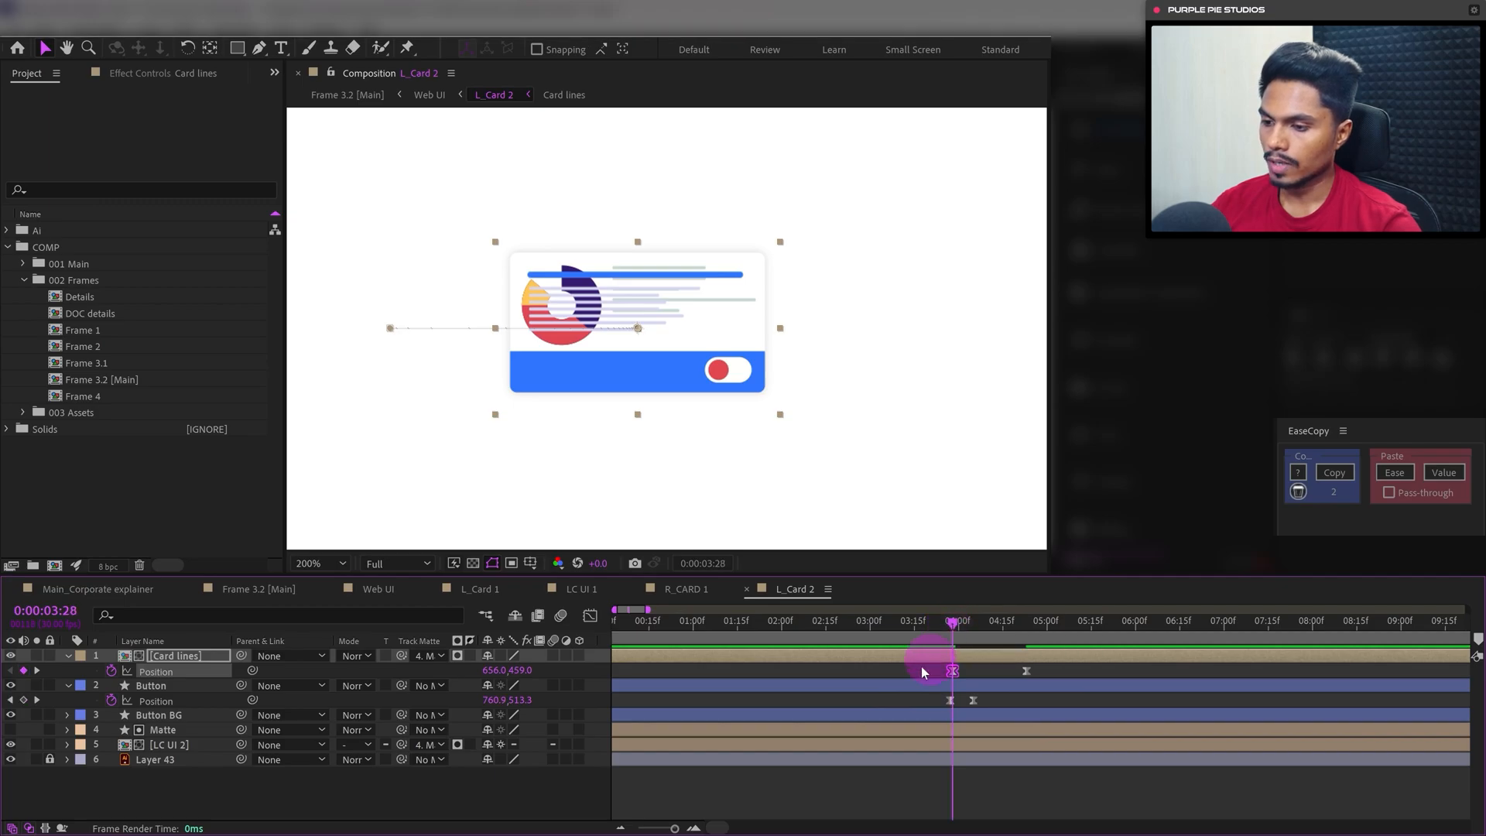
left_click(169, 741)
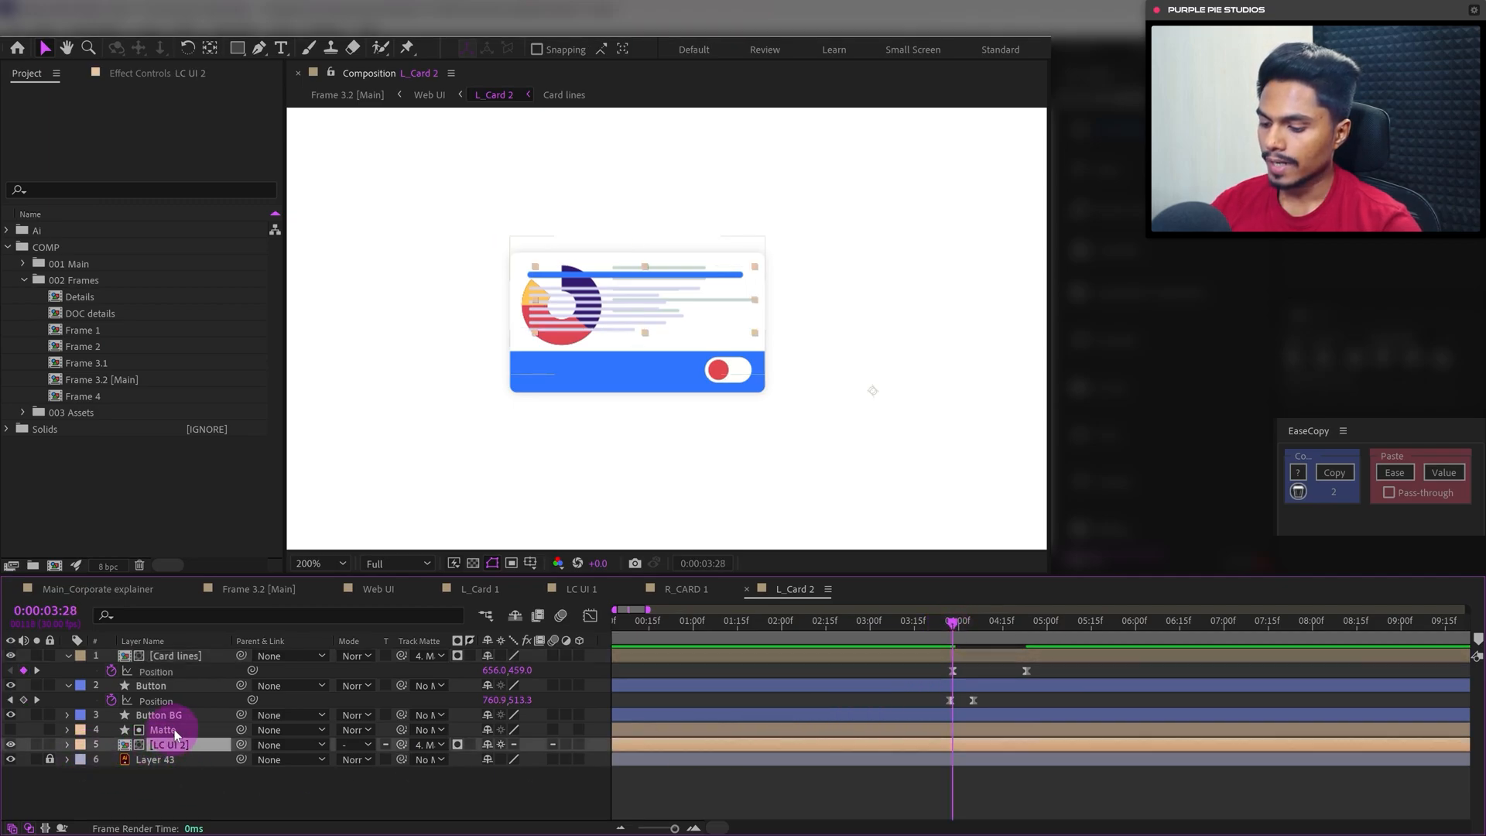
key("p")
left_click(112, 759)
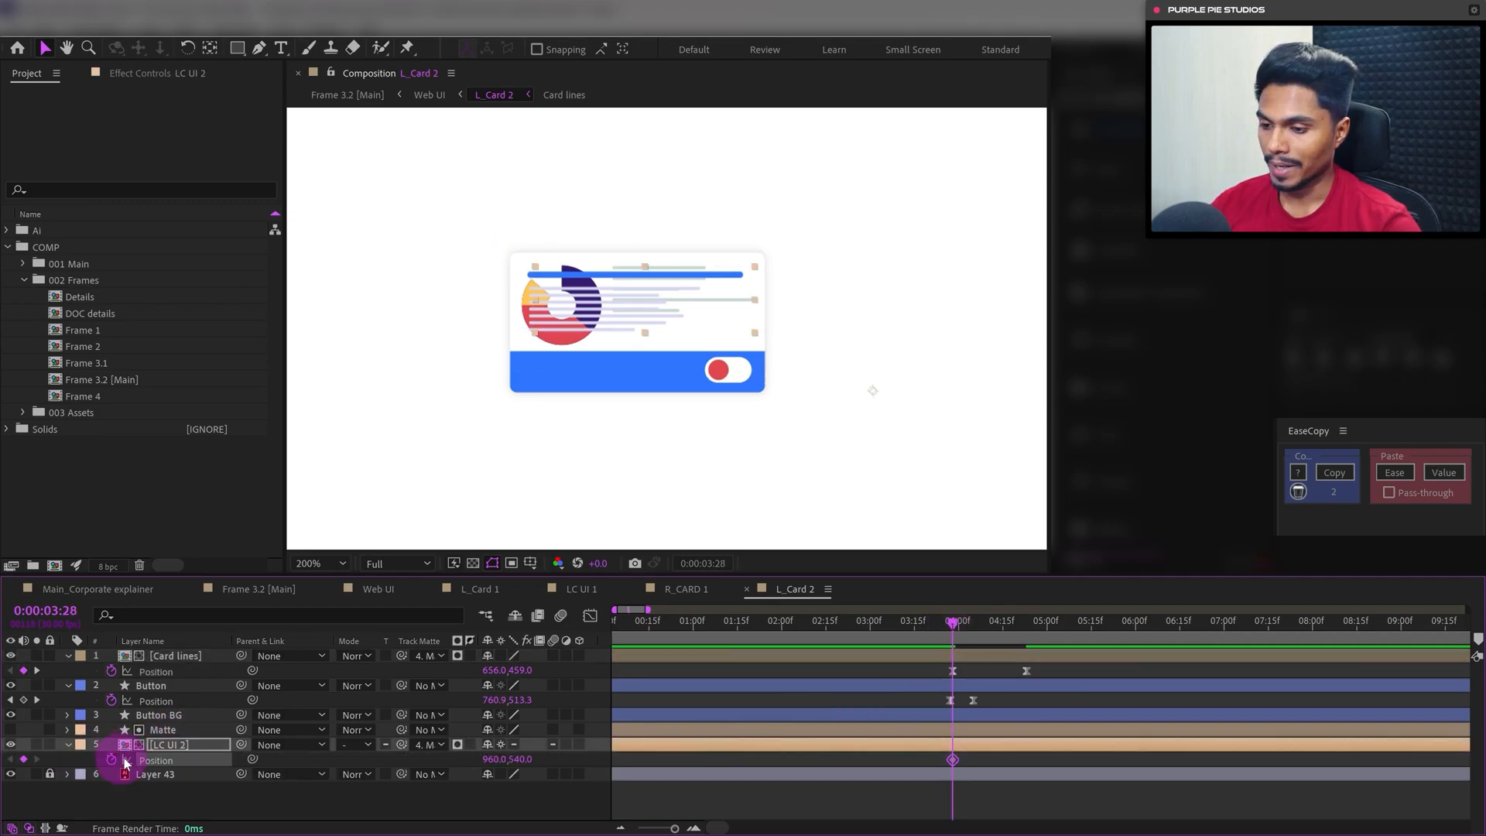
key("space")
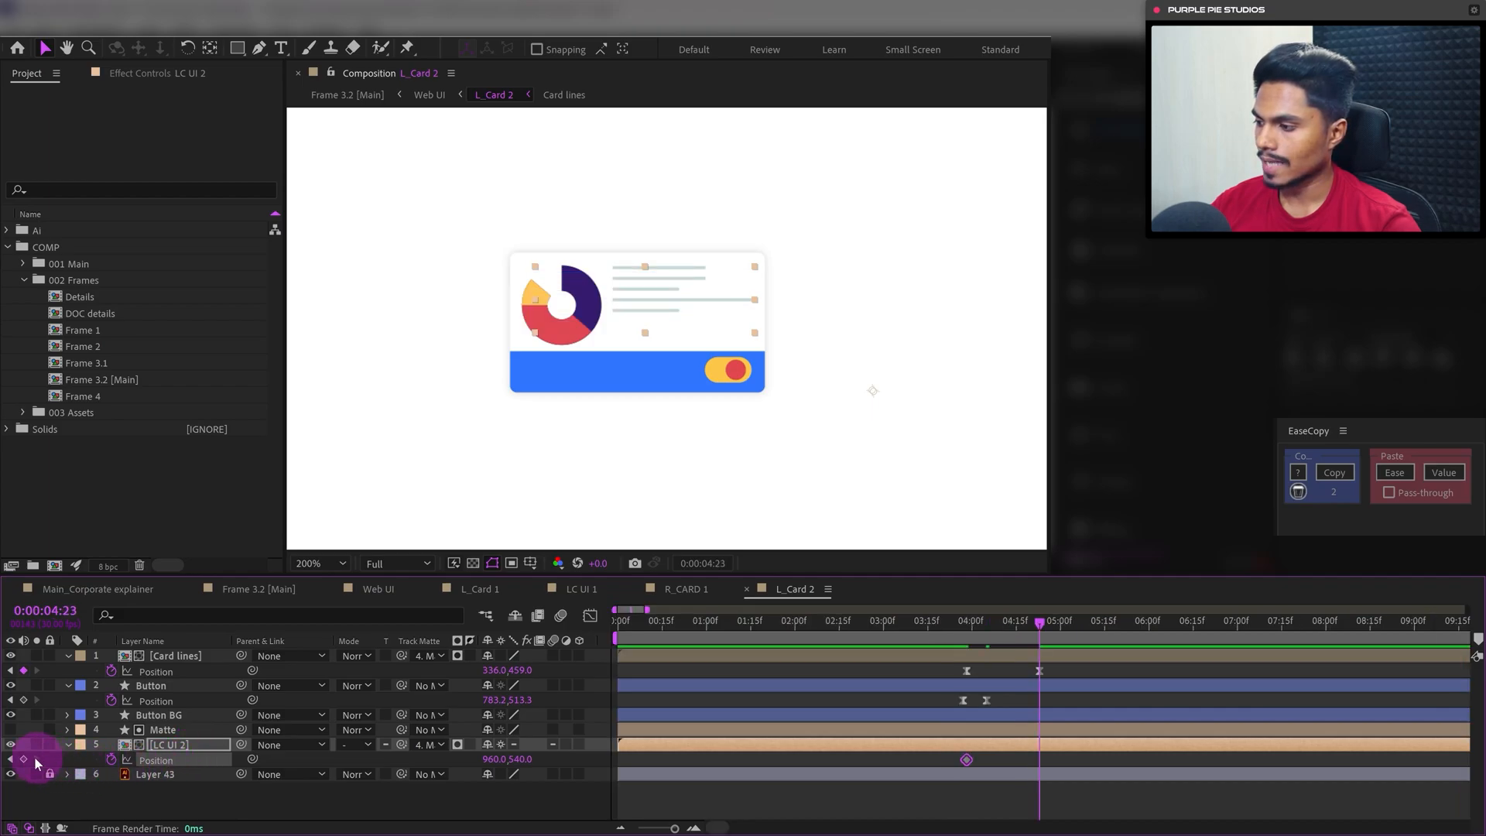
key("j")
key("j")
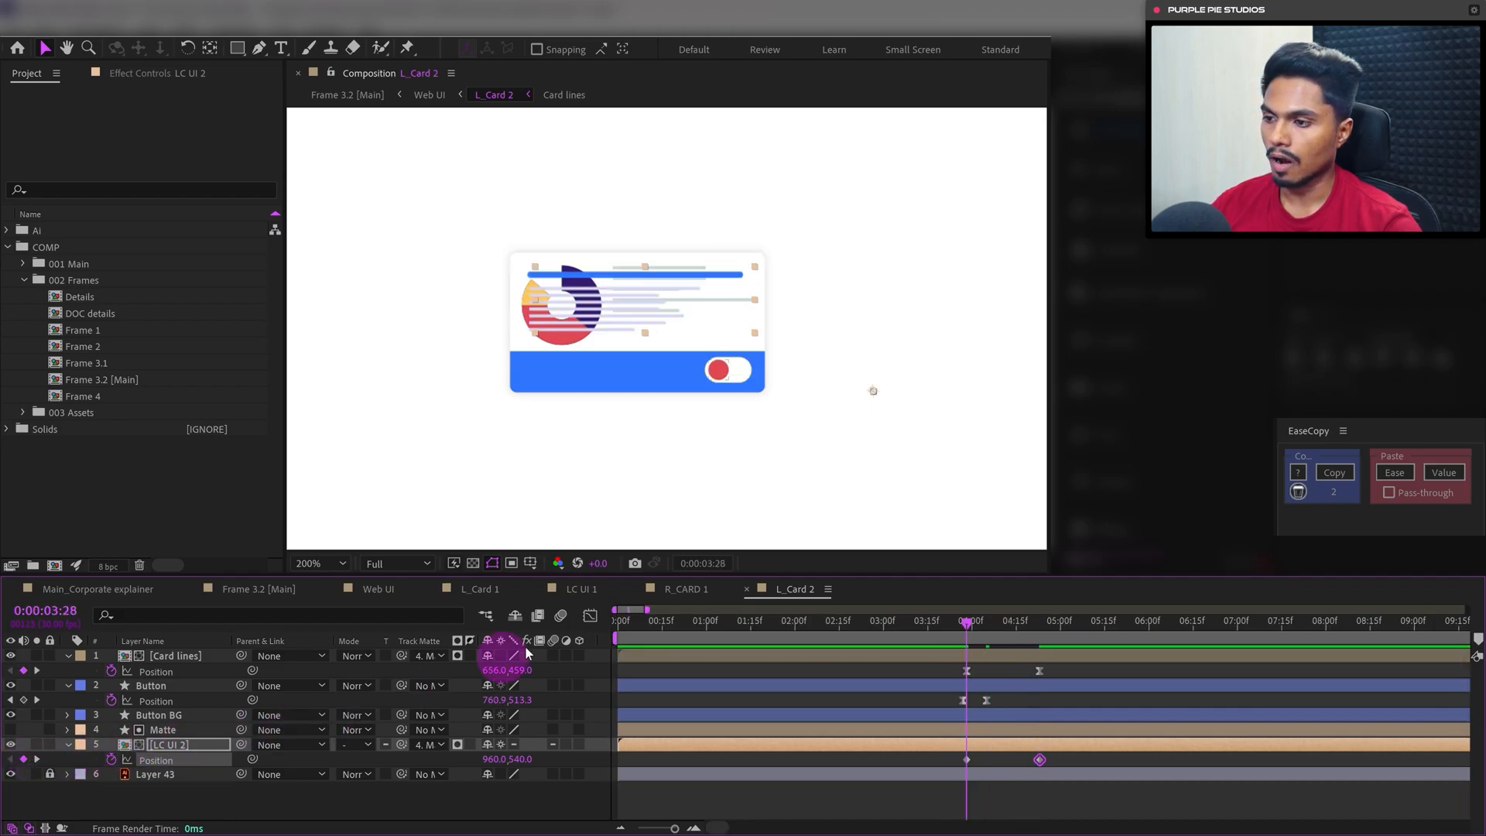
left_click_drag(654, 300, 939, 351)
Apply easy ease to LC UI 2's two Position keyframes and shape their speed graph into a sharp early peak with a long slowdown
left_click_drag(1051, 768, 907, 765)
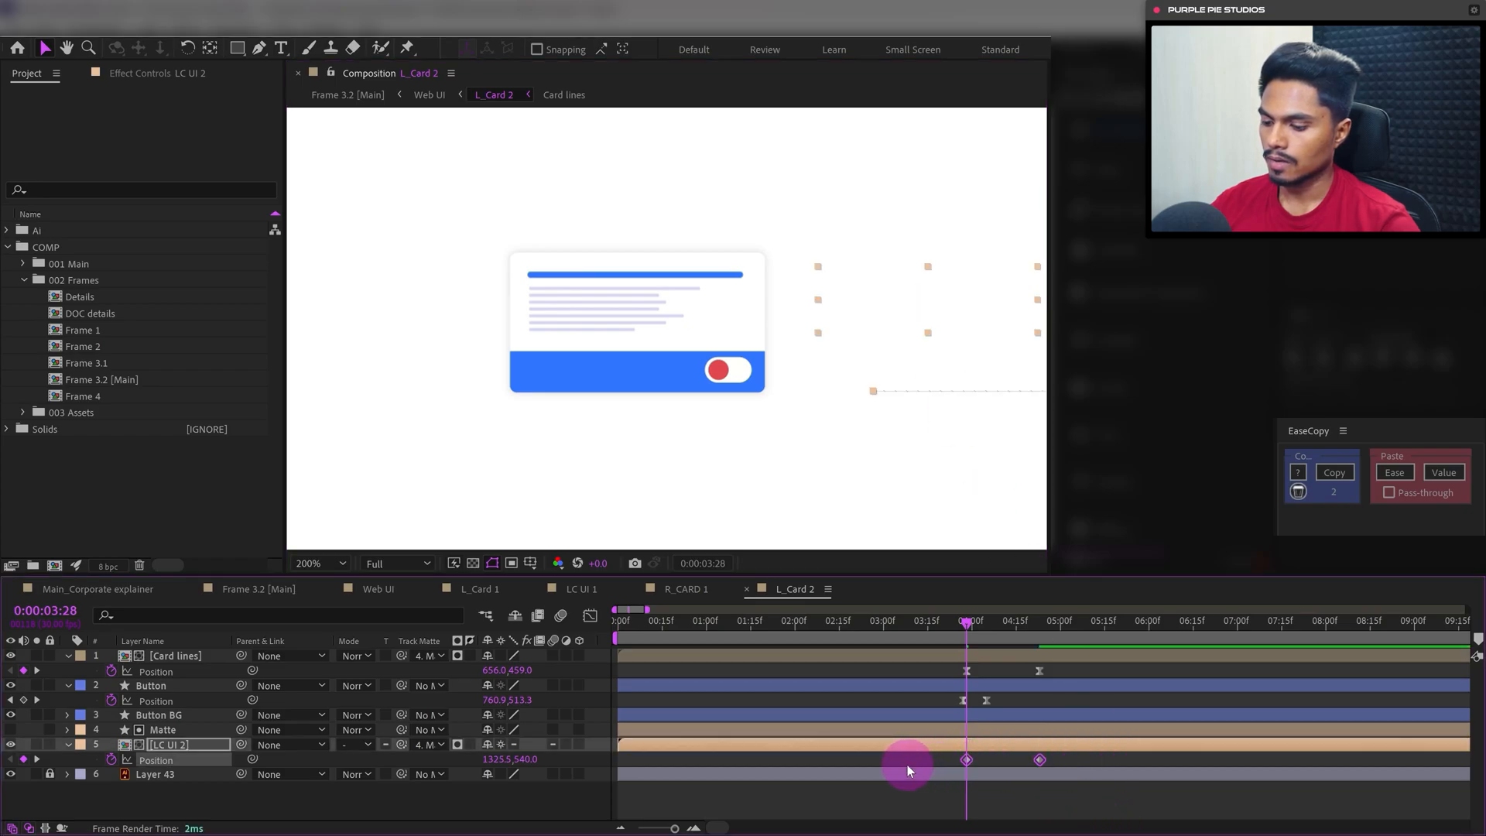
key("F9")
left_click(590, 616)
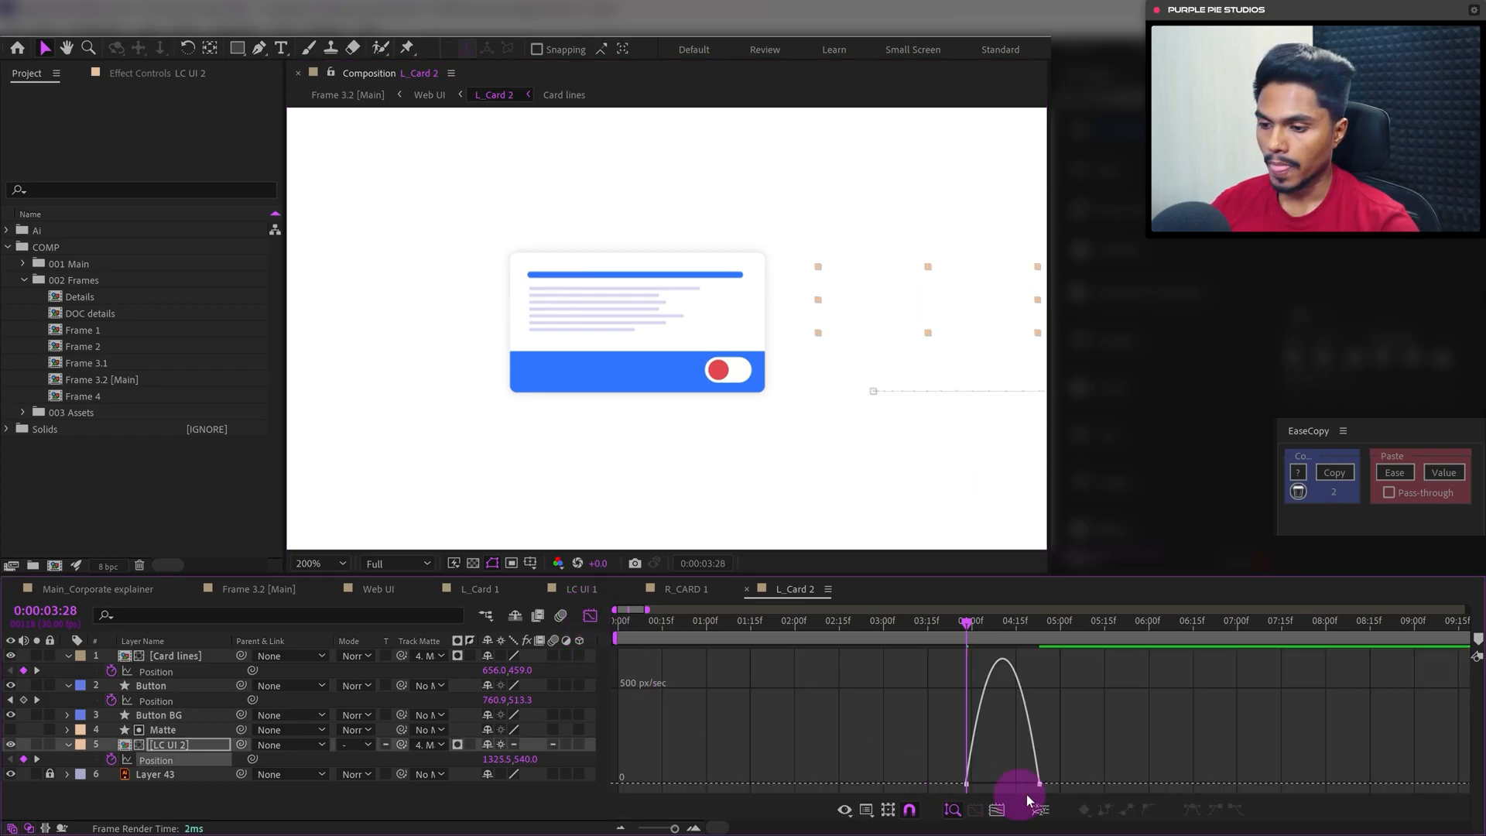
left_click_drag(1031, 791, 945, 786)
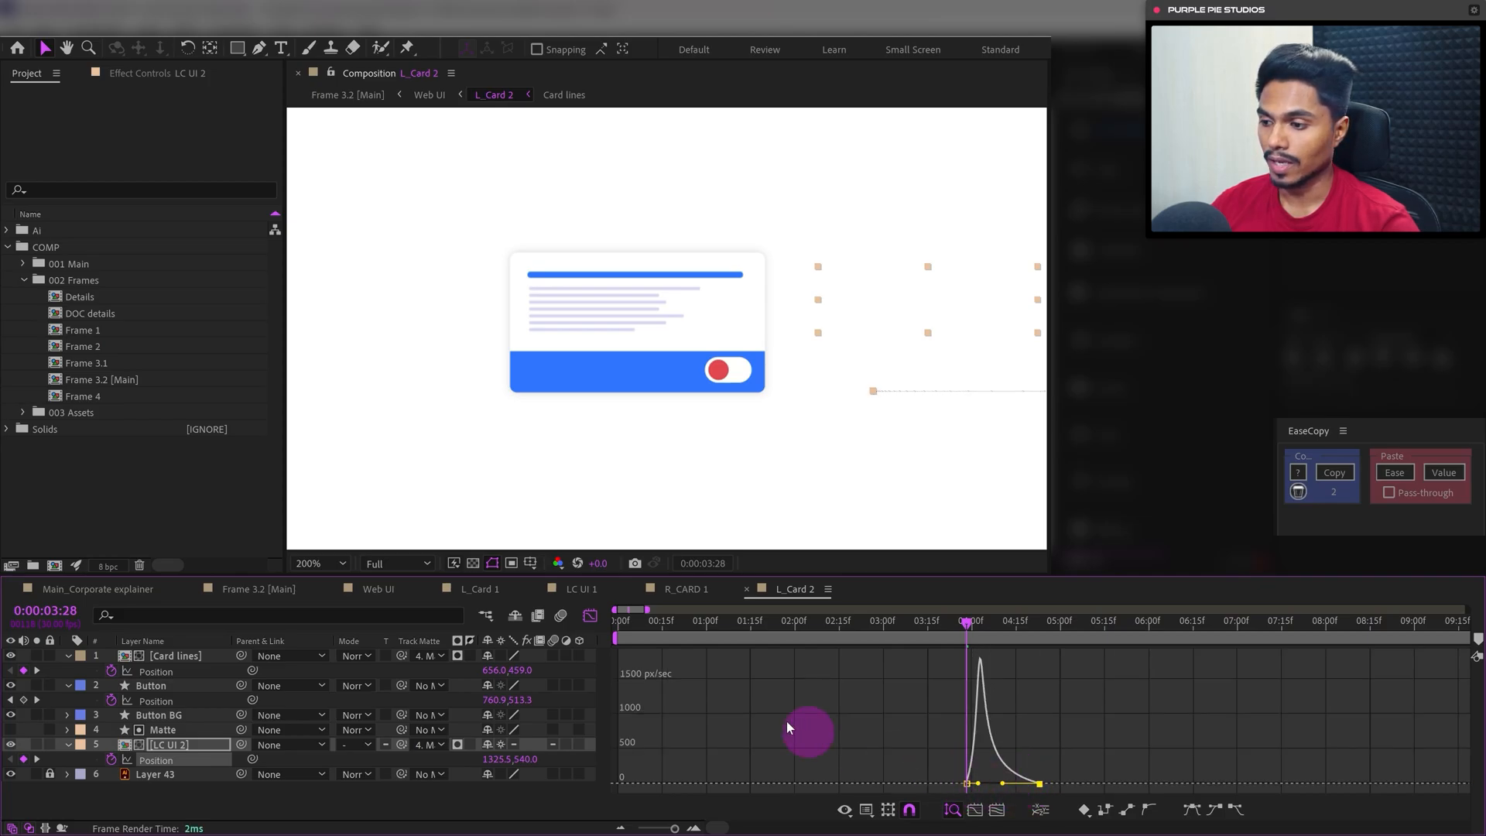
left_click(590, 615)
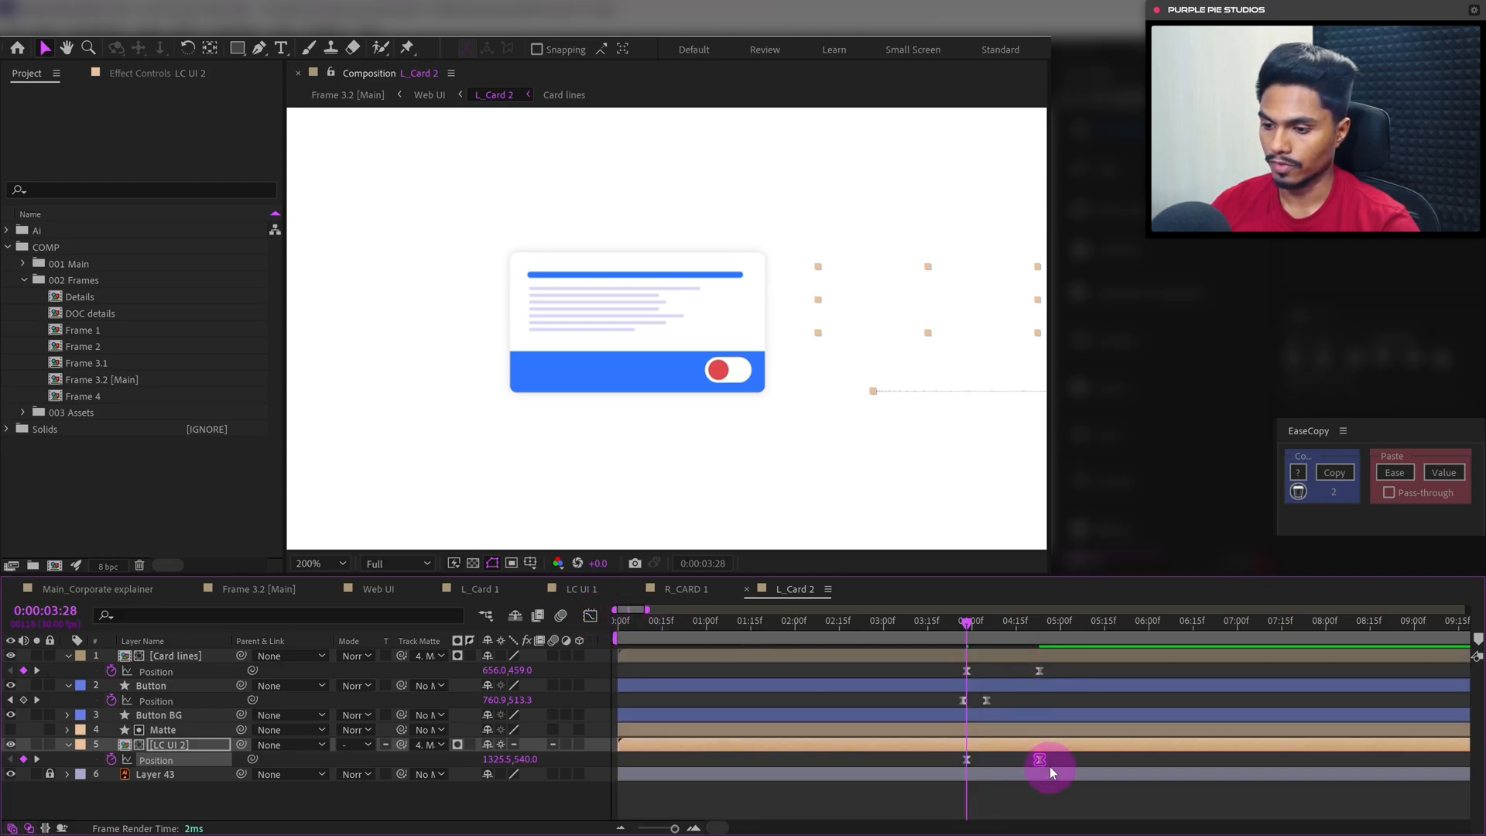
Delay LC UI 2's two Position keyframes by about 14 frames and preview the card's content swap from 0:00:03:22
left_click_drag(1049, 771, 1008, 766)
left_click(991, 793)
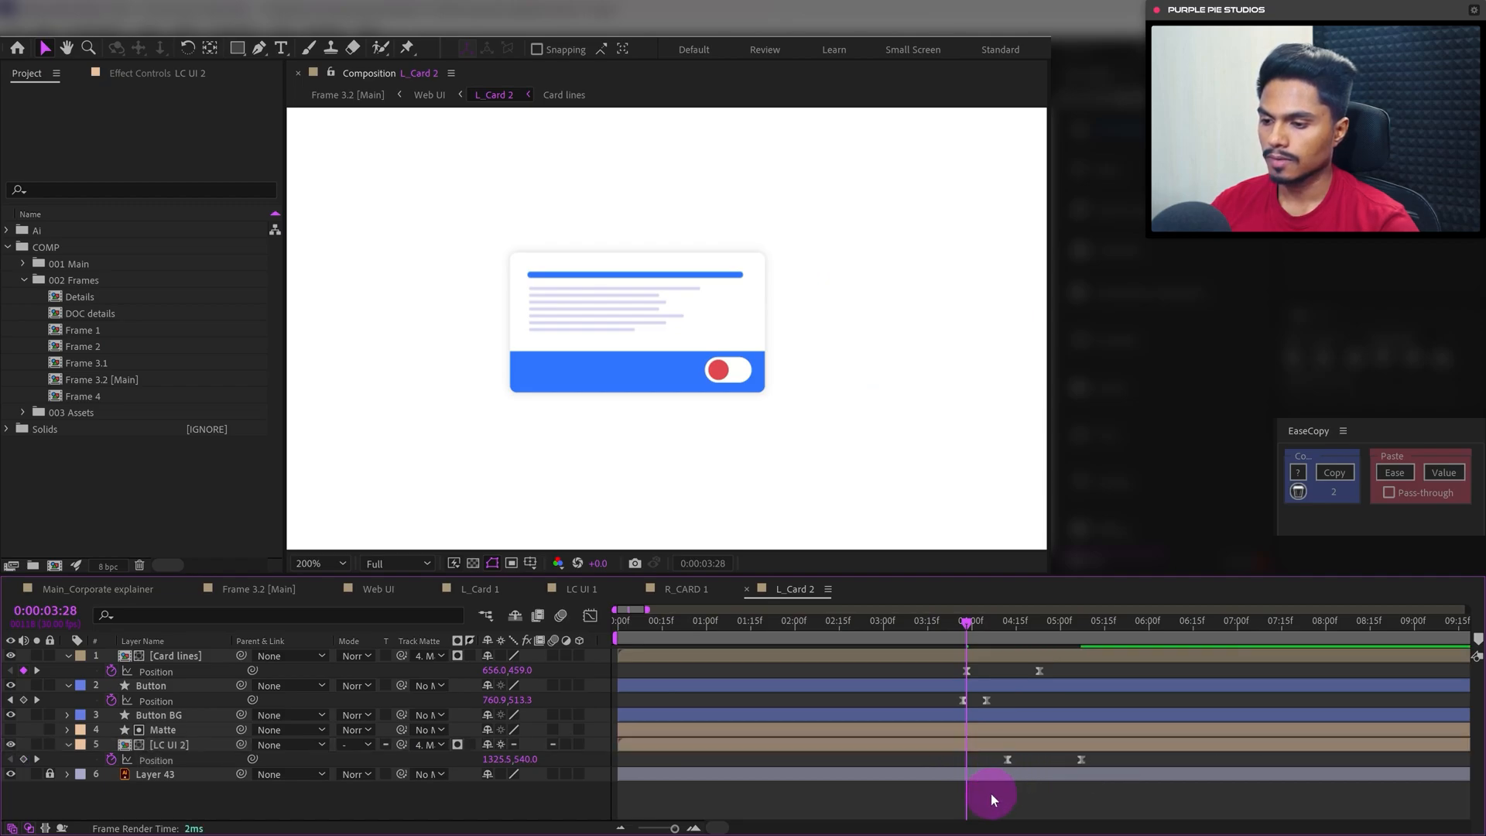
left_click(949, 623)
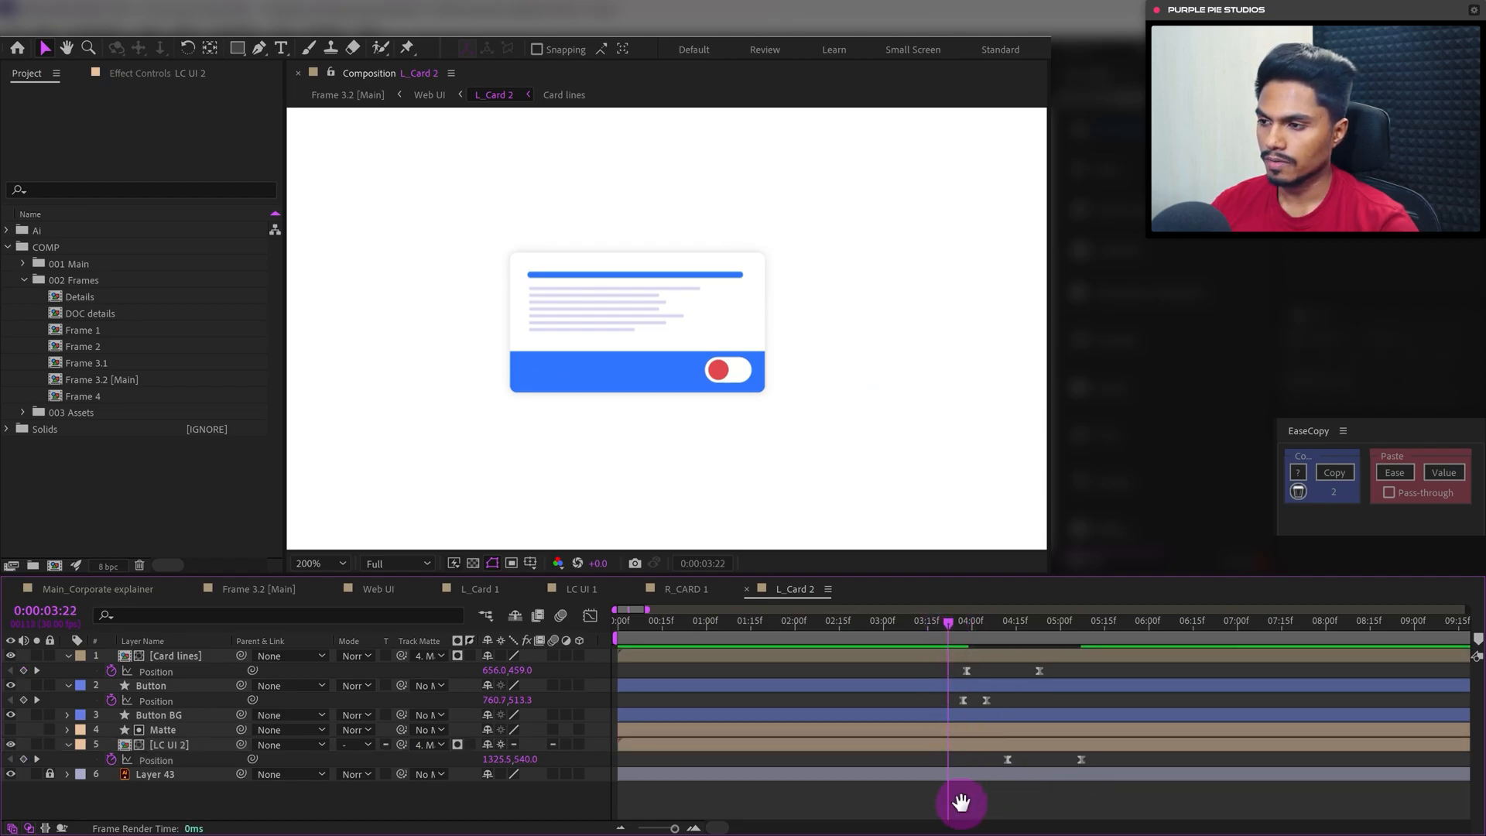
key("space")
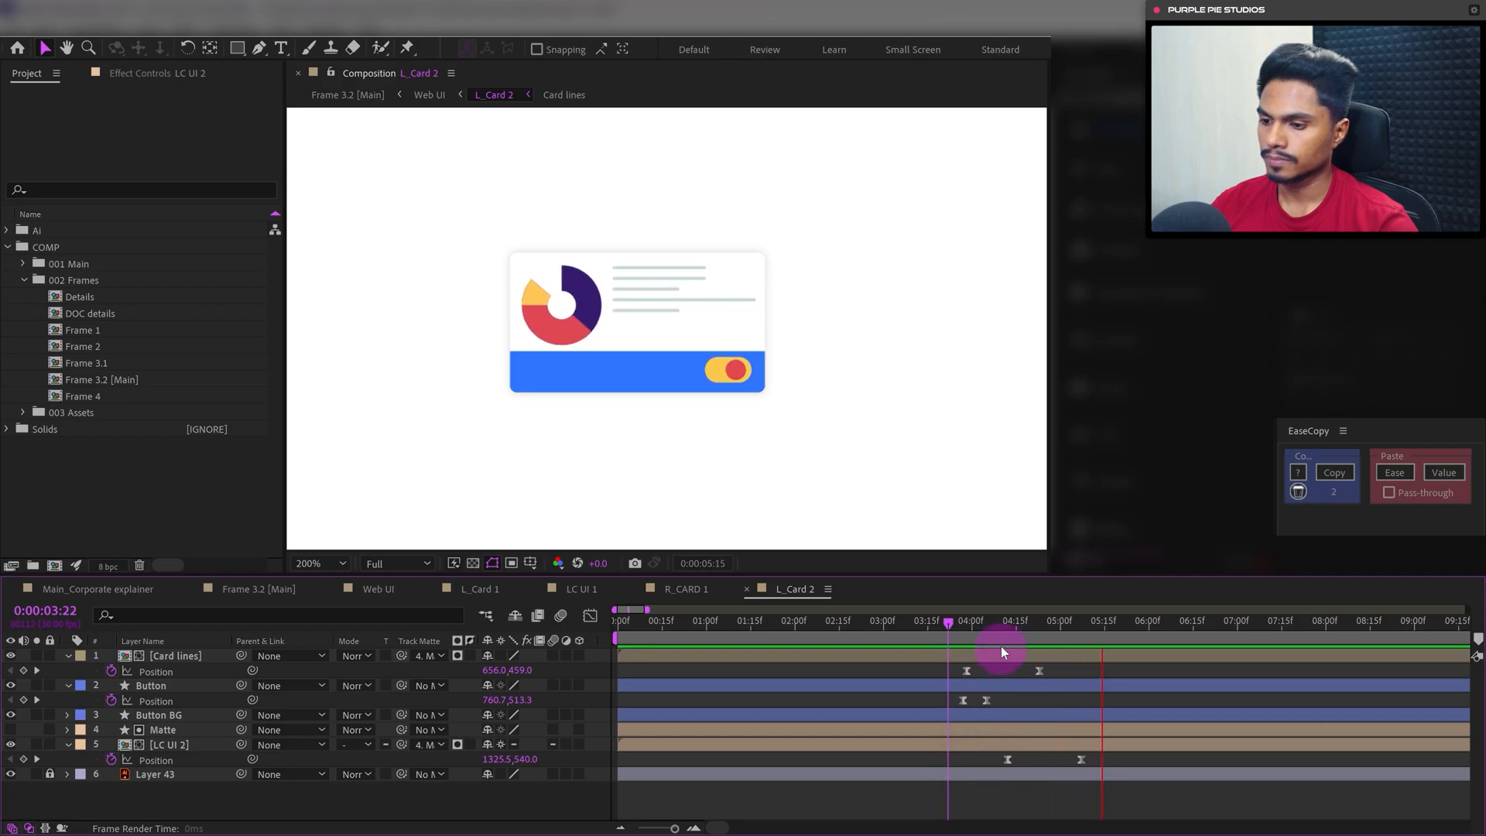
left_click_drag(1000, 647, 1035, 642)
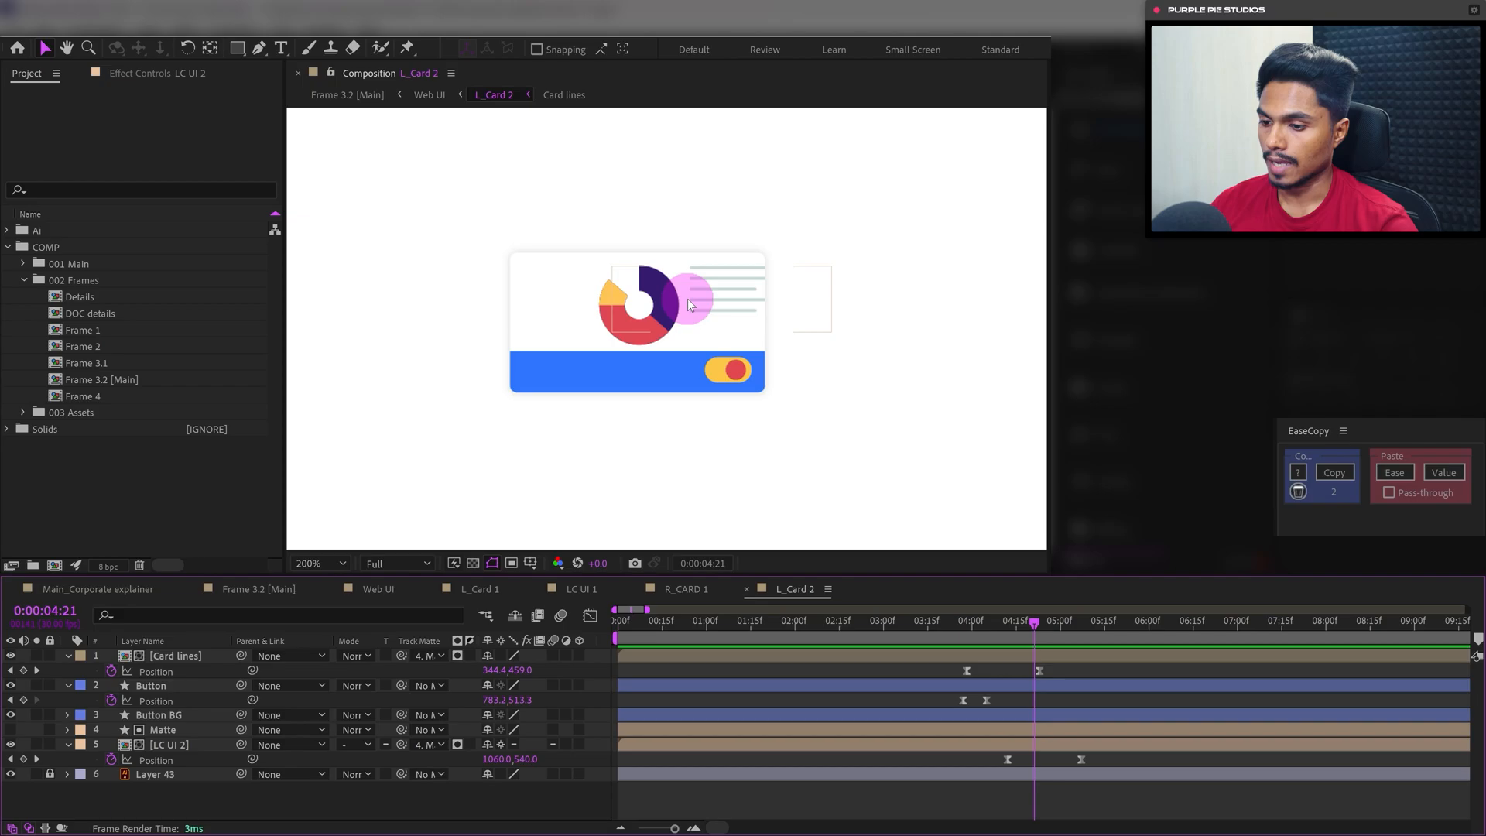
Go to 0:00:04:17, open the LC UI 2 precomposition and look over its pie and line layers
left_click(828, 380)
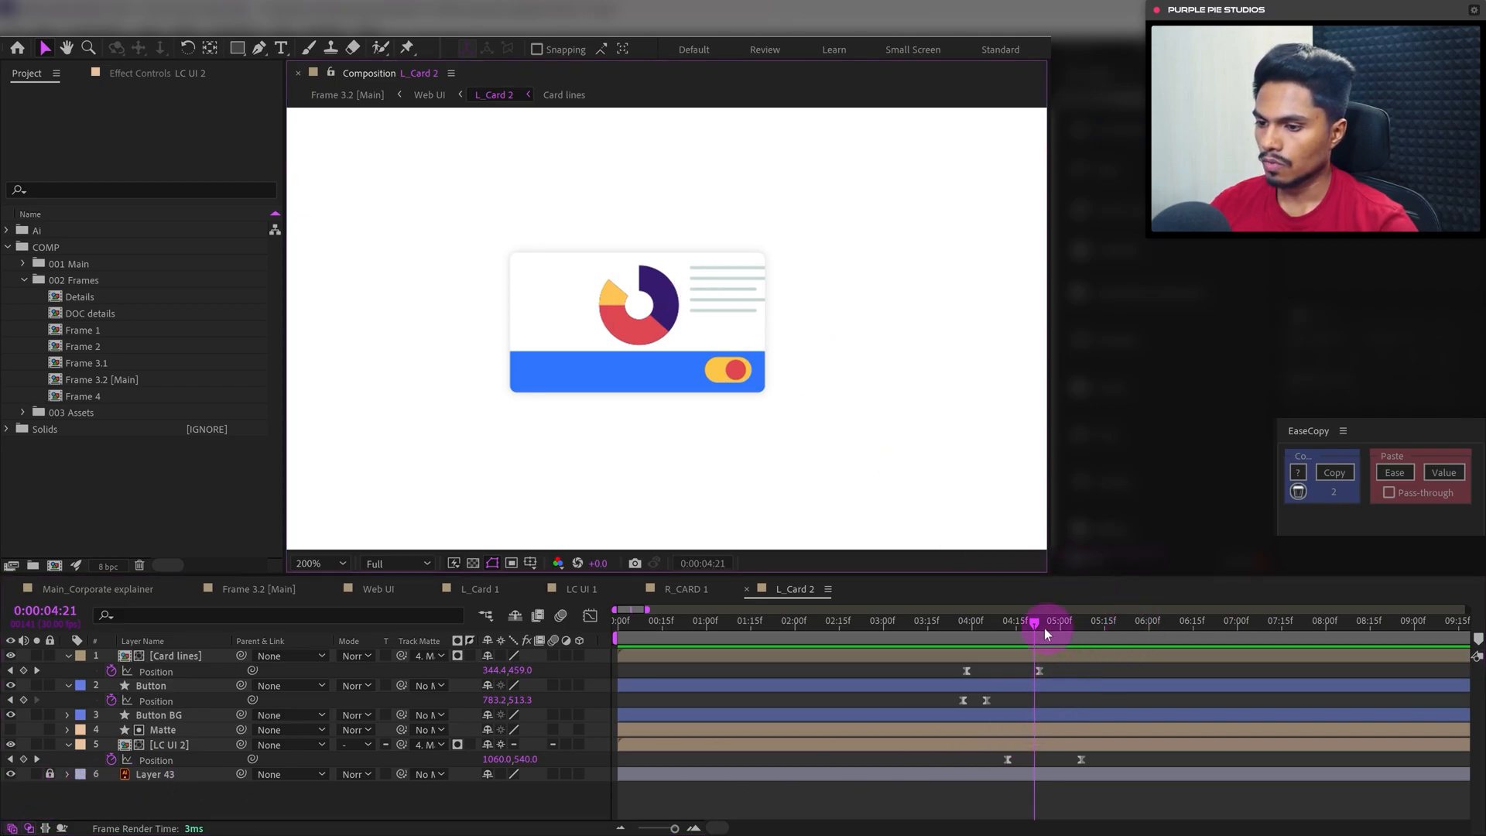
left_click_drag(1045, 633, 1015, 624)
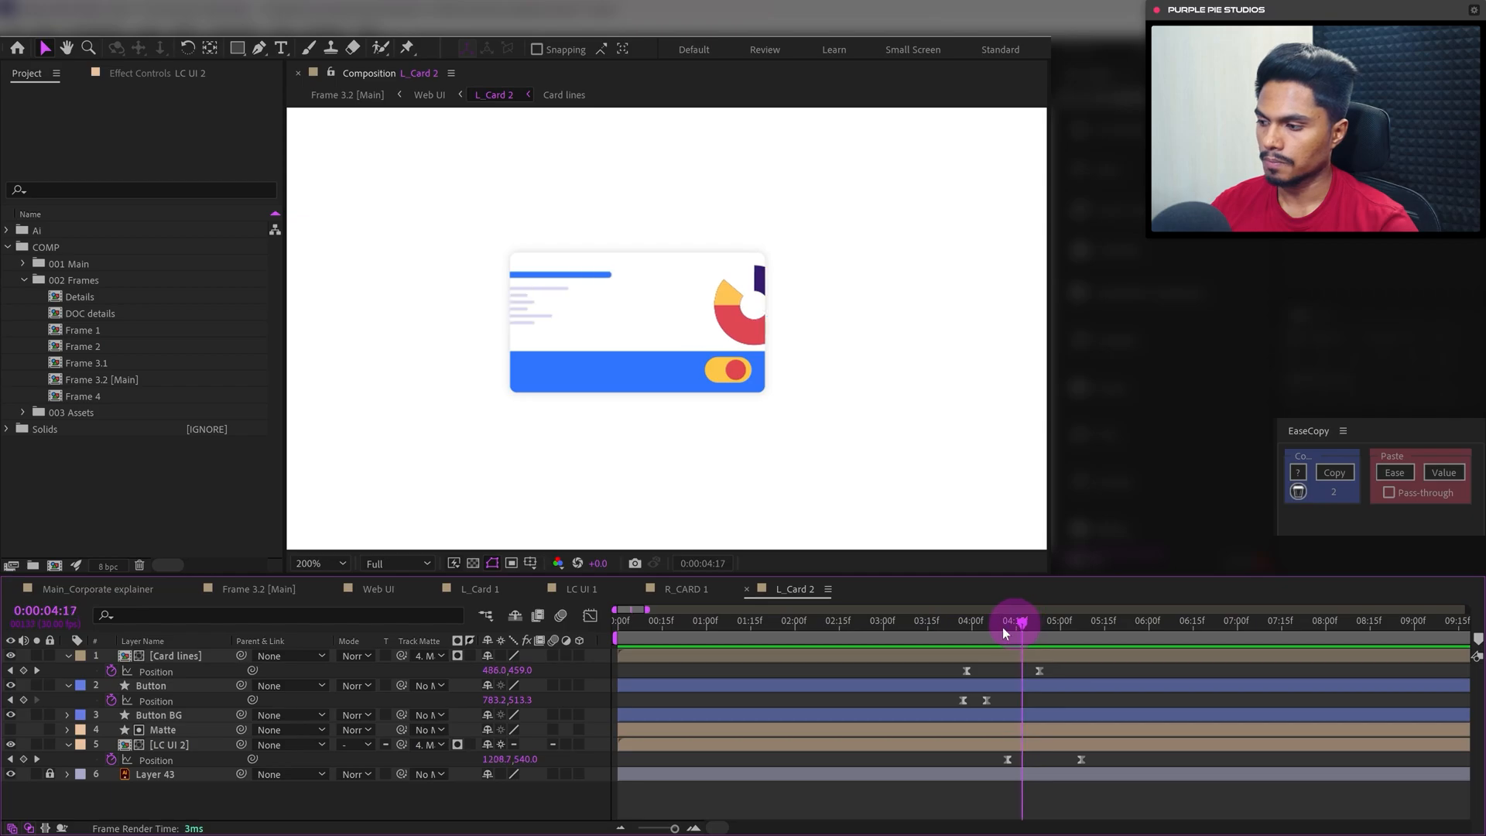
double_click(170, 747)
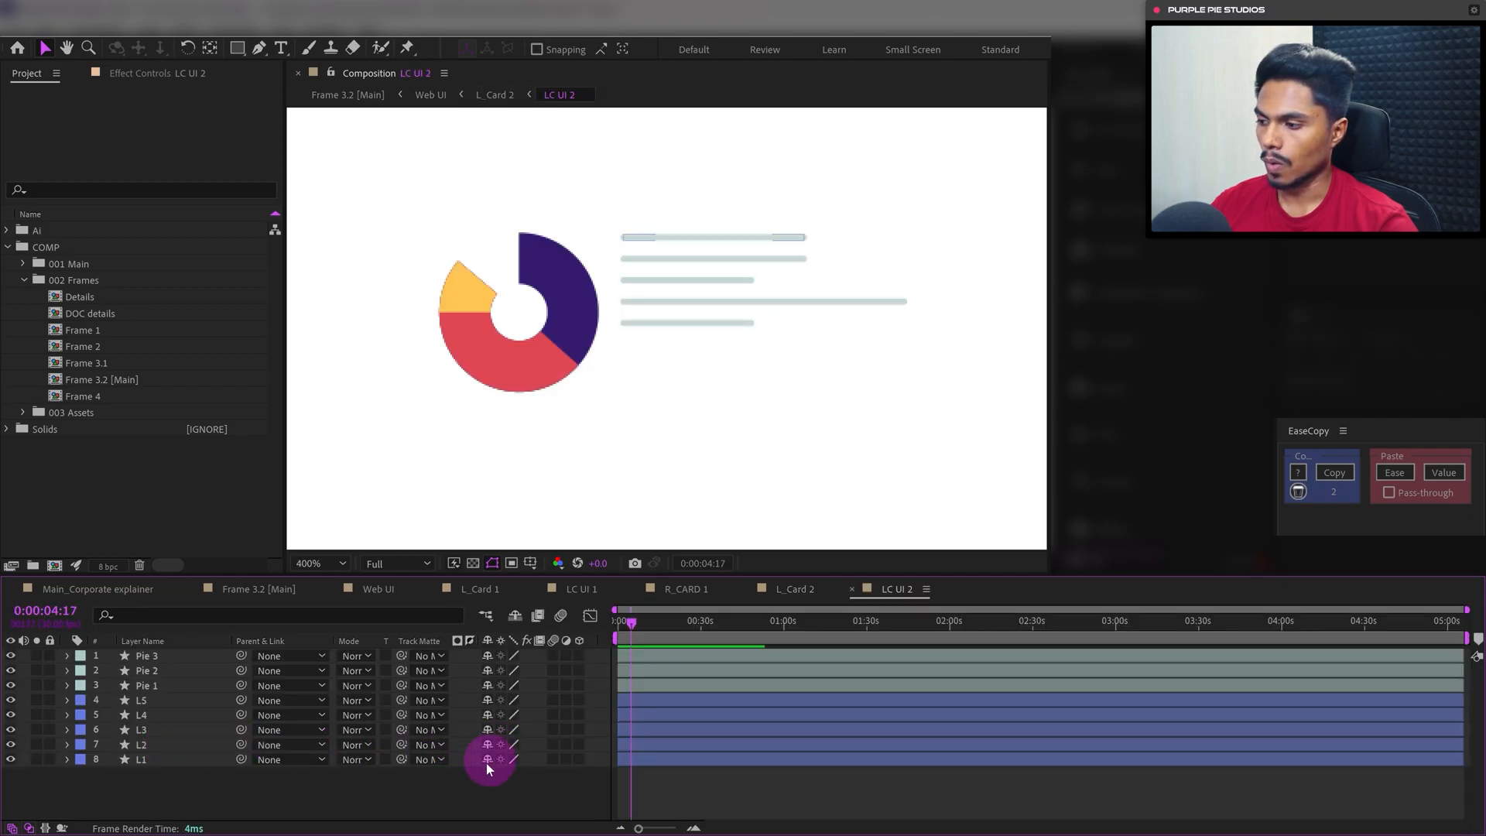
left_click(151, 699)
left_click_drag(490, 183, 534, 303)
left_click(146, 774)
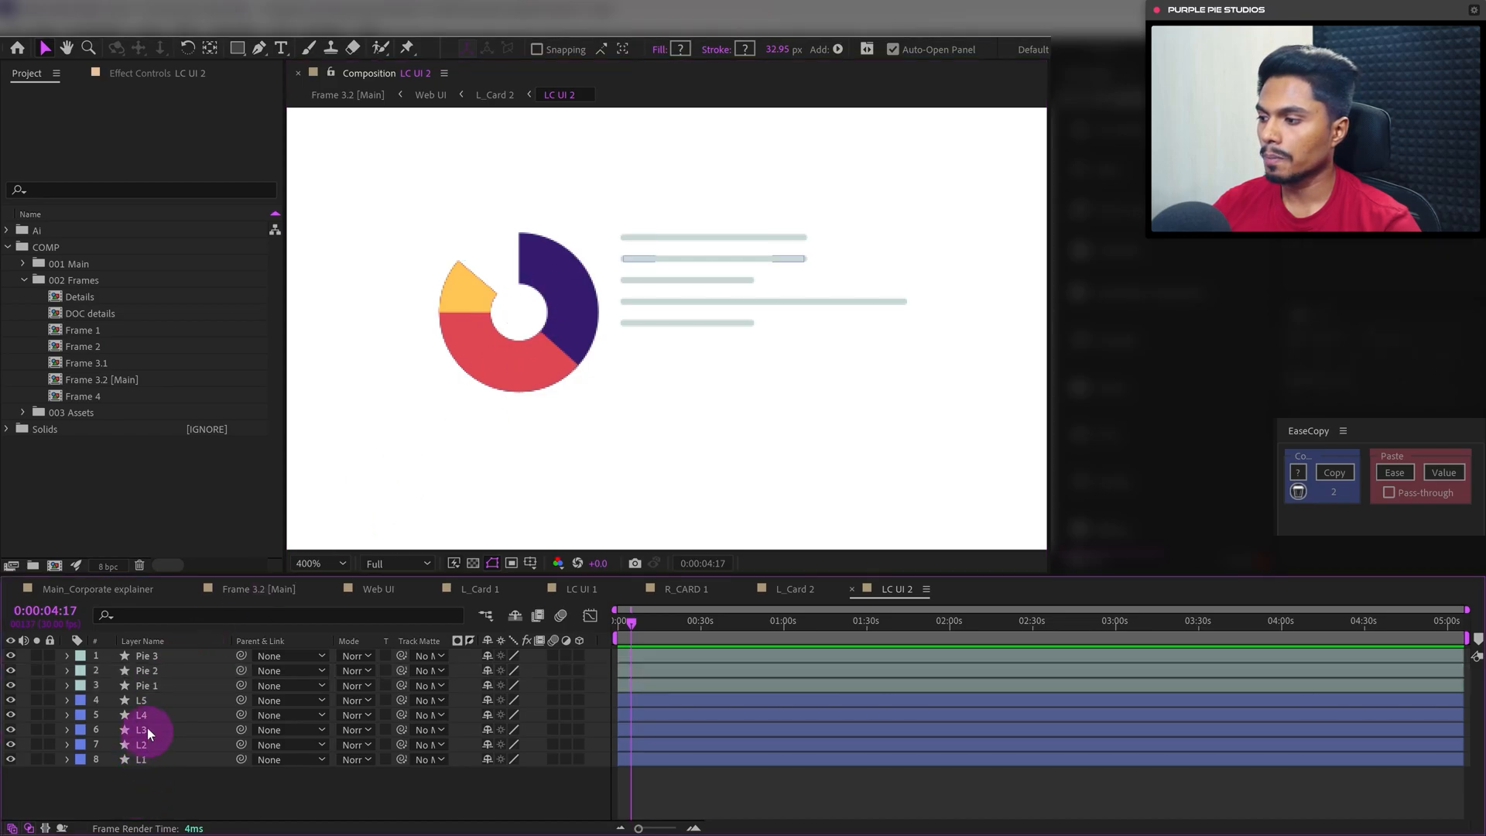
left_click(146, 684)
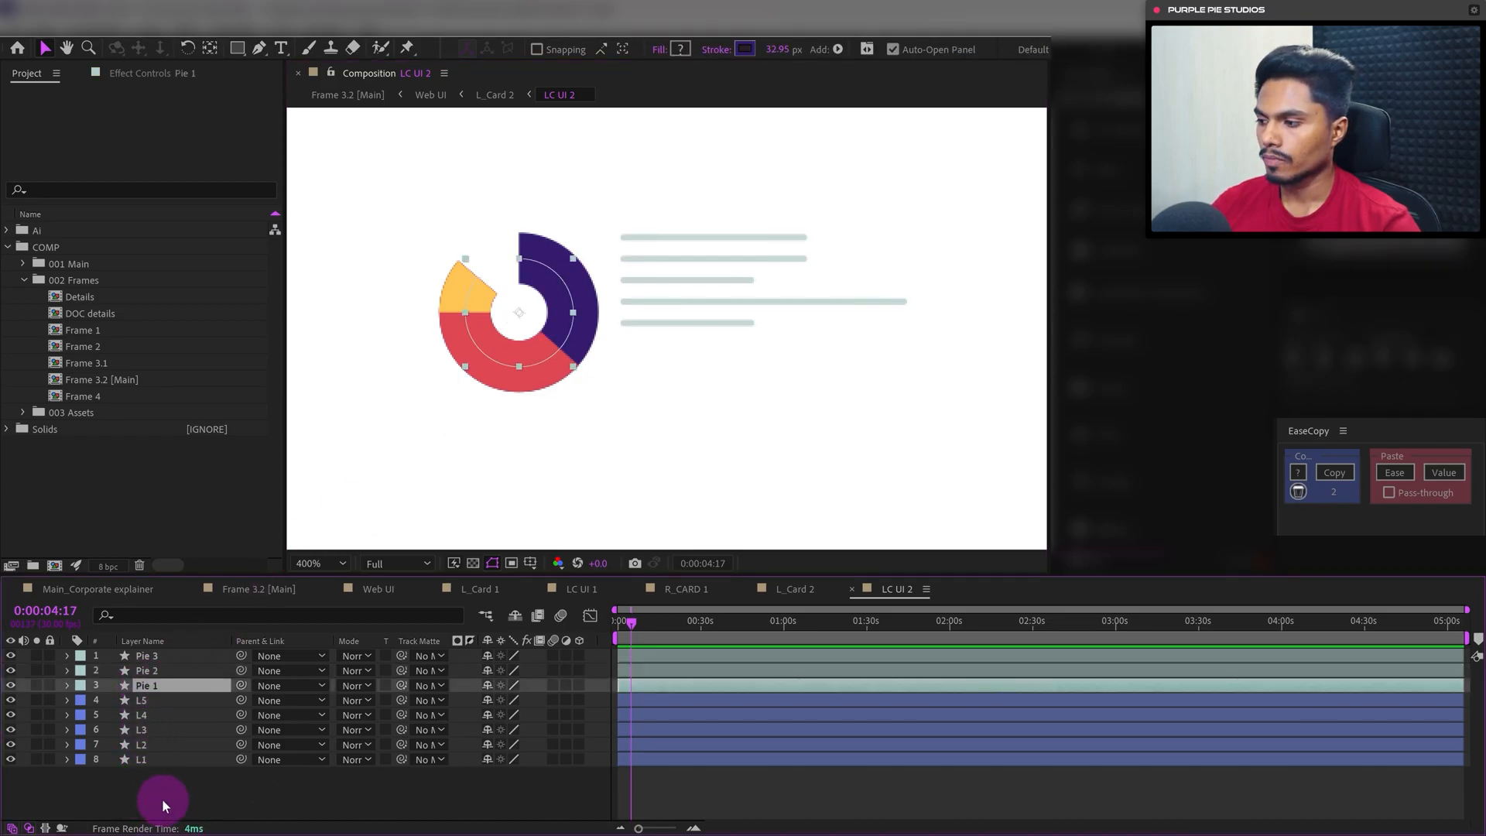
left_click(162, 799)
Add Trim Paths to the Pie 1 layer and reveal its Start, End and Offset settings
left_click(156, 684)
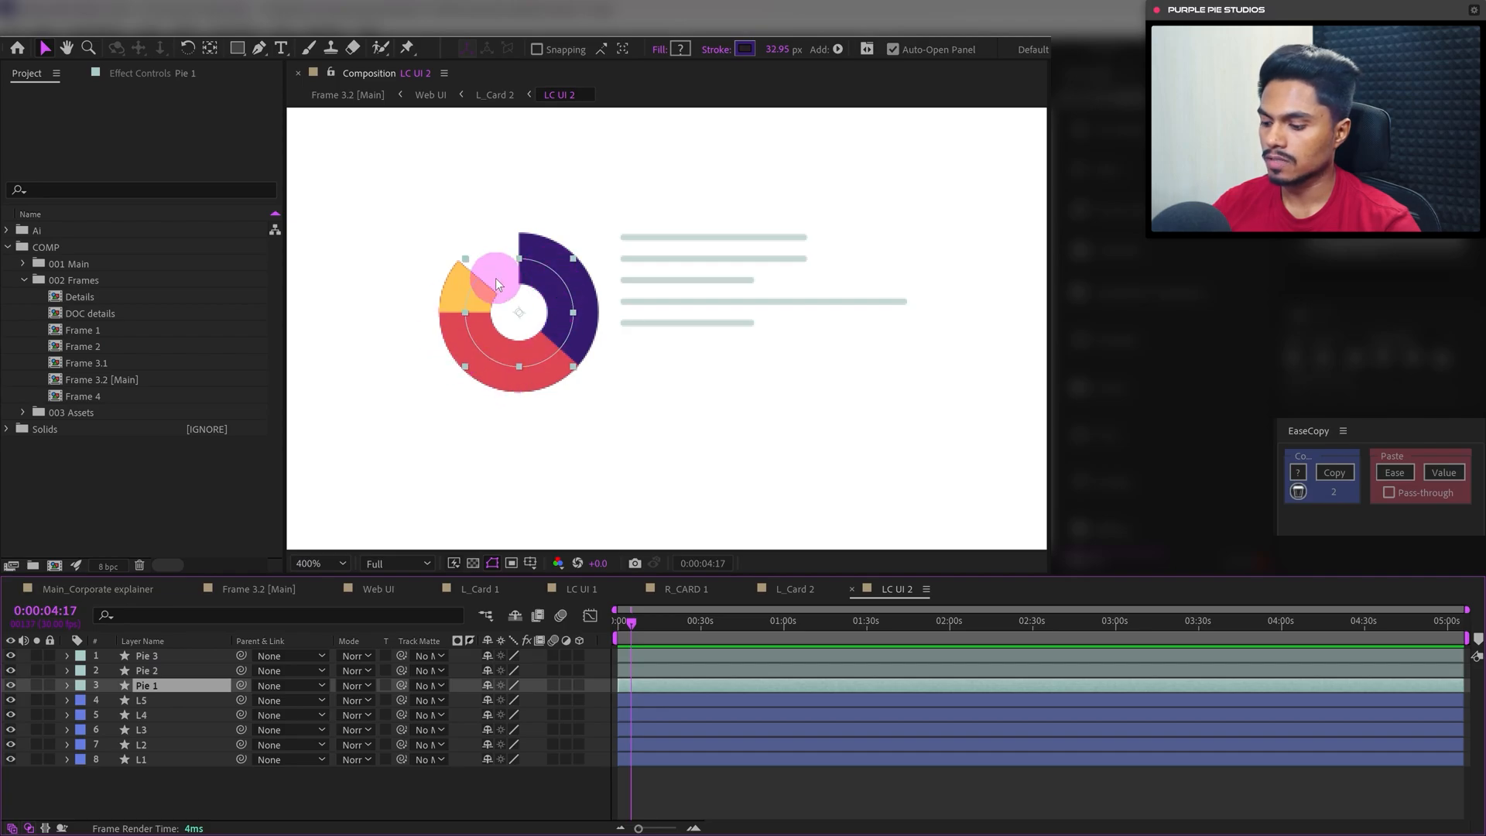
left_click(68, 686)
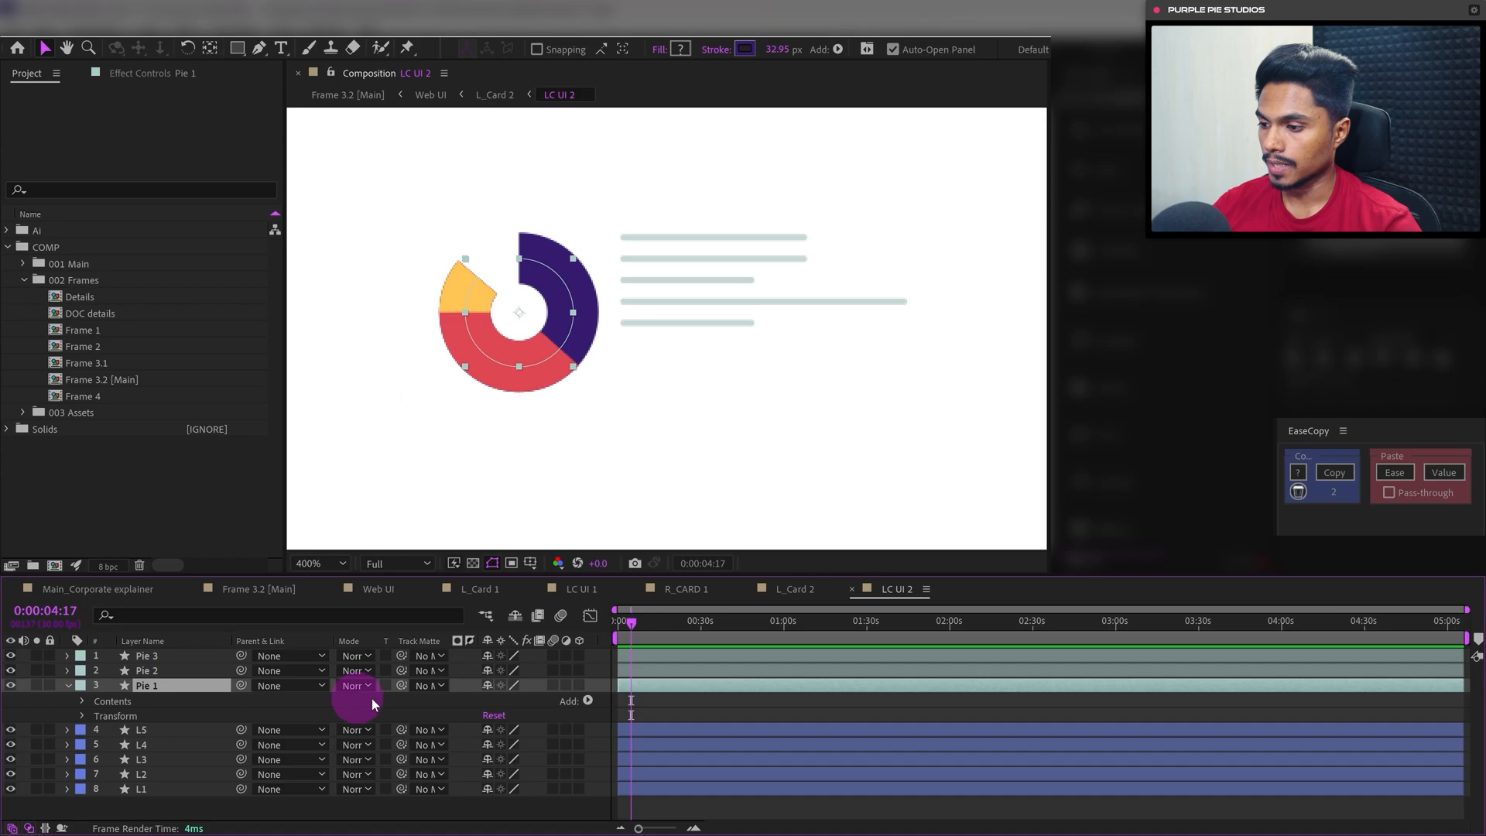
left_click(588, 700)
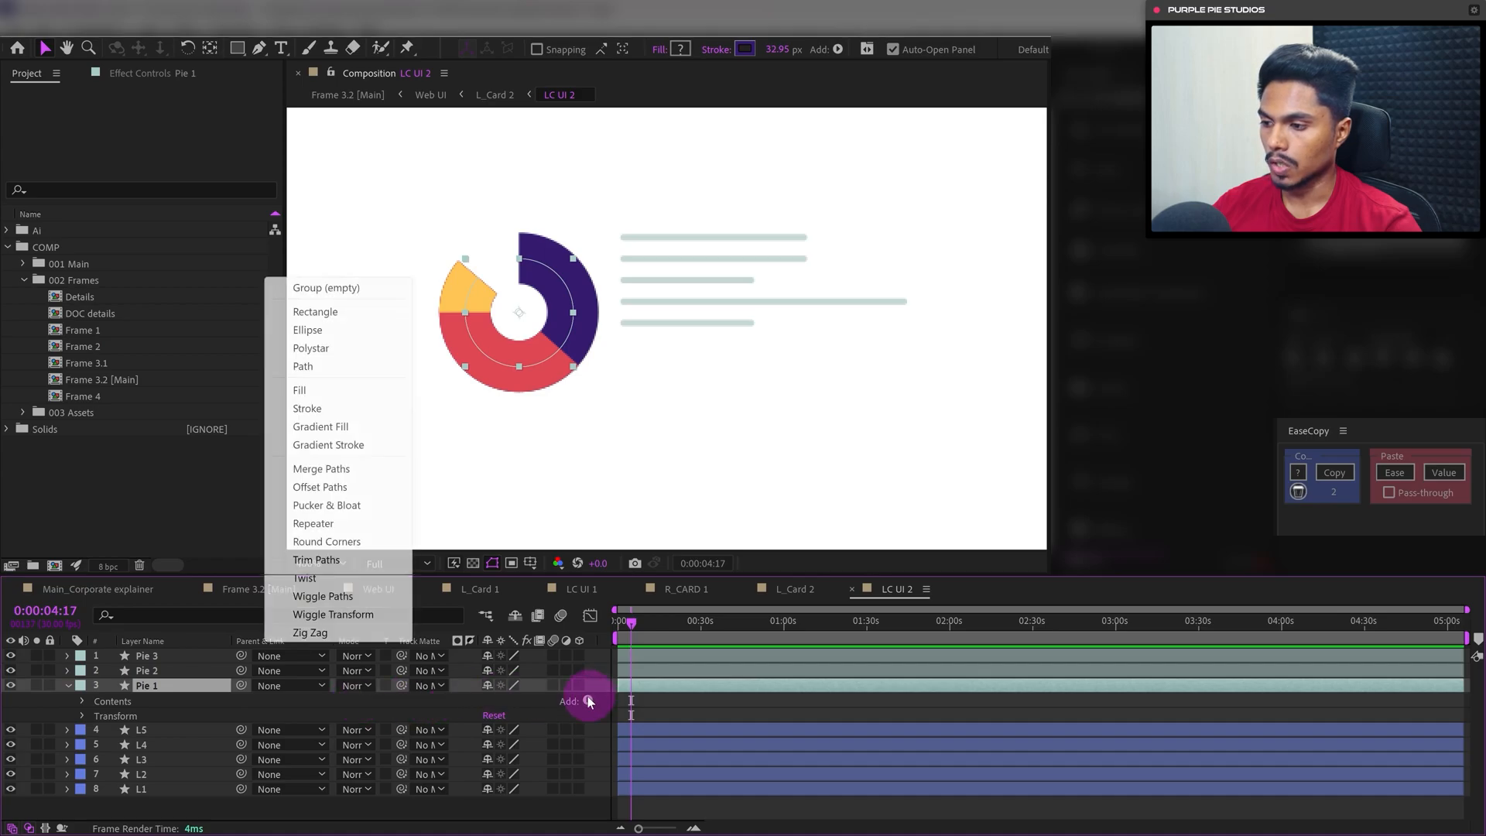
left_click(316, 560)
left_click(96, 731)
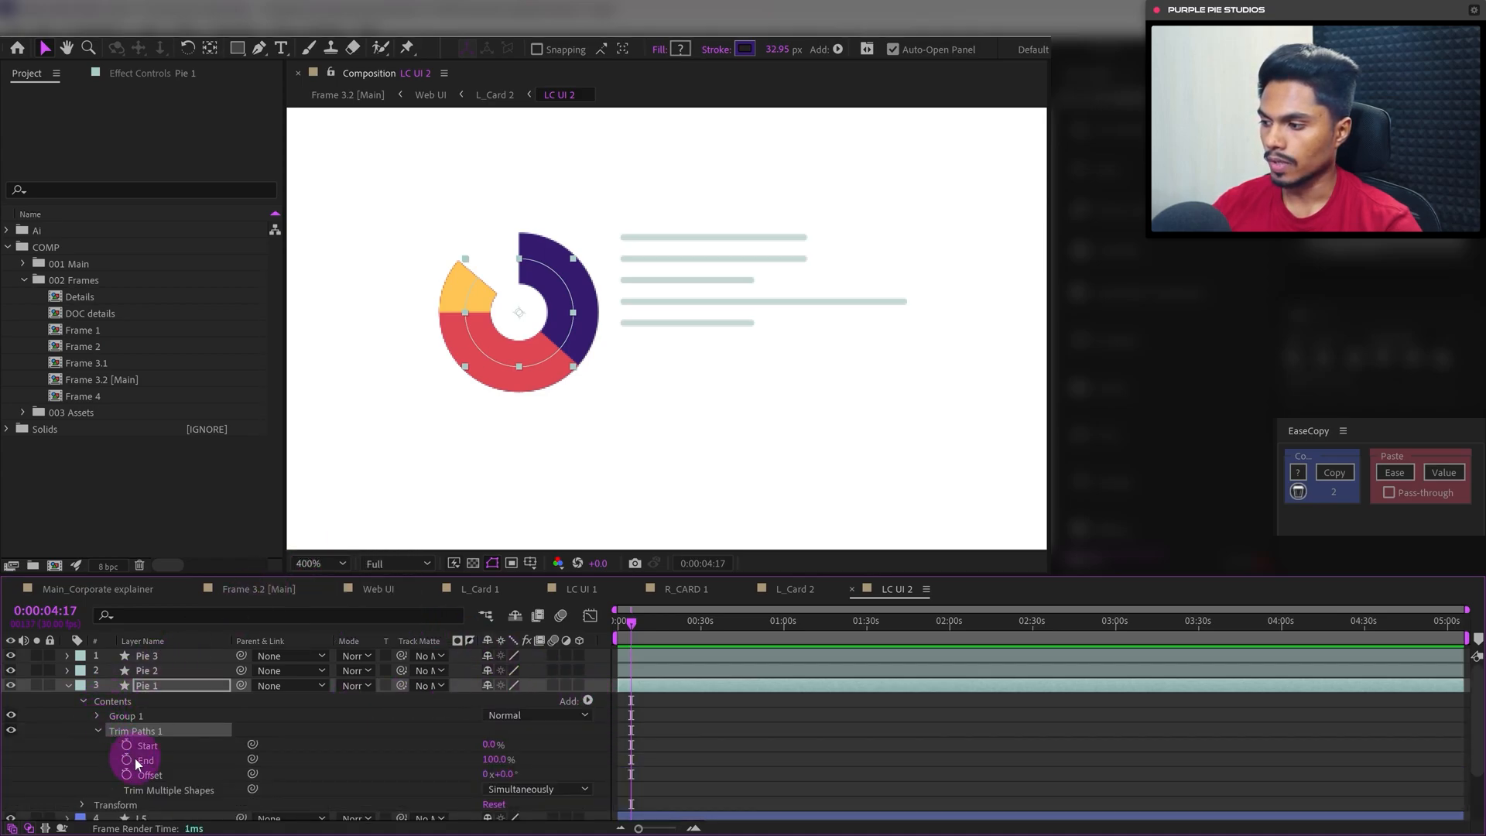
Keyframe Pie 1's Trim Paths End at 0% at 0:00:04:17 and at 100% 25 frames later, at 0:00:05:12
left_click_drag(514, 766, 119, 754)
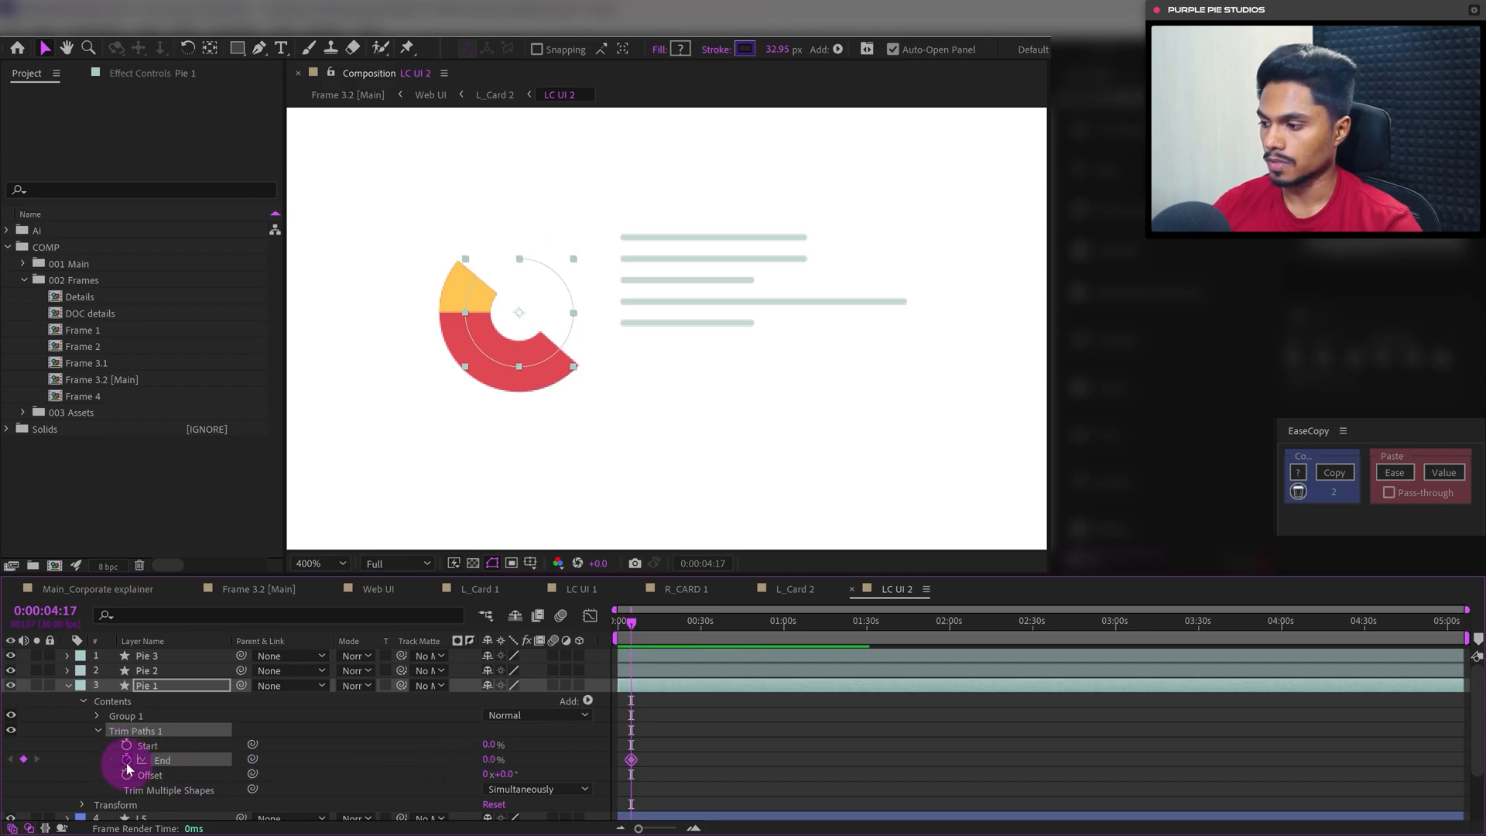
left_click(45, 611)
type("+")
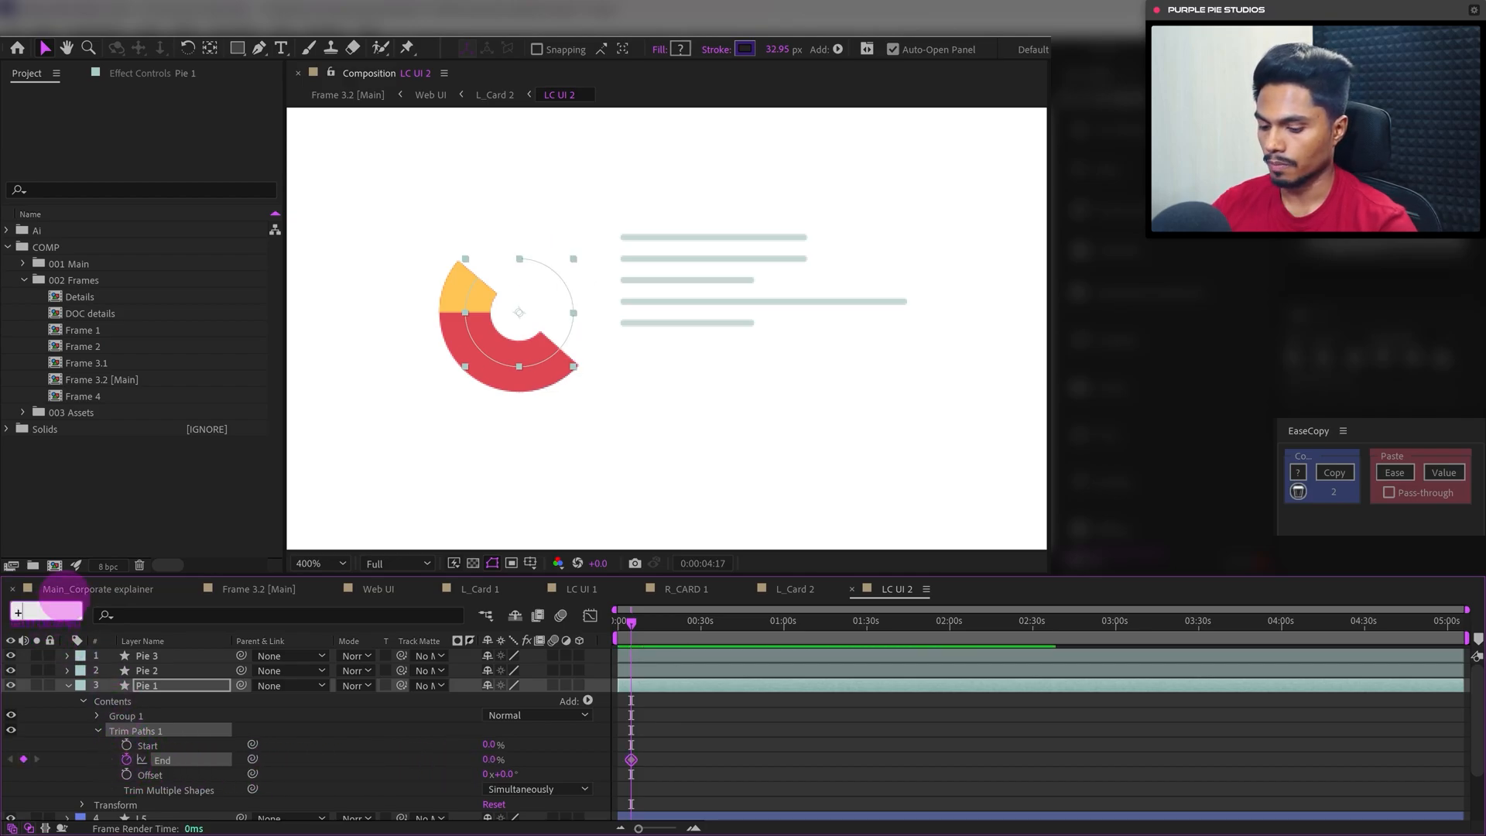
type("25")
key("Return")
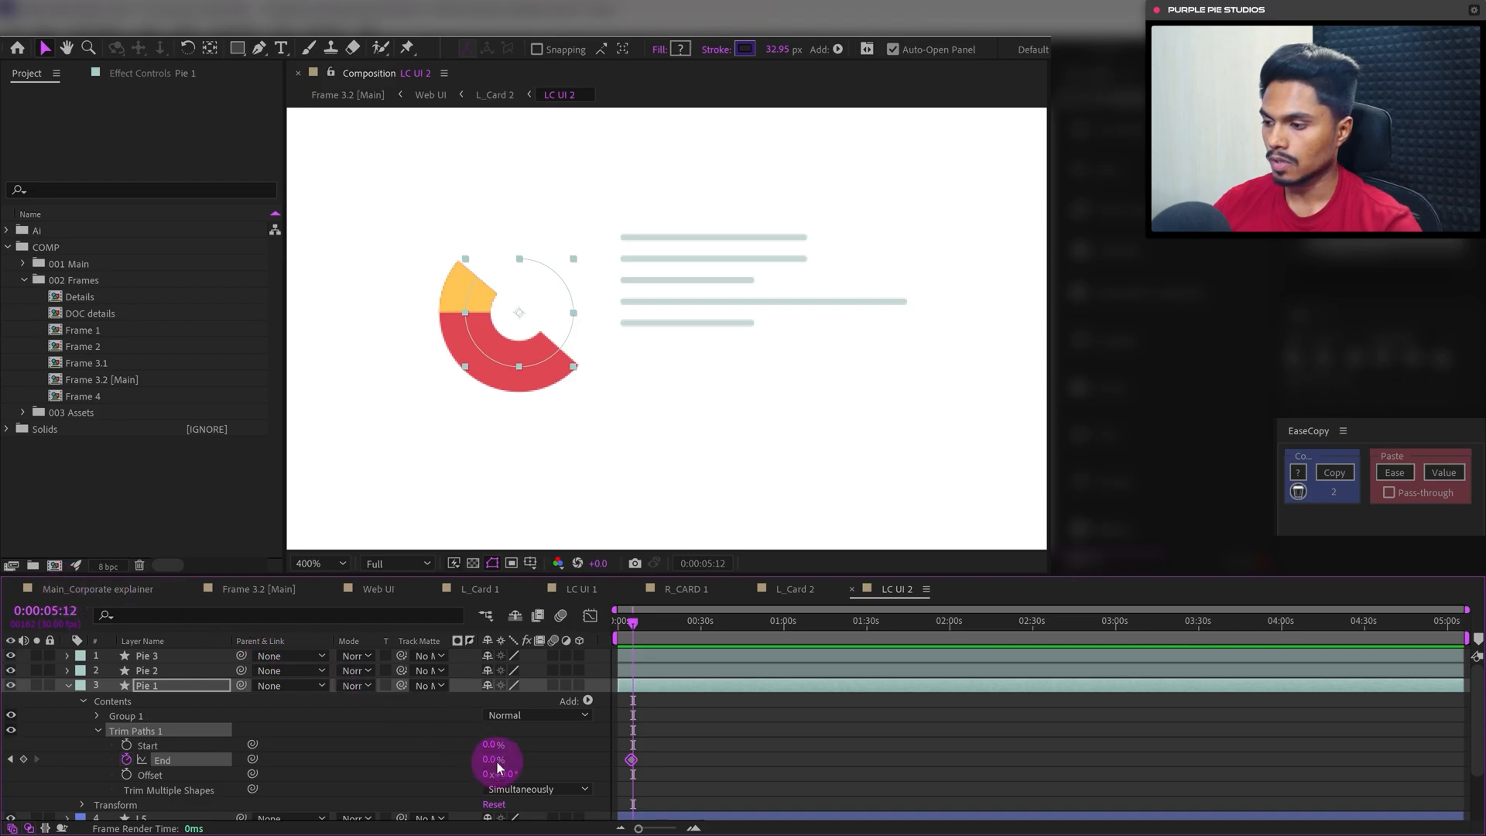
left_click_drag(499, 767, 846, 750)
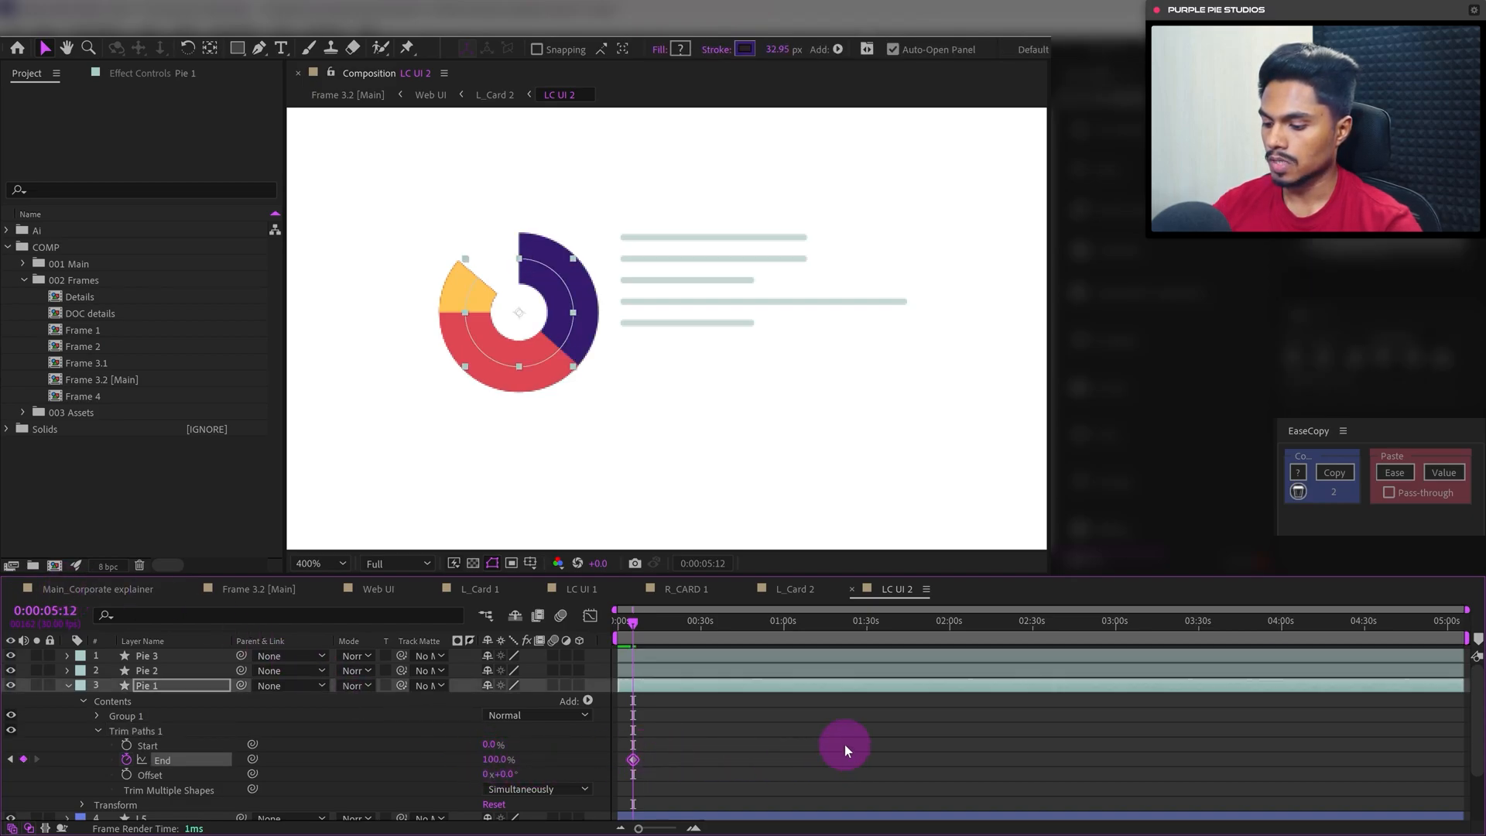
Apply easy ease to Pie 1's two End keyframes and shape their speed graph into a sharp early peak with a long slowdown
key("equal")
key("equal")
key("equal")
key("equal")
key("equal")
left_click_drag(942, 750, 707, 736)
left_click(593, 615)
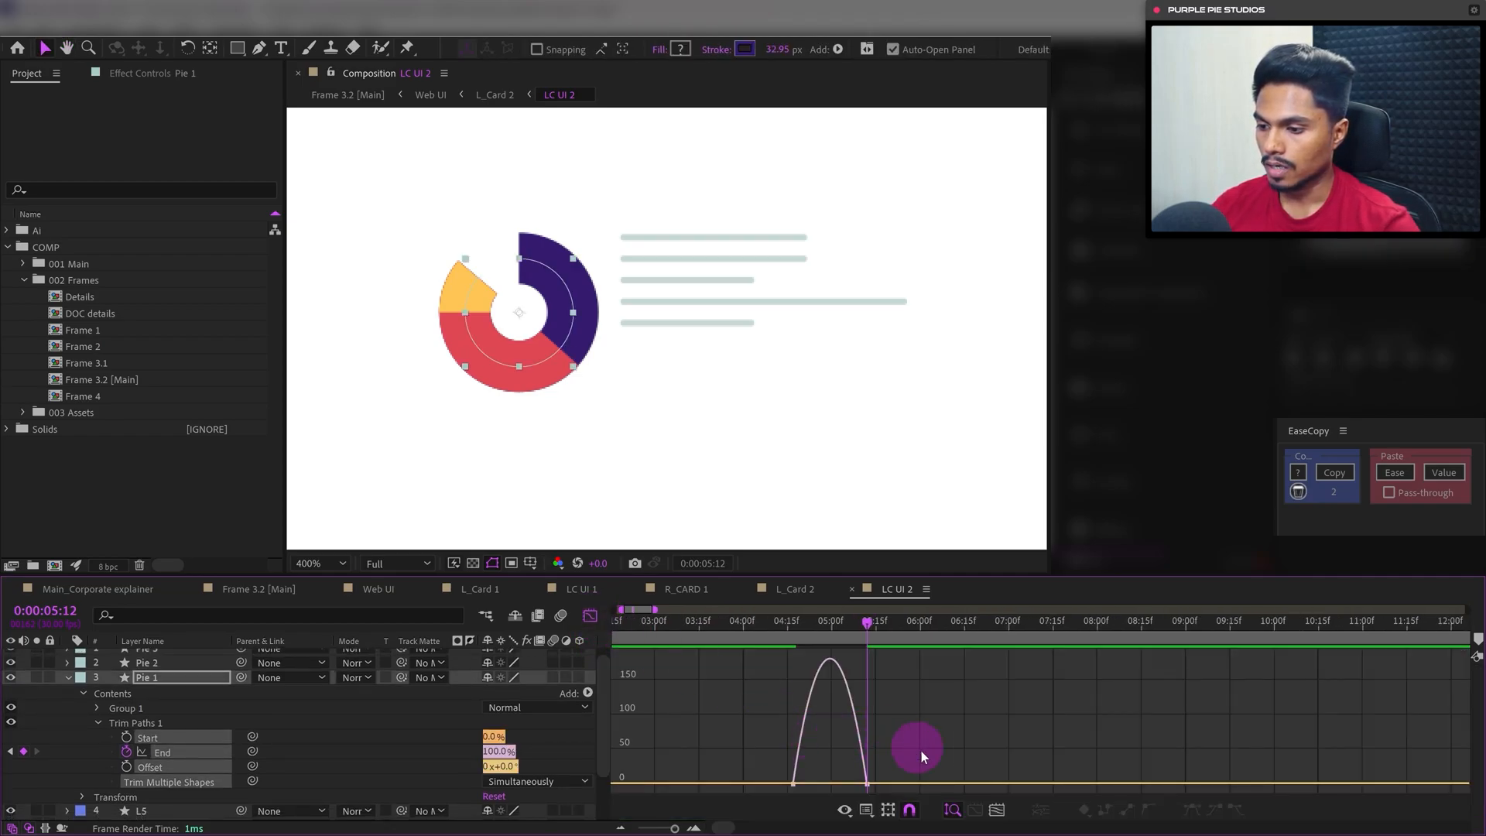
left_click_drag(921, 751, 779, 786)
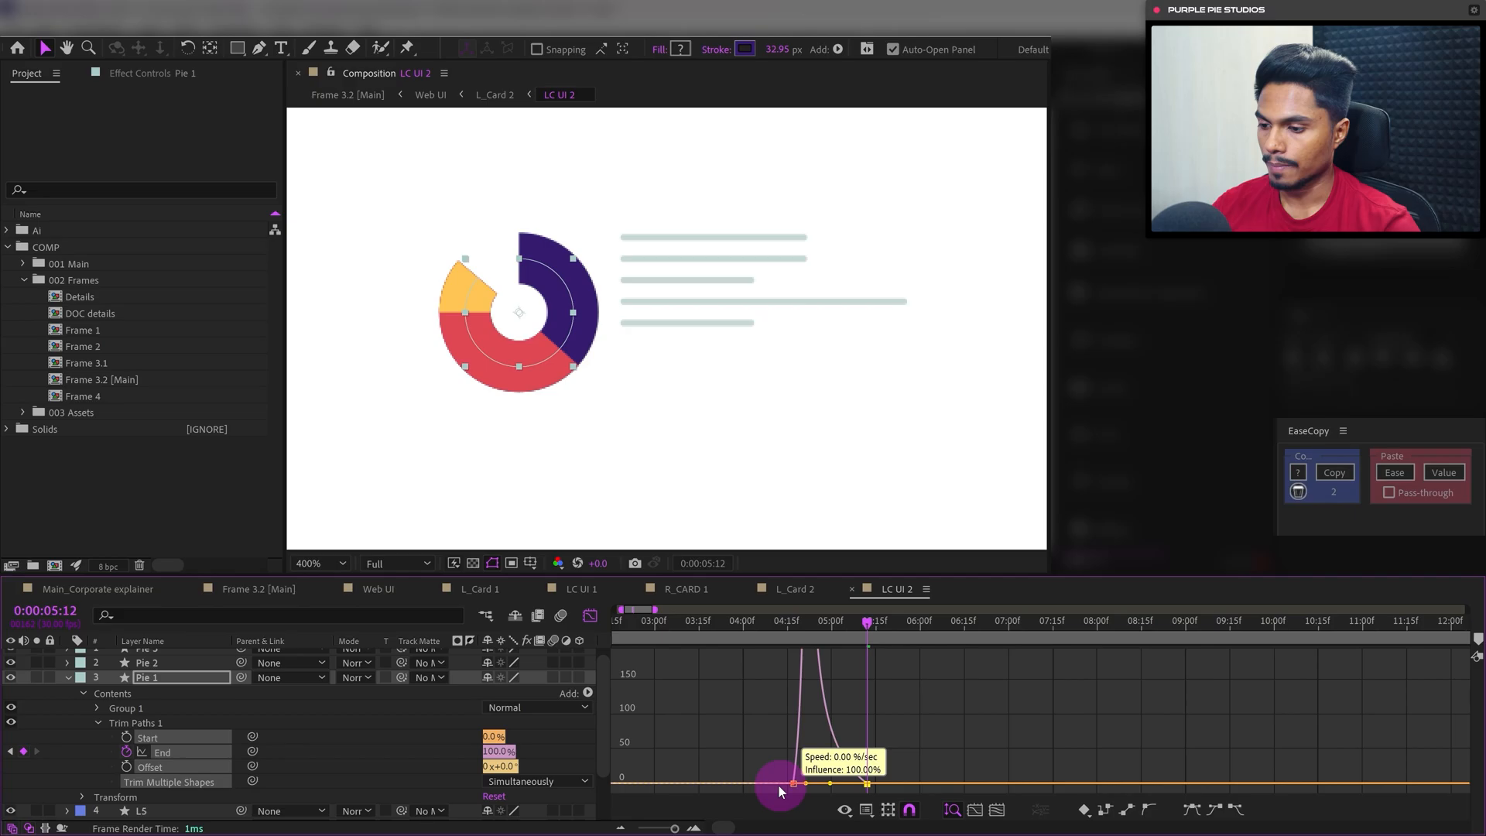
left_click(590, 616)
left_click(742, 715)
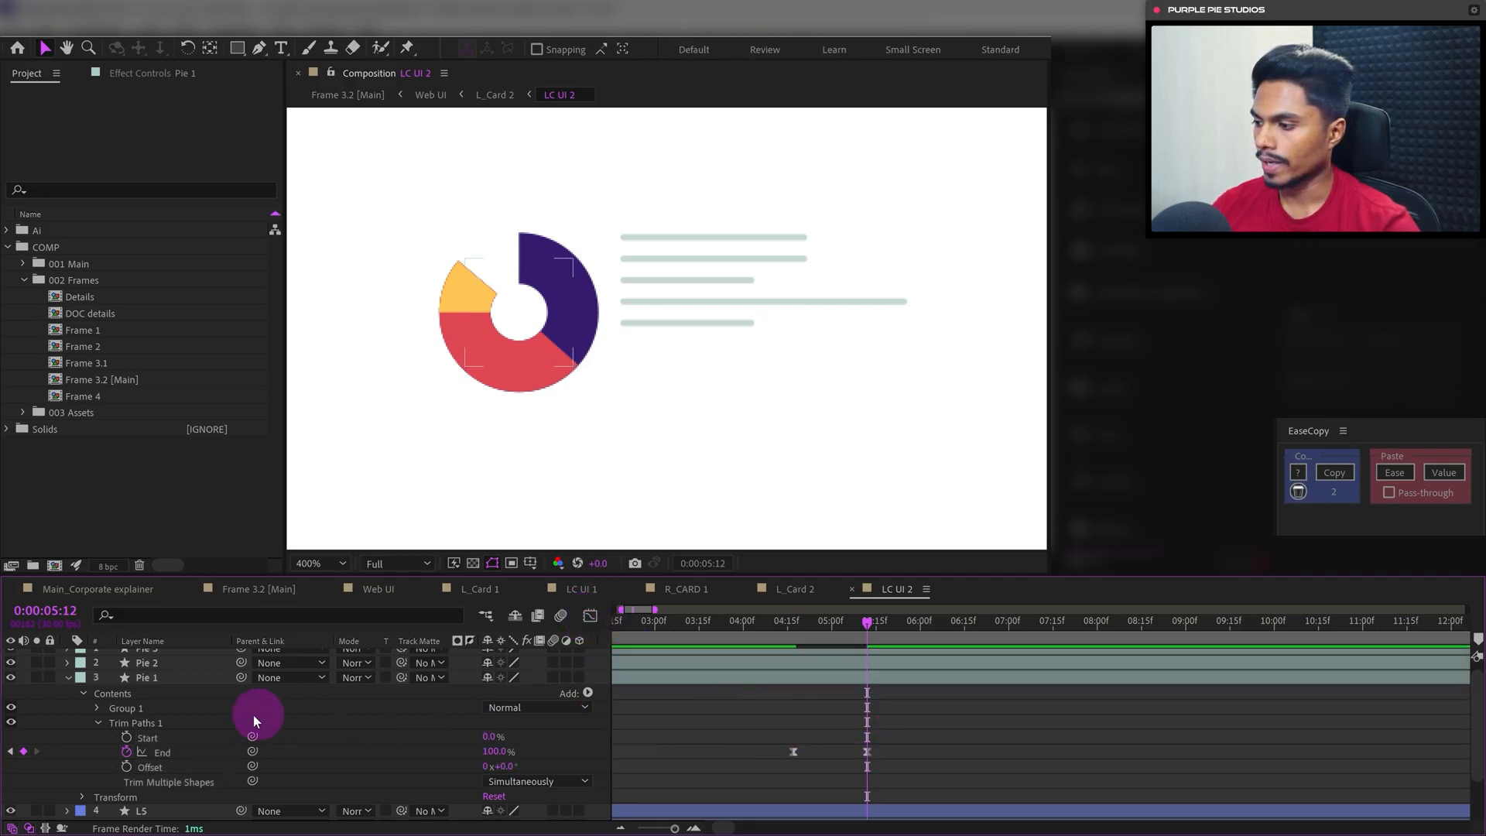
Copy Pie 1's Trim Paths onto the Pie 2 layer with its End keyframes starting at 0:00:04:23, and show those keyframes
left_click(121, 723)
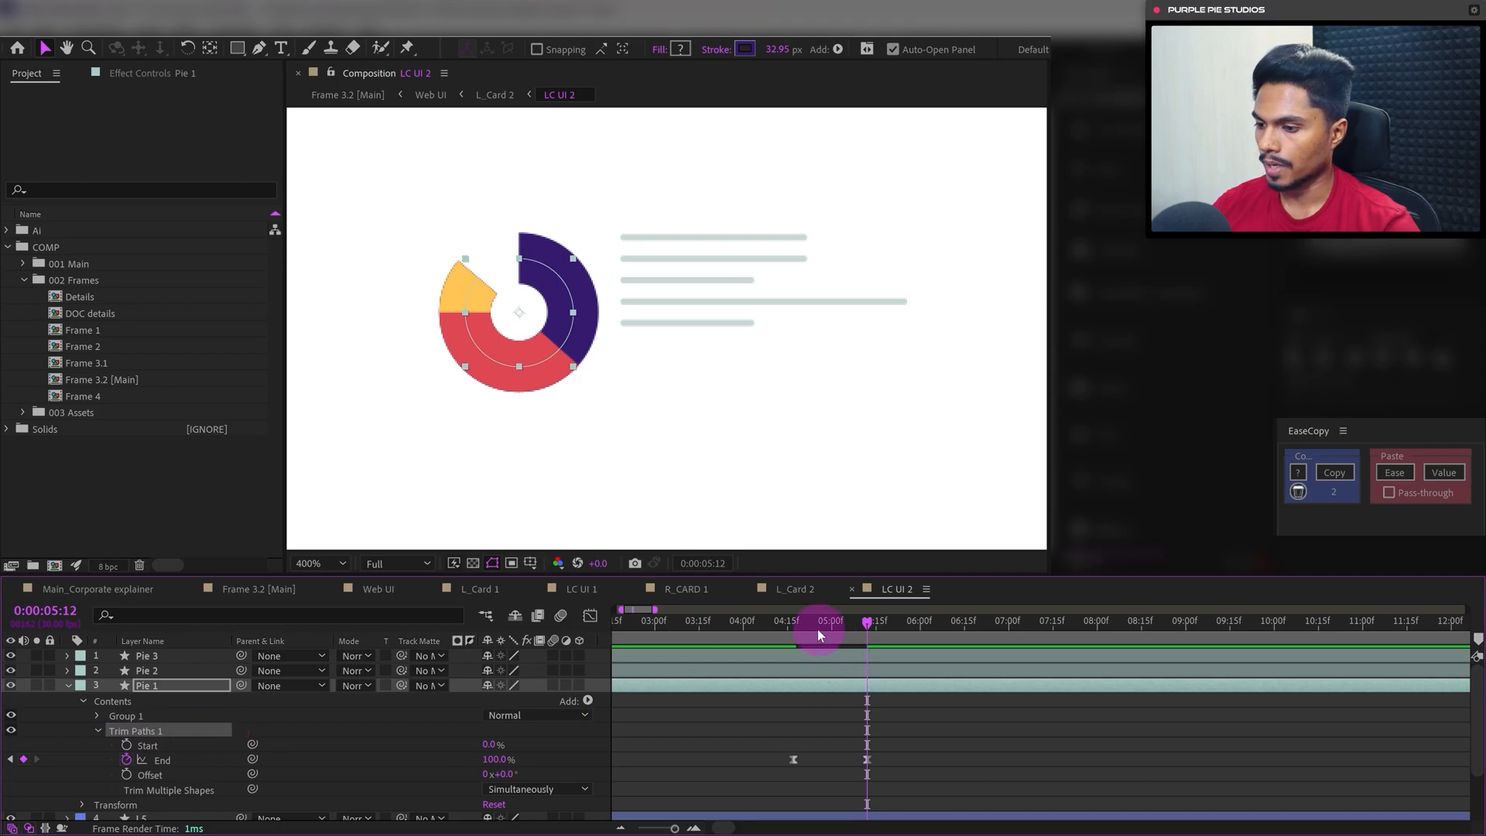
left_click_drag(790, 628, 822, 650)
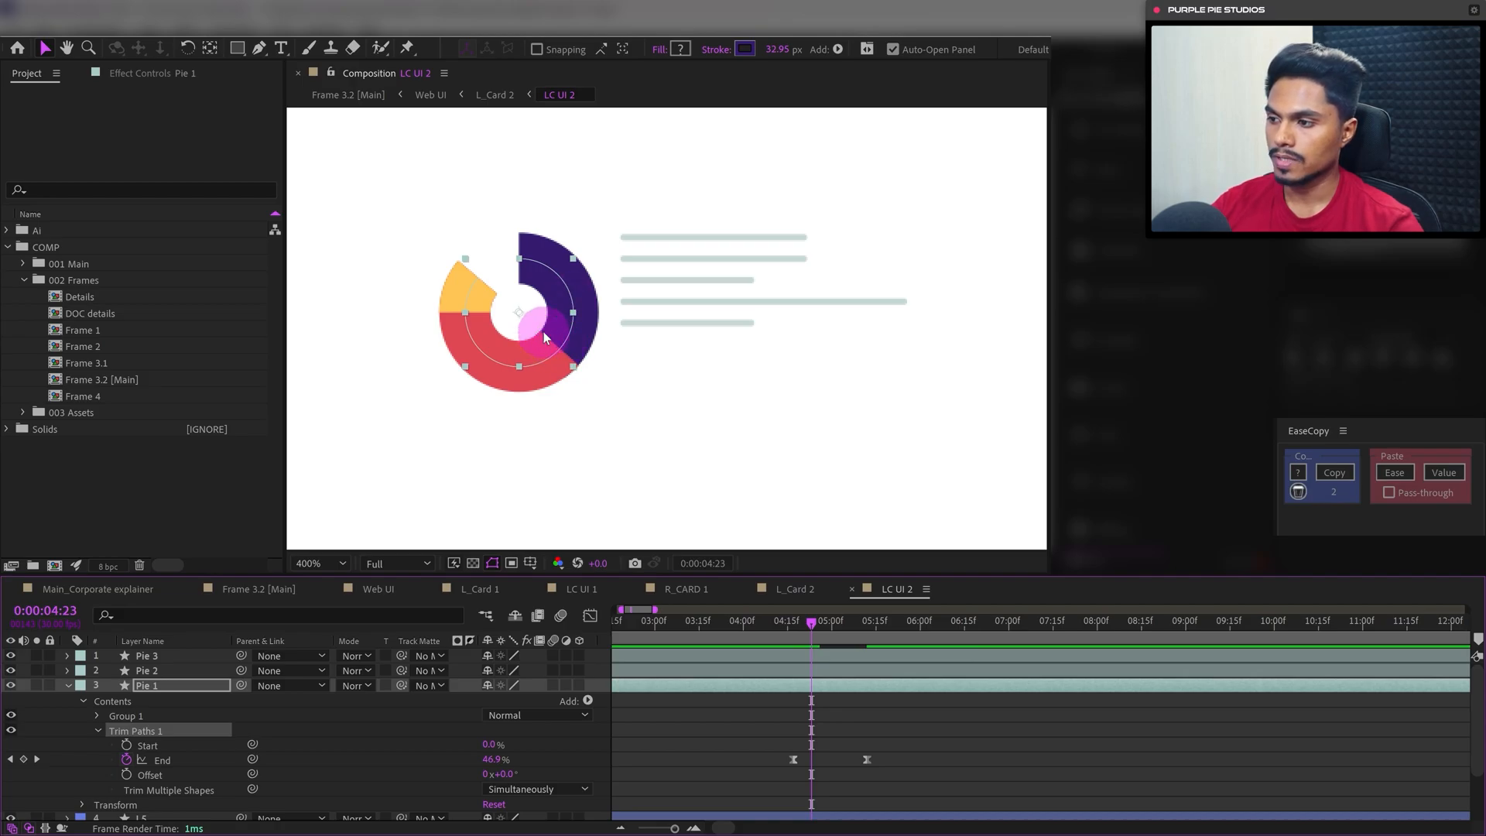
left_click(179, 672)
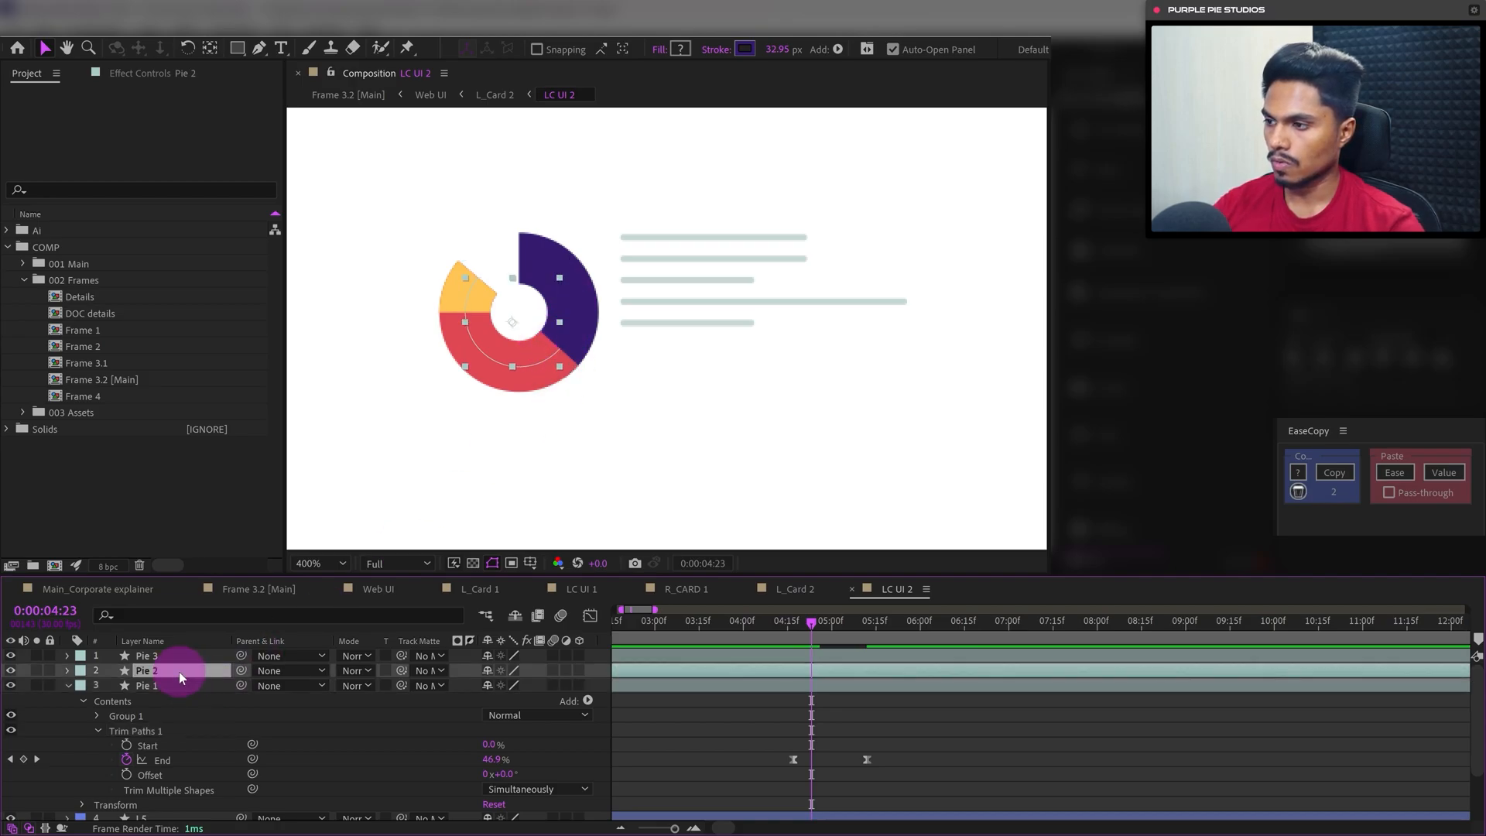
key("ctrl+v")
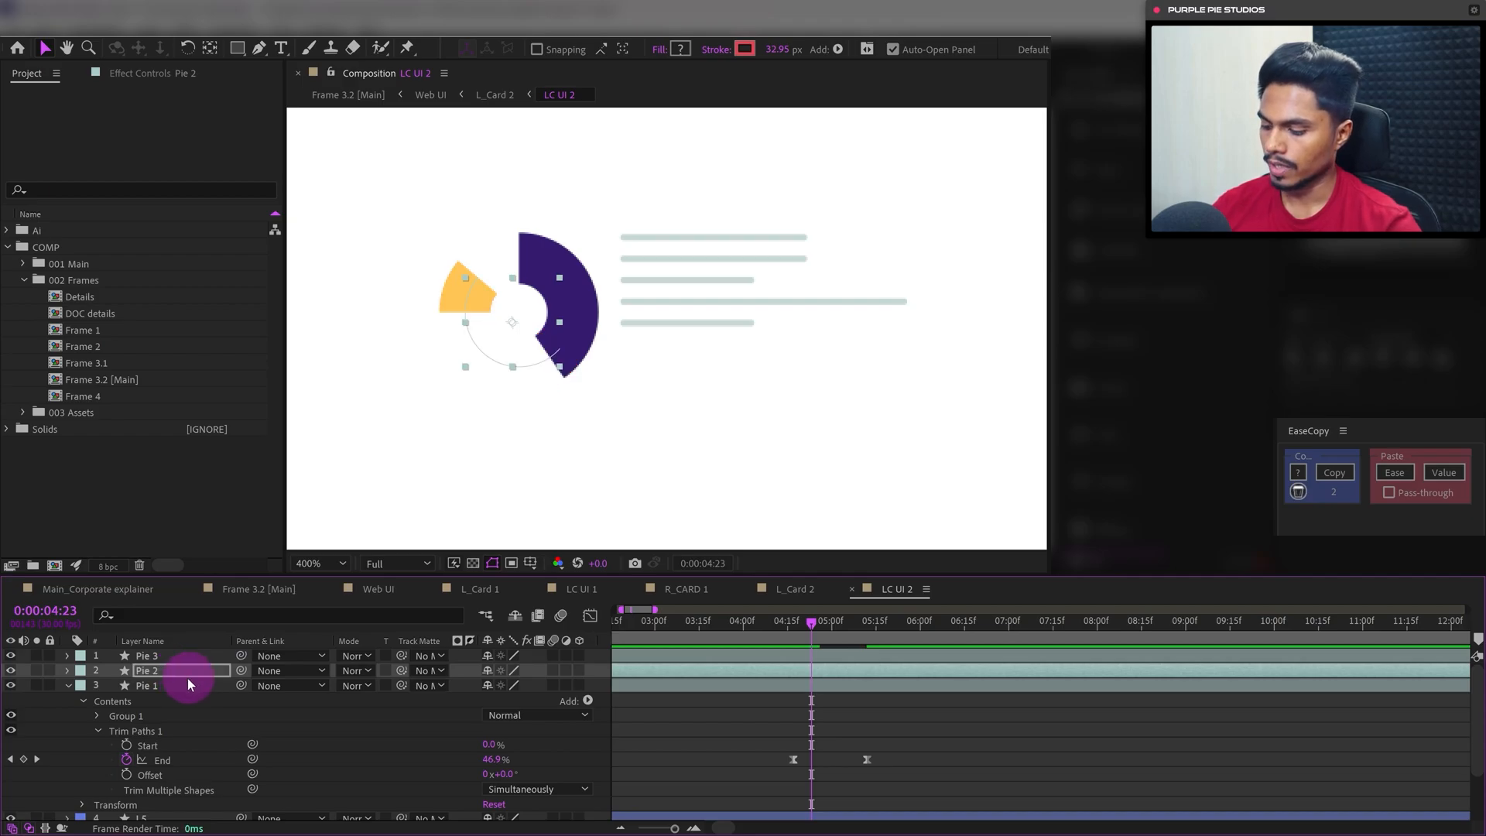
key("u")
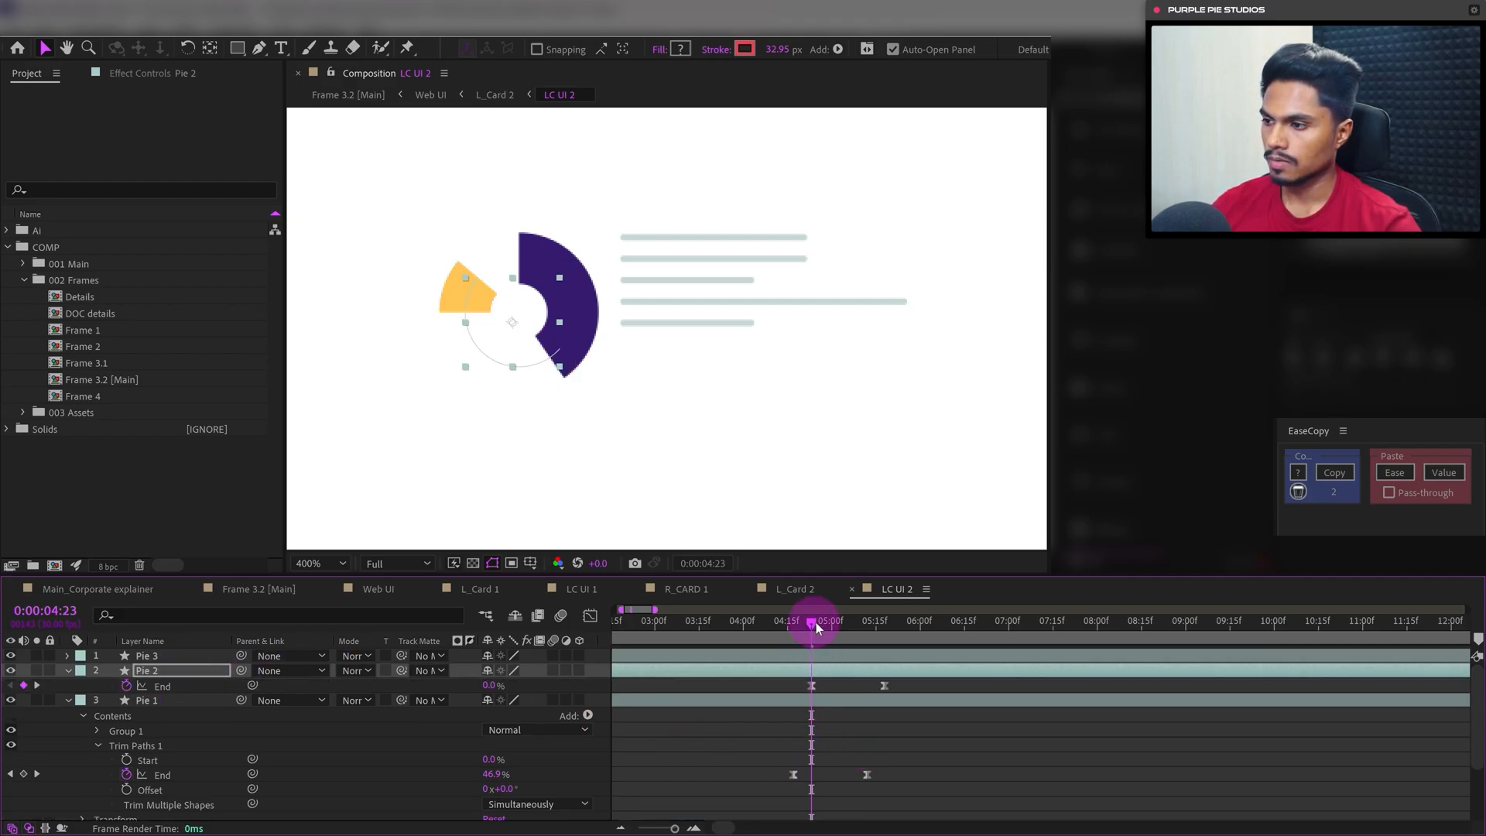
Paste the same Trim Paths onto the Pie 3 layer with its End keyframes starting at 0:00:05:03, and preview the pie reveal
mouse_move(812, 621)
left_mouse_down()
mouse_move(857, 643)
mouse_move(841, 648)
left_mouse_up()
left_click(147, 656)
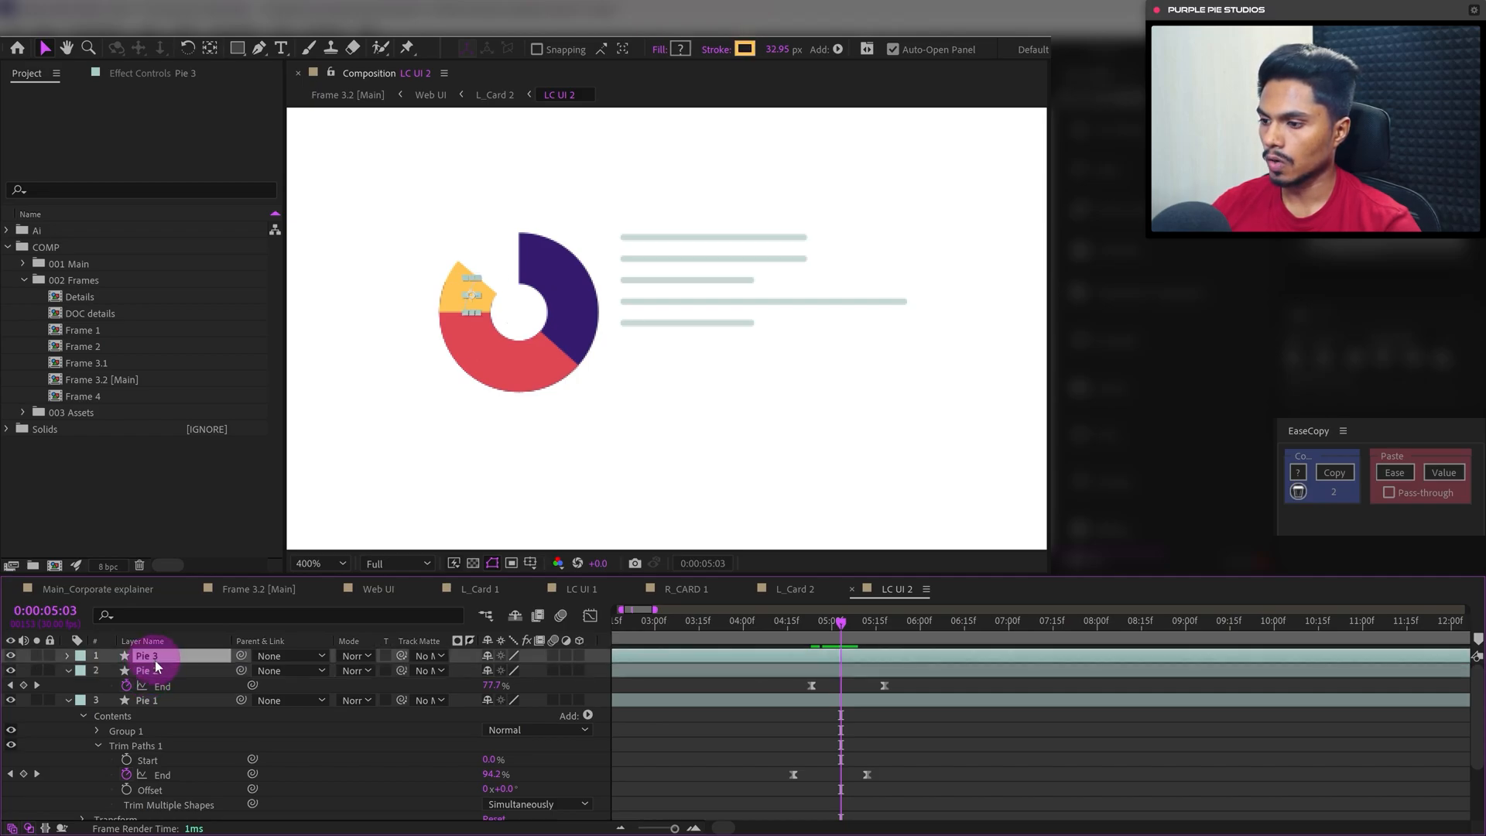
key("ctrl+v")
key("space")
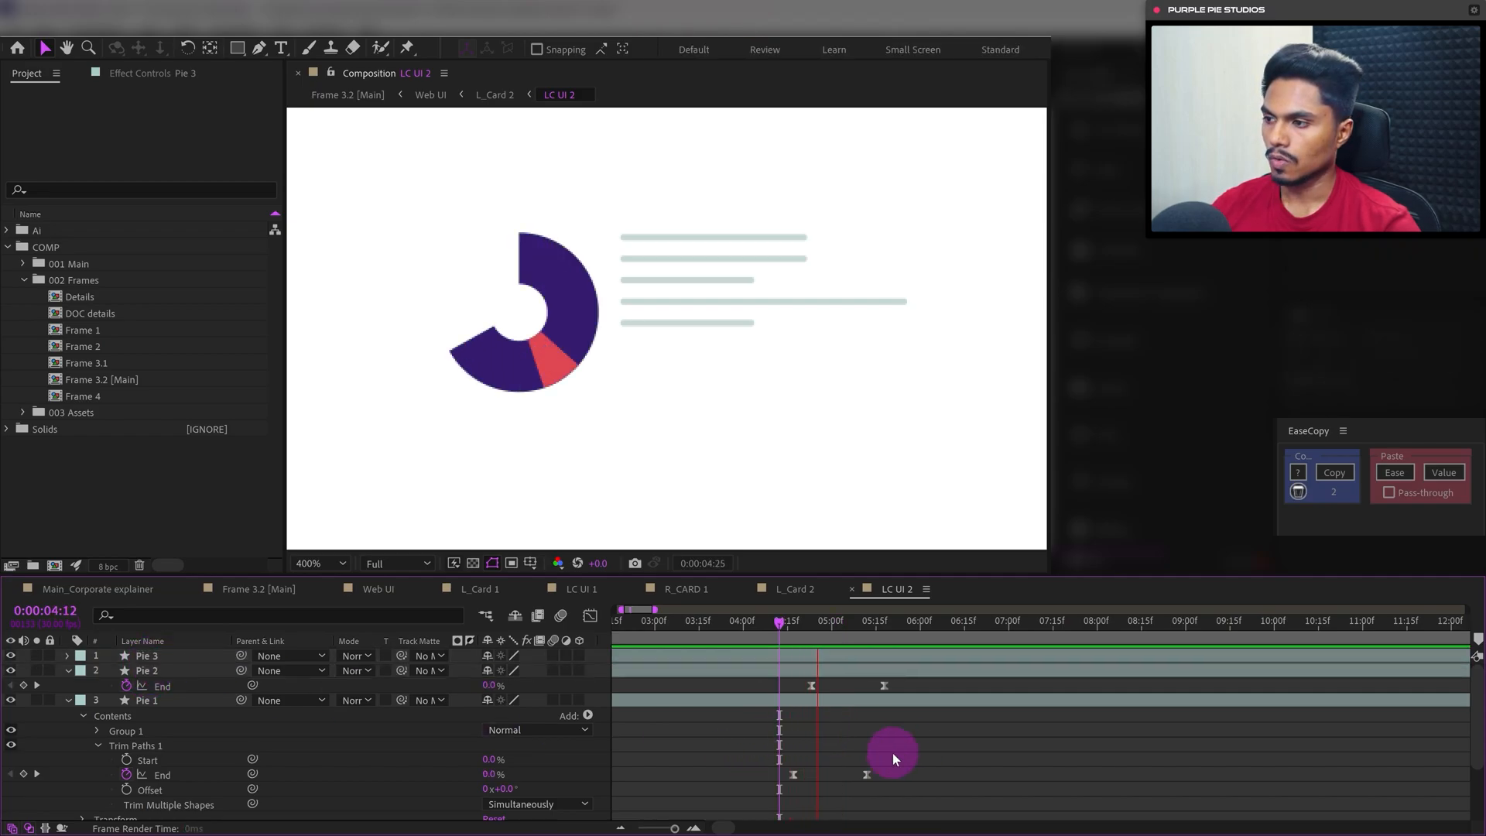
left_click_drag(792, 624, 840, 620)
left_click(539, 357)
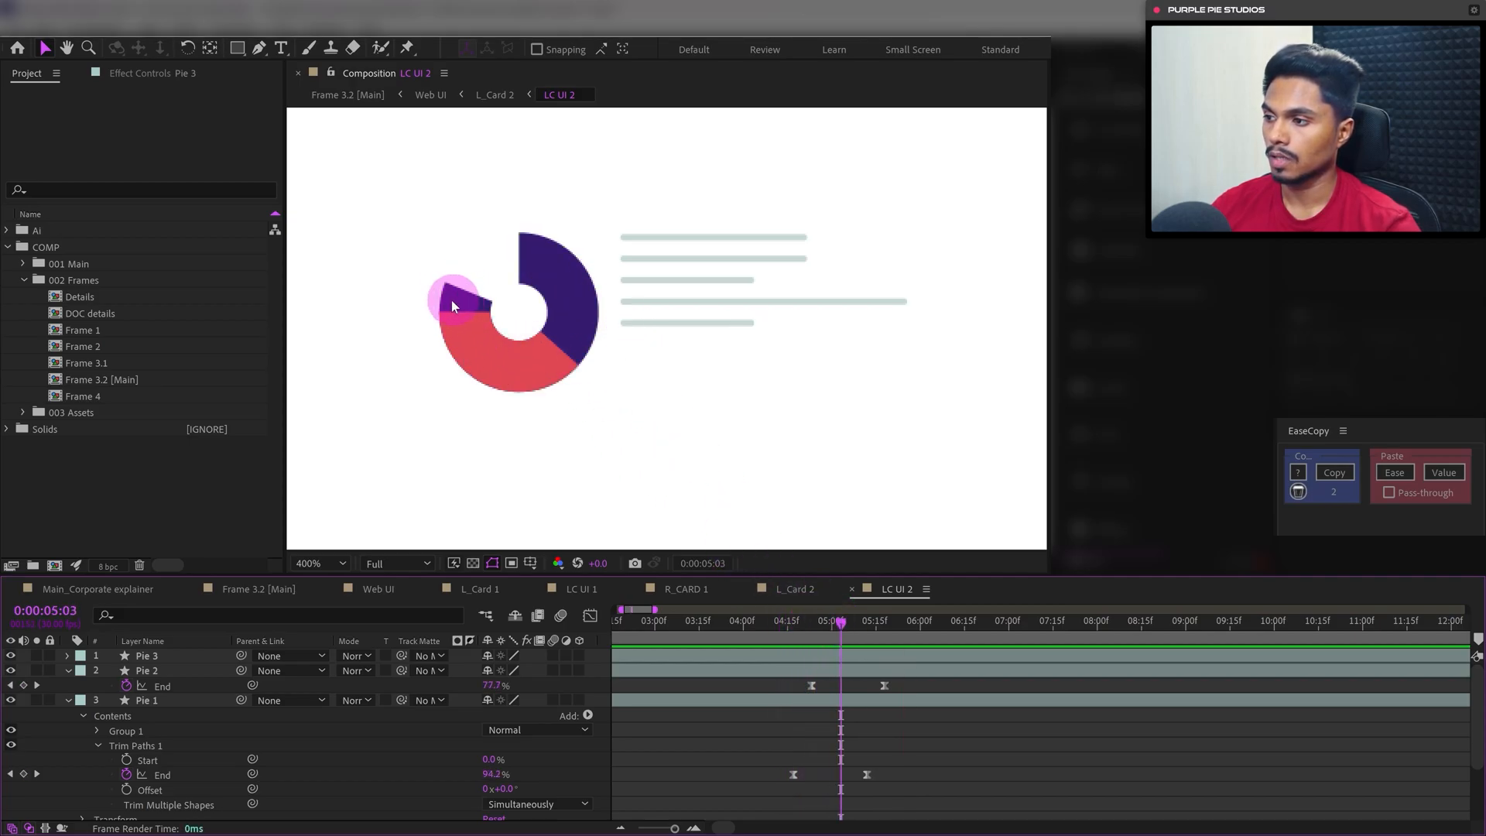
key("ctrl+v")
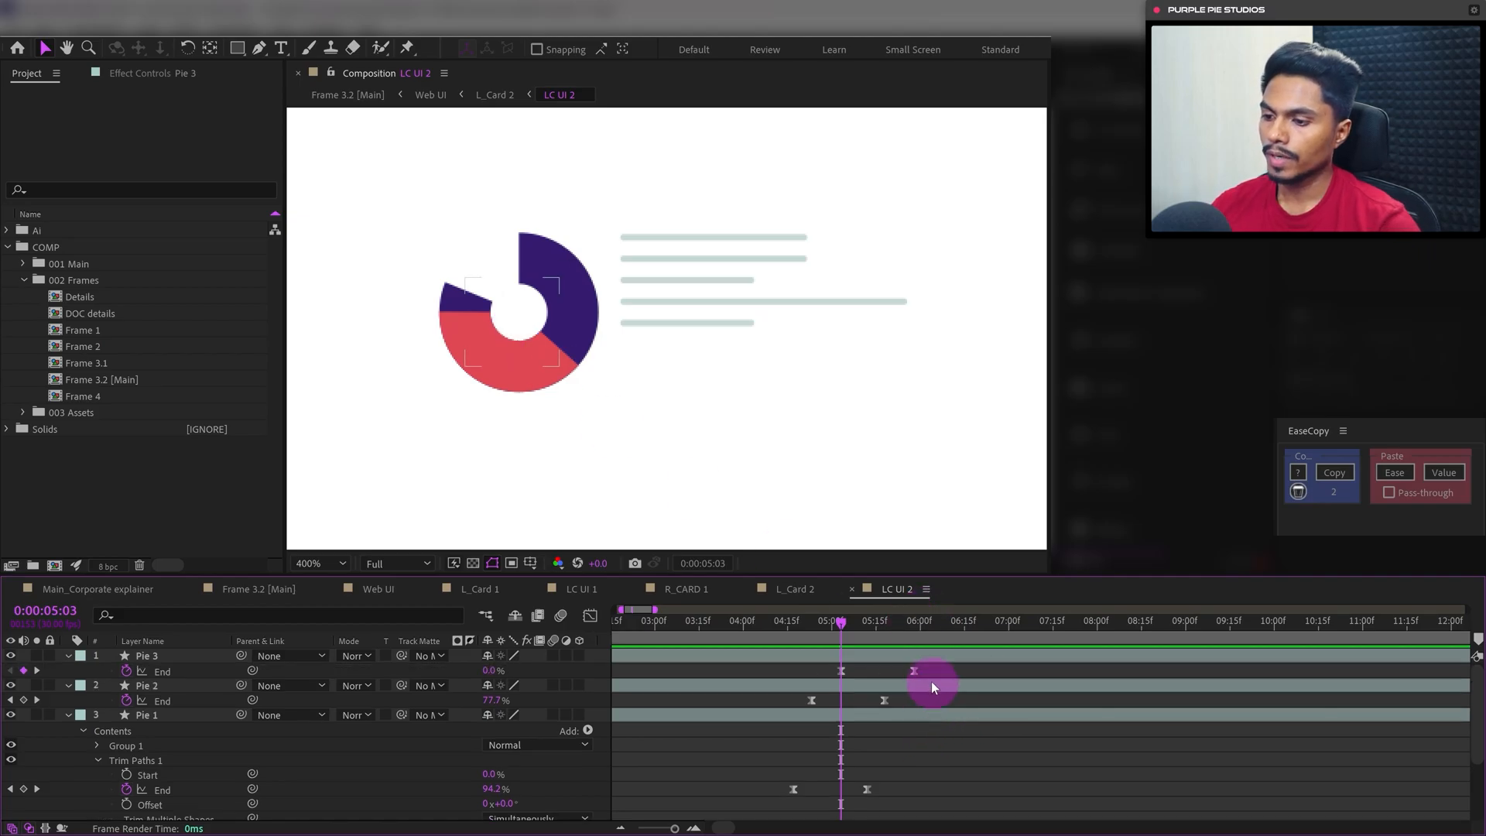
Shorten the Pie 2 and Pie 3 reveals by moving their last End keyframes earlier, placing Pie 2's at 0:00:05:09
left_click_drag(928, 670, 861, 706)
left_click(867, 635)
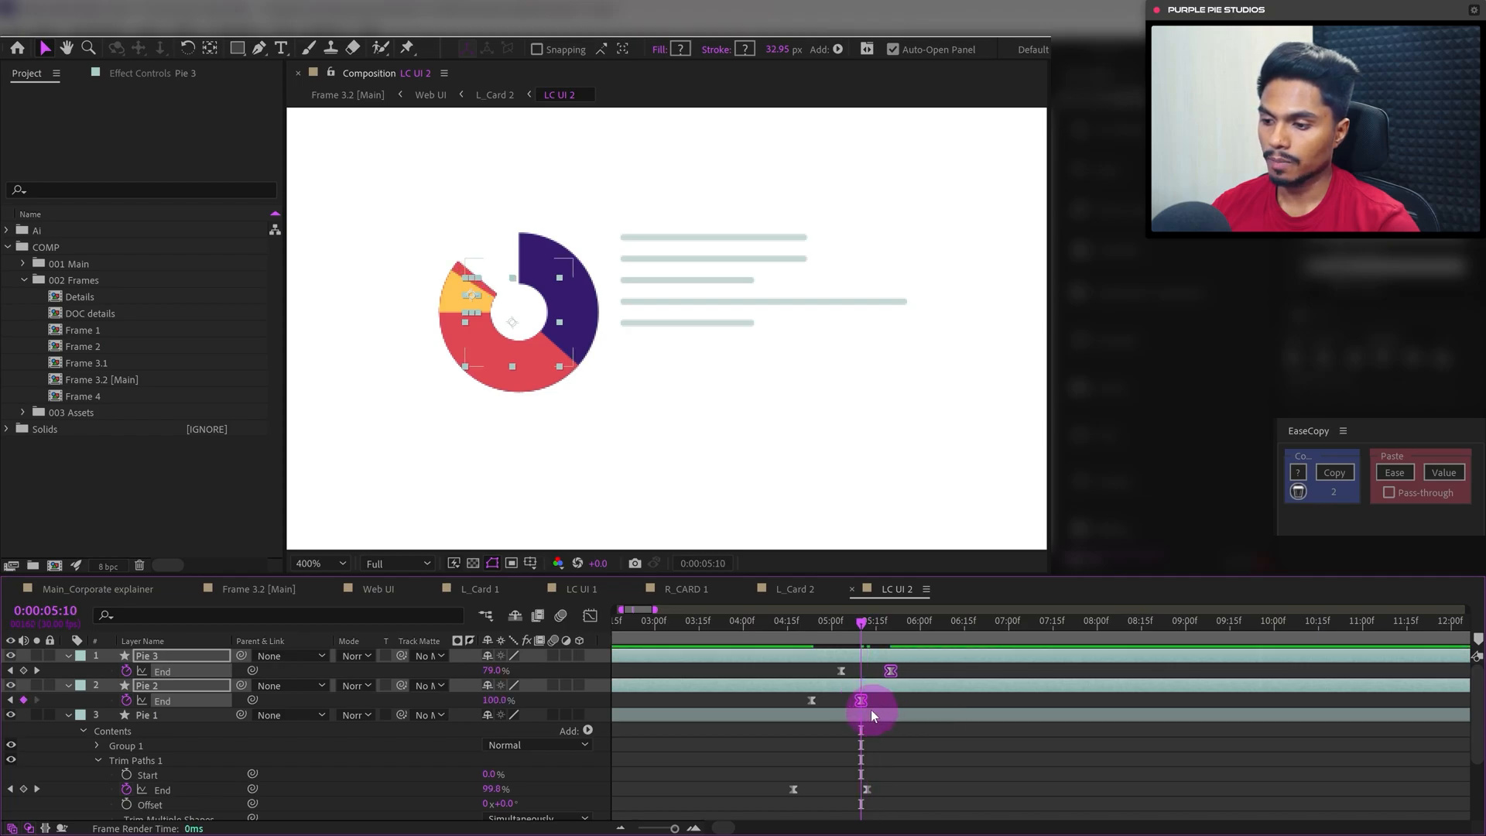
key("Page_Up")
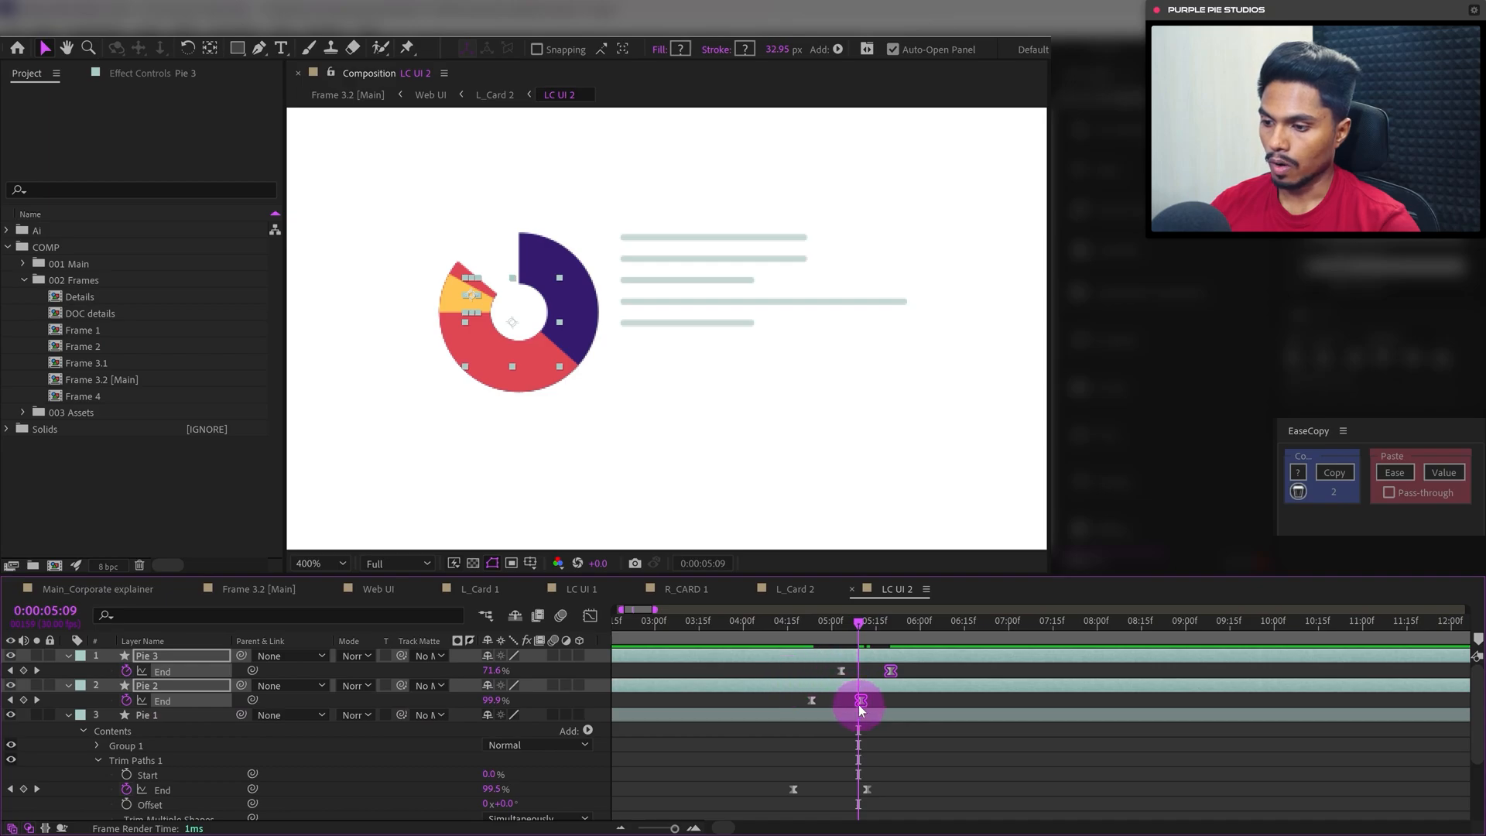
left_click_drag(861, 705, 855, 673)
Shift both of Pie 3's End keyframes slightly earlier, with the last one just before 0:00:05:09, and preview from 0:00:04:12
left_click(888, 672)
left_click(842, 672, "shift")
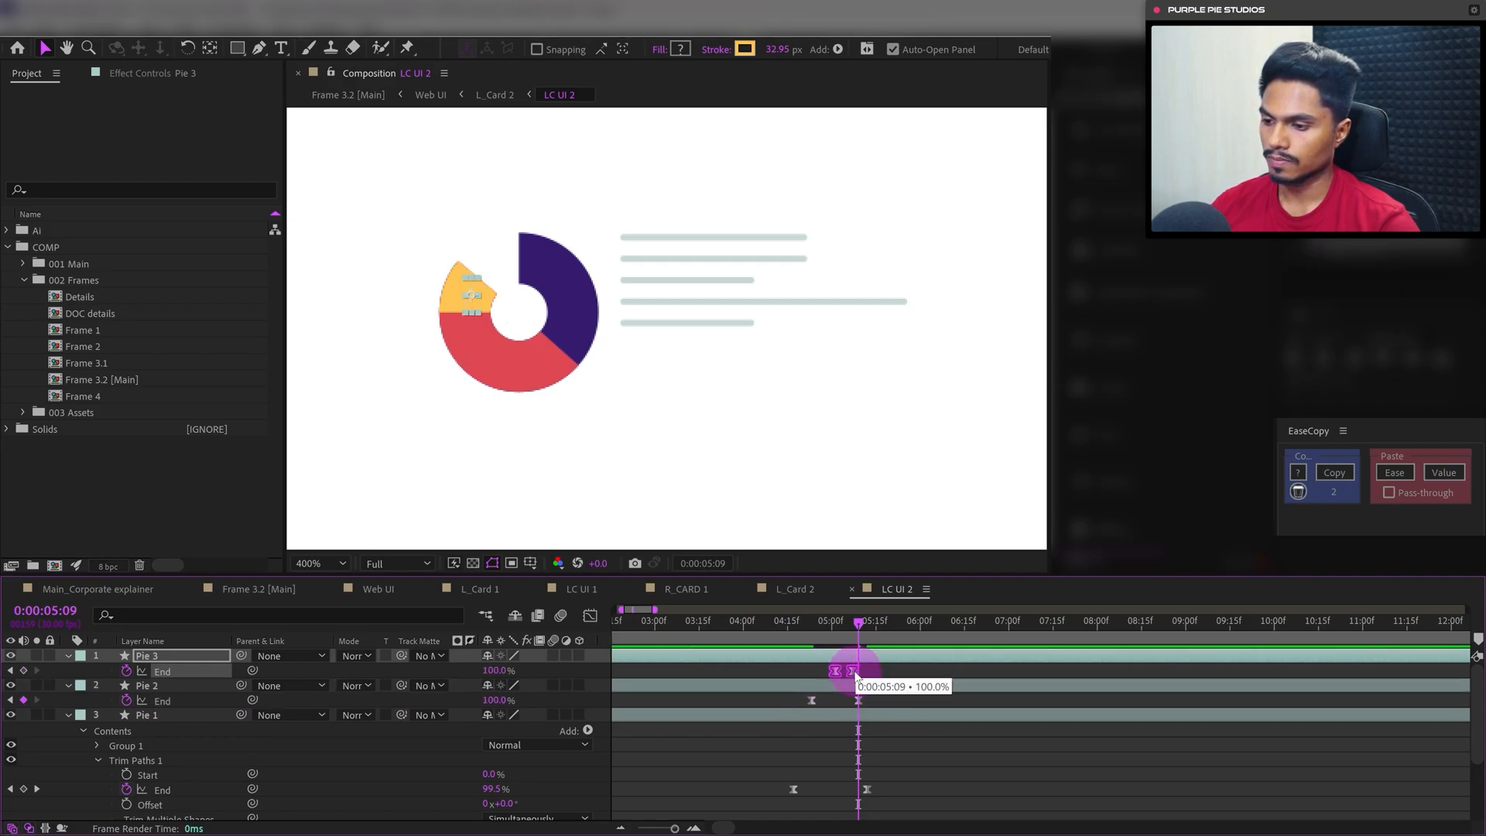
left_click(780, 621)
left_click(823, 769)
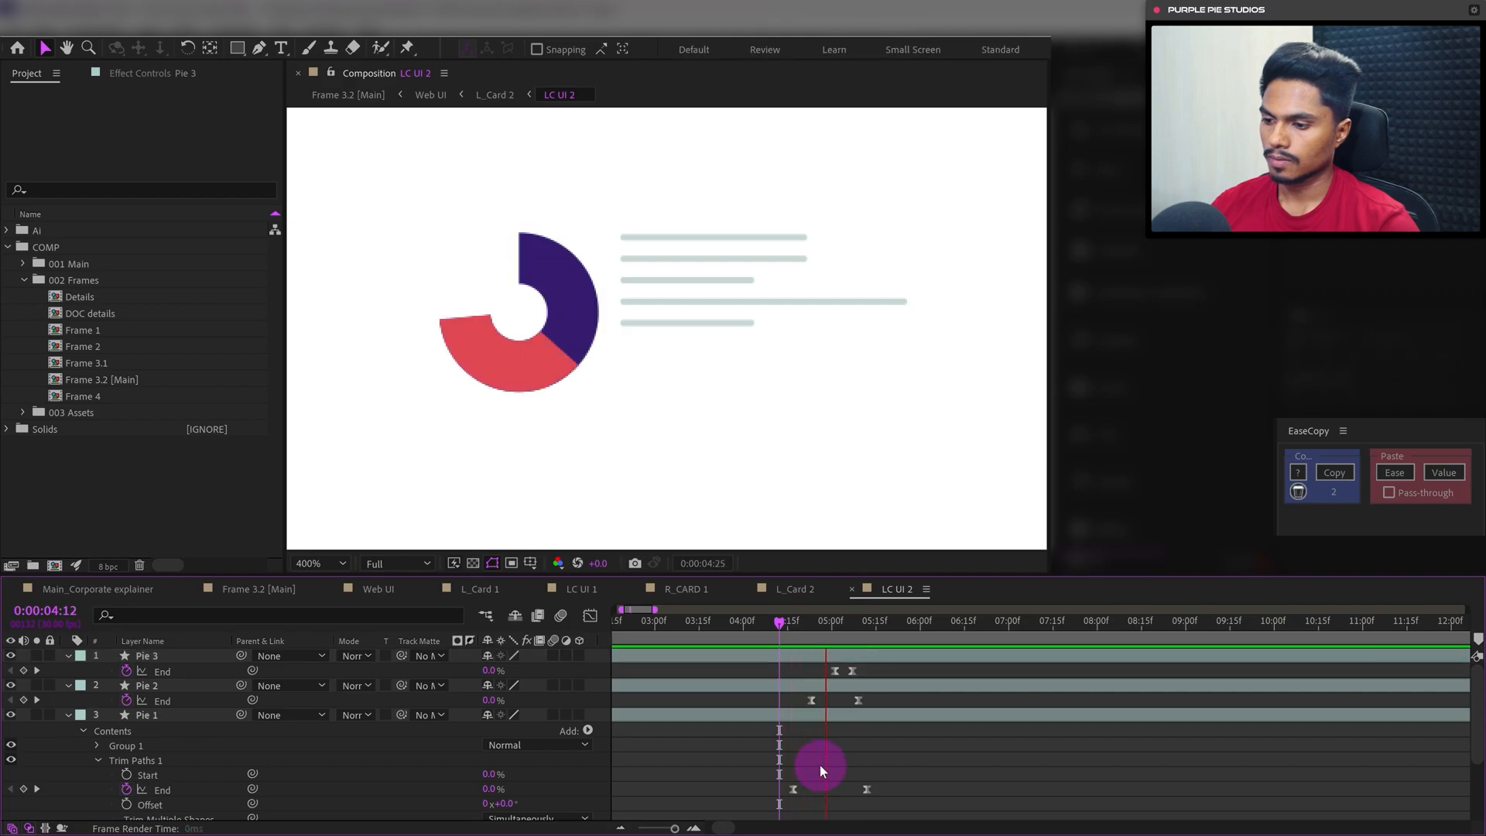
Delay Pie 1's last End keyframe by about 6 frames and check its speed graph and the handover to Pie 2
mouse_move(825, 634)
left_mouse_down()
mouse_move(848, 641)
mouse_move(822, 642)
left_mouse_up()
left_click_drag(867, 790, 880, 791)
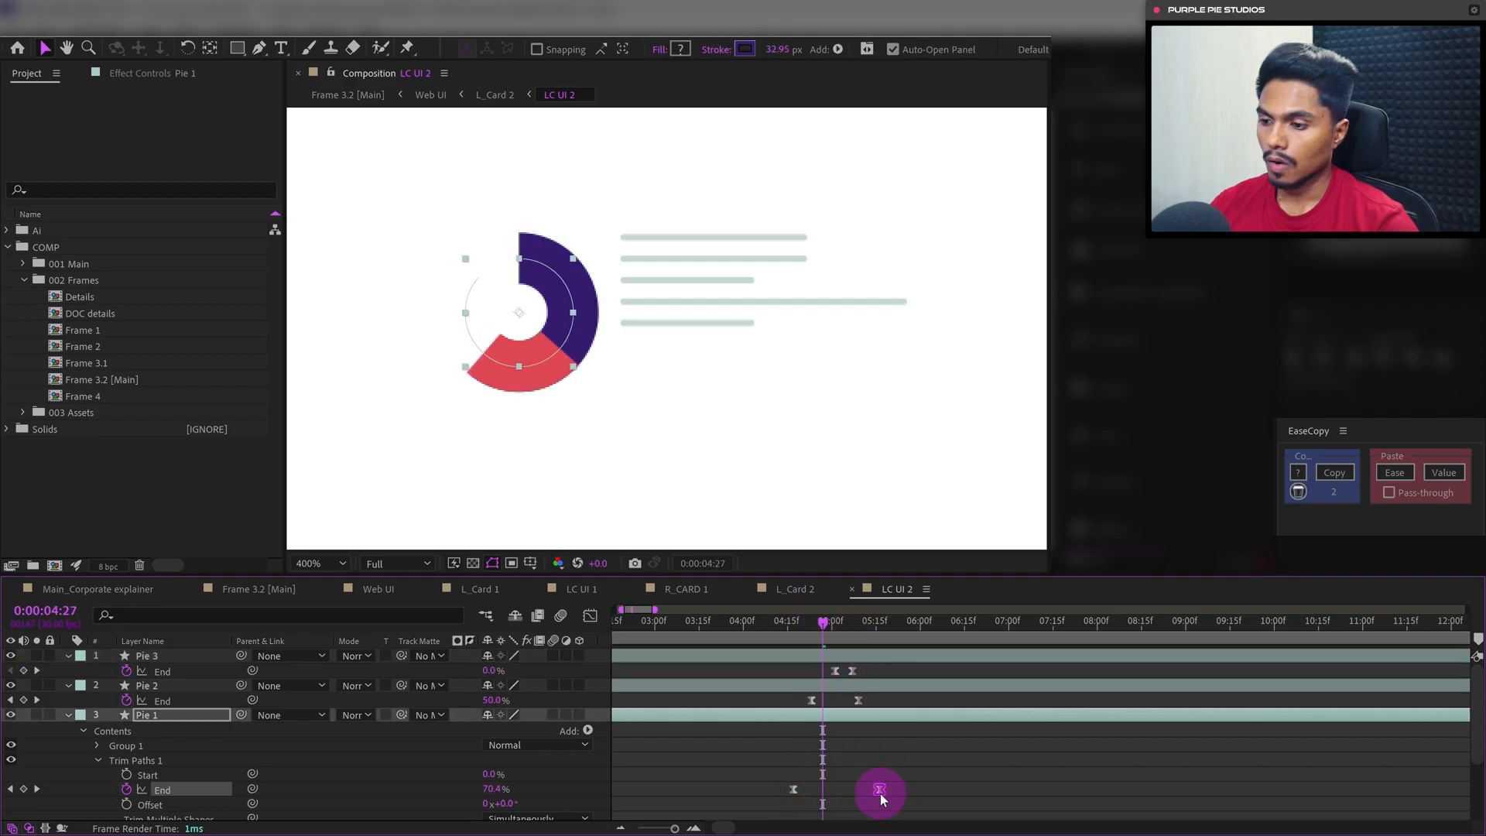
left_click(867, 762)
left_click_drag(822, 638, 818, 651)
left_click_drag(827, 771, 785, 797)
left_click(590, 616)
left_click(592, 617)
left_click(781, 758)
left_click_drag(819, 639, 813, 644)
left_click_drag(882, 790, 884, 791)
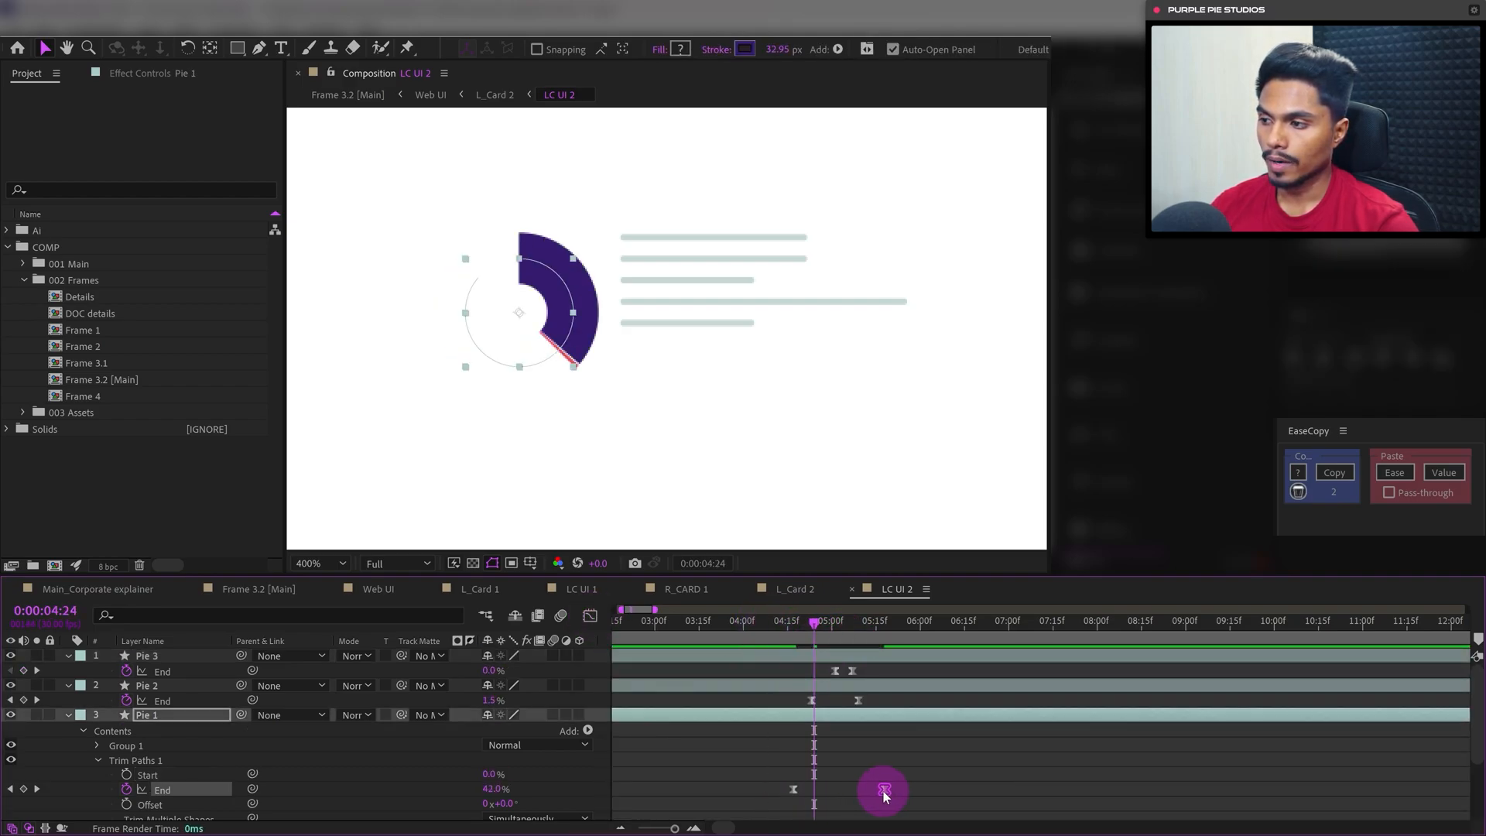
Move Pie 2's End keyframes about 1 frame earlier and Pie 3's about 3 frames earlier to tighten the overlap
left_click(881, 762)
left_click(840, 633)
left_click_drag(861, 667, 804, 708)
left_click(834, 766)
left_click_drag(812, 700, 815, 701)
Fine-tune the pie End animation in the graph editor, then reduce Pie 1's expanded properties to its keyframed End
left_click_drag(818, 771, 783, 802)
left_click(591, 616)
left_click_drag(808, 785, 809, 788)
left_click(590, 617)
left_click(895, 746)
key("u")
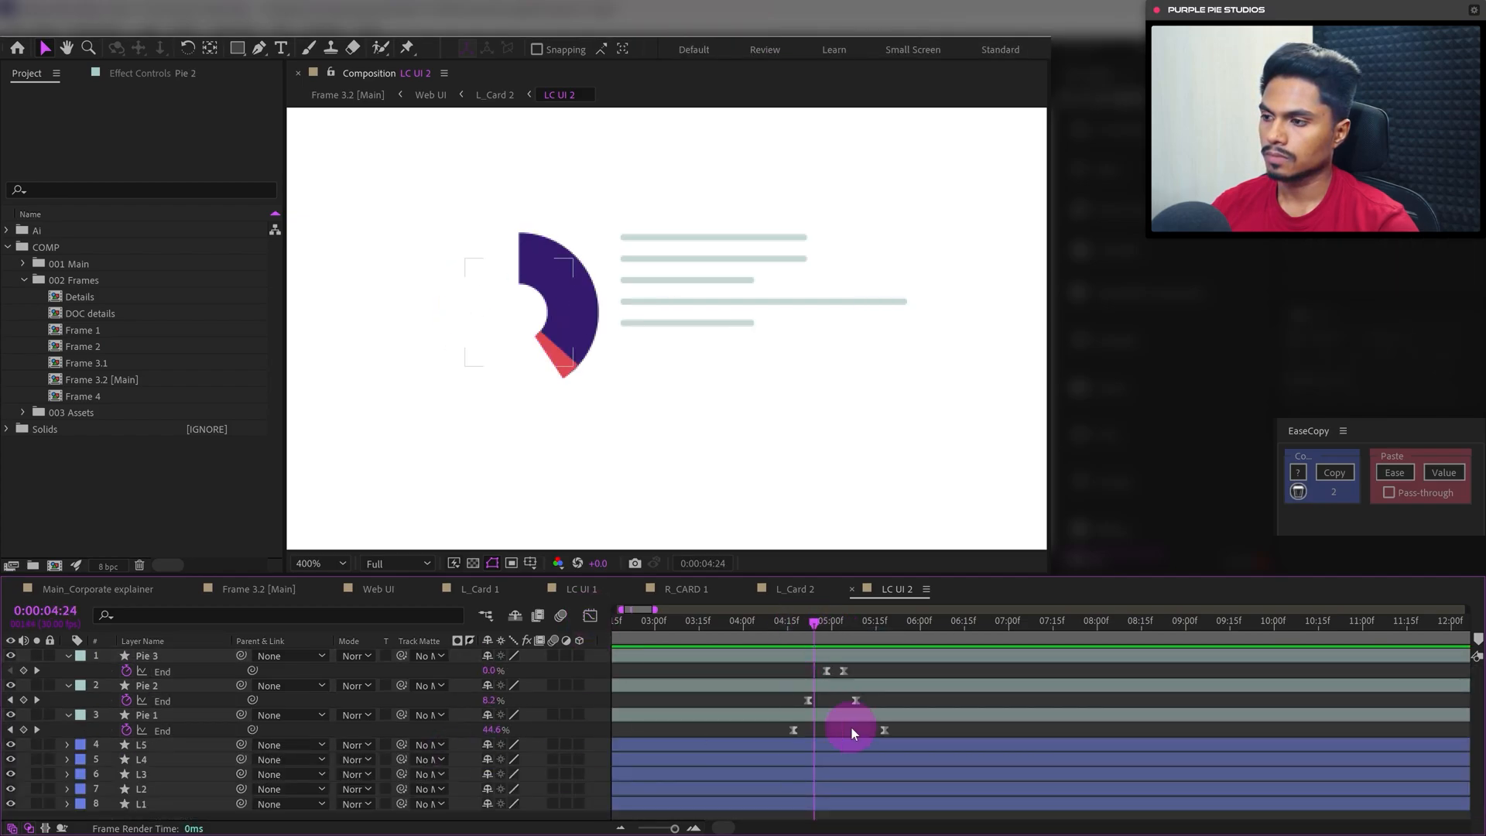
Delay Pie 1's last End keyframe by about 4 frames and add an intermediate End keyframe with a raised value near 0:00:04:23
left_click_drag(884, 730, 896, 730)
left_click_drag(496, 729, 503, 730)
left_click_drag(814, 639, 823, 640)
left_click_drag(815, 730, 812, 730)
Preview the complete pie reveal from 0:00:04:02 and save the project
left_click(749, 640)
left_click(791, 675)
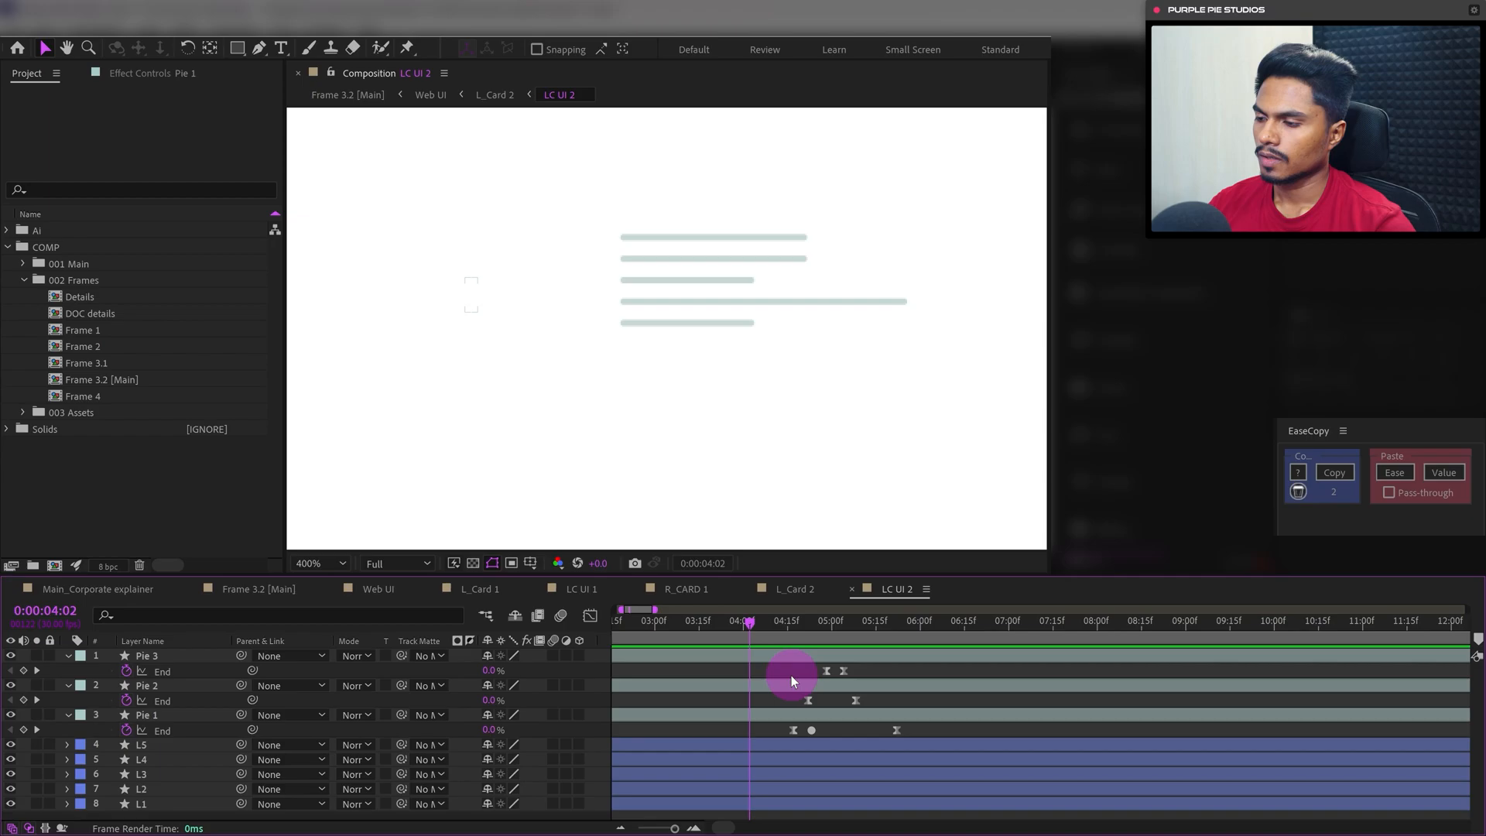
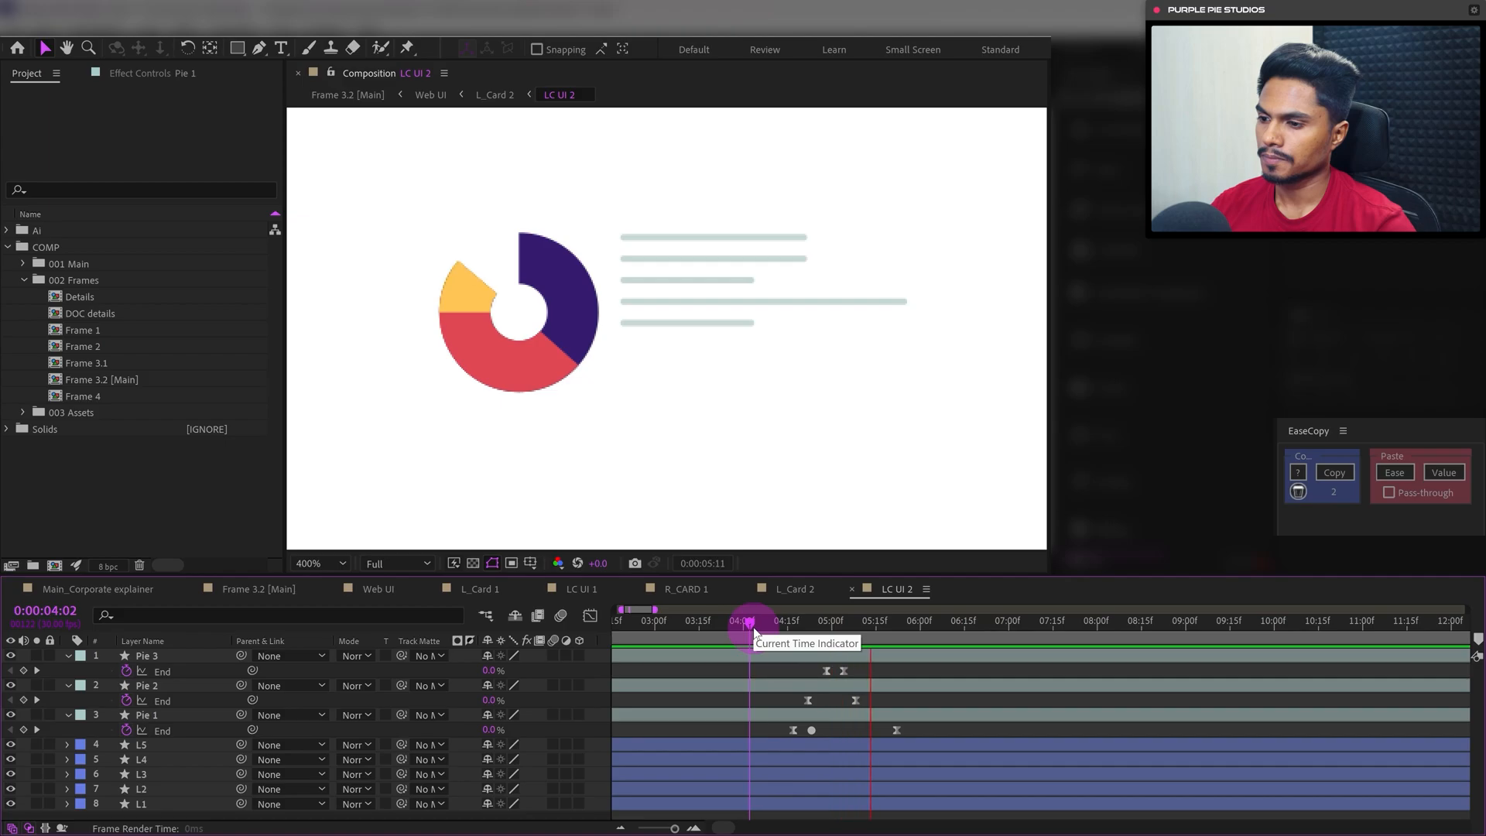
left_click(932, 631)
key("ctrl+s")
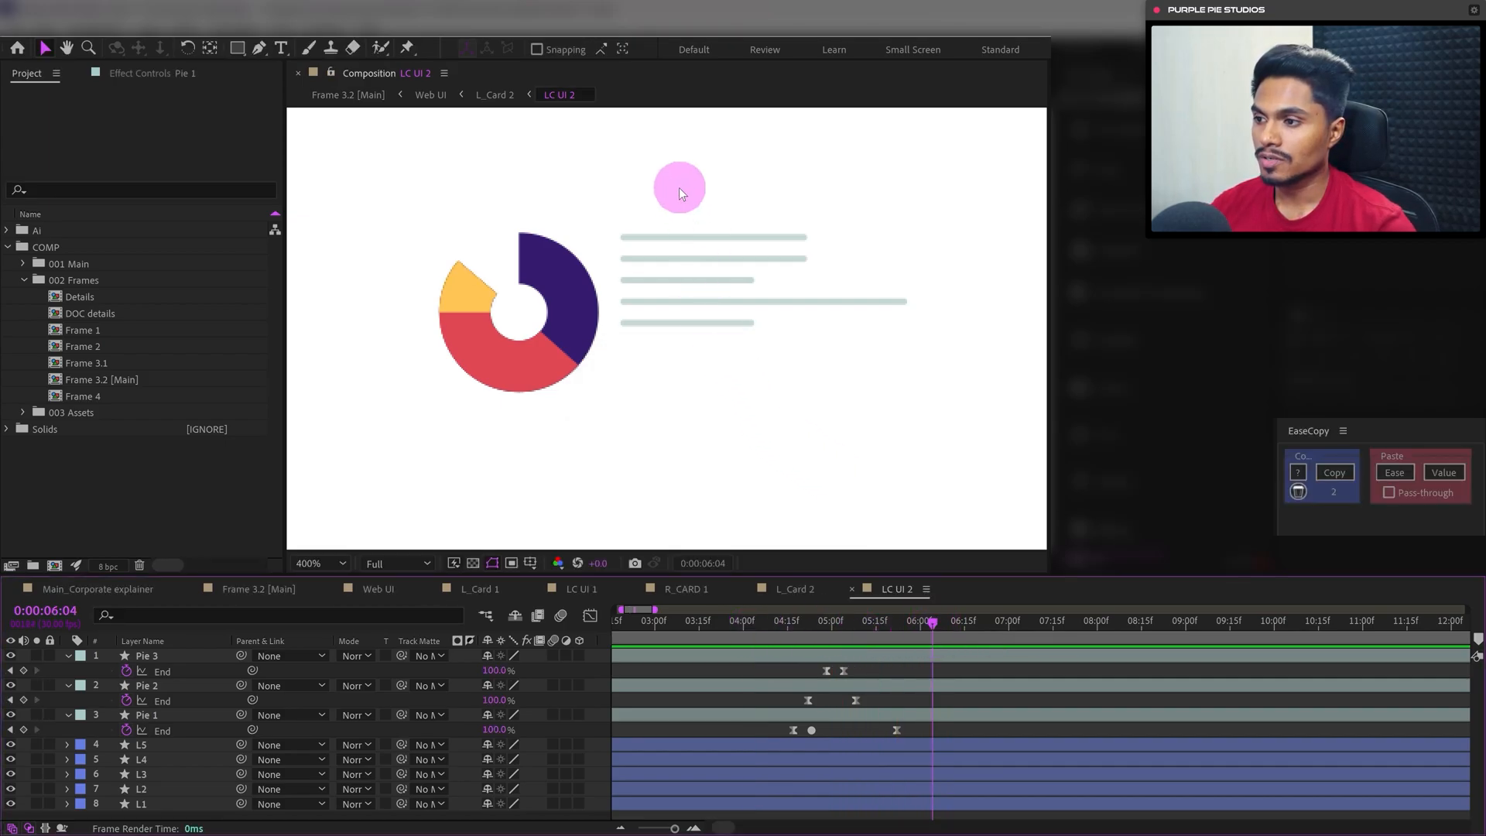
Pick the animated Trim Paths 1 of layer L1 in the LC UI 1 composition and copy it
left_click_drag(678, 188, 802, 423)
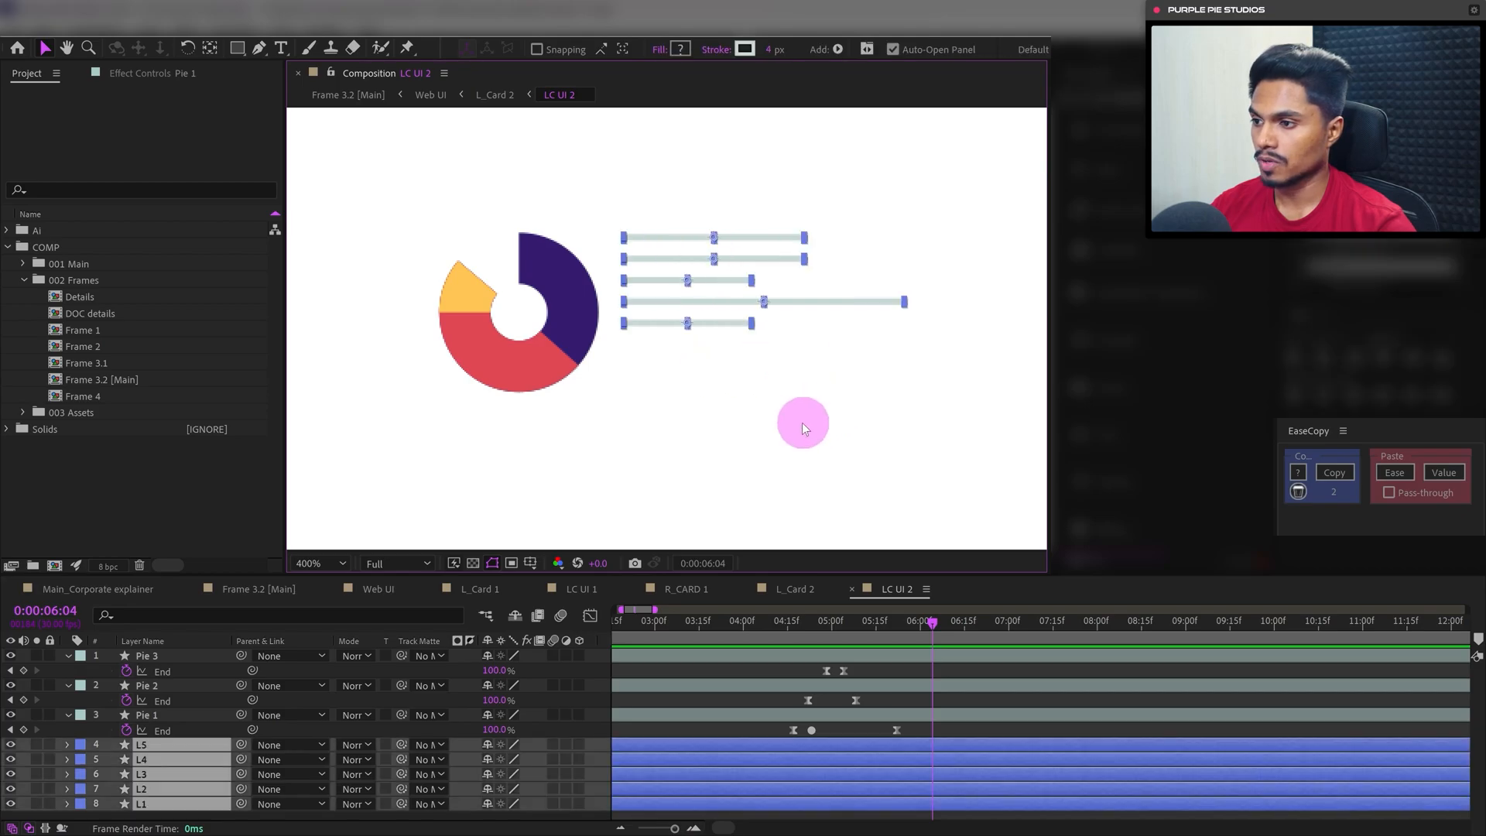
left_click(976, 672)
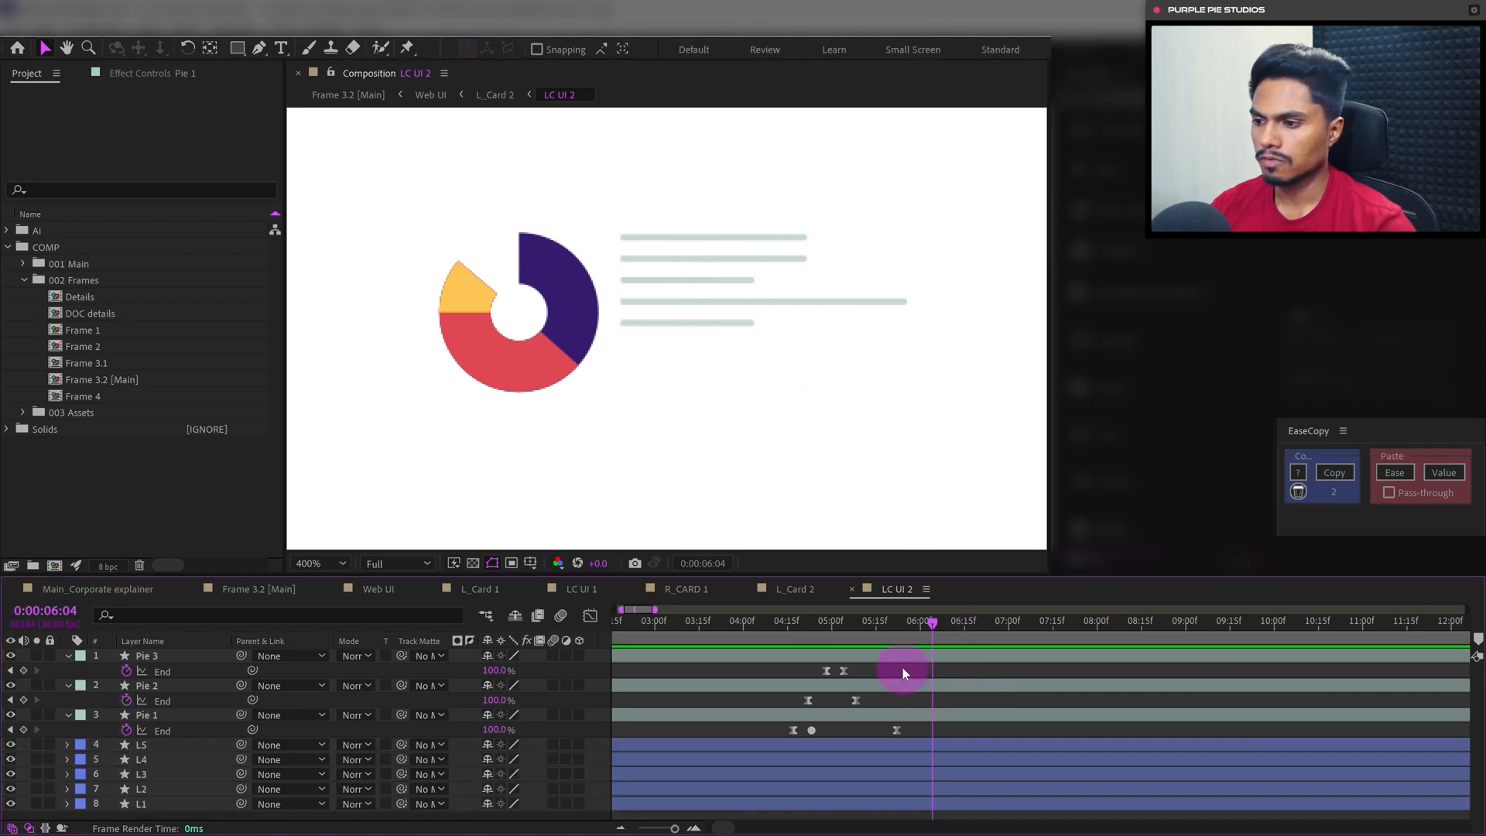
left_click(580, 589)
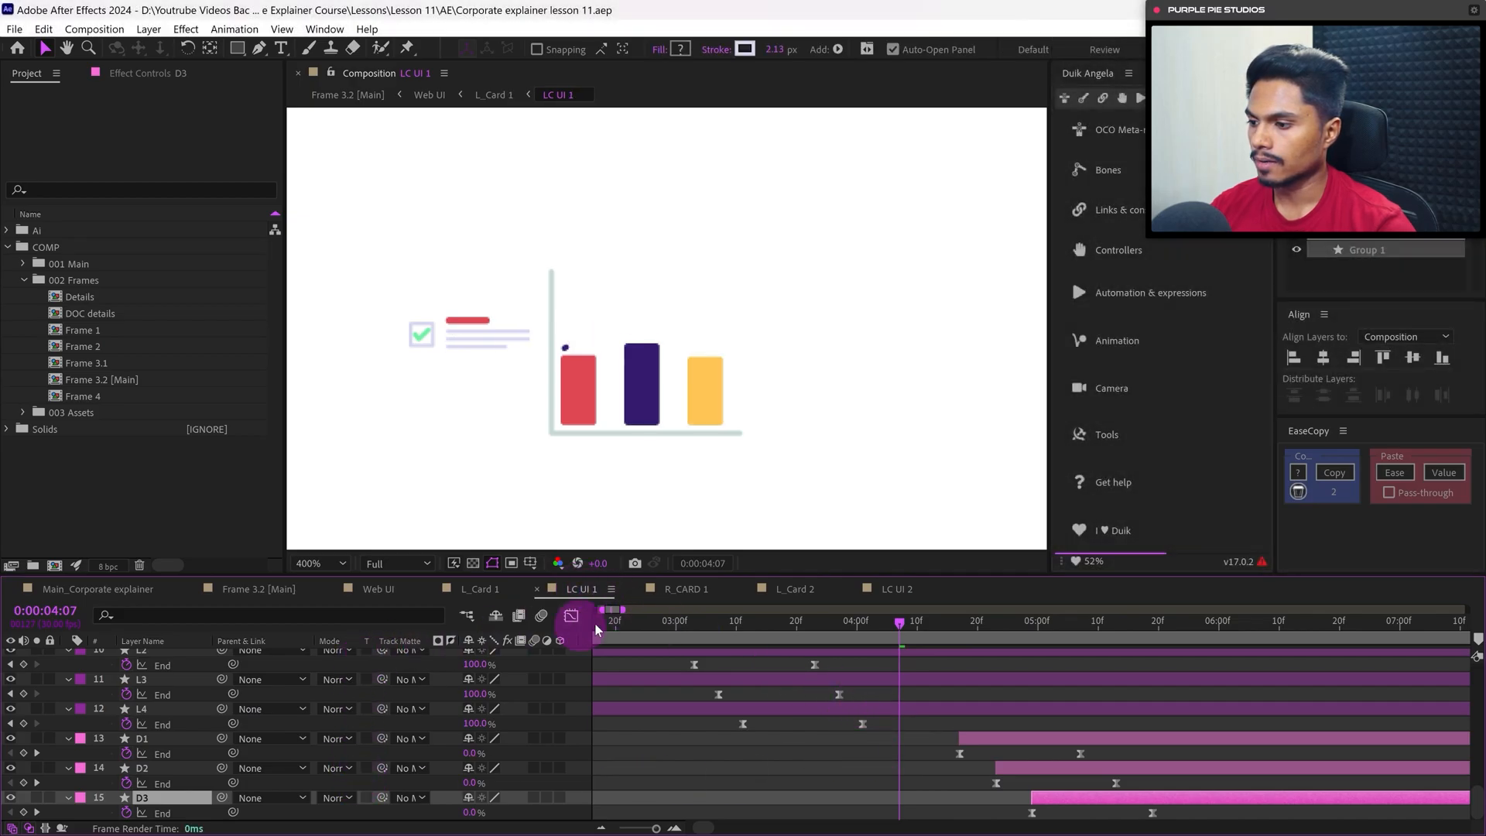
key("grave")
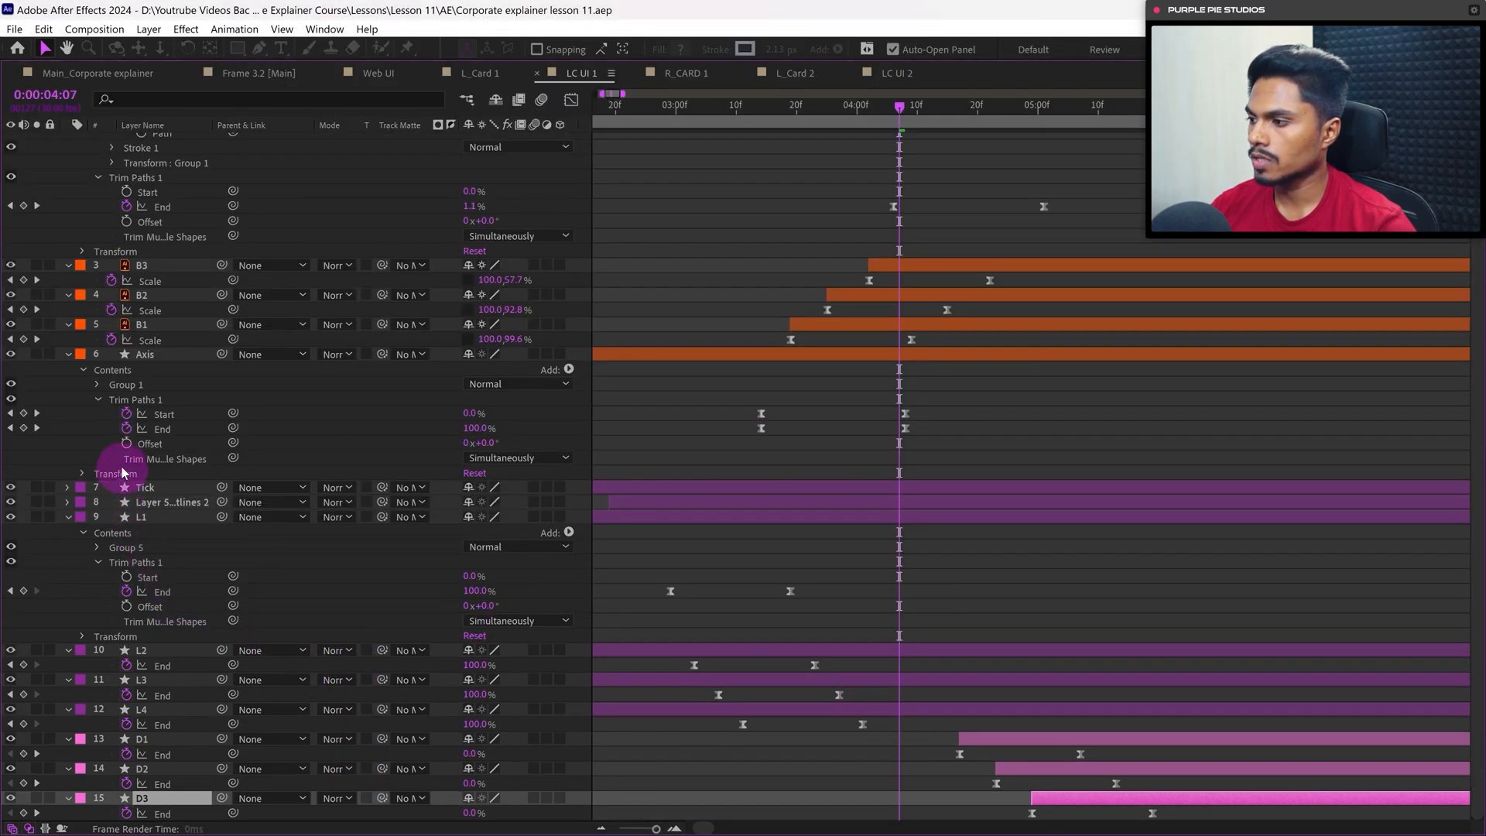
left_click(133, 399)
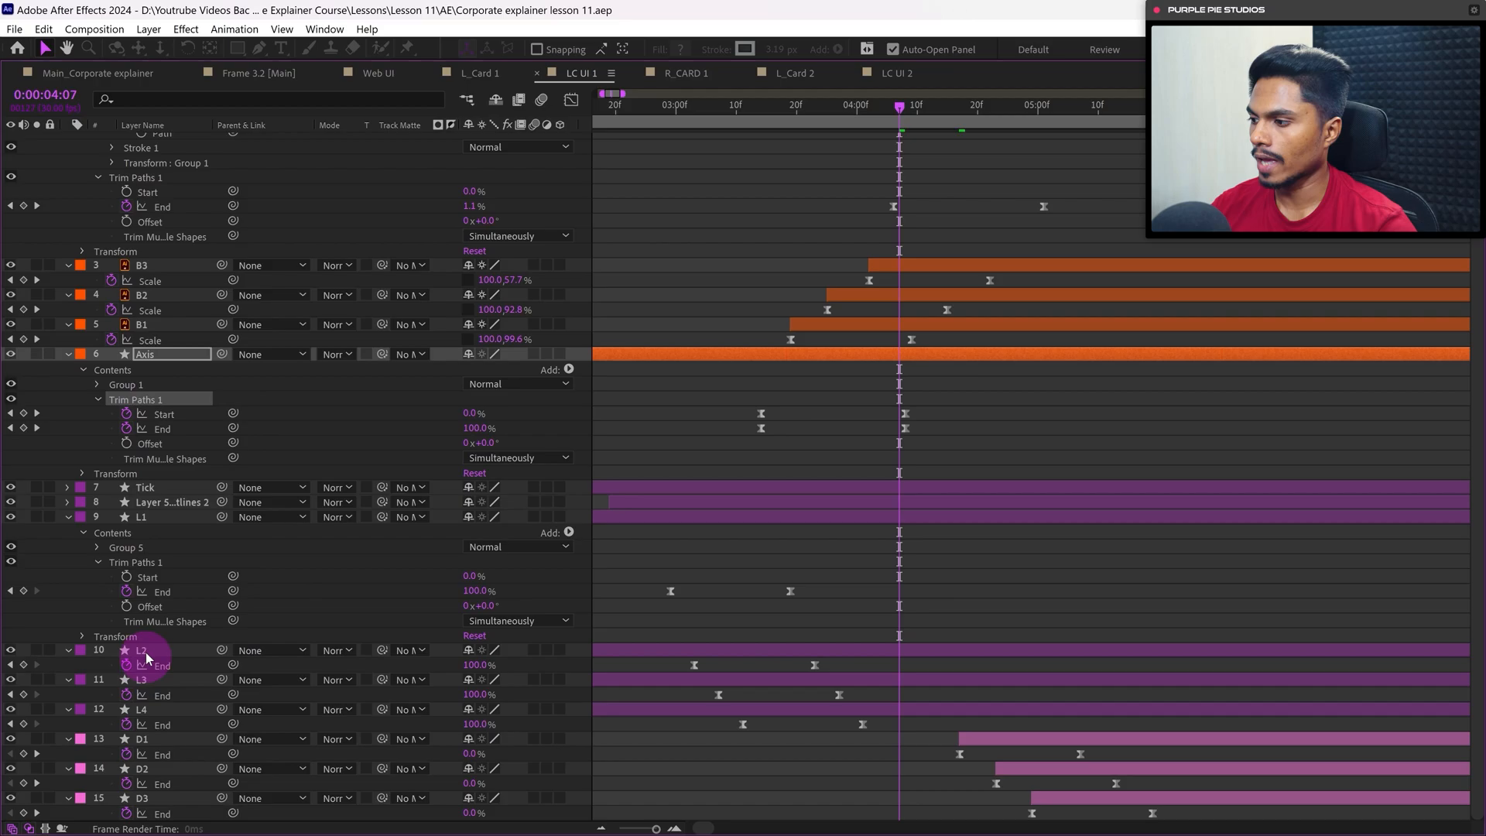
left_click(135, 563)
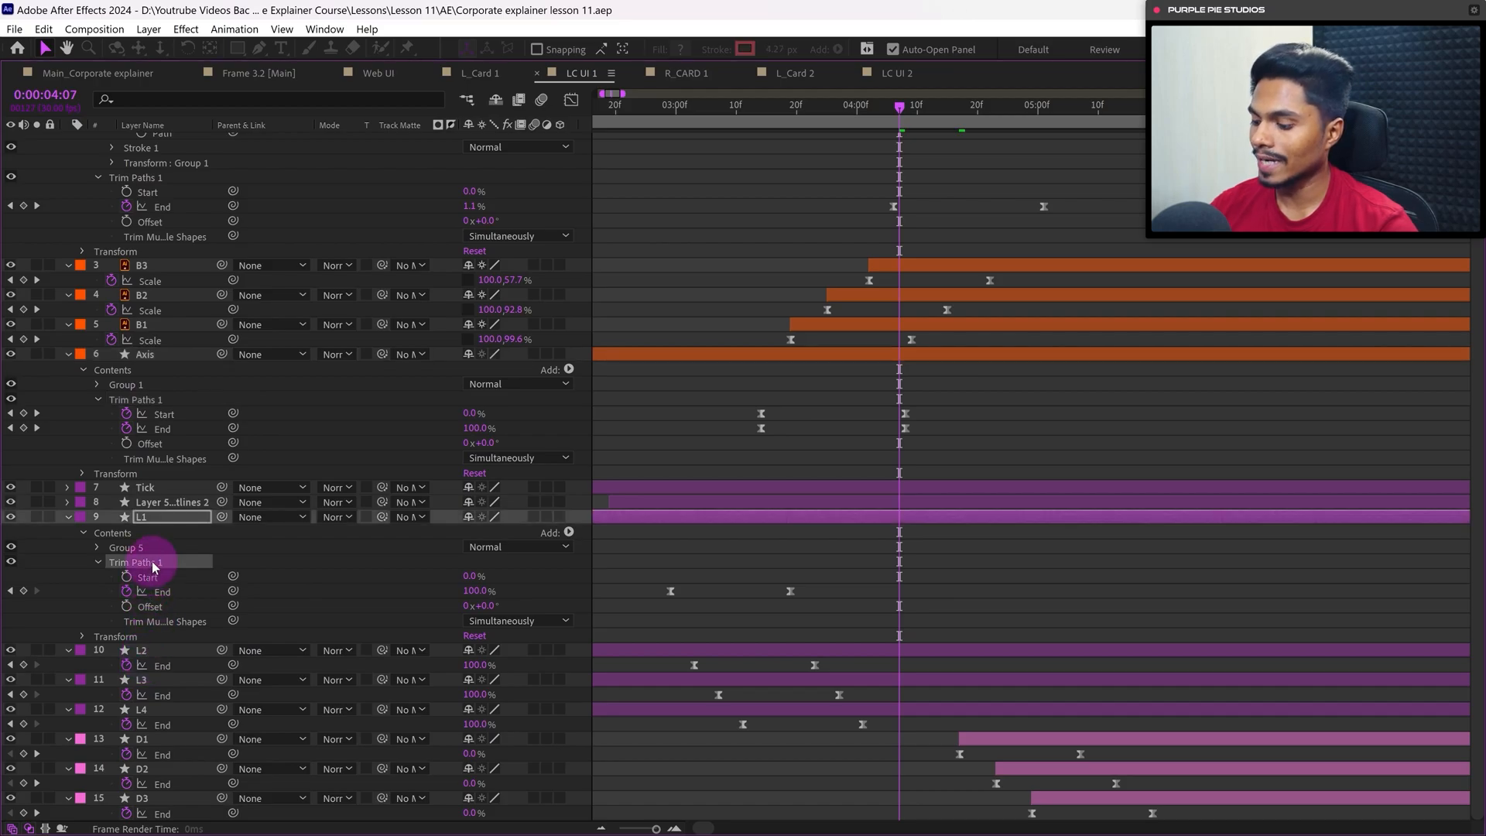
double_click(581, 74)
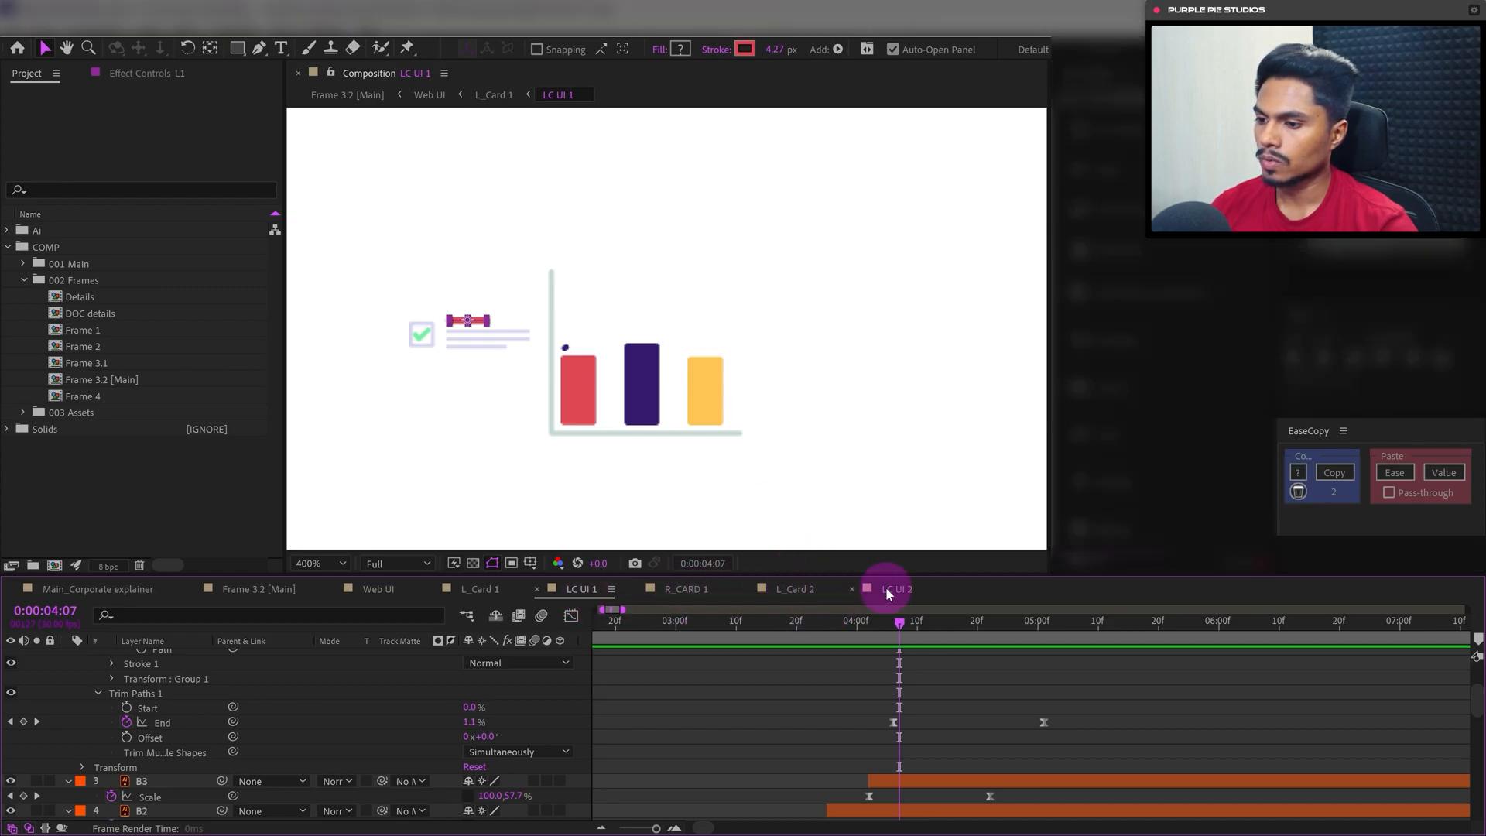
Trim the starts of LC UI 2's layers L1–L5 to 0:00:04:26, paste the copied Trim Paths onto them and reveal their keyframes
left_click(887, 590)
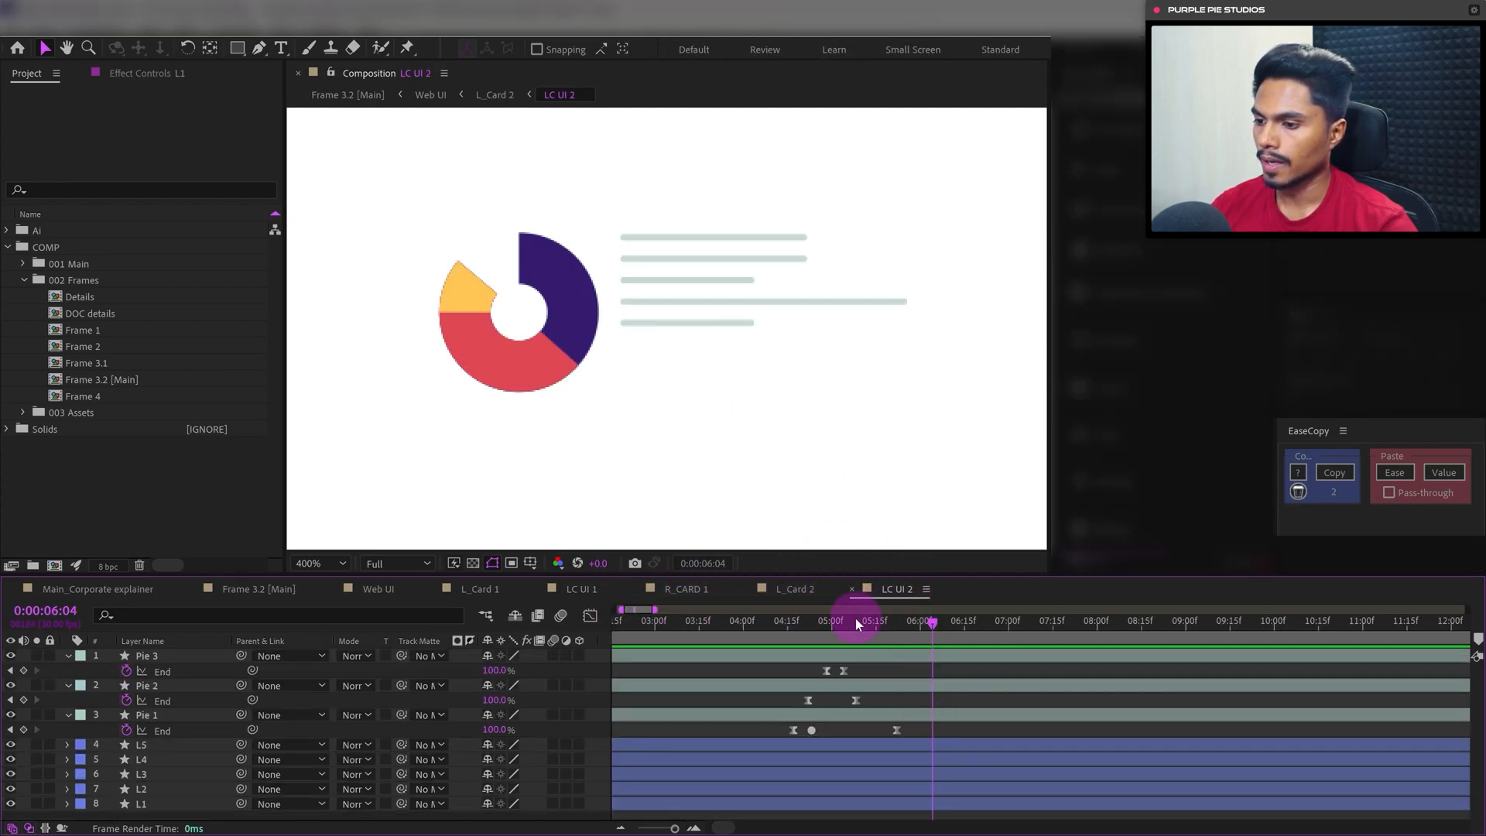
left_click_drag(856, 619, 821, 647)
left_click_drag(669, 179, 771, 445)
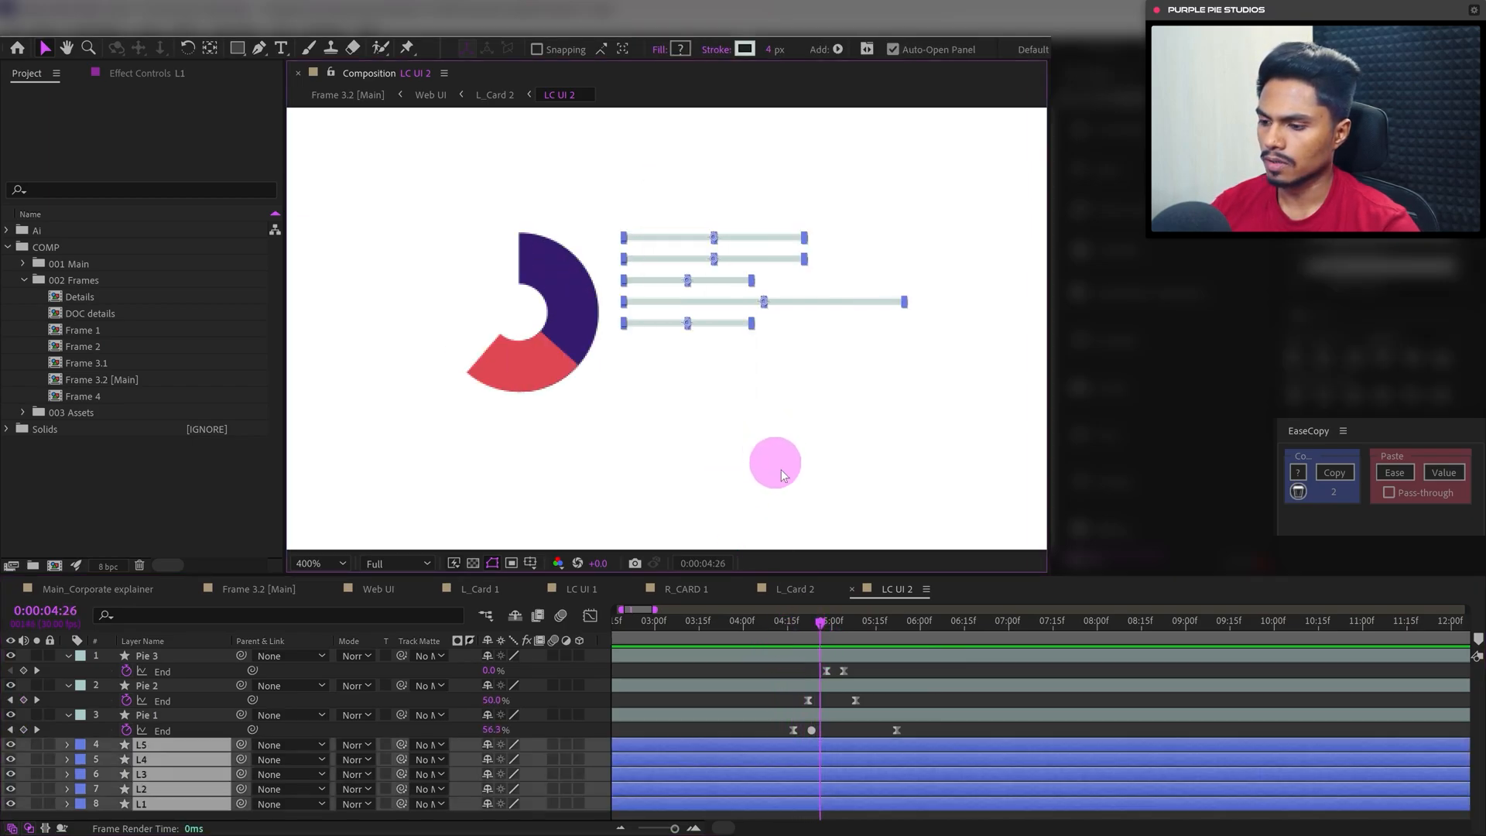
left_click(820, 671)
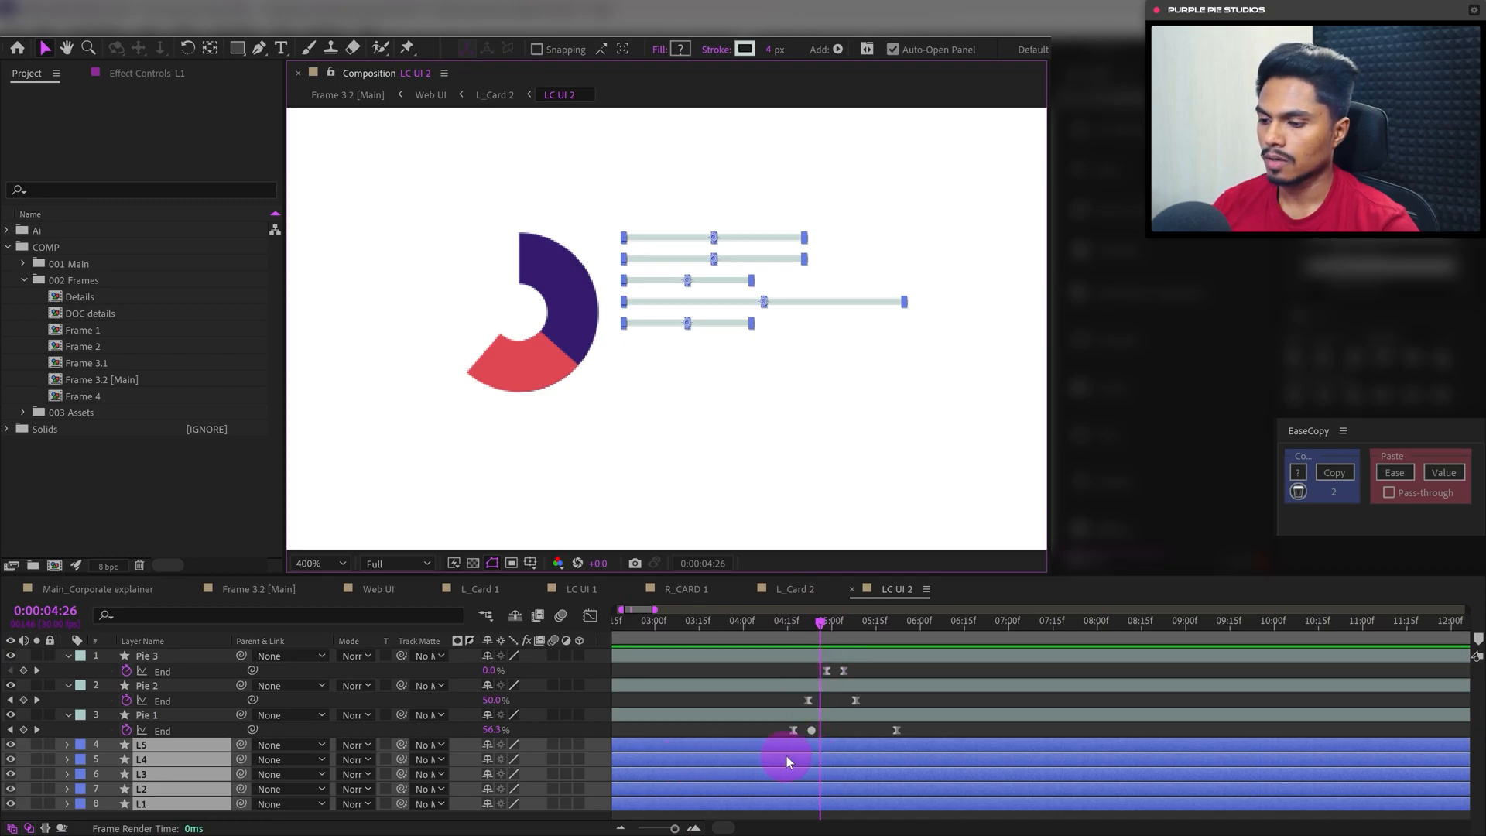
key("alt+bracketleft")
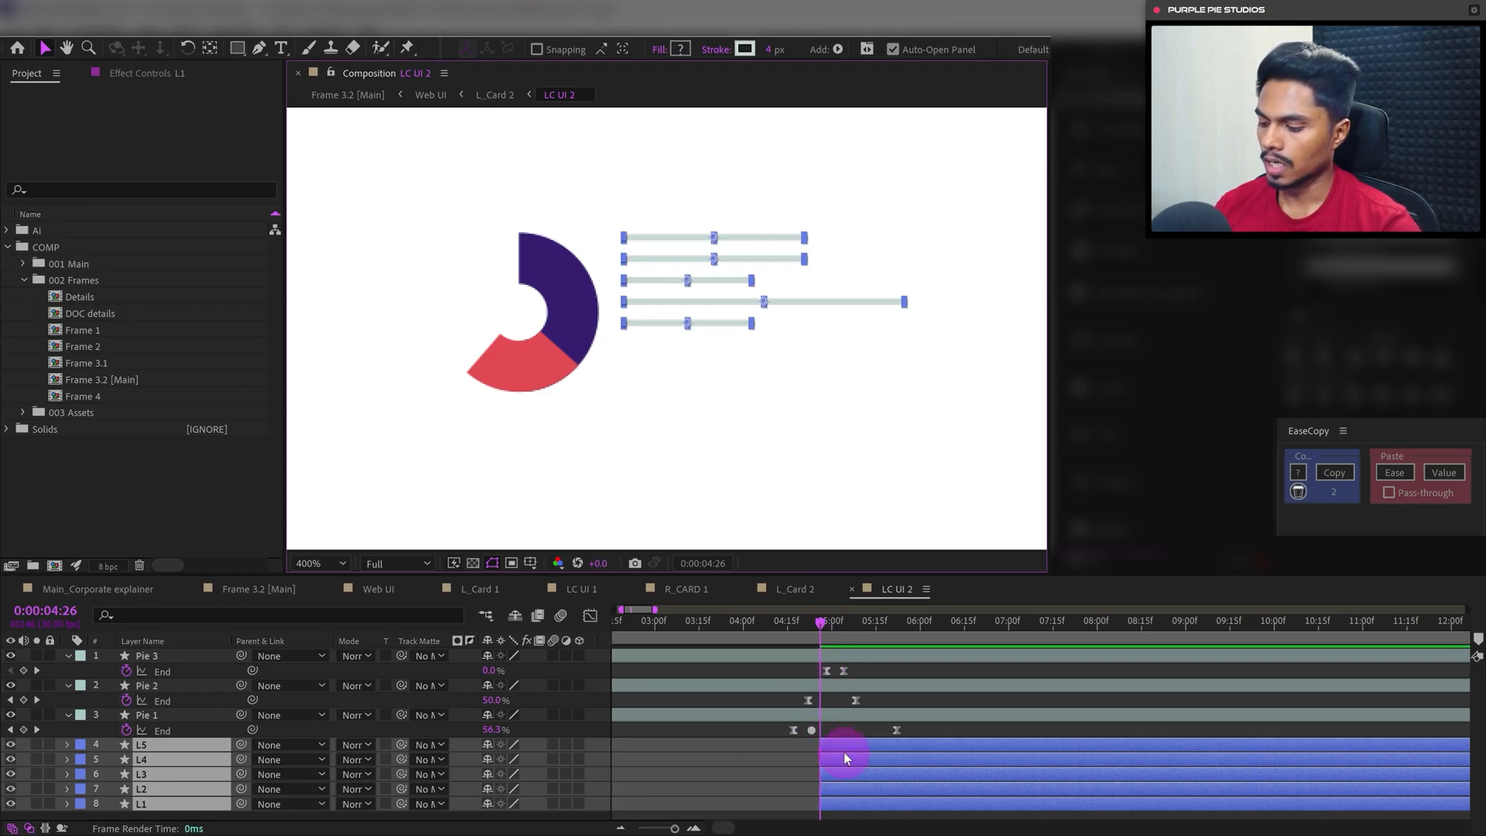
key("ctrl+v")
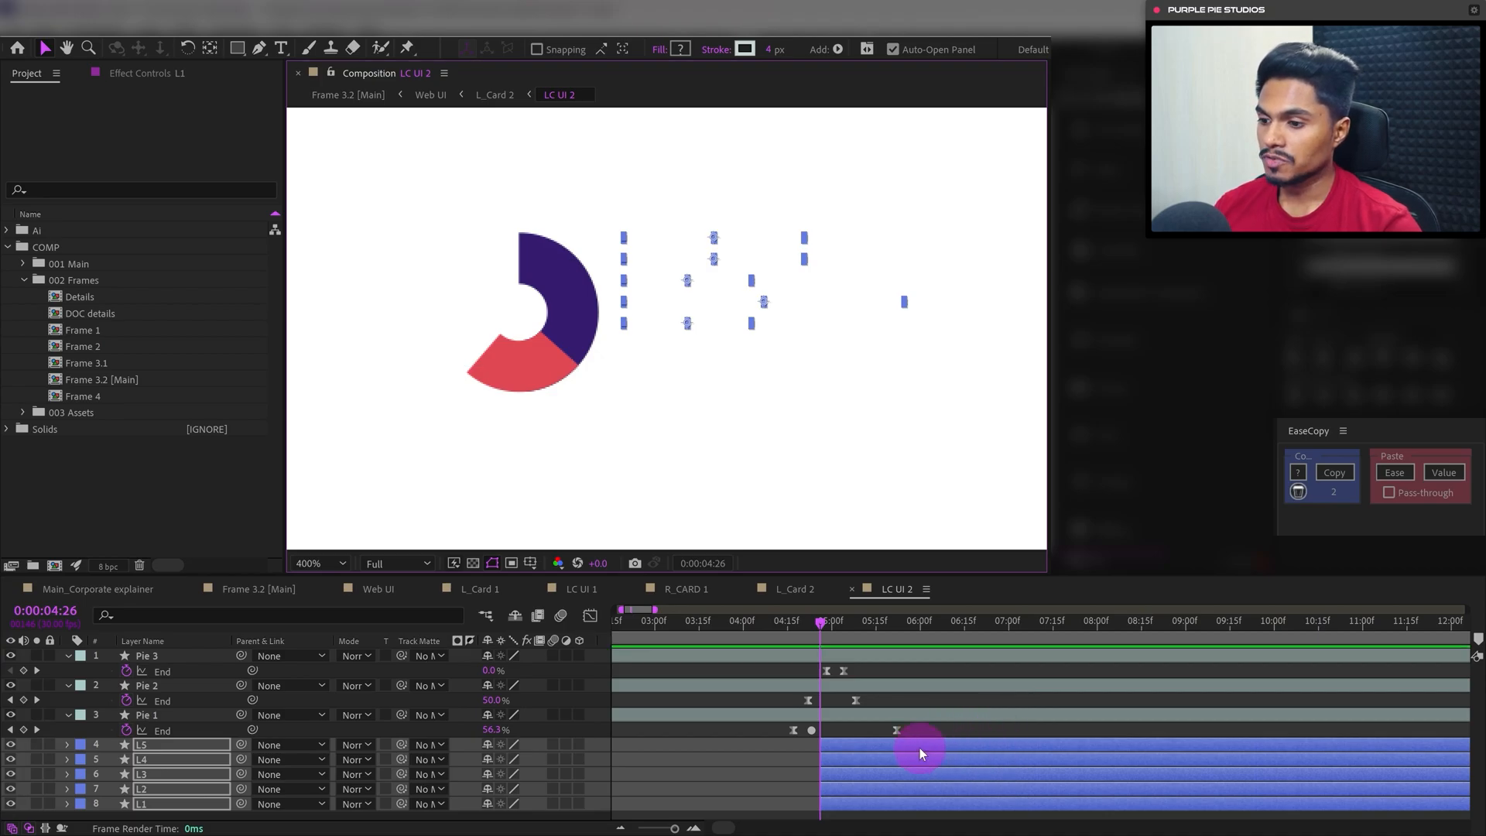
key("u")
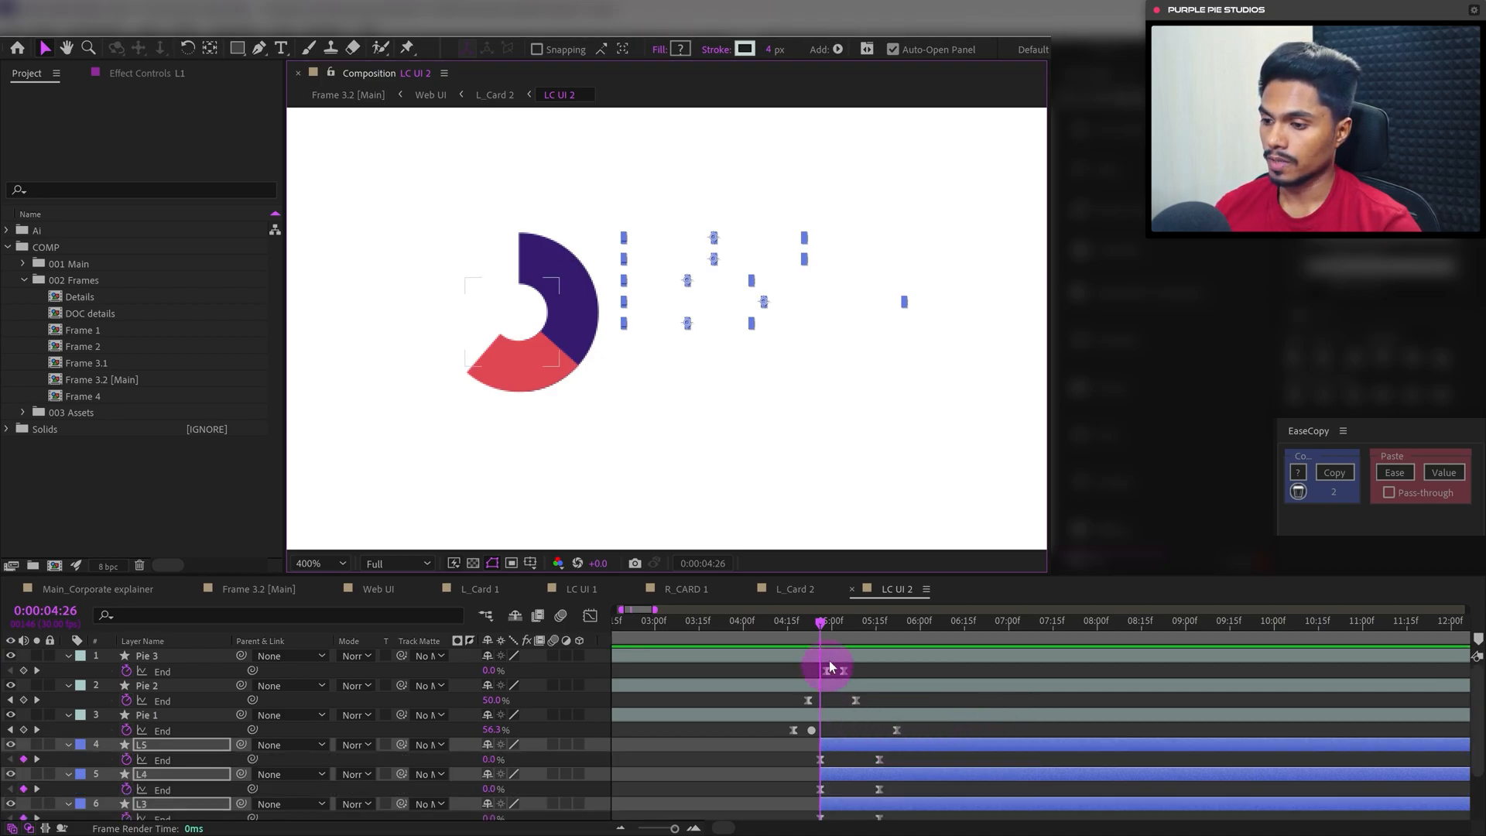
Stagger layers L1 to L5 about 7 to 10 frames apart from L1 upward, and shift all five about 4 frames later
left_click(898, 590)
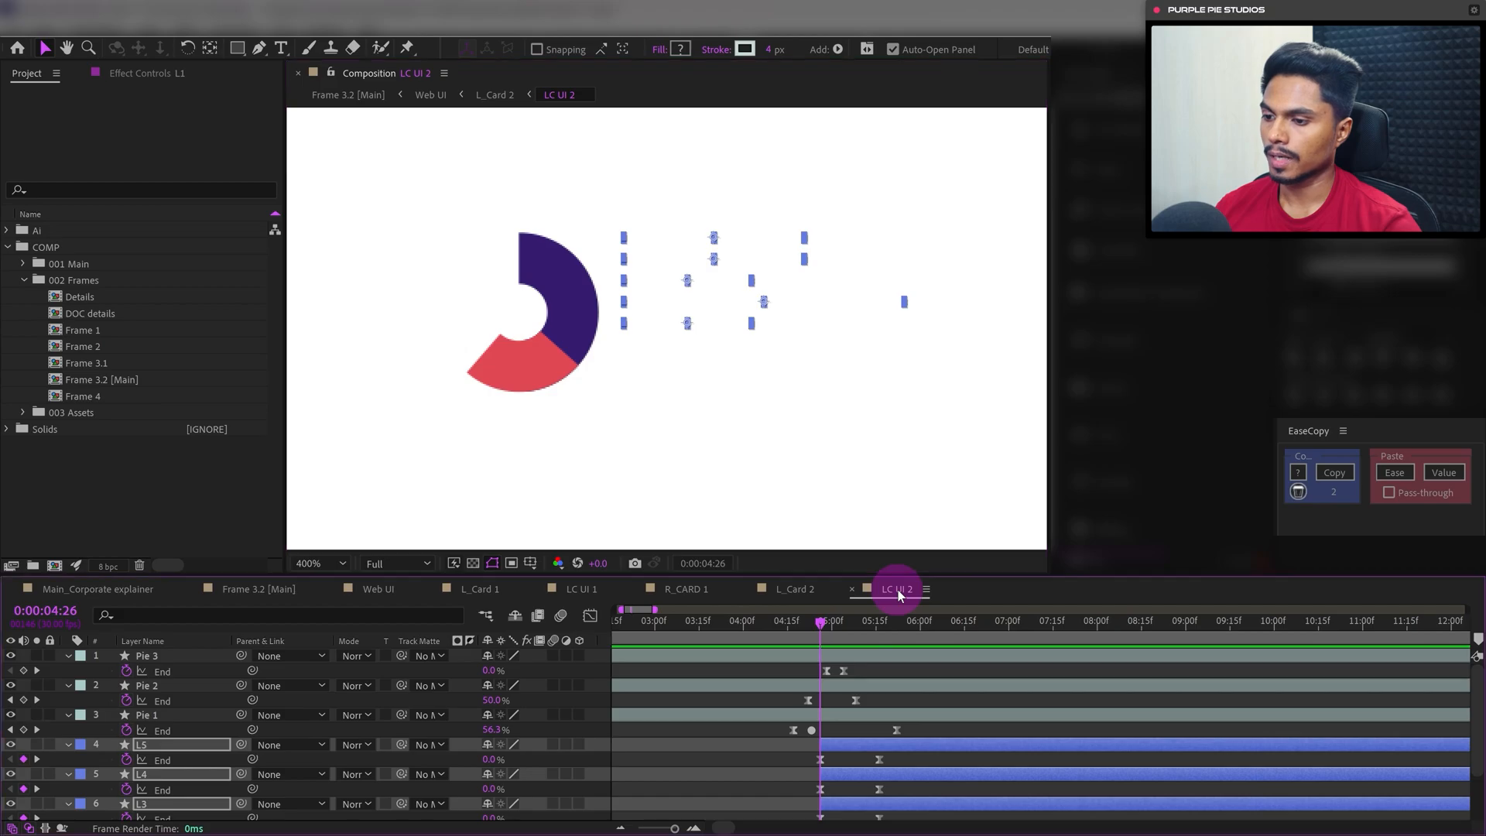
key("grave")
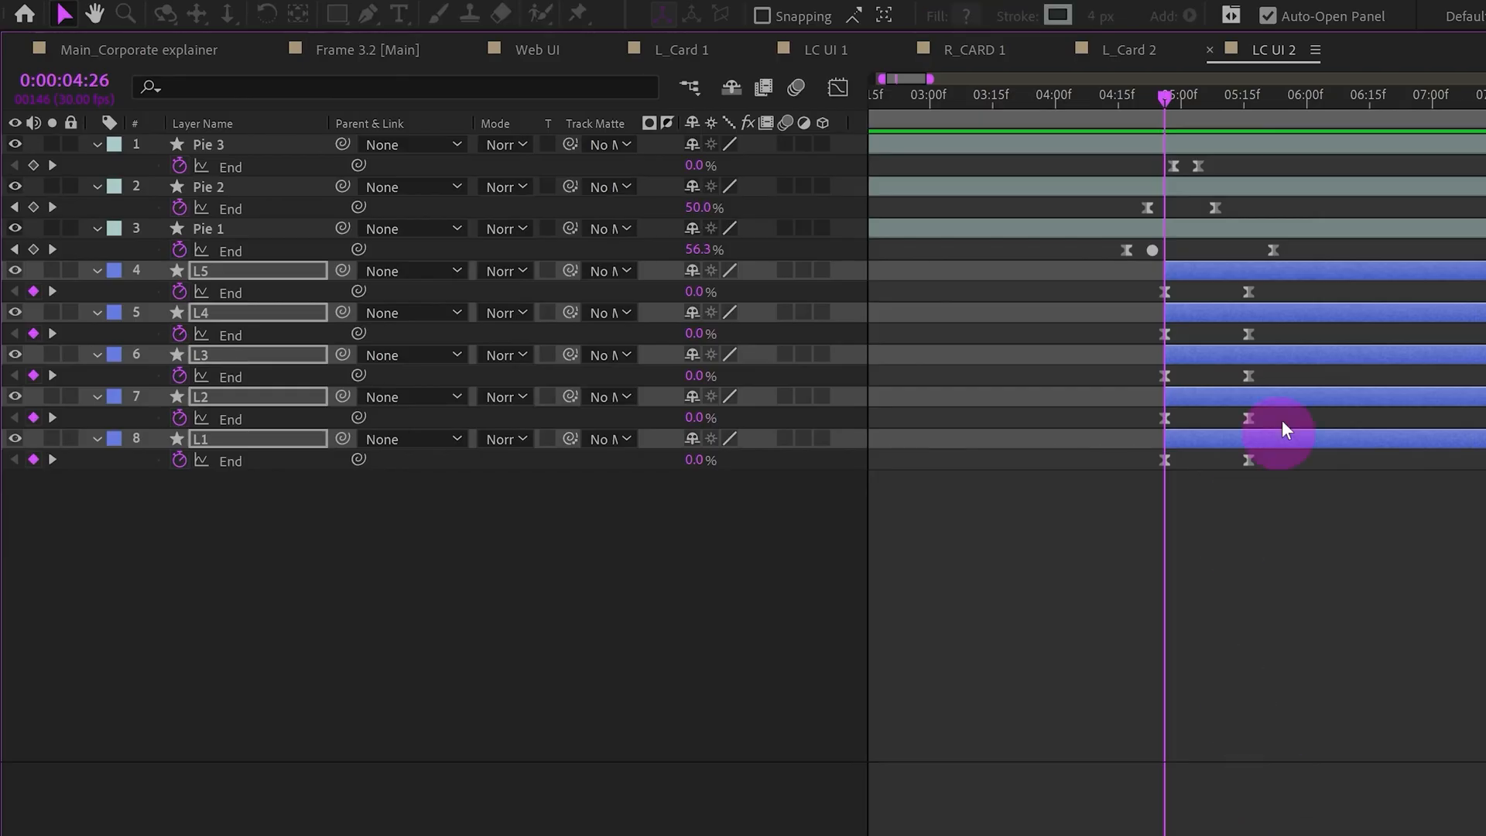
left_click_drag(1186, 398, 1293, 309)
left_click_drag(1209, 271, 1342, 310)
left_click_drag(1326, 271, 1343, 267)
left_click(1224, 442, "shift")
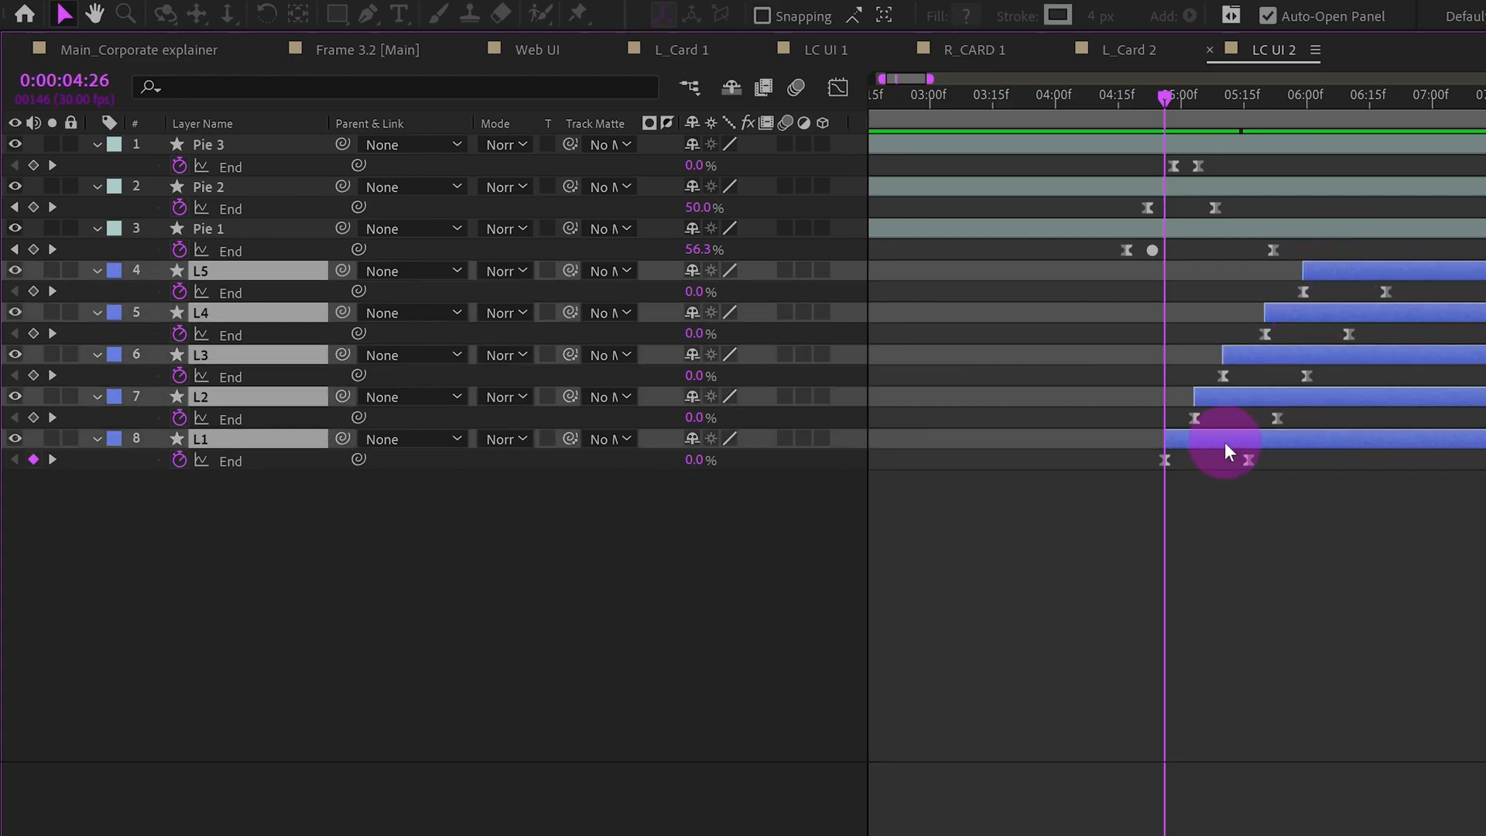
left_click_drag(1226, 442, 1242, 439)
left_click(1210, 328)
double_click(1261, 49)
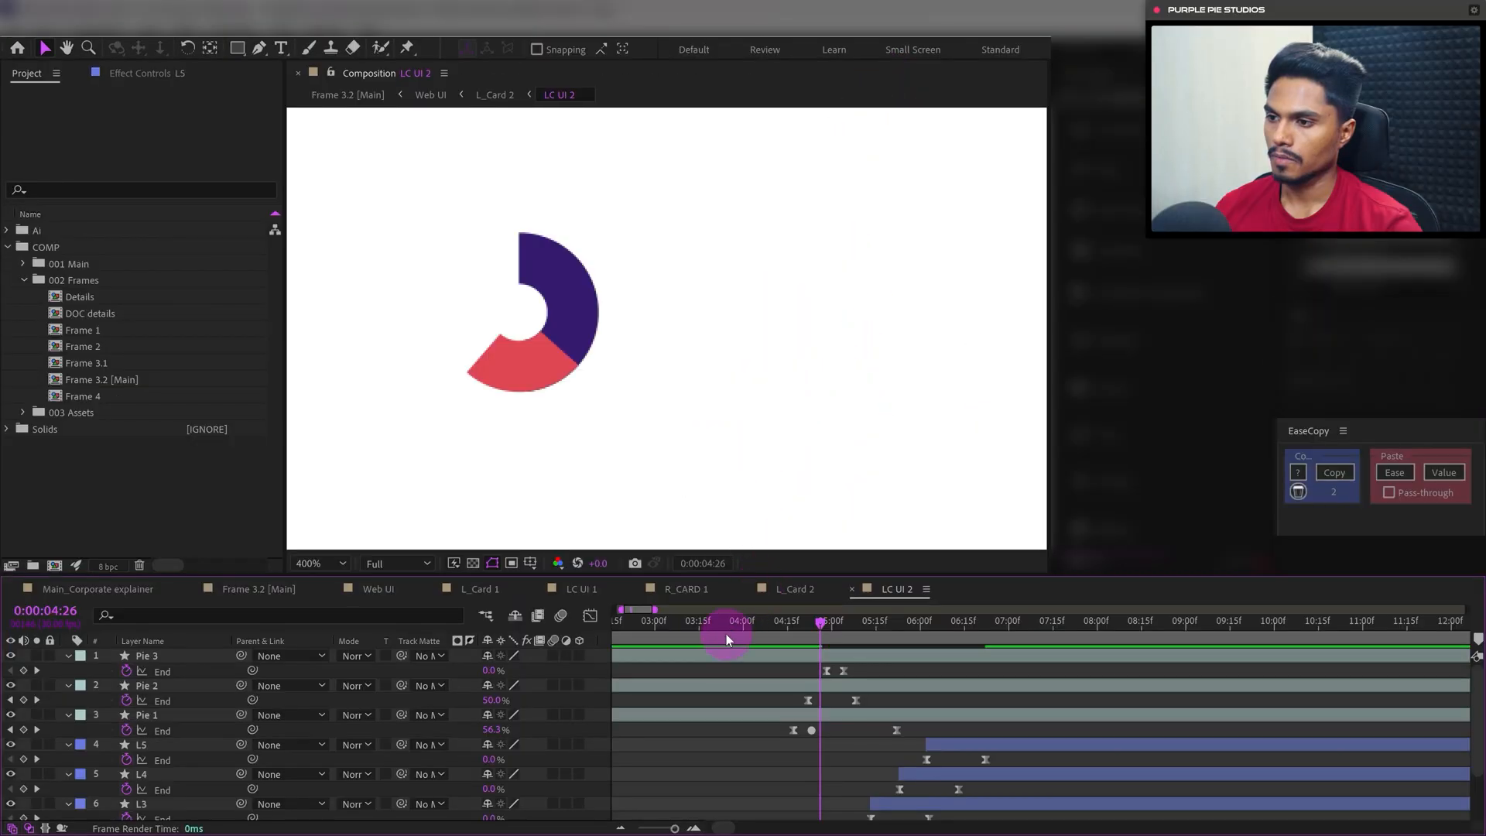
Preview the pie chart and text line reveal in LC UI 2 from 0:00:04:03
left_click(726, 638)
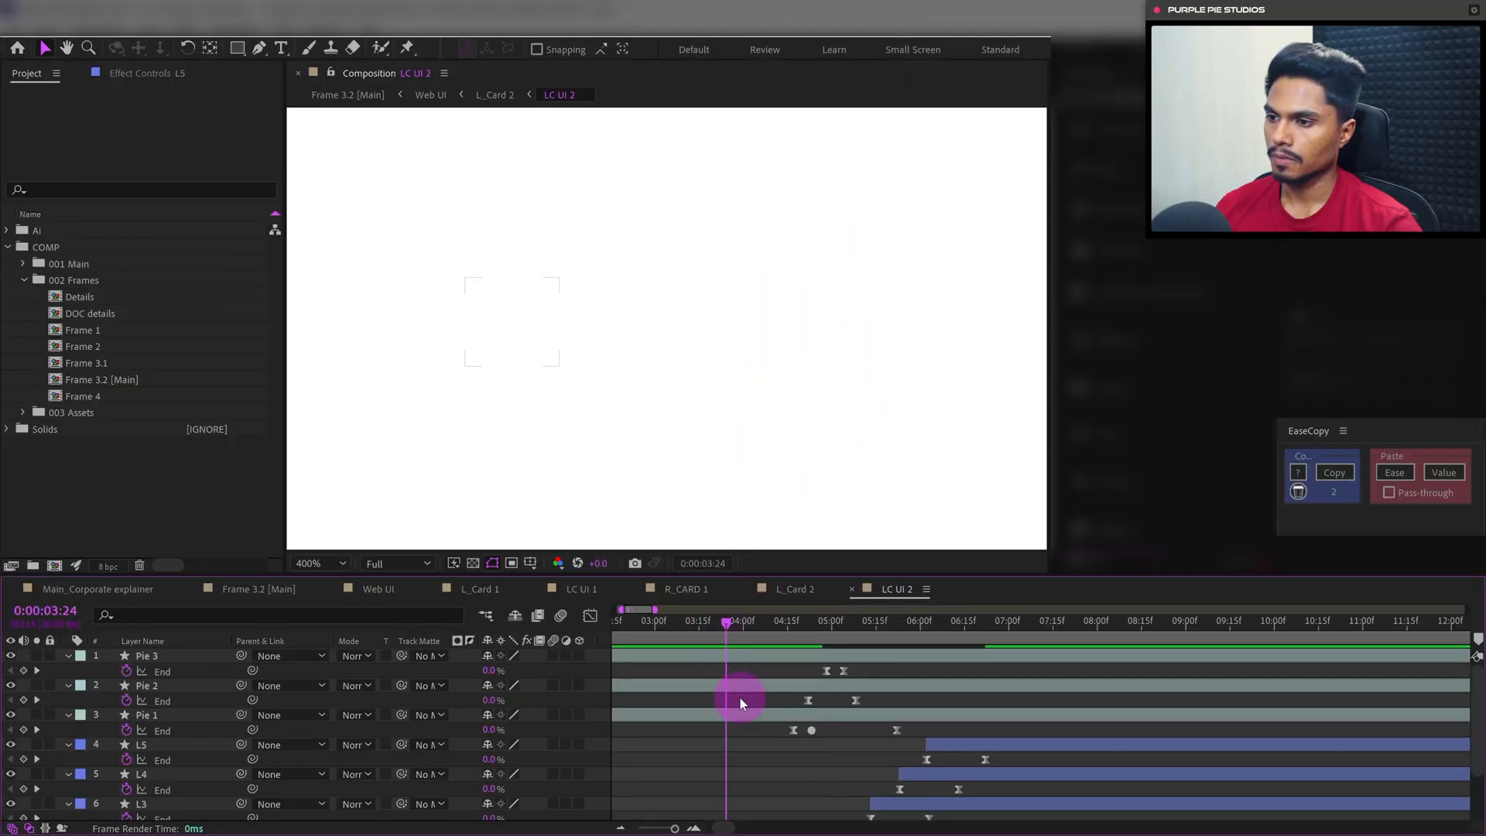
left_click(753, 621)
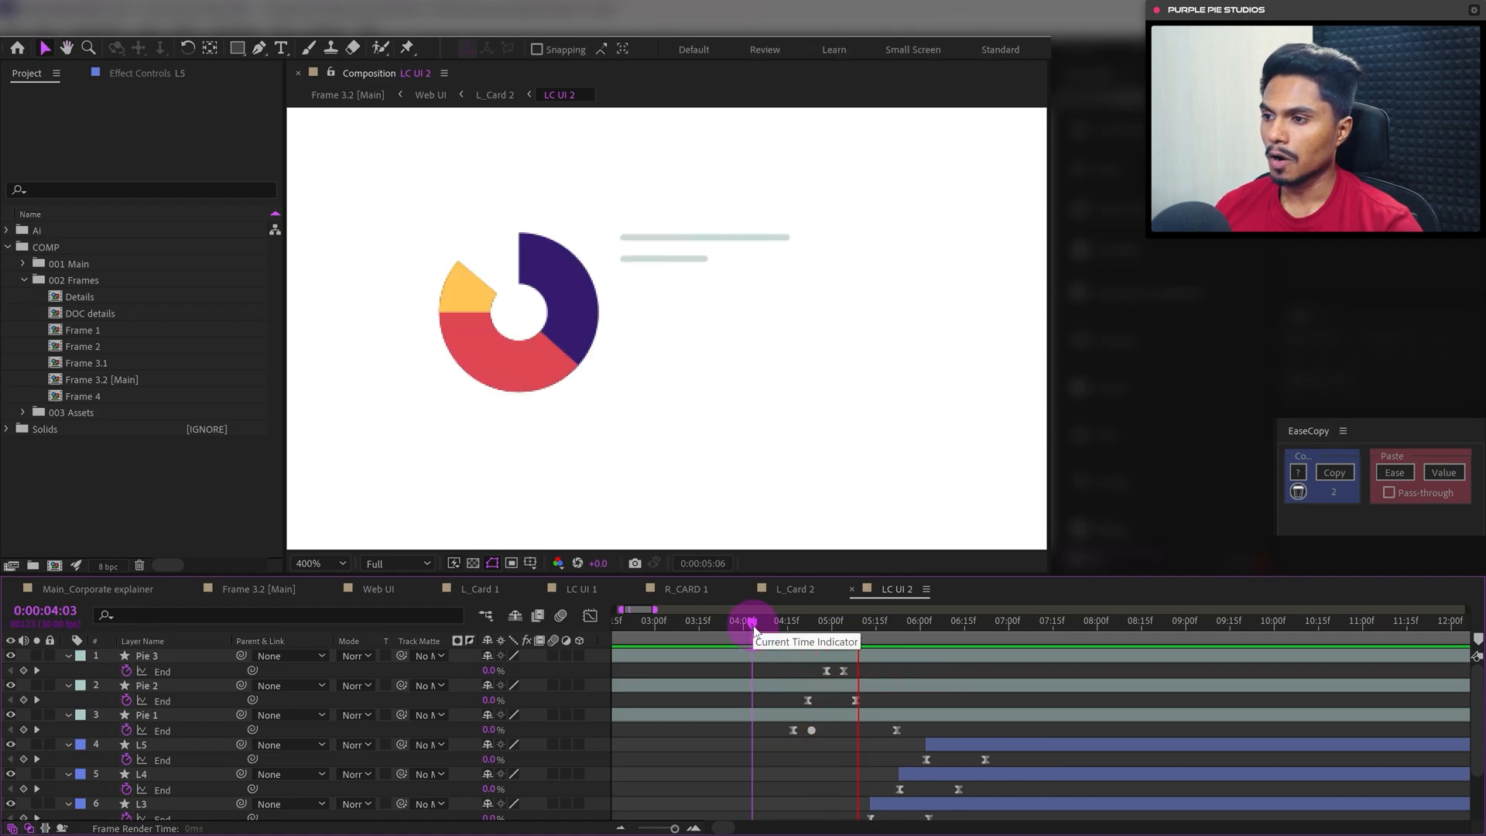
key("space")
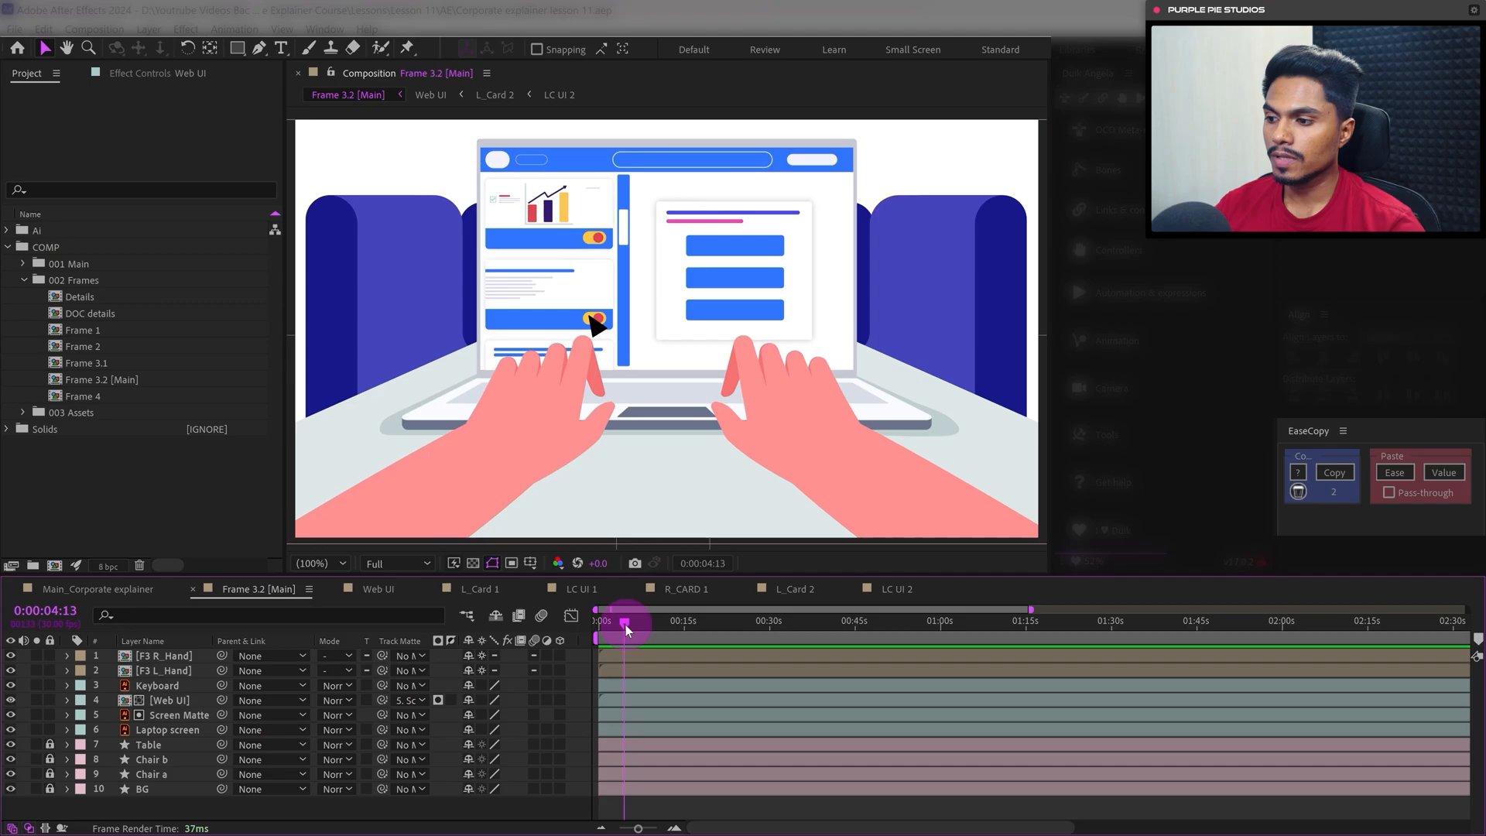
Find 0:00:05:12 in Frame 3.2 [Main], open R_CARD 1 through Web UI, and add a null at the card's centre
left_click_drag(626, 625, 632, 624)
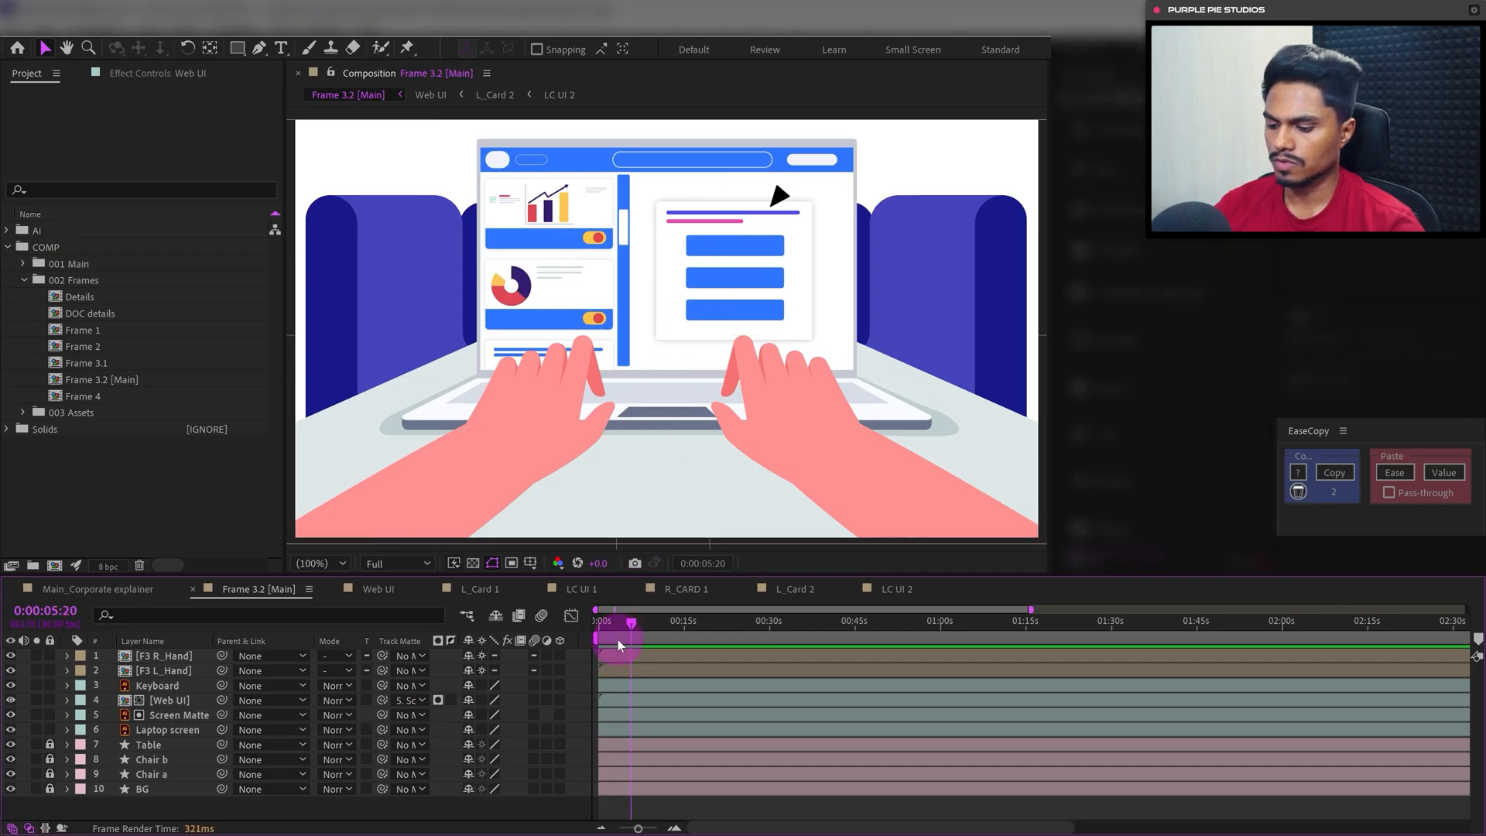
key("Page_Up")
key("Page_Up")
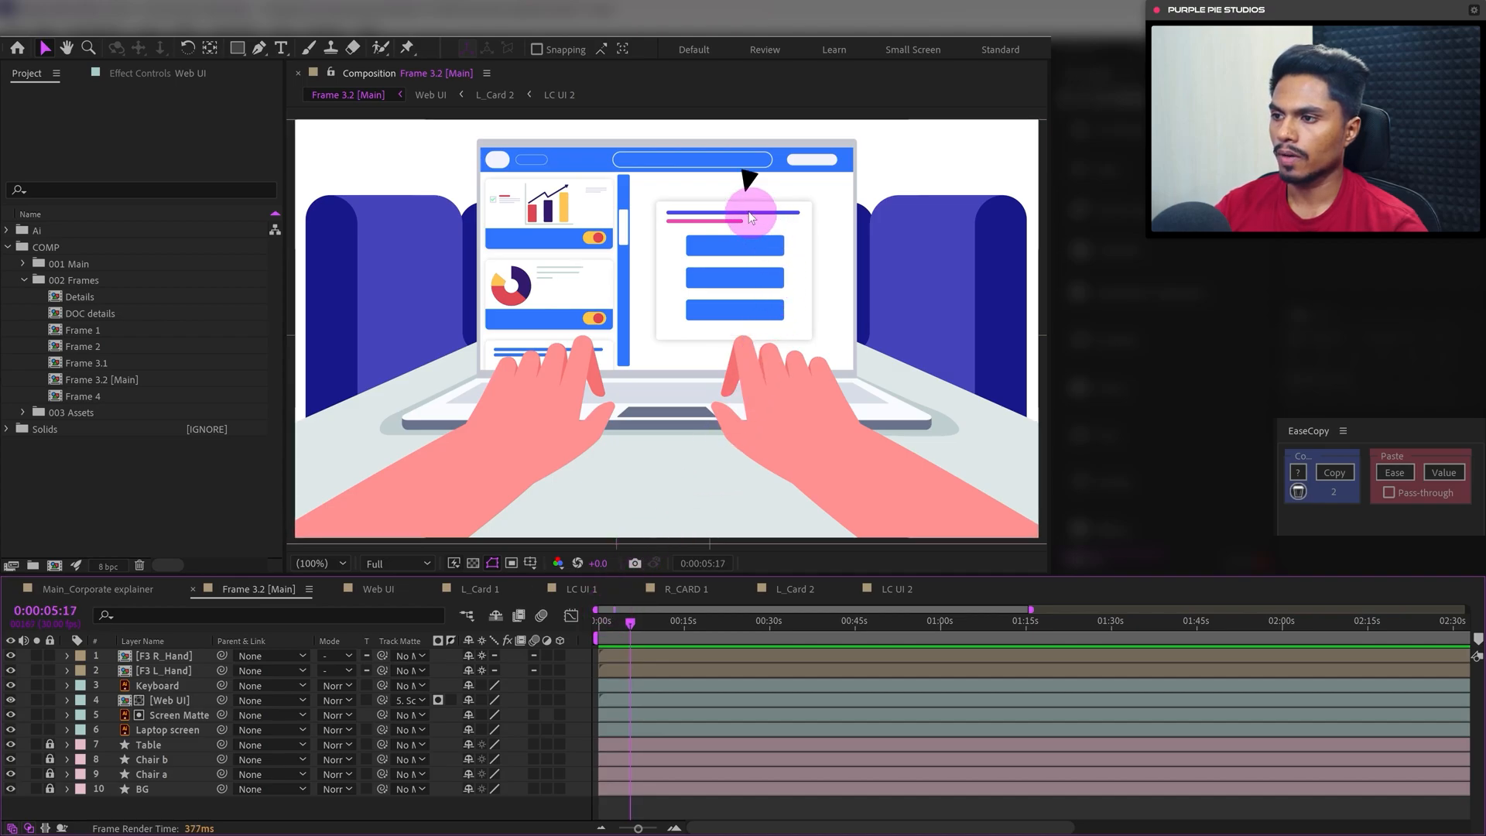
key("Page_Up")
key("Page_Up")
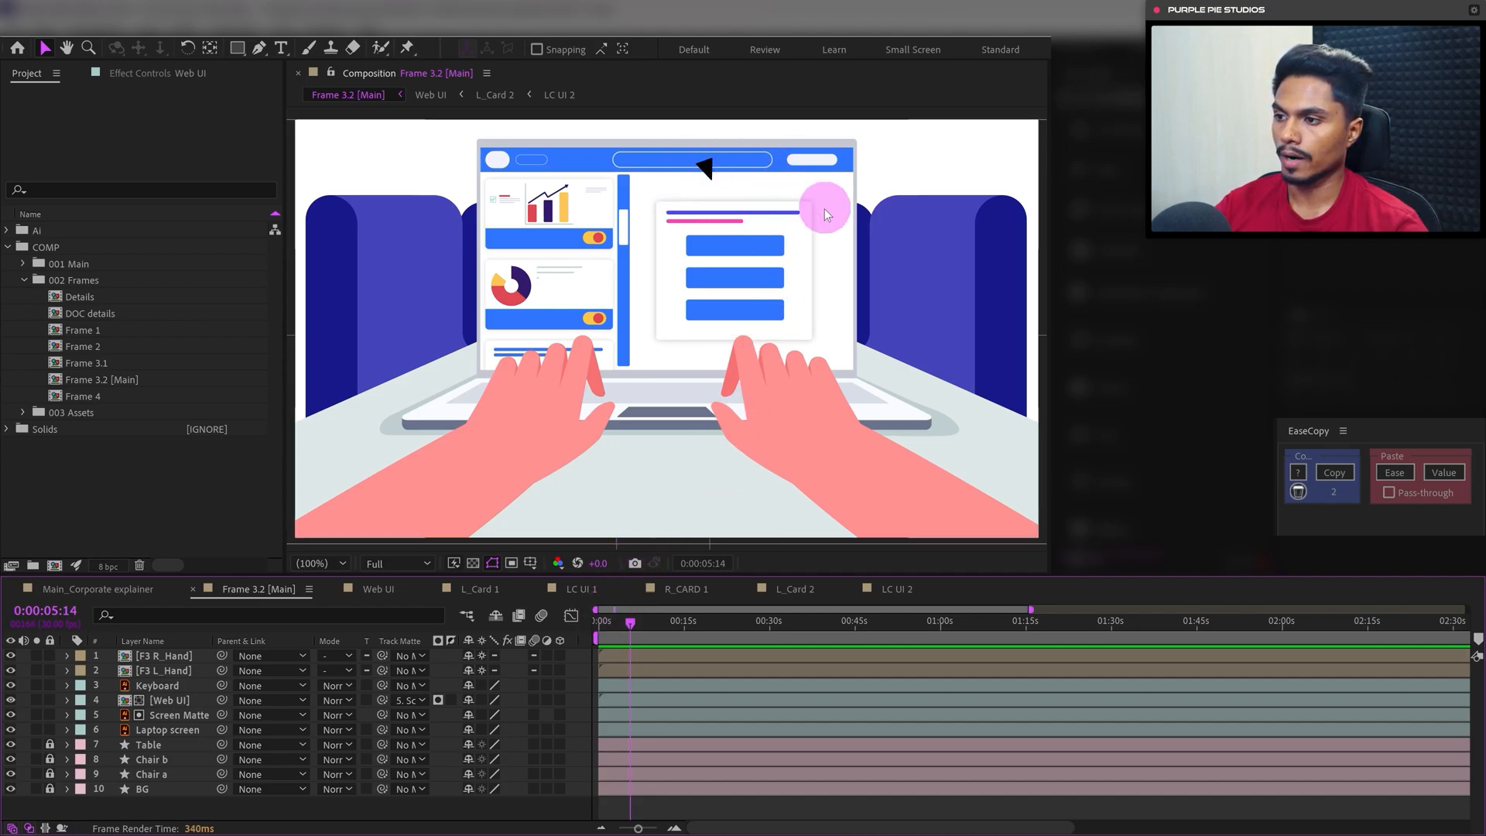
key("Page_Up")
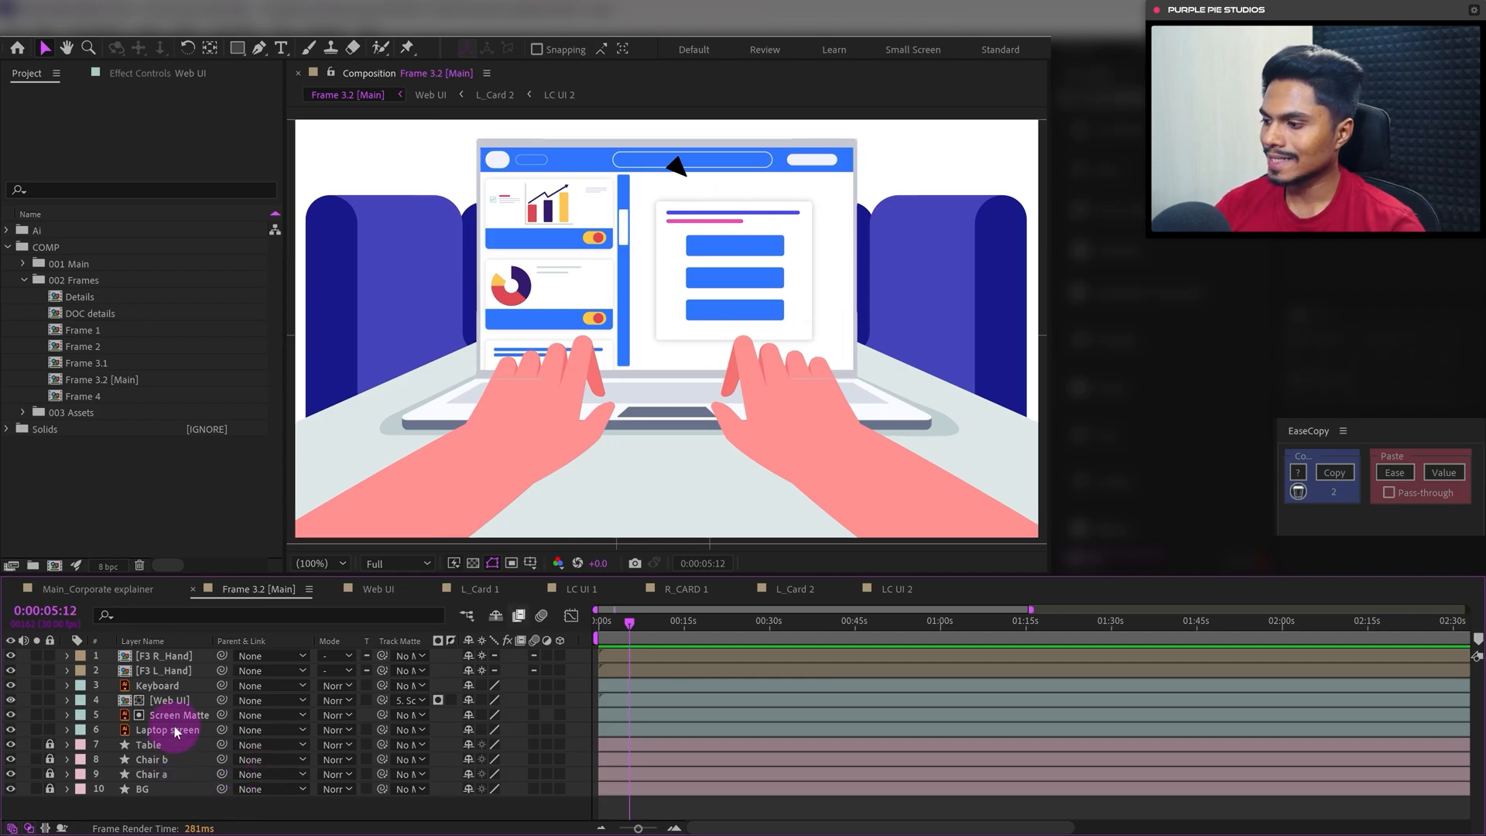
double_click(179, 700)
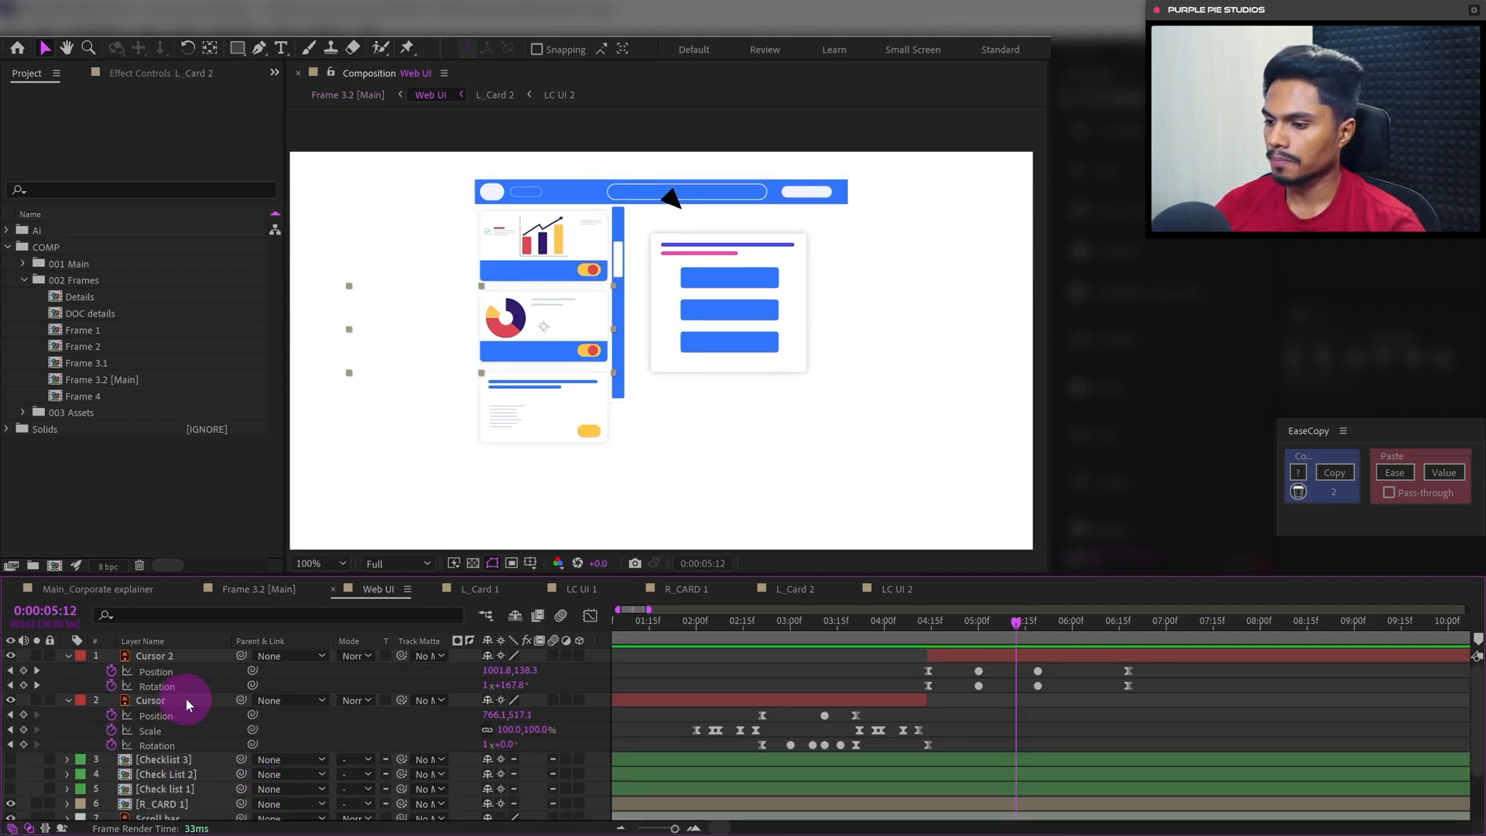
double_click(671, 330)
left_click_drag(670, 330, 733, 272)
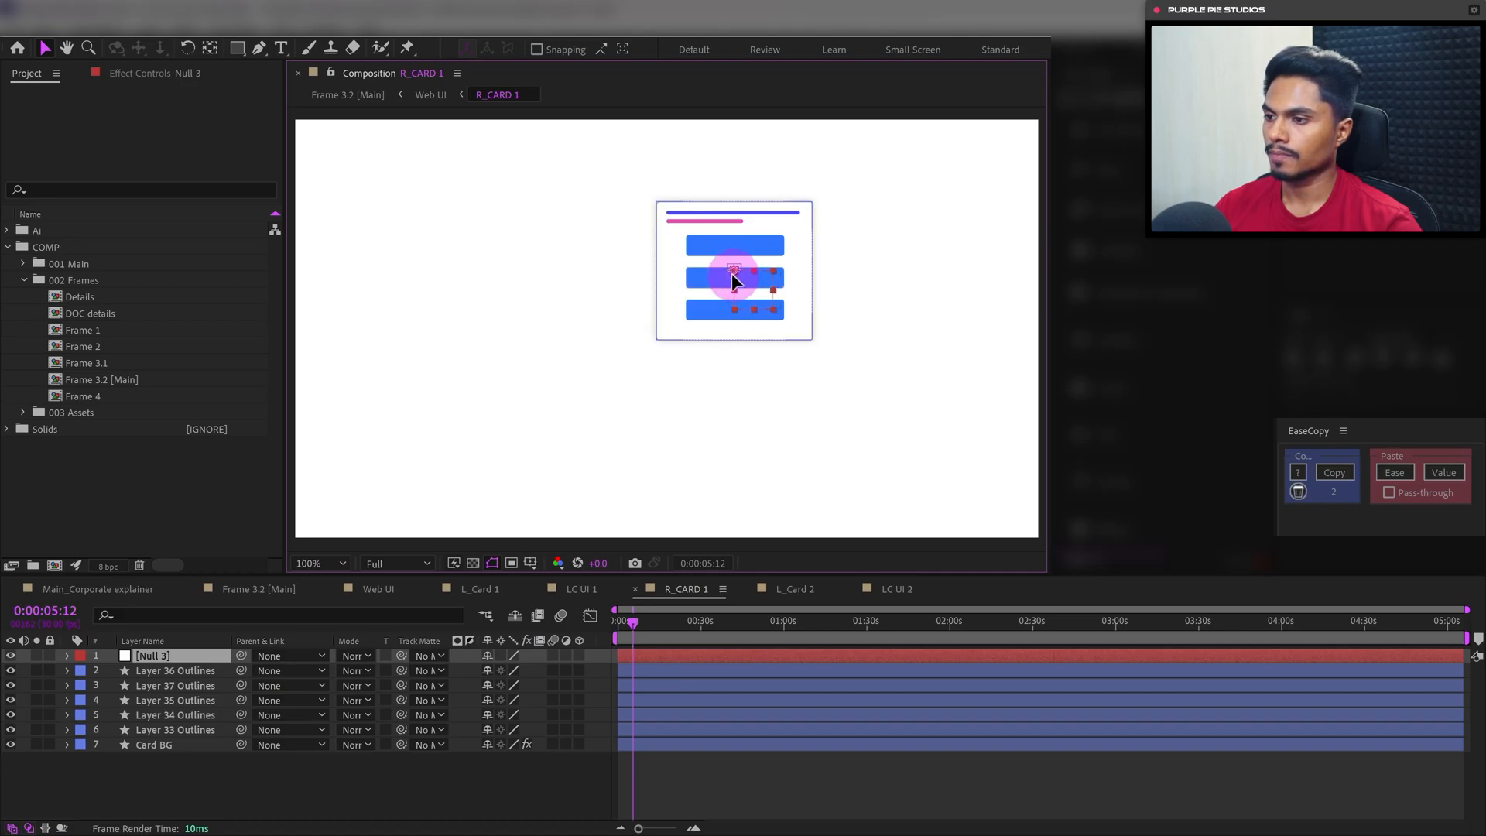
Parent the Layer 33 to Layer 37 Outlines layers in R_CARD 1 to the null
left_click(197, 671)
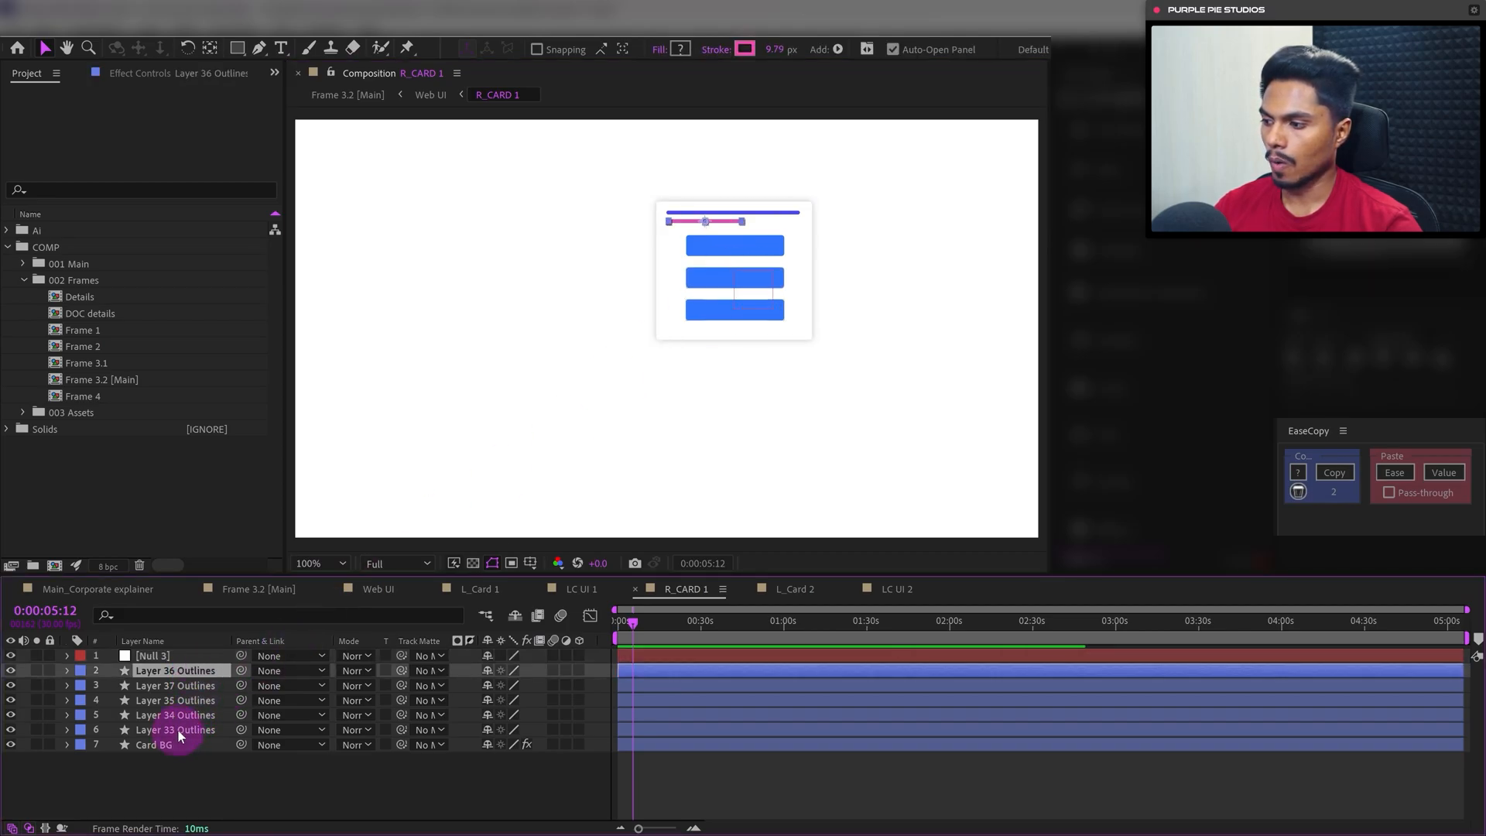
left_click(177, 730, "shift")
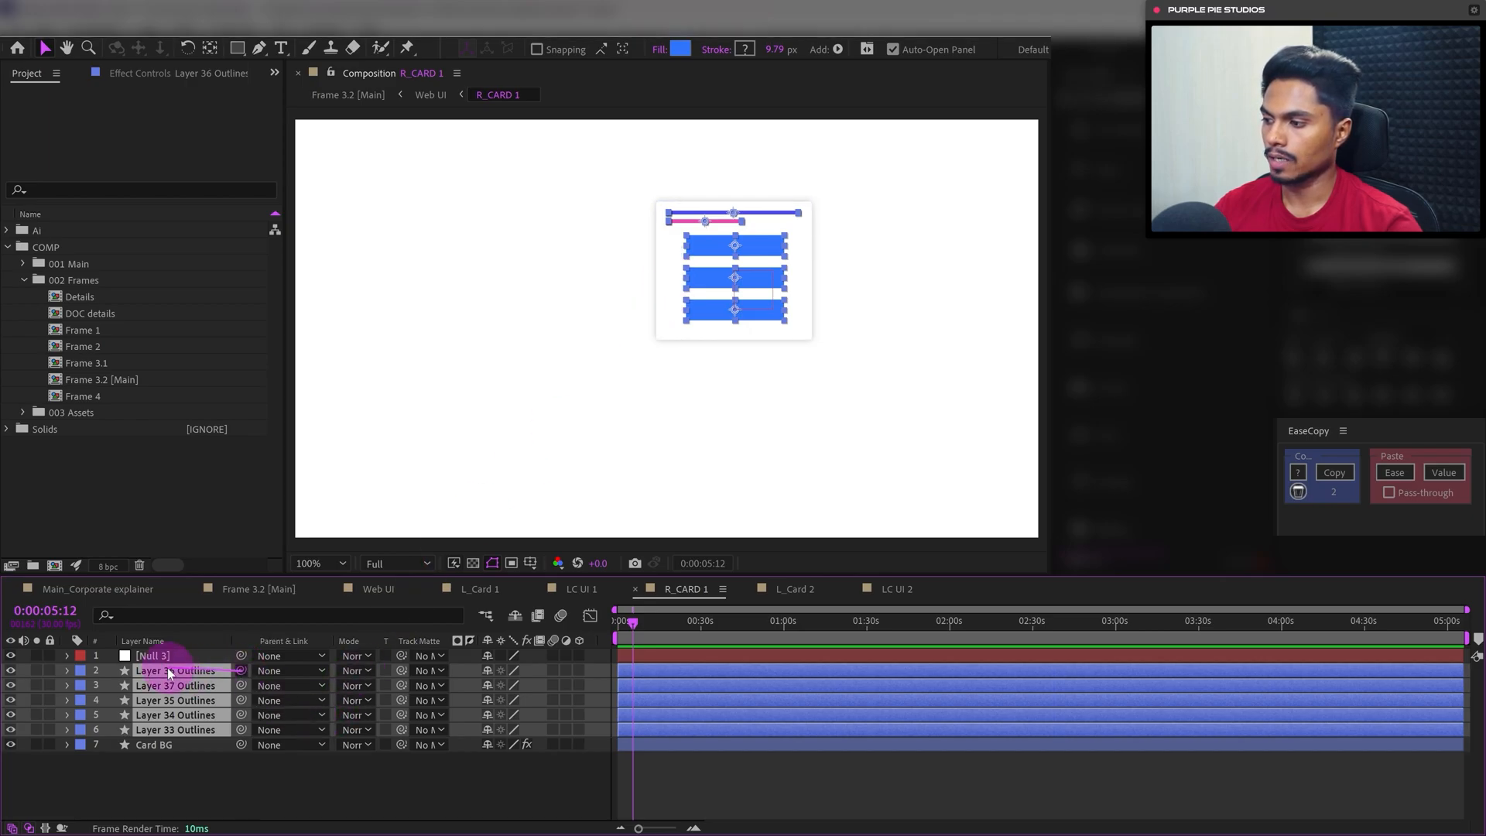
left_click_drag(168, 667, 166, 658)
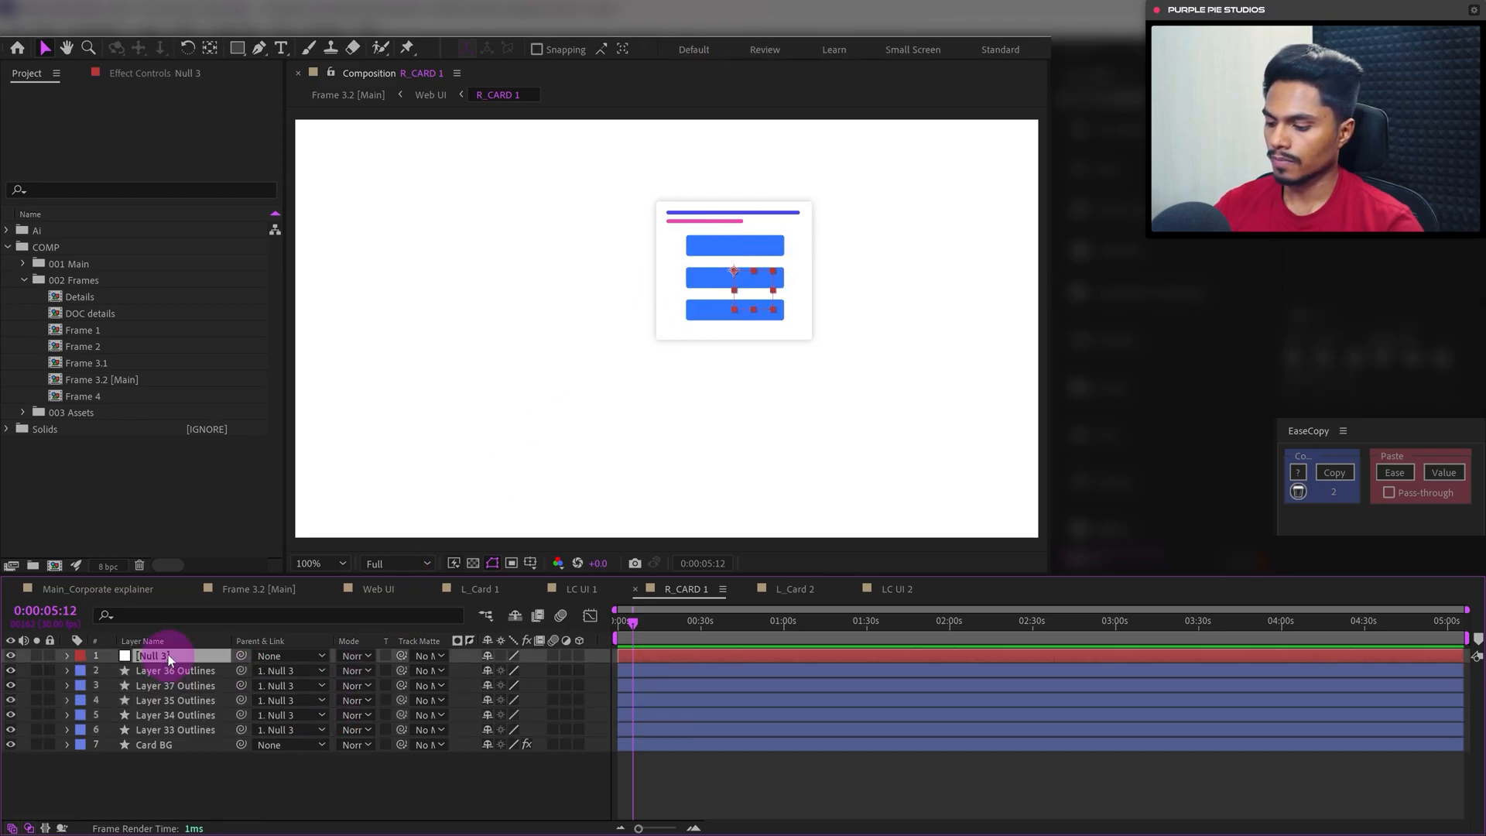
Keyframe the null's Position at 0:00:05:12 and move it straight up about 340 px, to Y 50.2, at 0:00:06:12
key("p")
left_click(111, 671)
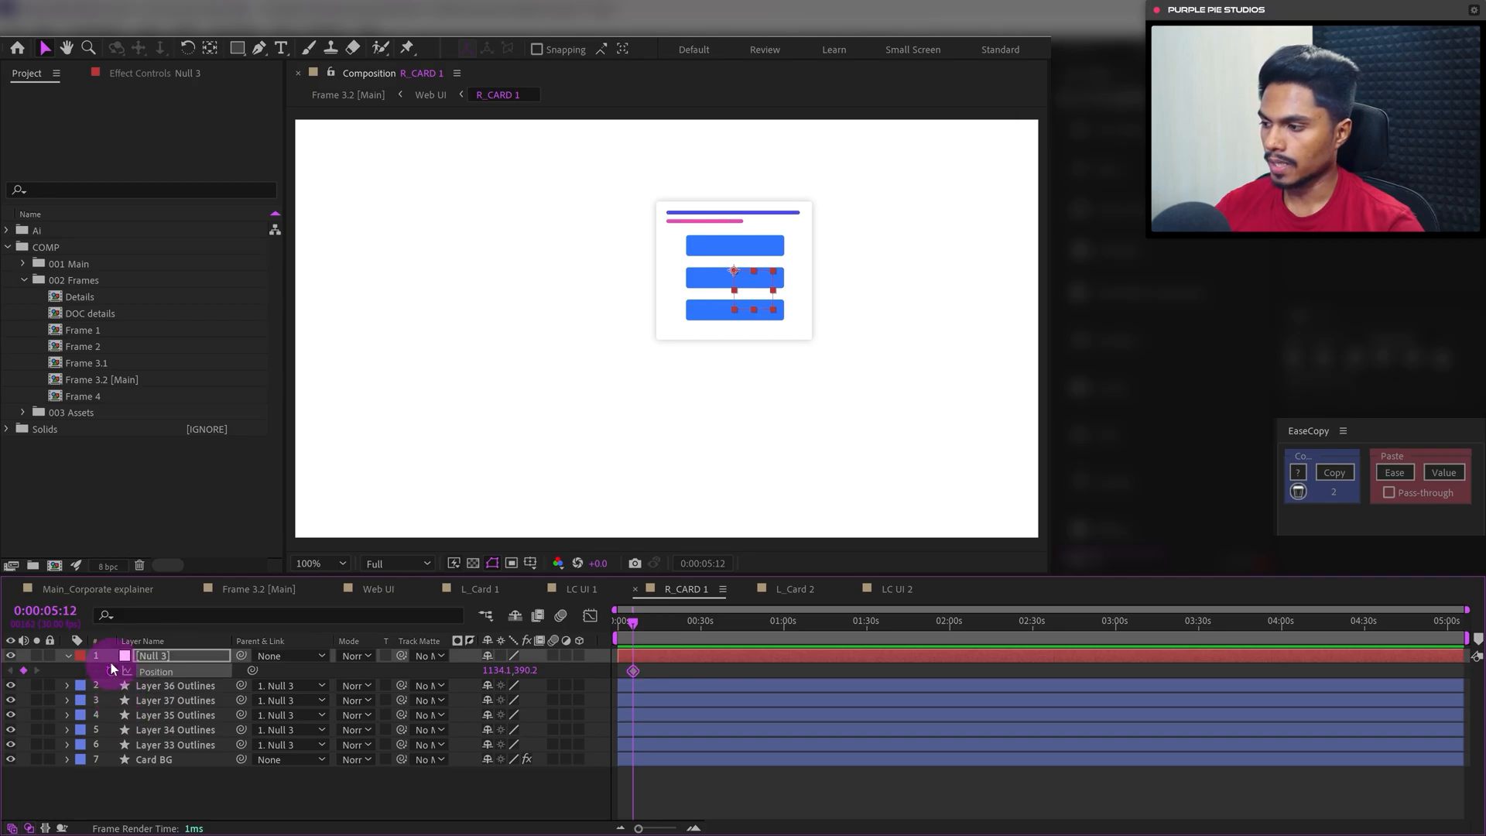
left_click(65, 617)
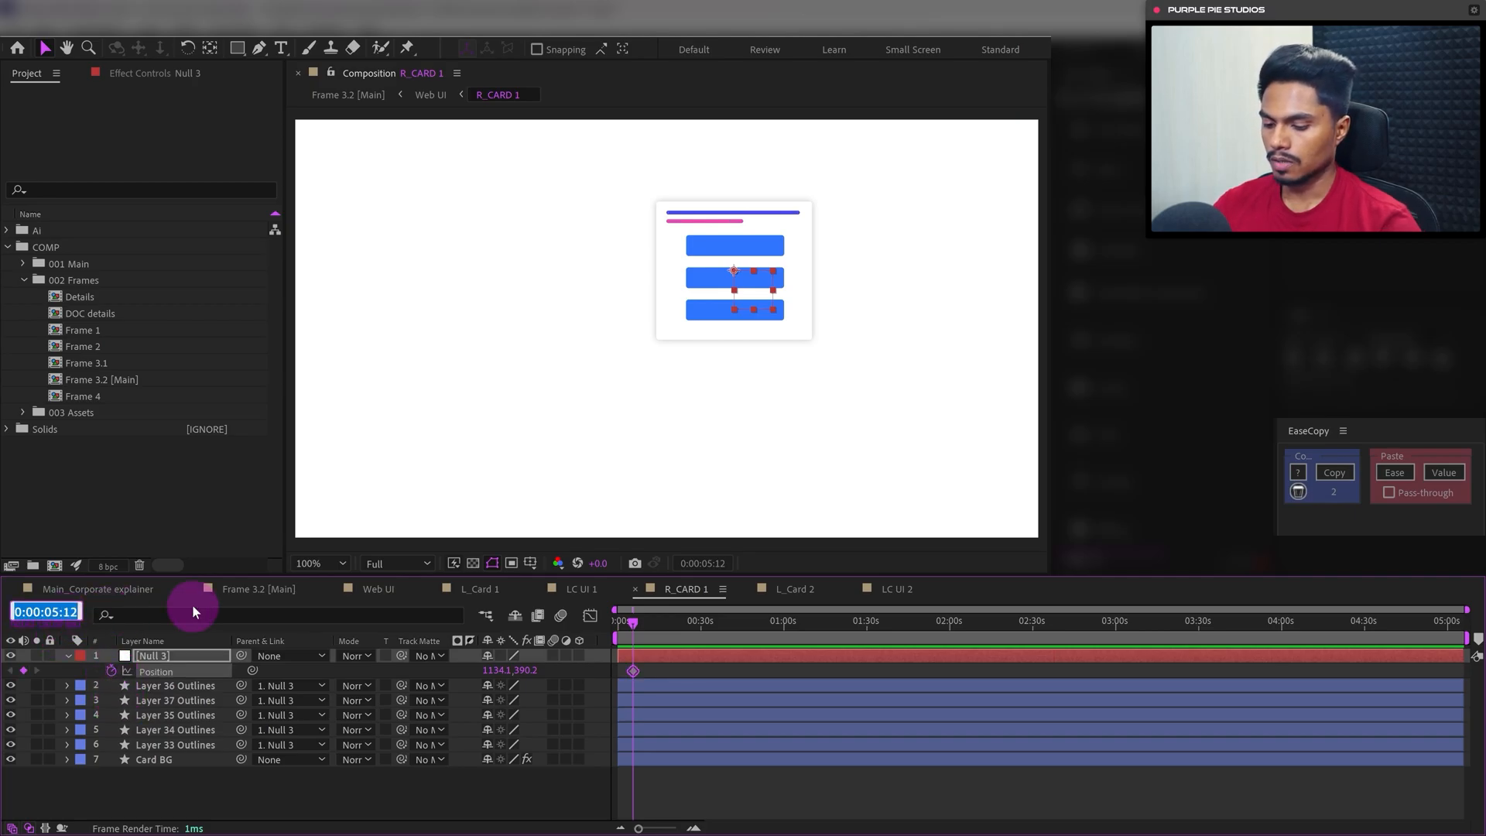
type("+30")
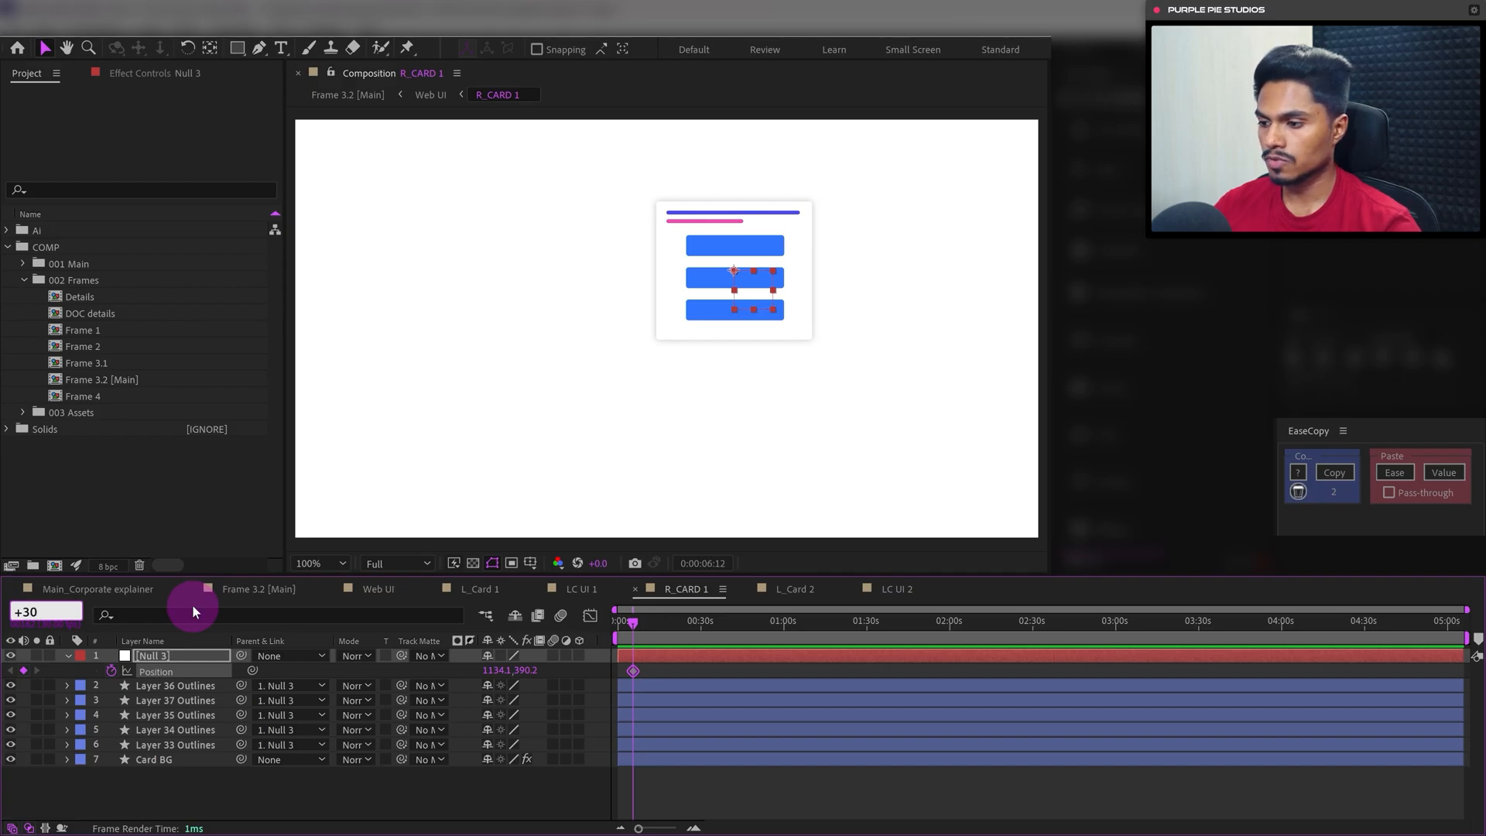
key("Return")
key("shift+Up")
key("shift+Up")
key("shift+Up")
key("shift+Up")
key("shift+Up")
key("shift+Up")
key("shift+Up")
key("shift+Up")
key("shift+Up")
key("shift+Up")
key("shift+Up")
key("shift+Up")
key("shift+Up")
key("shift+Up")
key("shift+Up")
key("shift+Up")
key("shift+Up")
key("shift+Up")
key("shift+Up")
key("shift+Up")
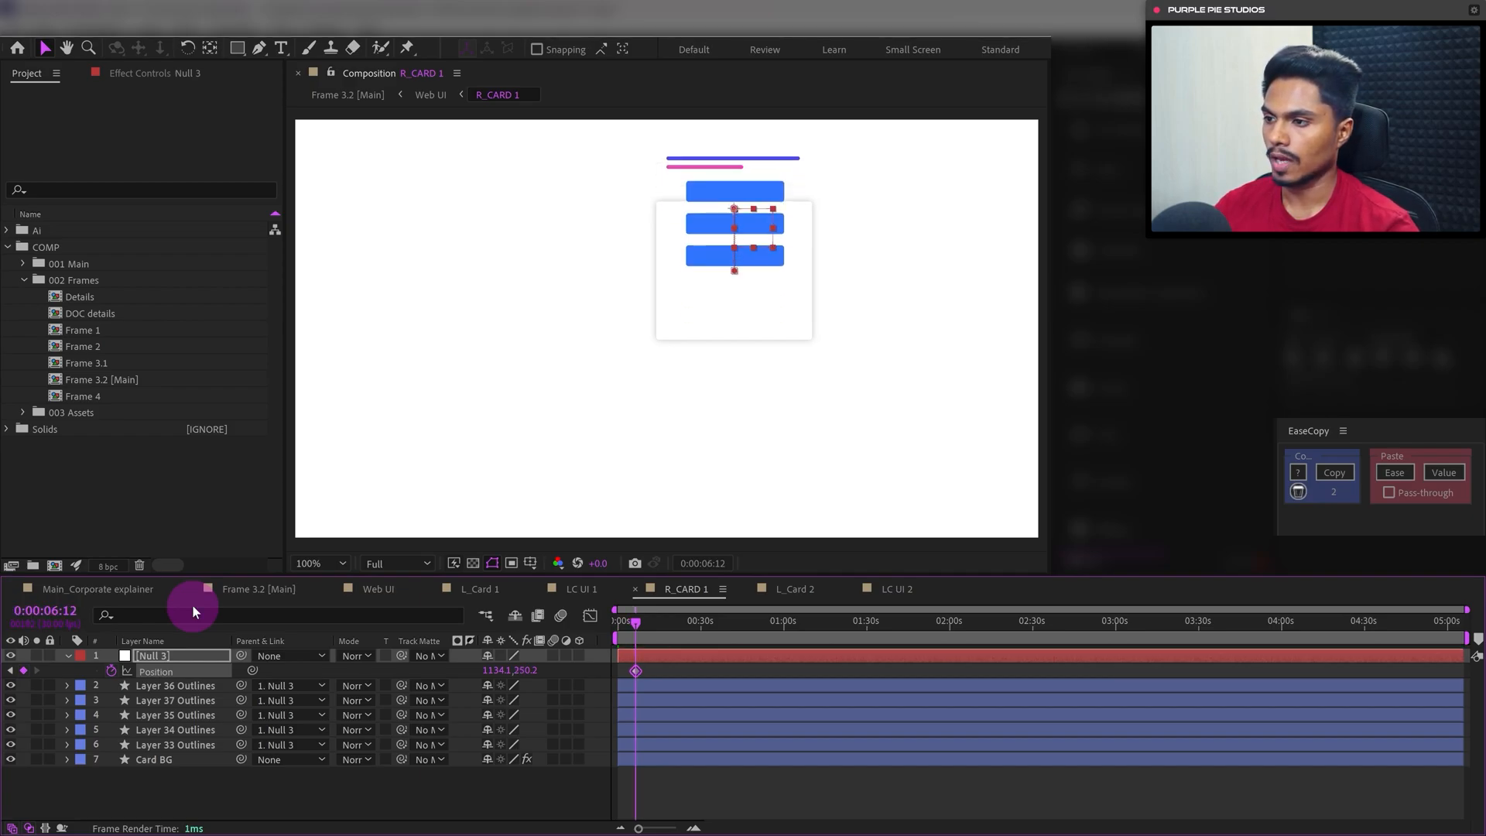
key("shift+Up")
key("shift+Up")
key("shift+Up")
key("shift+Up")
key("shift+Up")
key("shift+Up")
key("shift+Up")
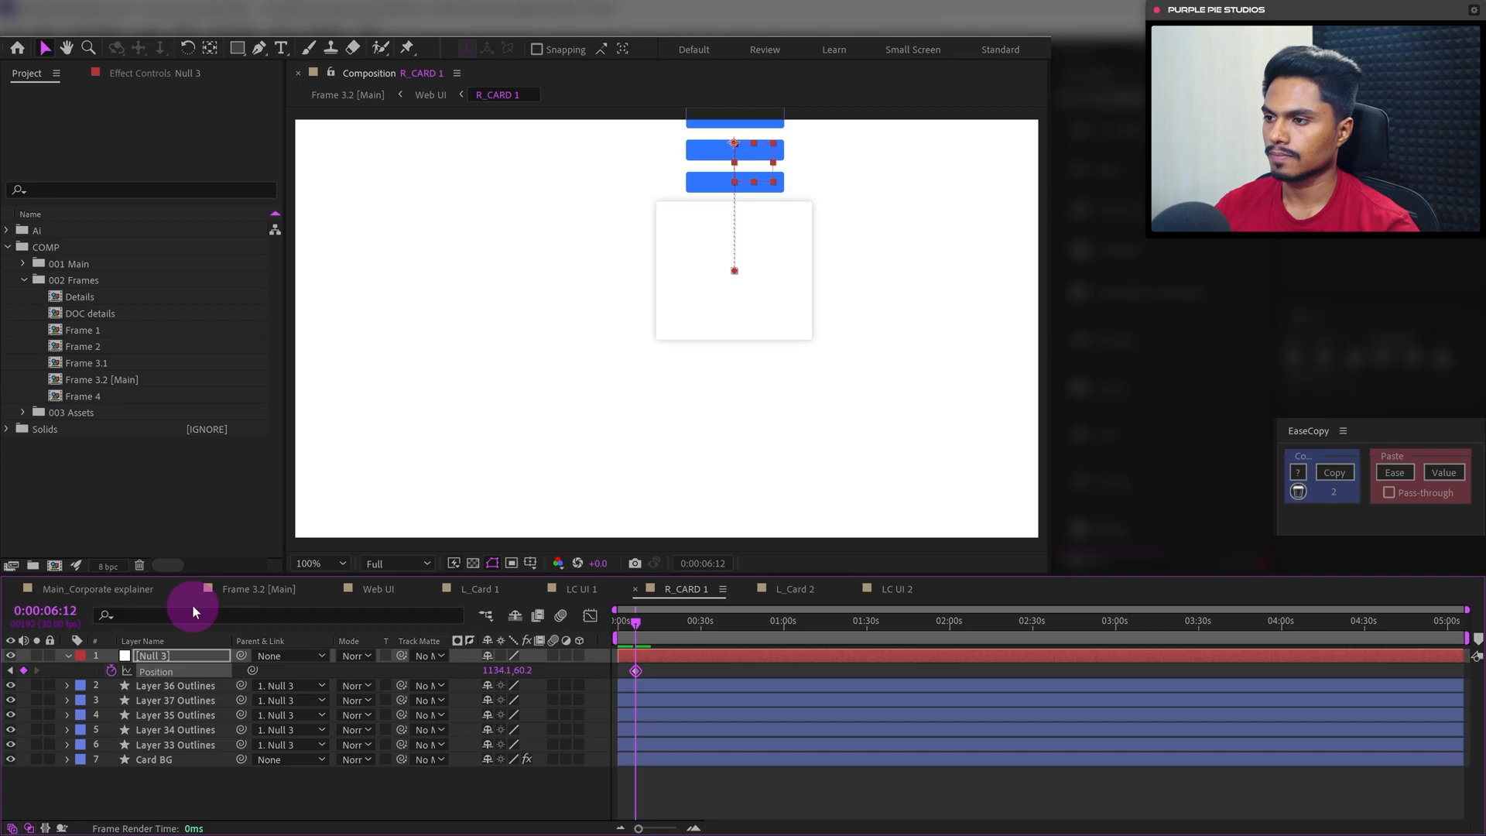
Set Card BG as the track matte for the five Outlines layers and turn Card BG's visibility back on
left_click(172, 687)
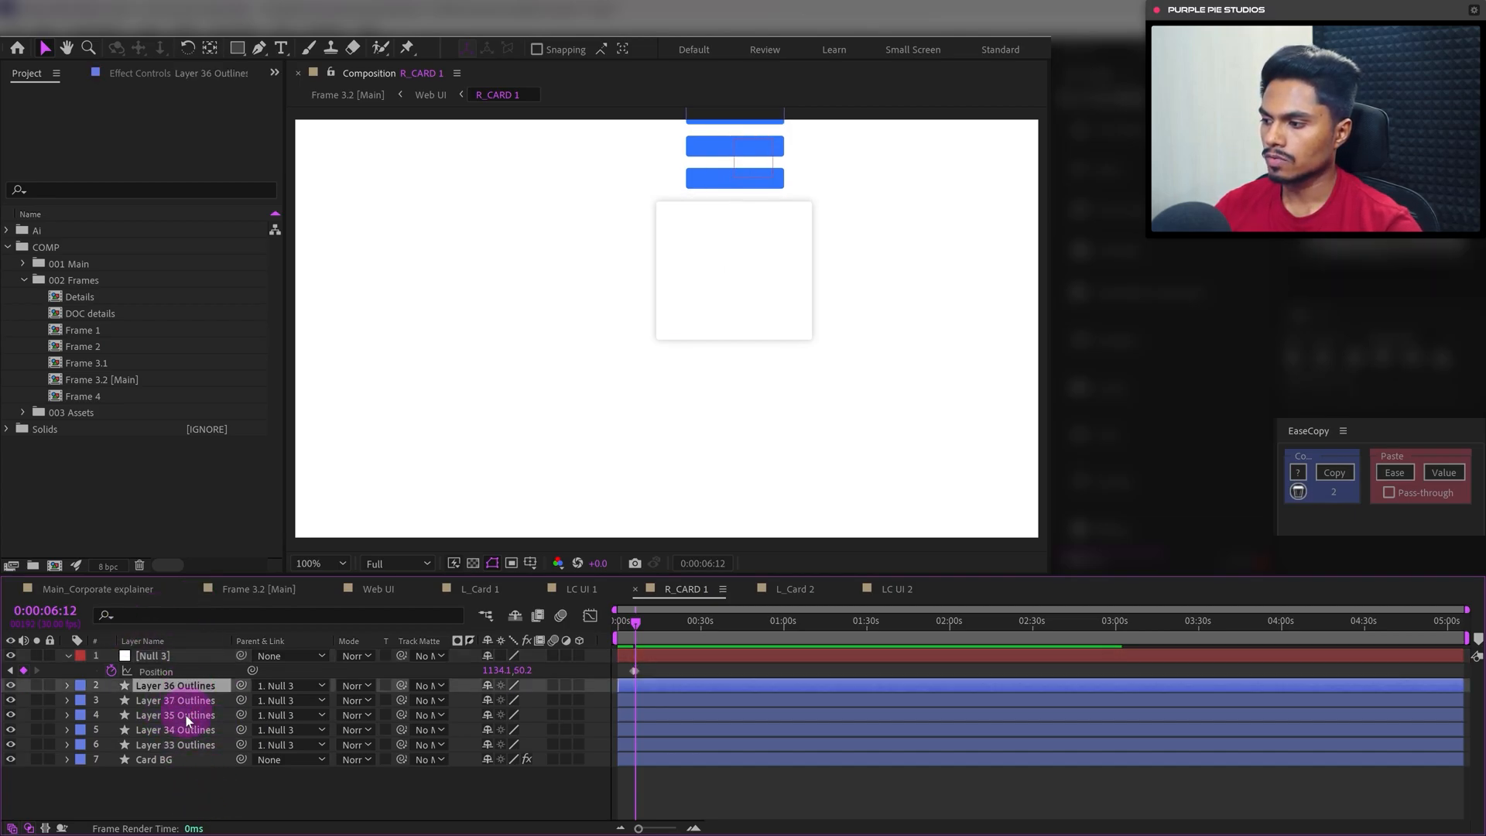
left_click(220, 743, "shift")
left_click_drag(401, 747, 155, 759)
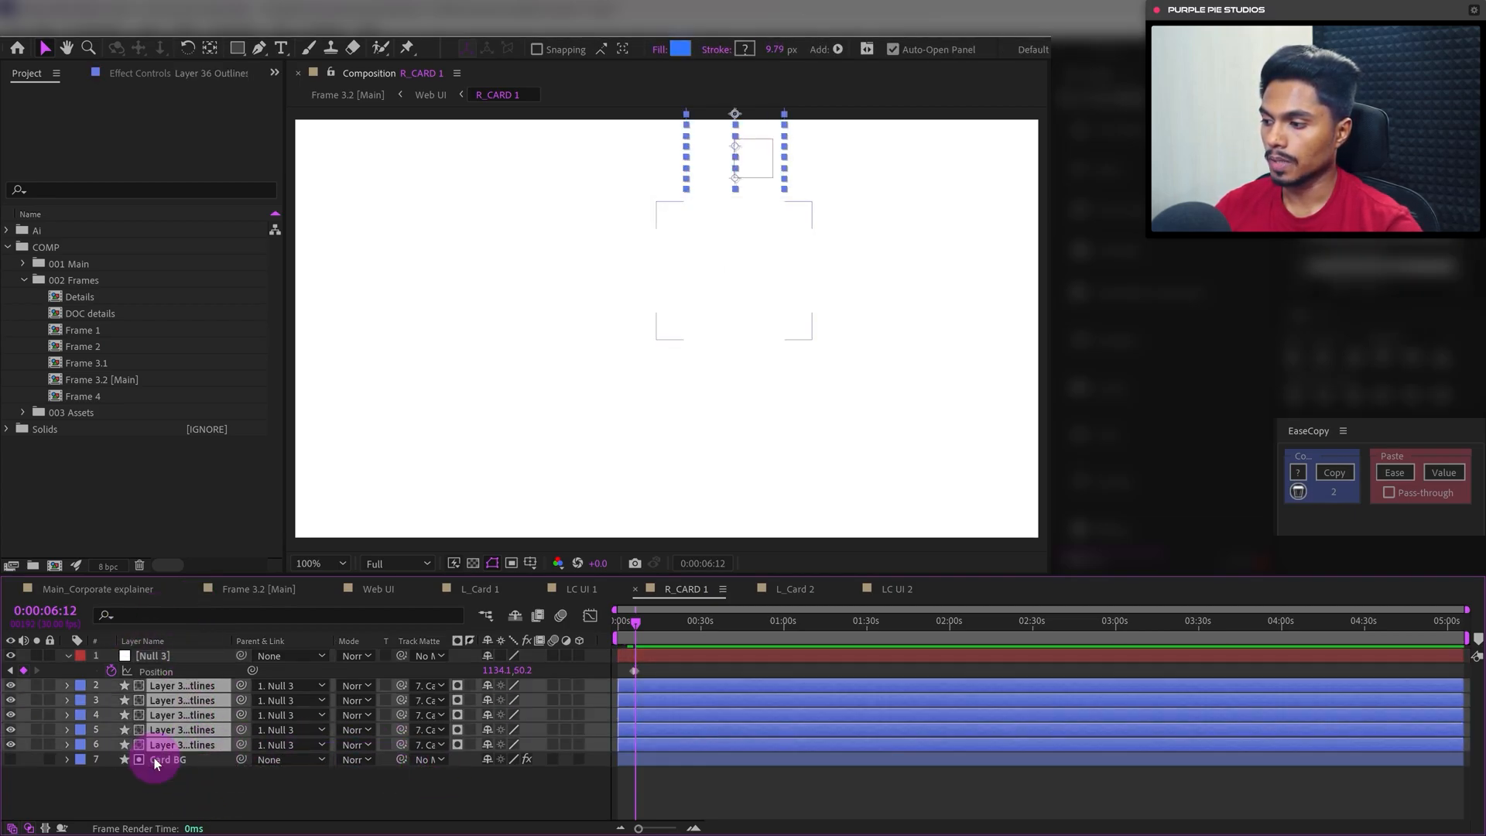
left_click(11, 761)
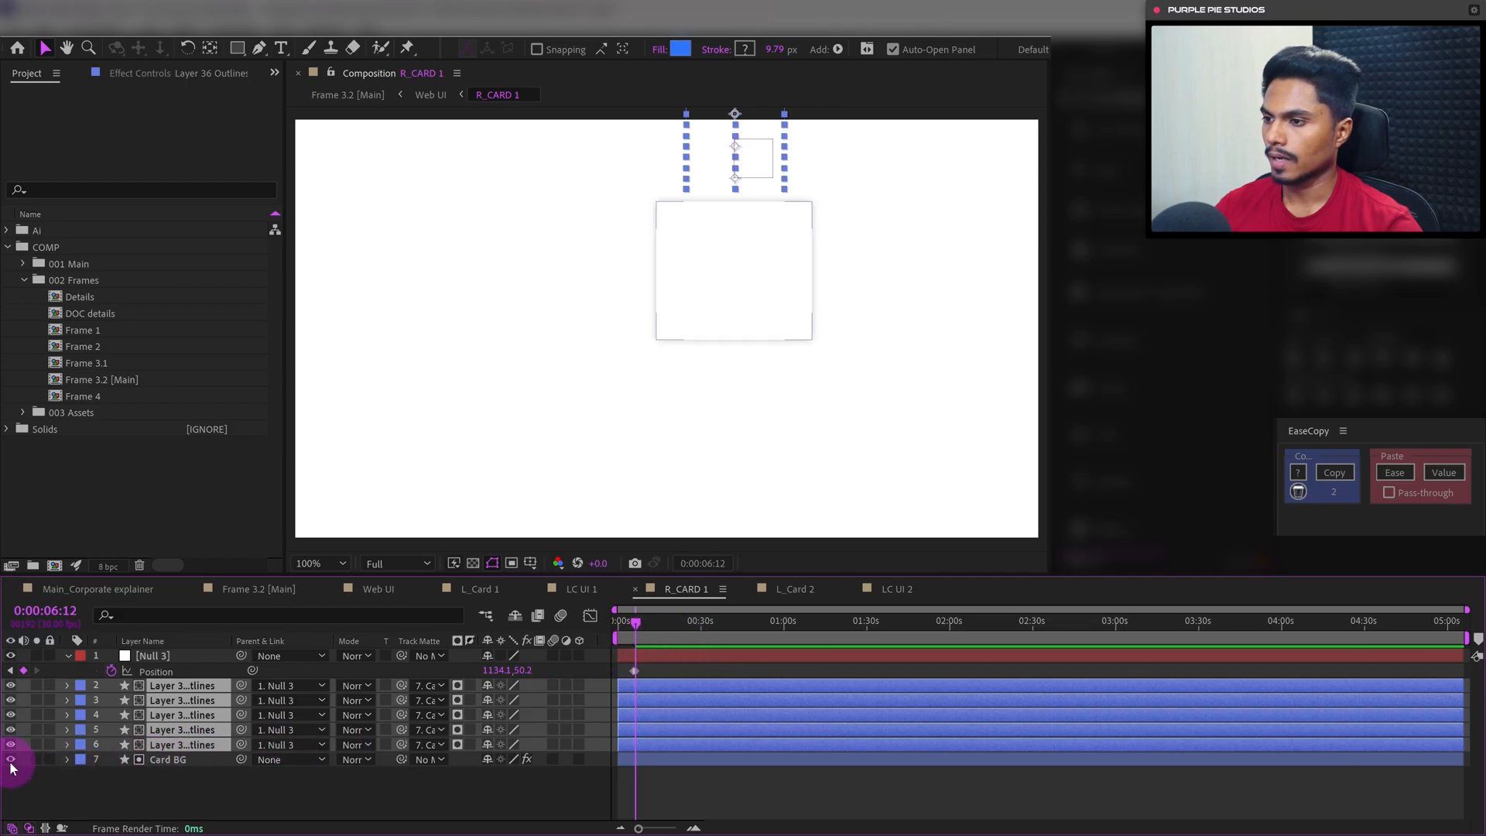
Easy Ease the null's two Position keyframes and reshape the speed graph with a slow start and a peak near the end
left_click(629, 625)
scroll(630, 625, "up", 4)
left_click(656, 627)
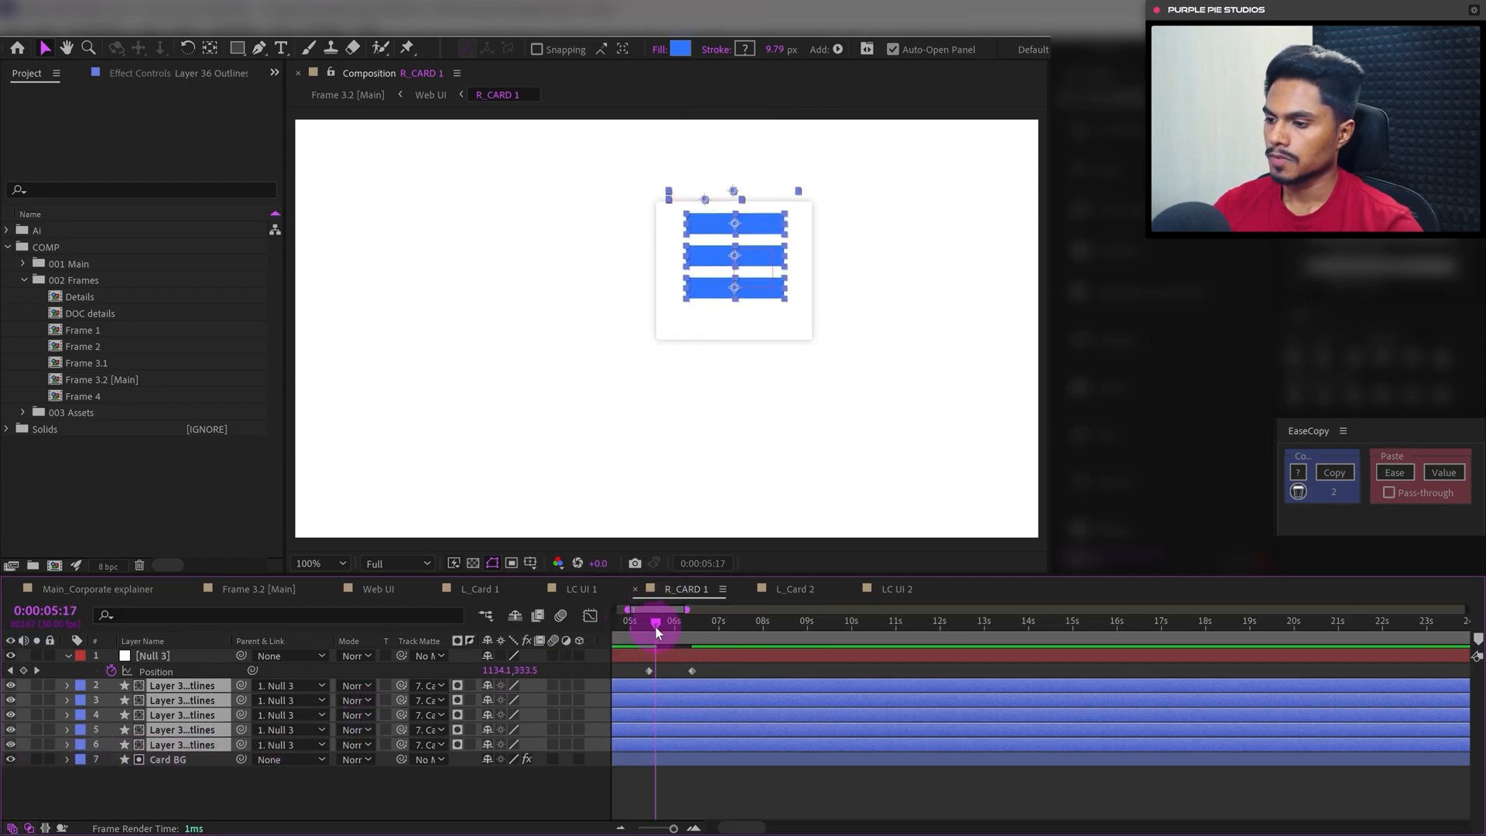
left_click_drag(704, 669, 636, 674)
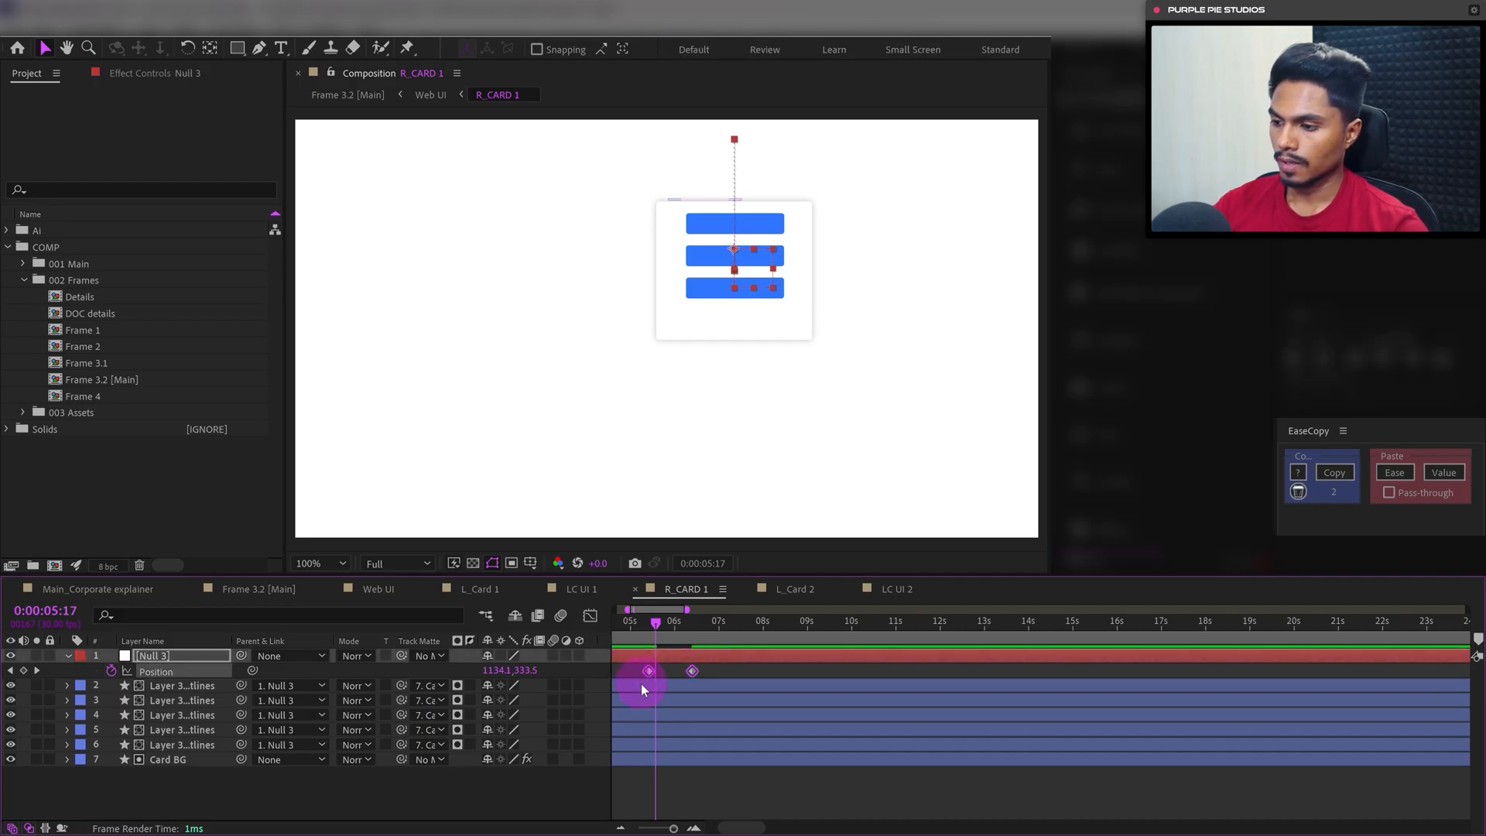
key("F9")
key("equal")
key("equal")
left_click_drag(771, 772, 829, 787)
left_click(590, 616)
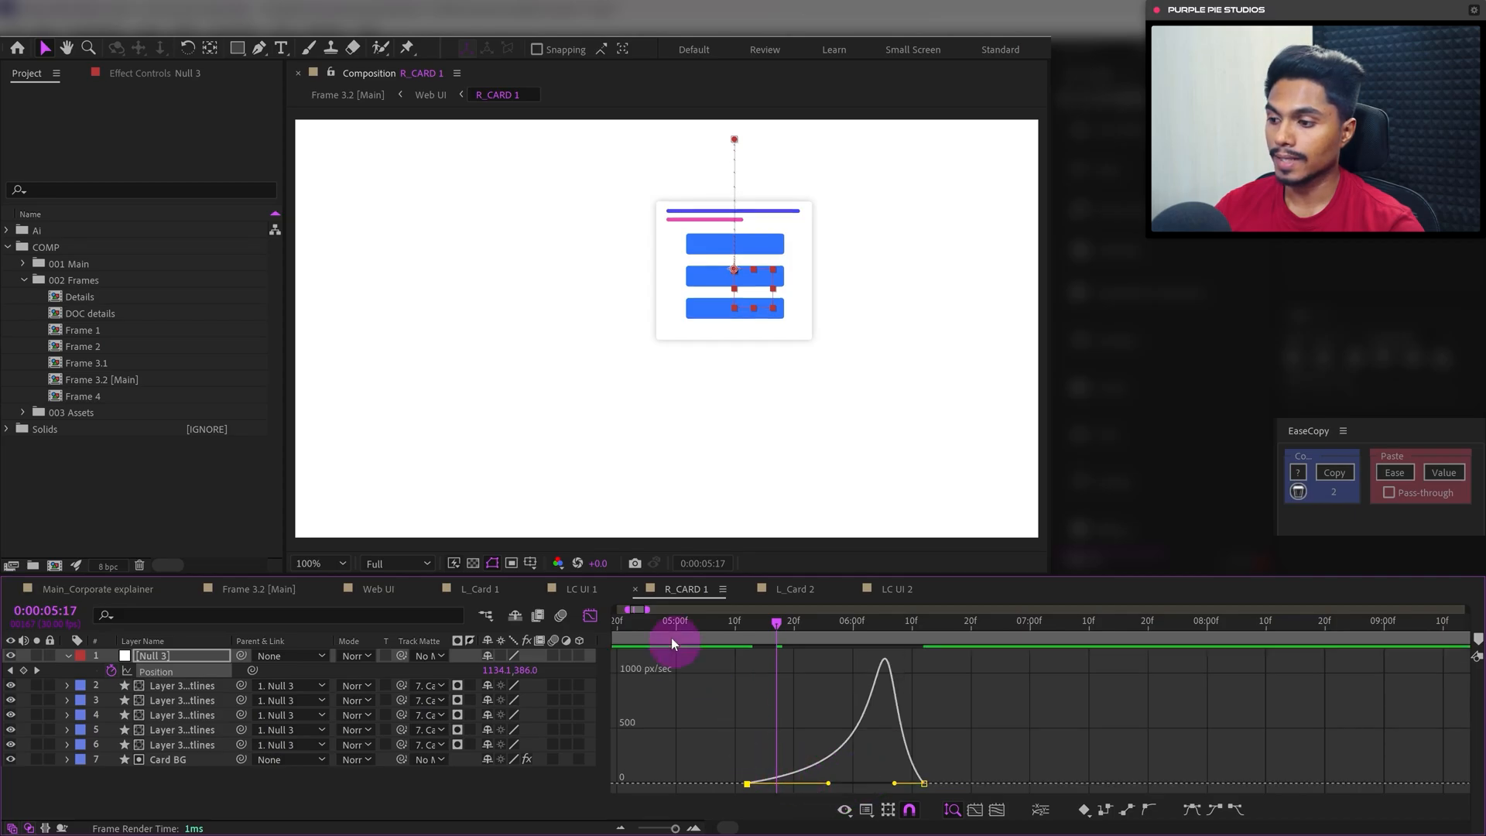
left_click(592, 617)
Preview the masked upward scroll in R_CARD 1 from 0:00:04:27 and return the playhead to 0:00:05:17
left_click(659, 617)
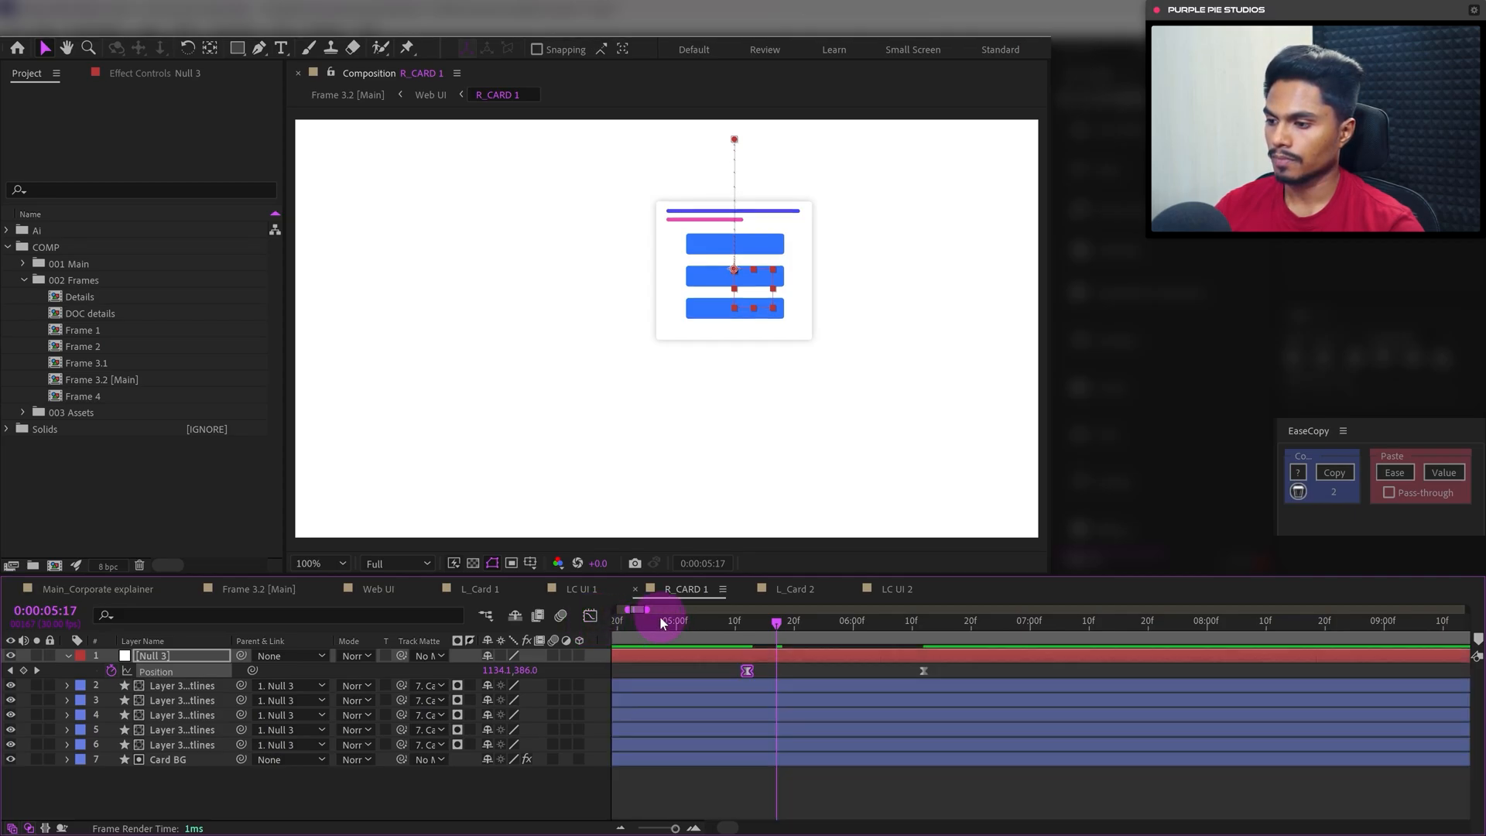
left_click(732, 780)
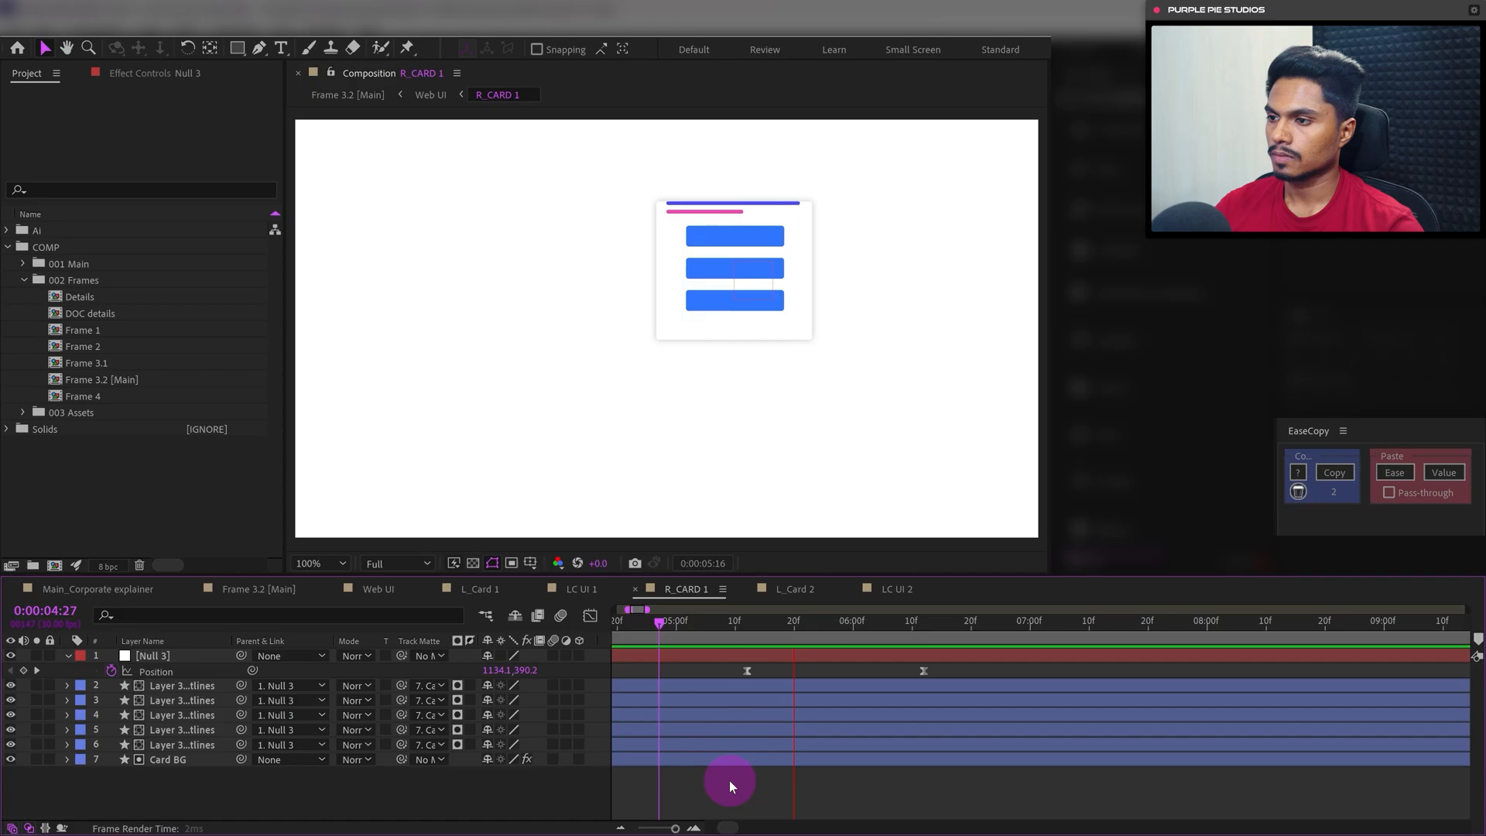
left_click_drag(700, 630, 776, 647)
key("k")
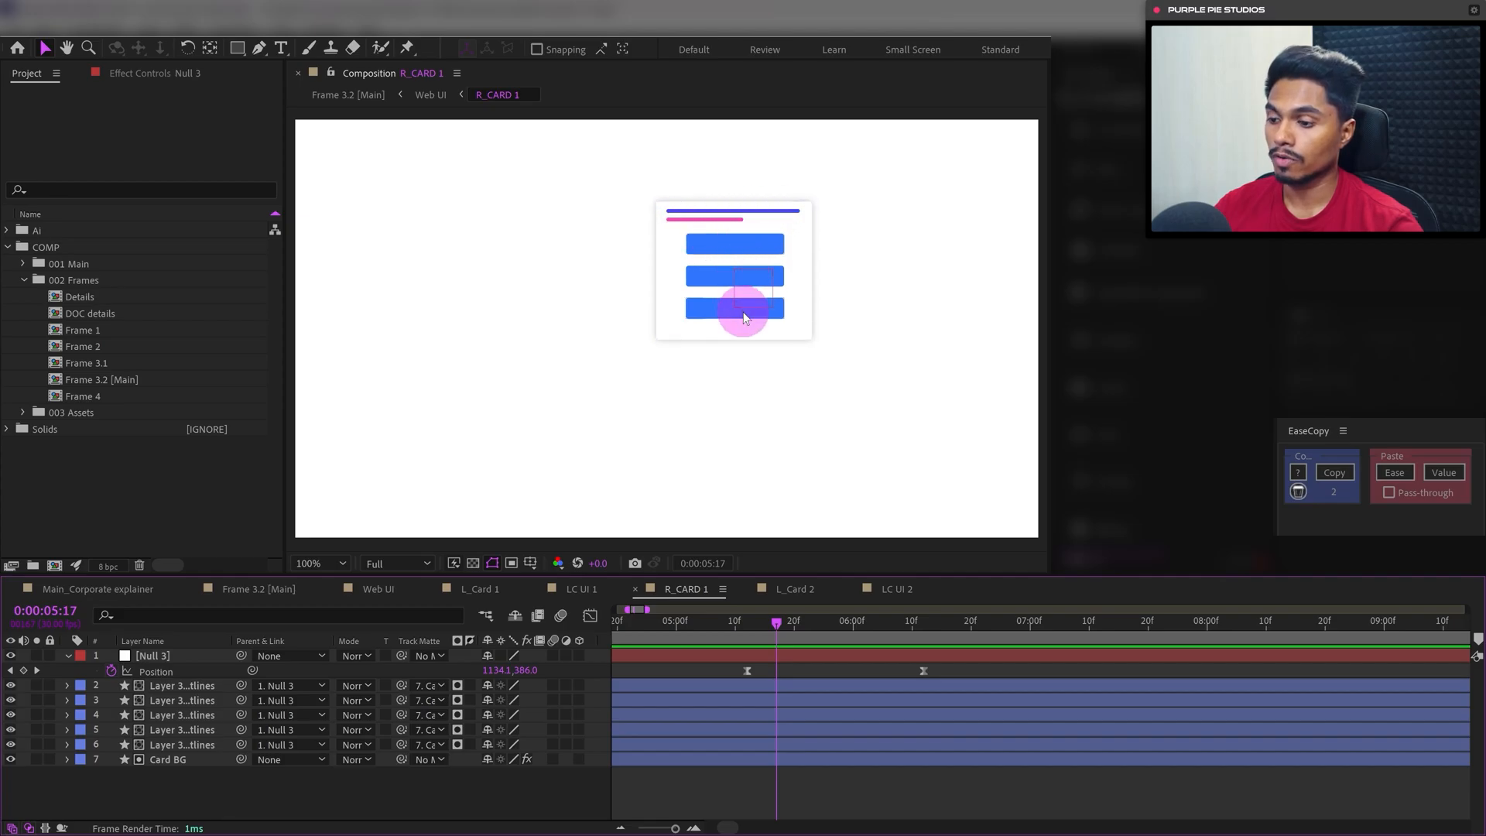
Copy Trim Paths 1 with its End keyframes from layer L1 in LC UI 1
left_click(579, 590)
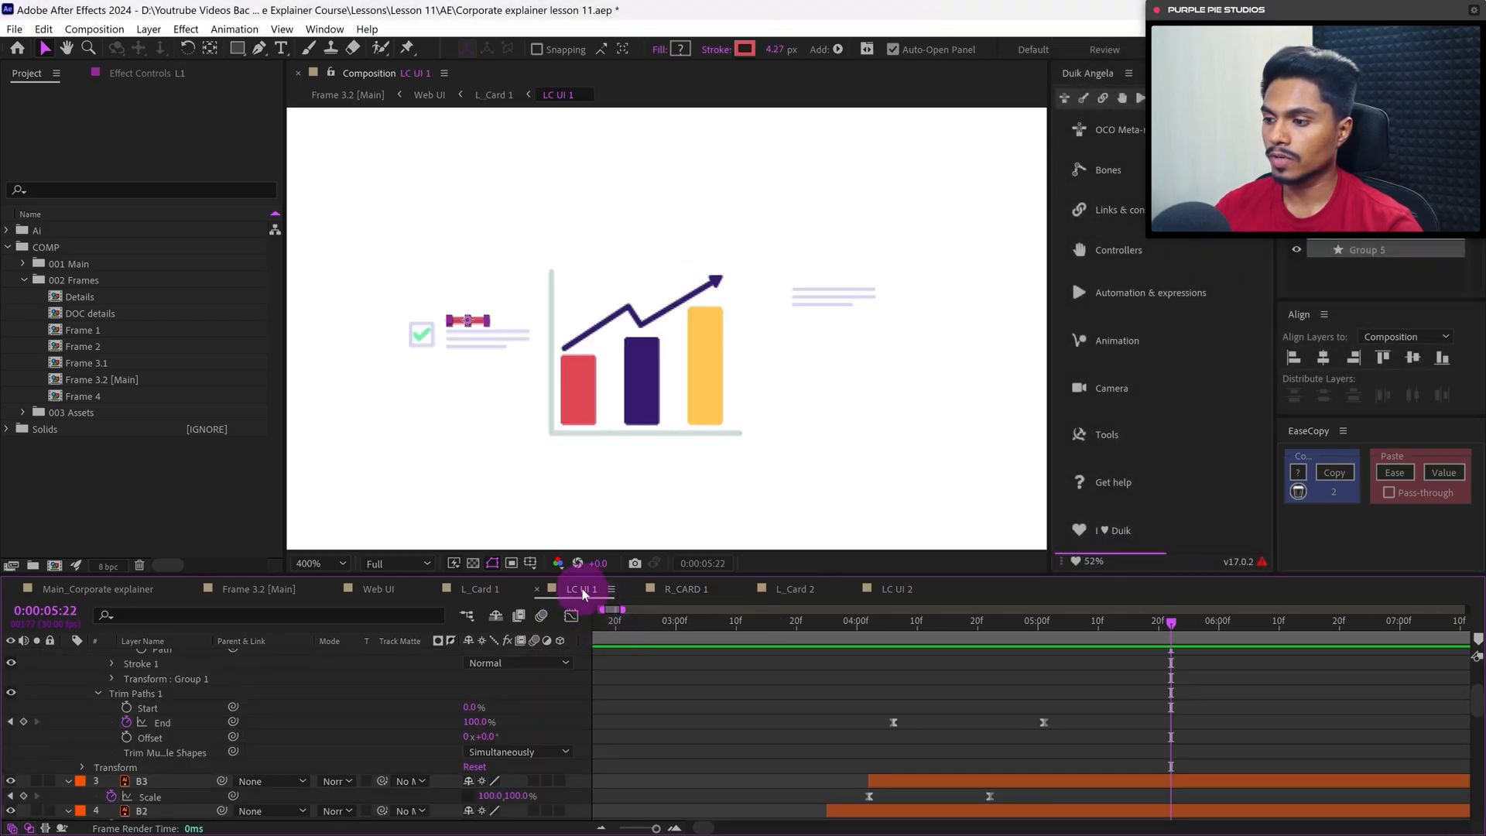
double_click(582, 593)
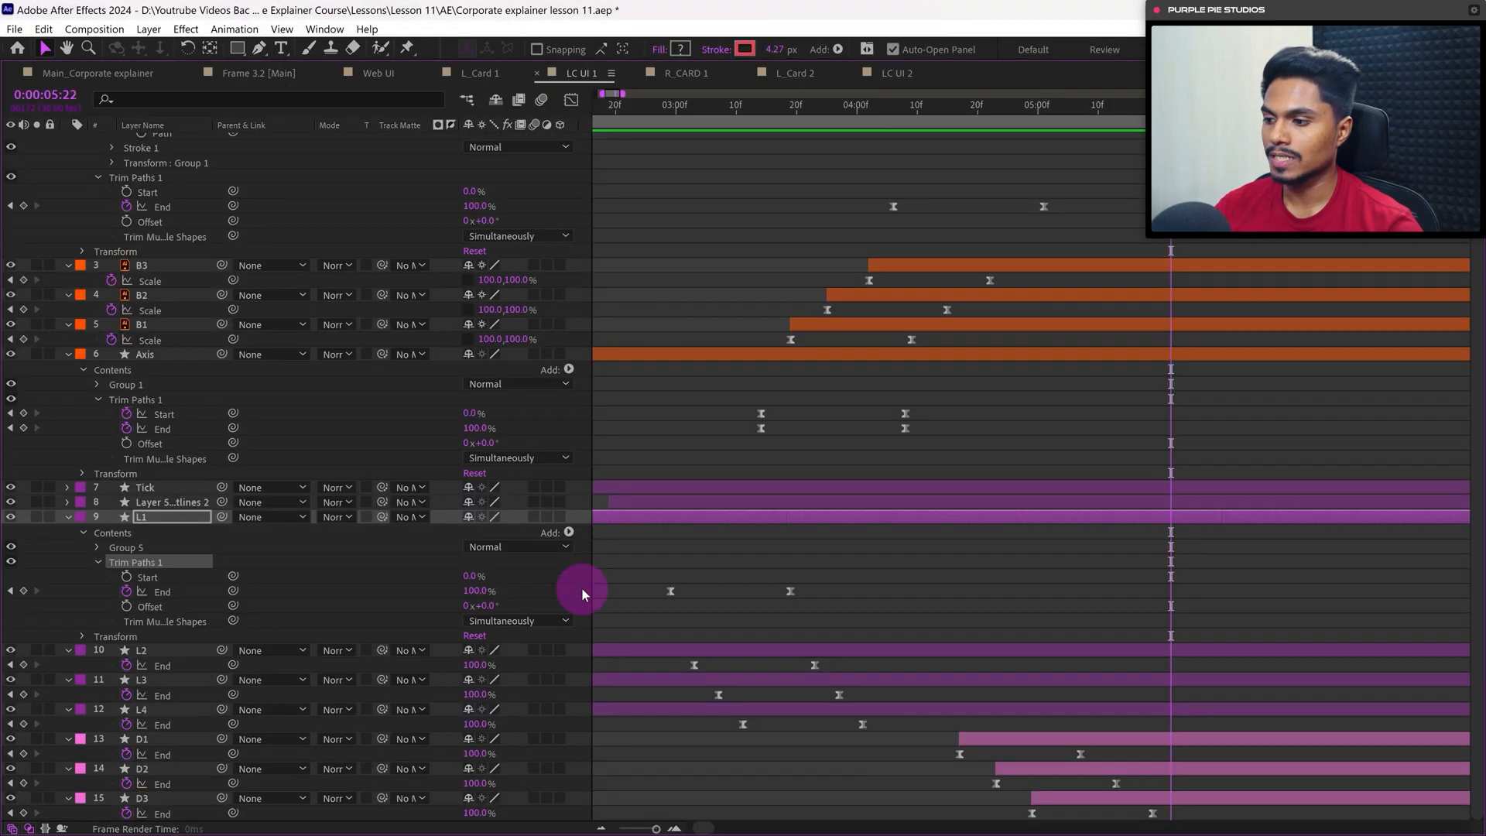
left_click(79, 599)
left_click(147, 563)
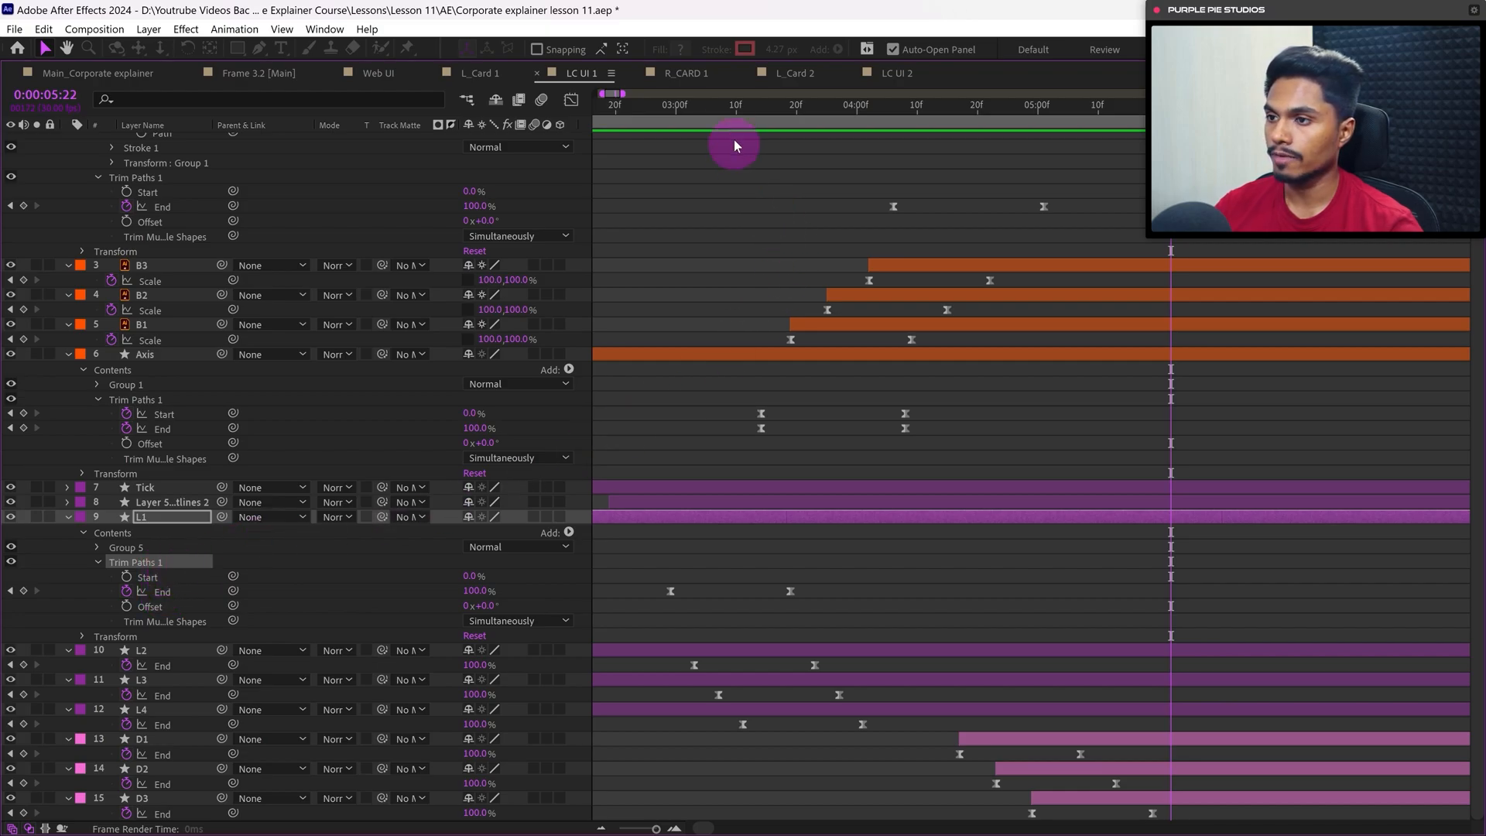
double_click(574, 75)
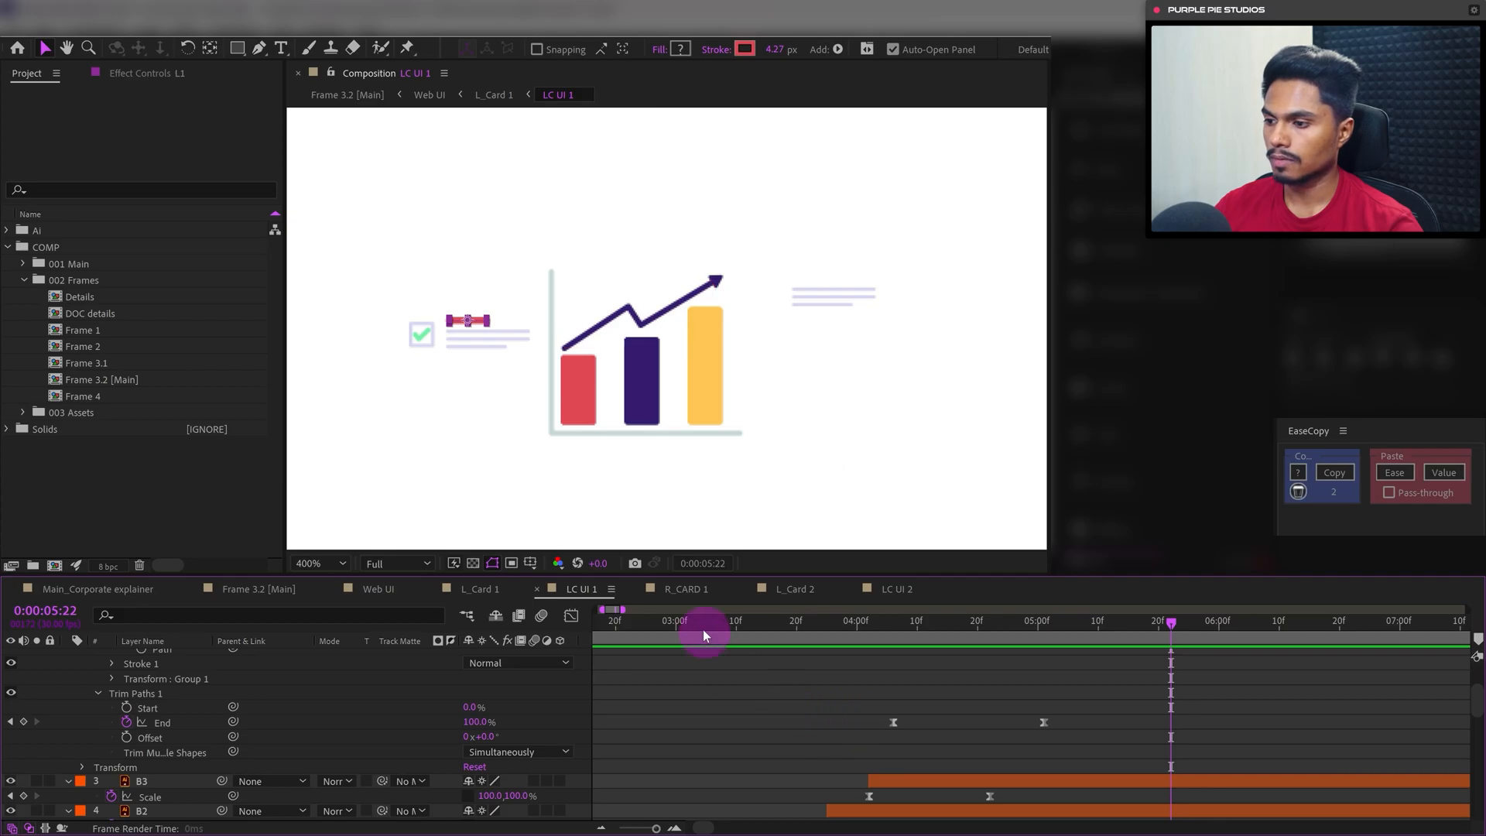
Paste the trim path animation onto the Layer 36 and Layer 37 Outlines layers in R_CARD 1 at 0:00:05:17
left_click(684, 591)
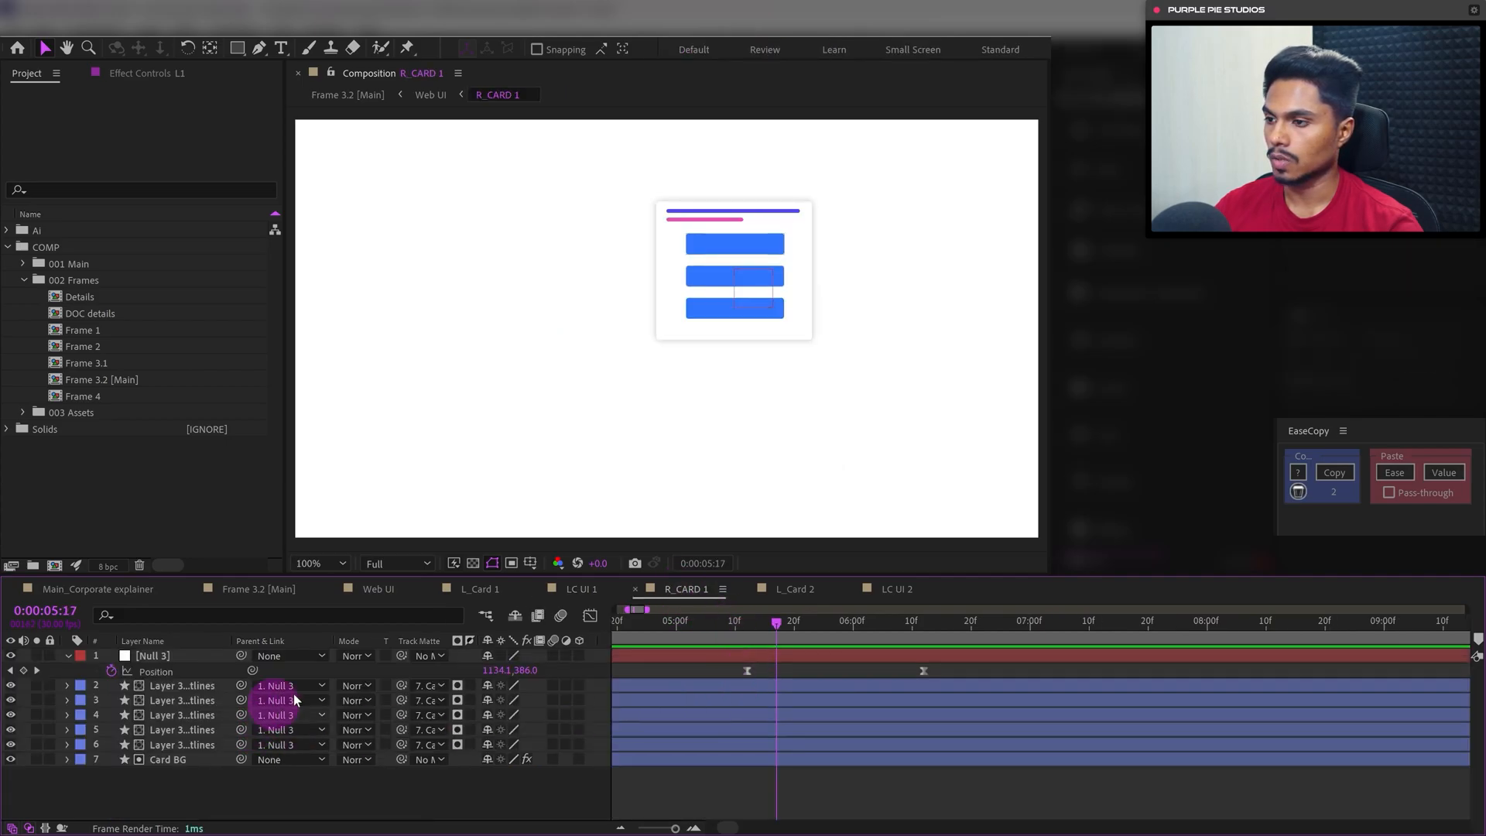
left_click(178, 687)
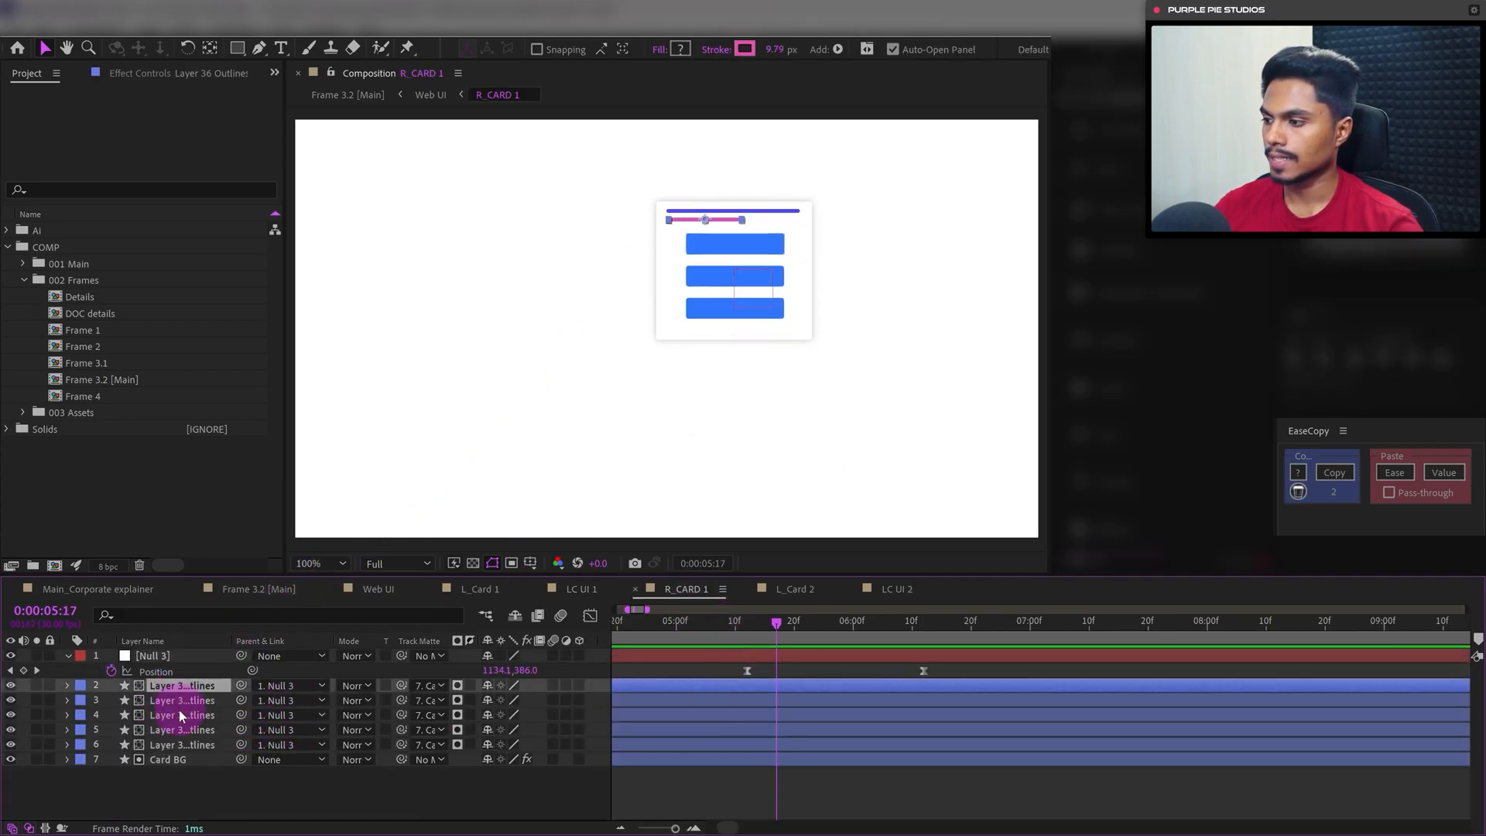
left_click(181, 700, "ctrl")
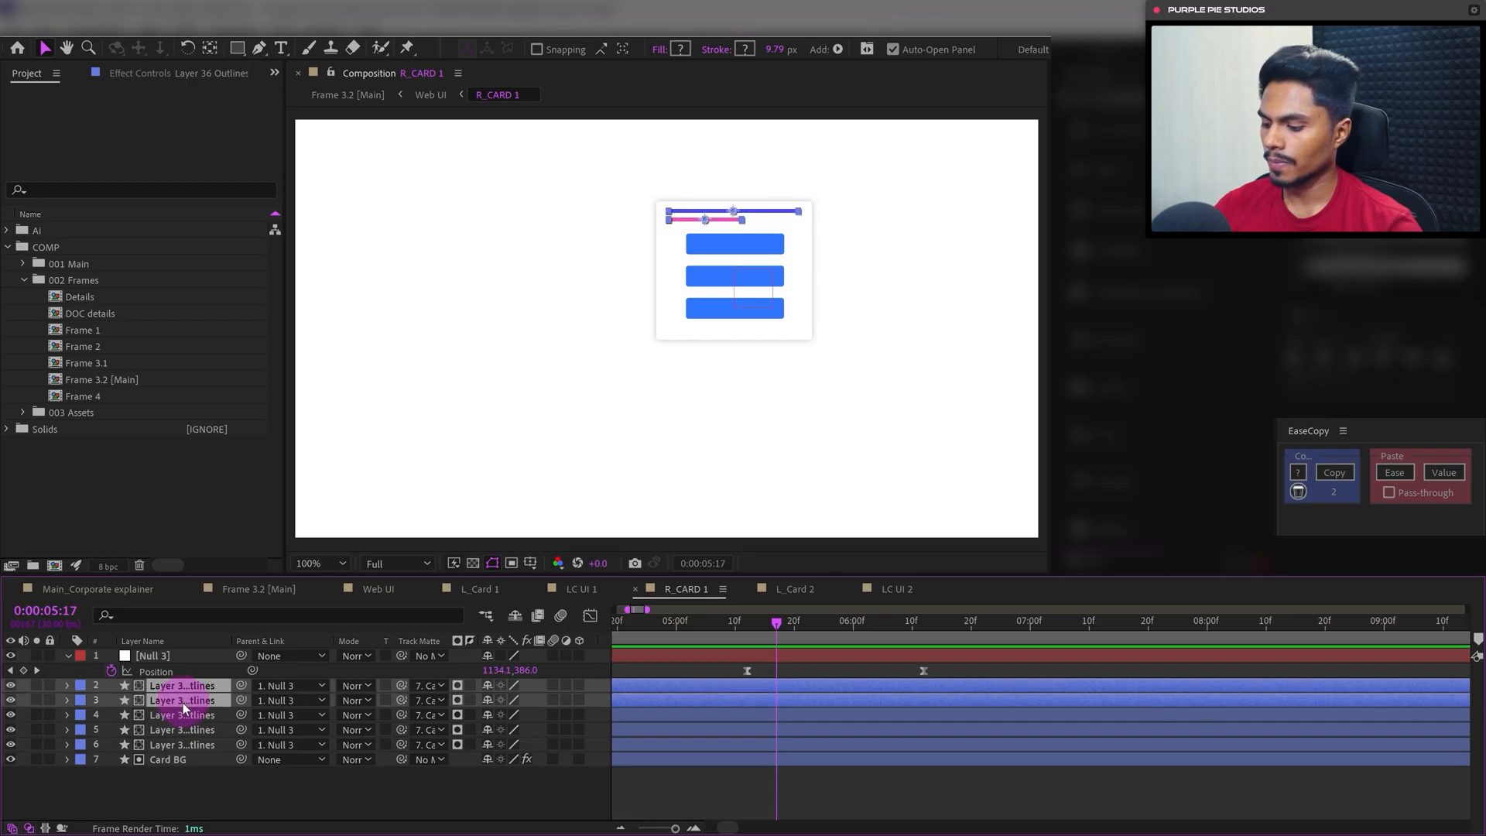
key("ctrl+v")
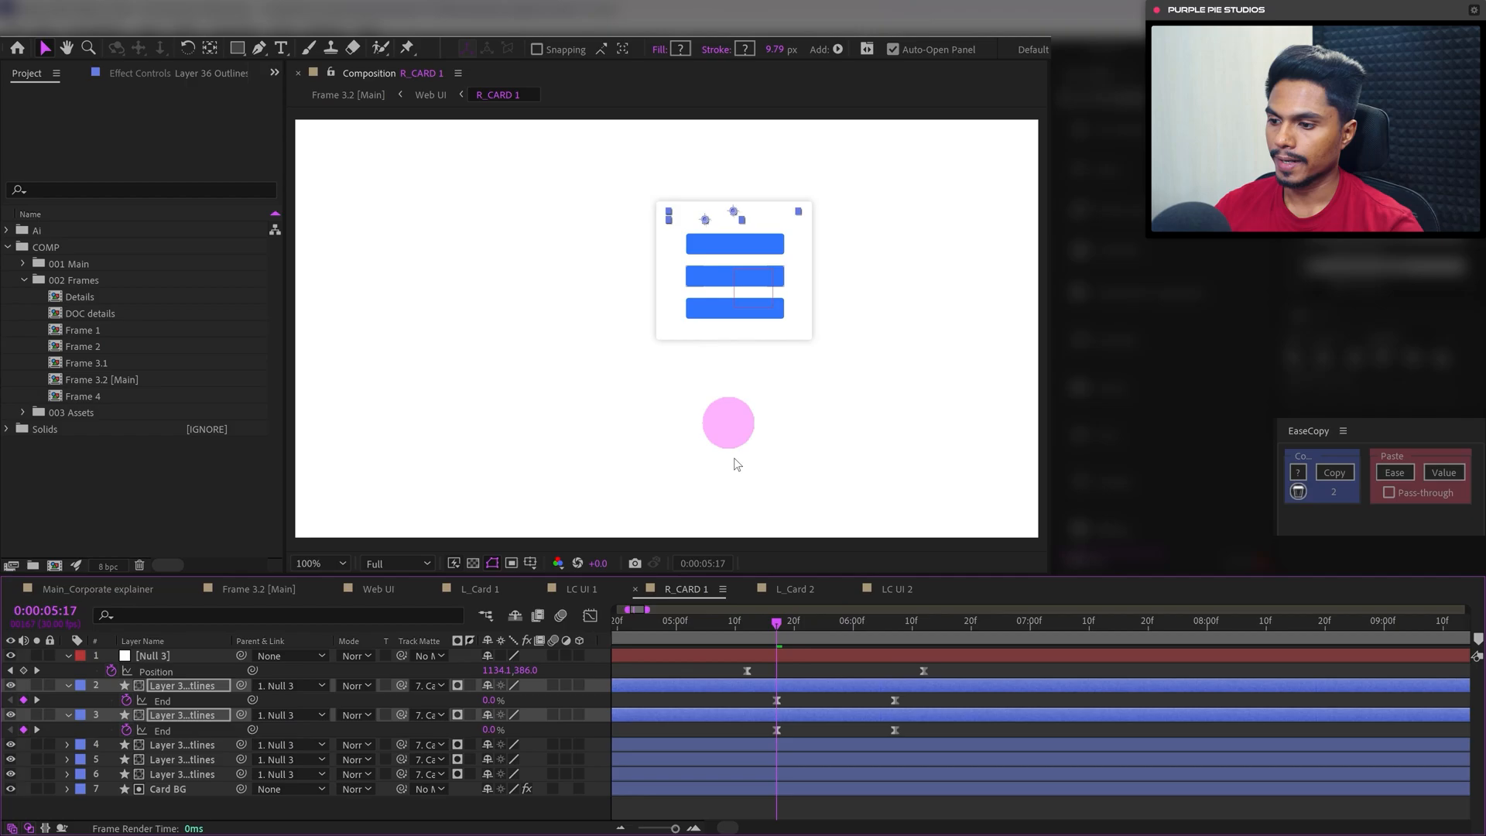
Time-reverse the End keyframes of the two text line layers so the lines animate out
mouse_move(781, 630)
left_mouse_down()
mouse_move(830, 640)
mouse_move(802, 644)
left_mouse_up()
left_click_drag(904, 695, 774, 735)
right_click(778, 731)
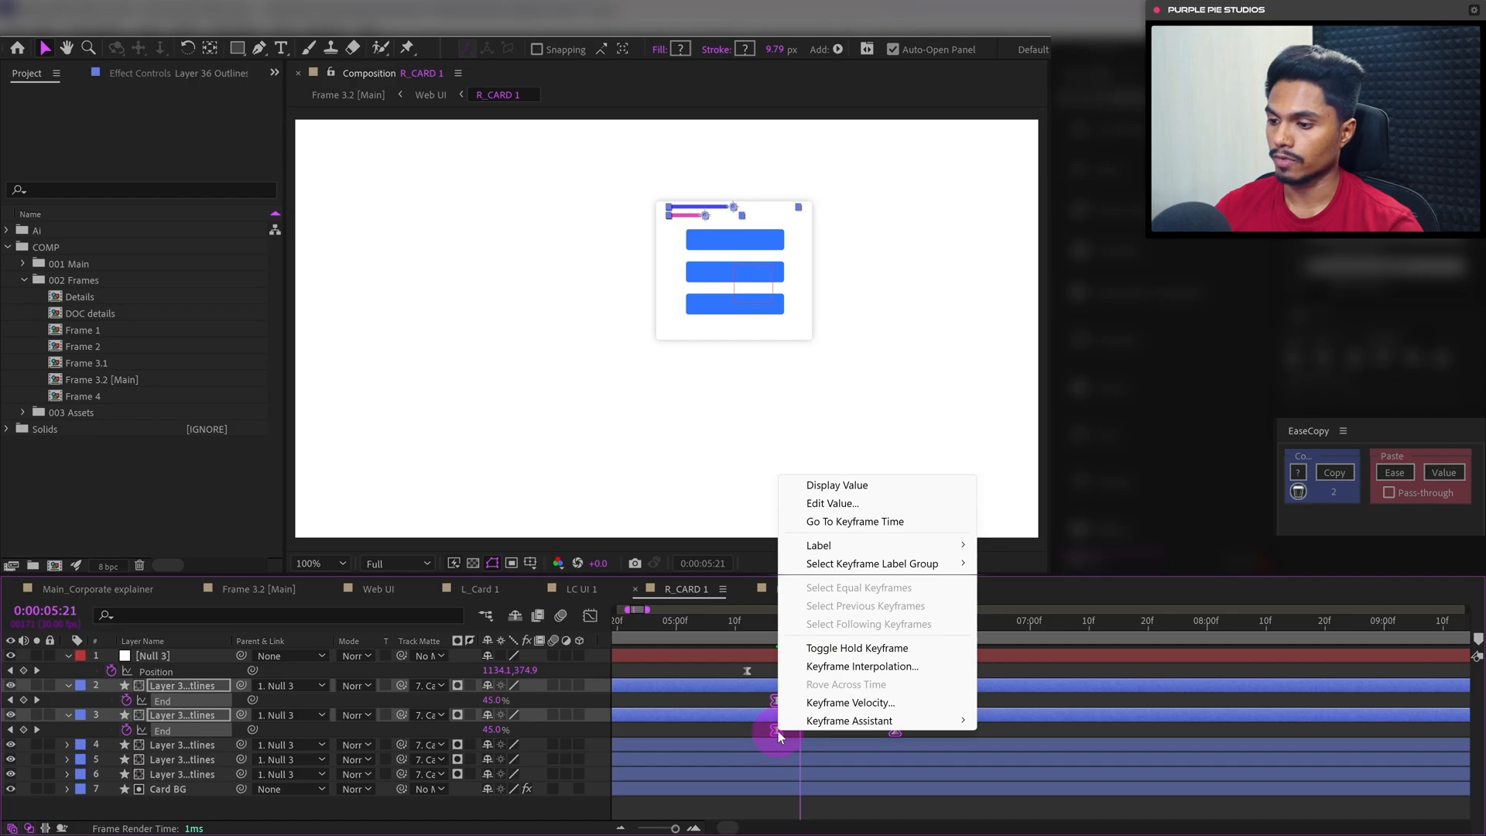
mouse_move(842, 724)
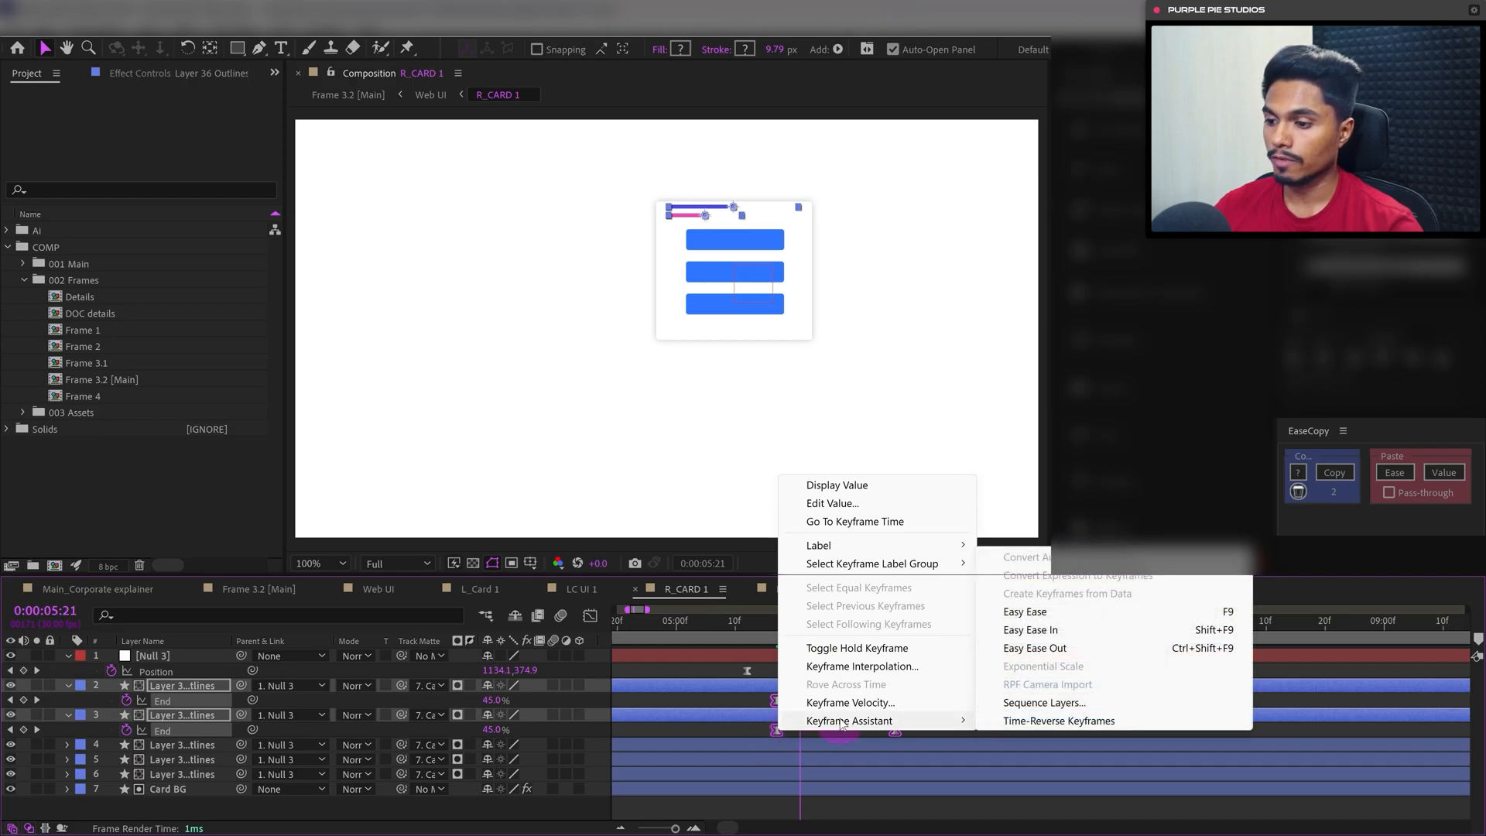
left_click(1006, 724)
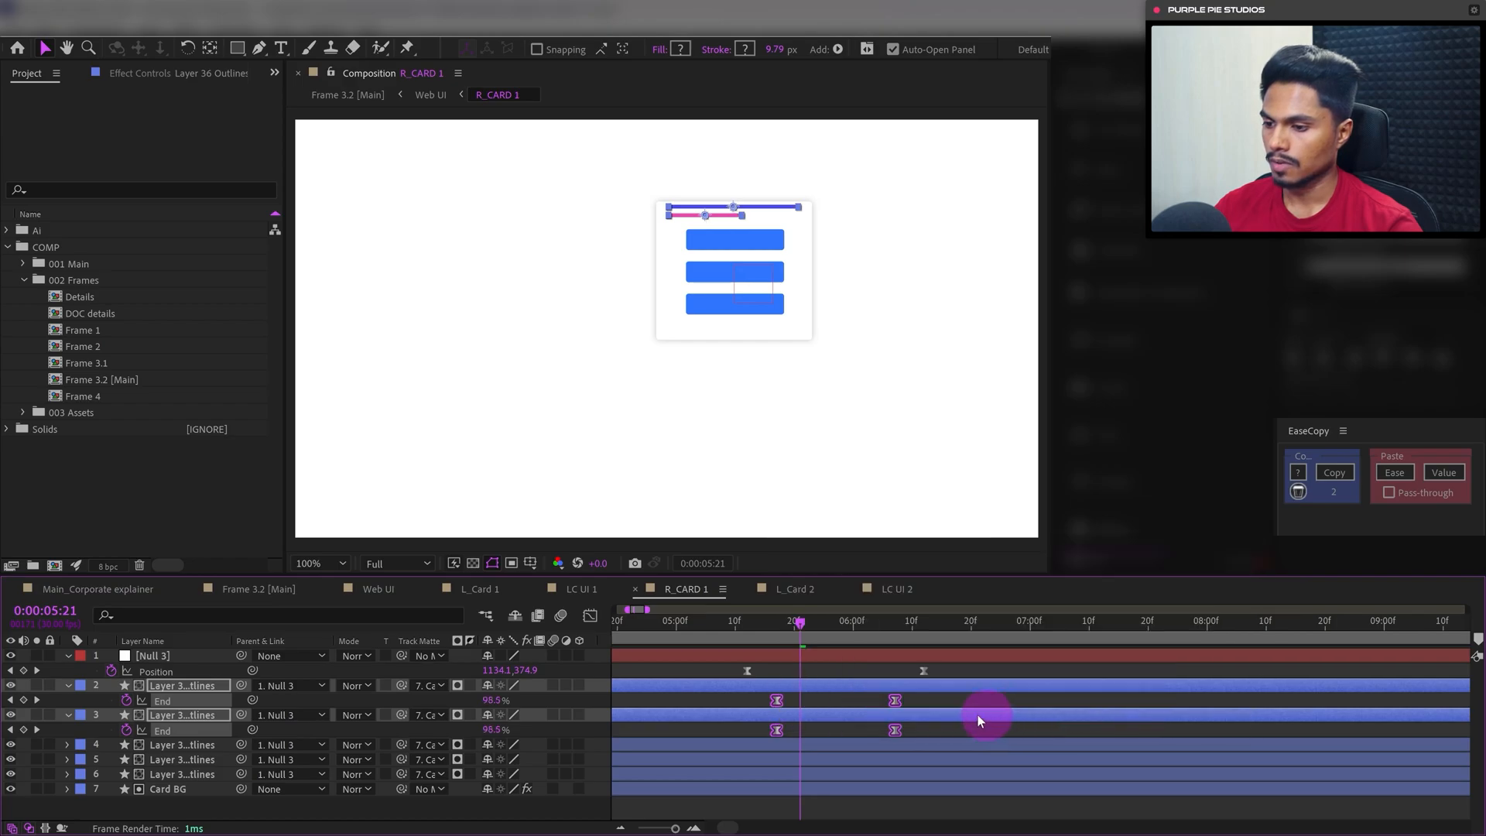
Reshape the speed graph of both lines' End keyframes with a slower start and the fastest change past the middle
left_click(589, 616)
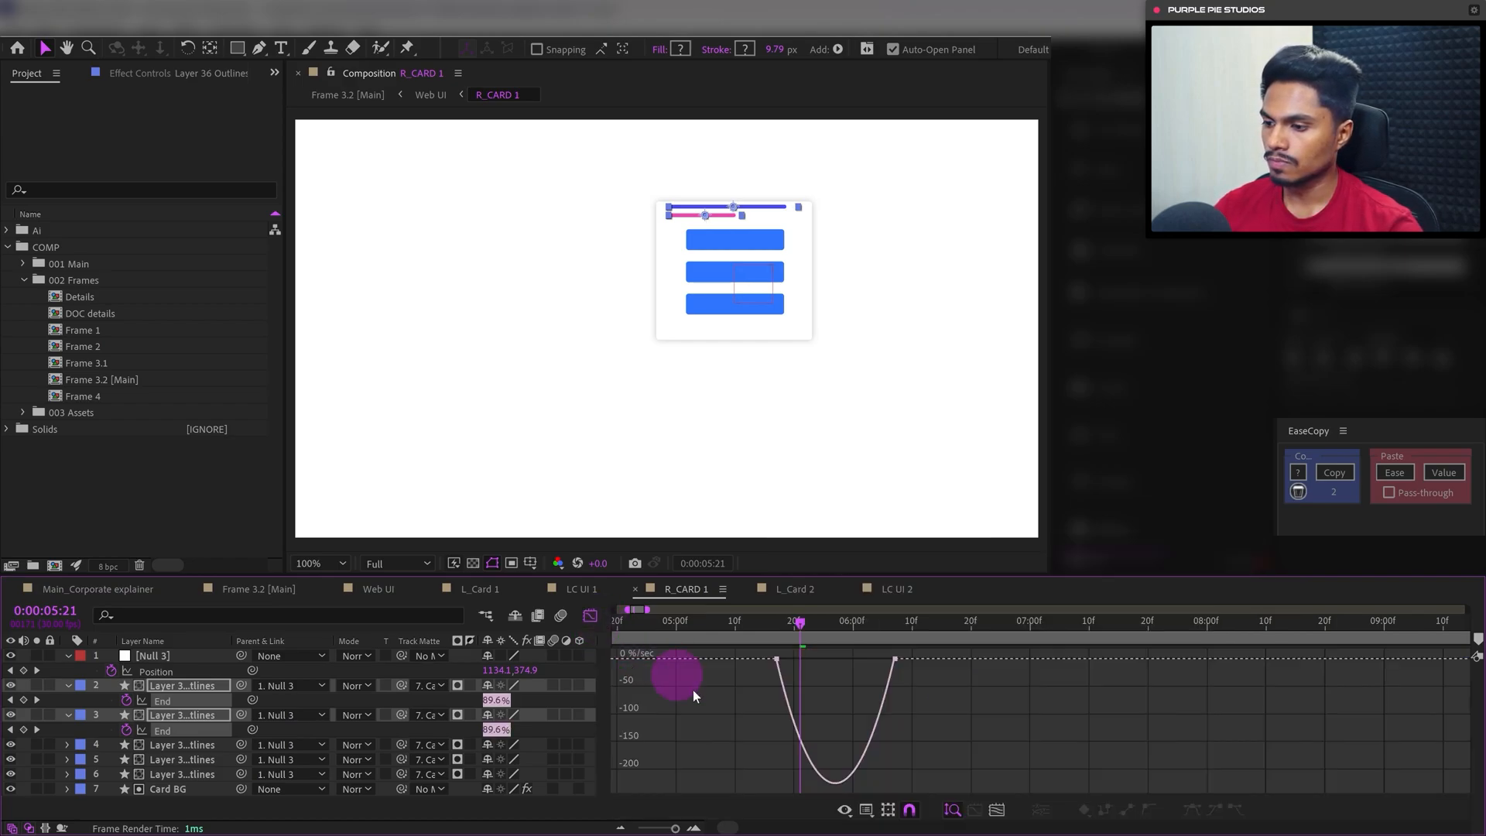
left_click_drag(916, 659, 815, 662)
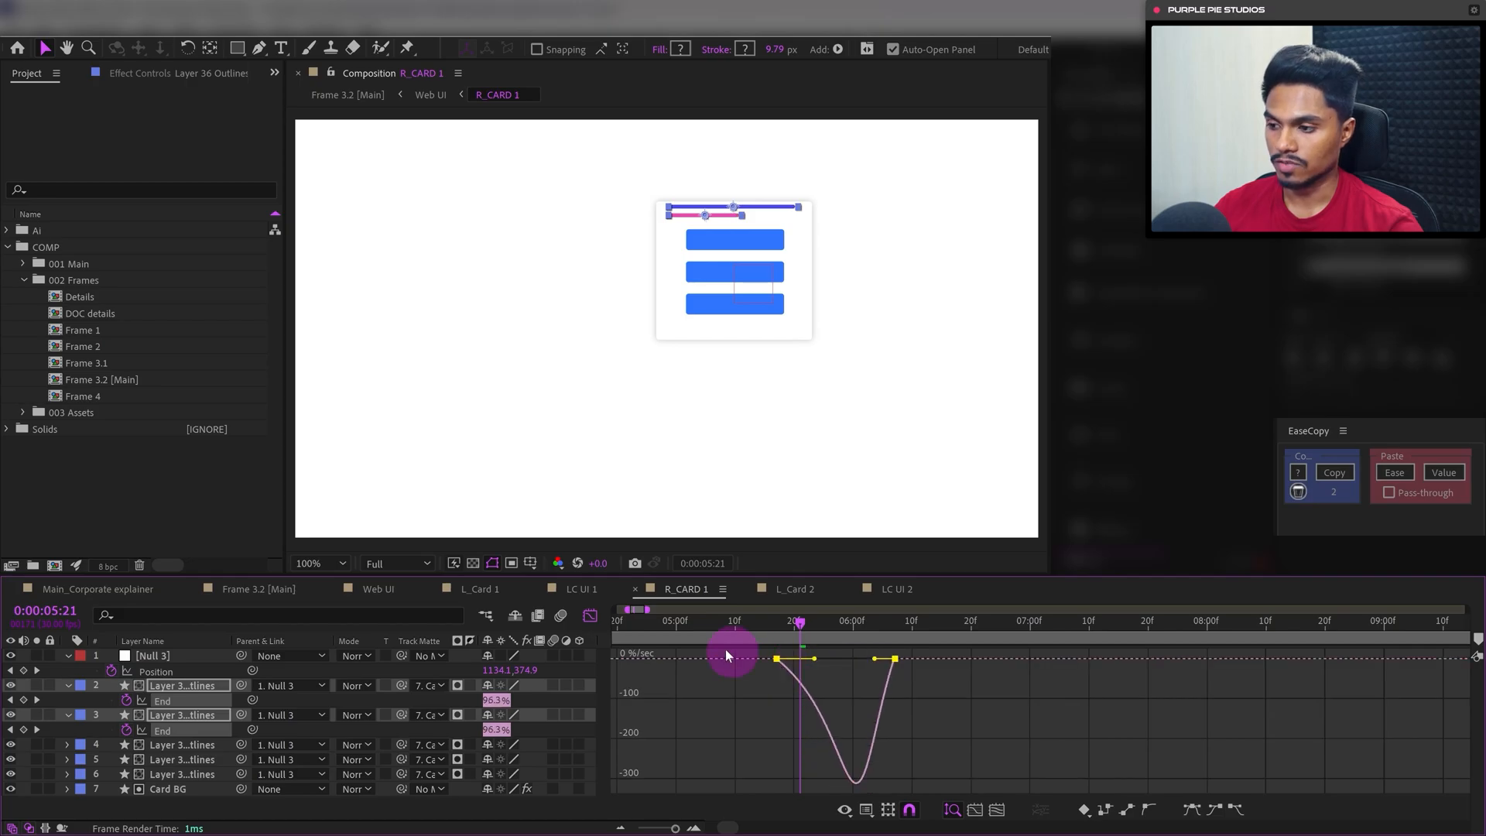
left_click(594, 616)
Stagger the pink line's End keyframes three frames after the blue line's and start the blue line's at 0:00:05:15
left_click_drag(911, 701, 795, 700)
left_click(765, 627)
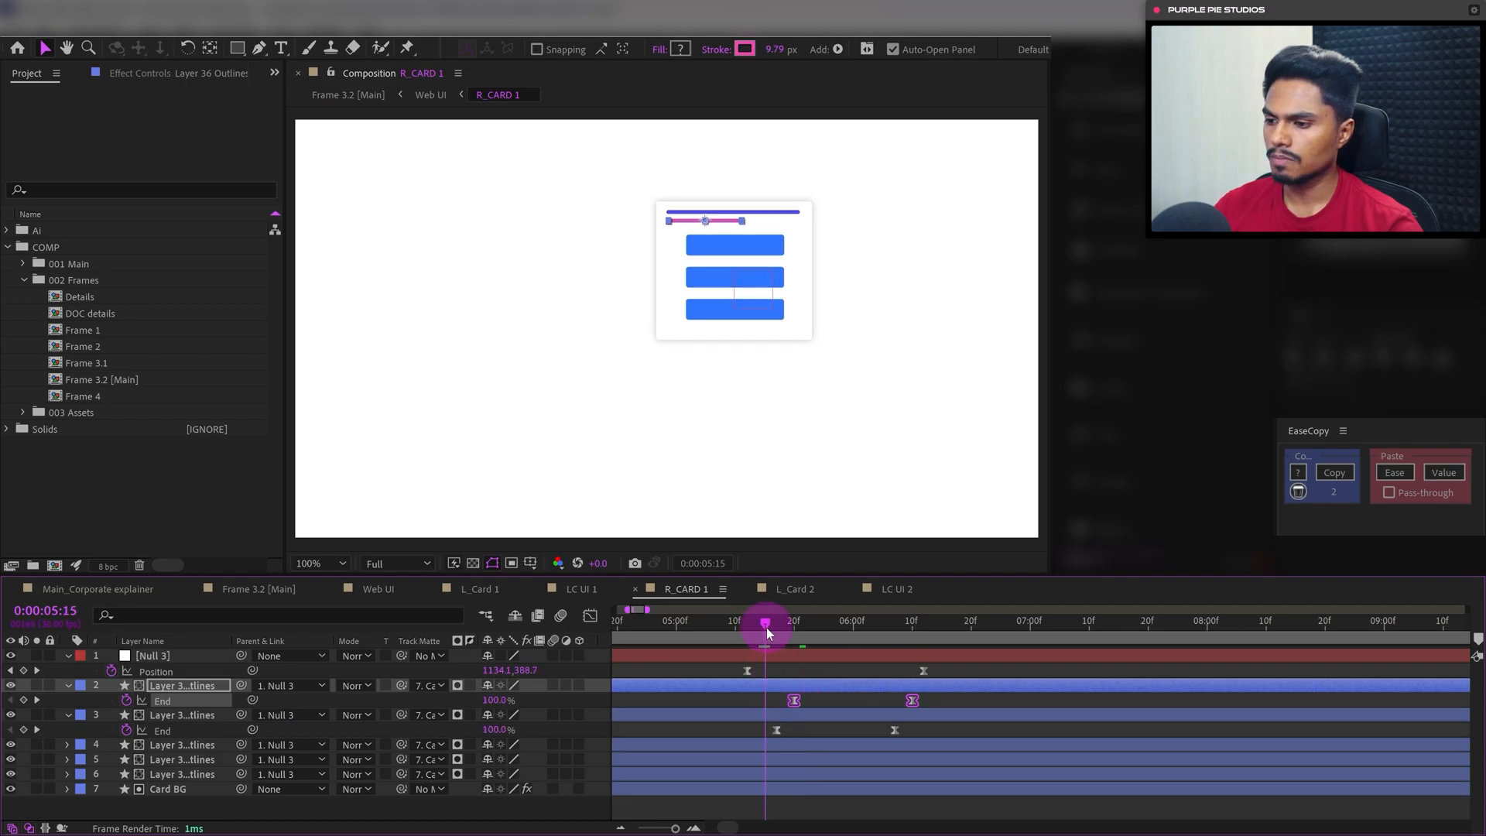
left_click_drag(925, 696, 762, 740)
left_click_drag(773, 732, 765, 736)
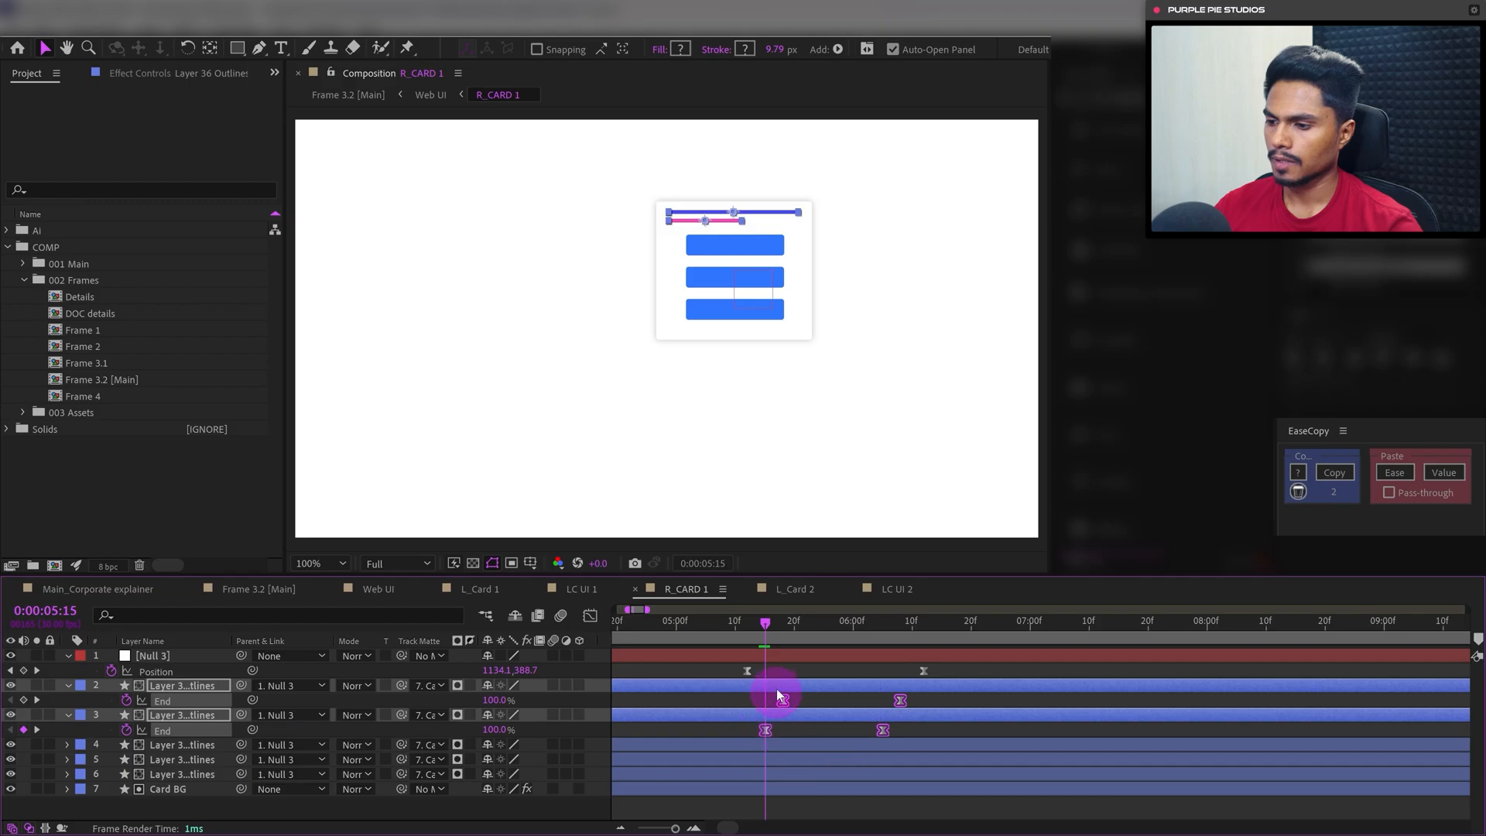
Add 100% Scale keyframes at 0:00:05:20 to the three blue bar layers
left_click_drag(779, 620, 796, 629)
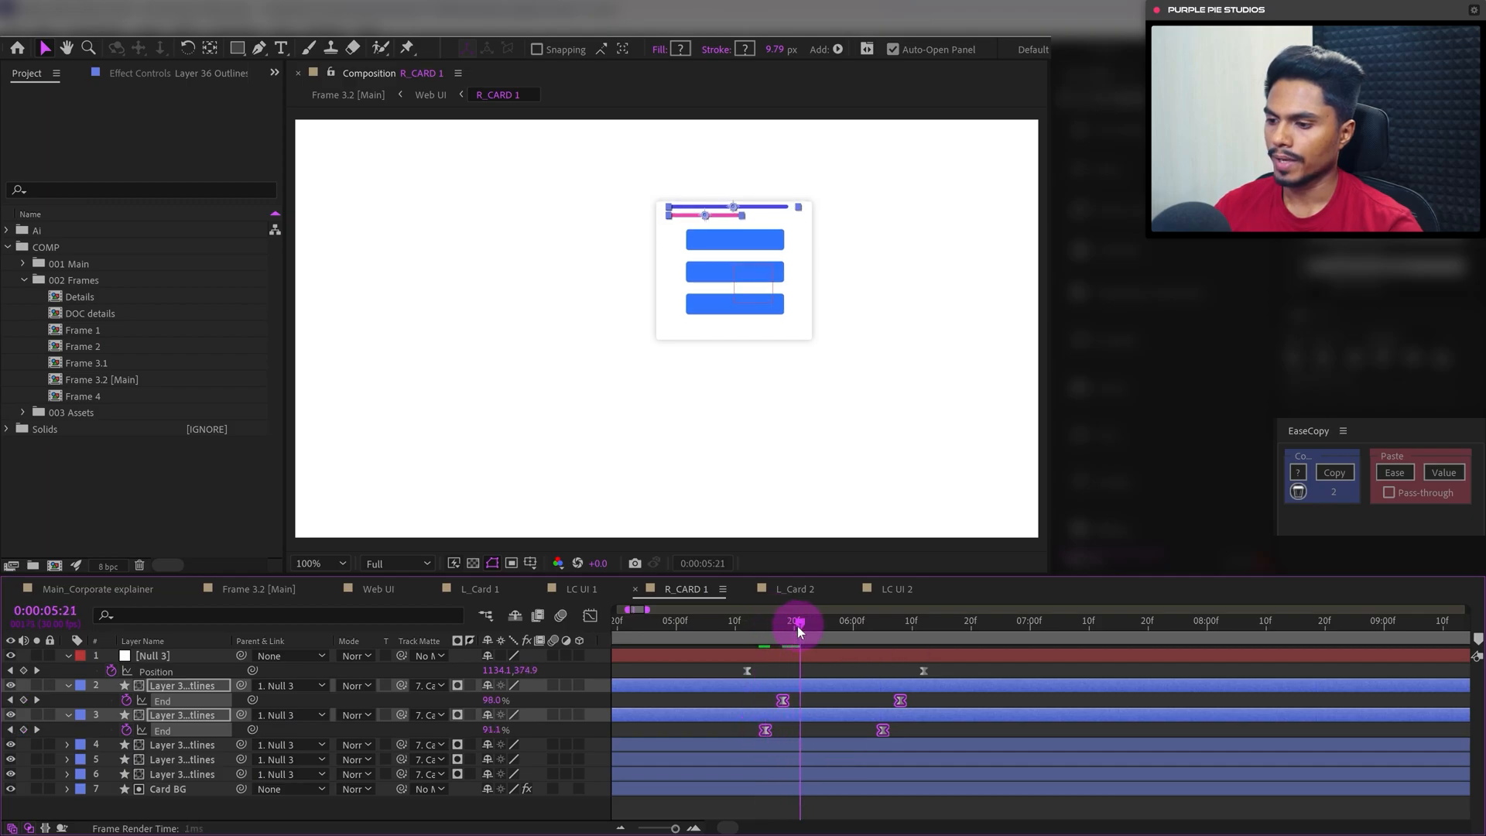
left_click(195, 748)
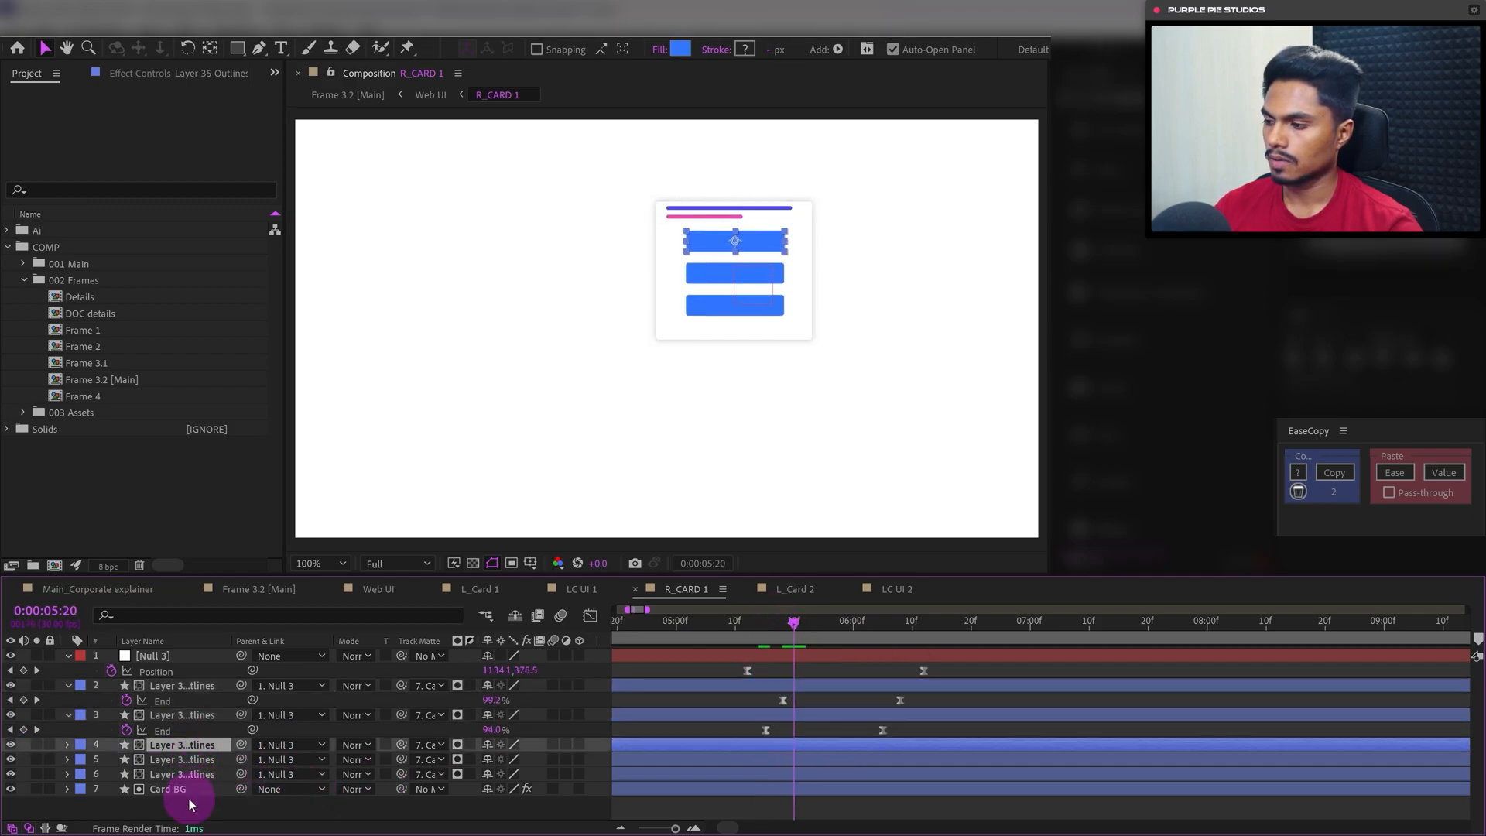
left_click(191, 776, "shift")
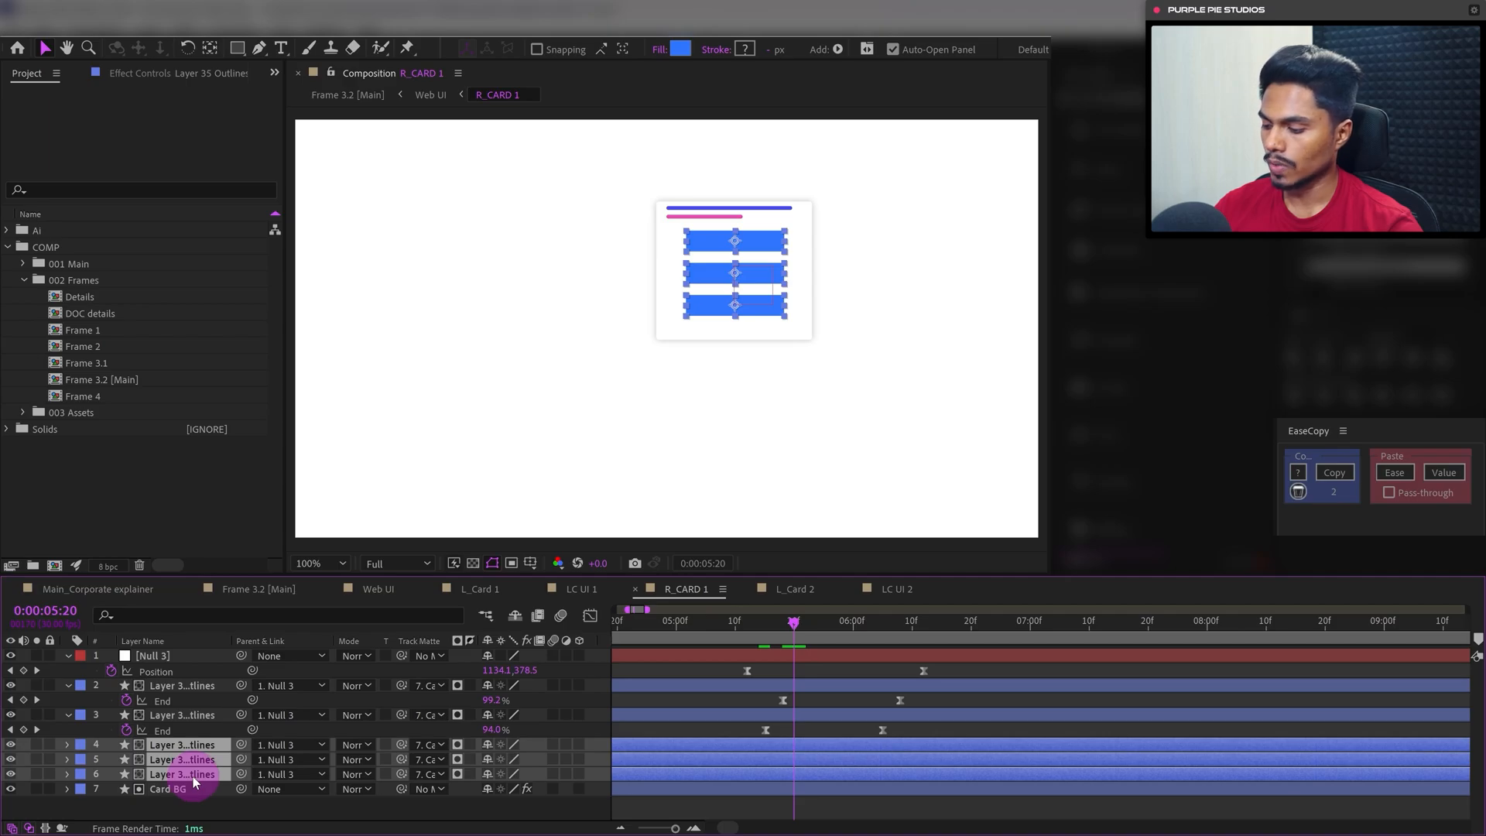
key("alt+shift+s")
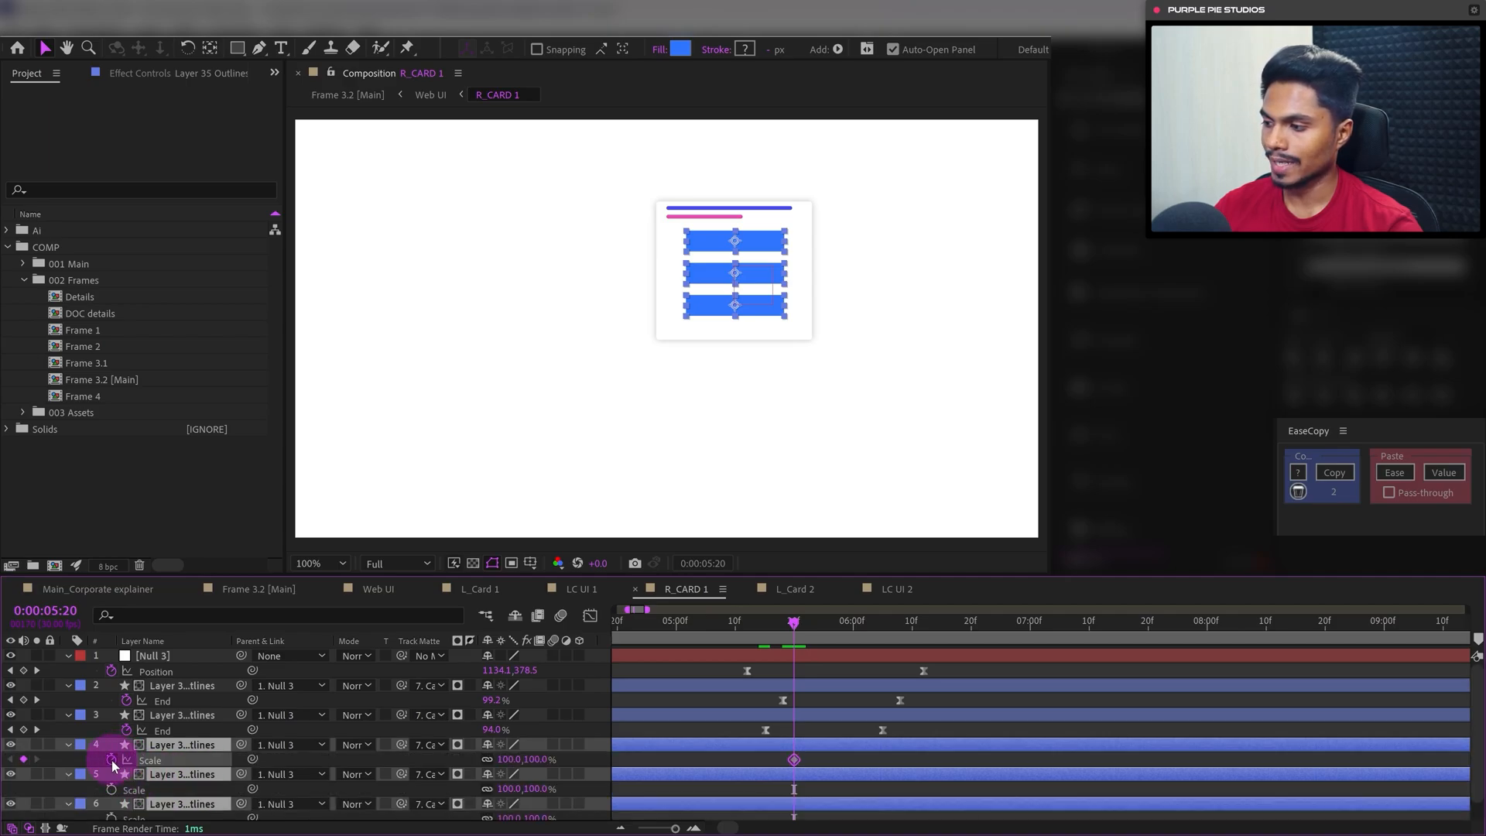
scroll(822, 724, "down", 1)
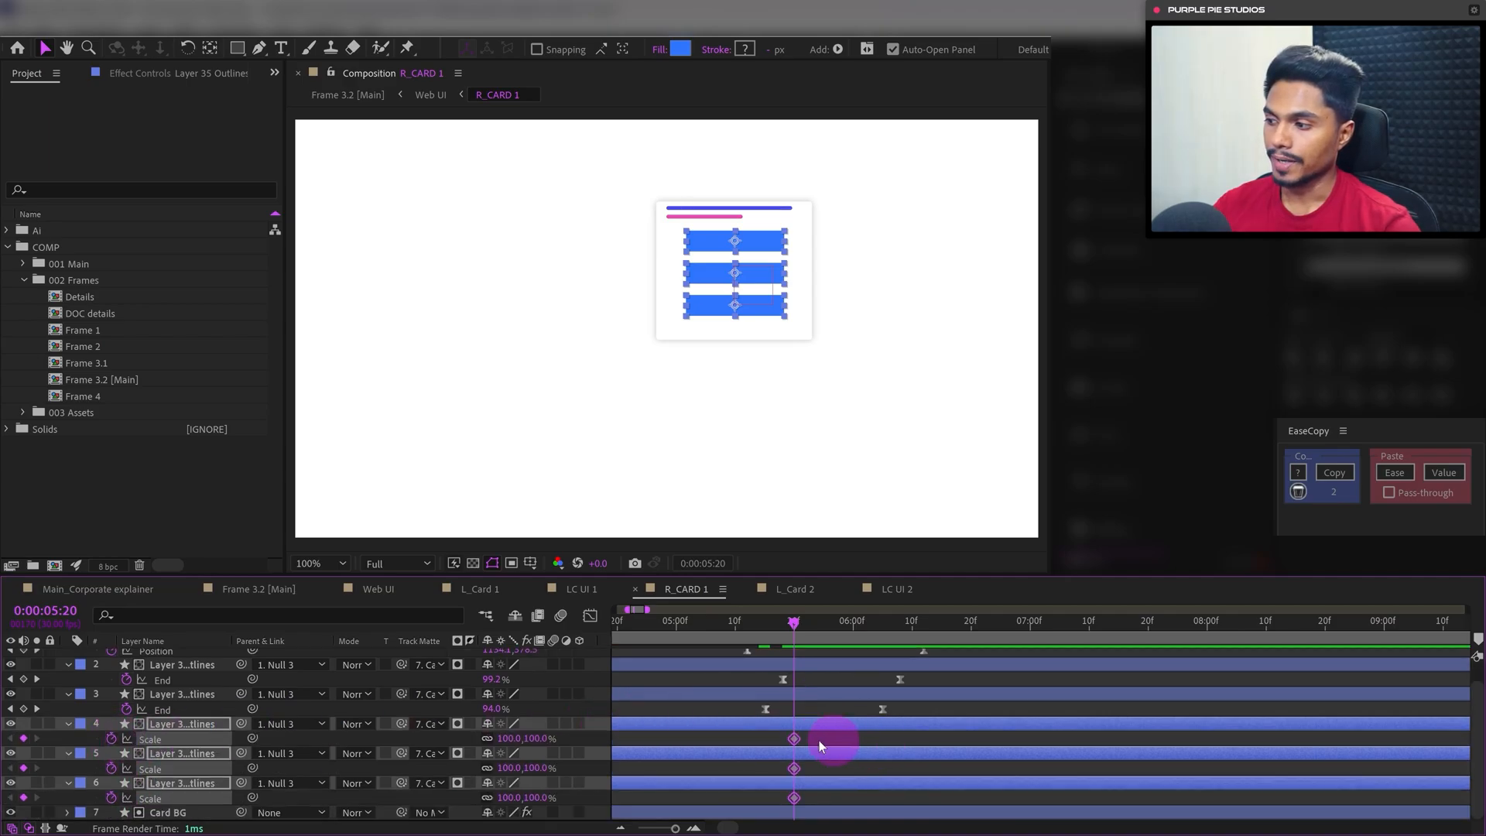
Advance the playhead 25 frames to 0:00:06:15 and unlink the Scale proportions of the three blue bar layers
left_click(31, 619)
type("+25")
key("Return")
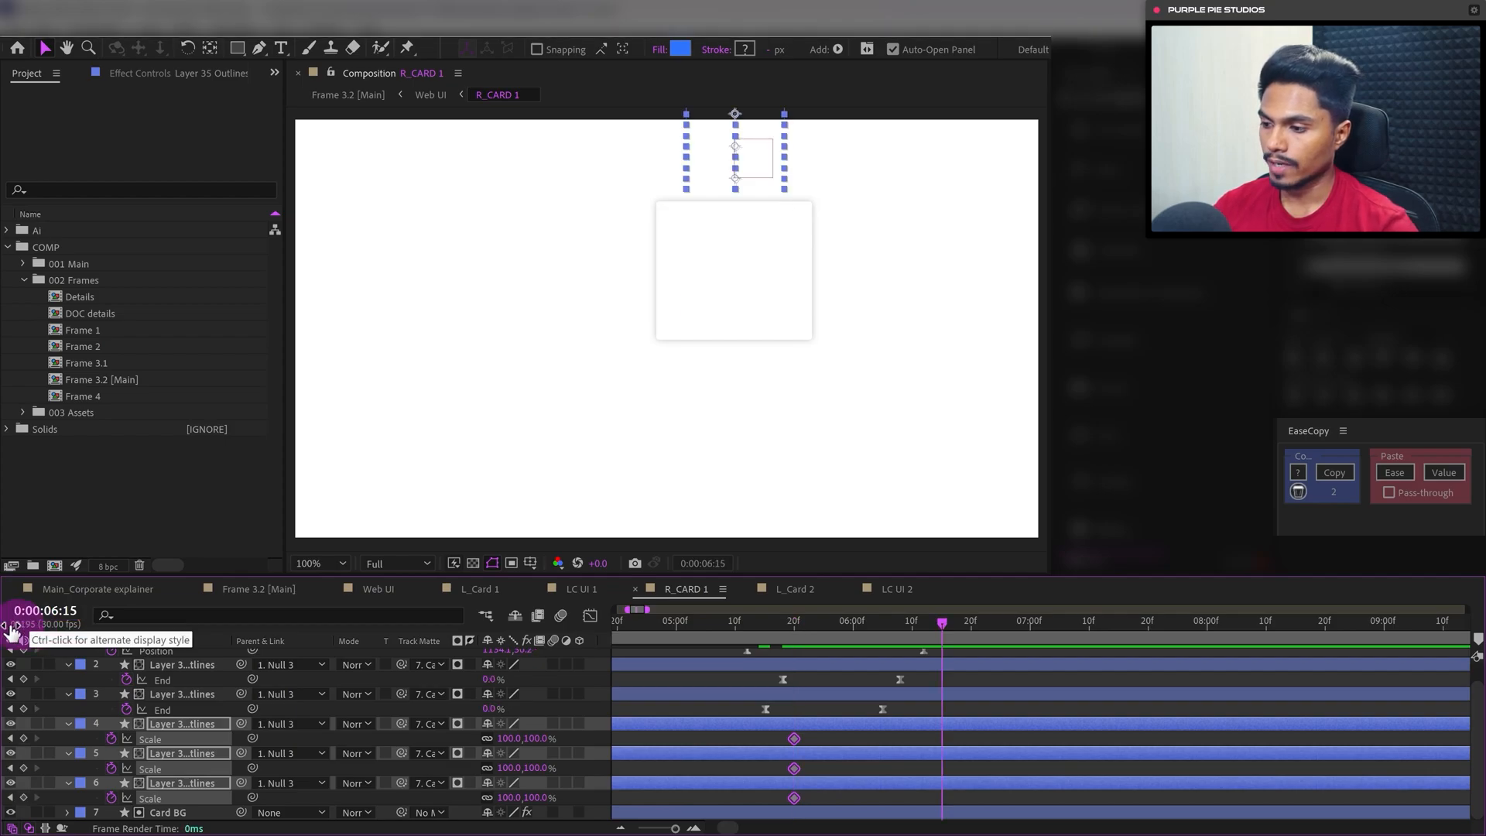
left_click(463, 749)
left_click(487, 740)
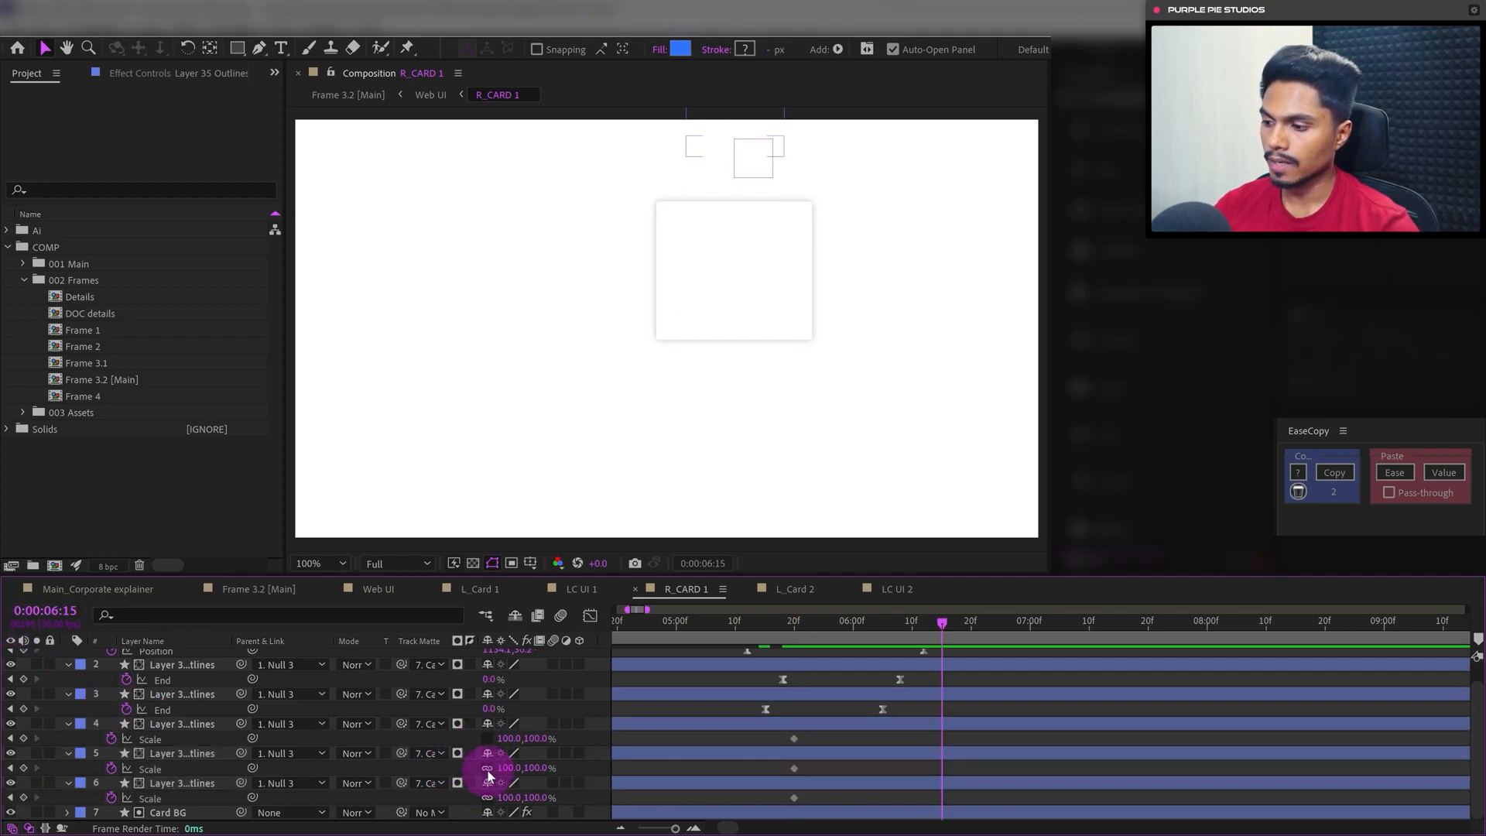
left_click(487, 769)
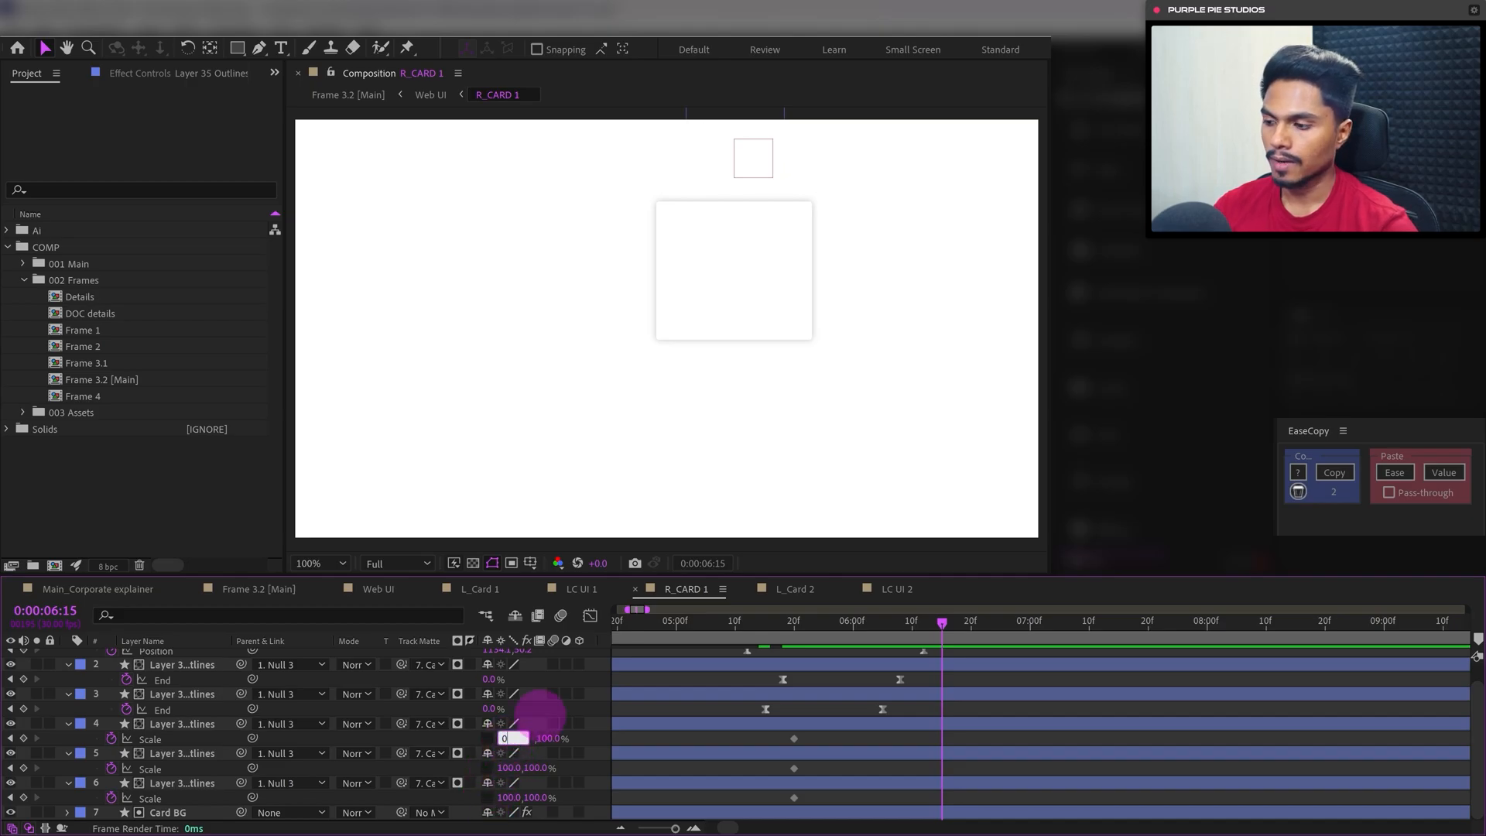
Set the three bars' horizontal Scale to 0% at 0:00:06:15 and Easy Ease all their Scale keyframes
type("0")
key("Return")
left_click(508, 768)
type("0")
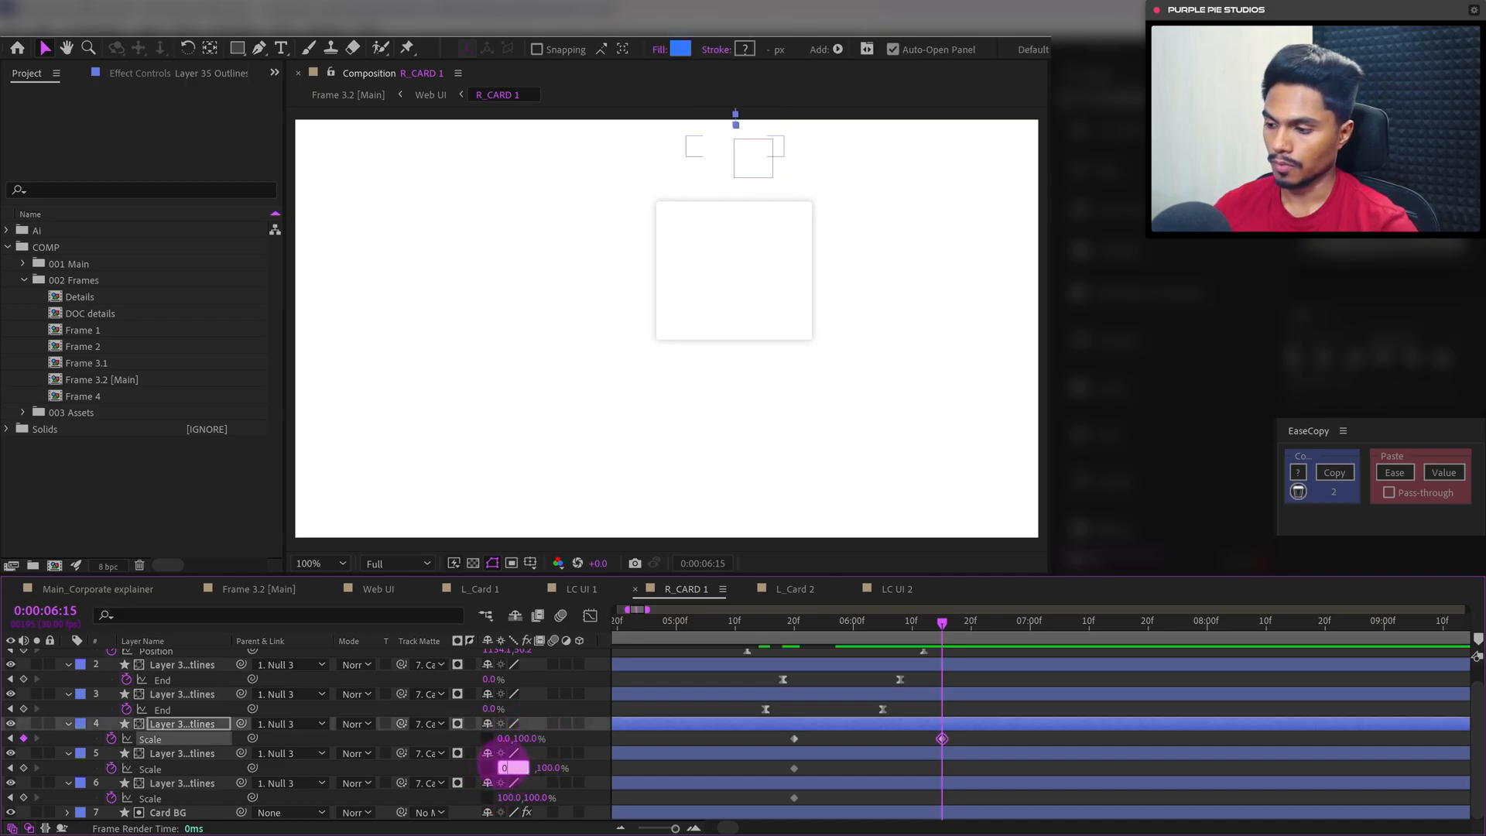
key("Return")
left_click(508, 798)
type("00")
key("Return")
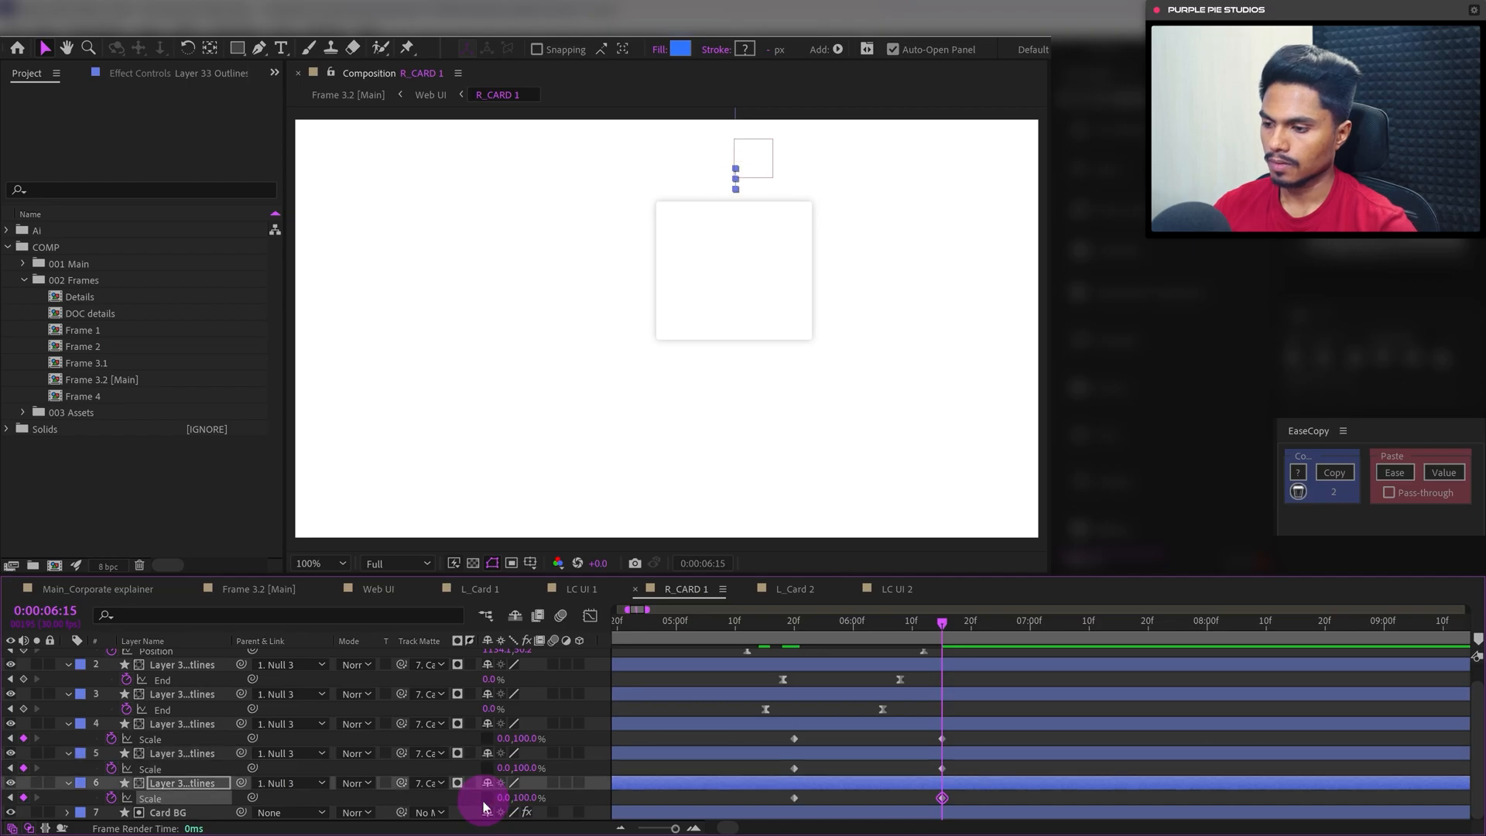
left_click_drag(963, 737, 715, 820)
key("F9")
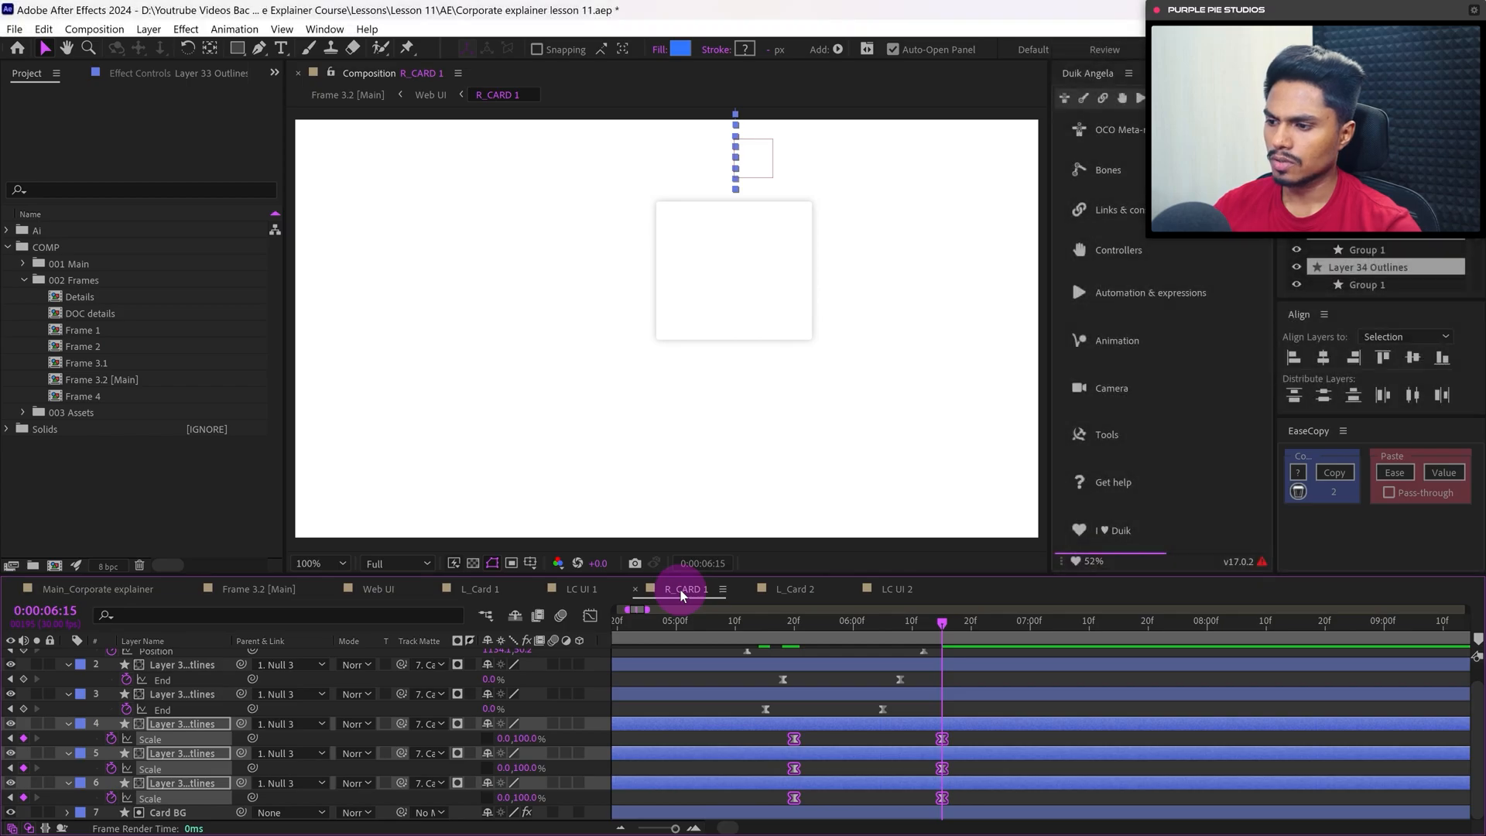
Reshape the three blue bars' Scale speed curve to build slowly and peak sharply near the final keyframes
double_click(681, 590)
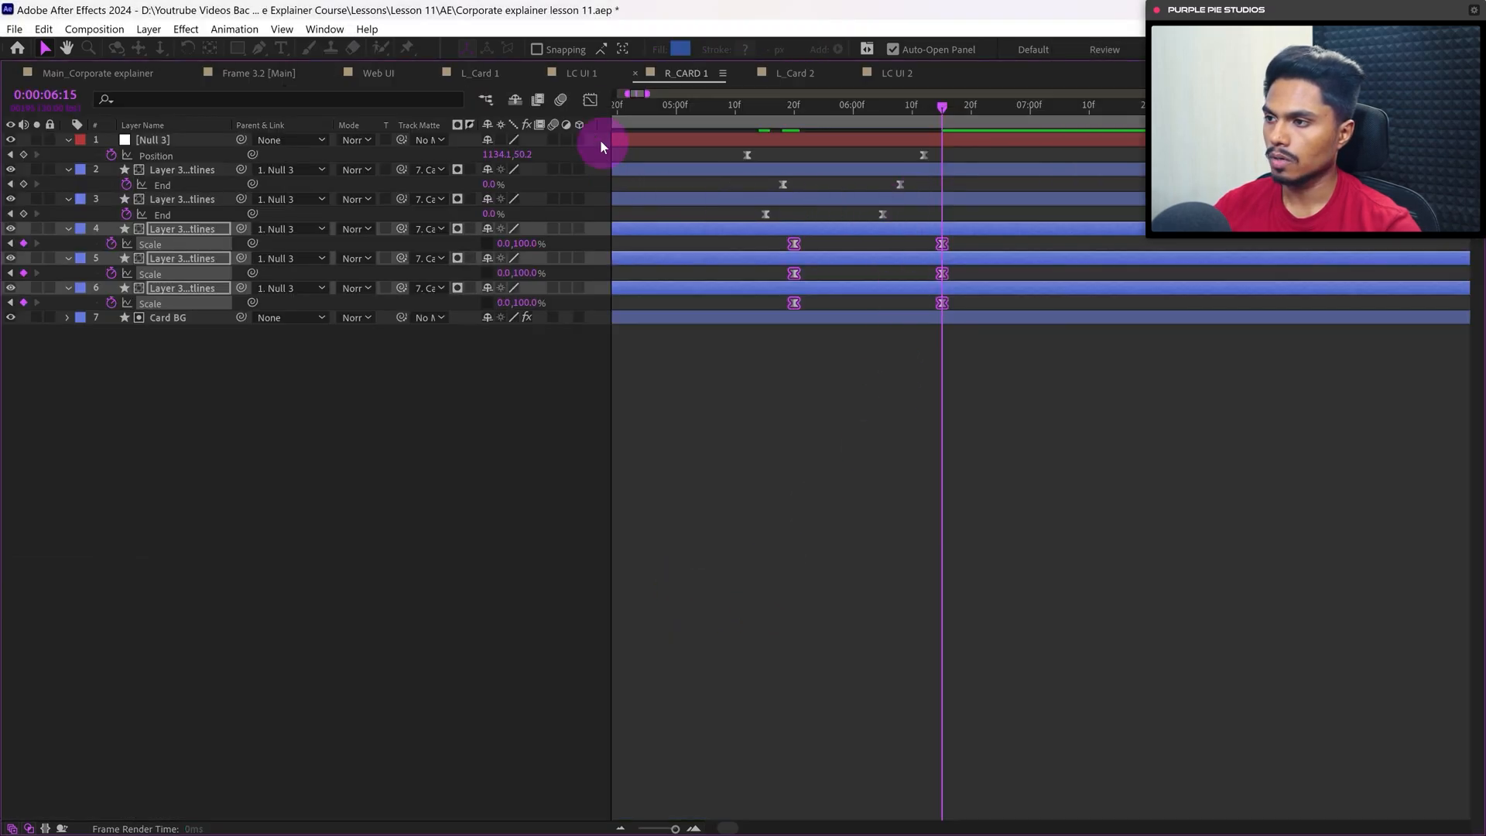
left_click(591, 100)
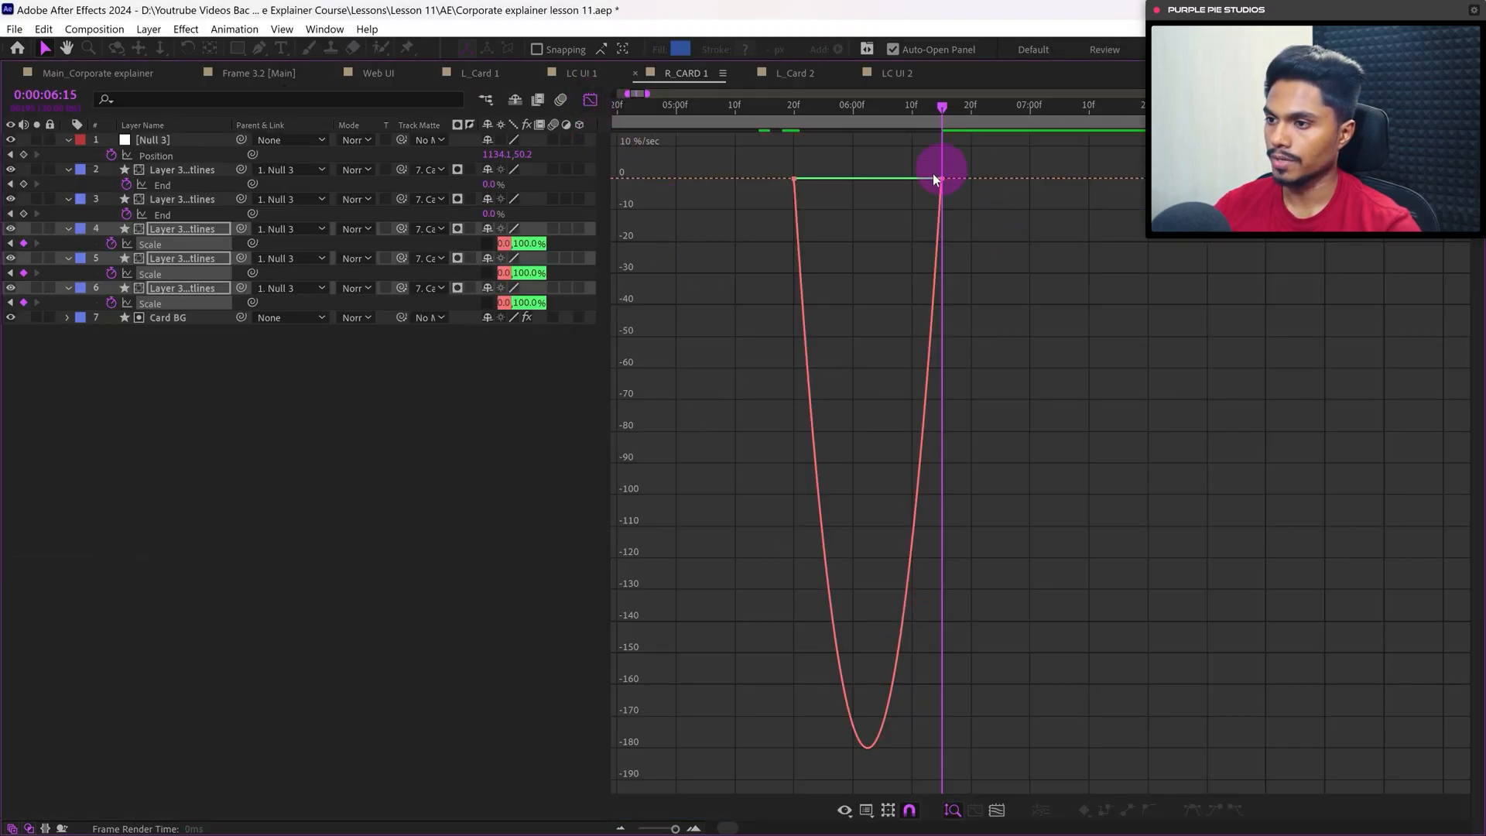
left_click_drag(996, 155, 736, 232)
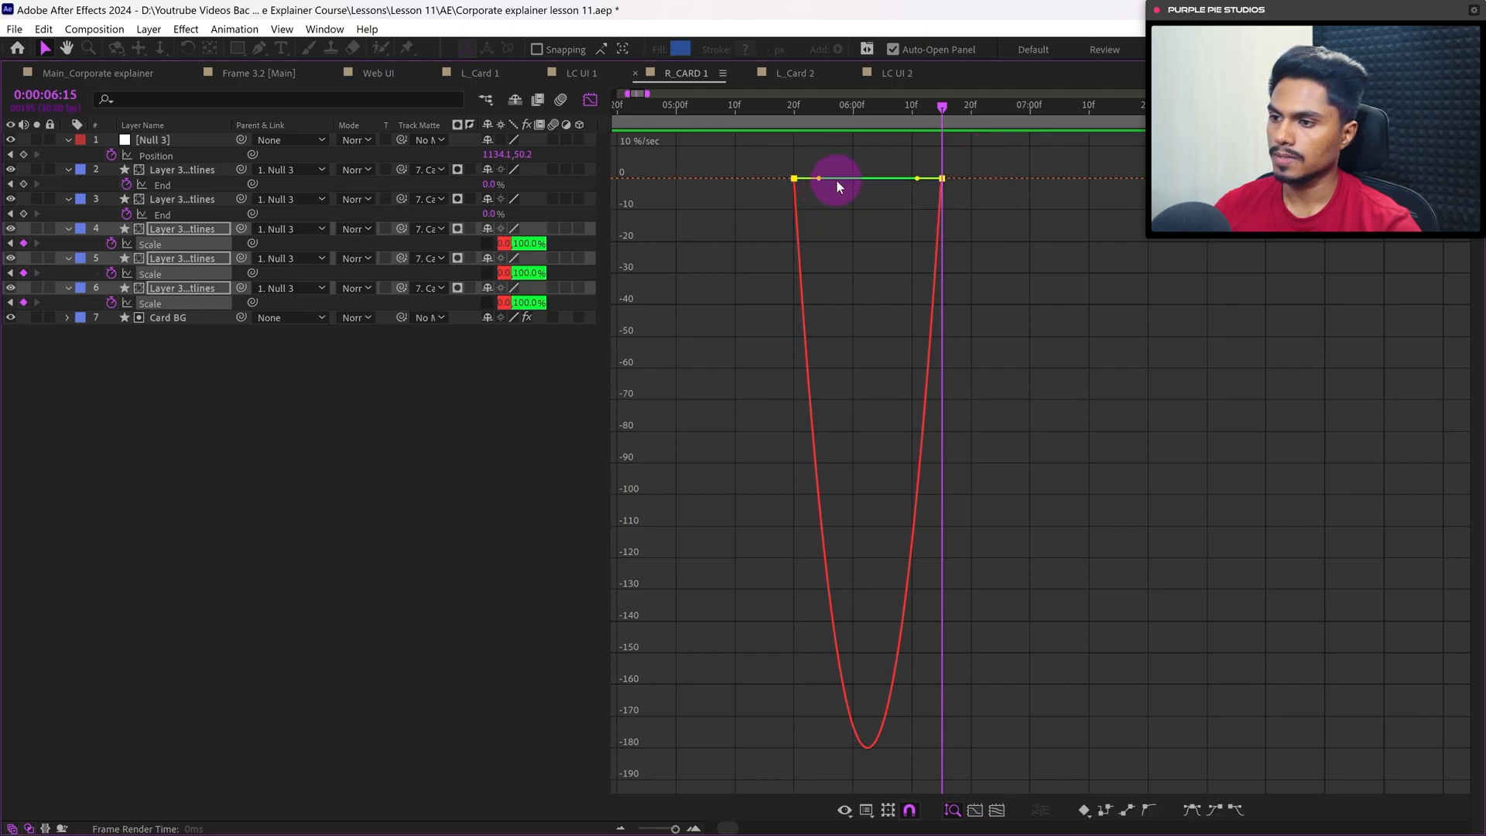
left_click_drag(838, 186, 886, 178)
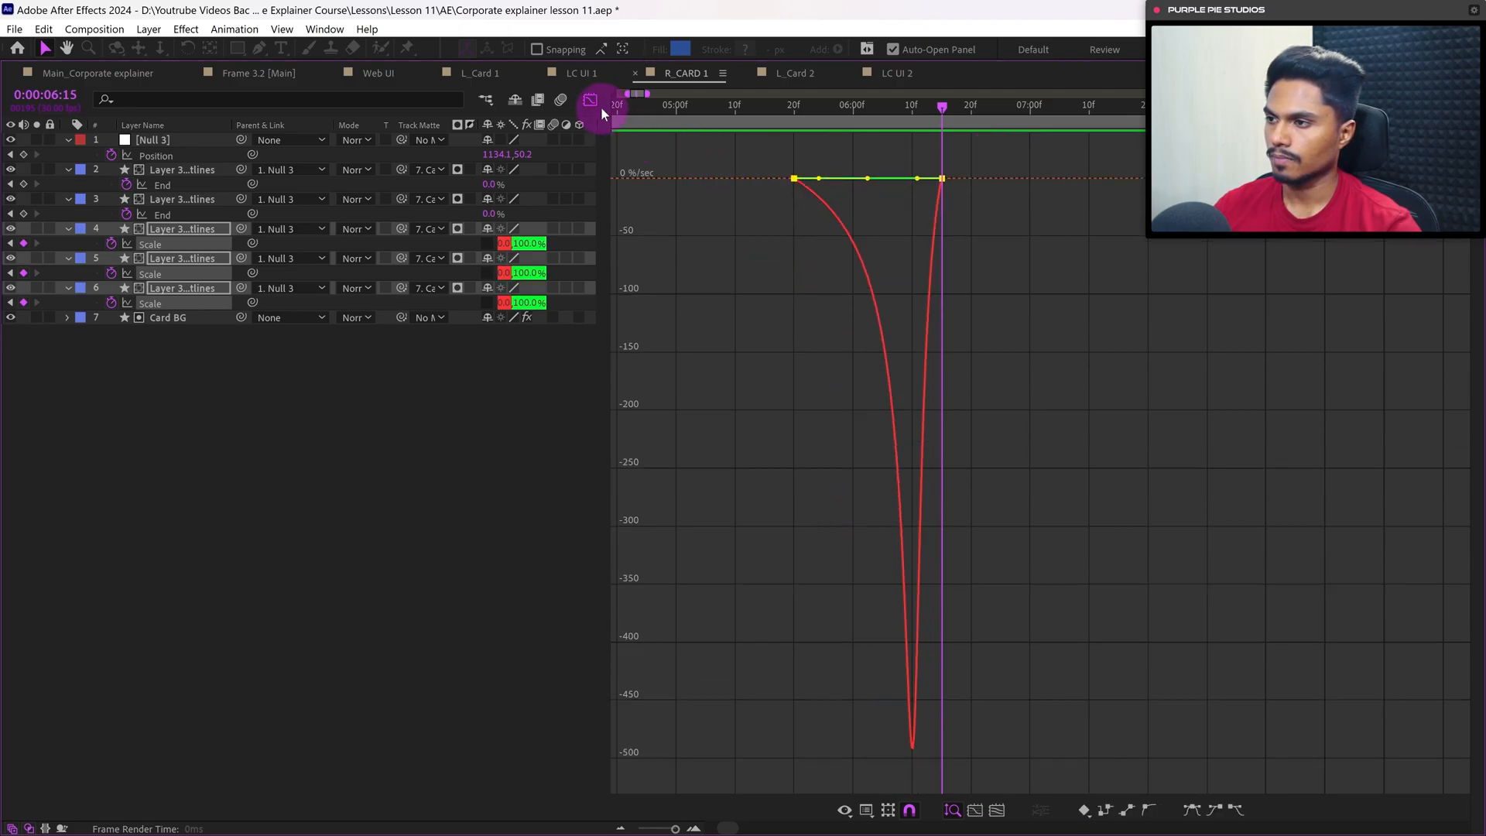
left_click(600, 108)
Stagger the second and third blue bars' Scale keyframes to start at about 0:00:05:25 and 0:00:05:29
left_click_drag(957, 271, 829, 282)
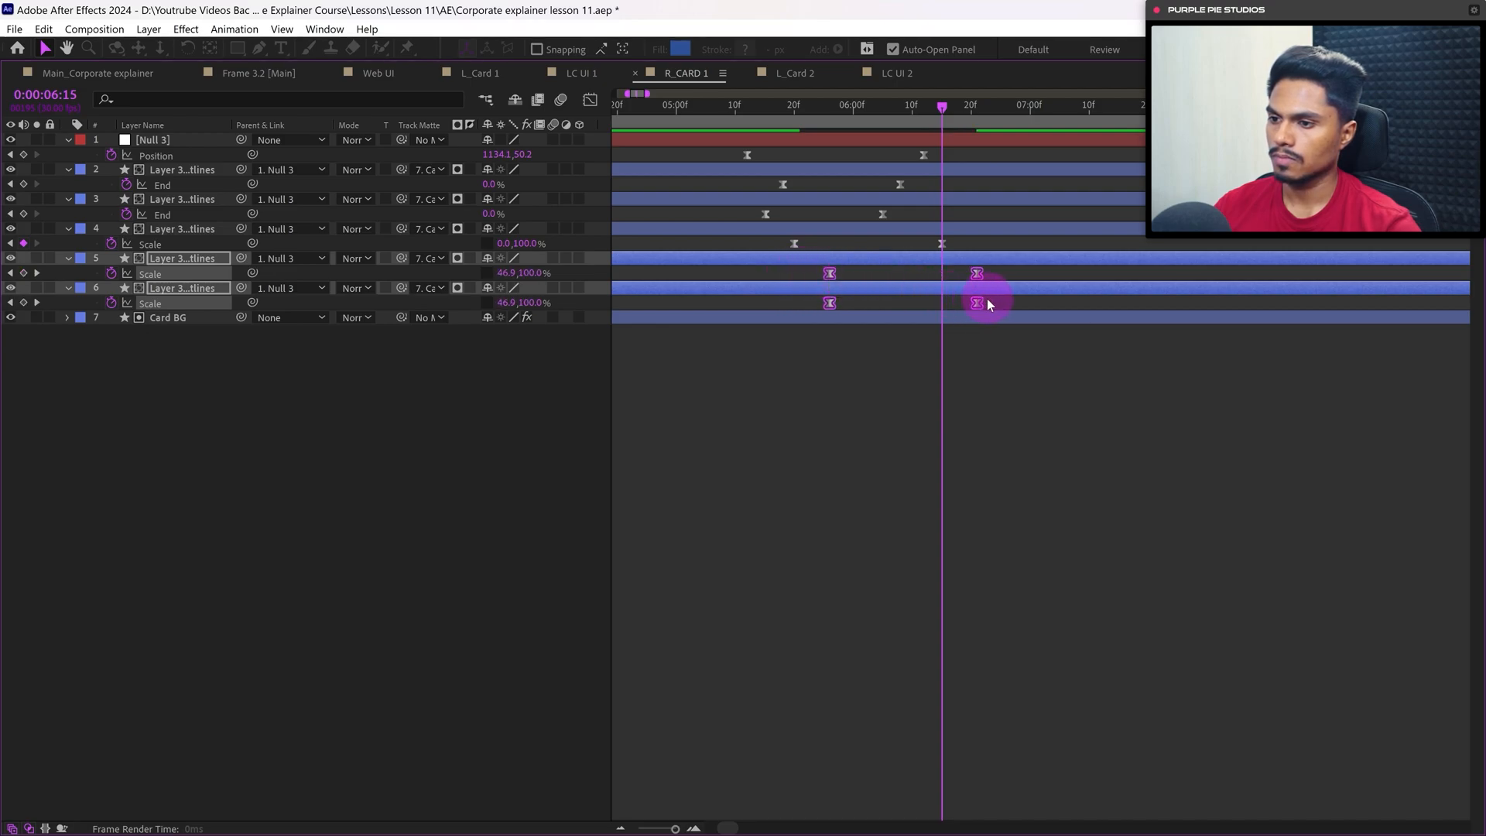
left_click_drag(987, 300, 831, 315)
left_click_drag(1019, 271, 760, 307)
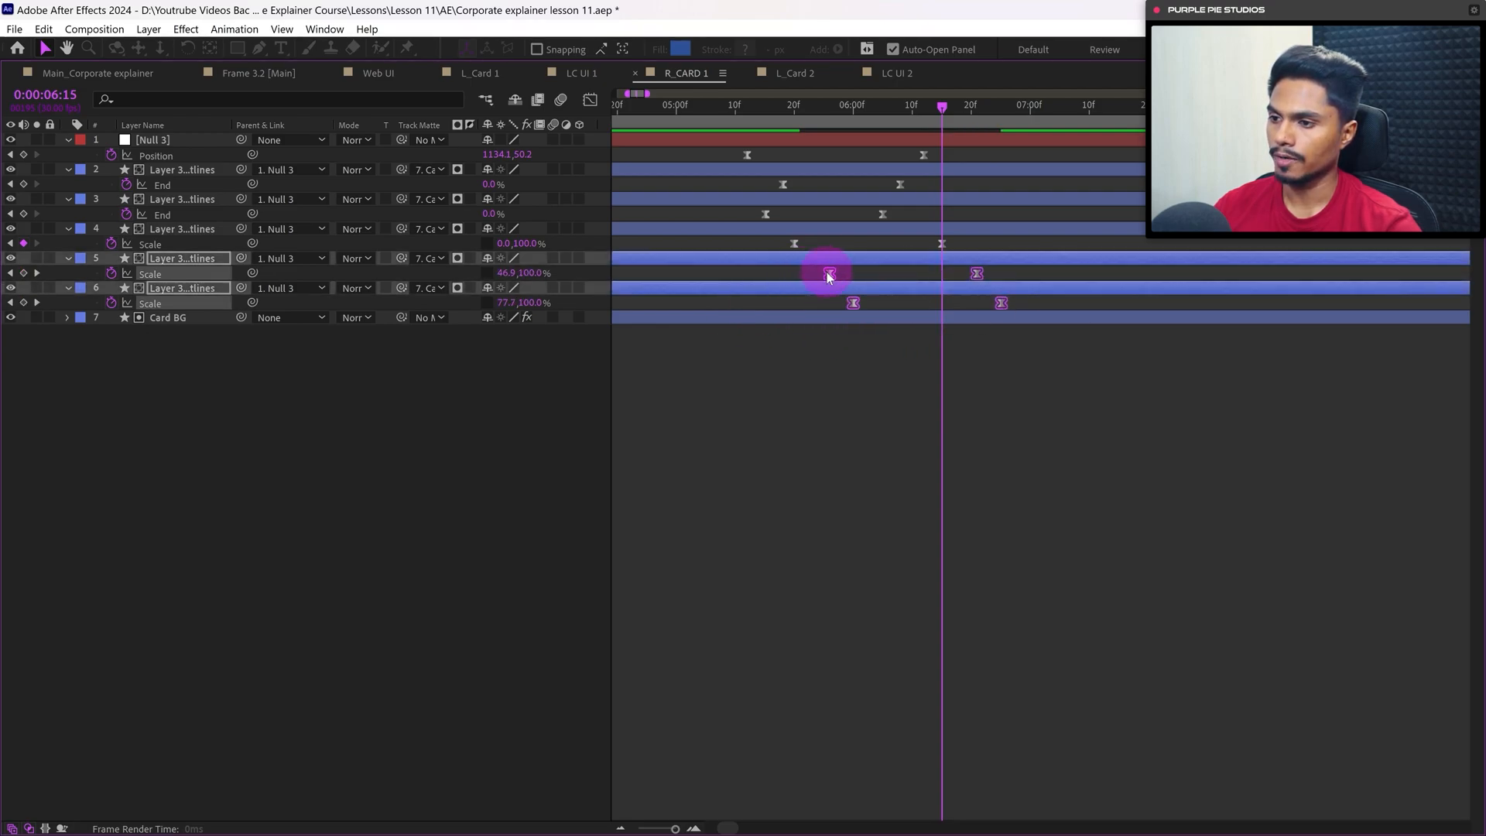
left_click_drag(828, 273, 822, 274)
left_click(707, 326)
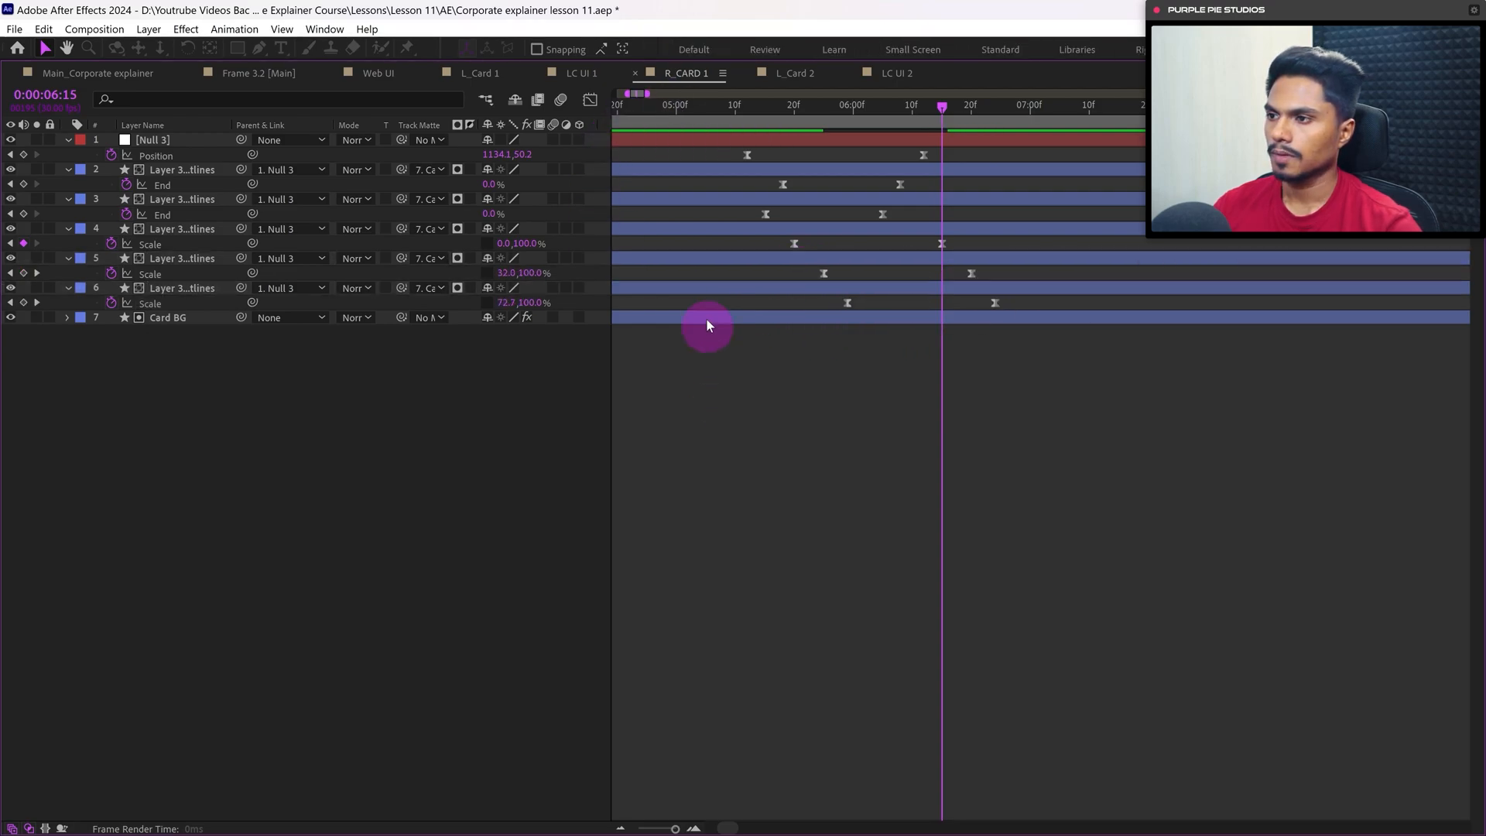
double_click(684, 72)
Preview the R_CARD 1 animation from 0:00:04:28 and scrub through the bars' exit to 0:00:06:07
left_click(667, 635)
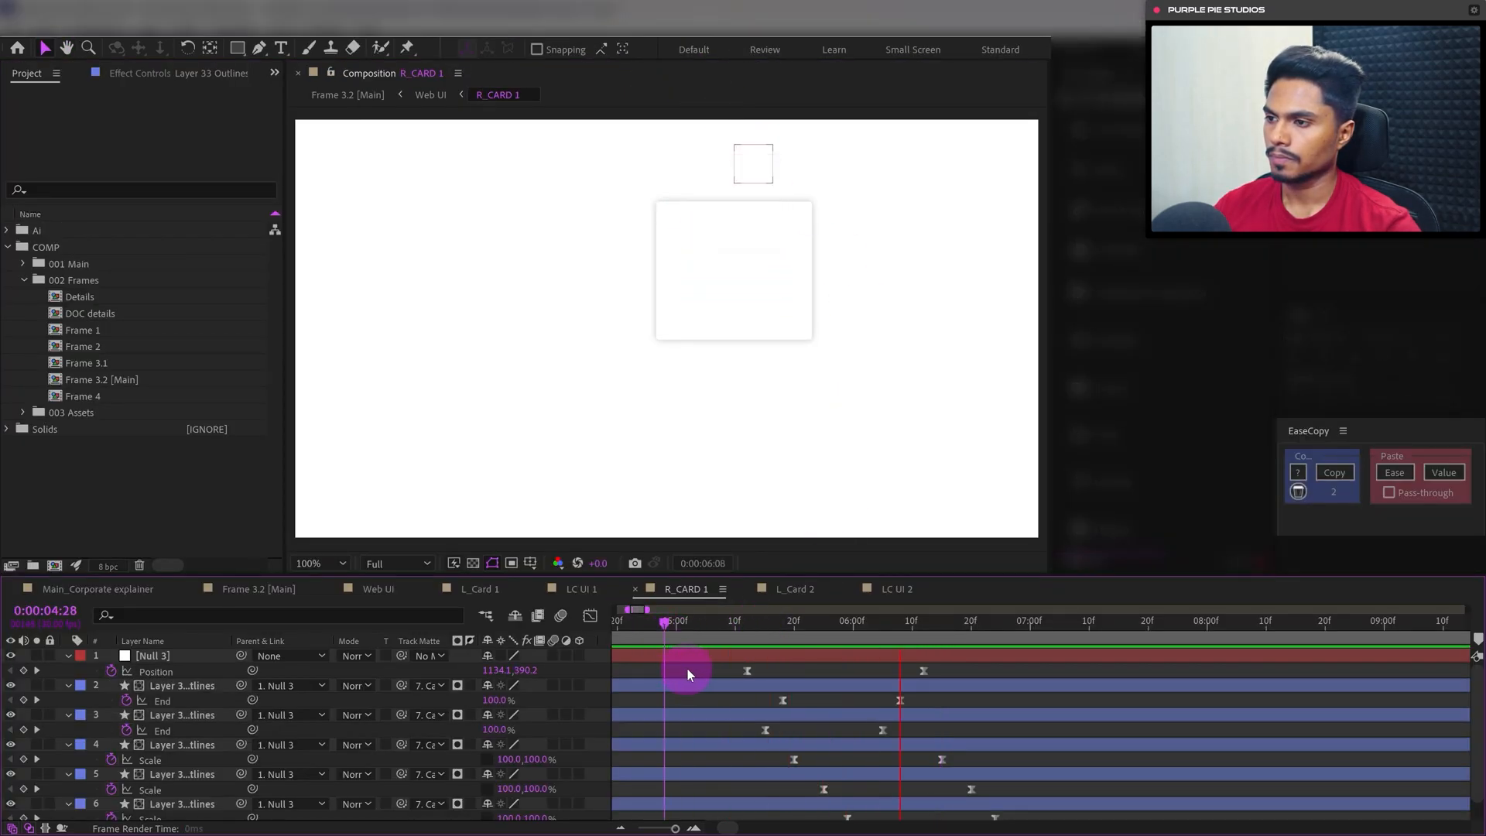
left_click(733, 629)
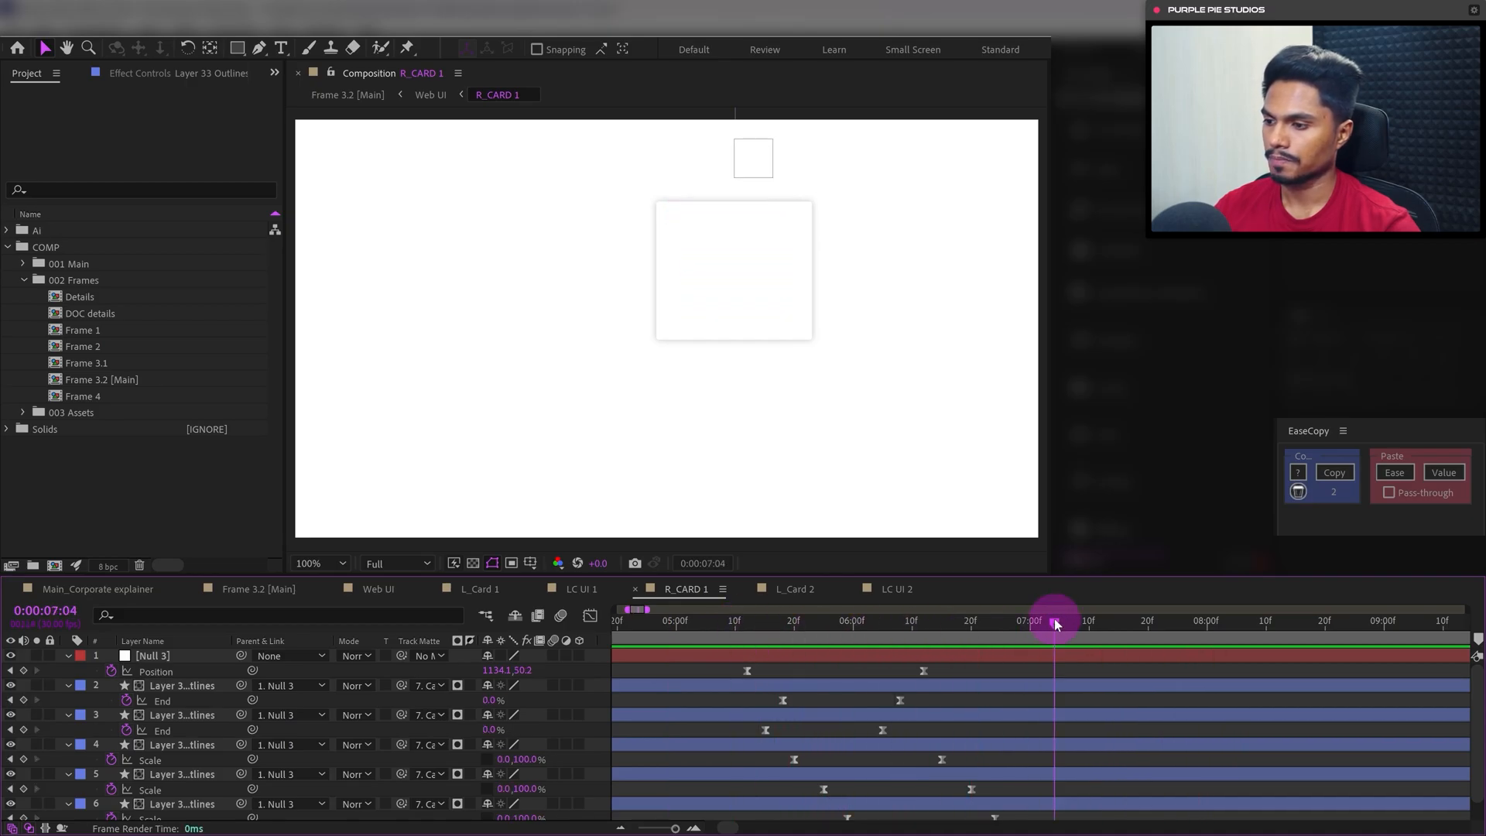
left_click(765, 623)
left_click_drag(764, 629, 884, 671)
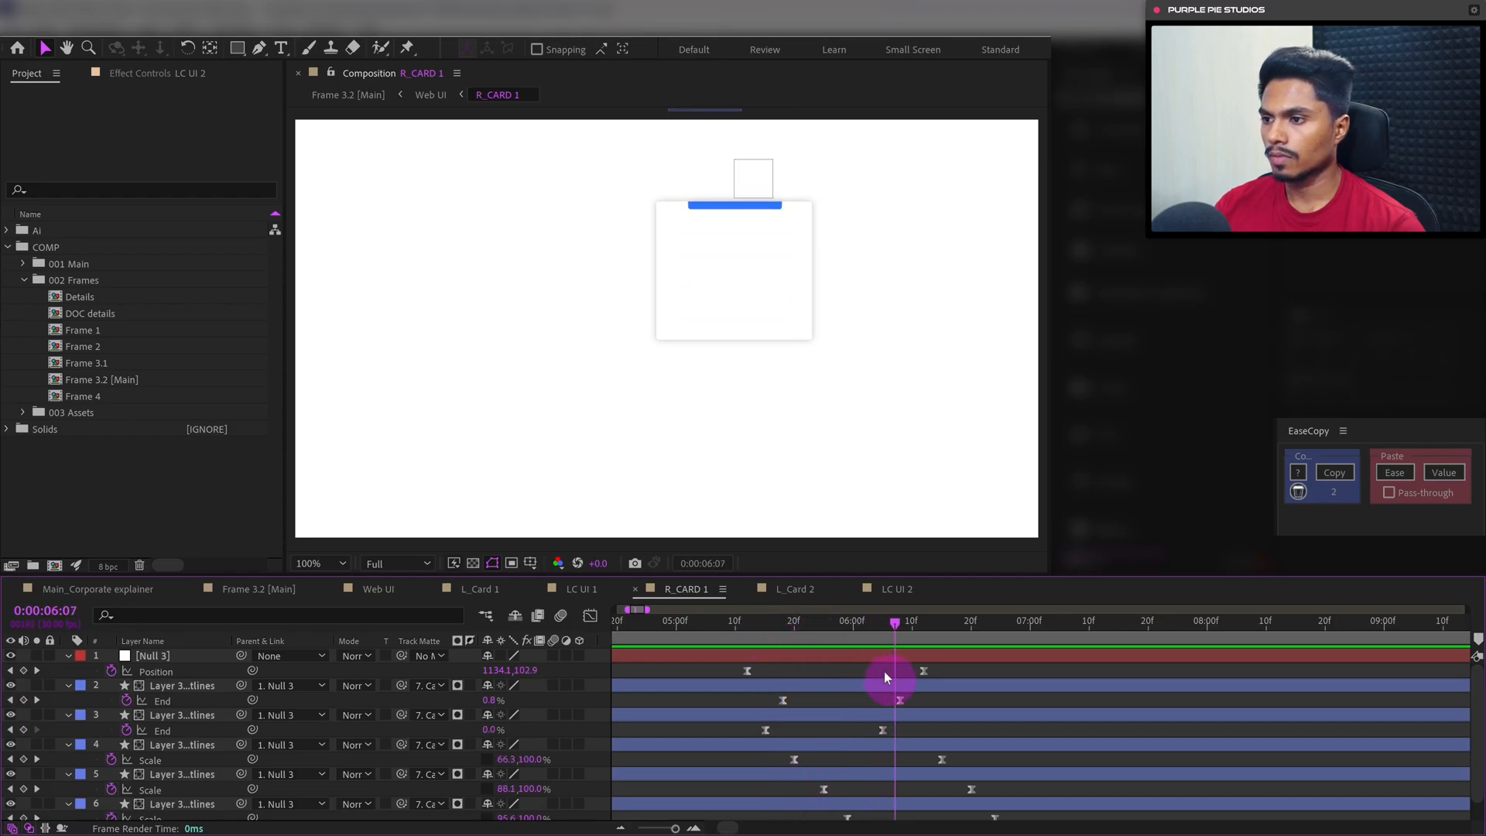
left_click_drag(888, 311, 718, 407)
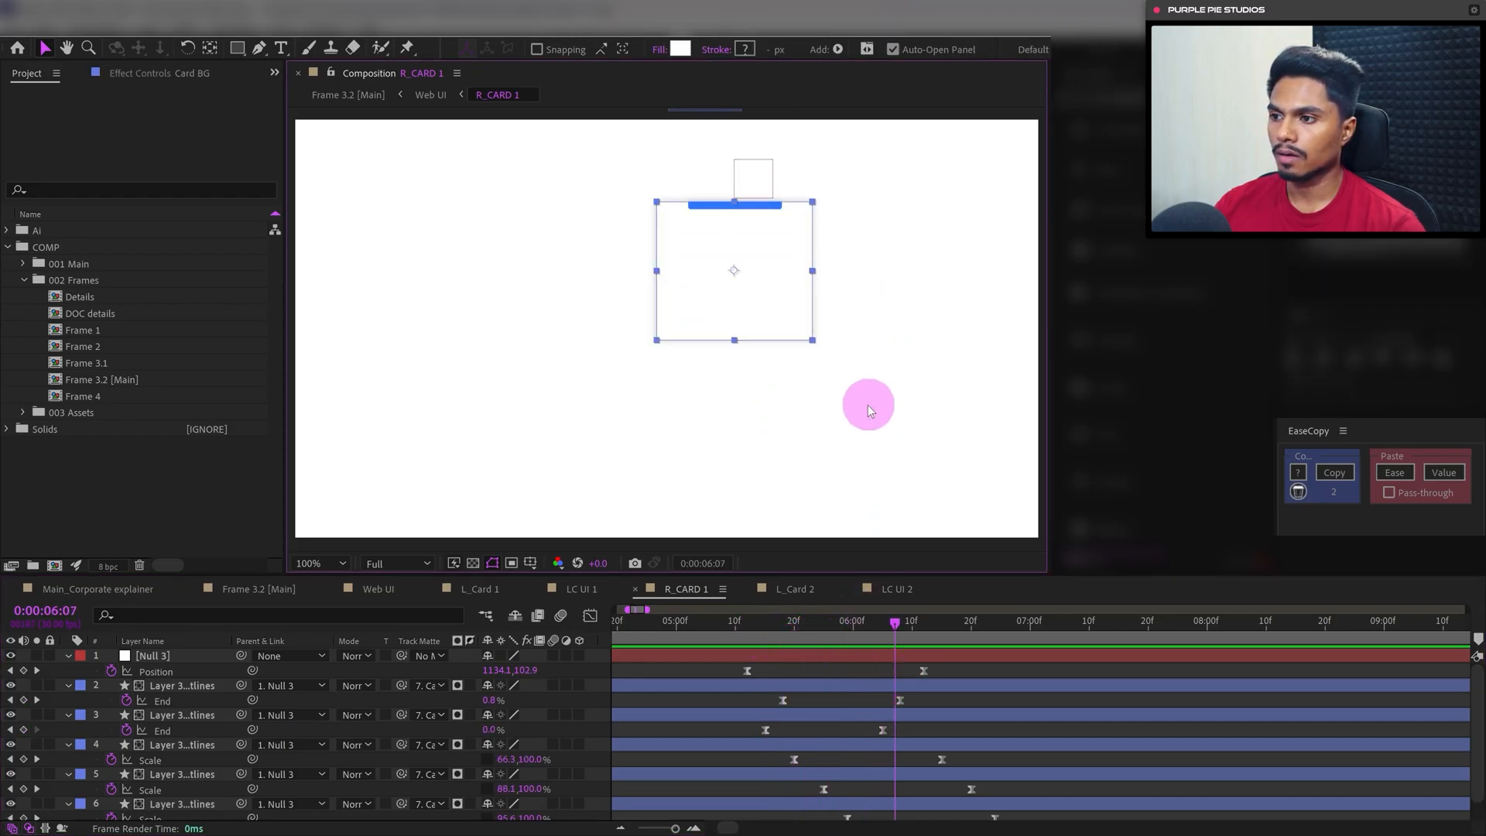
Lock the Web UI composition viewer and arrange it side by side with a separate R_CARD 1 viewer
left_click(387, 611)
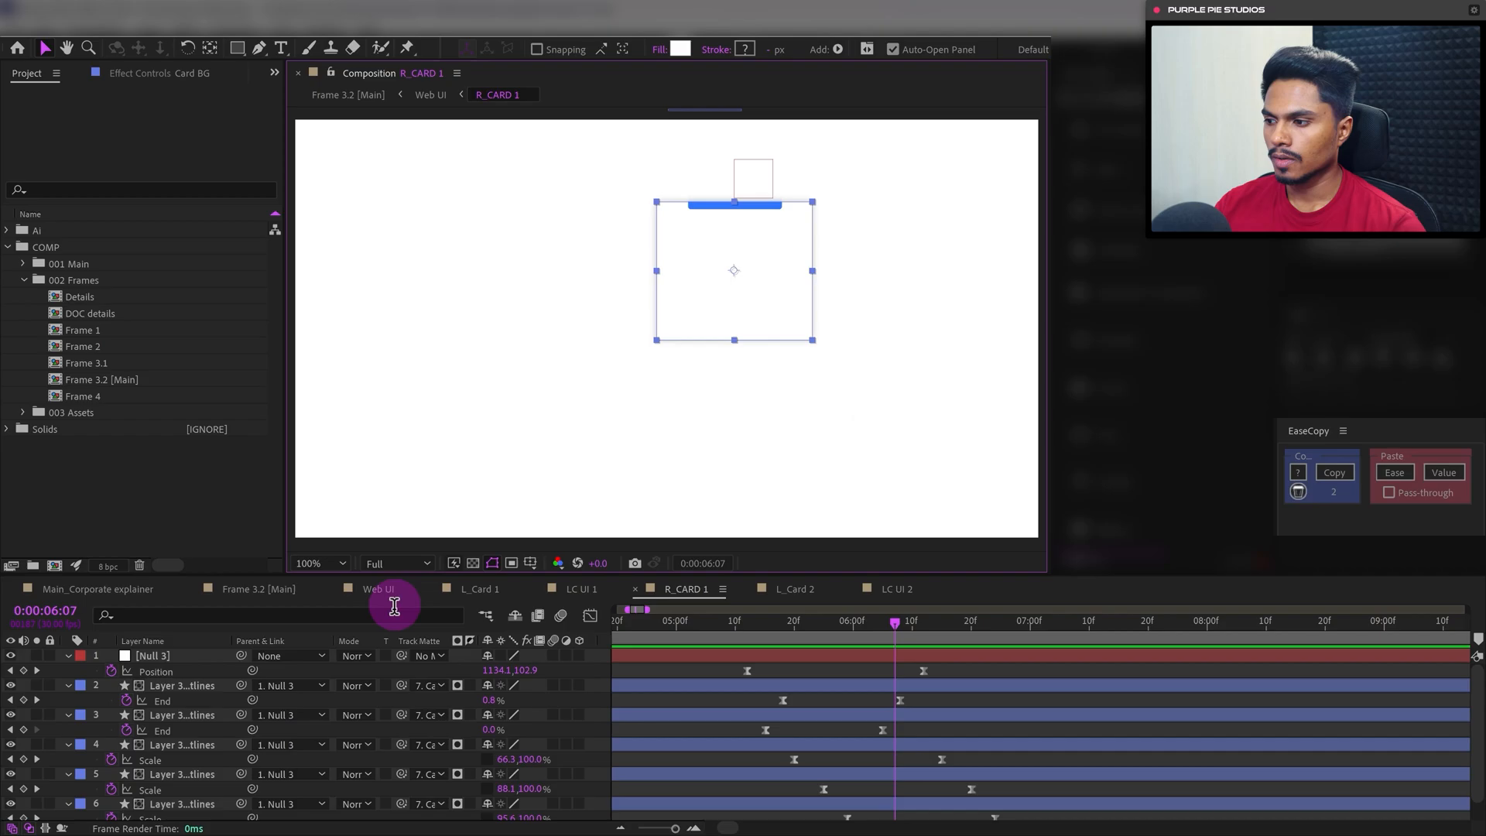
left_click(378, 589)
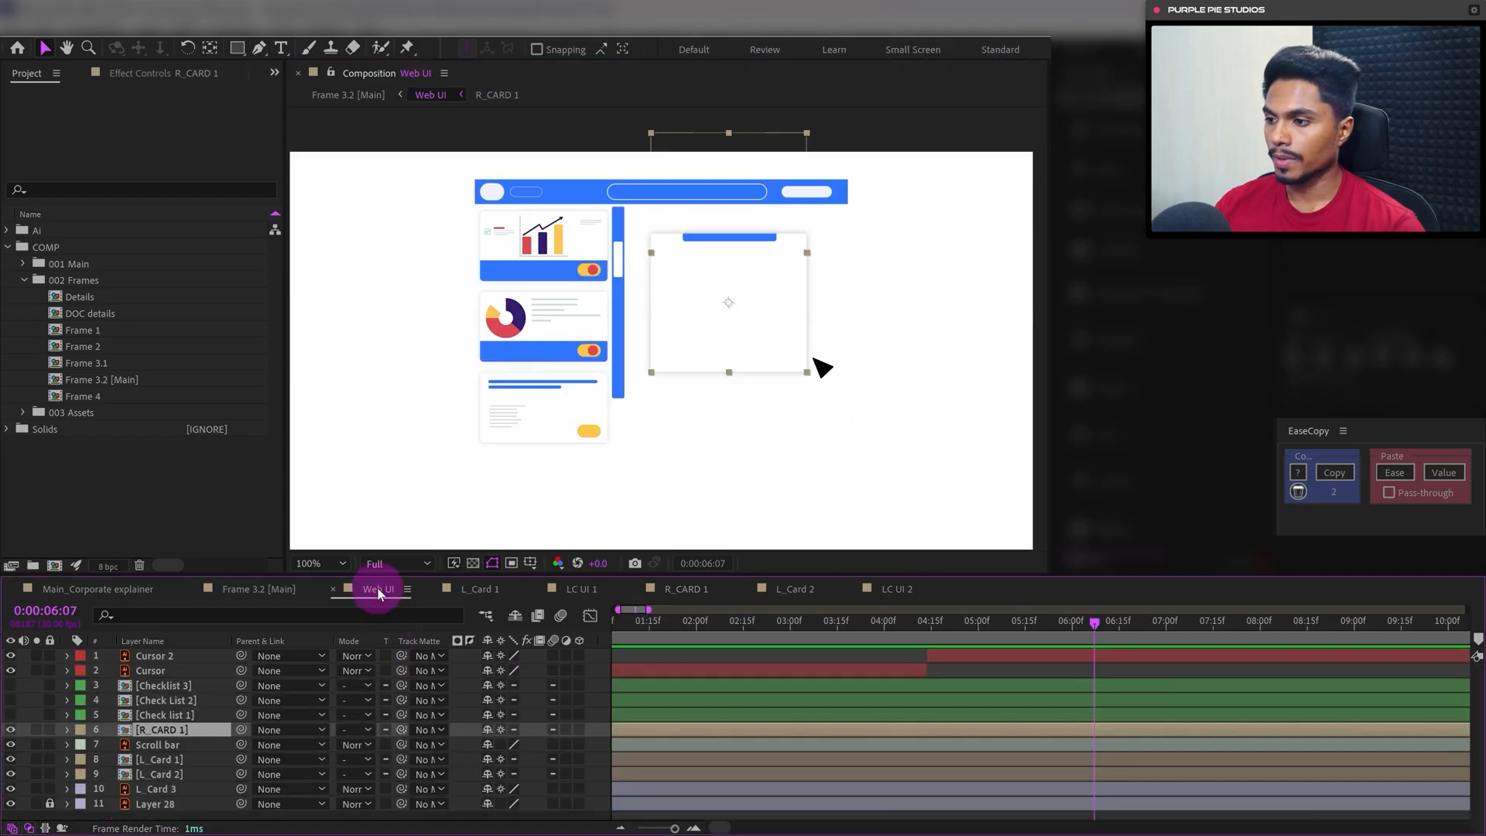
left_click(330, 74)
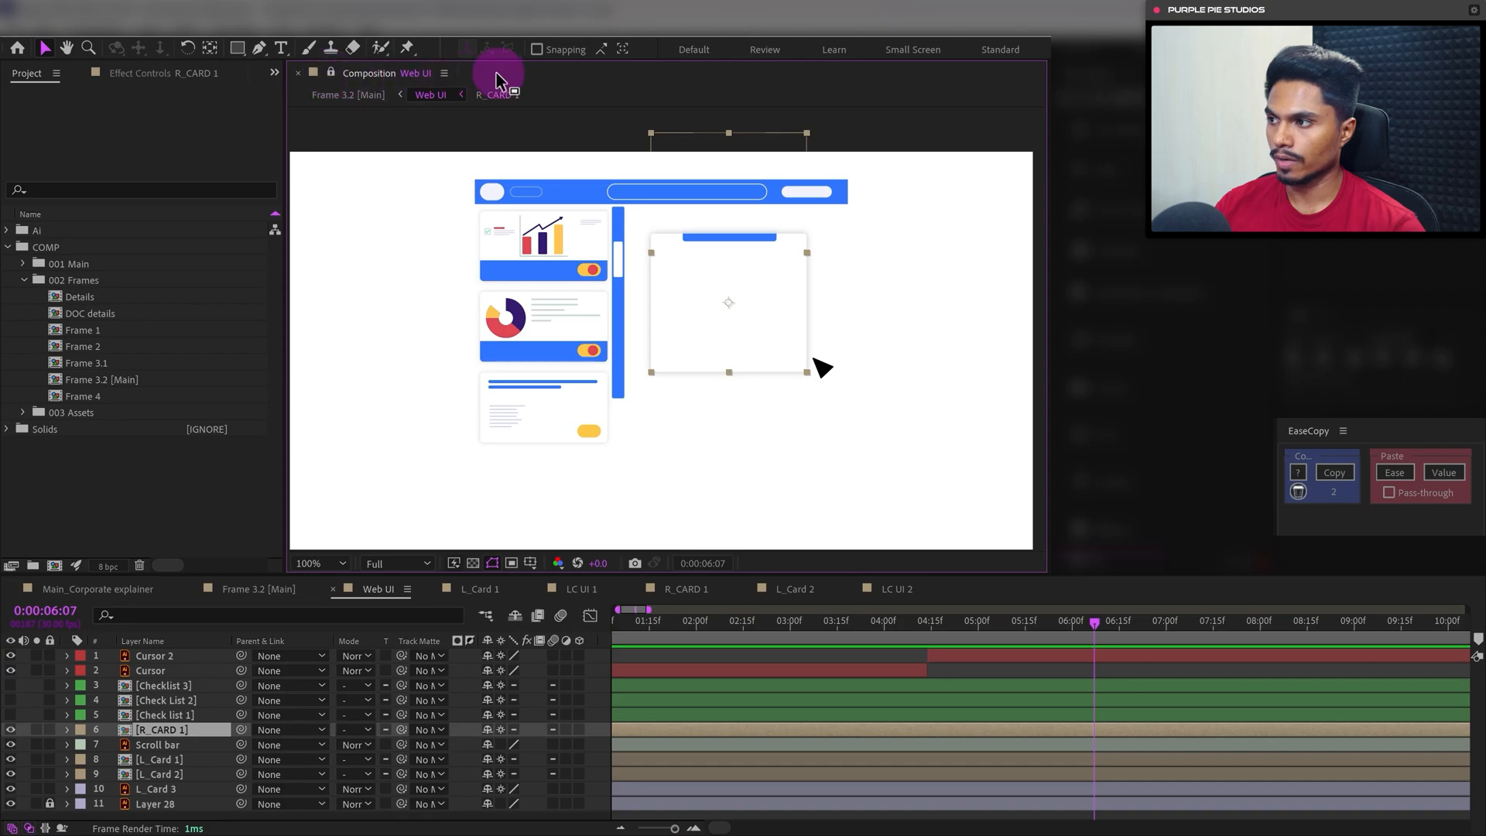
left_click(152, 733)
left_click(159, 732)
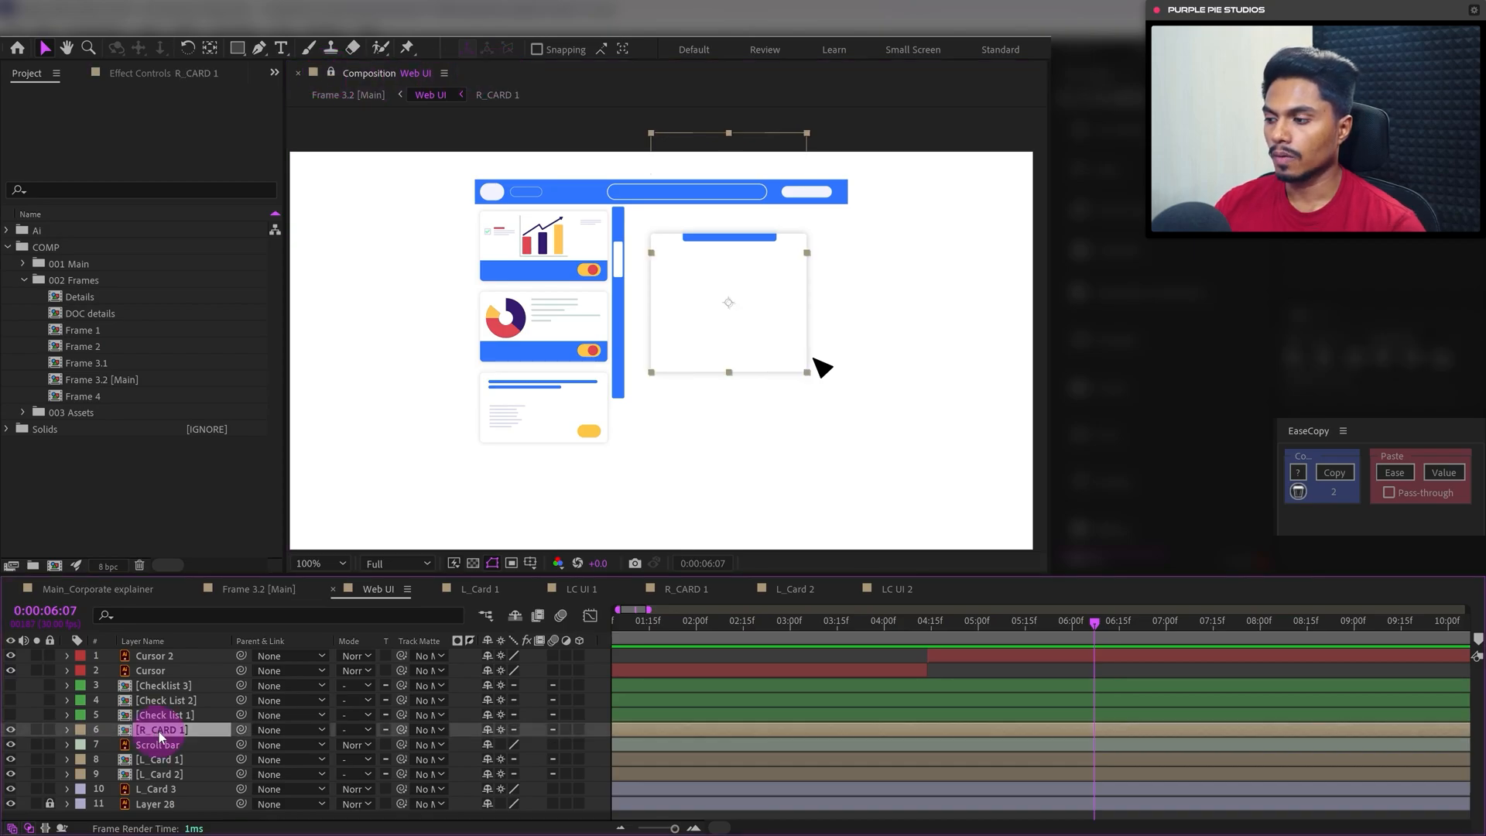
double_click(159, 731)
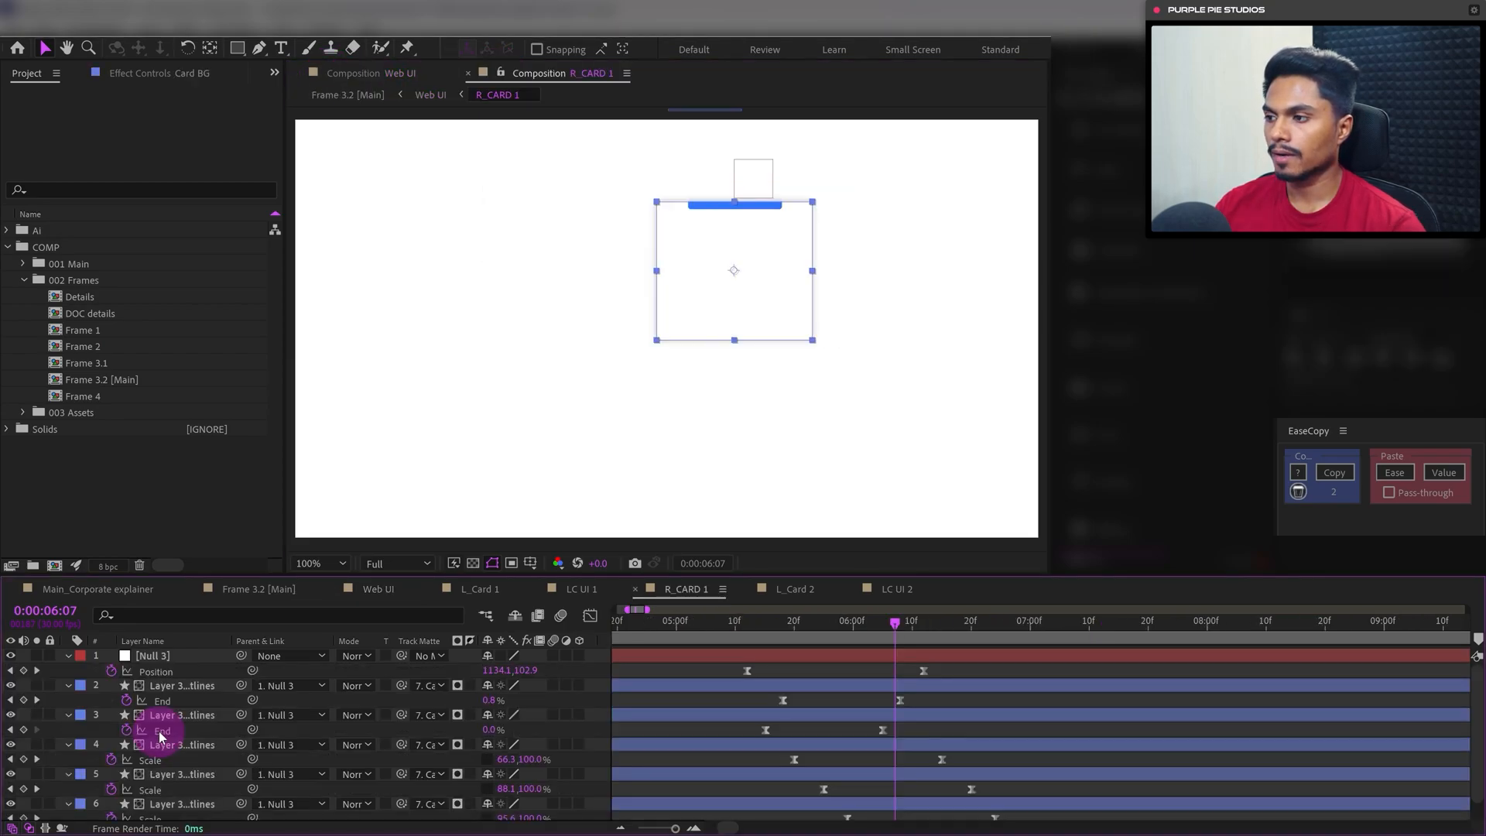
left_click(375, 72)
left_click_drag(377, 136, 301, 188)
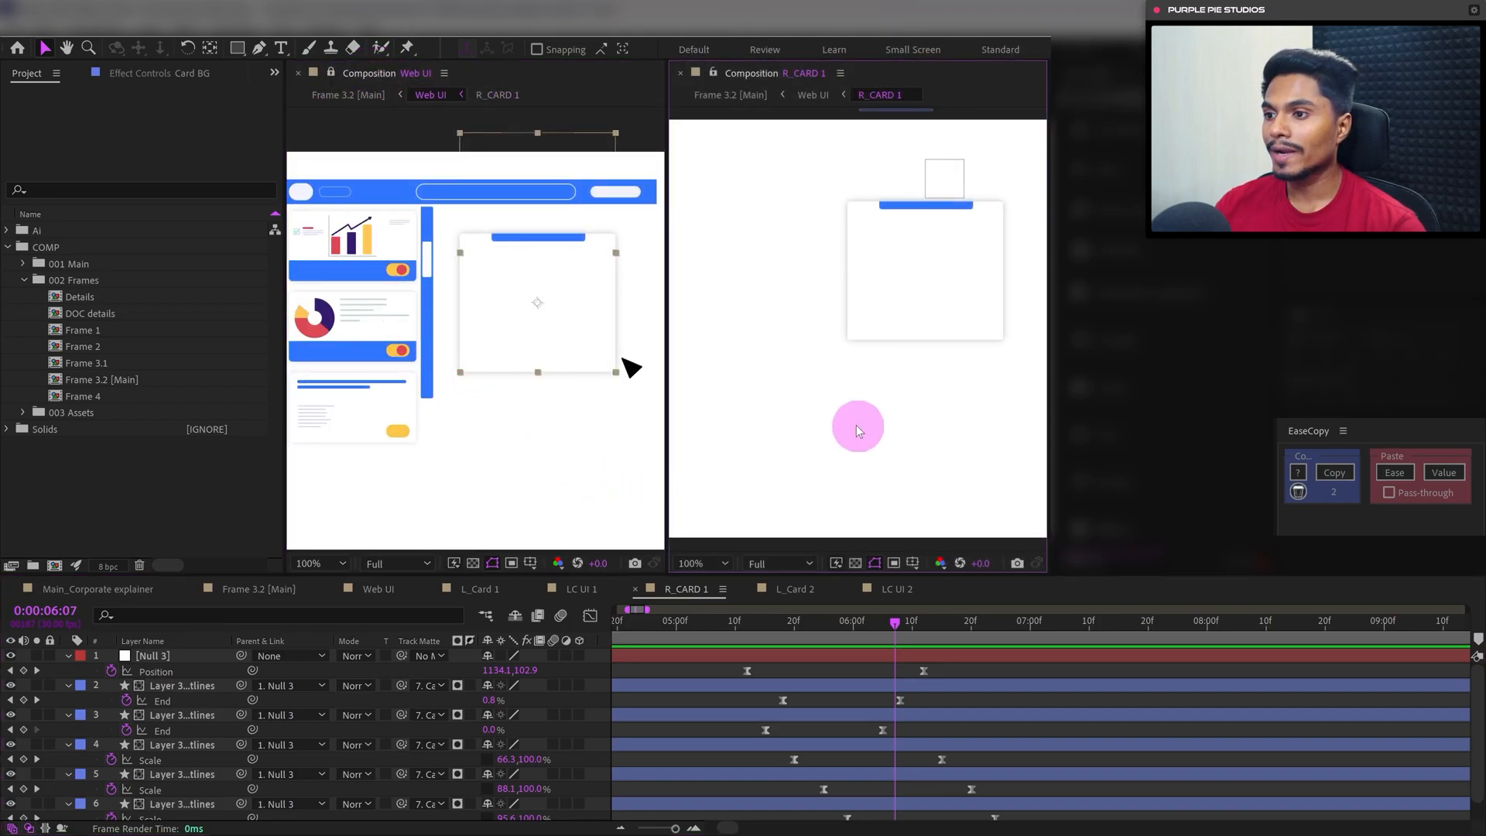
Add a keyframe to the Path property of Card BG's Path 1 at 0:00:05:23
left_click_drag(787, 285, 901, 392)
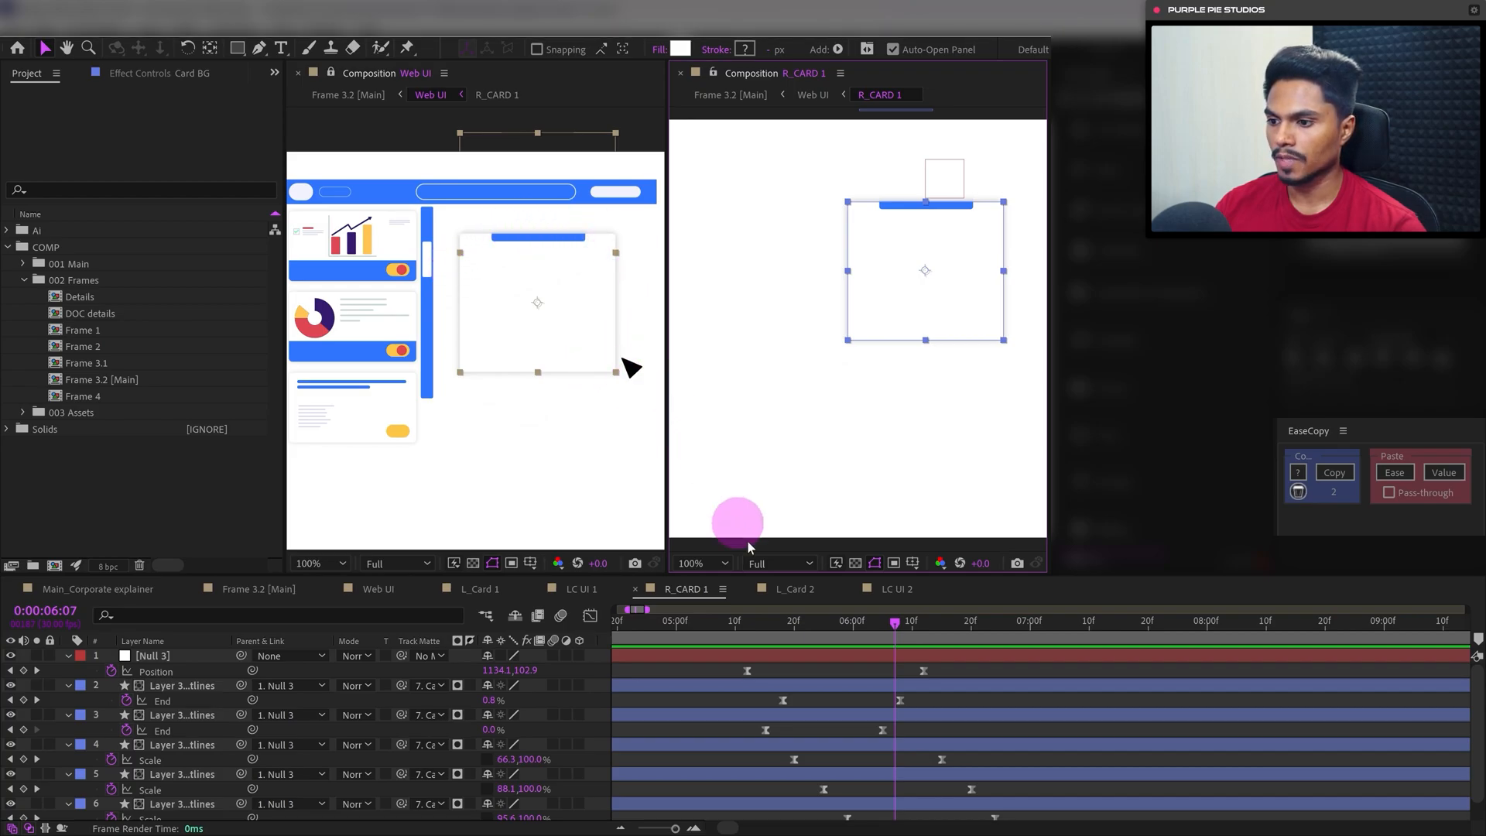
left_click_drag(1476, 697, 1480, 735)
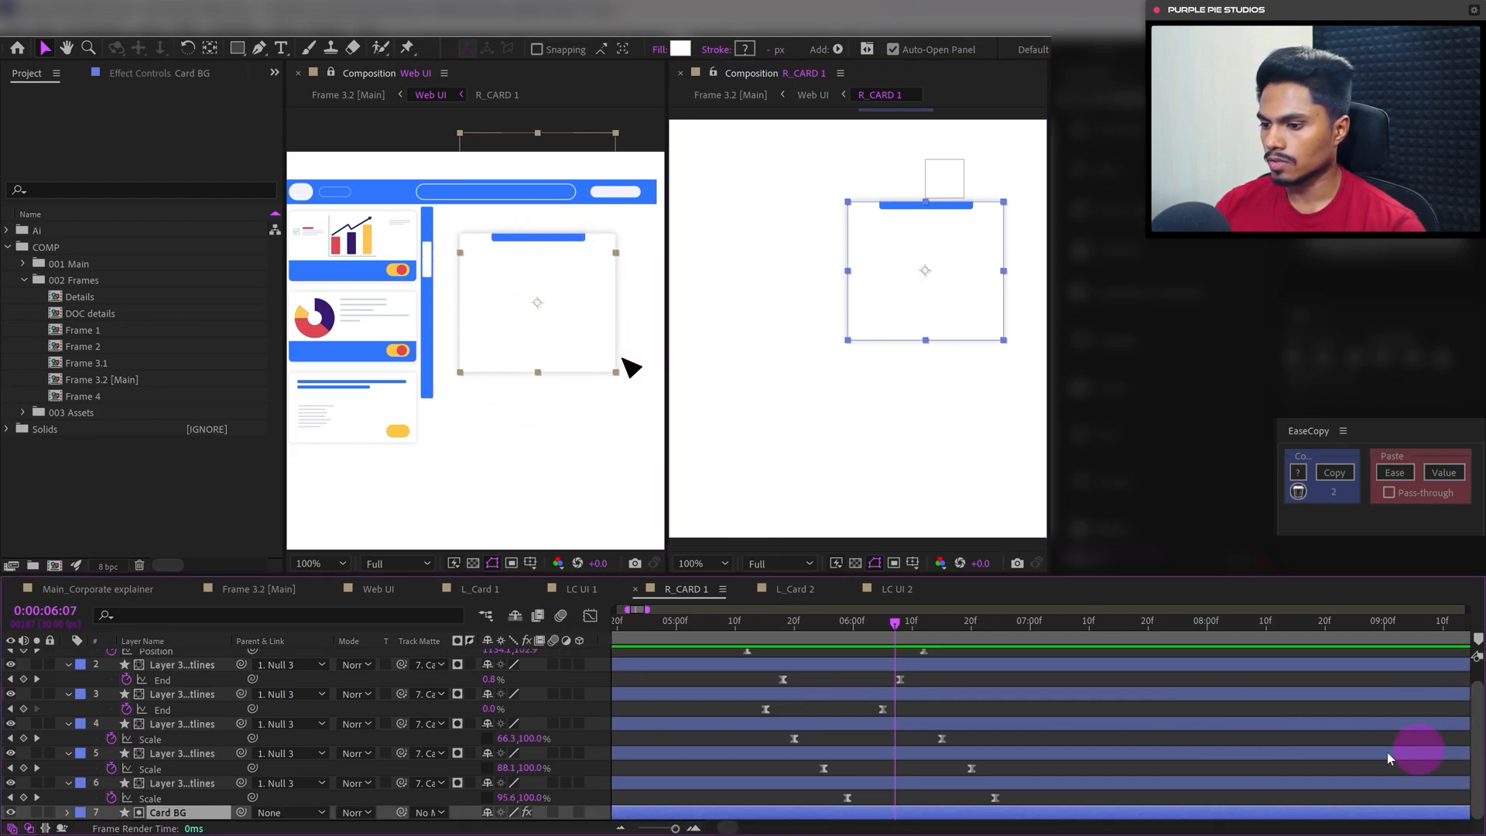
left_click_drag(774, 631, 812, 629)
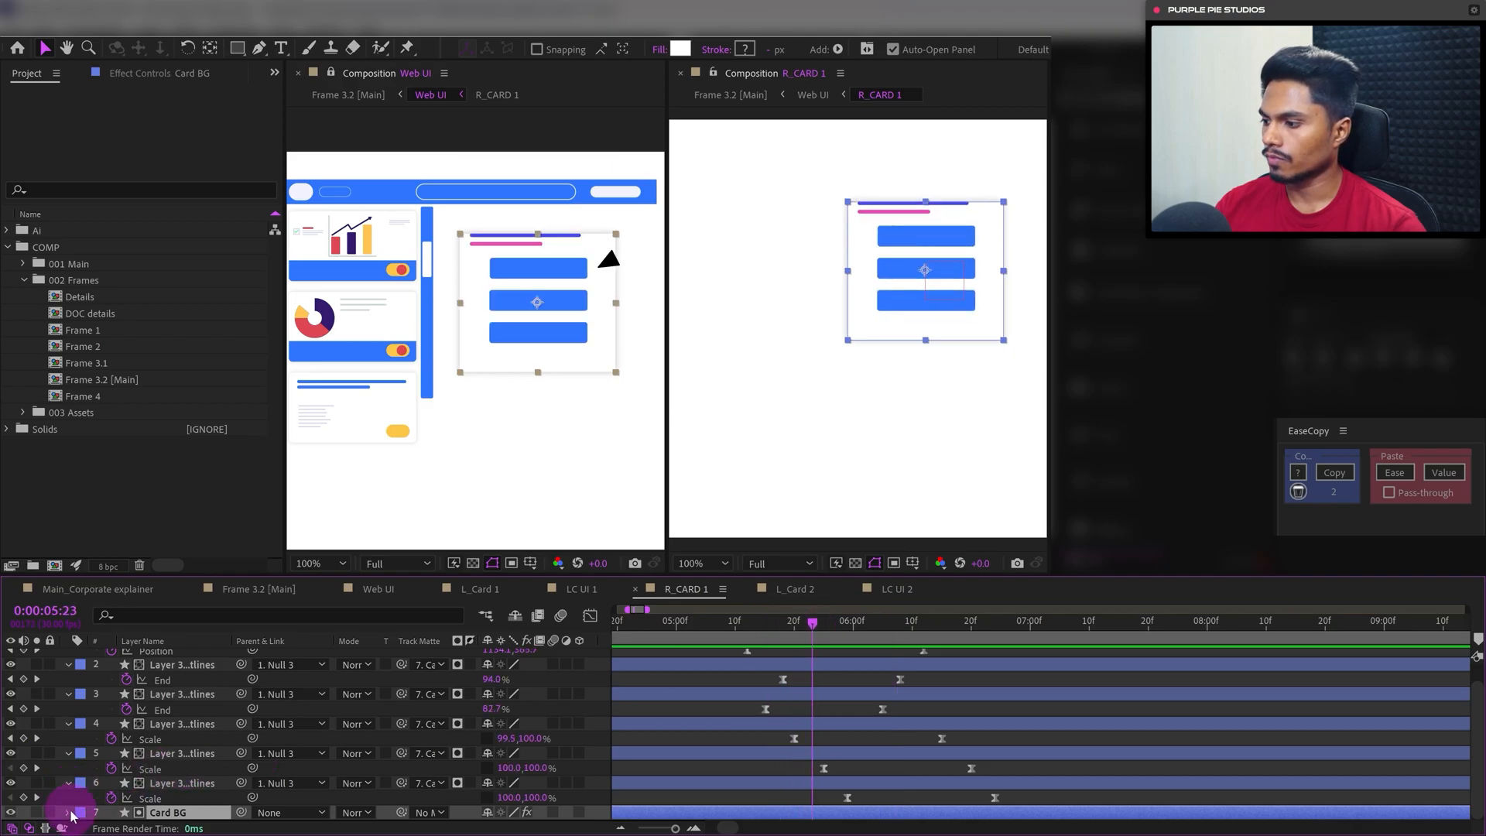
left_click(69, 813)
left_click(82, 784)
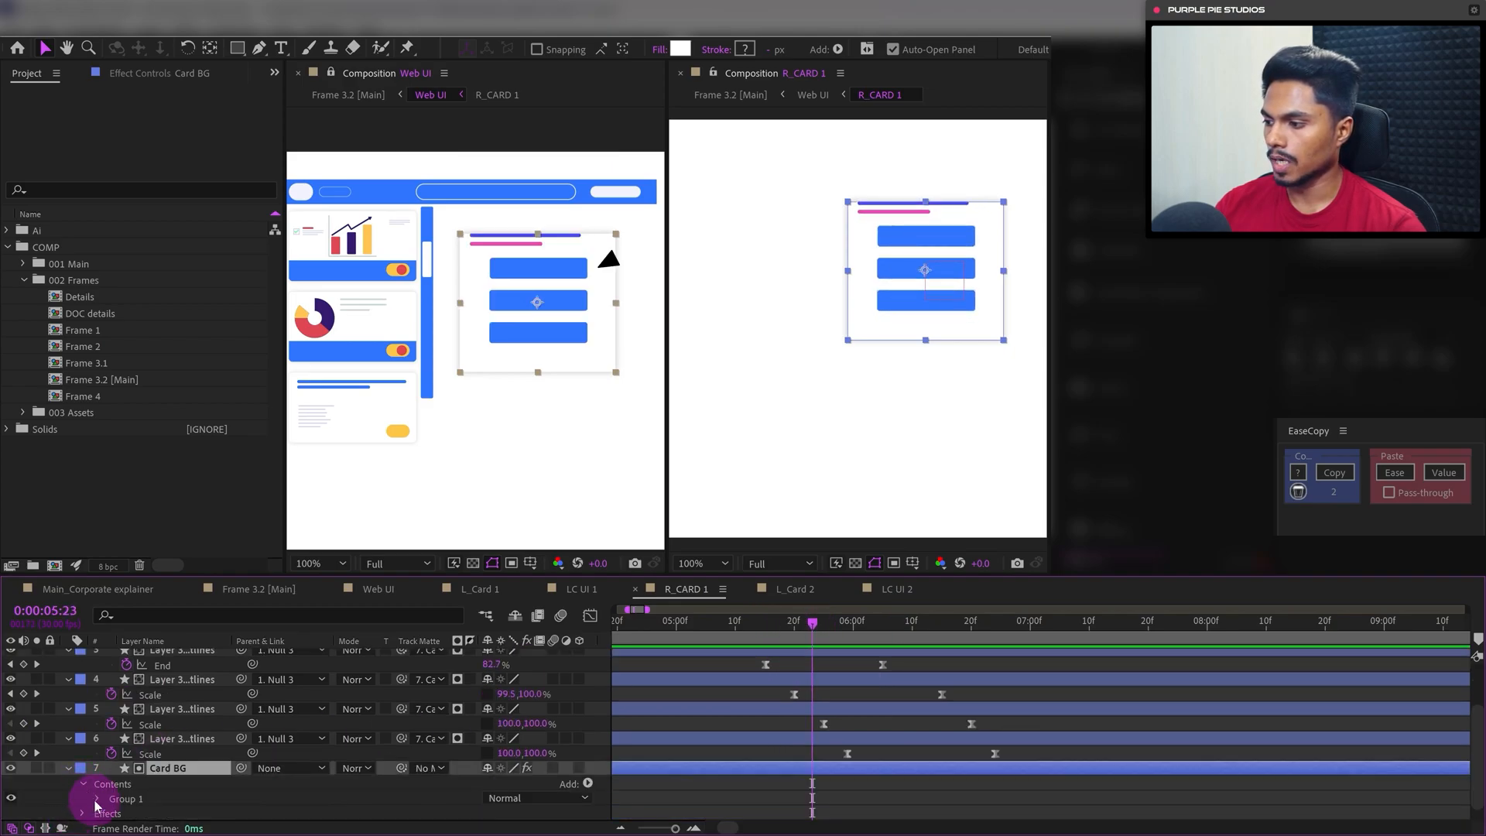
left_click(98, 799)
left_click(113, 784)
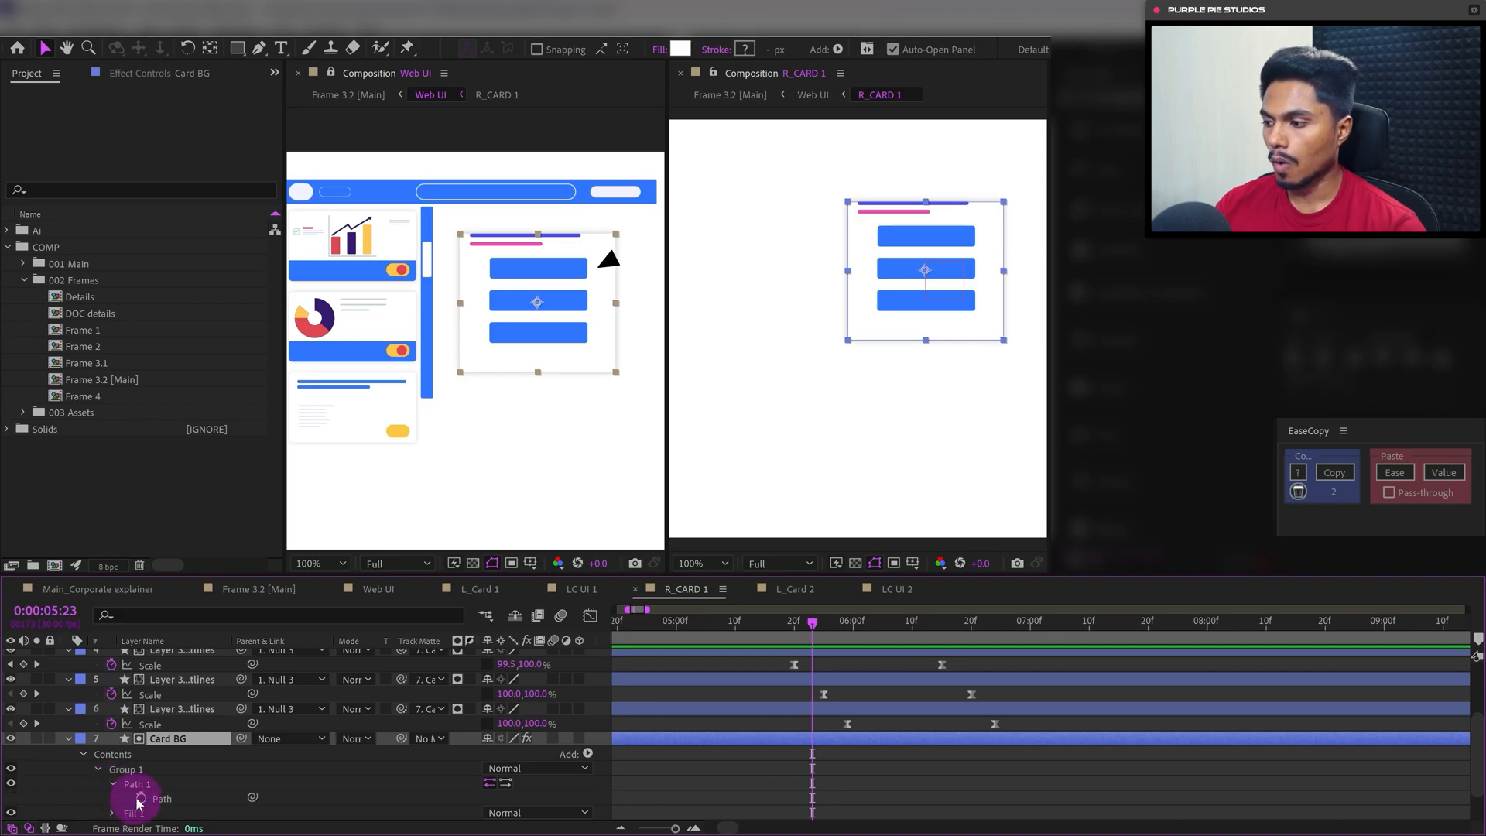
left_click(140, 800)
At 0:00:06:23, move the left edge points of the Card BG path outward to widen the card
left_click(45, 611)
type("623")
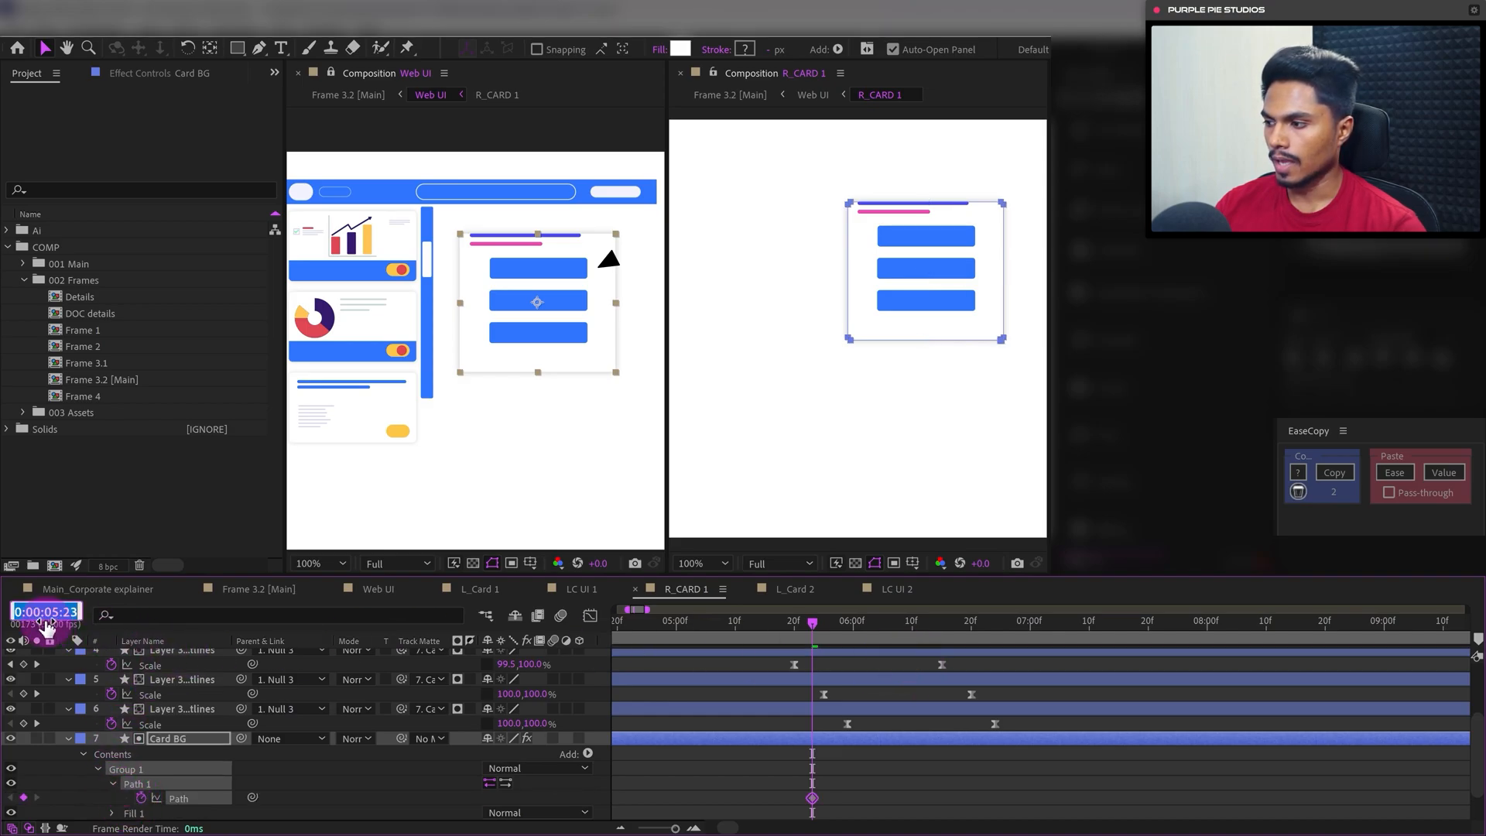
key("Return")
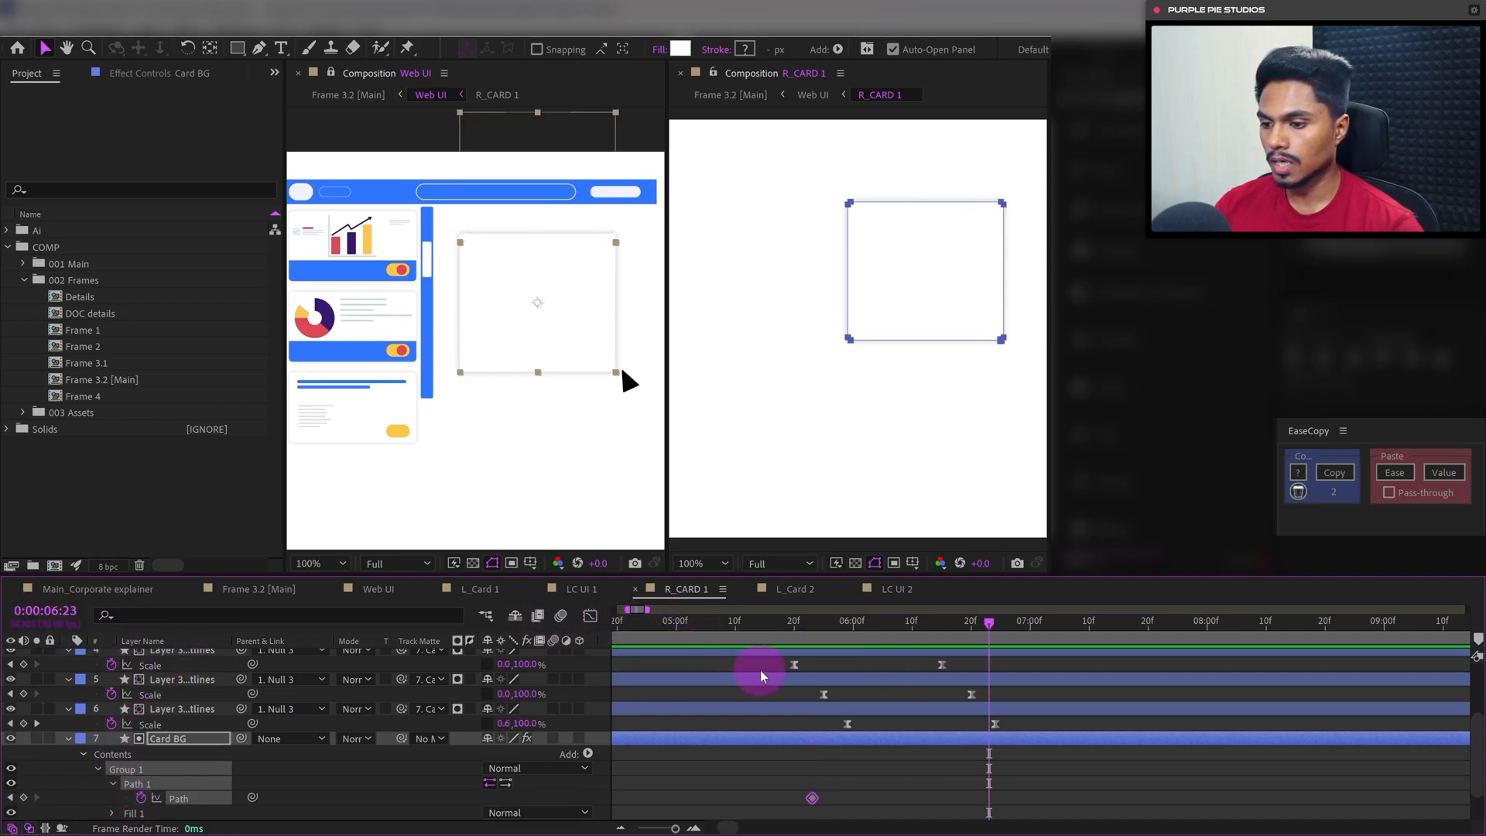
left_click(847, 341)
left_click_drag(822, 179, 911, 440)
left_click_drag(849, 339, 831, 339)
Move the right edge points of the Card BG path outward by about 70 px
left_click(401, 806)
left_click(179, 799)
left_click_drag(962, 153, 1004, 339)
key("shift+Right")
key("shift+Right")
key("shift+Right")
key("shift+Right")
key("shift+Right")
key("shift+Right")
key("shift+Right")
key("shift+Right")
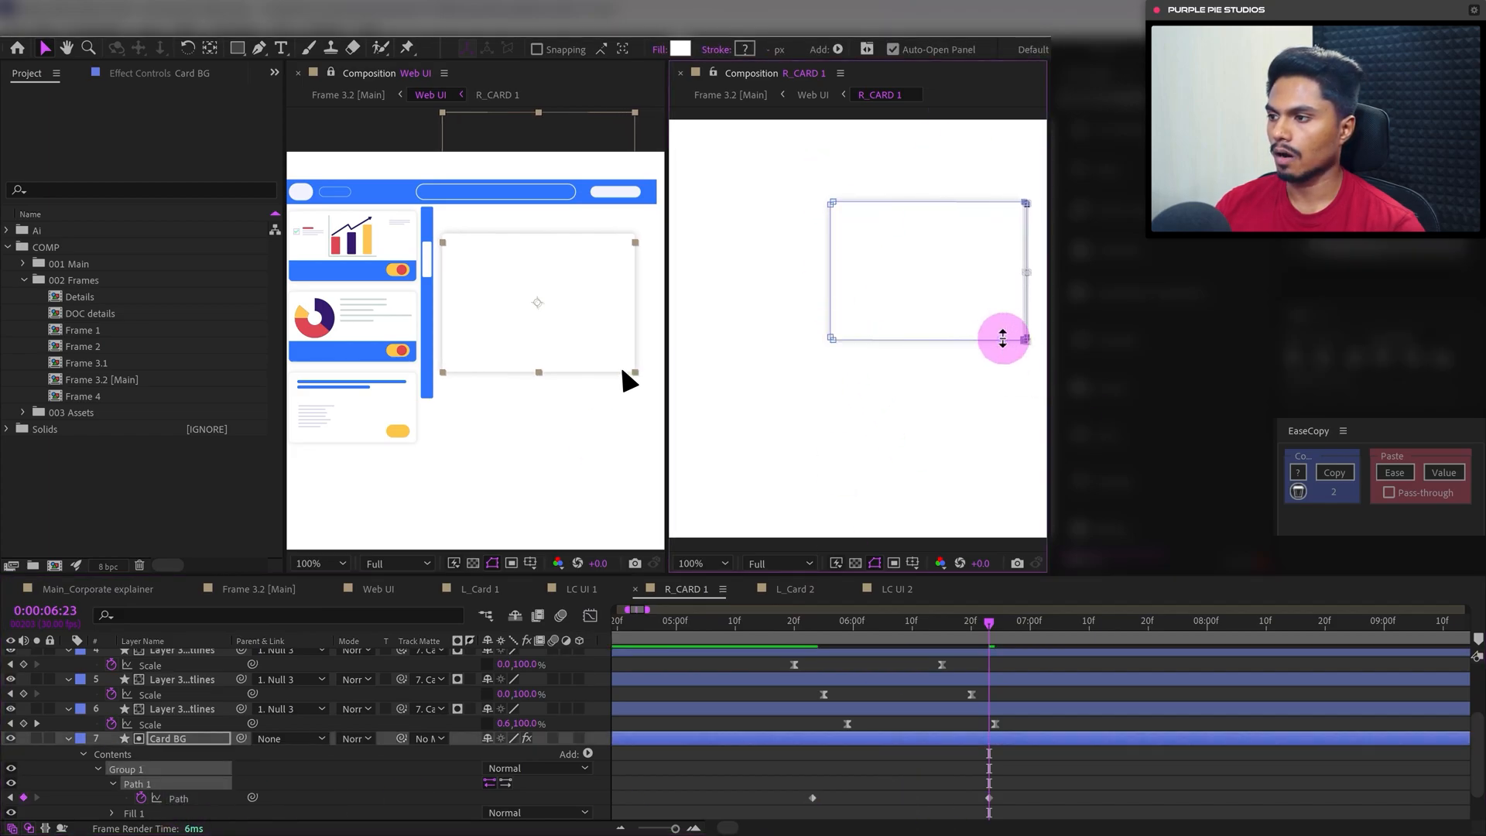
key("shift+Left")
Raise the top edge points of the Card BG path by 50 px
left_click(185, 801)
left_click_drag(777, 161, 1062, 232)
key("shift+Up")
key("shift+Up")
key("shift+Up")
key("shift+Up")
key("shift+Up")
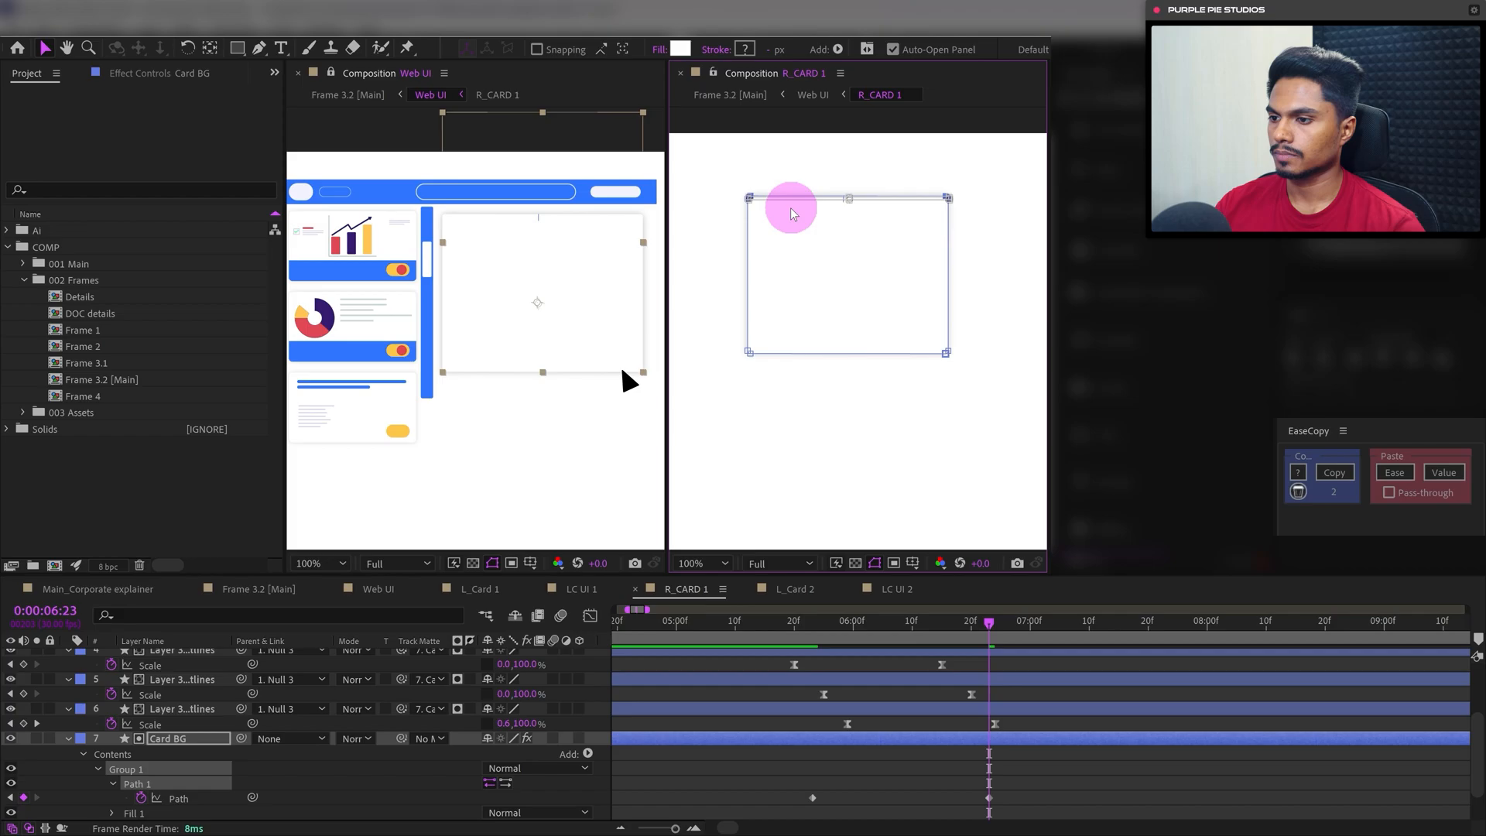
Lower the bottom edge points of the Card BG path by 50 px
left_click(141, 785)
key("shift+Down")
key("shift+Down")
key("shift+Down")
key("shift+Down")
key("shift+Down")
Move Card BG's end Path keyframe to about 0:00:06:28 and ease both Path keyframes with a speed curve peaking sharply in the first third
left_click(989, 798)
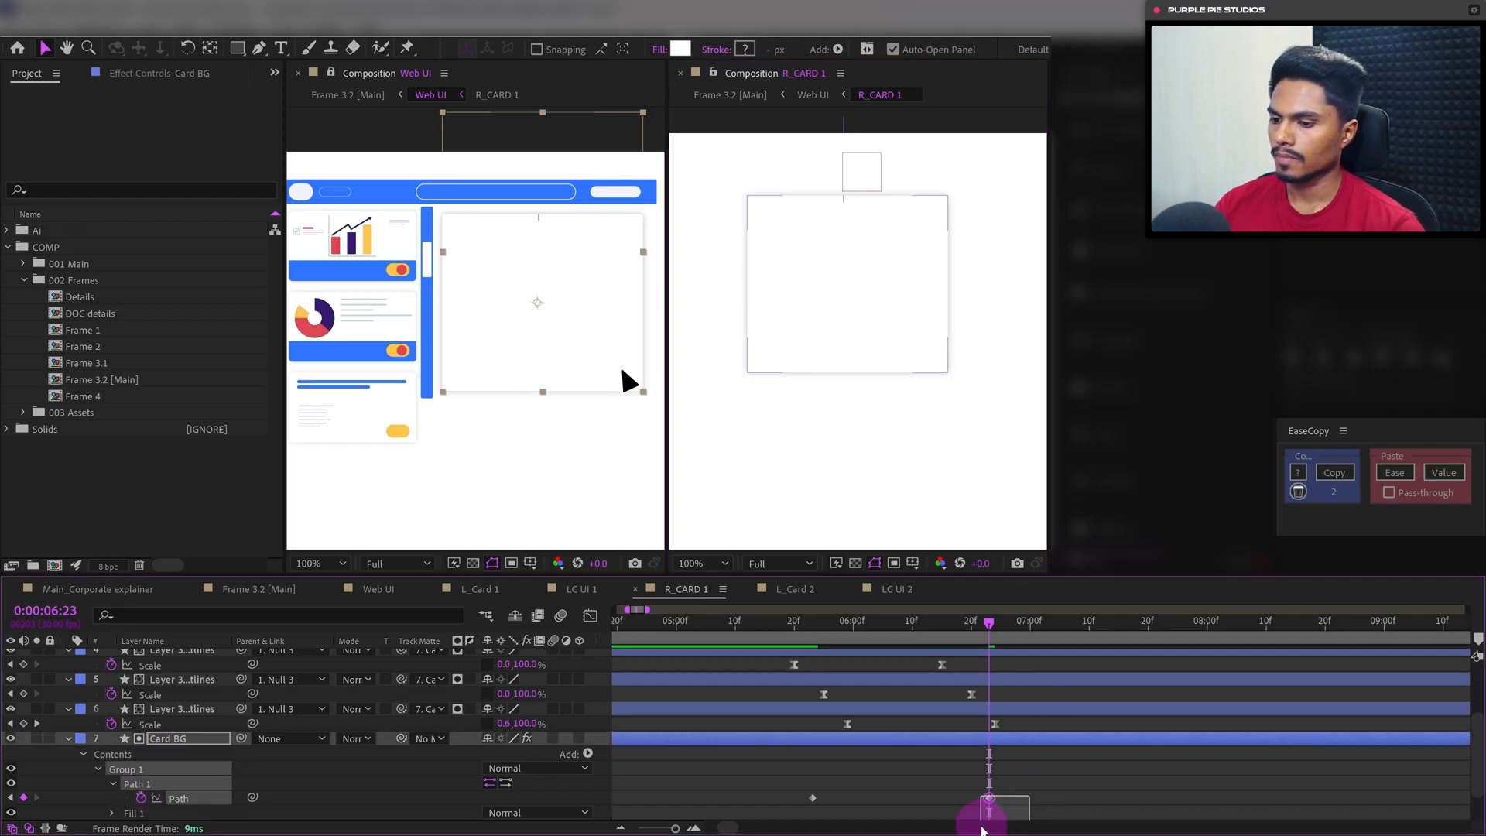
left_click_drag(991, 801, 786, 802)
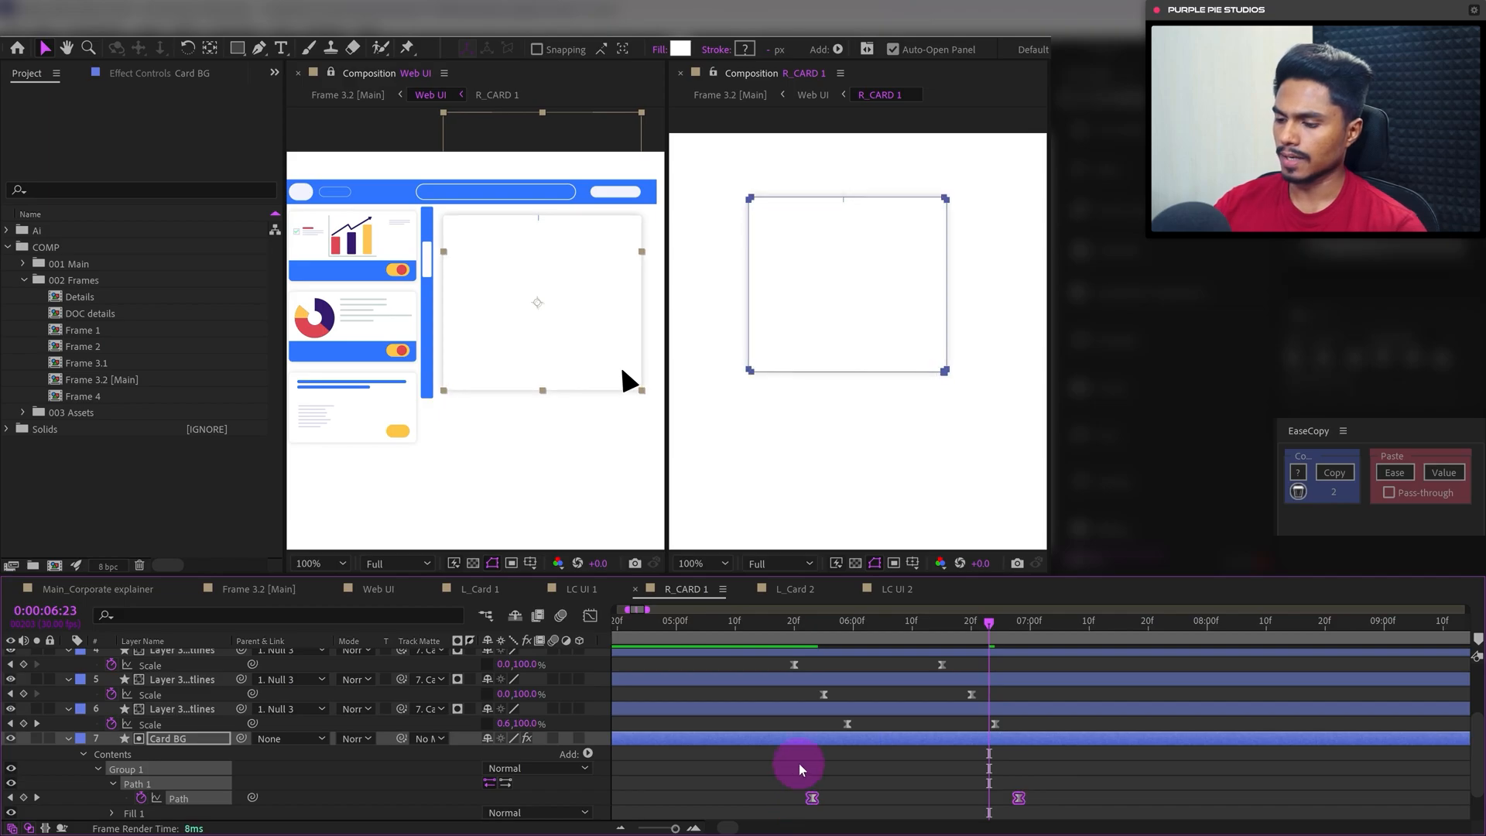
left_click(590, 616)
left_click_drag(1091, 748, 915, 790)
left_click(590, 617)
left_click(590, 616)
left_click(813, 783)
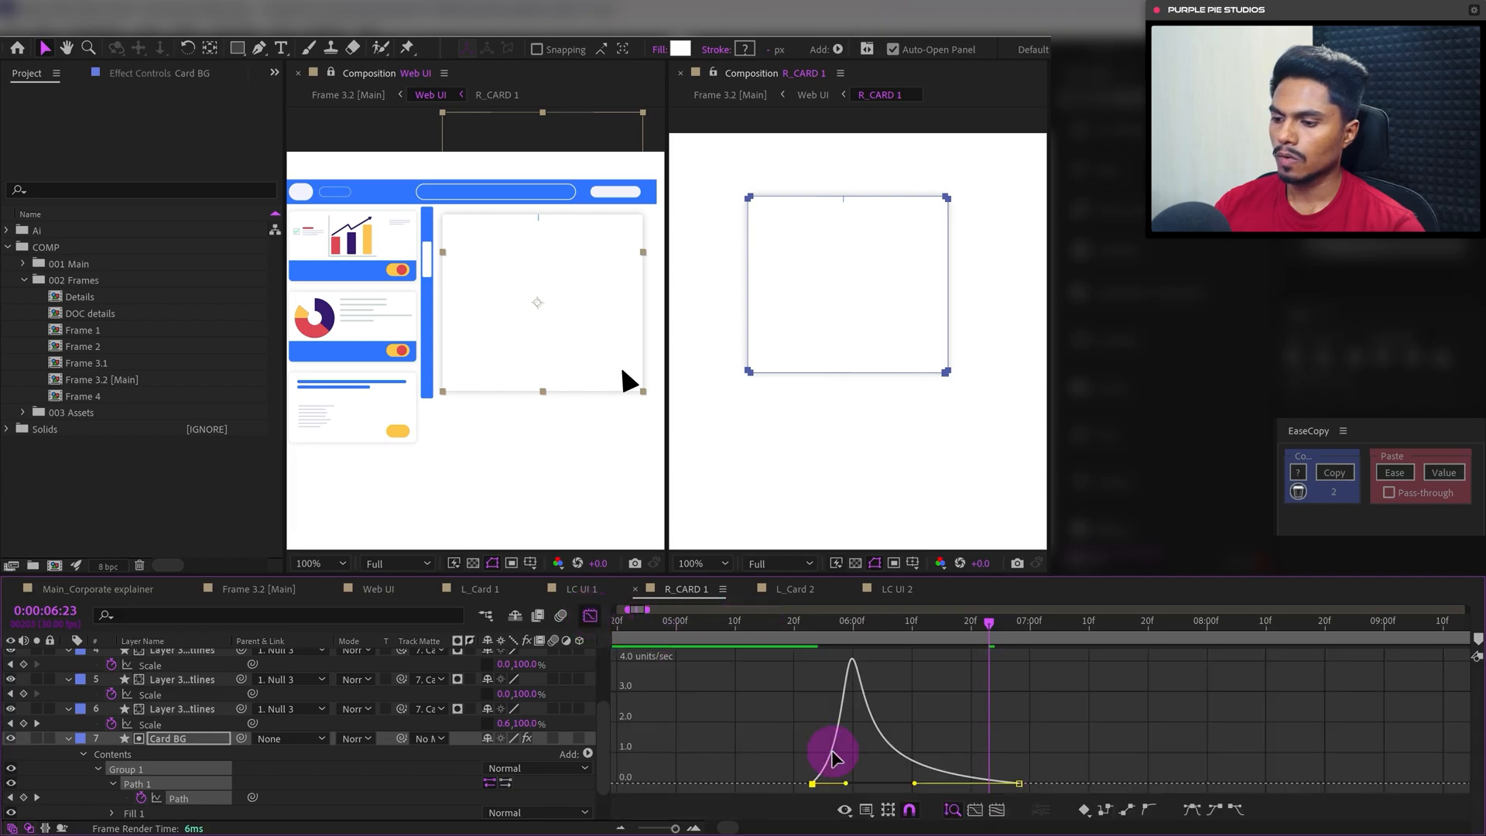
left_click_drag(849, 790, 867, 789)
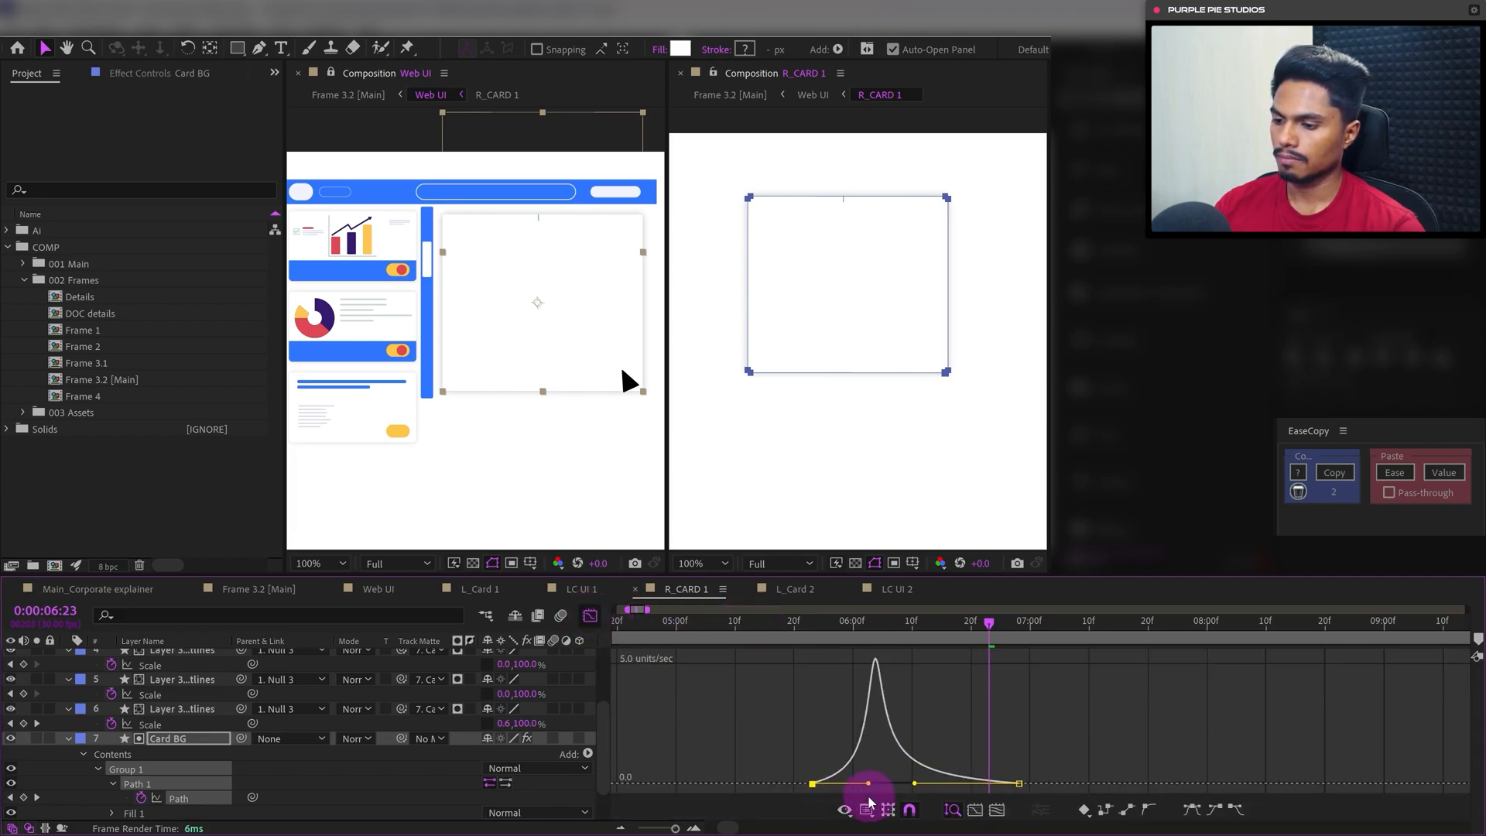
left_click(590, 617)
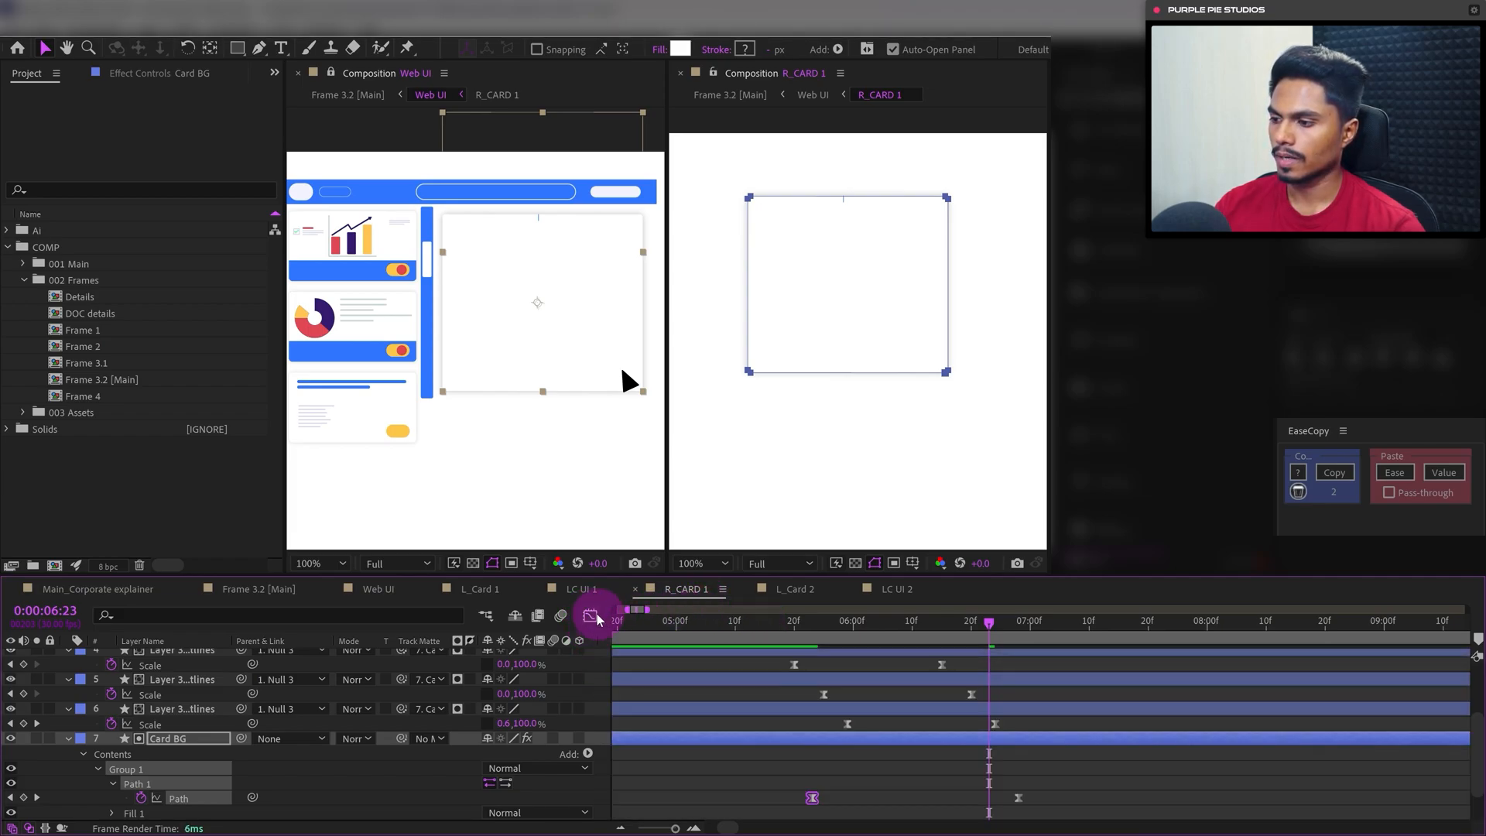
Preview the card's expansion from 0:00:05:03 and scrub to 0:00:06:13 to check it against the bars' exit
left_click_drag(691, 631, 693, 758)
left_click(695, 761)
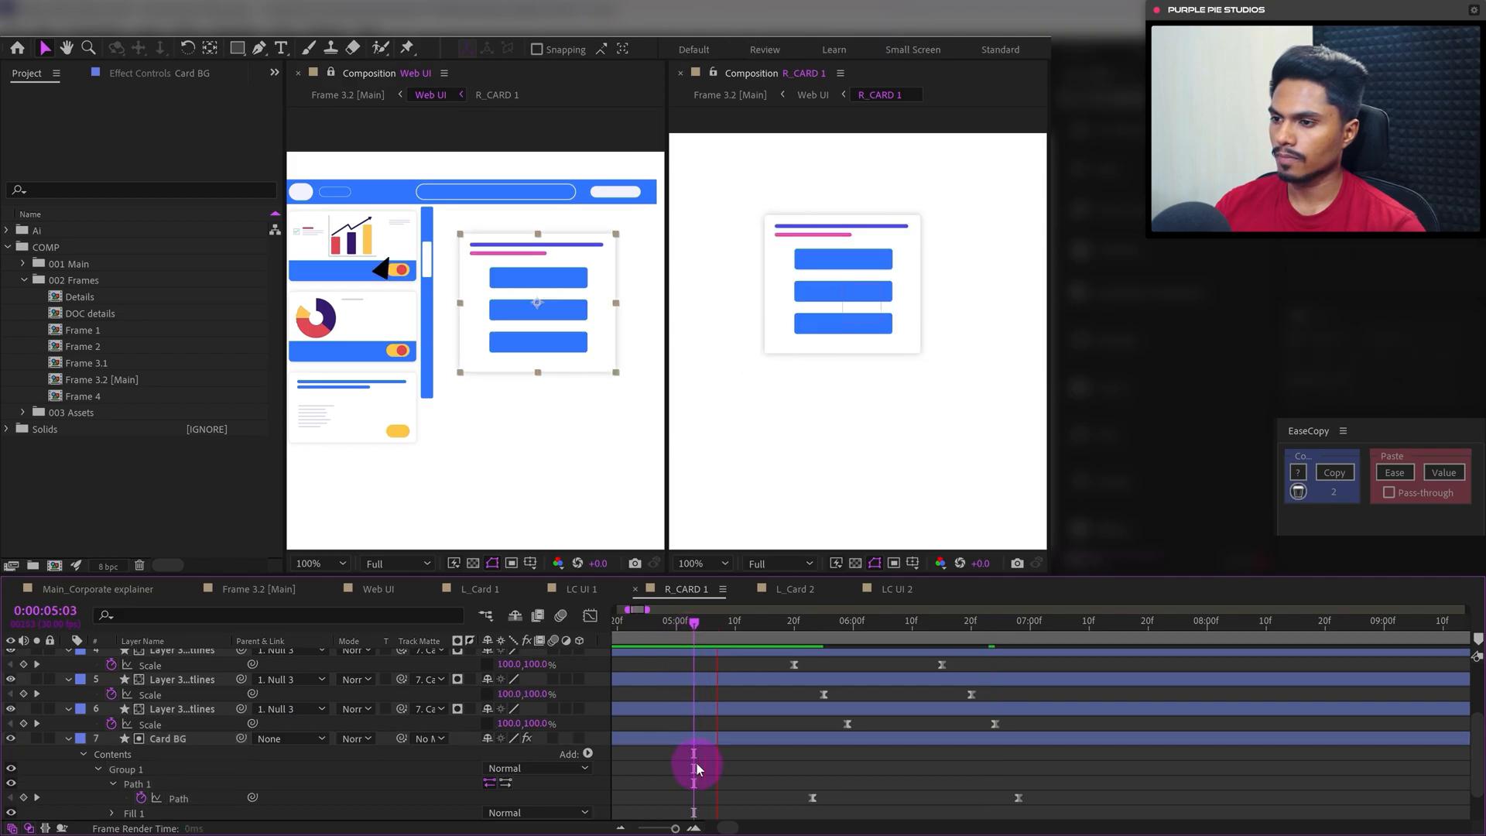
key("space")
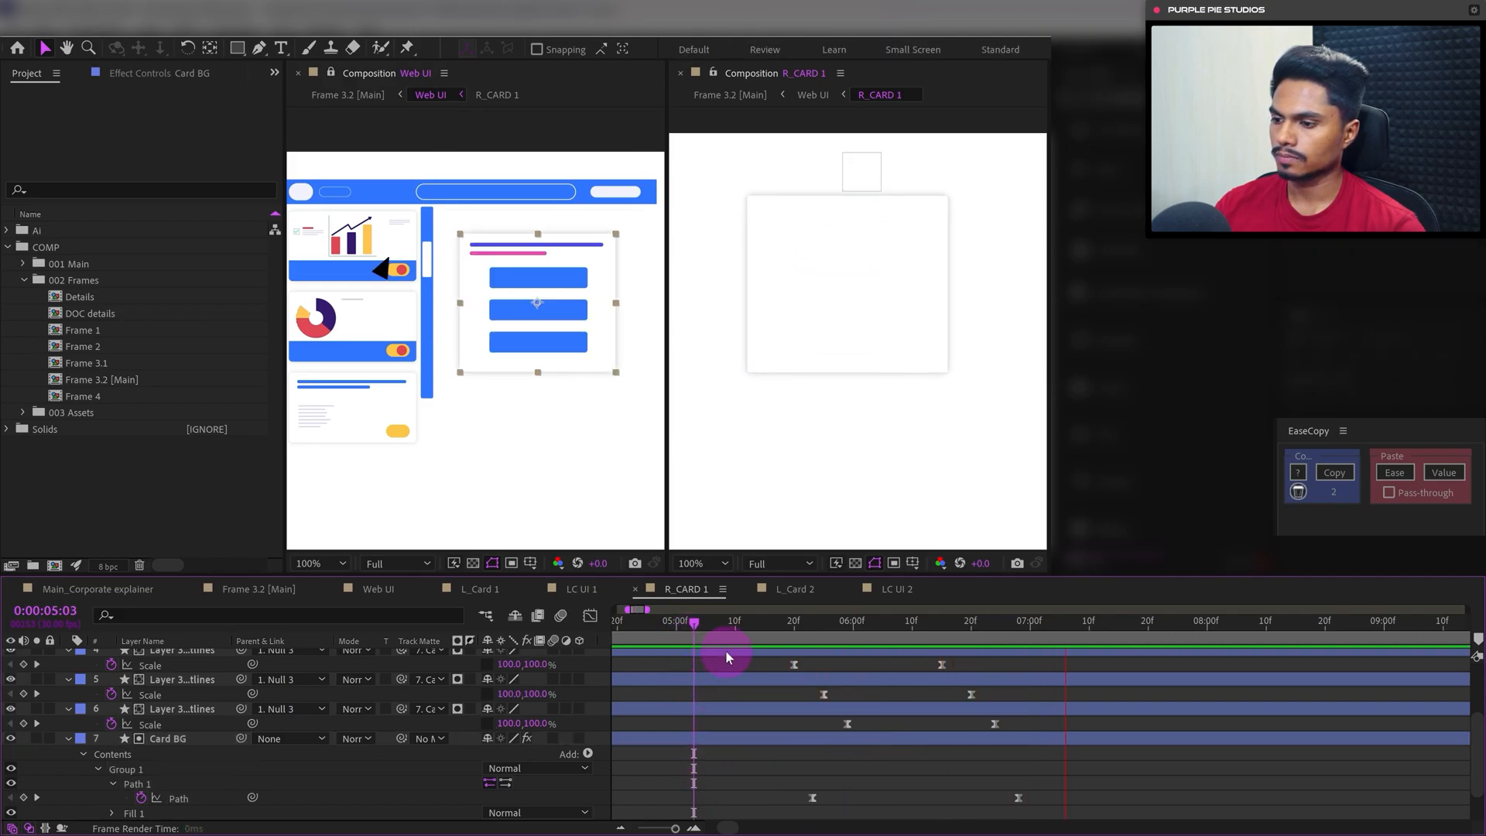
left_click_drag(782, 620, 926, 644)
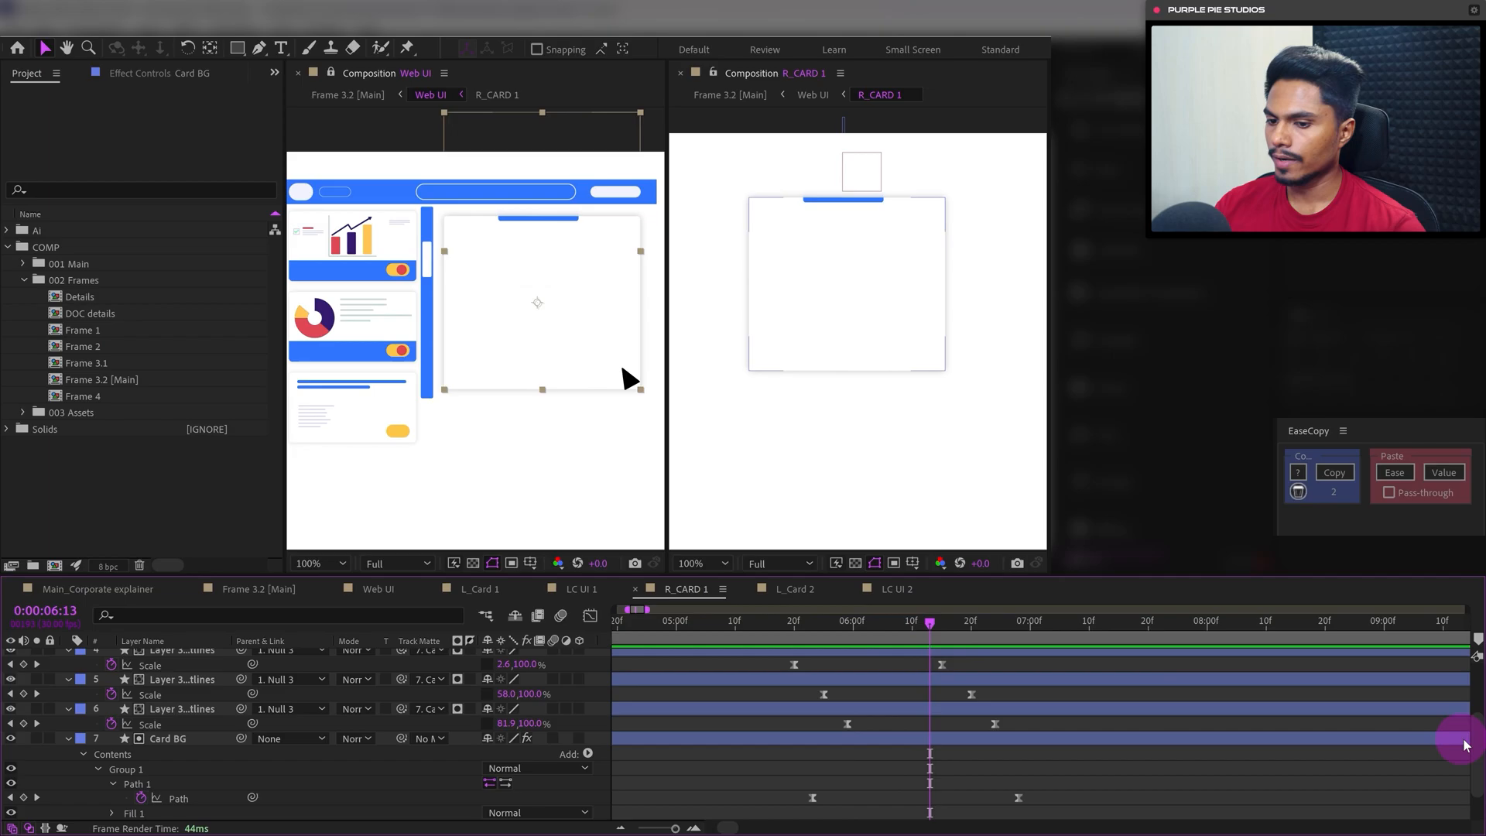
left_click_drag(1474, 735, 1473, 617)
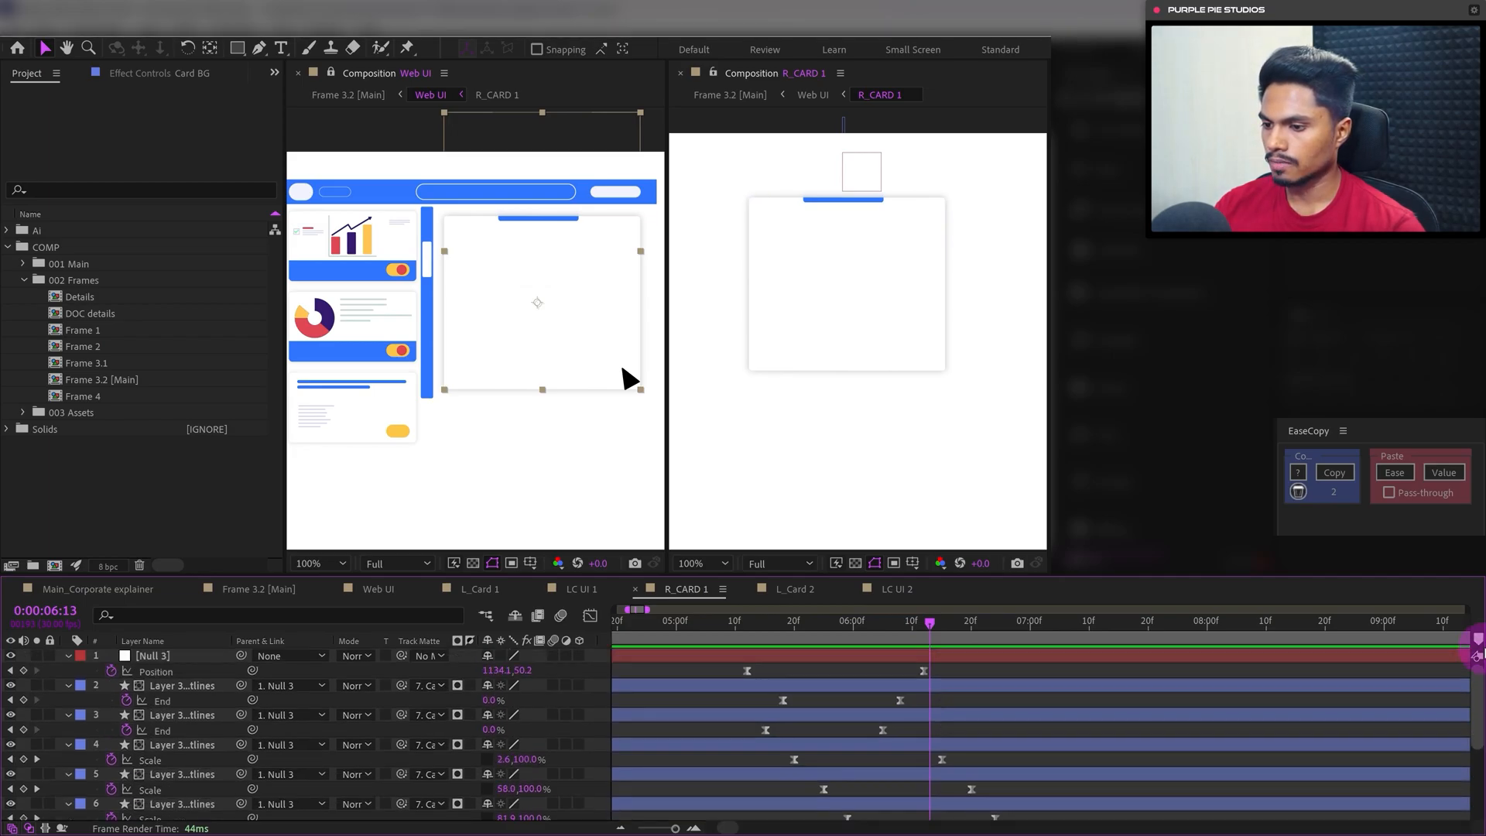
Preview R_CARD 1's exit animation from 0:00:05:04 and check the content's movement against the card expansion
key("k")
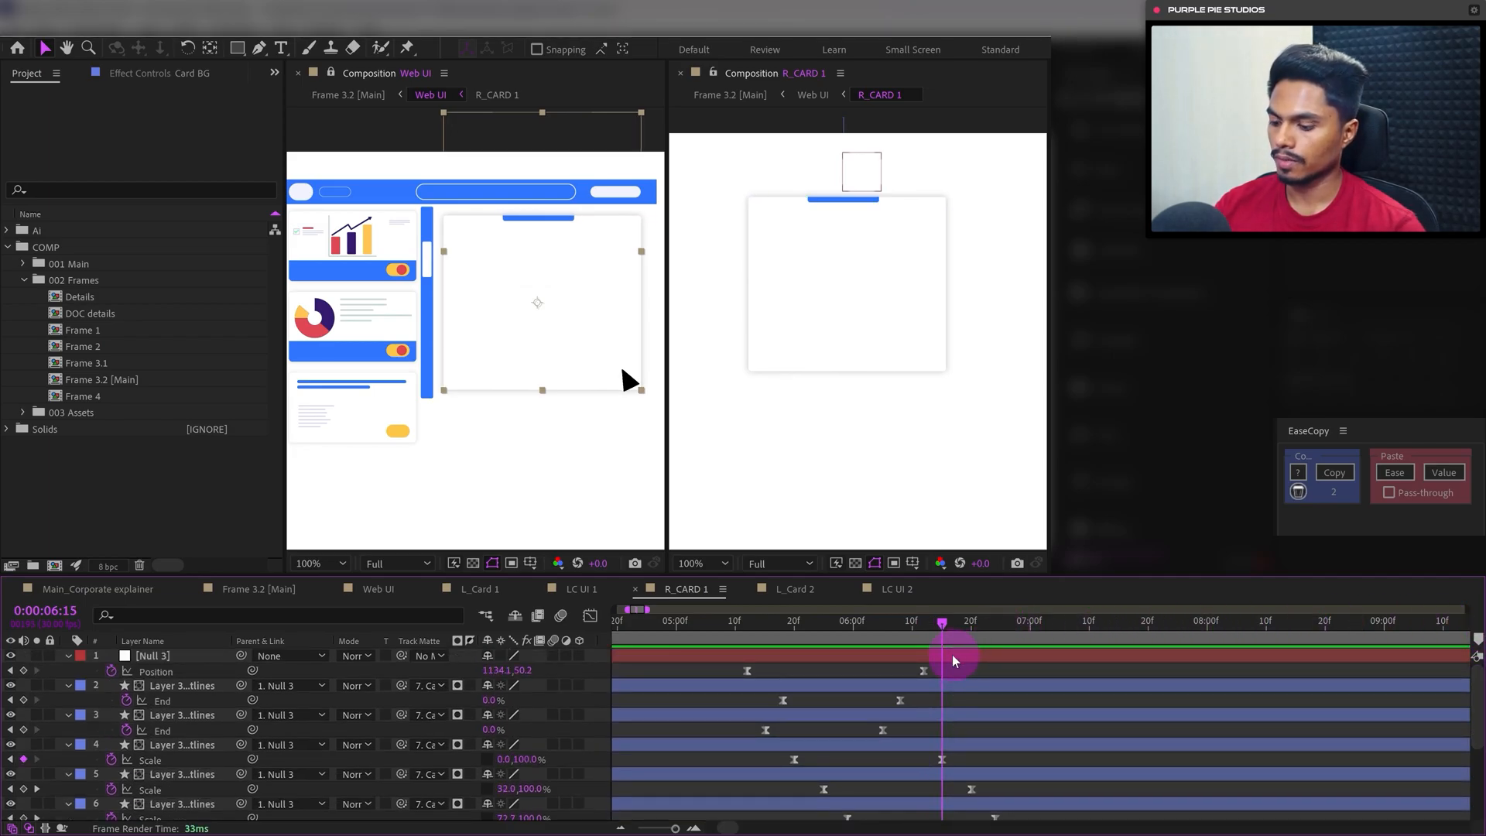
key("j")
left_click(954, 654)
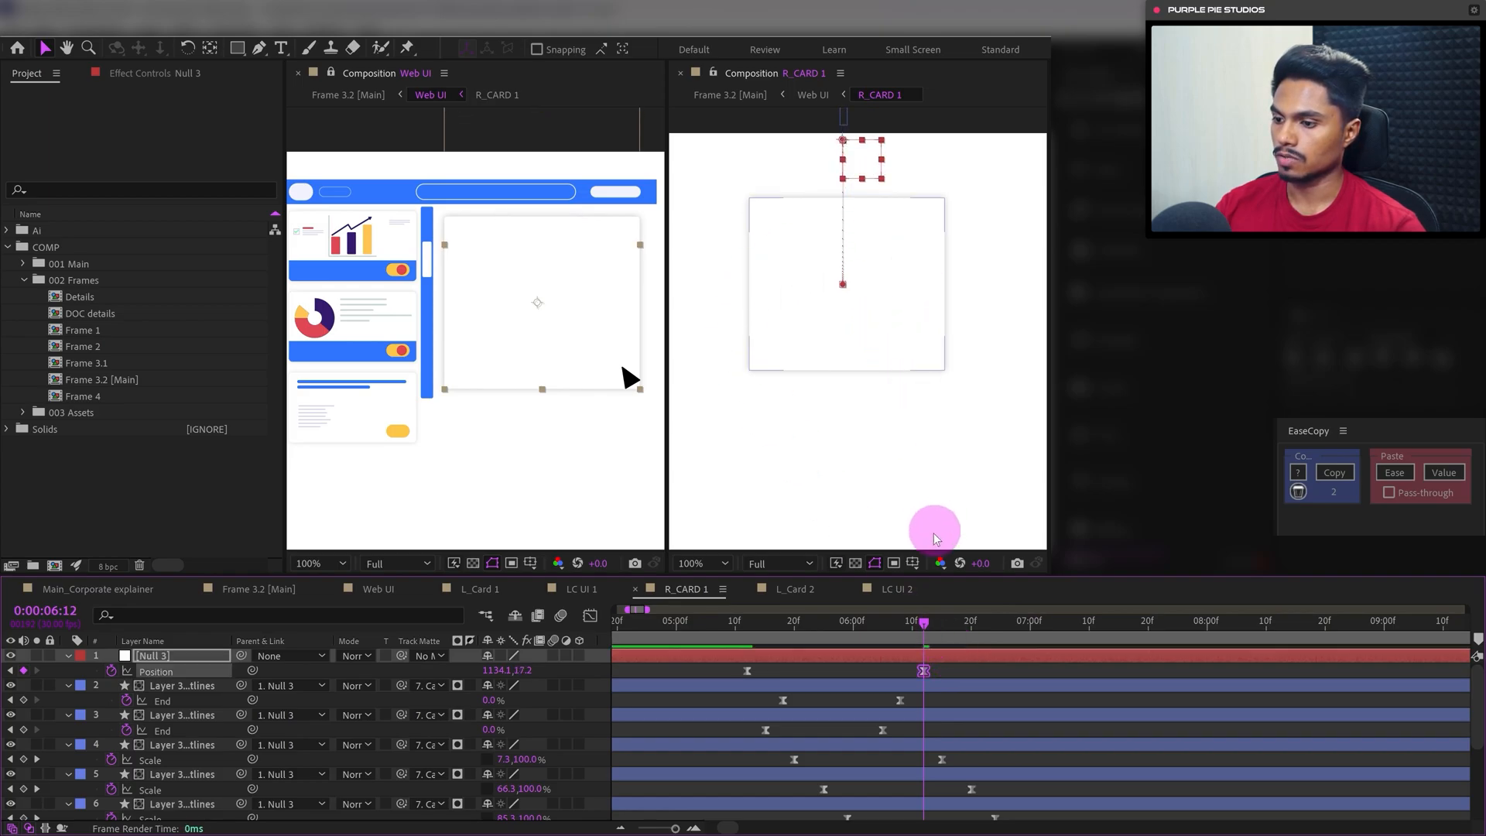
left_click(700, 620)
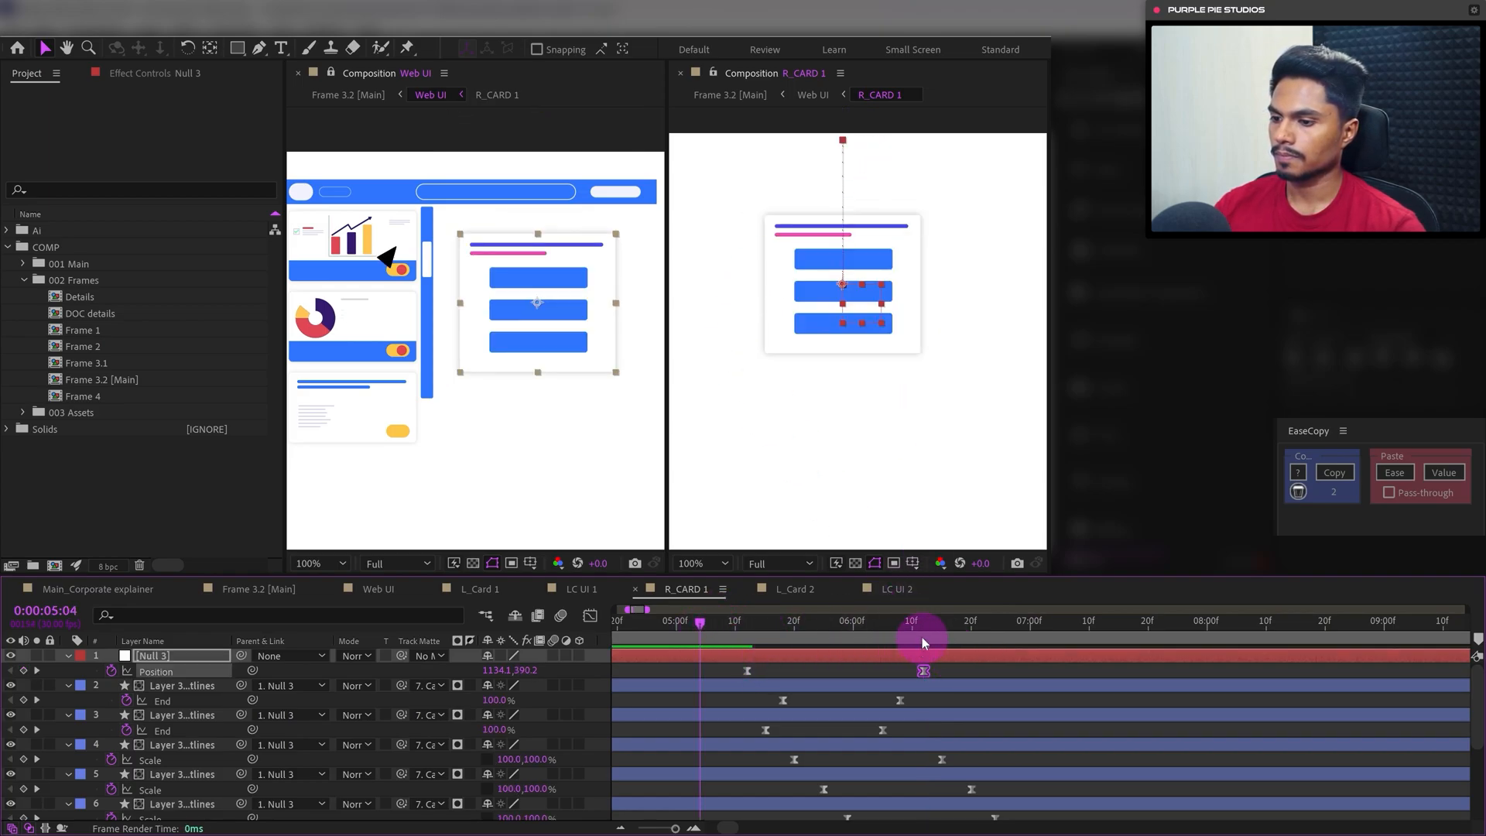
key("space")
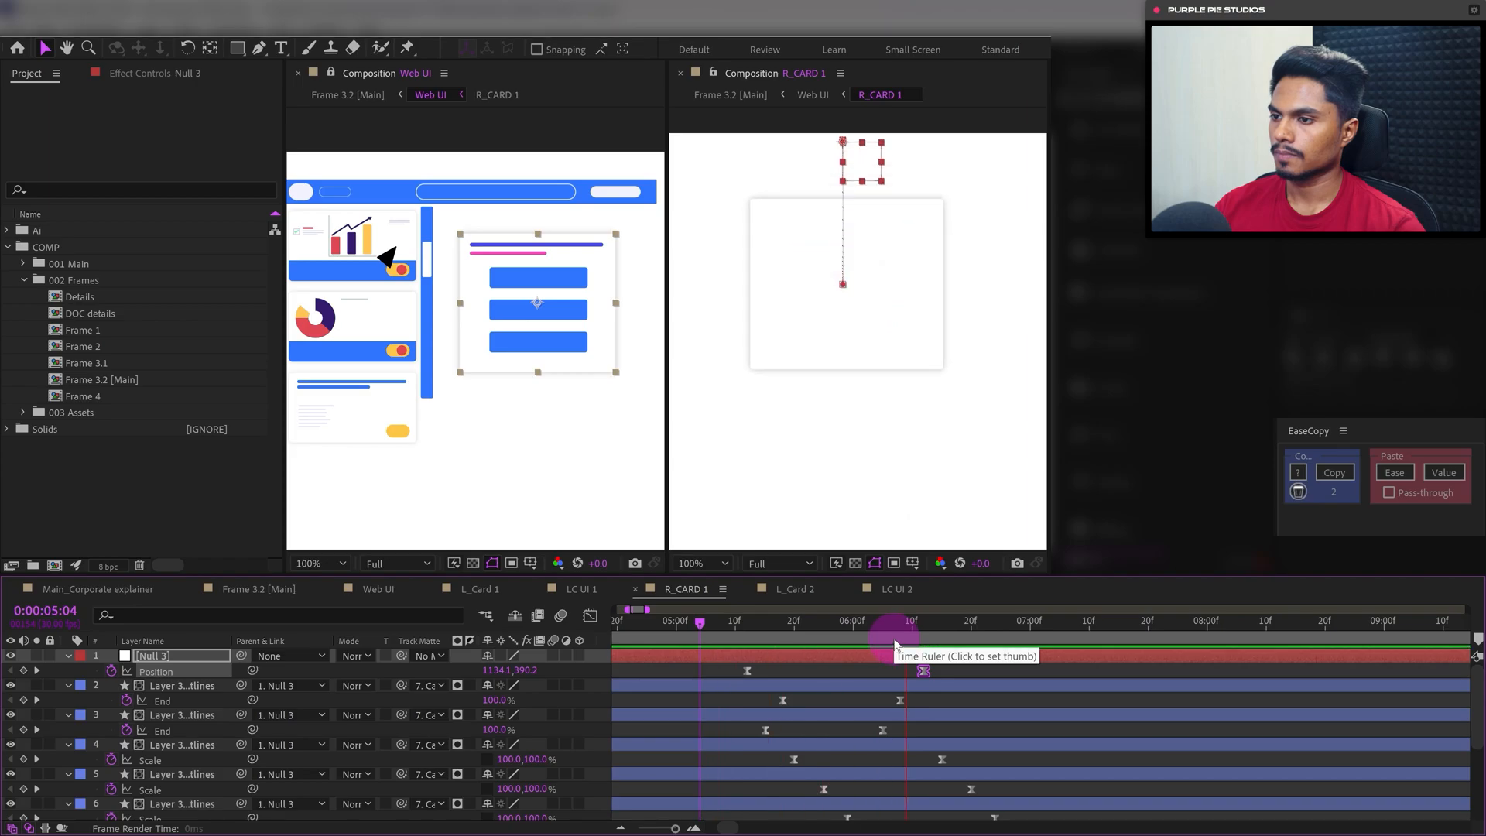
left_click(793, 623)
left_click(805, 668)
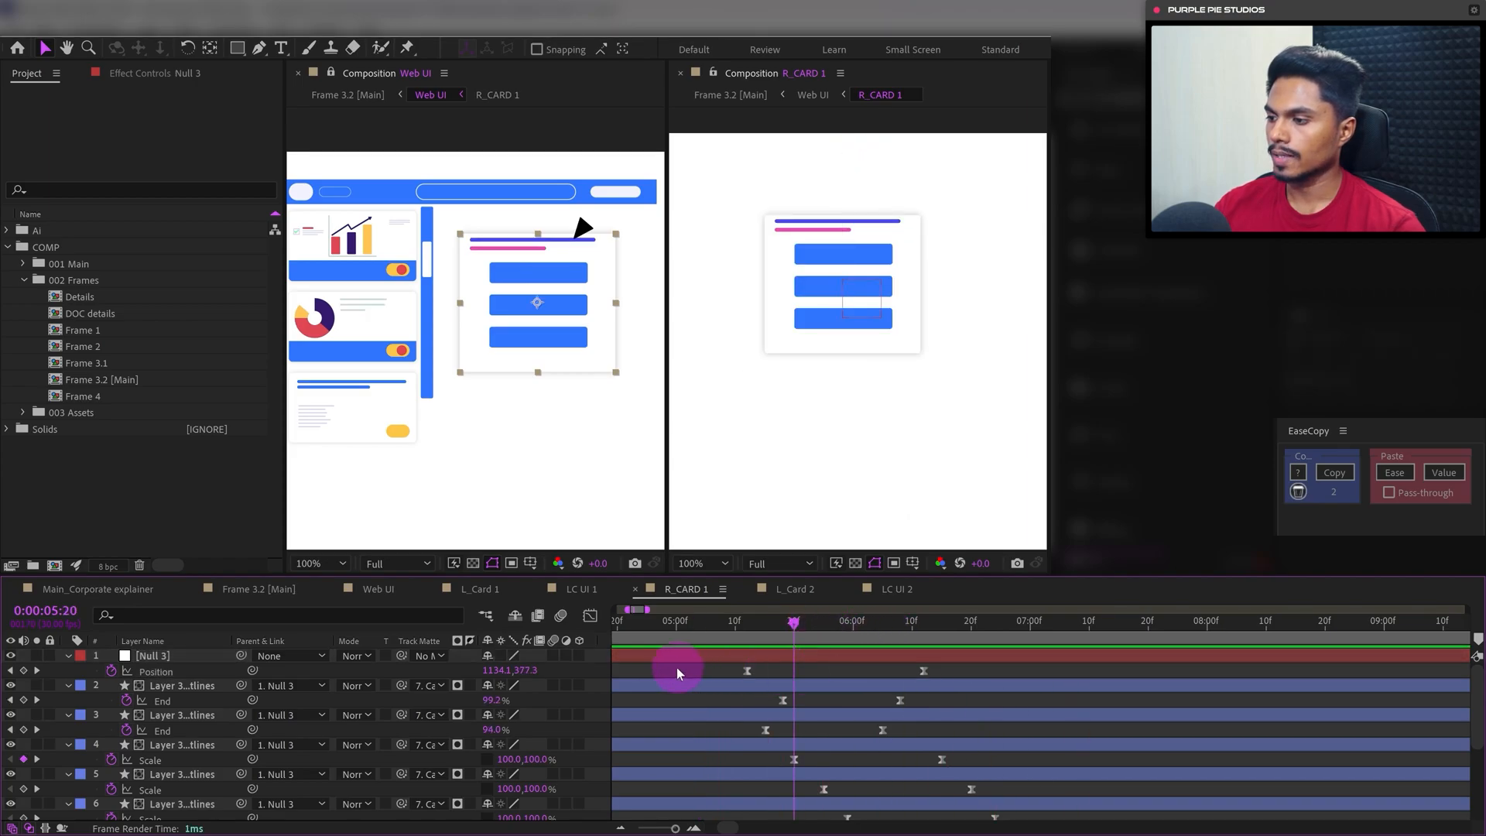
Return to the Web UI composition and close the nested composition timelines and the extra composition viewer
left_click(376, 589)
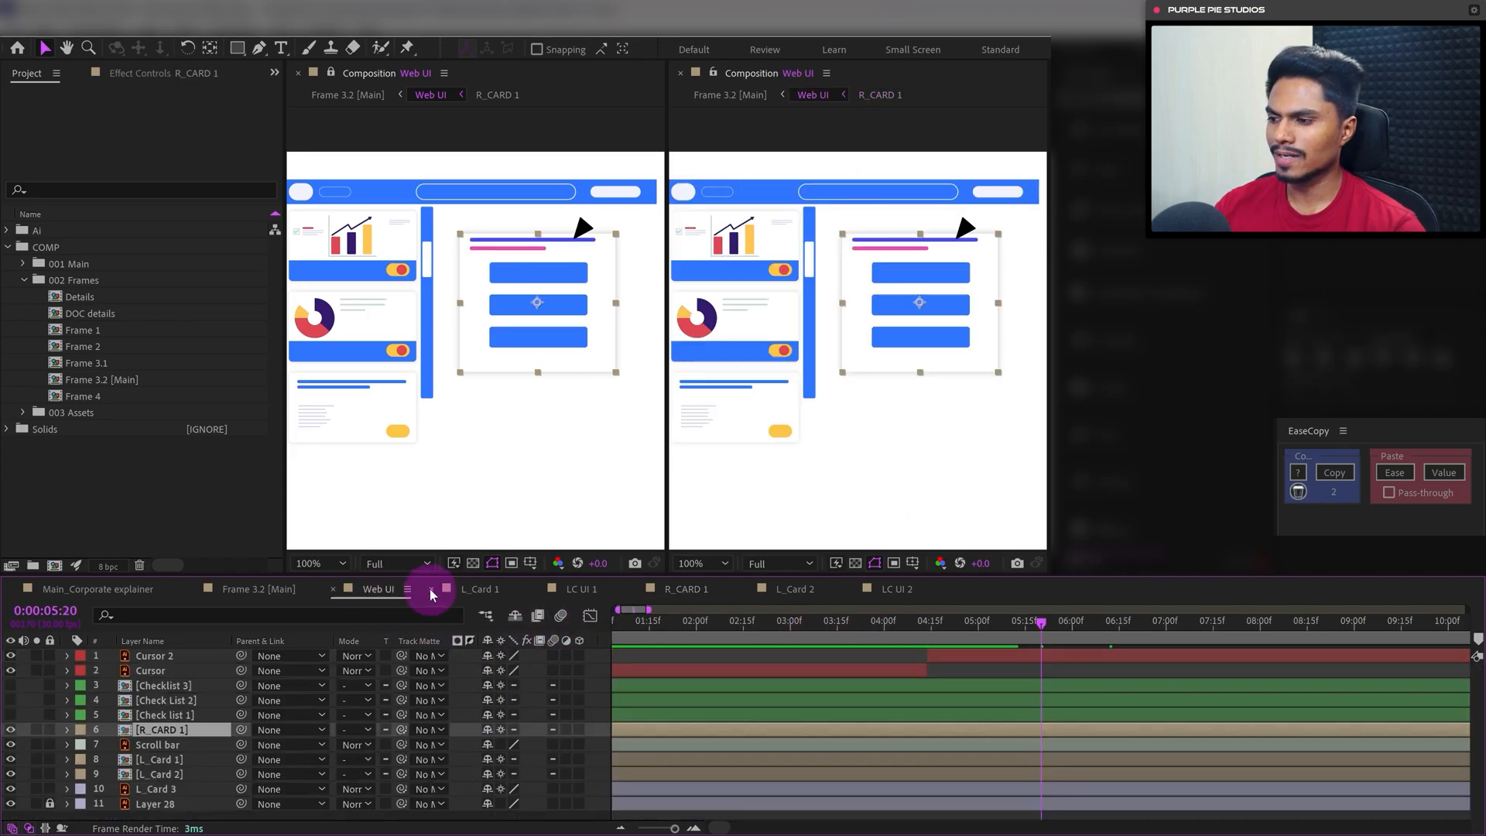
left_click(431, 590)
left_click(431, 590)
left_click(431, 590)
left_click(431, 590)
left_click(431, 590)
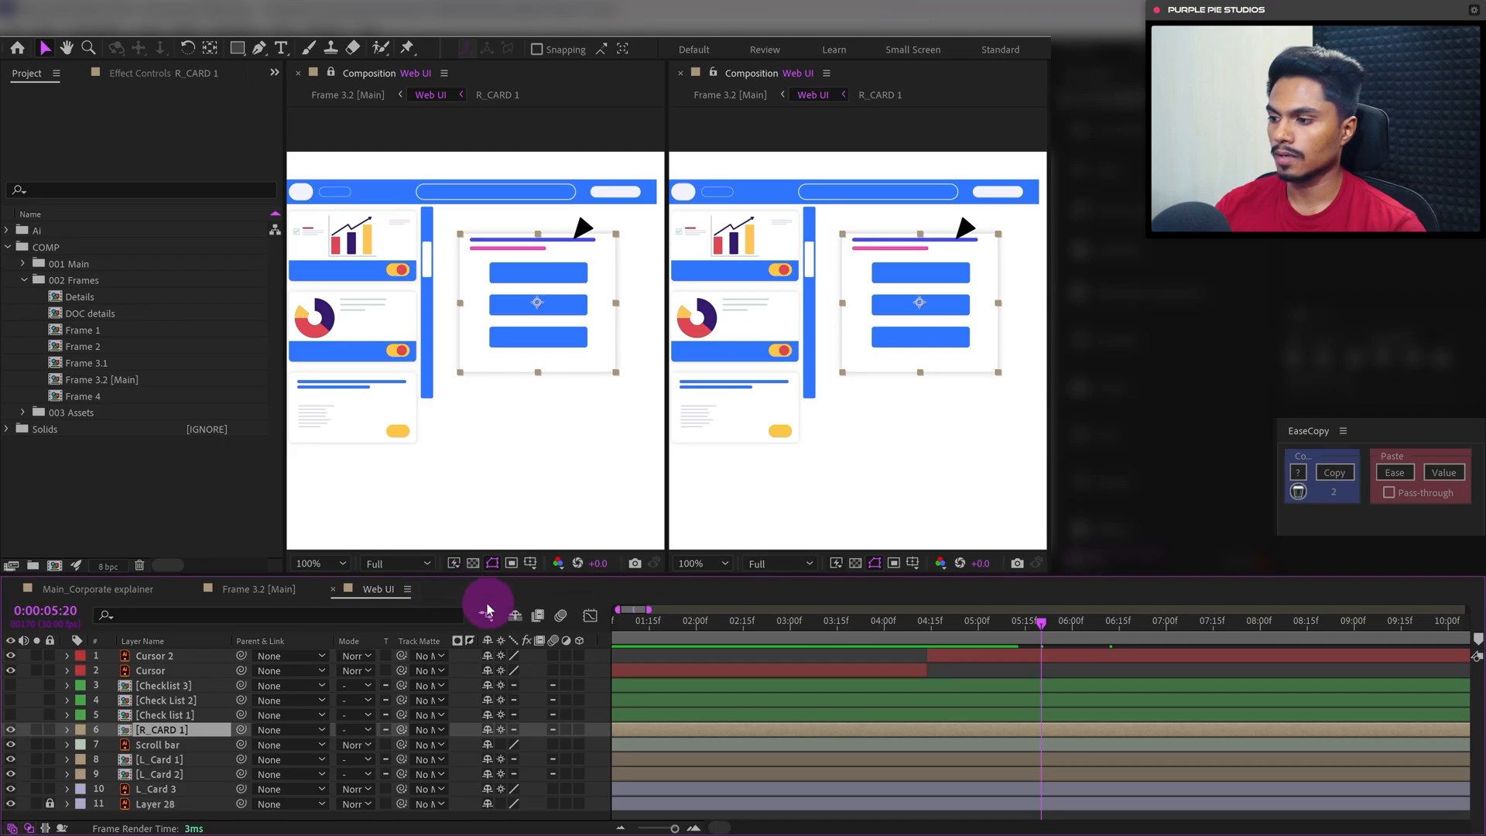
left_click(39, 706)
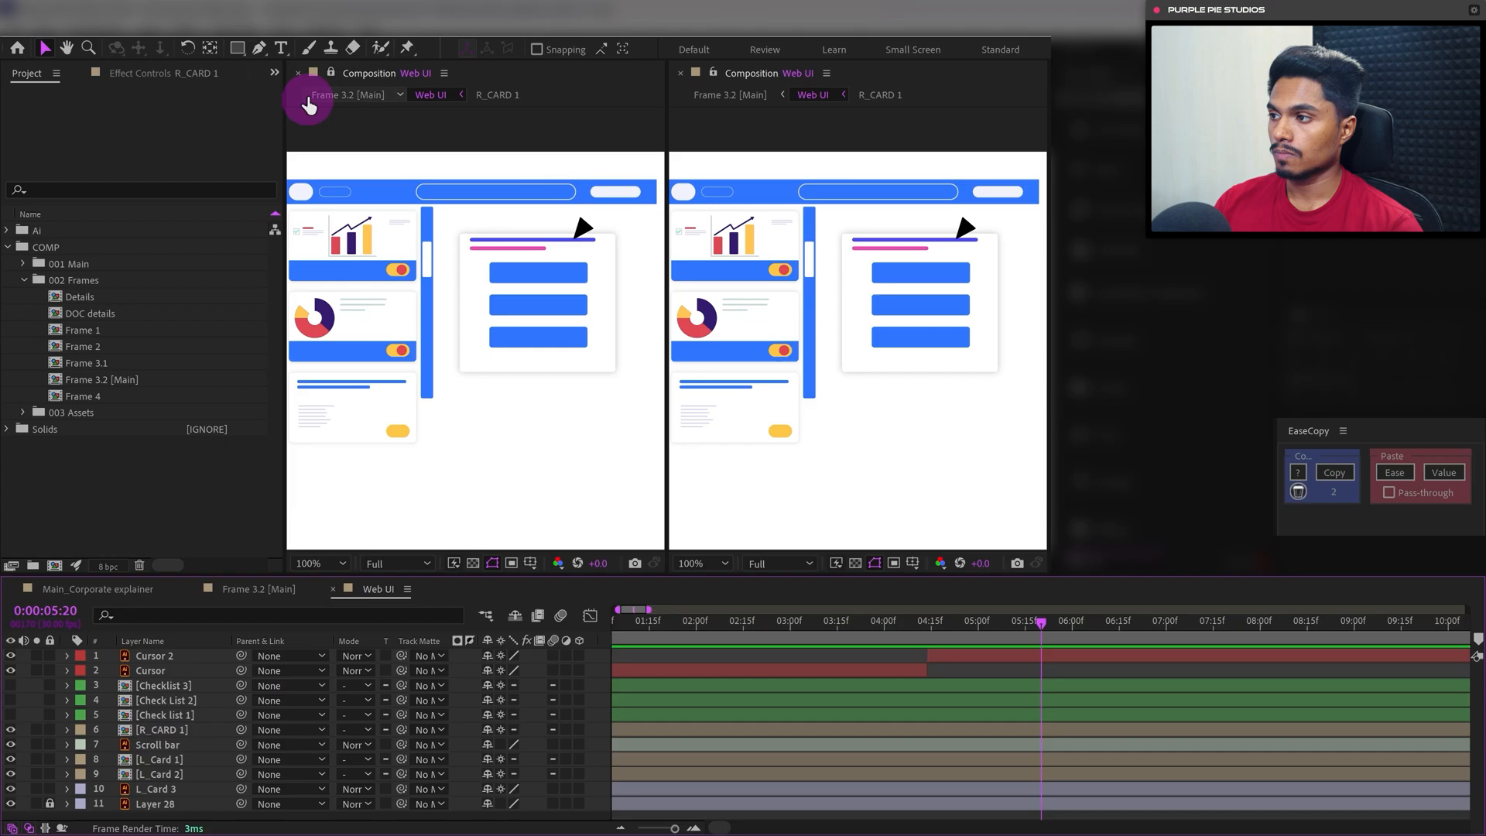
left_click(299, 73)
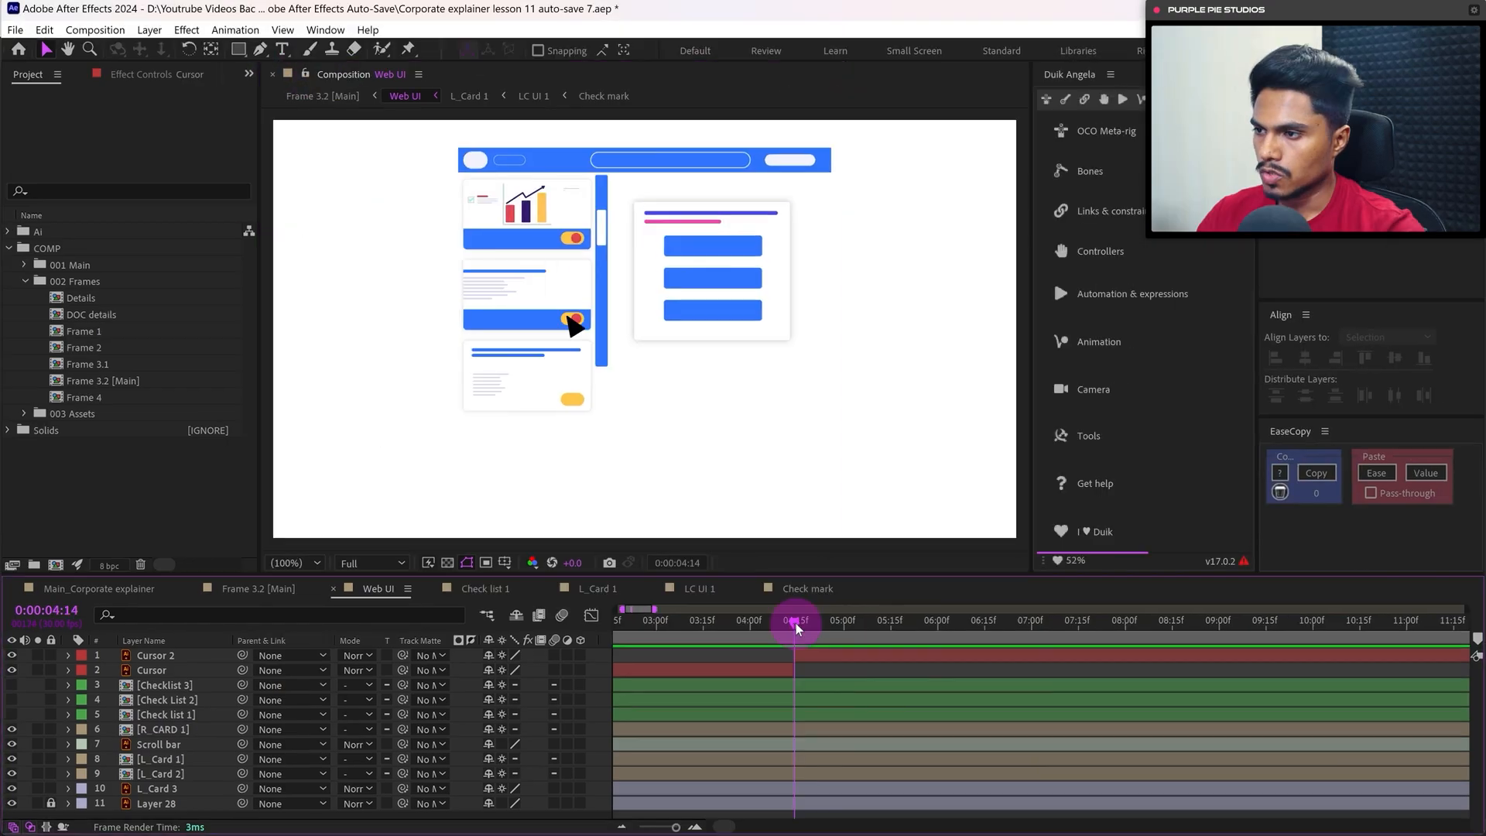
Go to about 0:00:06:11 in Web UI and make the three checklist layers visible on the expanded card
left_click_drag(795, 624, 972, 647)
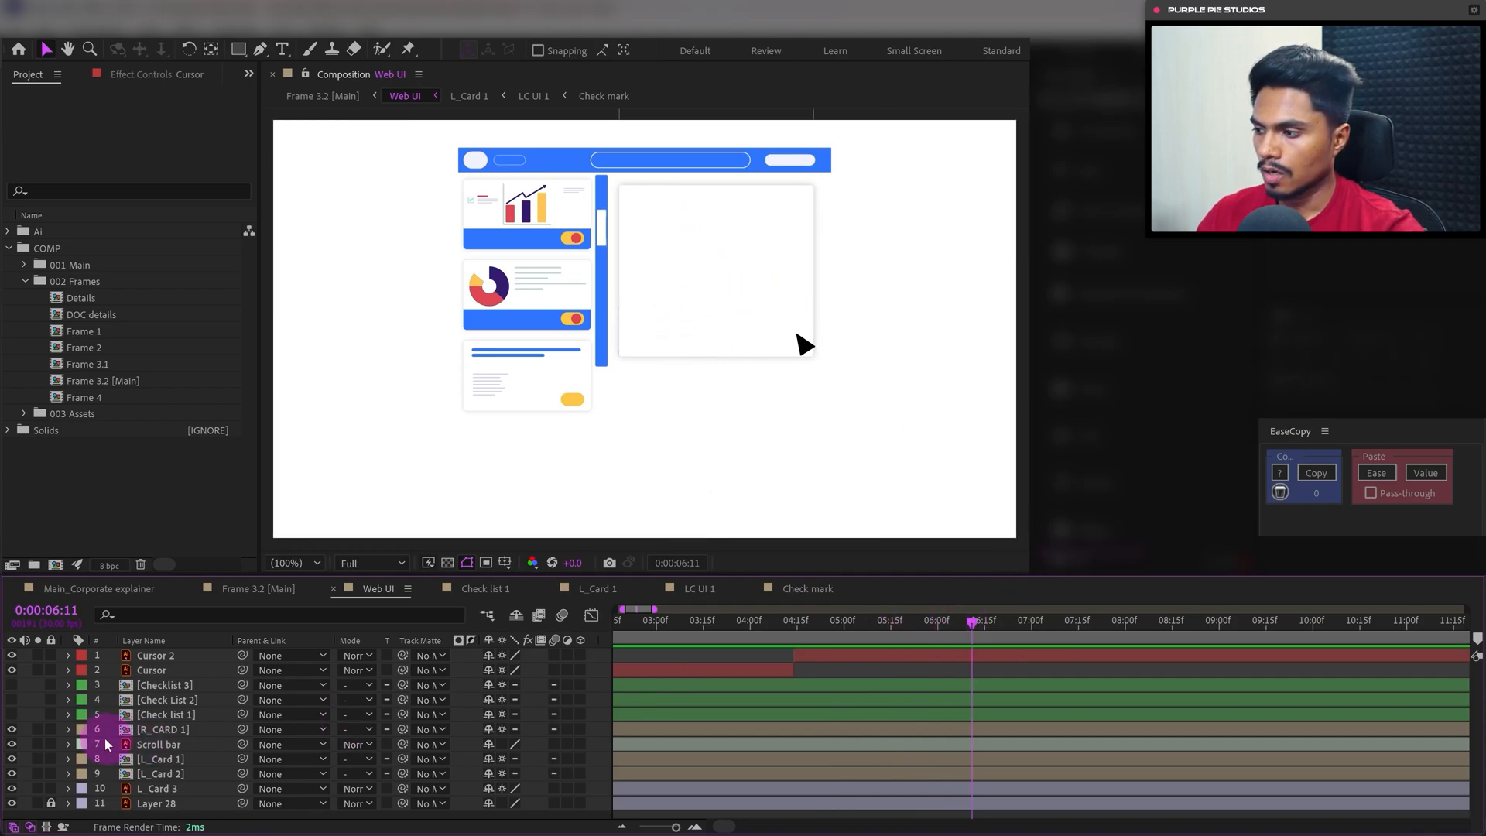
left_click_drag(12, 716, 13, 685)
left_click(639, 510)
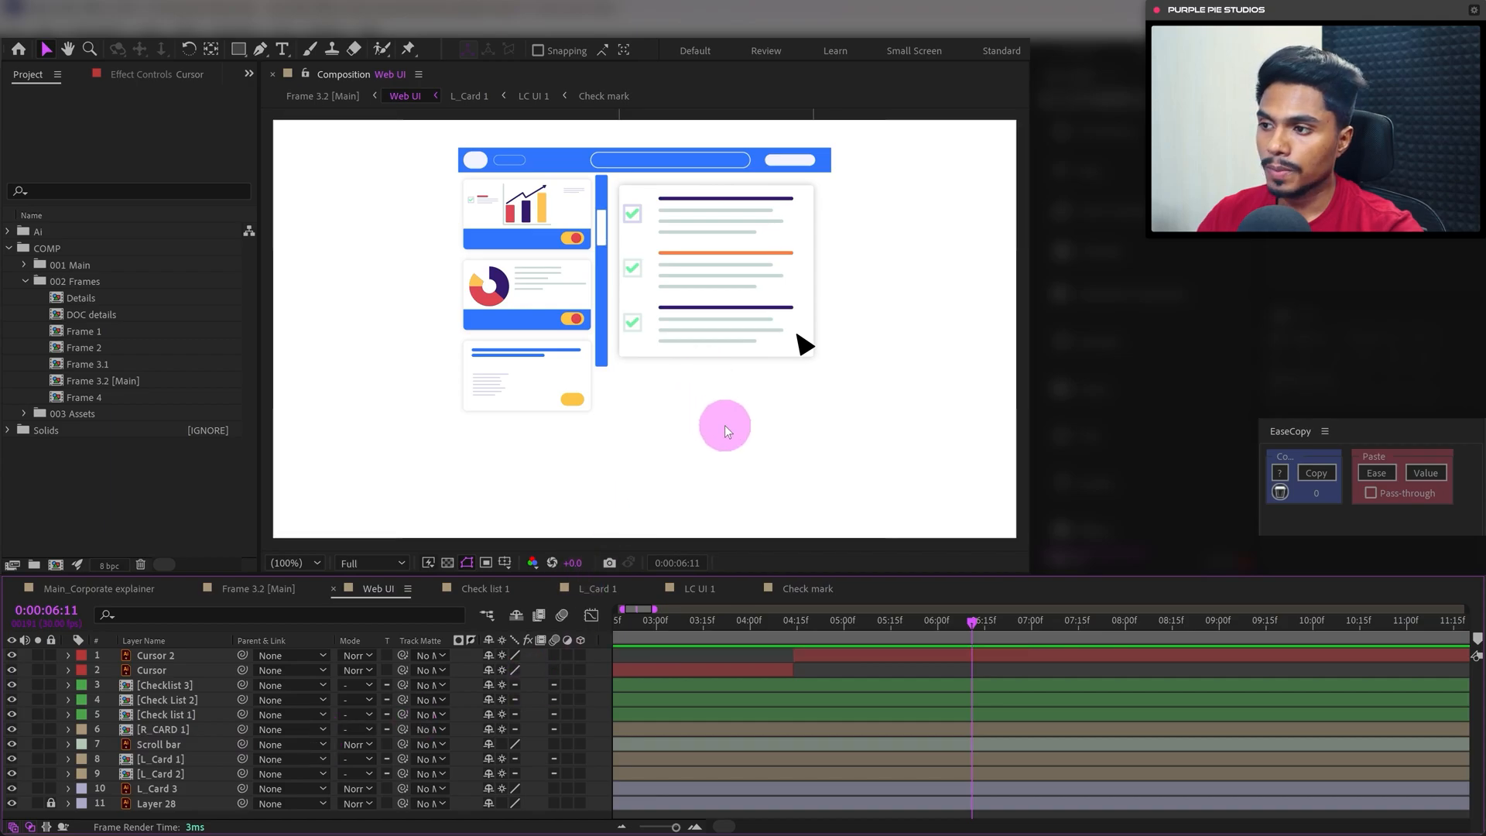
left_click(703, 159)
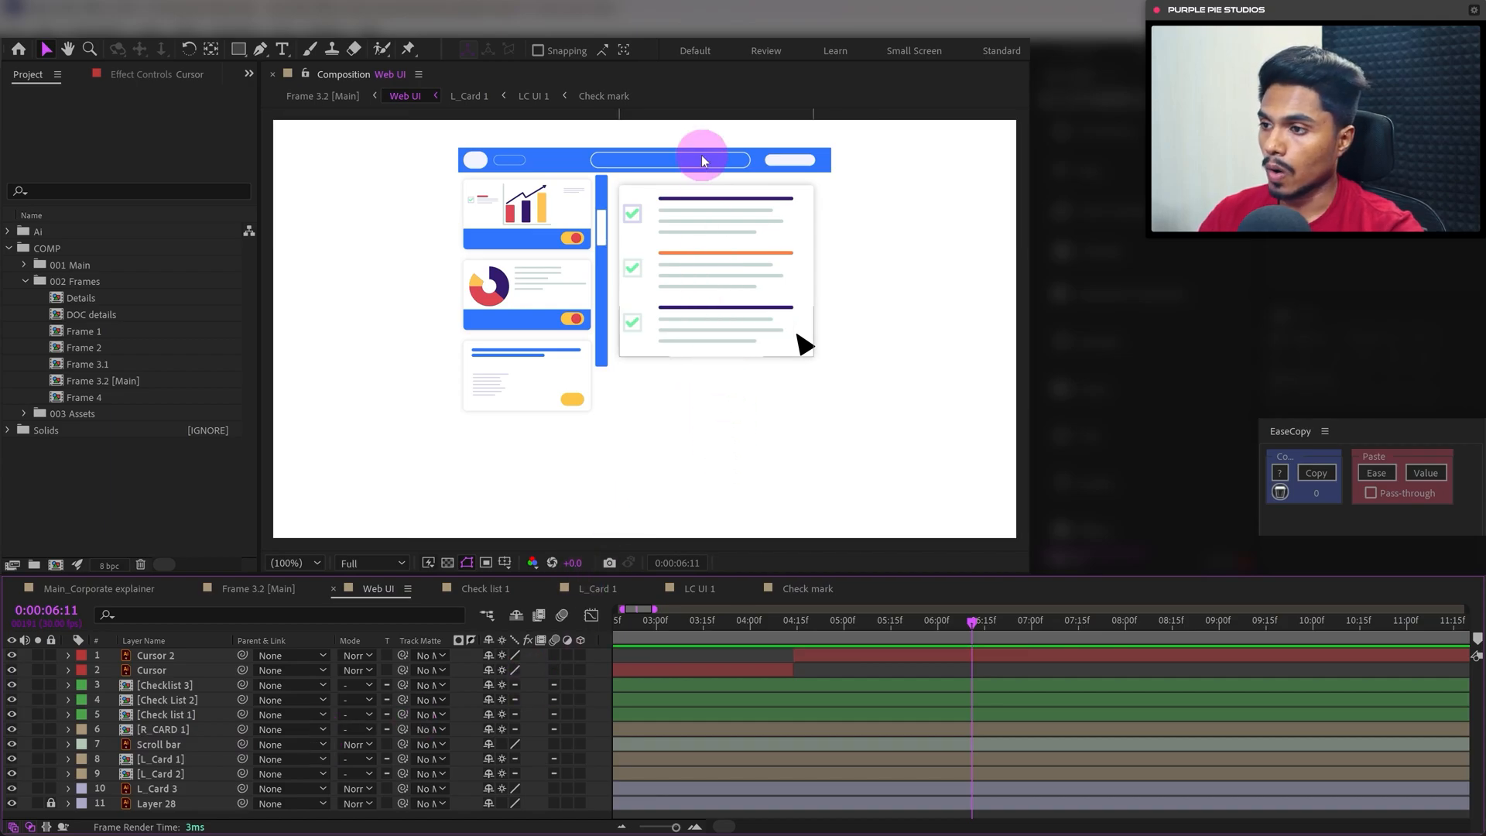
left_click(757, 663)
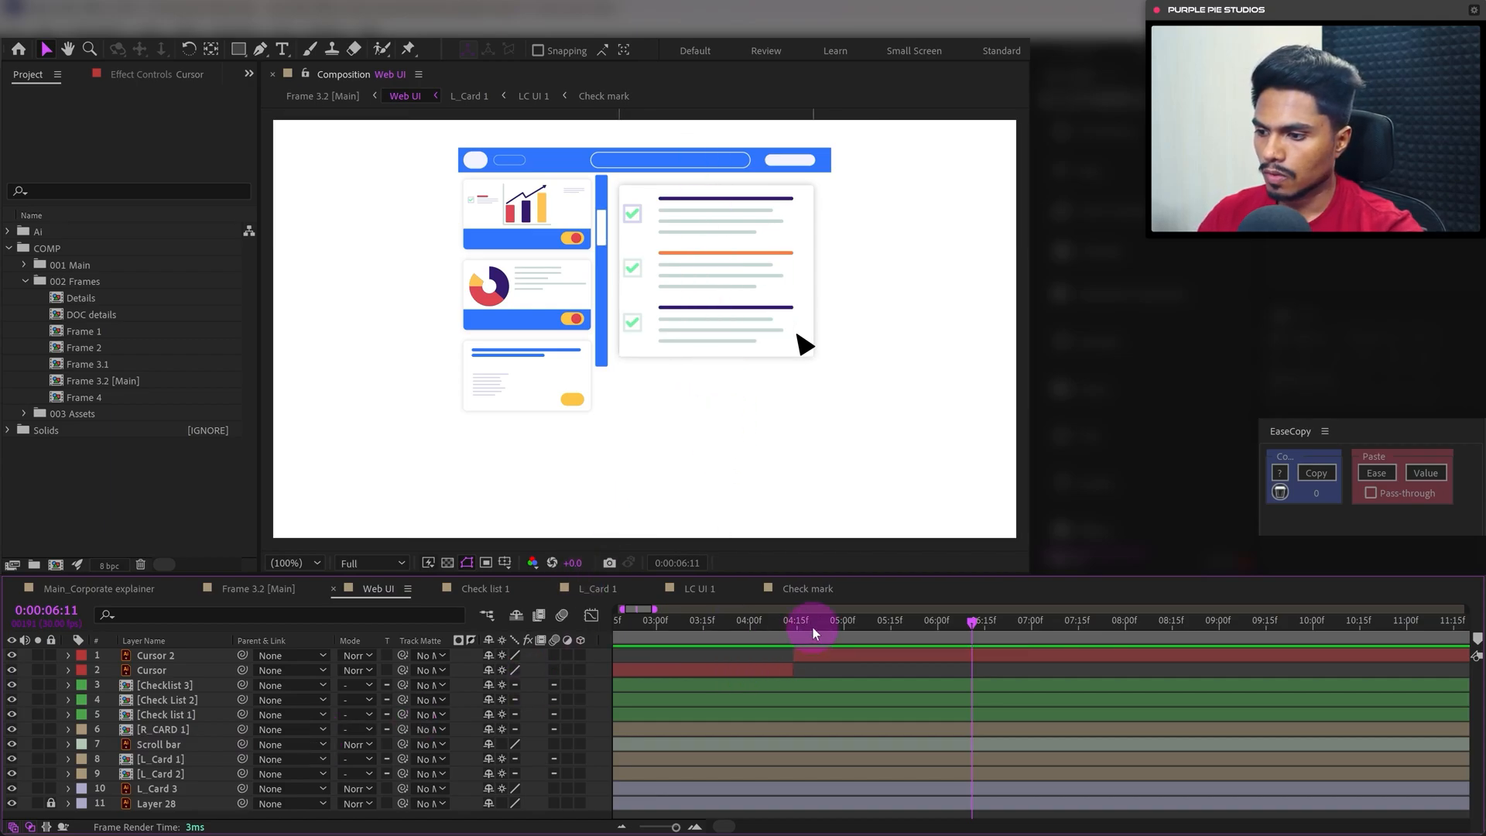
Trim the start of the Check list 1 layer to 0:00:06:07
left_click_drag(813, 633, 959, 675)
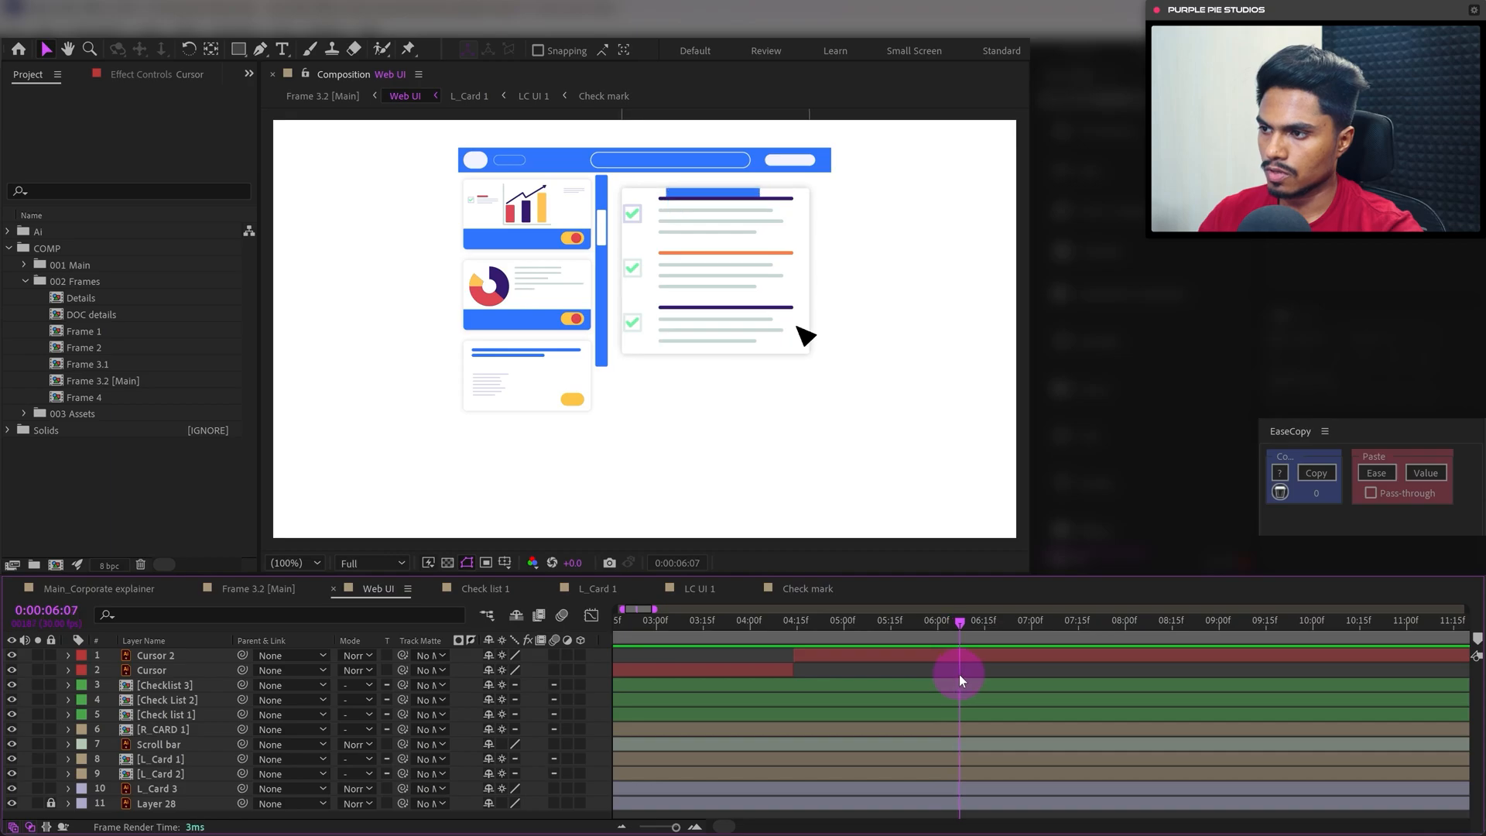
left_click(164, 716)
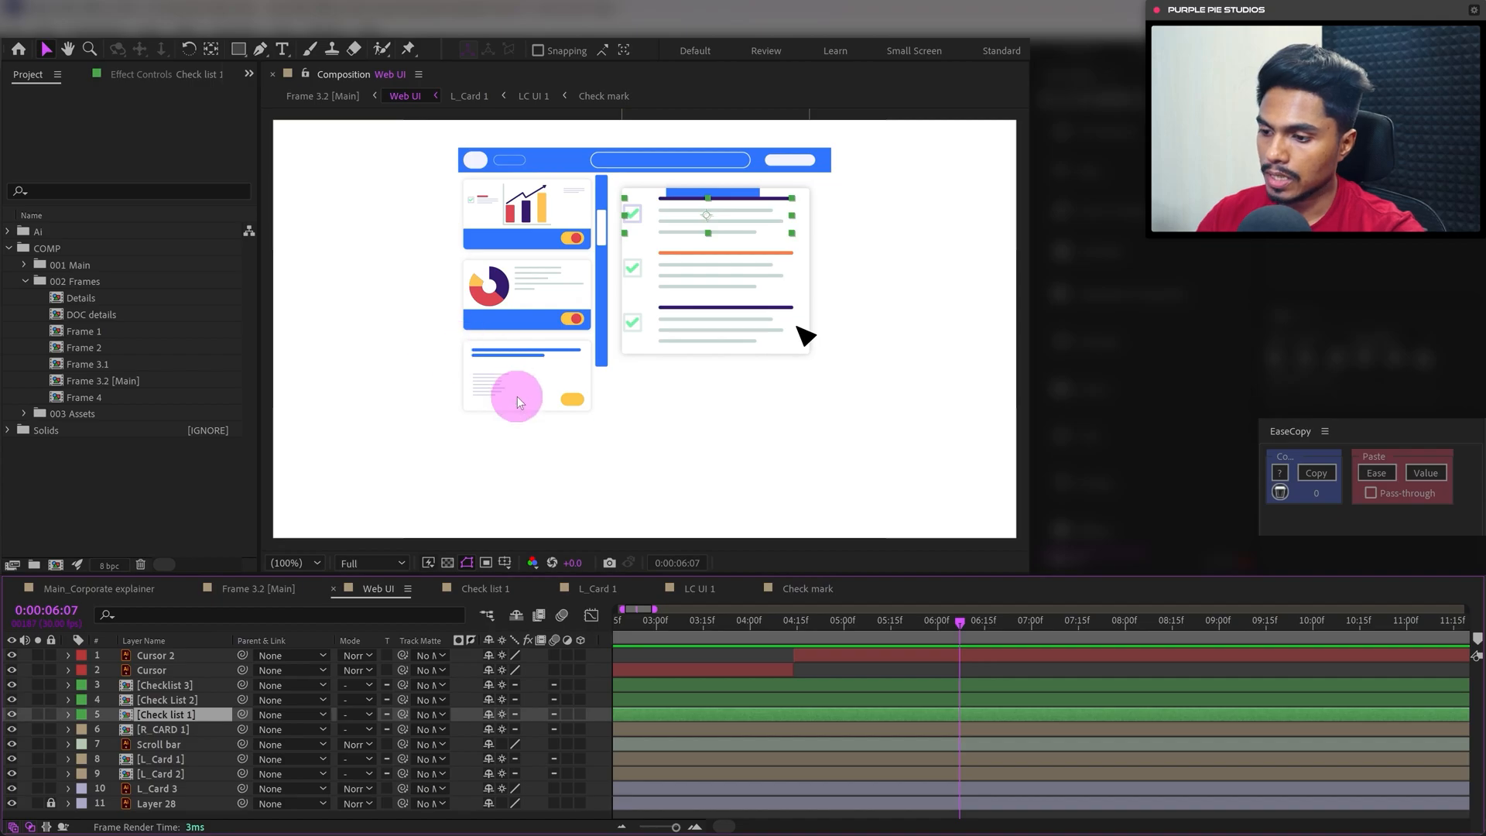
key("alt+[")
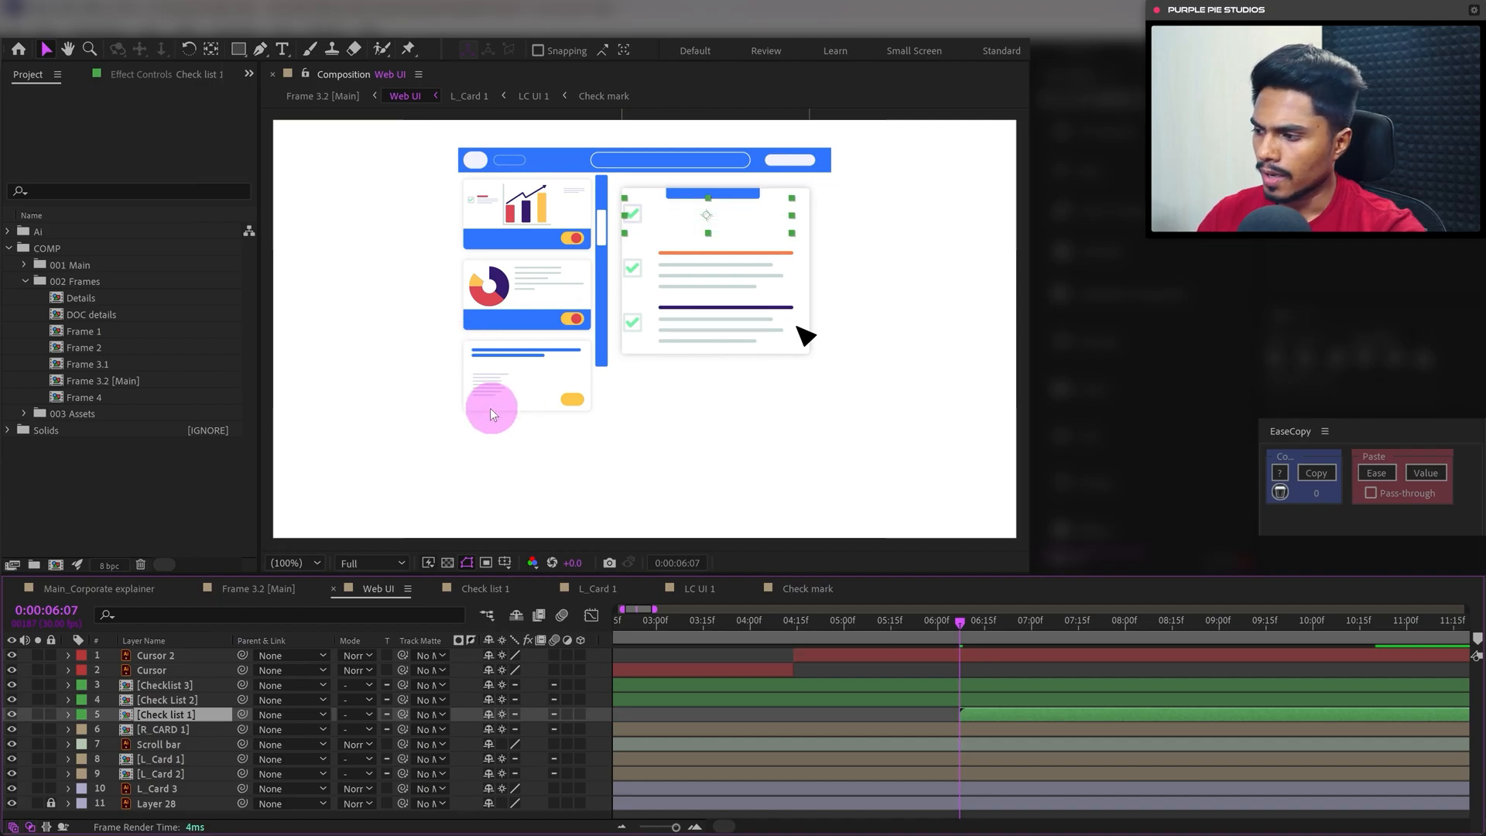
Add starting Position, Scale and Opacity keyframes to Check list 1 at 0:00:06:07
key("p")
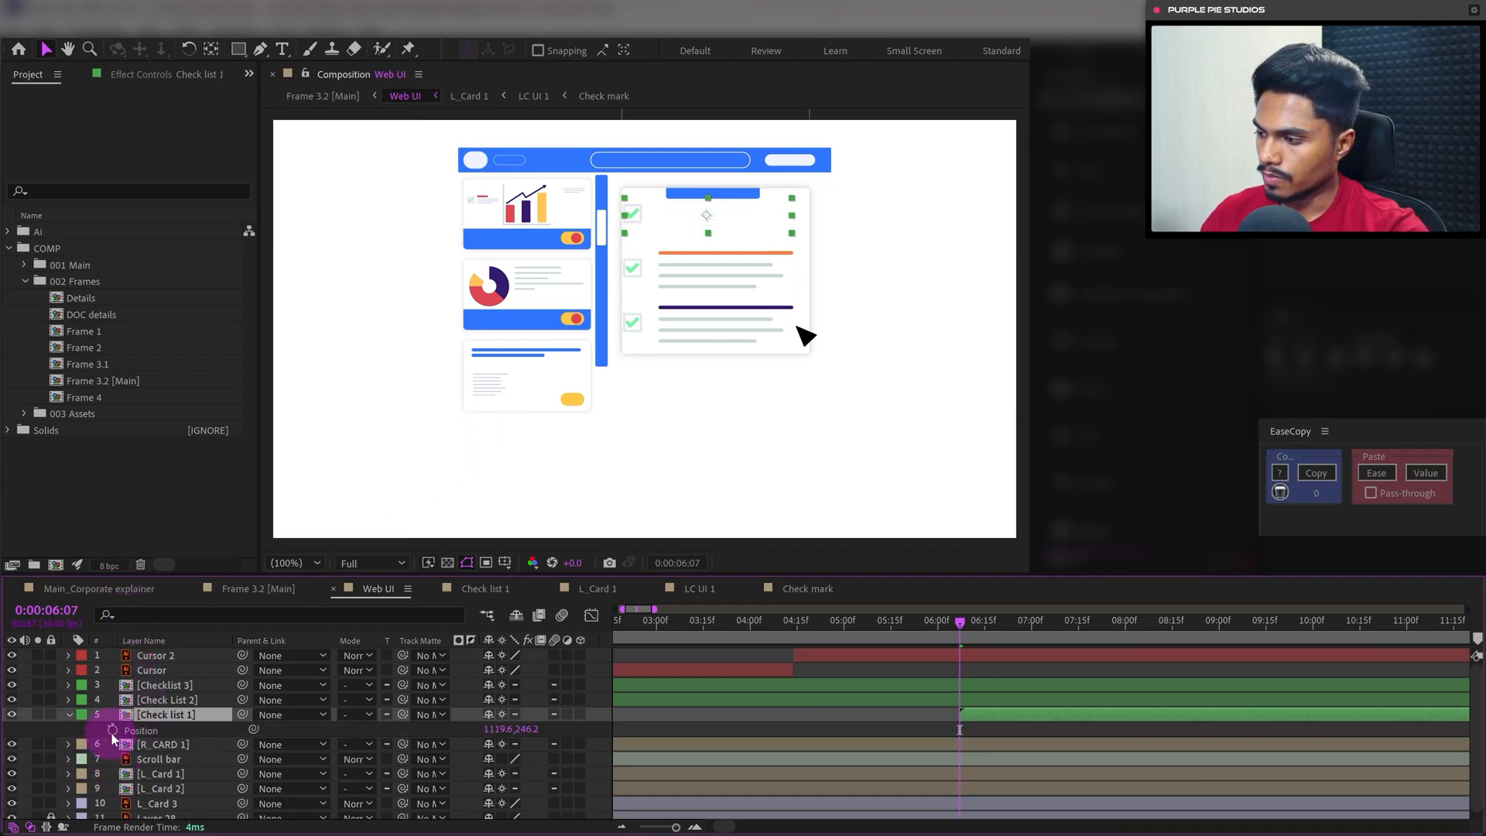
left_click(112, 730)
key("s")
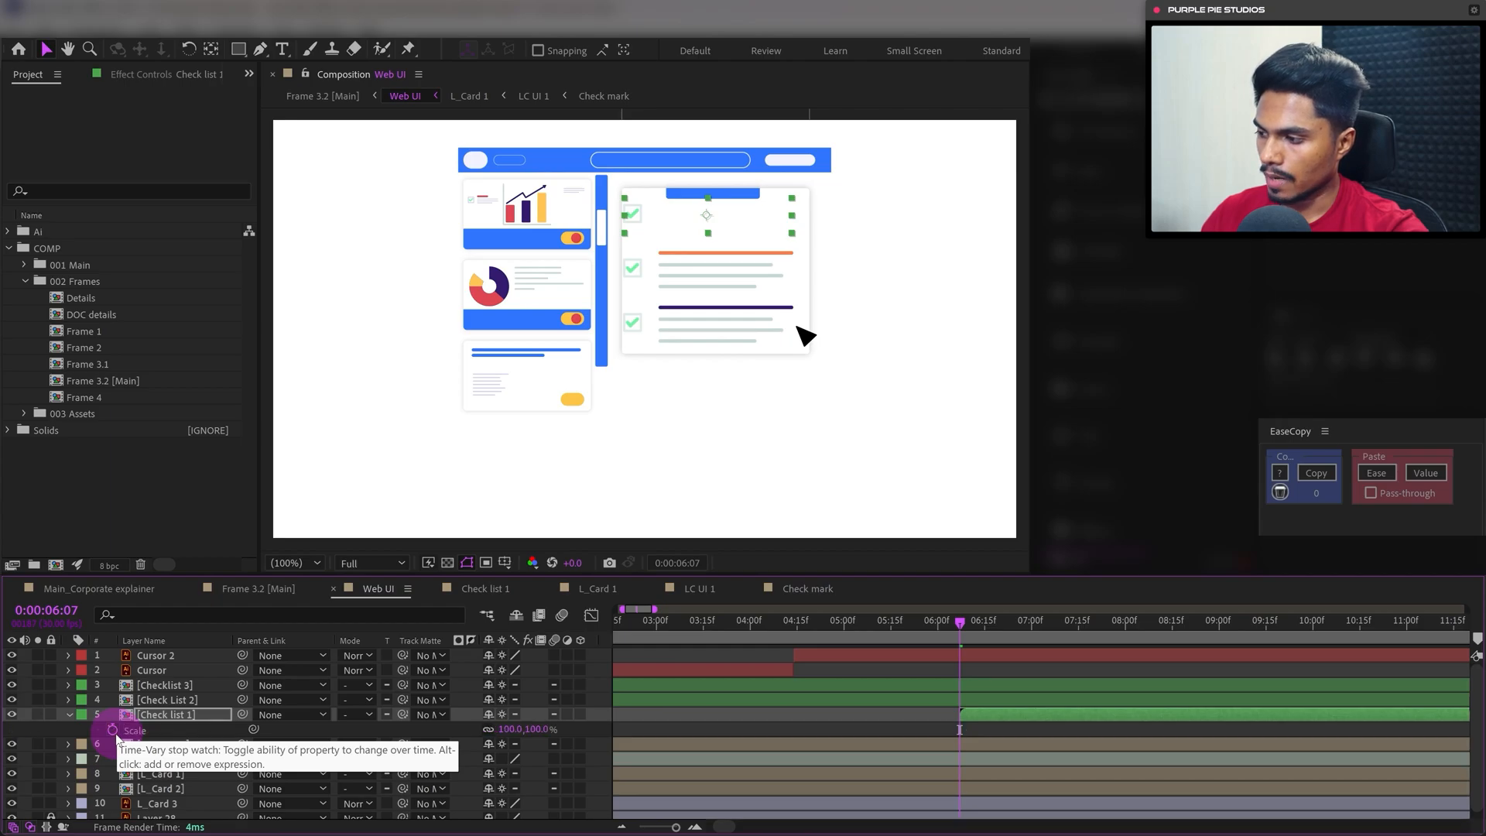
left_click(113, 730)
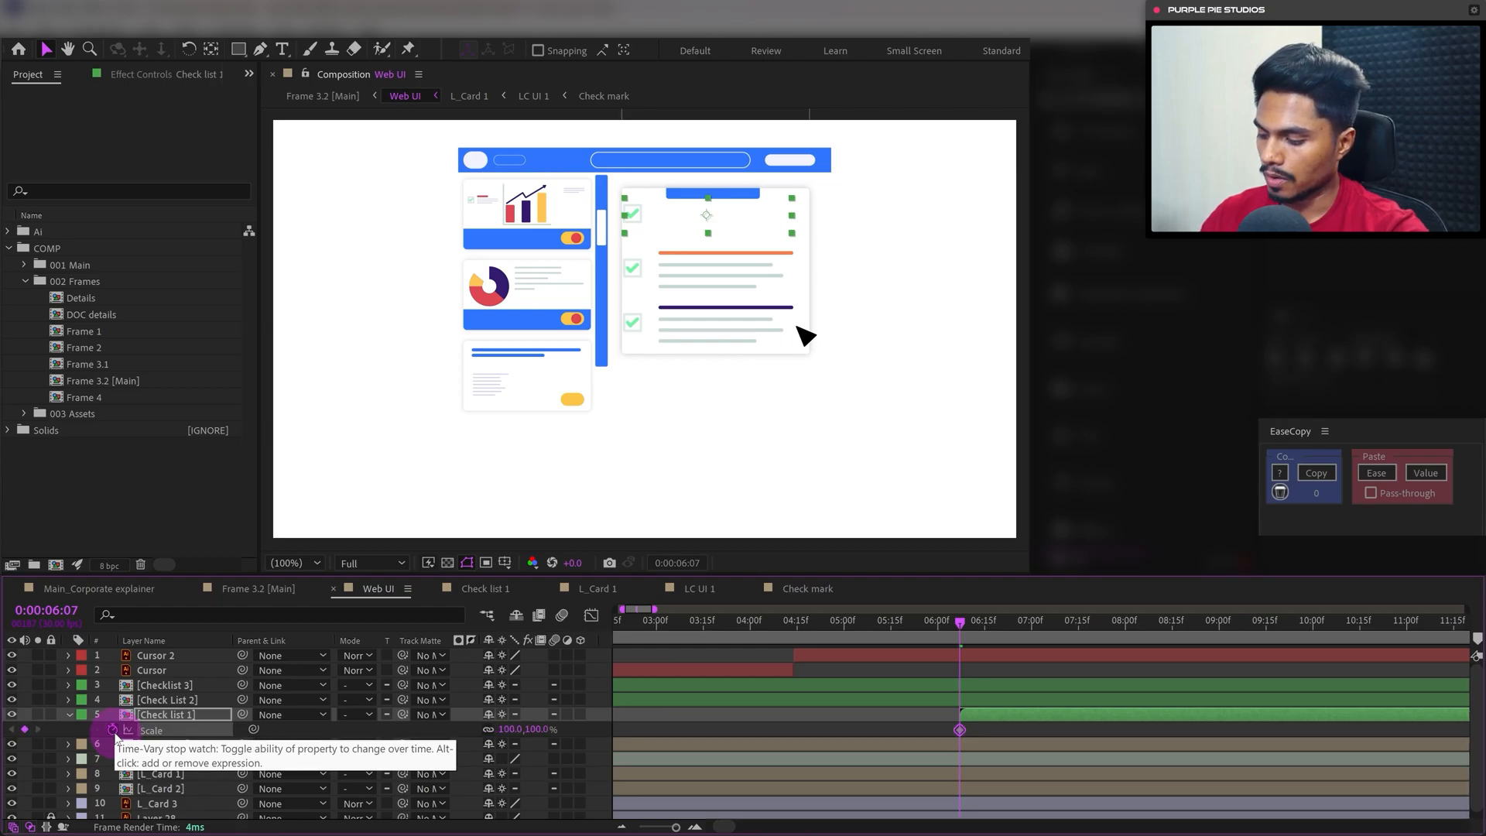
key("t")
left_click(113, 732)
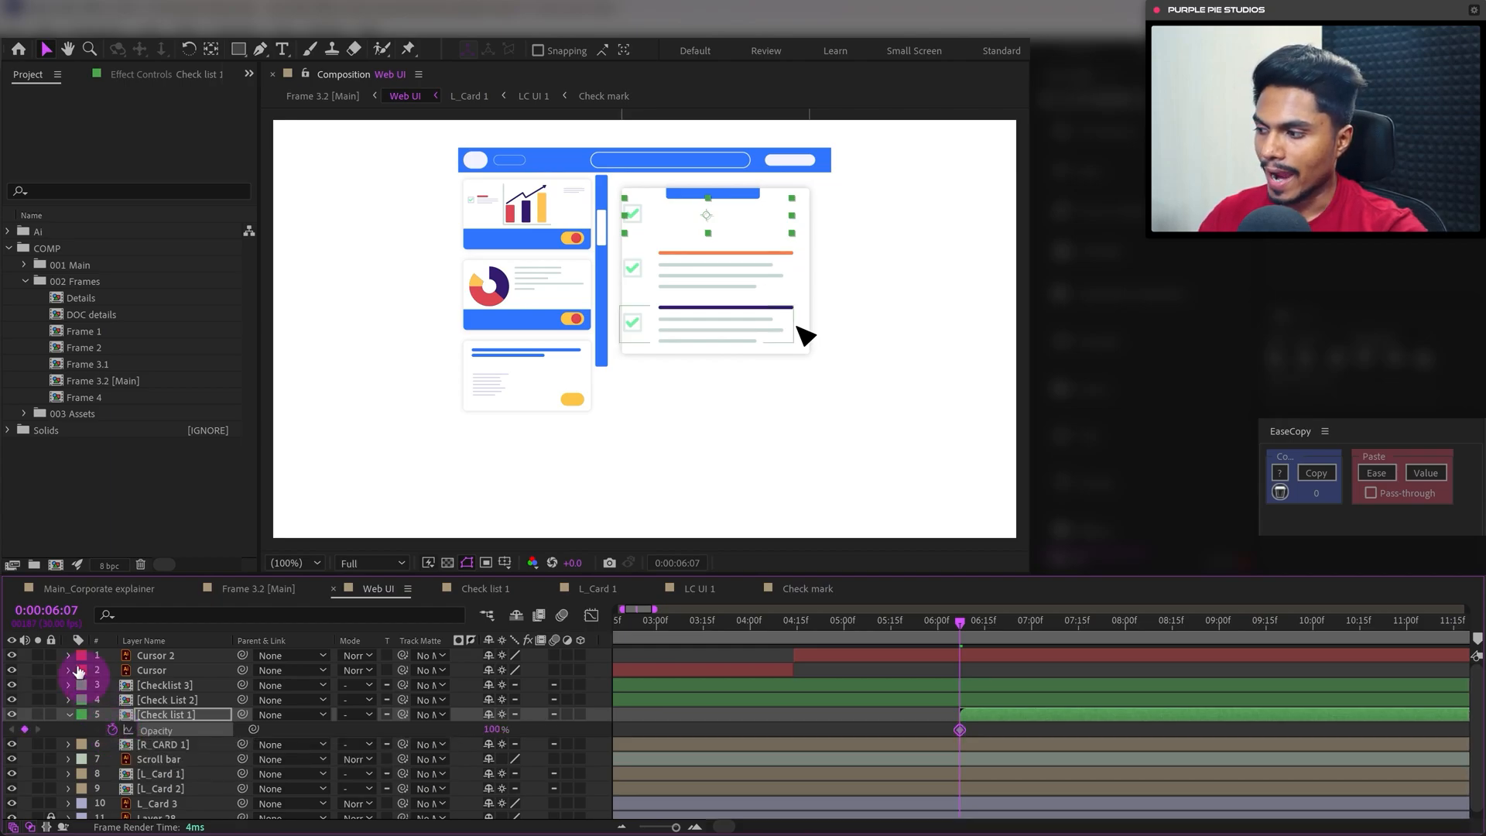
Add Position, Scale and Opacity keyframes with the same values to Check list 1 25 frames on, at 0:00:07:02
left_click(52, 621)
type("+")
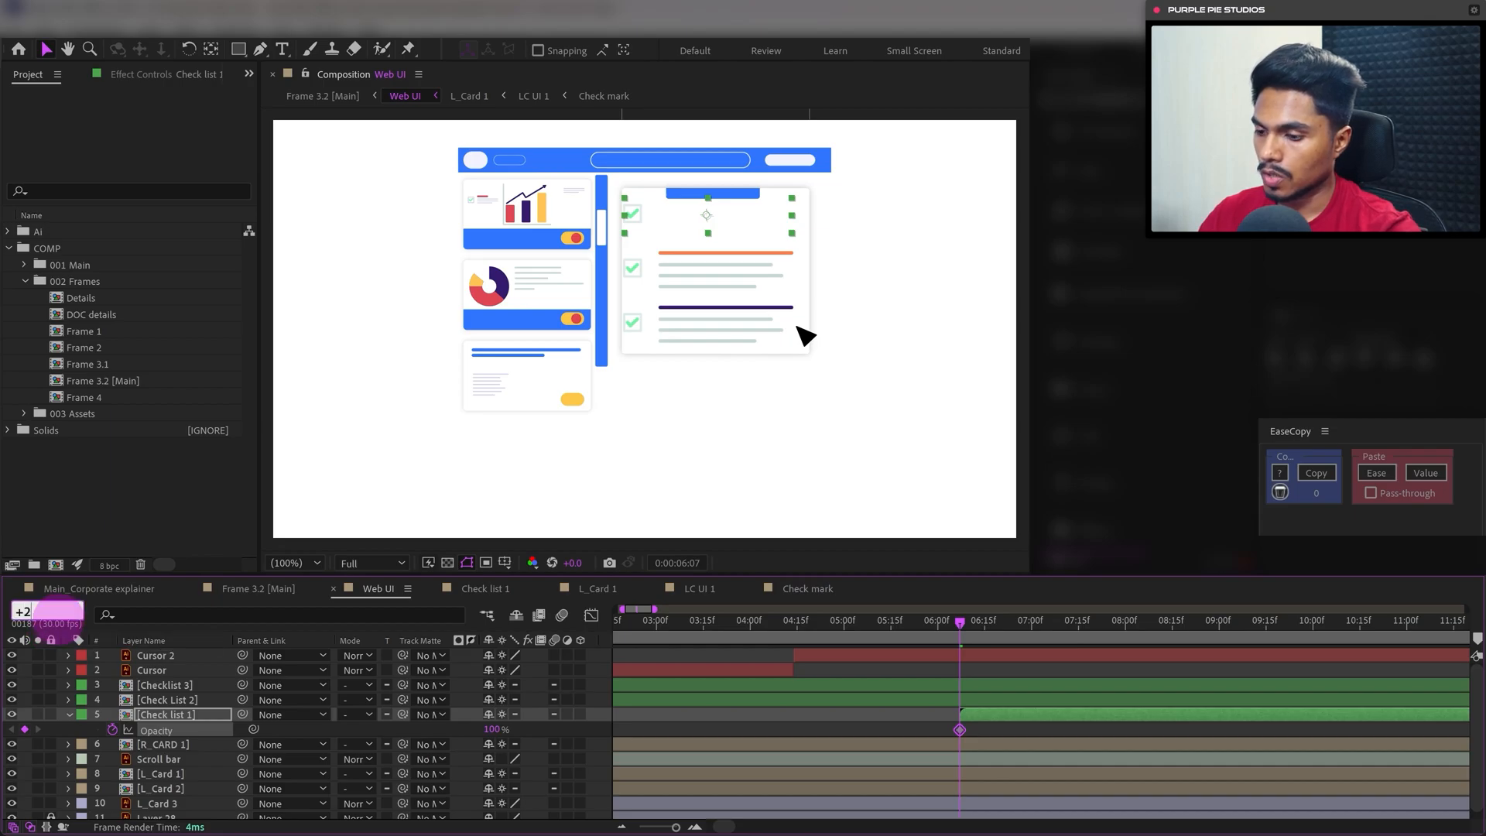
type("25")
key("Return")
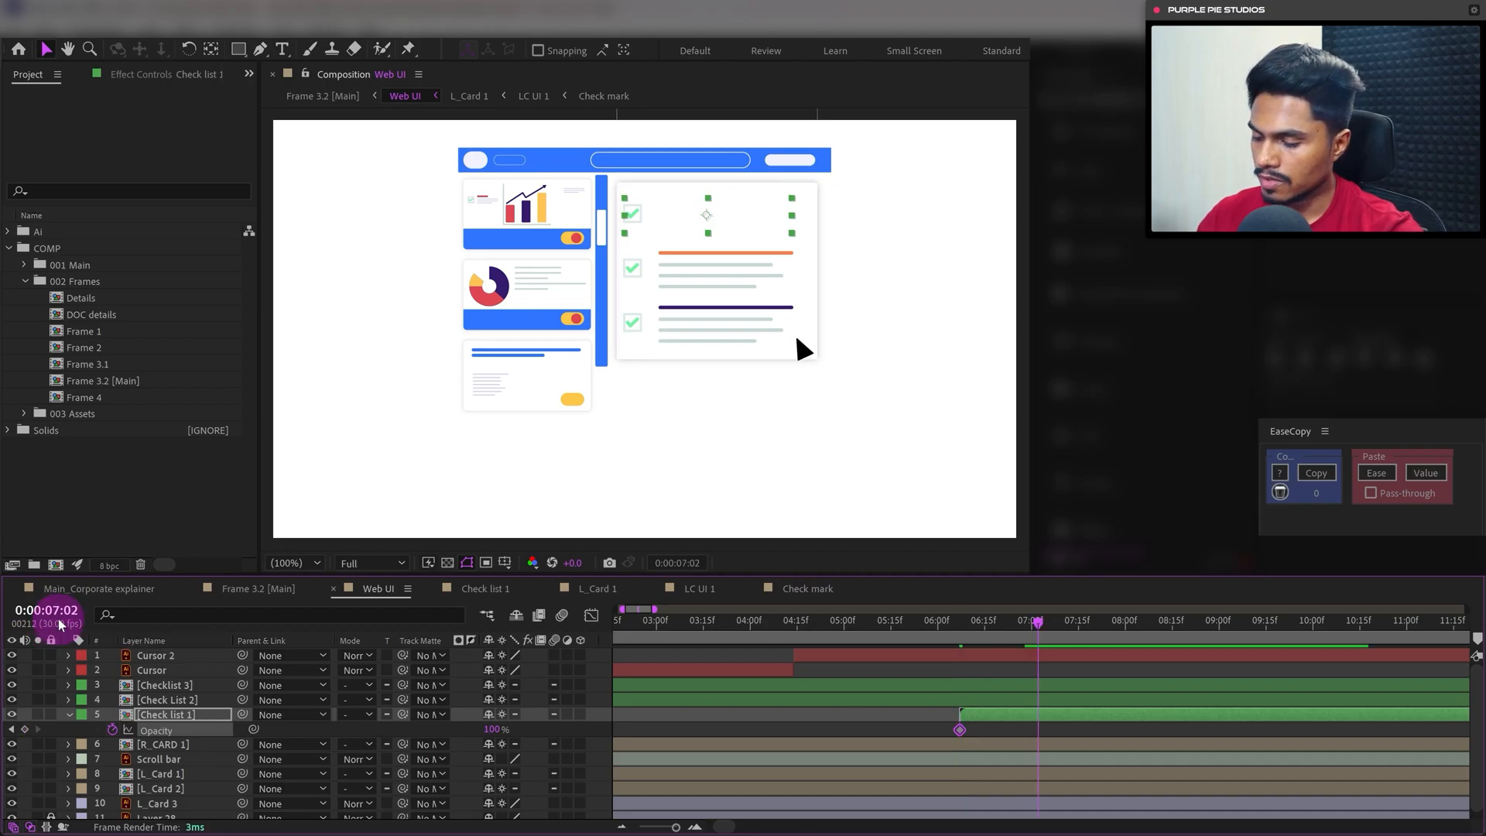
key("u")
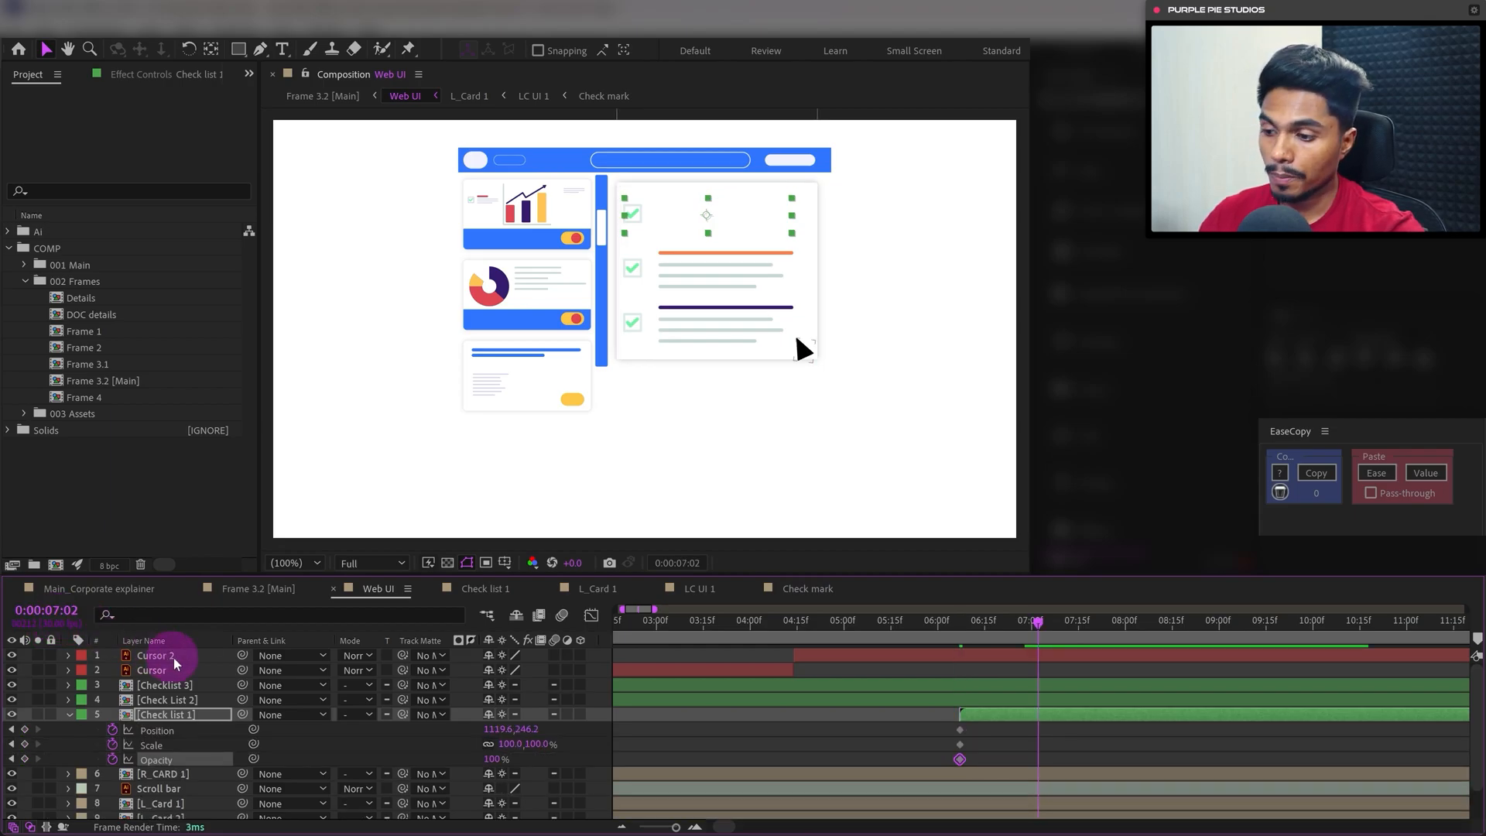
left_click(25, 729)
left_click(25, 744)
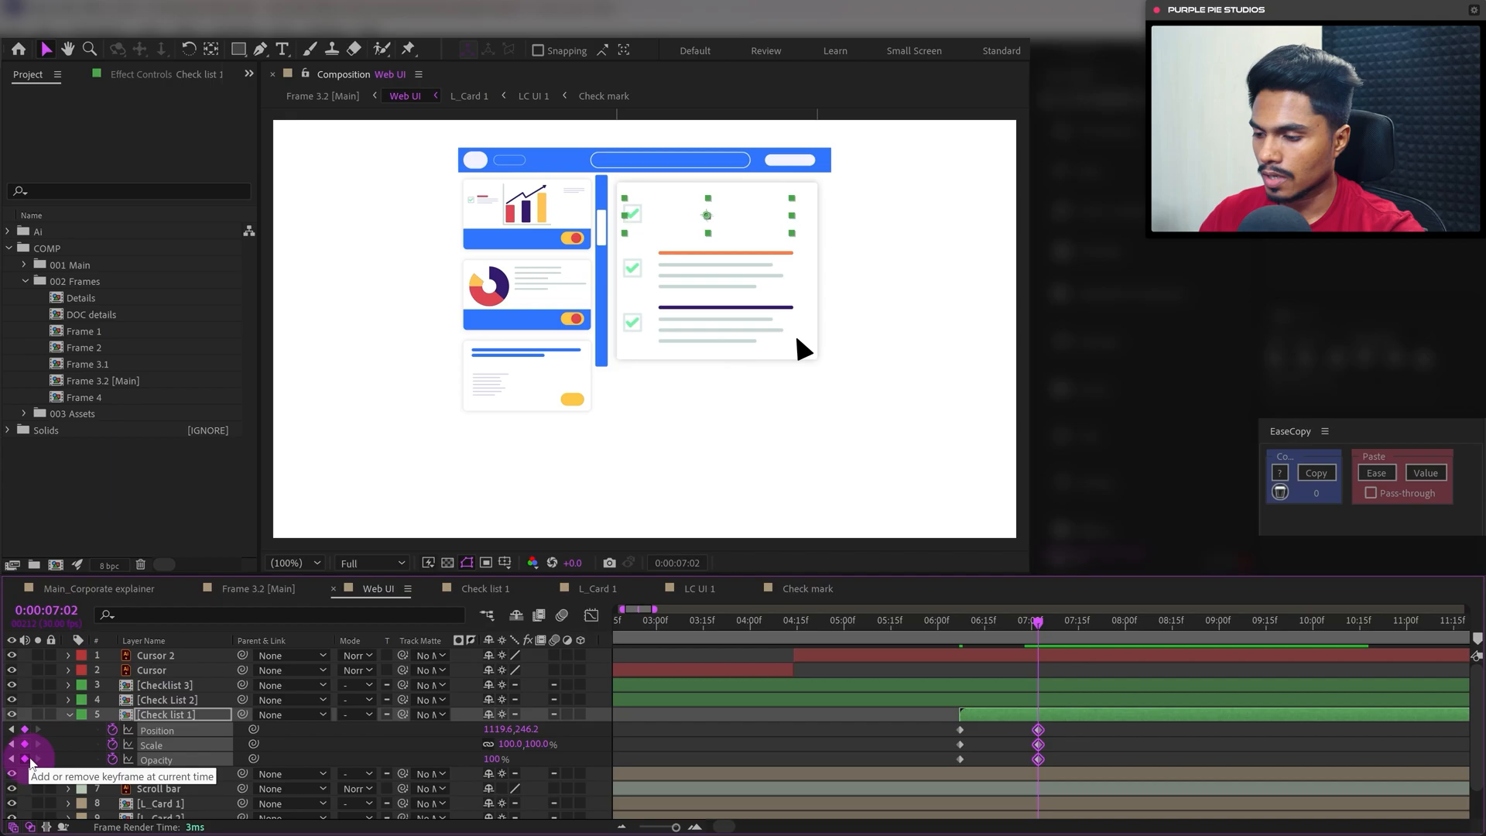
left_click(25, 758)
Set Check list 1's first keyframes at 0:00:06:07 to Position 1119.6, 276.2, Scale 70% and Opacity 0%
left_click(11, 744)
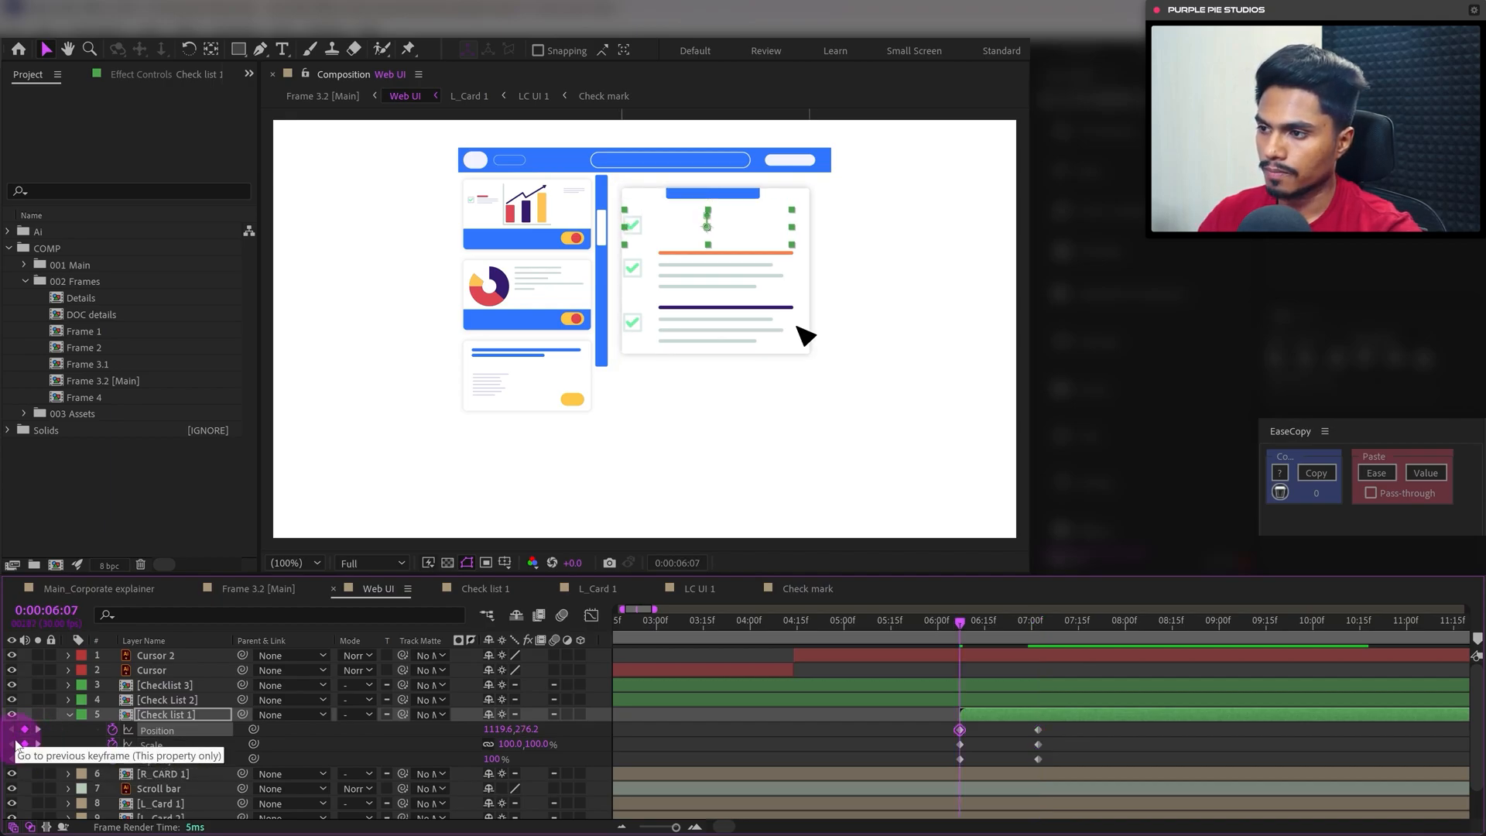
left_click(517, 743)
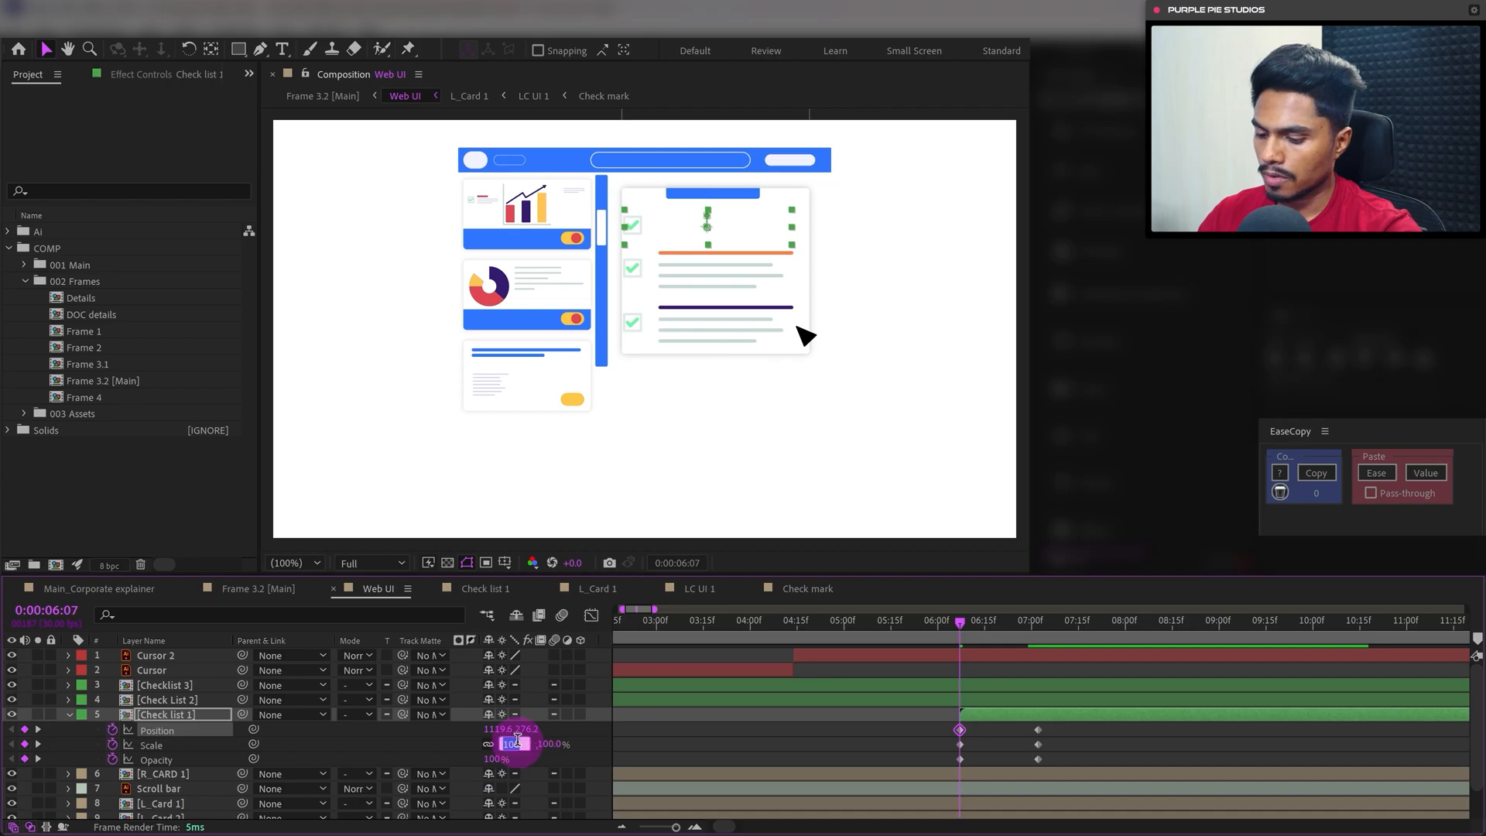
type("70")
key("Return")
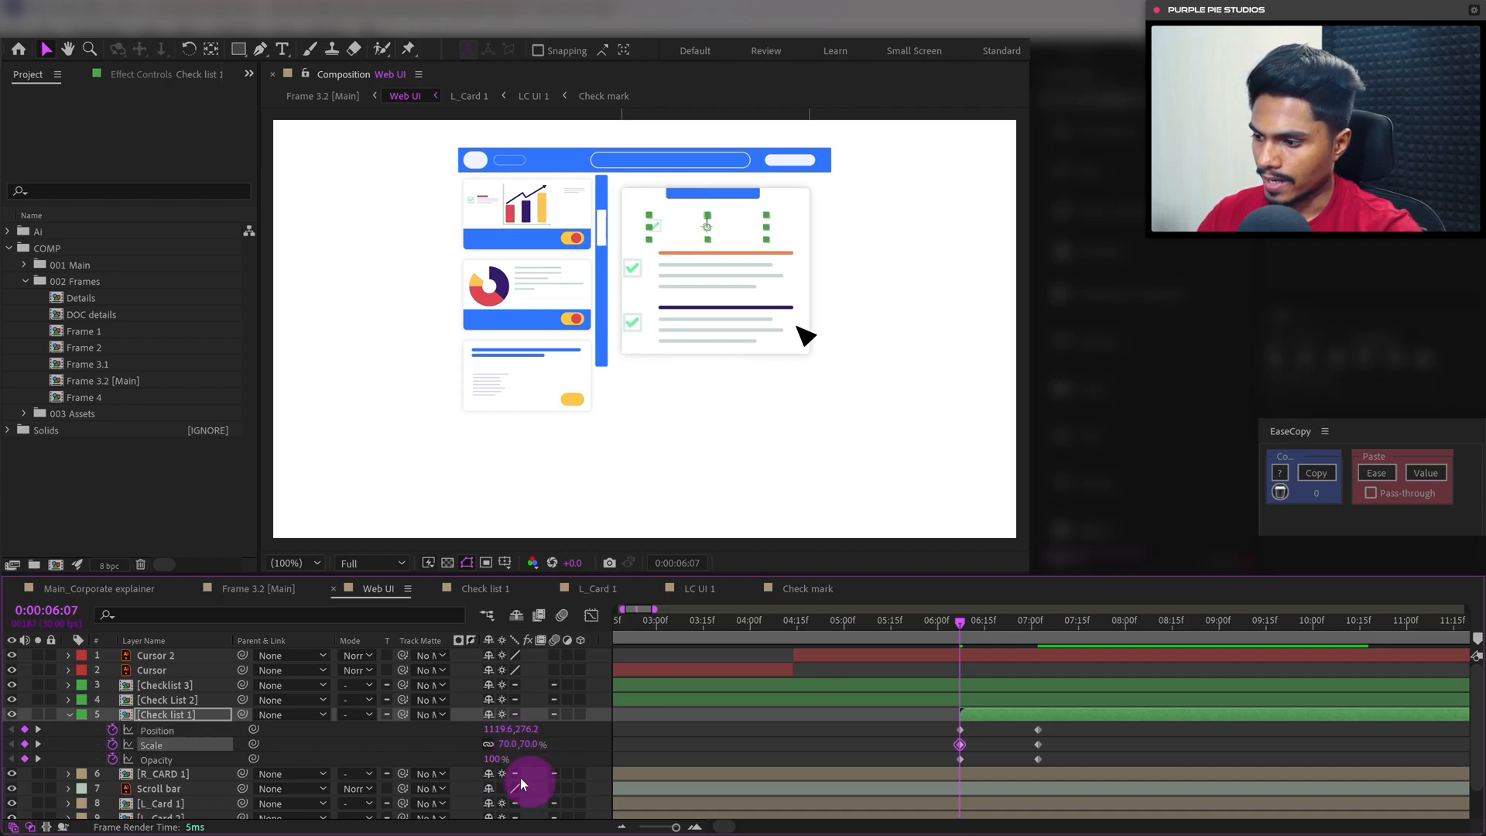
left_click_drag(497, 758, 127, 756)
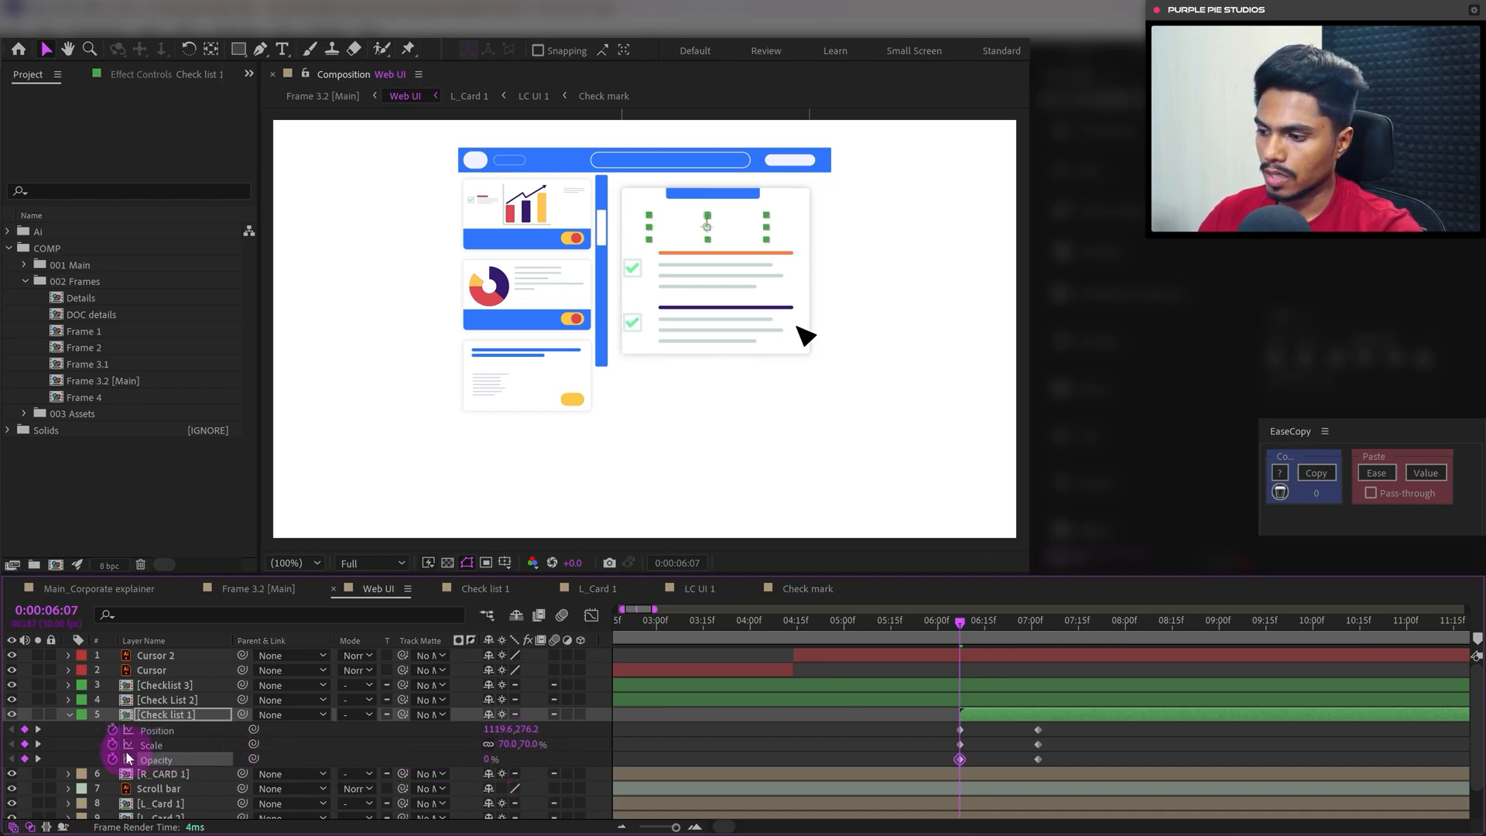
Easy-ease all Check list 1 keyframes and shape their speed curves to peak sharply near the start with a long slowdown
left_click_drag(1057, 724, 834, 775)
key("F9")
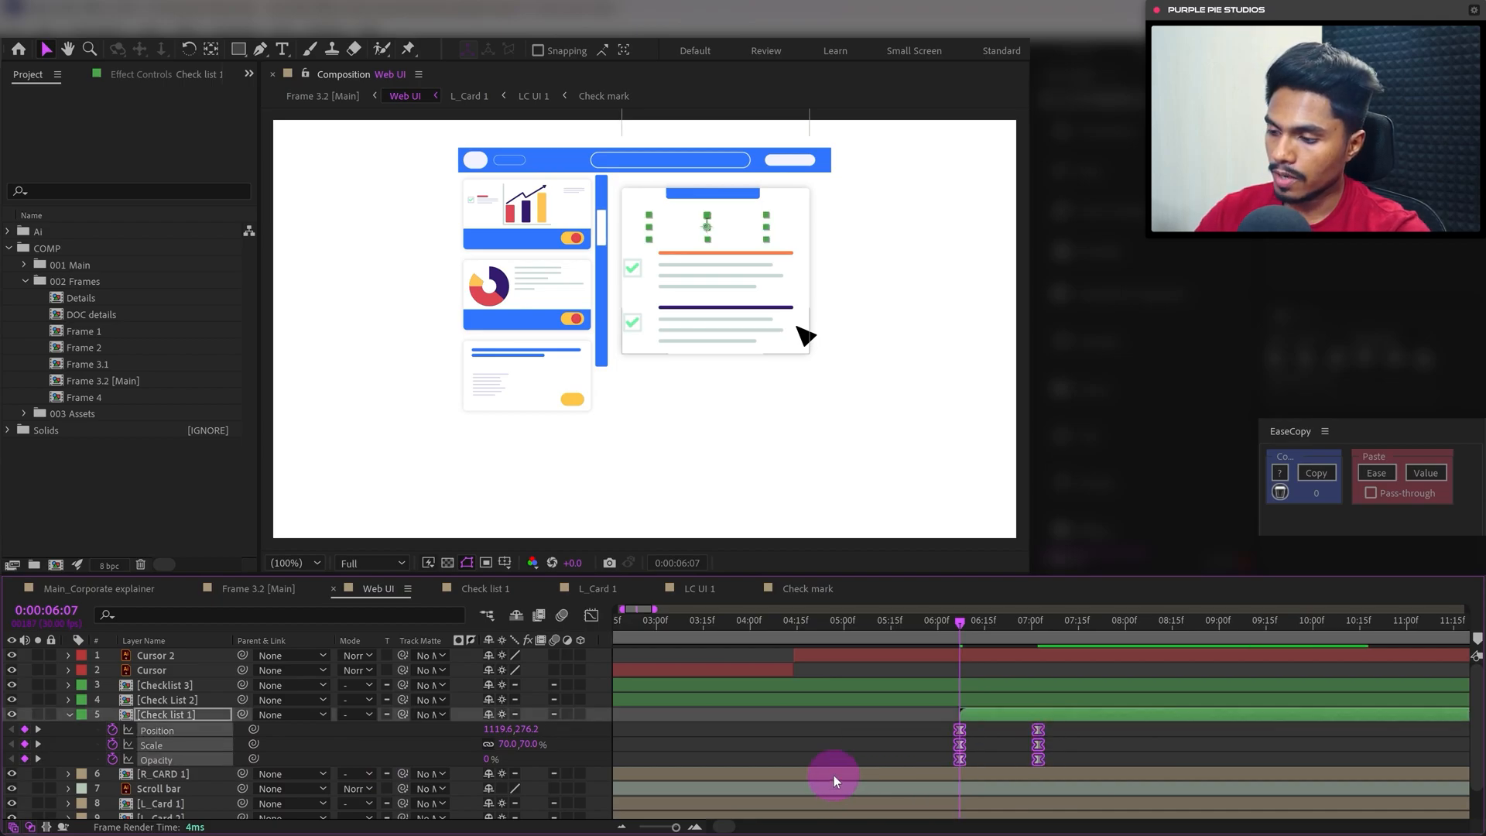
left_click(591, 616)
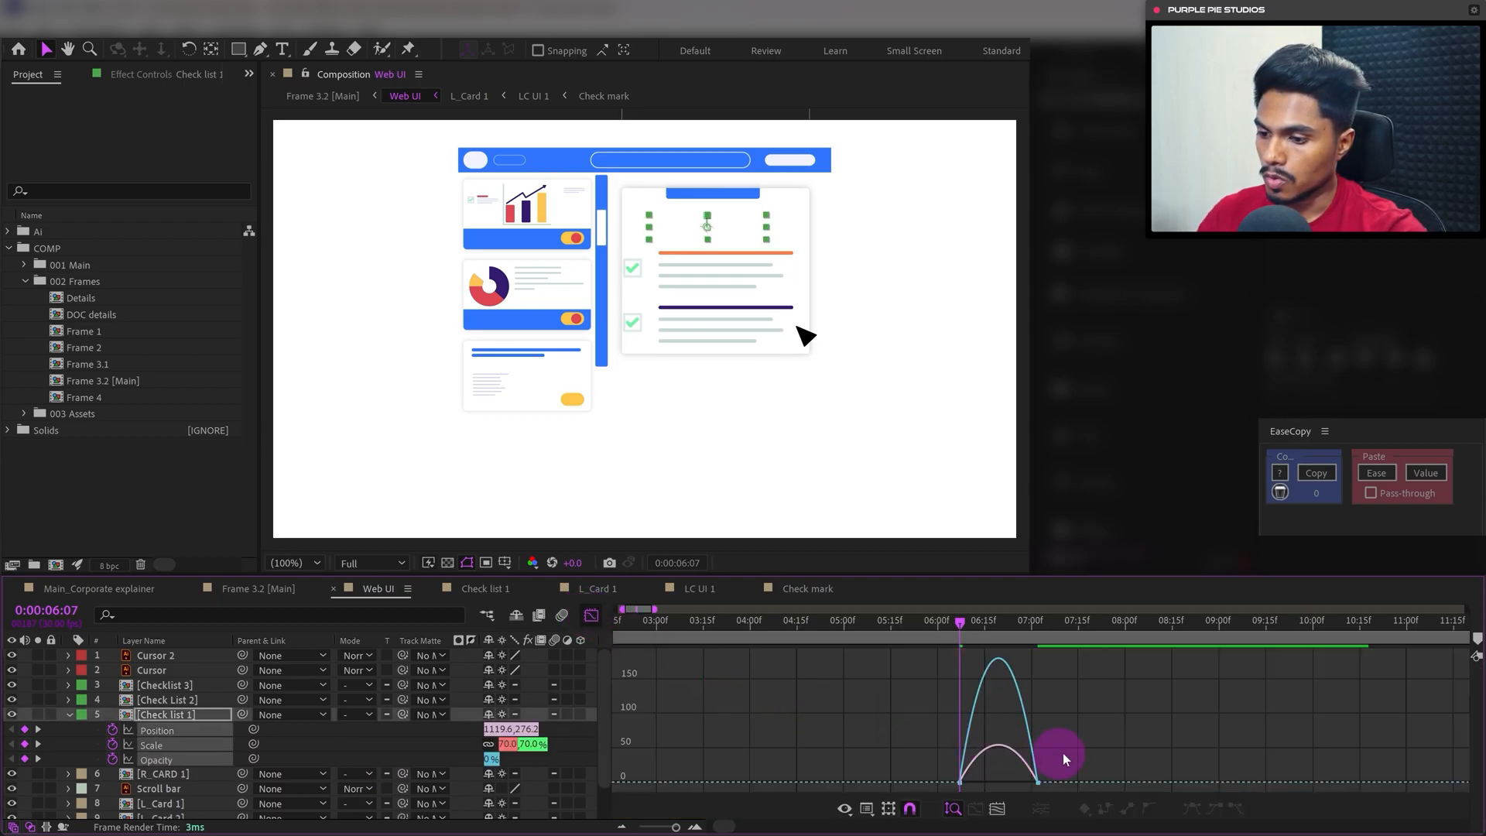
left_click_drag(1064, 755, 896, 782)
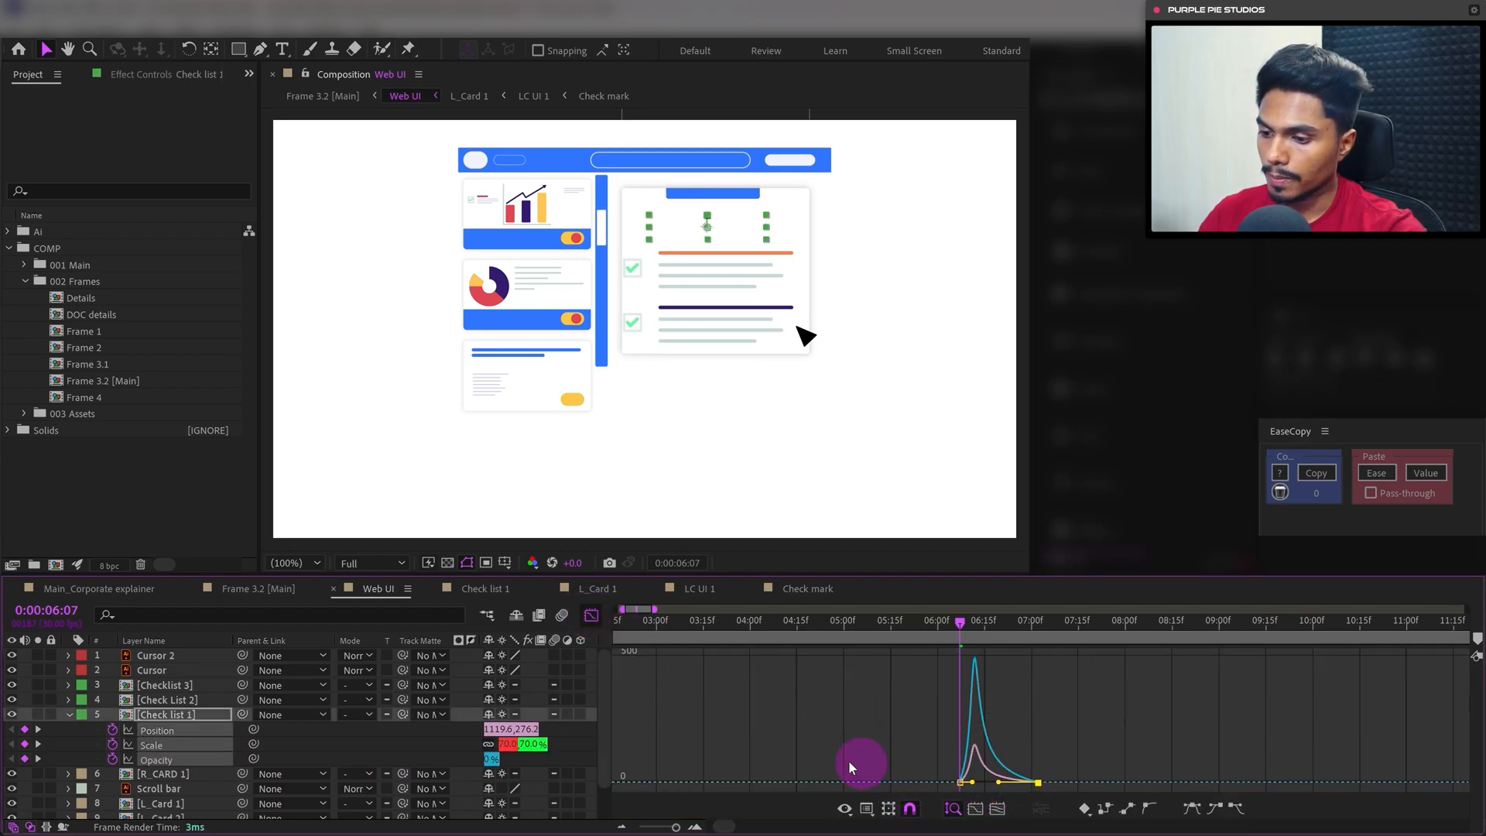
left_click(593, 616)
left_click(998, 741)
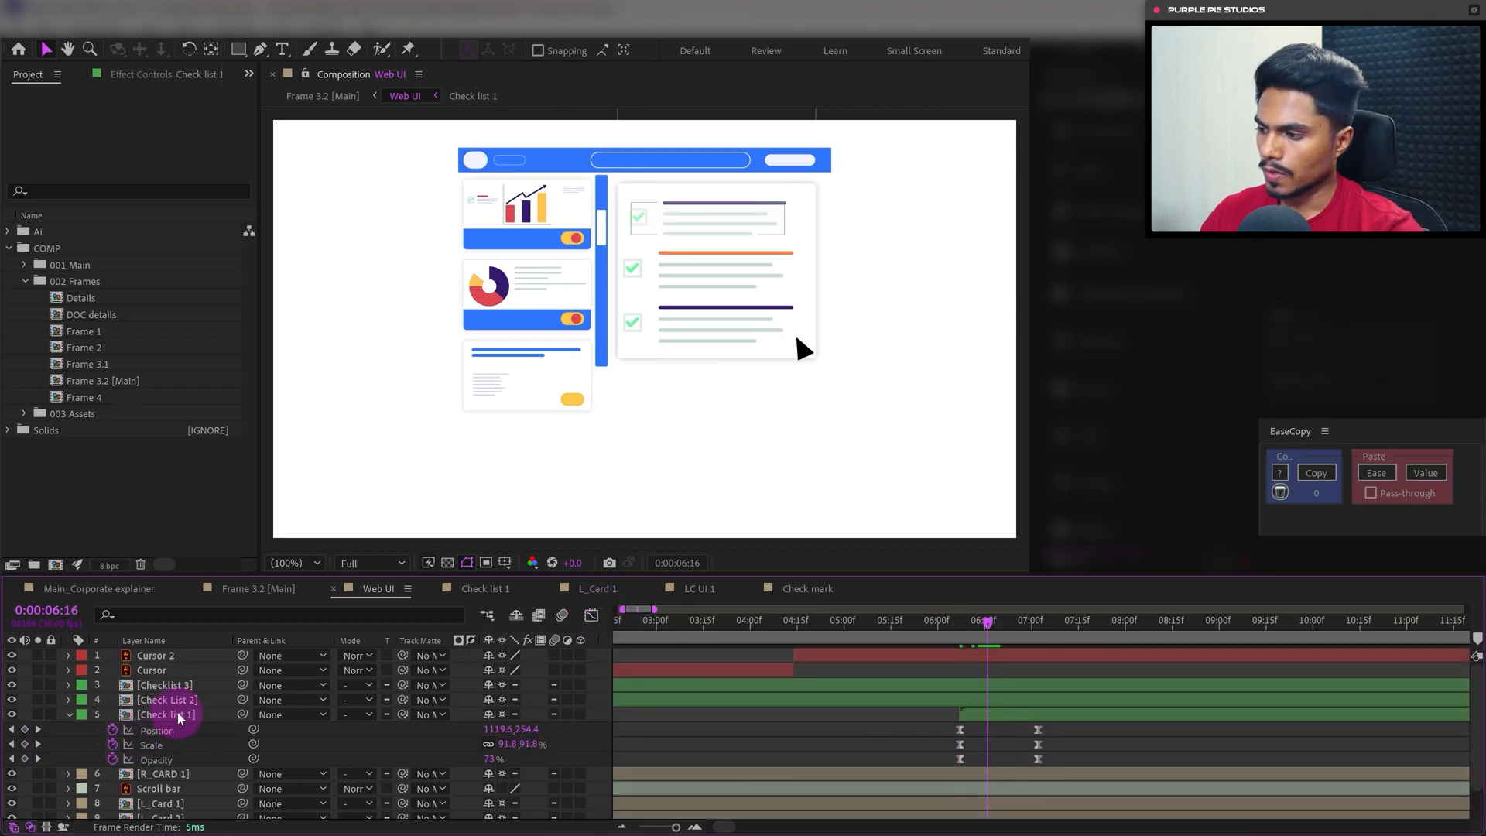
Open the Check list 1 composition and inspect its check box and line layers, selecting the dark heading line
left_click(176, 713)
double_click(175, 712)
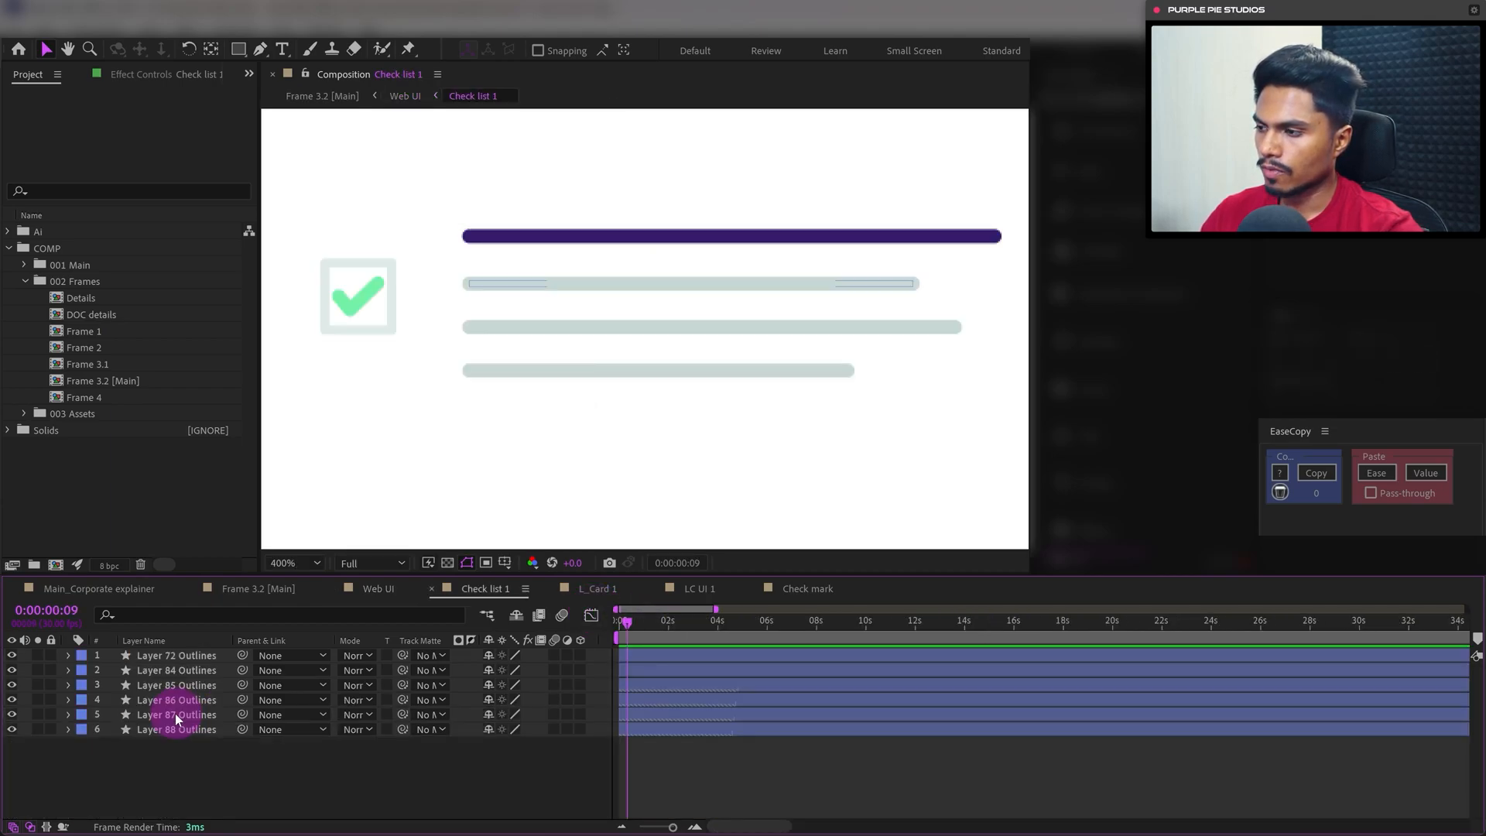
left_click_drag(332, 292, 382, 342)
left_click_drag(499, 163, 577, 439)
left_click(588, 166)
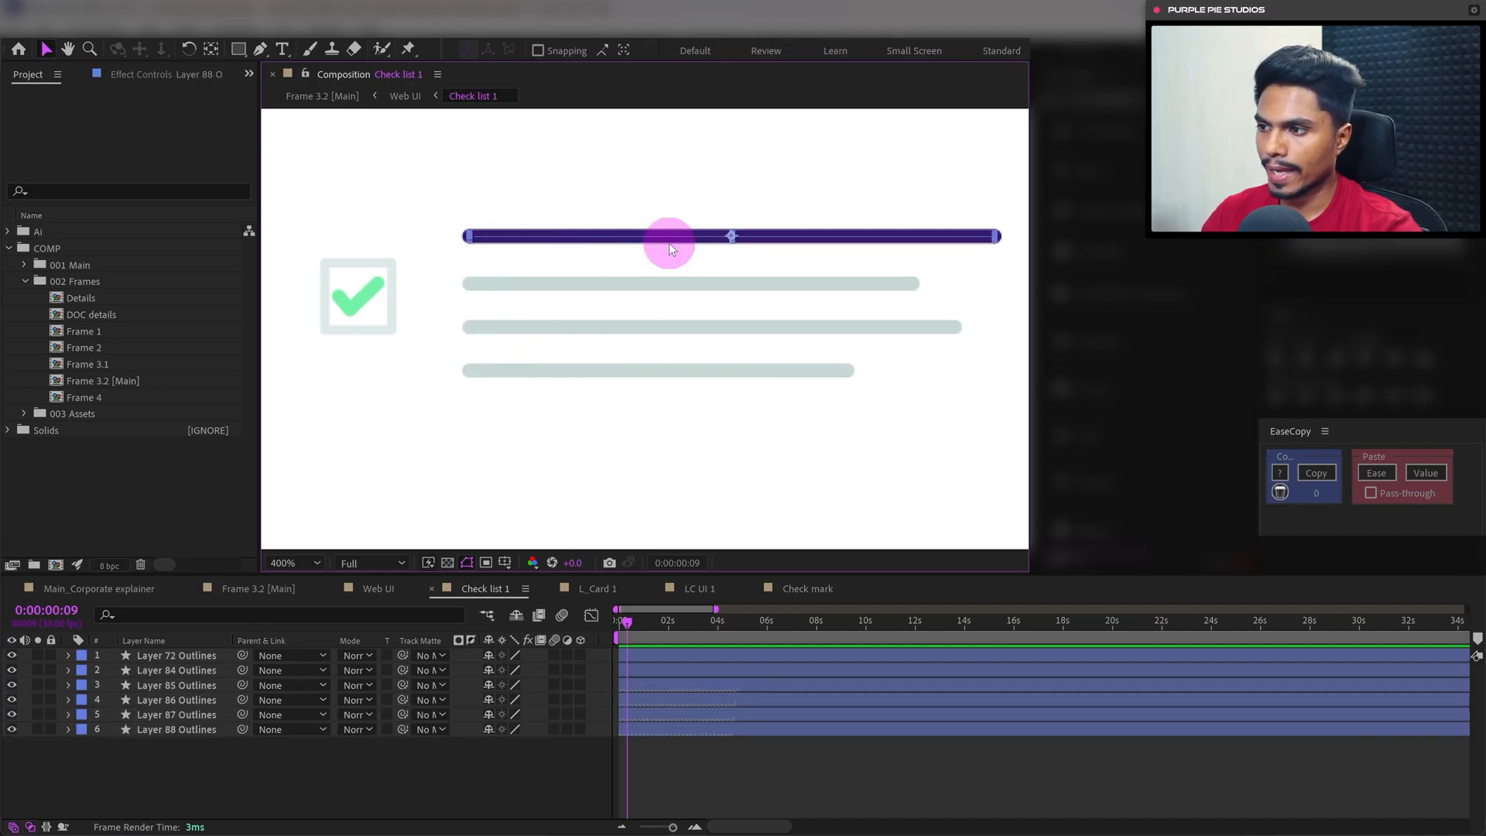
left_click(668, 238)
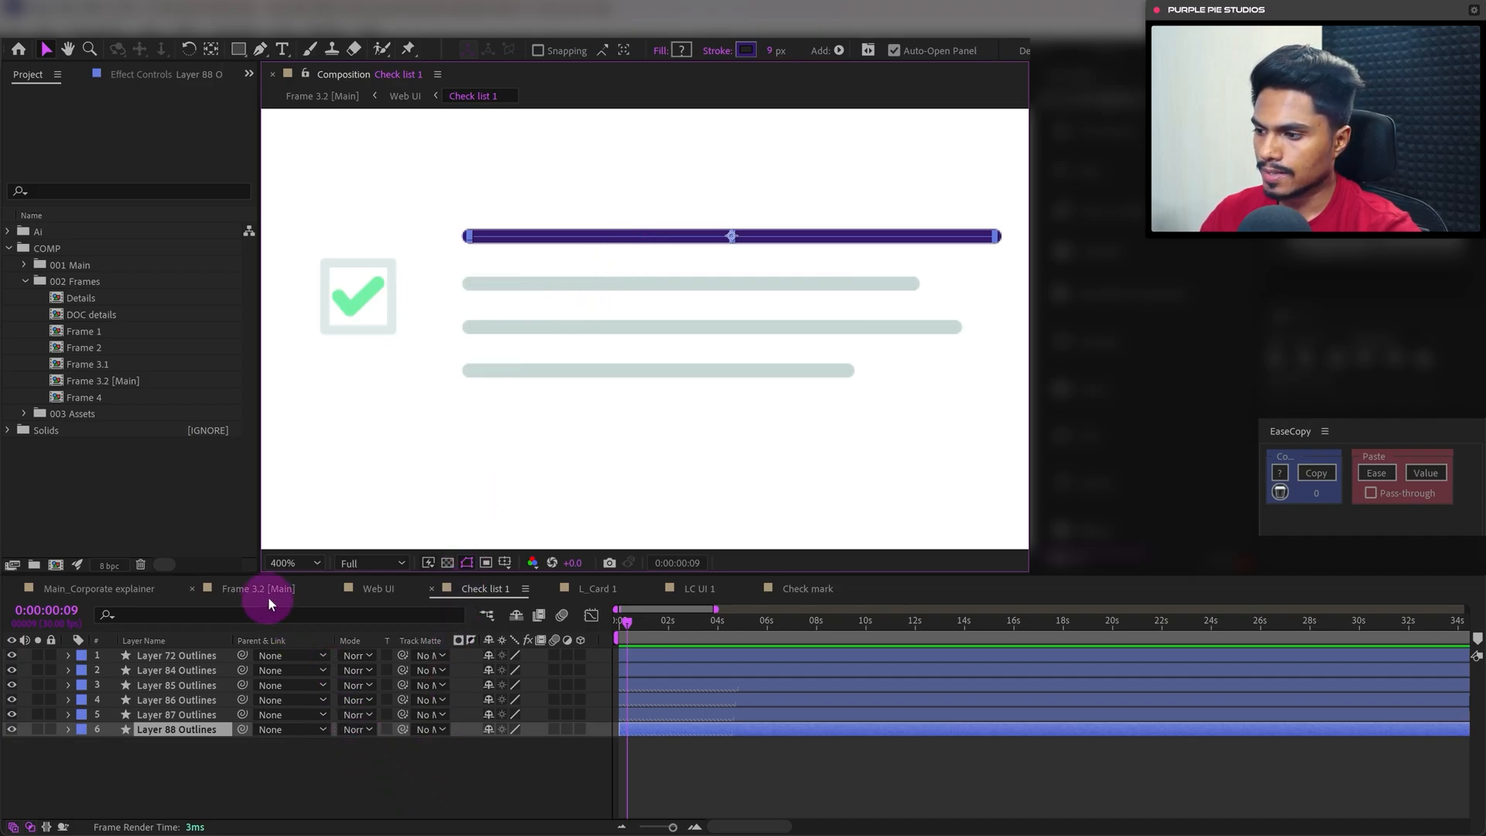
Copy the animated Trim Paths 1 from layer L1 in the LC UI 1 composition inside L_Card 1
left_click(595, 589)
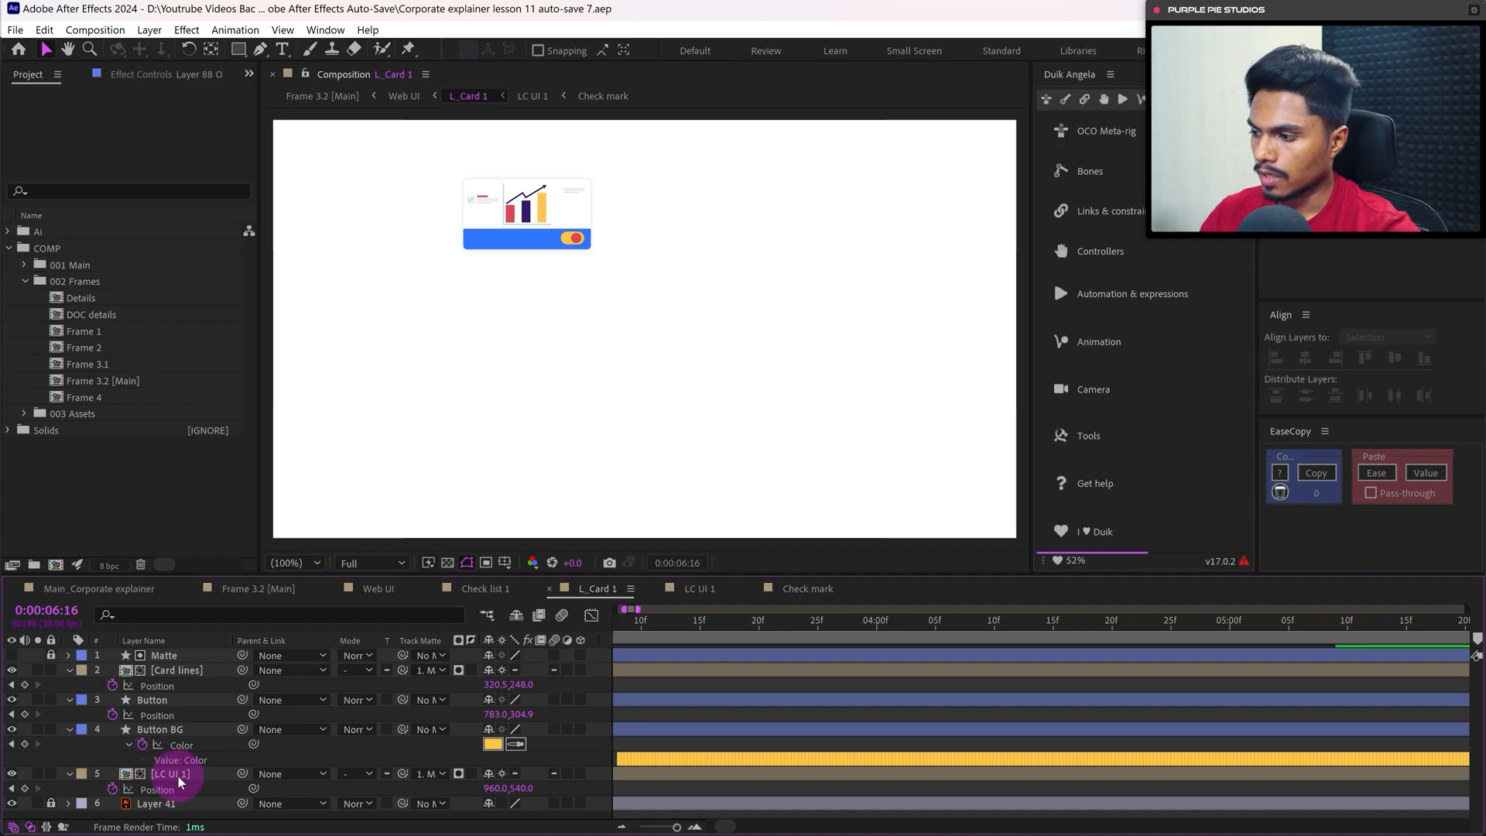
double_click(178, 774)
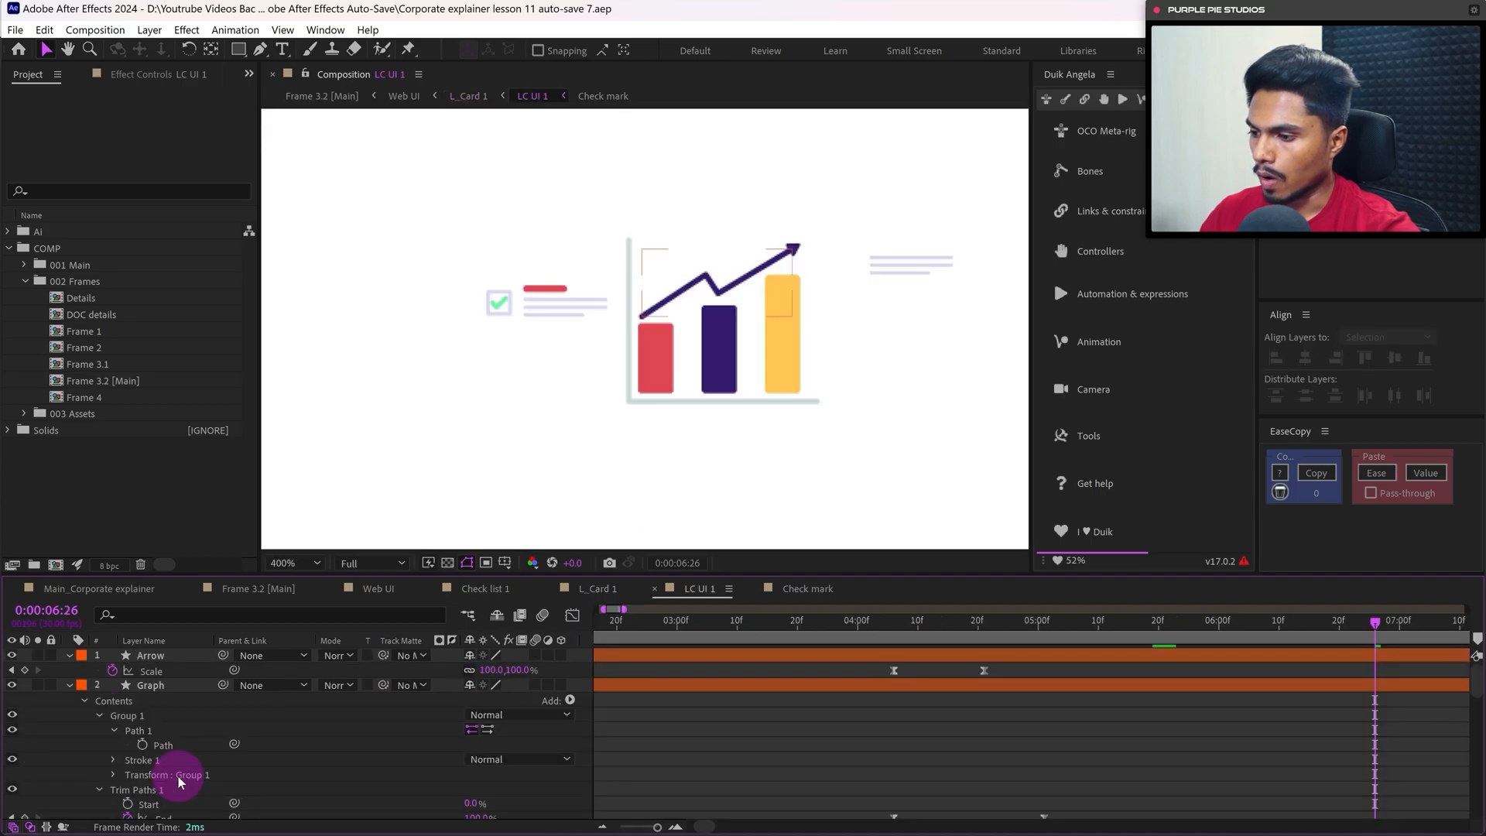
double_click(691, 586)
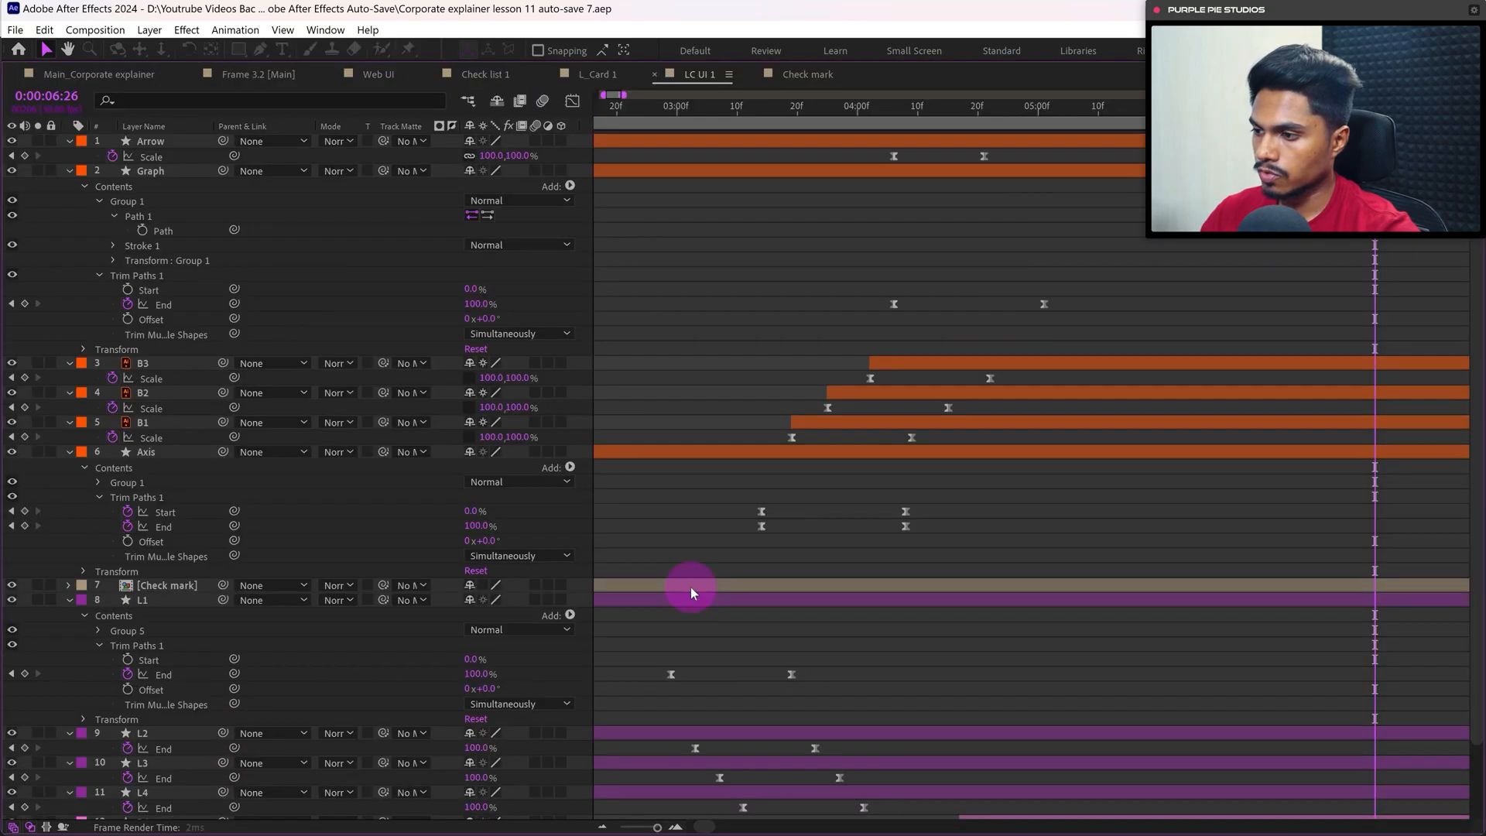
left_click(159, 647)
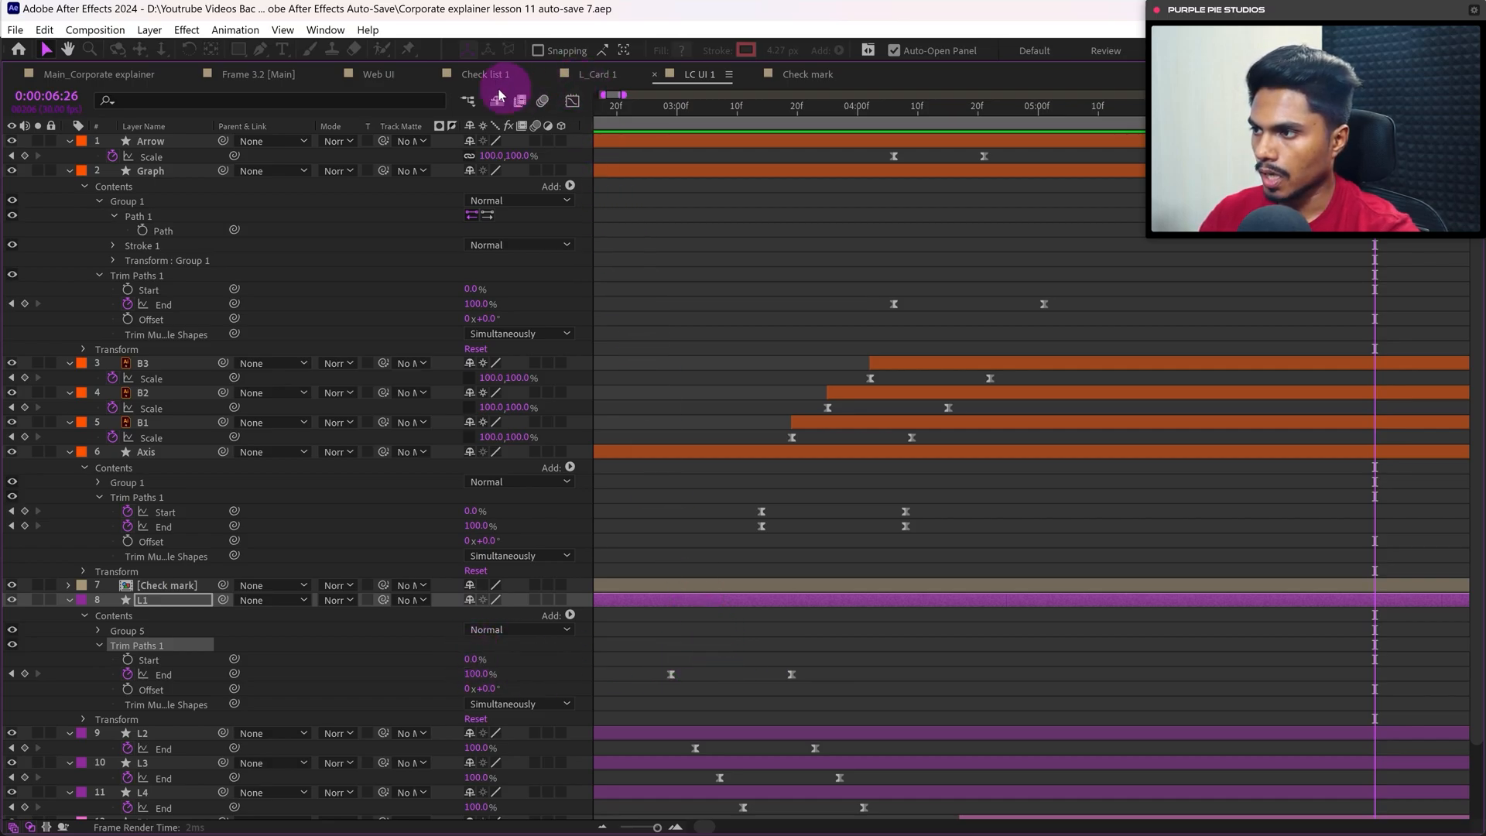
Start the four line layers of Check list 1 at 0:00:00:09, paste the Trim Paths animation onto them and reveal their keyframes
left_click(481, 77)
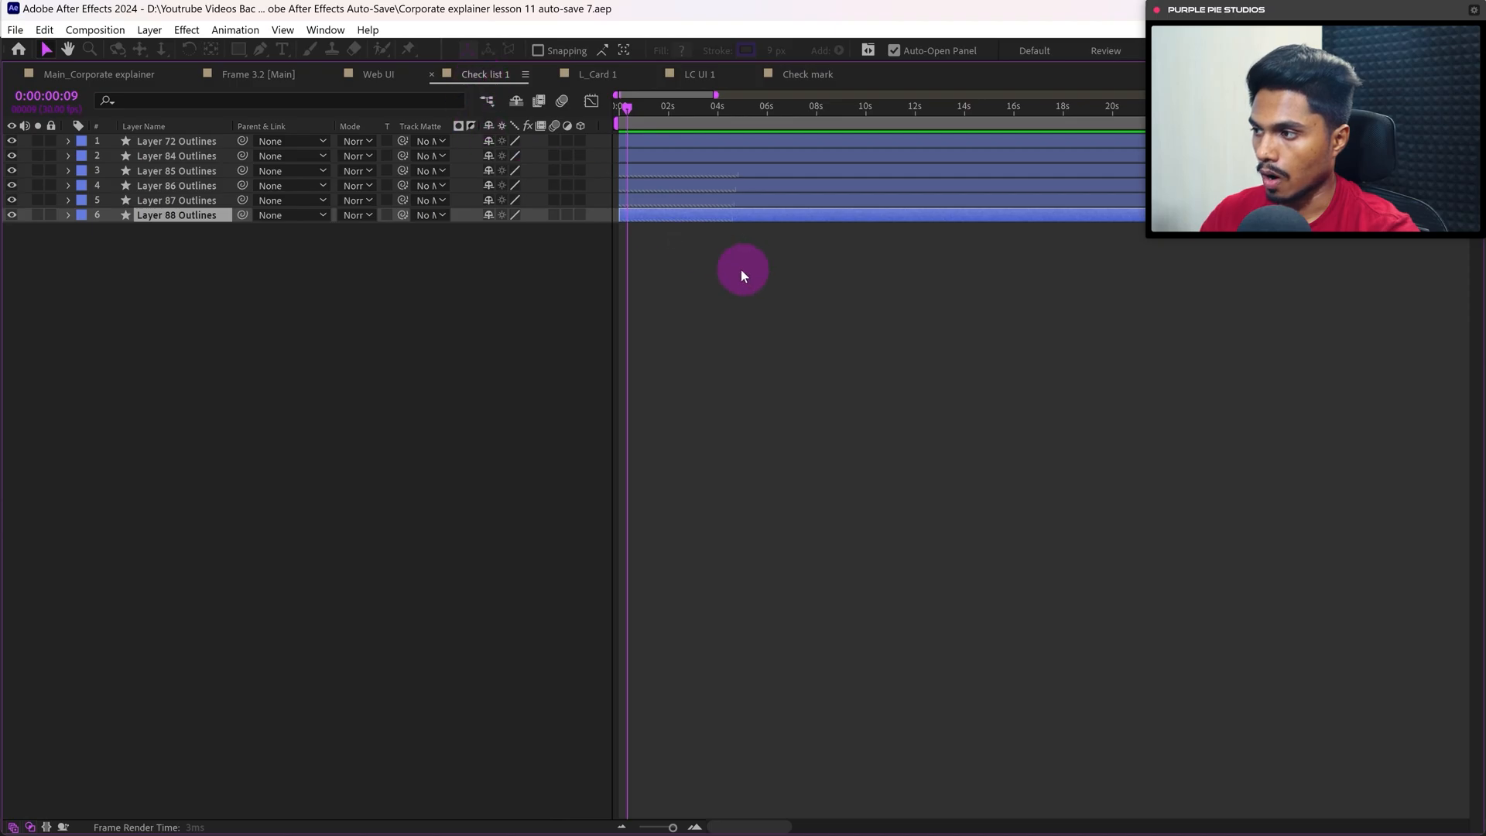
double_click(486, 73)
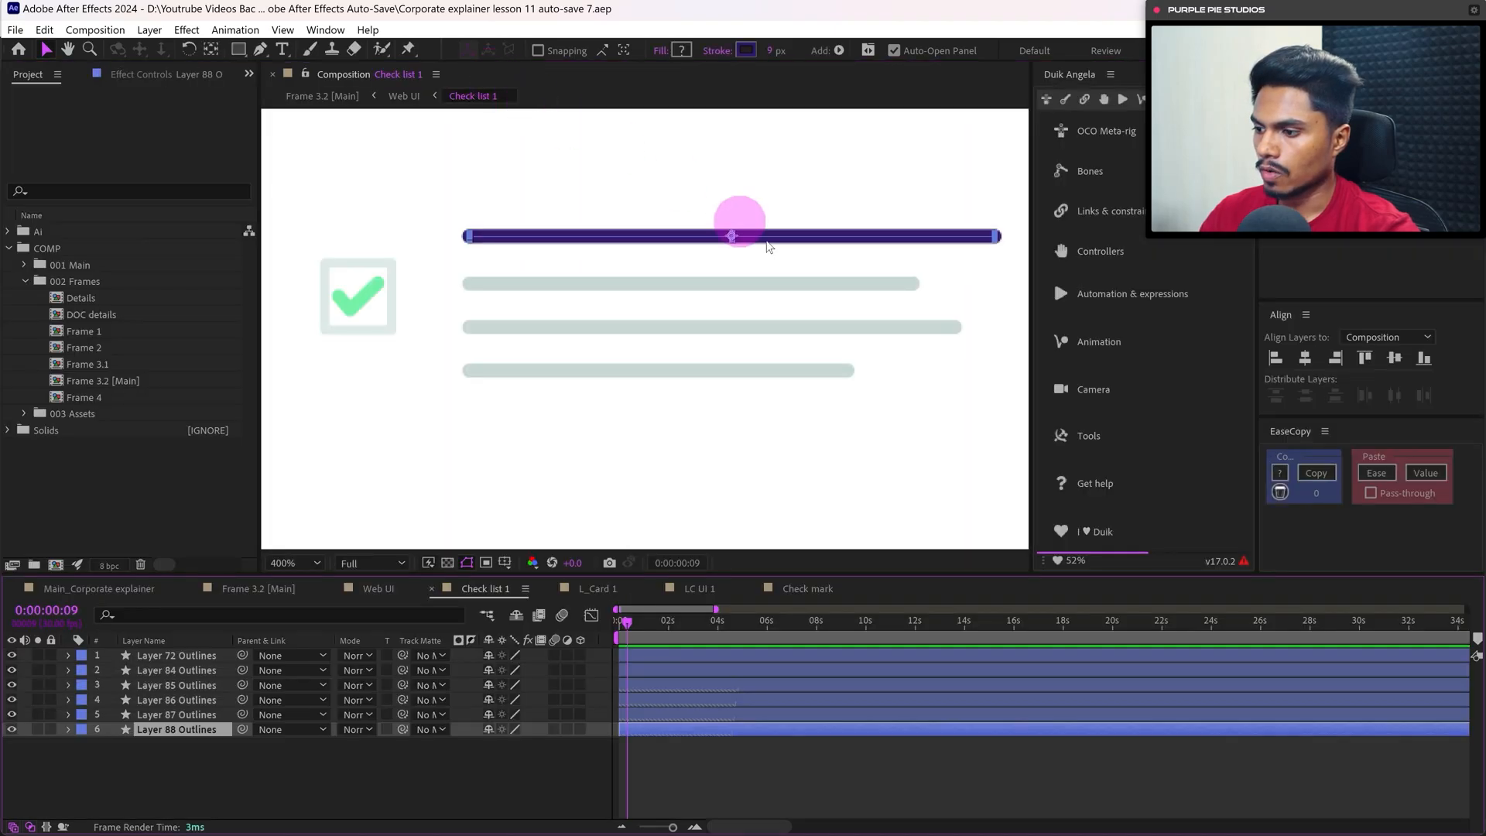
left_click_drag(602, 176, 724, 465)
key("bracketleft")
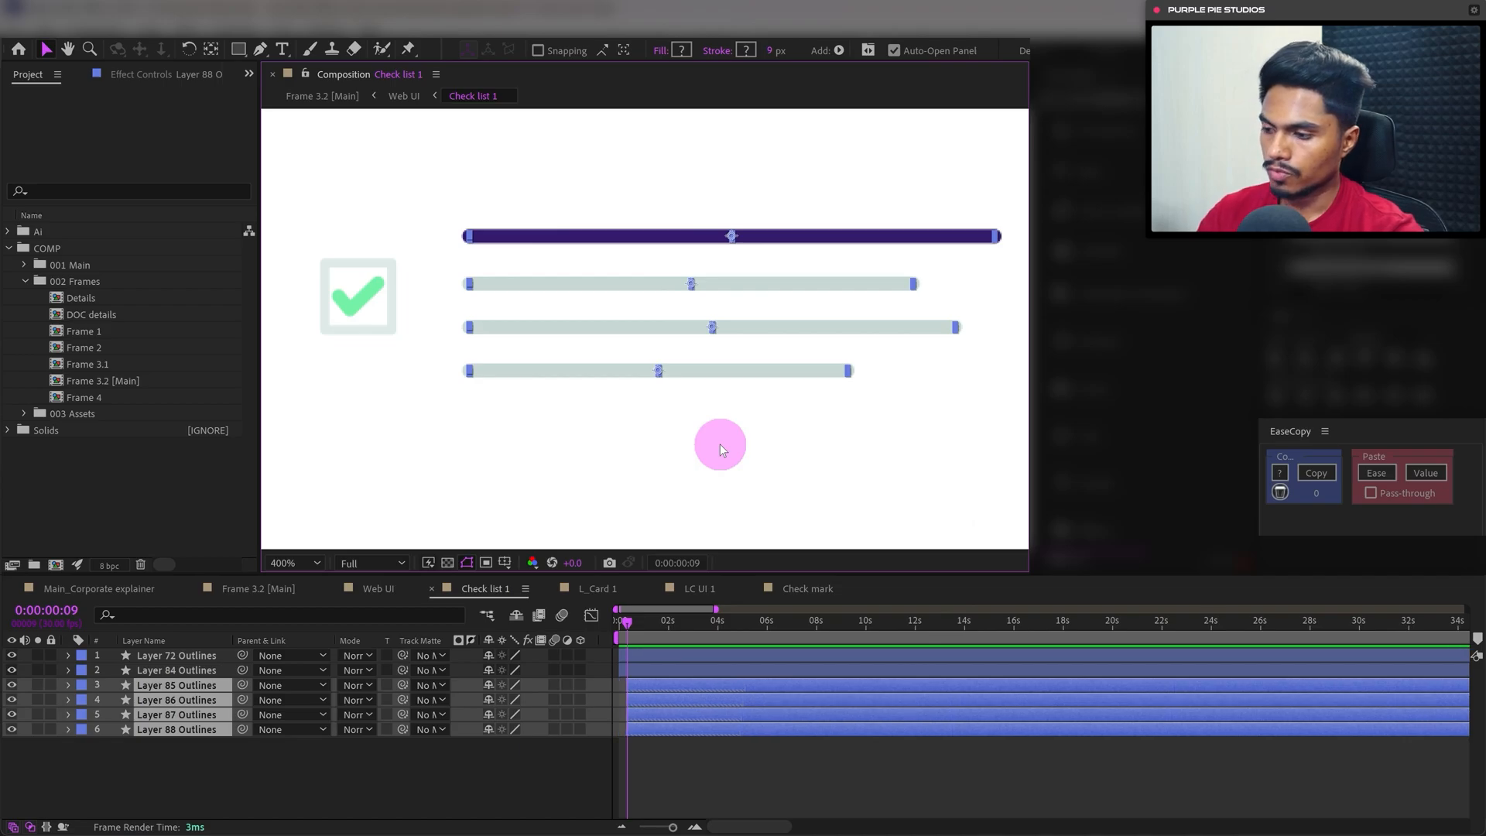
key("ctrl+v")
key("u")
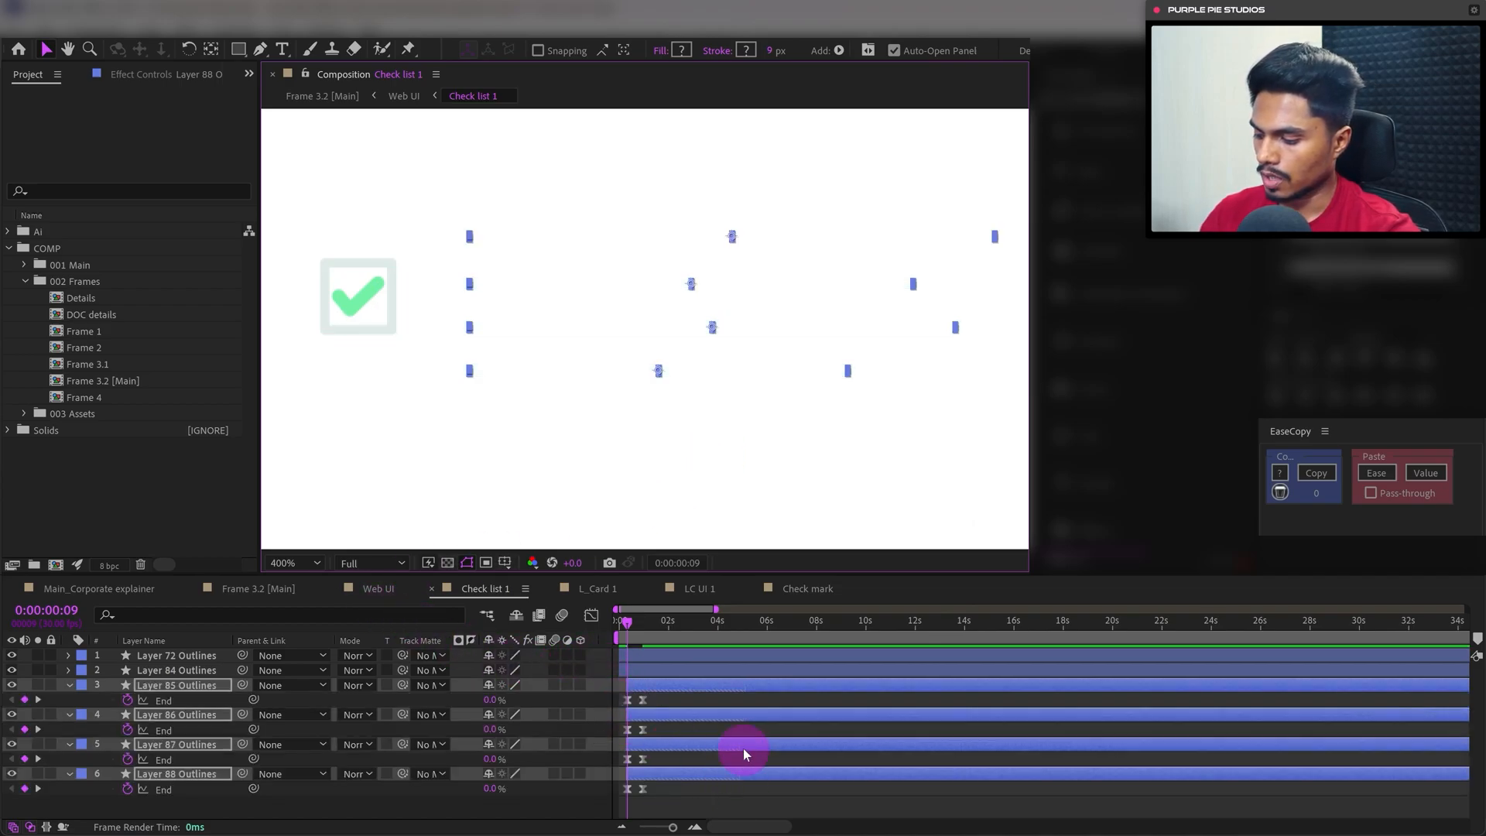
Stagger the line layers about 5 to 6 frames apart, starting with Layer 88 and ending with Layer 85
key("equal")
key("equal")
key("equal")
key("equal")
left_click(735, 734)
scroll(735, 734, "left", 1)
left_click_drag(694, 746, 851, 709)
left_click_drag(749, 685, 973, 683)
Copy the Check mark precomp layer from the LC UI 1 composition
left_click(405, 508)
left_click_drag(307, 232, 372, 370)
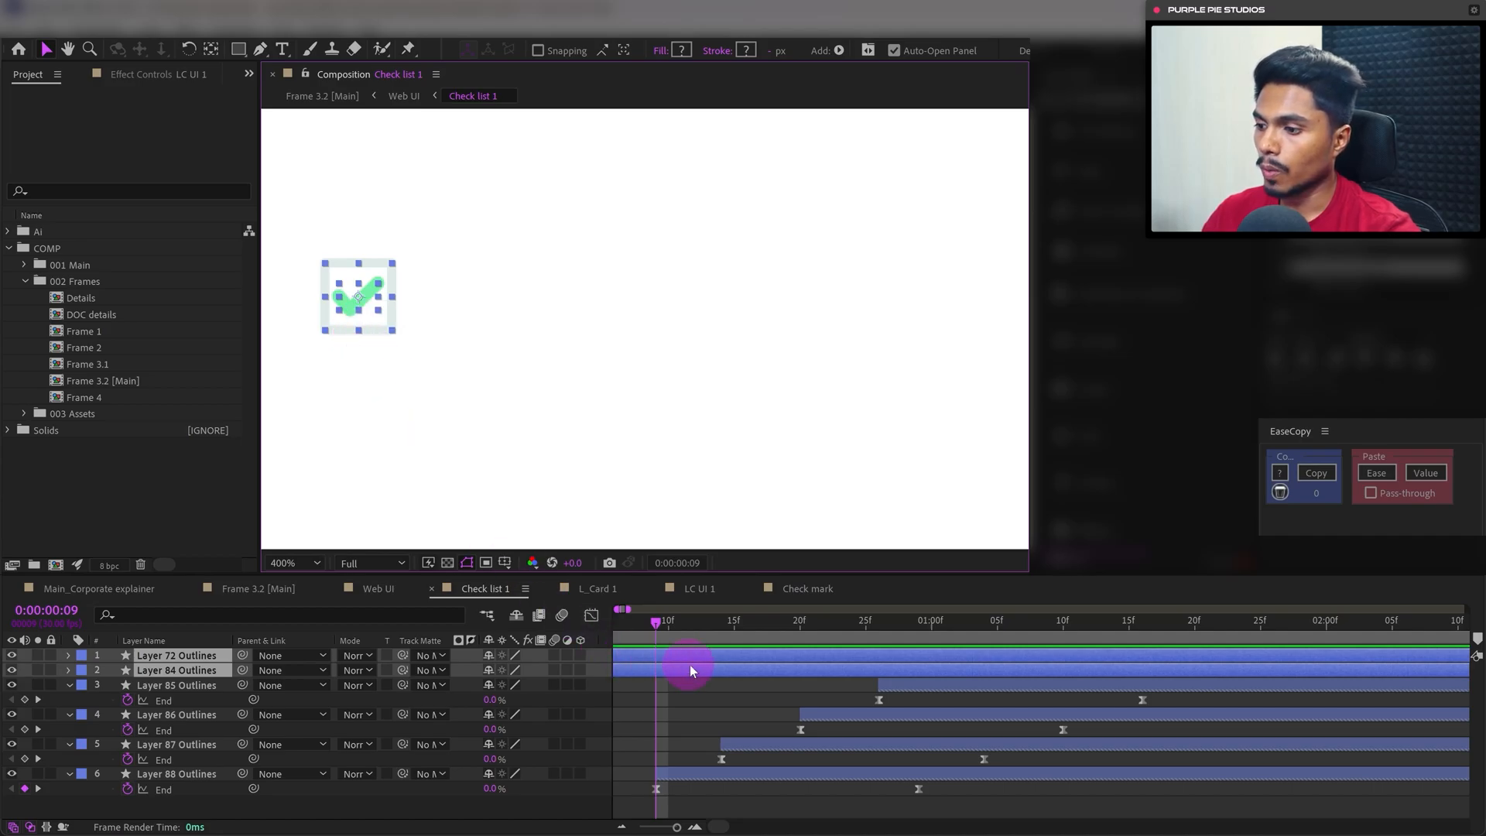
left_click(699, 695)
left_click(703, 592)
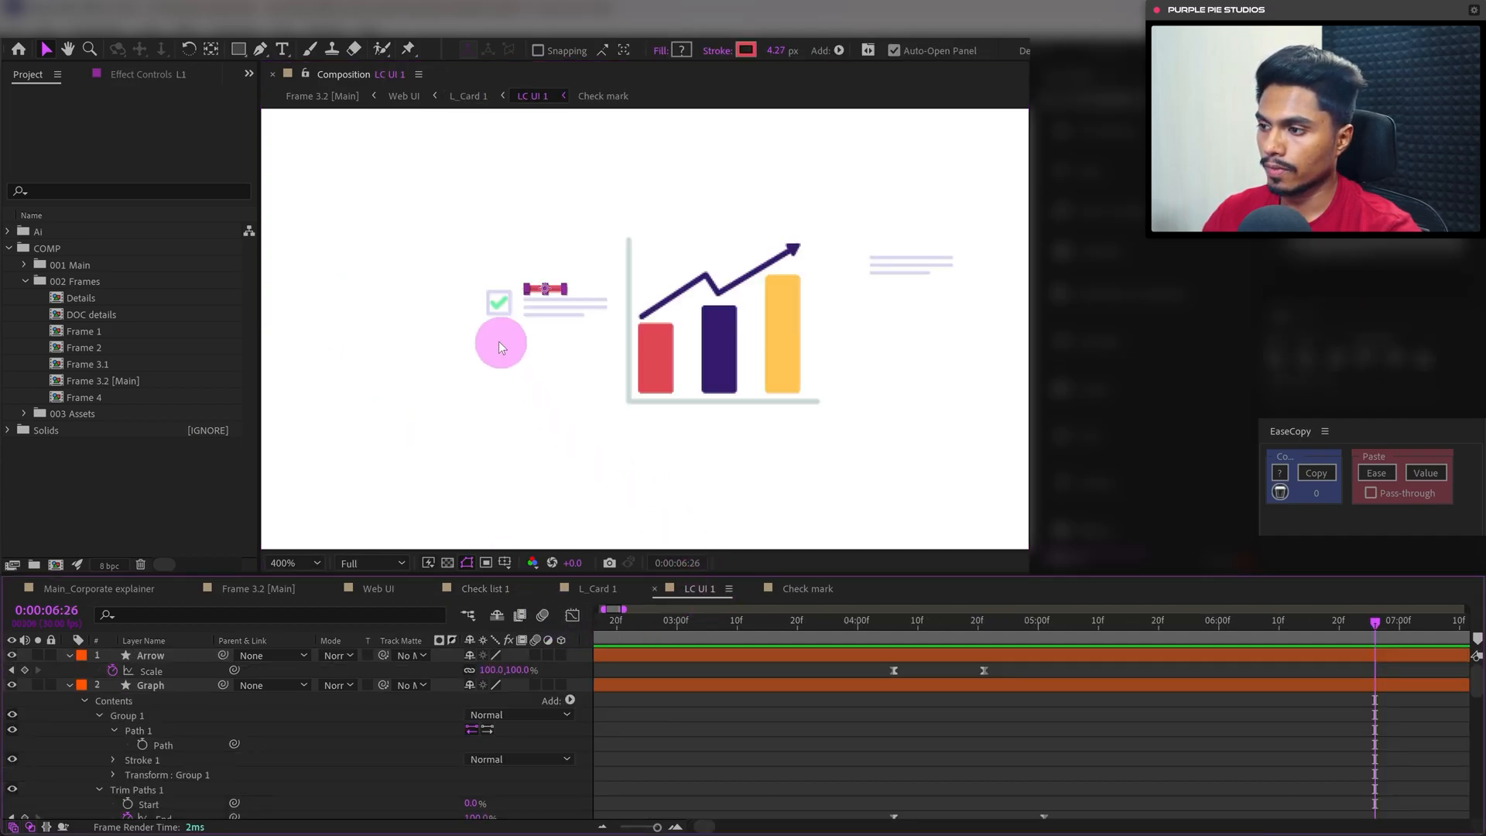
left_click_drag(466, 294, 502, 330)
left_click(440, 354)
key("u")
key("ctrl+z")
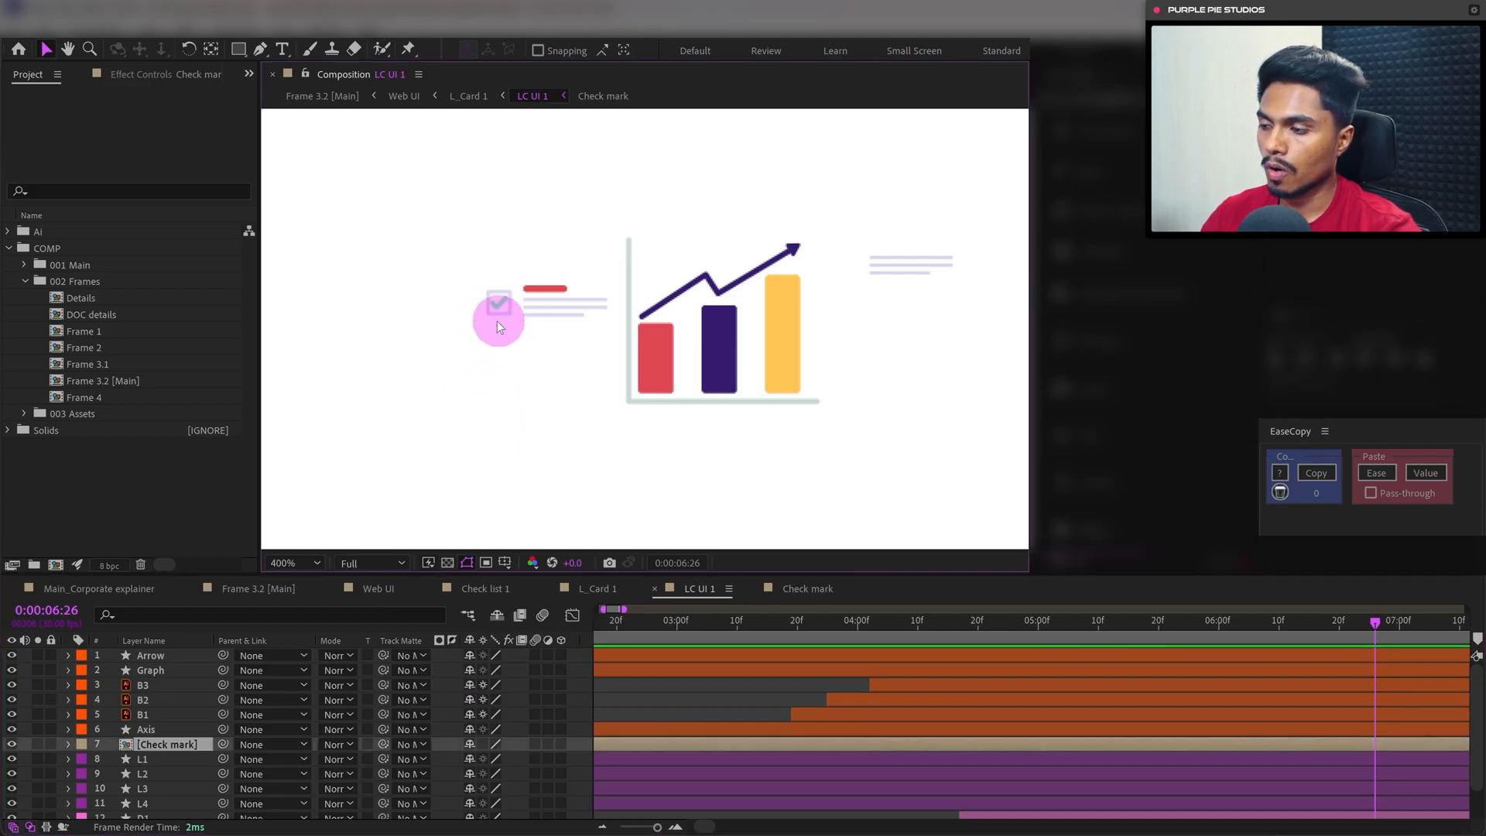
left_click(483, 745)
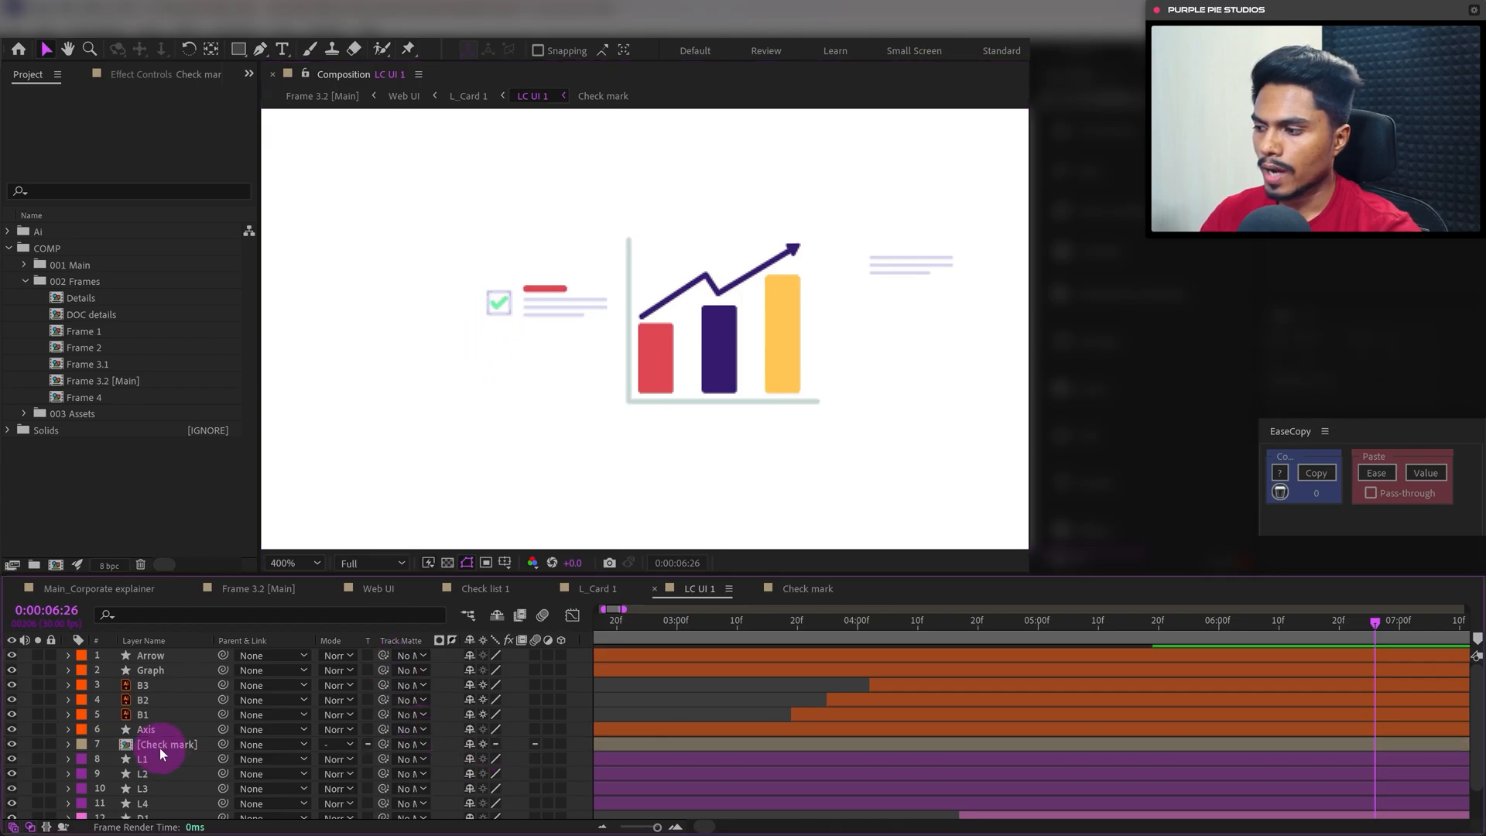
left_click(161, 746)
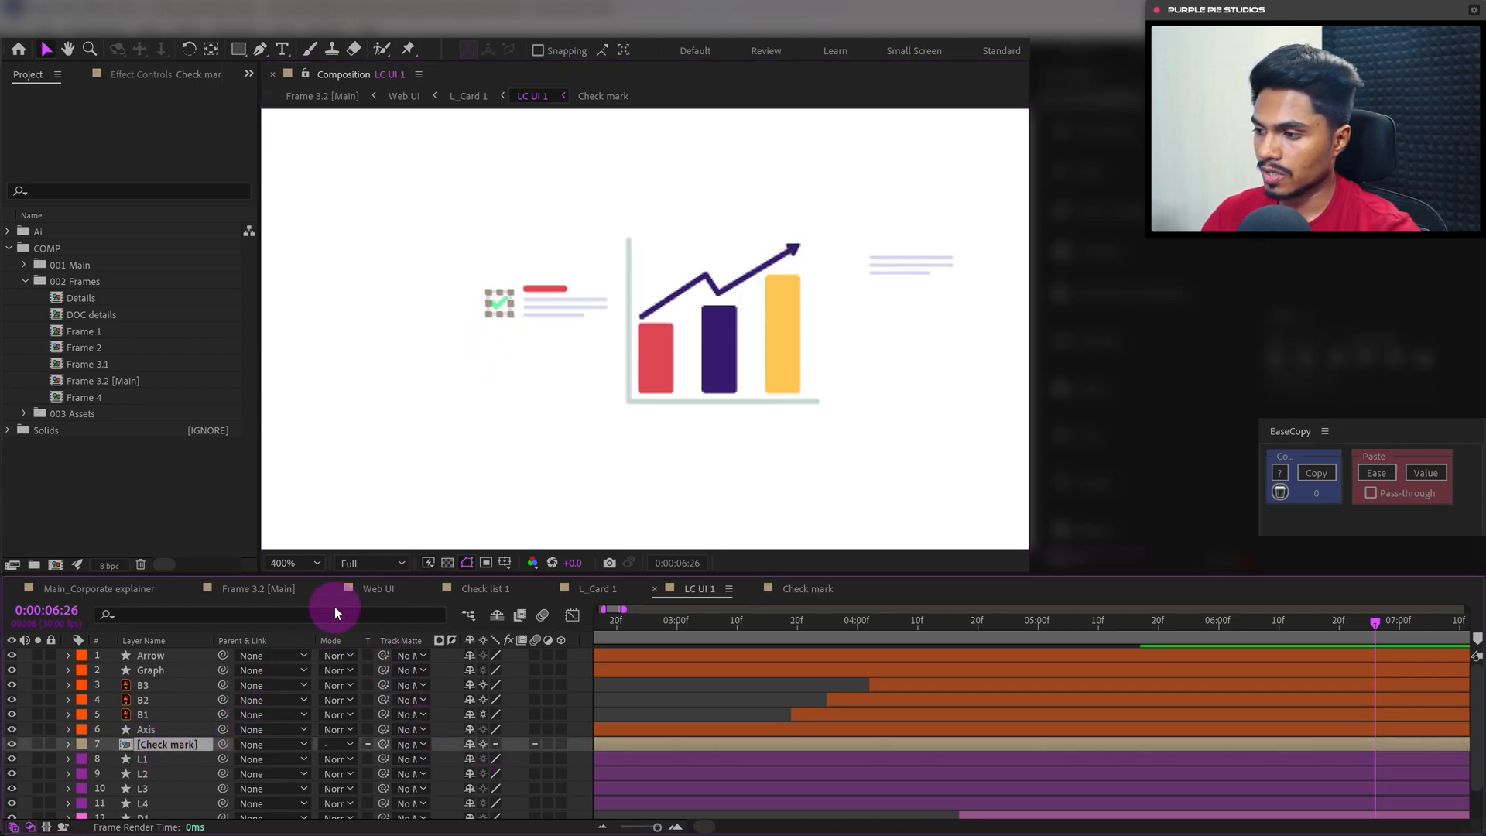
Paste the Check mark layer into the Check list 1 composition
left_click(571, 593)
left_click(492, 595)
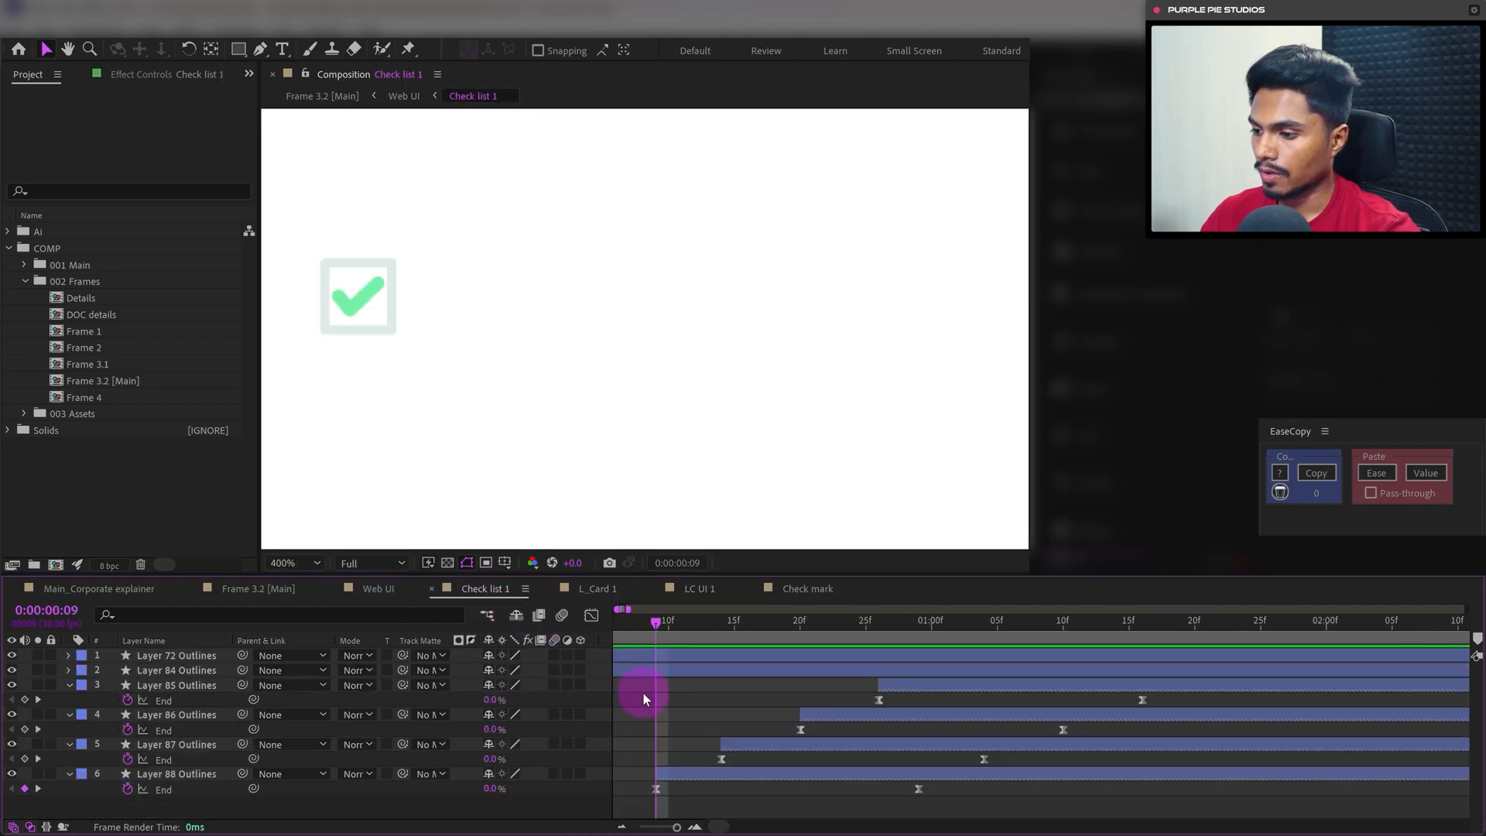
key("ctrl+v")
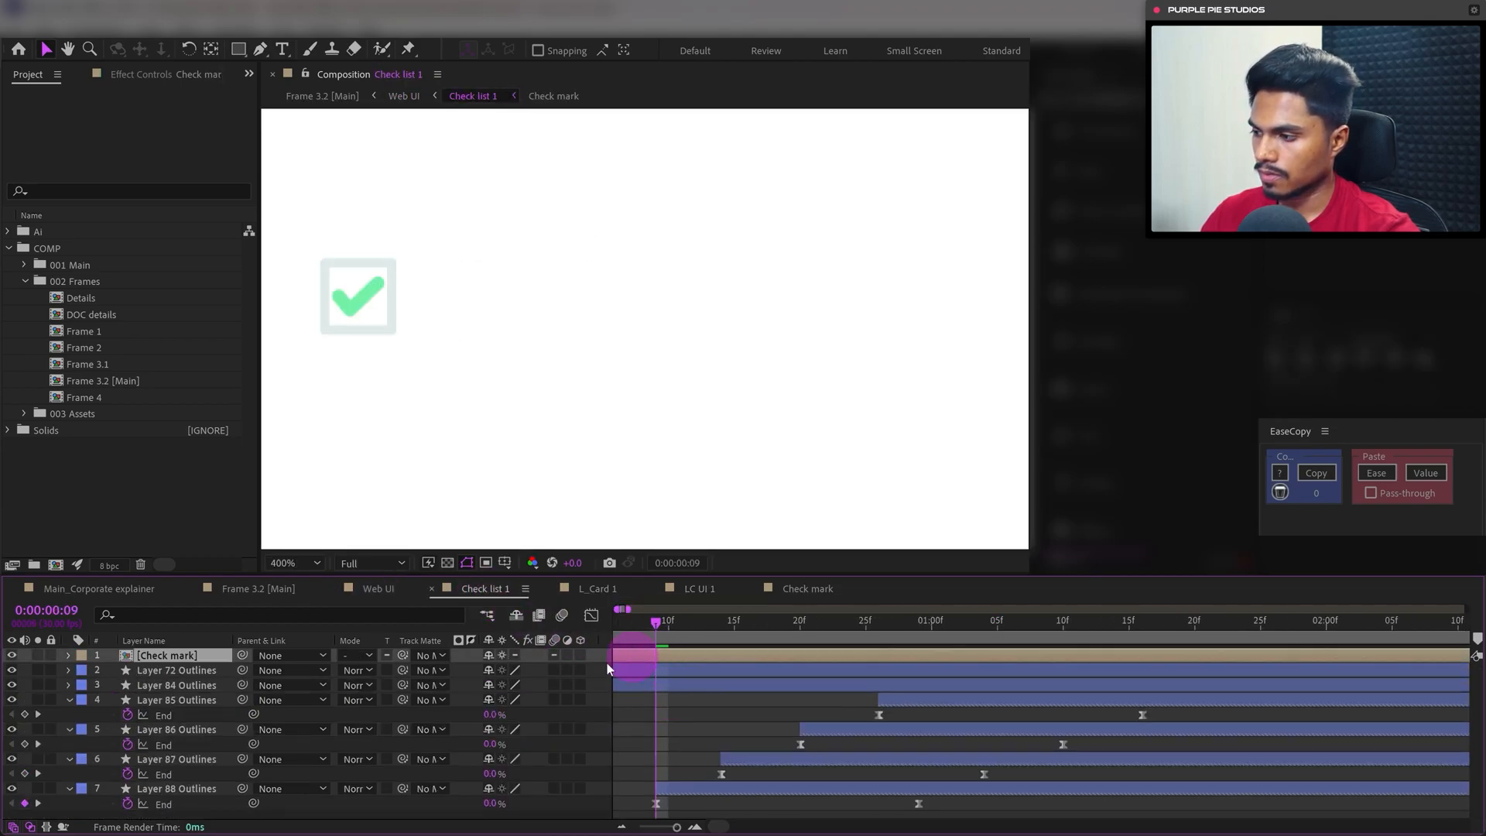
Check the Check mark animation's timing, trim the layer's start to 0:00:02:19 and move it to begin at 0:00:00:08
double_click(175, 655)
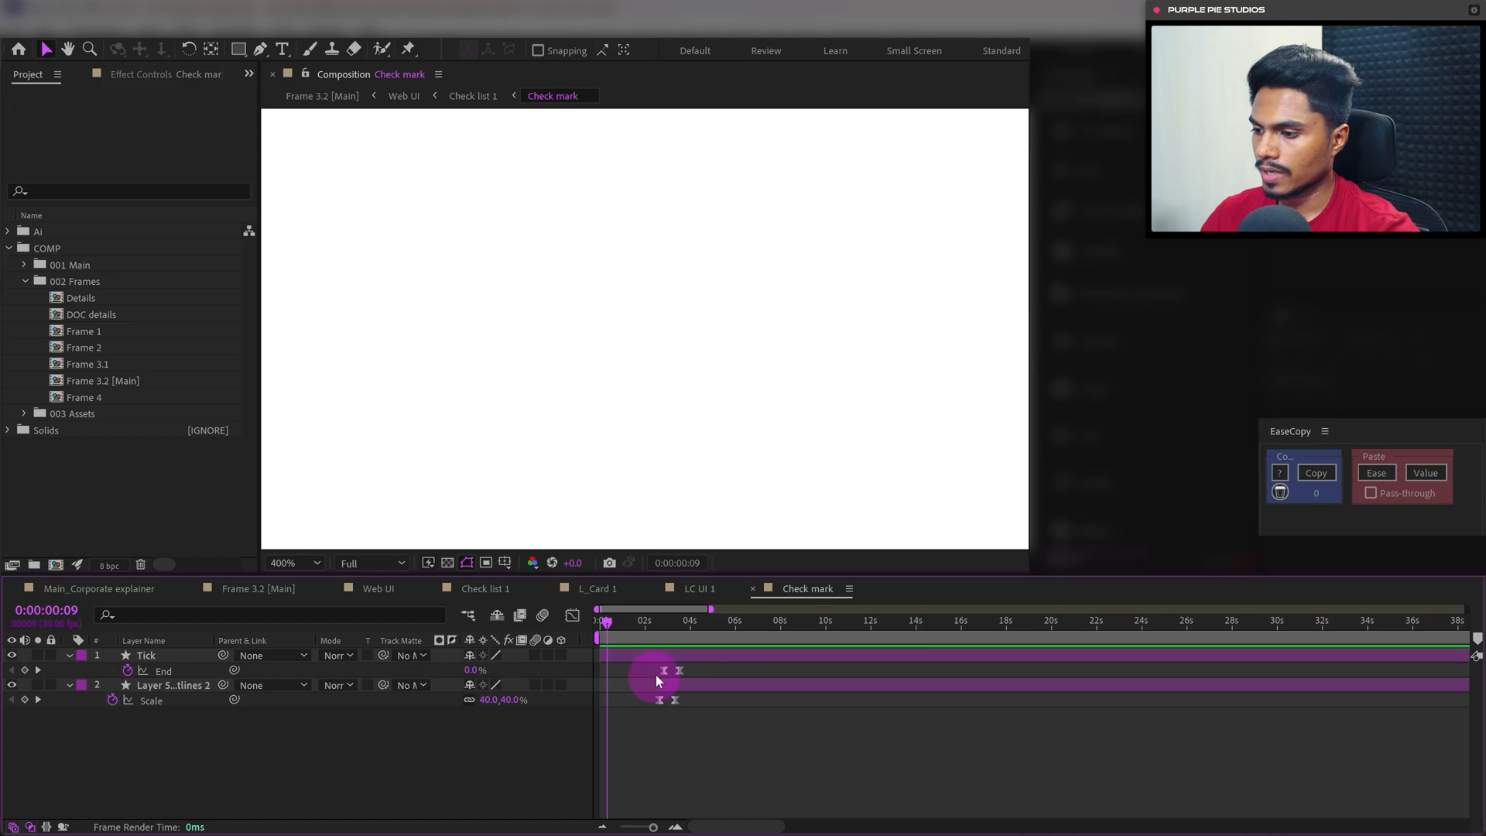
left_click_drag(657, 629, 649, 634)
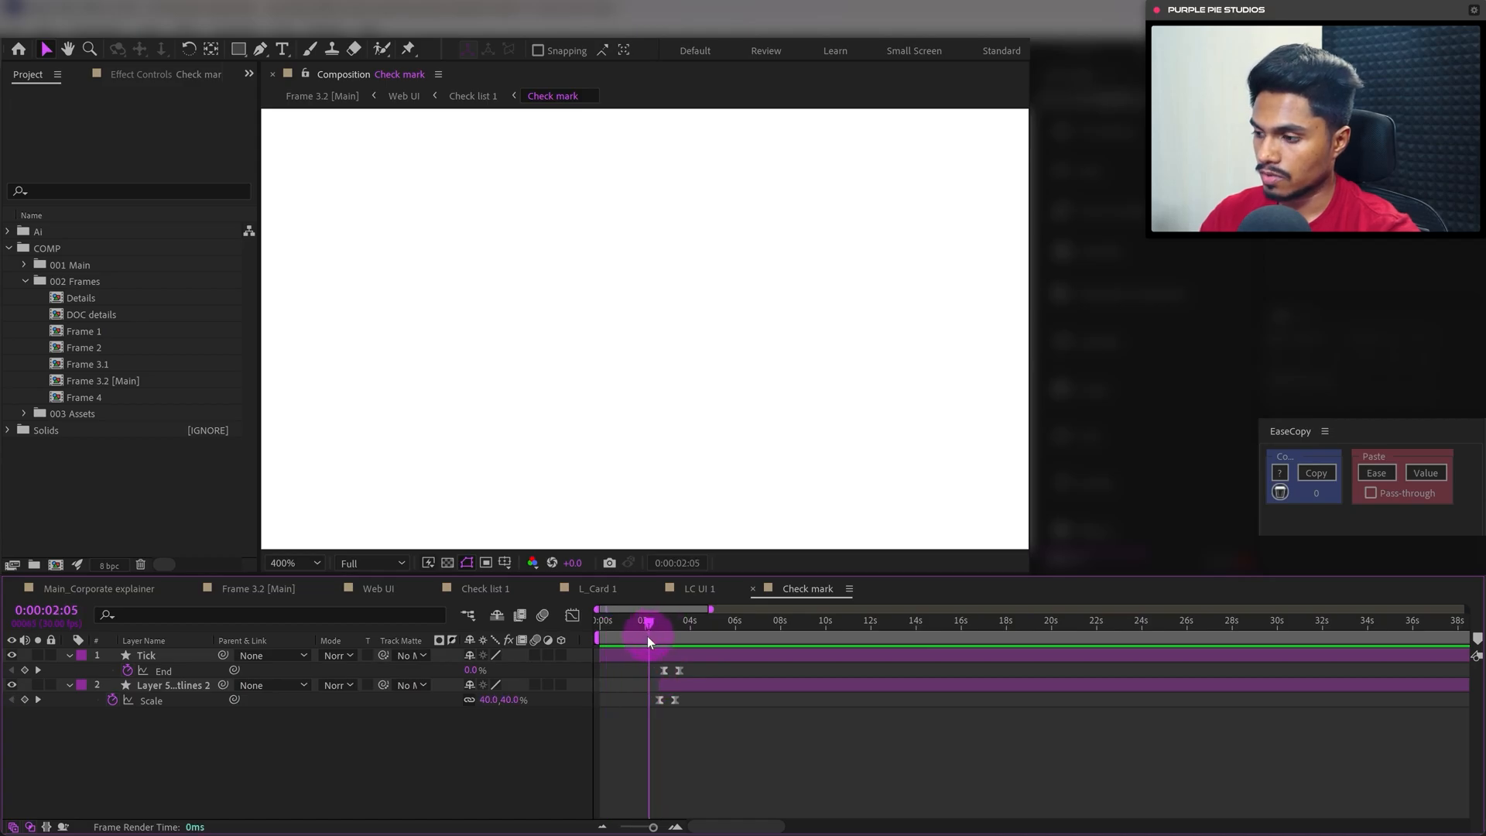
left_click(487, 591)
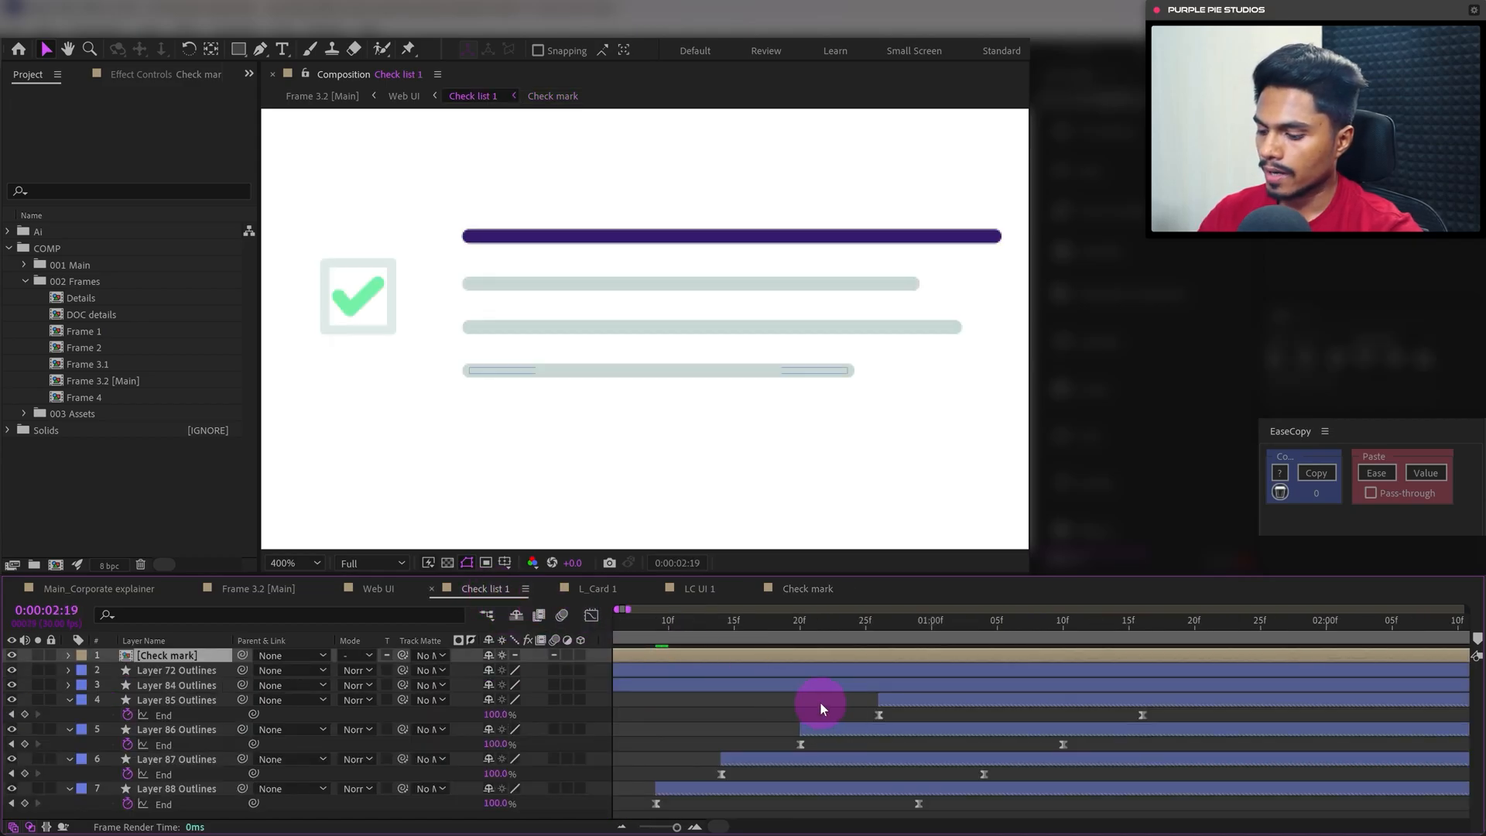
scroll(821, 708, "down", 2)
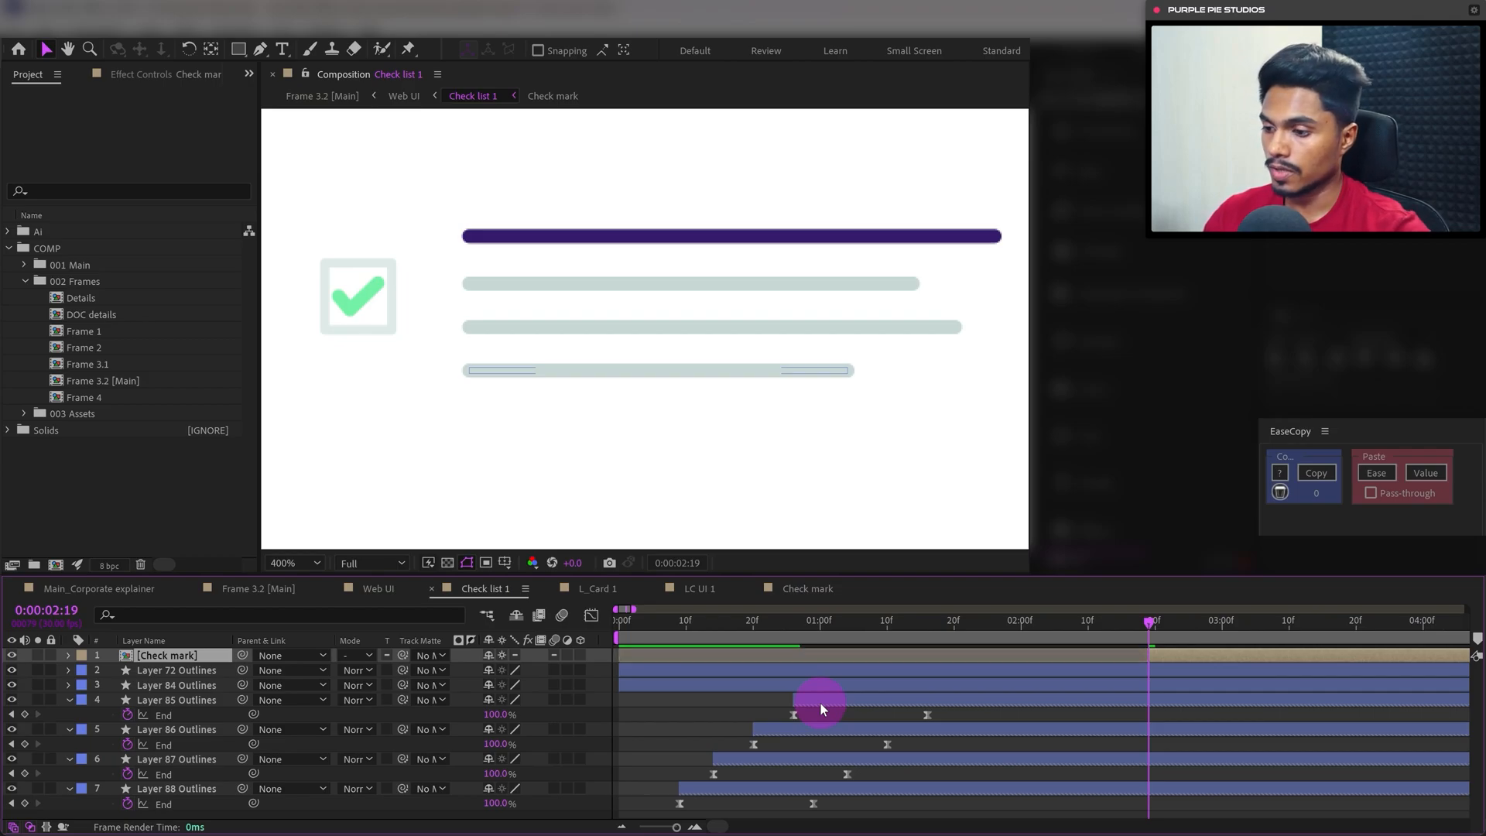
left_click_drag(708, 622, 675, 627)
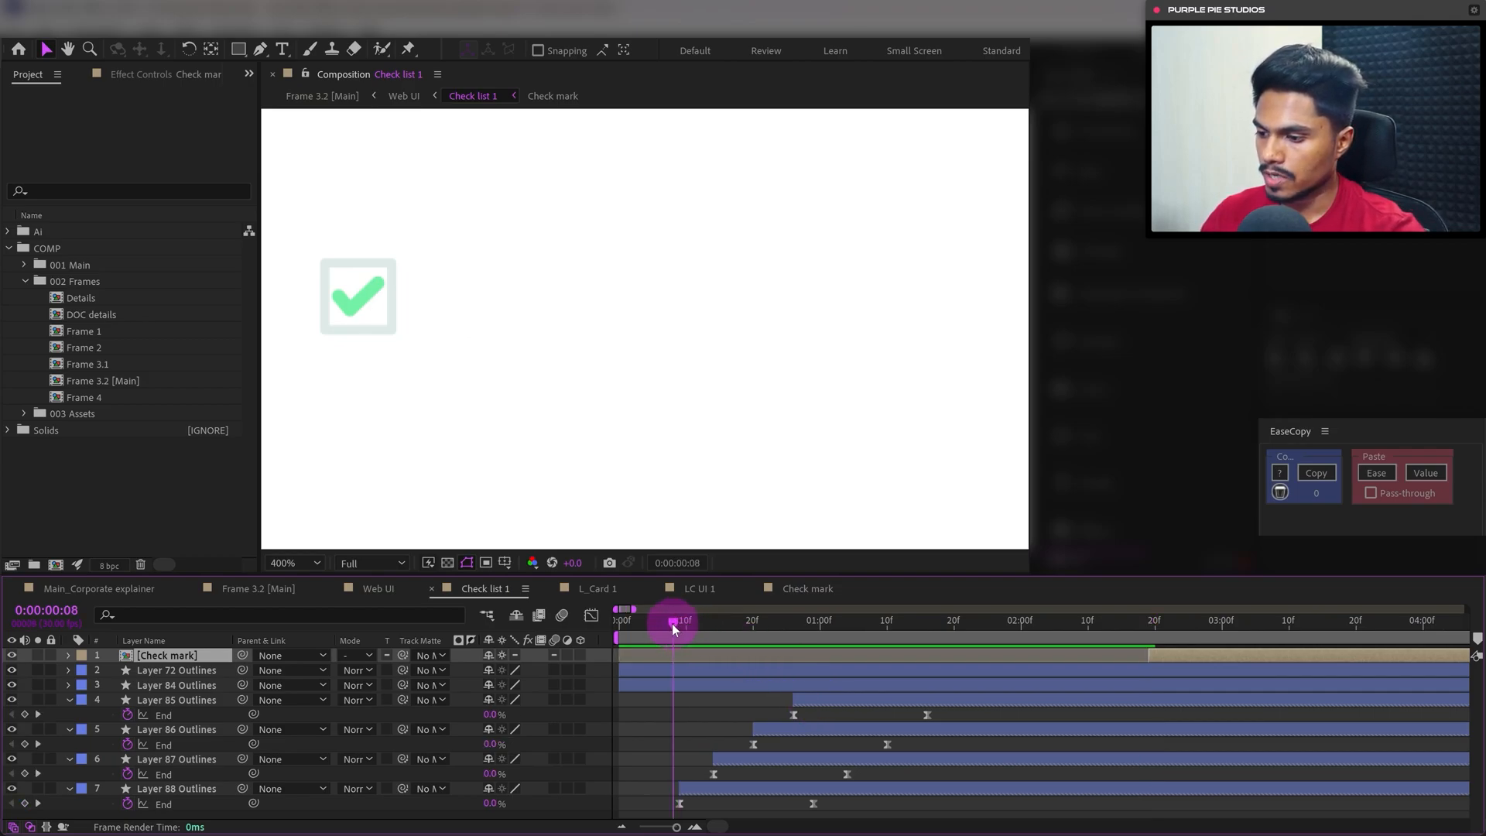
Shift the four line layers, Layer 85 to Layer 88 Outlines, together about 4 frames later
left_click(833, 699)
left_click(699, 788, "shift")
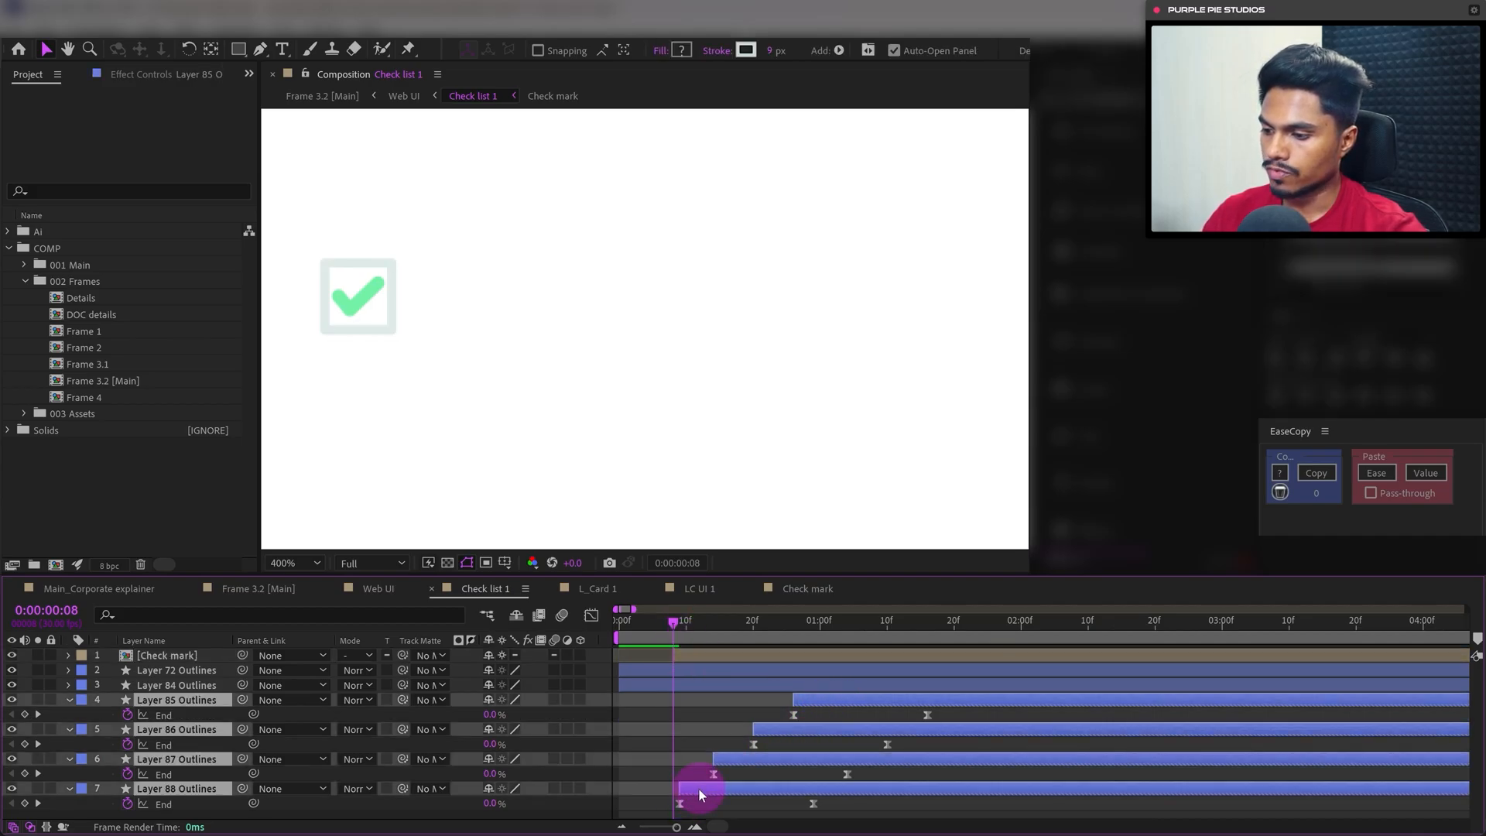
left_click_drag(699, 788, 731, 787)
Relocate the Check mark layer's anchor point and place the layer over the existing check box
left_click(167, 655)
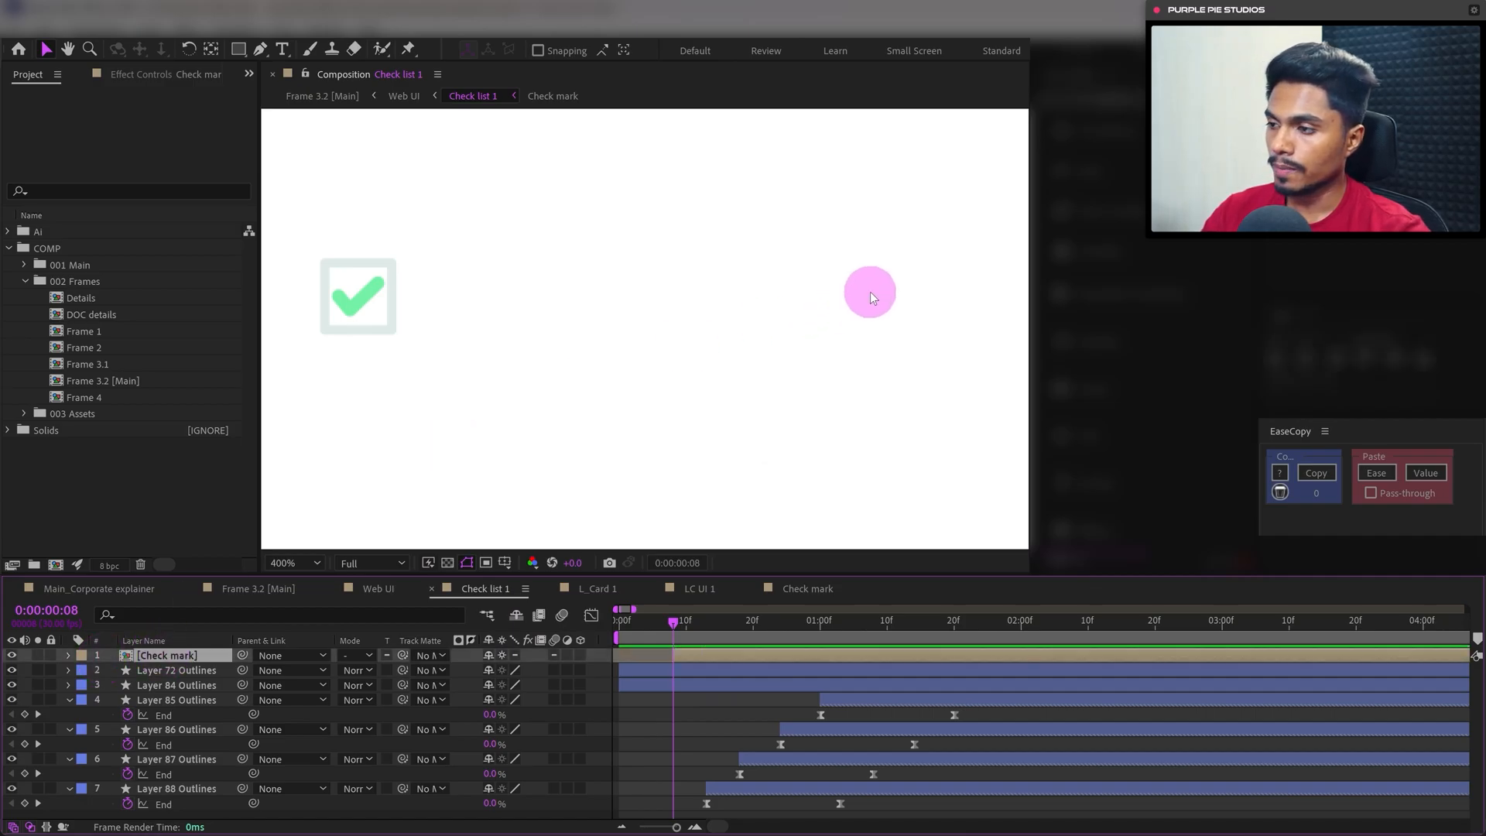
key("comma")
key("comma")
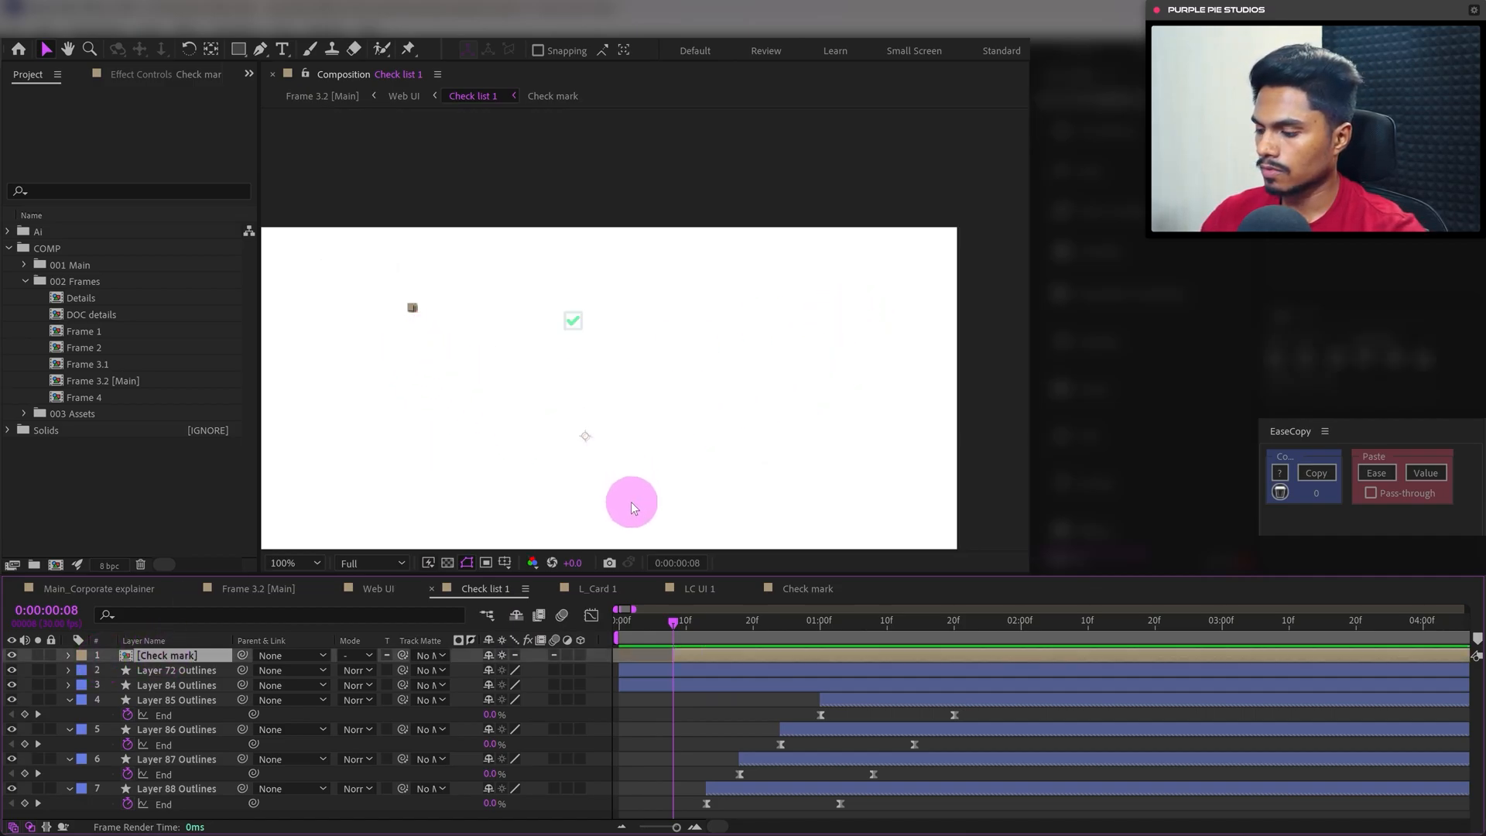
key("y")
left_click_drag(586, 437, 578, 325)
key("v")
scroll(579, 355, "up", 3)
left_click_drag(414, 331, 691, 407)
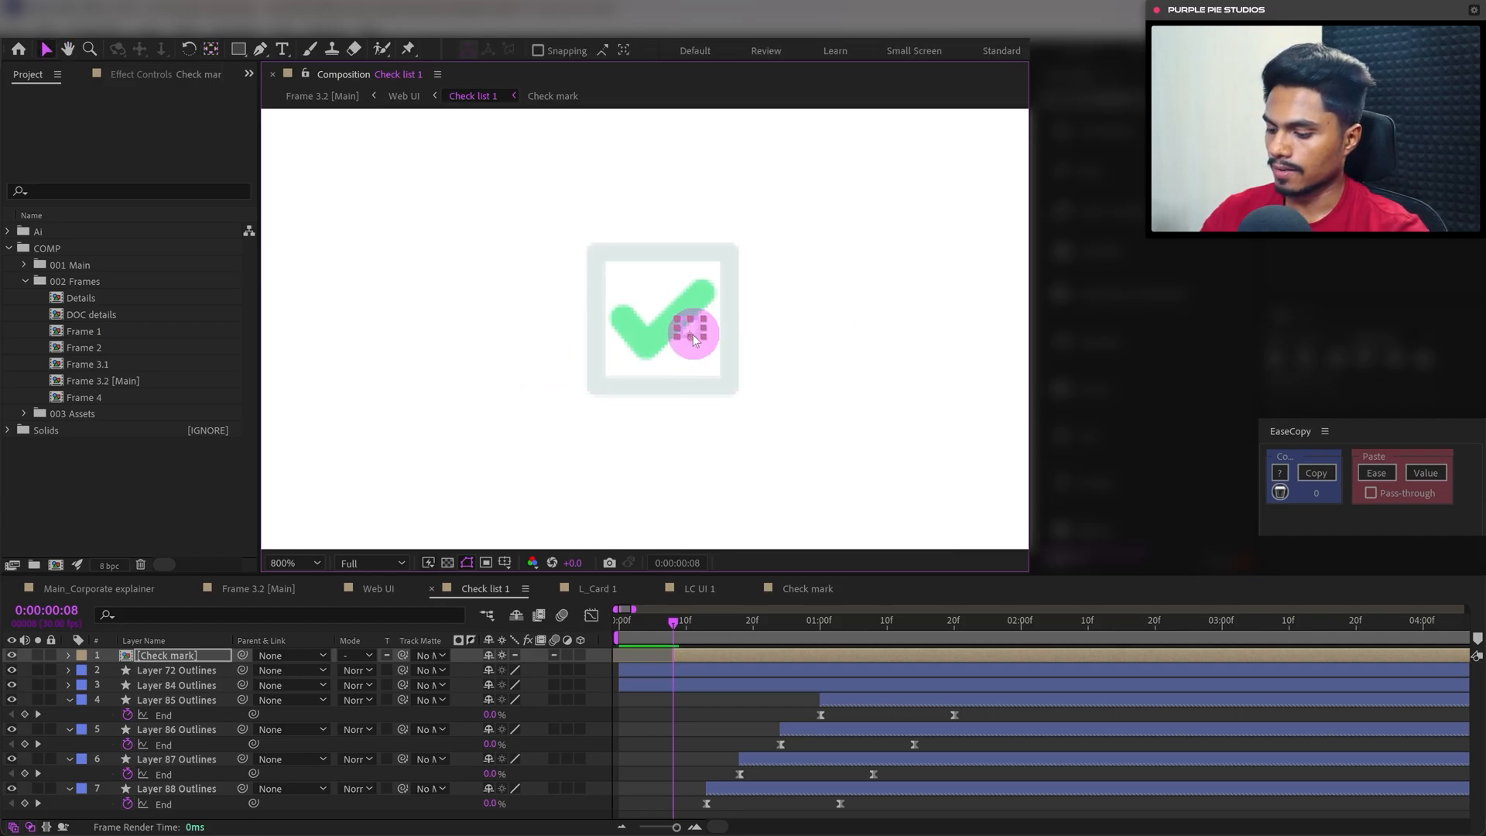
Center the Check mark layer's anchor point and scale the layer to match the existing check box, viewed at 0:00:02:25
key("y")
left_click_drag(690, 336, 690, 327)
left_click(985, 623)
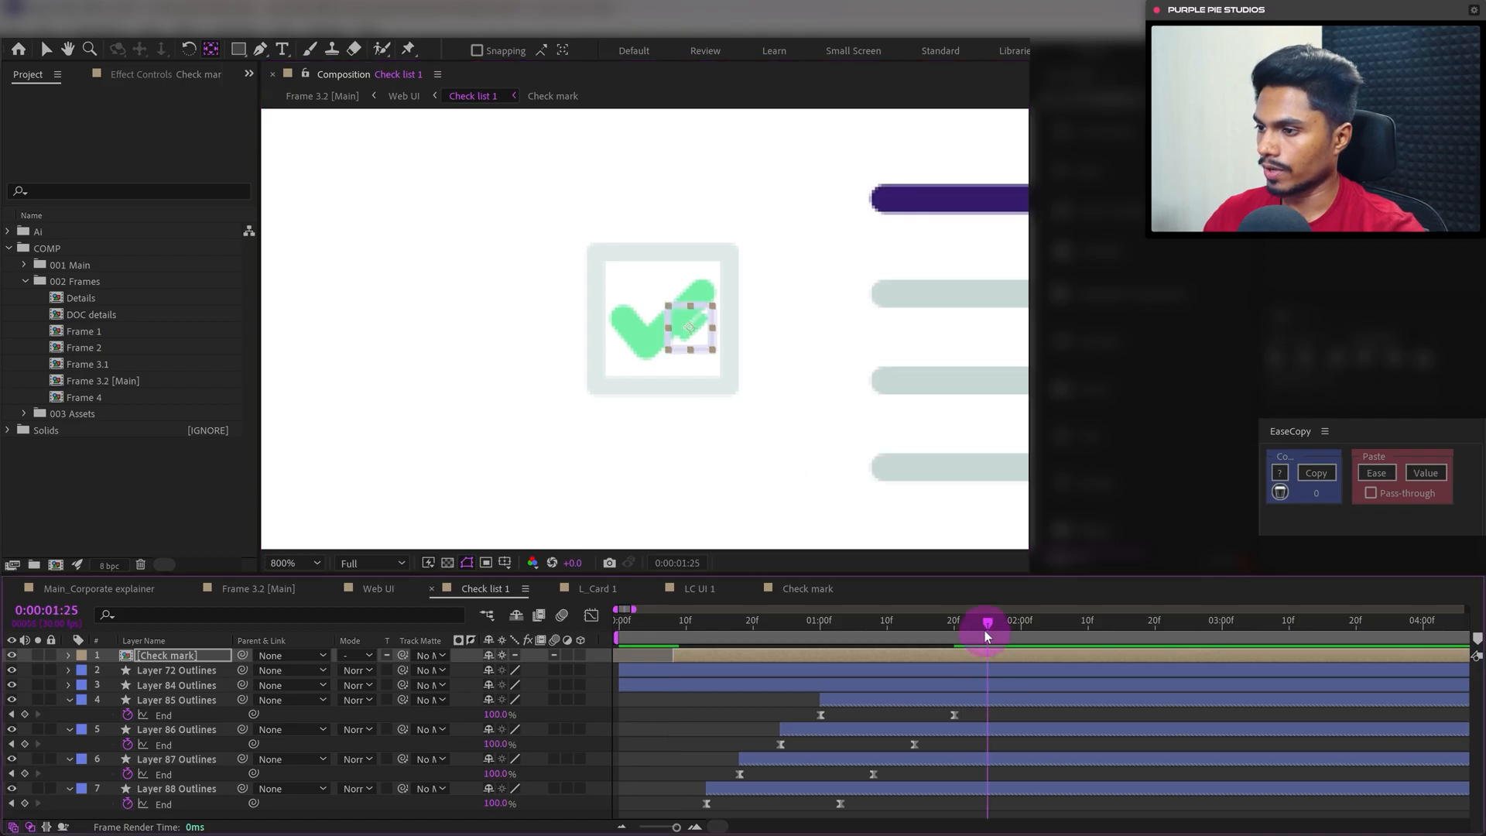
key("v")
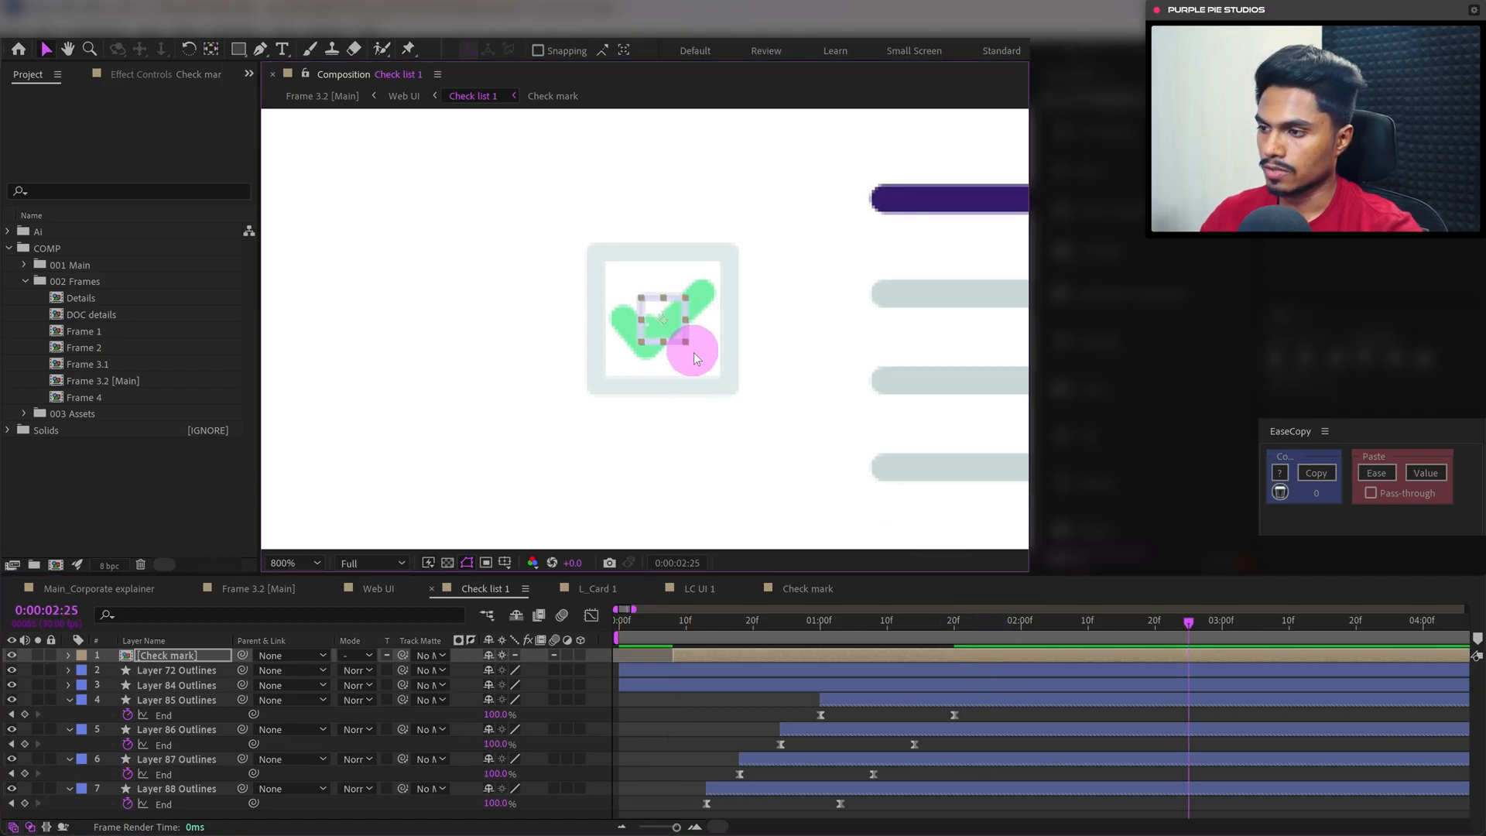
left_click_drag(694, 357, 729, 388)
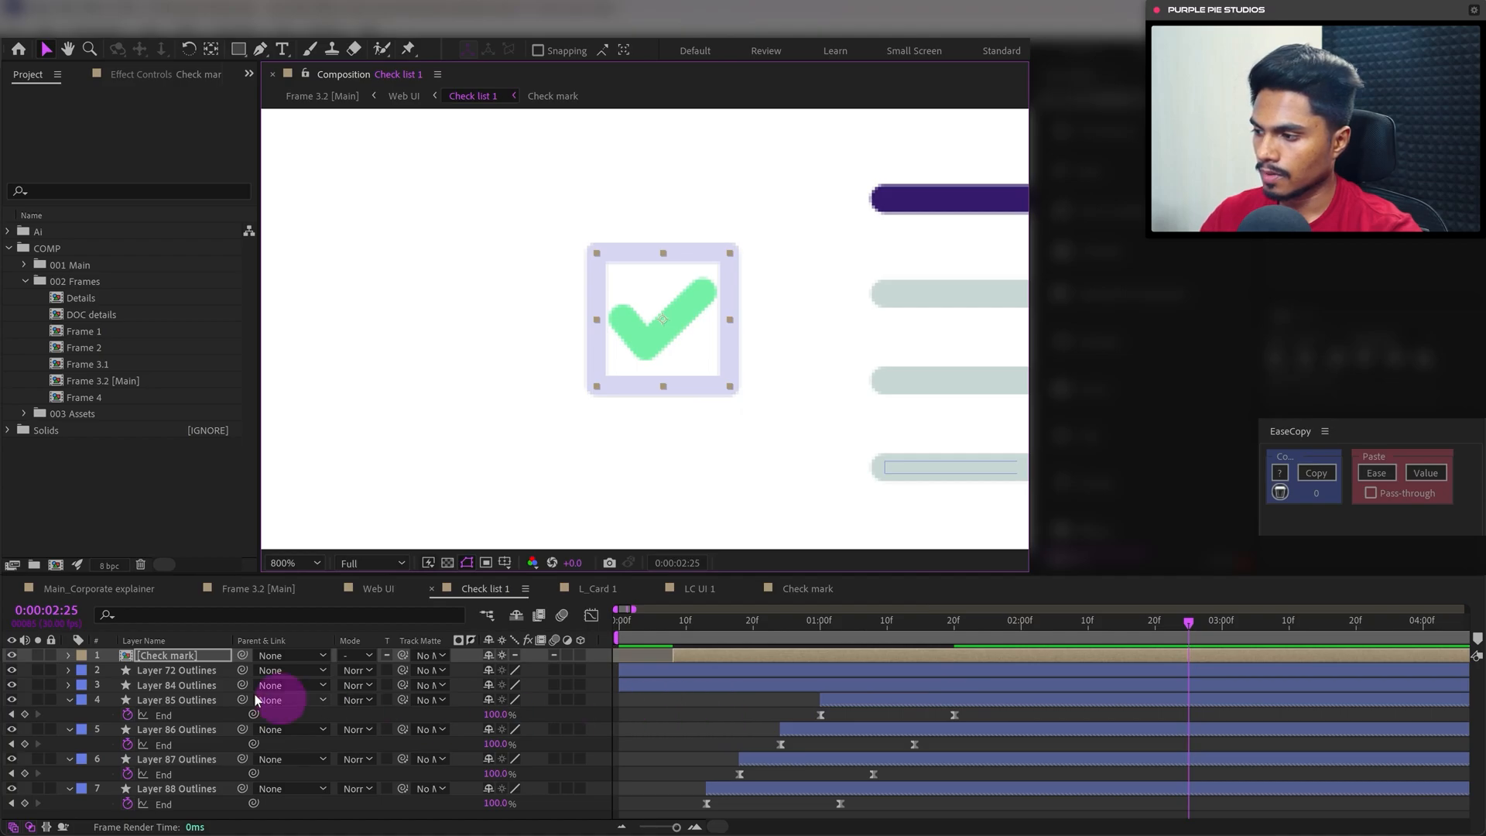
Delete the static check box layers, Layer 72 Outlines and Layer 84 Outlines, and preview the checklist animation from the start
left_click(184, 669)
left_click(178, 686, "shift")
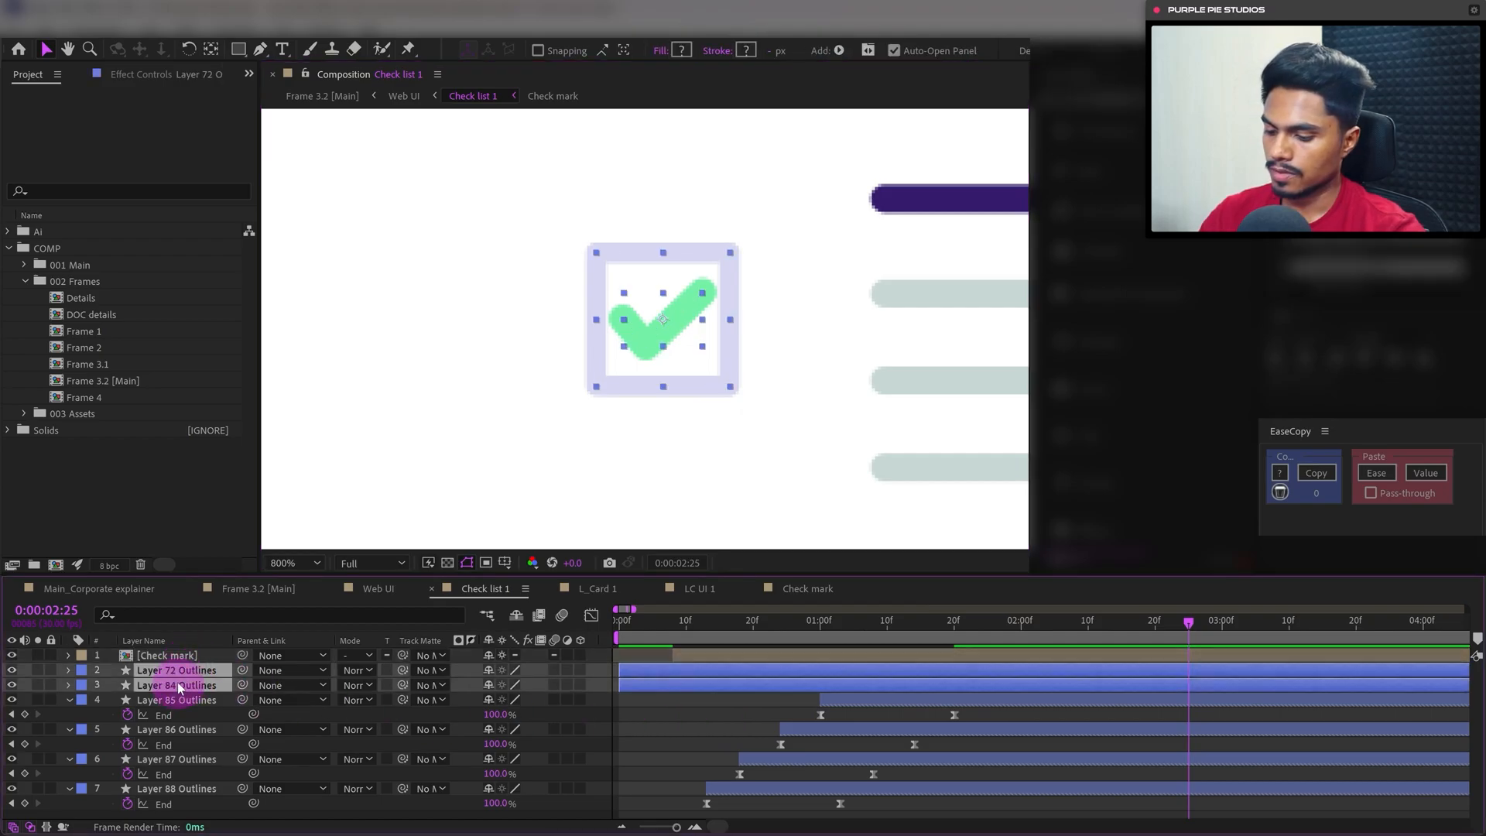
key("Delete")
key("comma")
left_click(629, 624)
key("space")
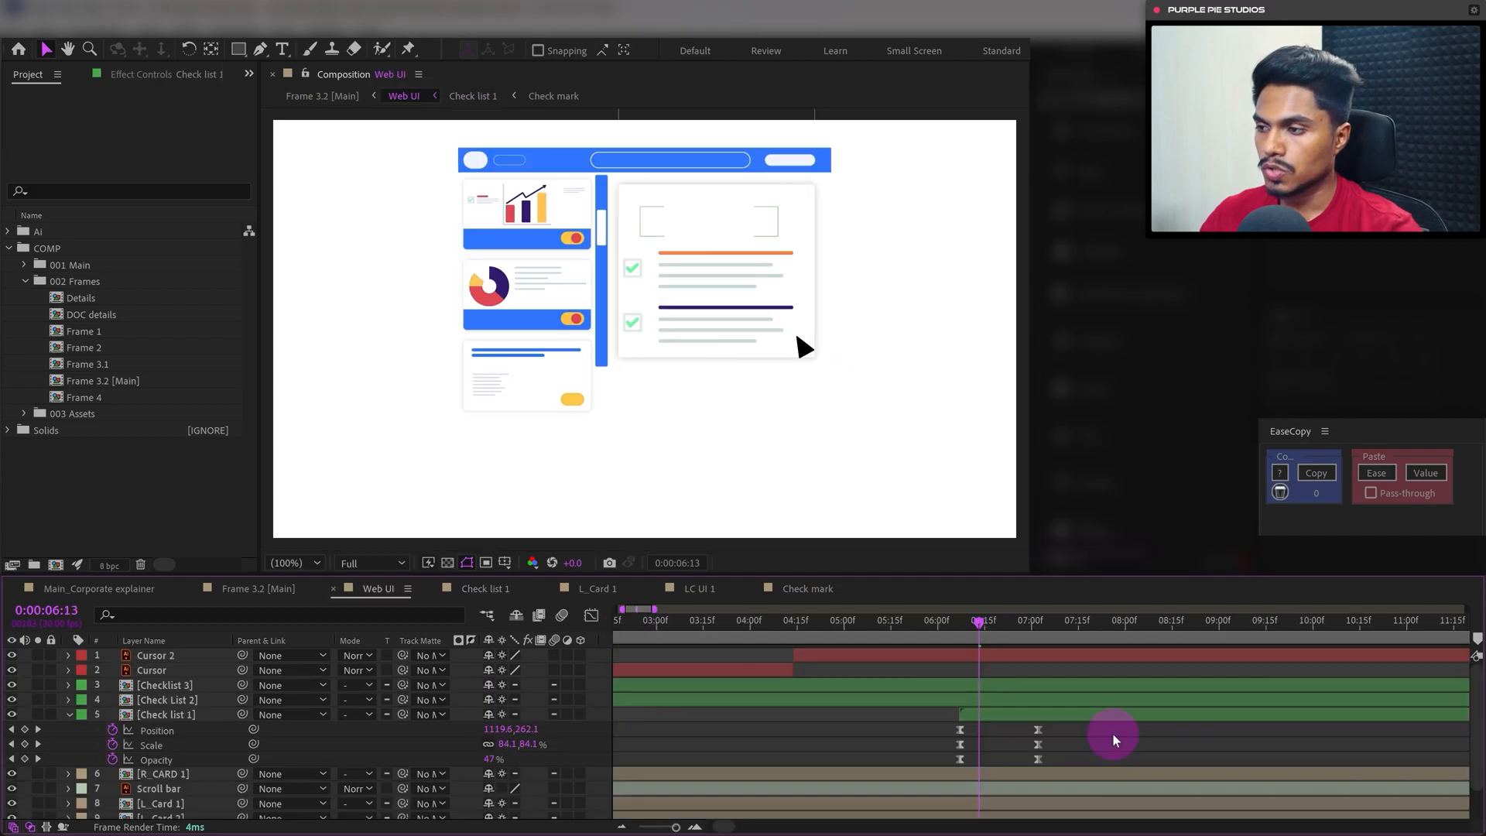
Rename the Check list 1 composition in the 003 Assets folder as Check list 1.1
left_click(159, 713)
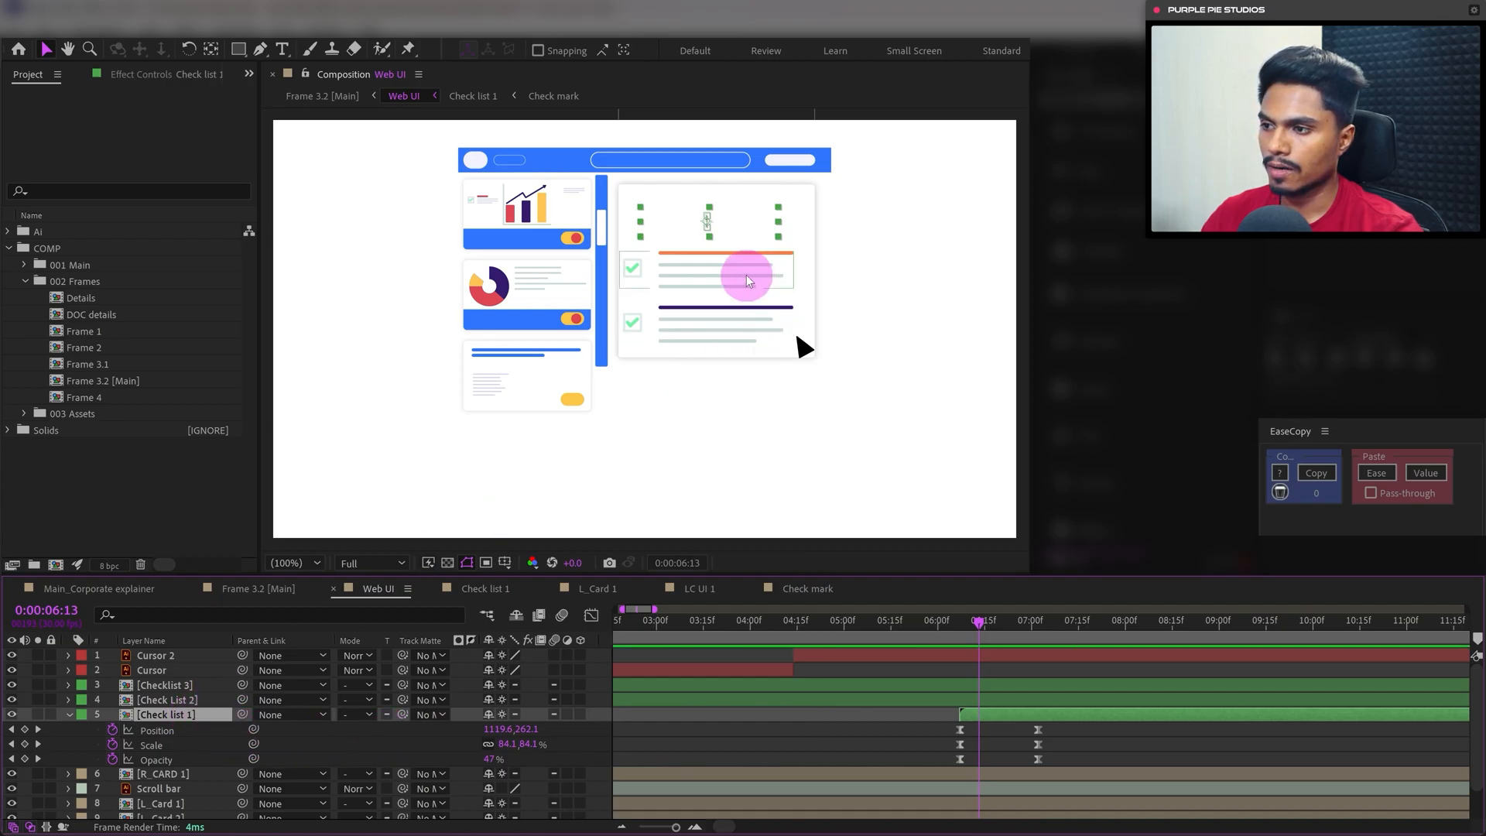
mouse_move(706, 263)
left_mouse_down()
mouse_move(721, 280)
mouse_move(706, 264)
left_mouse_up()
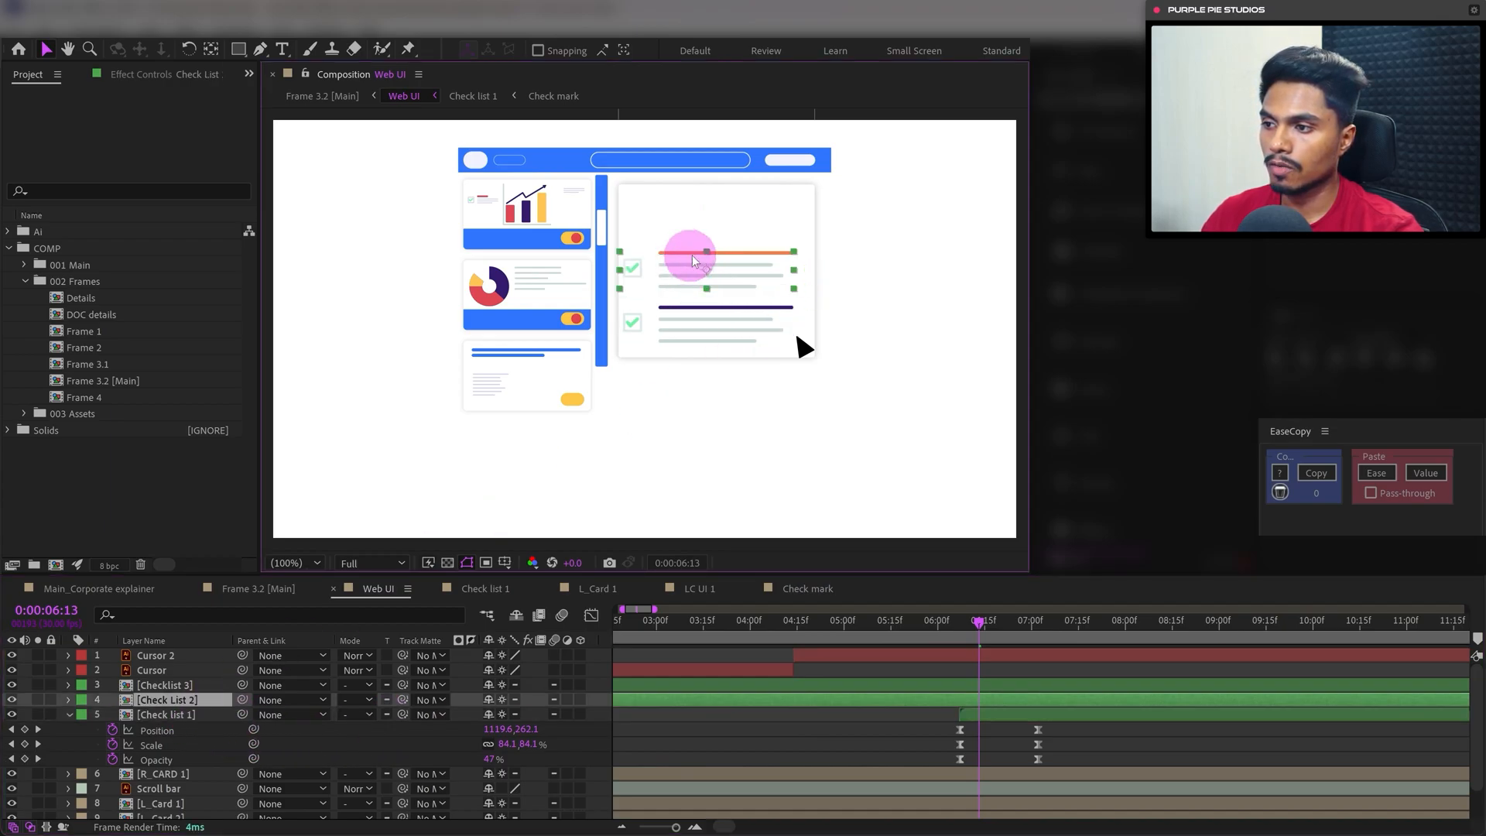
left_click(24, 415)
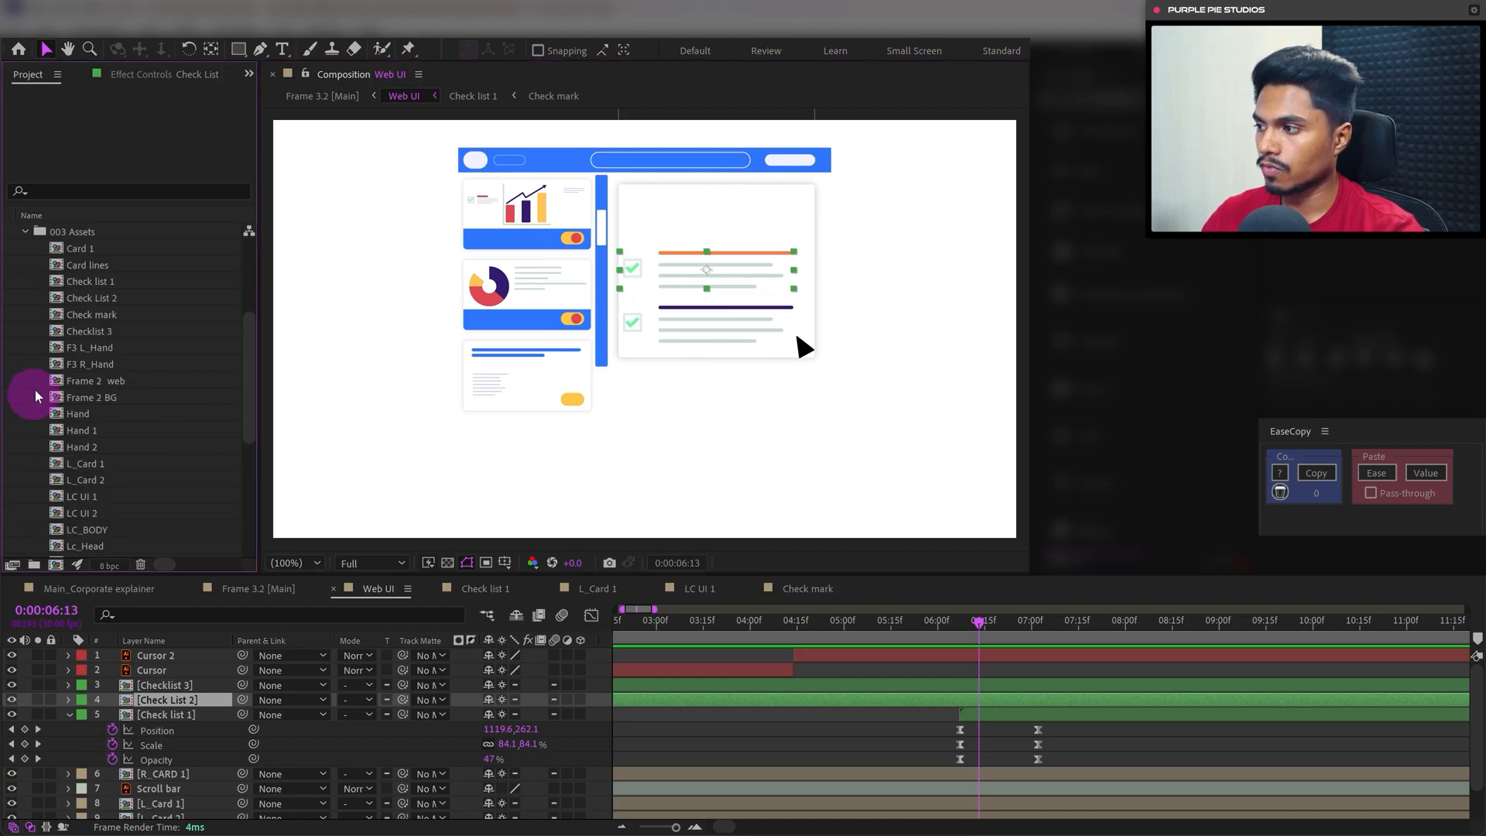
left_click(101, 282)
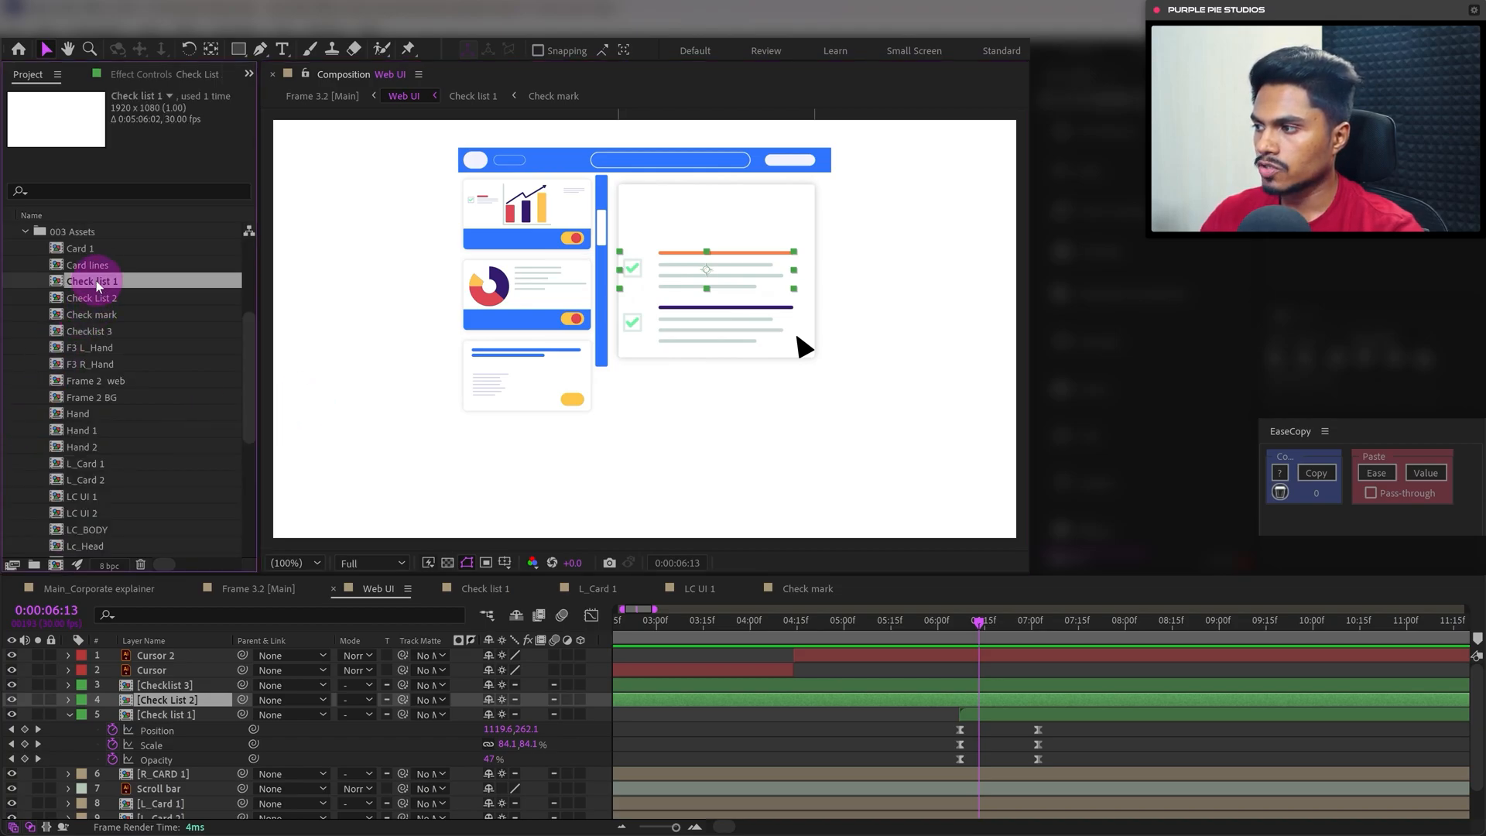
key("Return")
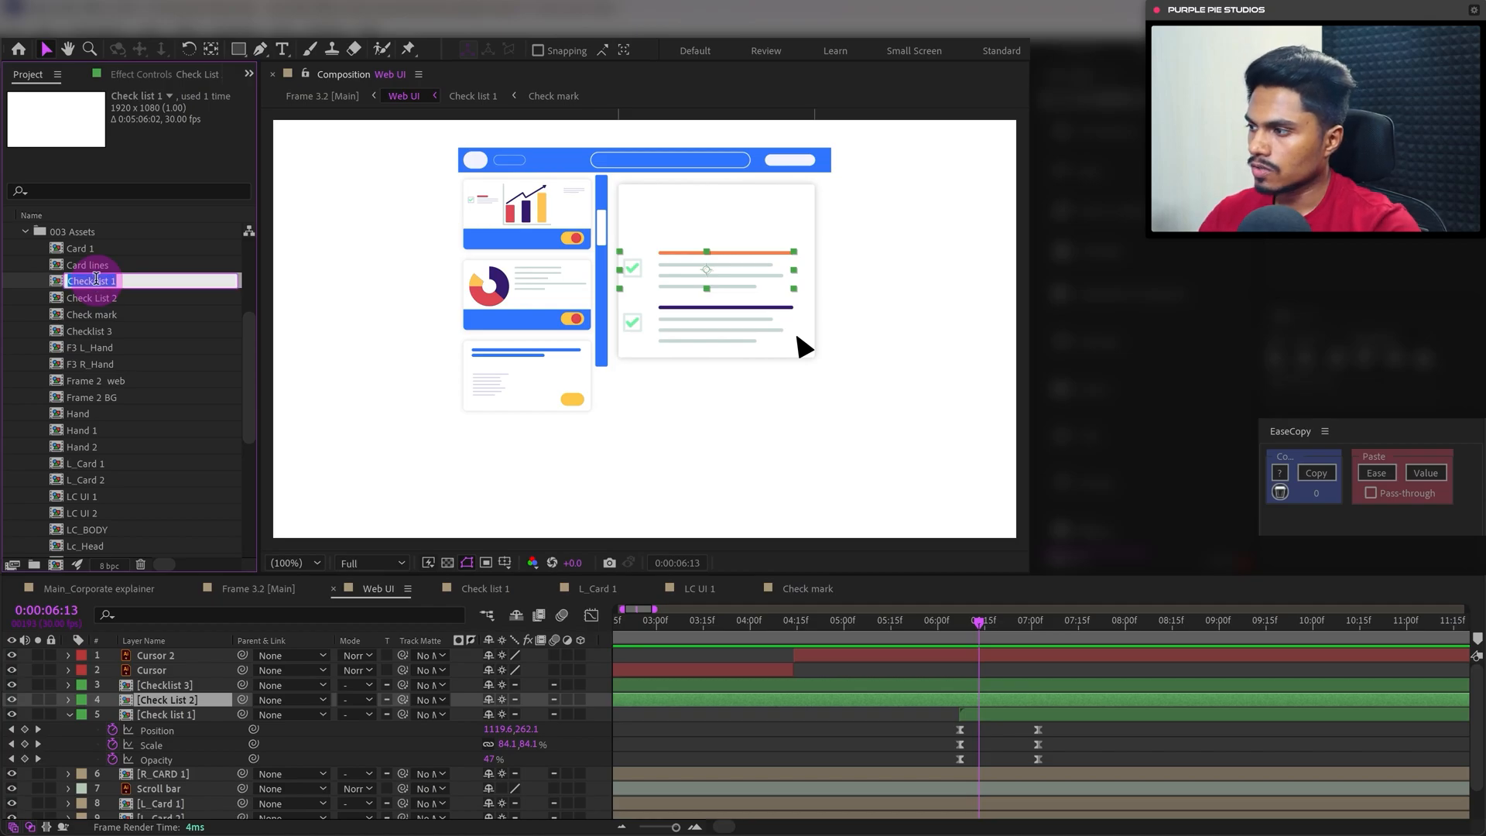
type(".1")
key("Return")
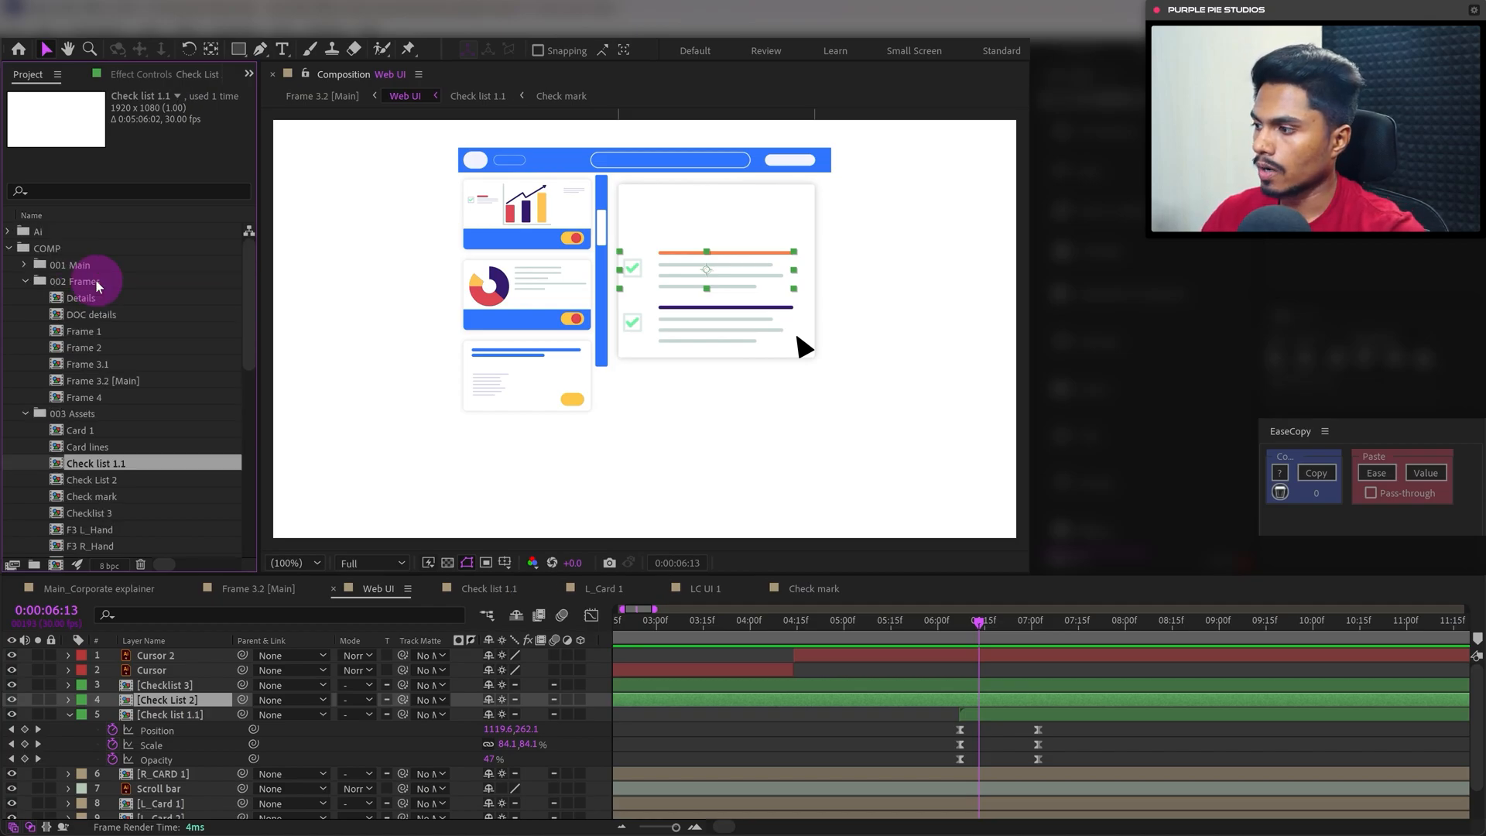
Duplicate the Check list 1.1 composition as Check list 1.2 and place it in Web UI below Check List 2, starting at 0:00:06:07
key("ctrl+d")
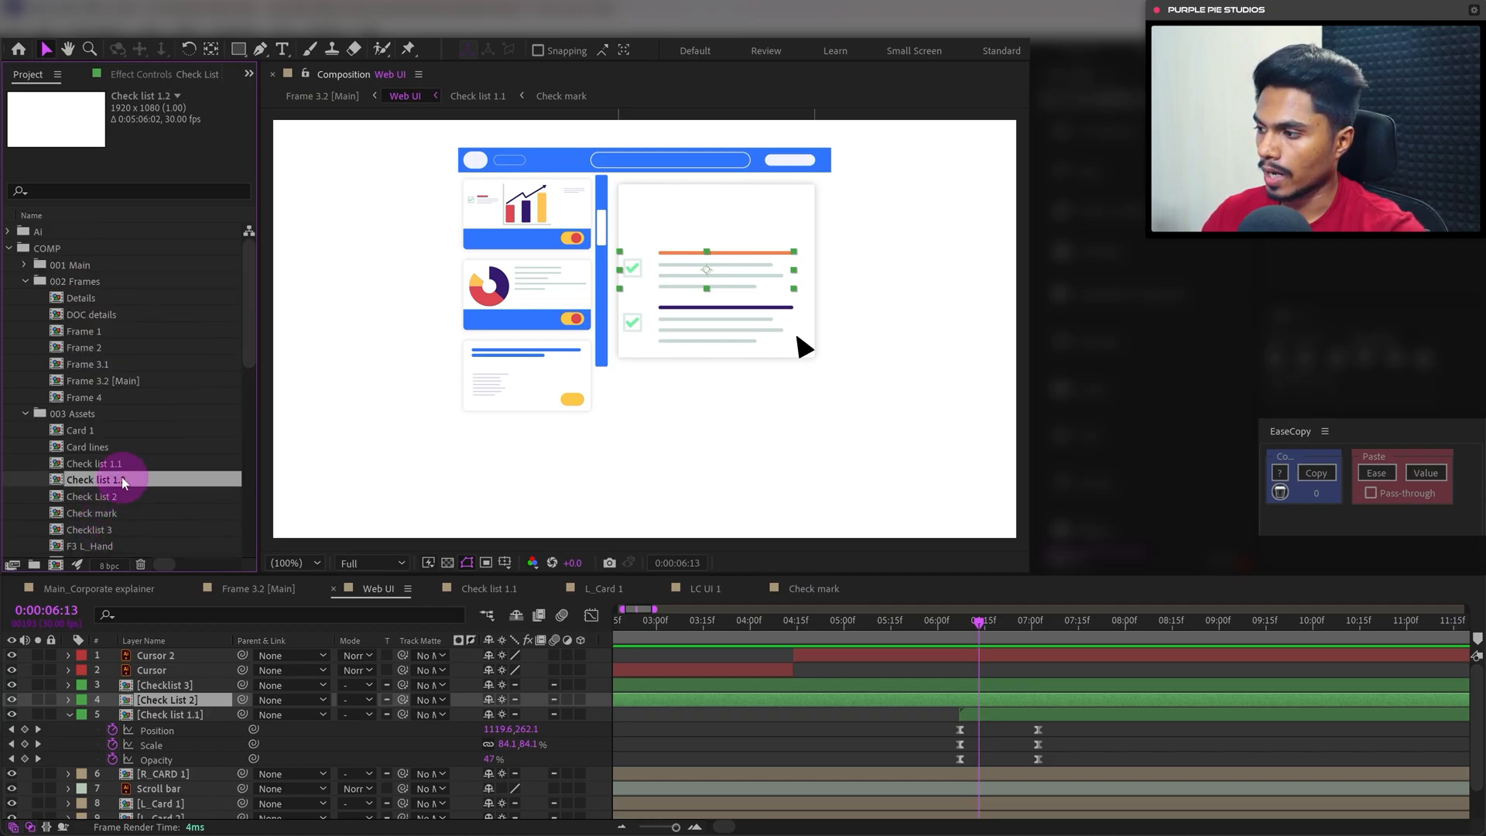
left_click_drag(123, 481, 288, 704)
left_click(191, 716)
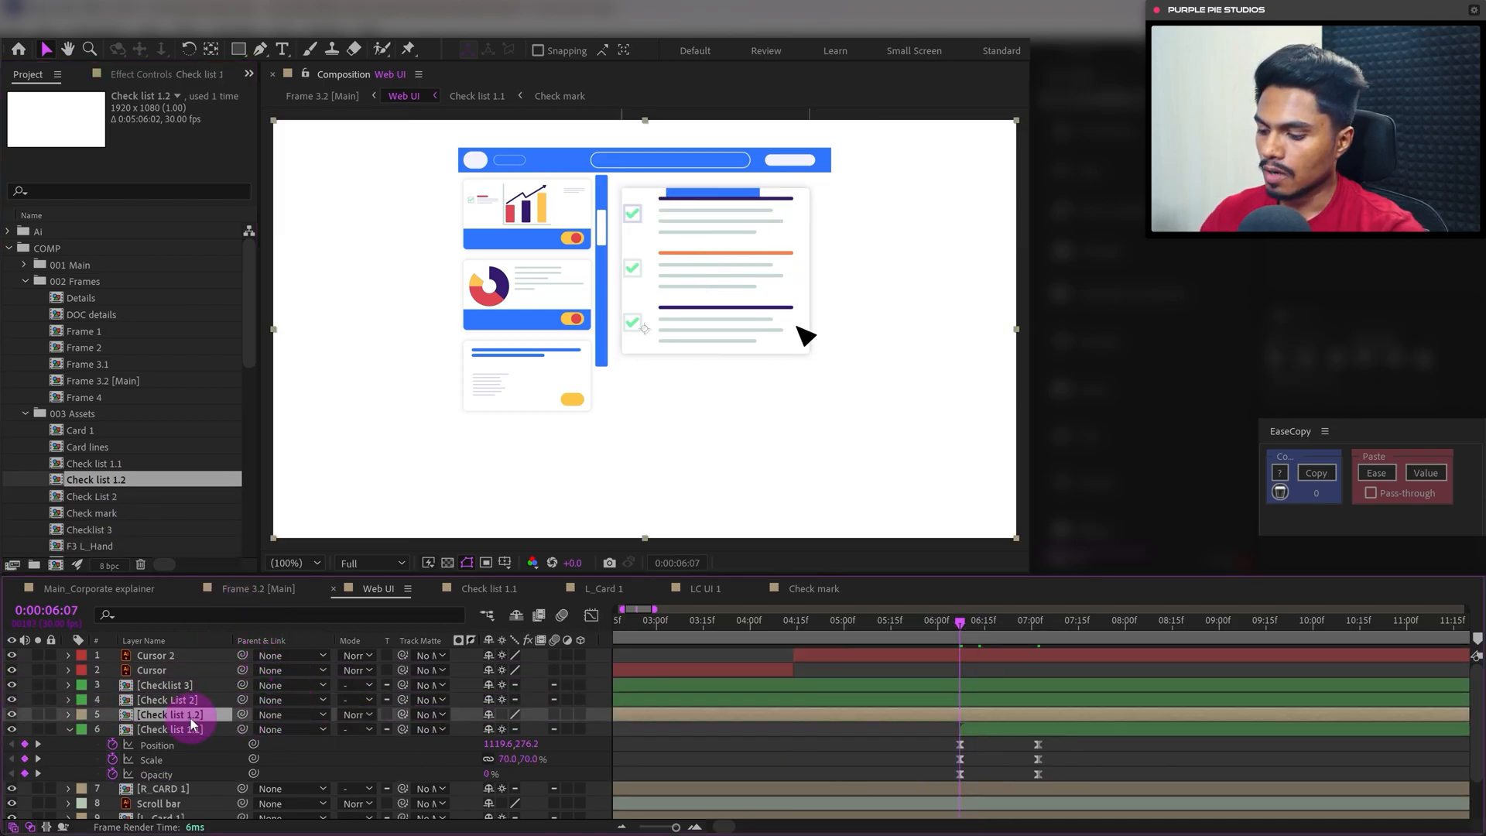
key("[")
Move the Check list 1.2 layer down over the second checklist item, viewed at 0:00:07:02
left_click(182, 728)
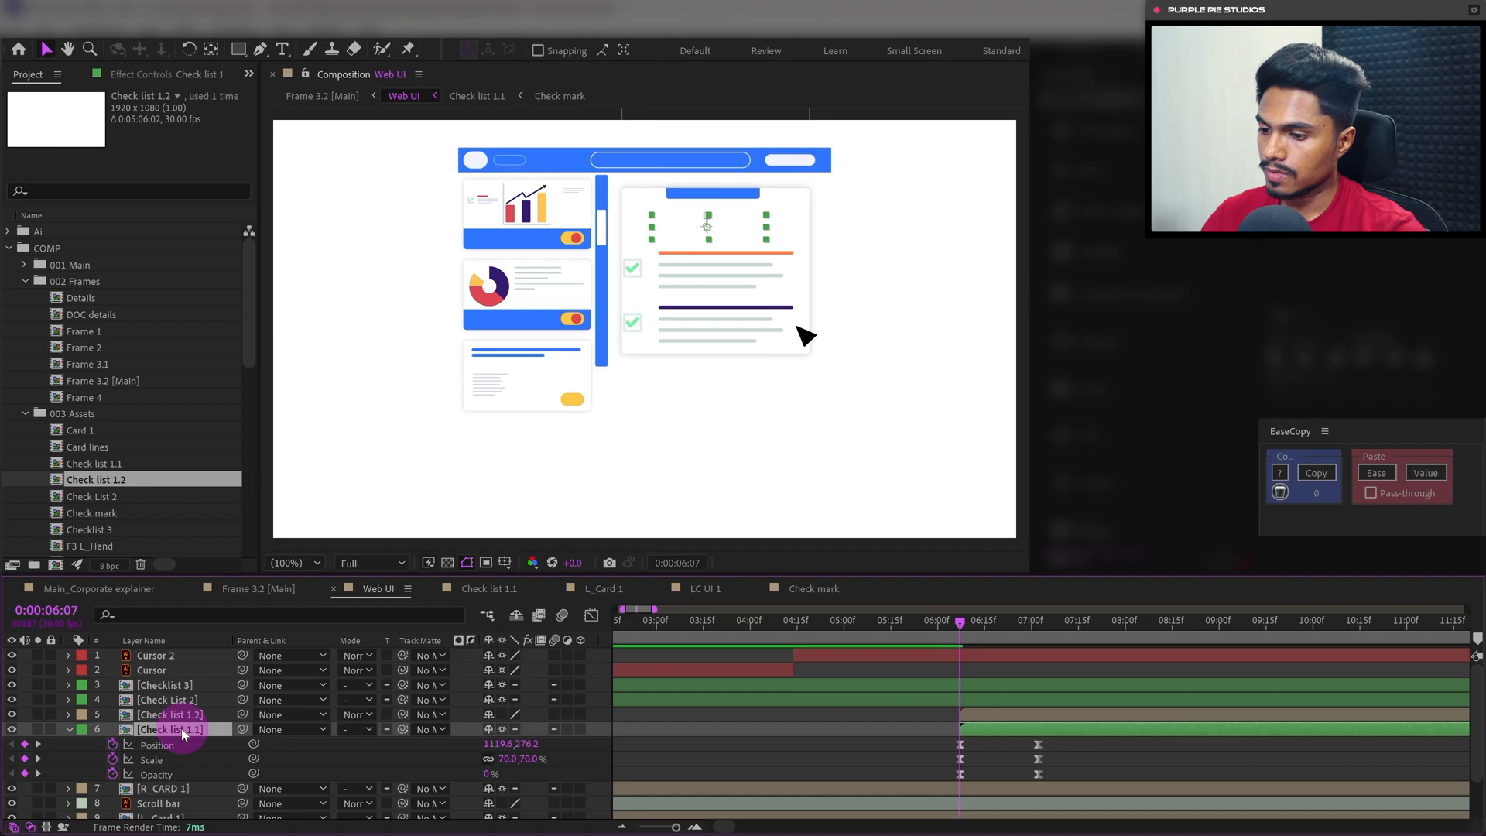
left_click(187, 713)
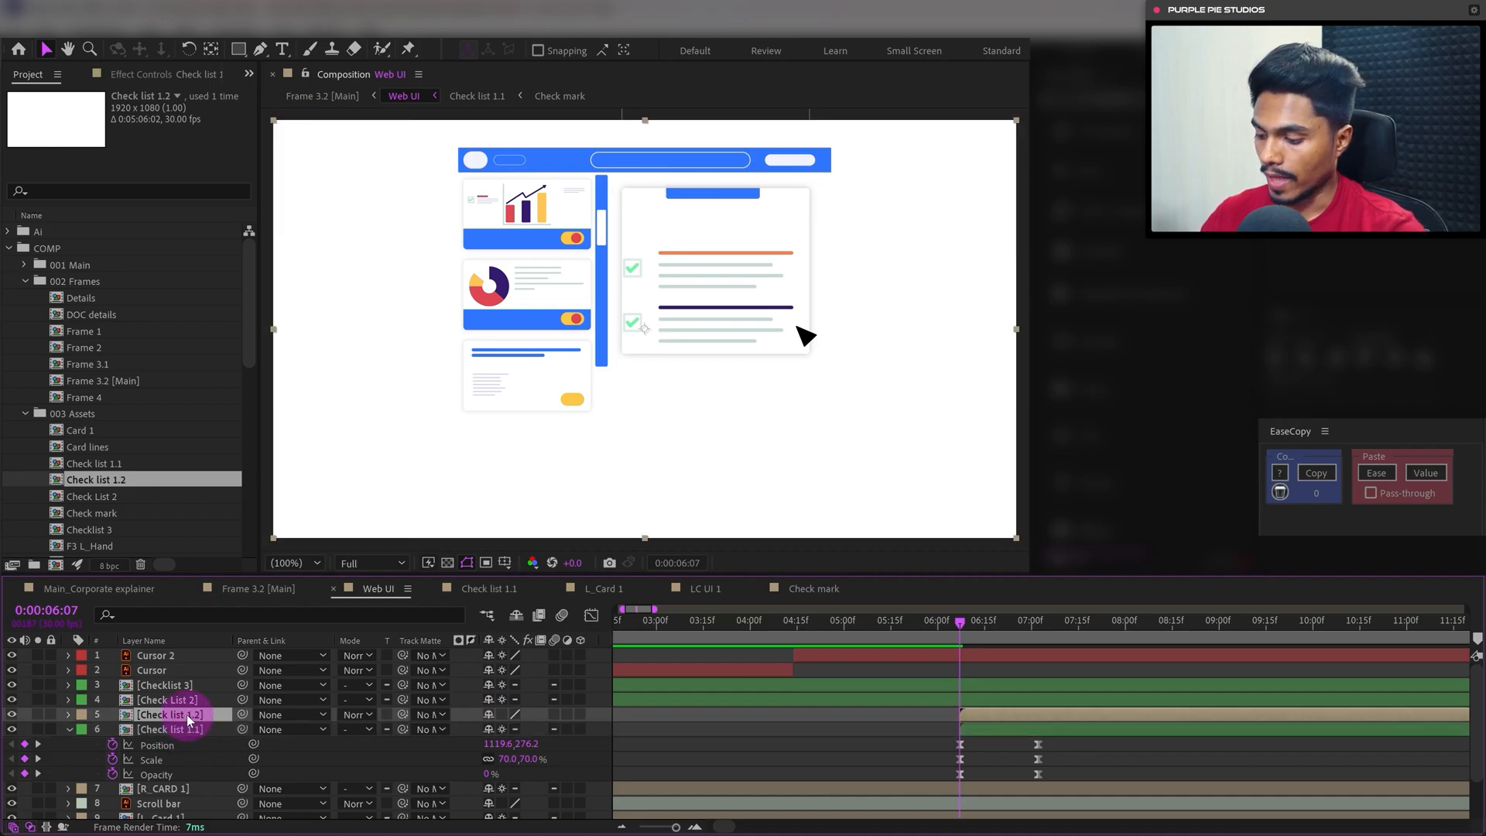
key("k")
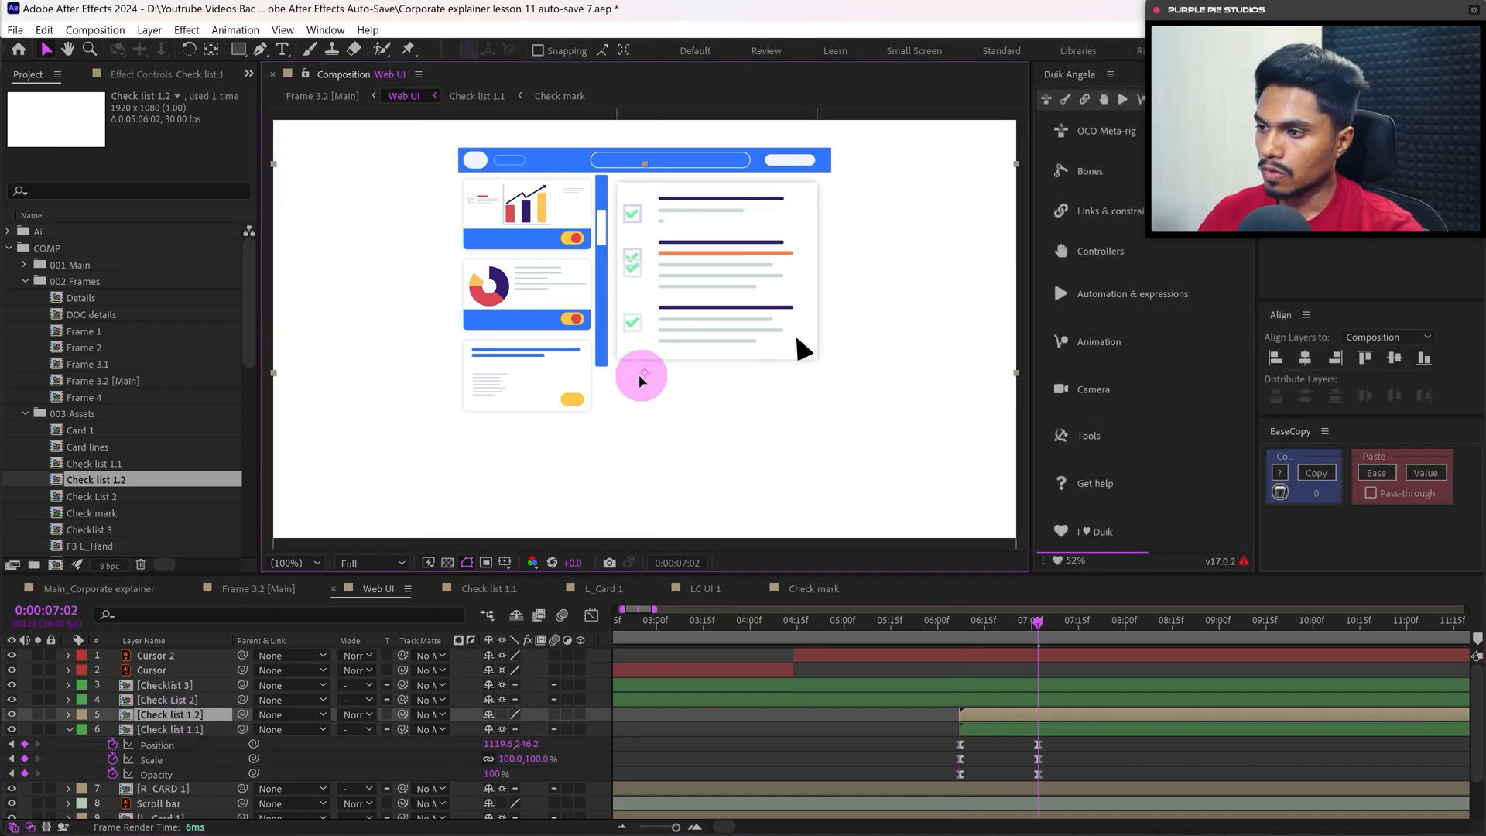
In the Check list 1.2 composition, change the stroke color of the uppermost line to orange
double_click(175, 713)
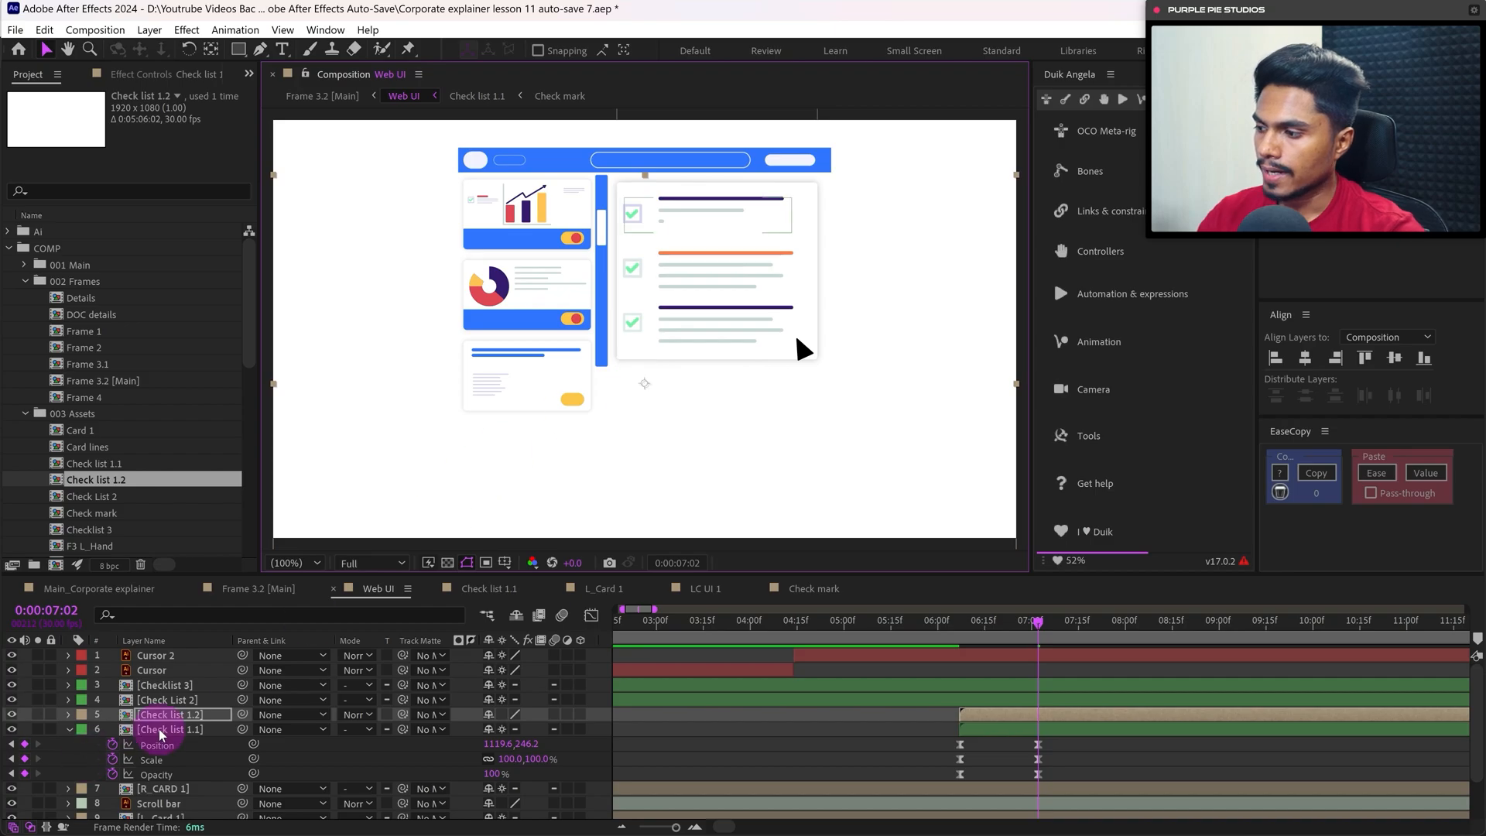
left_click(867, 234)
left_click(746, 50)
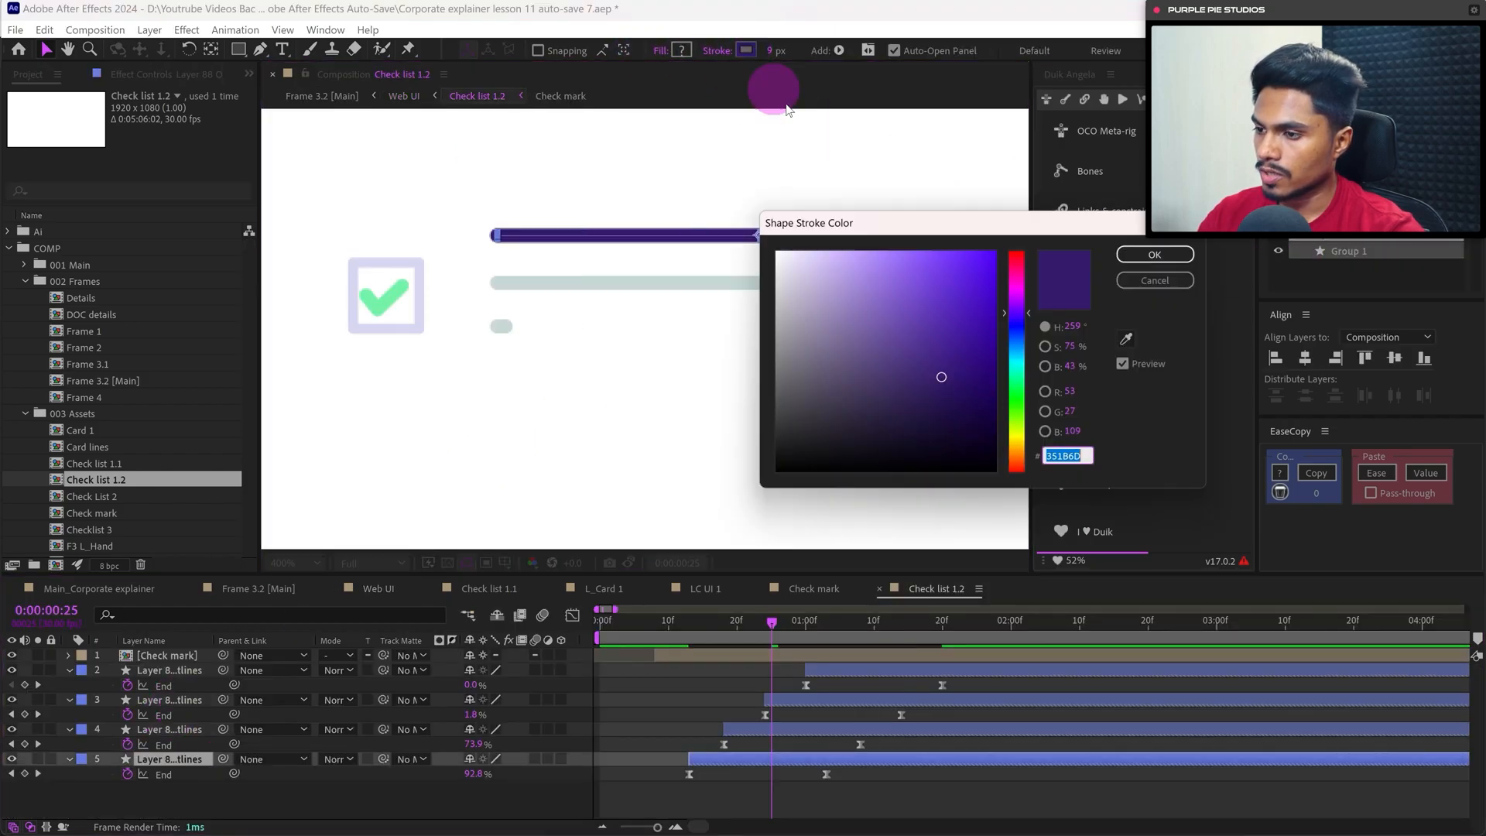
mouse_move(1017, 310)
left_mouse_down()
mouse_move(983, 438)
mouse_move(945, 176)
left_mouse_up()
left_click(1155, 254)
left_click(730, 766)
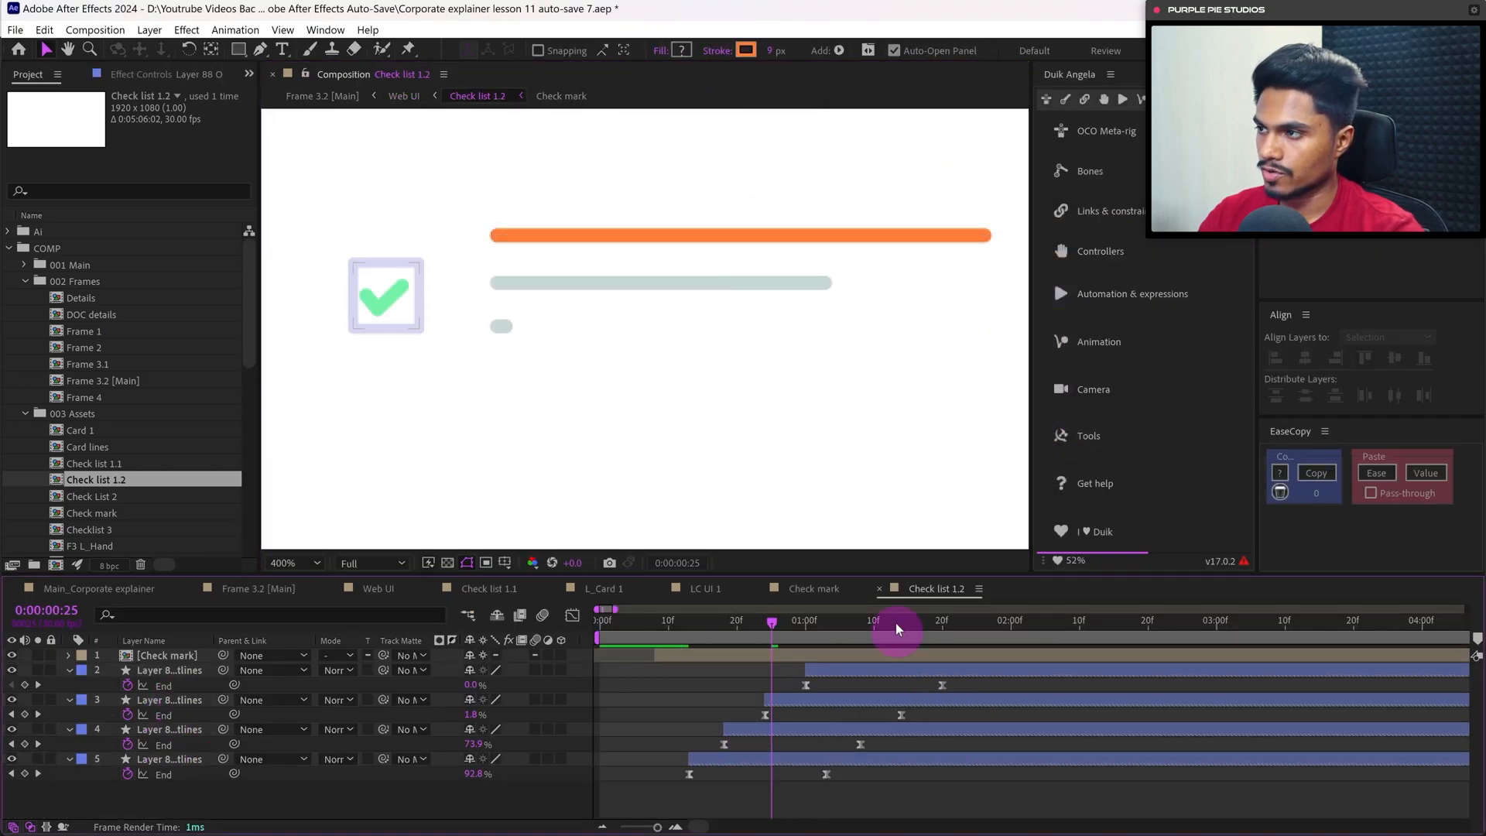
Return to the Web UI composition and delete the old Check List 2 layer
left_click(880, 590)
left_click(1086, 700)
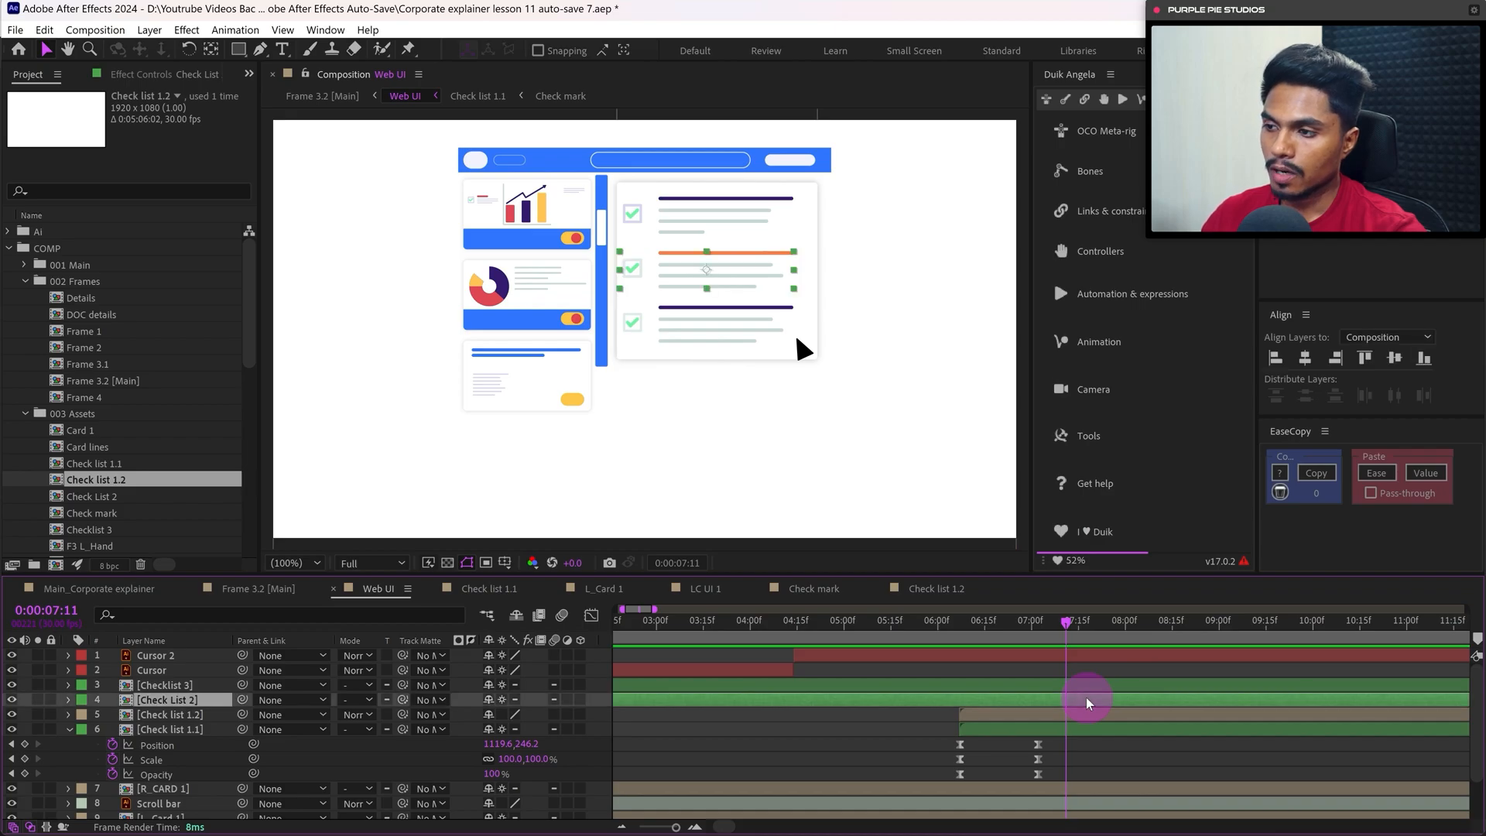
key("Delete")
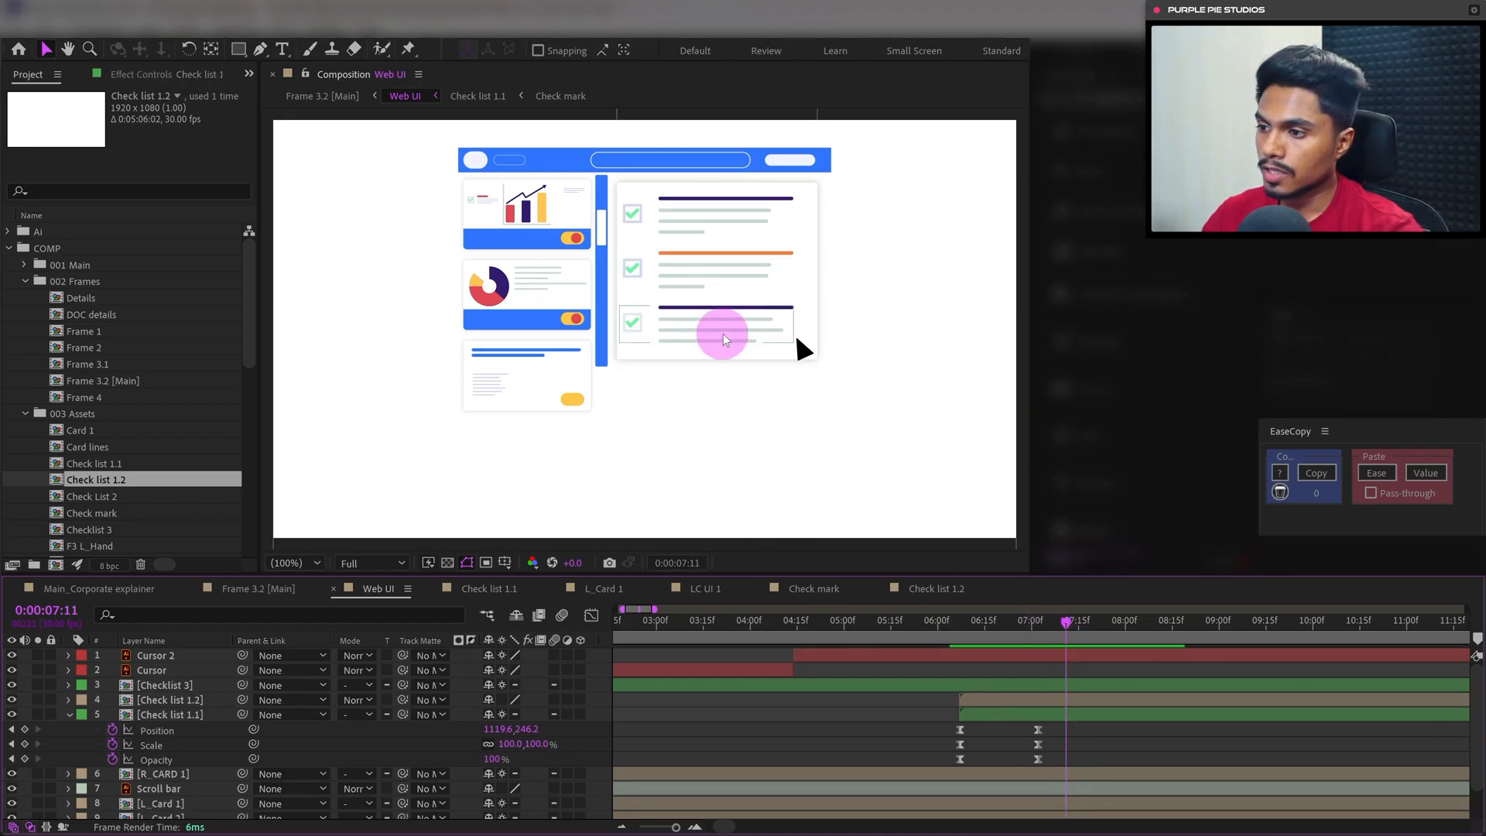
Duplicate the Check list 1.1 layer and move the copy above the Check list 1.2 layer
left_click(194, 717)
left_click(193, 717)
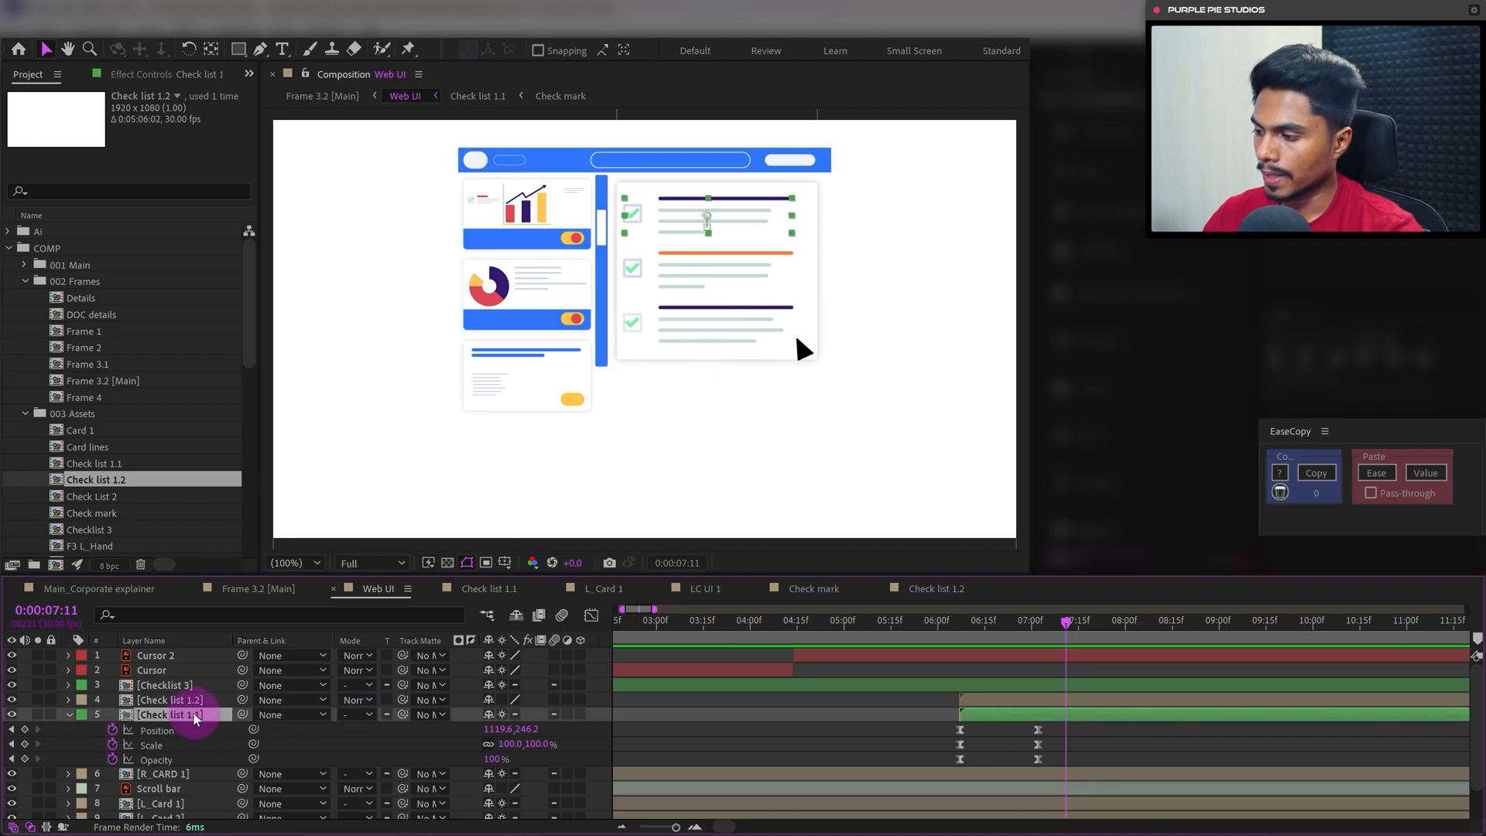
key("ctrl+d")
left_click_drag(192, 717, 208, 692)
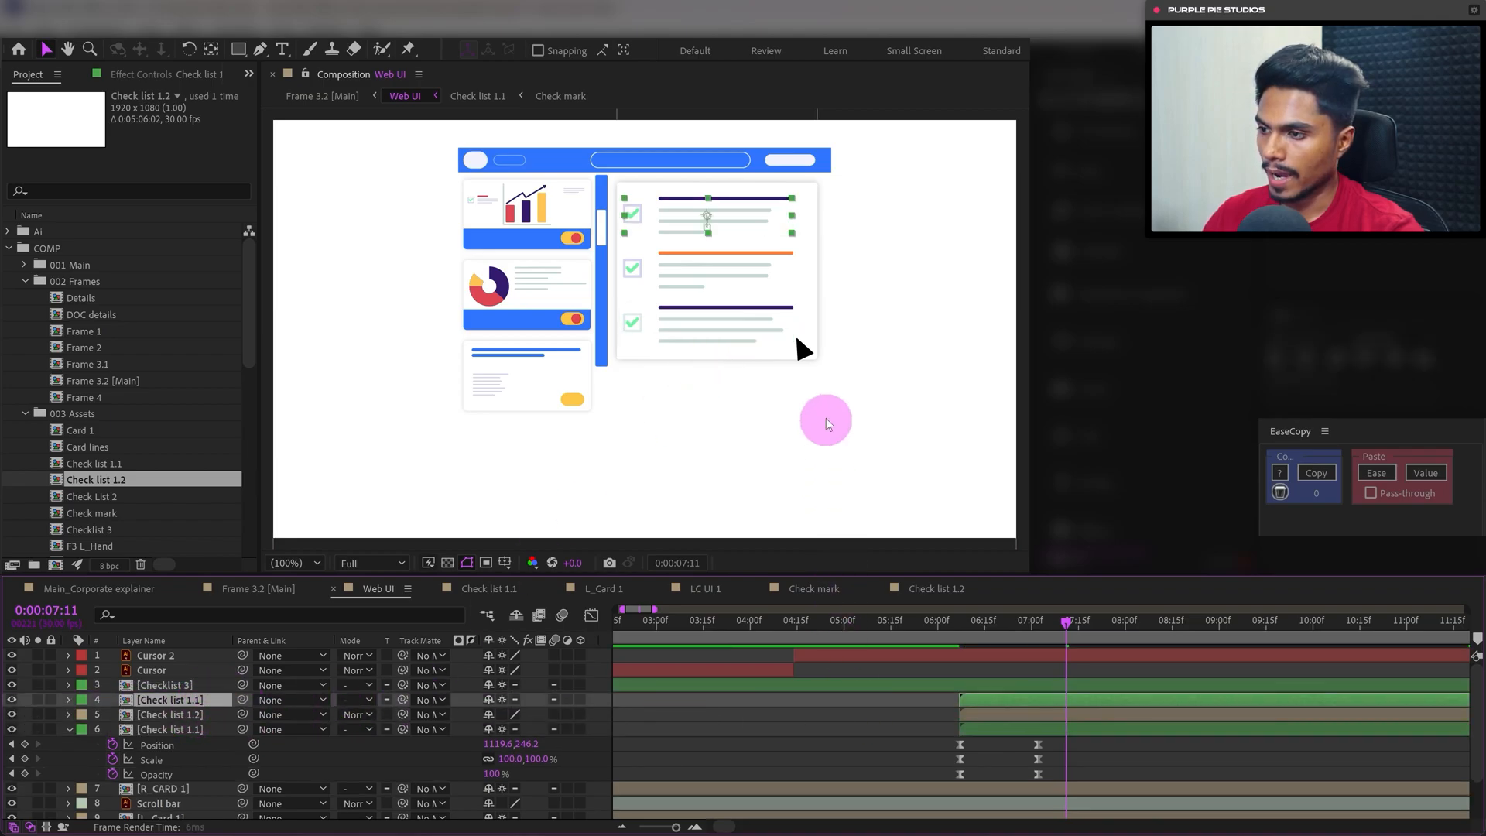
Shift both Position keyframes of the upper Check list 1.1 copy down to the third checklist row, reaching 1119.6, 527.2 at 0:00:07:02
key("u")
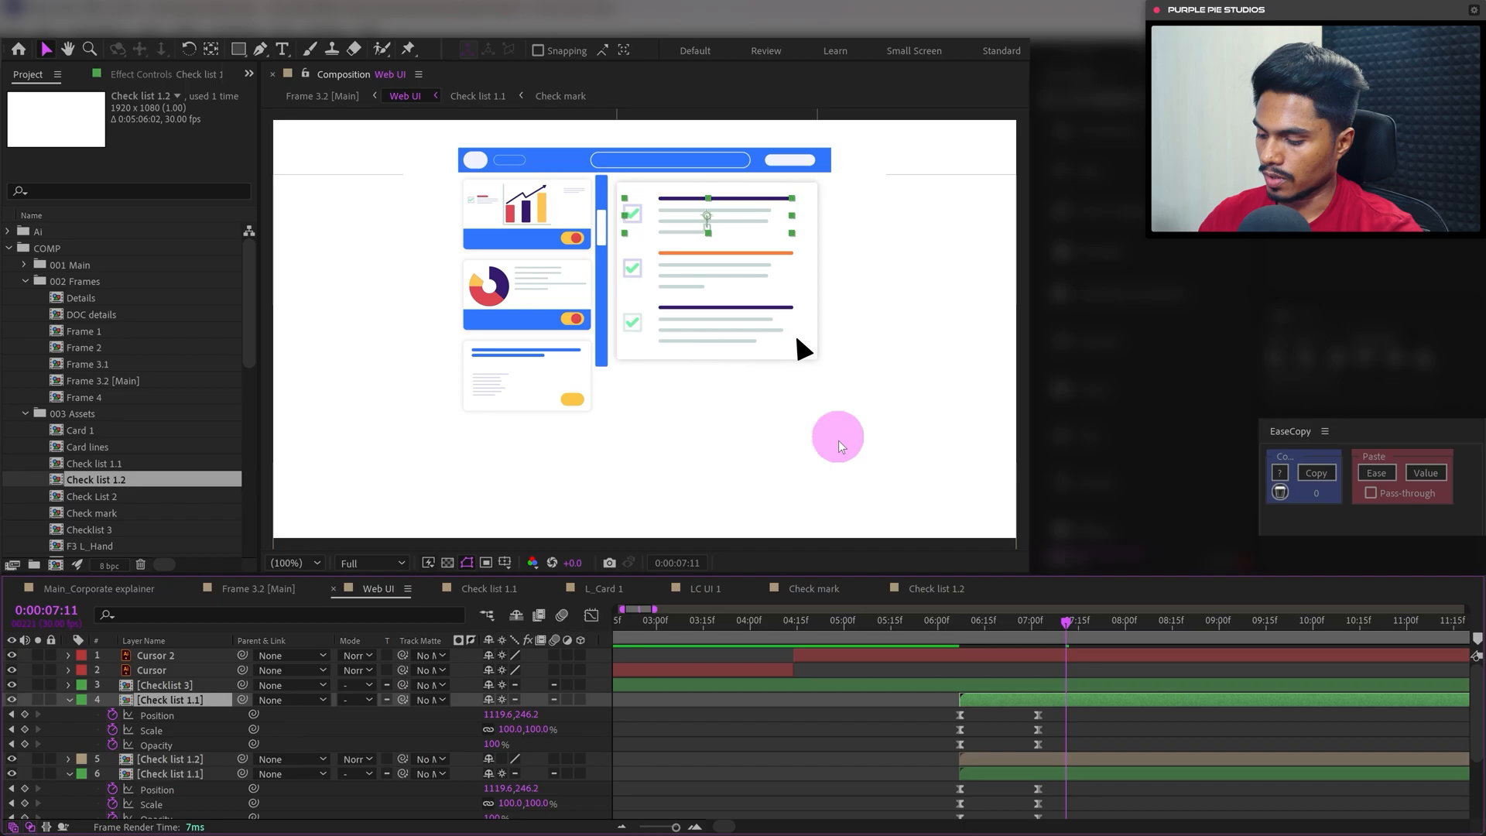
key("j")
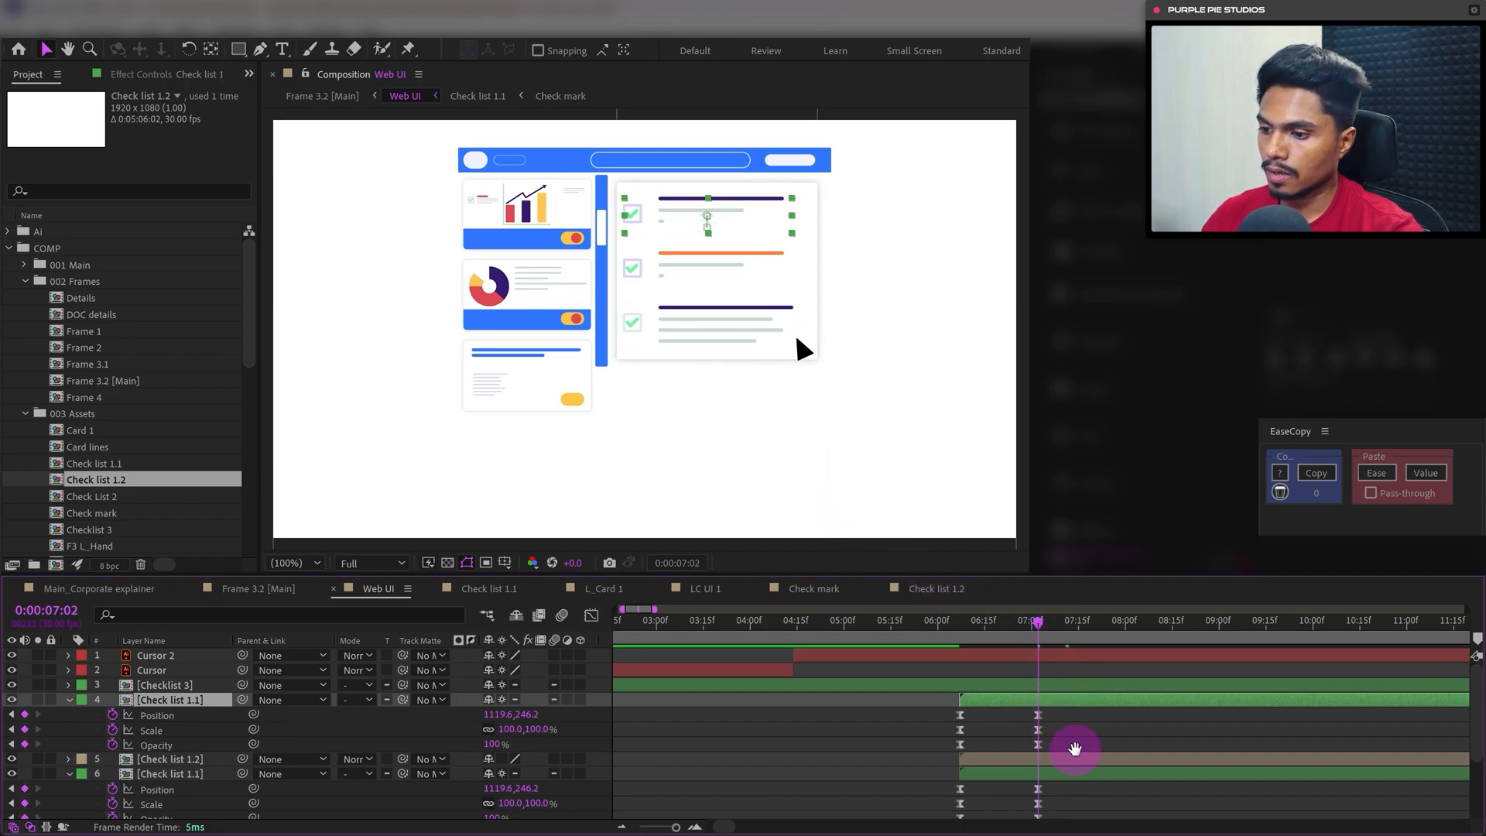
left_click_drag(1075, 749, 939, 710)
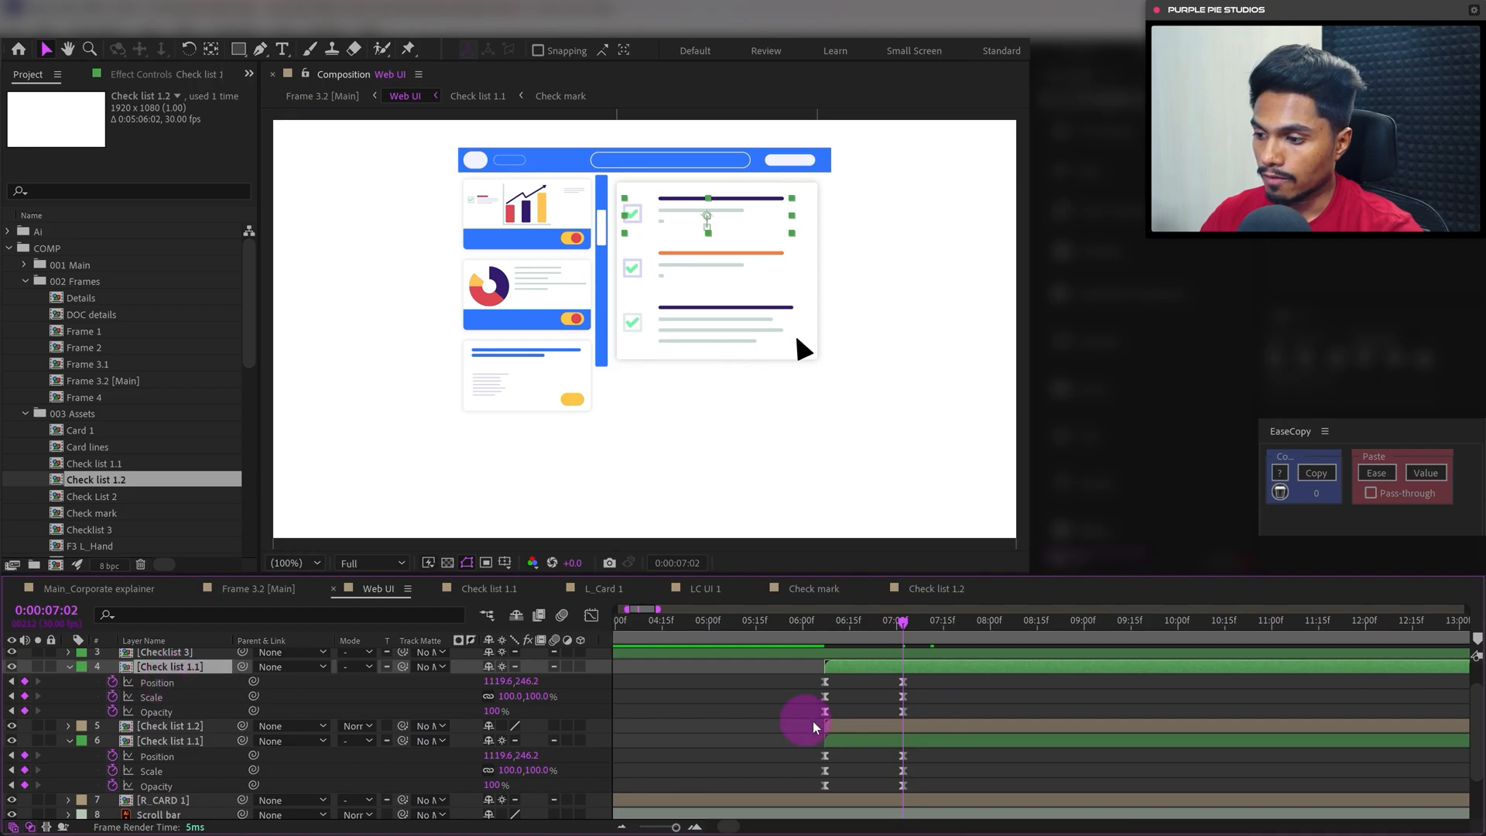
left_click_drag(923, 678, 808, 681)
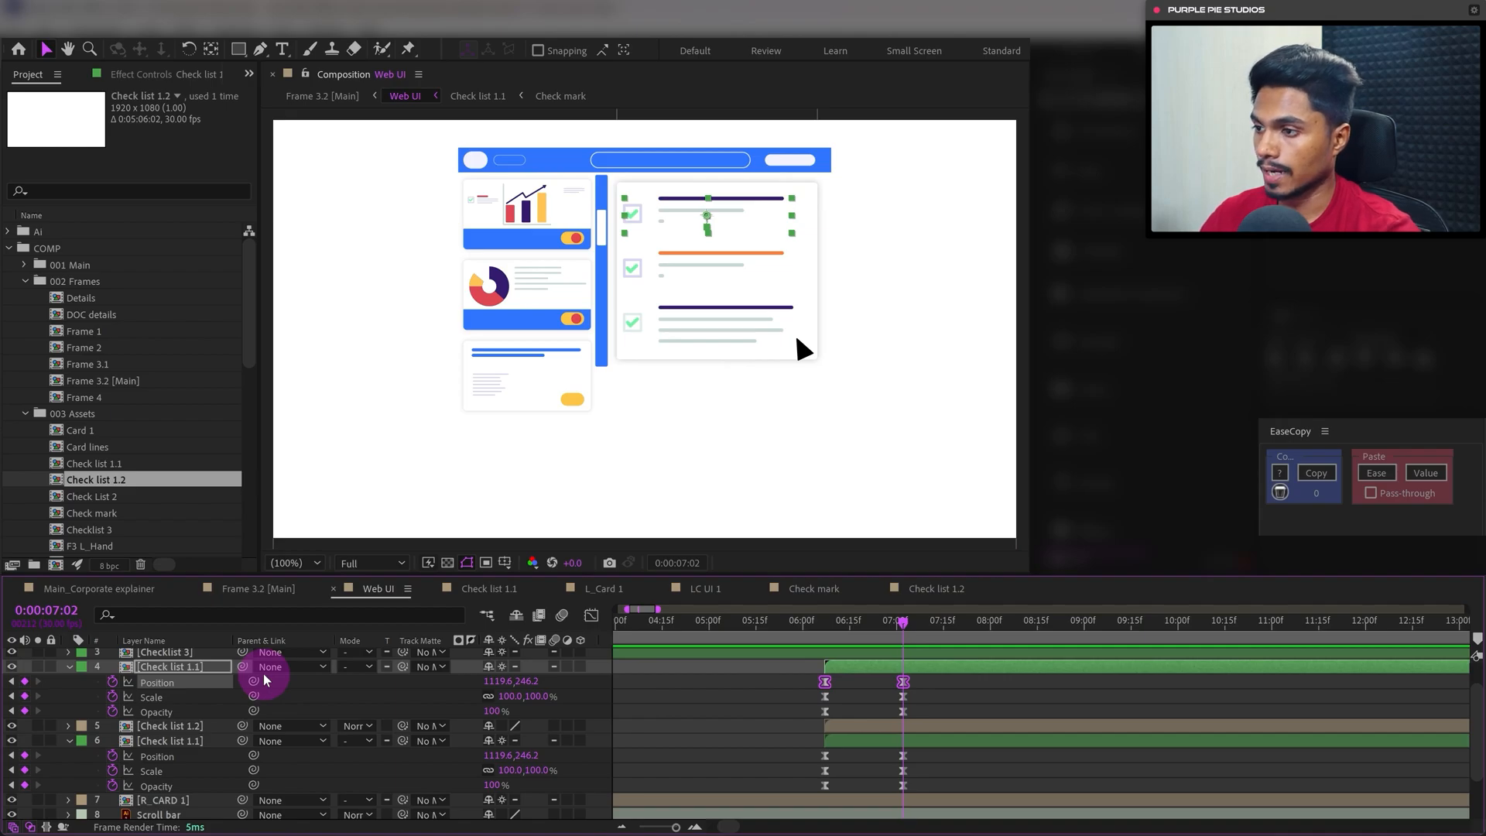
key("shift+Down")
key("shift+Down")
key("shift+Down")
key("shift+Down")
key("shift+Down")
key("shift+Down")
key("shift+Down")
key("shift+Down")
key("shift+Down")
key("shift+Down")
key("shift+Down")
key("shift+Down")
key("shift+Down")
key("shift+Down")
key("shift+Down")
key("shift+Down")
key("shift+Down")
key("shift+Down")
key("shift+Down")
key("shift+Down")
key("shift+Down")
key("shift+Down")
key("shift+Down")
key("shift+Down")
key("shift+Down")
key("shift+Down")
key("shift+Down")
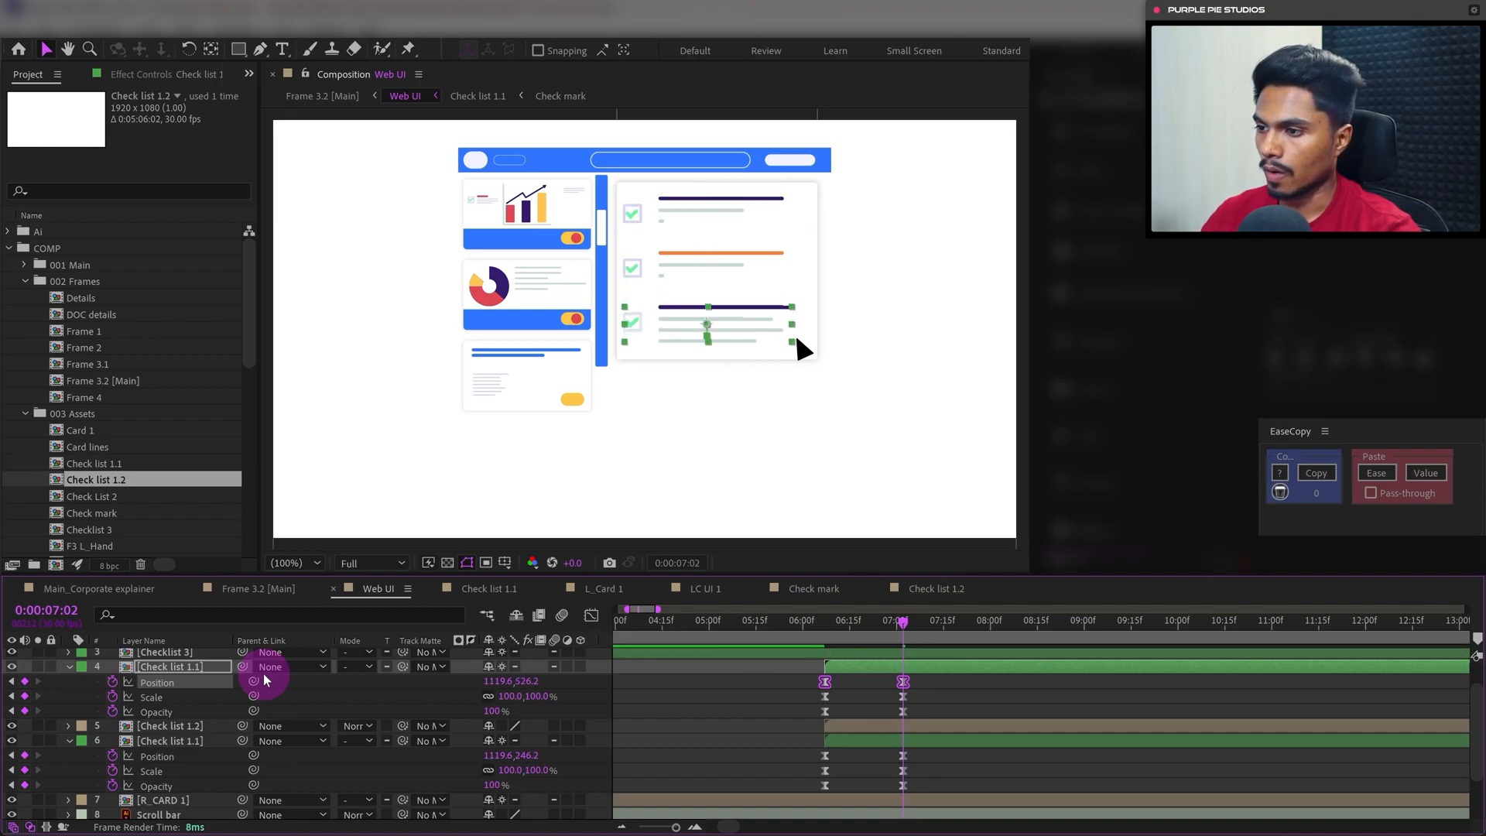
key("Down")
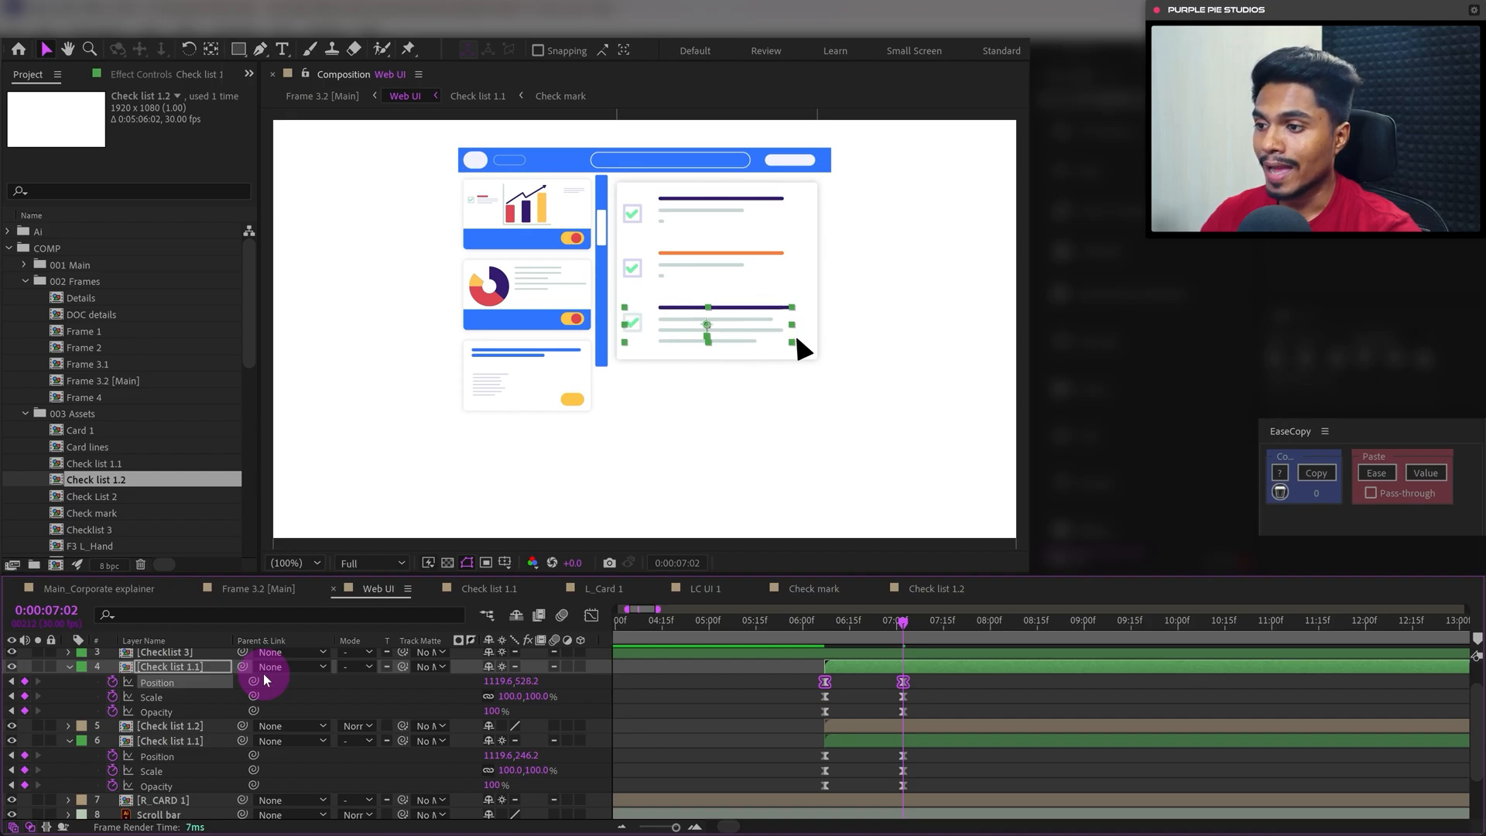
key("Up")
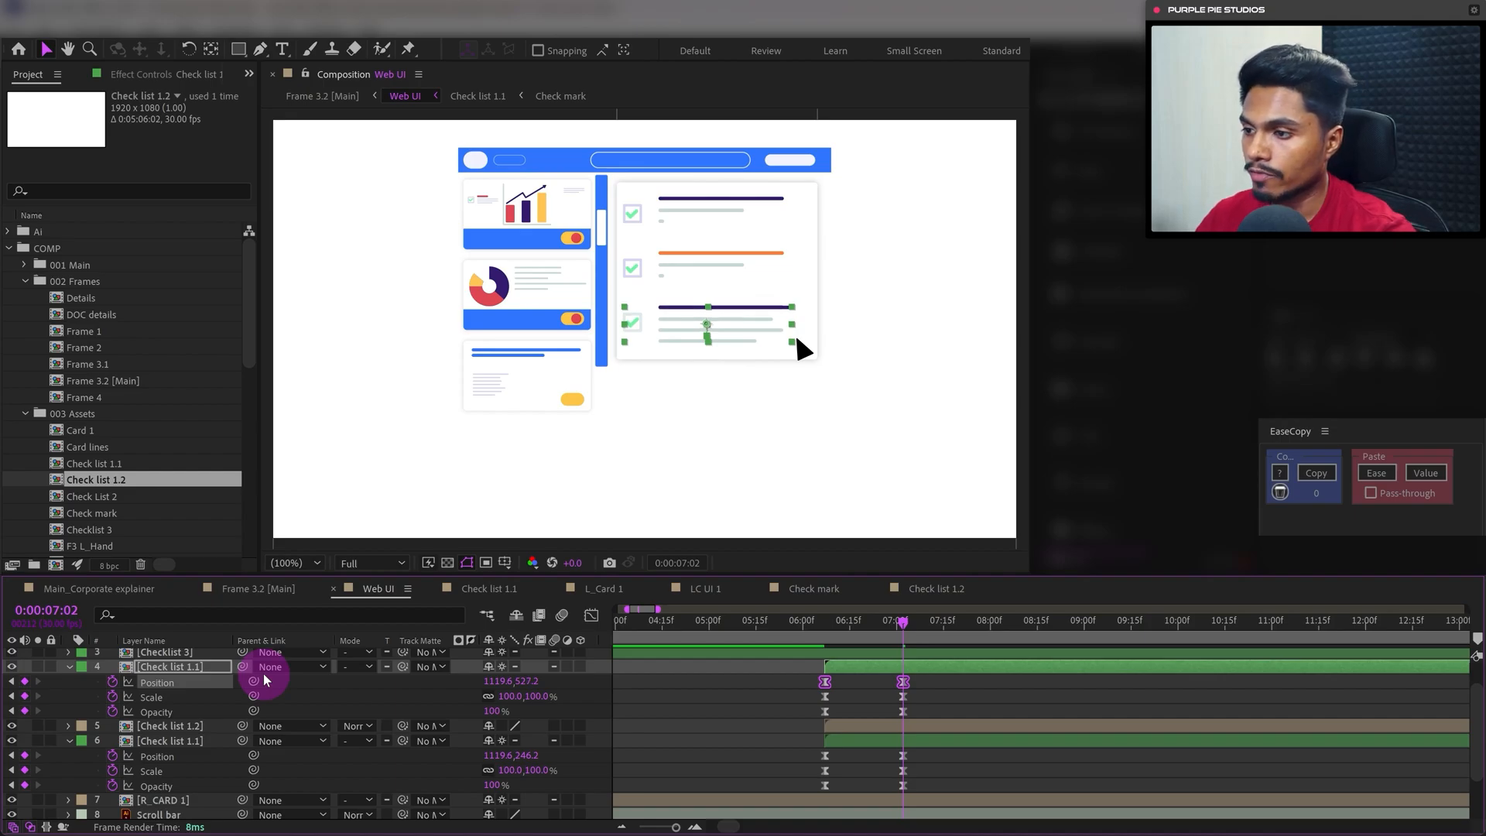
Delete the old Checklist 3 layer from the Web UI composition
left_click(852, 700)
scroll(960, 699, "up", 1)
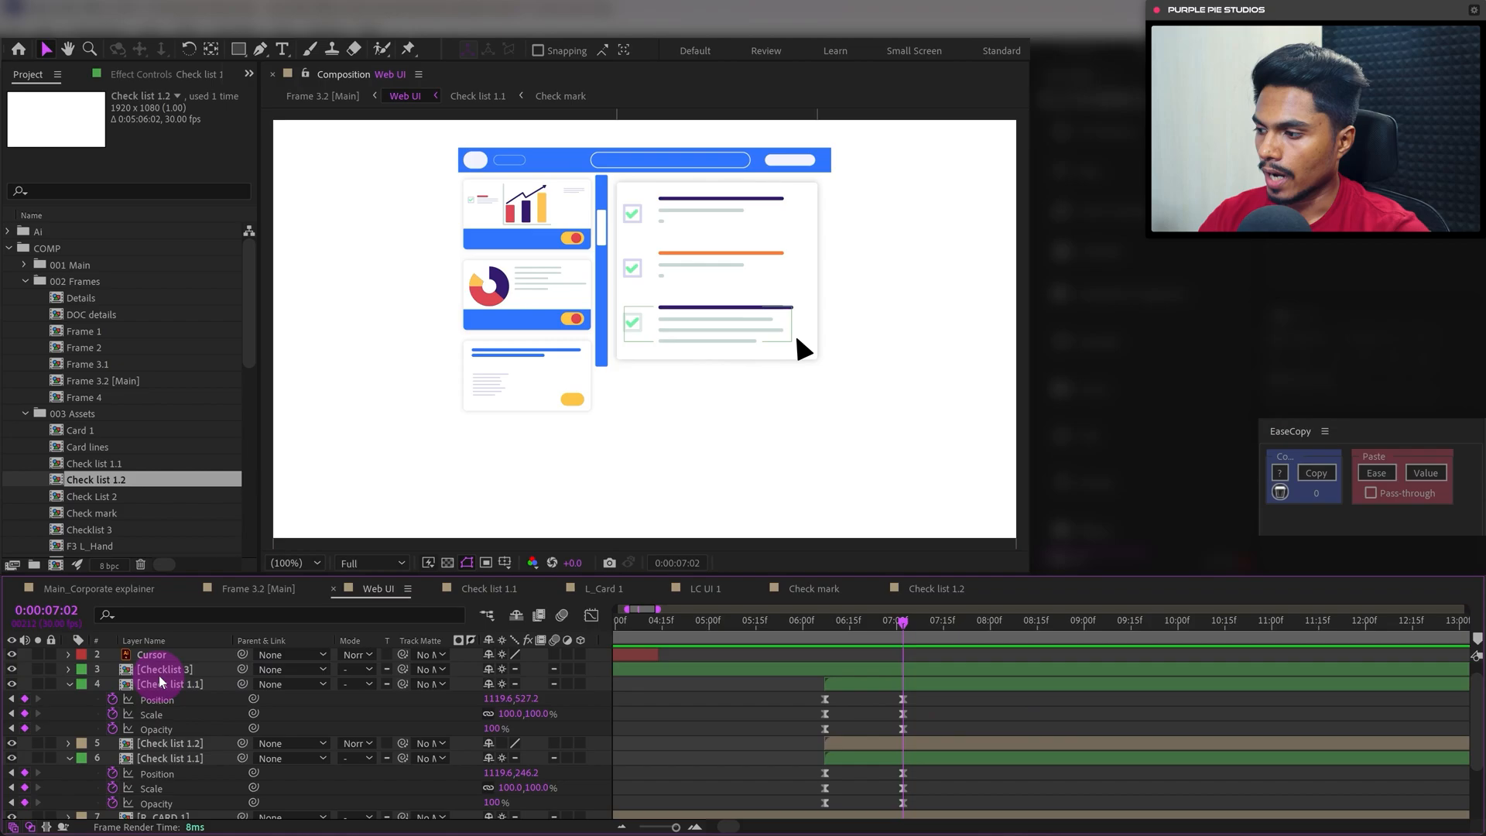
left_click(170, 676)
key("Delete")
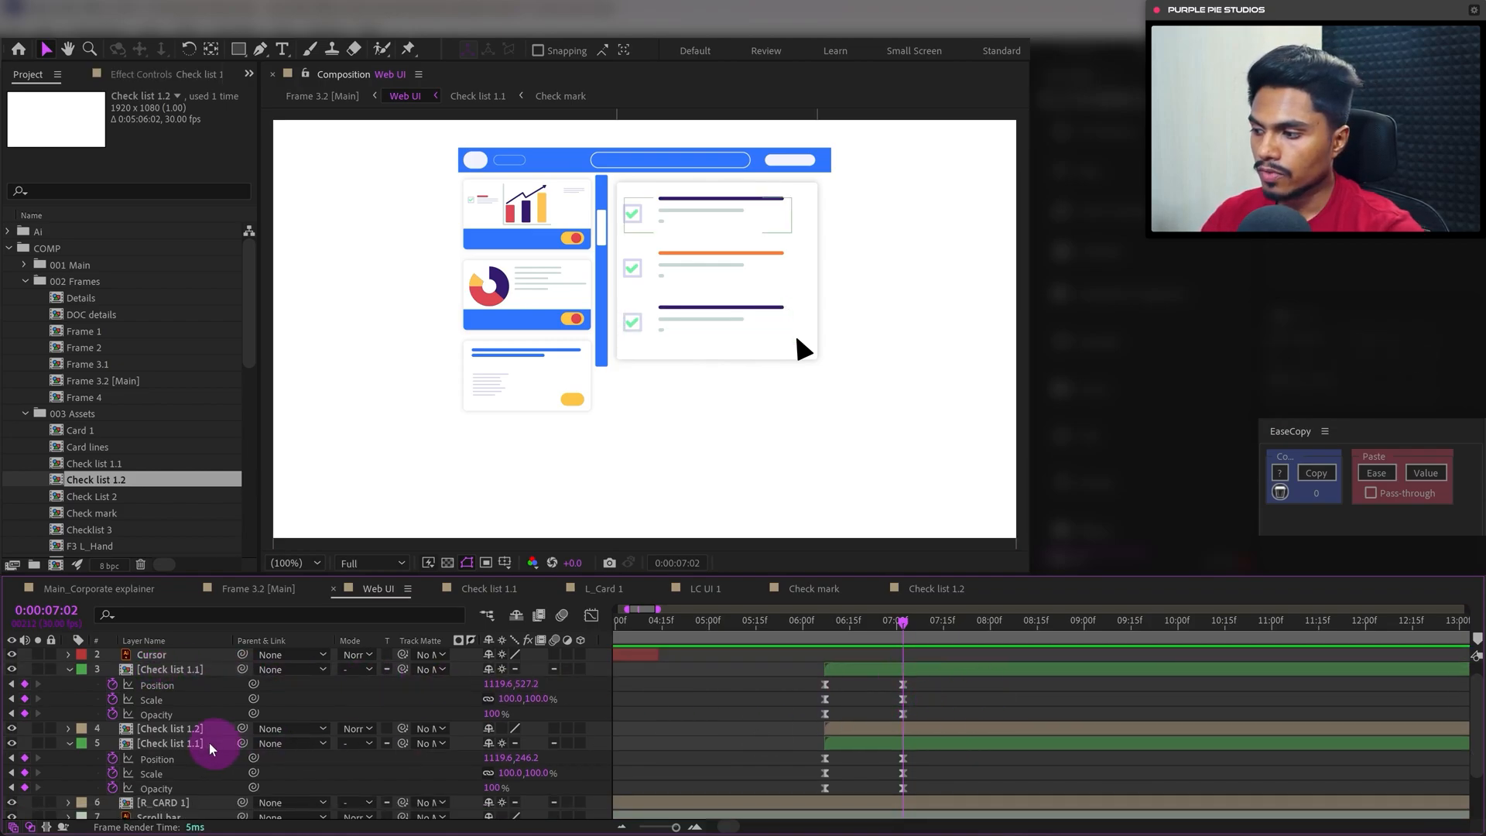
Turn on Collapse Transformations for the Check list 1.2 layer
left_click(173, 727)
left_click(501, 728)
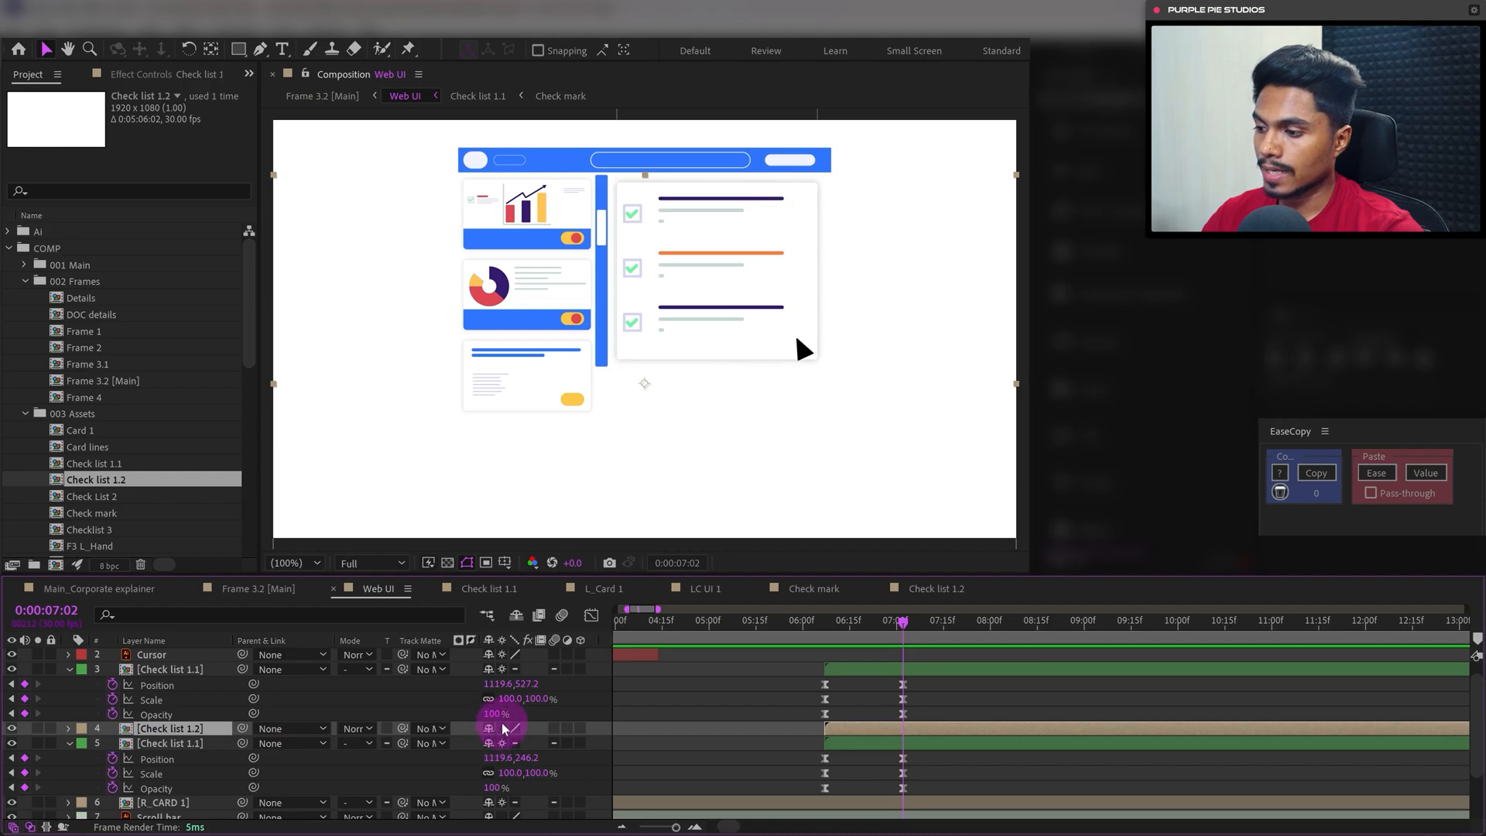
left_click(174, 728)
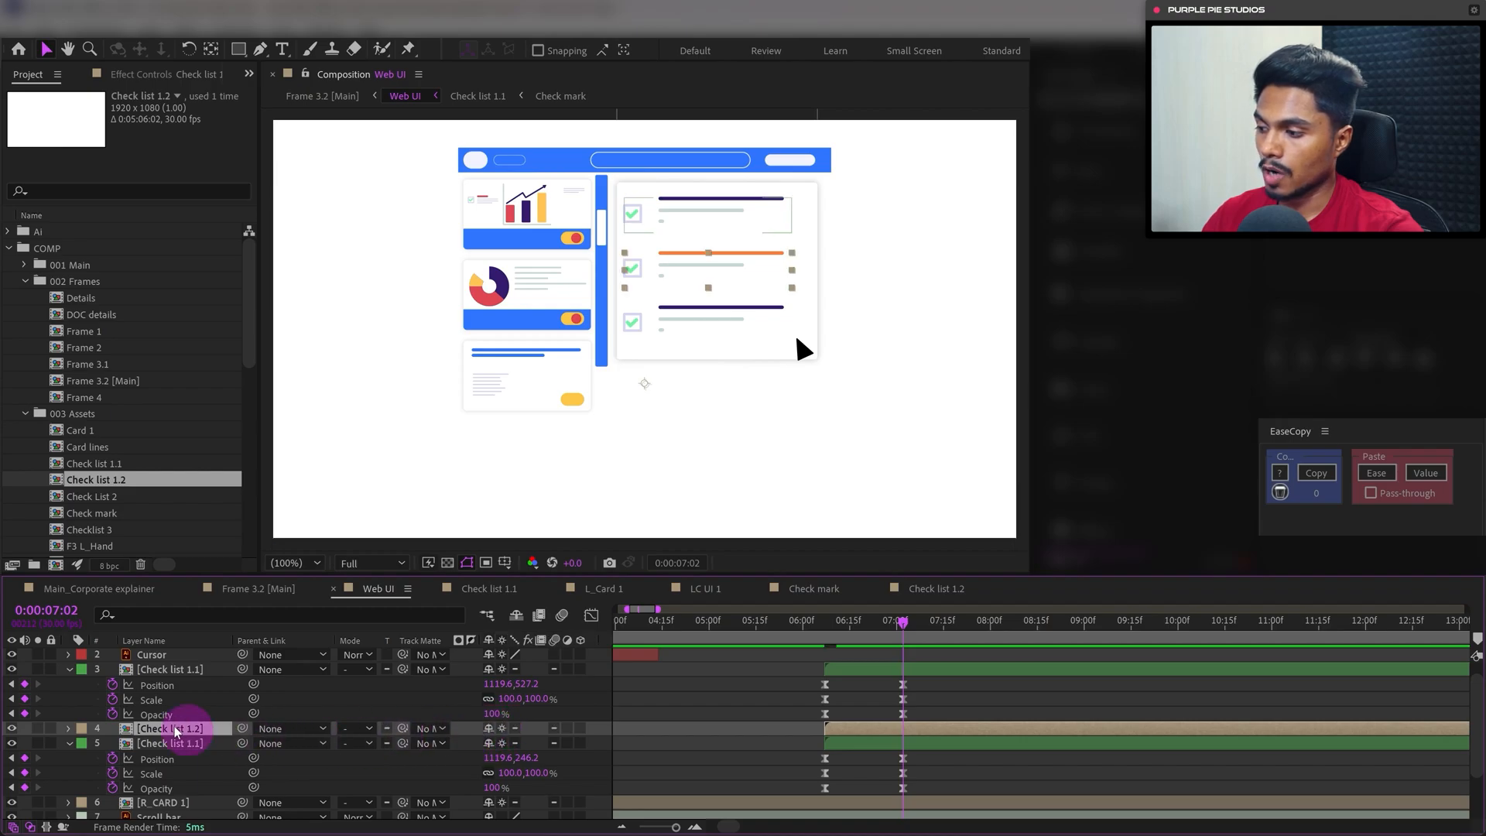
key("p")
left_click(118, 742)
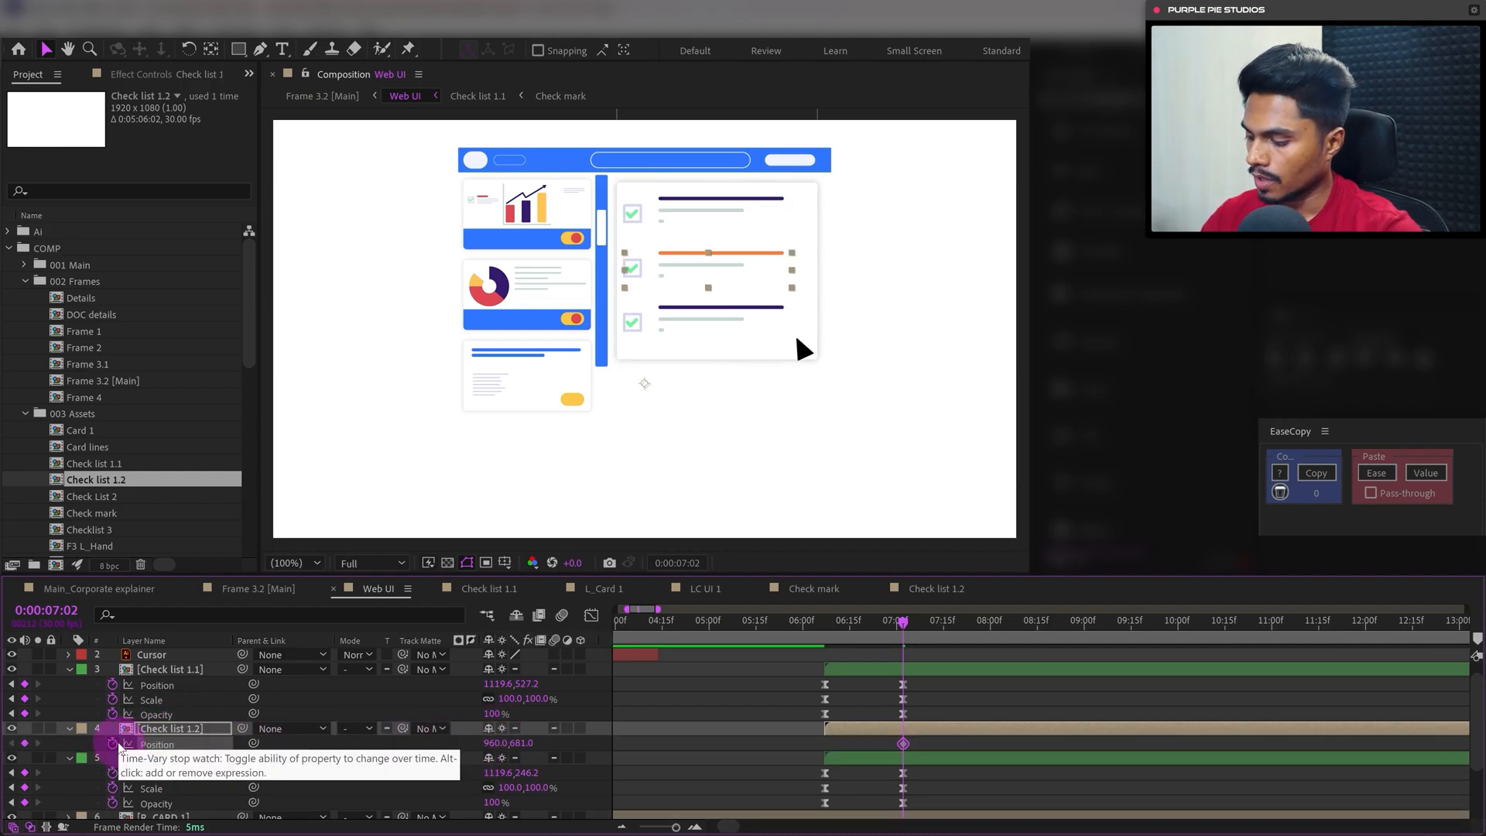
key("s")
left_click(112, 745)
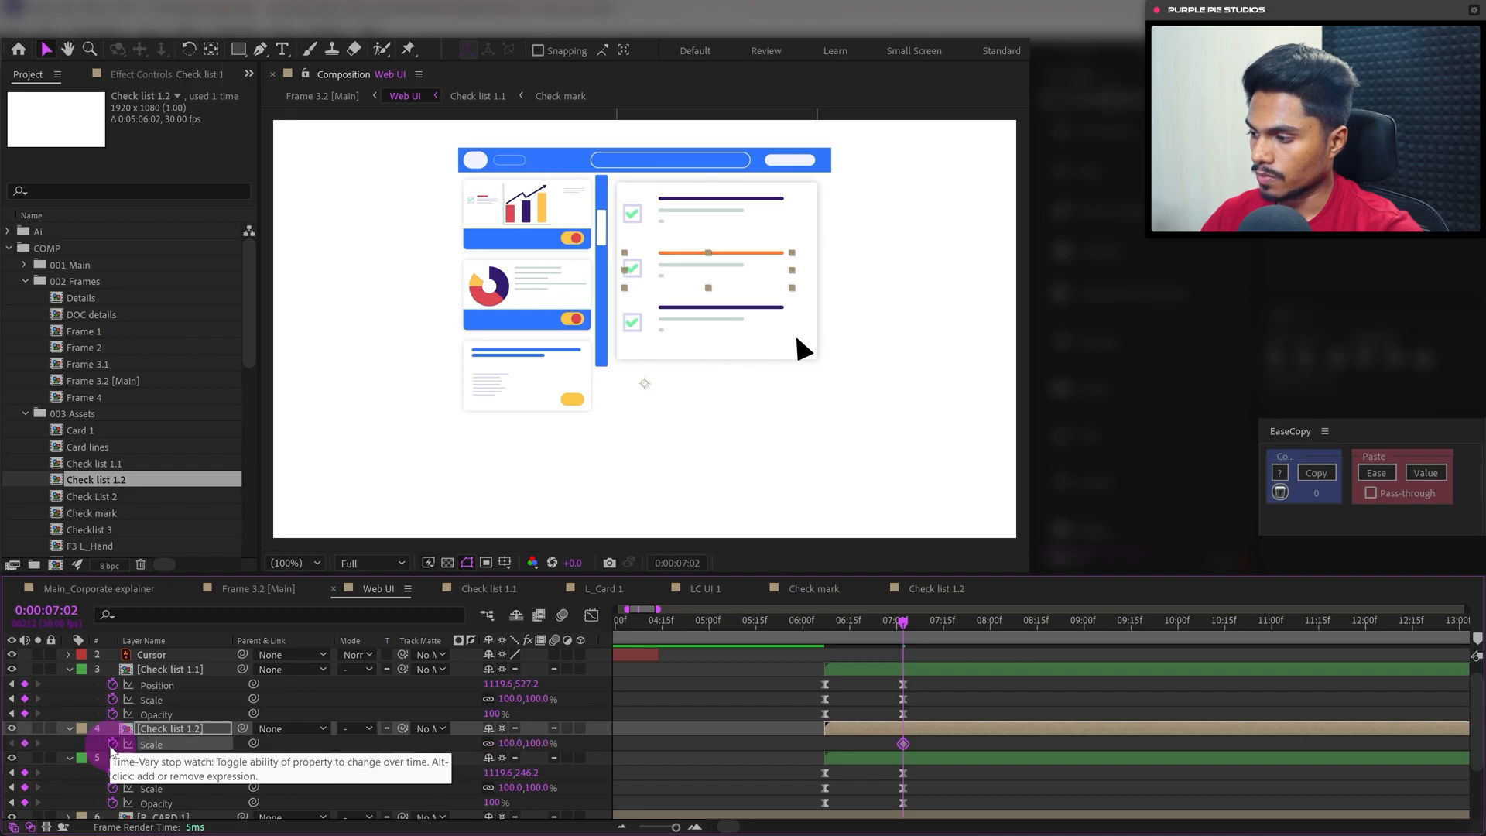
key("t")
left_click(113, 746)
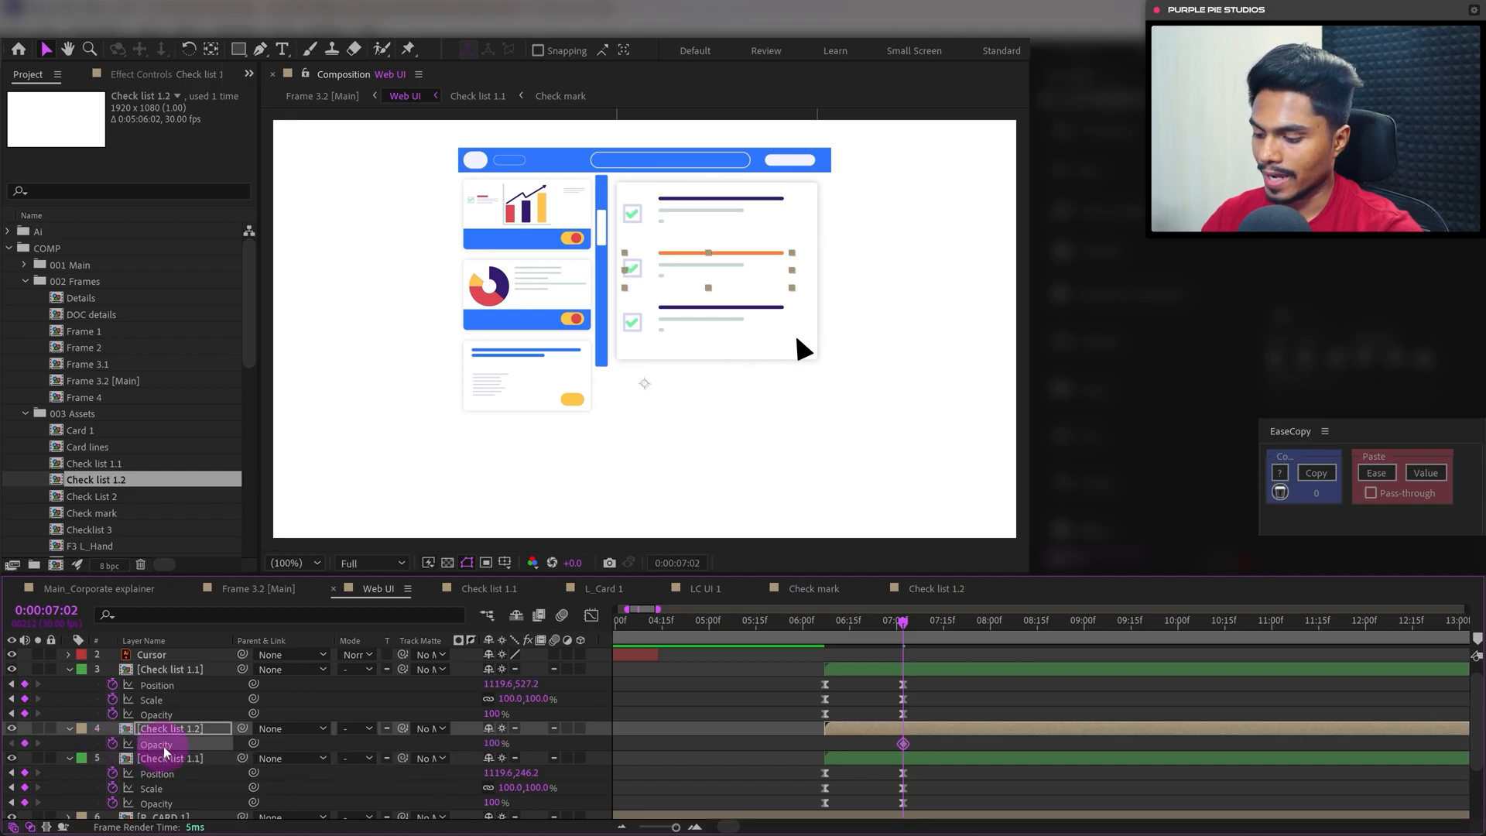
key("u")
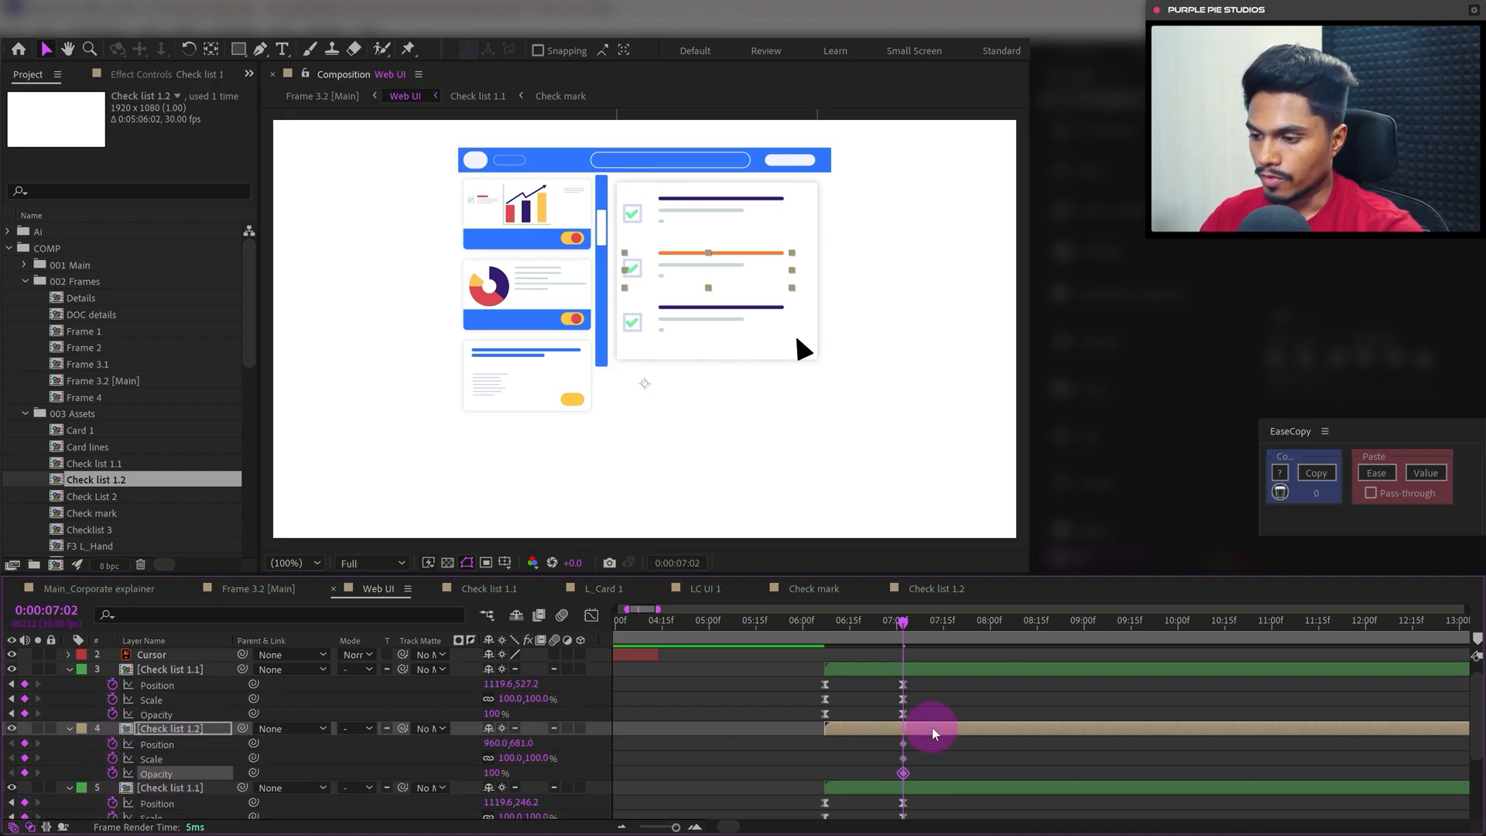
key("j")
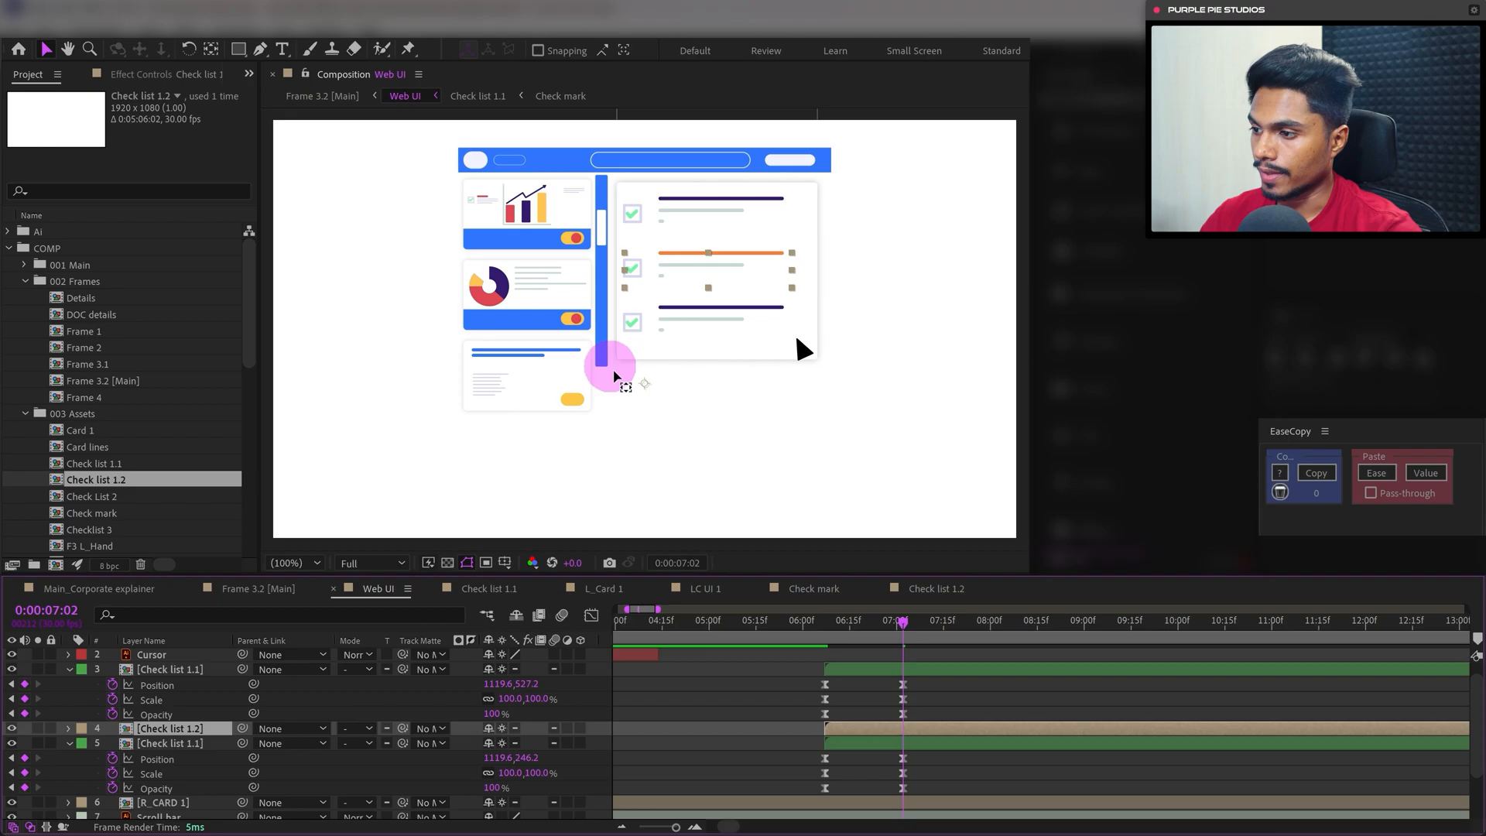
Move the Check list 1.2 layer's anchor point to the center of its checklist item
key("y")
left_click_drag(644, 389, 708, 272)
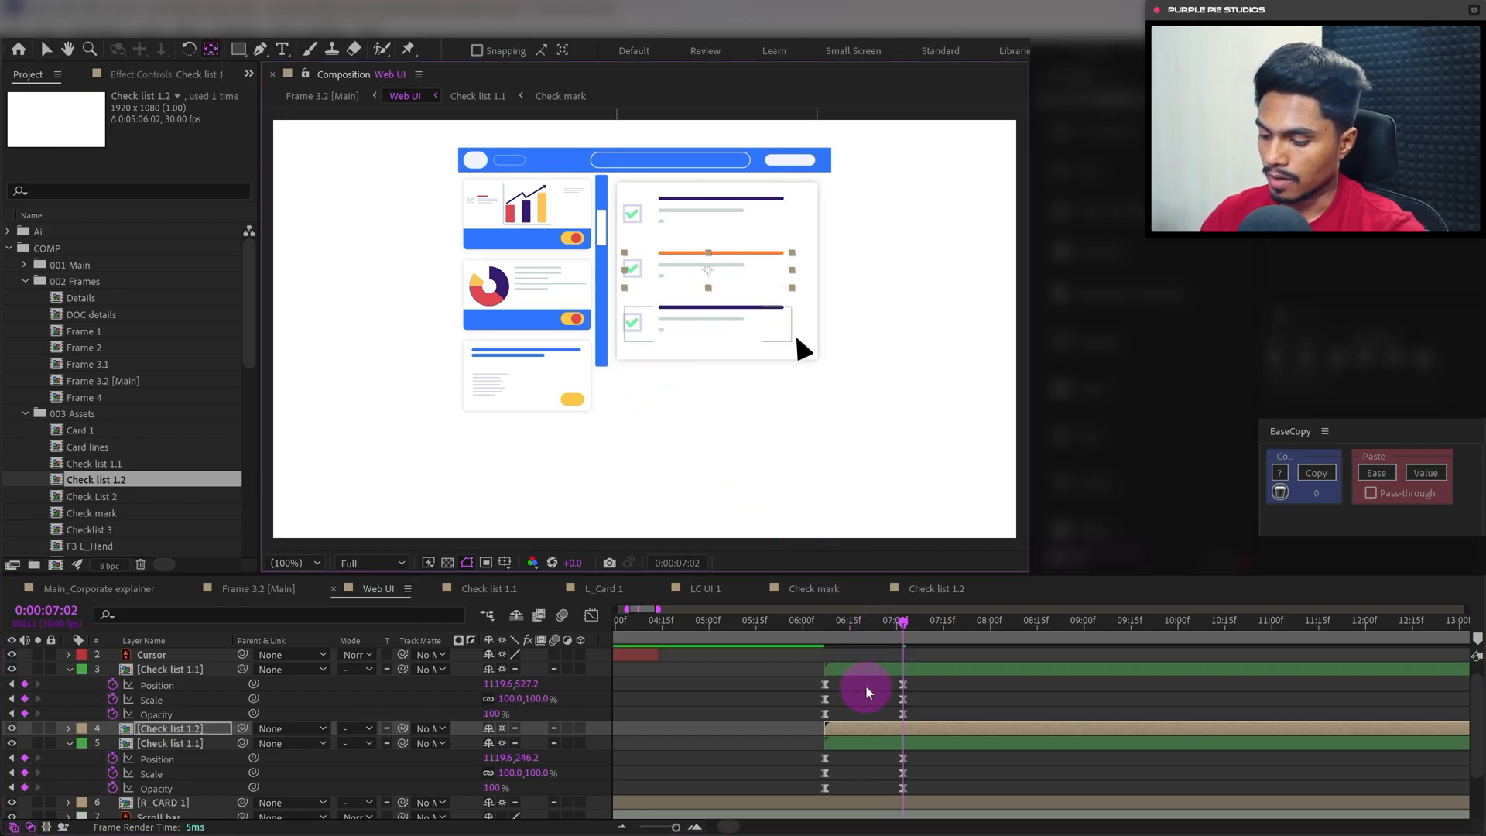
Add Position, Scale and Opacity keyframes to the Check list 1.2 layer at 0:00:07:02 and reveal all its keyframes
key("p")
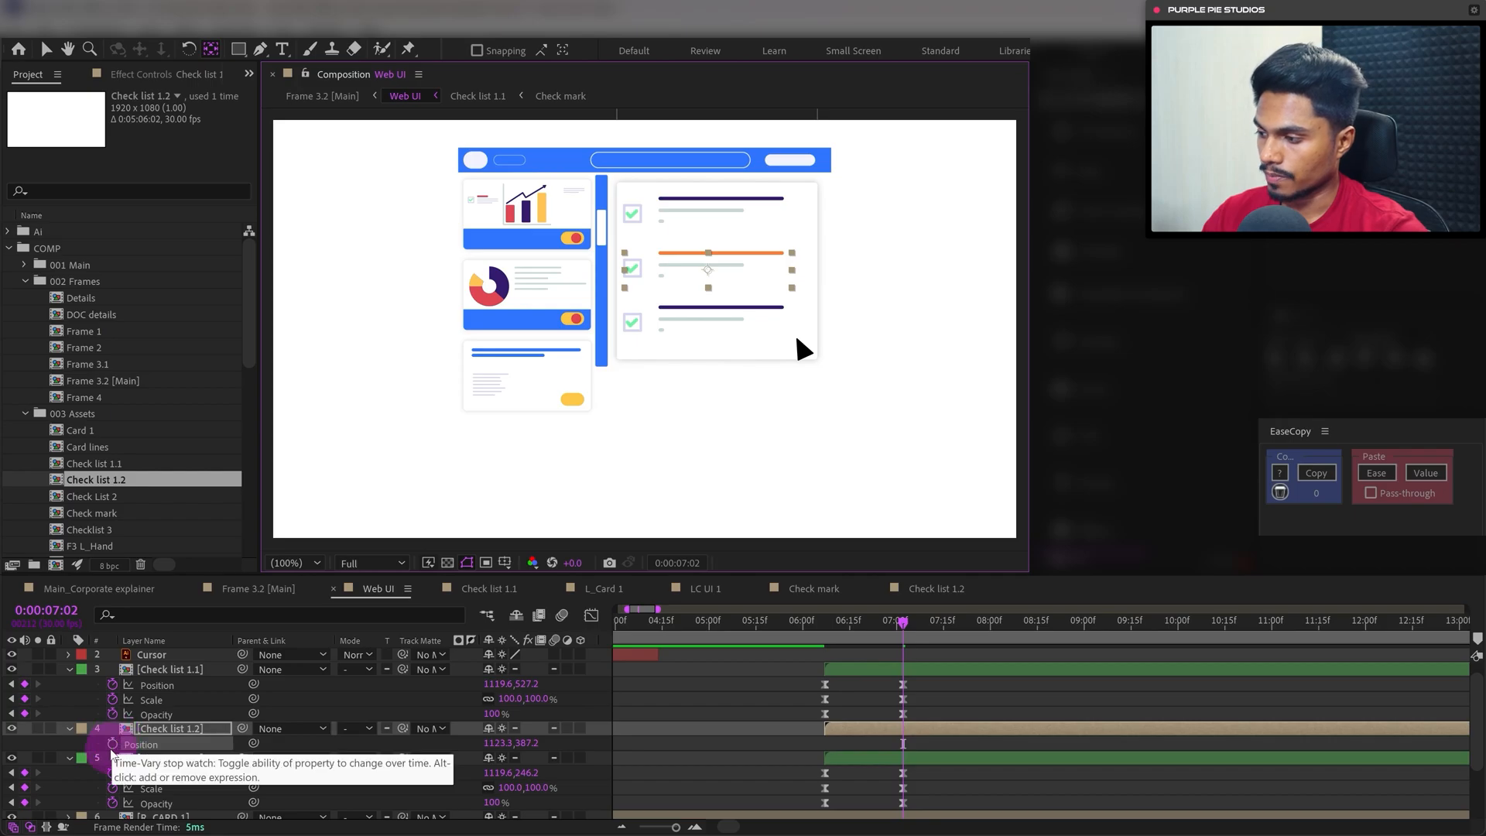
left_click(112, 744)
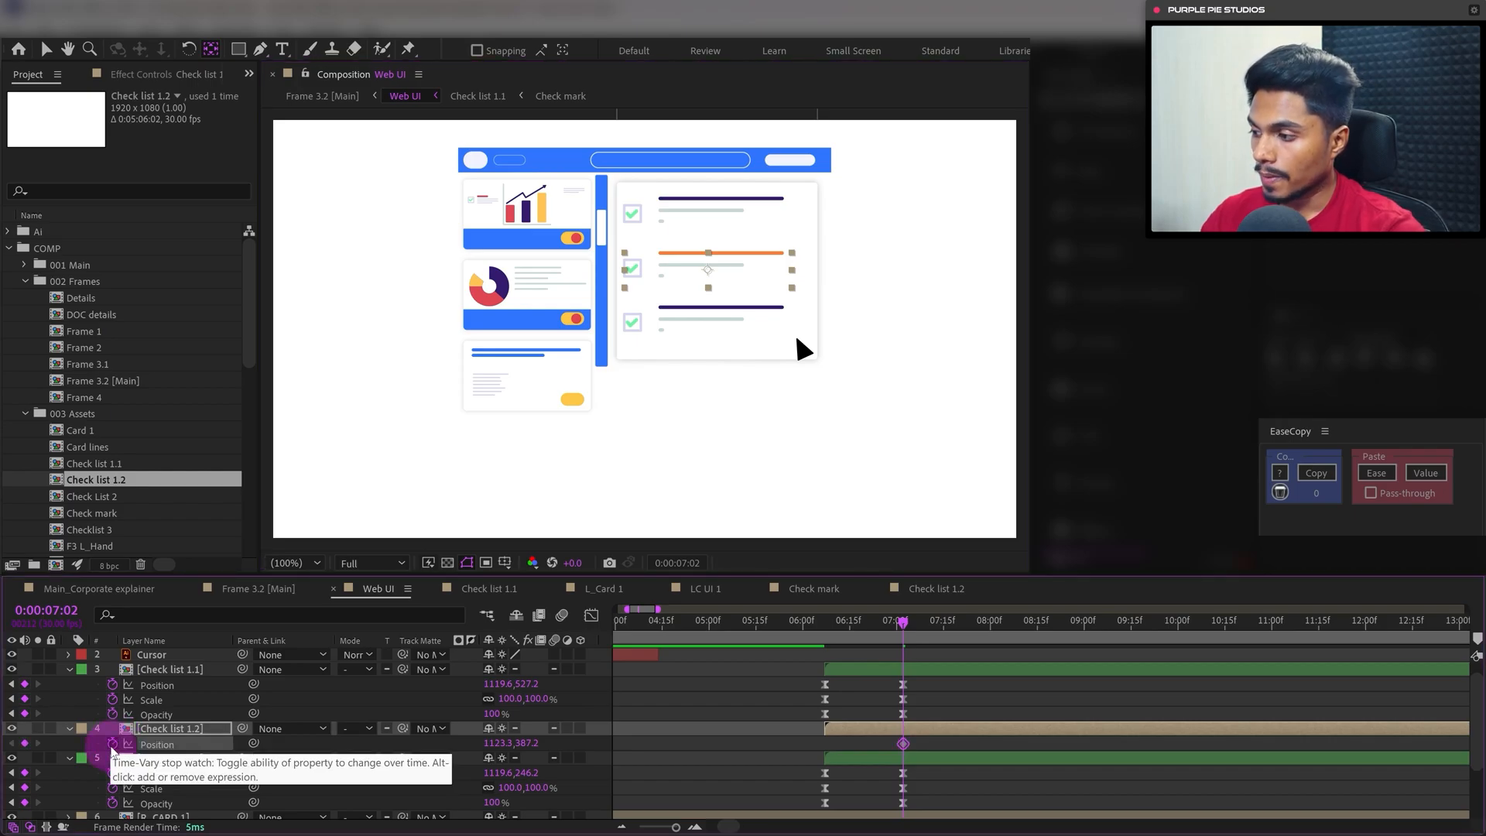
key("s")
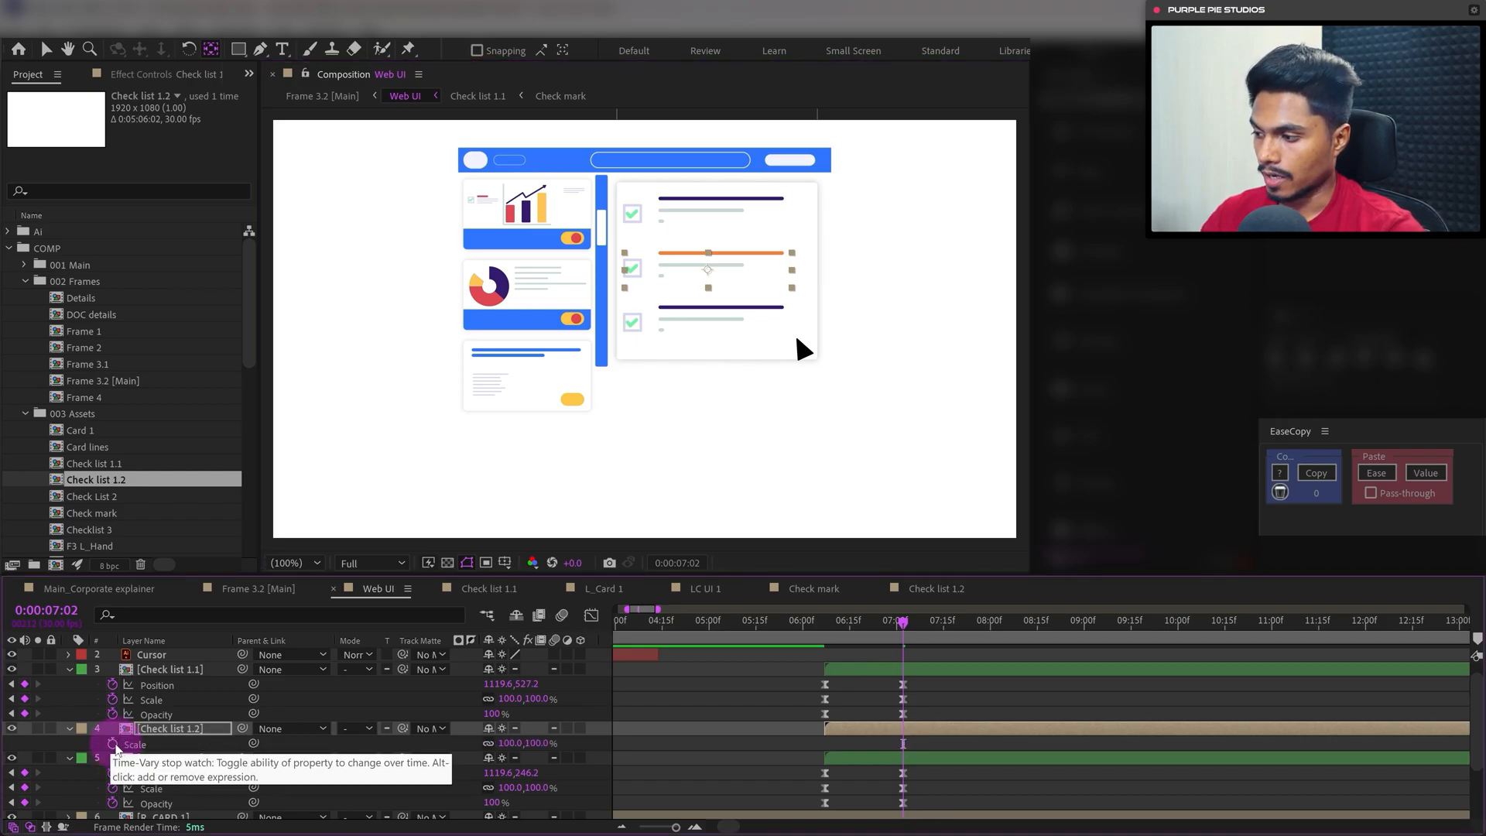
left_click(112, 744)
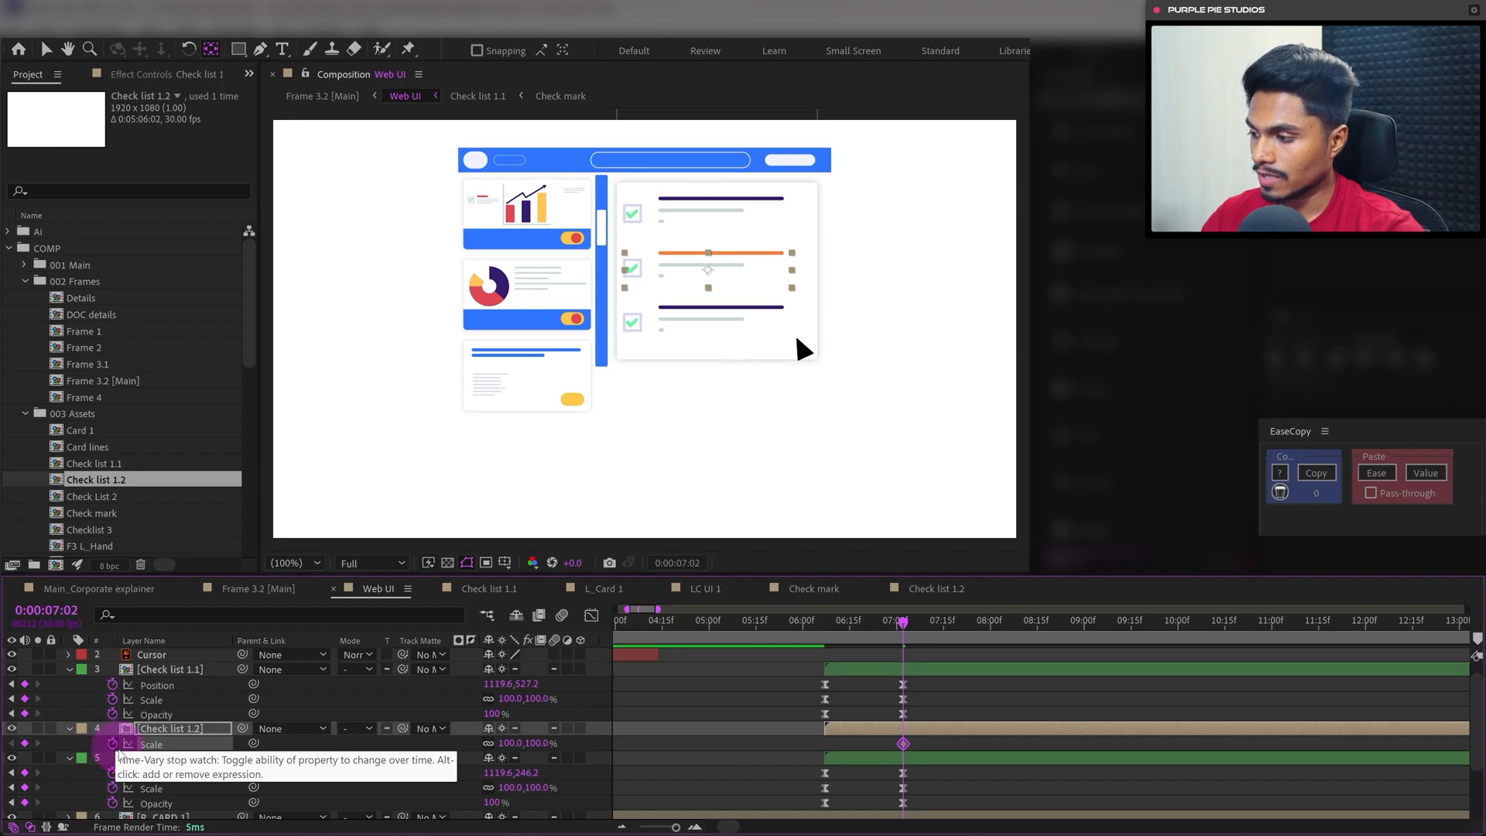
key("t")
left_click(112, 744)
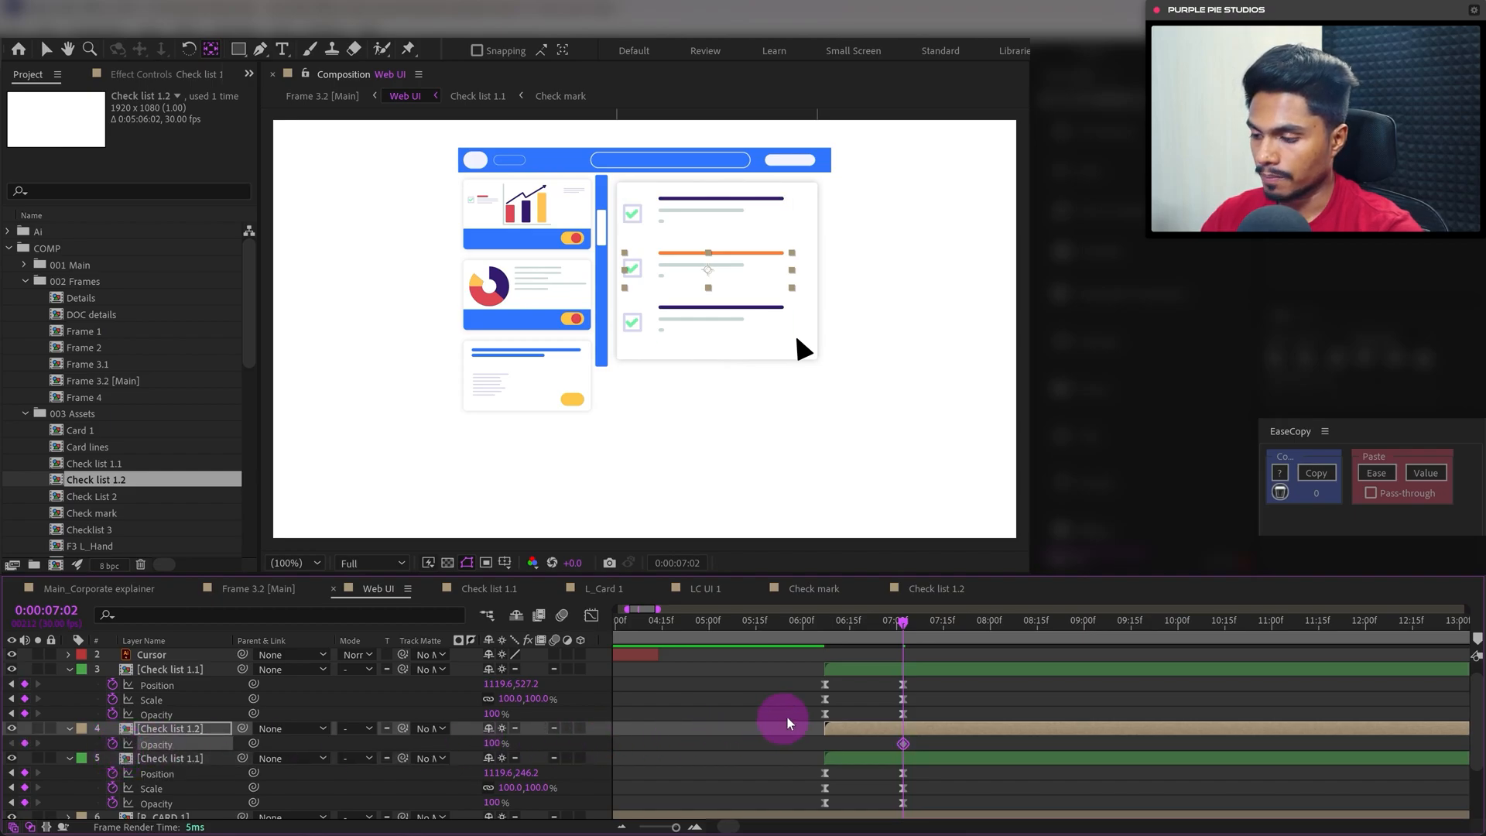
key("u")
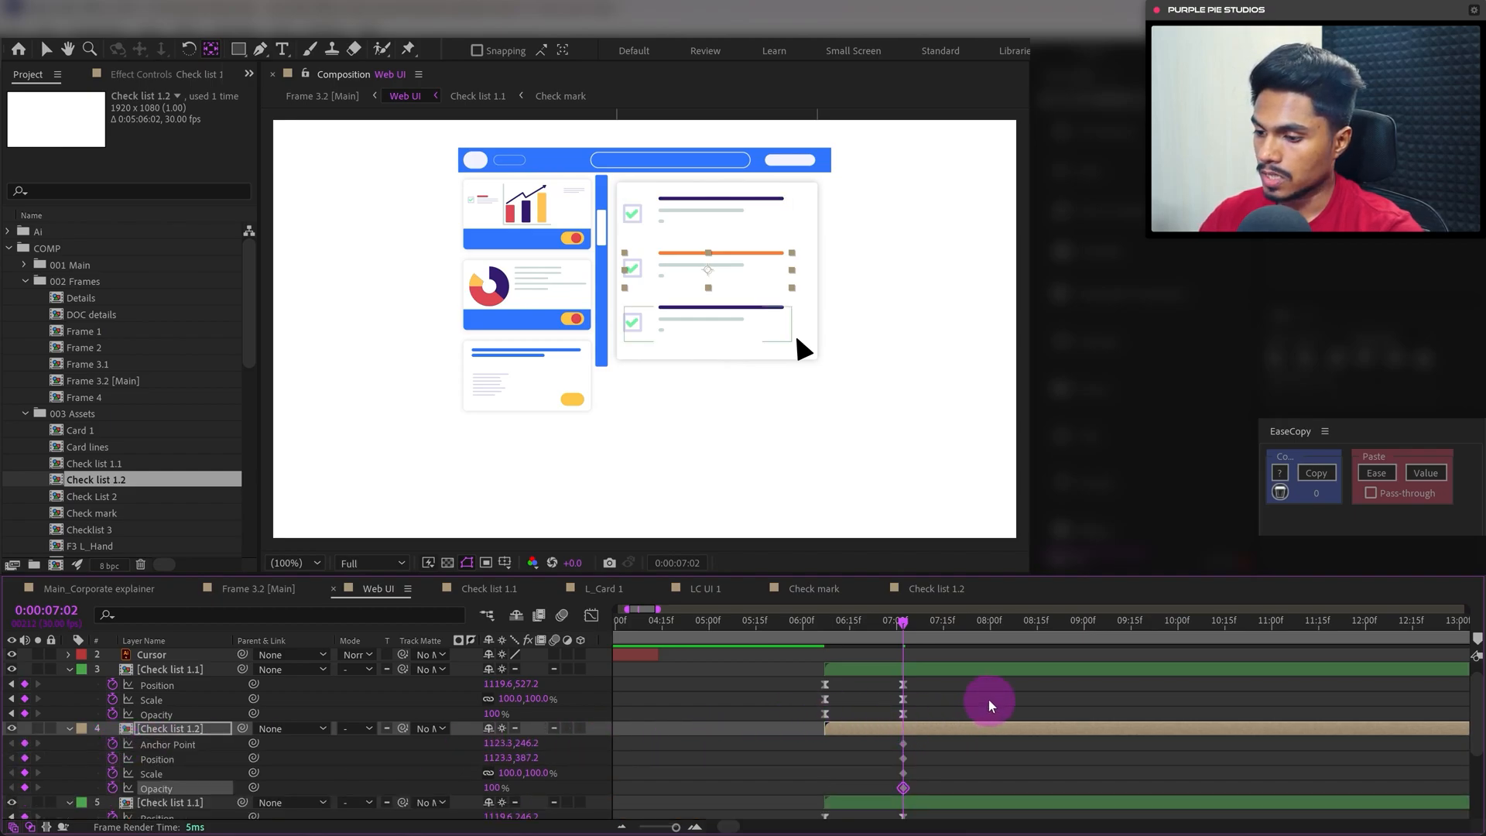
At 0:00:06:07, lower the Check list 1.2 layer to position 1123.3, 429.2
key("j")
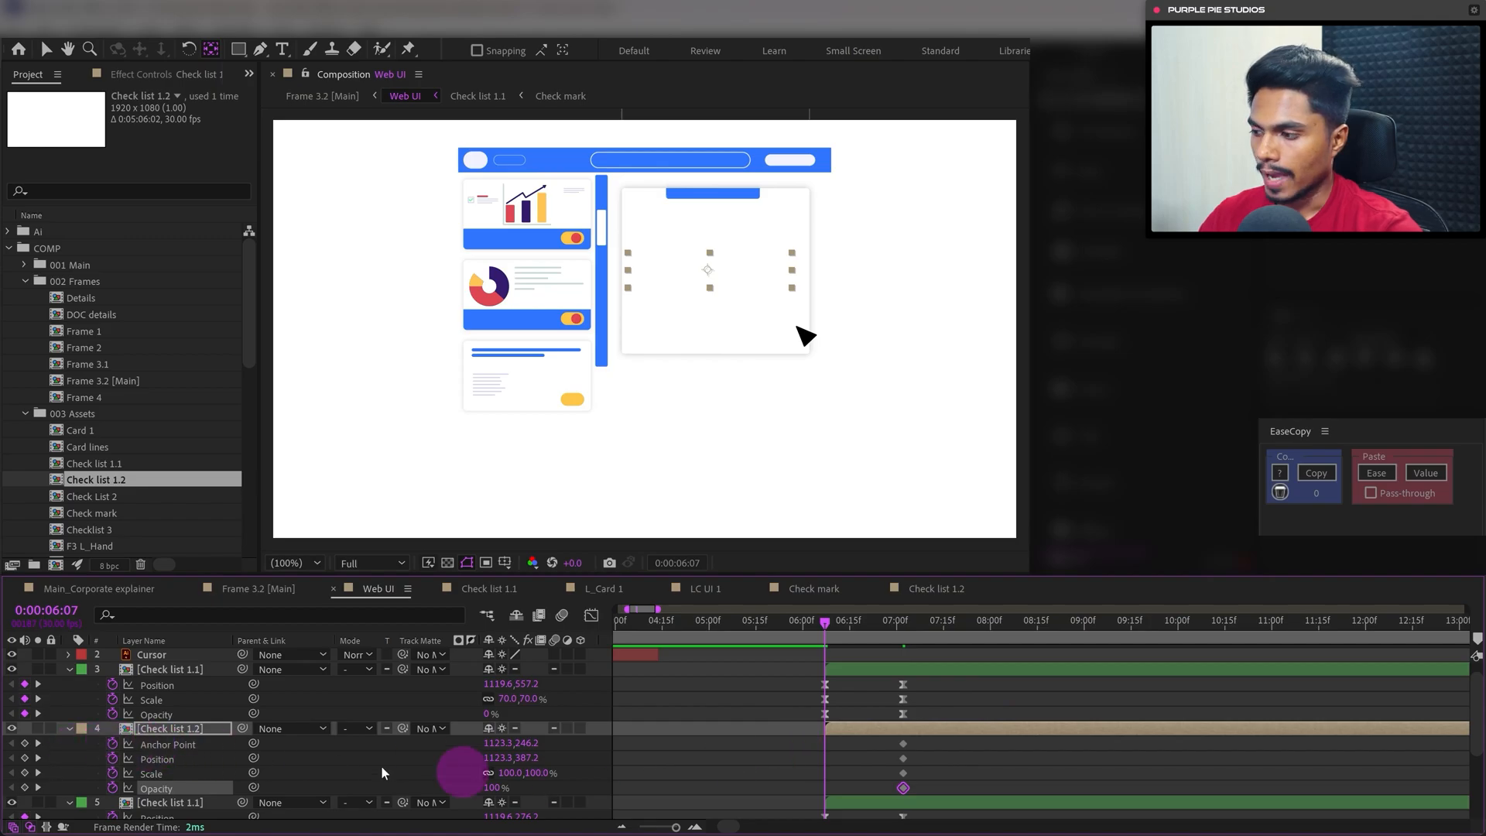
left_click(164, 729)
key("shift+Down")
key("shift+Down")
key("shift+Down")
key("shift+Down")
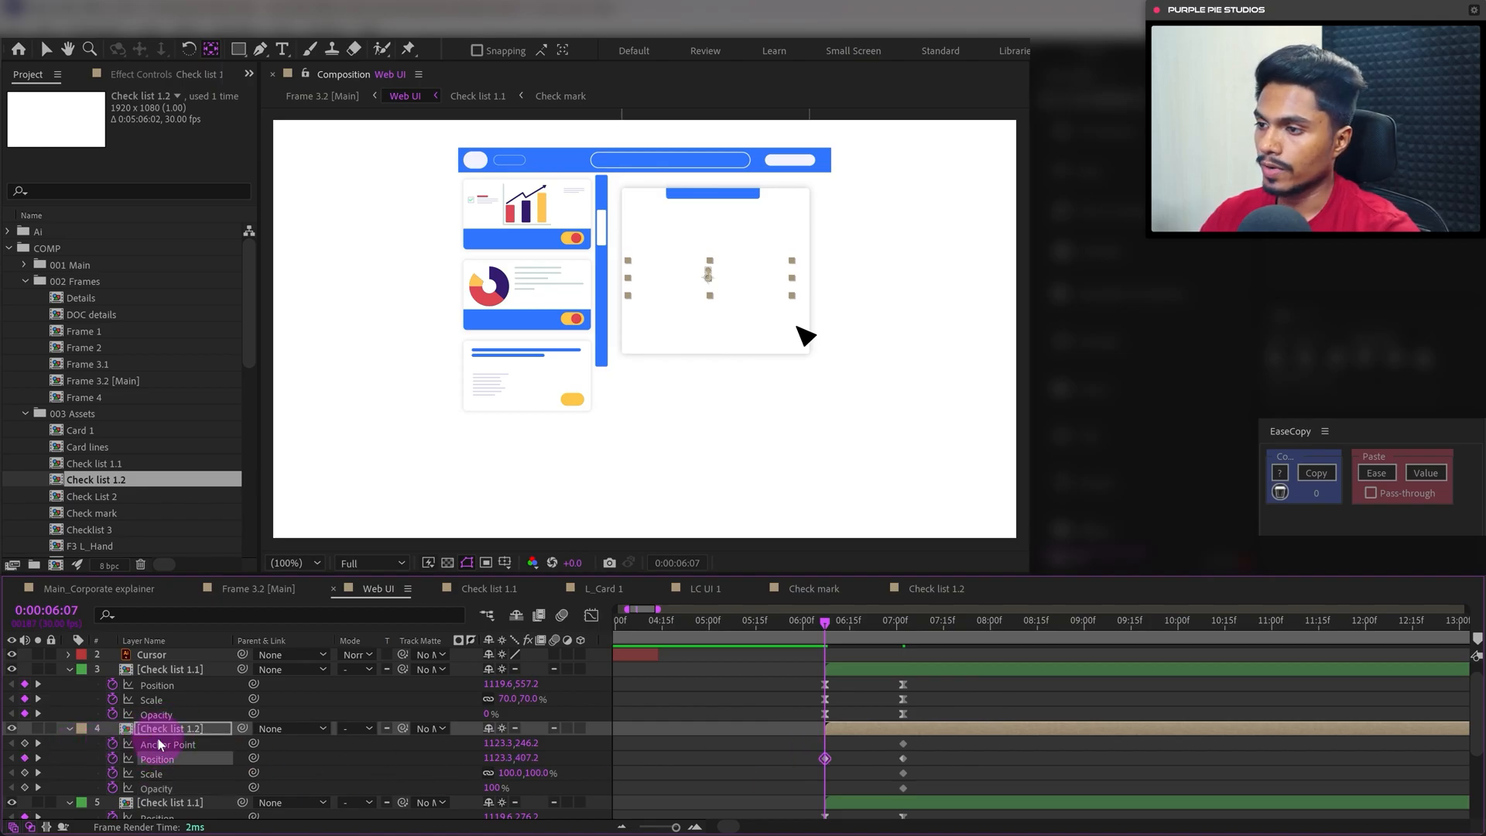
key("Down")
key("Down")
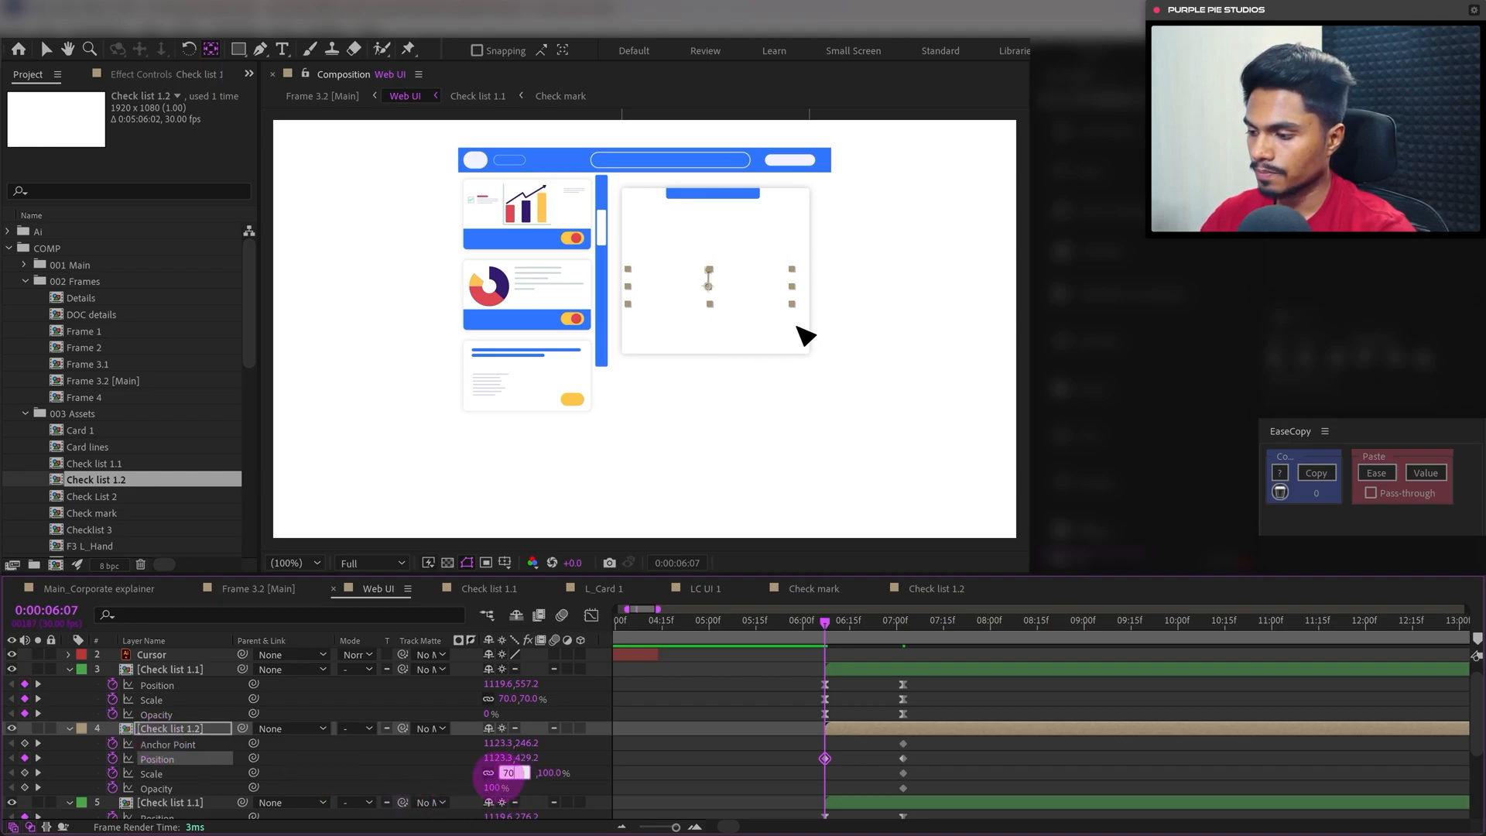
Set the Check list 1.2 layer's starting scale to 70% and its opacity to 0% at 0:00:06:07
left_click(502, 774)
type("70")
left_click_drag(496, 790, 142, 769)
Easy-ease the Check list 1.2 layer's Position, Scale and Opacity keyframes and lengthen the ease into their end keyframes in the speed graph
left_click_drag(925, 759, 790, 785)
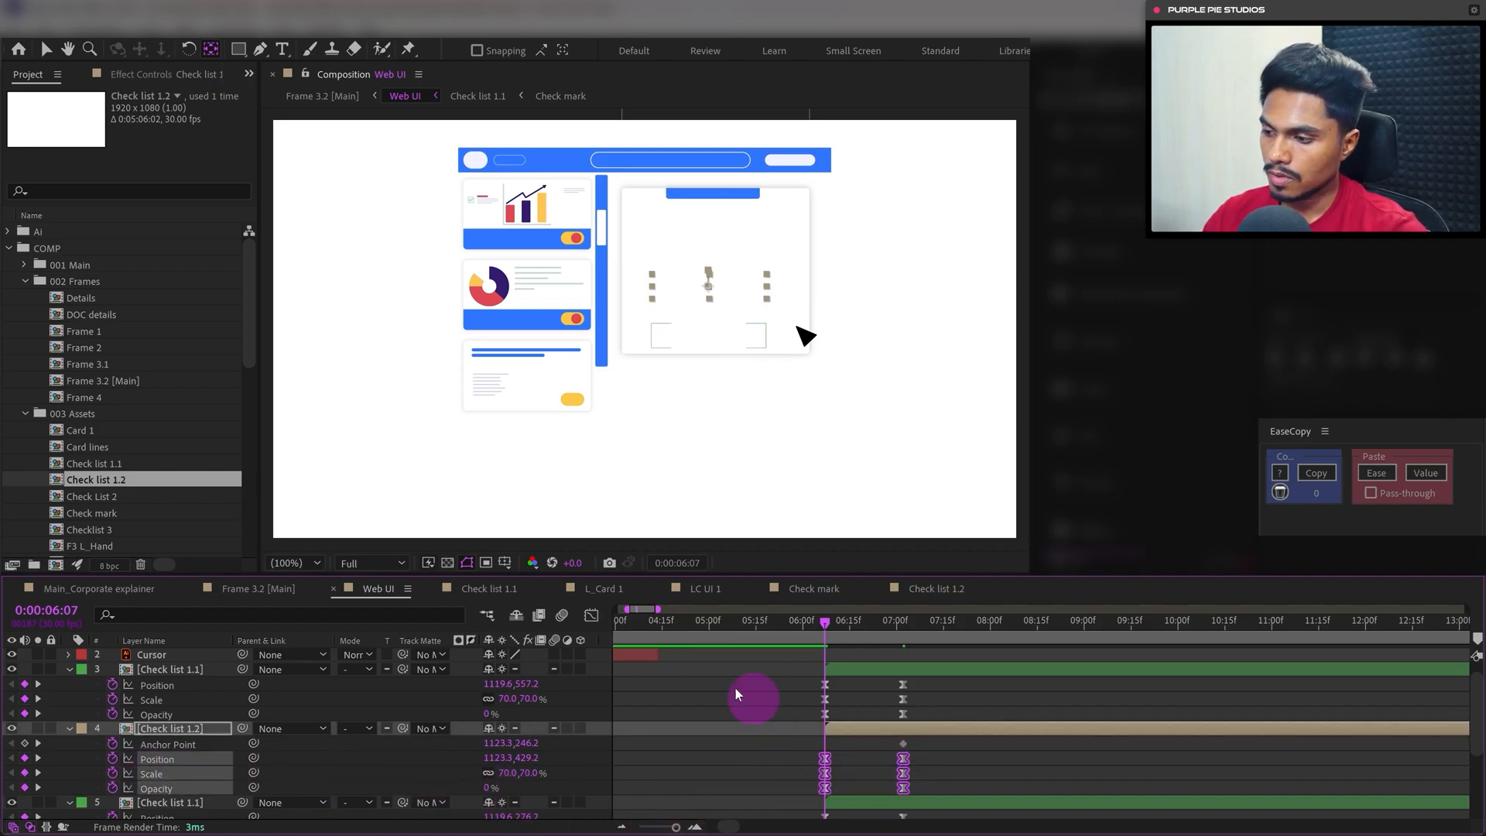
left_click(592, 616)
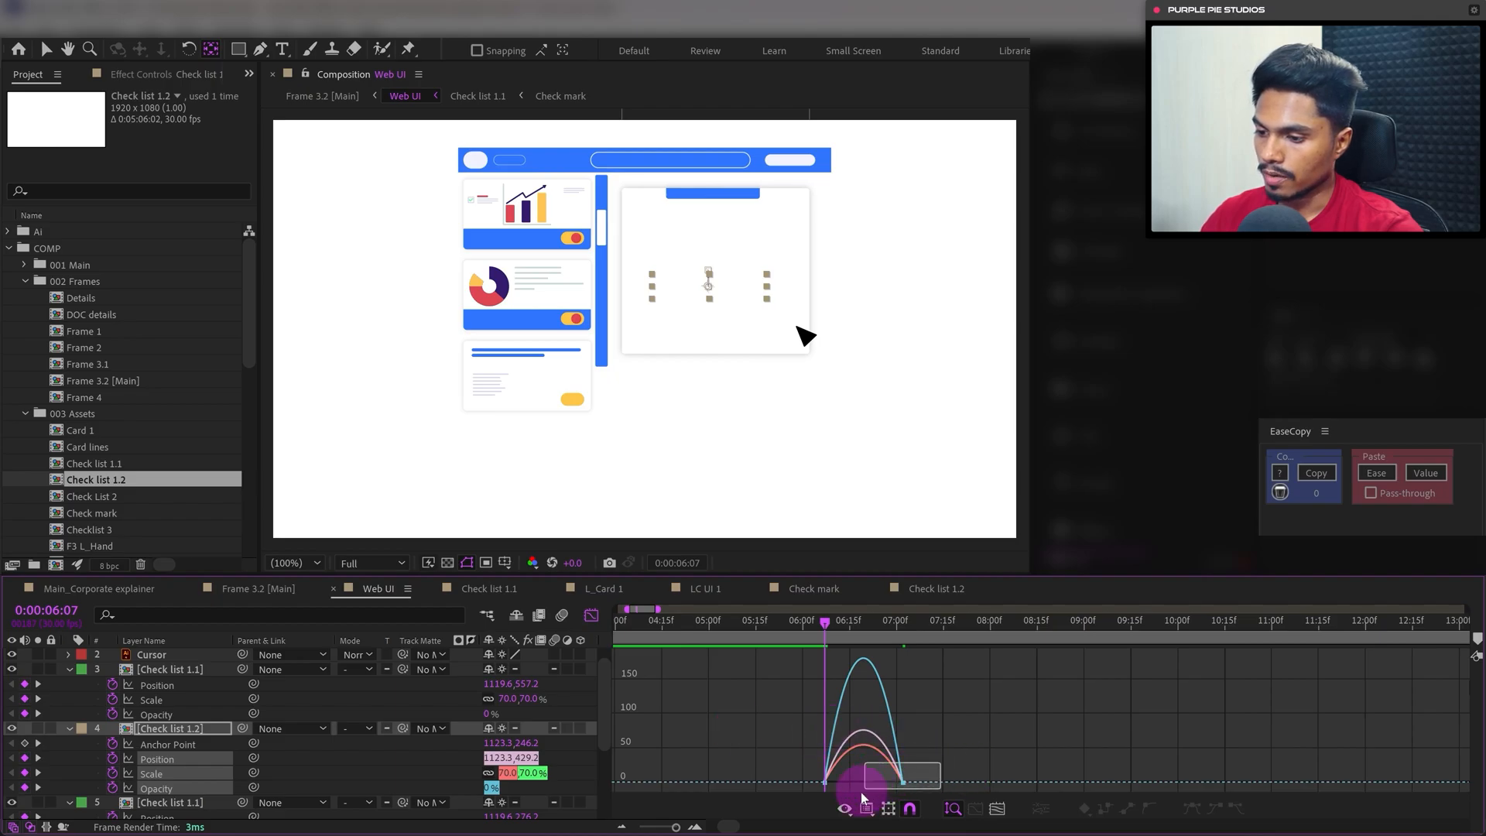
left_click_drag(888, 782, 658, 782)
left_click(591, 616)
left_click(931, 623)
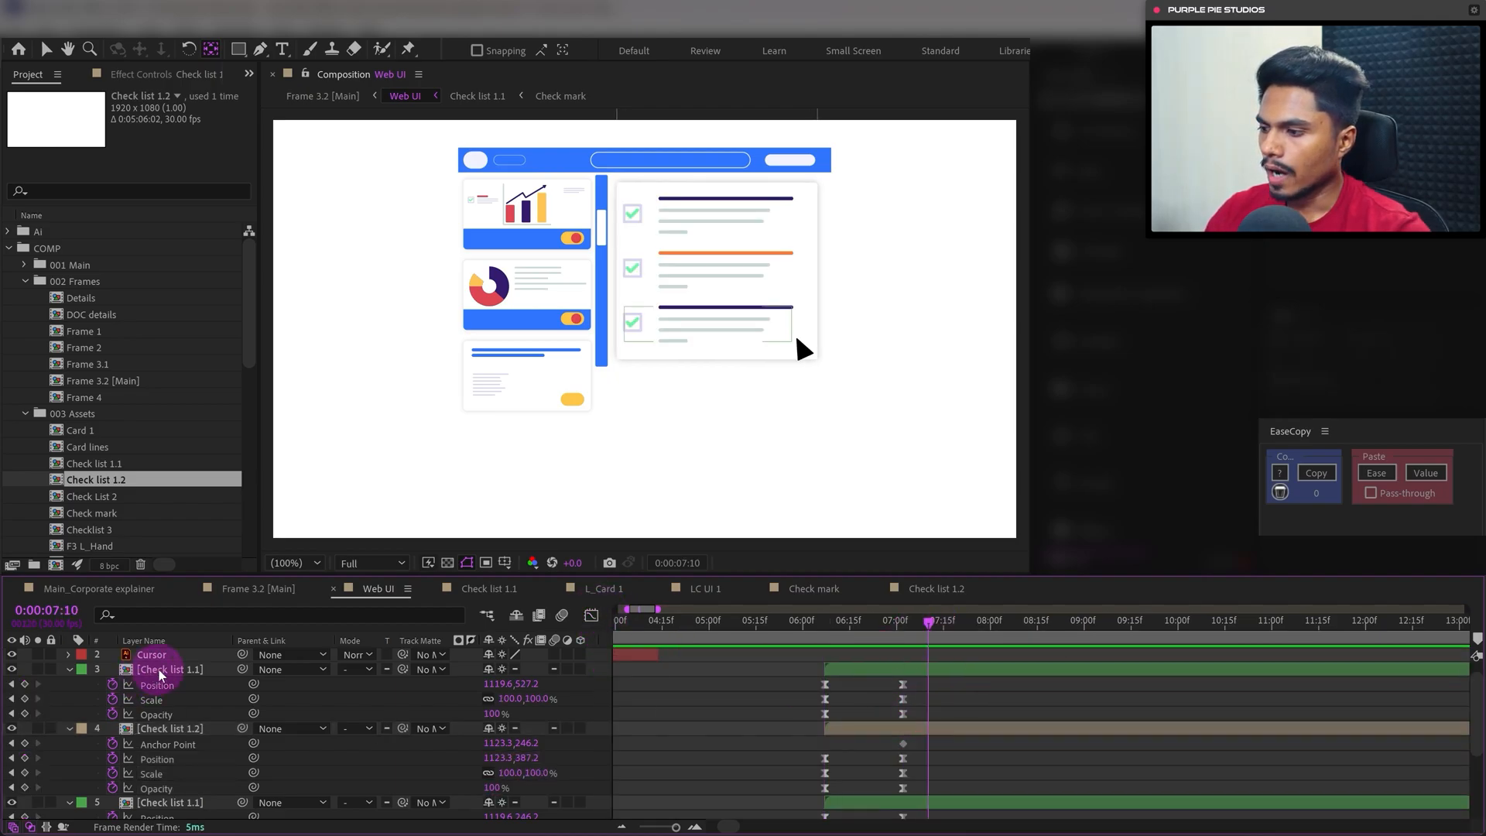
Pre-compose the three checklist item layers into a new composition named Checklist, moving all attributes
left_click(166, 670)
left_click(163, 802, "shift")
left_click(70, 671)
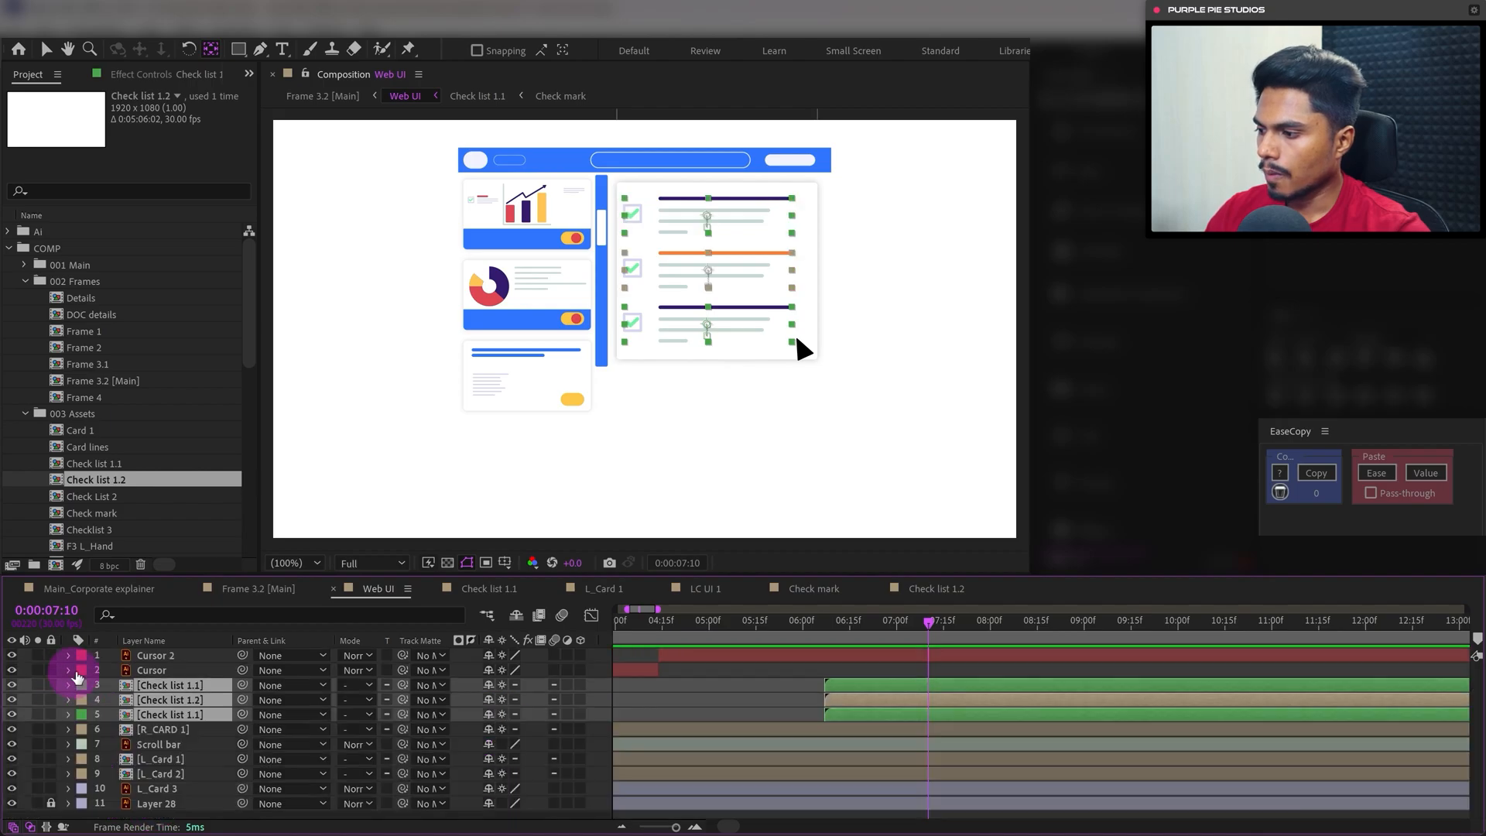
right_click(155, 691)
left_click(216, 572)
type("Checklis")
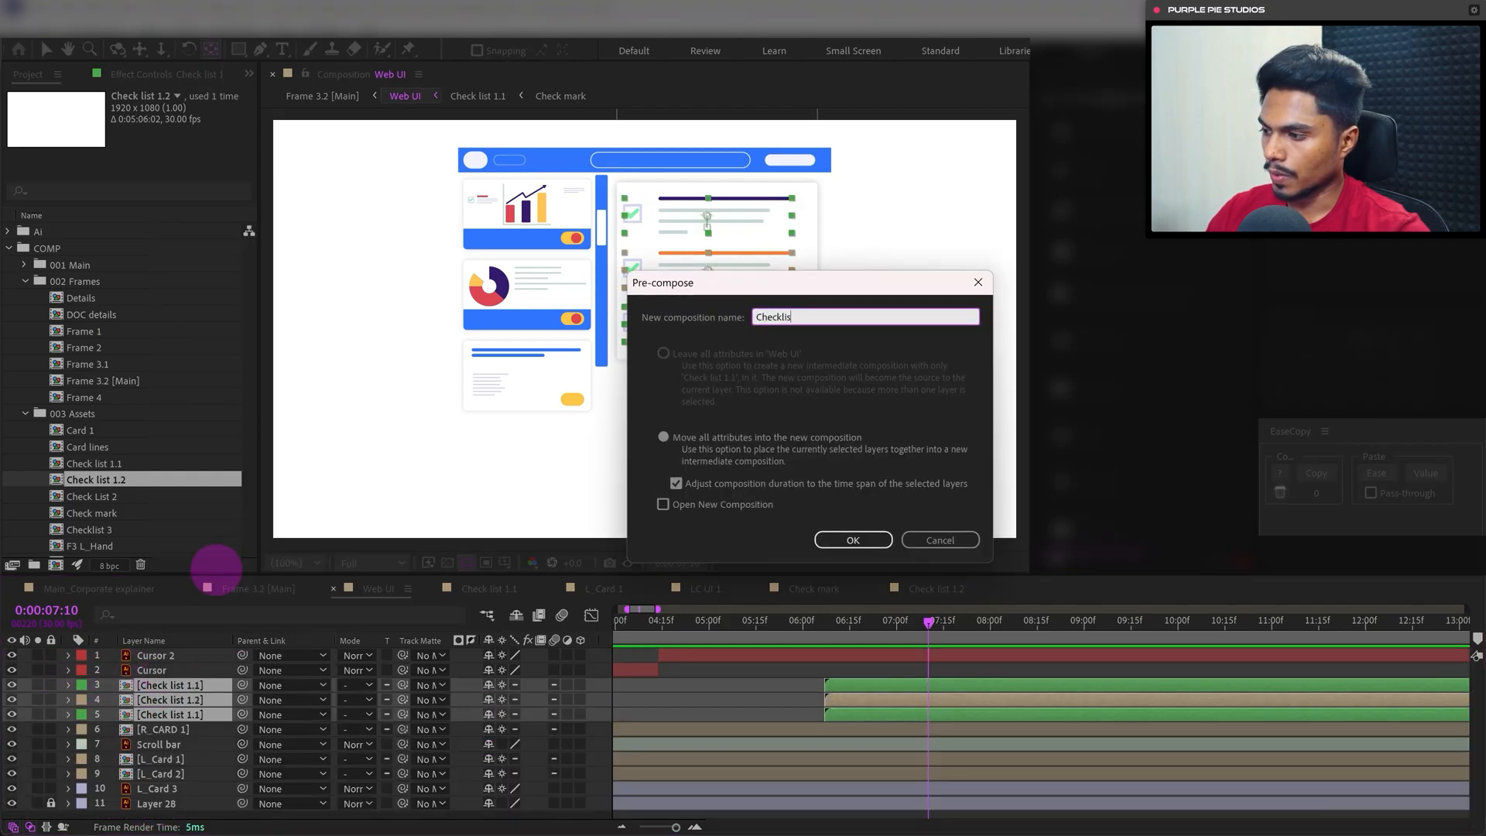
type("t")
key("Return")
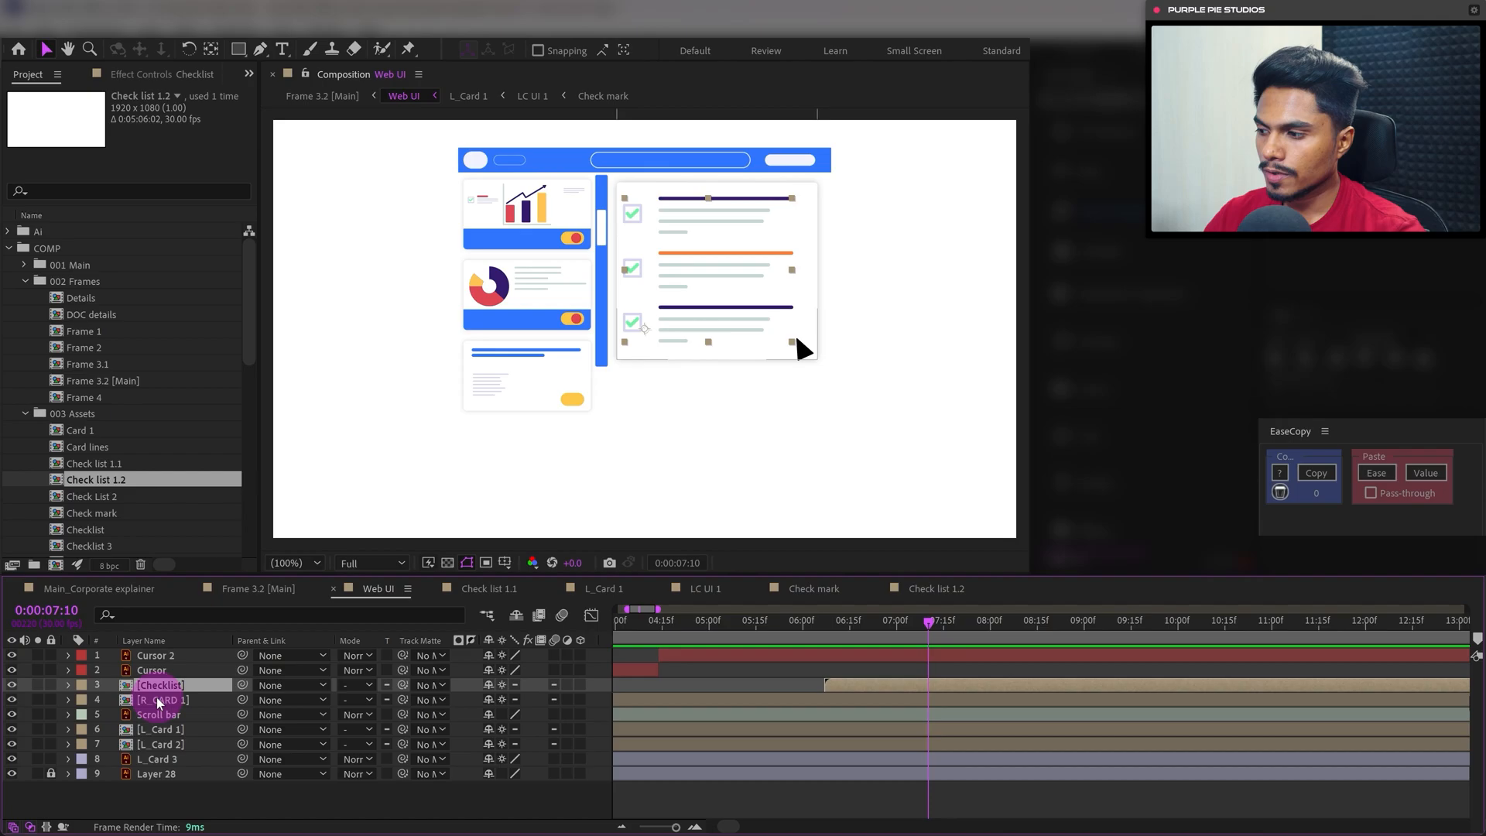
Use the R_CARD 1 layer as the Checklist layer's track matte and keep R_CARD 1 visible
left_click(157, 700)
left_click_drag(741, 223, 773, 247)
key("ctrl+z")
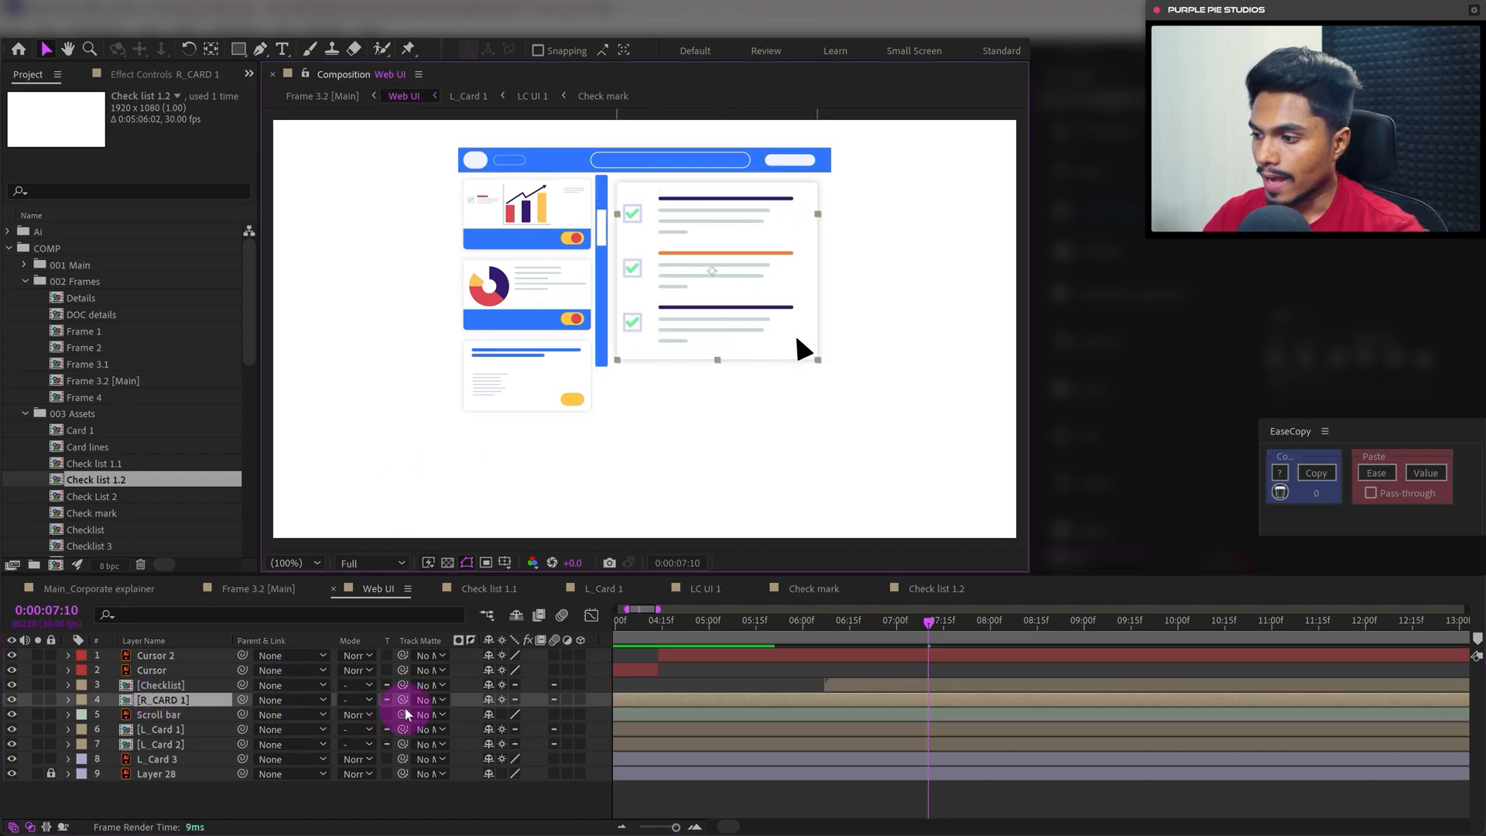
left_click_drag(409, 686, 26, 707)
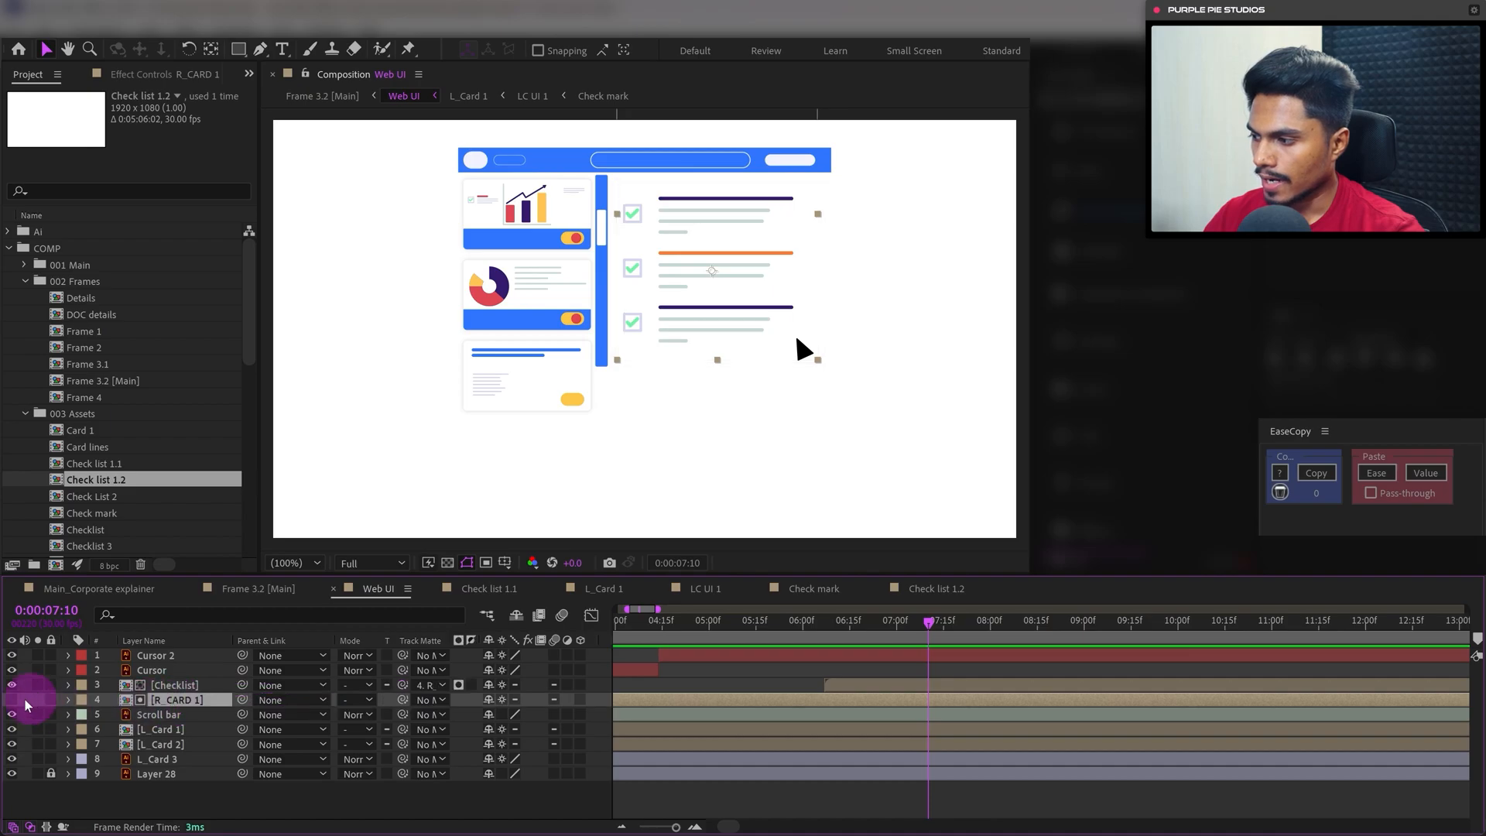
Open the Checklist composition, go to 0:00:07:02 and reveal the keyframes of its three layers
left_click(167, 686)
double_click(167, 685)
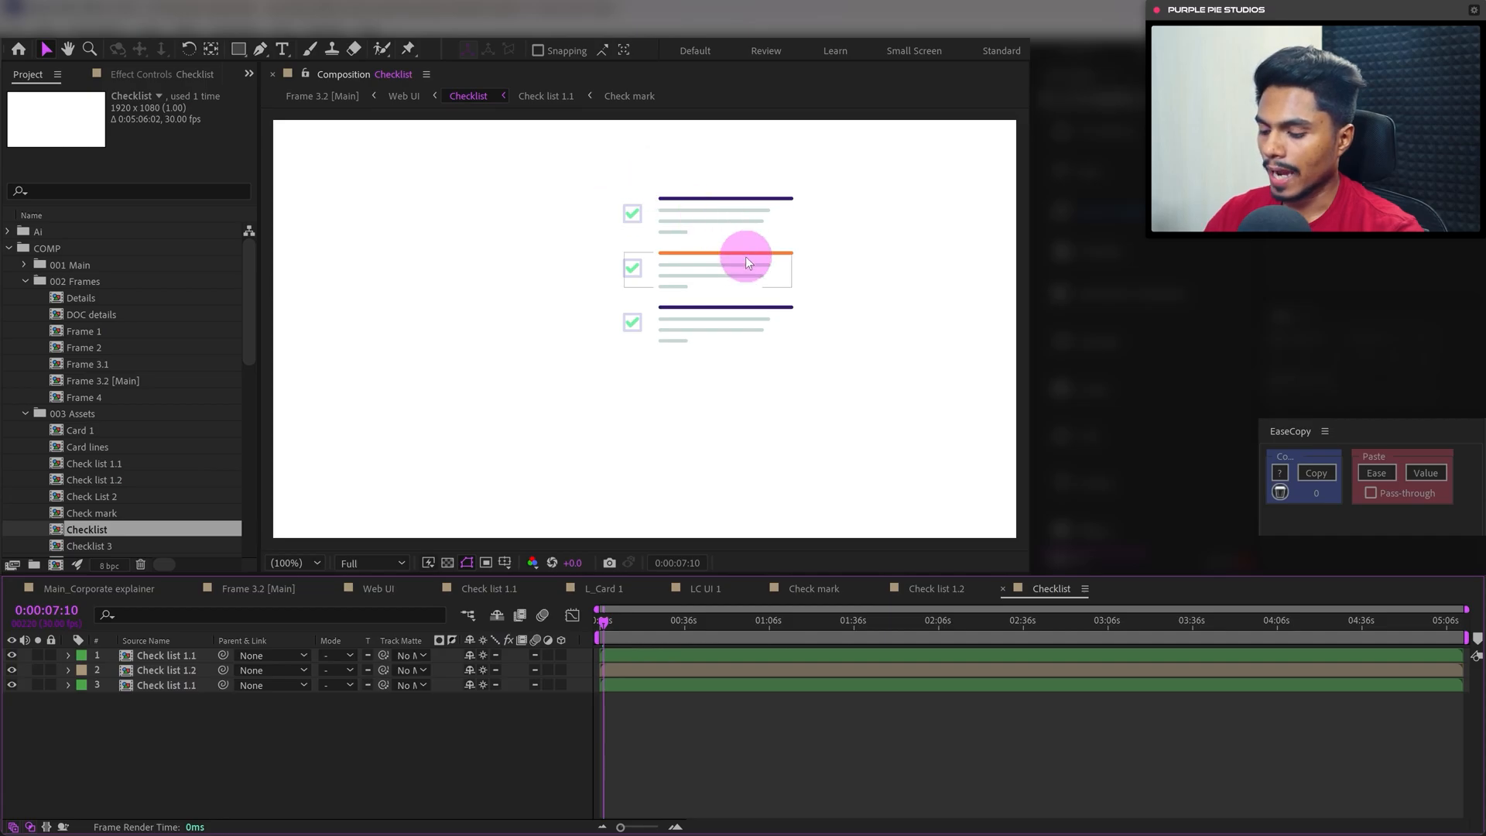
scroll(755, 263, "down", 4)
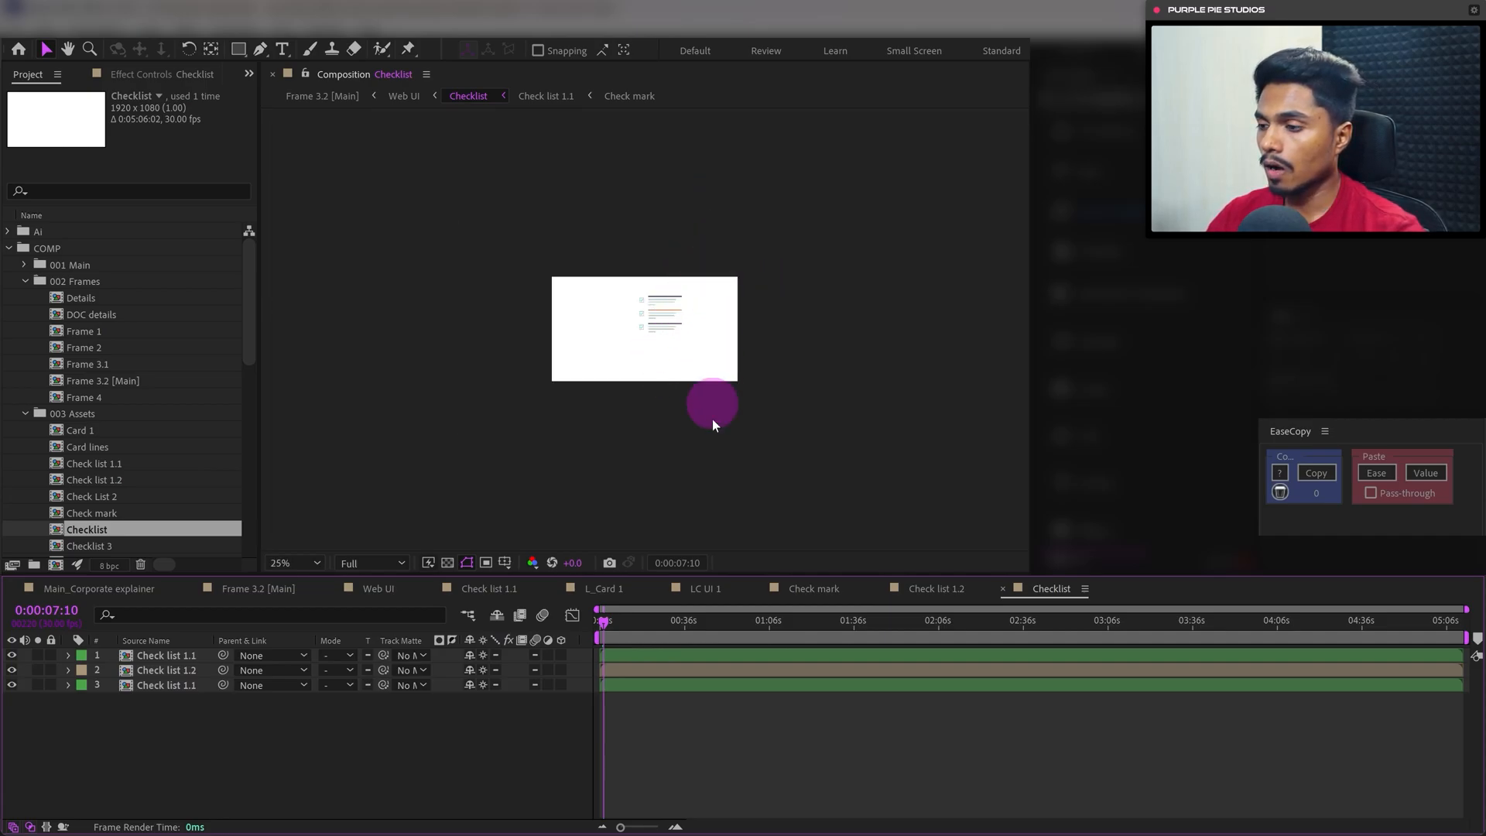
scroll(714, 452, "up", 2)
left_click_drag(784, 437, 783, 330)
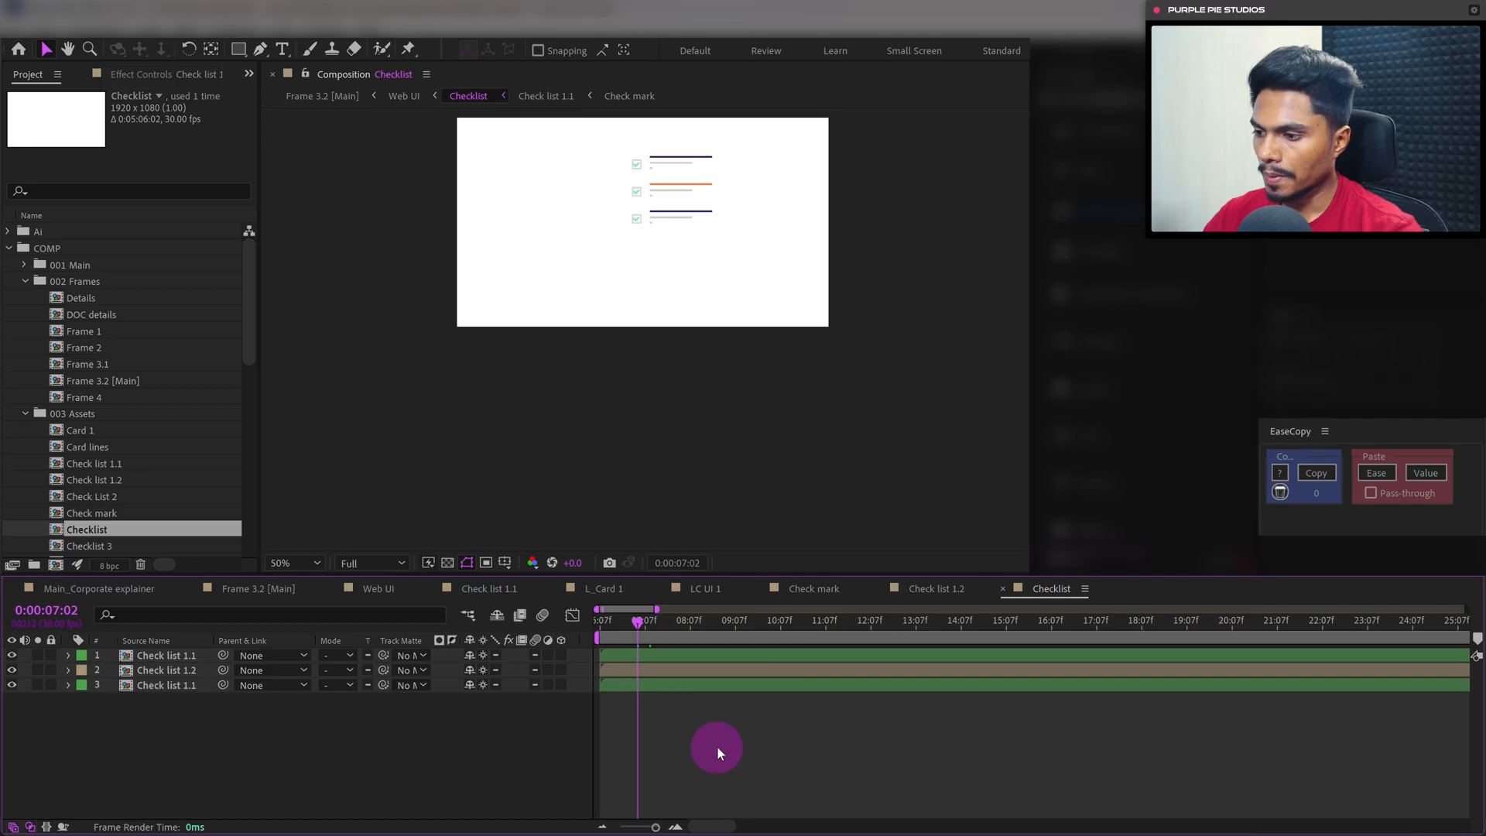
key("u")
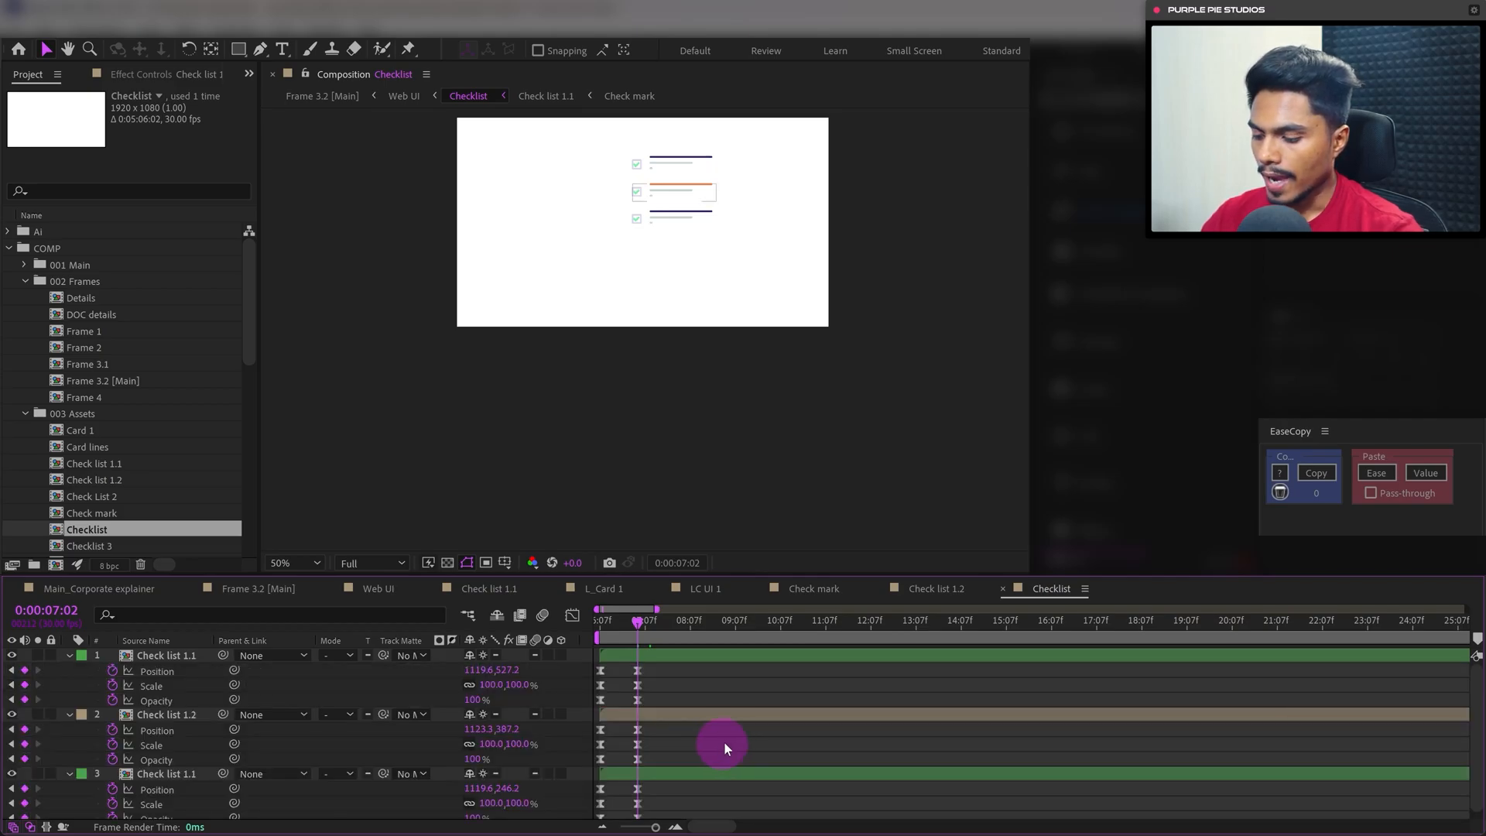
key("equal")
key("equal")
key("h")
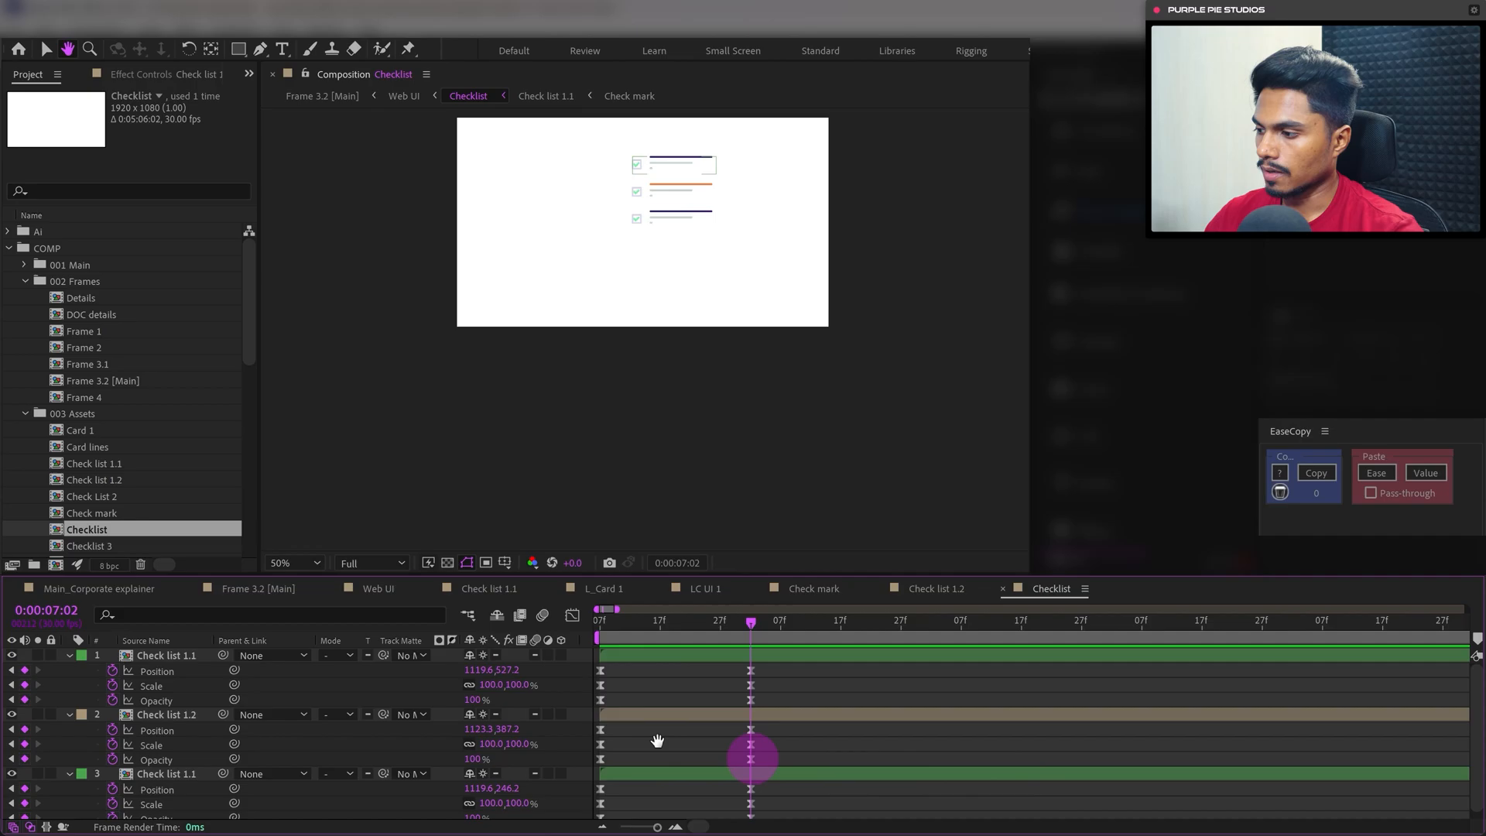
key("v")
Duplicate the three checklist item layers
left_click(166, 655)
left_click(169, 774, "shift")
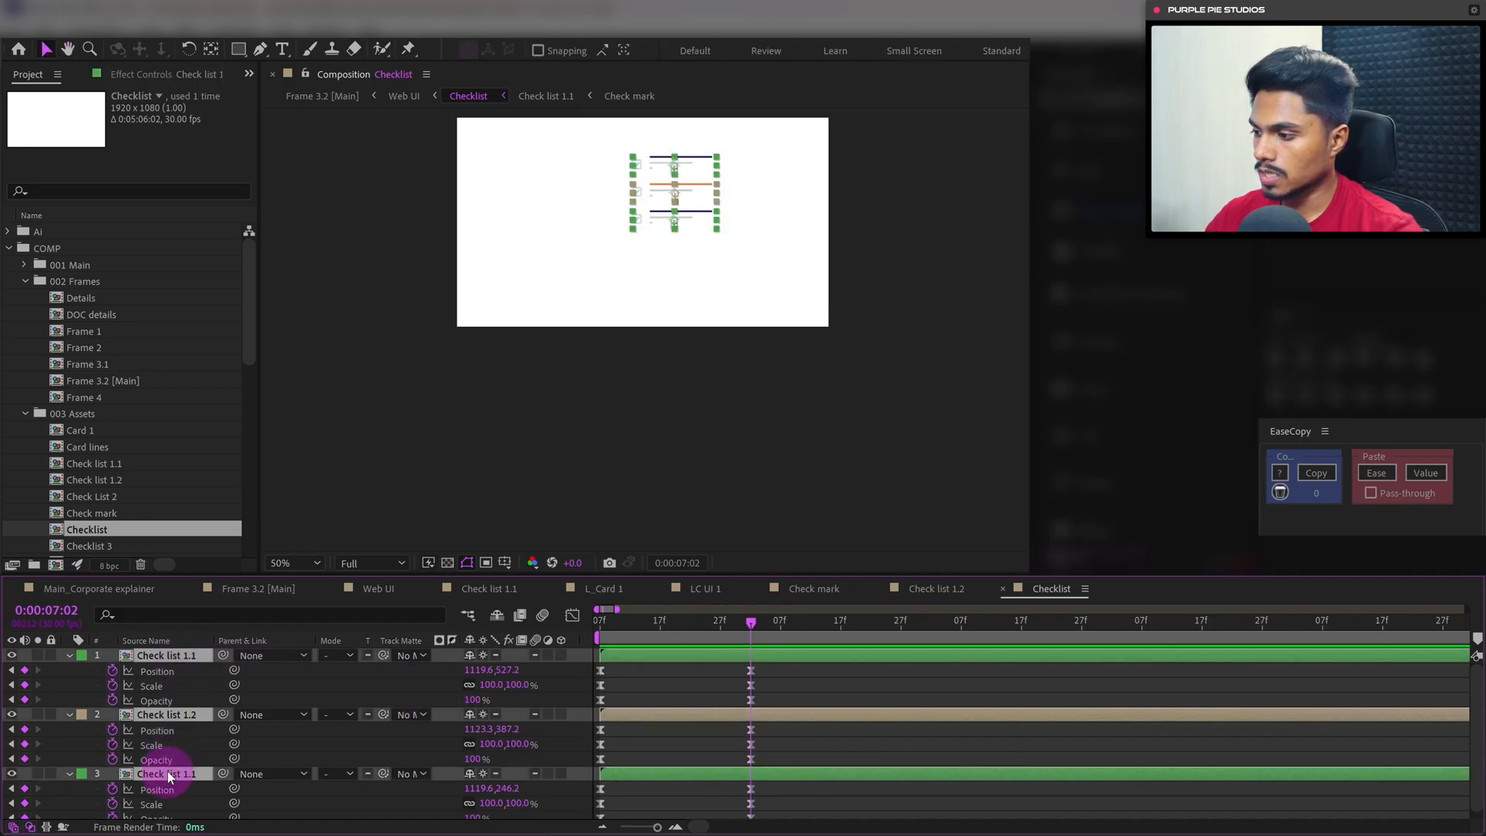
key("ctrl+d")
Move the three duplicated items and their keyframes below the originals, with the highest copy at Y position 652.2
left_click_drag(167, 732, 186, 667)
left_click_drag(788, 674, 529, 718)
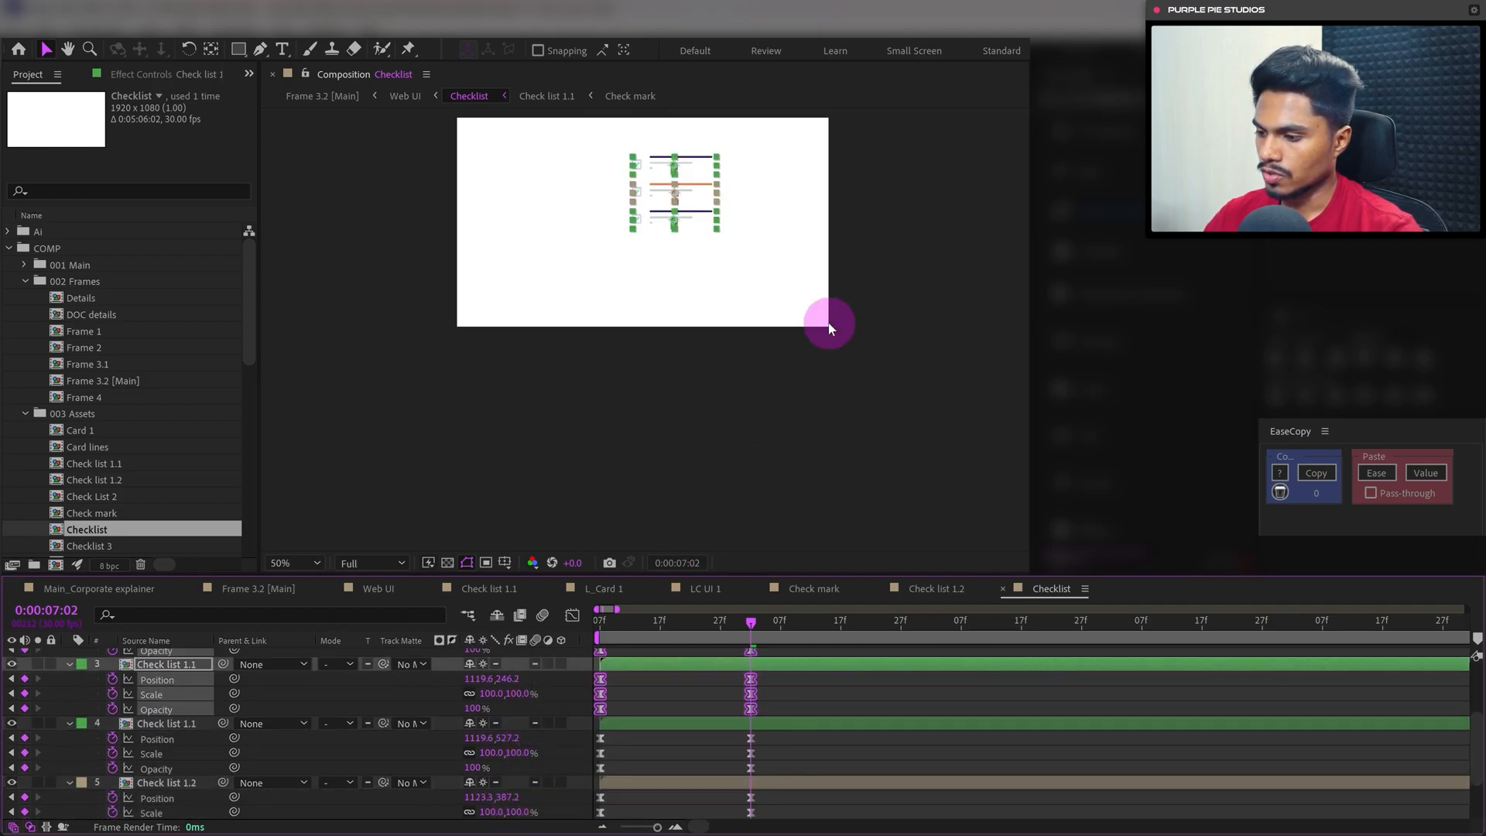
key("shift+Down")
key("shift+Down")
key("shift+Down")
key("shift+Down")
key("shift+Down")
key("shift+Down")
key("shift+Down")
key("shift+Down")
key("shift+Down")
key("shift+Down")
key("shift+Down")
key("shift+Down")
key("shift+Down")
key("shift+Down")
key("shift+Down")
key("shift+Down")
key("shift+Down")
key("shift+Down")
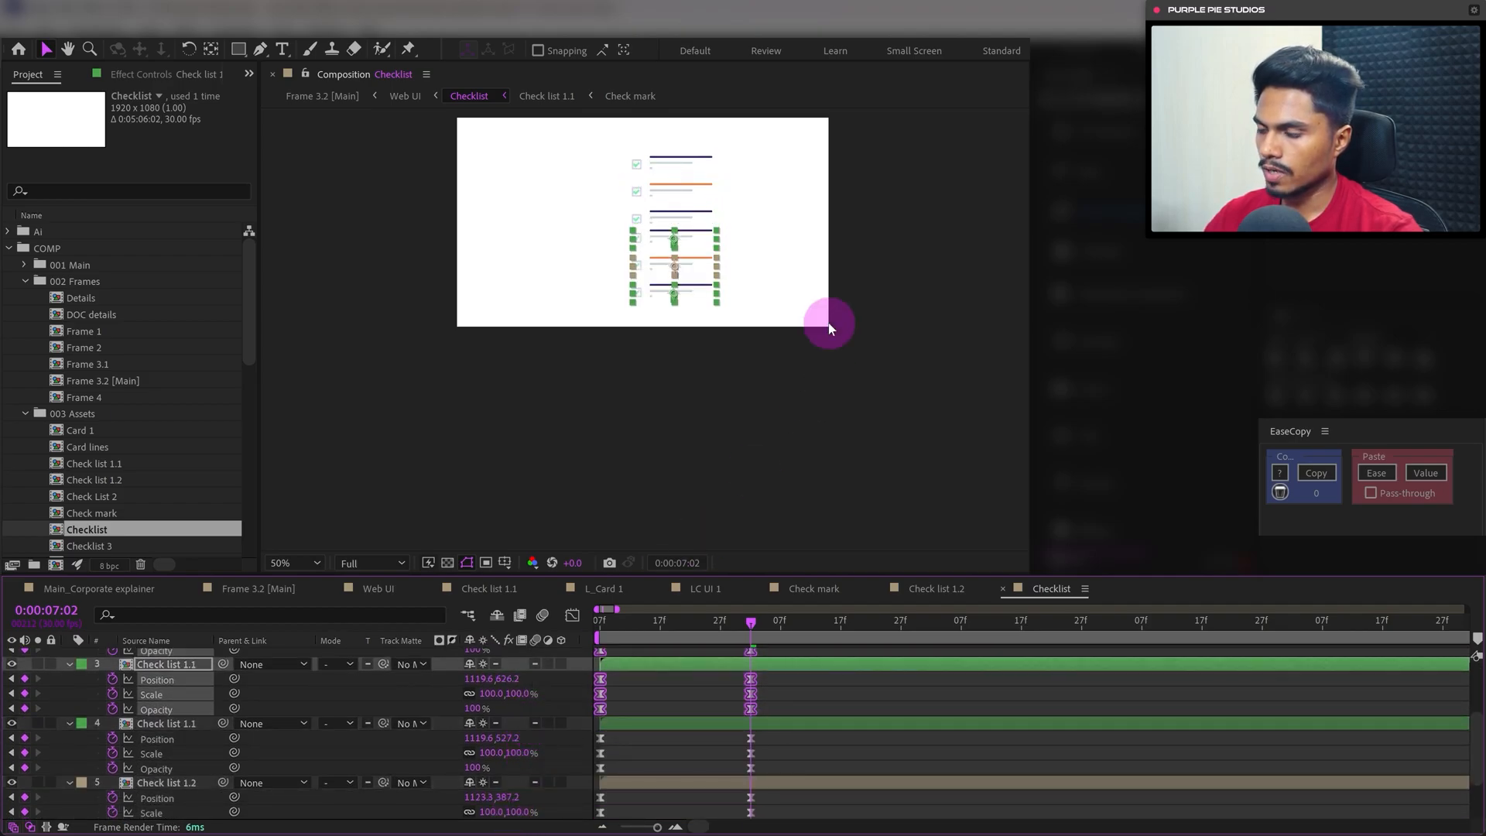
key("Down")
key("Down")
key("Down")
key("Down")
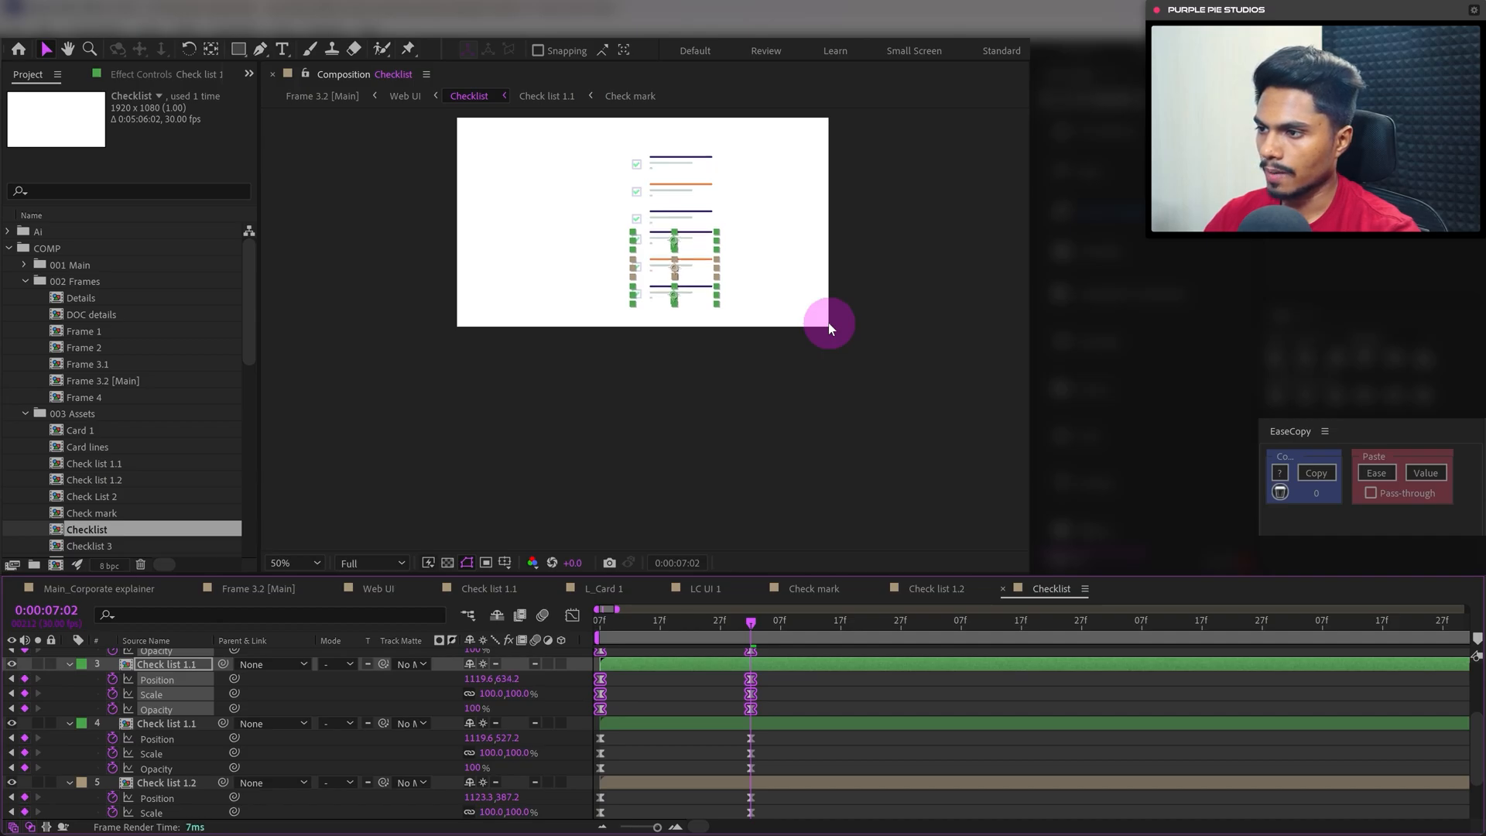
key("shift+Down")
key("shift+Down")
Duplicate all six checklist item layers
key("ctrl+a")
key("ctrl+d")
left_click_drag(692, 191, 692, 381)
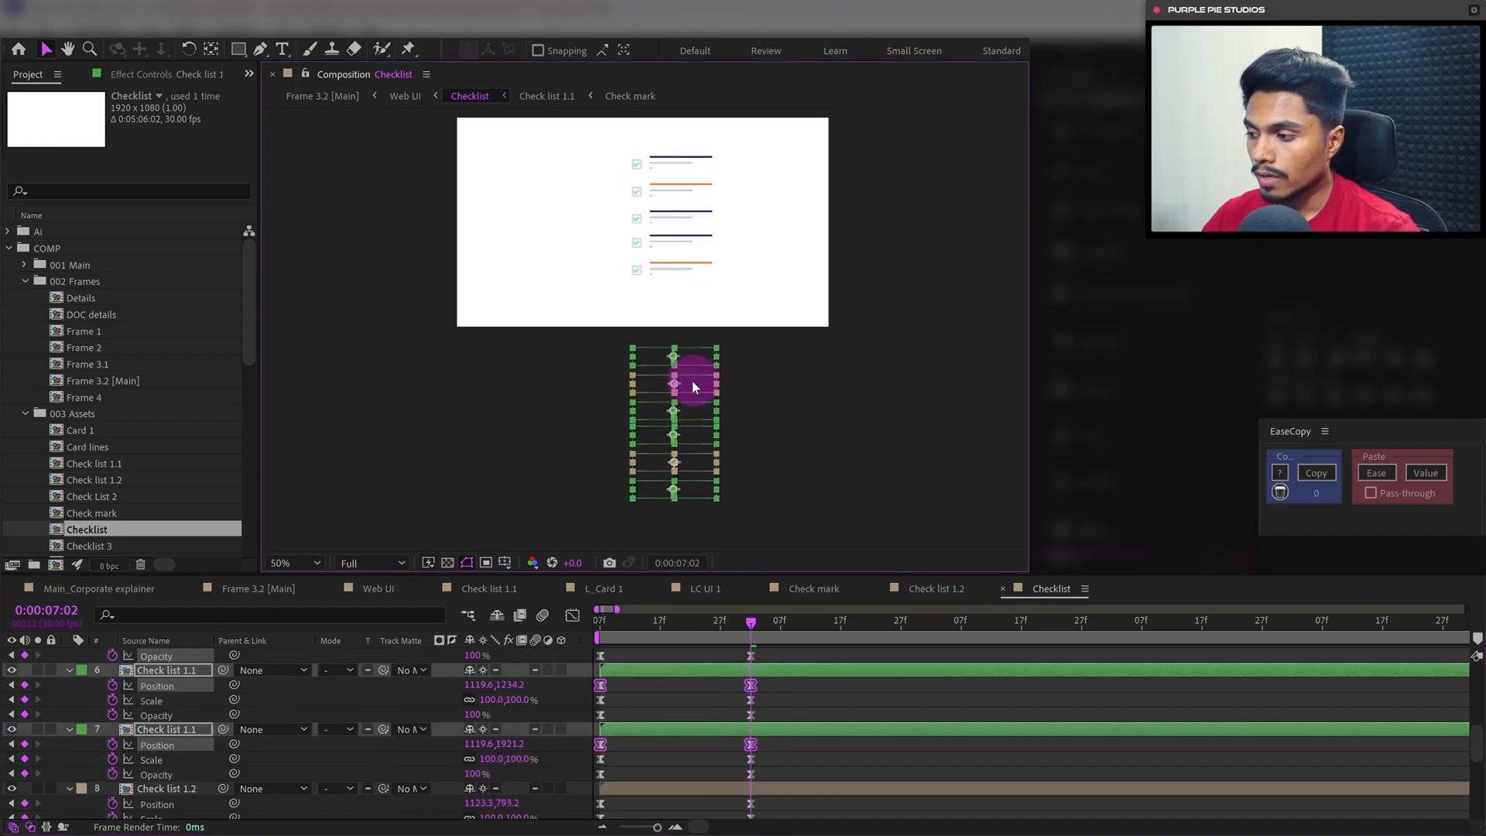
key("ctrl+z")
left_click_drag(767, 737, 607, 781)
left_click_drag(711, 220, 711, 381)
key("ctrl+z")
left_click(764, 704)
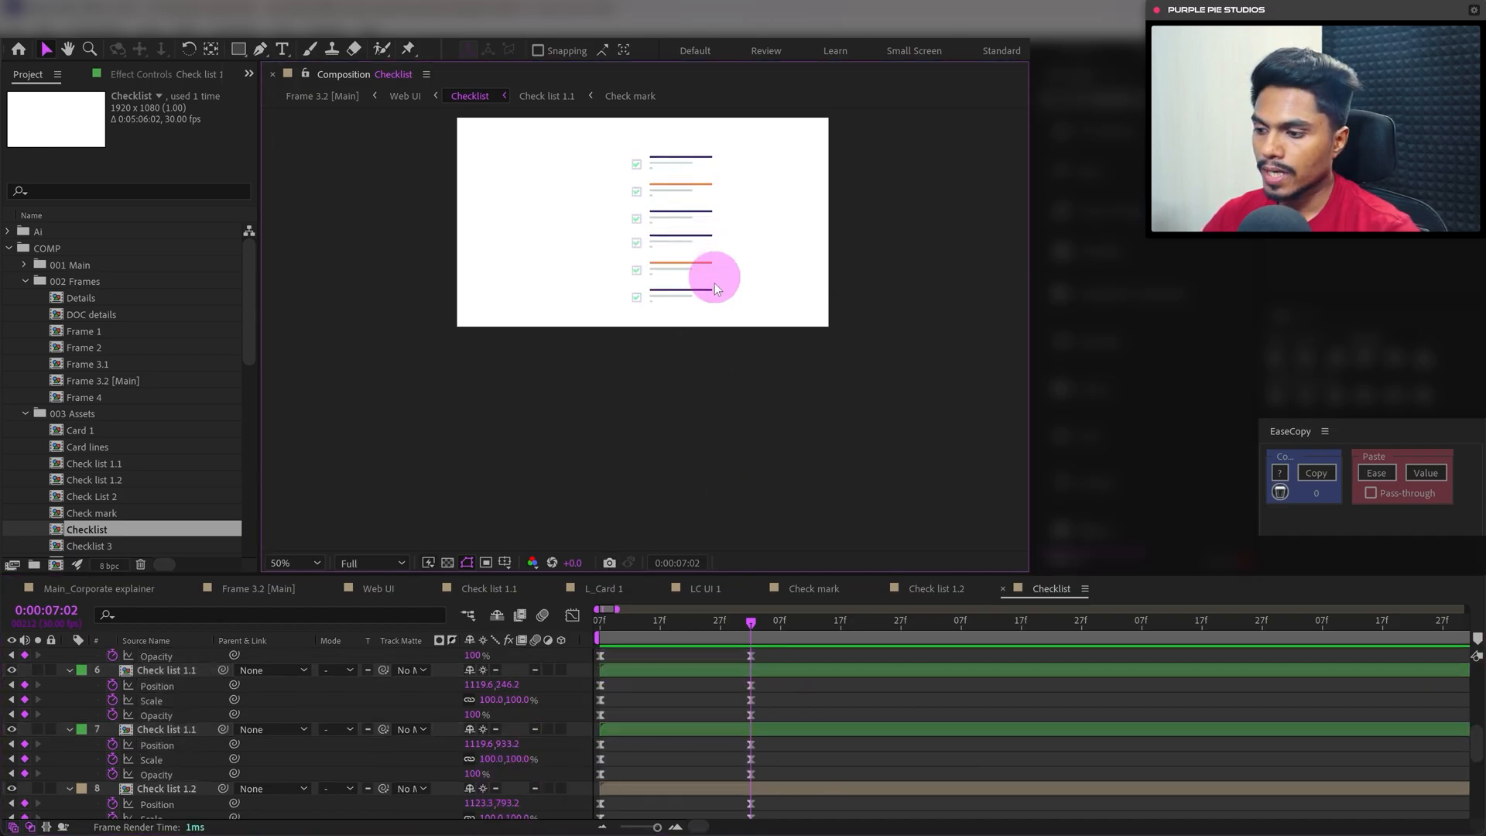
key("ctrl+a")
left_click(1345, 714)
scroll(1308, 700, "up", 5)
key("ctrl+z")
Select all keyframes of the six duplicated layers and shift the copies below the existing items, with the lowest at Y position 1751.2
key("grave")
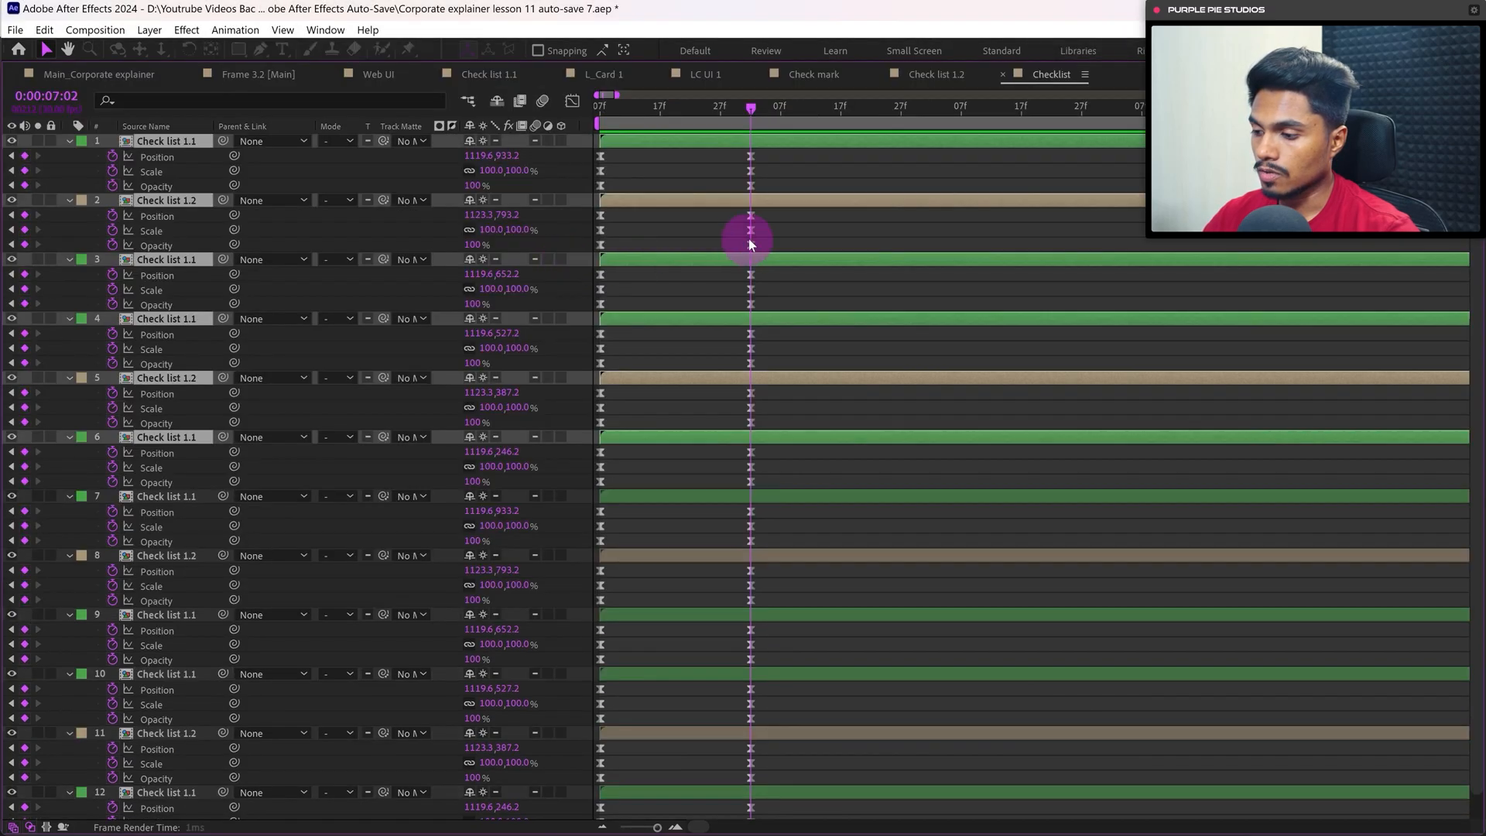
left_click_drag(797, 152, 836, 156)
key("ctrl+z")
key("ctrl+z")
key("ctrl+shift+z")
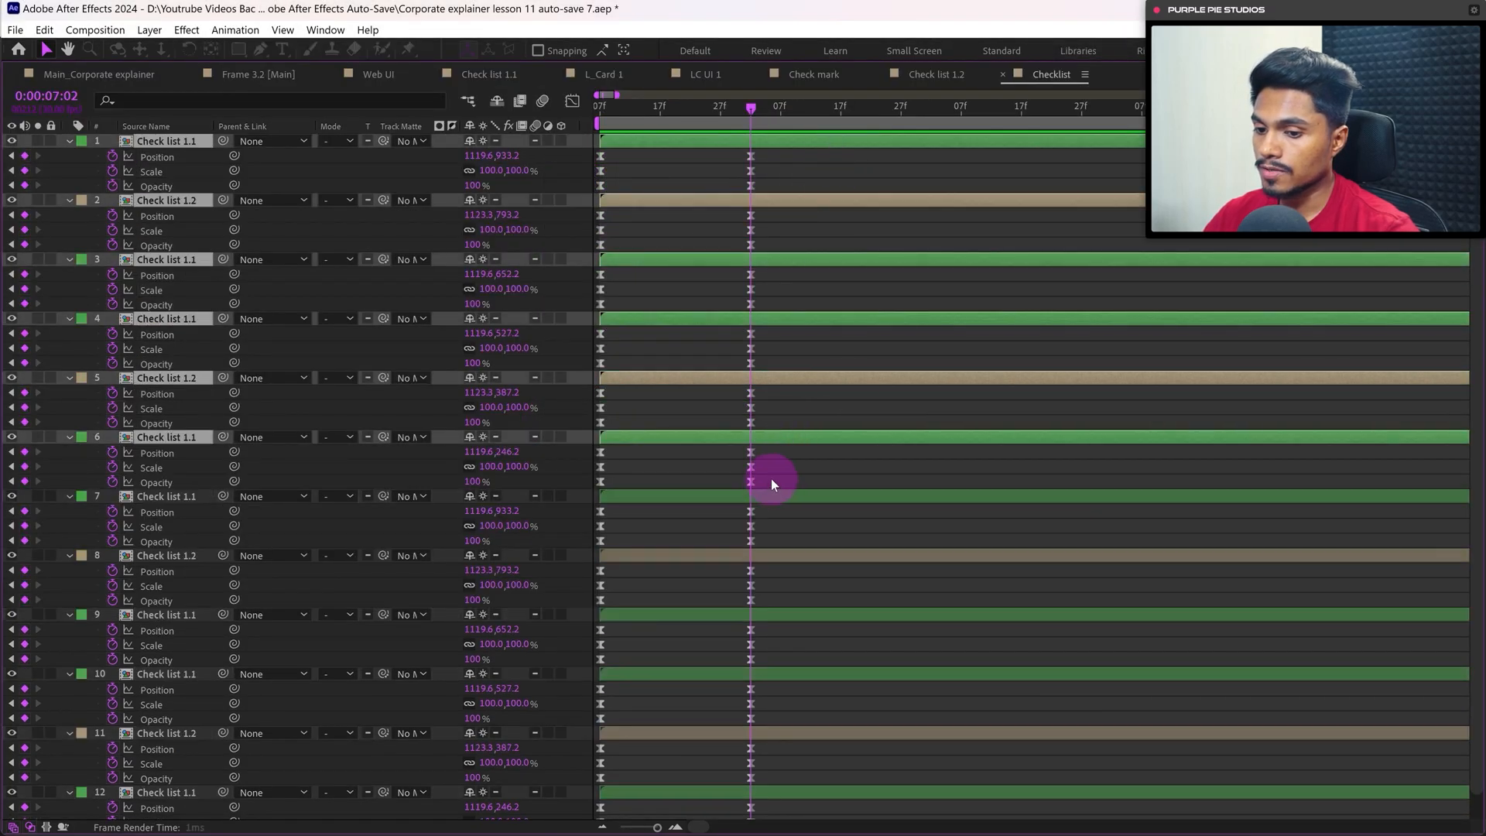
left_click_drag(771, 482, 590, 152)
double_click(1056, 74)
key("shift+Down")
key("shift+Down")
key("shift+Down")
key("shift+Down")
key("shift+Down")
key("shift+Down")
key("shift+Down")
key("shift+Down")
key("shift+Down")
key("shift+Down")
key("shift+Down")
key("shift+Down")
key("shift+Down")
key("shift+Down")
key("shift+Down")
key("shift+Down")
key("shift+Down")
key("shift+Down")
key("shift+Down")
key("shift+Down")
key("shift+Down")
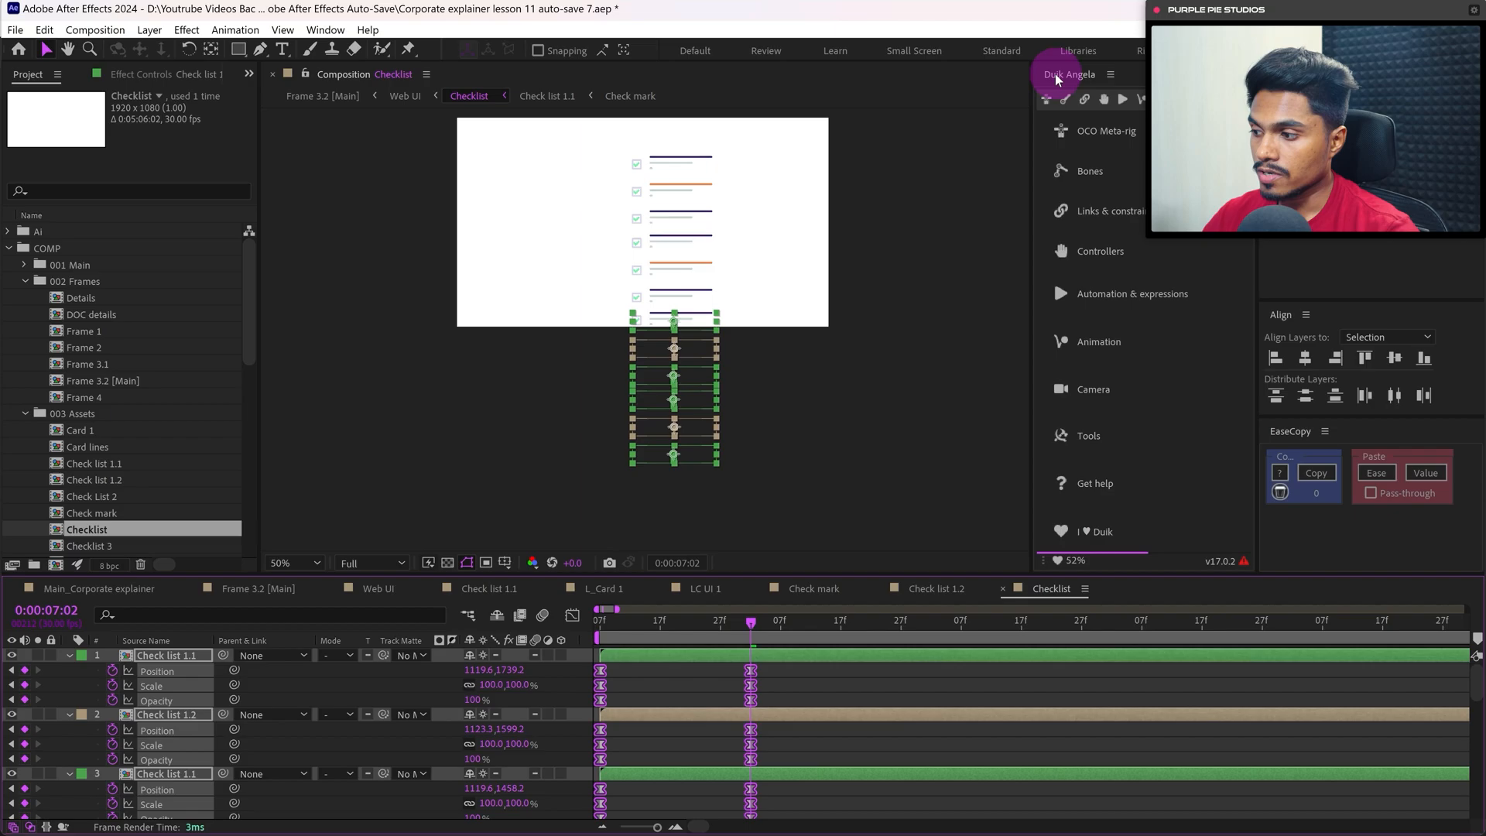
left_click(790, 684)
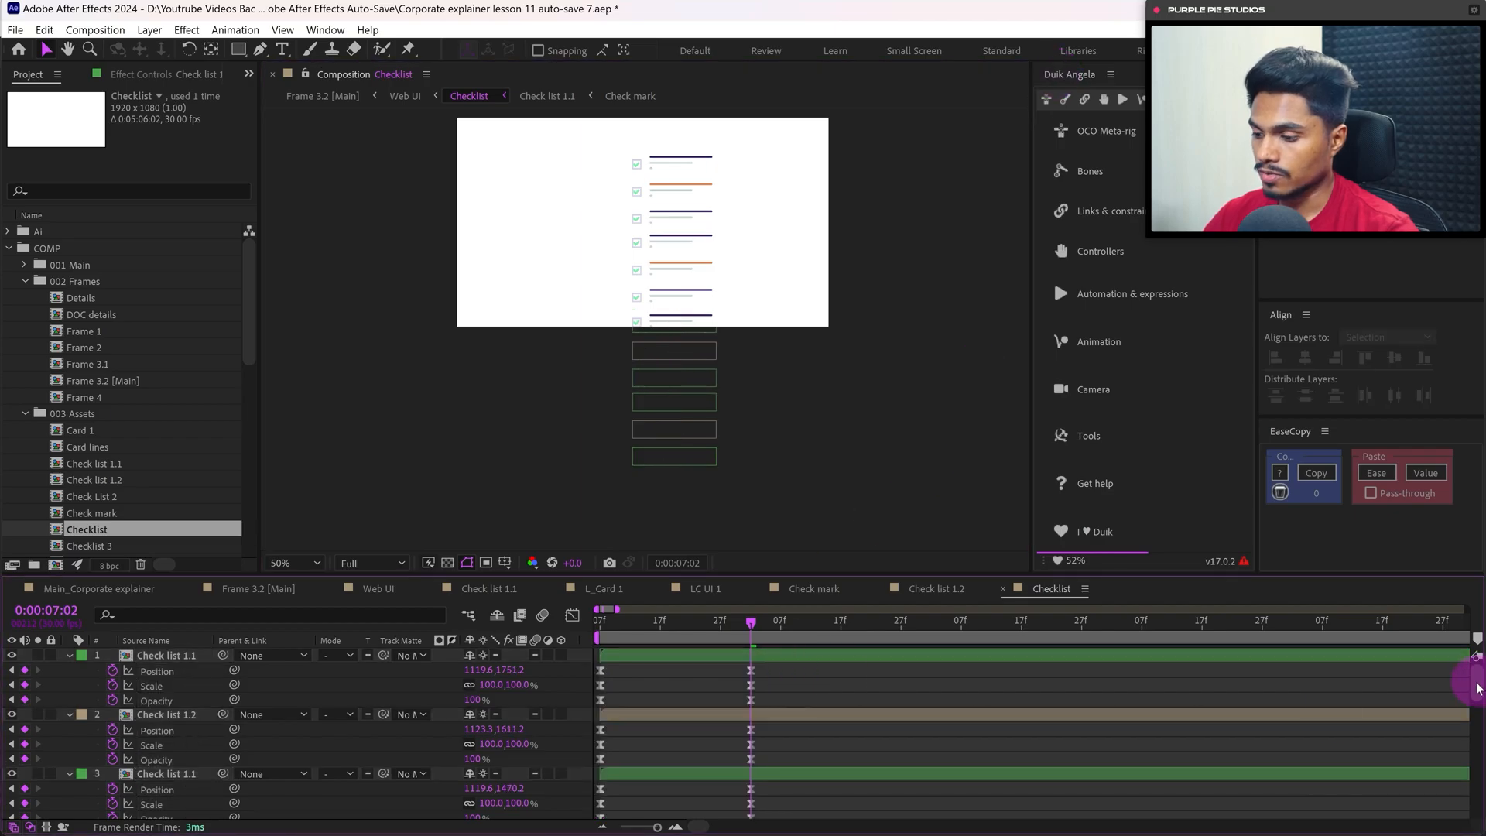
Duplicate all twelve checklist item layers and show only the Position property of the copies
double_click(1048, 587)
scroll(1407, 504, "down", 1)
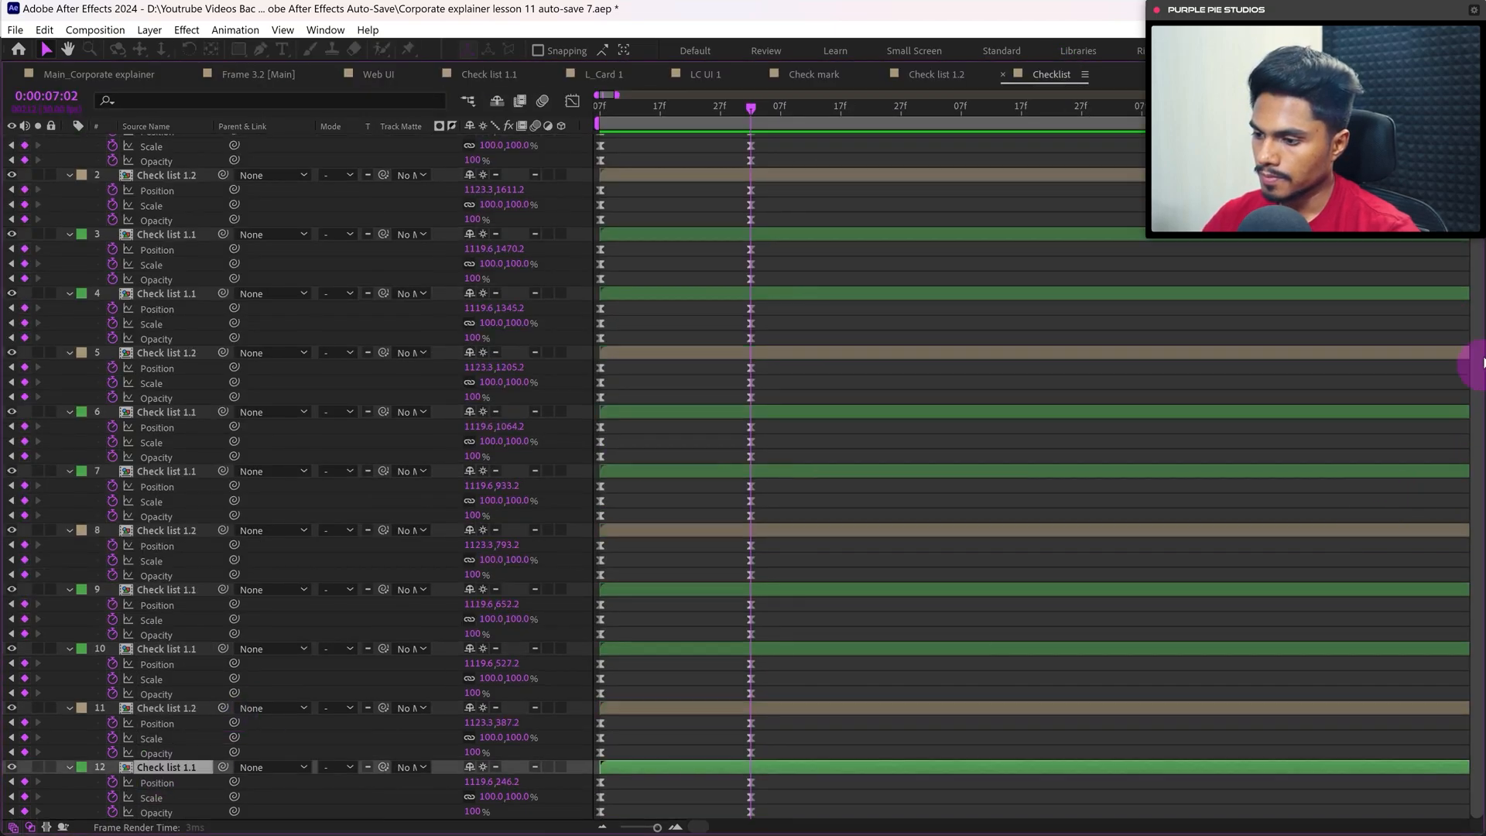
key("ctrl+a")
key("ctrl+d")
key("p")
key("p")
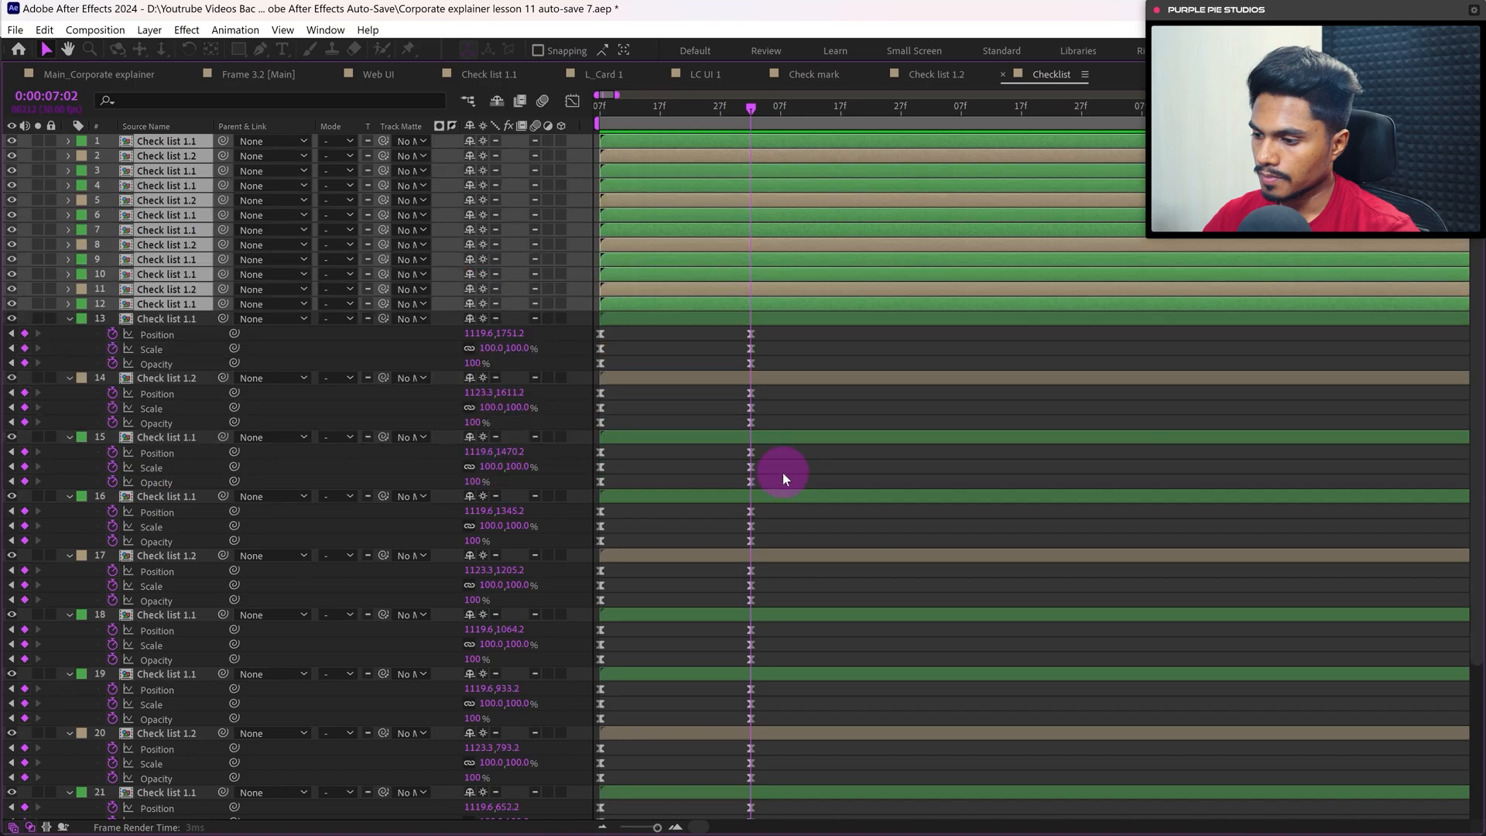
key("p")
Select the Position keyframes of the twelve duplicated layers and move the copies down below the existing checklist items
left_click_drag(803, 149, 500, 492)
double_click(1039, 76)
key("shift+Down")
key("shift+Down")
key("shift+Down")
key("shift+Down")
key("shift+Down")
key("shift+Down")
key("shift+Down")
key("shift+Down")
key("shift+Down")
key("shift+Down")
key("shift+Down")
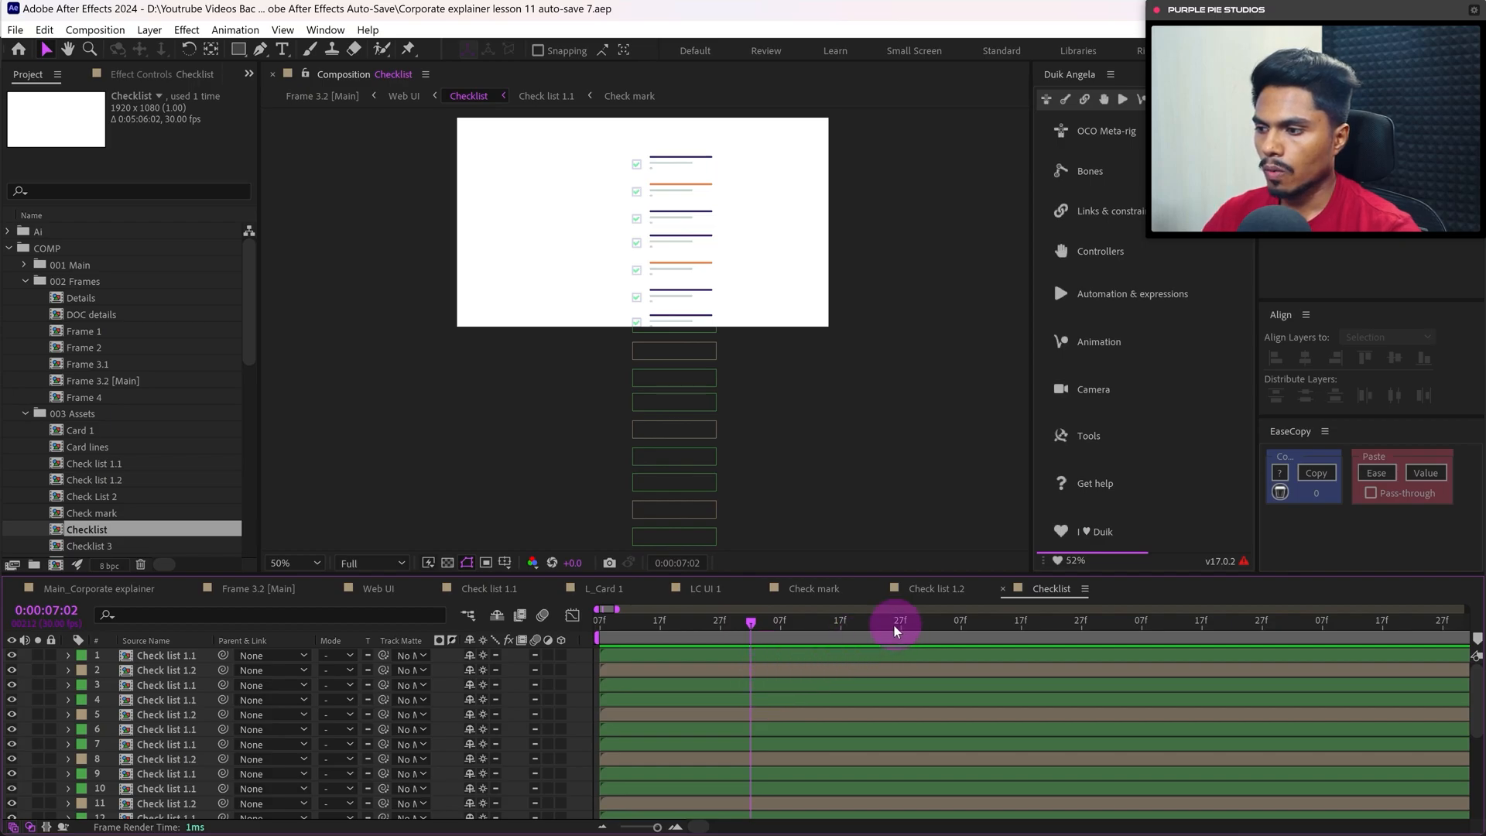
Return to the Web UI composition and add a Position keyframe to the Checklist layer at 0:00:06:07
left_click(381, 590)
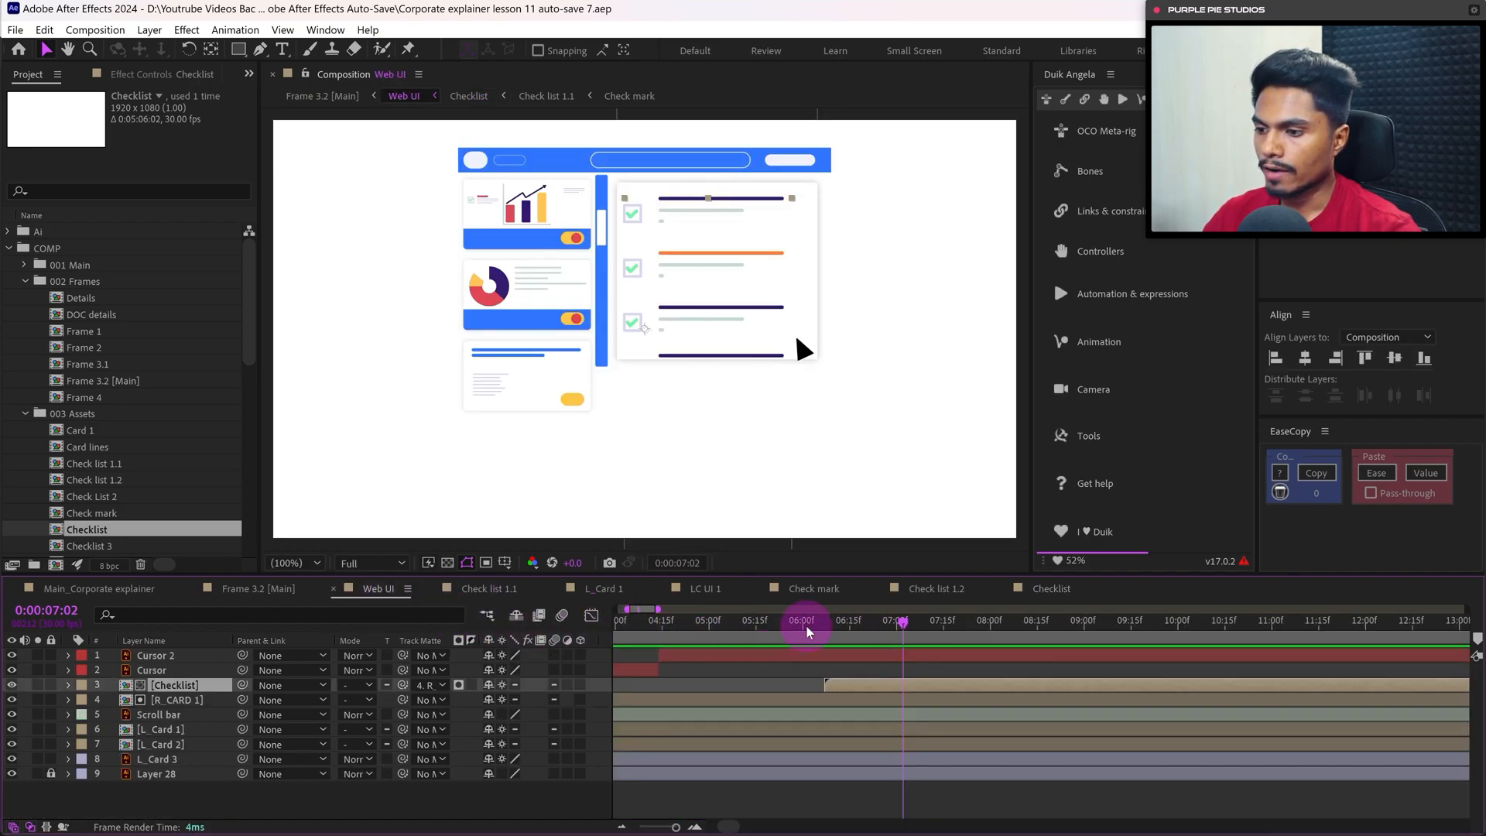
left_click(831, 625)
left_click_drag(833, 628, 826, 631)
key("p")
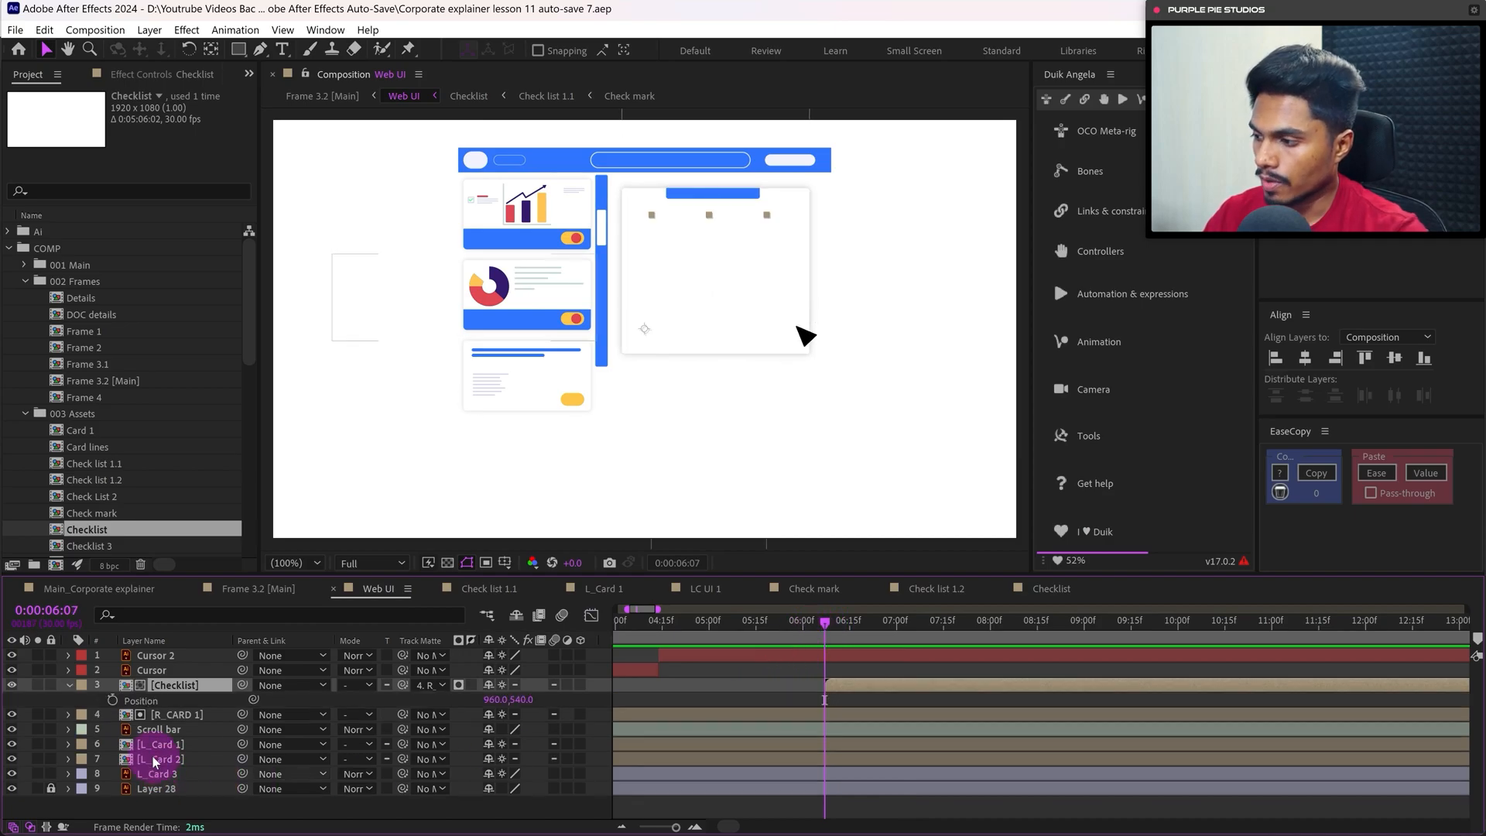
left_click(113, 700)
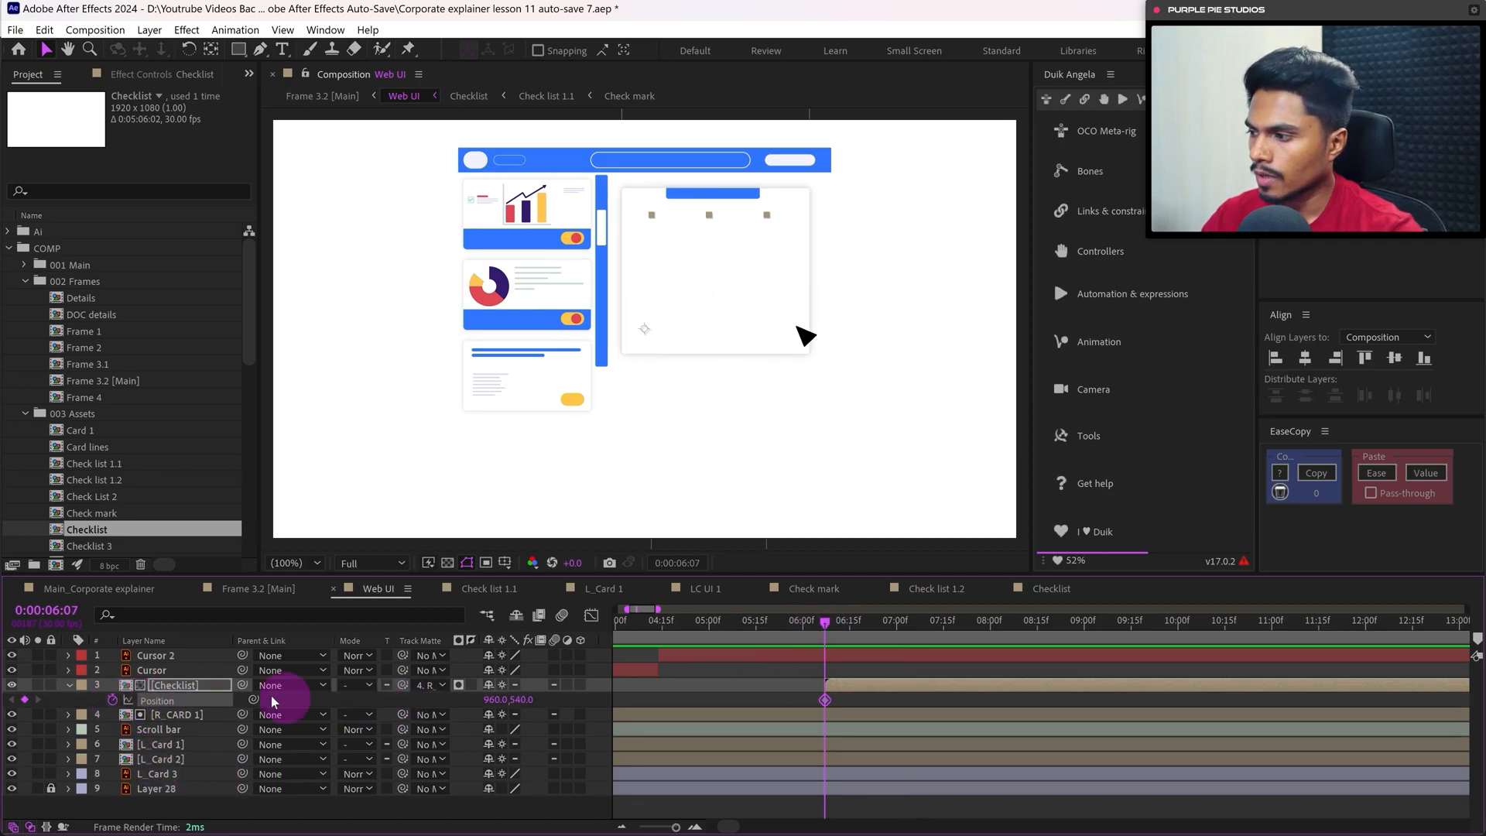
Move to 0:00:11:07 and raise the Checklist layer to Position 960, -380 to scroll the list upward
left_click(58, 613)
left_click(57, 610)
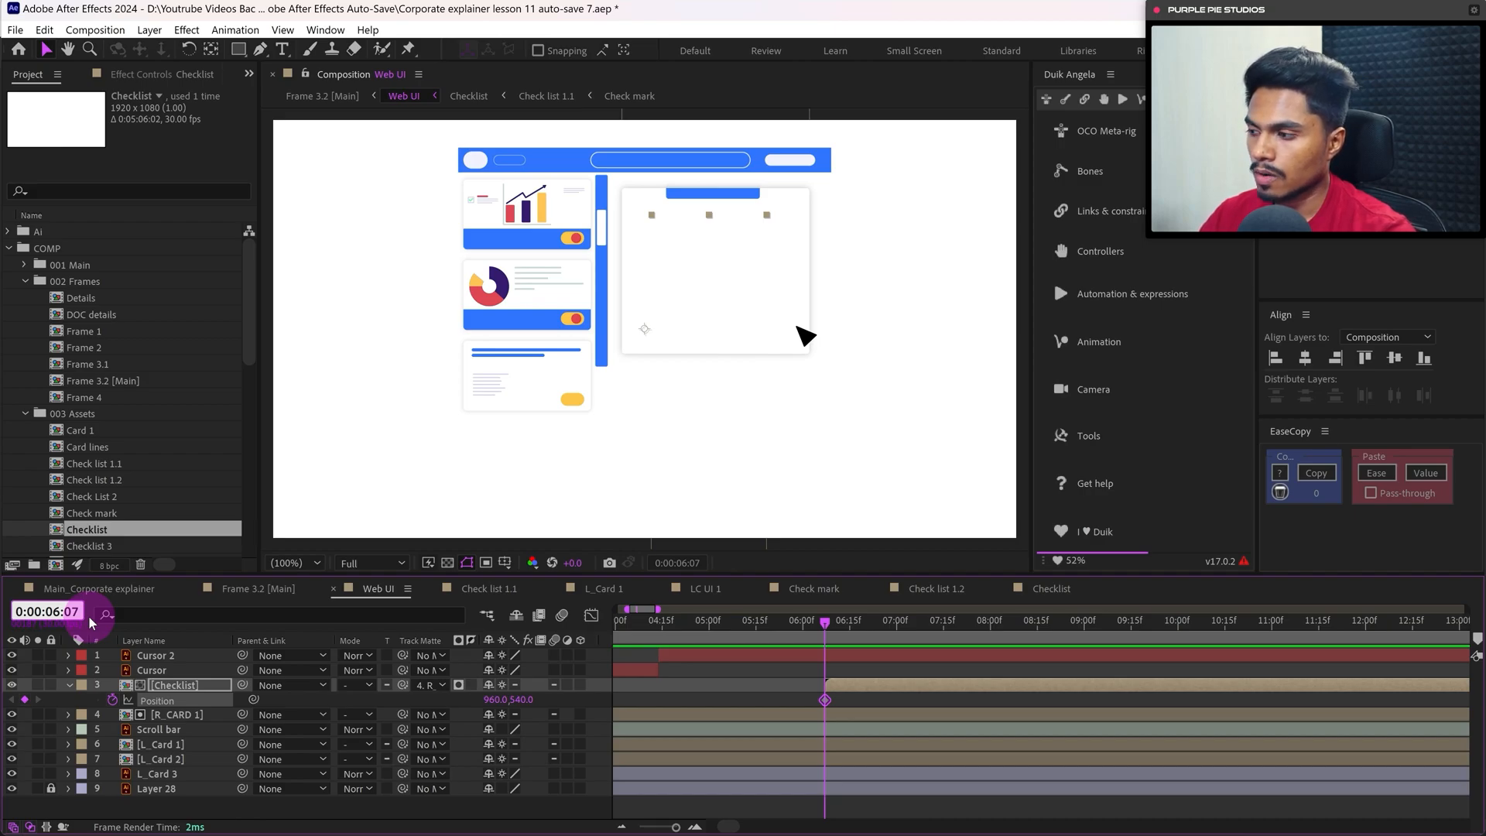
type("11")
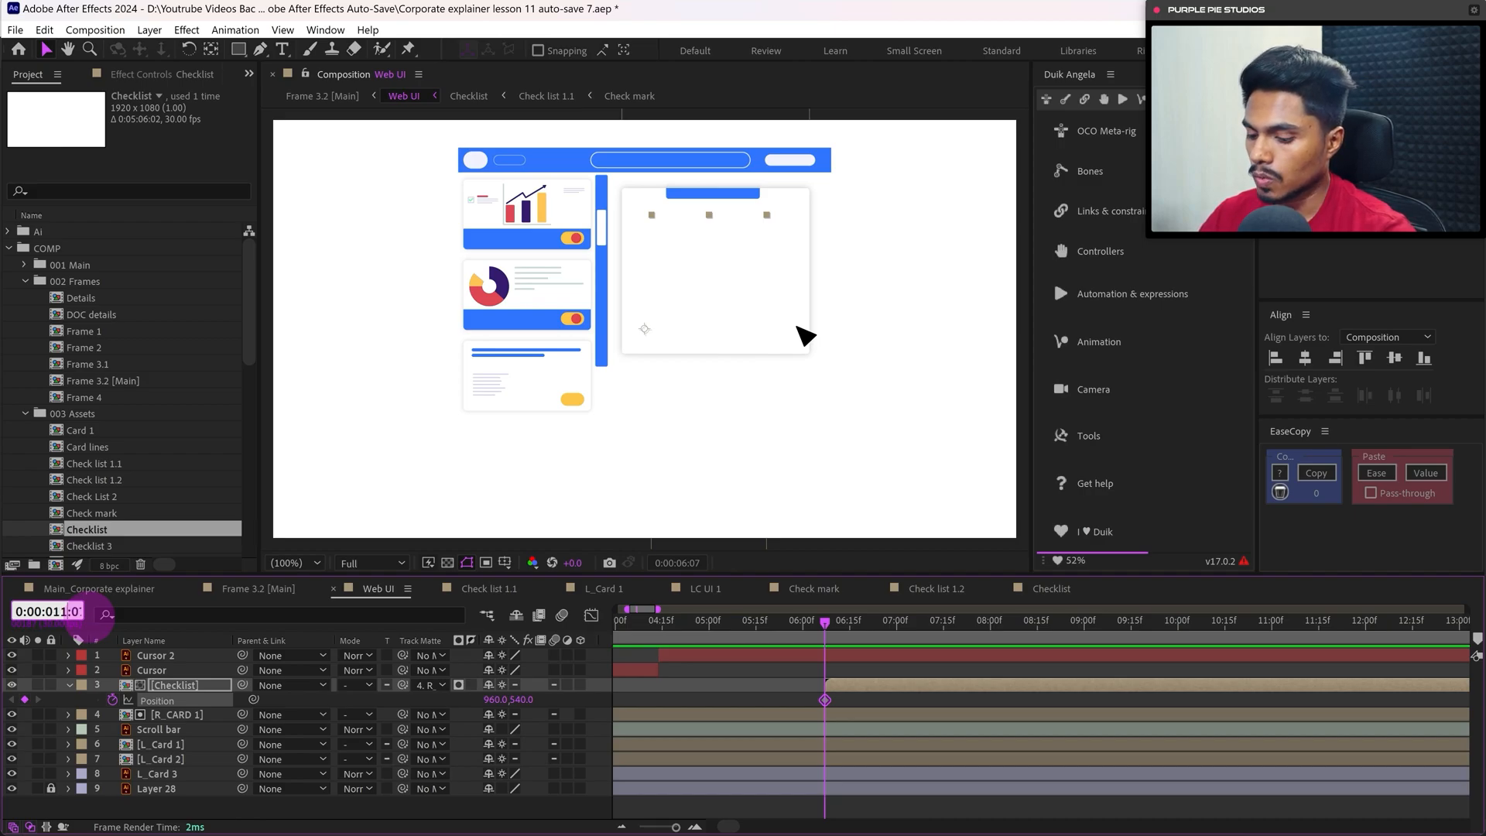
key("Return")
key("shift+Up")
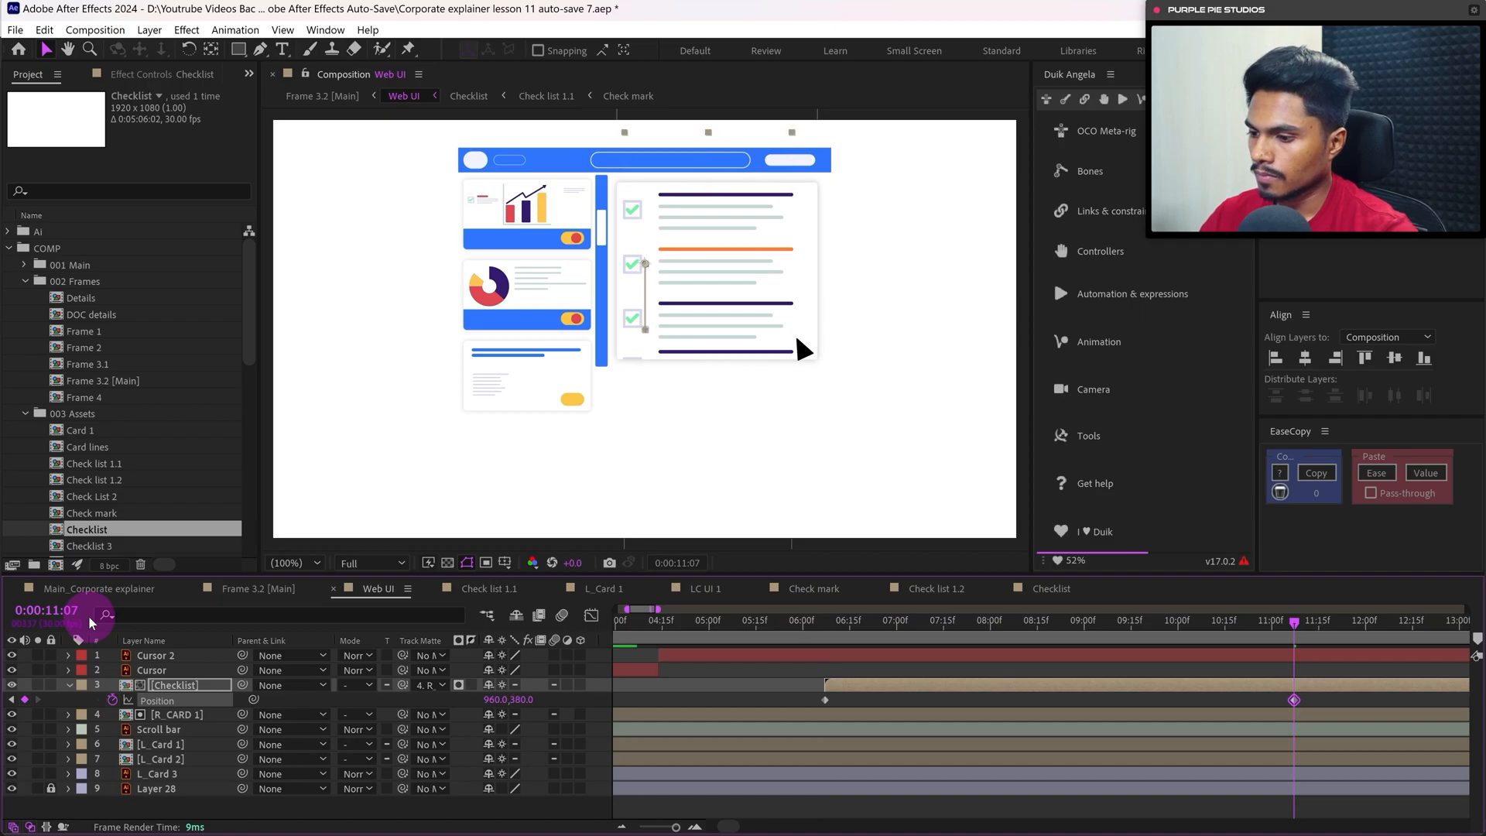
key("shift+Up")
key("shift+Up")
key("shift+Up")
key("shift+Up")
key("shift+Up")
key("shift+Up")
key("shift+Up")
key("shift+Up")
key("shift+Up")
key("shift+Up")
key("shift+Up")
key("shift+Up")
key("shift+Up")
key("shift+Up")
key("shift+Up")
key("shift+Up")
key("shift+Up")
key("shift+Up")
key("shift+Up")
key("shift+Up")
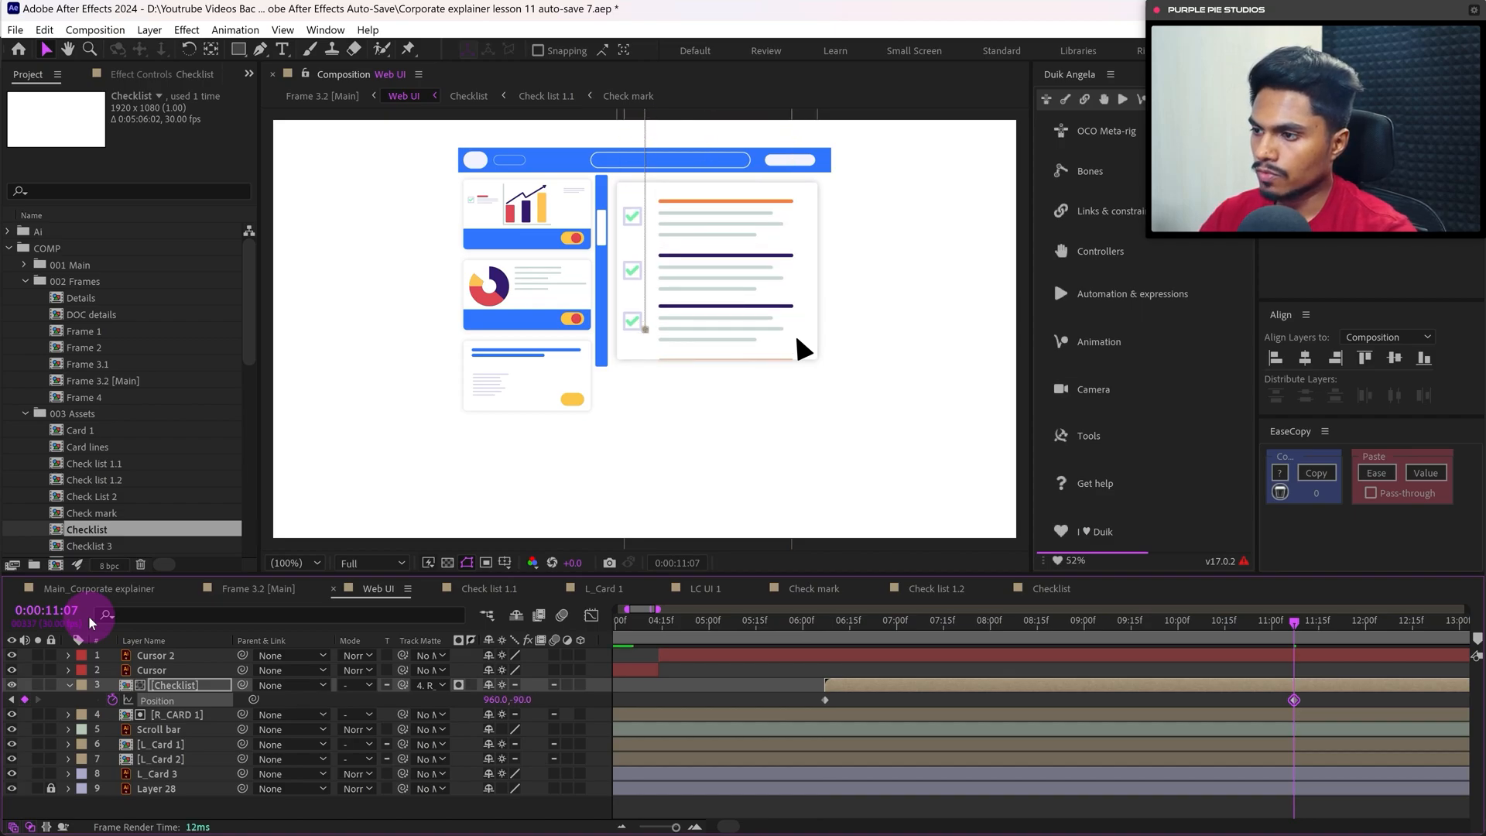
key("shift+Up")
key("shift+Up")
key("shift+Up")
key("shift+Up")
key("shift+Up")
key("shift+Up")
key("shift+Up")
key("shift+Up")
key("shift+Up")
key("shift+Up")
key("shift+Up")
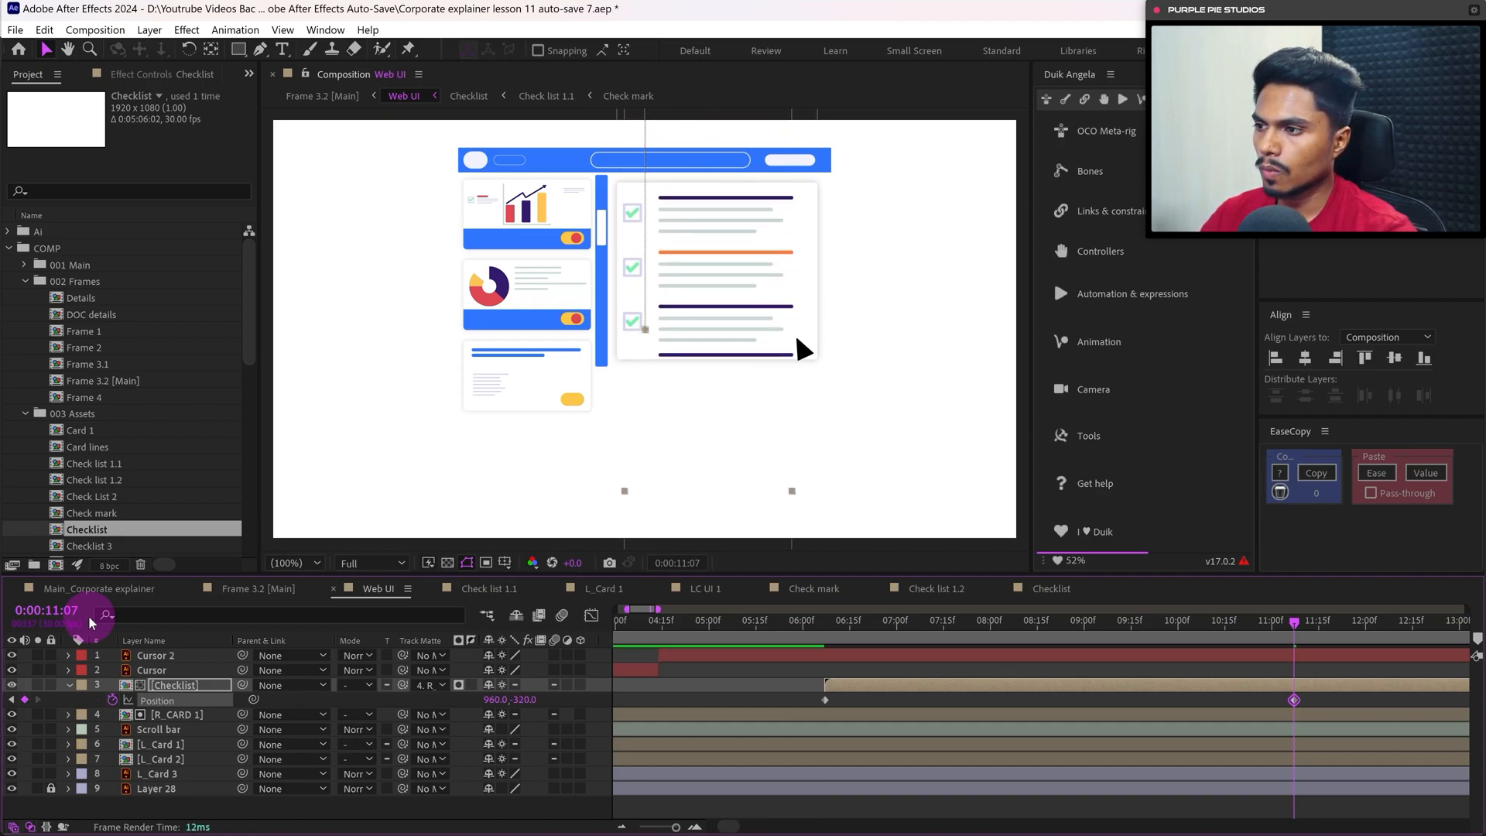
key("shift+Up")
key("shift+Up")
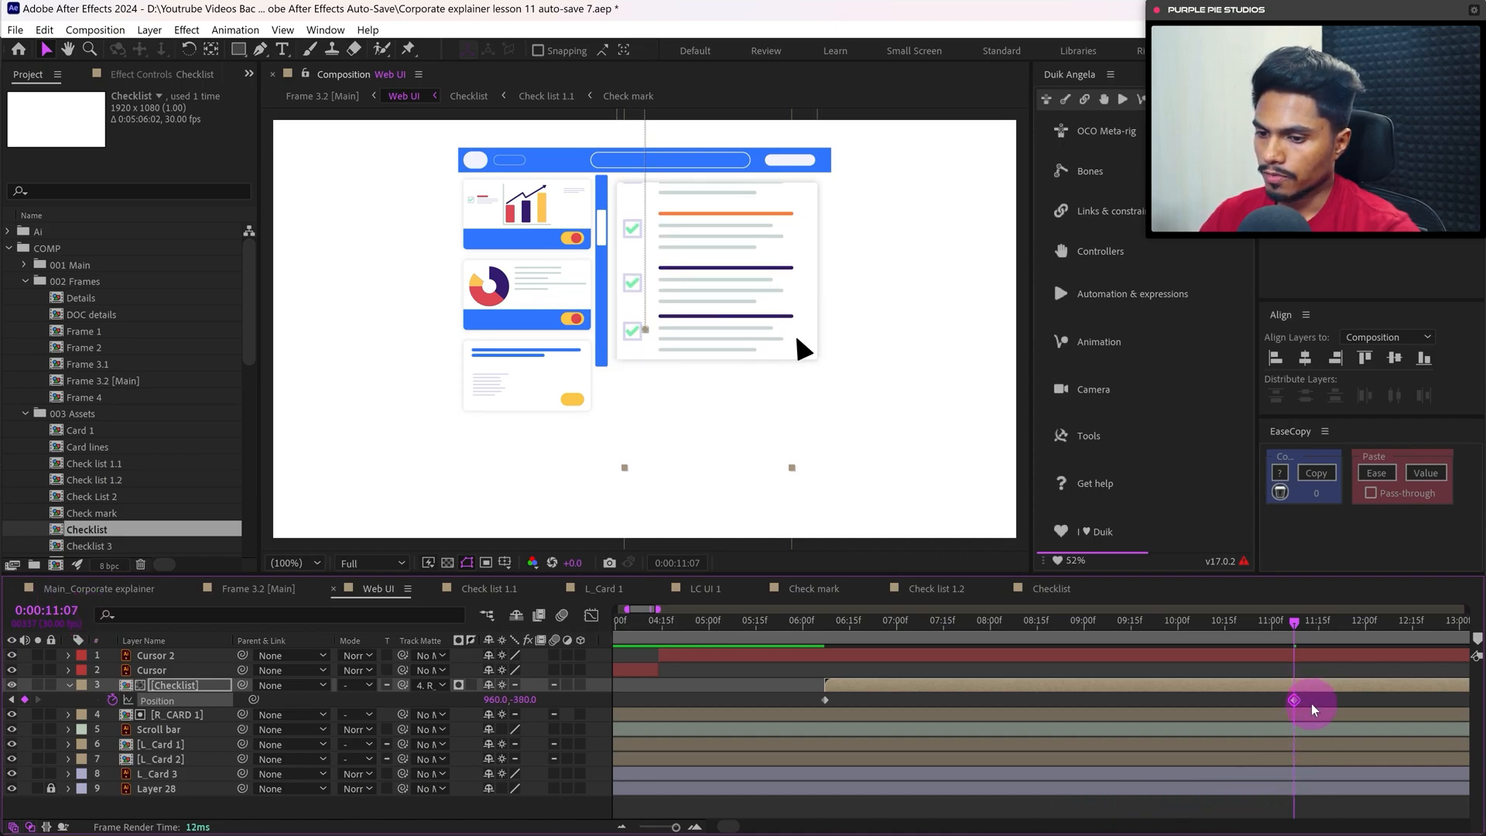
Ease both Checklist Position keyframes with a speed curve that peaks early at about 500 px/sec and slows down gradually
left_click_drag(1311, 703, 774, 705)
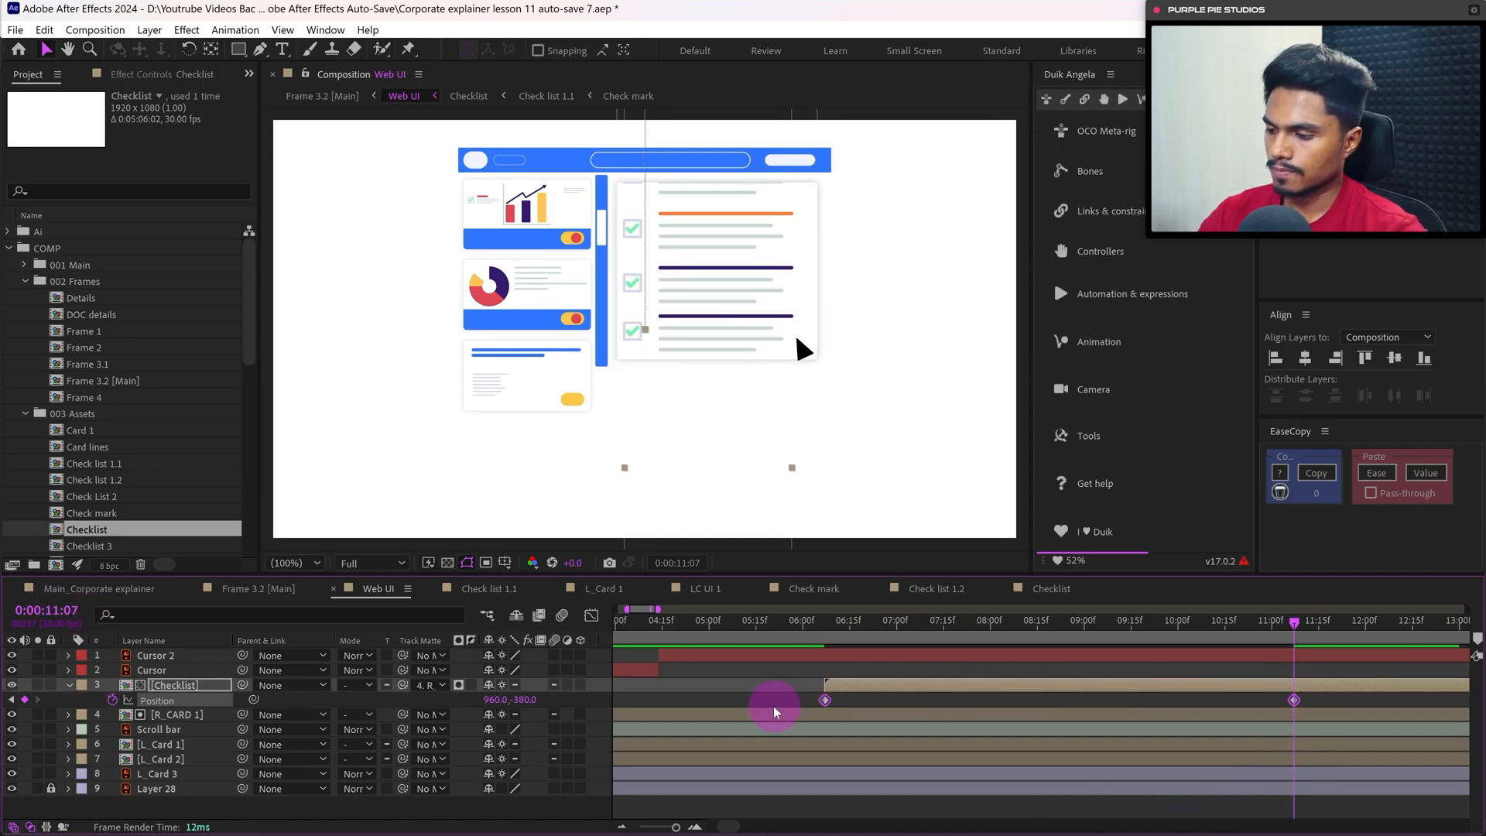
left_click(591, 615)
left_click_drag(1314, 764, 1098, 768)
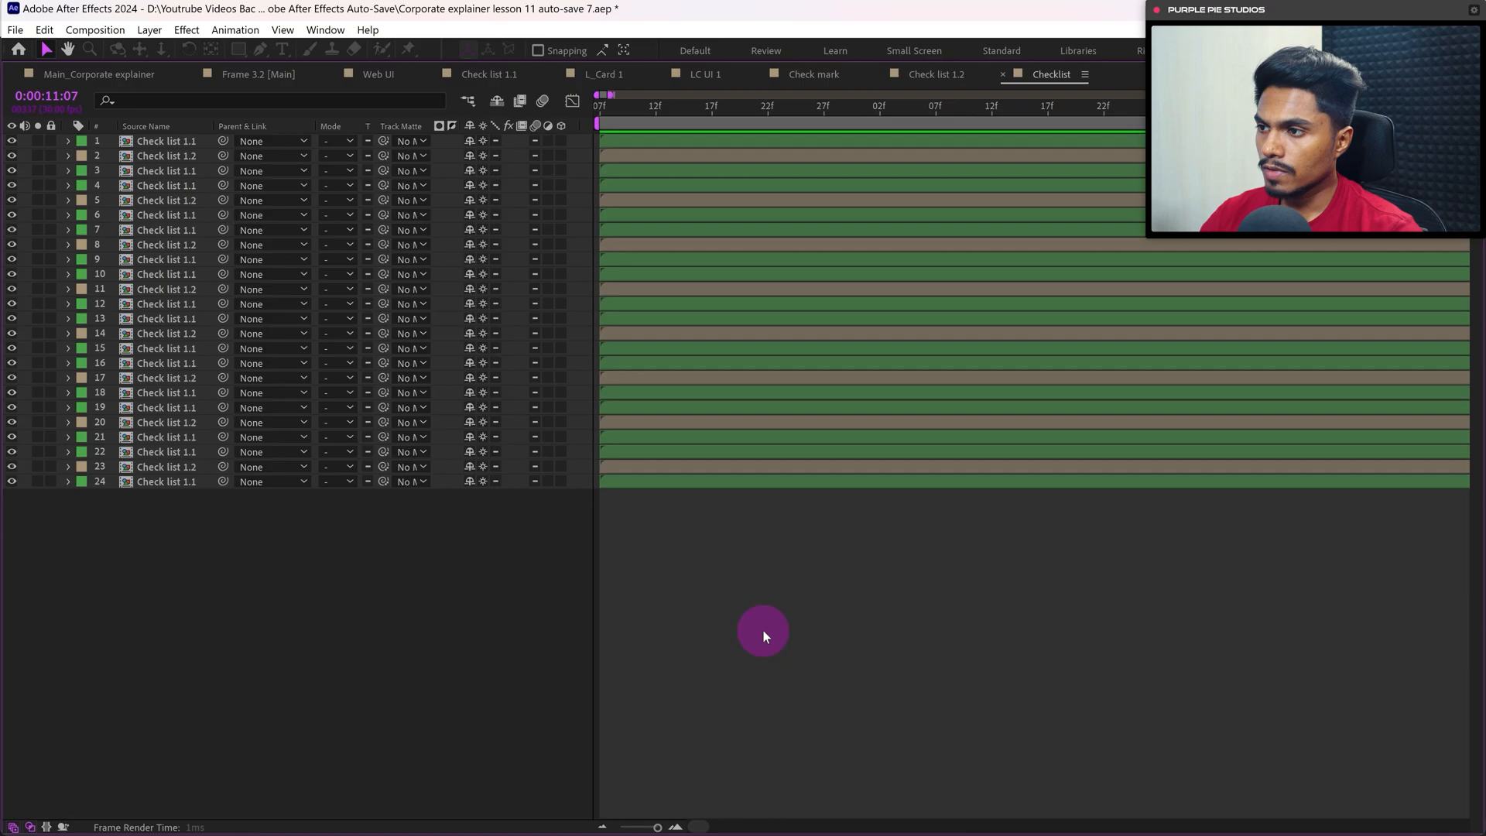
scroll(763, 636, "down", 4)
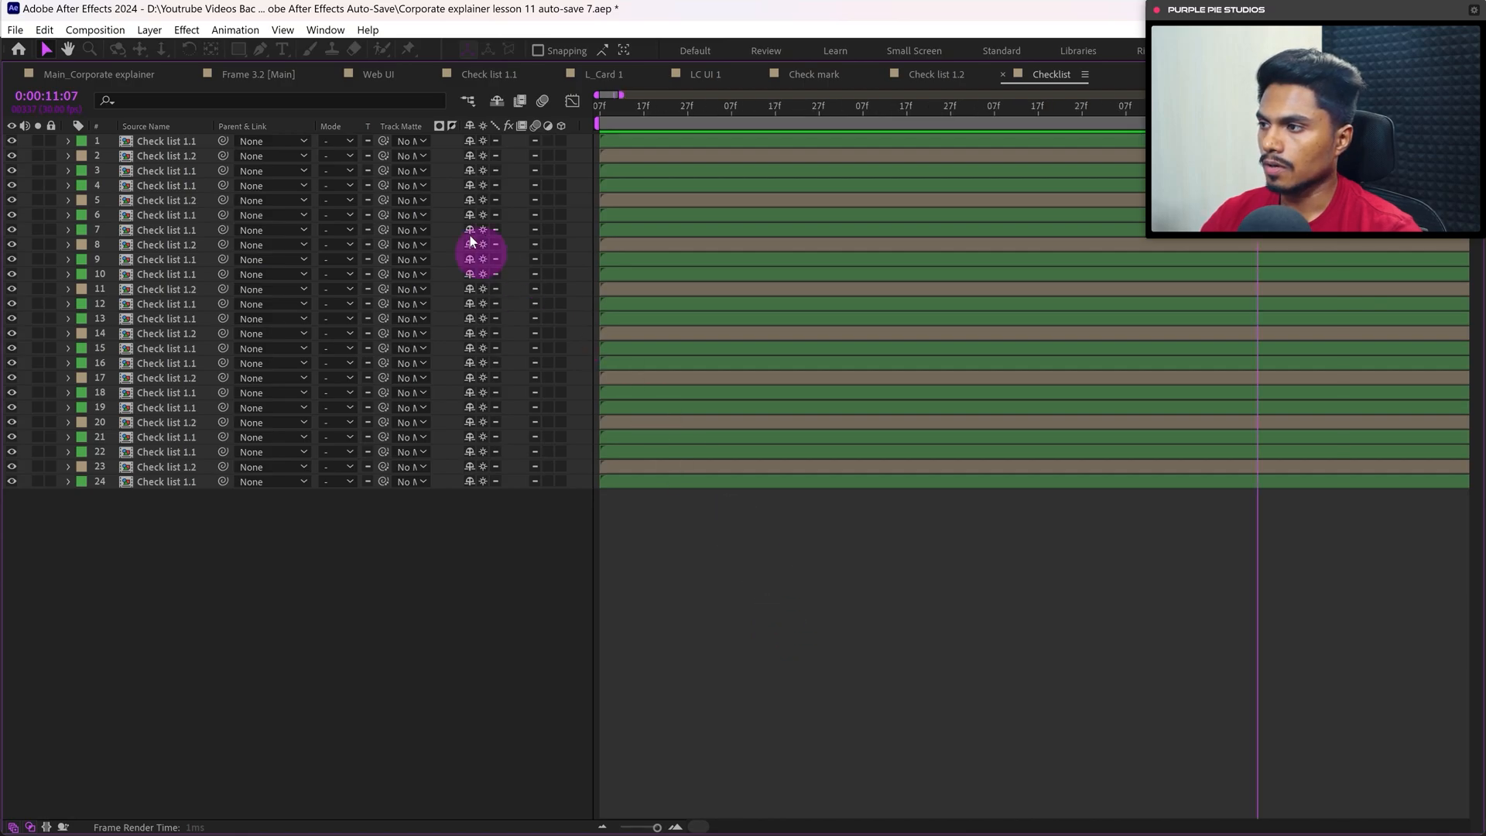
left_click(375, 74)
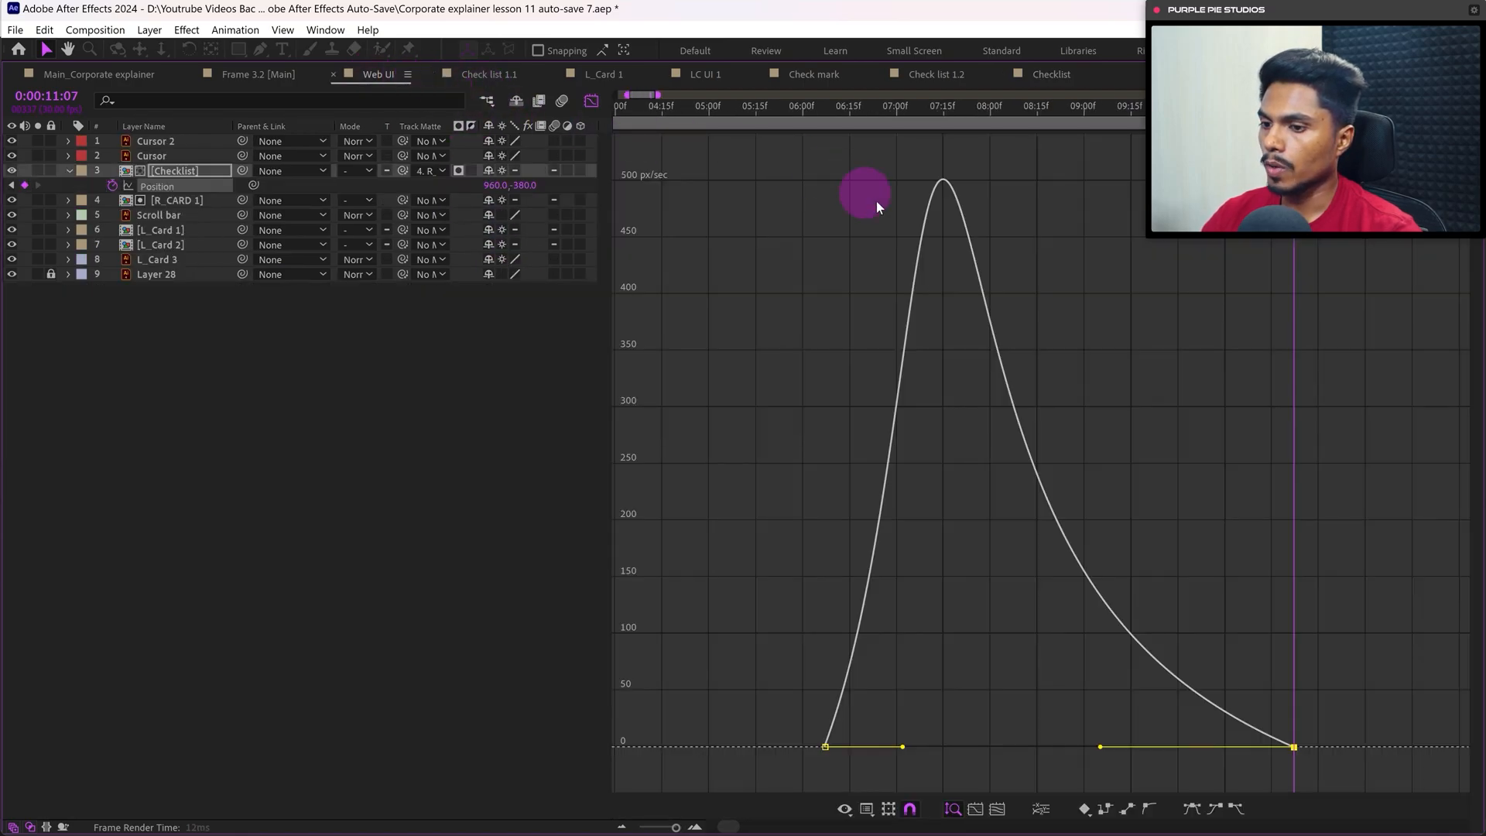
left_click(591, 100)
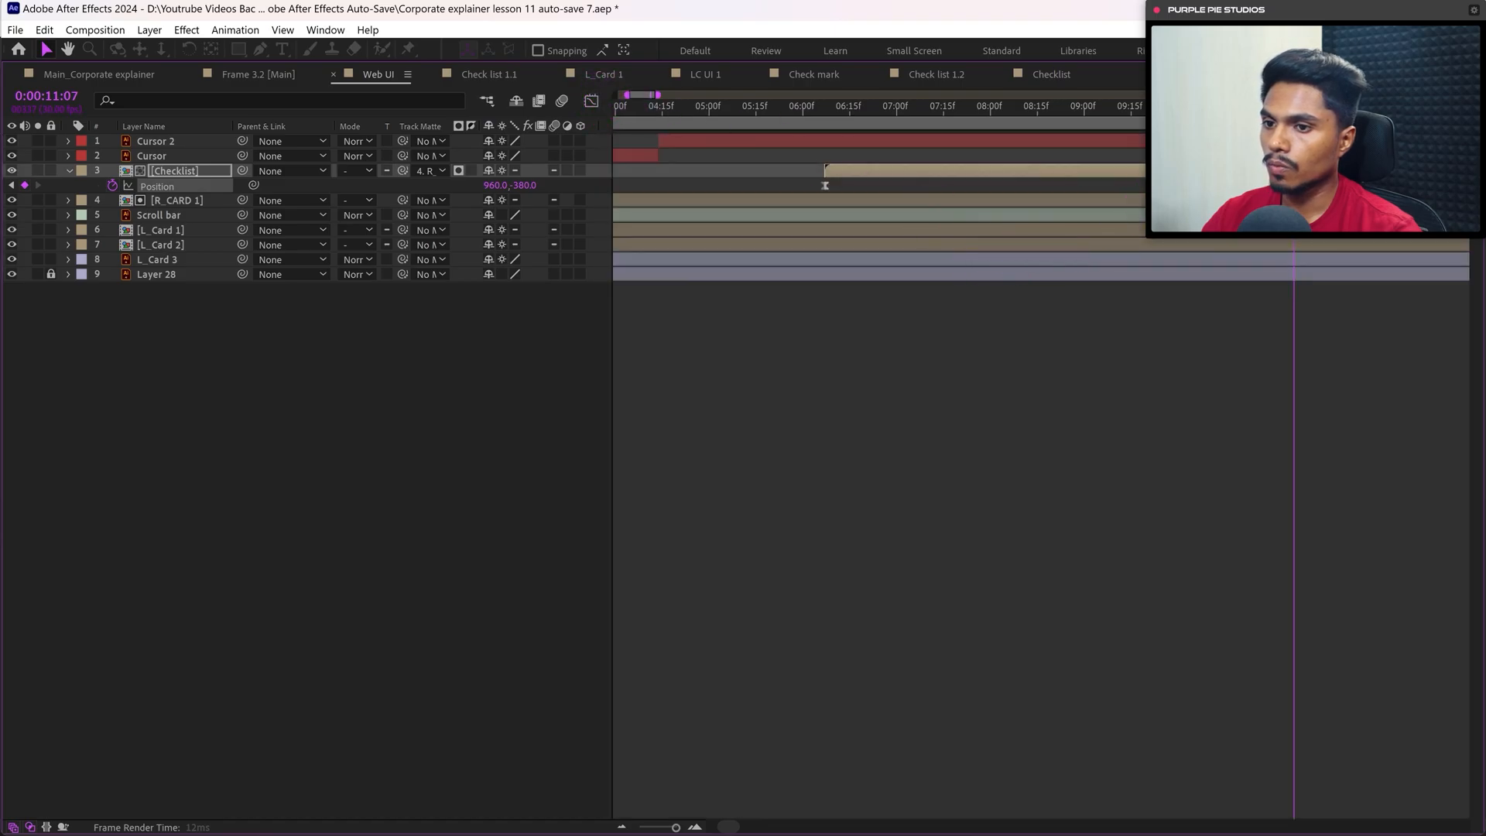
In the Checklist composition, stagger the start times of all 24 item layers progressively from layer 24 up to layer 1
left_click(1062, 78)
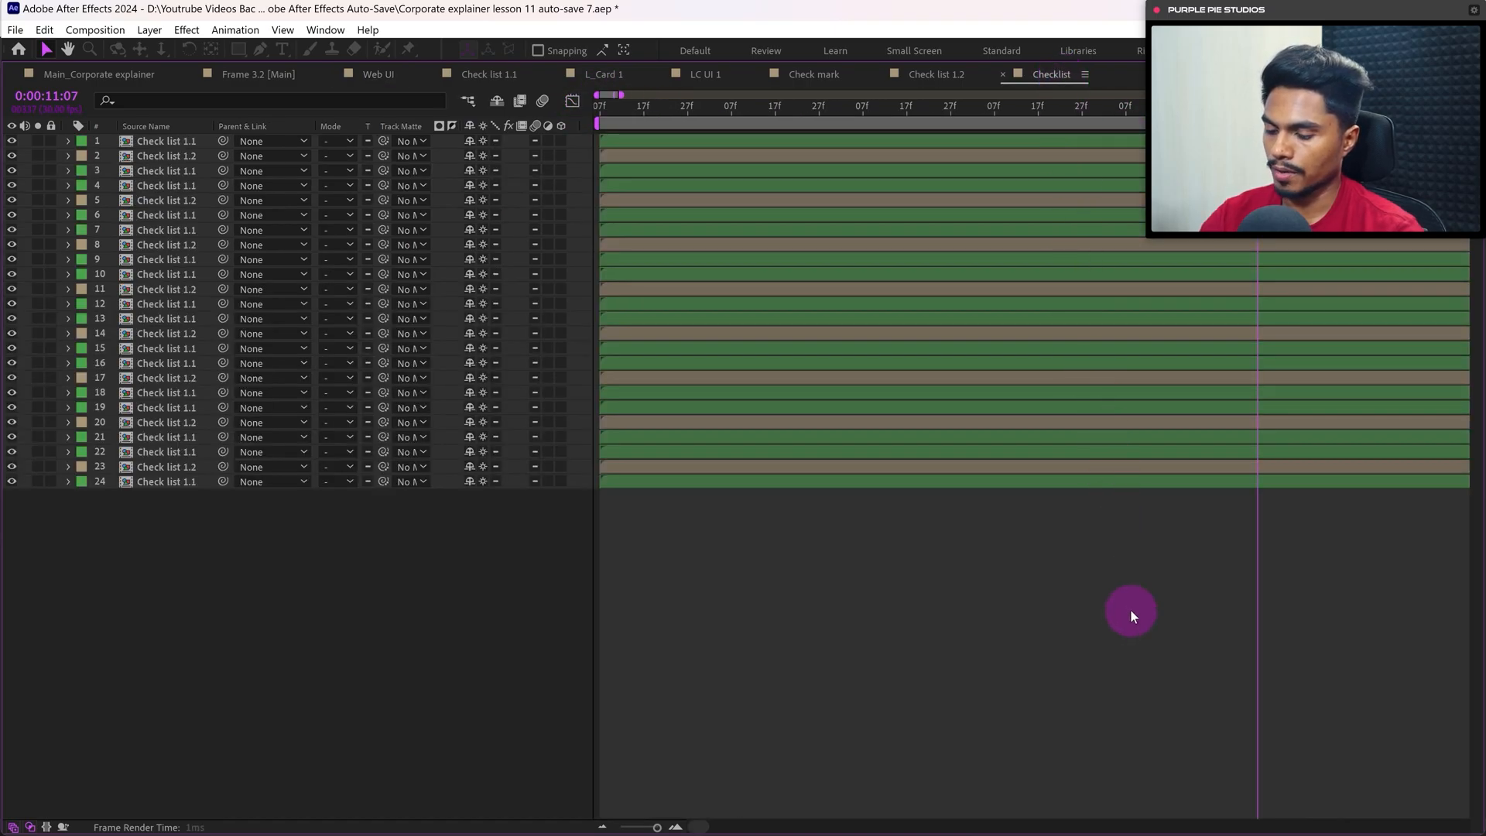
left_click_drag(613, 474, 1176, 140)
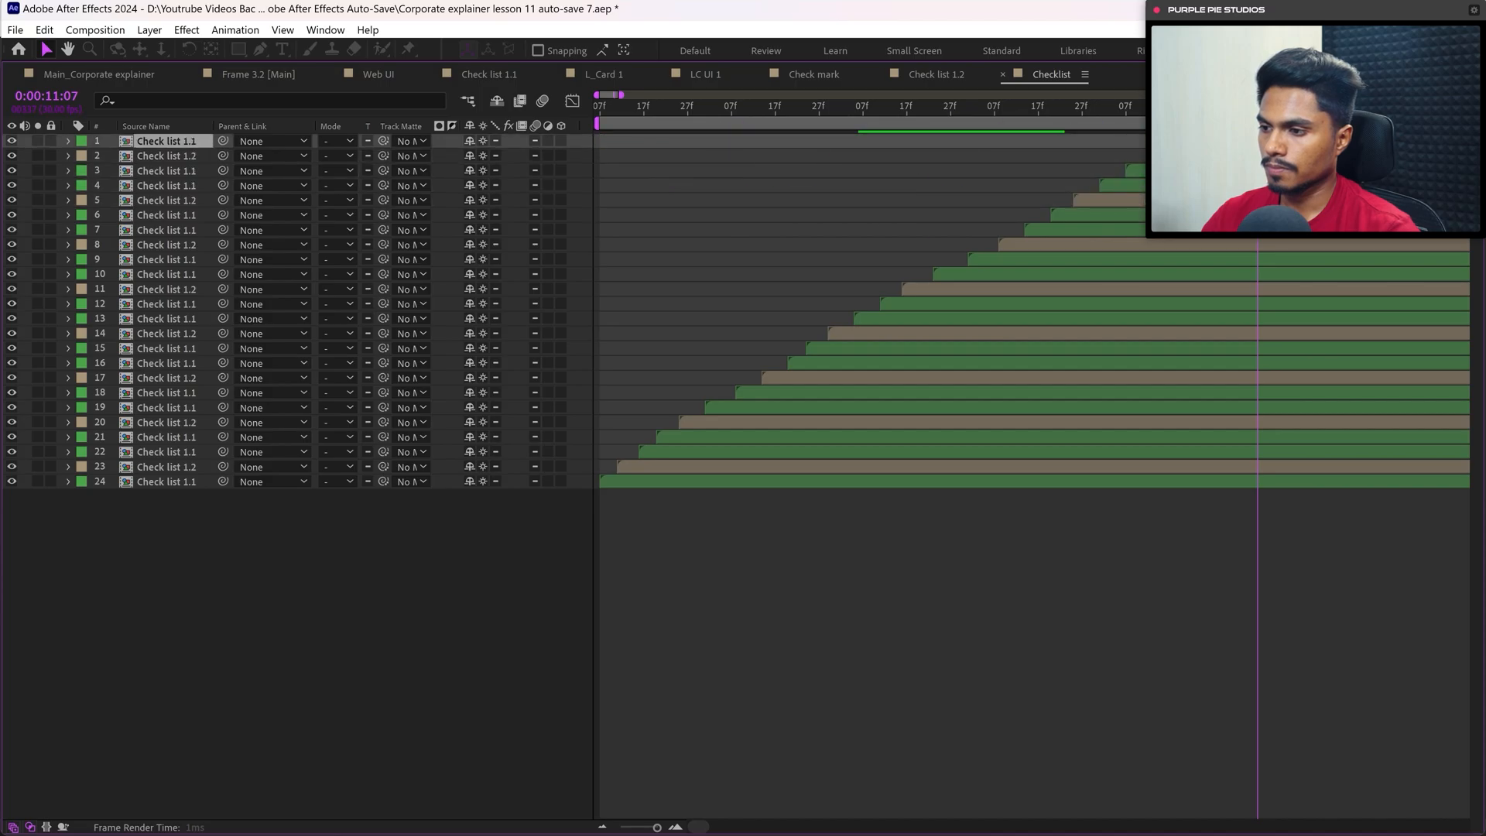
Restore the full workspace, open the Frame 3.2 [Main] composition and go to its start to review the animation
left_click(1019, 108)
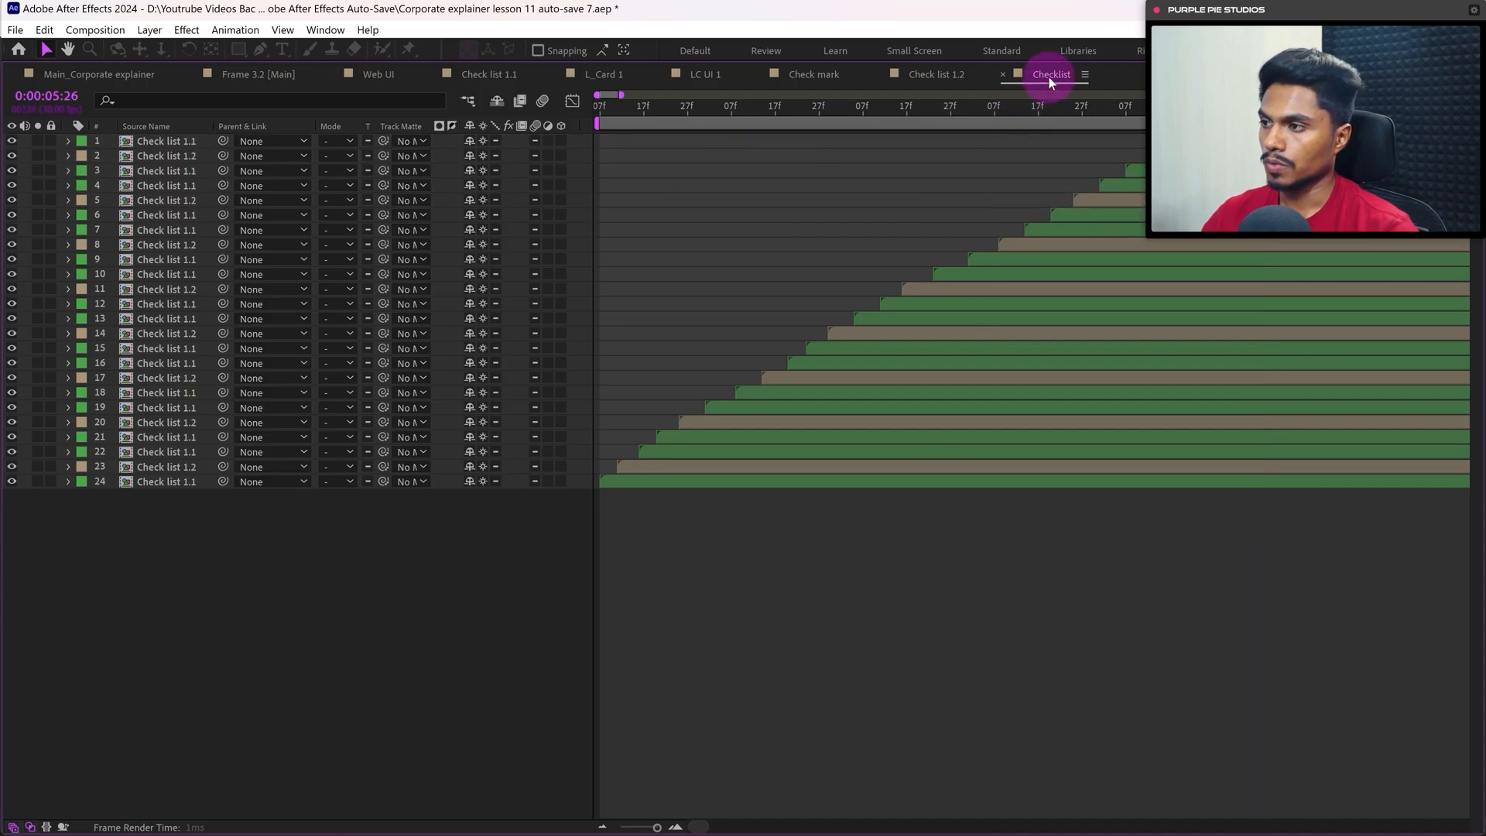
double_click(1048, 76)
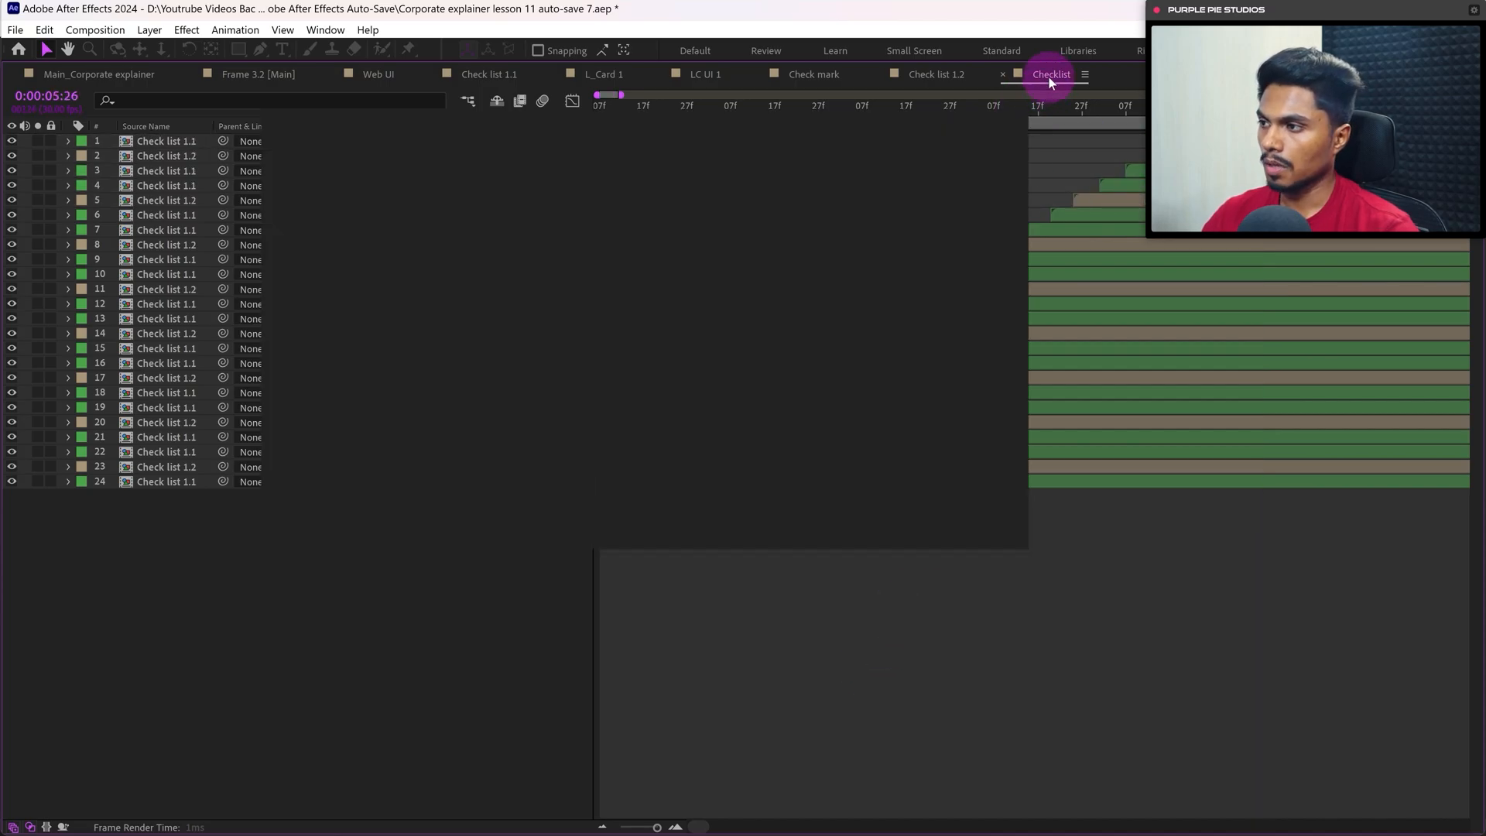
left_click(270, 590)
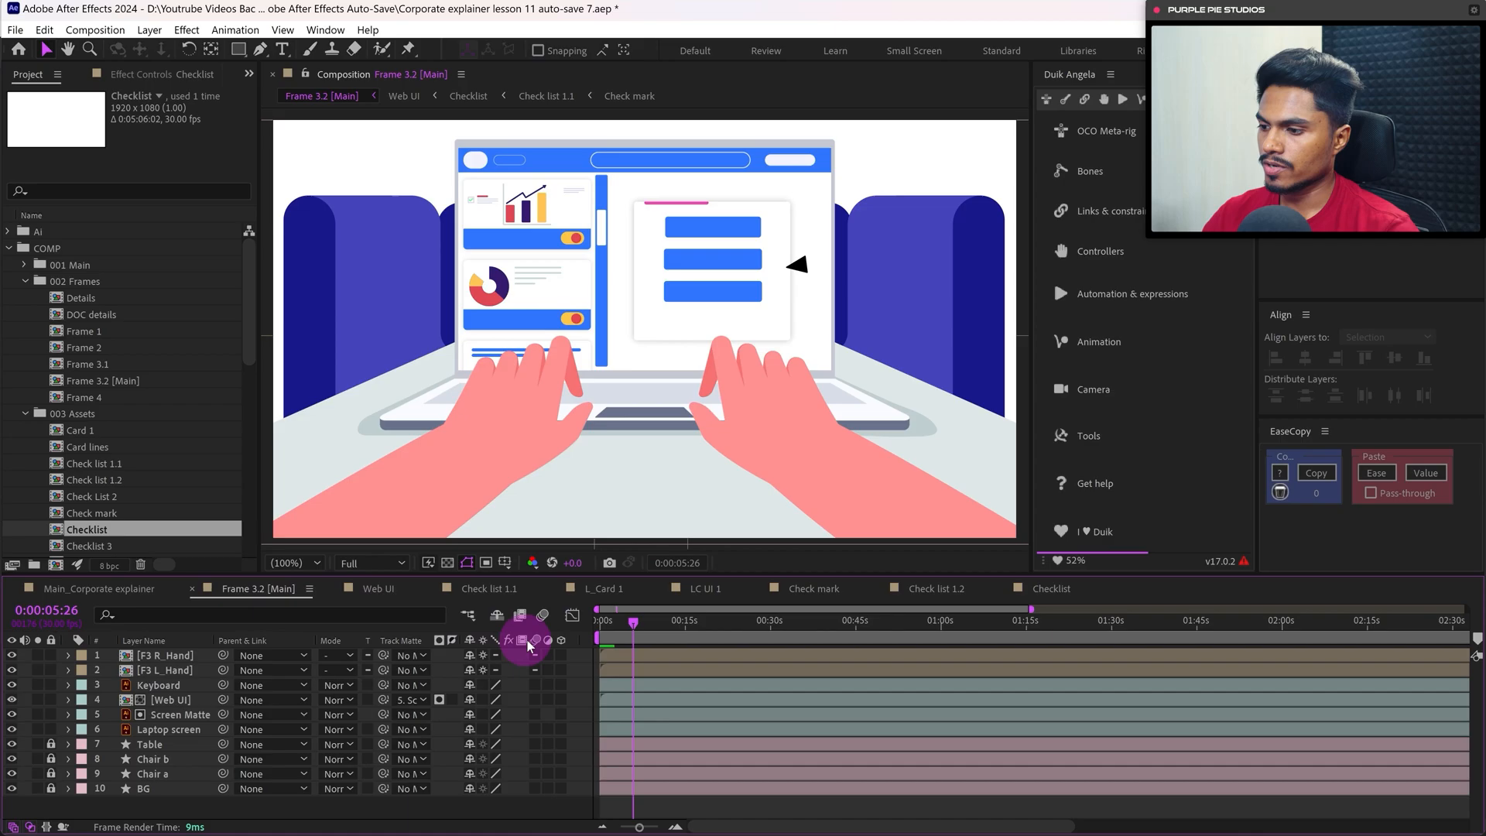
left_click_drag(613, 620, 547, 620)
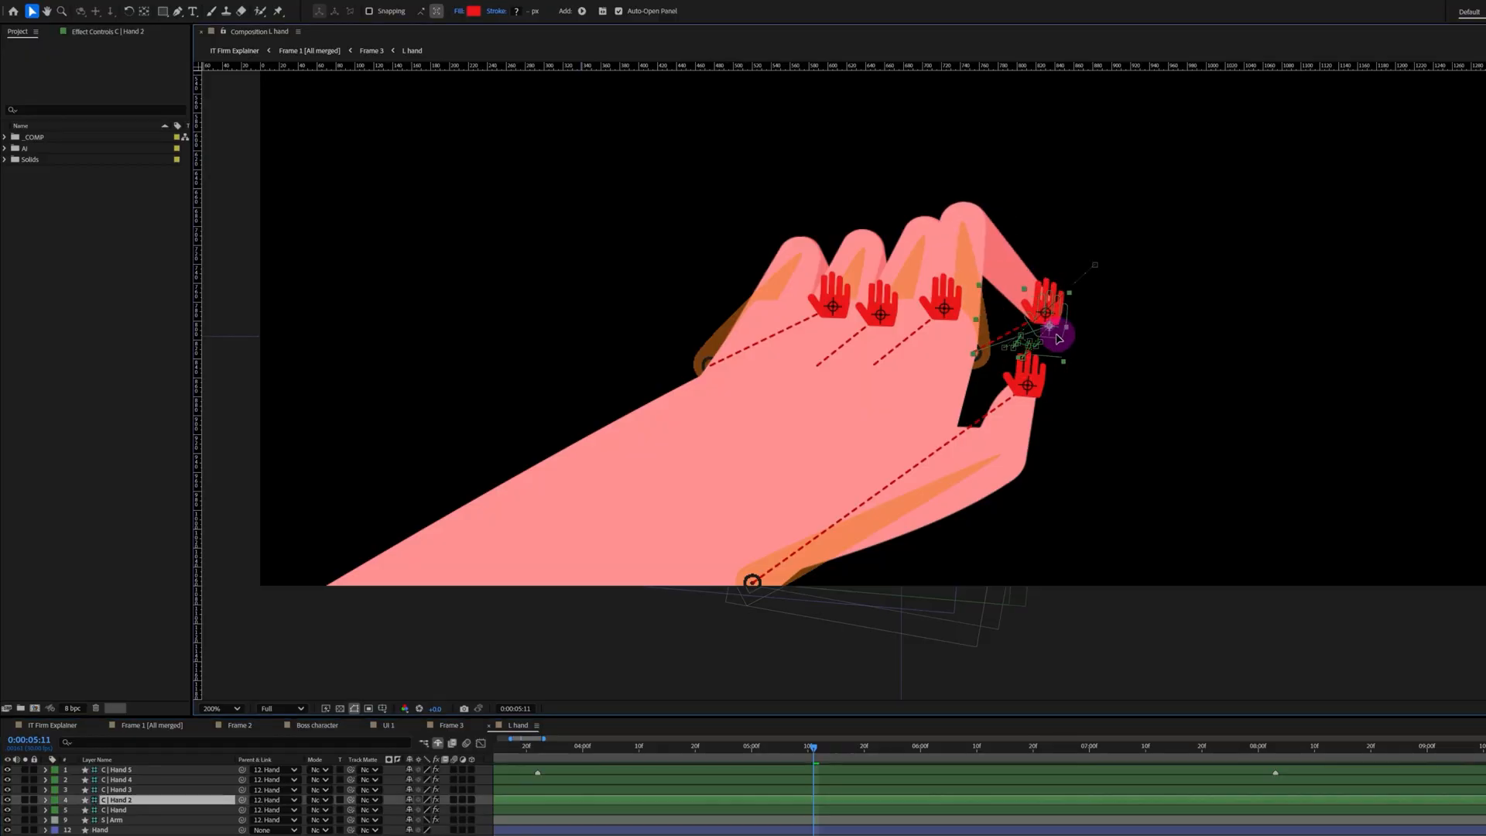
In the L hand composition, reposition the index finger and thumb controllers at 0:00:05:11 to pose the hand
left_click_drag(1058, 338, 1031, 398)
mouse_move(941, 314)
left_mouse_down()
mouse_move(957, 308)
mouse_move(942, 317)
left_mouse_up()
mouse_move(1080, 325)
left_mouse_down()
mouse_move(1047, 325)
mouse_move(1062, 345)
left_mouse_up()
left_click_drag(1028, 395, 1061, 406)
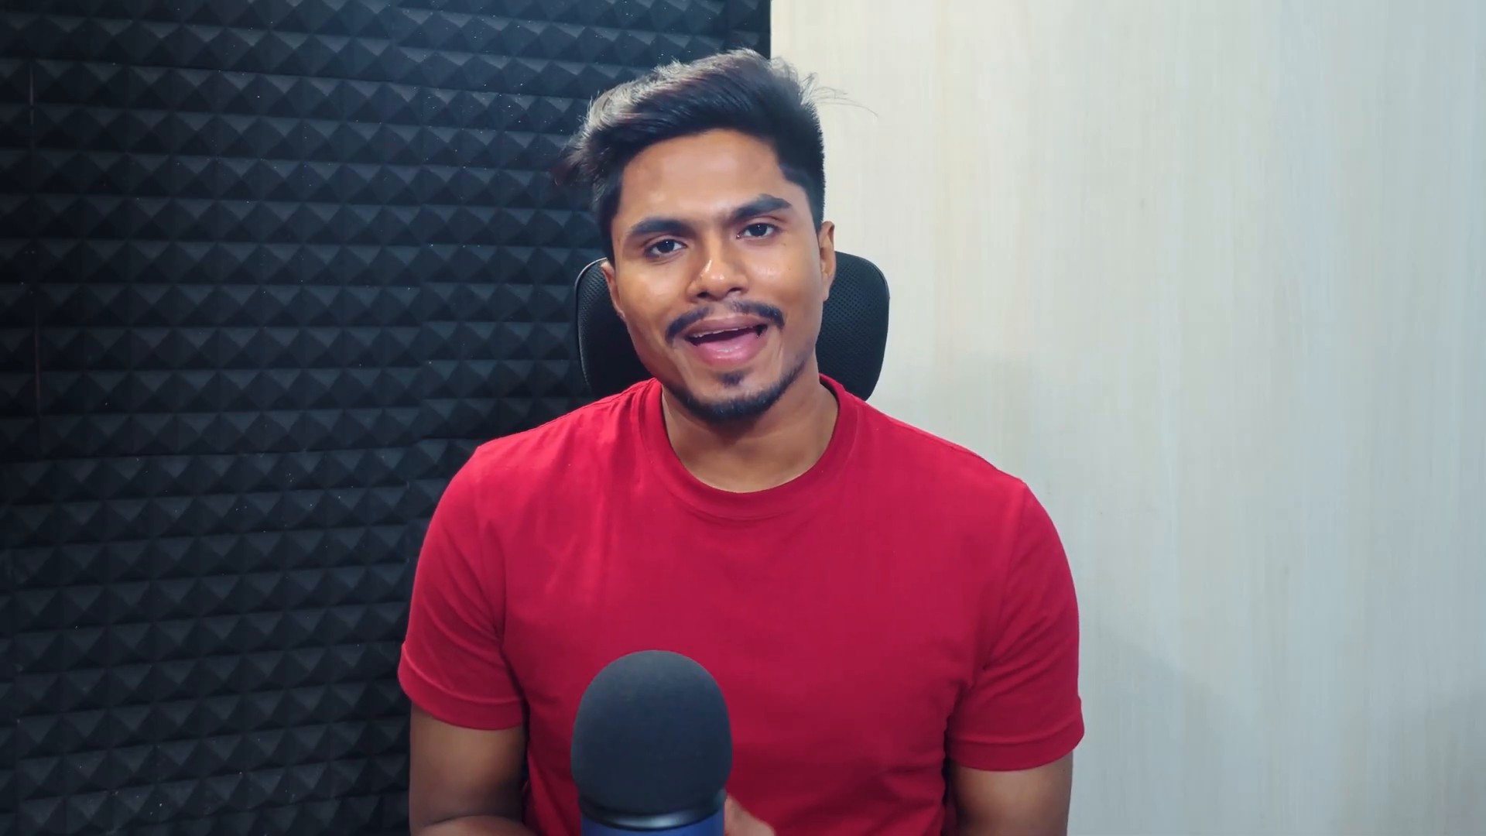